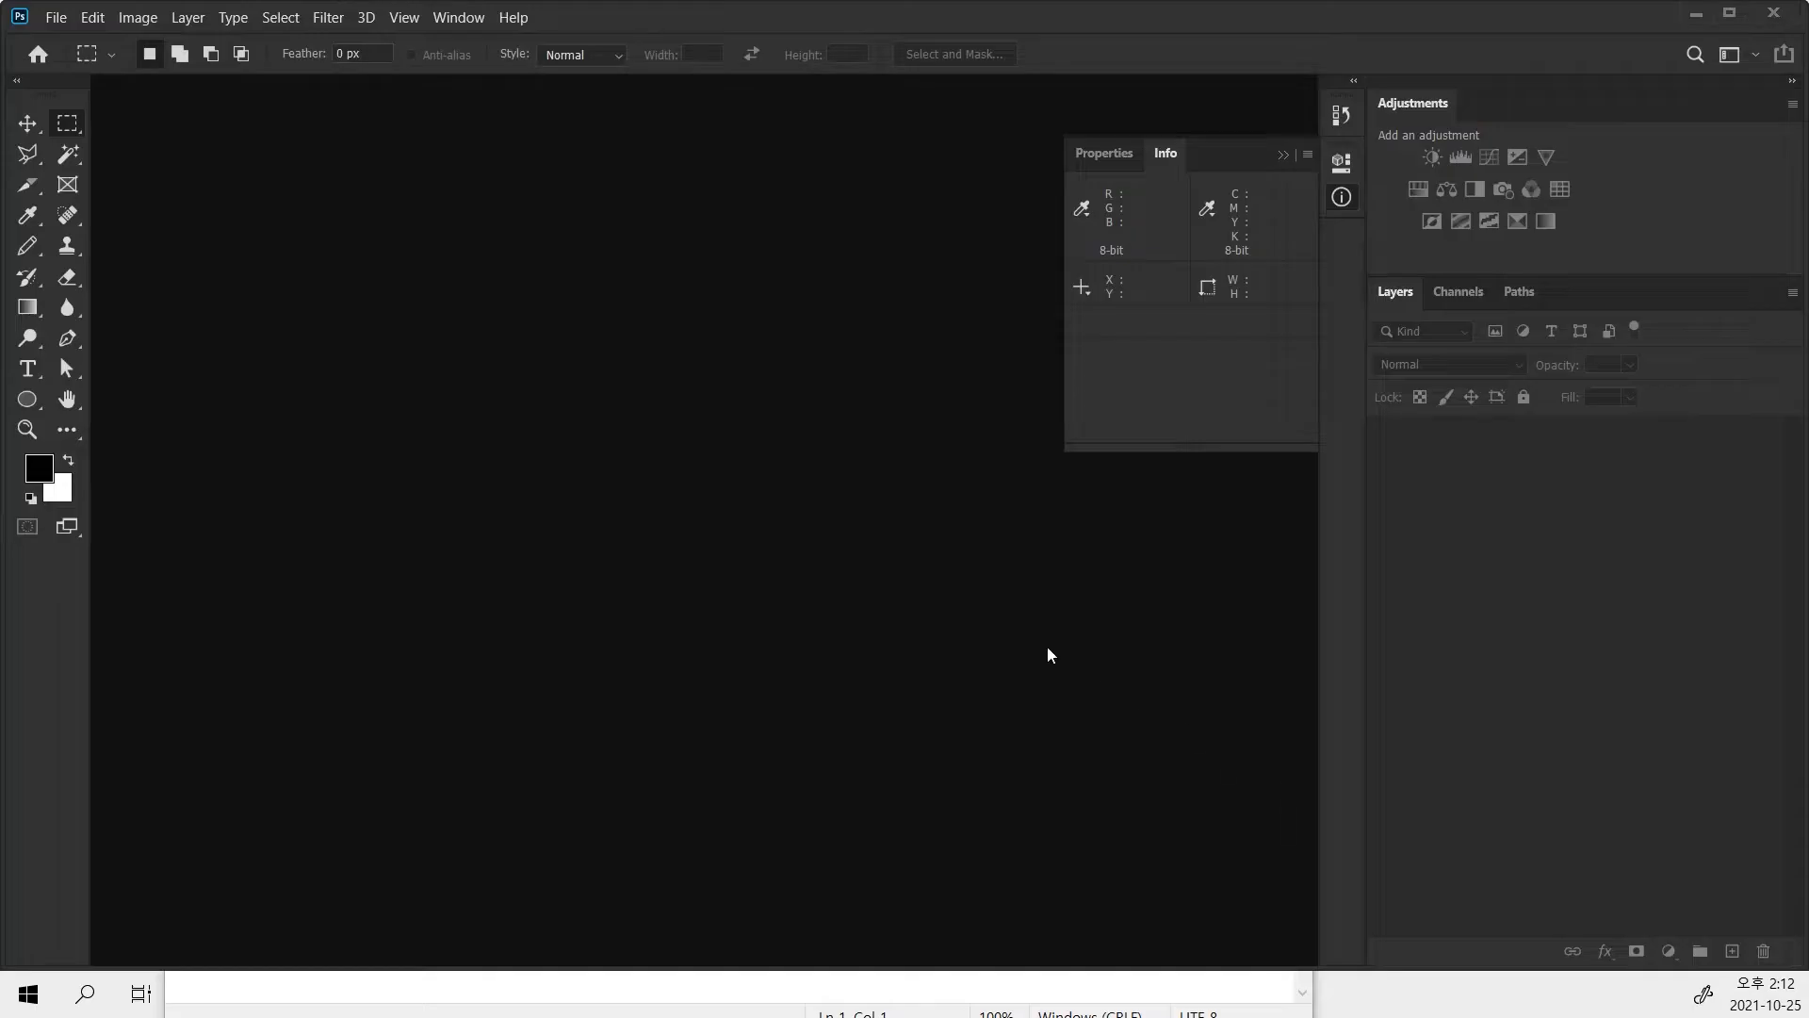
# Start a new document using the International Paper document type at A4 size.
pyautogui.hotkey('ctrl', 'n')
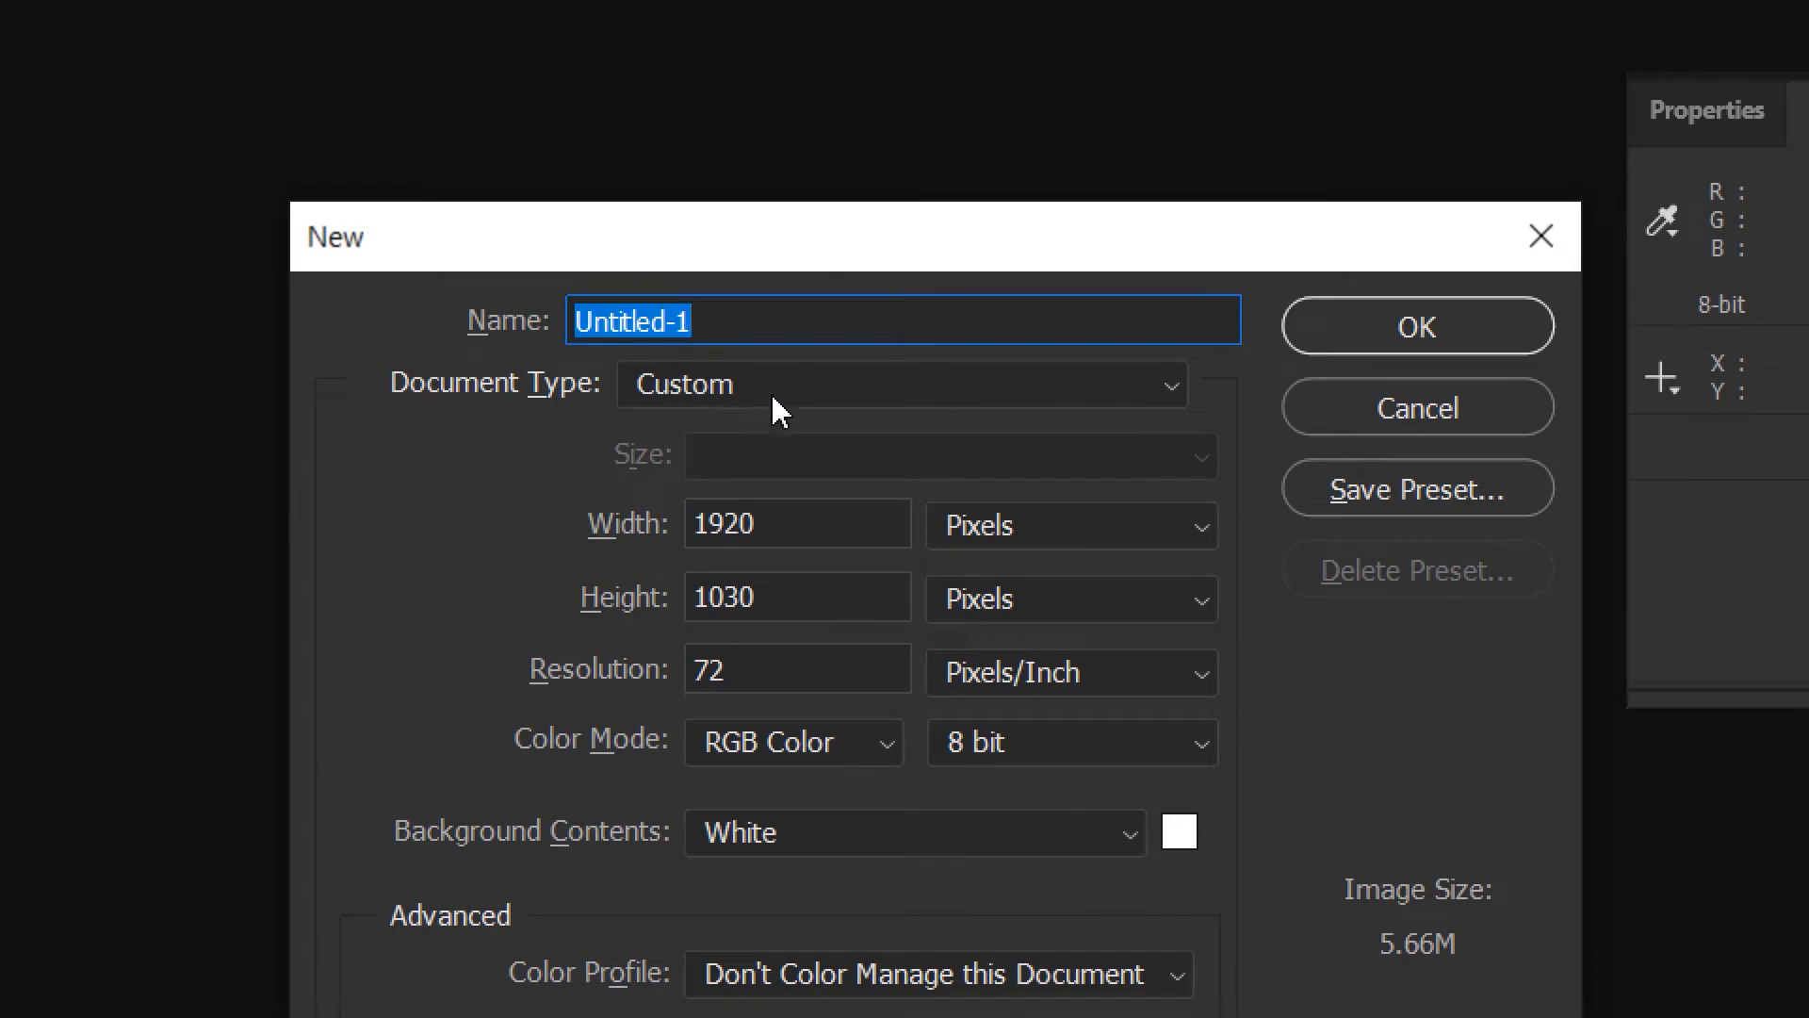
pyautogui.click(773, 387)
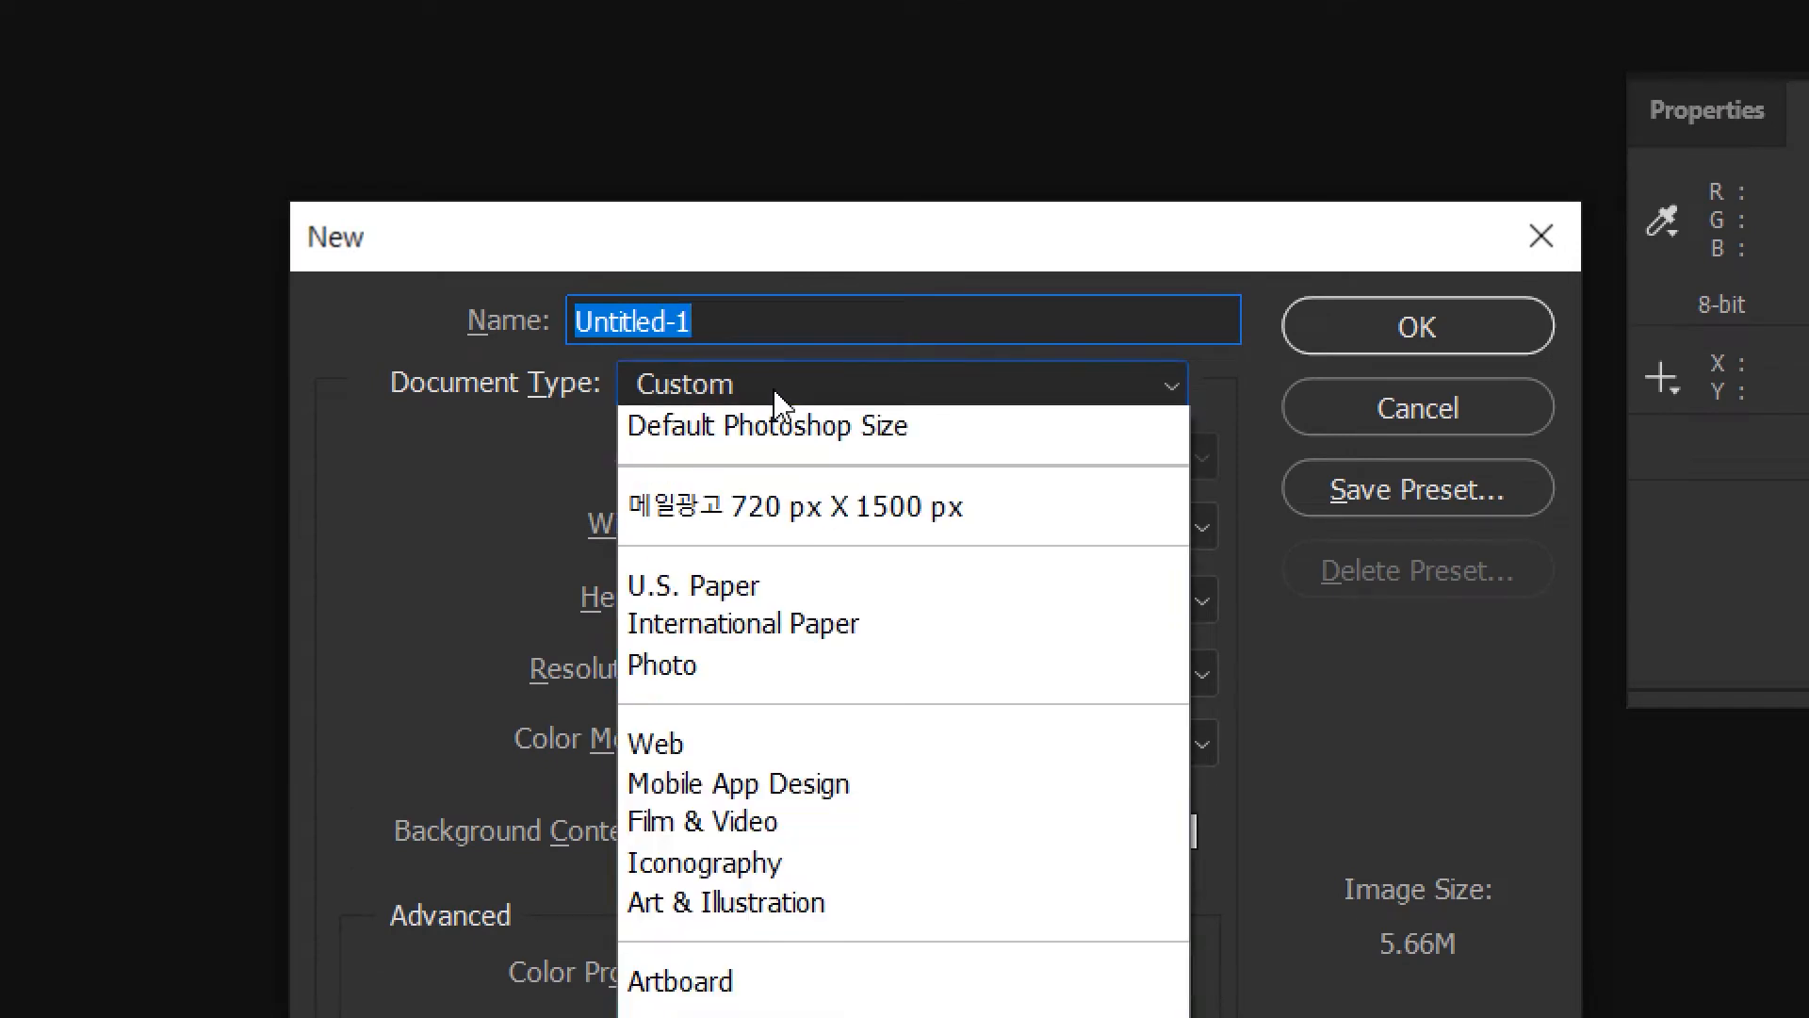
pyautogui.click(577, 455)
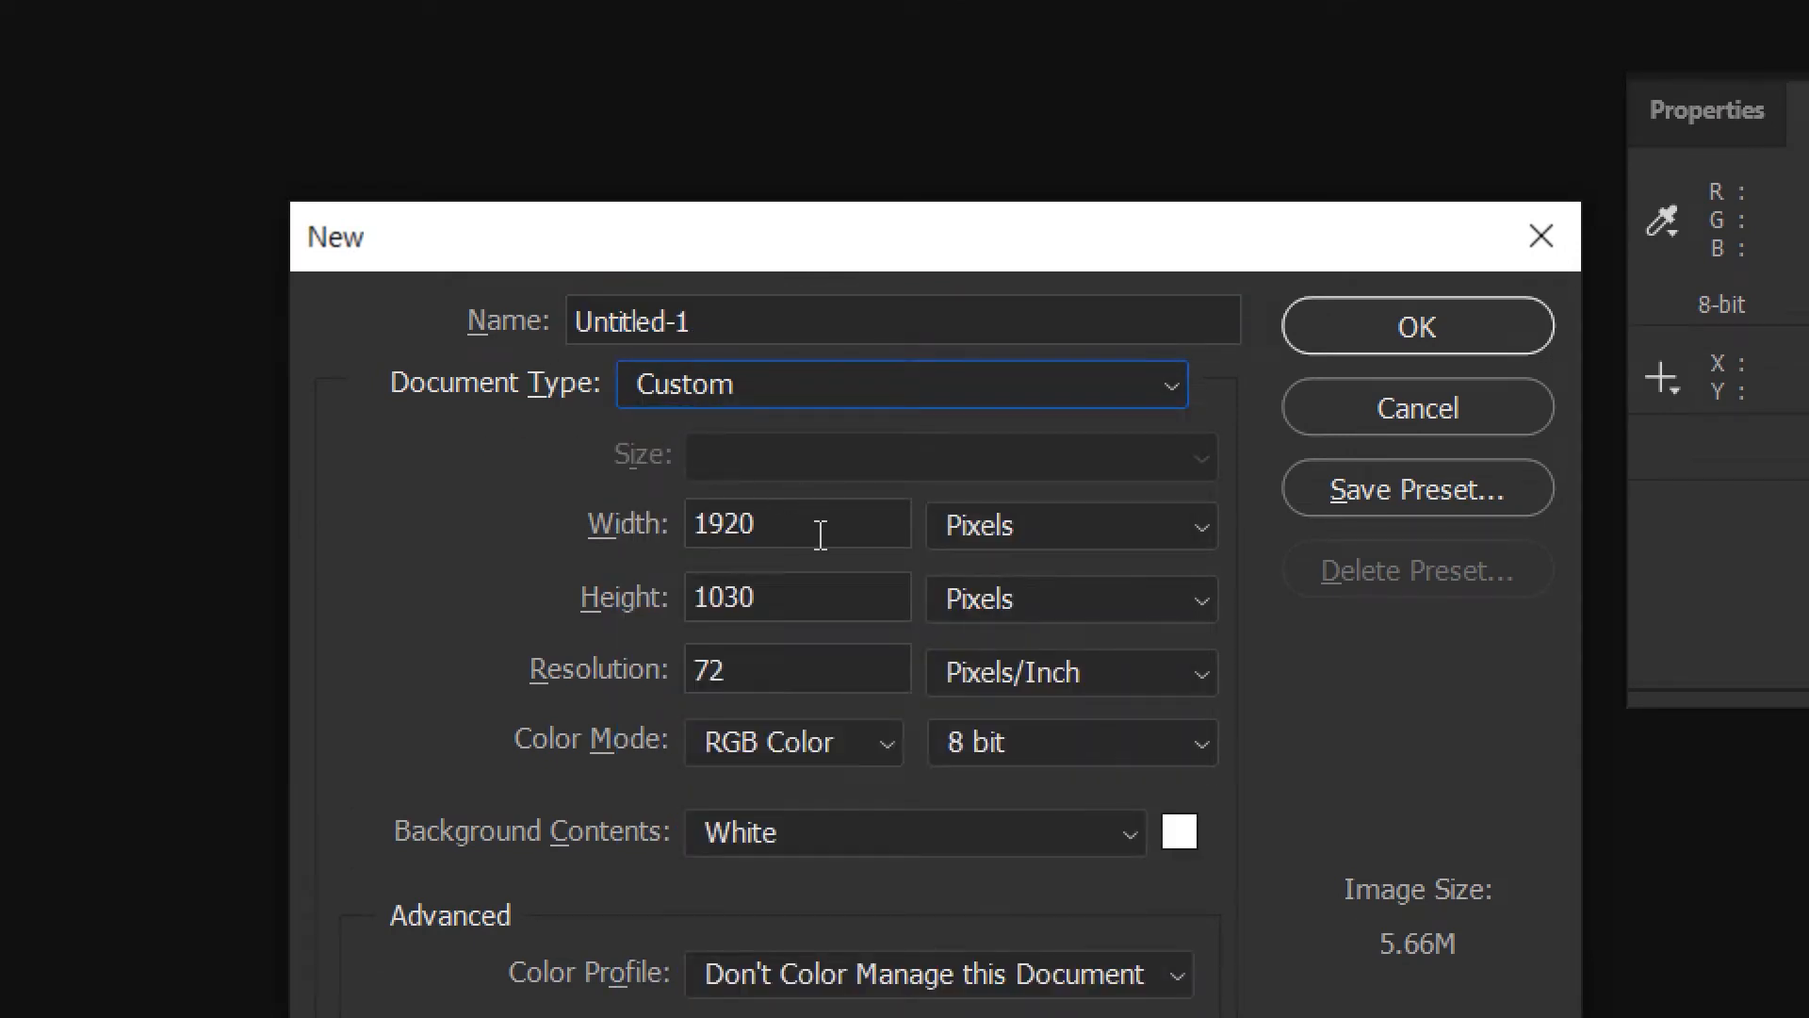
pyautogui.click(731, 401)
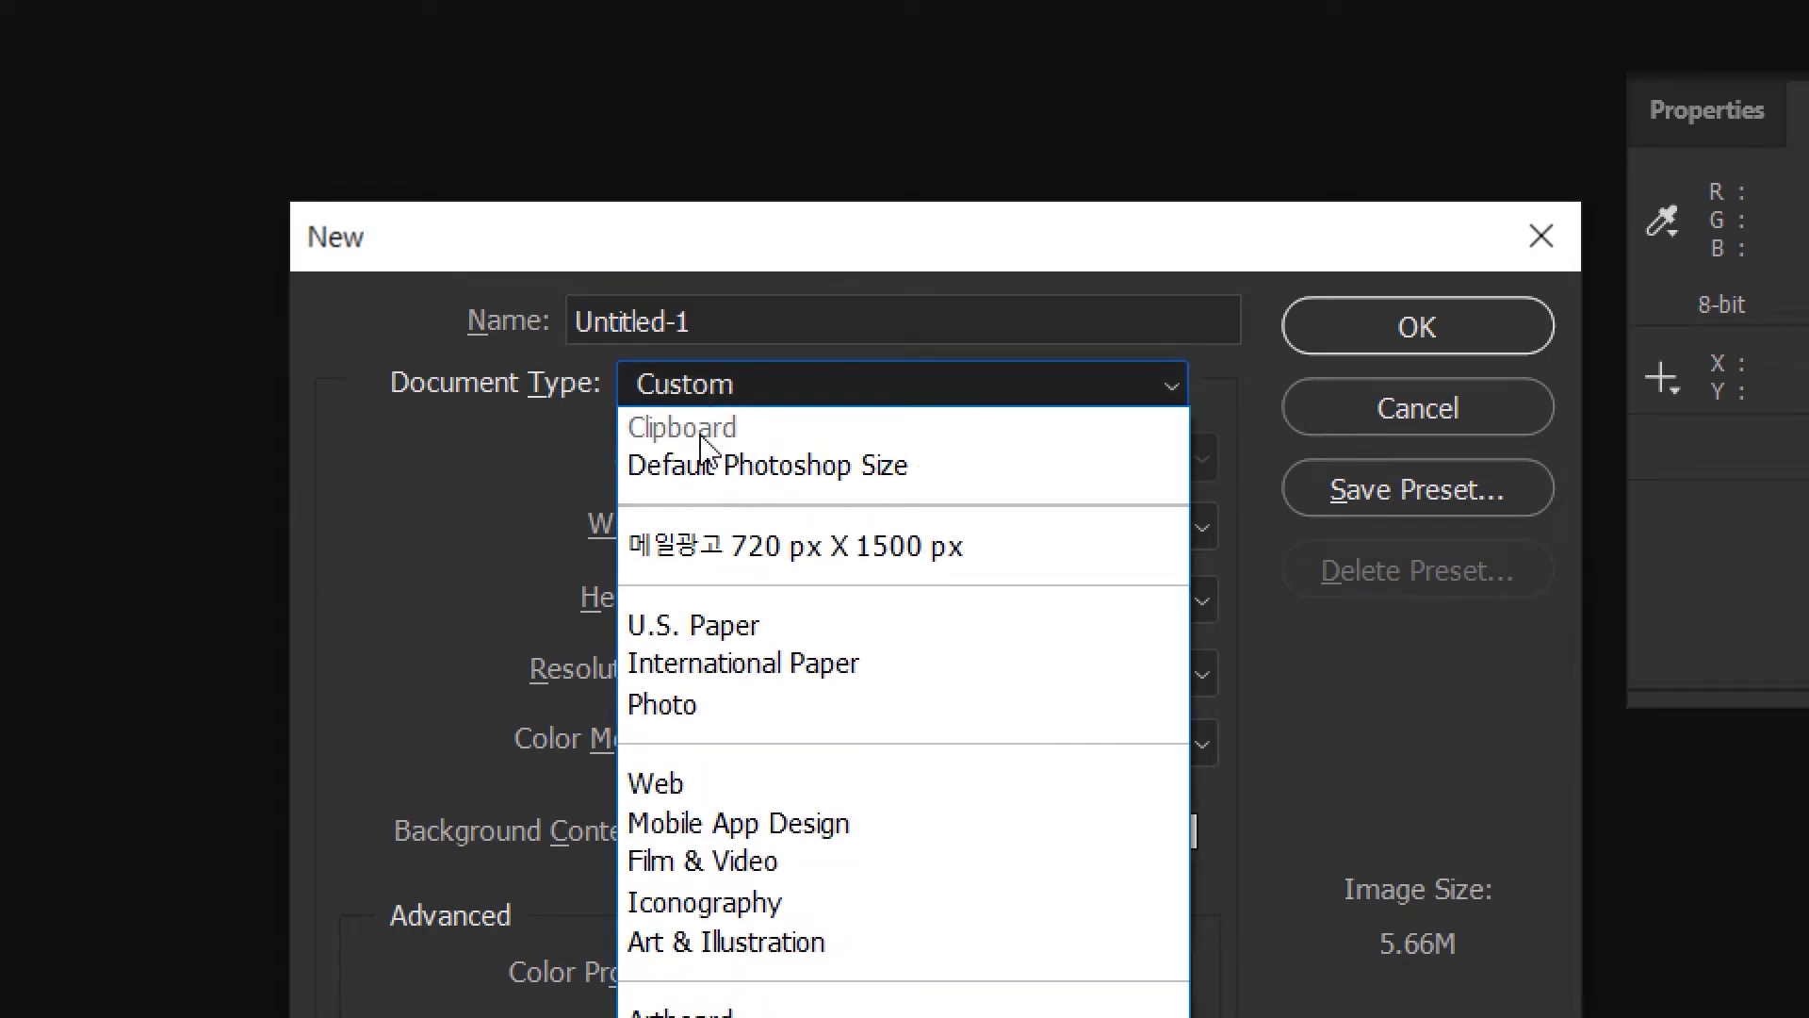
pyautogui.click(697, 664)
# Check the required poster size on the contest web page and set the new document to 390 mm wide and 540 mm high.
pyautogui.moveTo(764, 521); pyautogui.dragTo(518, 514)
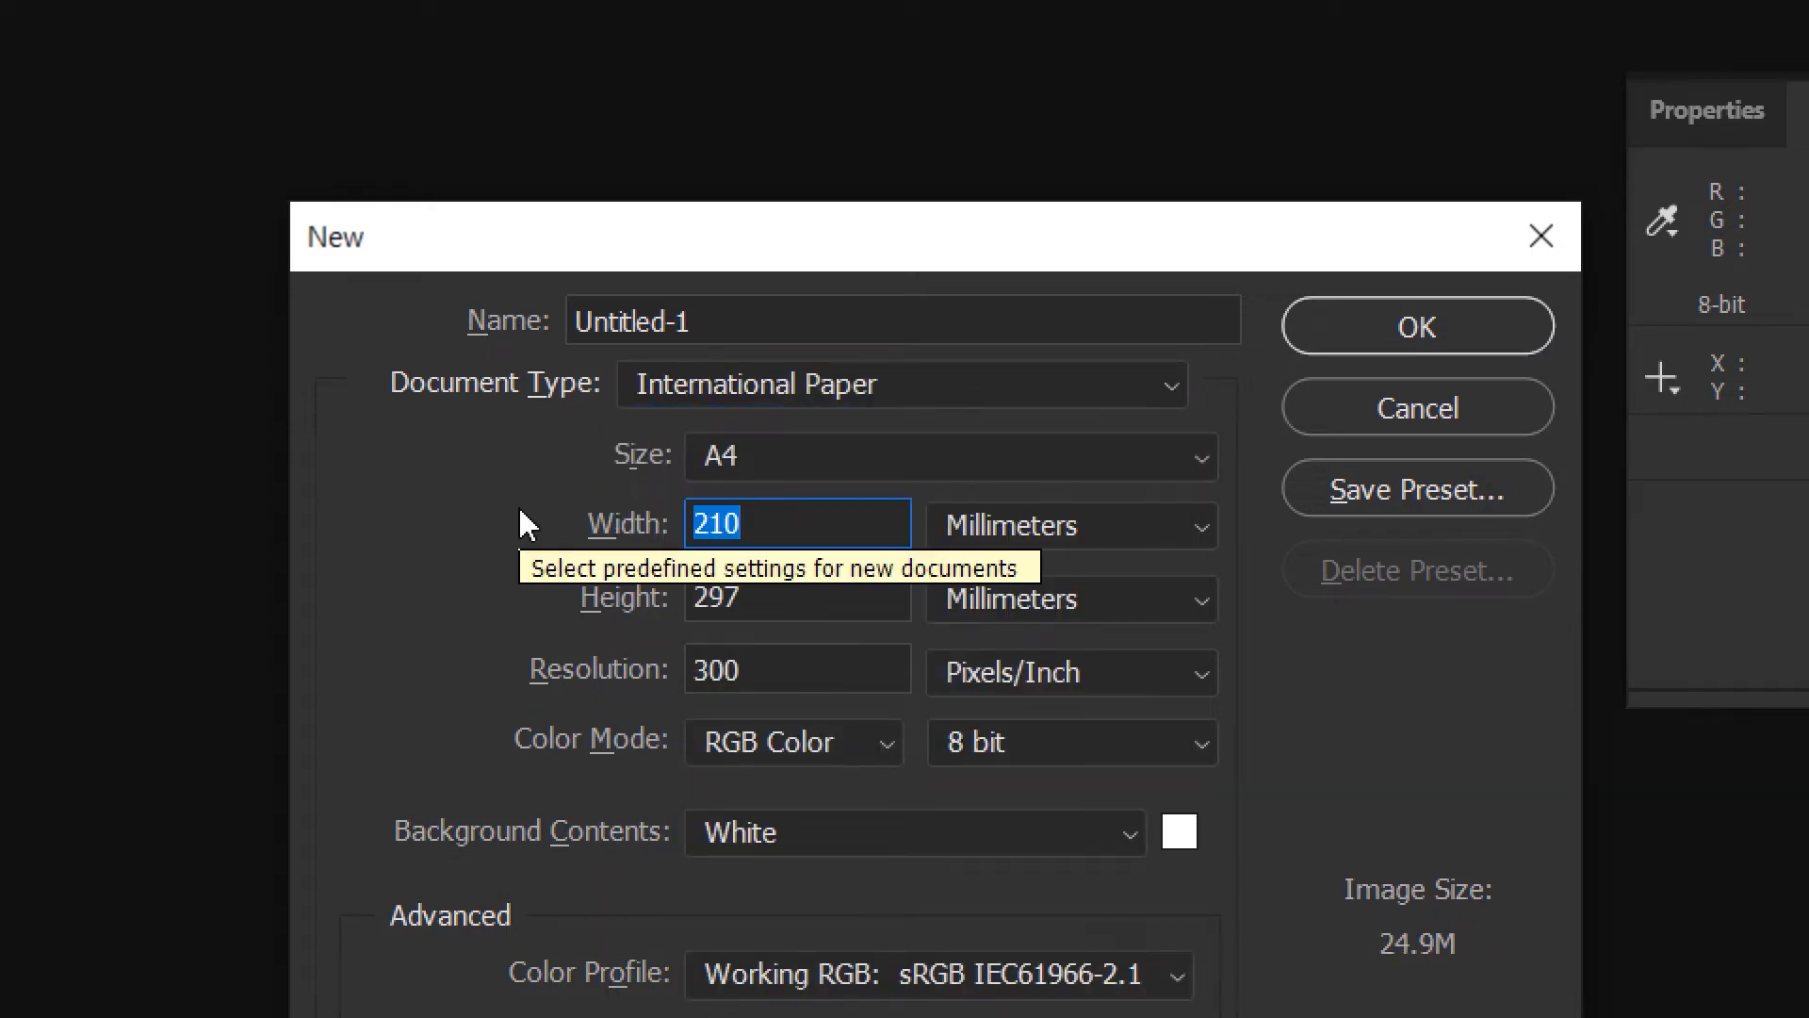
pyautogui.press('alt')
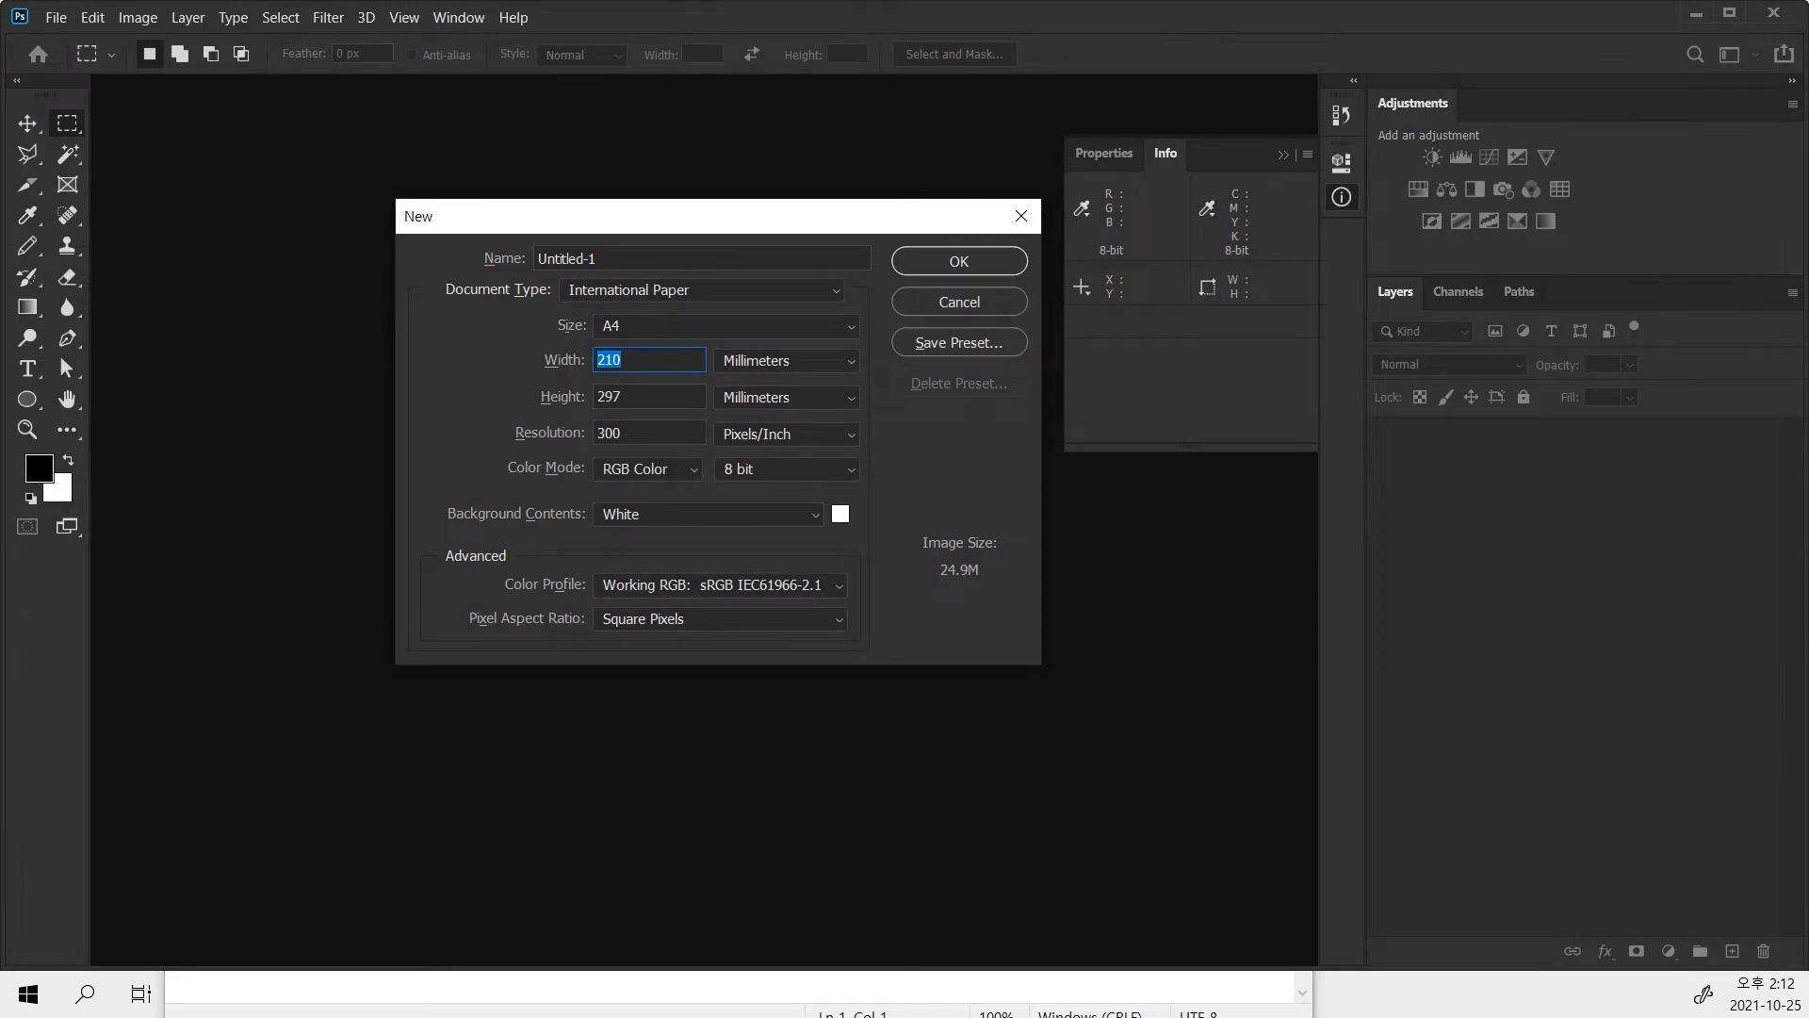
pyautogui.hotkey('alt', 'Tab')
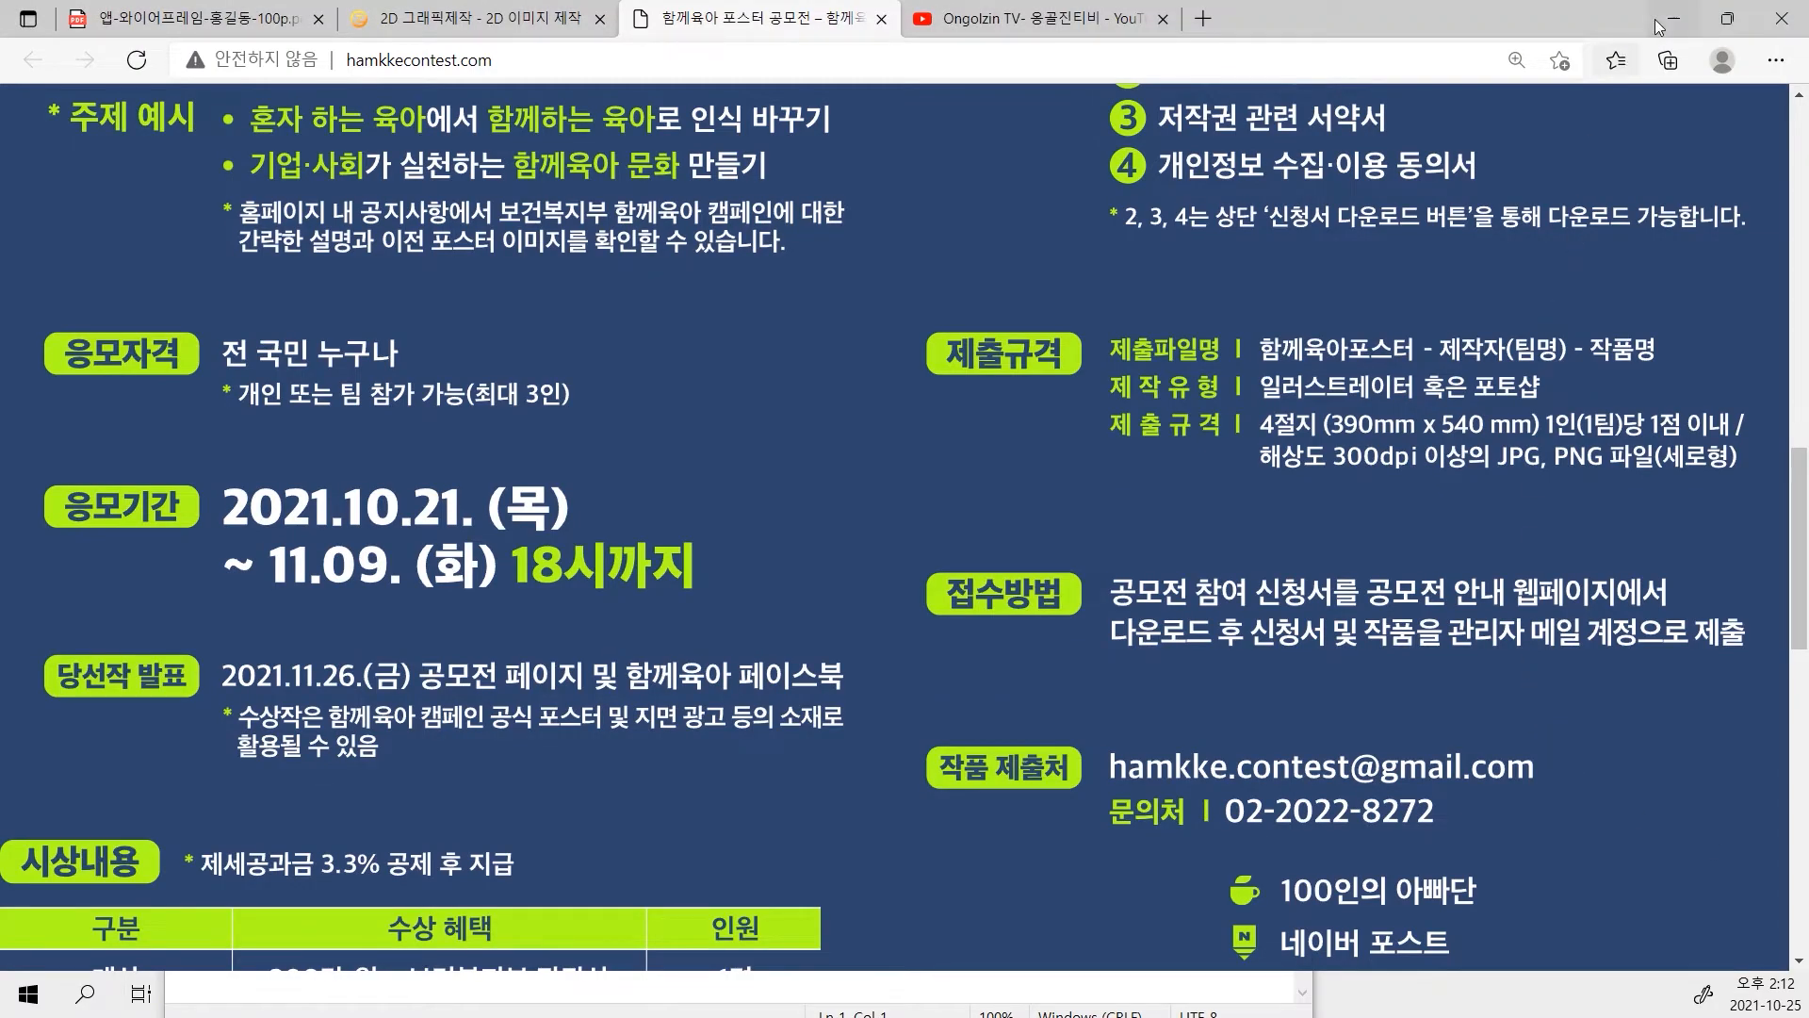
pyautogui.hotkey('alt', 'Tab')
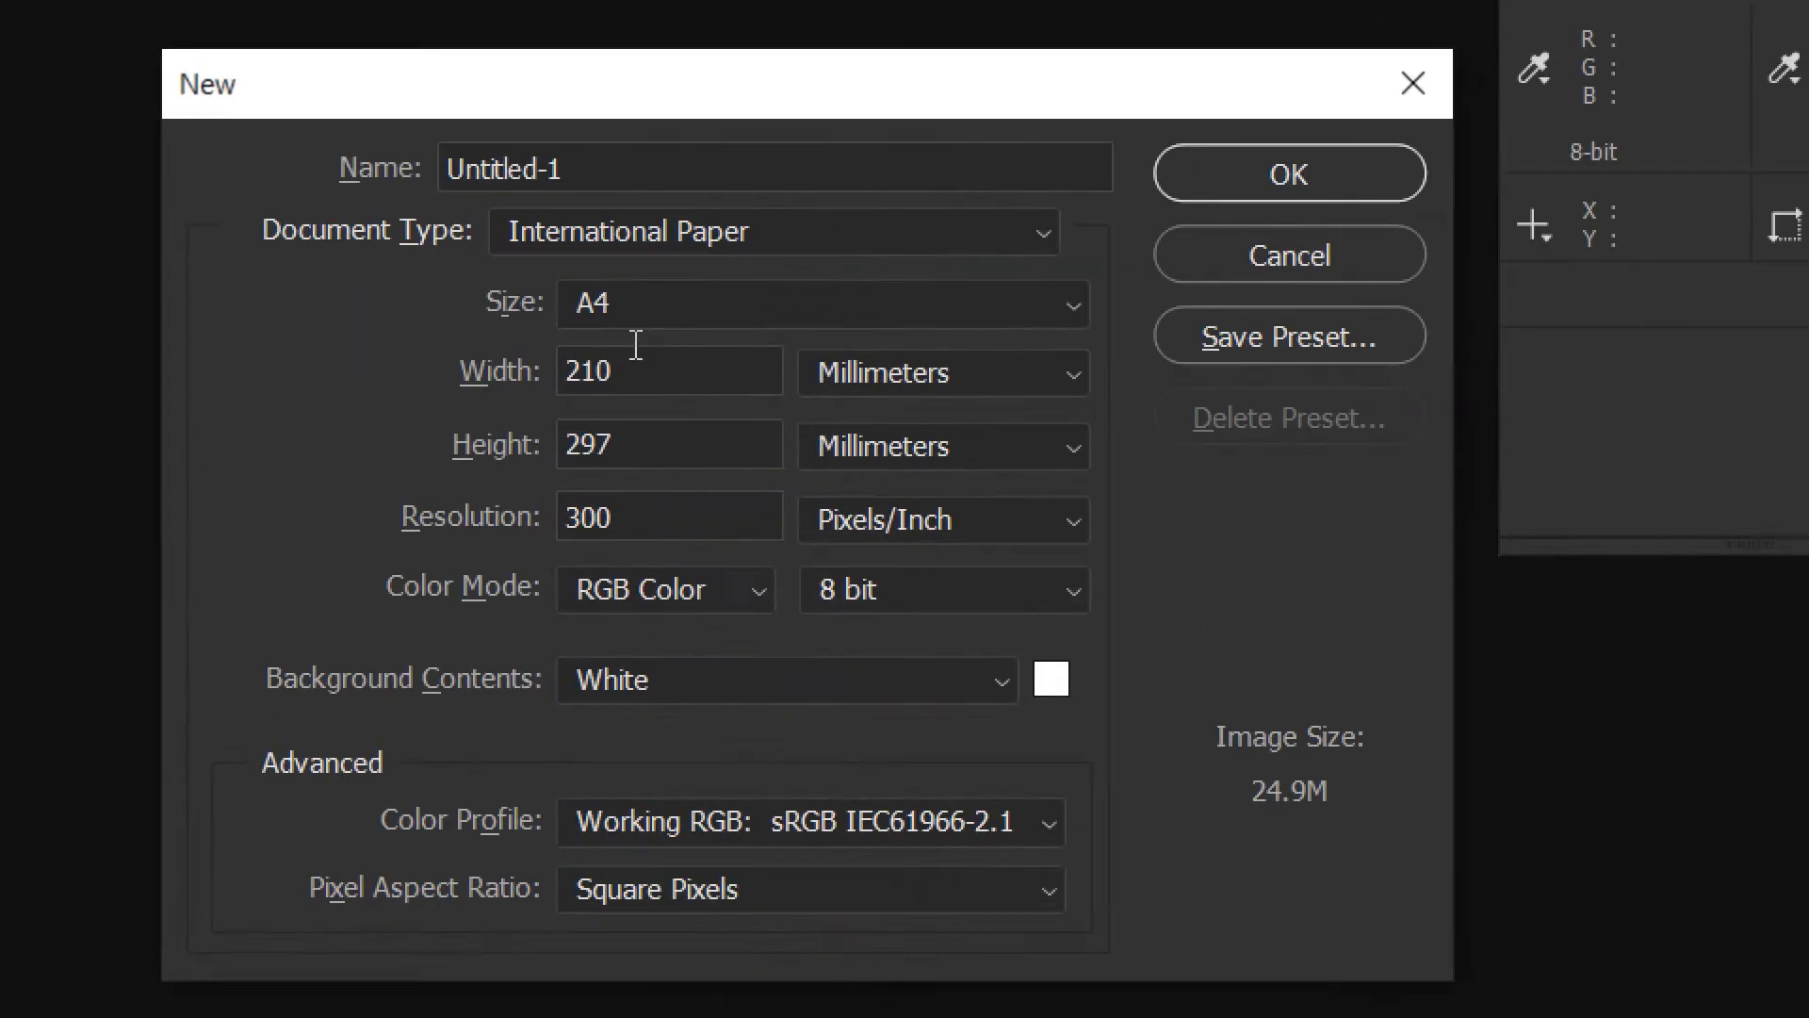
pyautogui.doubleClick(628, 363)
pyautogui.write('300')
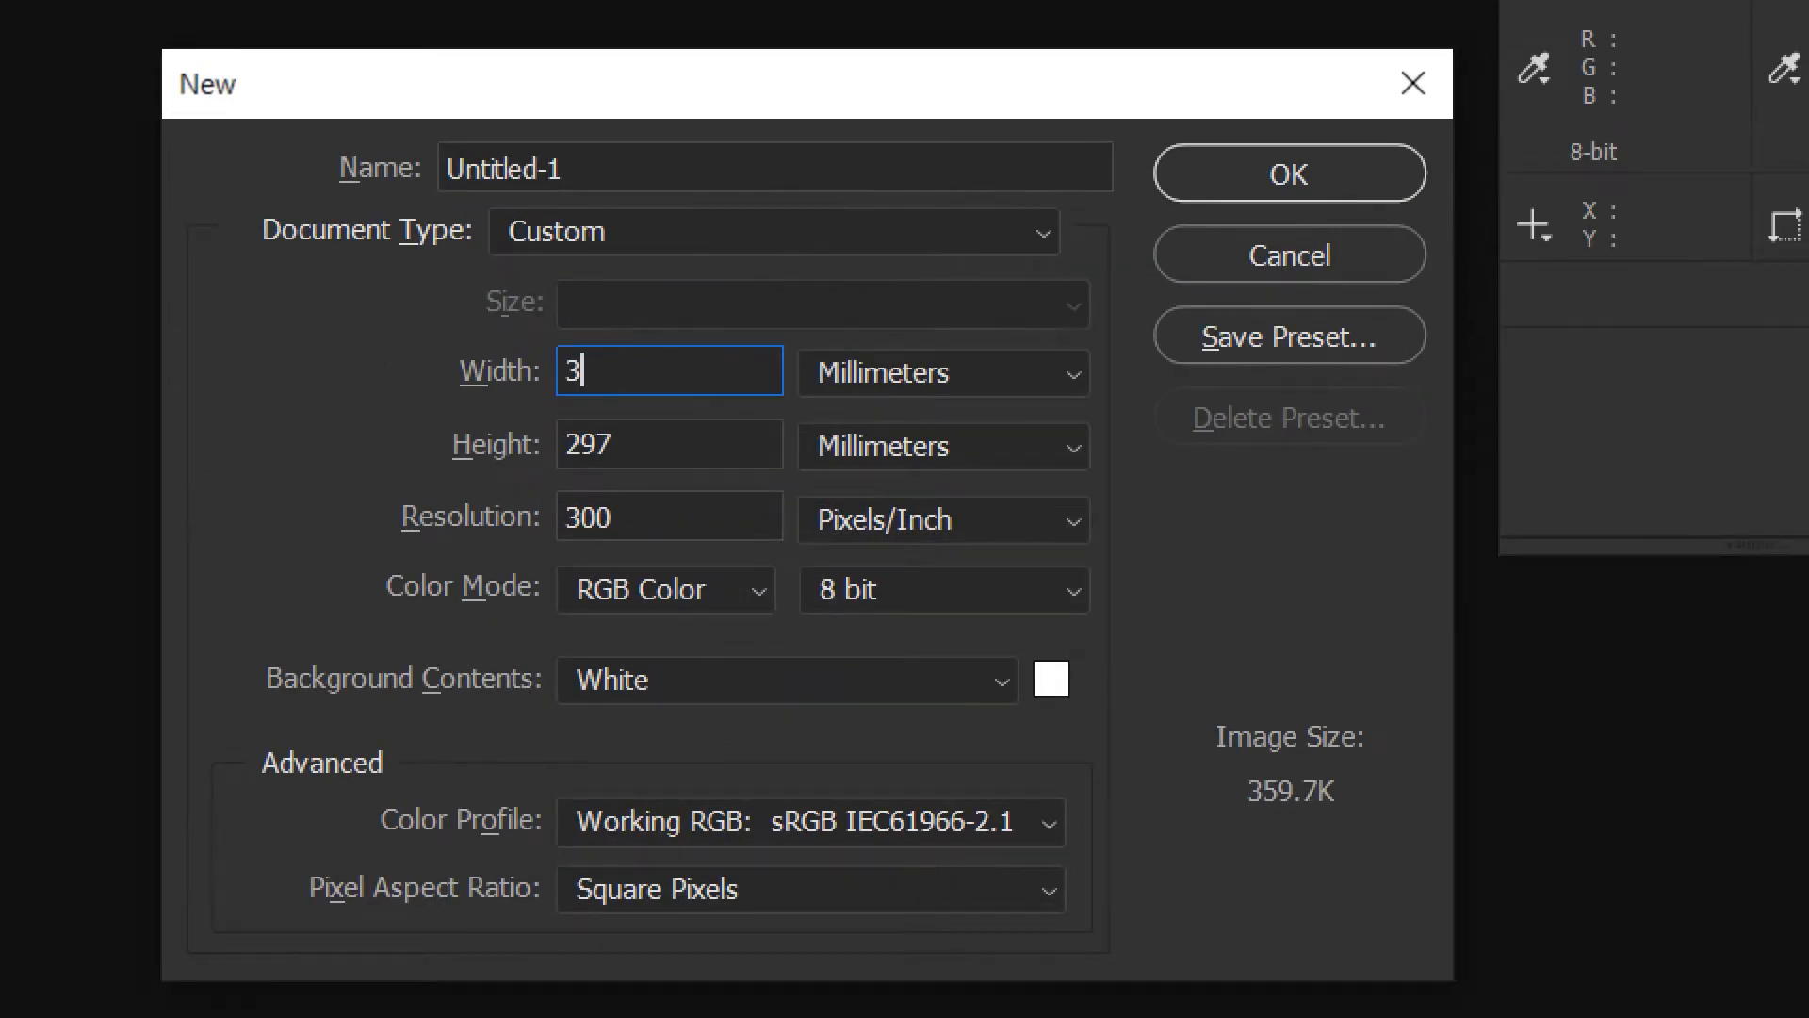
pyautogui.doubleClick(646, 421)
pyautogui.write('540')
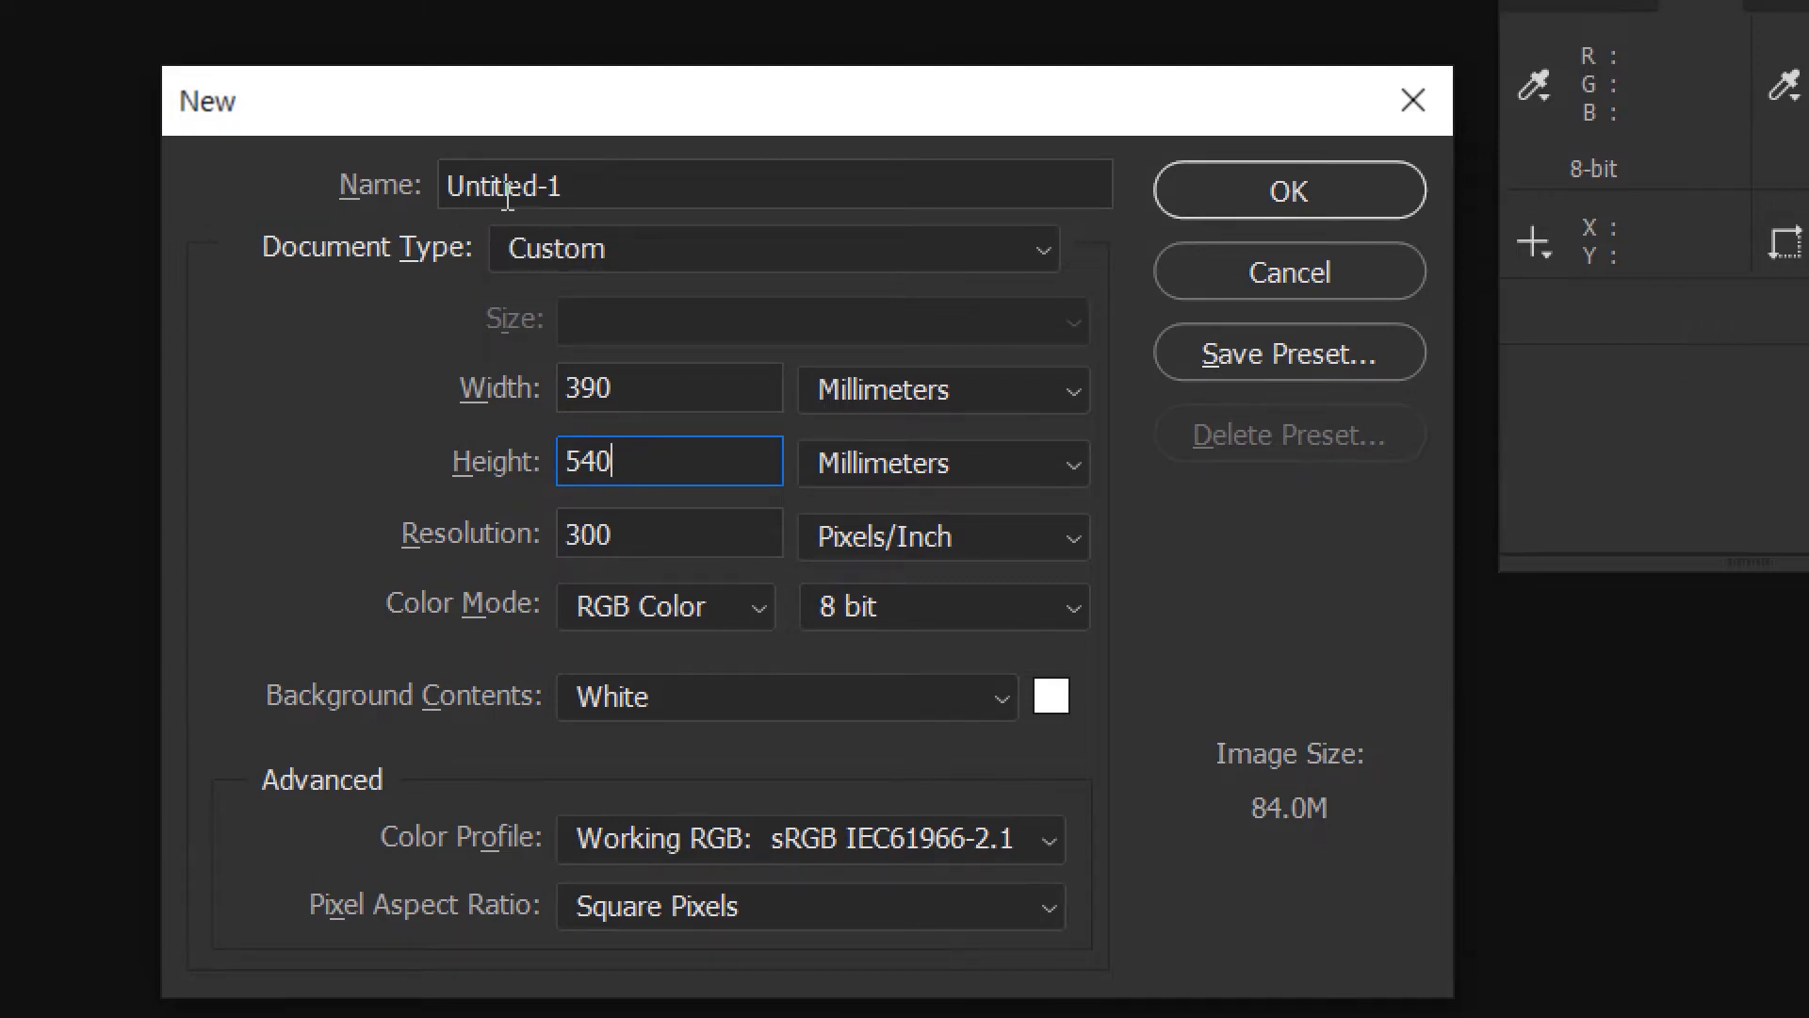
# Save the document settings as a preset named "390 mm X 540 mm 공모전".
pyautogui.hotkey('ctrl', 'a')
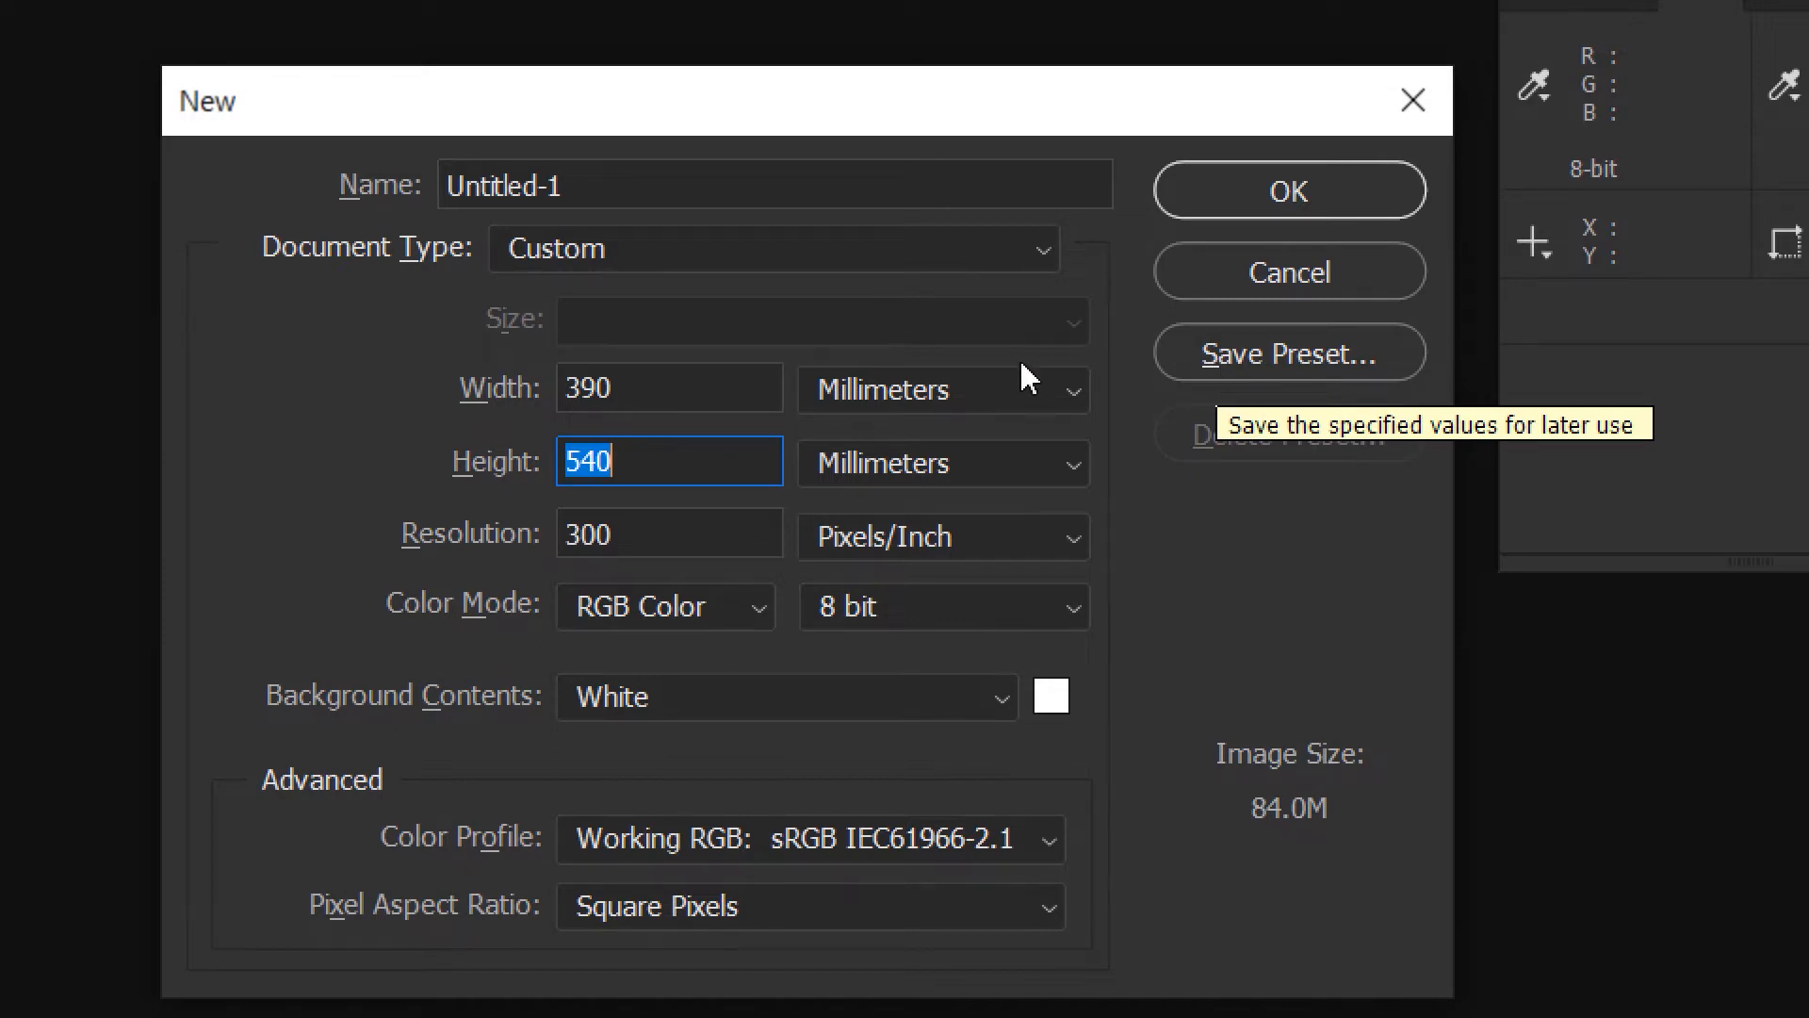
pyautogui.click(1272, 356)
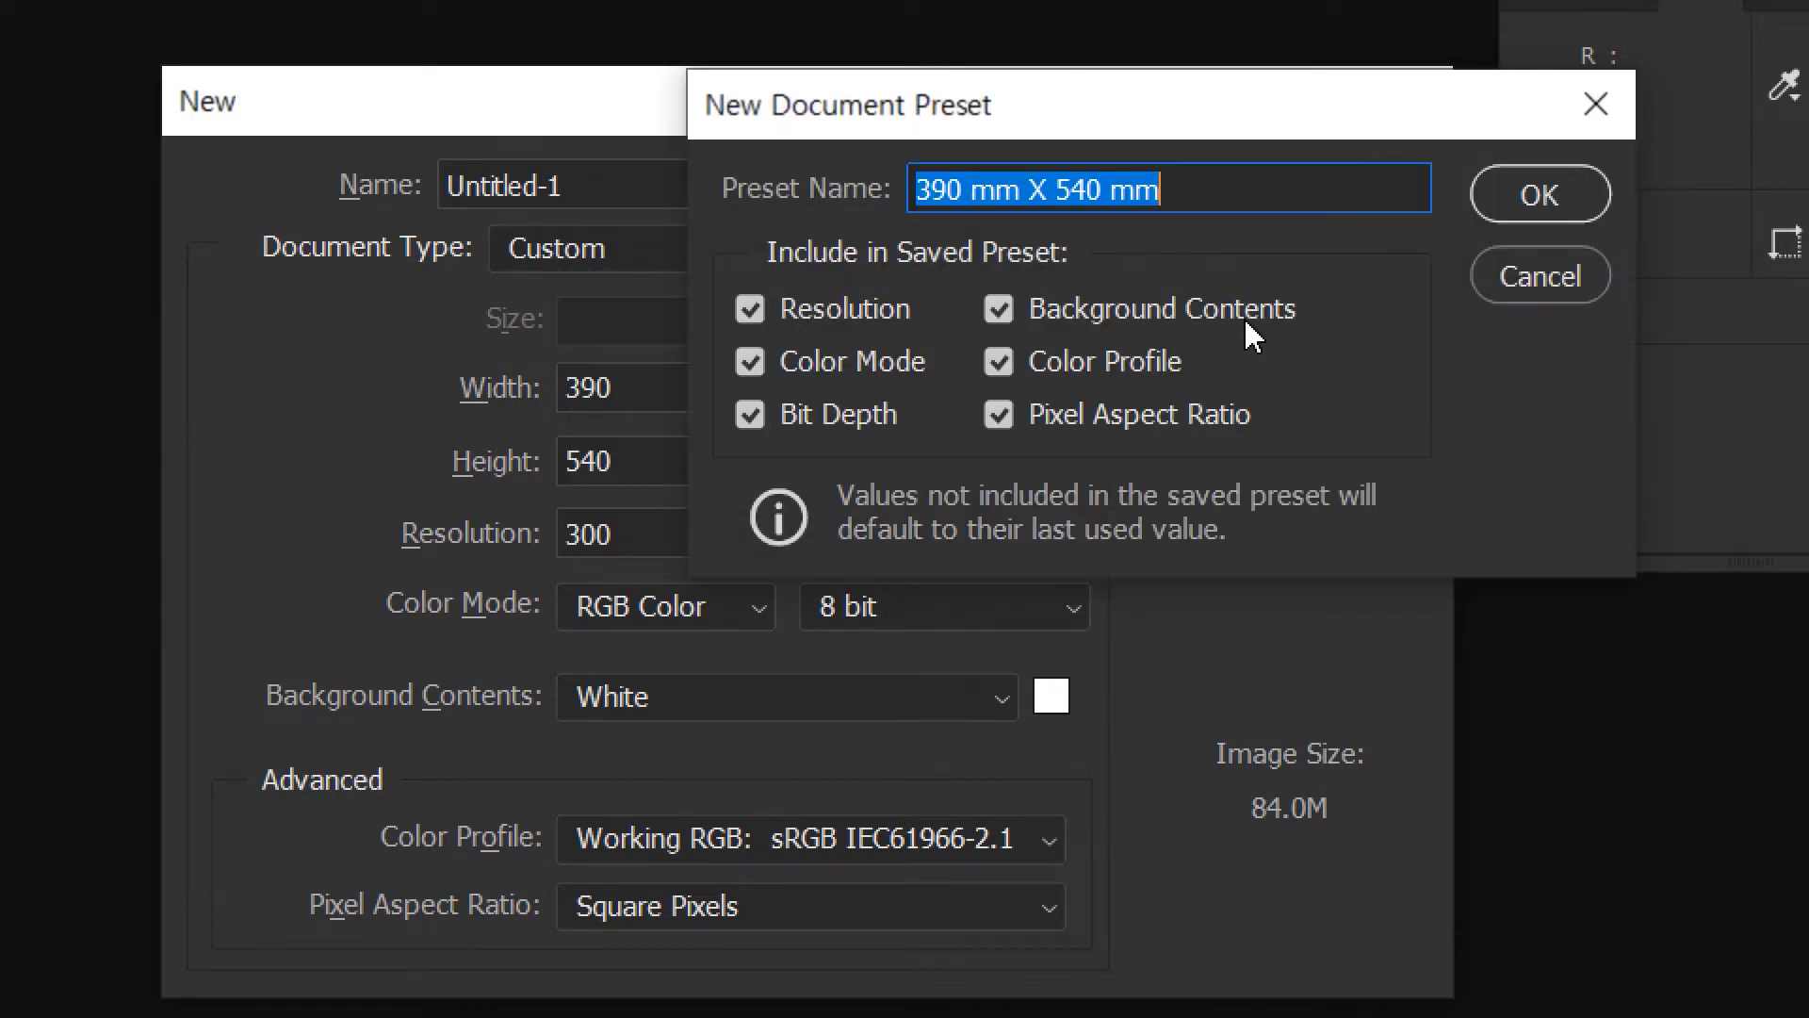
pyautogui.click(1173, 195)
pyautogui.write('0-')
pyautogui.press('BackSpace')
pyautogui.press('BackSpace')
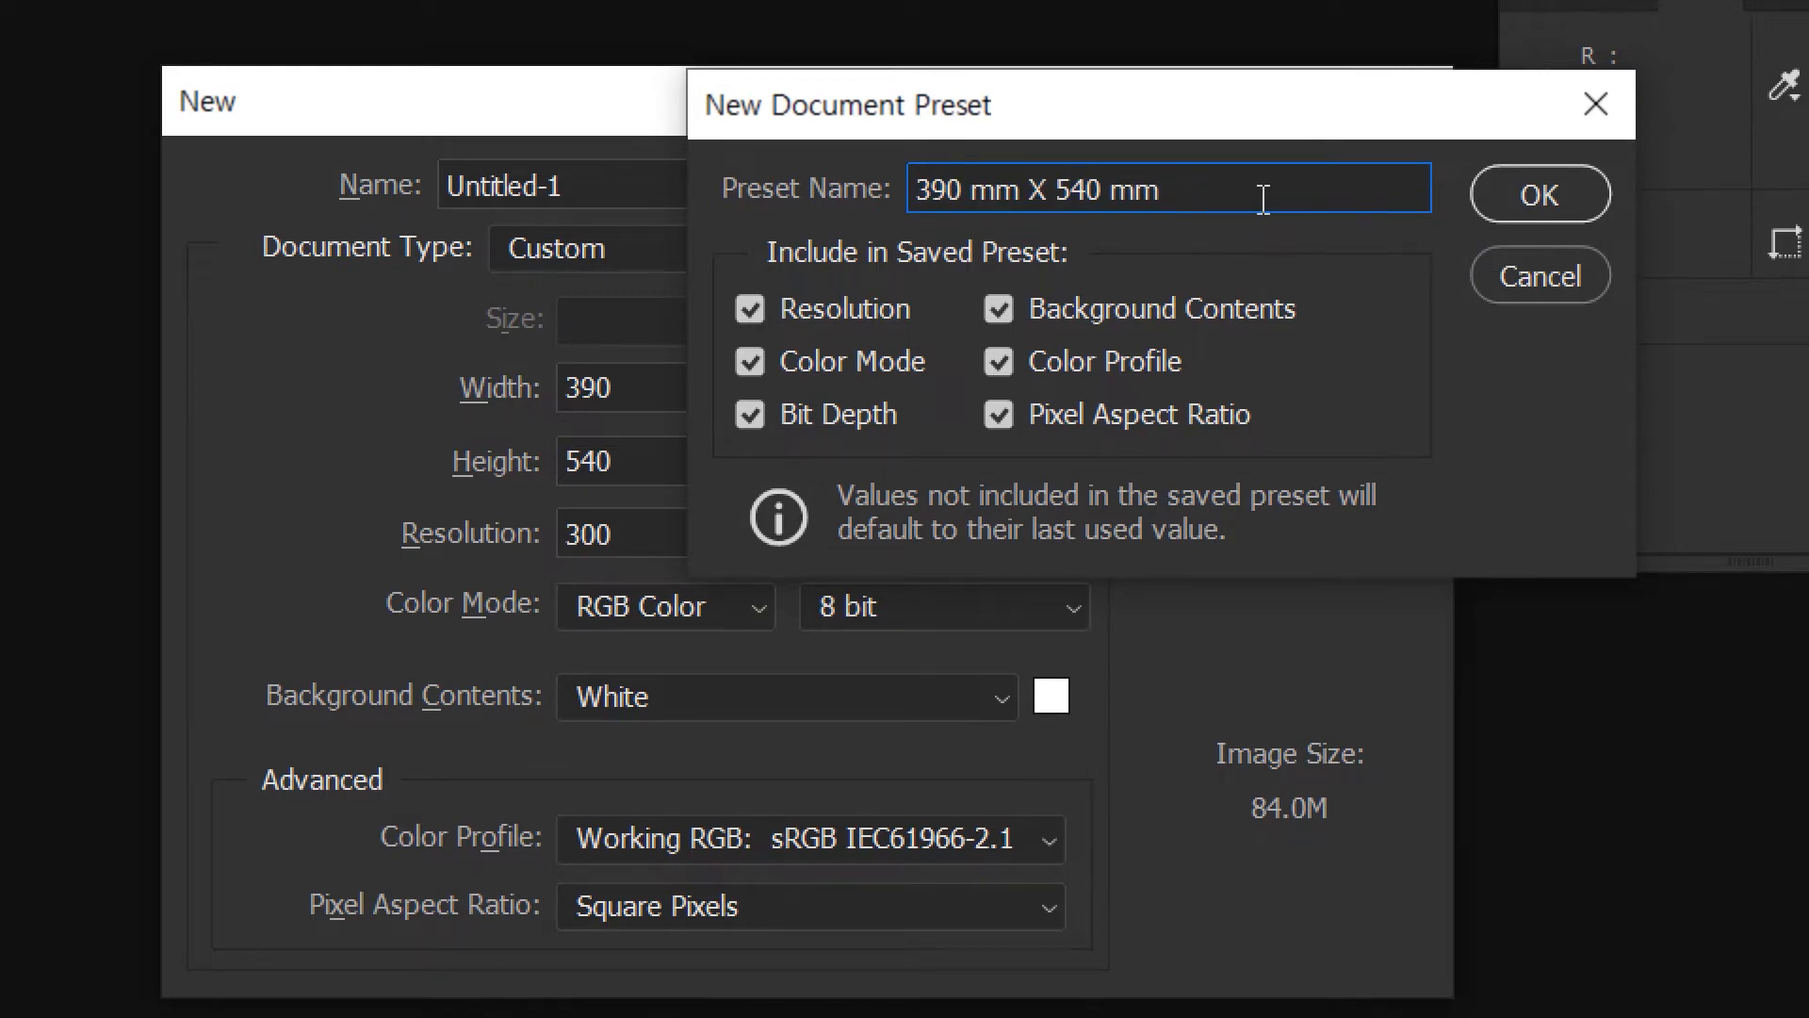
pyautogui.write('rhg')
pyautogui.press('BackSpace')
pyautogui.press('BackSpace')
pyautogui.press('BackSpace')
pyautogui.write('해')
pyautogui.write('모전')
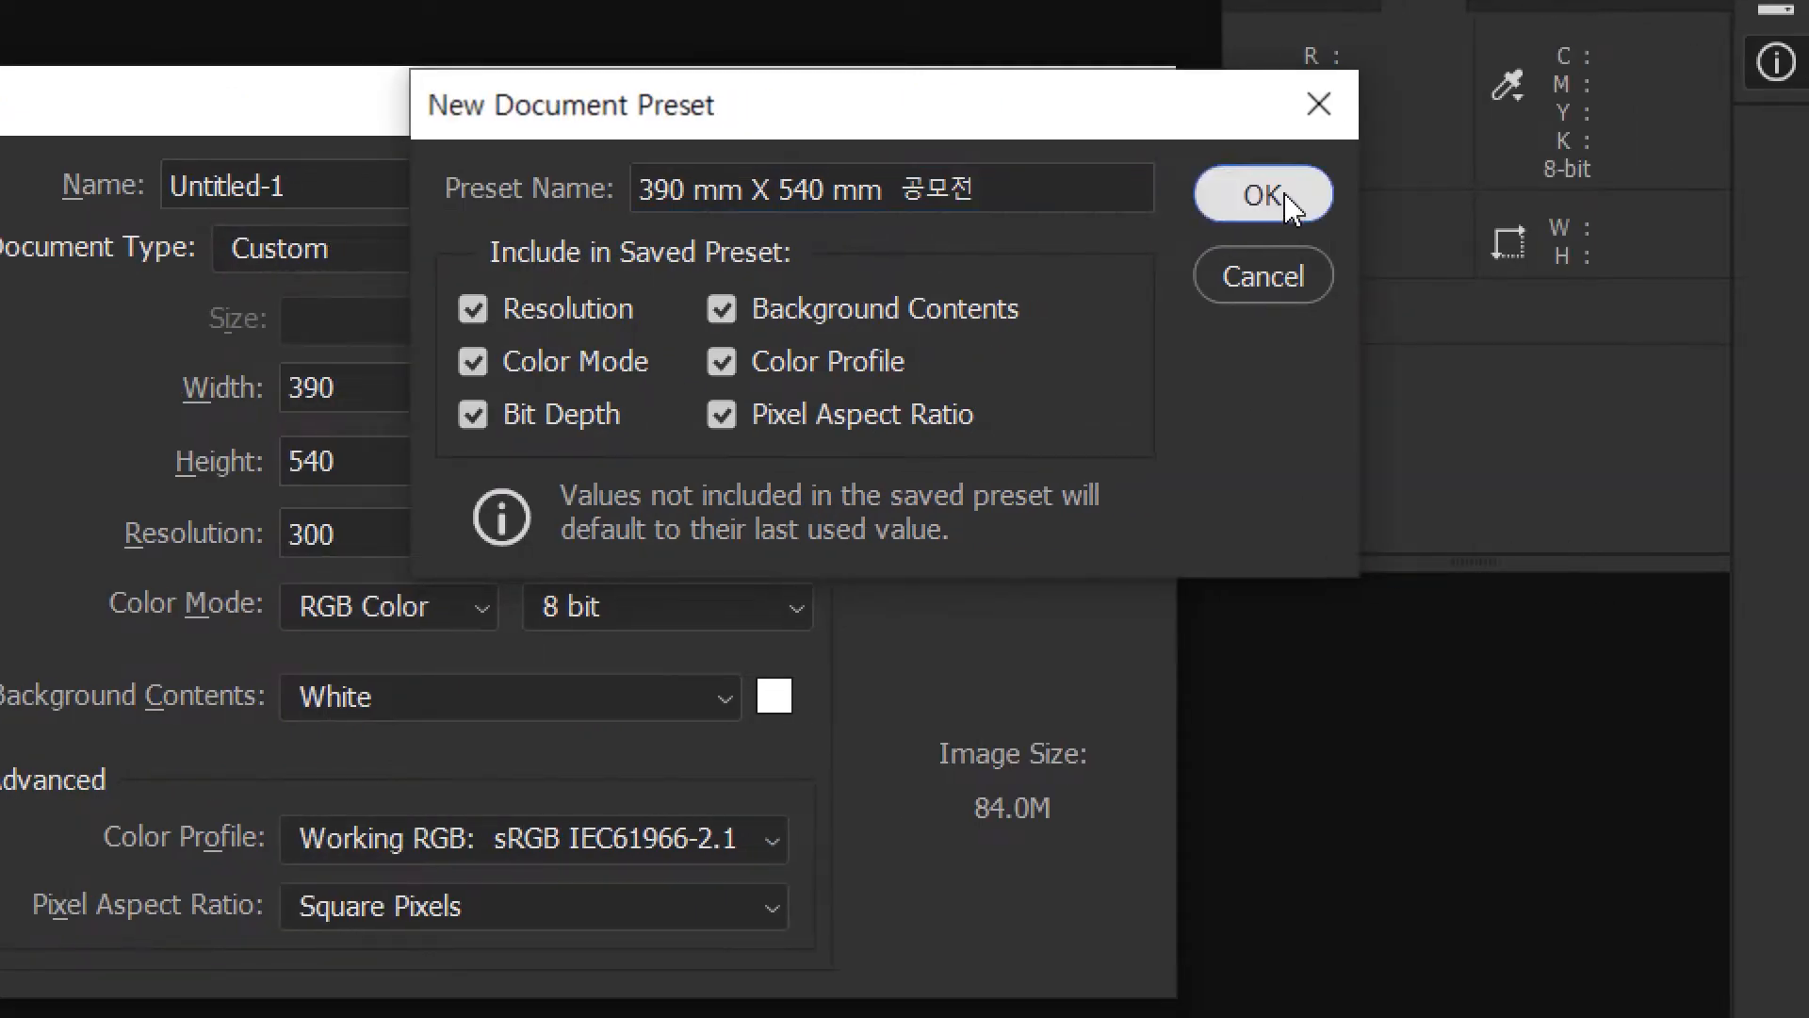
pyautogui.click(1555, 195)
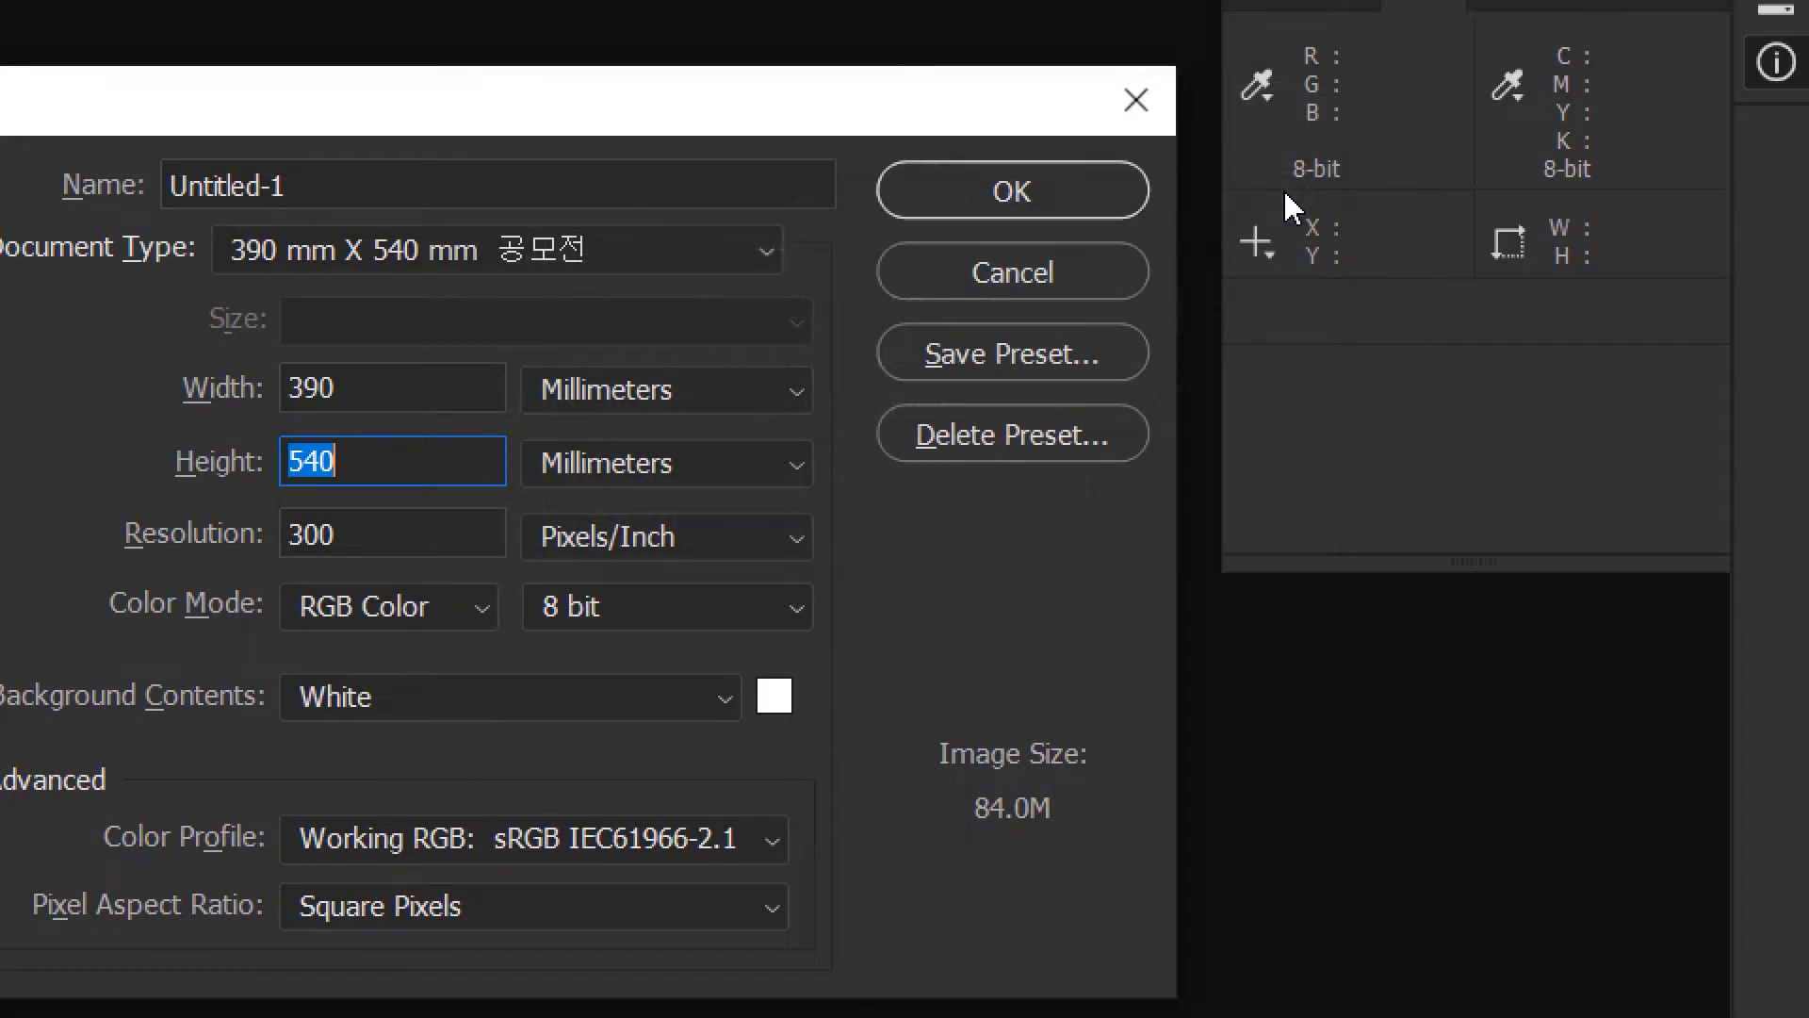
# Choose the "390 mm X 540 mm 공모전" preset, correct the width to 390 mm and create the document.
pyautogui.click(774, 252)
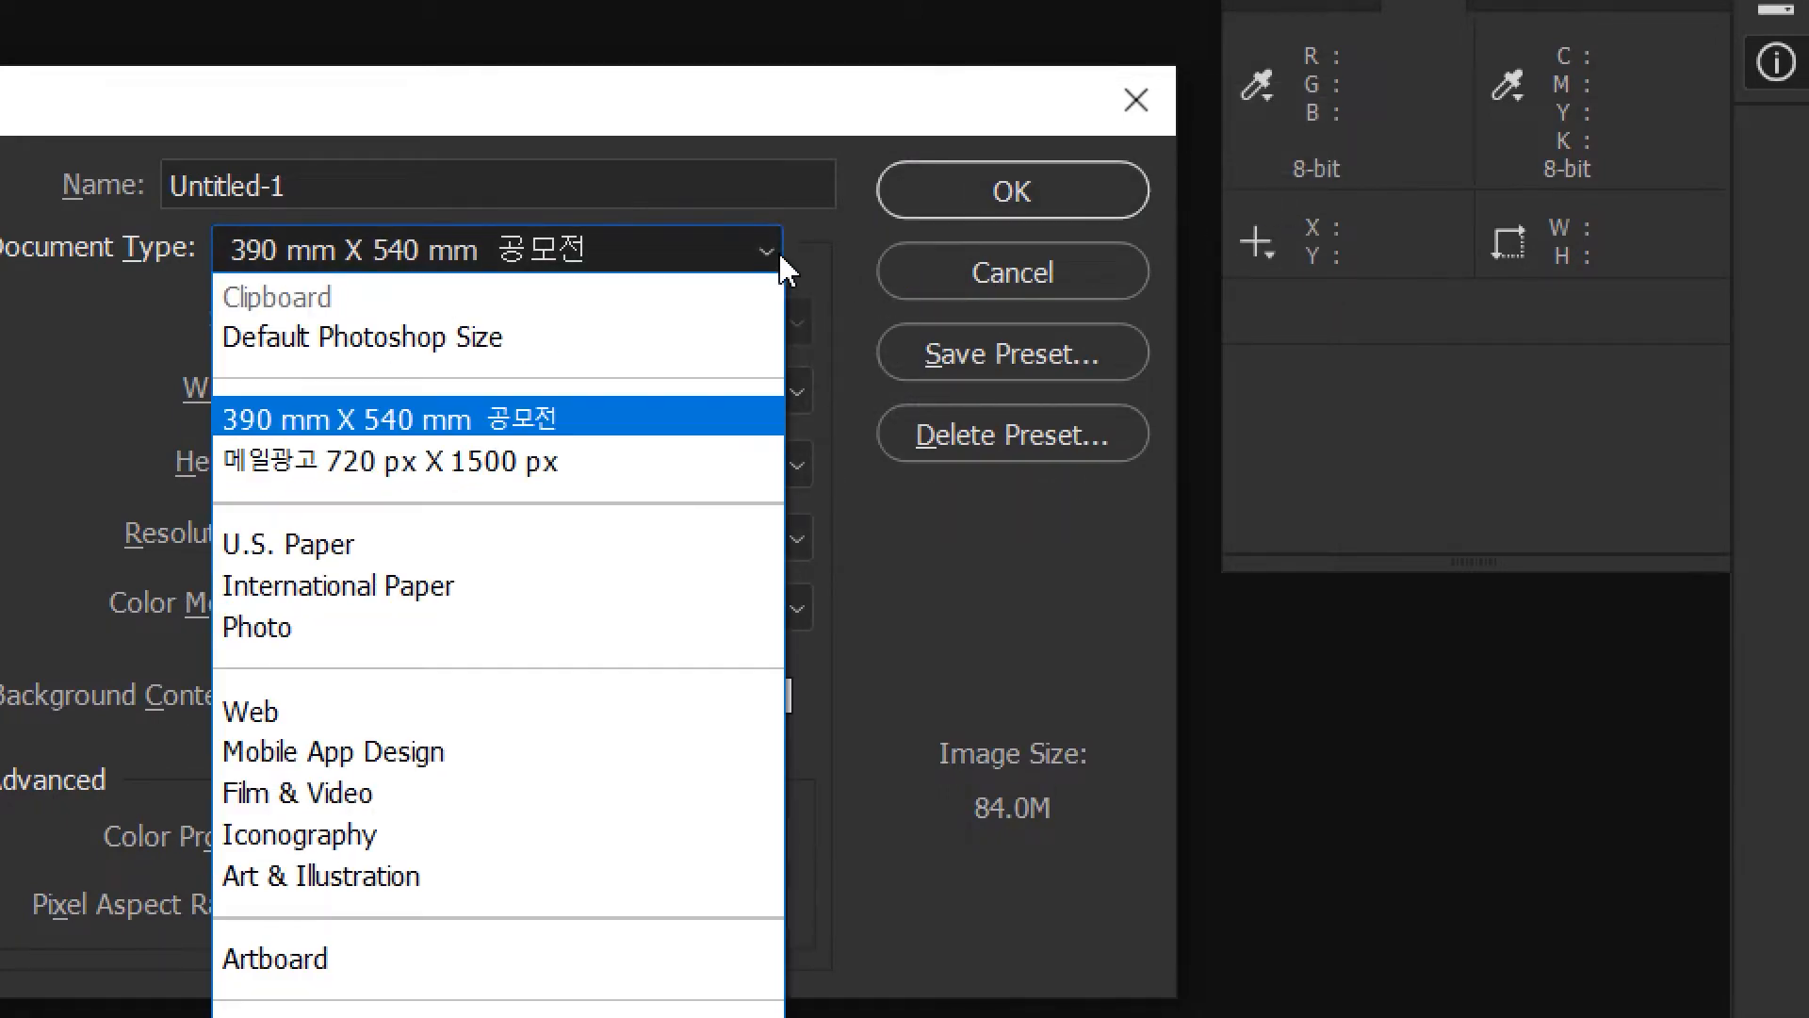
pyautogui.click(614, 435)
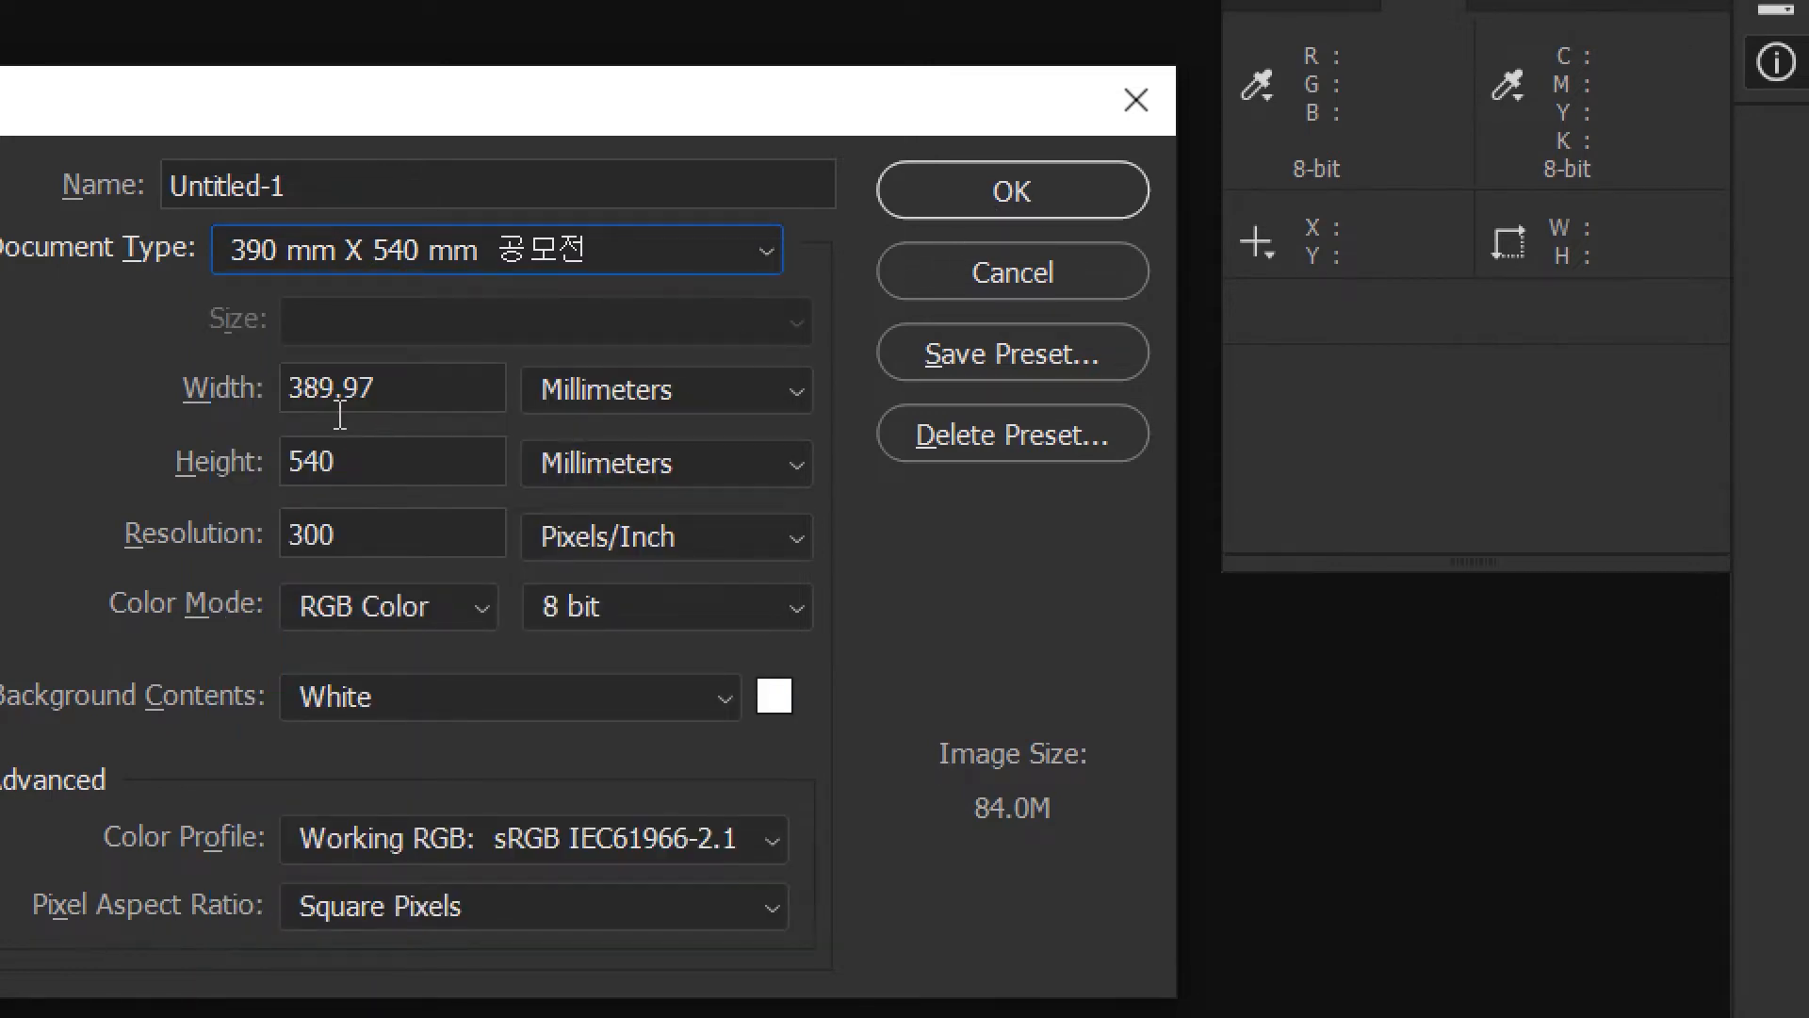
pyautogui.moveTo(311, 377); pyautogui.dragTo(456, 383)
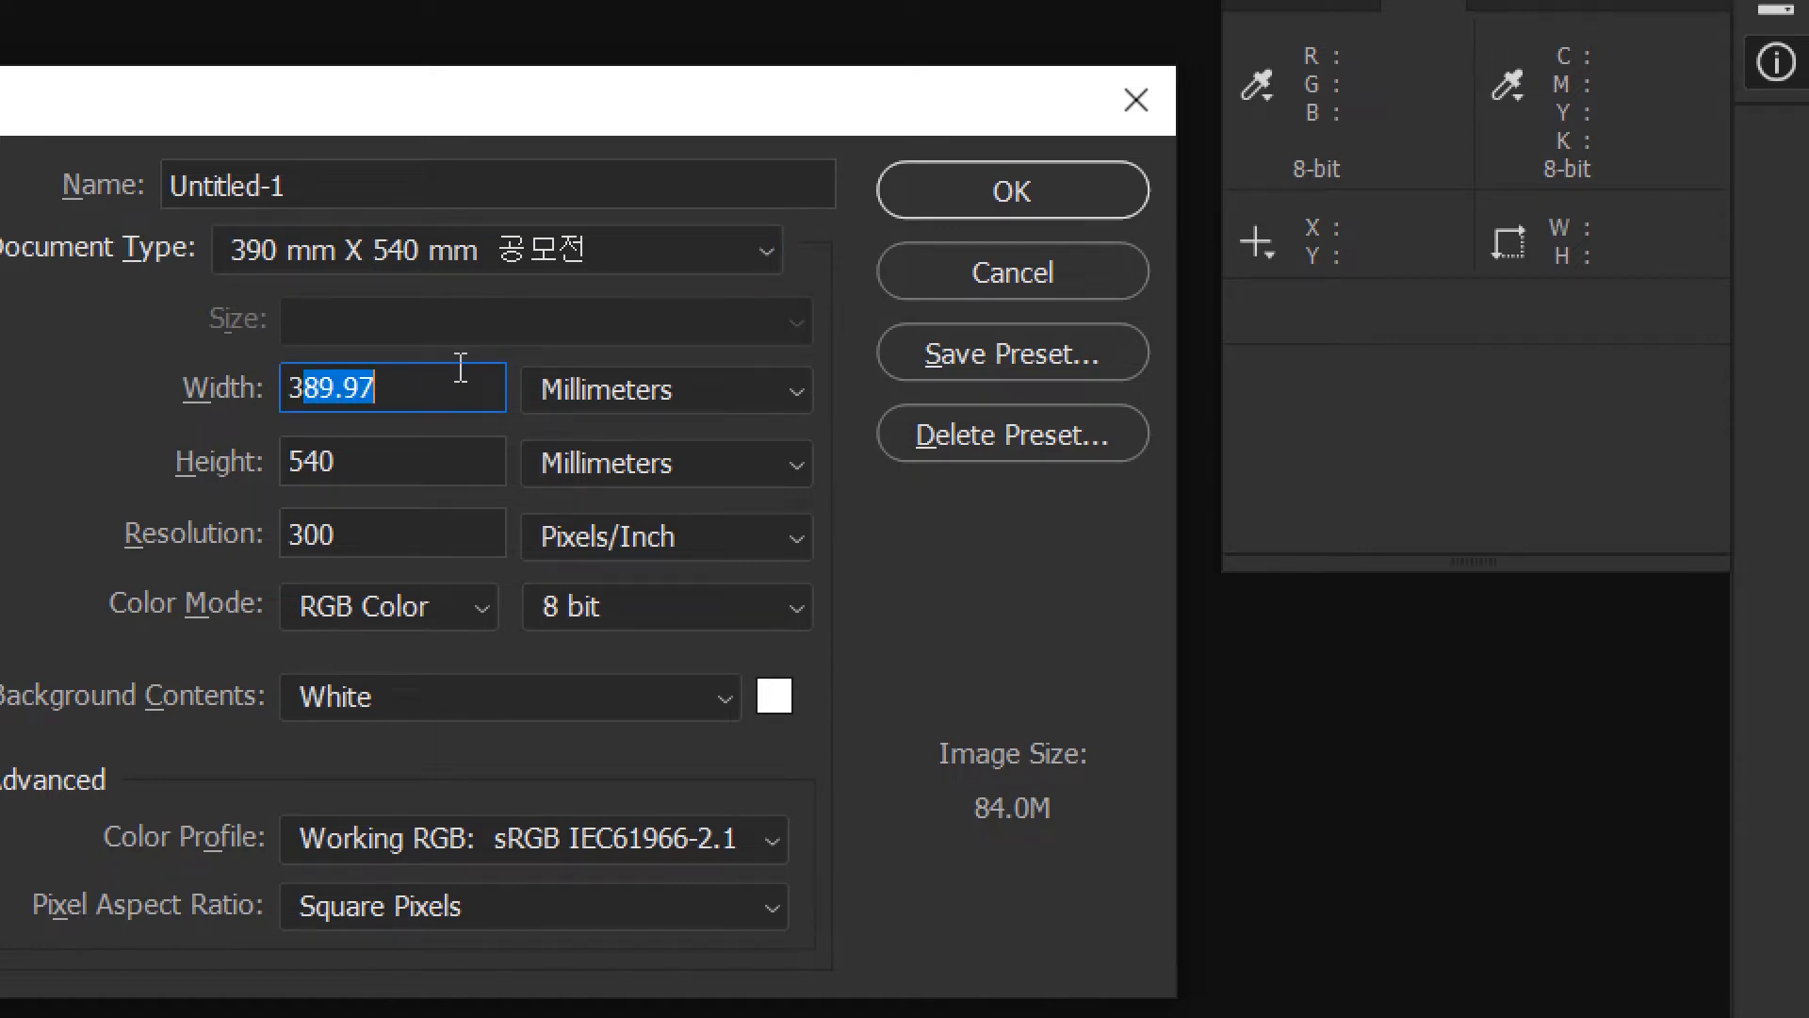
pyautogui.write('90')
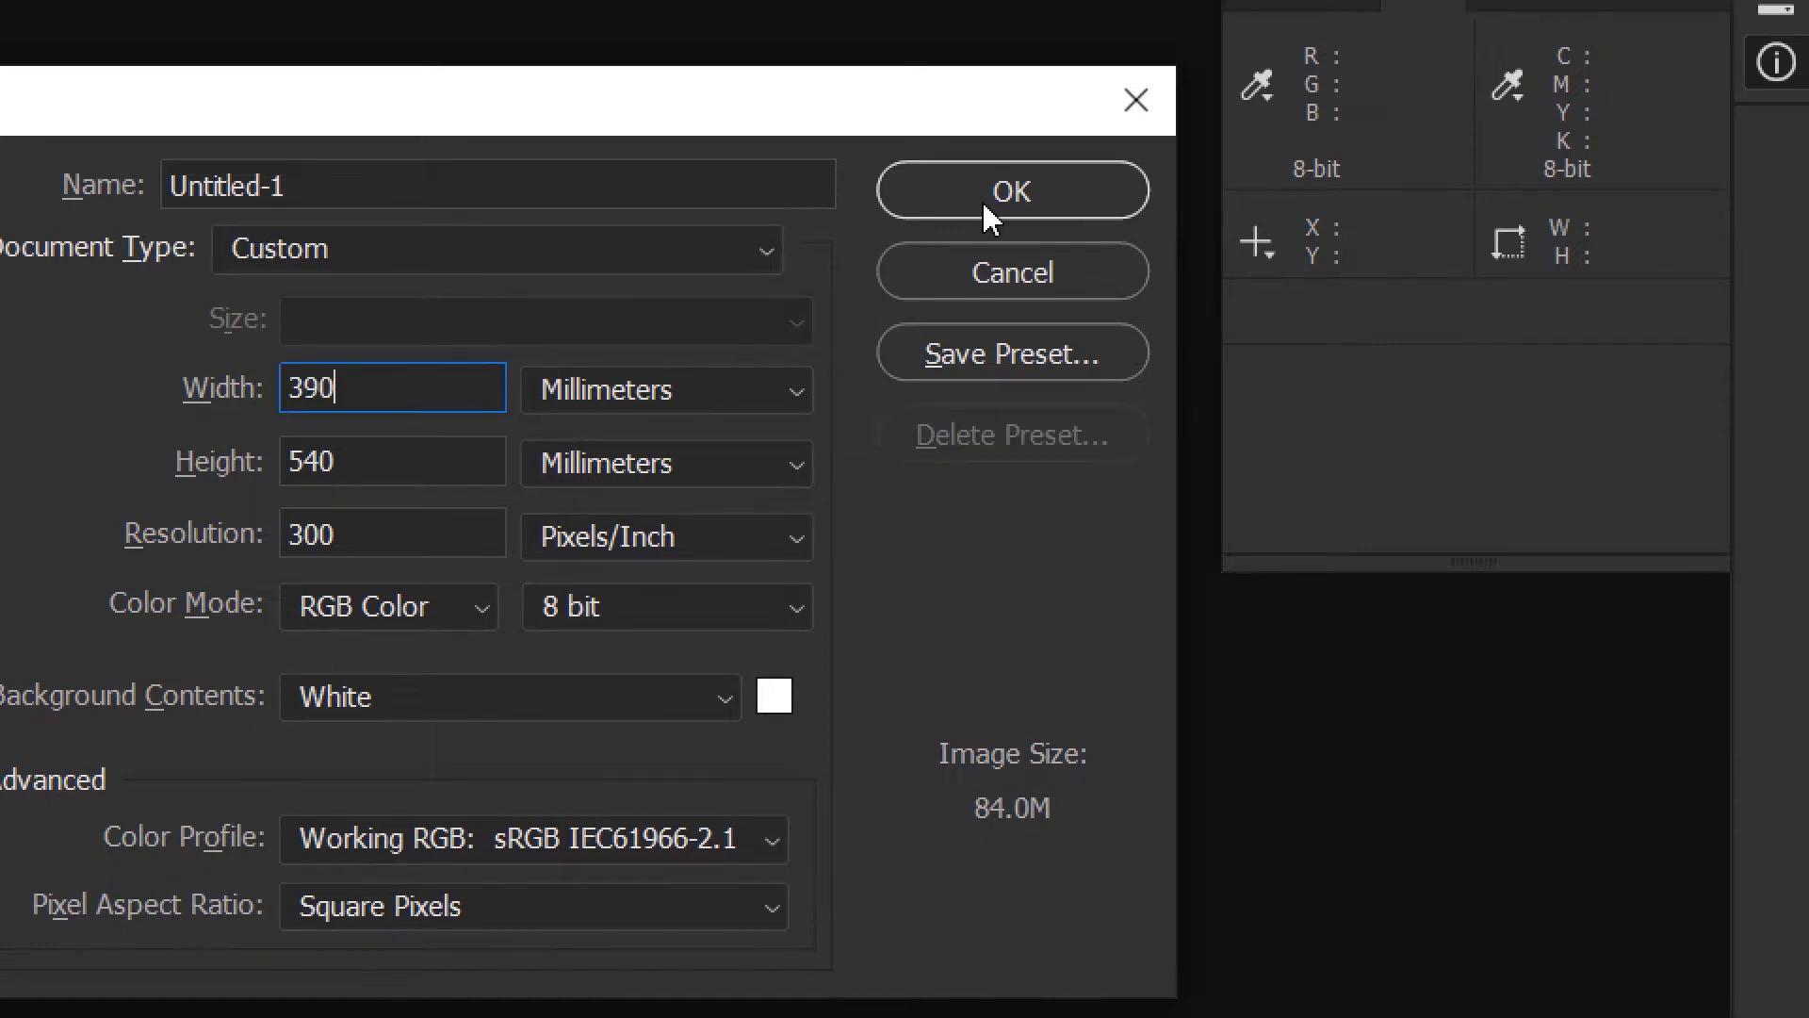
pyautogui.click(989, 215)
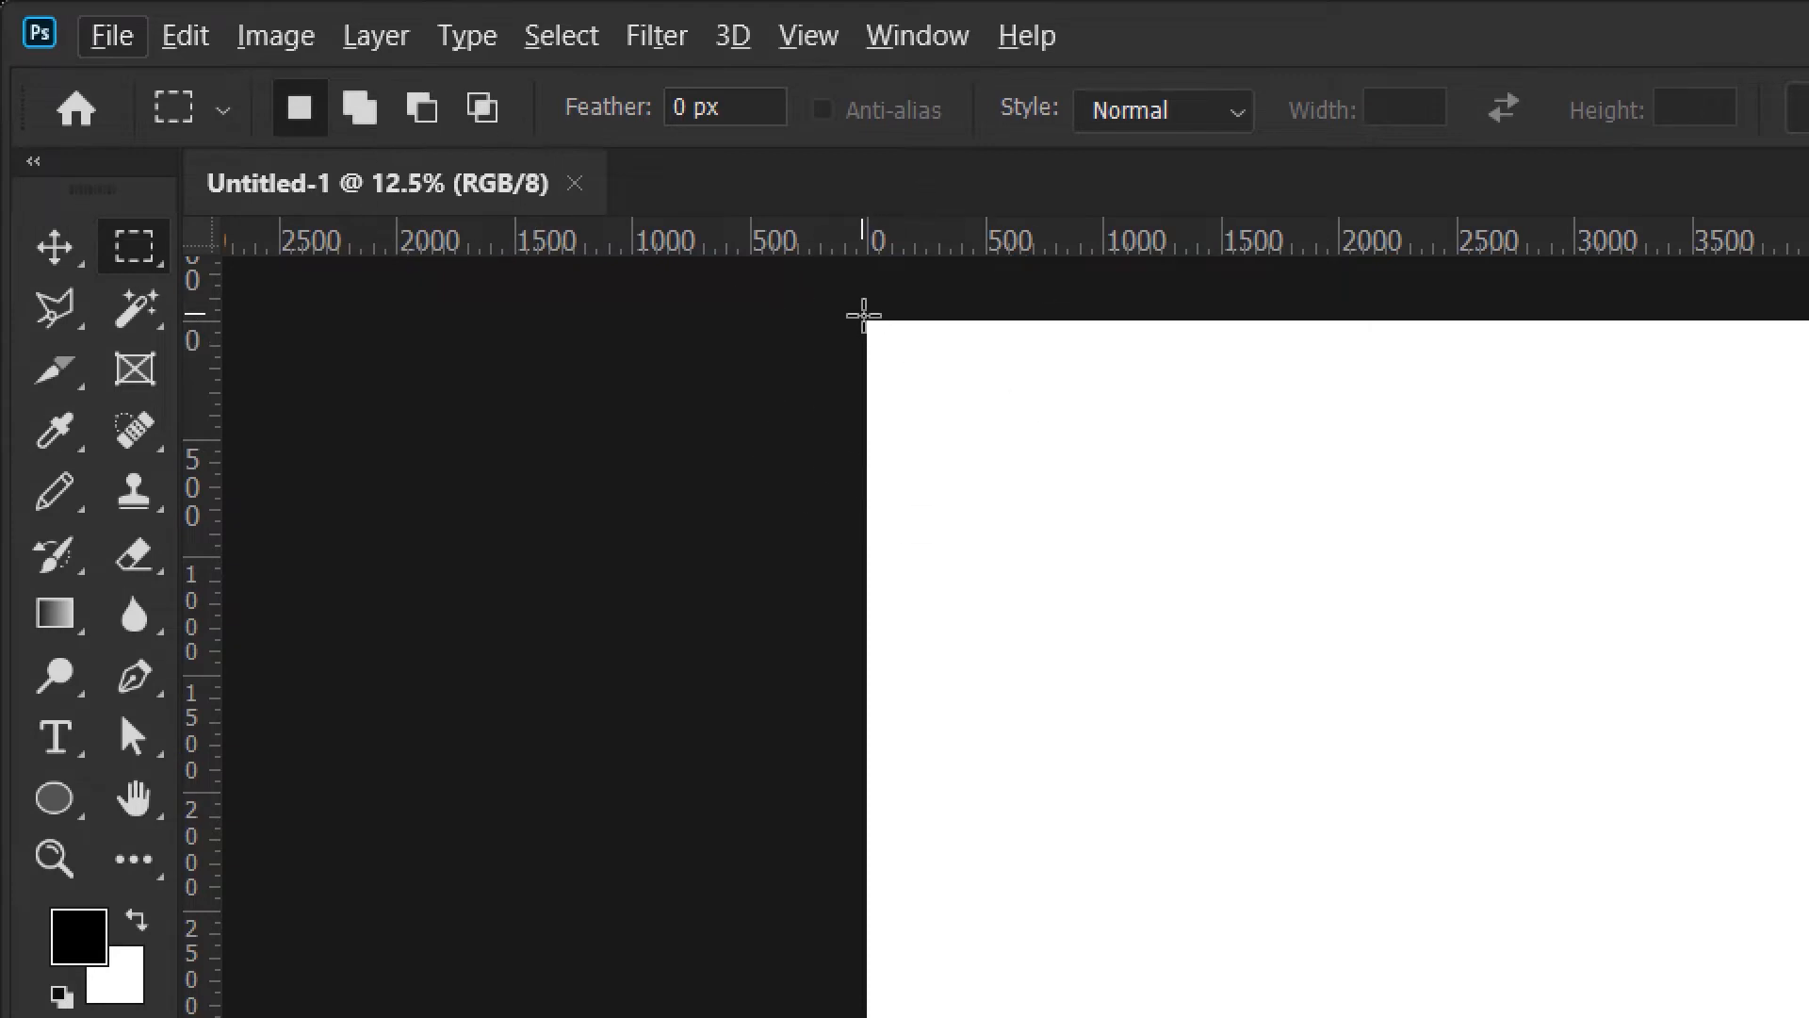
# Select a square of about 246 px at the page's upper-left corner and place guides along its lower and right edges.
pyautogui.moveTo(867, 320); pyautogui.dragTo(917, 412)
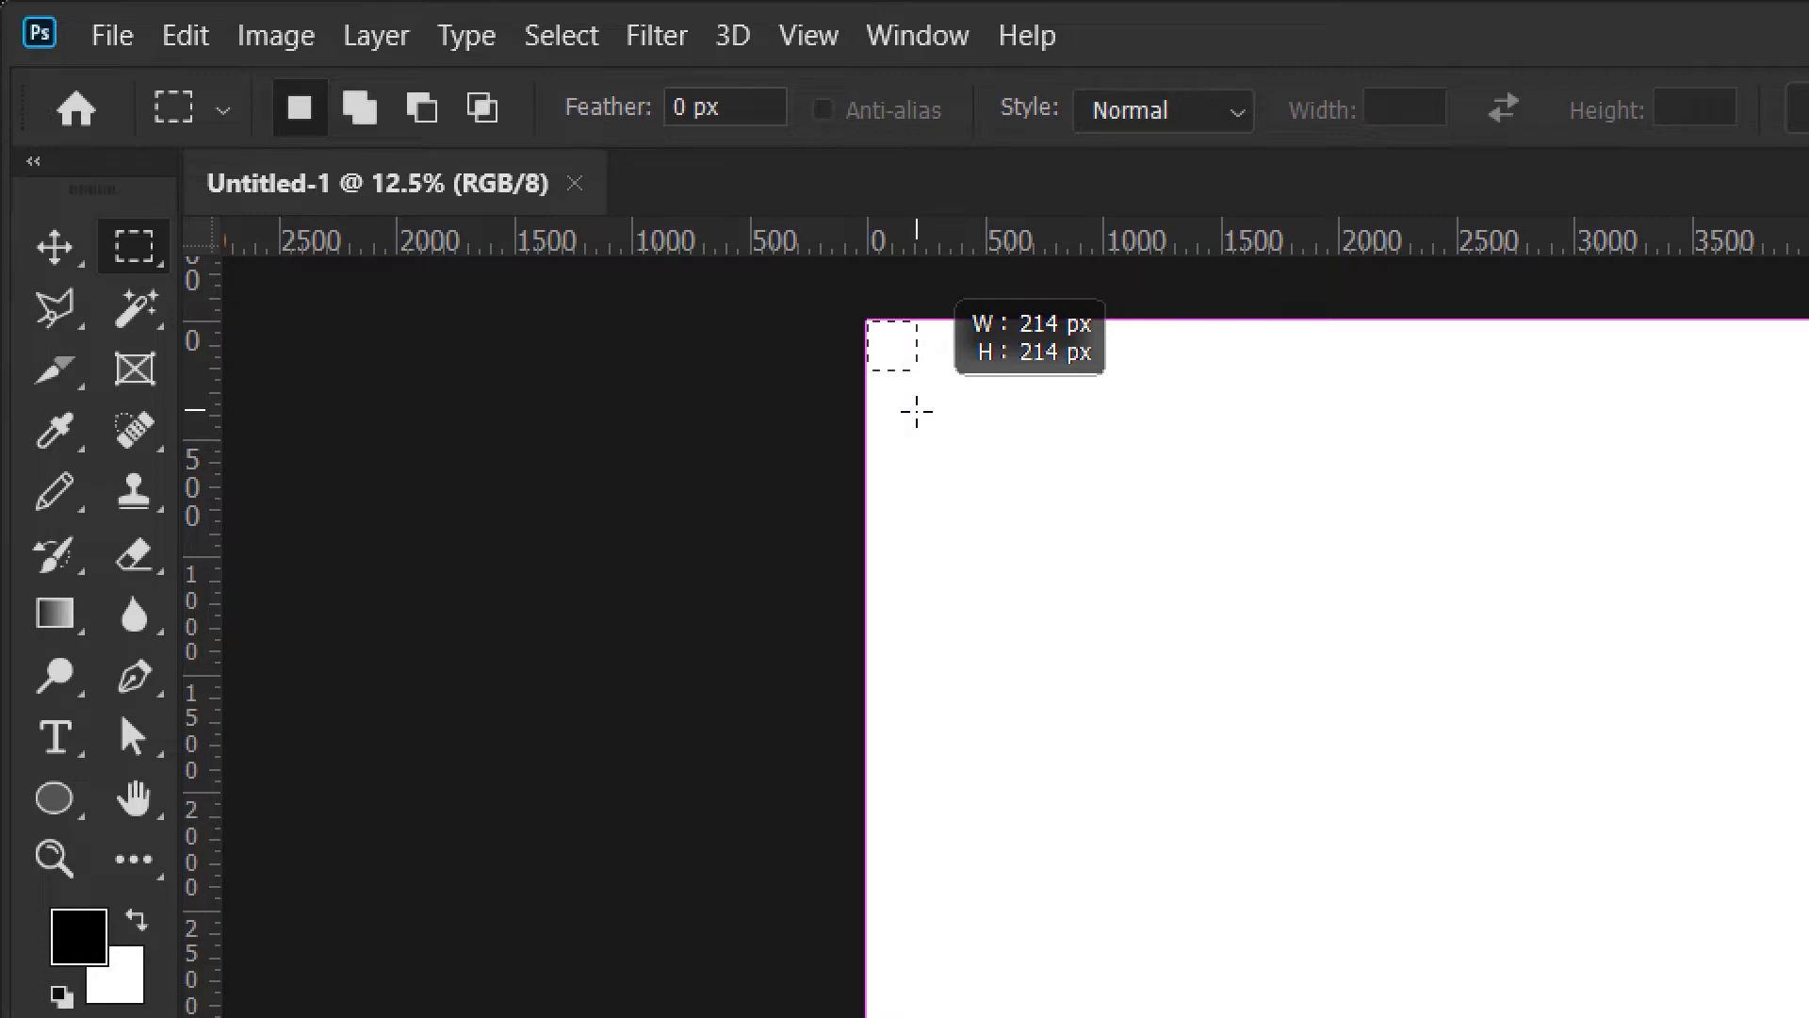
pyautogui.moveTo(917, 412); pyautogui.dragTo(925, 420)
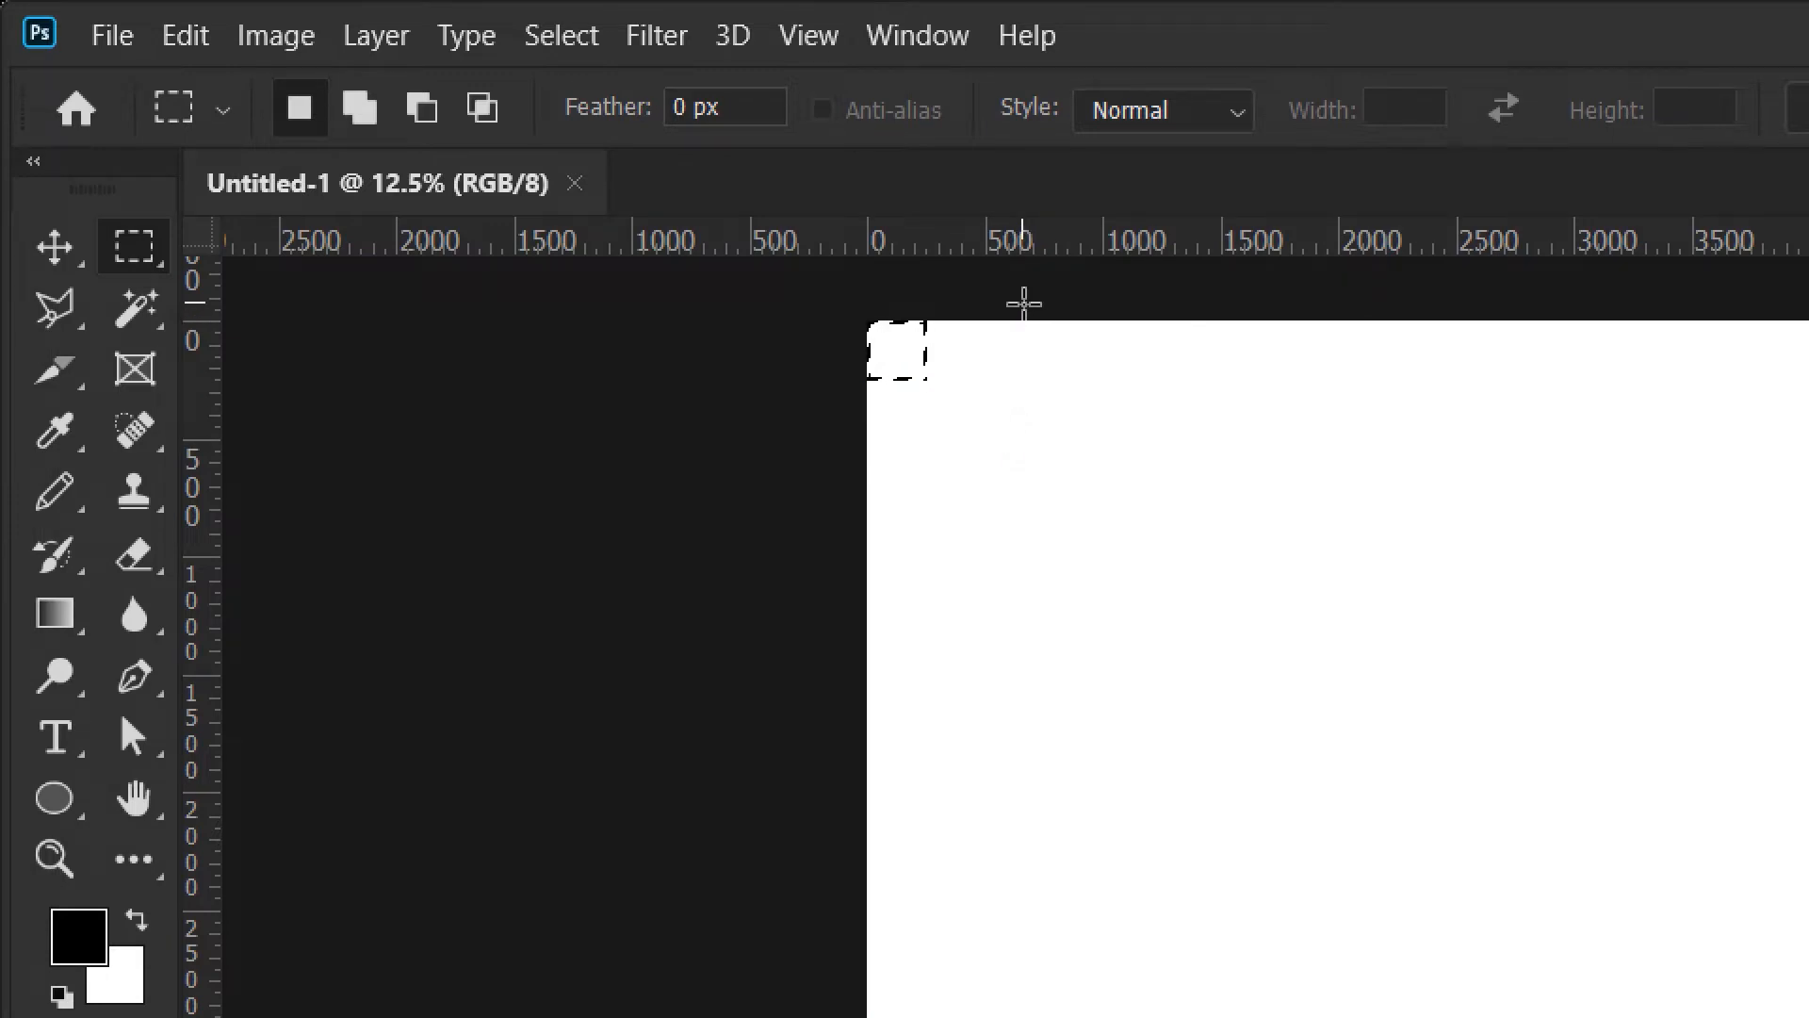
pyautogui.hotkey('ctrl', 'r')
pyautogui.hotkey('ctrl', 'r')
pyautogui.moveTo(1018, 249); pyautogui.dragTo(1019, 376)
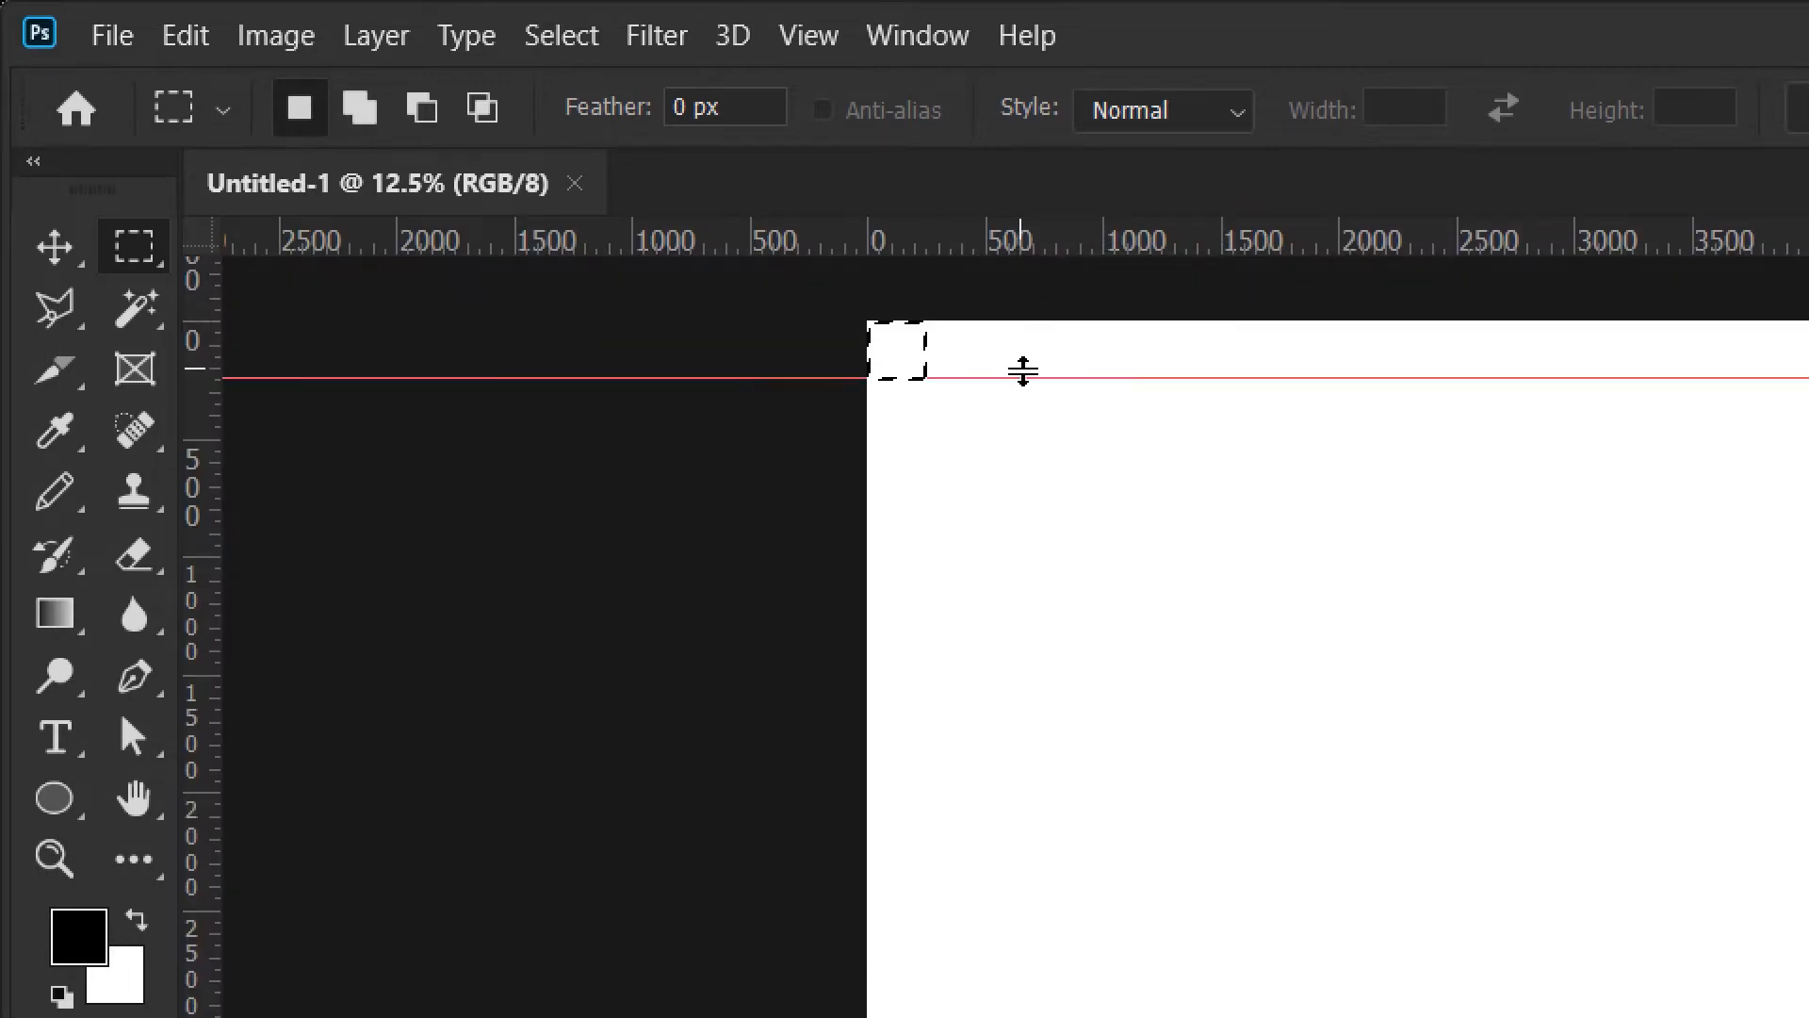
pyautogui.moveTo(200, 434)
pyautogui.mouseDown()
pyautogui.moveTo(452, 424)
pyautogui.moveTo(922, 517)
pyautogui.mouseUp()
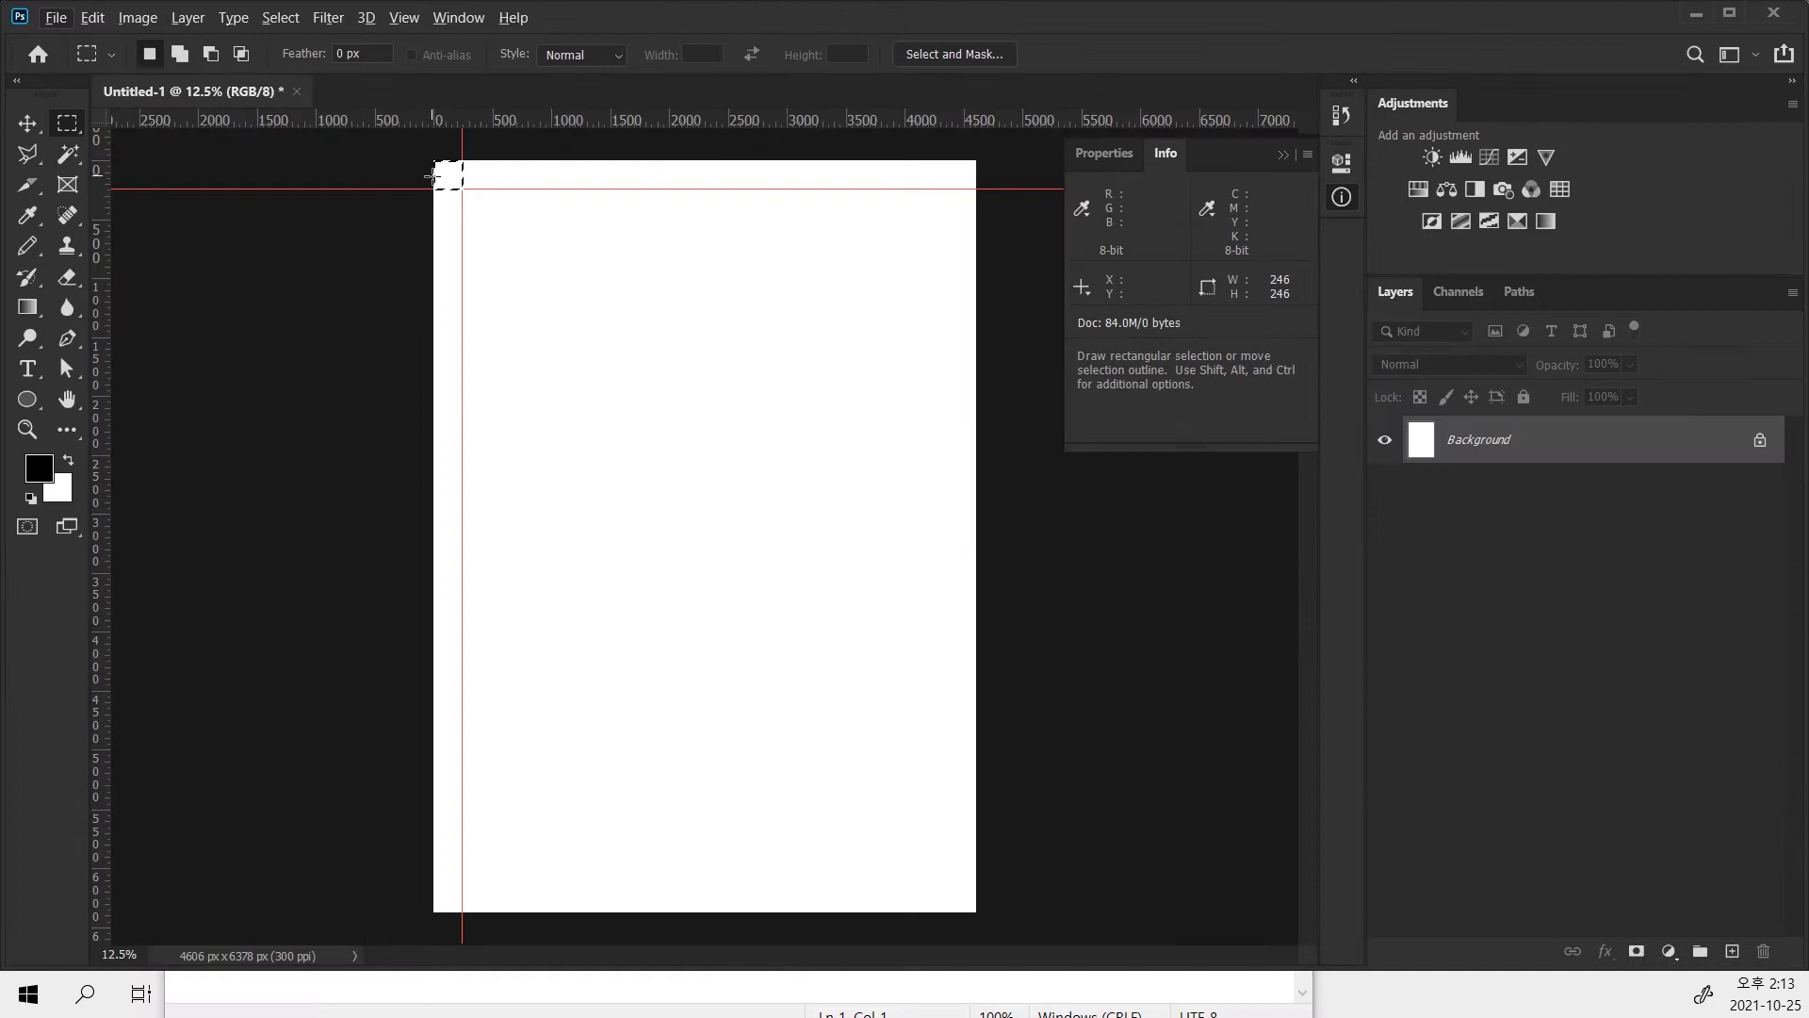
# Move the square selection to the page's lower-right corner and place vertical guides along its left and right edges.
pyautogui.moveTo(445, 188); pyautogui.dragTo(952, 900)
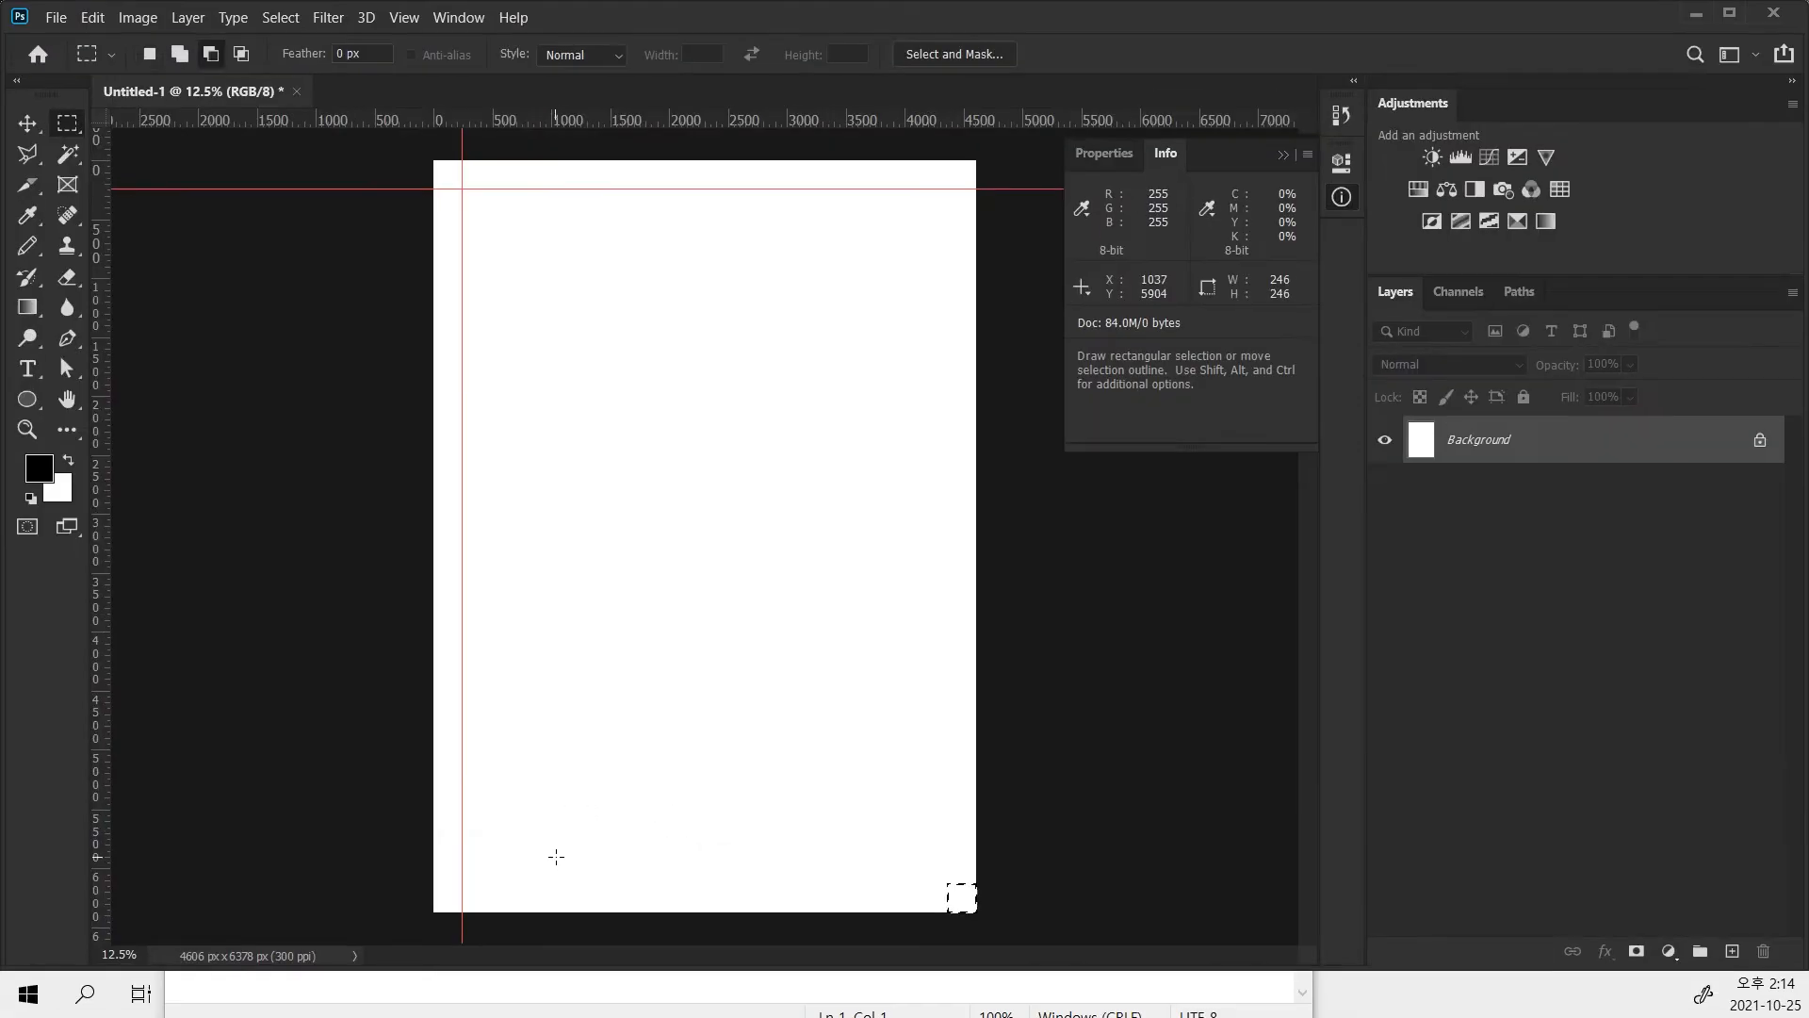
pyautogui.hotkey('ctrl', '+')
pyautogui.hotkey('ctrl', '+')
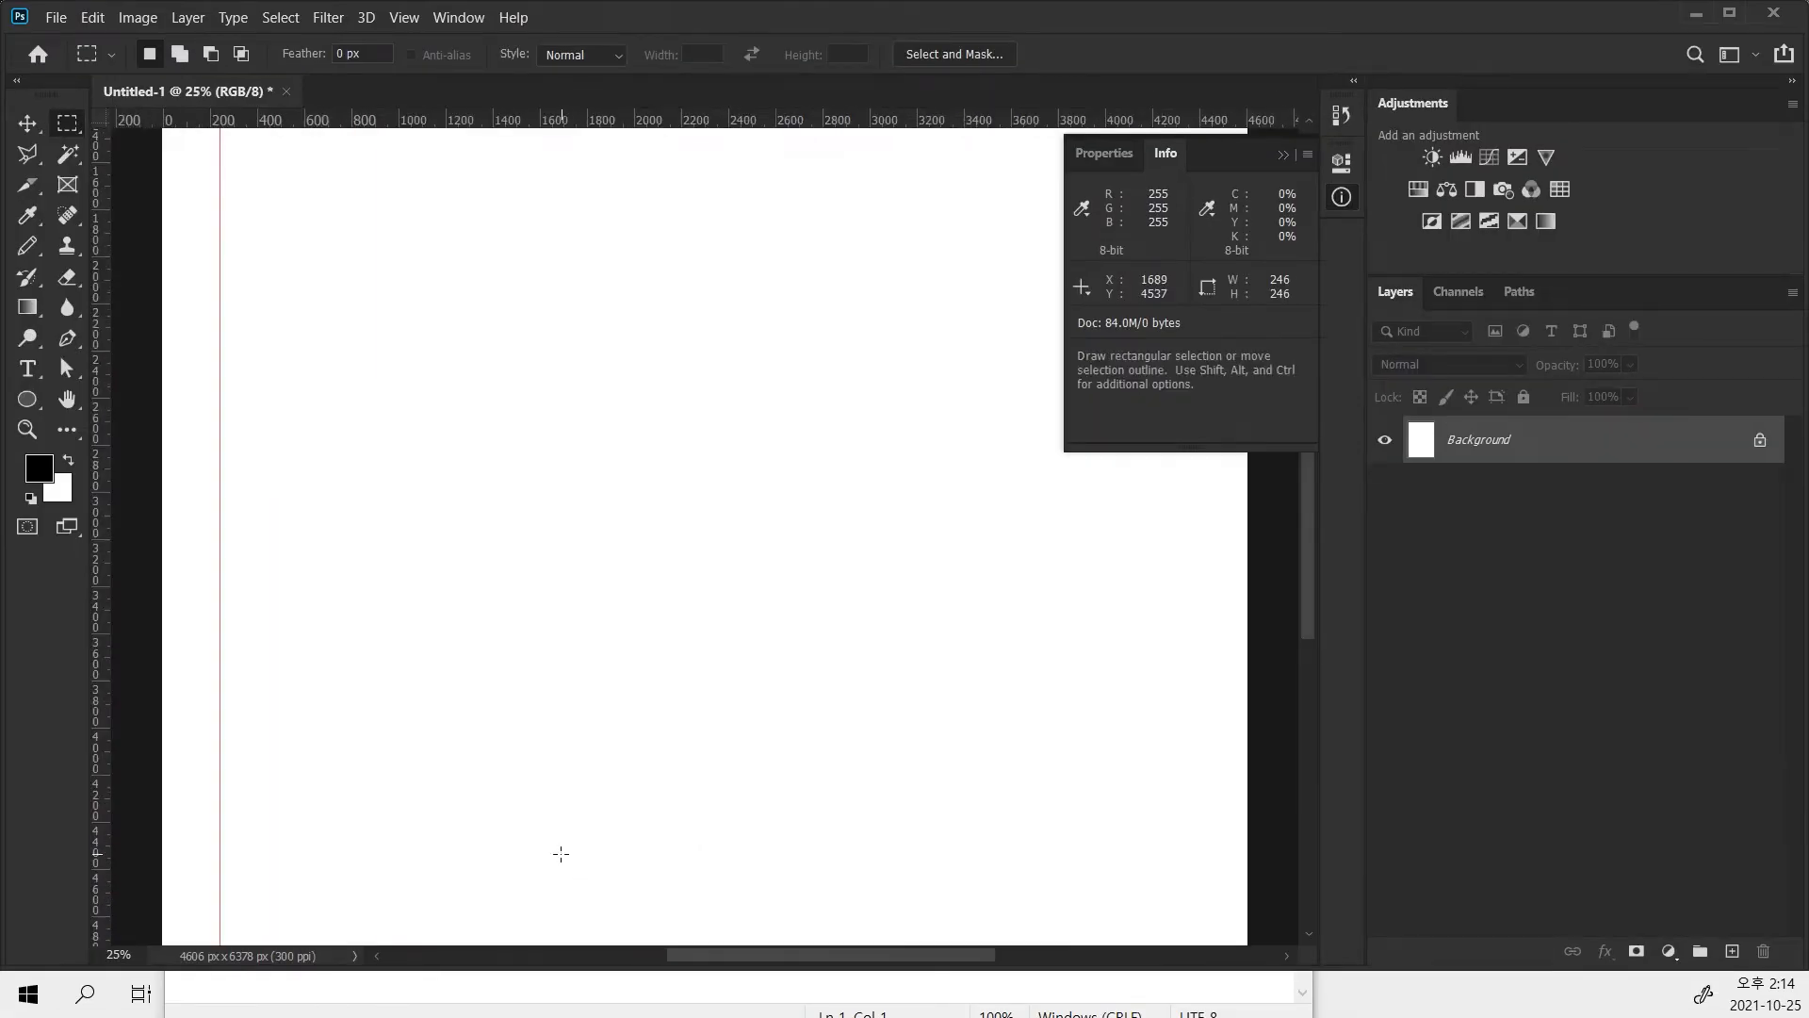
pyautogui.moveTo(833, 777); pyautogui.dragTo(568, 515)
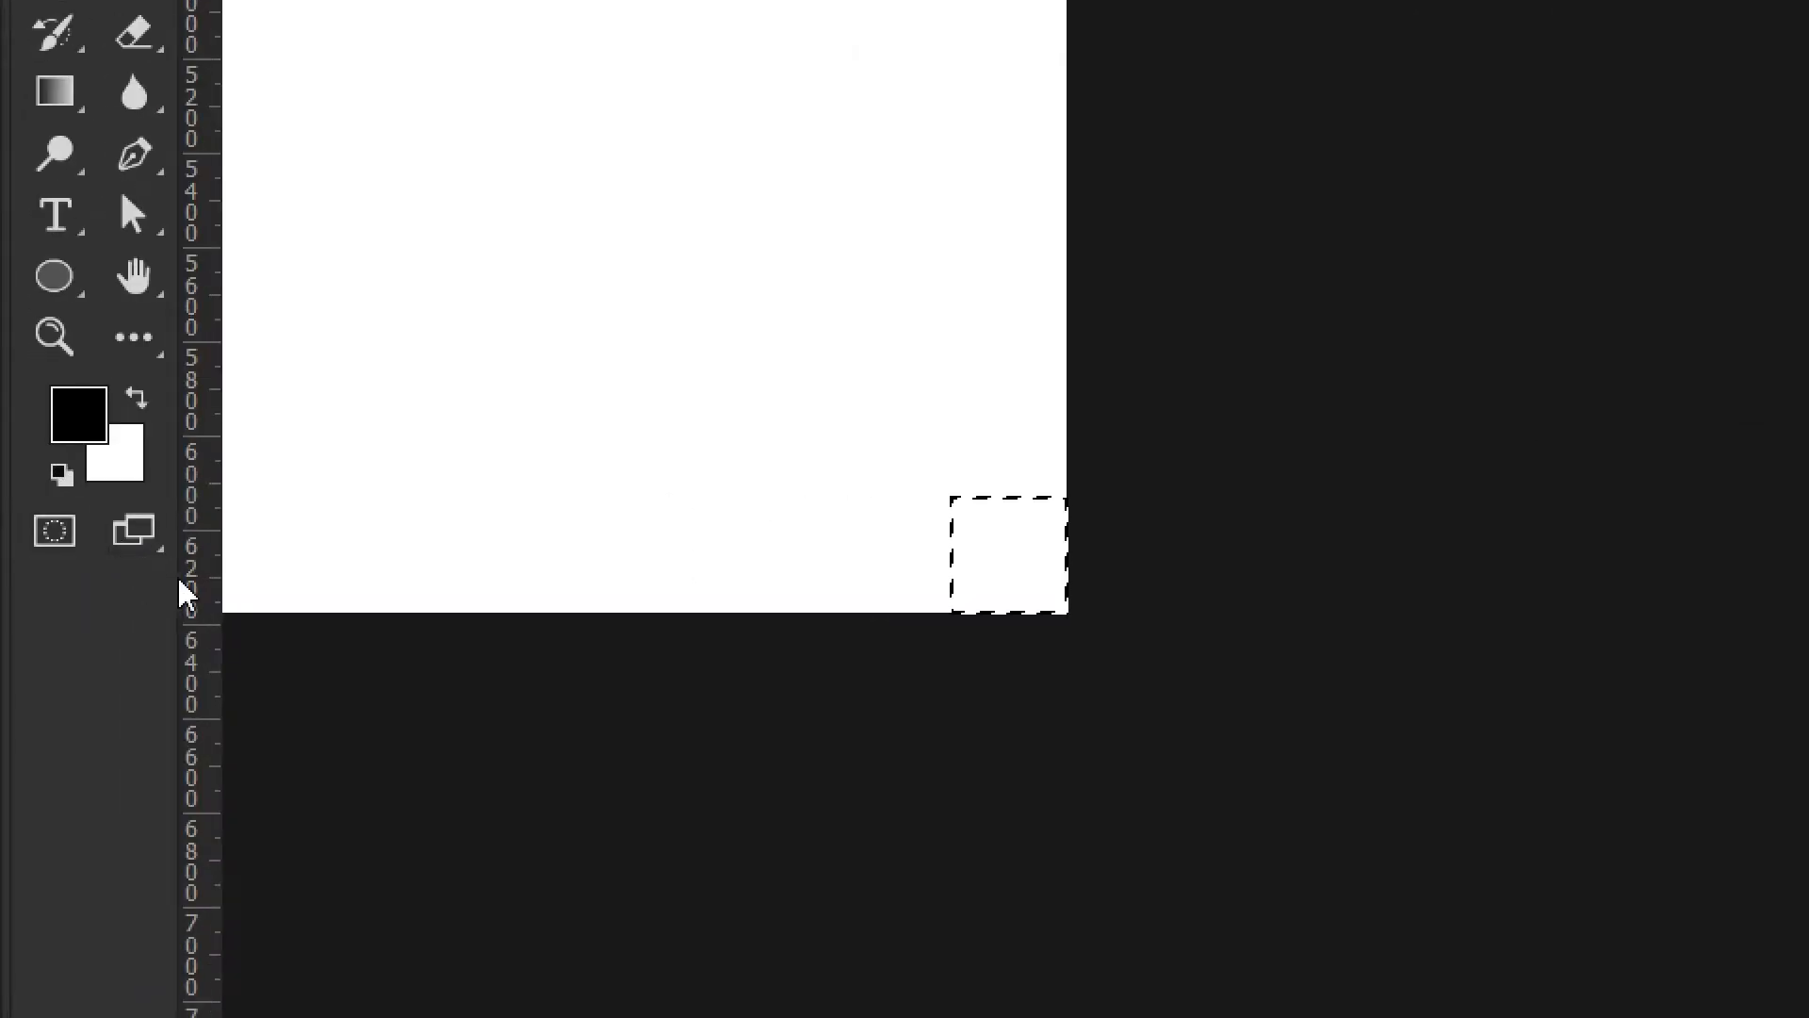
pyautogui.moveTo(201, 594); pyautogui.dragTo(953, 710)
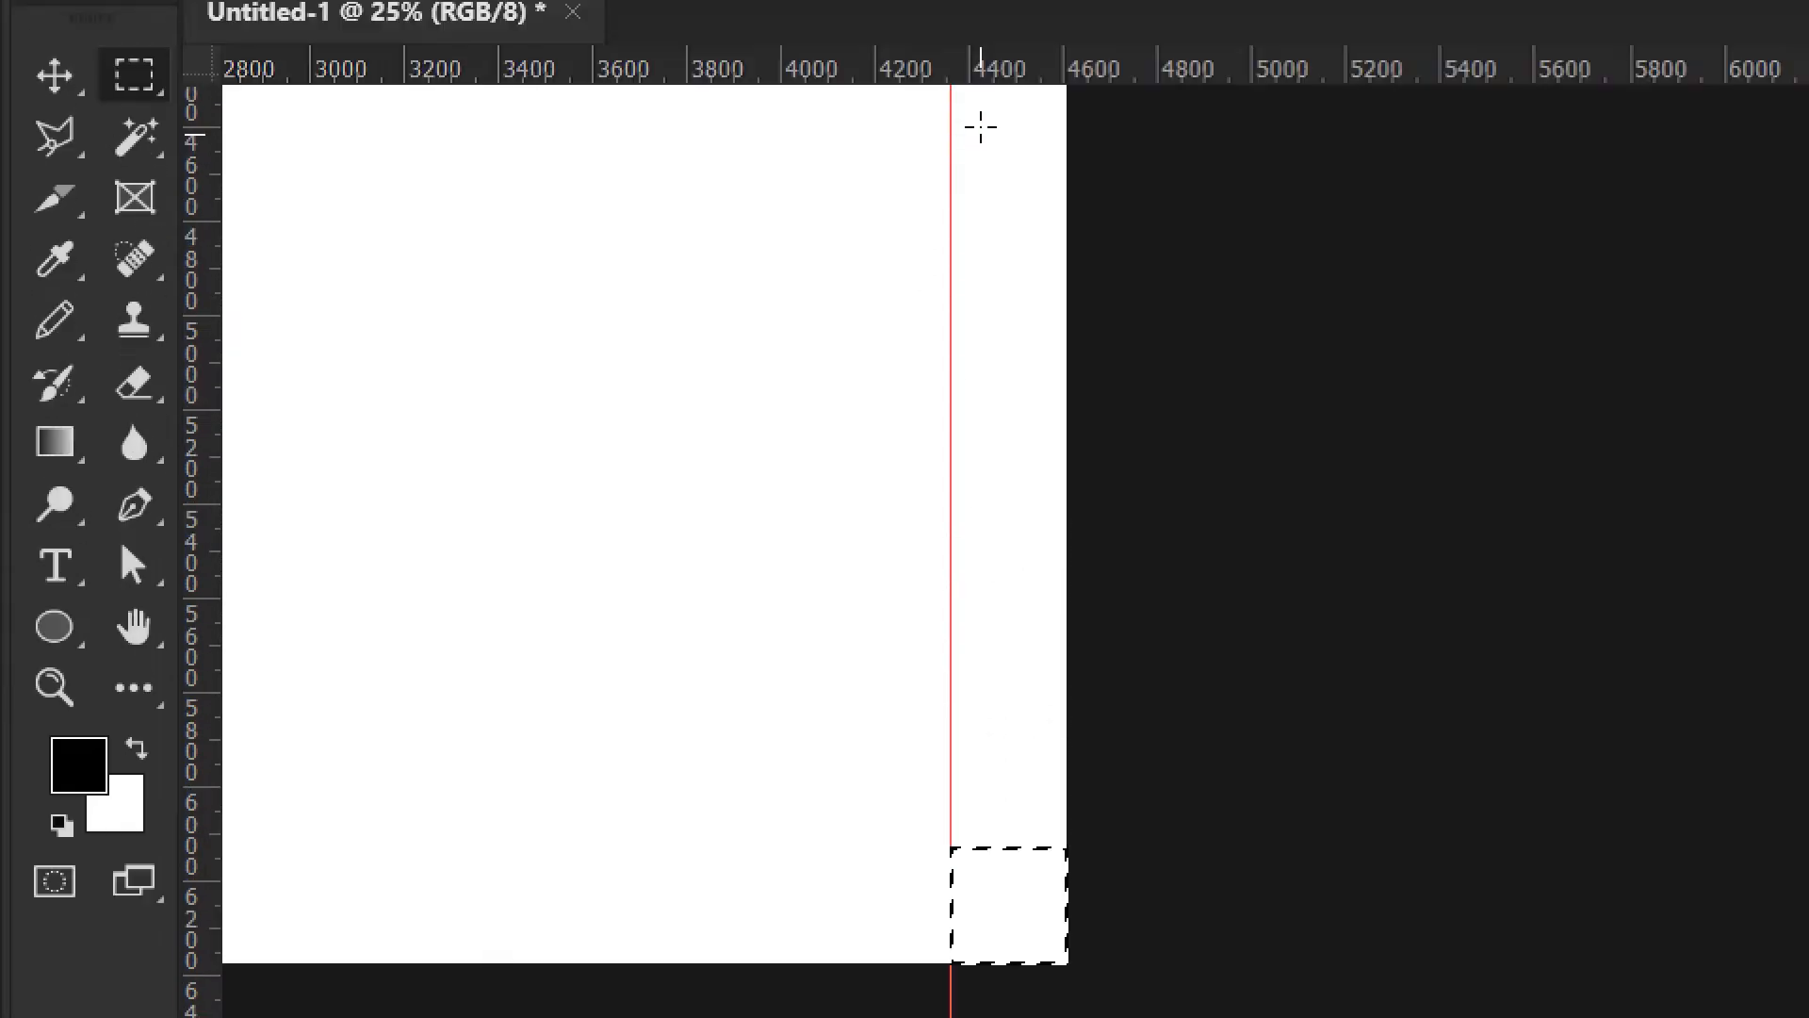
pyautogui.moveTo(978, 150); pyautogui.dragTo(1067, 931)
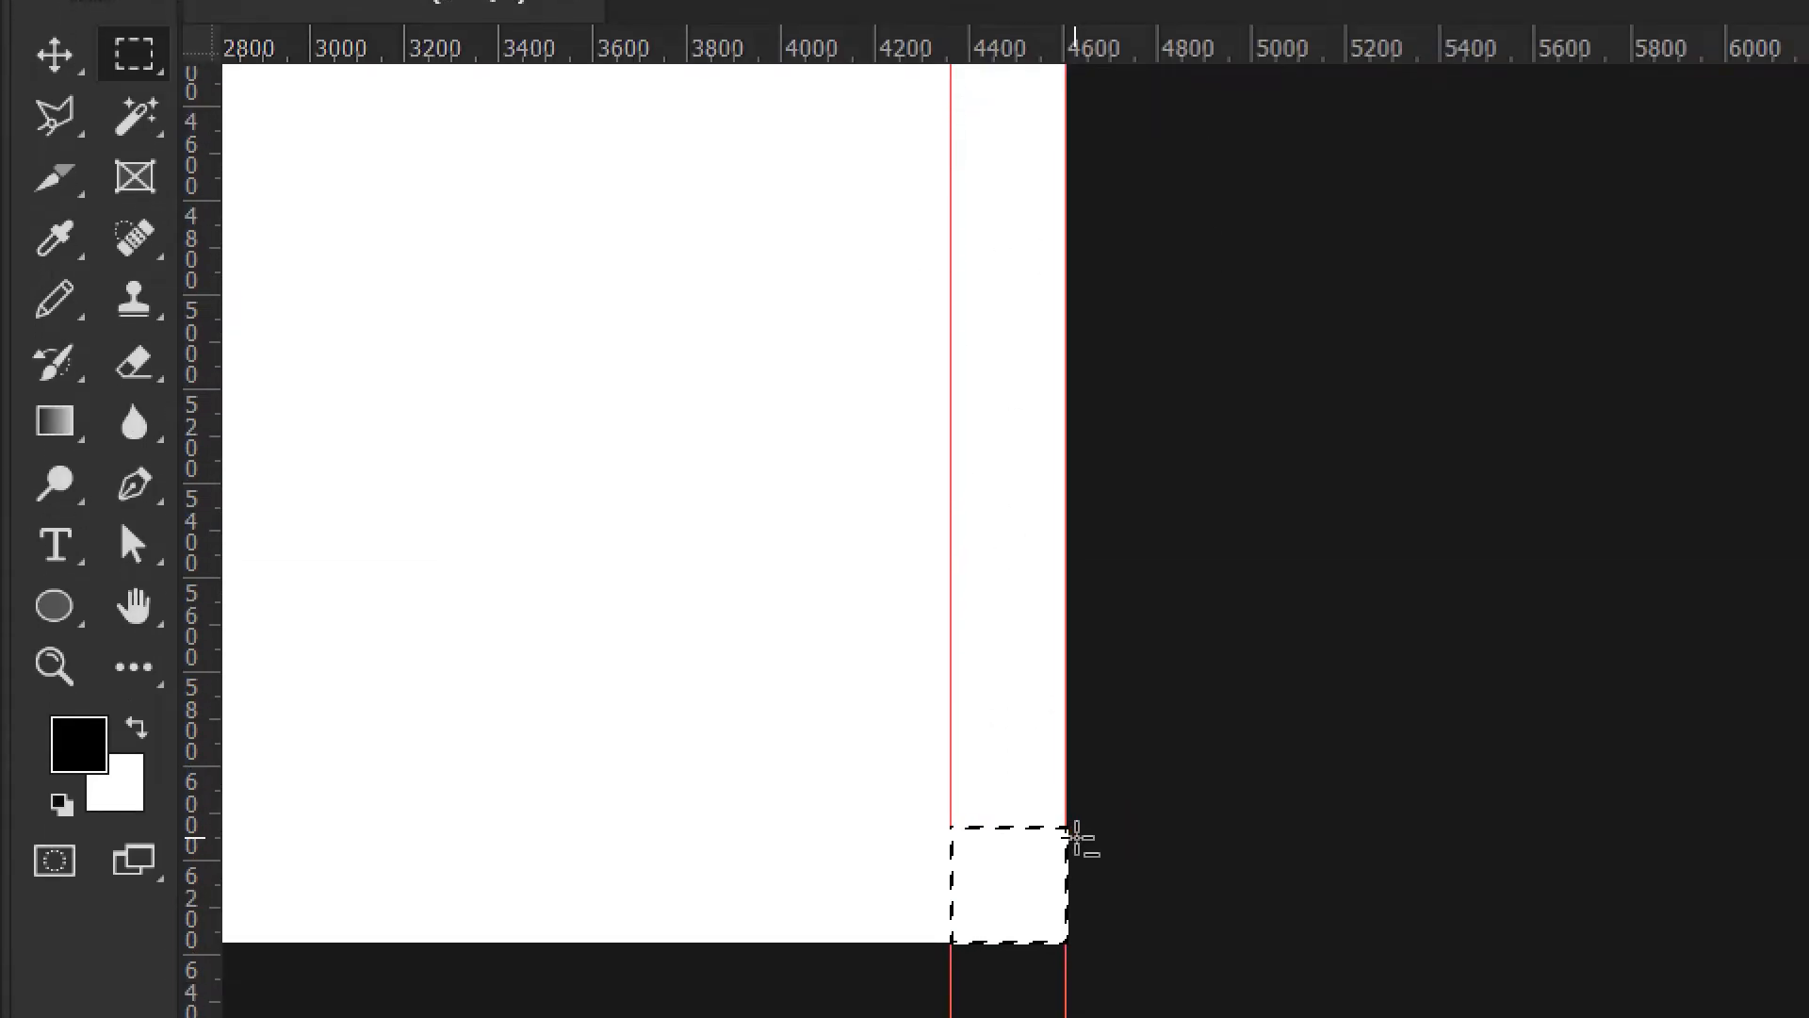
# Place a horizontal guide along the upper edge of the square selection, then clear the selection and fit the page in view.
pyautogui.hotkey('ctrl', 'd')
pyautogui.hotkey('ctrl', 'z')
pyautogui.moveTo(858, 132); pyautogui.dragTo(910, 893)
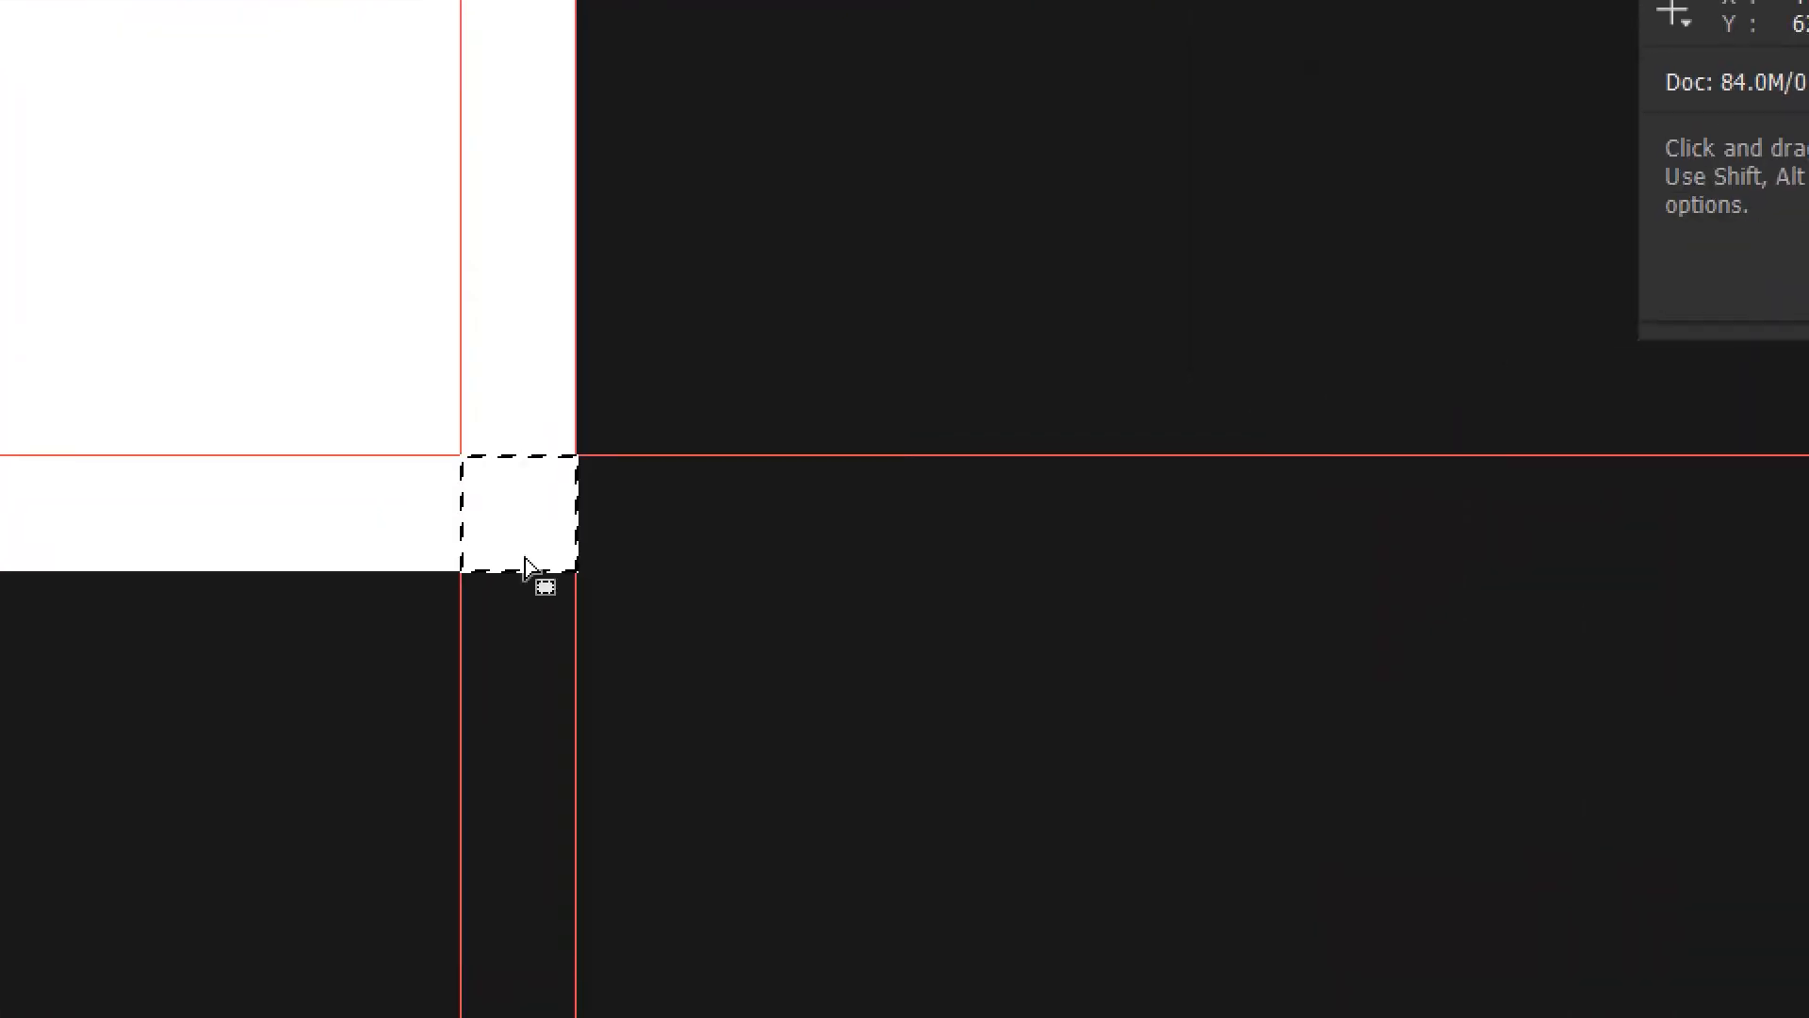
pyautogui.click(525, 573)
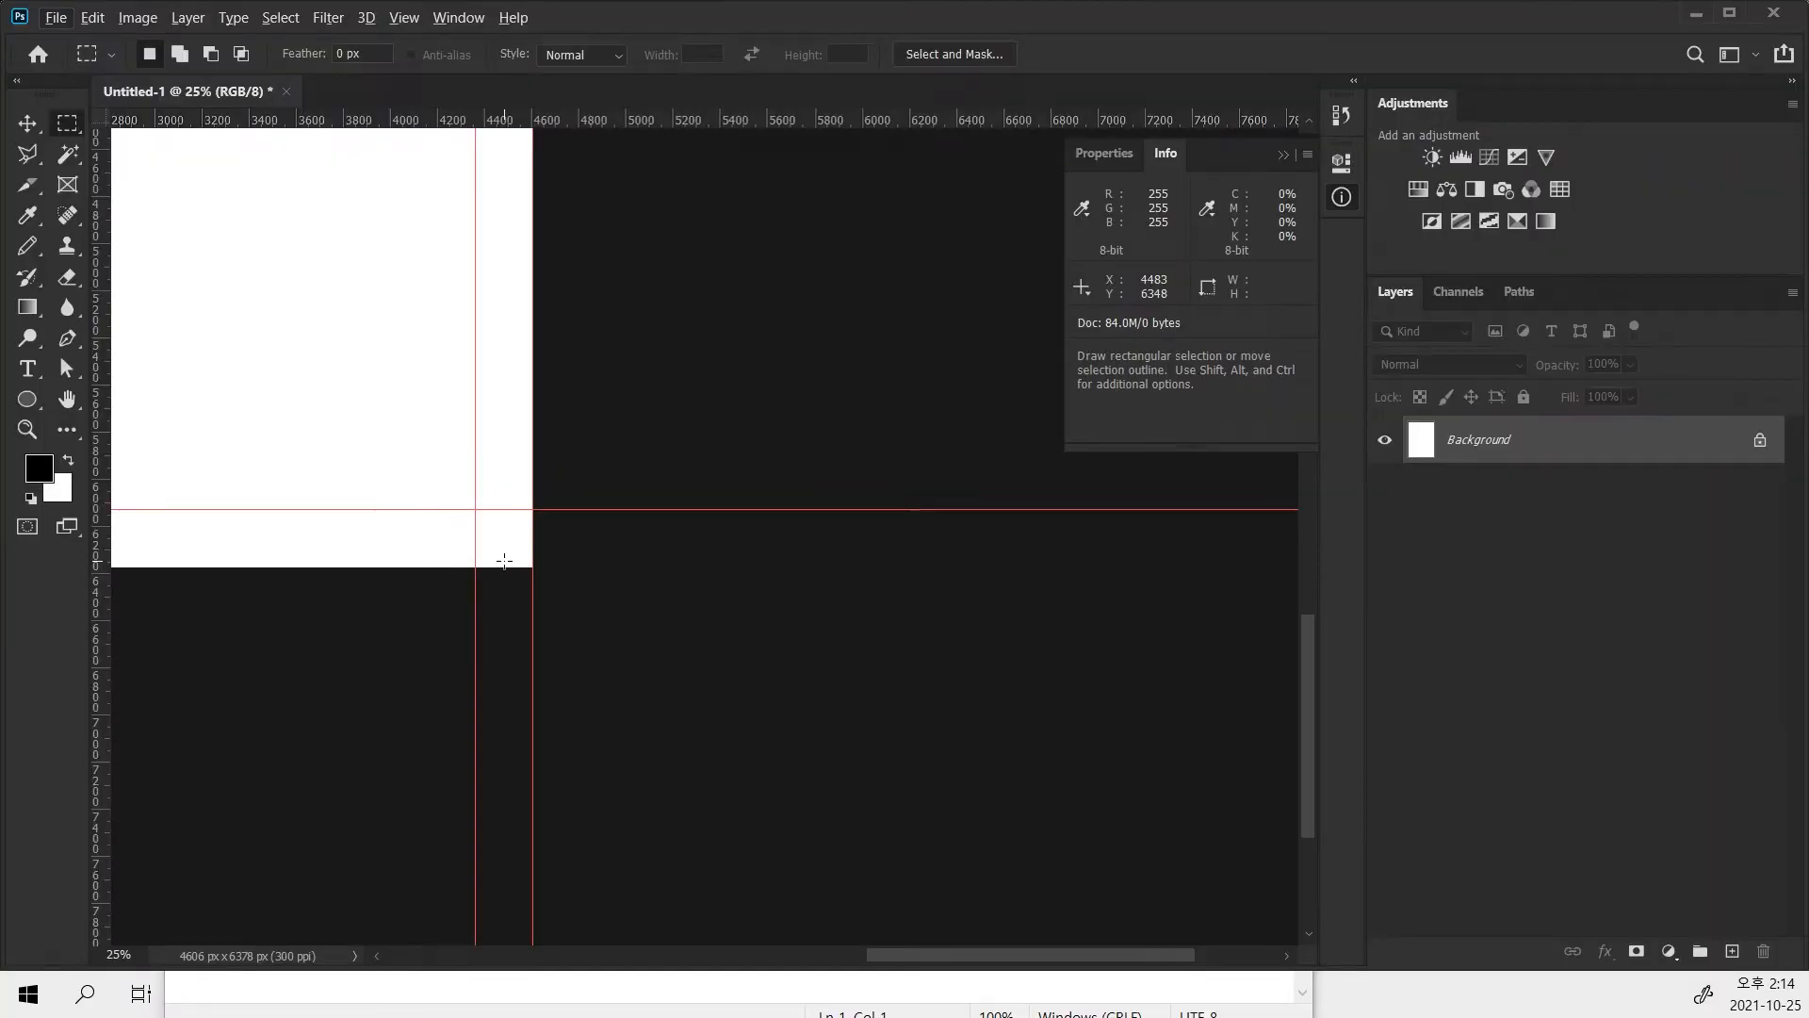
pyautogui.hotkey('ctrl', '0')
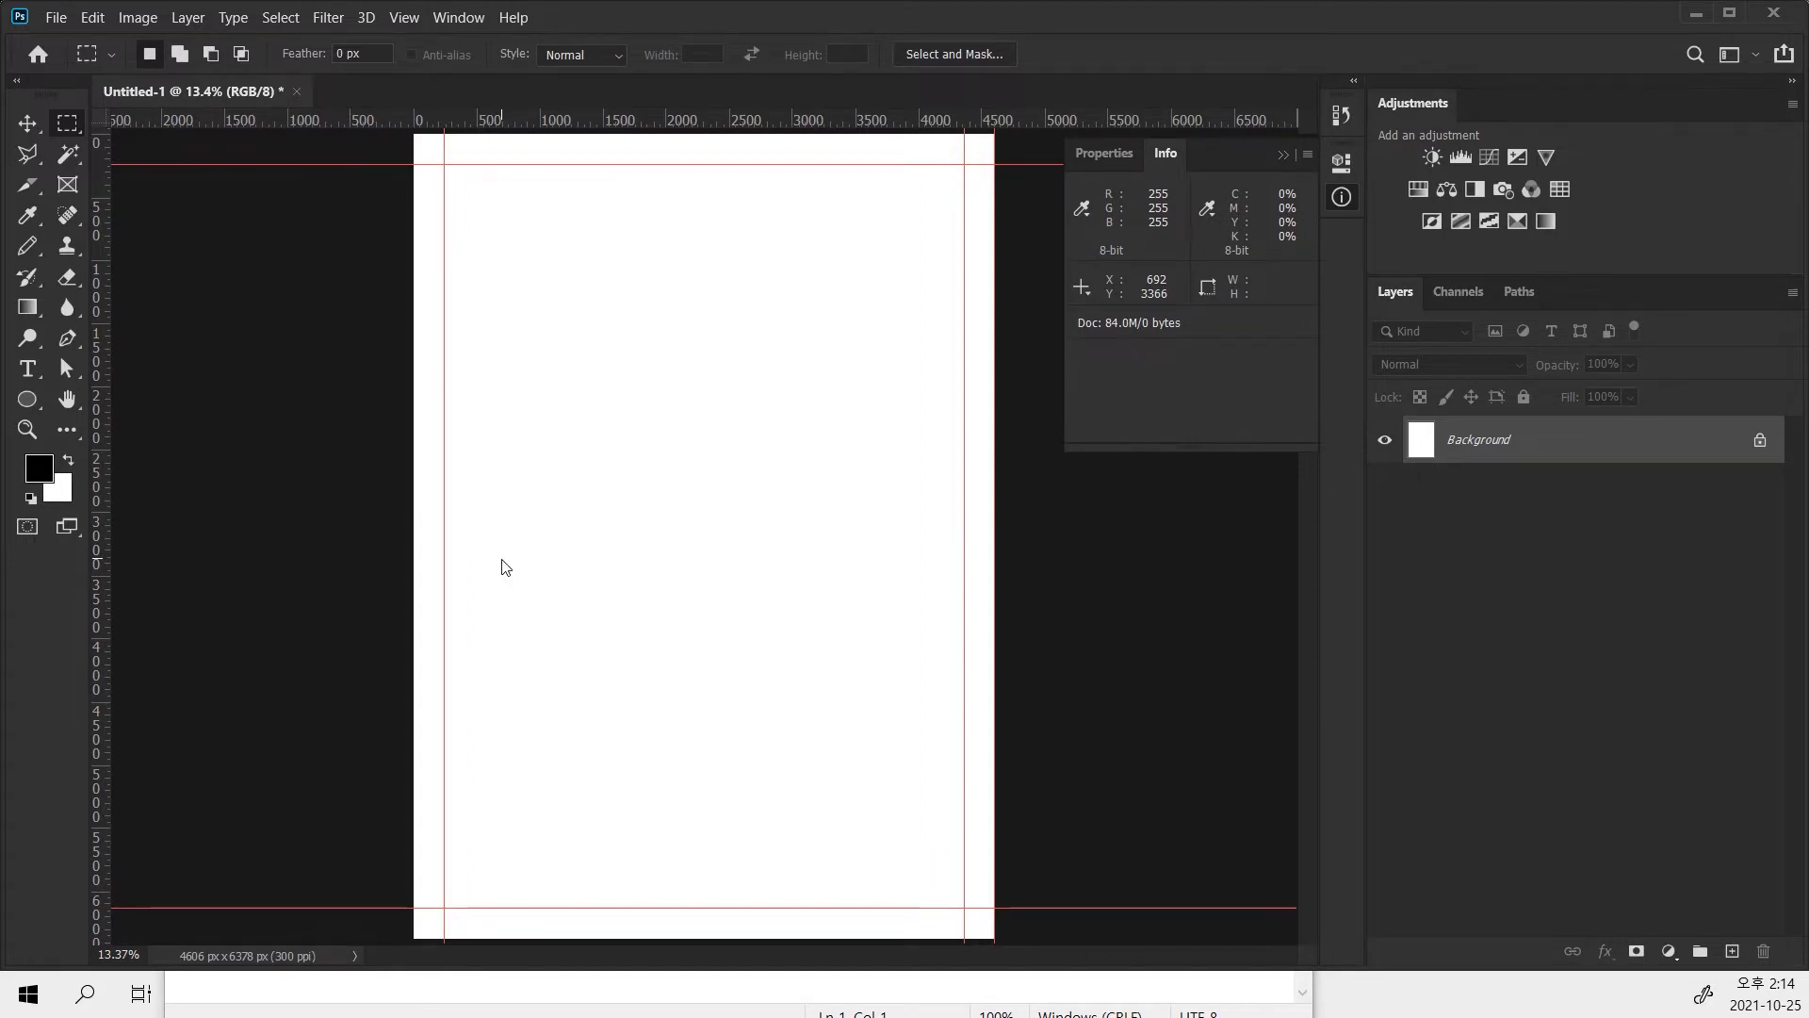
# Save the document in Photoshop format with the file name 공모전작품-연습.
pyautogui.hotkey('ctrl', 's')
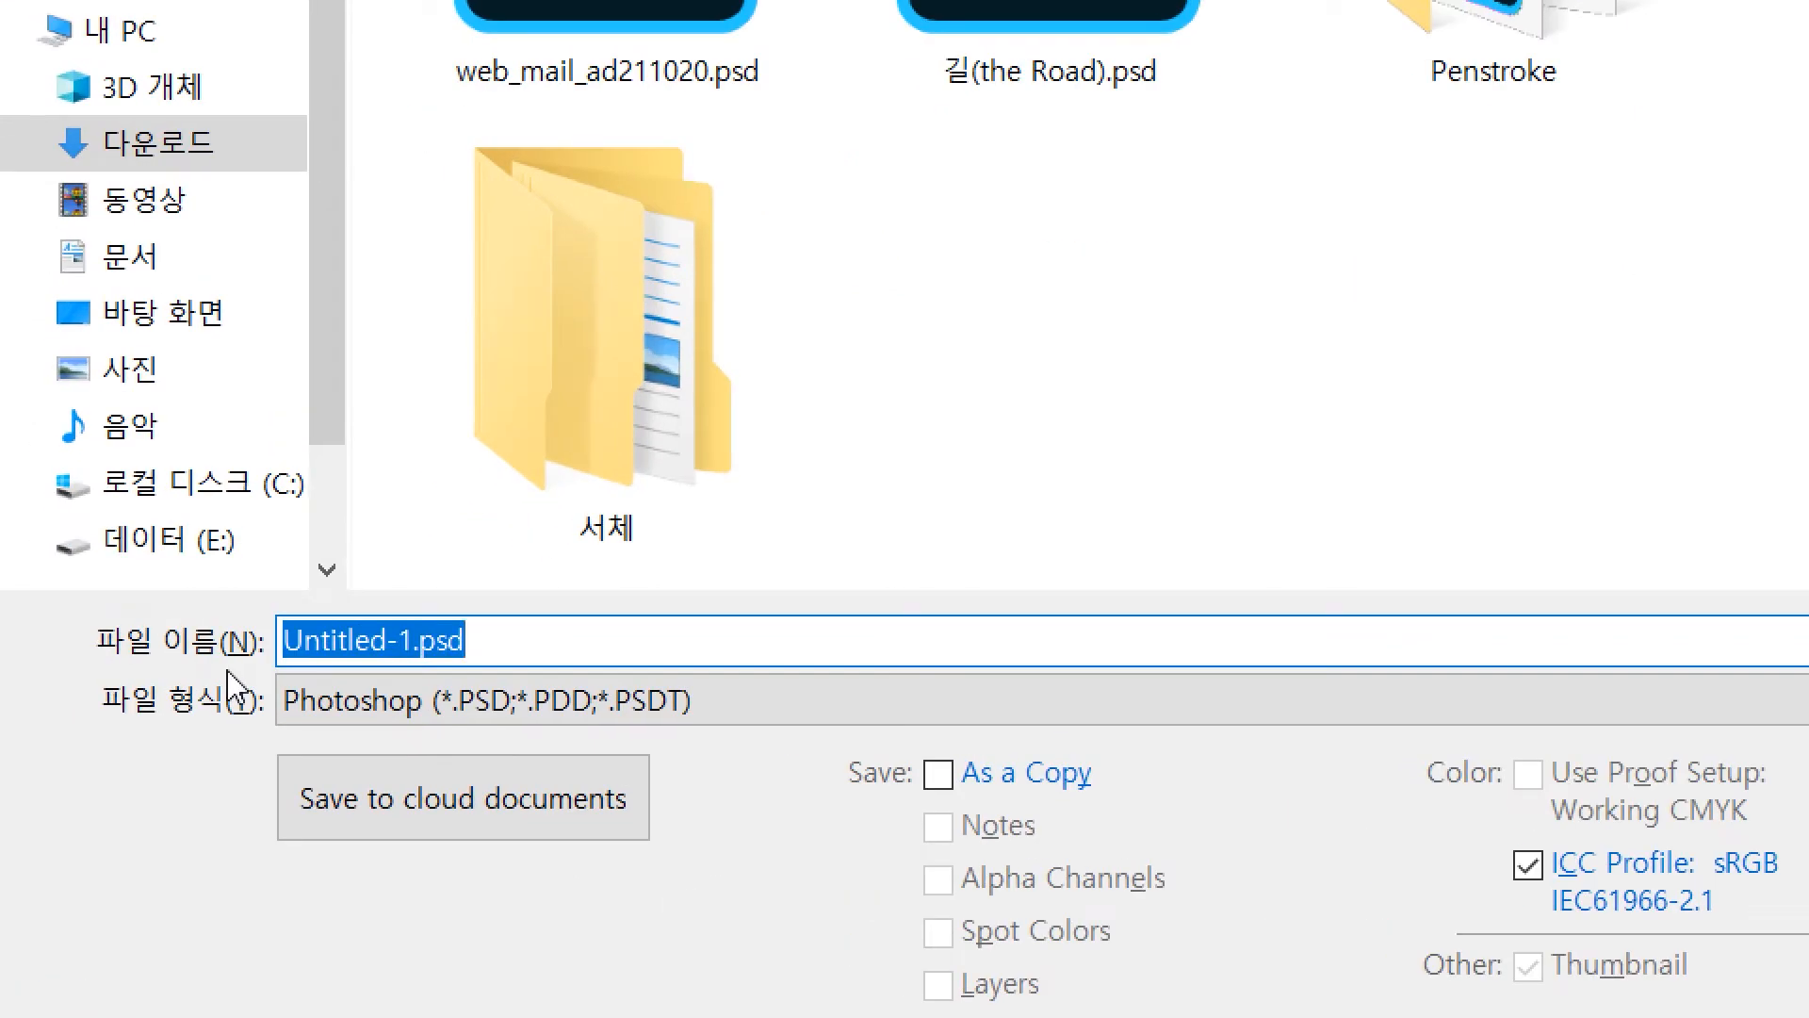
pyautogui.click(527, 654)
pyautogui.moveTo(481, 651); pyautogui.dragTo(3, 648)
pyautogui.press('BackSpace')
pyautogui.write('공')
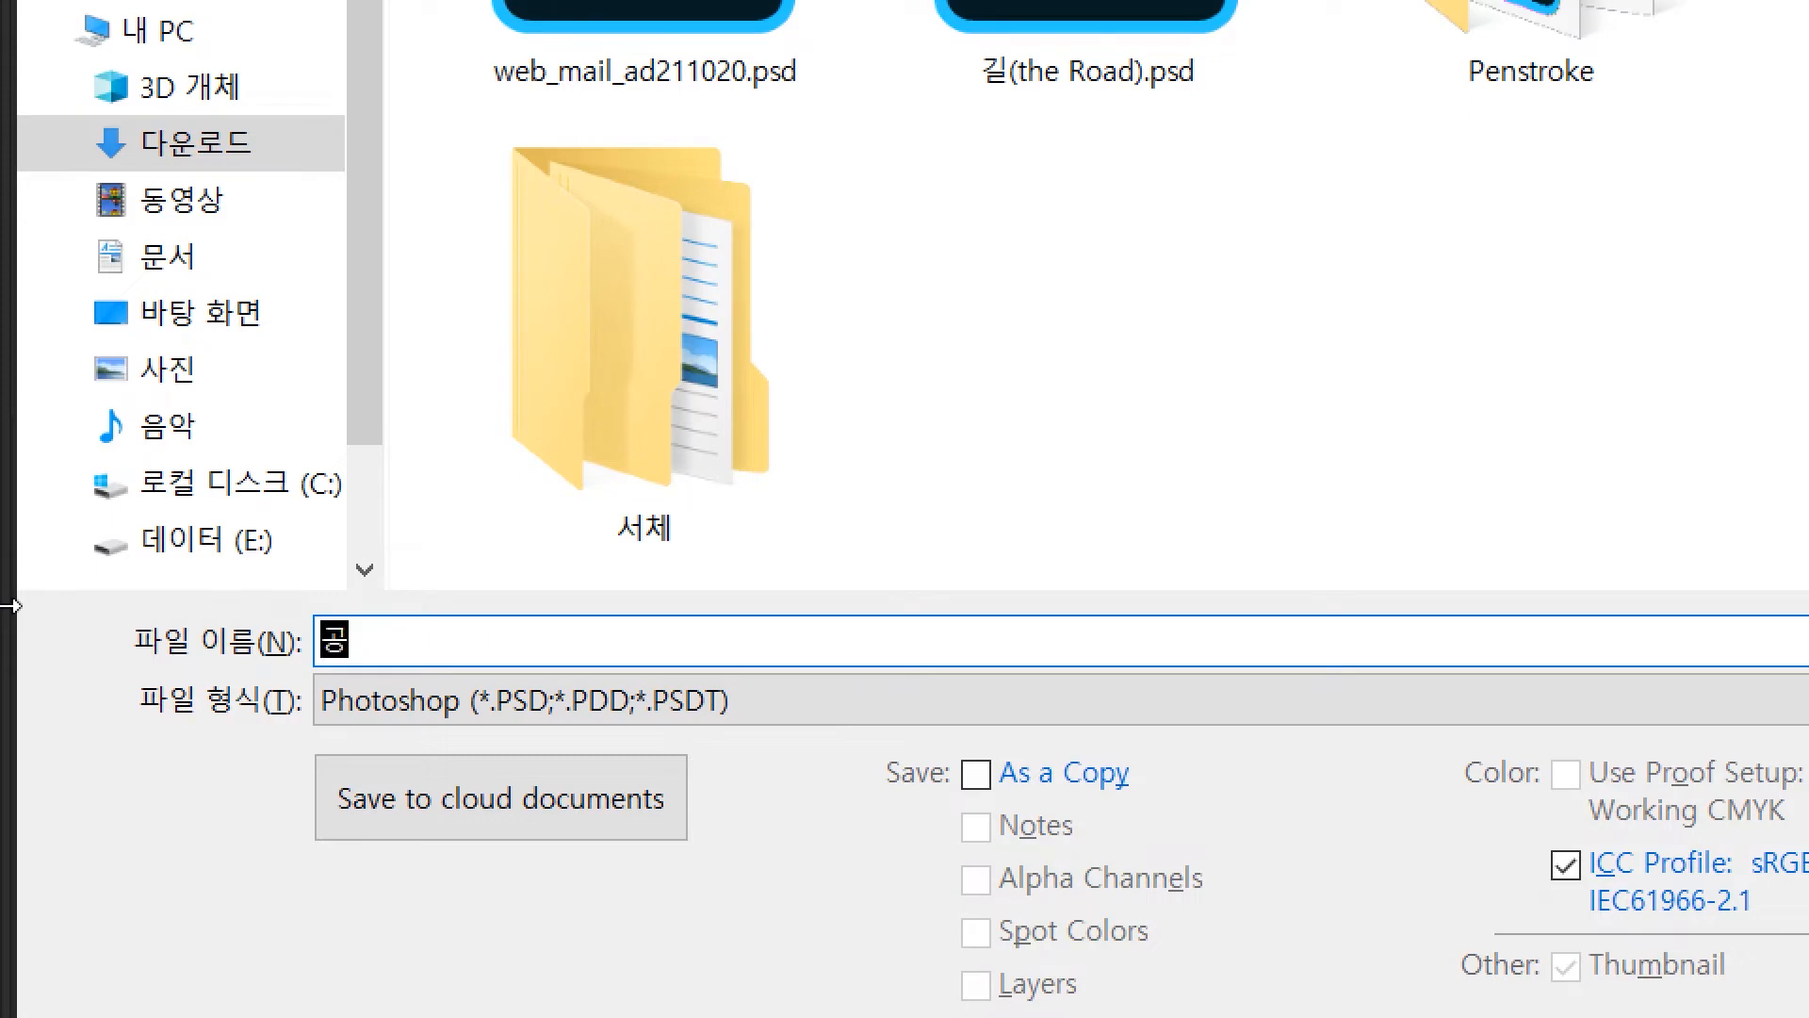
pyautogui.write('모전작품')
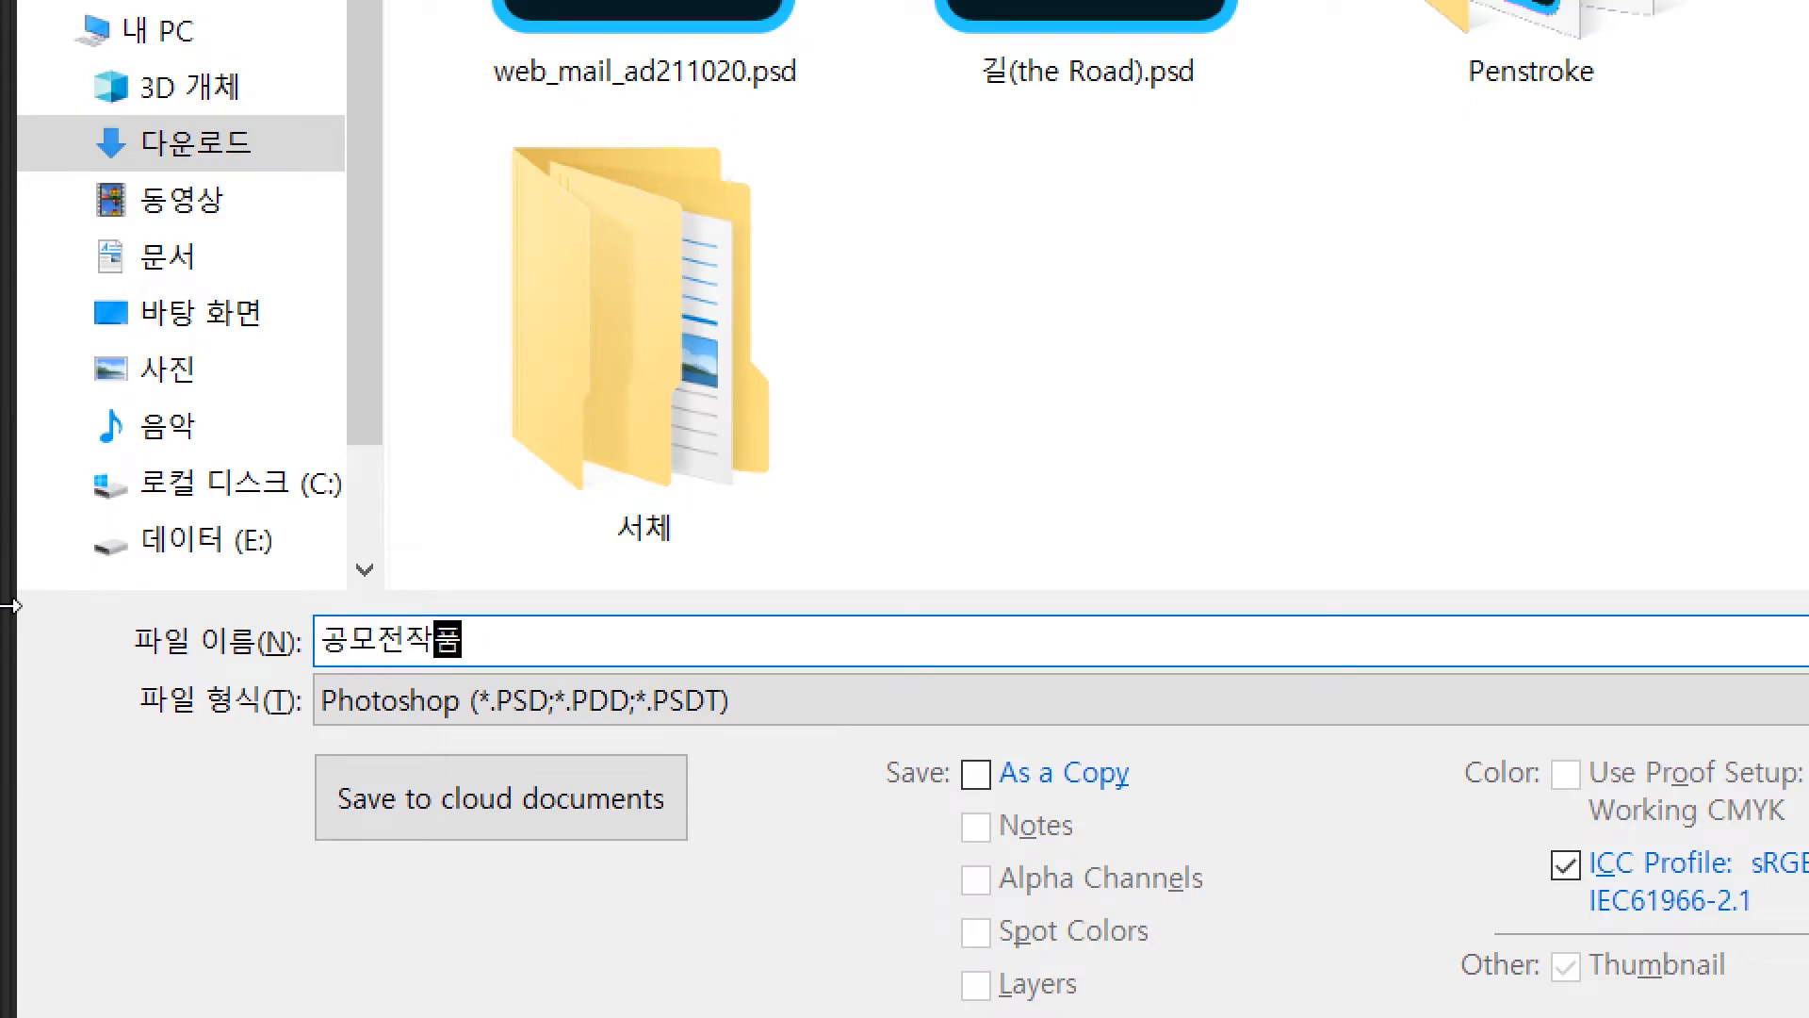
pyautogui.write('-연습')
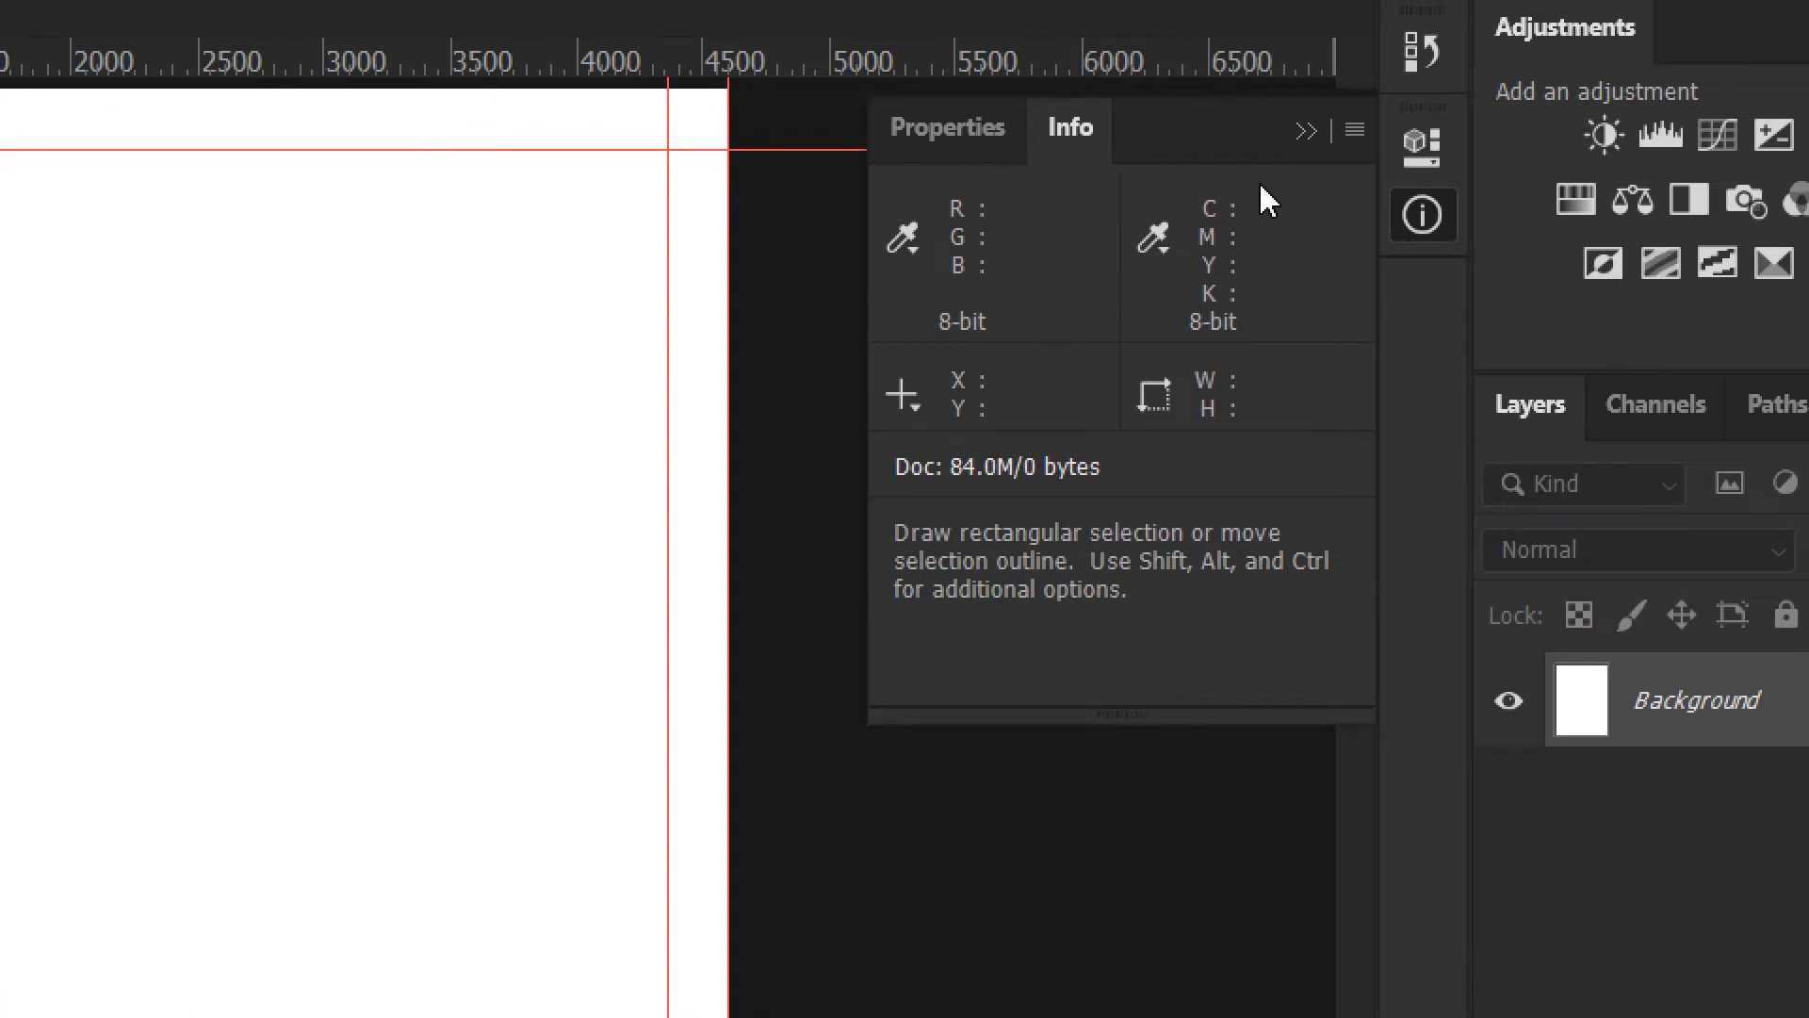
# Show the info read-out and select the entire canvas to check its width and height.
pyautogui.press('F8')
pyautogui.press('F8')
pyautogui.press('F8')
pyautogui.press('F8')
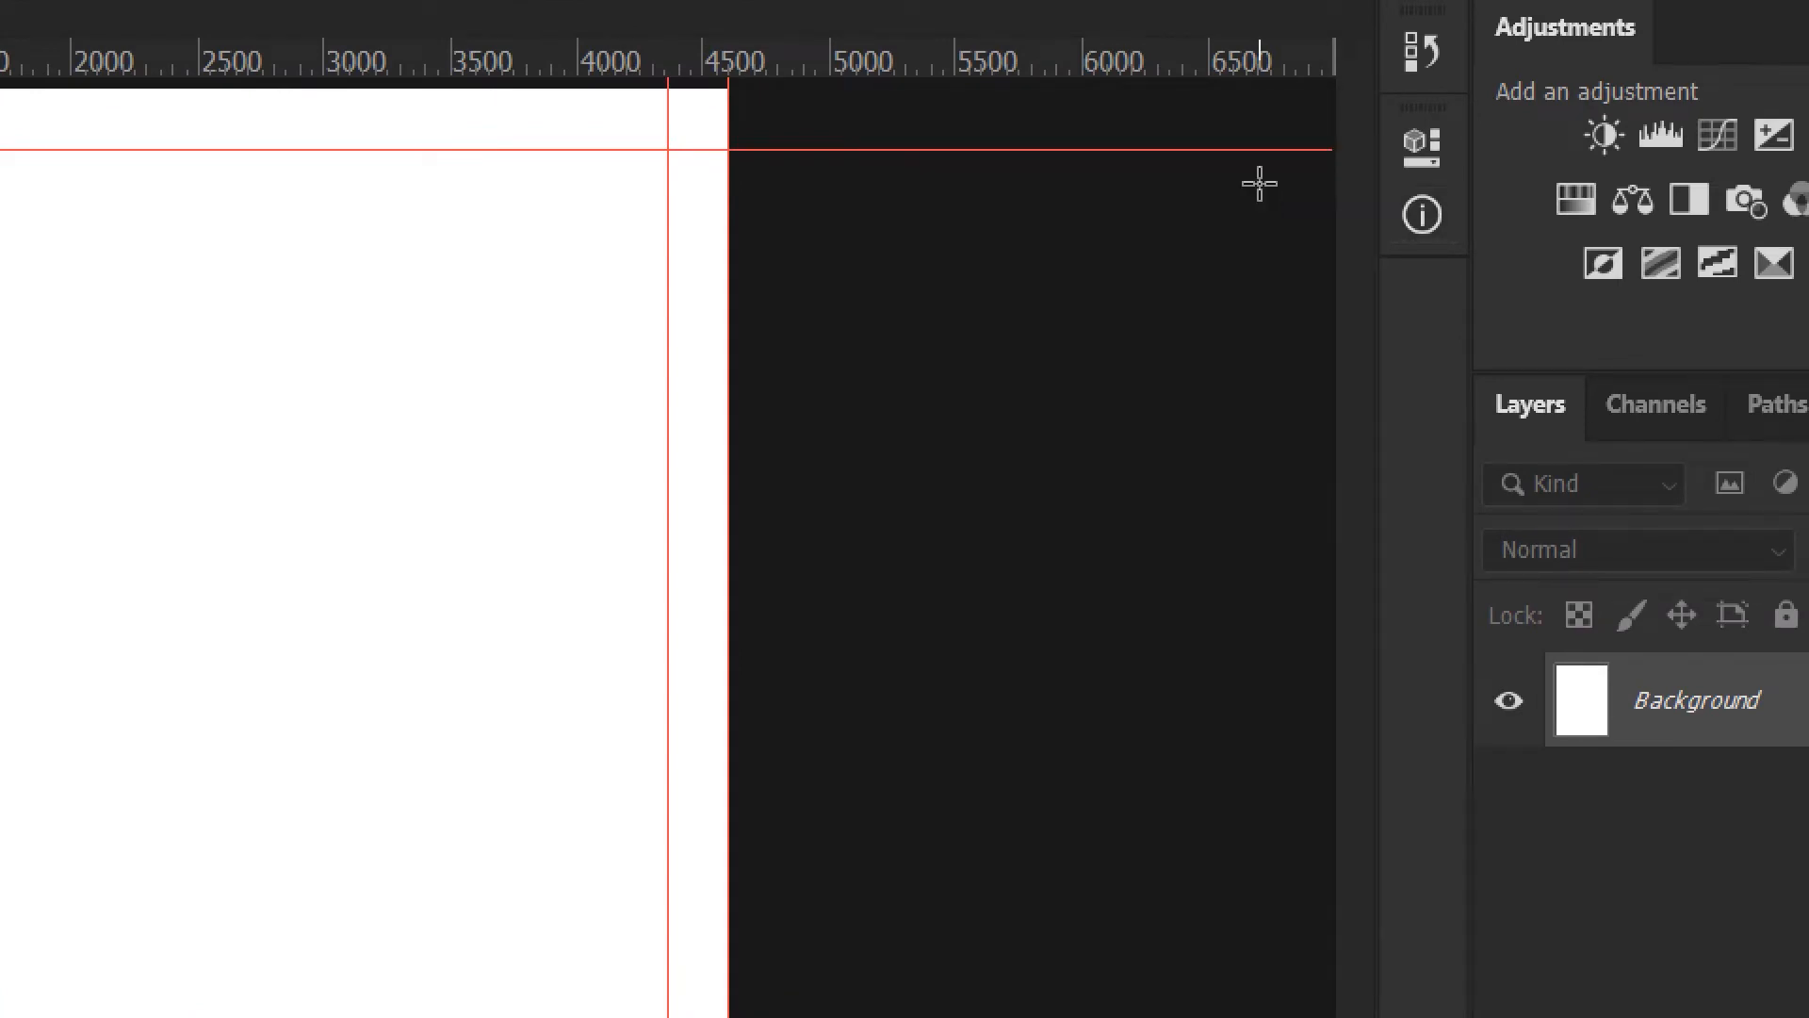
pyautogui.press('F8')
pyautogui.press('F8')
pyautogui.hotkey('ctrl', 'a')
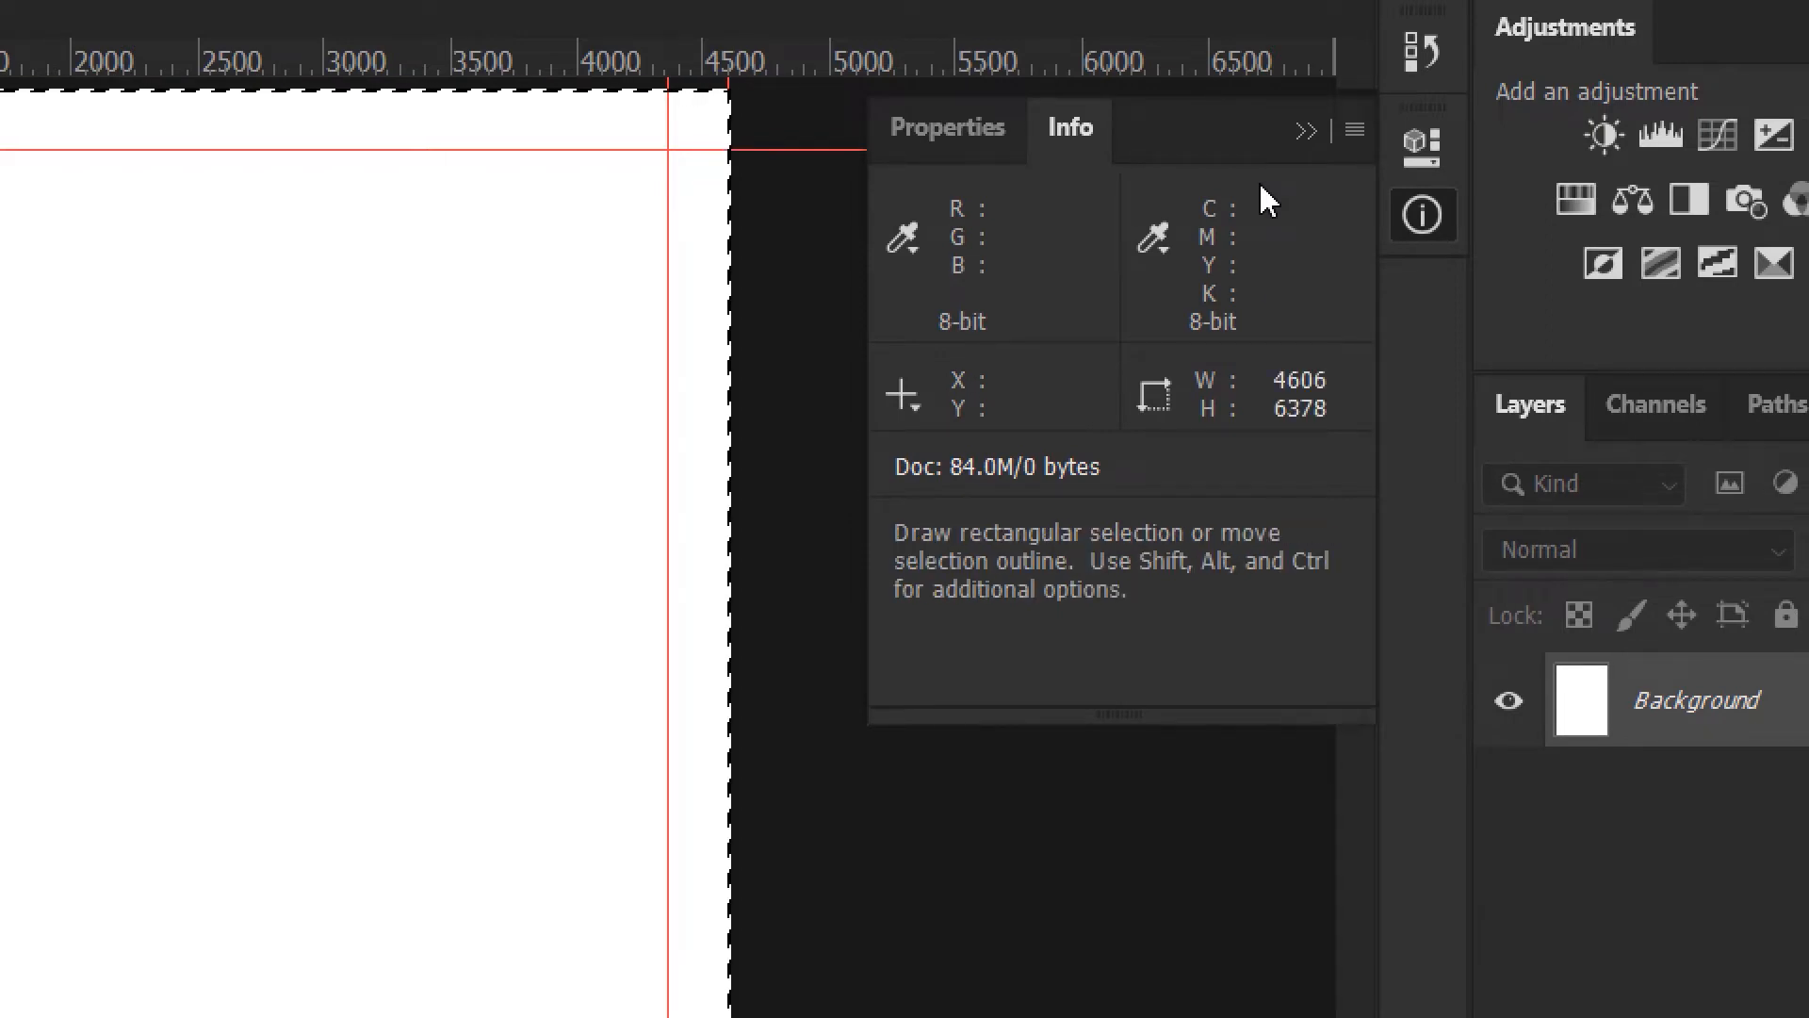
pyautogui.press('alt')
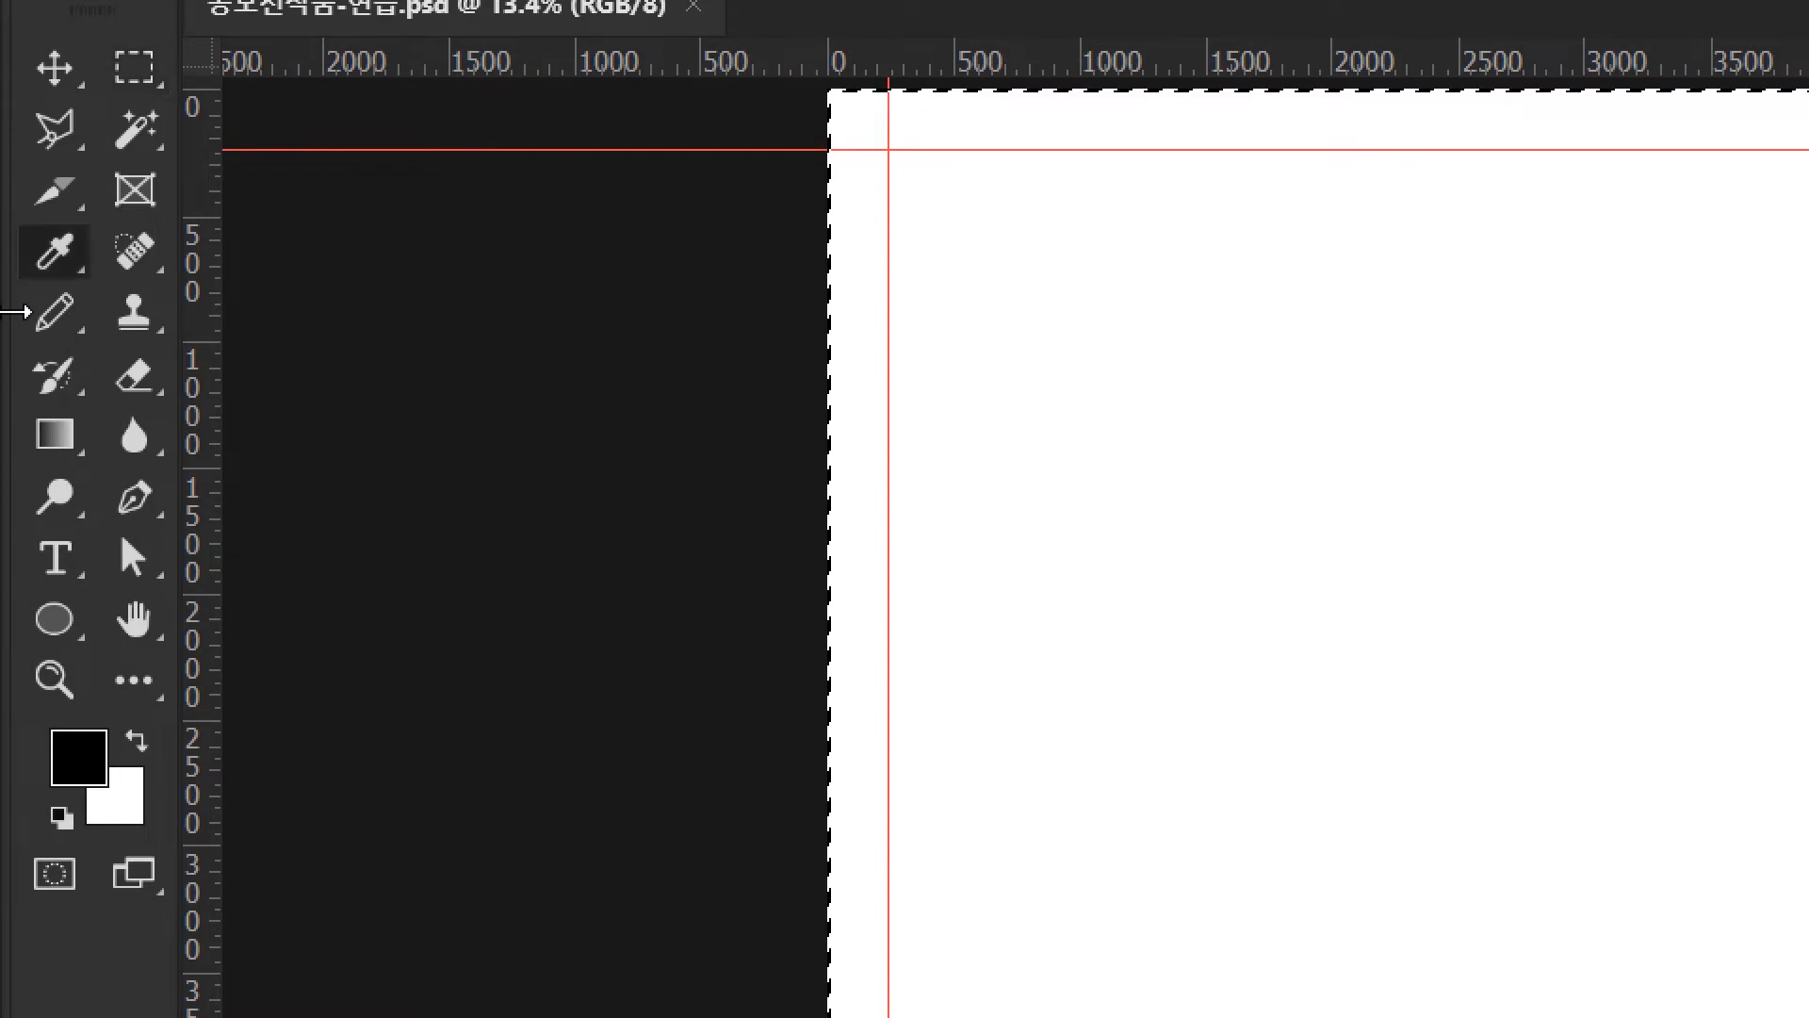
# Set the ruler units to Millimeters in the program preferences.
pyautogui.hotkey('ctrl', 'k')
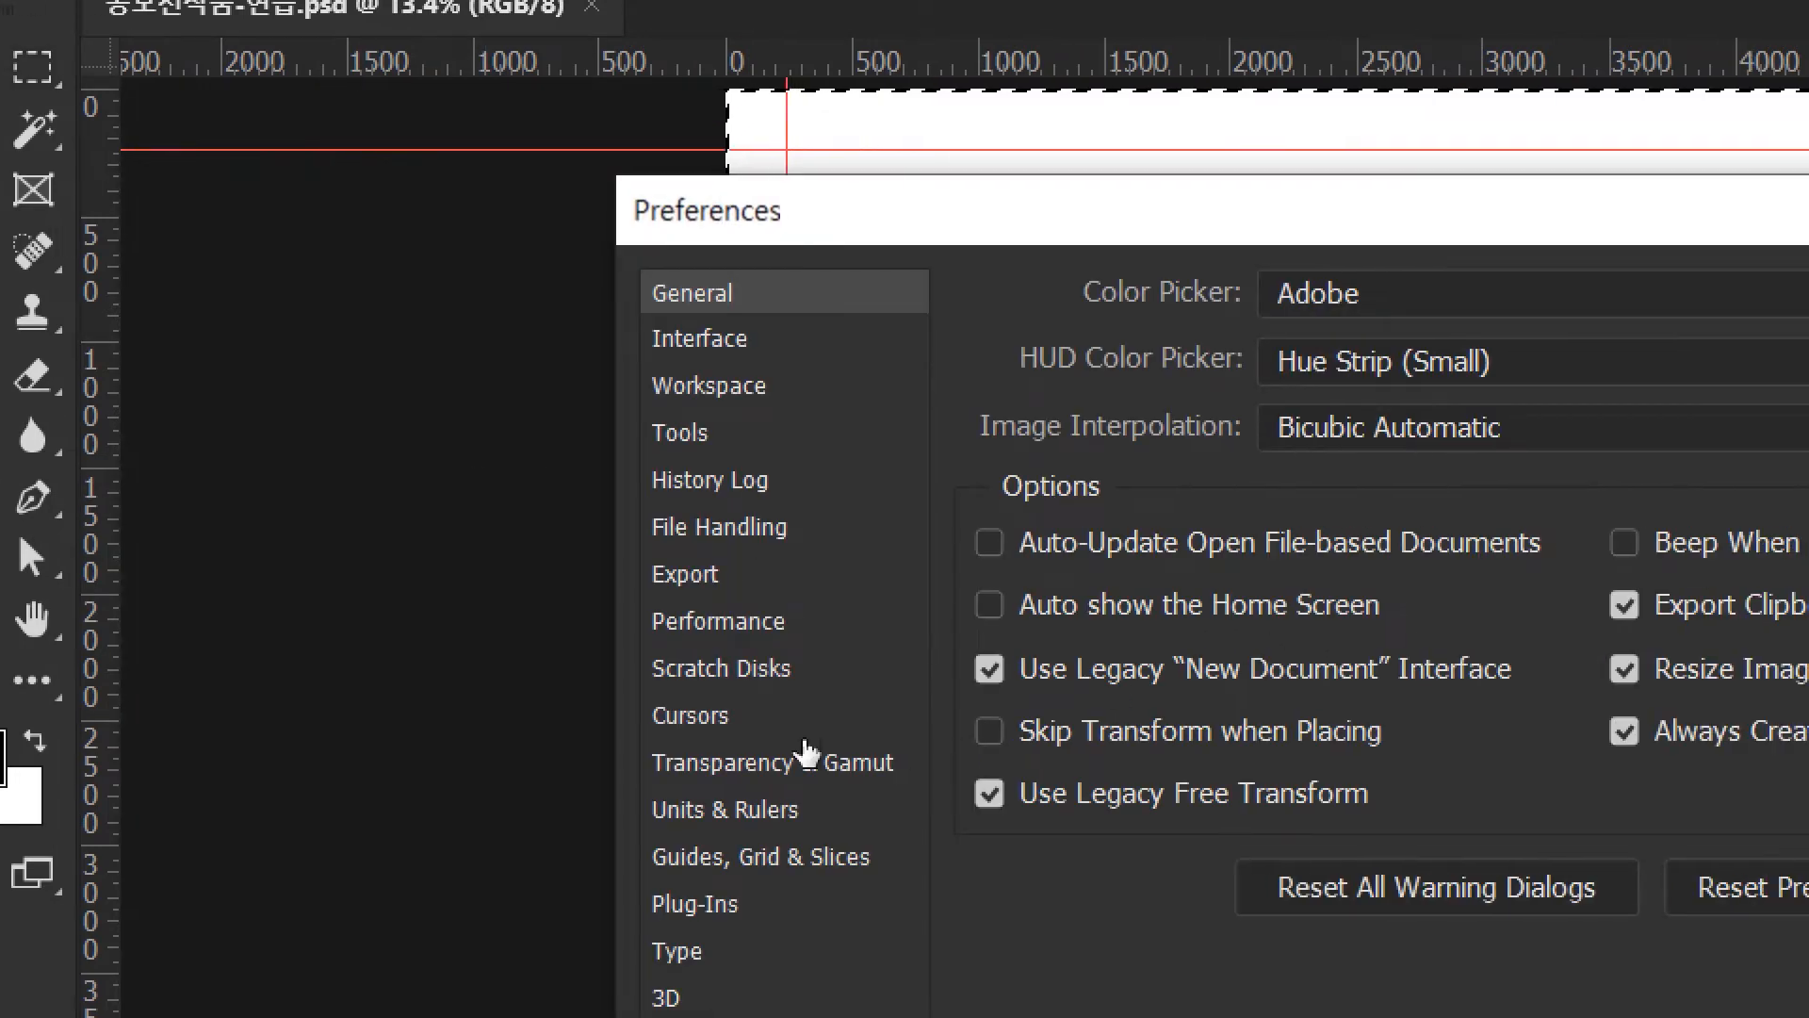
pyautogui.click(702, 818)
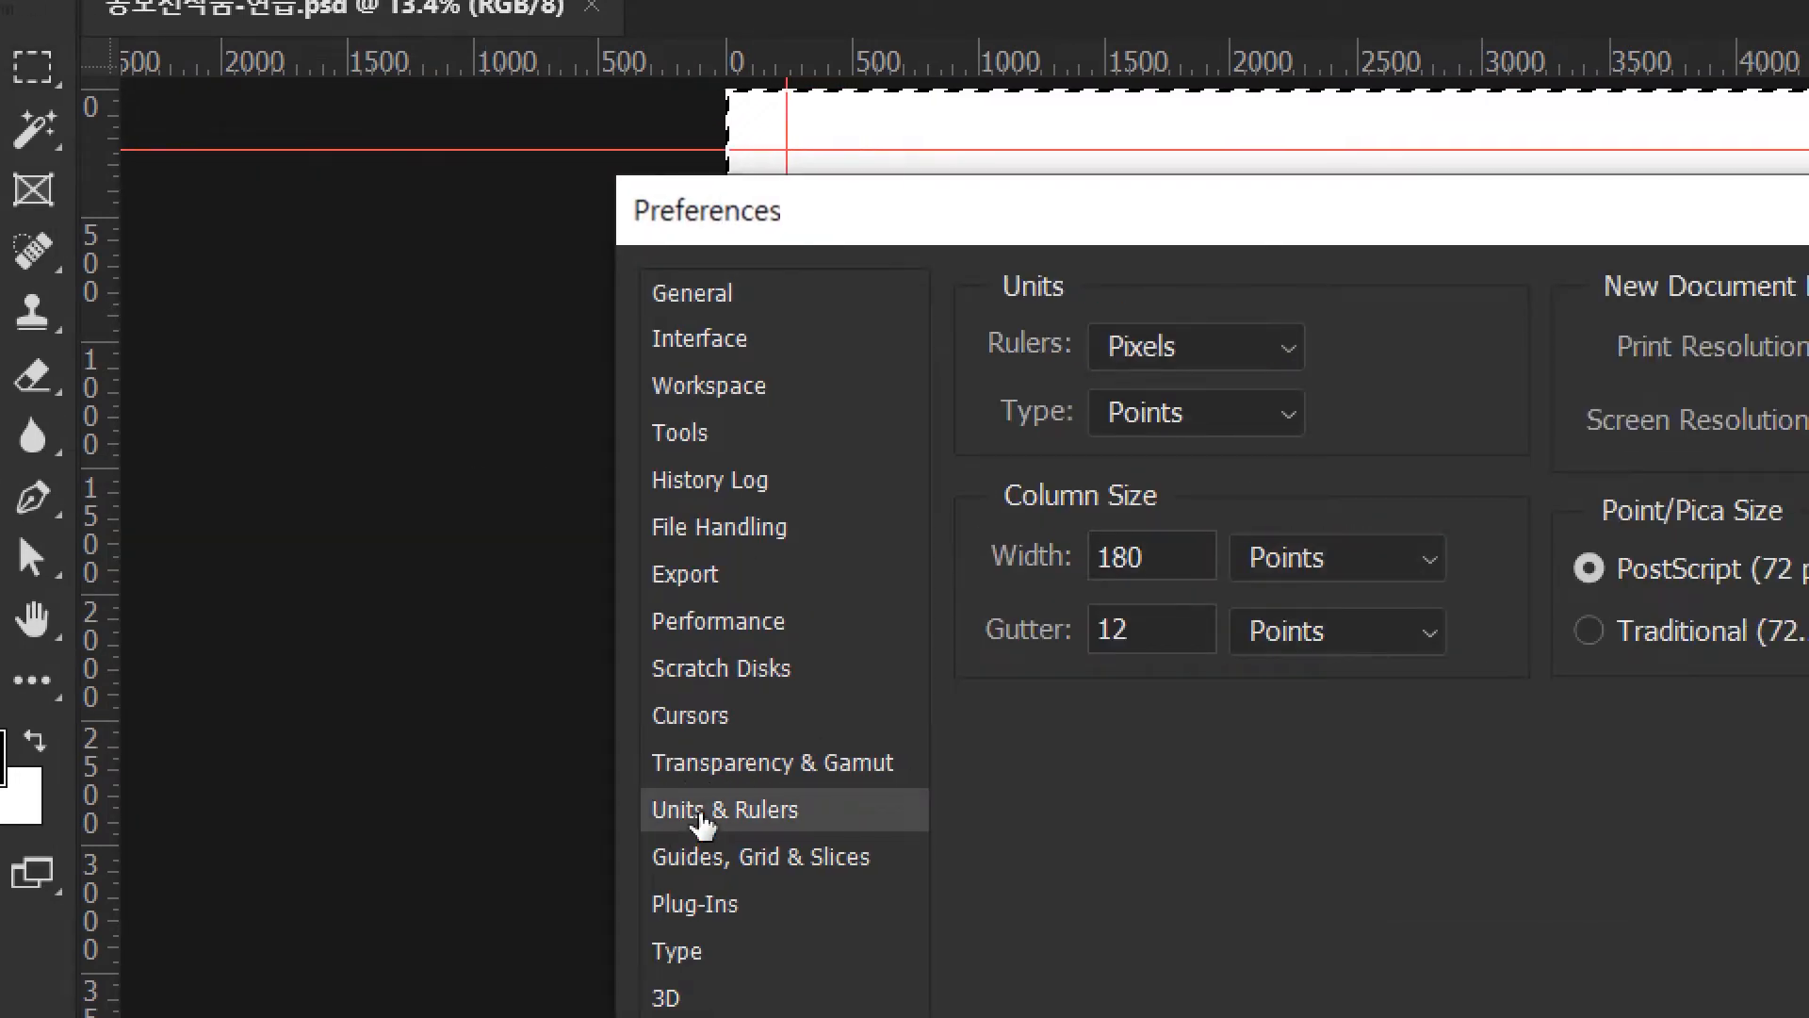
pyautogui.click(1273, 366)
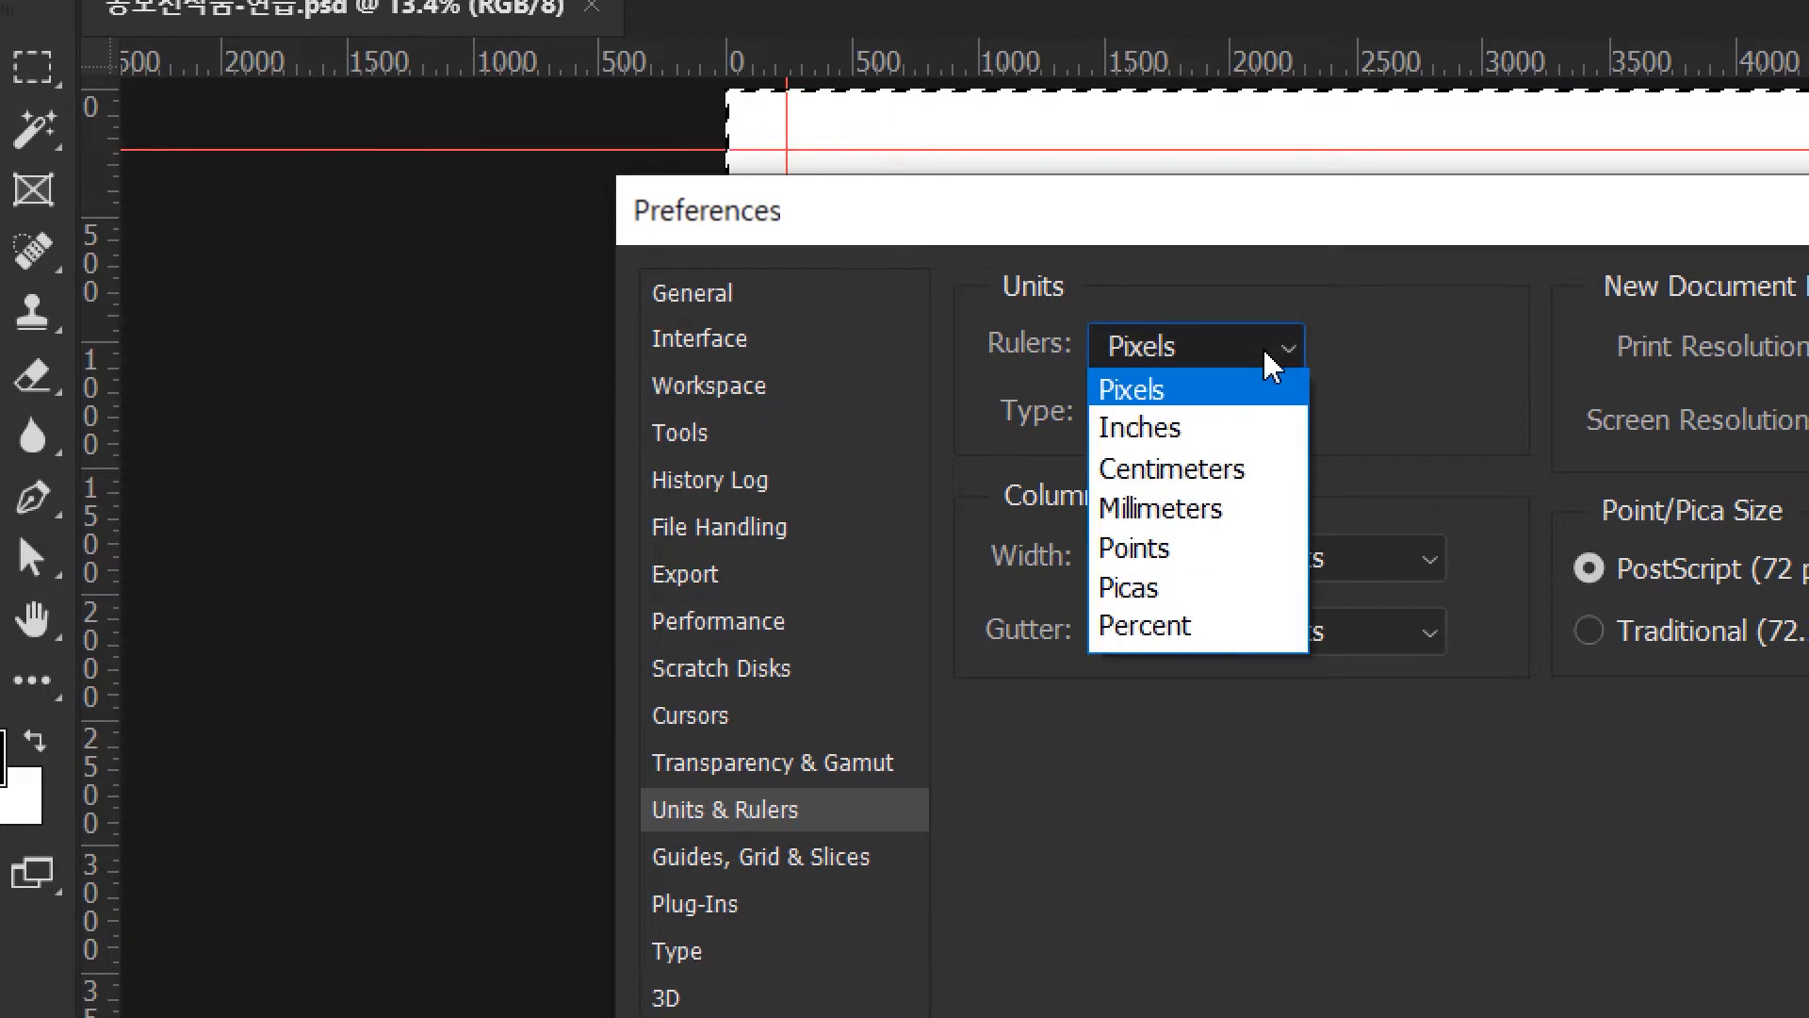
pyautogui.click(1210, 516)
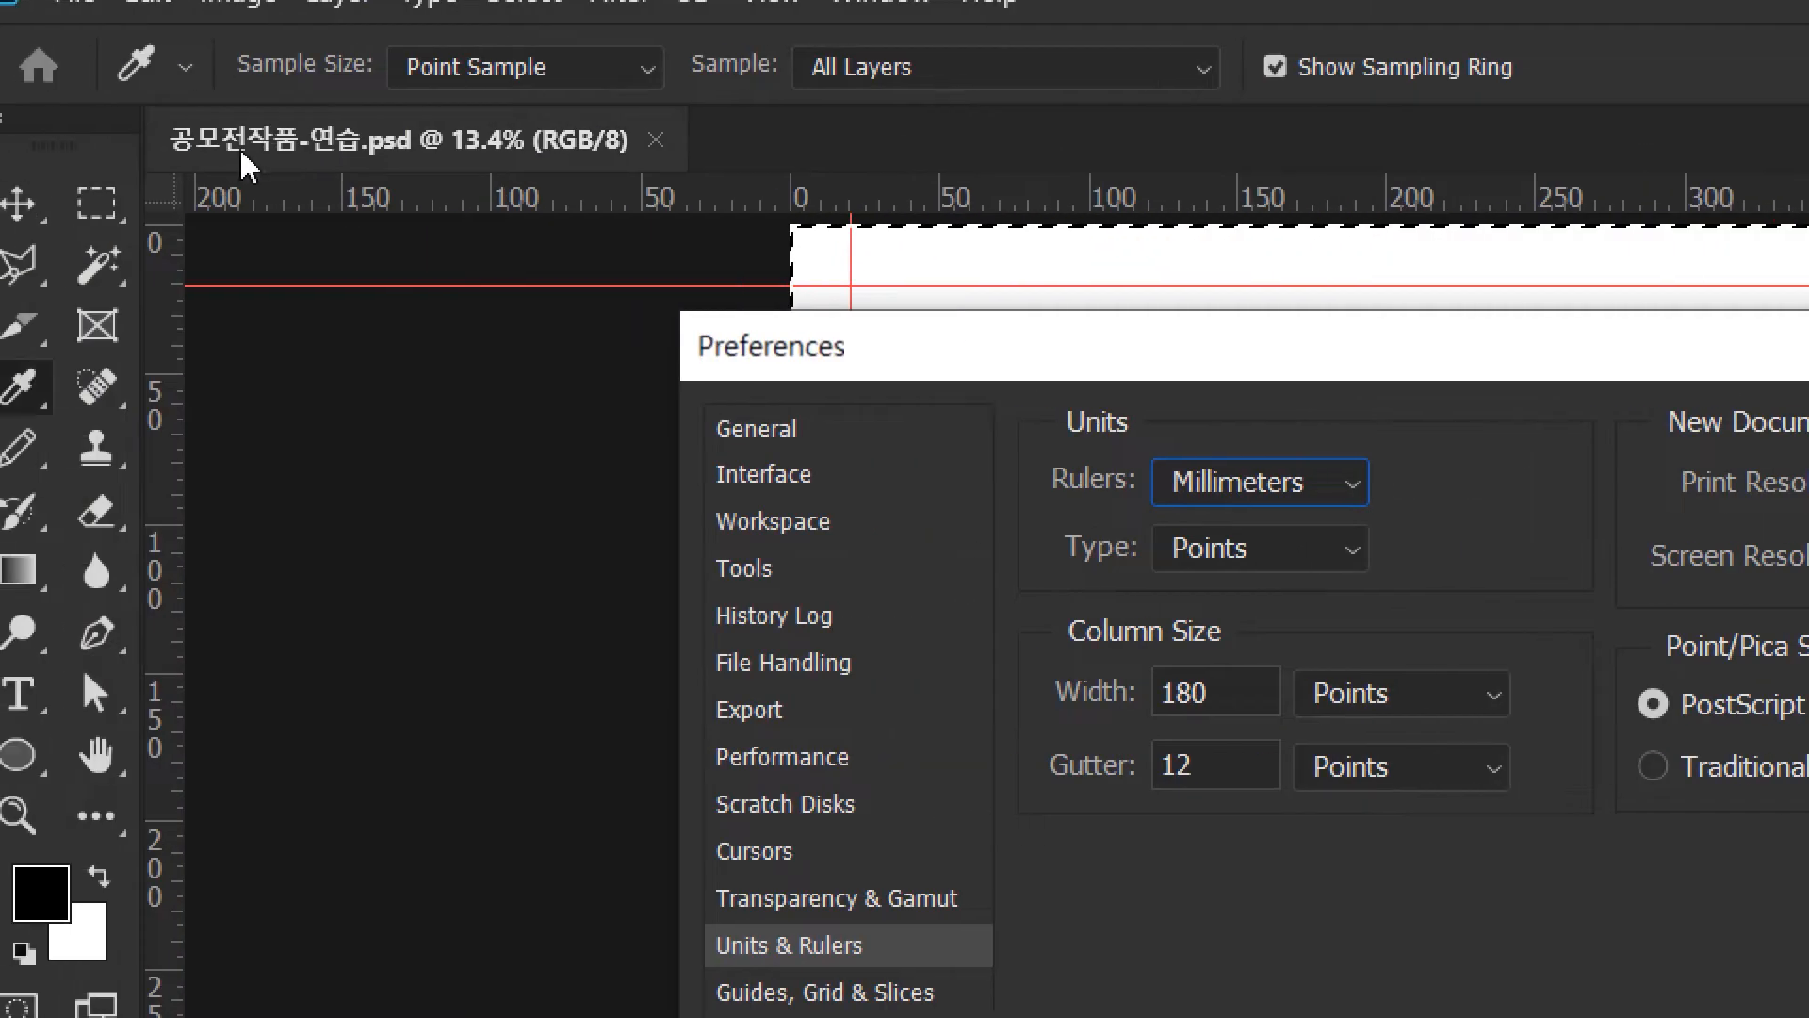
# Try Centimeters as the ruler units and return the setting to Millimeters.
pyautogui.click(1202, 486)
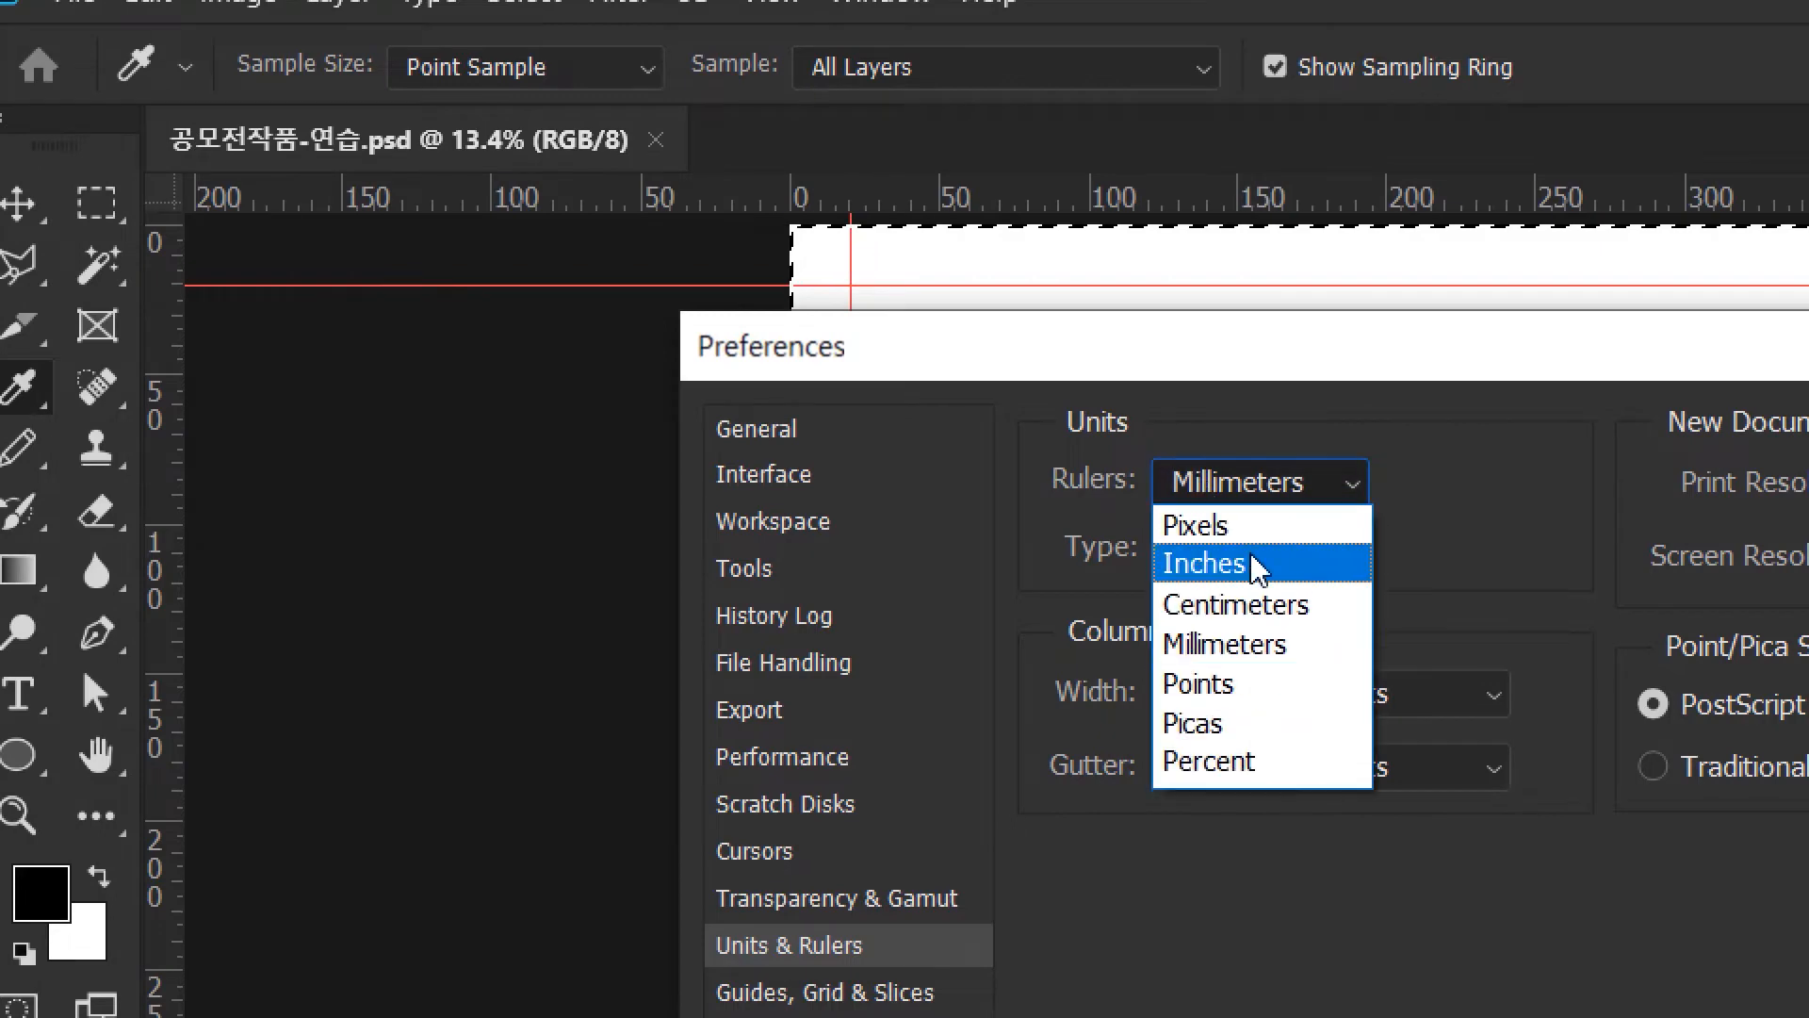
pyautogui.click(1261, 612)
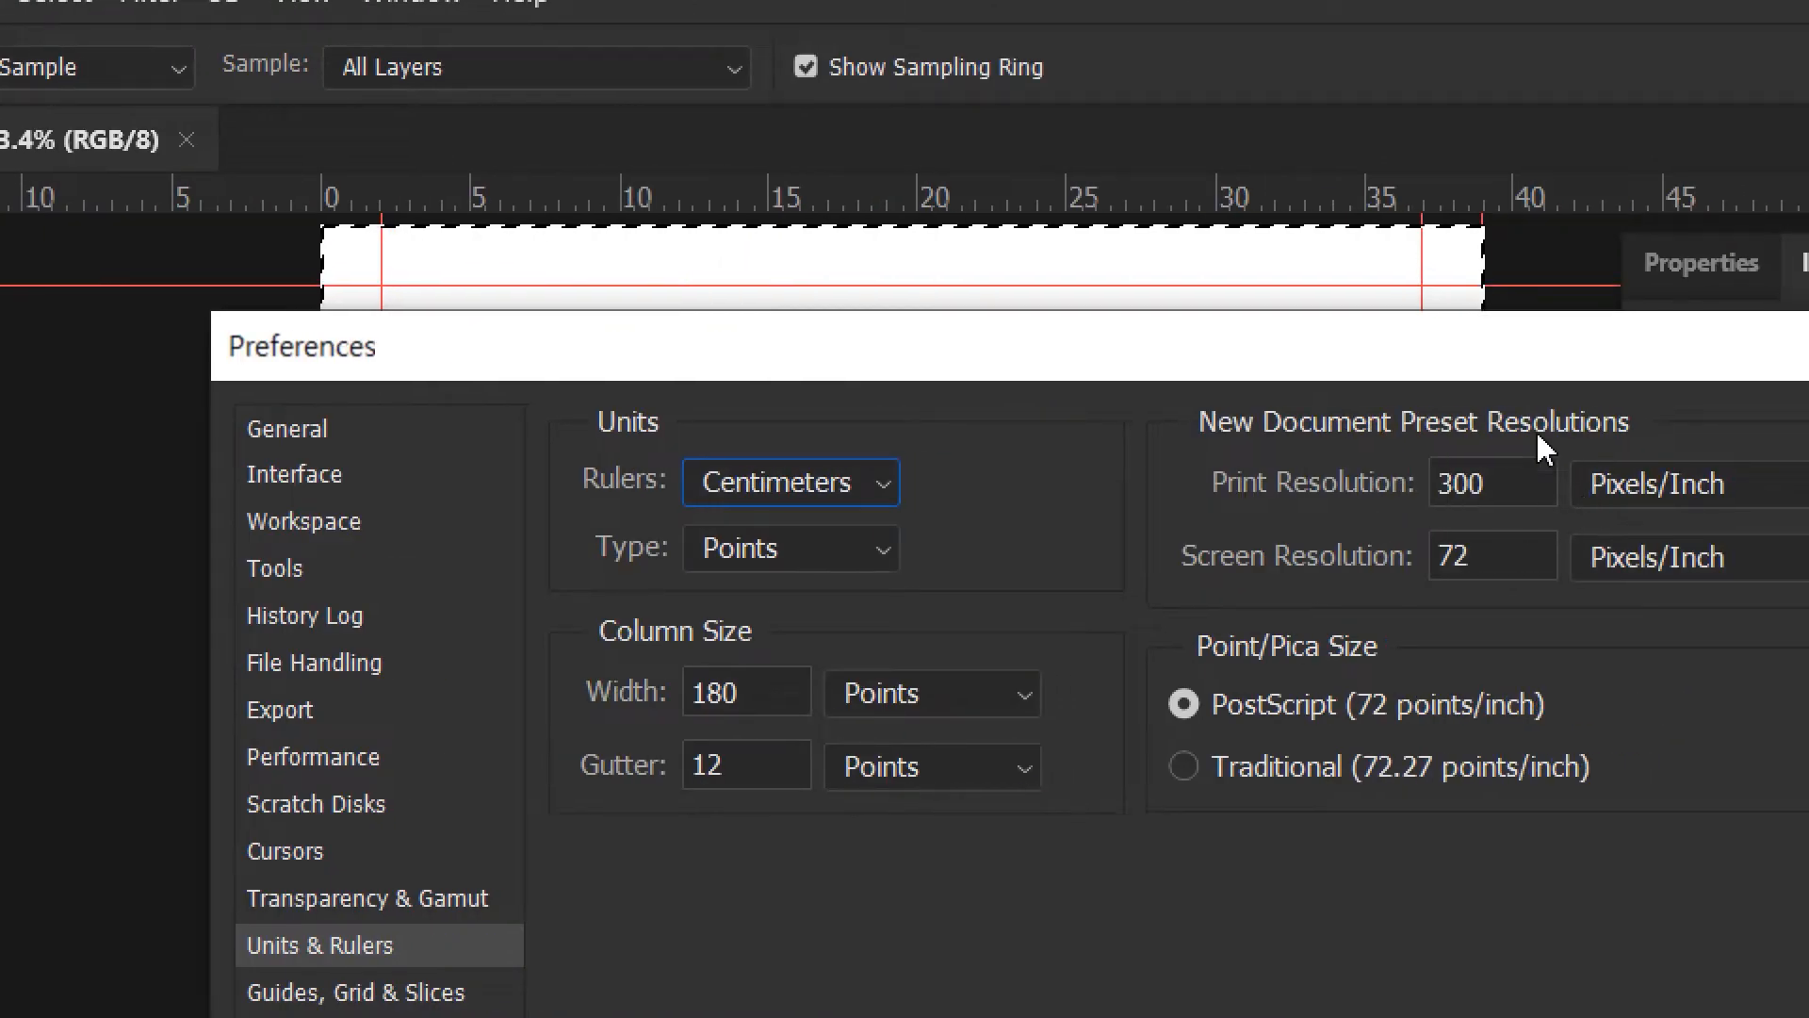
pyautogui.click(830, 490)
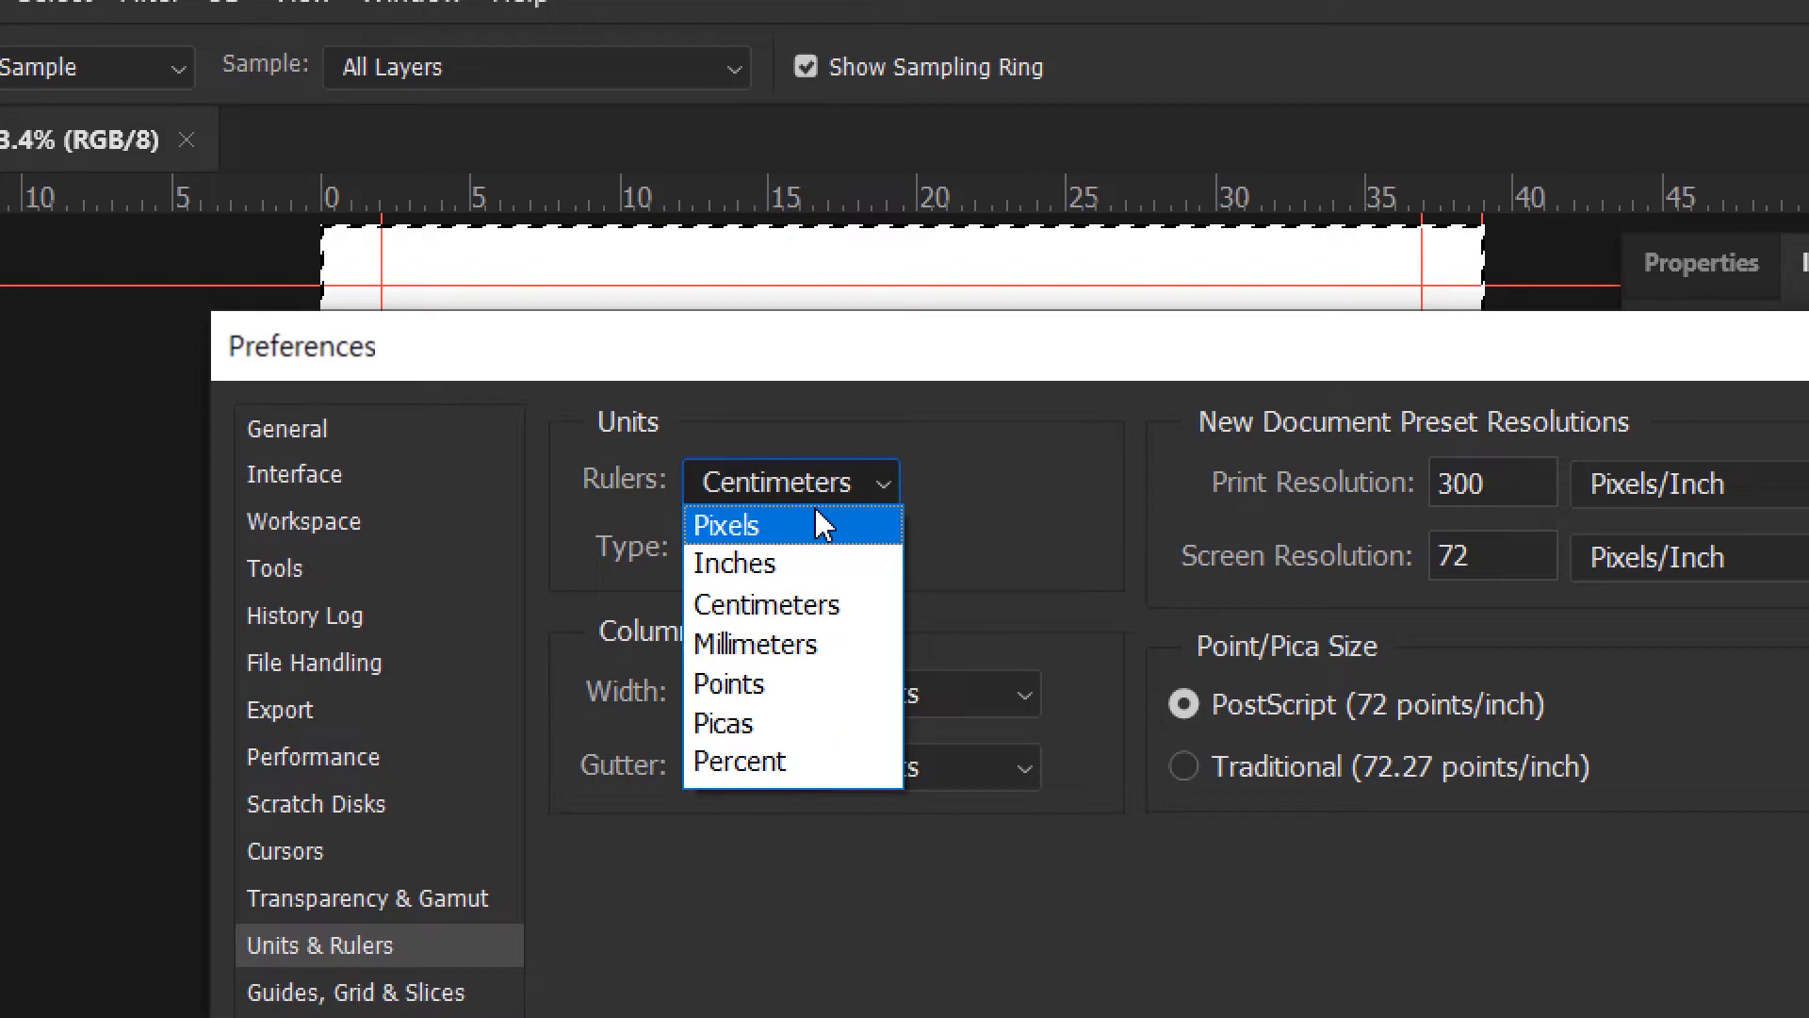
pyautogui.click(777, 646)
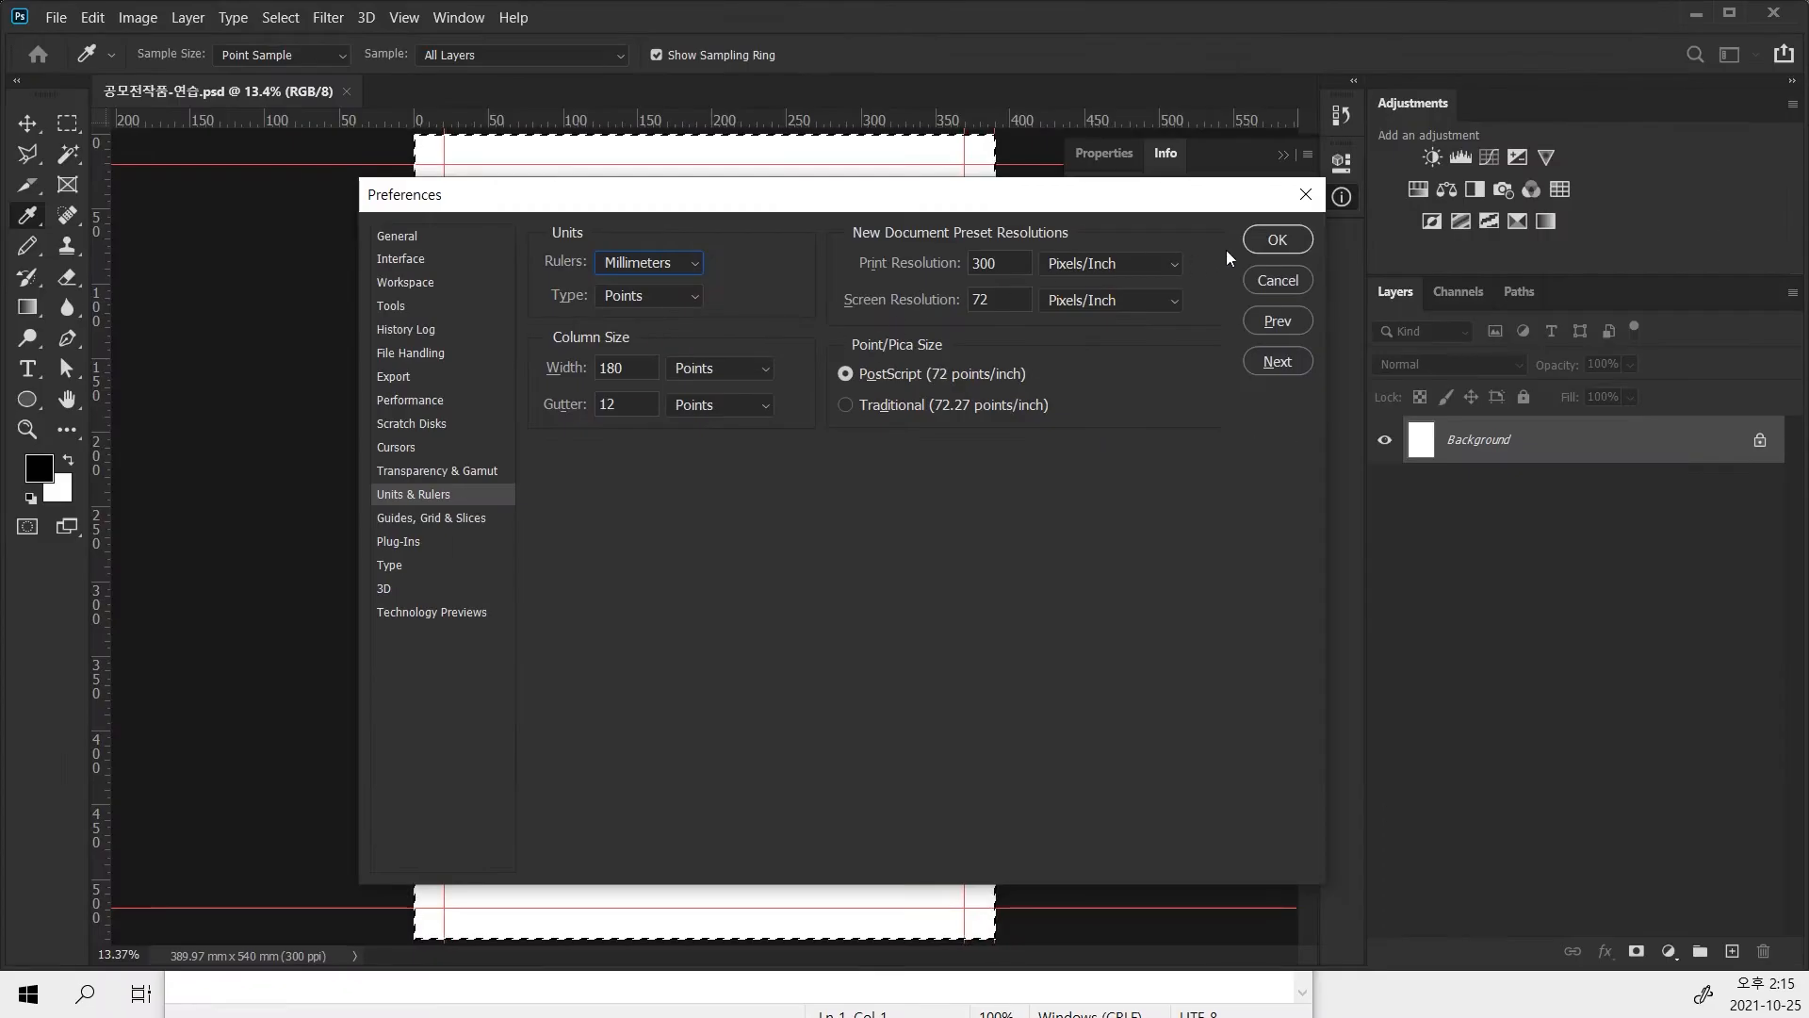
# Apply the ruler unit preferences, return to the Rectangular Marquee tool and clear the canvas selection.
pyautogui.click(1277, 241)
pyautogui.press('m')
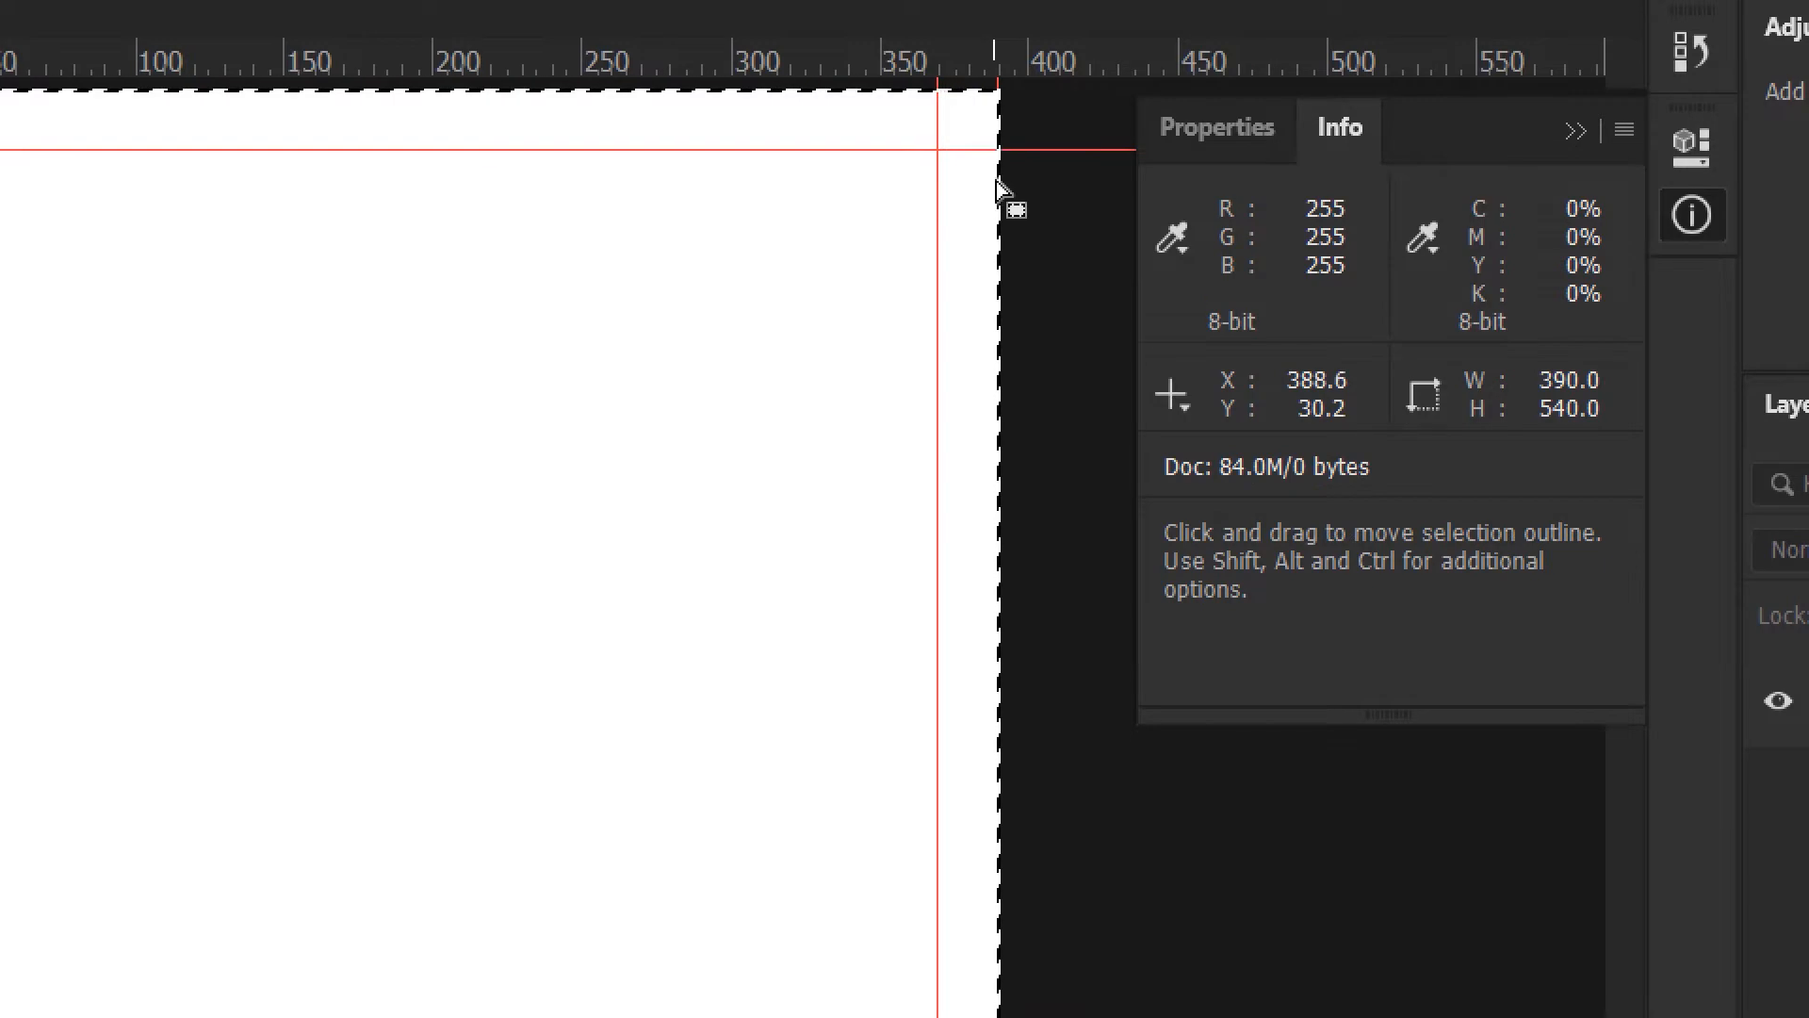
pyautogui.hotkey('ctrl', 'd')
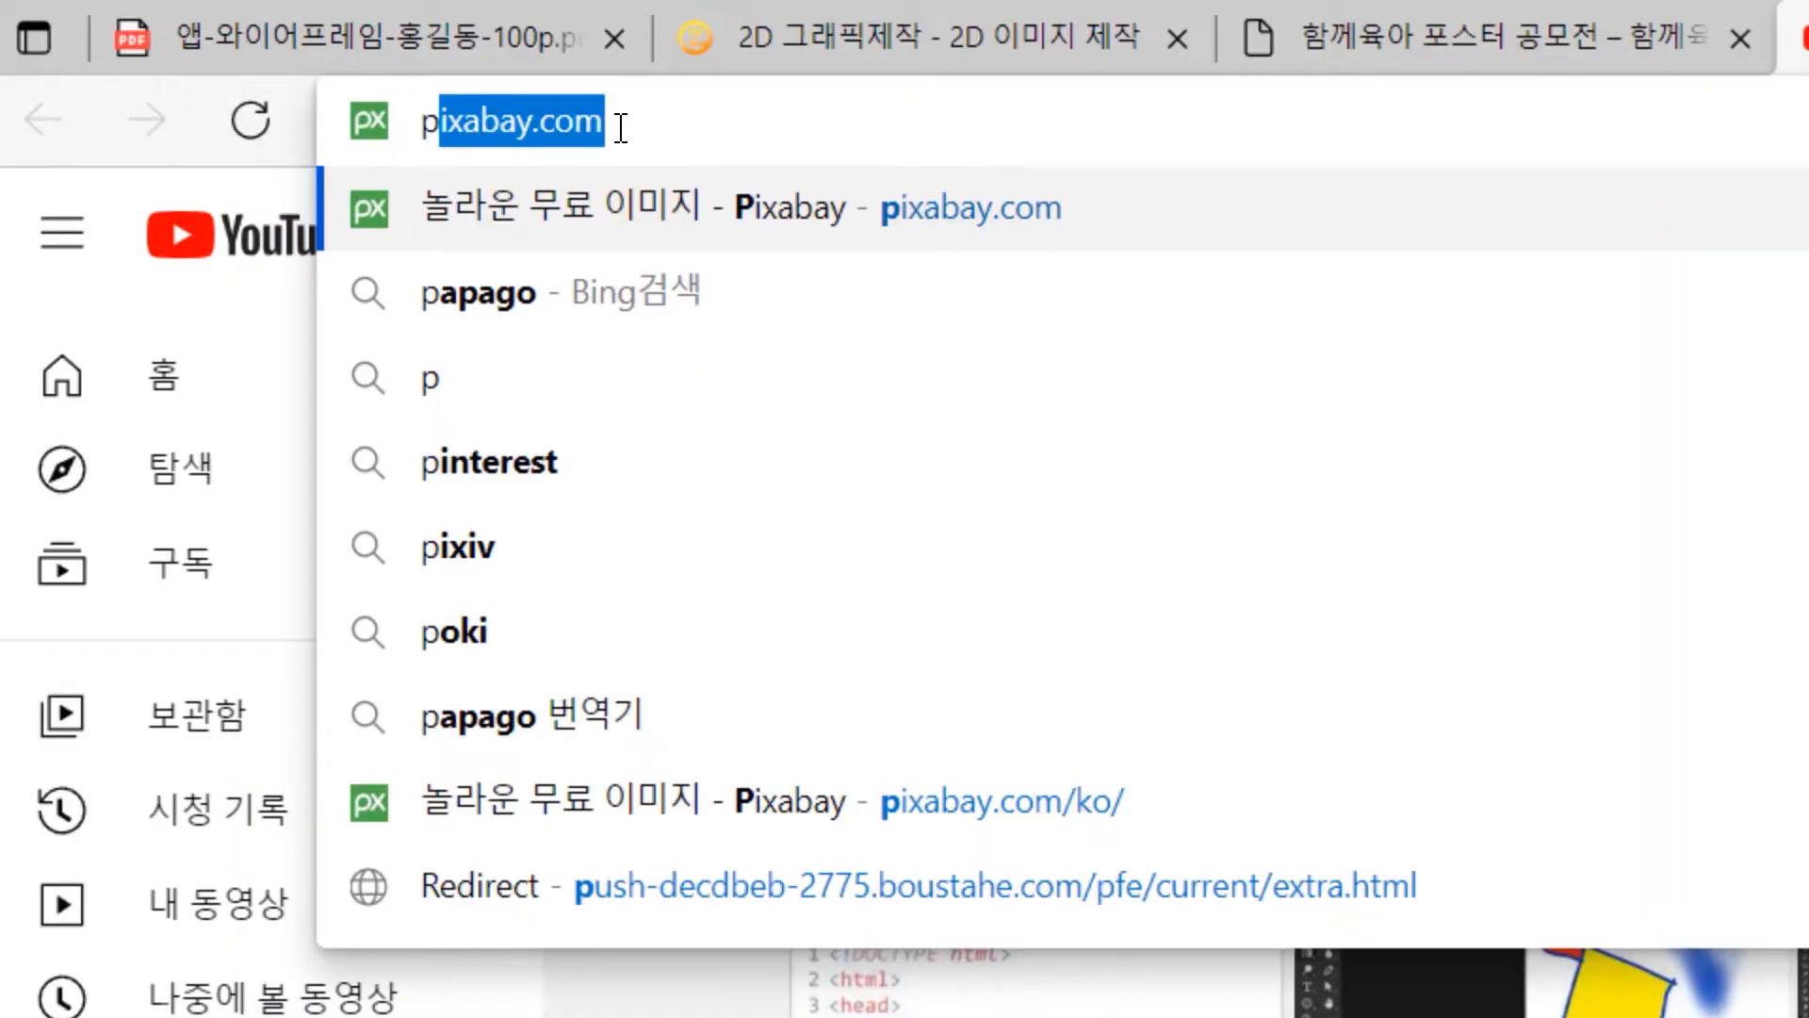
# Switch to the web browser, open pixabay.com and go to its photo section (사진).
pyautogui.click(625, 125)
pyautogui.press('Return')
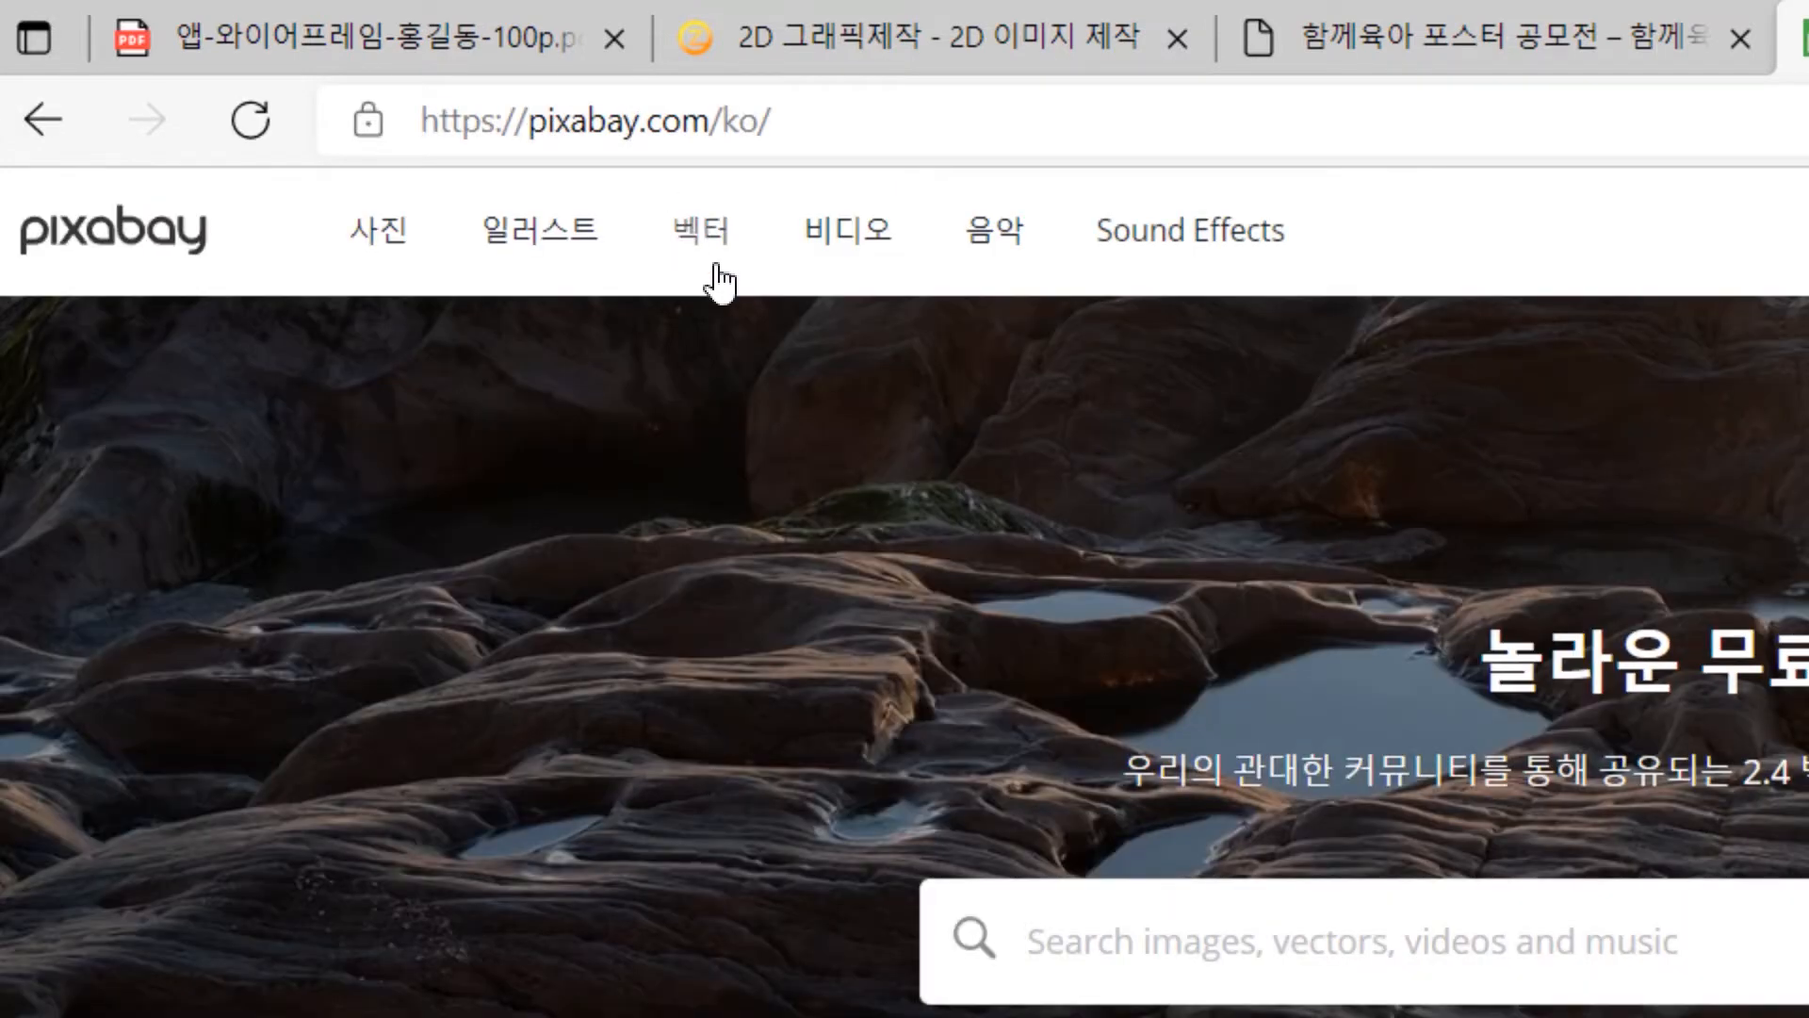
pyautogui.click(399, 238)
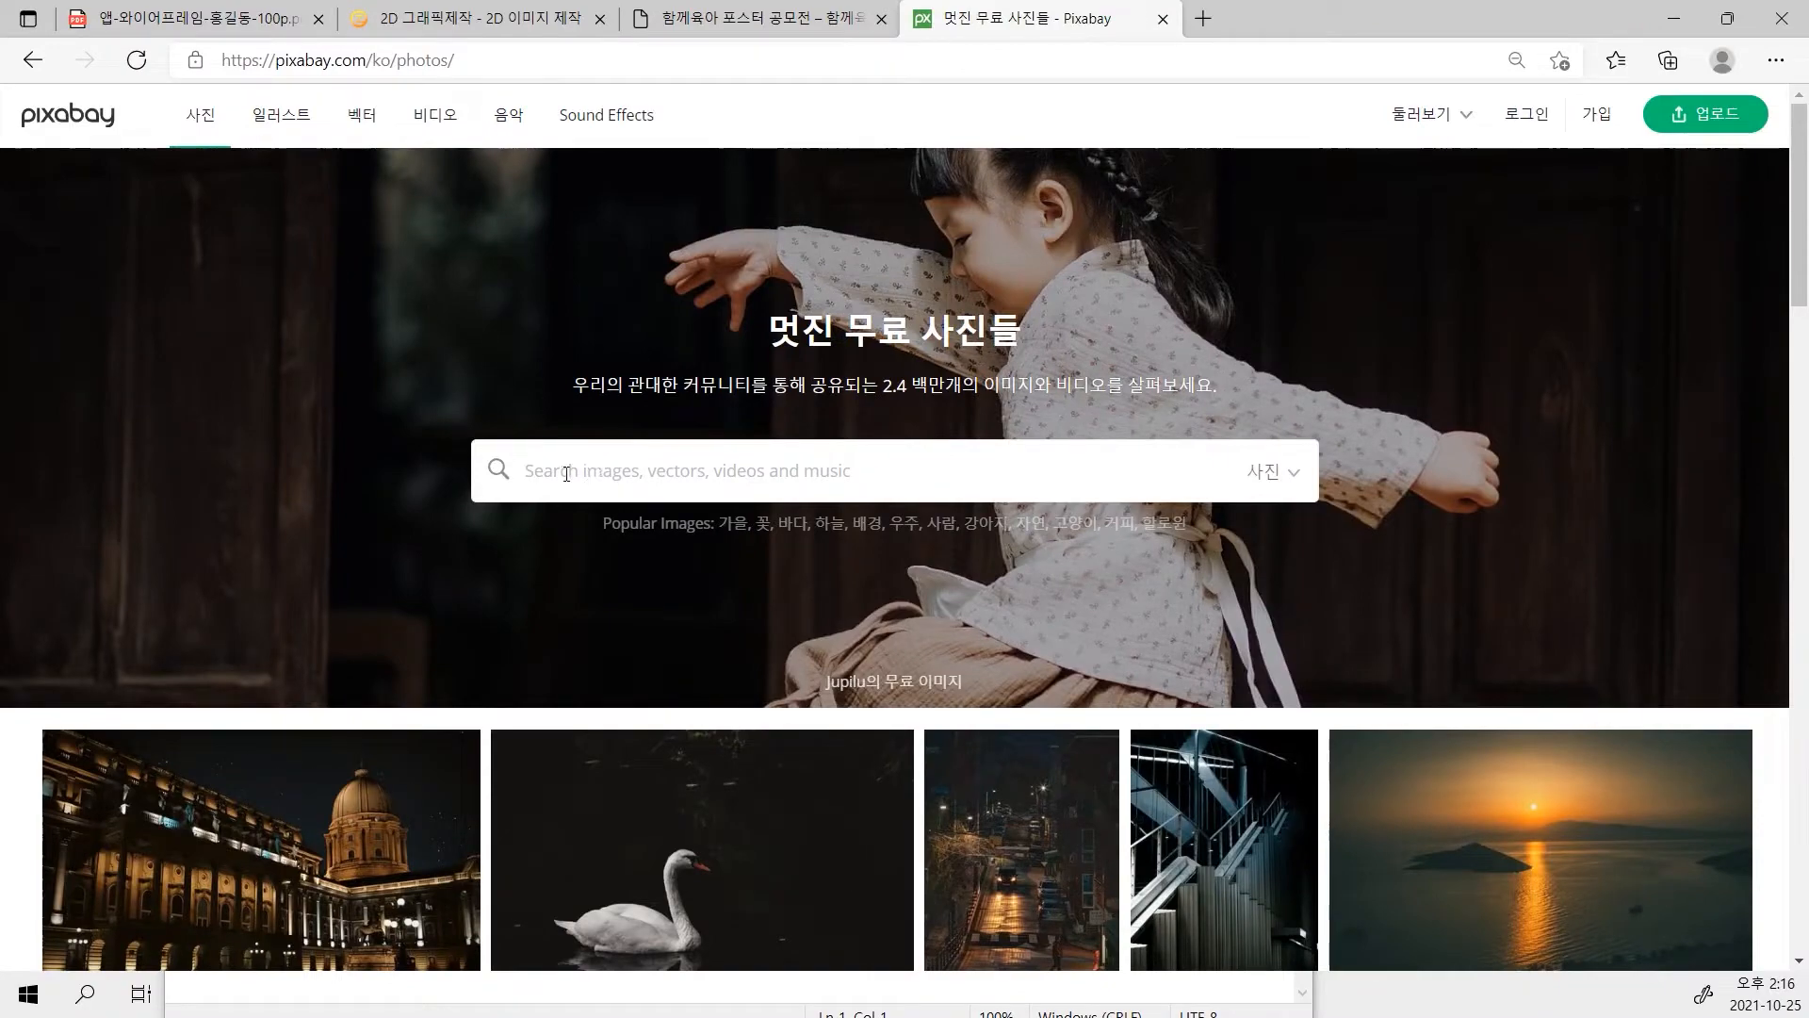
# Review the contest theme and submission documents on the 함께육아 포스터 공모전 page.
pyautogui.click(714, 23)
pyautogui.scroll(6, 660, 394)
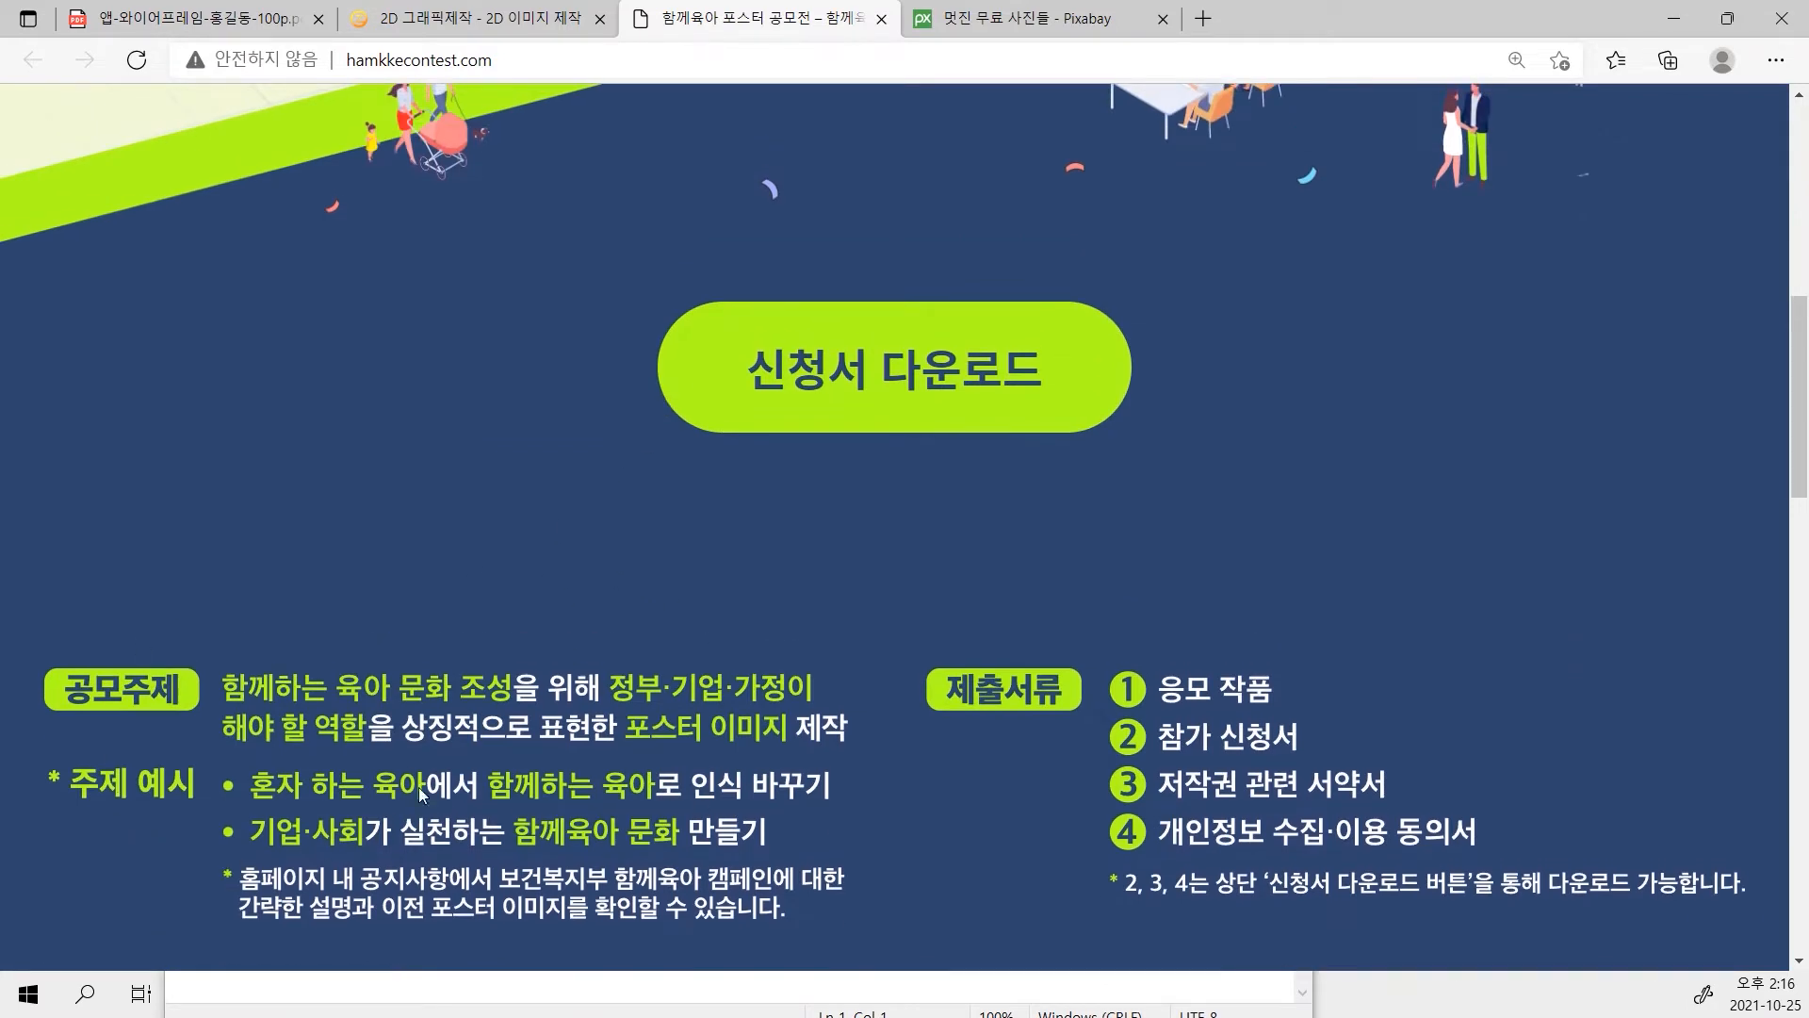
pyautogui.scroll(-2, 547, 619)
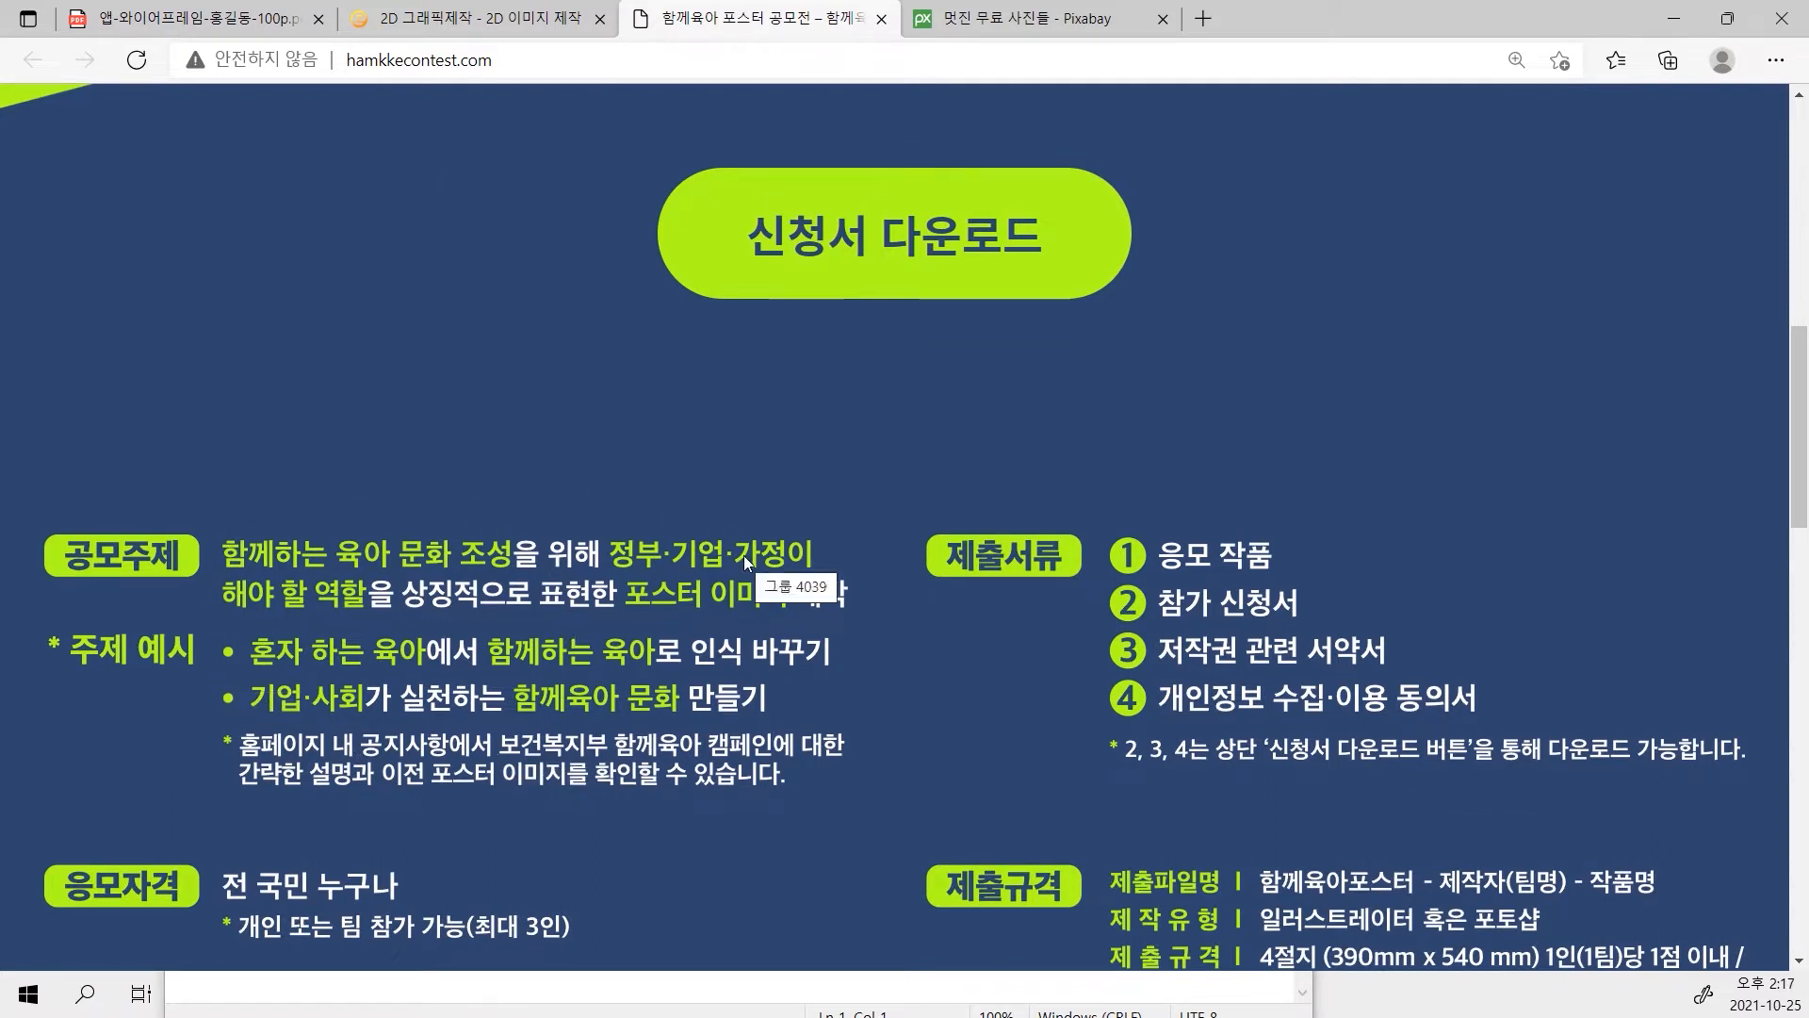
# Return to Pixabay and search its photos for "아기".
pyautogui.click(969, 17)
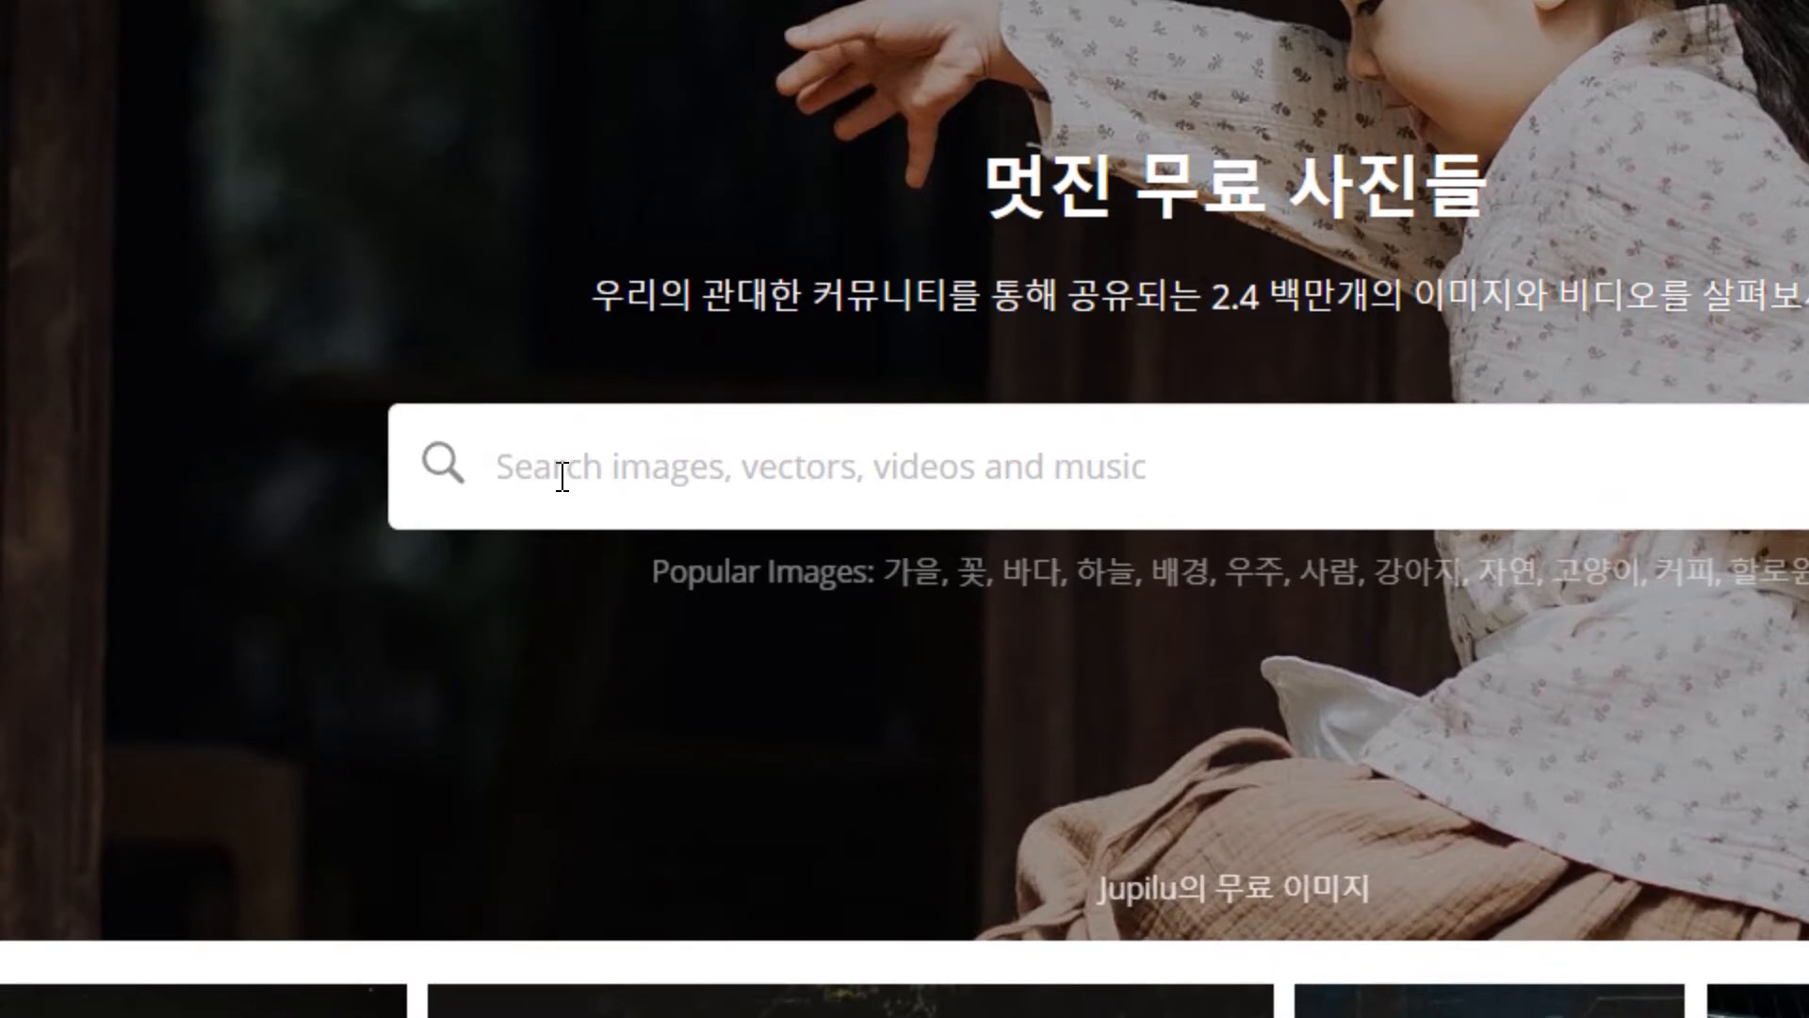
pyautogui.write('dk')
pyautogui.press('BackSpace')
pyautogui.press('BackSpace')
pyautogui.write('아기')
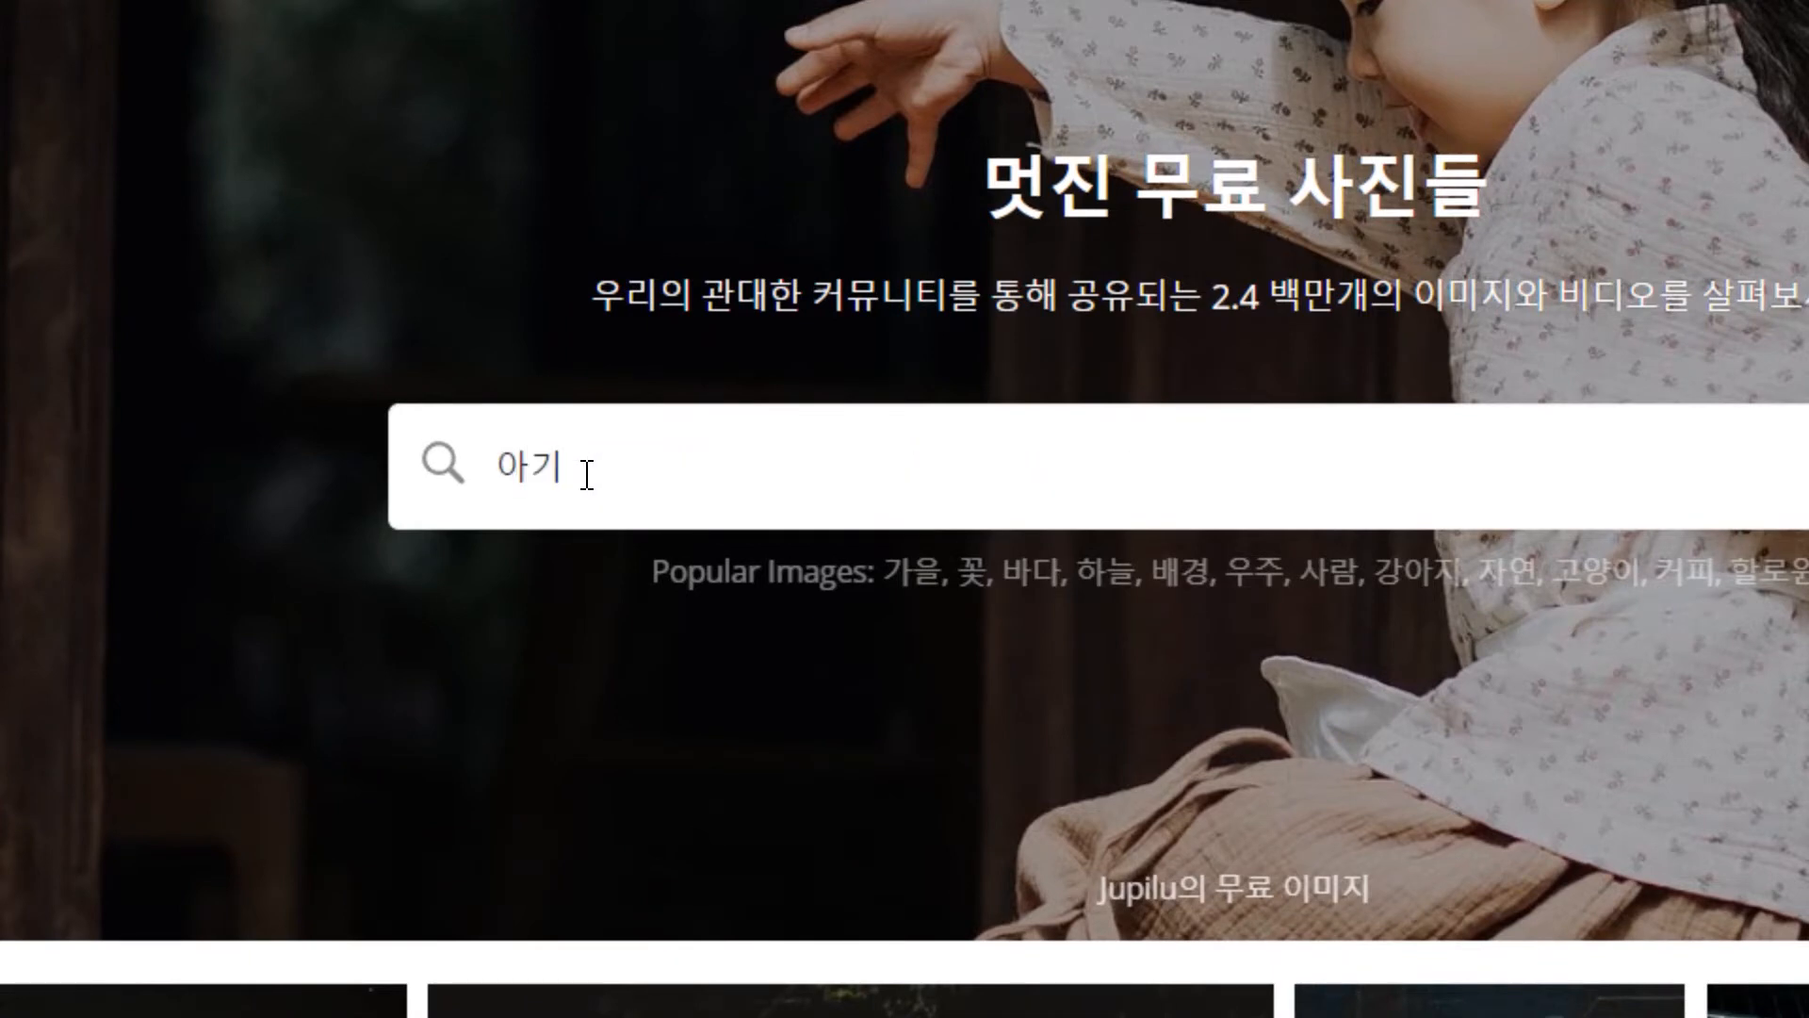
pyautogui.press('Return')
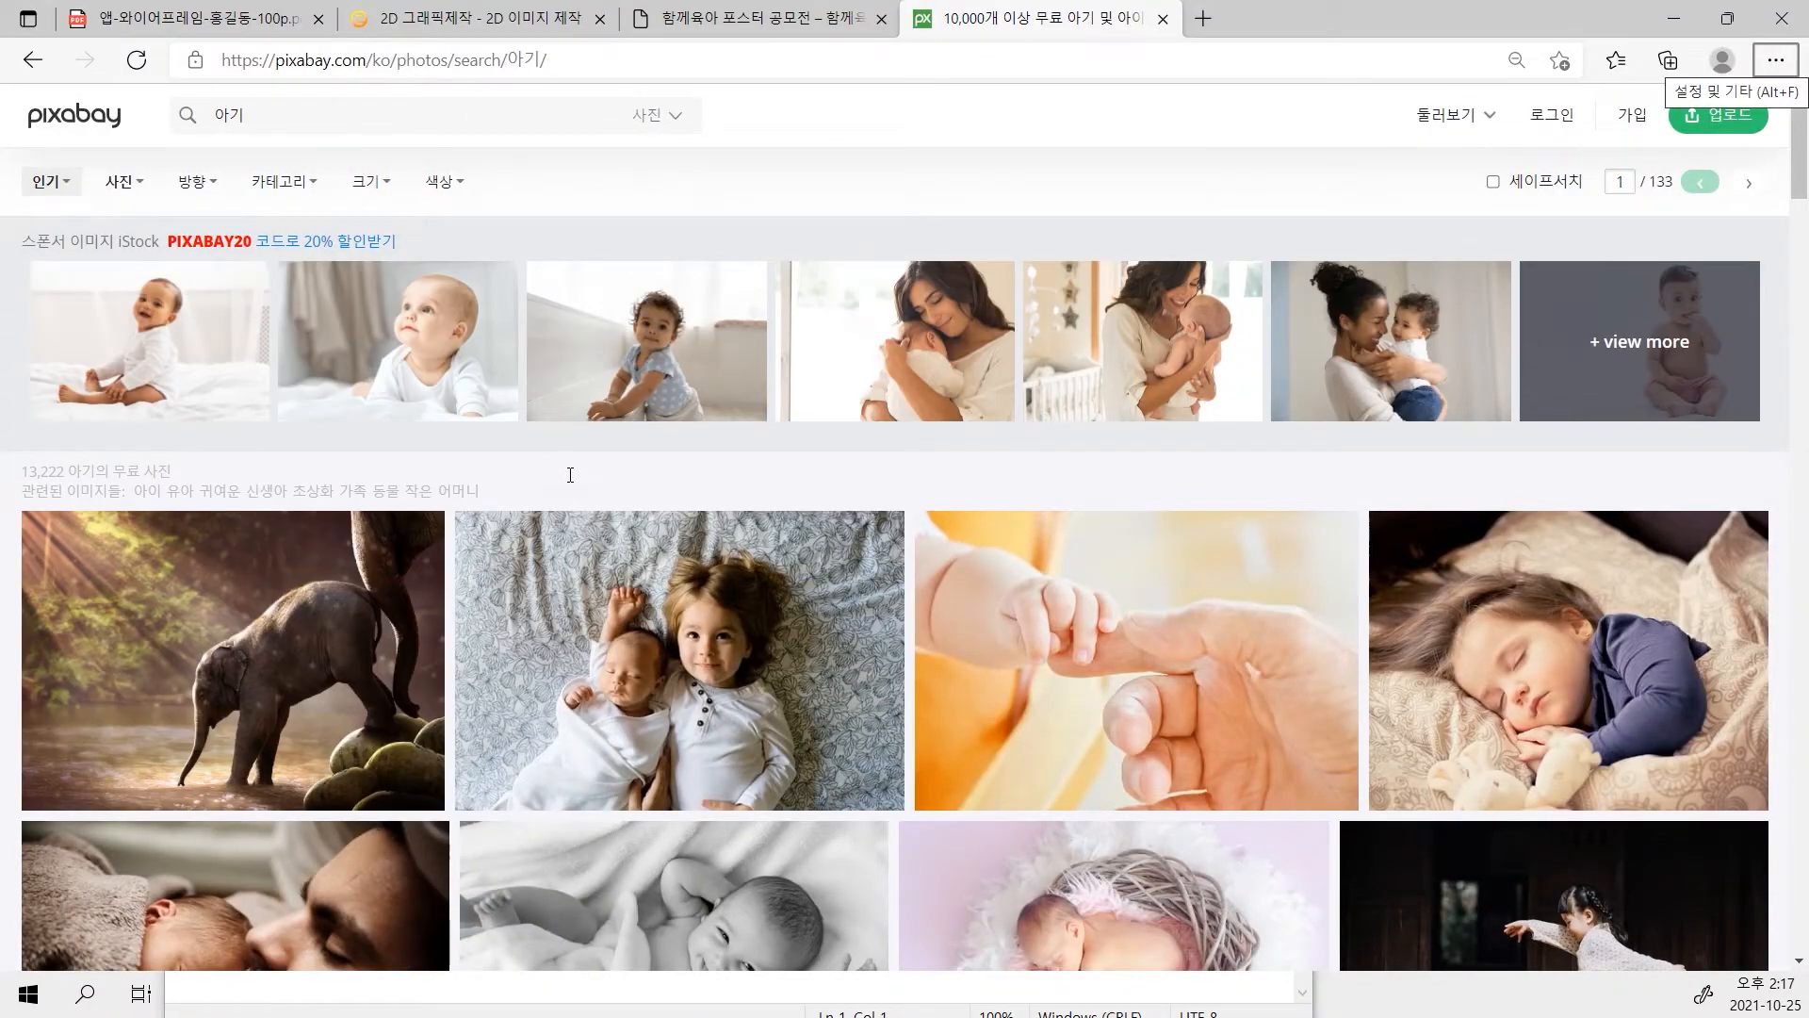
# Look through the baby photo results for an image that suits the shared-parenting poster theme.
pyautogui.scroll(-3, 907, 632)
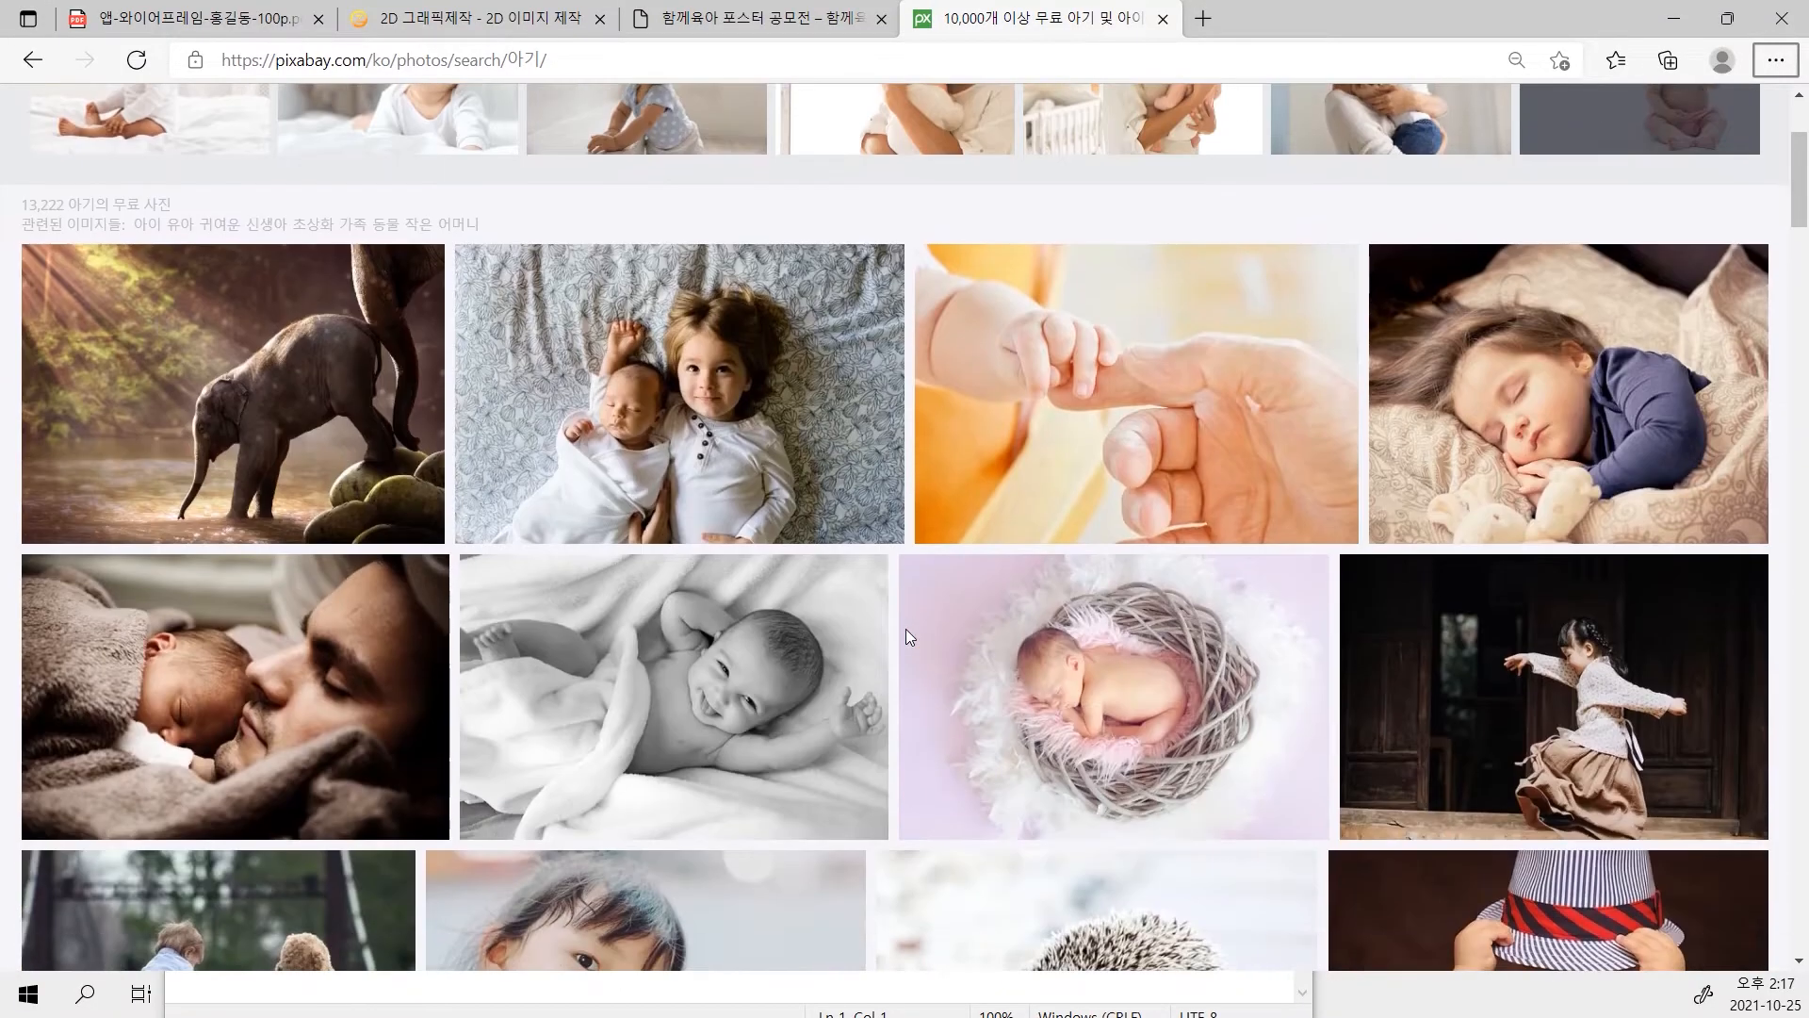
pyautogui.scroll(-3, 907, 631)
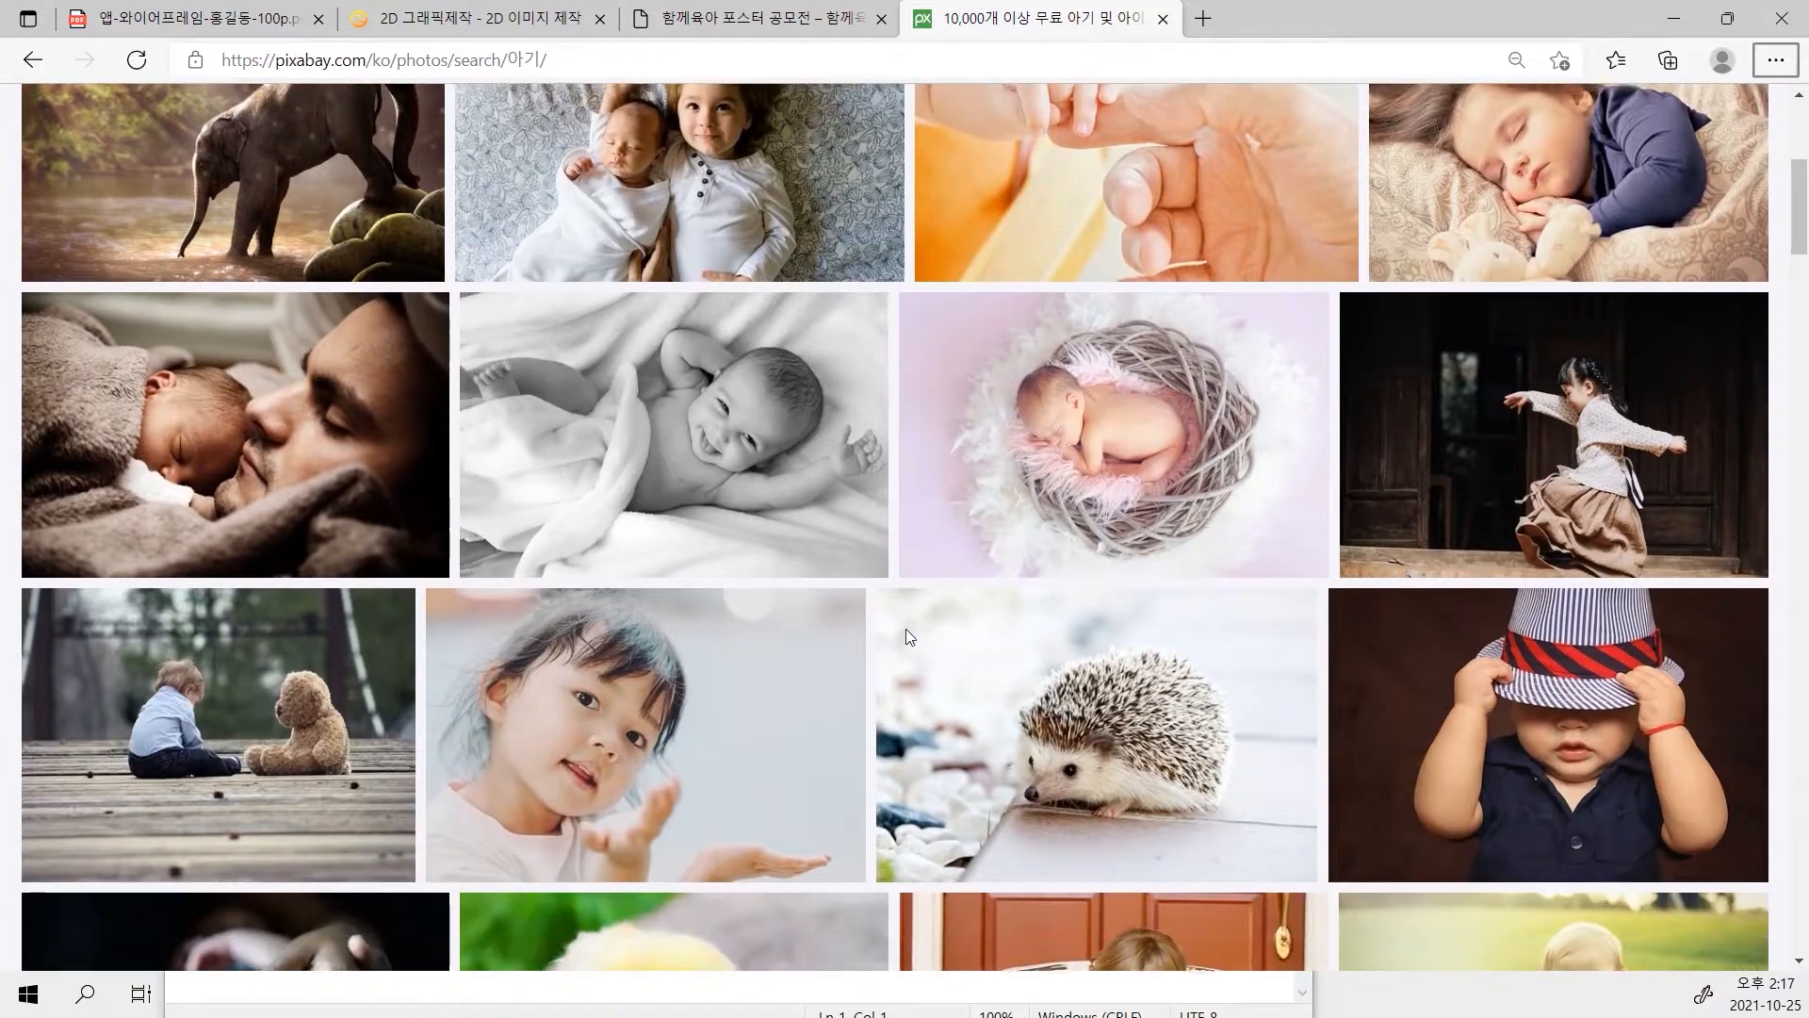
pyautogui.scroll(-6, 907, 629)
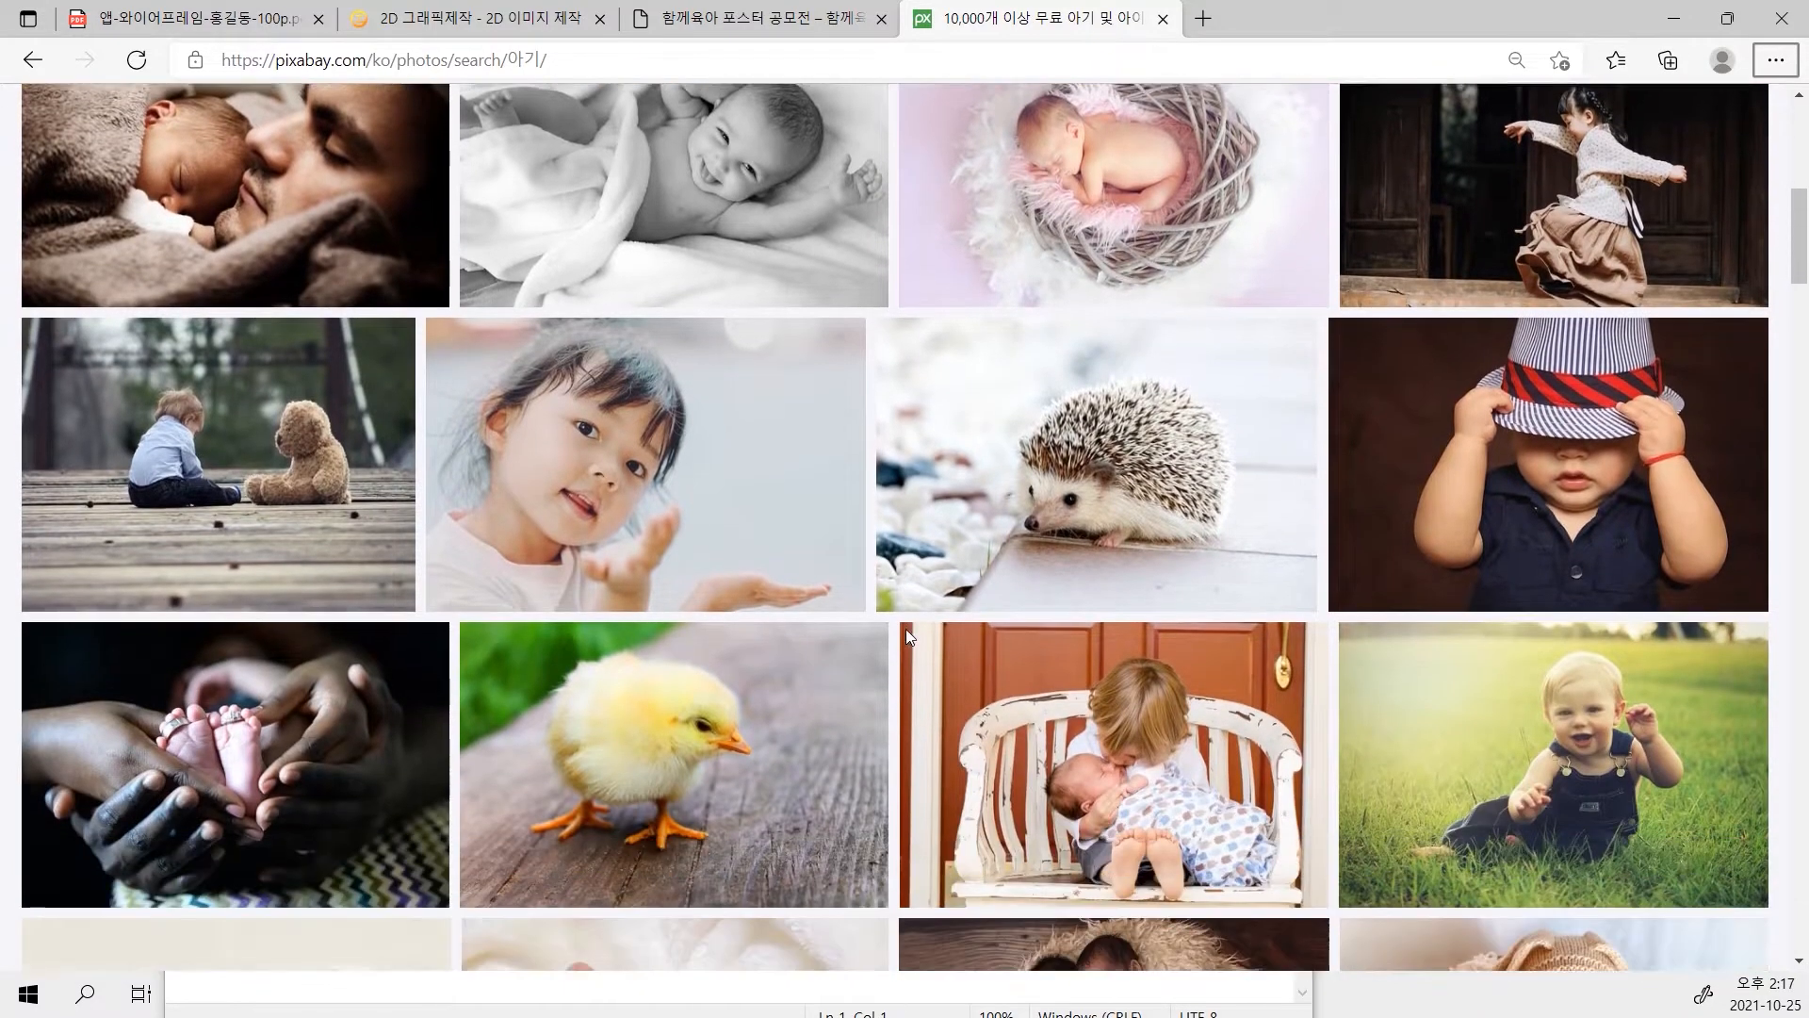
pyautogui.scroll(4, 907, 630)
pyautogui.scroll(-4, 906, 630)
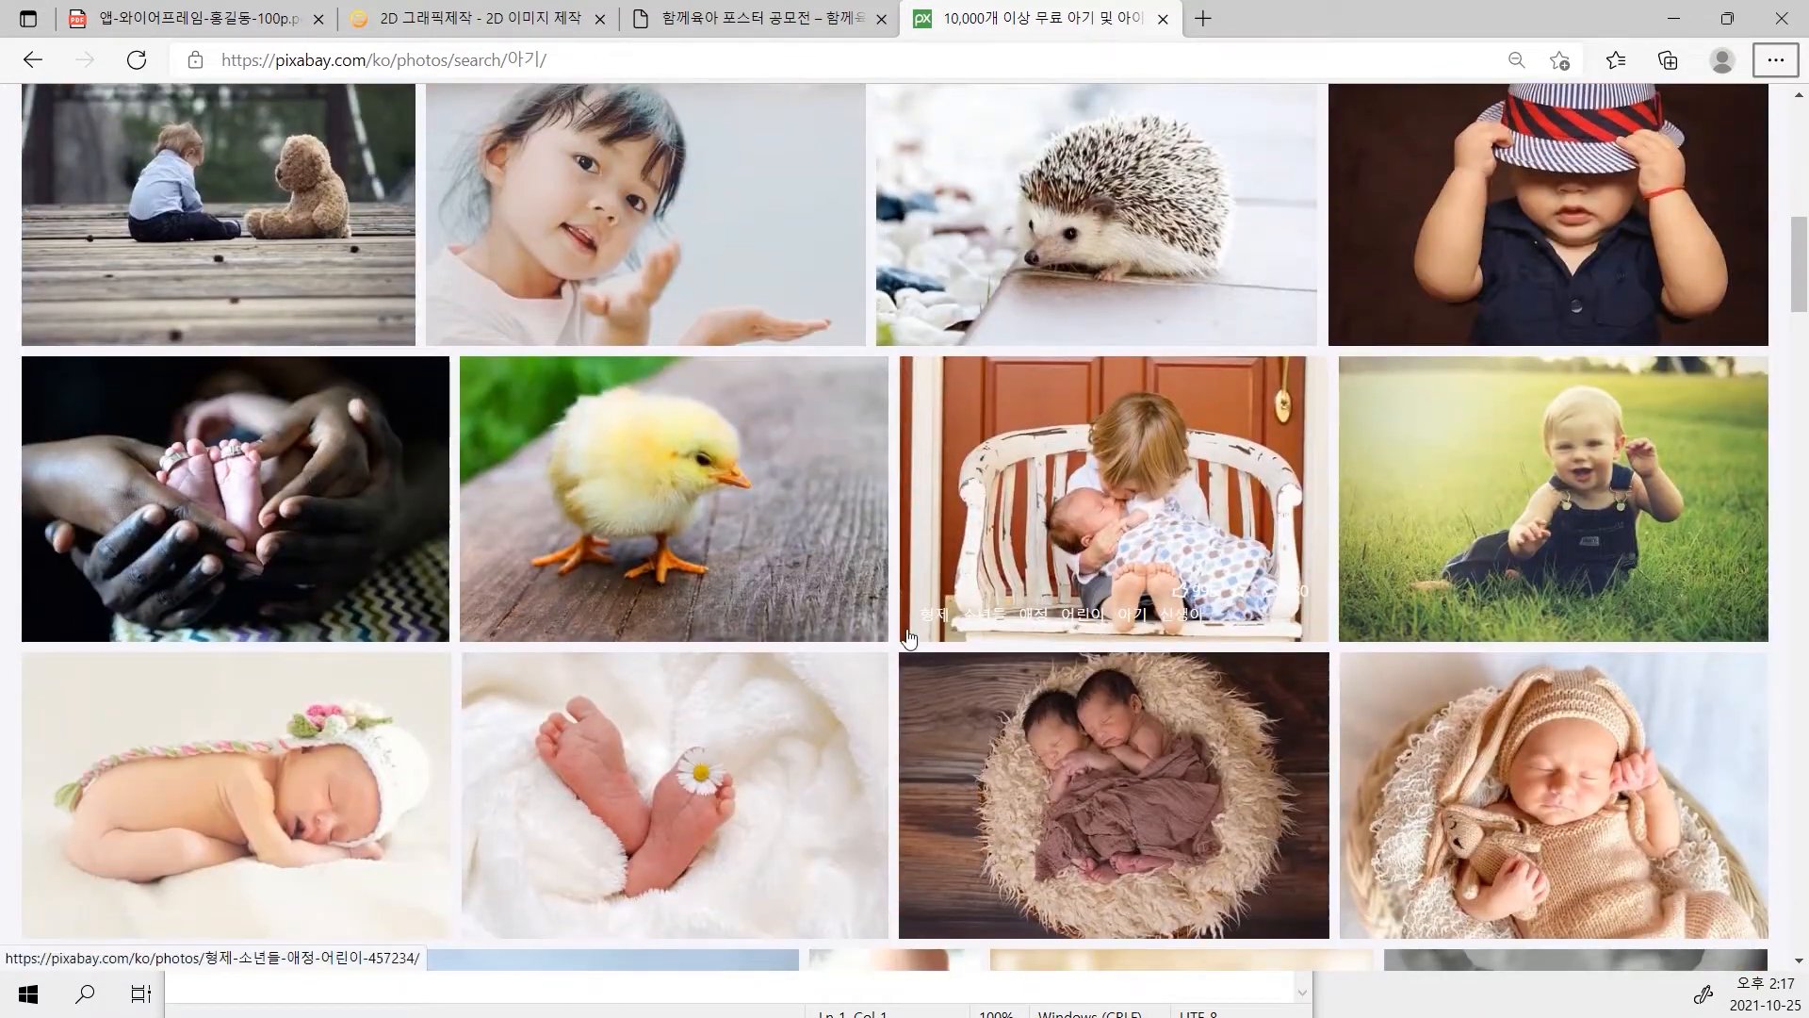
pyautogui.scroll(4, 910, 639)
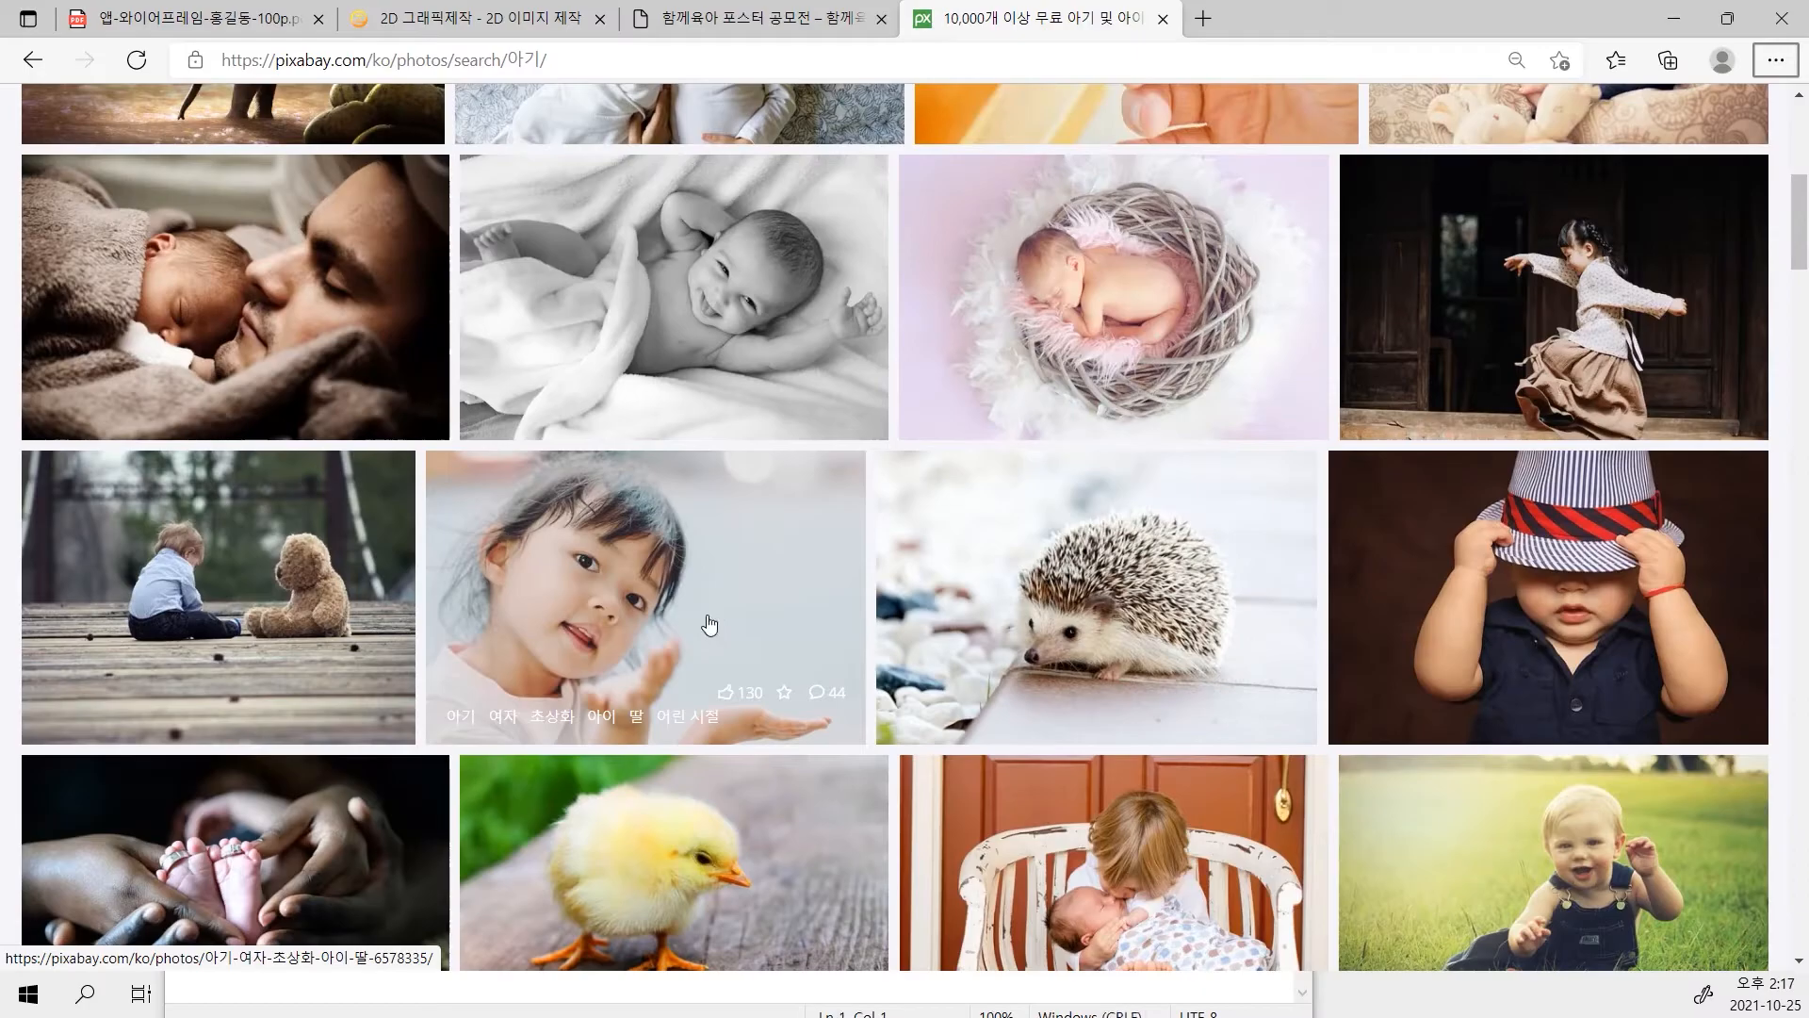
pyautogui.scroll(-6, 708, 625)
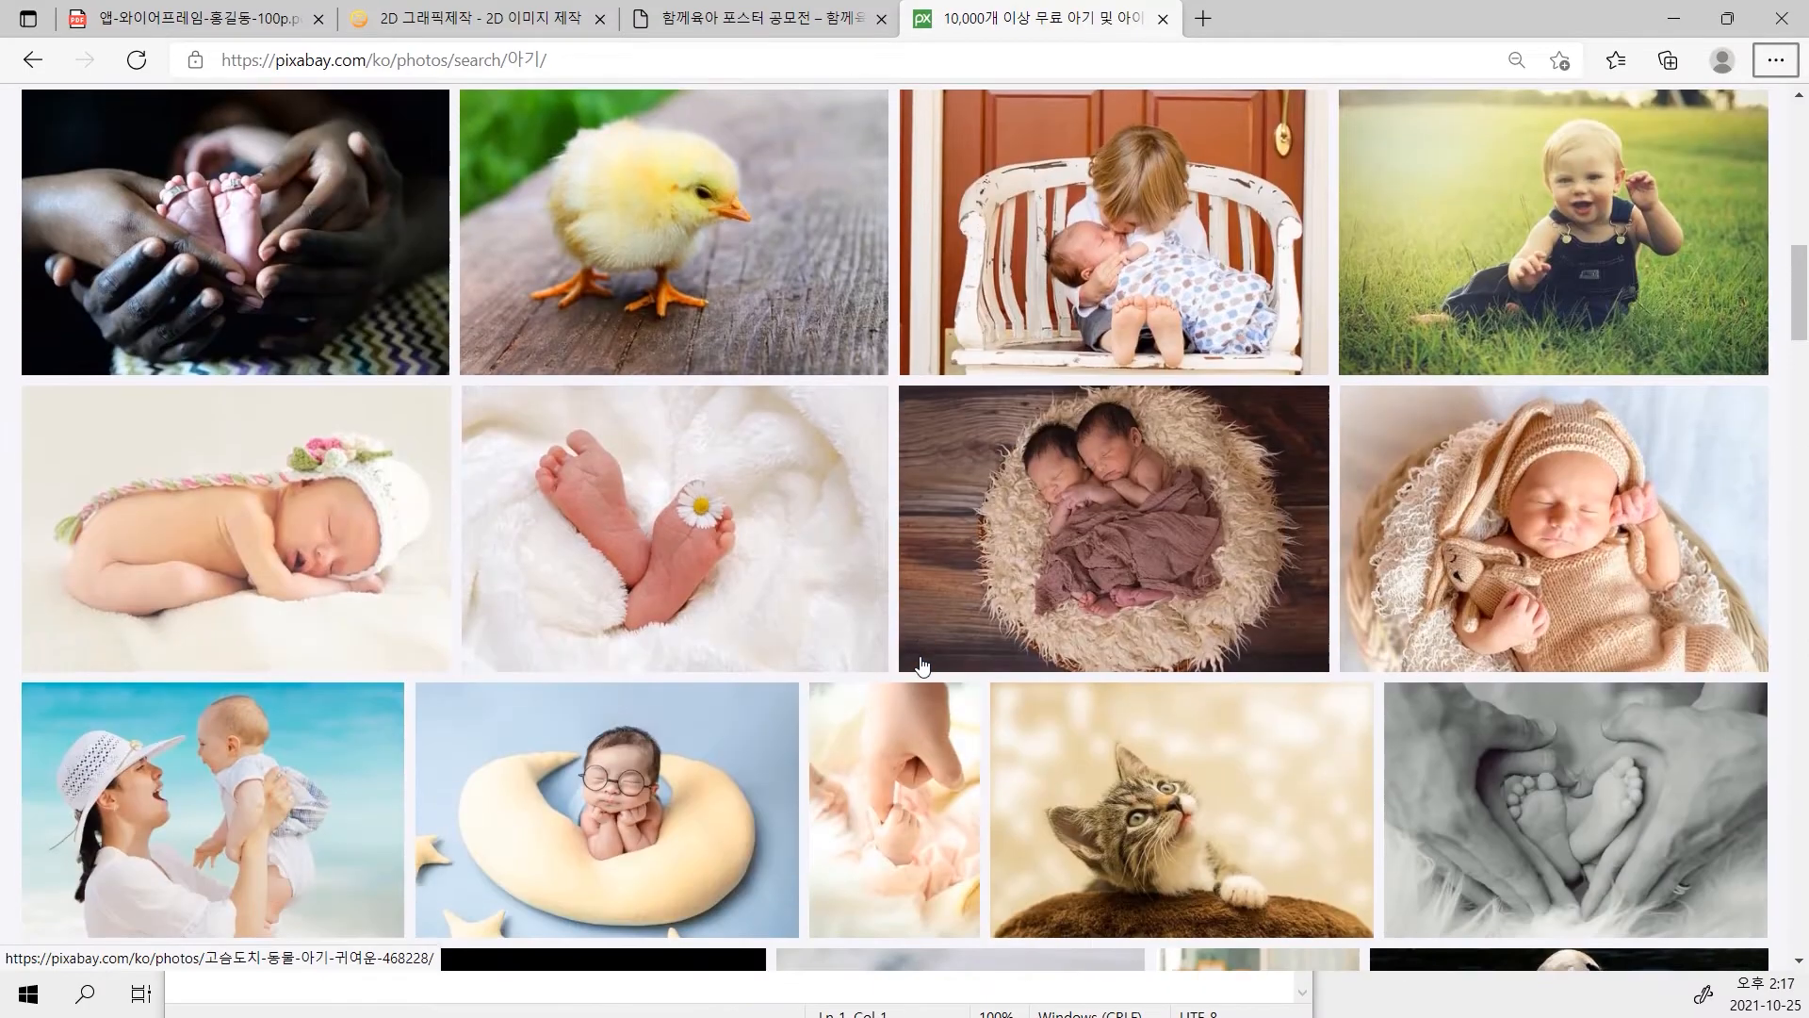
pyautogui.moveTo(920, 666)
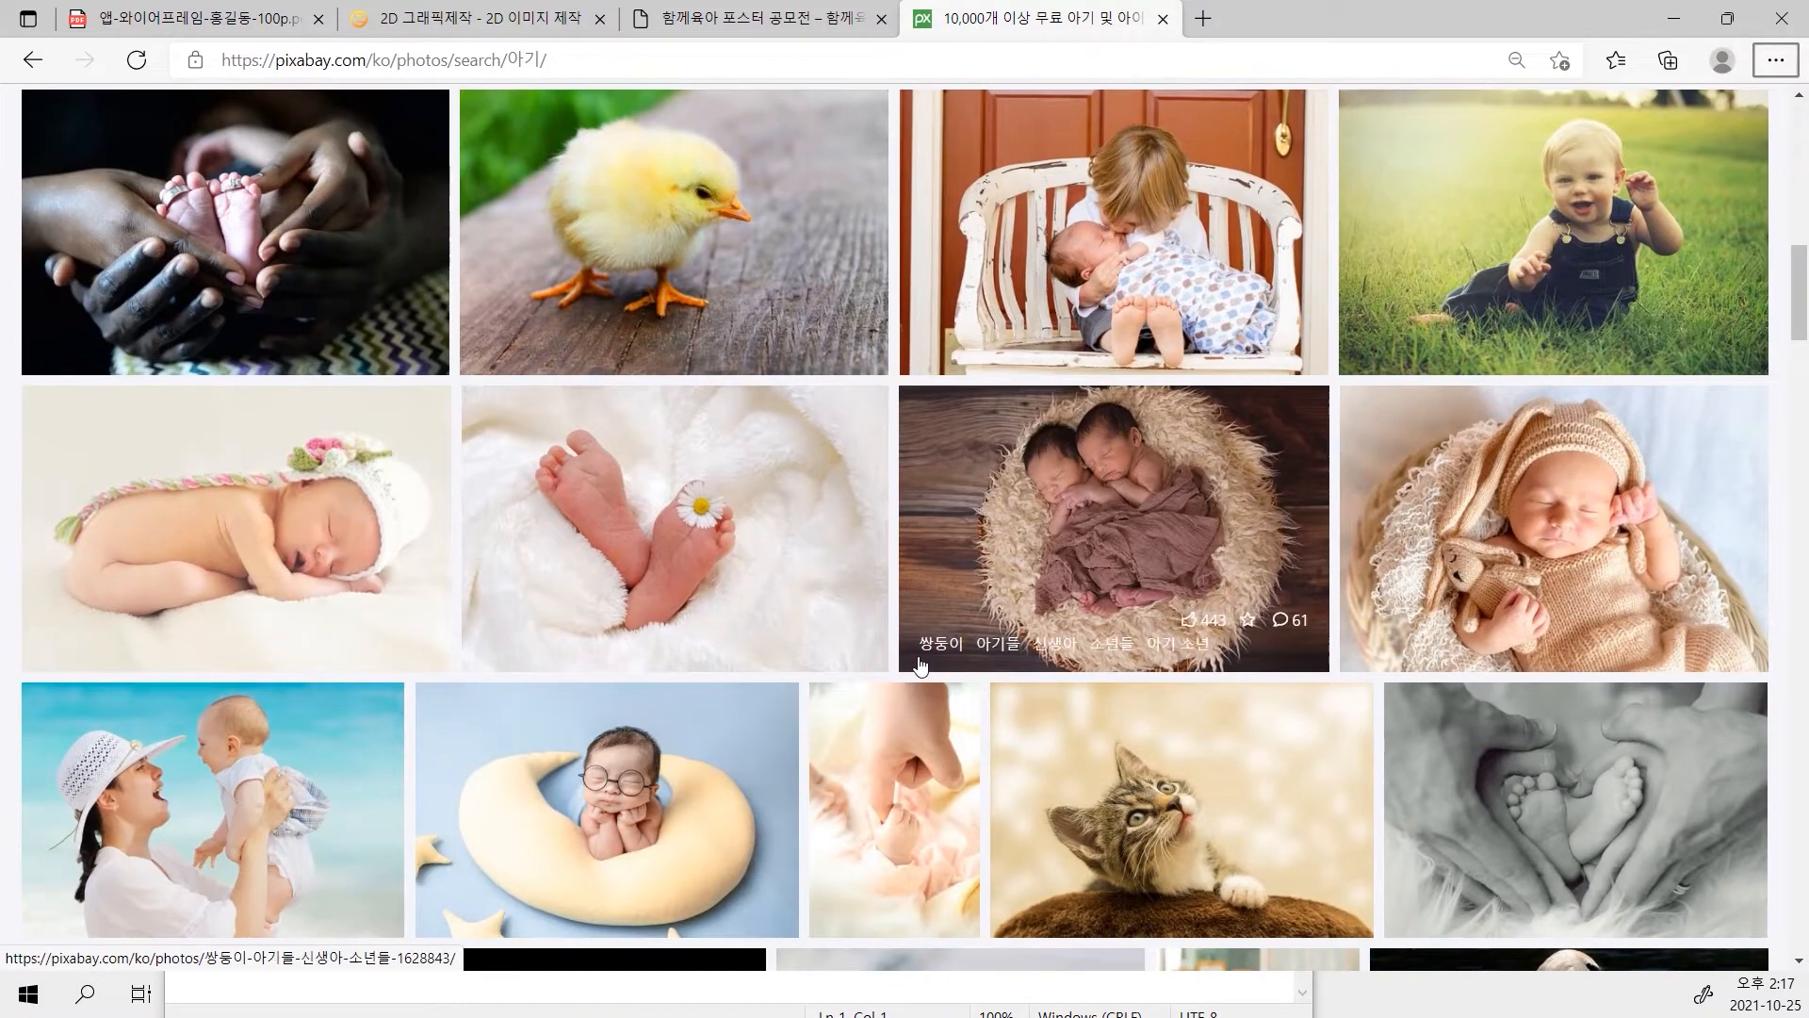
pyautogui.scroll(-3, 856, 634)
pyautogui.moveTo(716, 599)
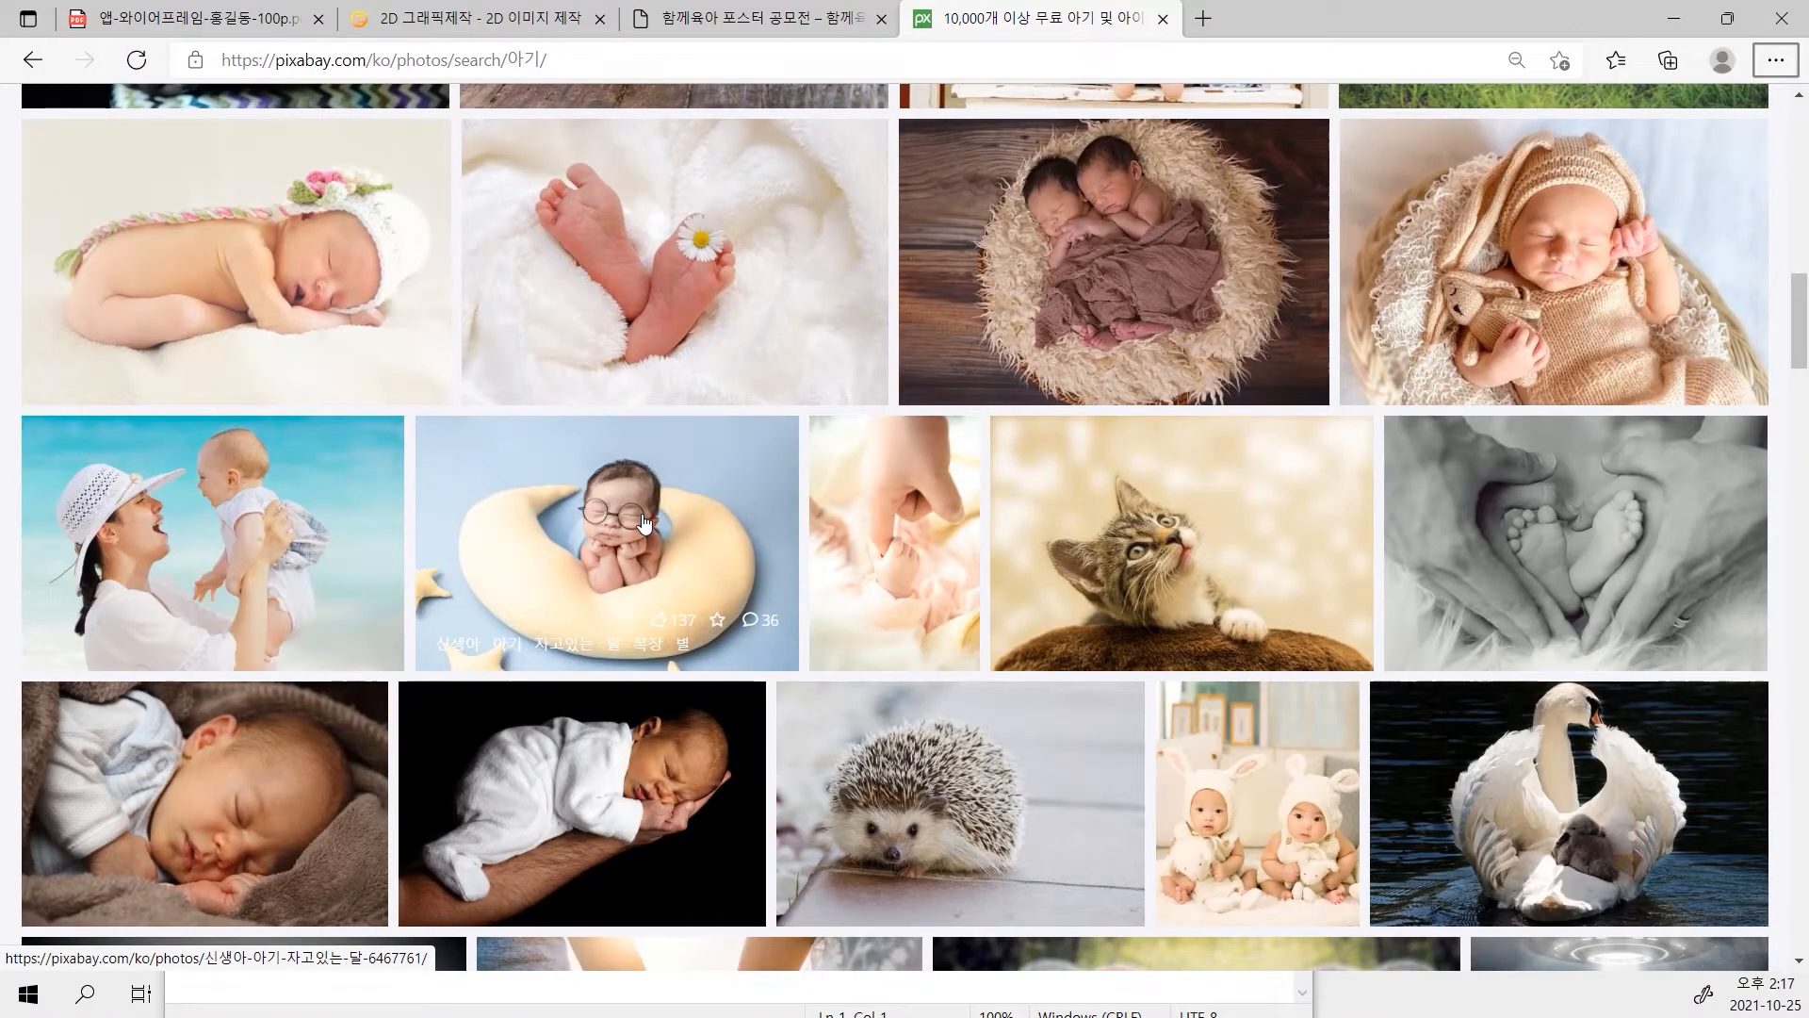
# Download the photo of the baby with glasses on the moon cushion at 6720×4480, continuing with a Google account.
pyautogui.click(645, 524)
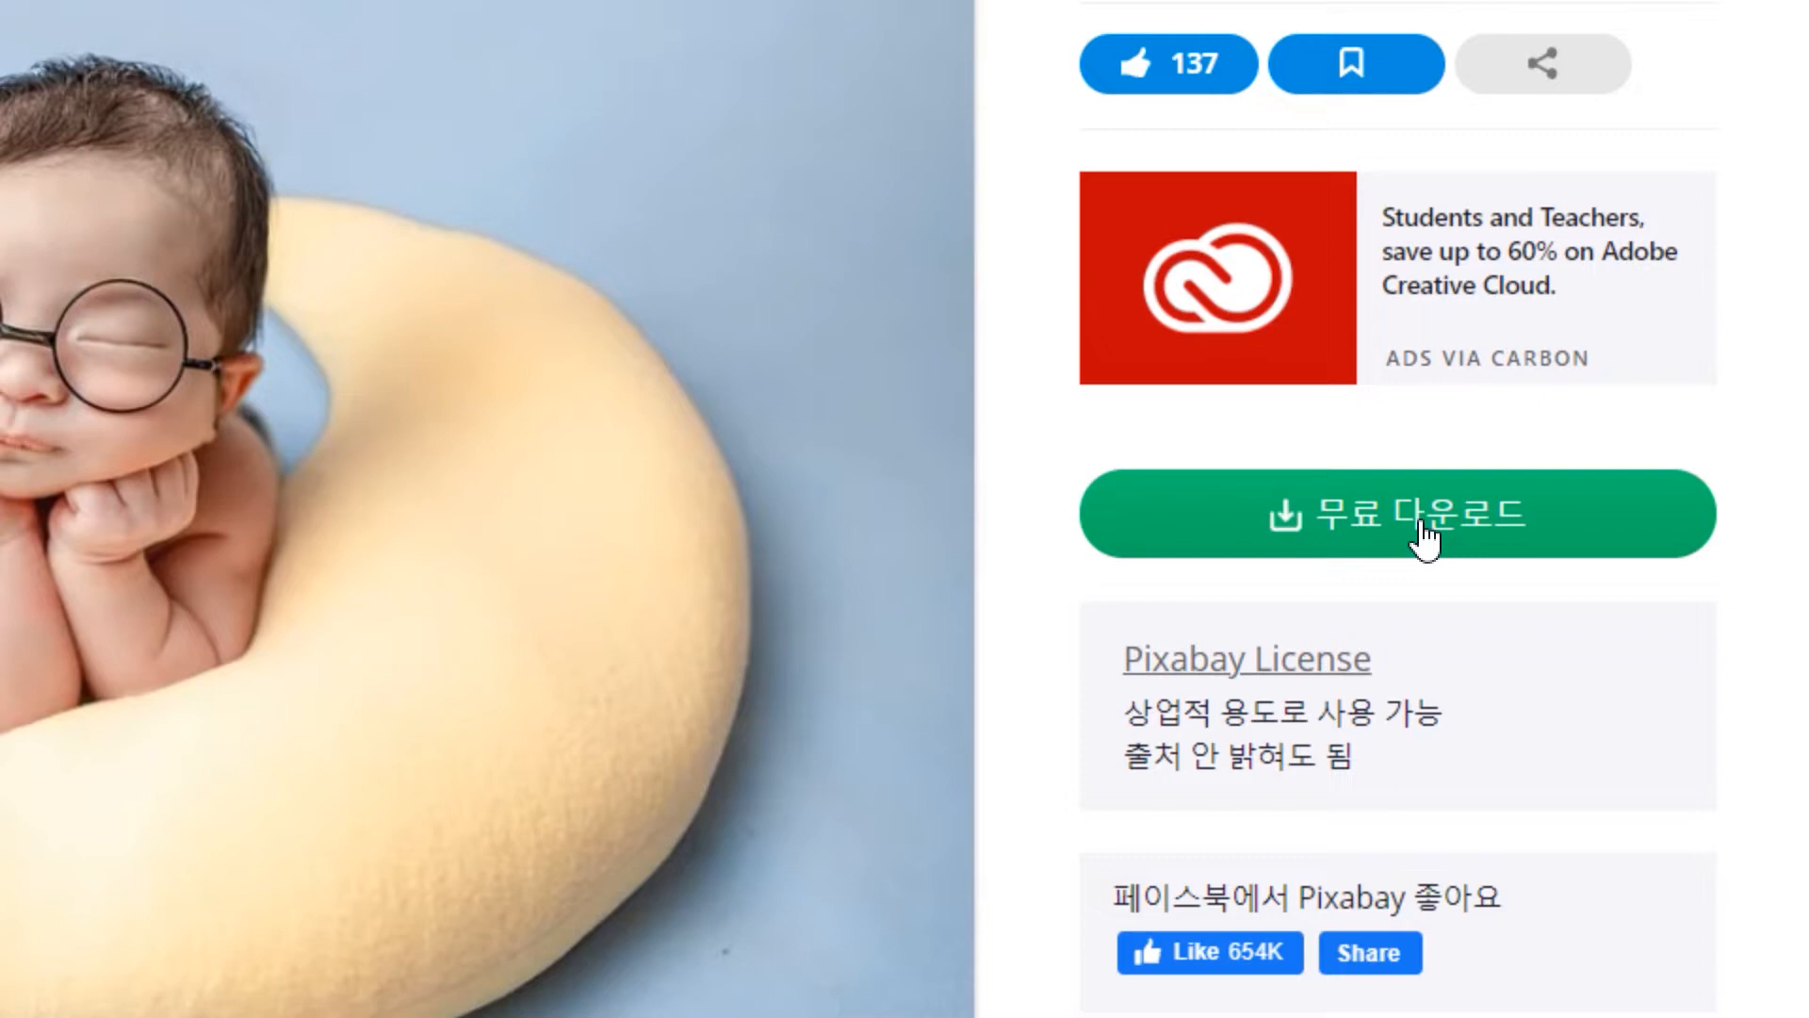
pyautogui.click(1423, 532)
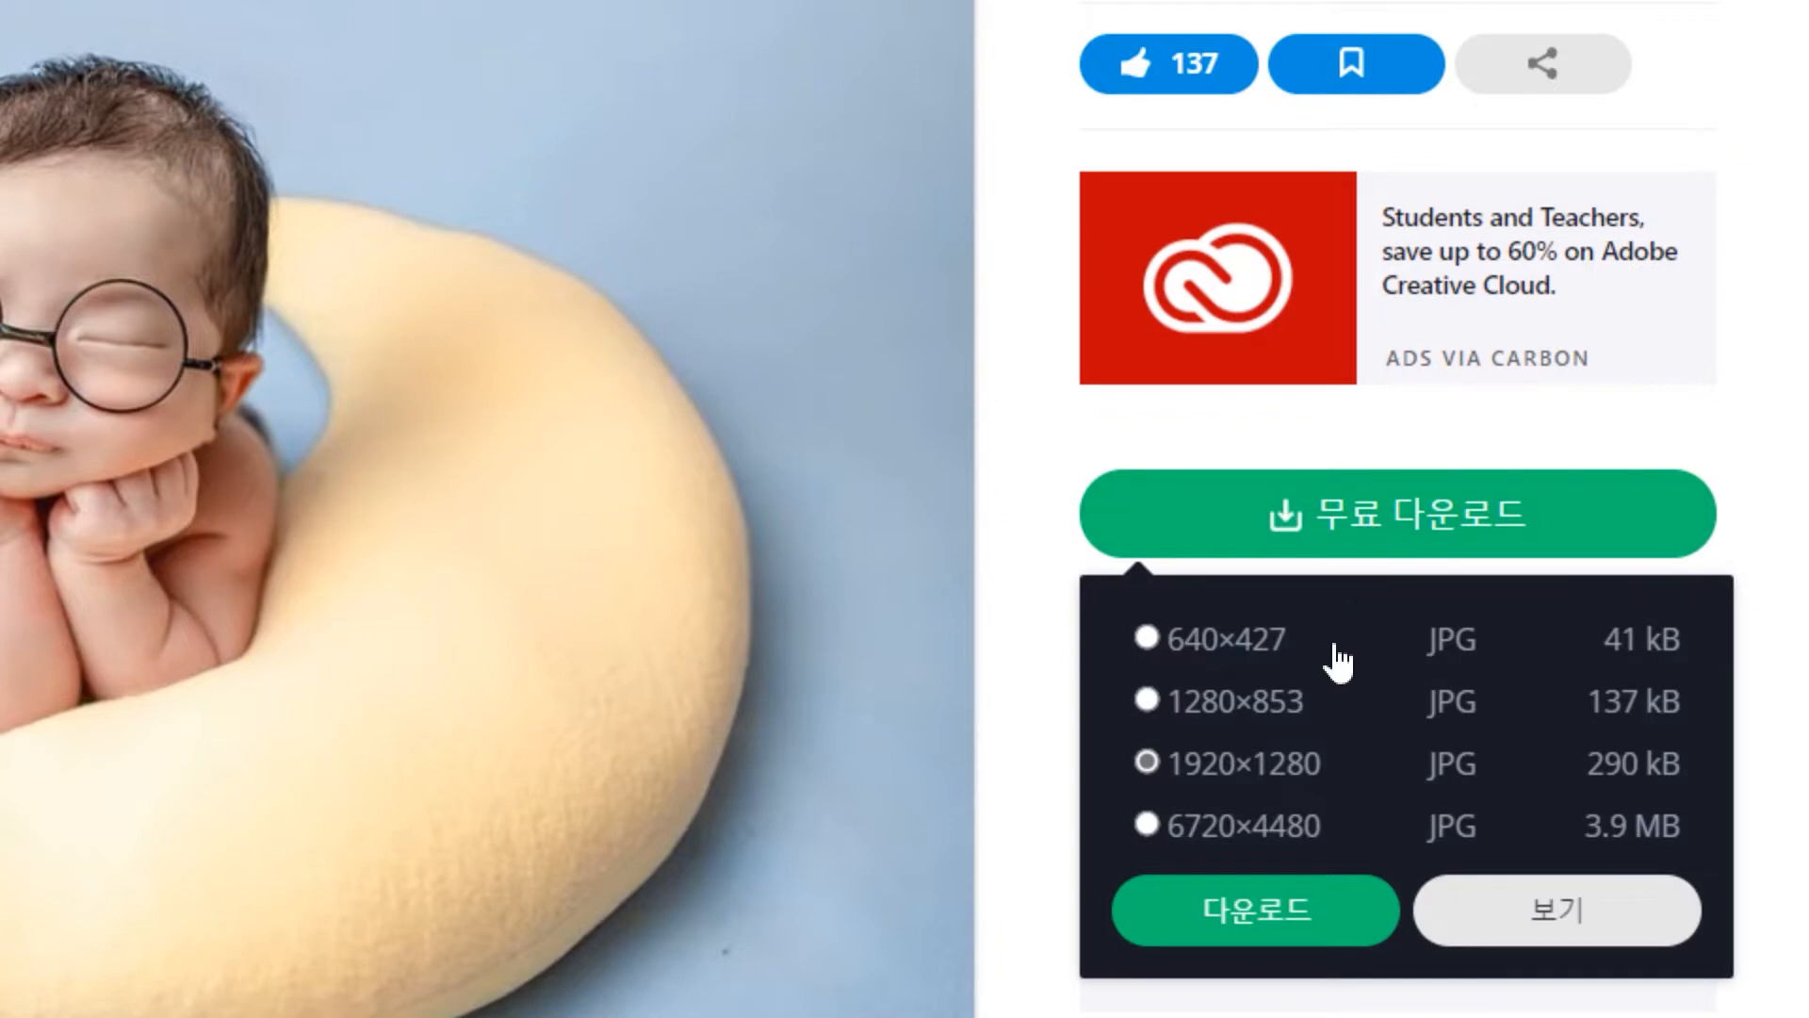
pyautogui.click(1212, 828)
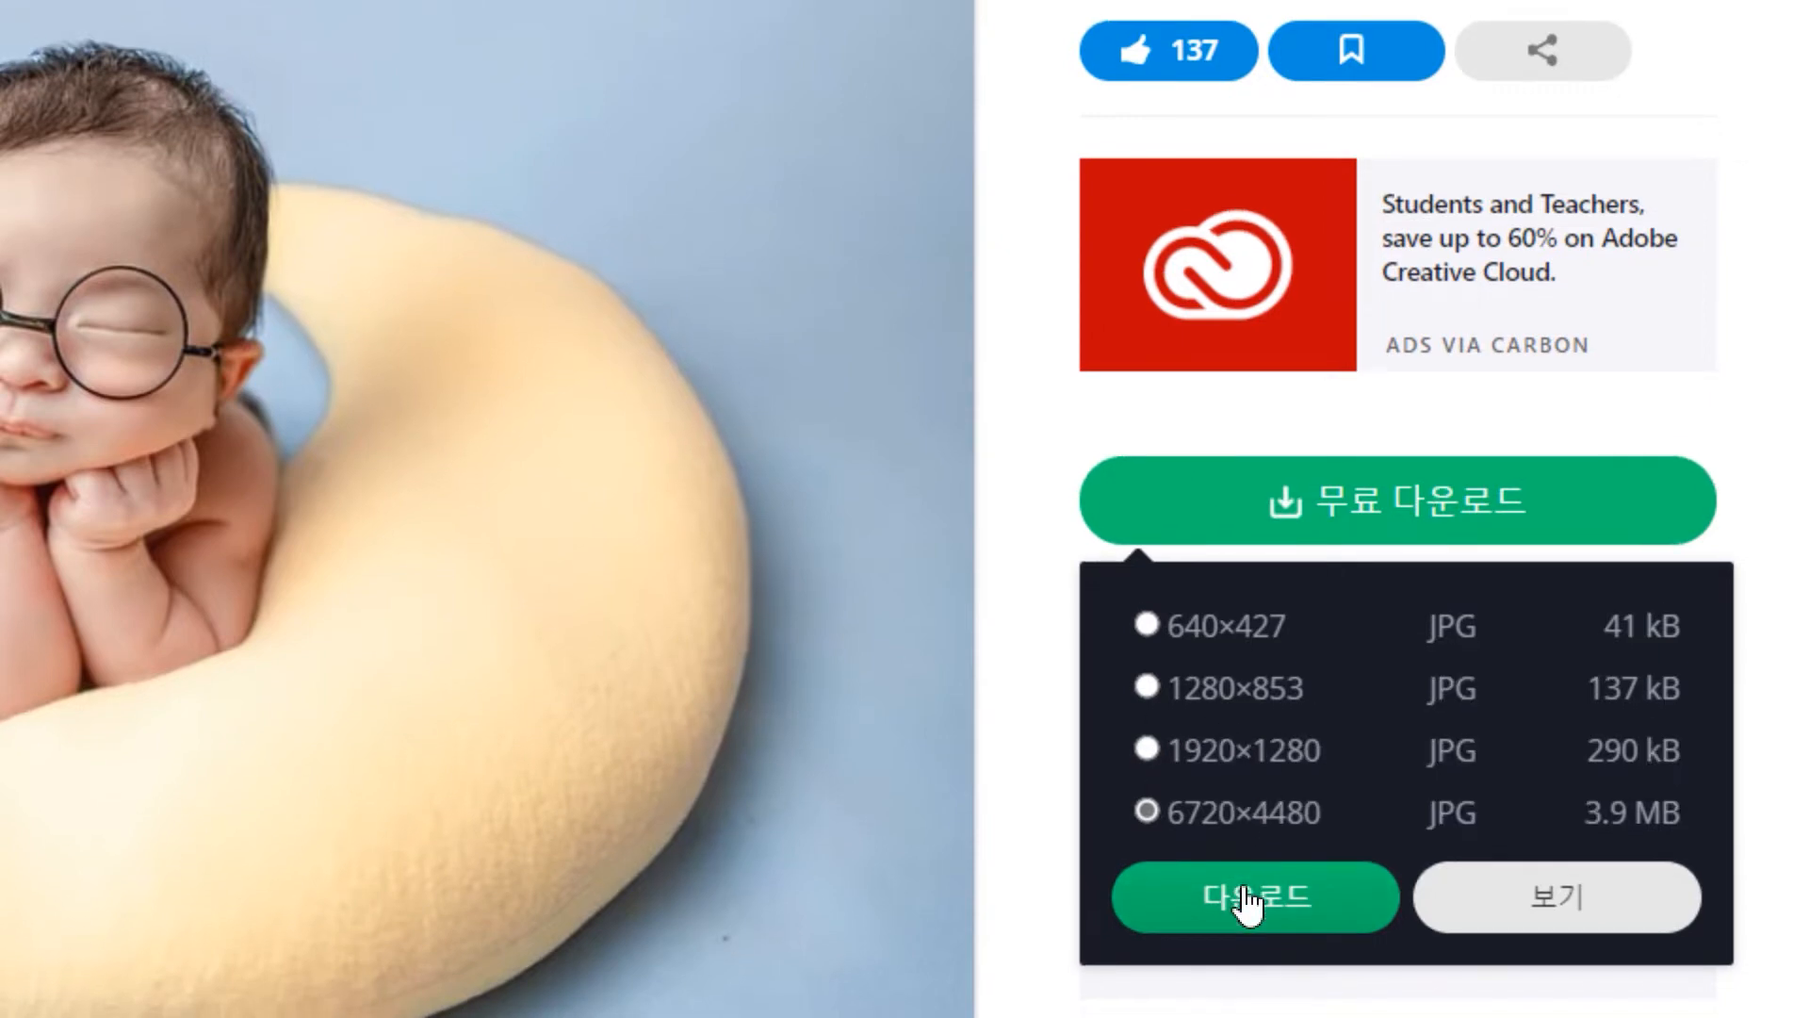
pyautogui.click(1249, 895)
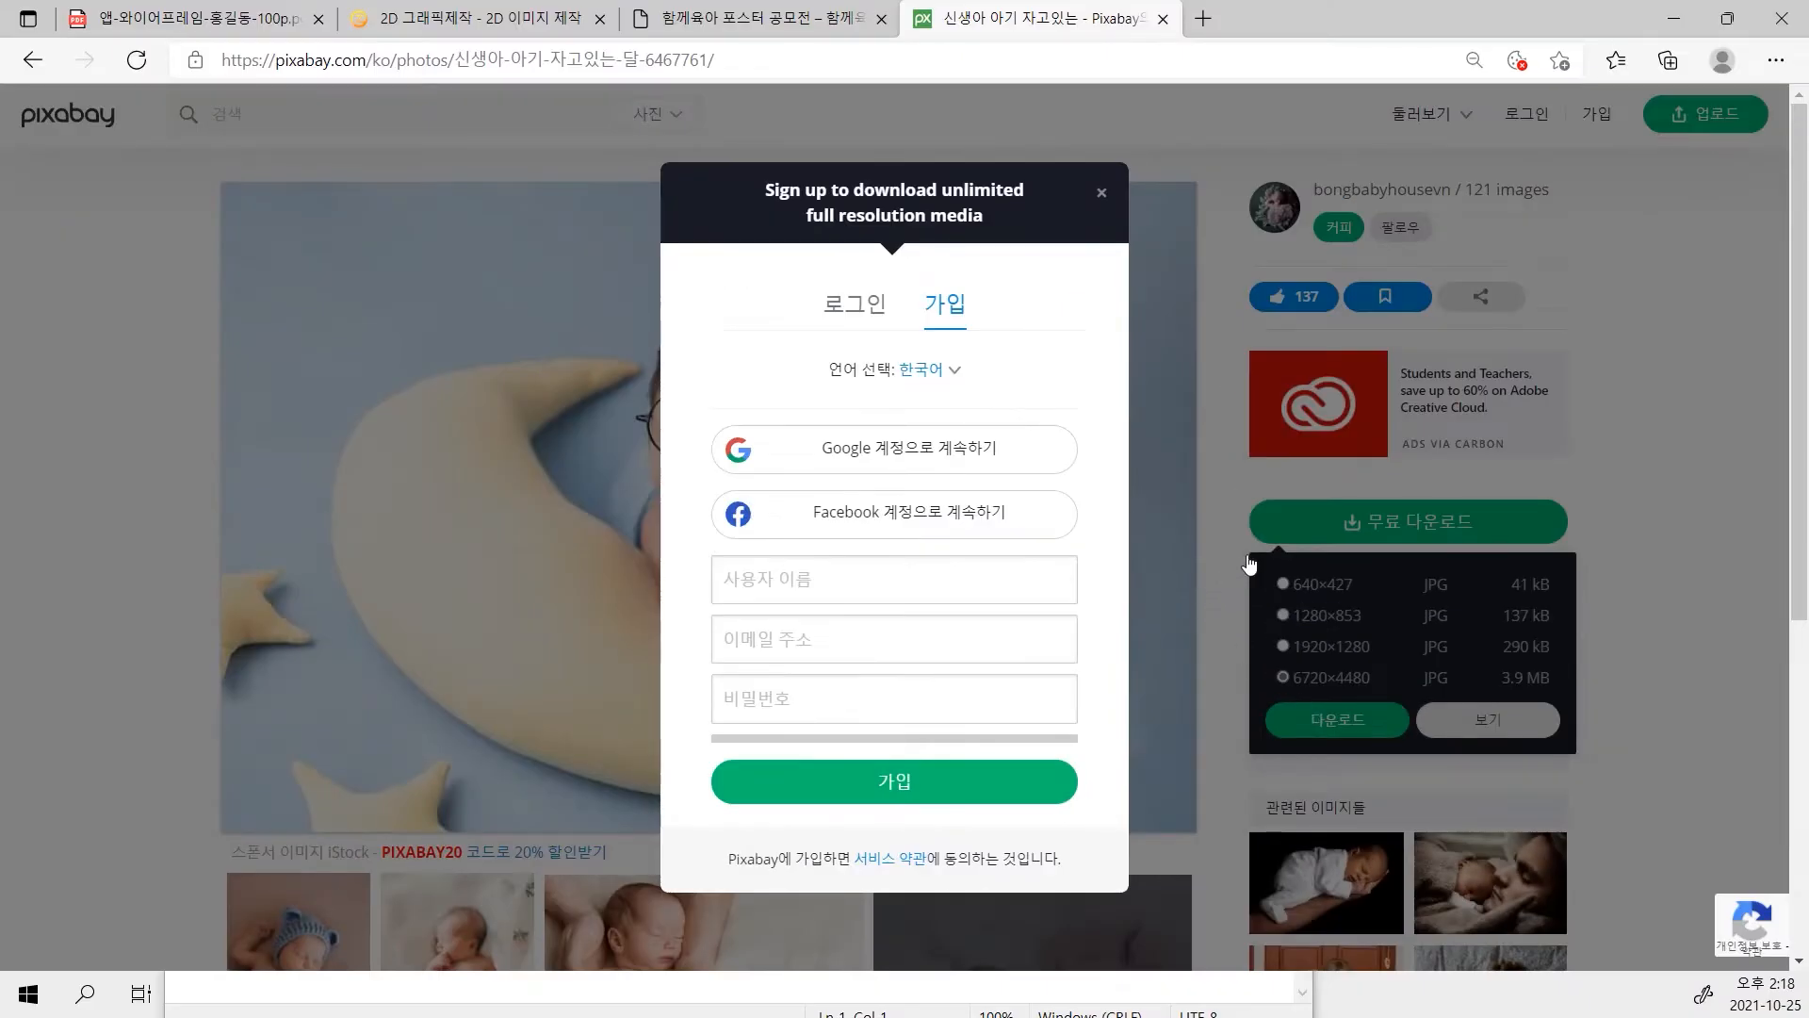
pyautogui.click(889, 465)
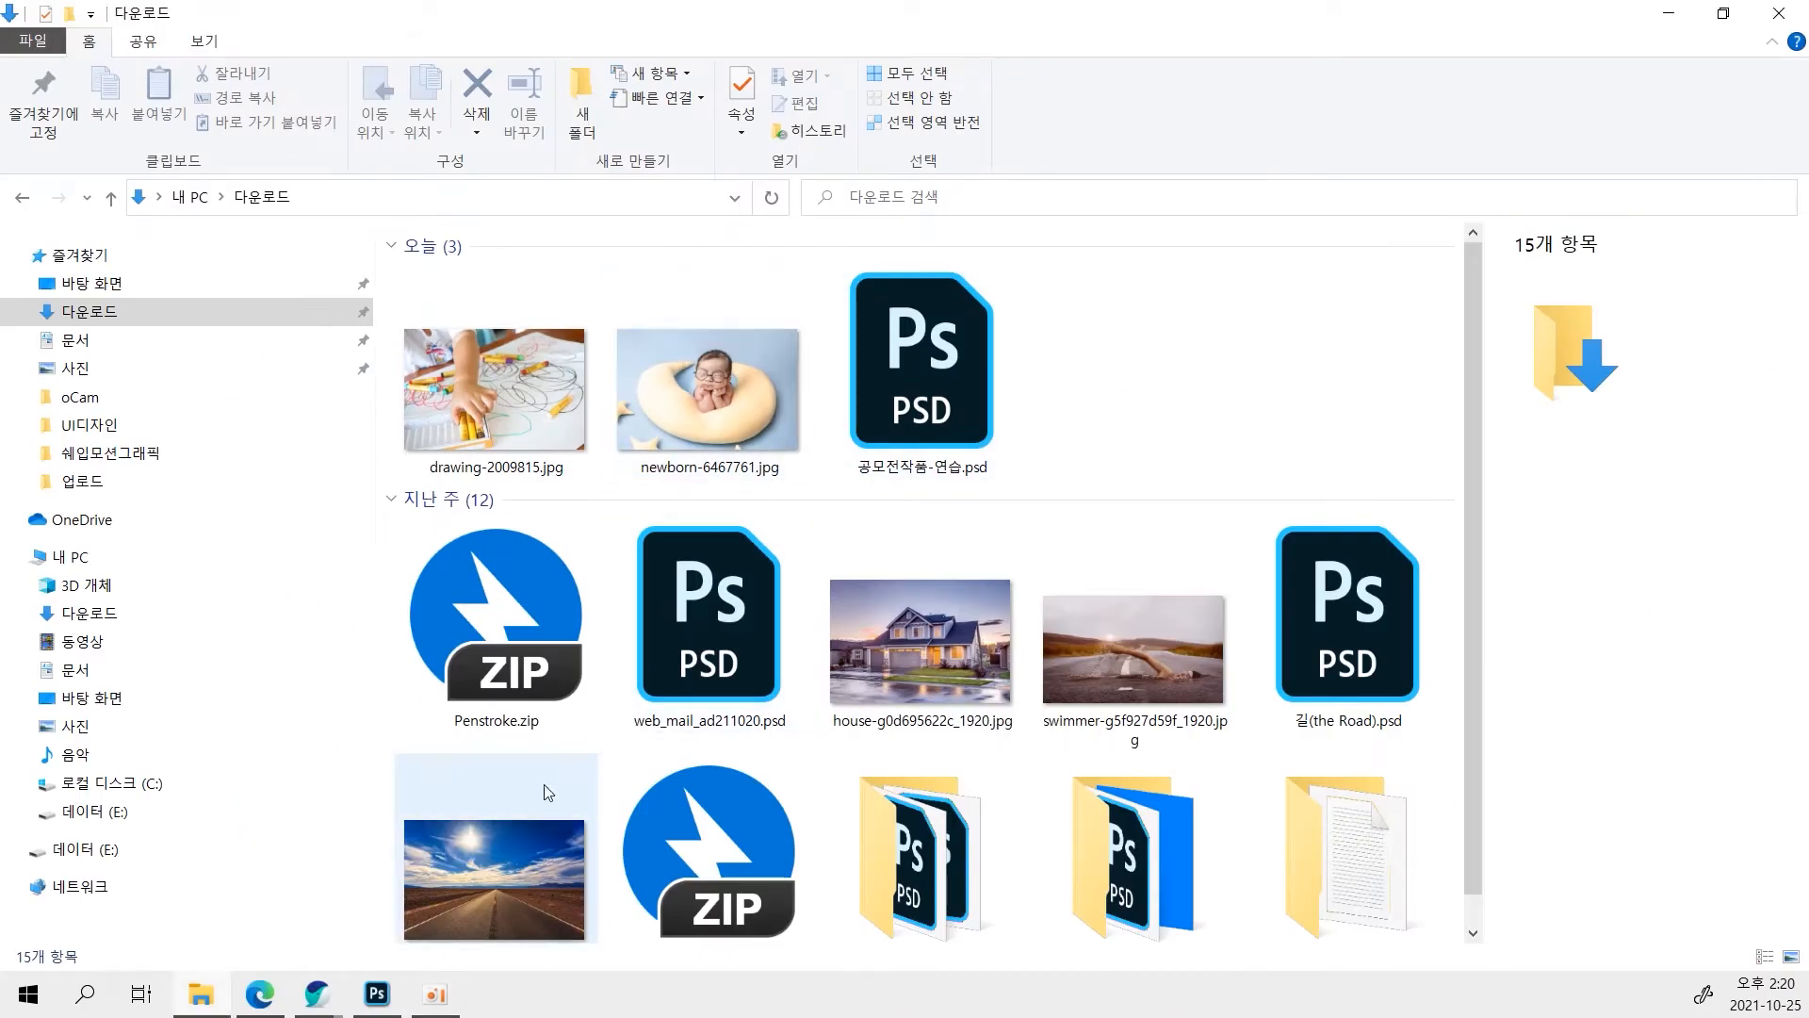
# Switch to Photoshop and return to the blank 공모전작품-연습.psd poster document with nothing selected.
pyautogui.click(379, 994)
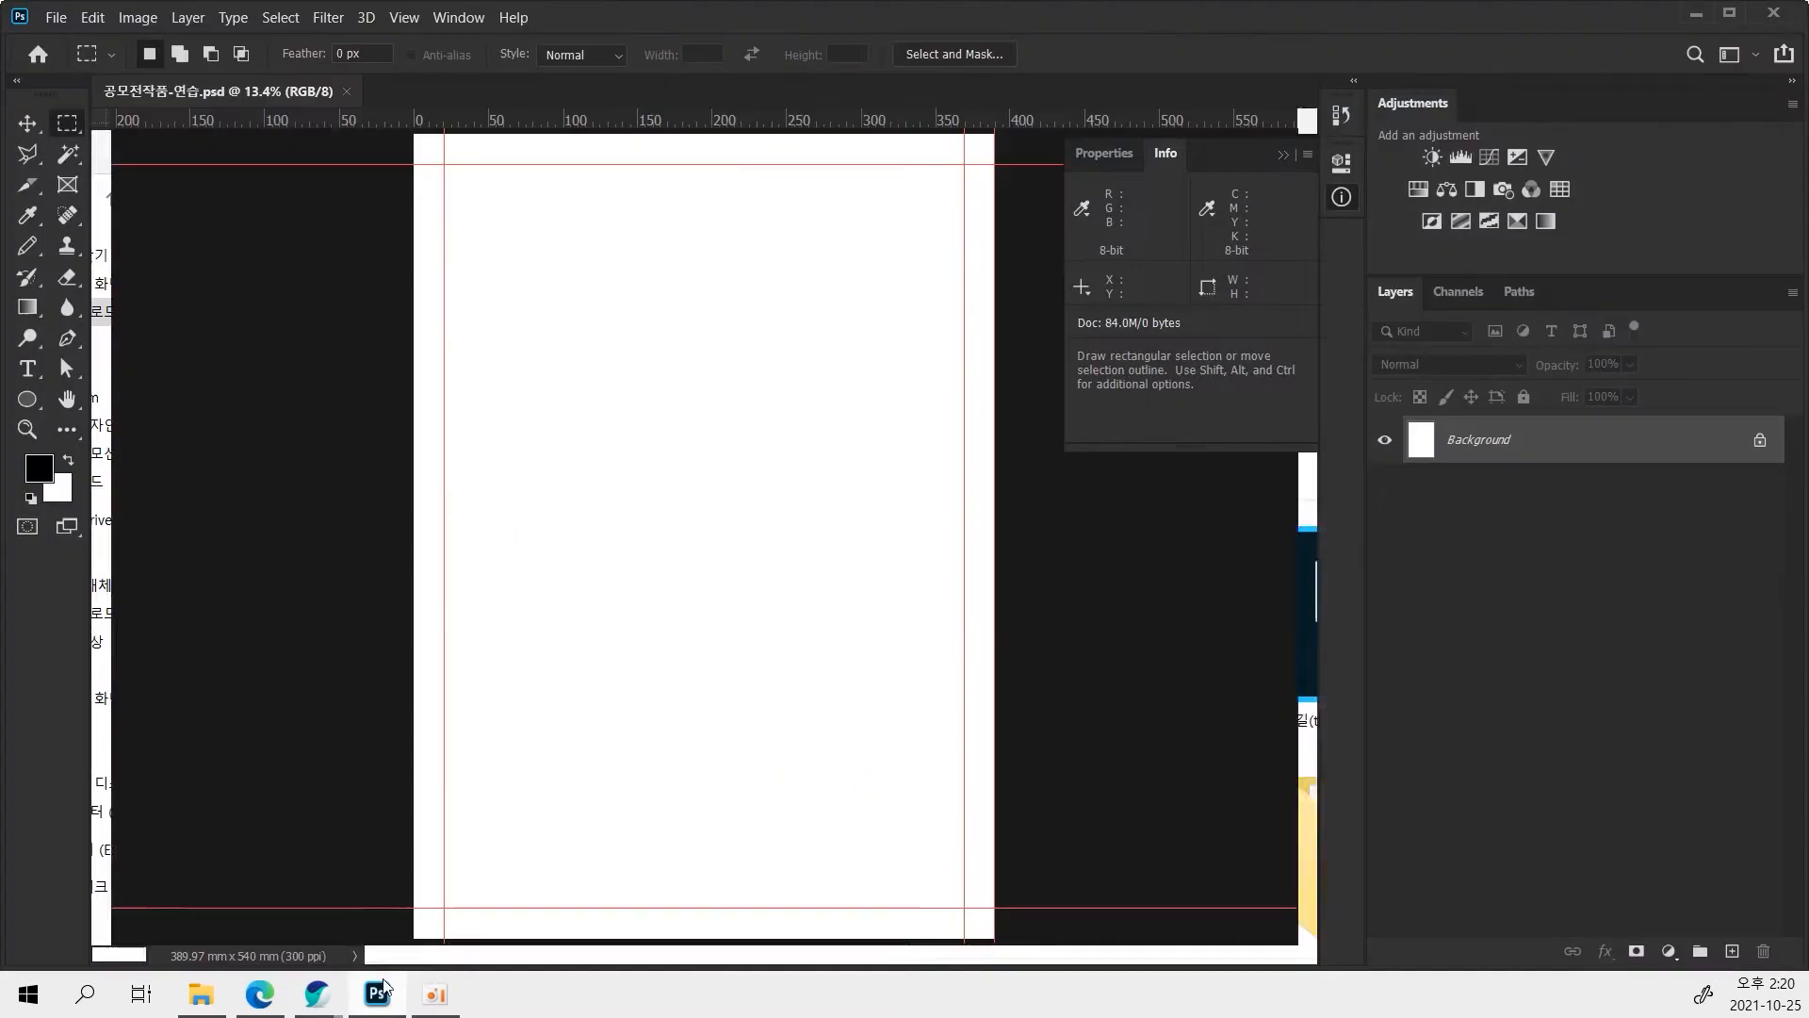
pyautogui.moveTo(1025, 450); pyautogui.dragTo(1026, 454)
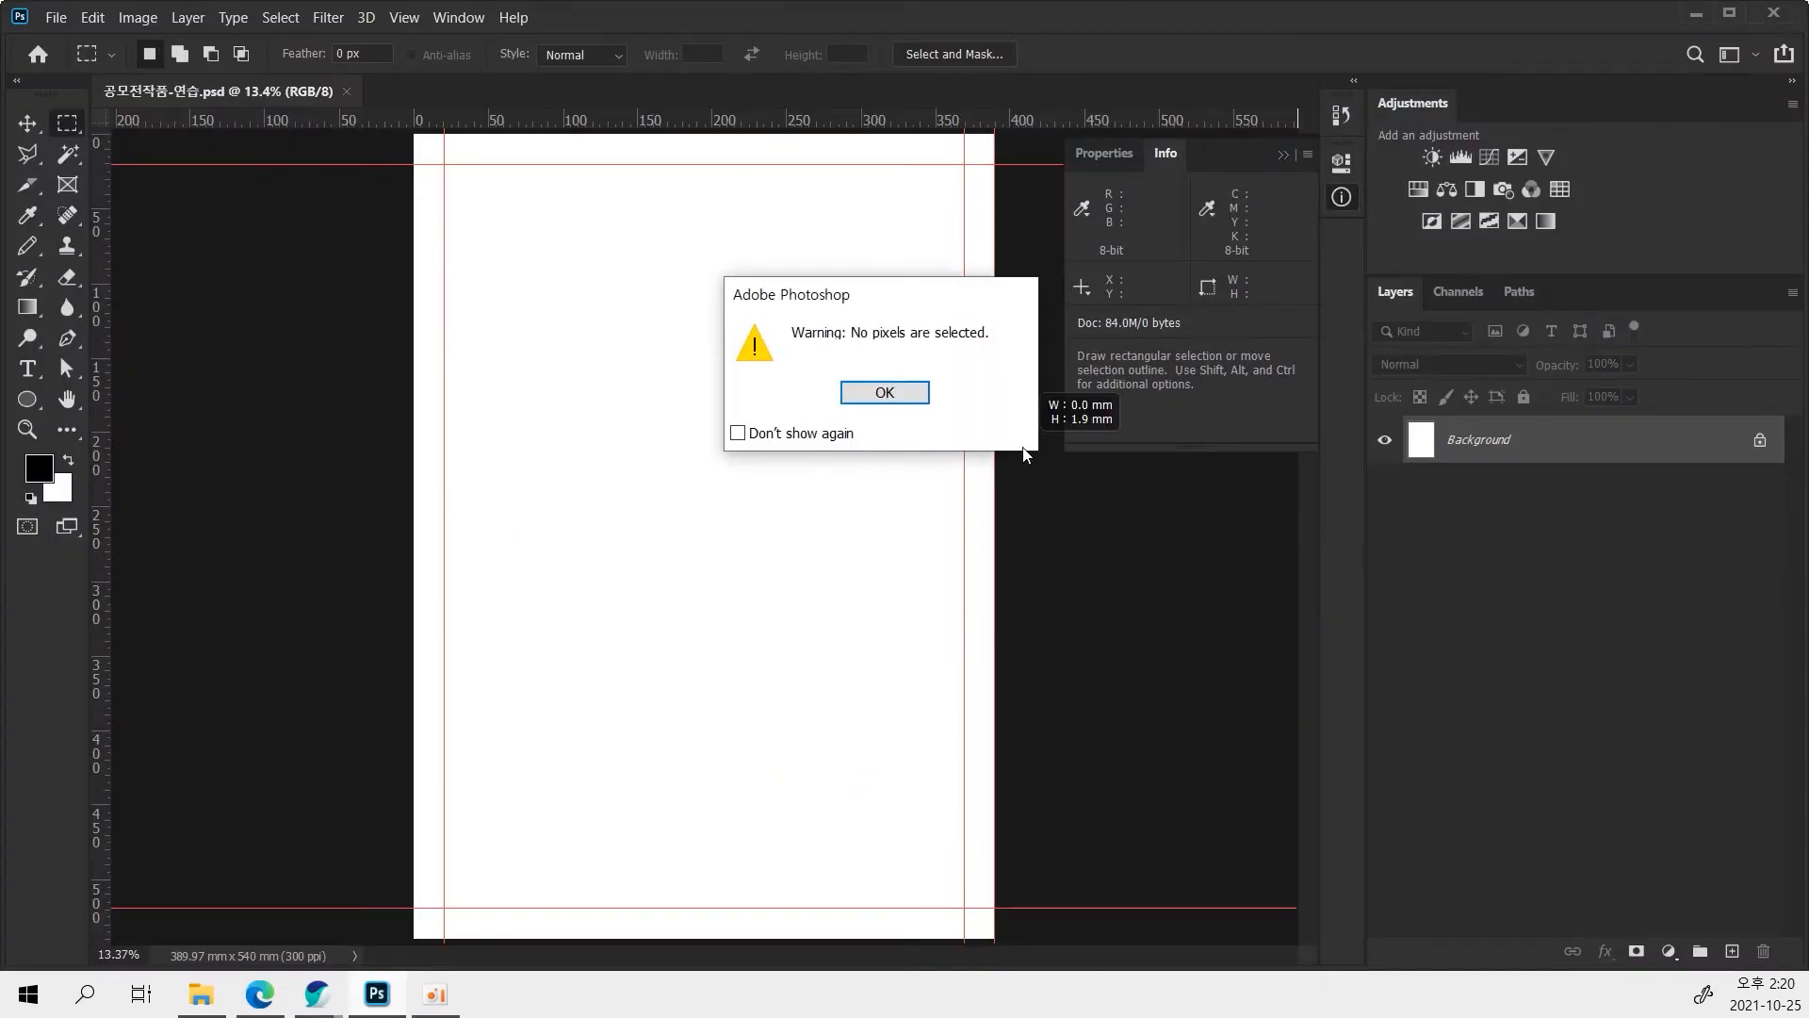
pyautogui.click(916, 400)
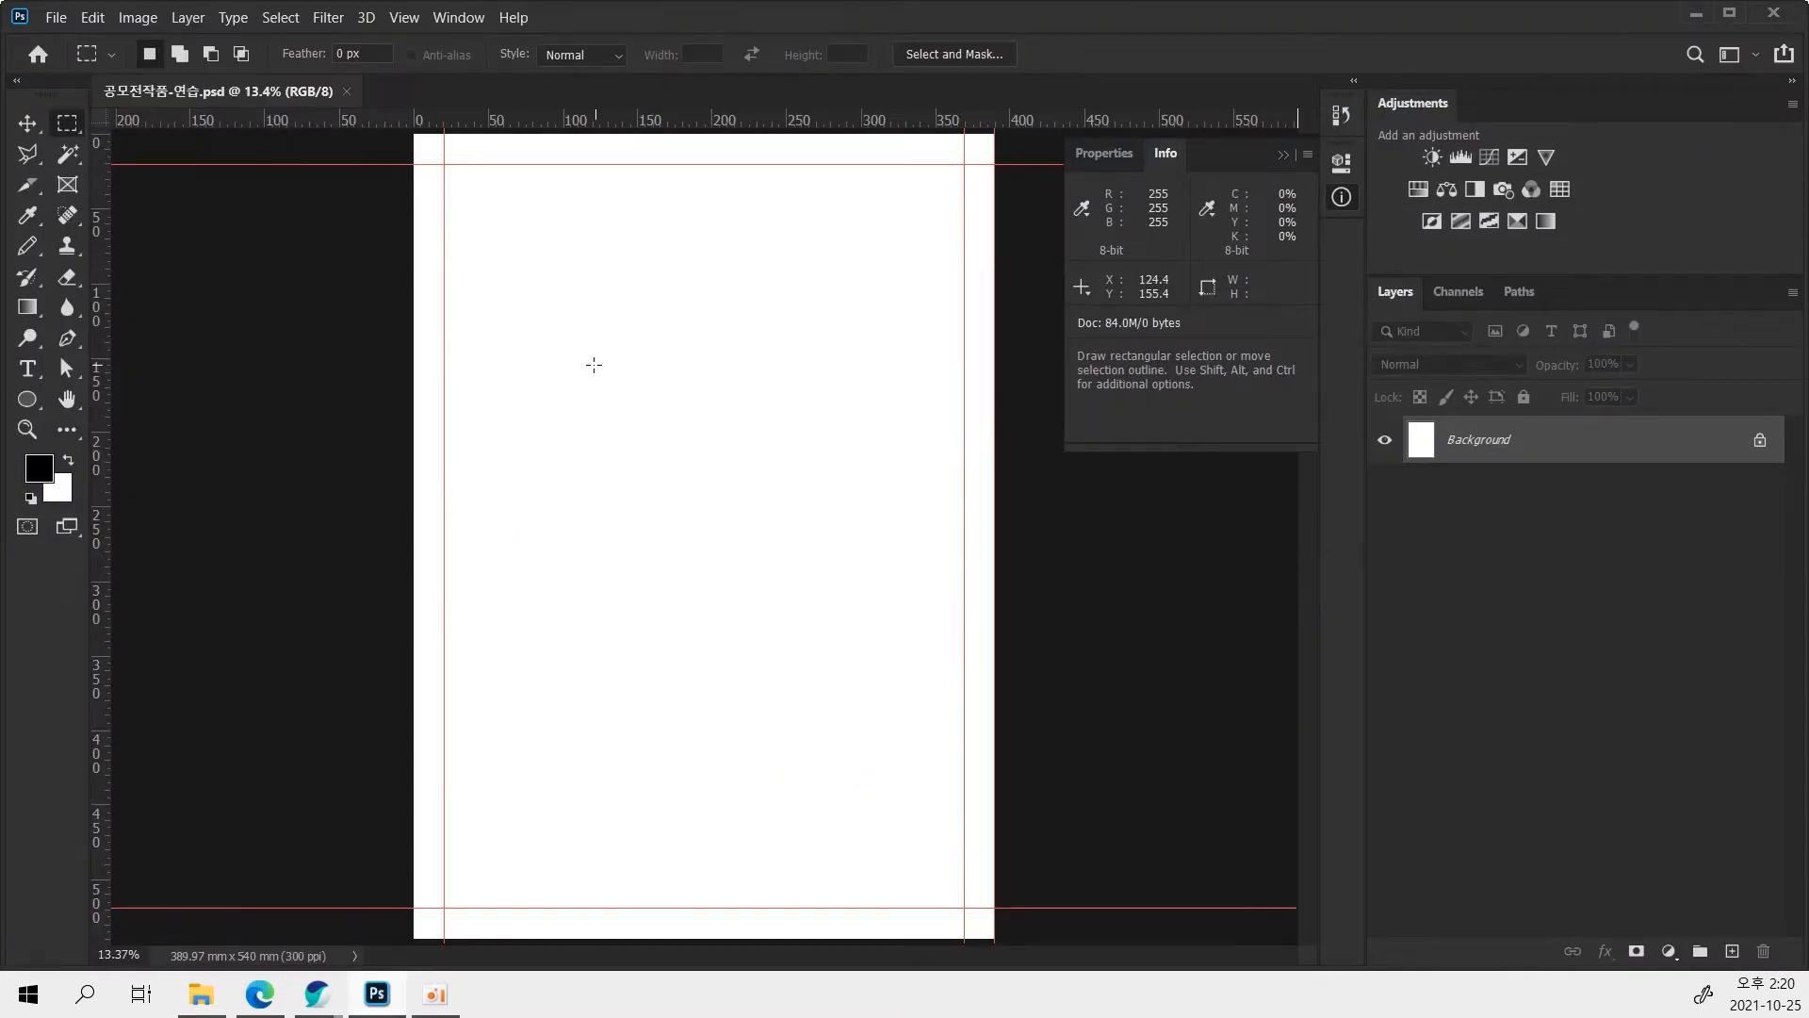
# Open drawing-2009815.jpg and newborn-6467761.jpg together from the 다운로드 folder.
pyautogui.hotkey('ctrl', 'o')
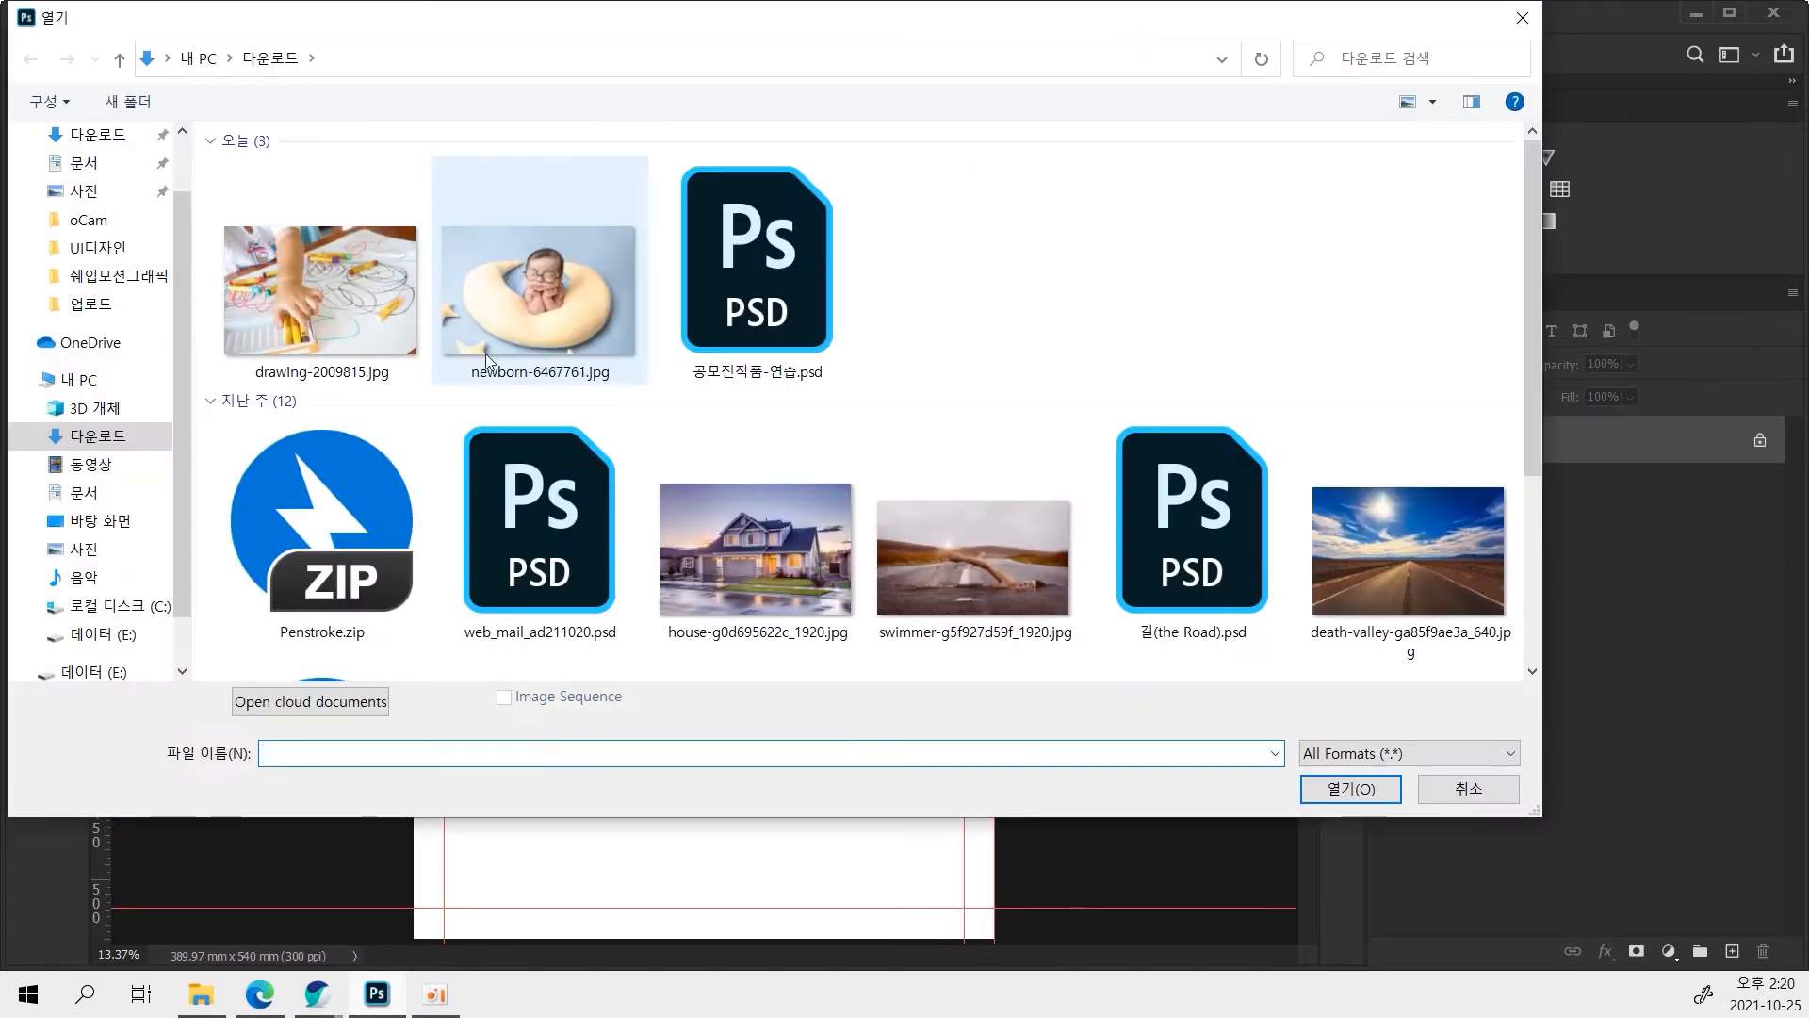
pyautogui.click(392, 295)
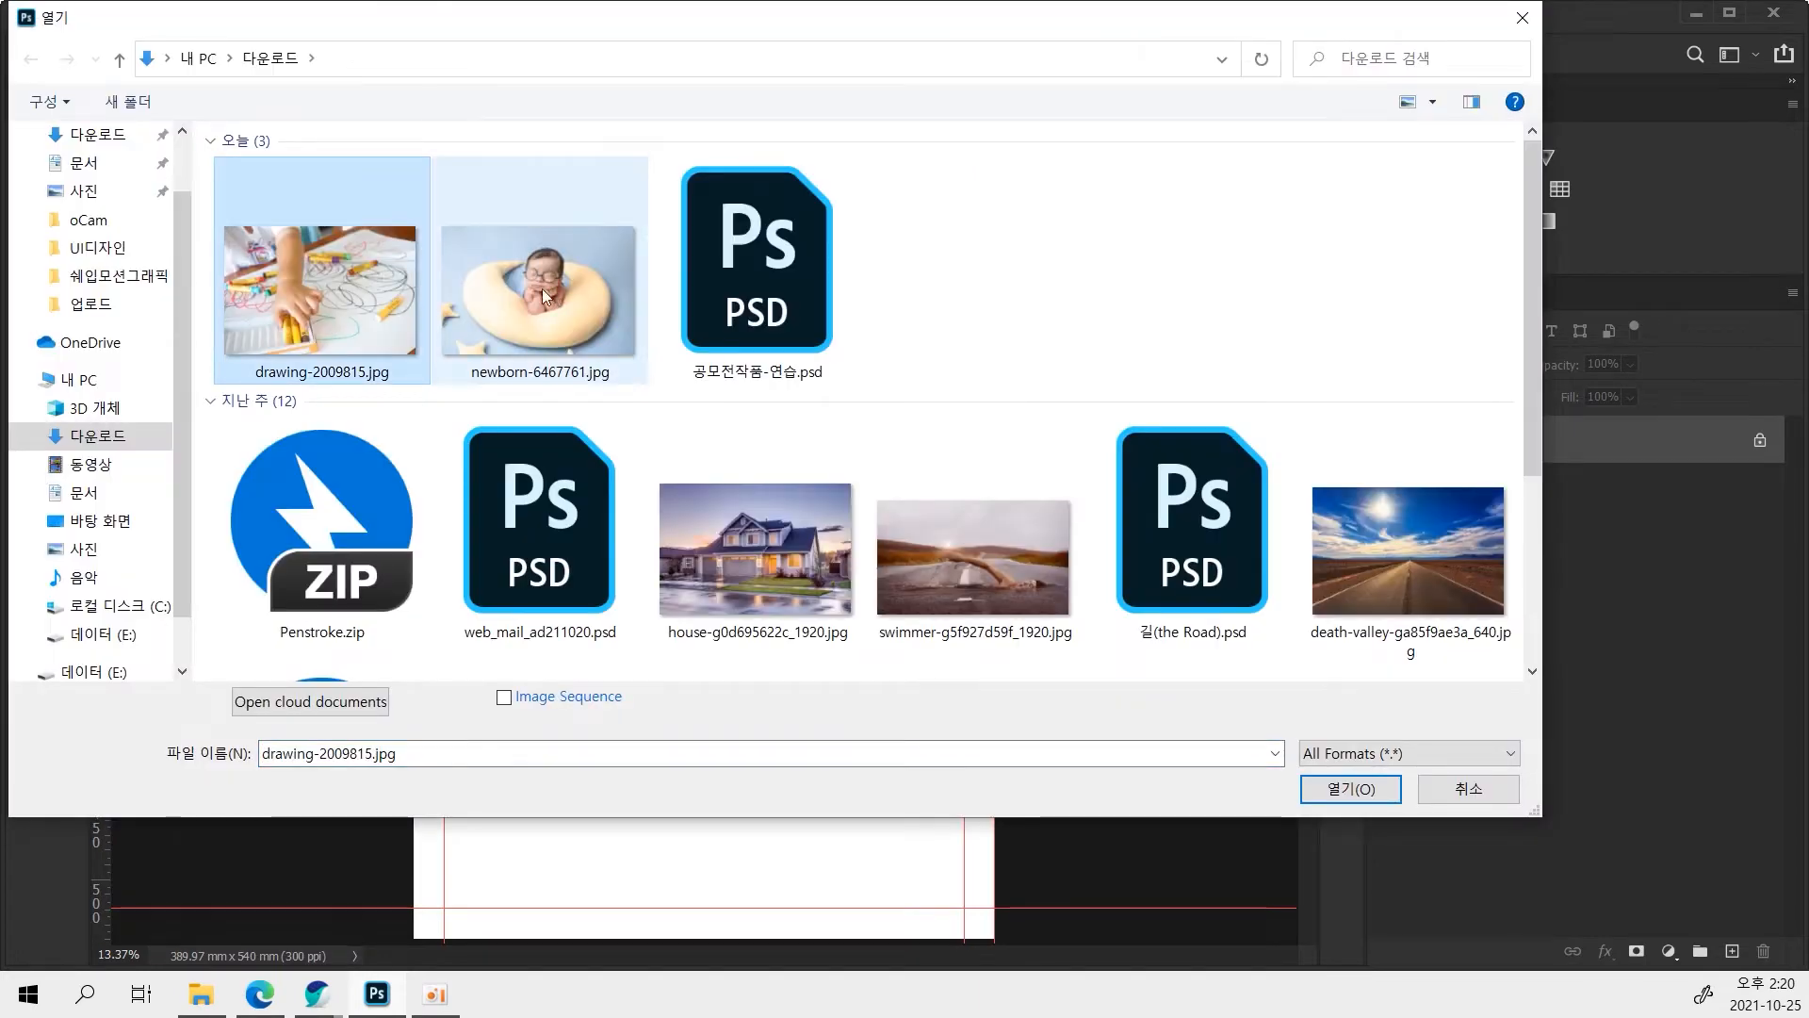
pyautogui.click(512, 288)
pyautogui.keyDown('ctrl'); pyautogui.click(347, 280); pyautogui.keyUp('ctrl')
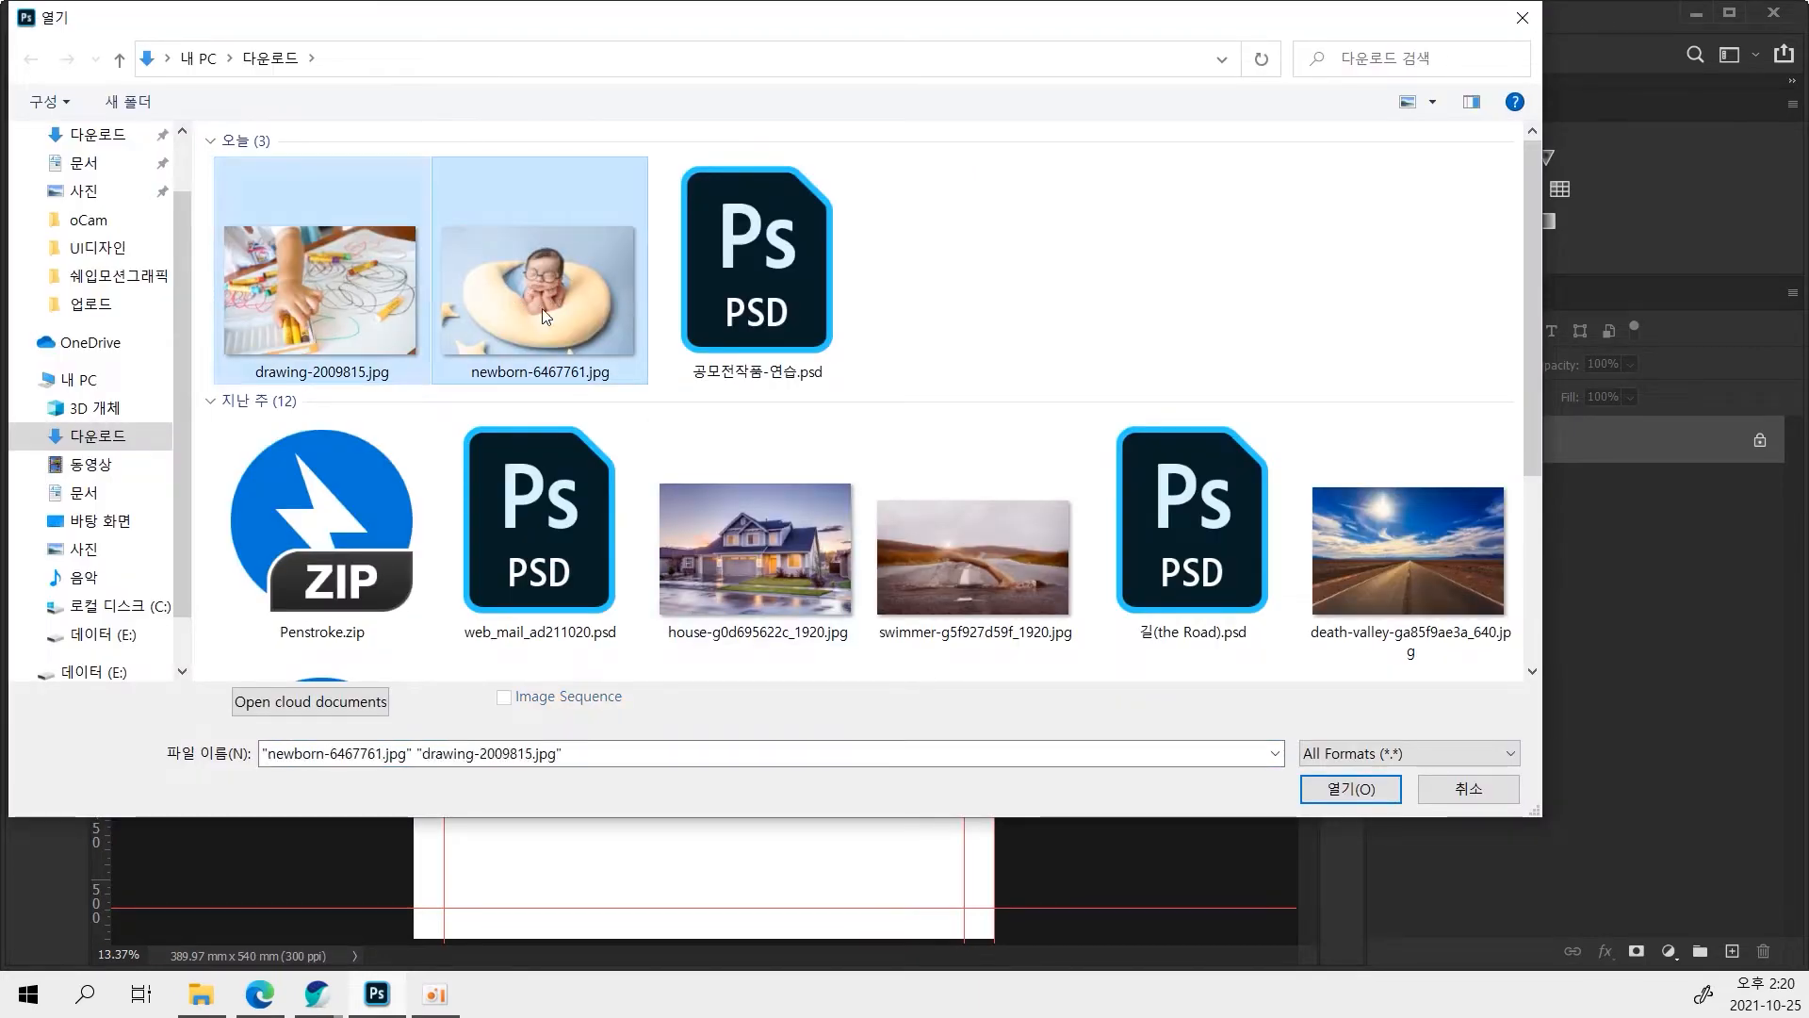
pyautogui.keyDown('ctrl'); pyautogui.click(411, 320); pyautogui.keyUp('ctrl')
pyautogui.keyDown('ctrl'); pyautogui.click(387, 286); pyautogui.keyUp('ctrl')
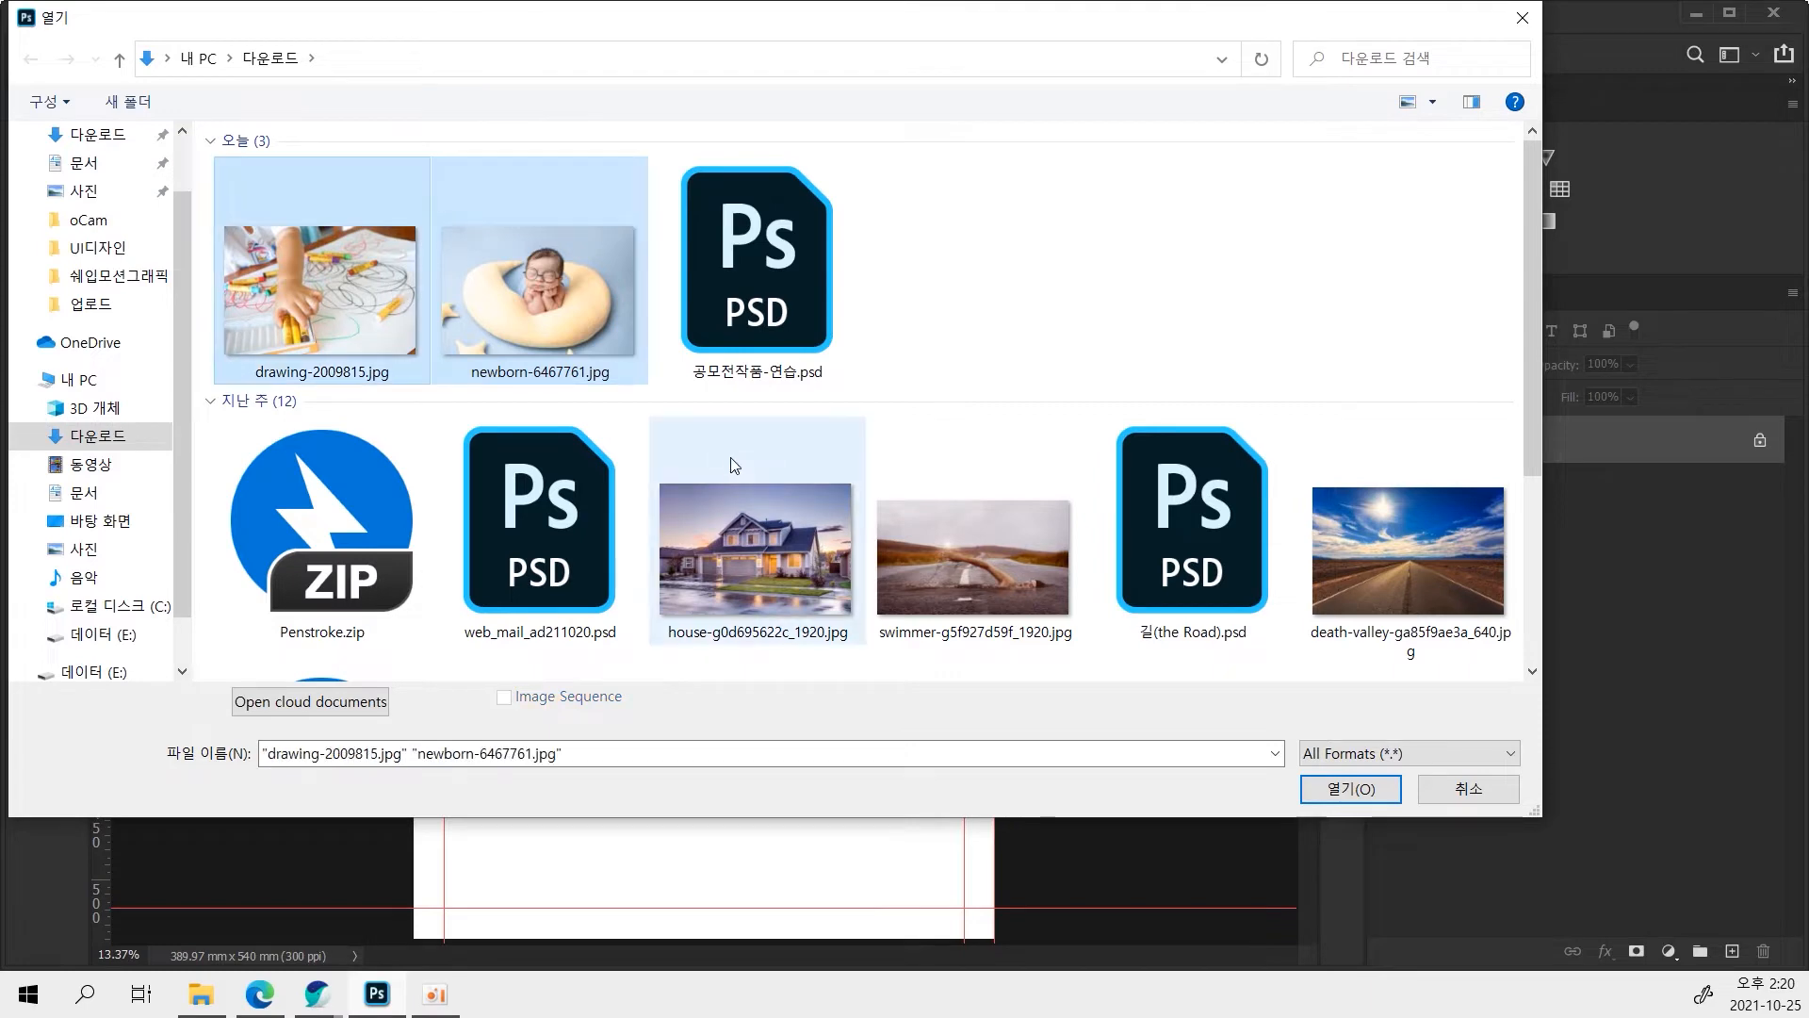
pyautogui.keyDown('ctrl'); pyautogui.click(607, 341); pyautogui.keyUp('ctrl')
pyautogui.keyDown('ctrl'); pyautogui.click(547, 302); pyautogui.keyUp('ctrl')
pyautogui.keyDown('ctrl'); pyautogui.click(754, 556); pyautogui.keyUp('ctrl')
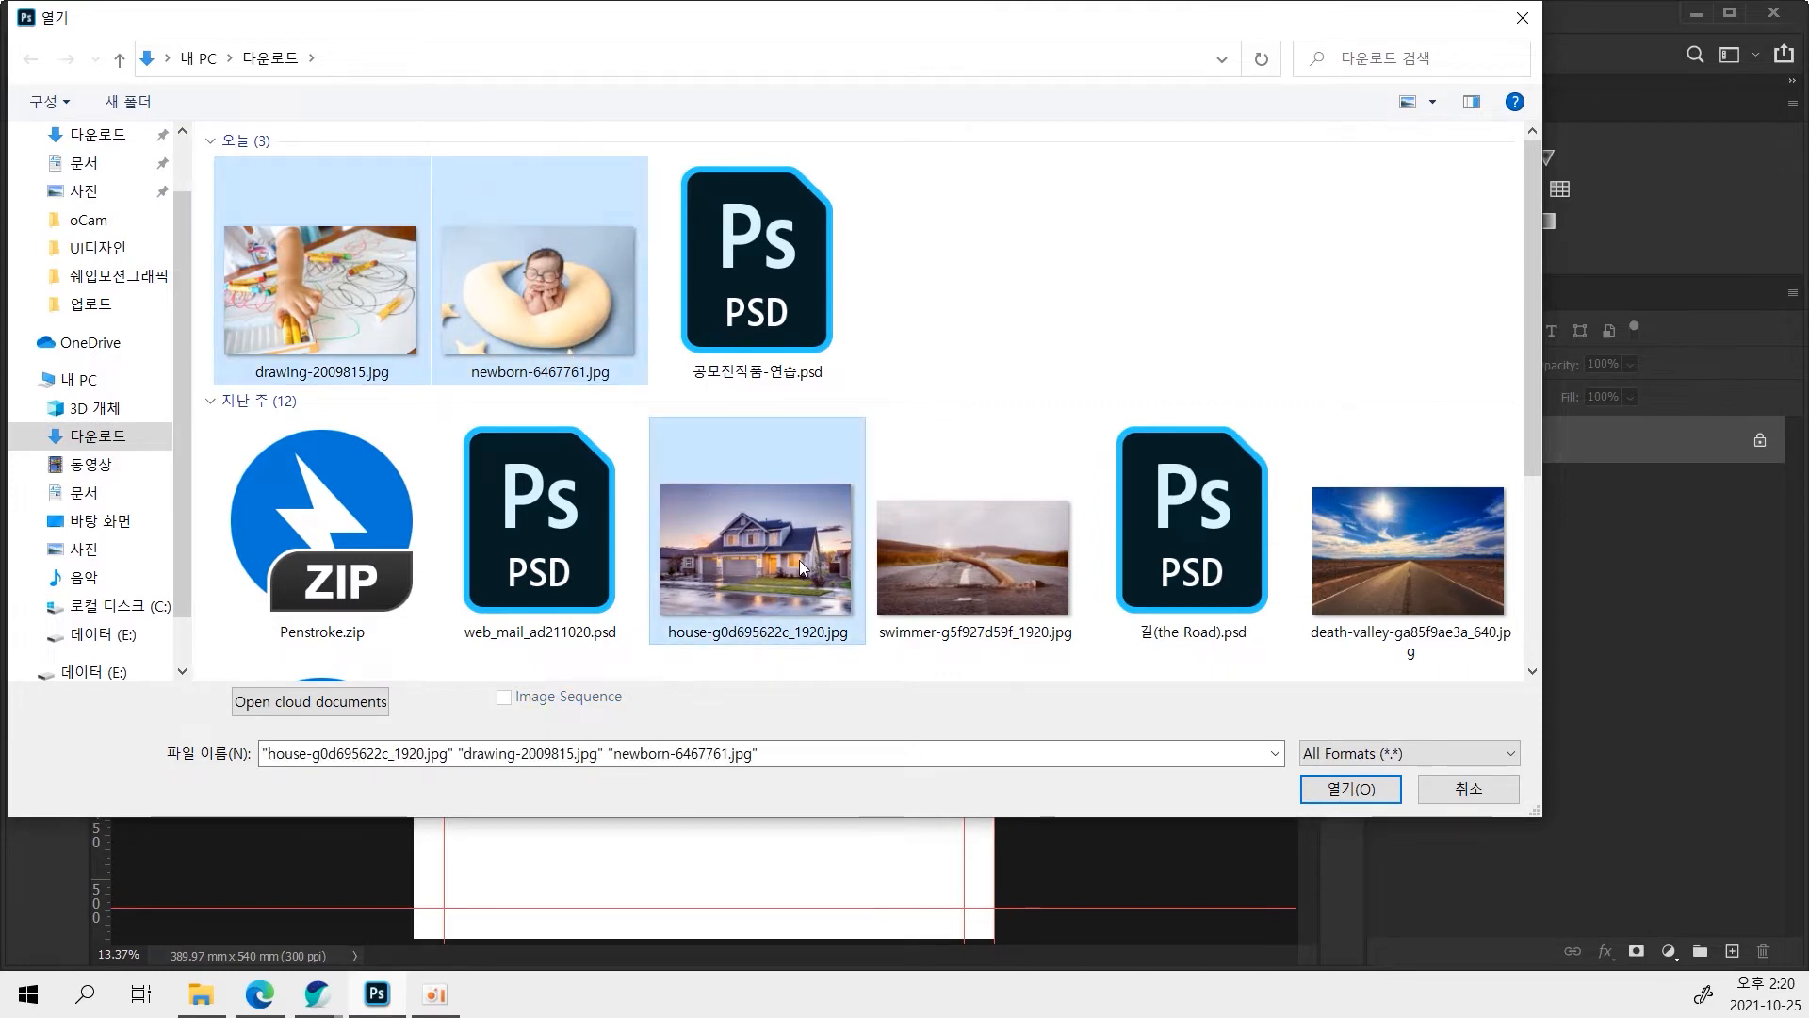
pyautogui.keyDown('ctrl'); pyautogui.click(565, 311); pyautogui.keyUp('ctrl')
pyautogui.keyDown('ctrl'); pyautogui.click(697, 528); pyautogui.keyUp('ctrl')
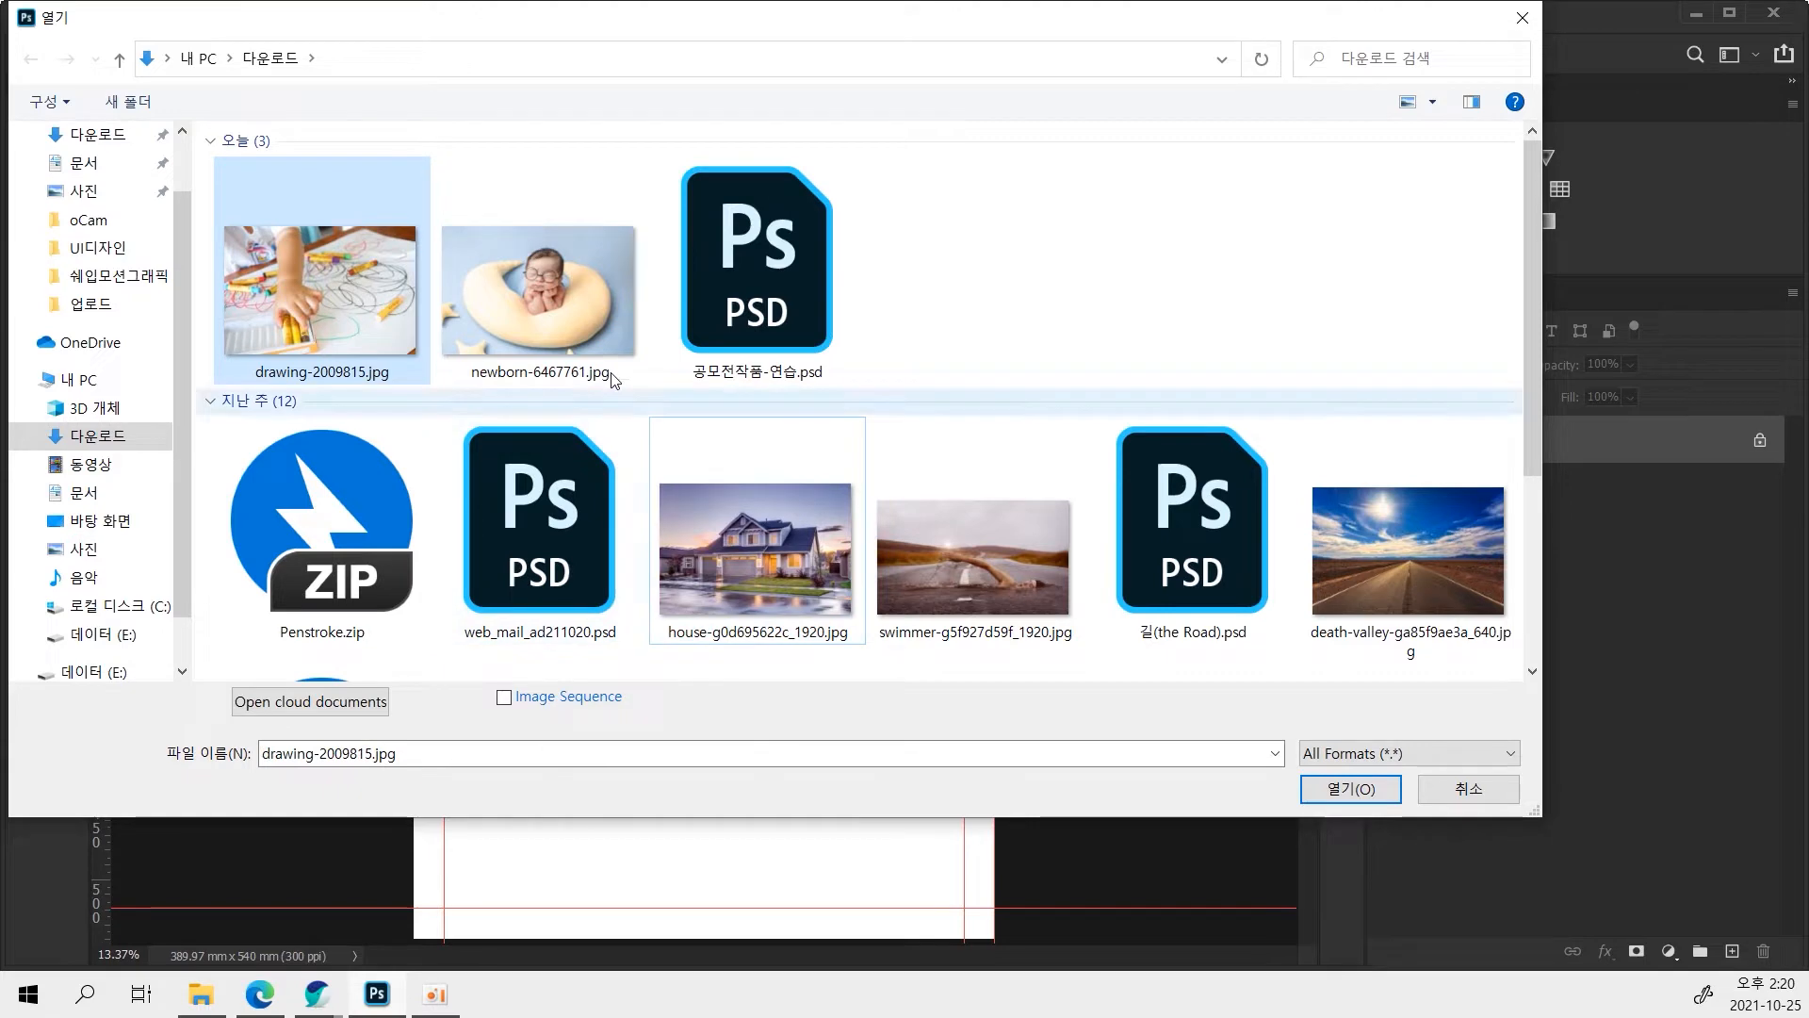
pyautogui.keyDown('ctrl'); pyautogui.click(574, 348); pyautogui.keyUp('ctrl')
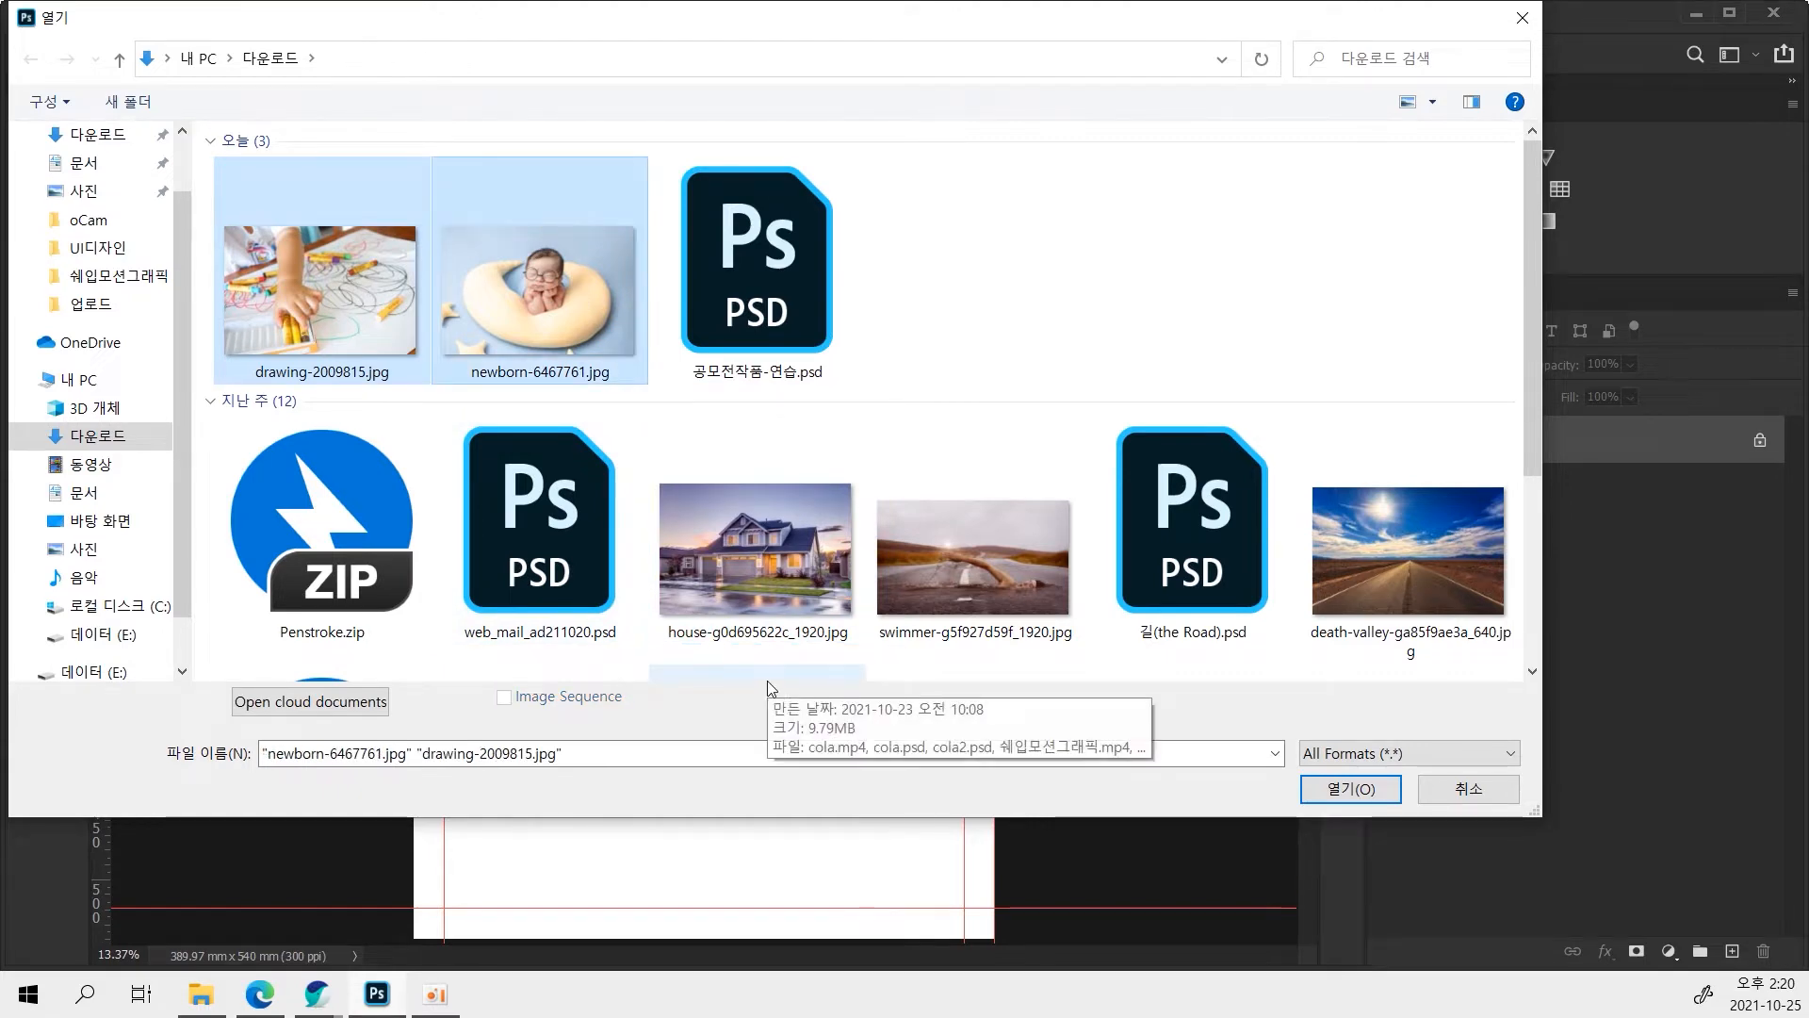
pyautogui.click(1315, 784)
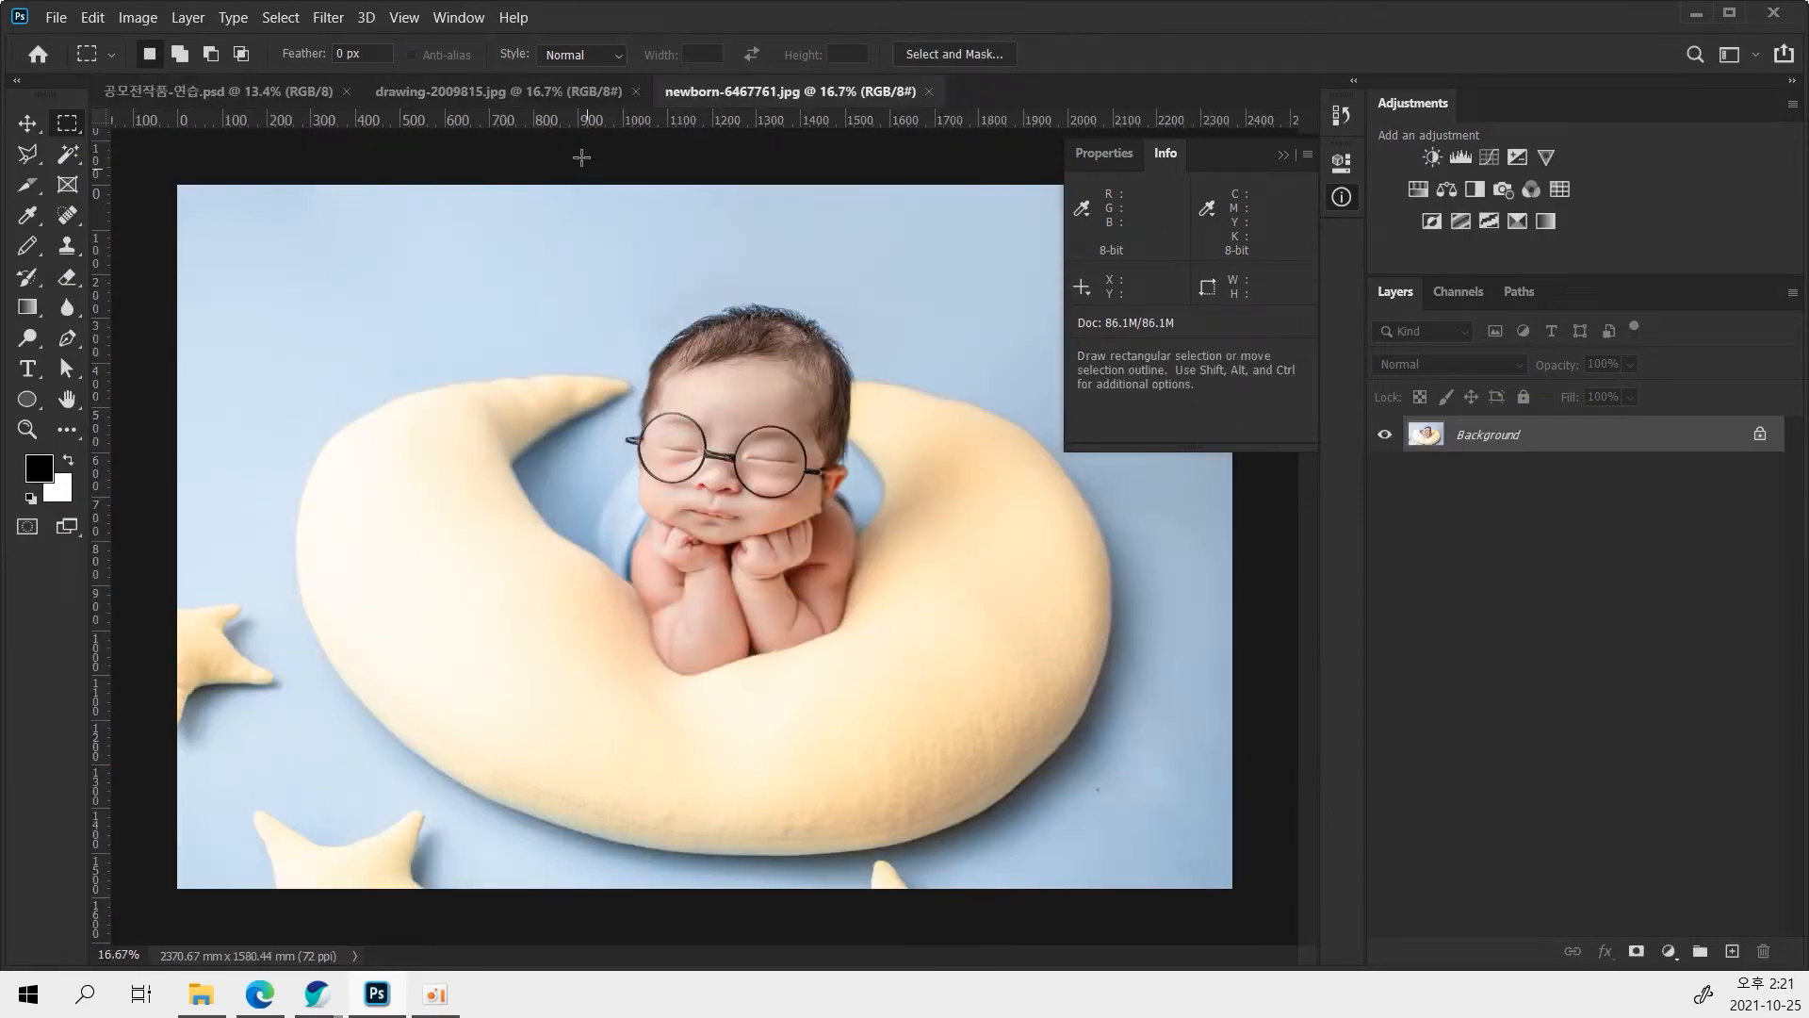
# Check the image size of drawing-2009815.jpg with its dimensions shown in millimeters.
pyautogui.click(485, 89)
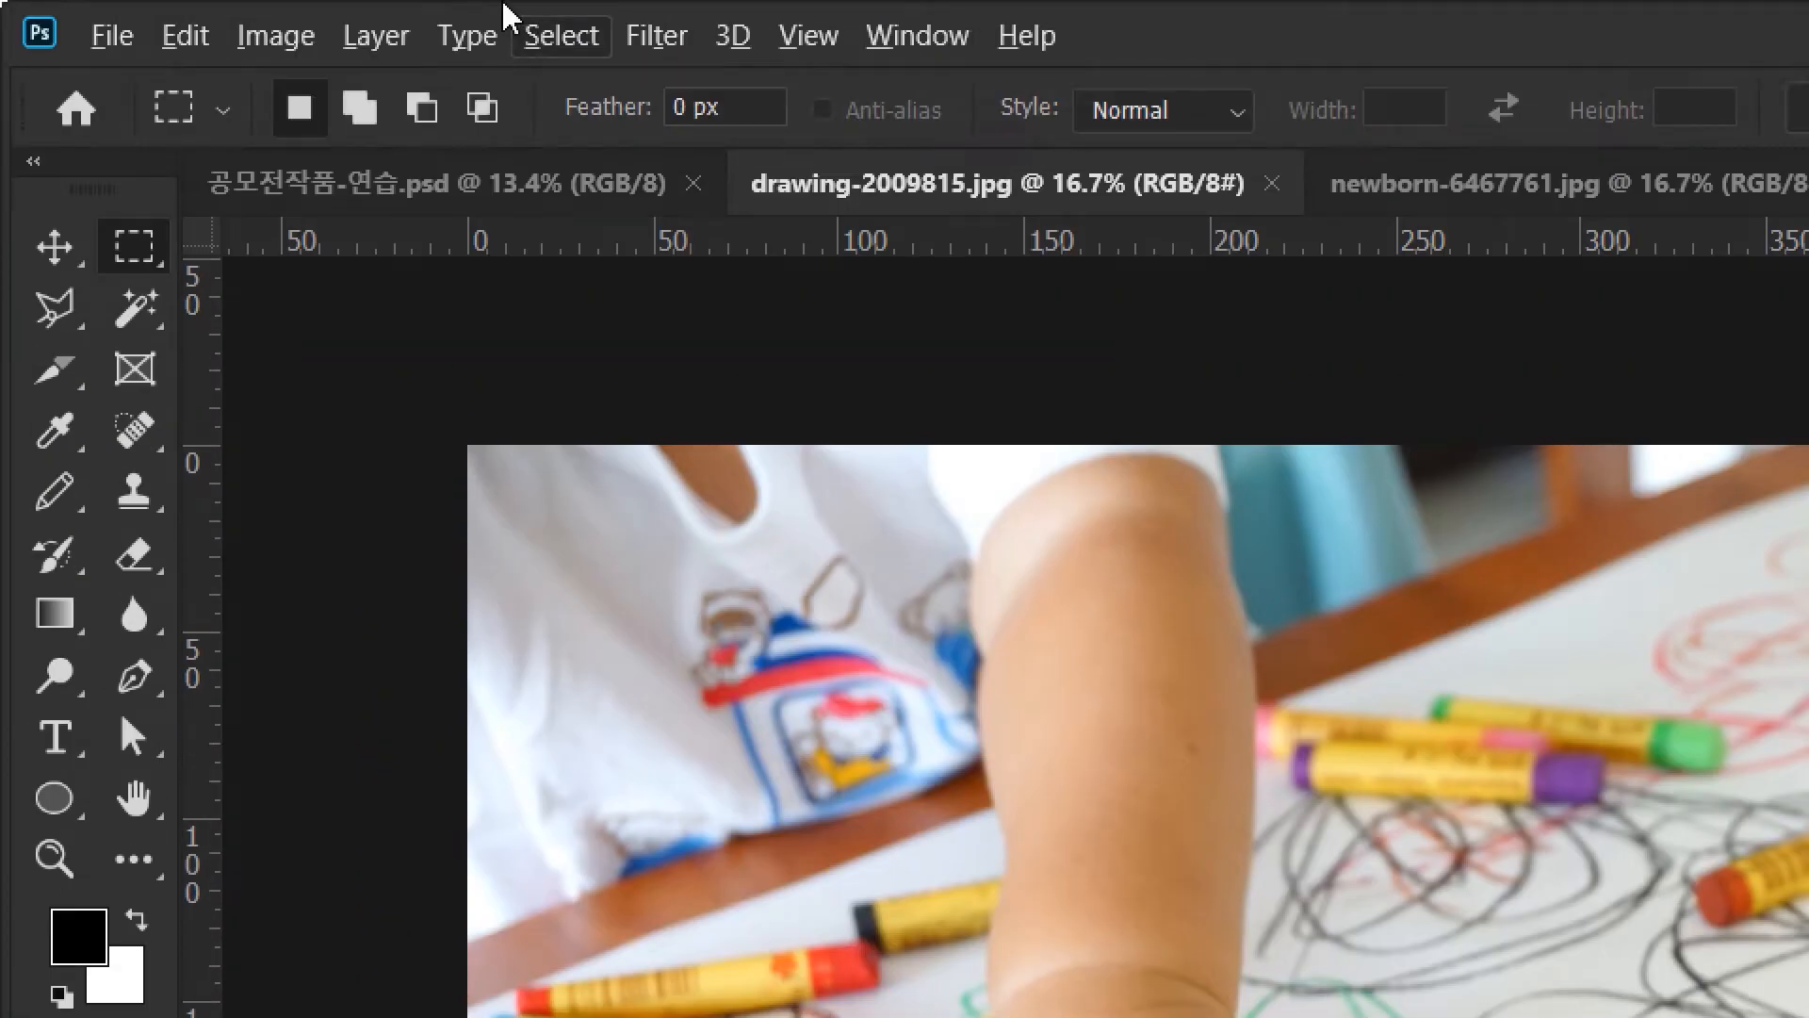
pyautogui.click(291, 34)
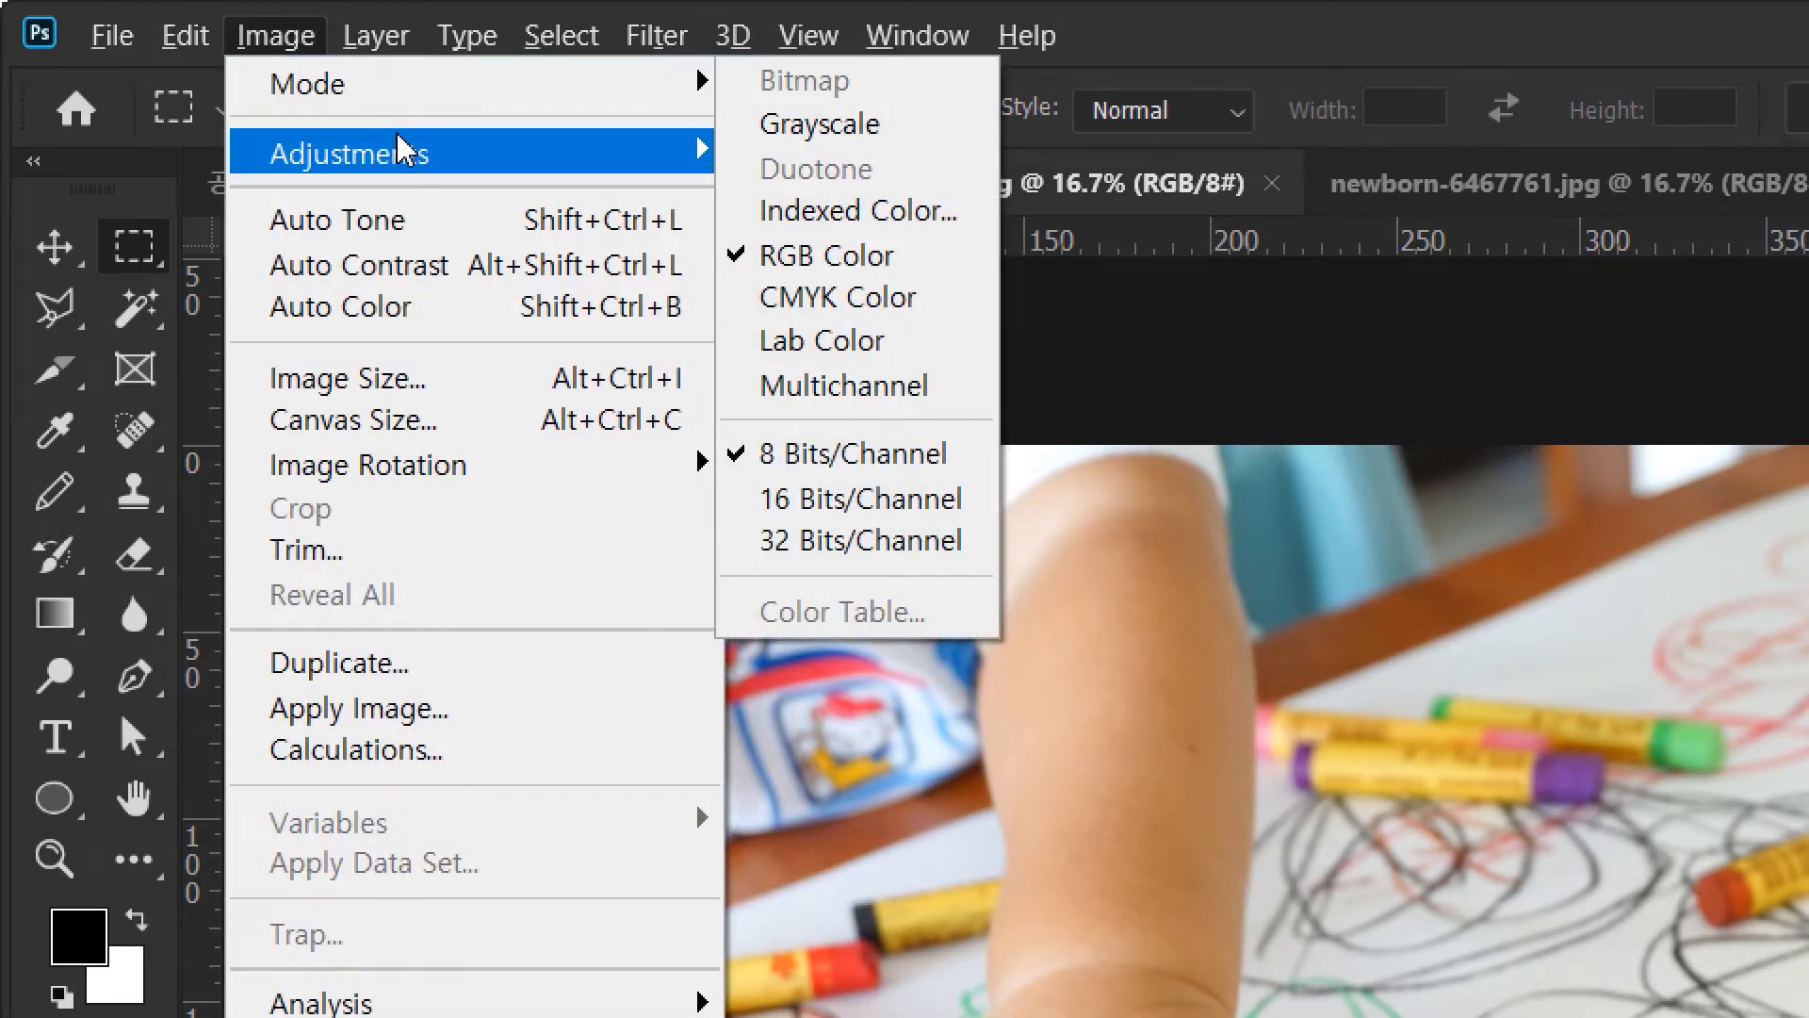
pyautogui.click(353, 379)
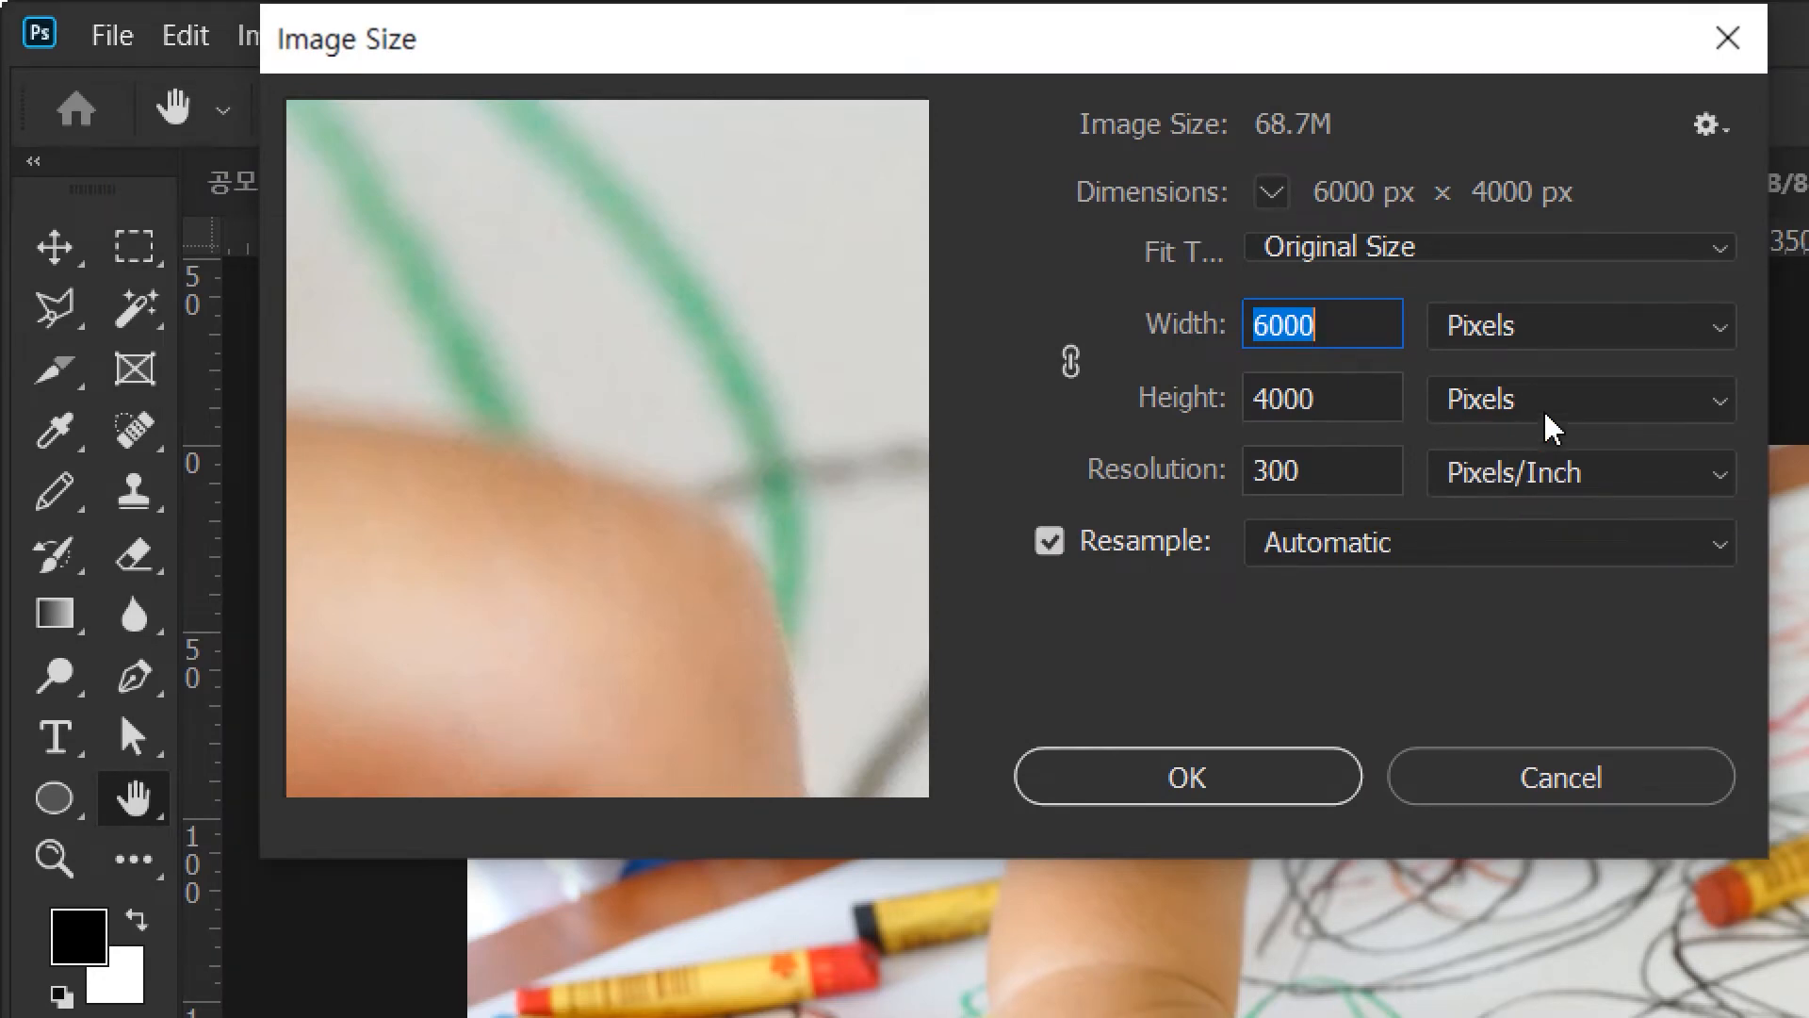
pyautogui.click(1545, 339)
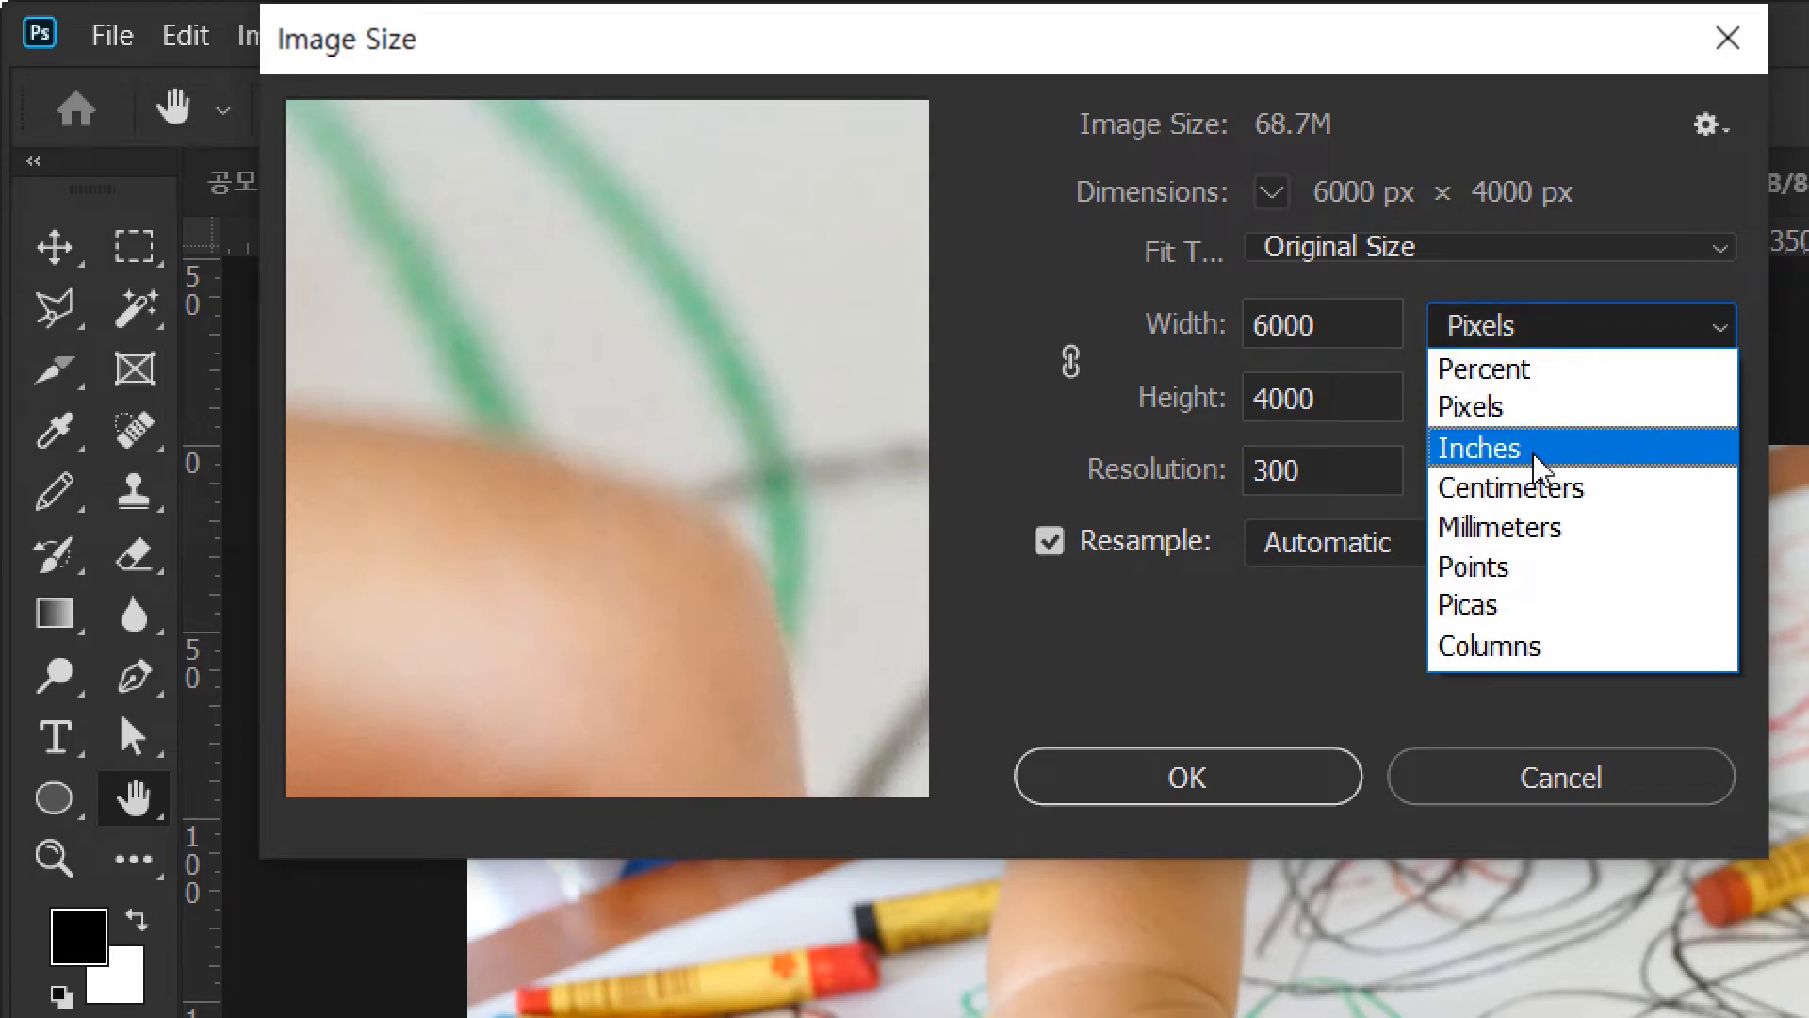
pyautogui.click(1525, 526)
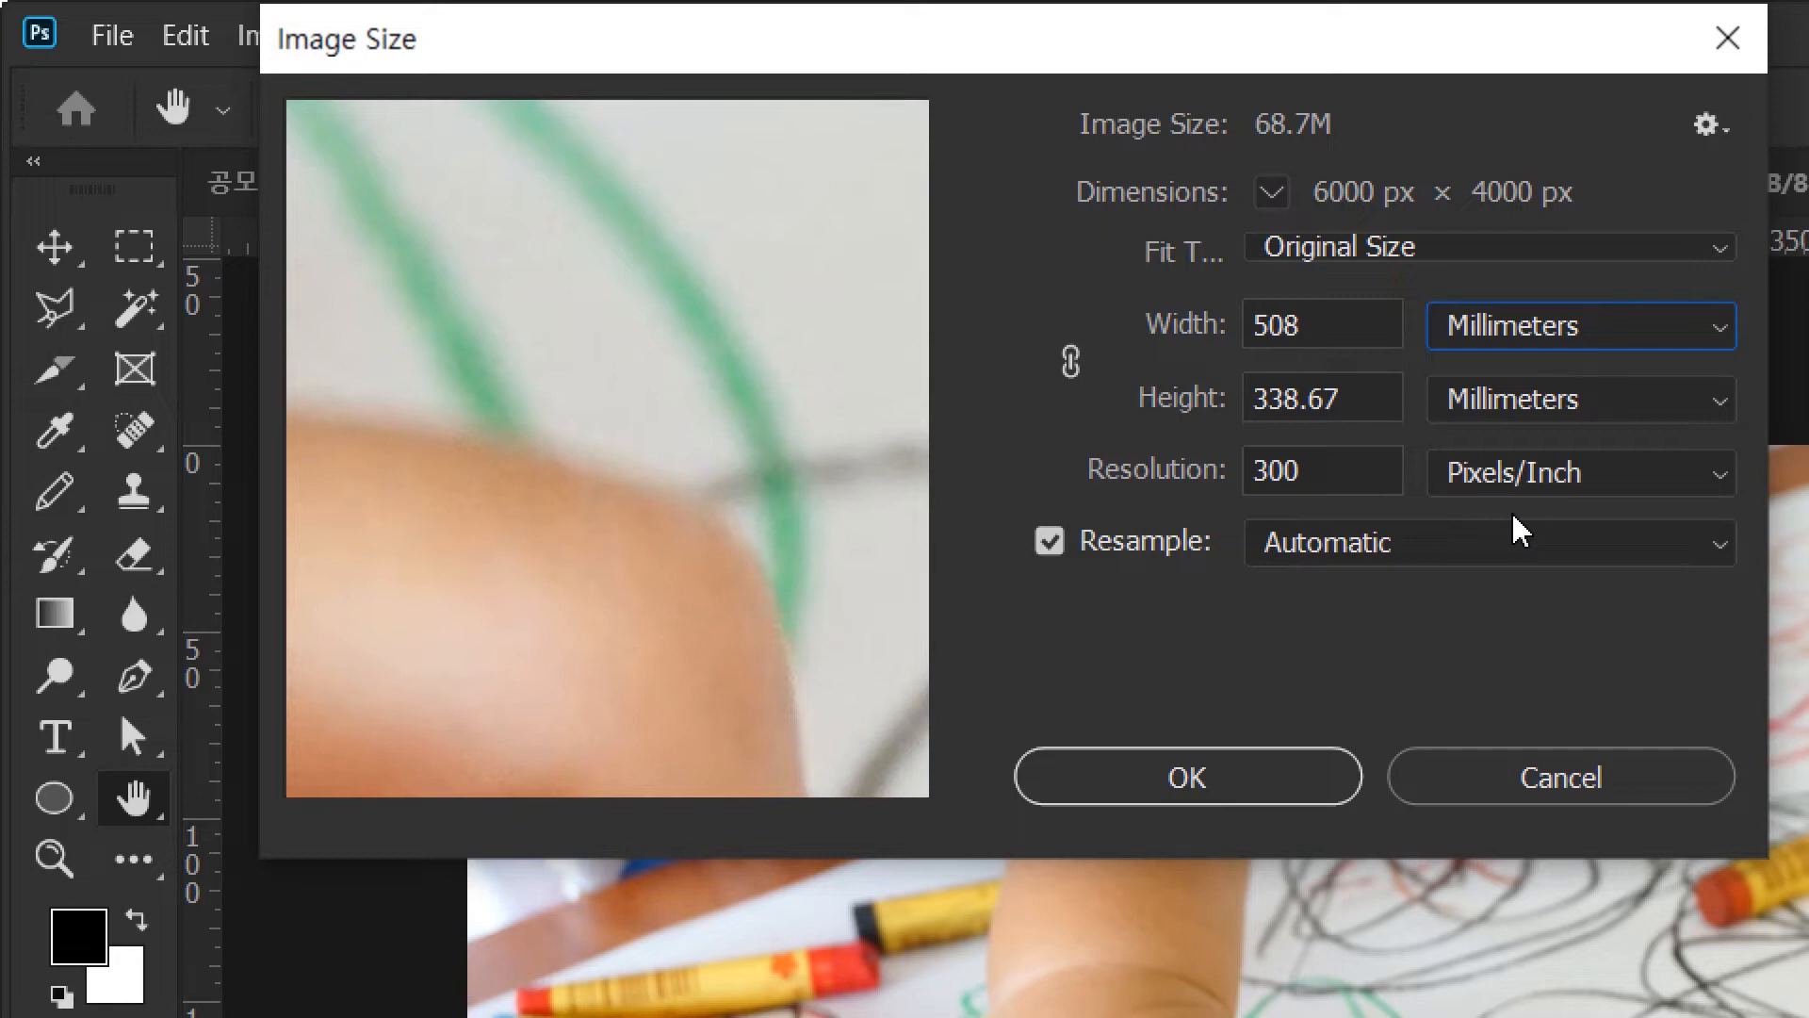
# Compare the drawing photo's dimensions in pixels and in millimeters, and leave the Image Size settings without resizing.
pyautogui.click(1536, 349)
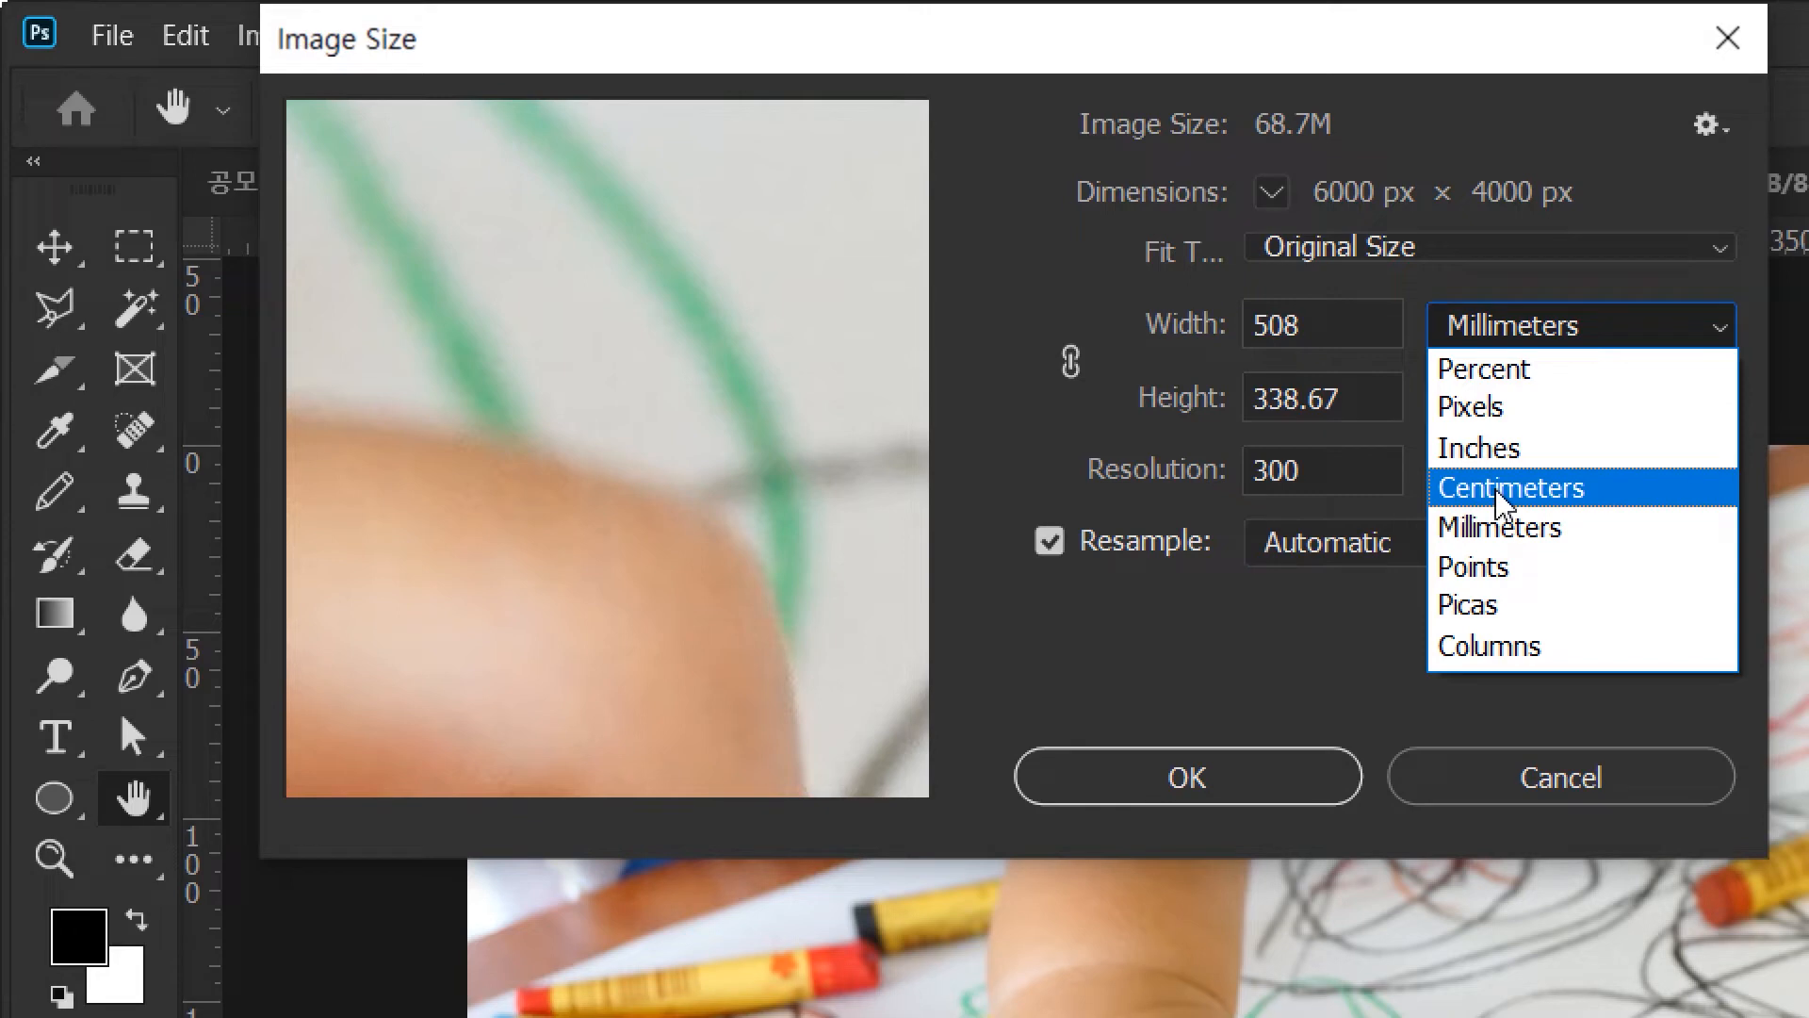
pyautogui.click(1485, 409)
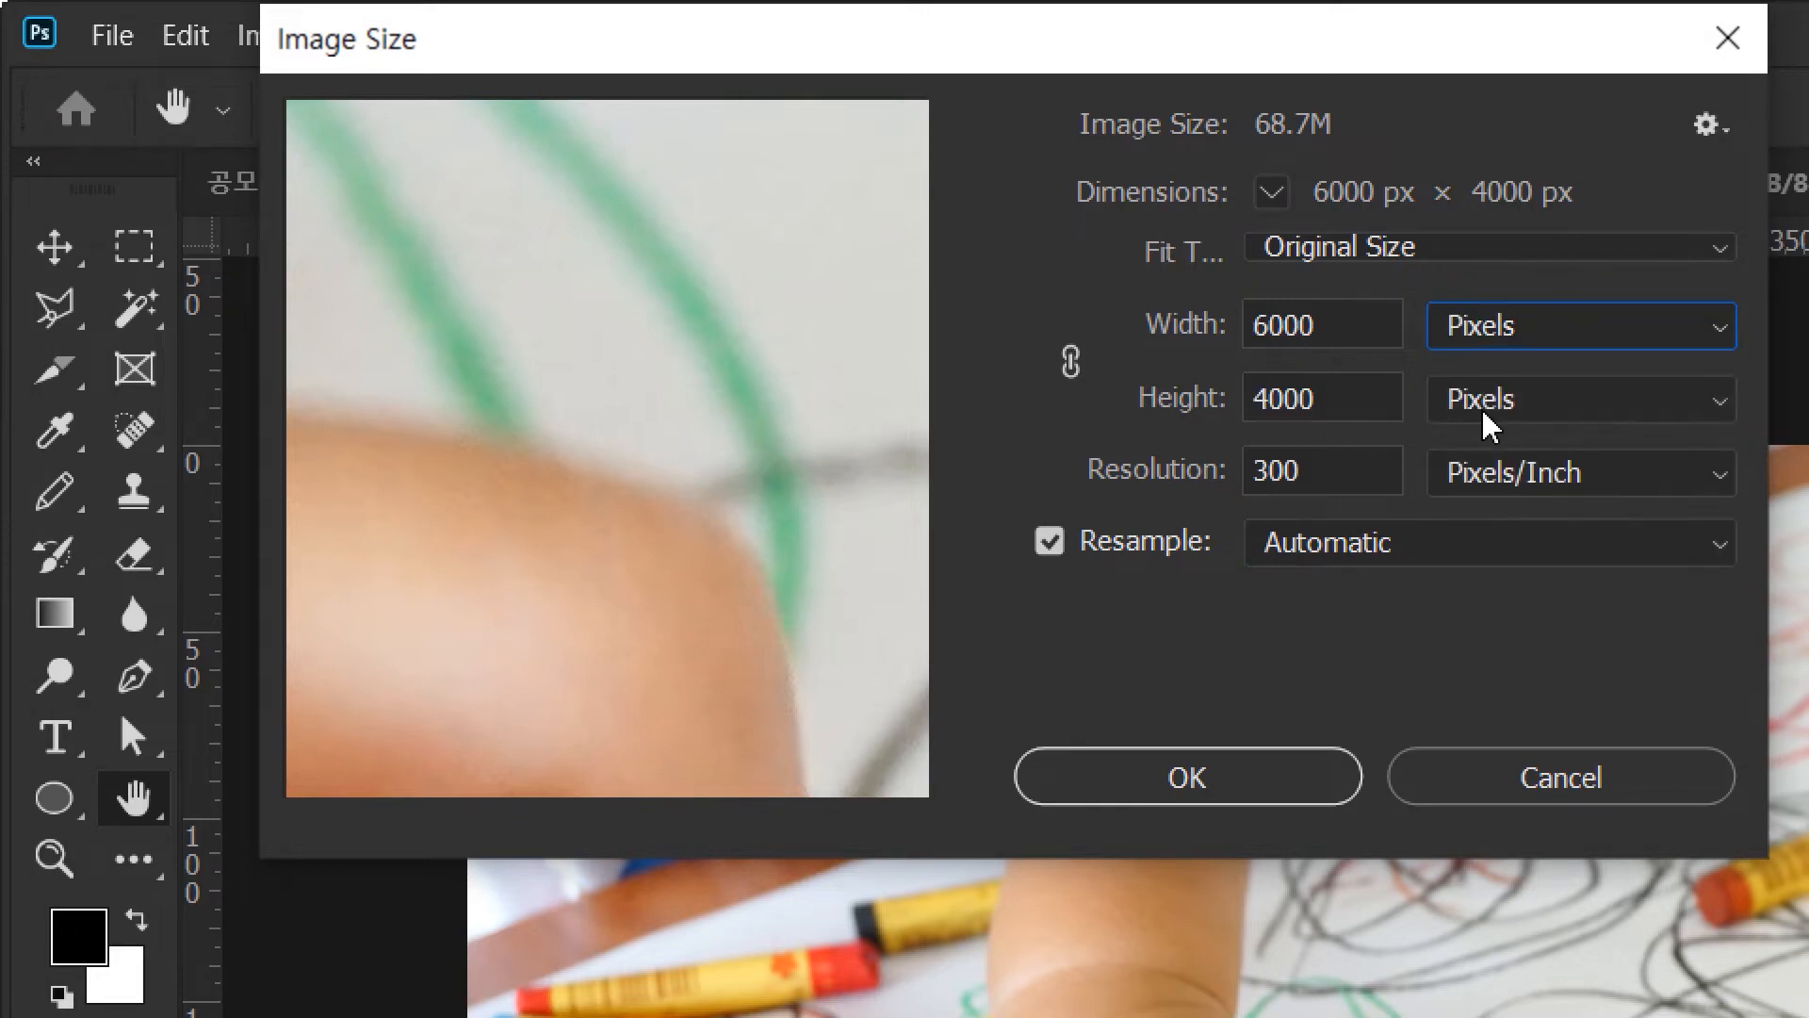
pyautogui.click(1498, 331)
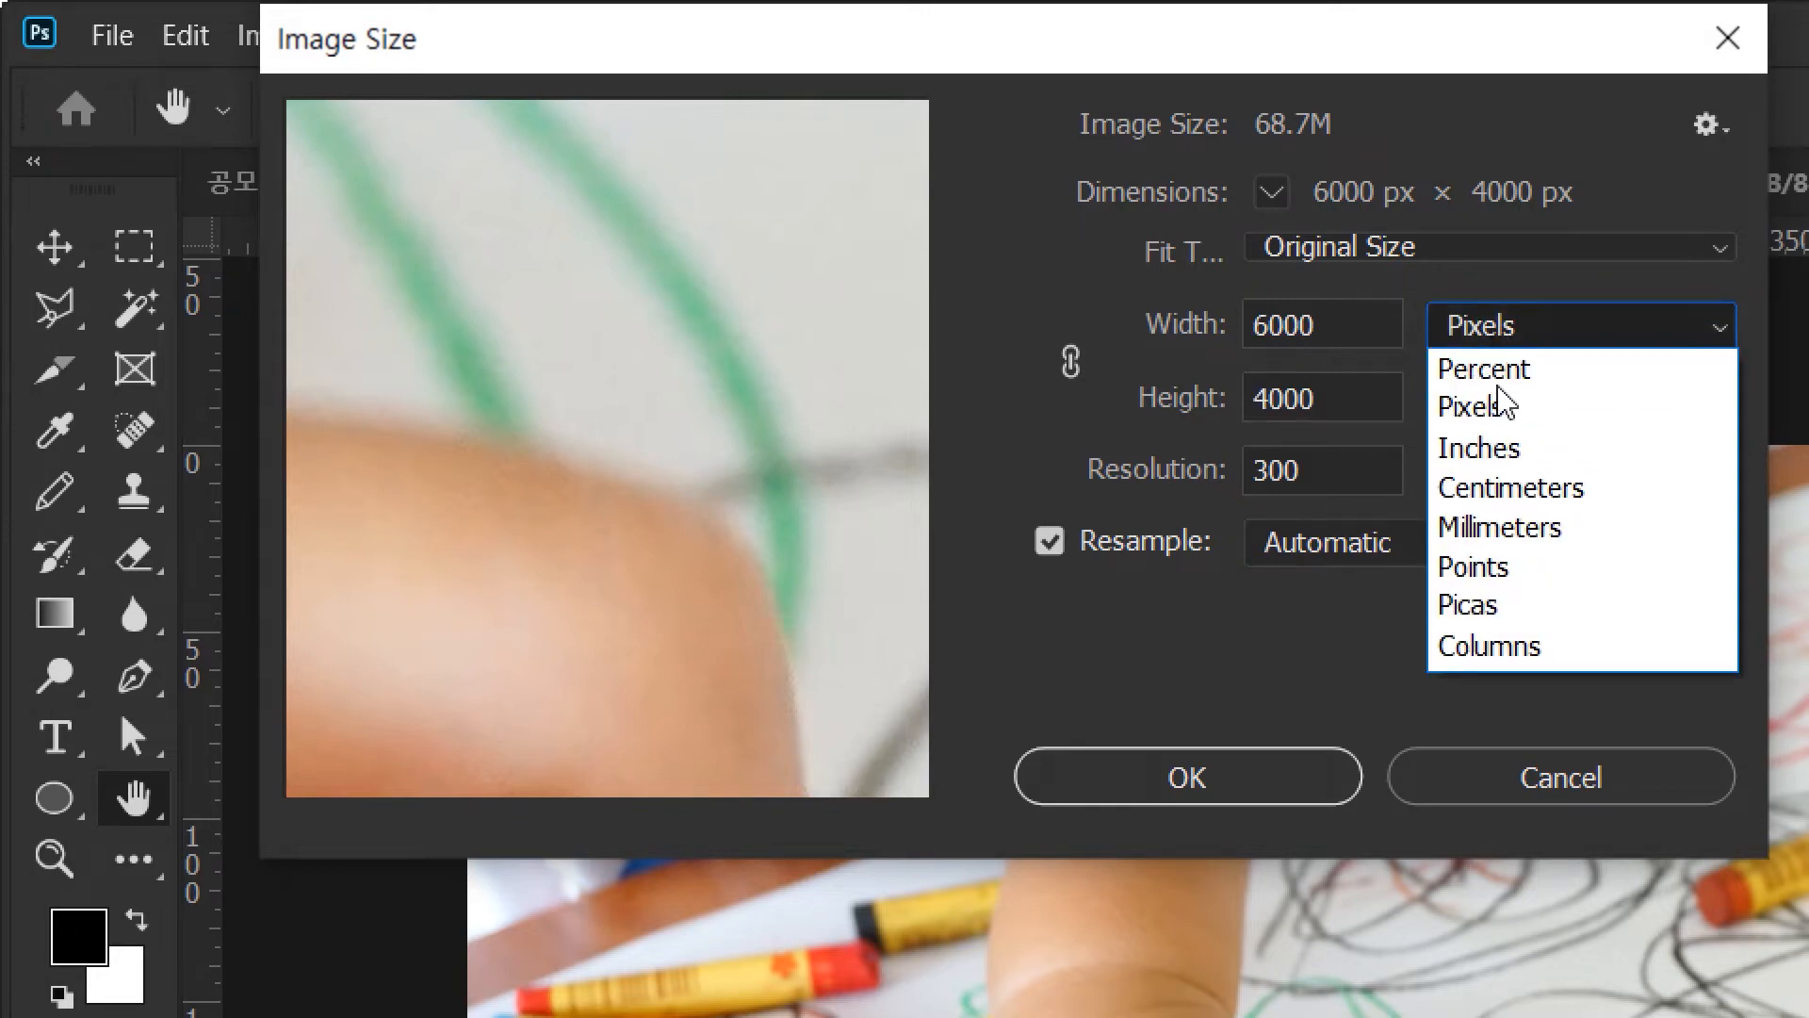
pyautogui.click(1505, 528)
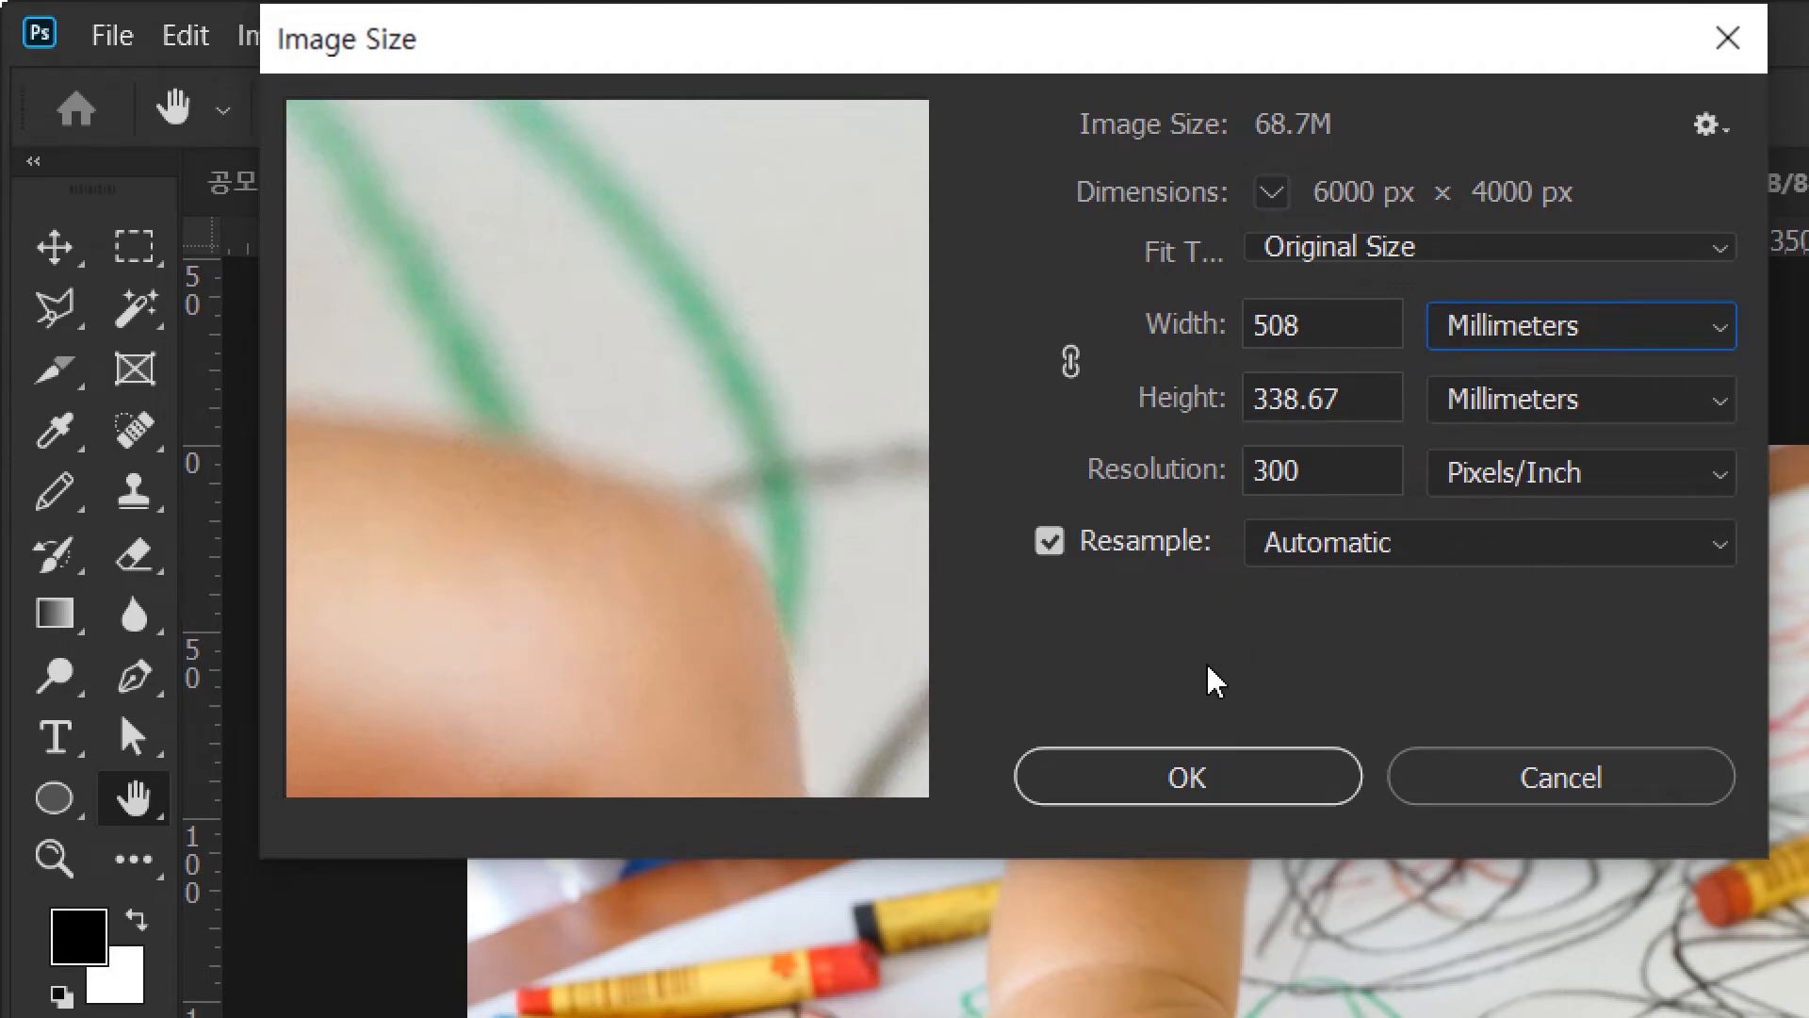
pyautogui.click(1225, 781)
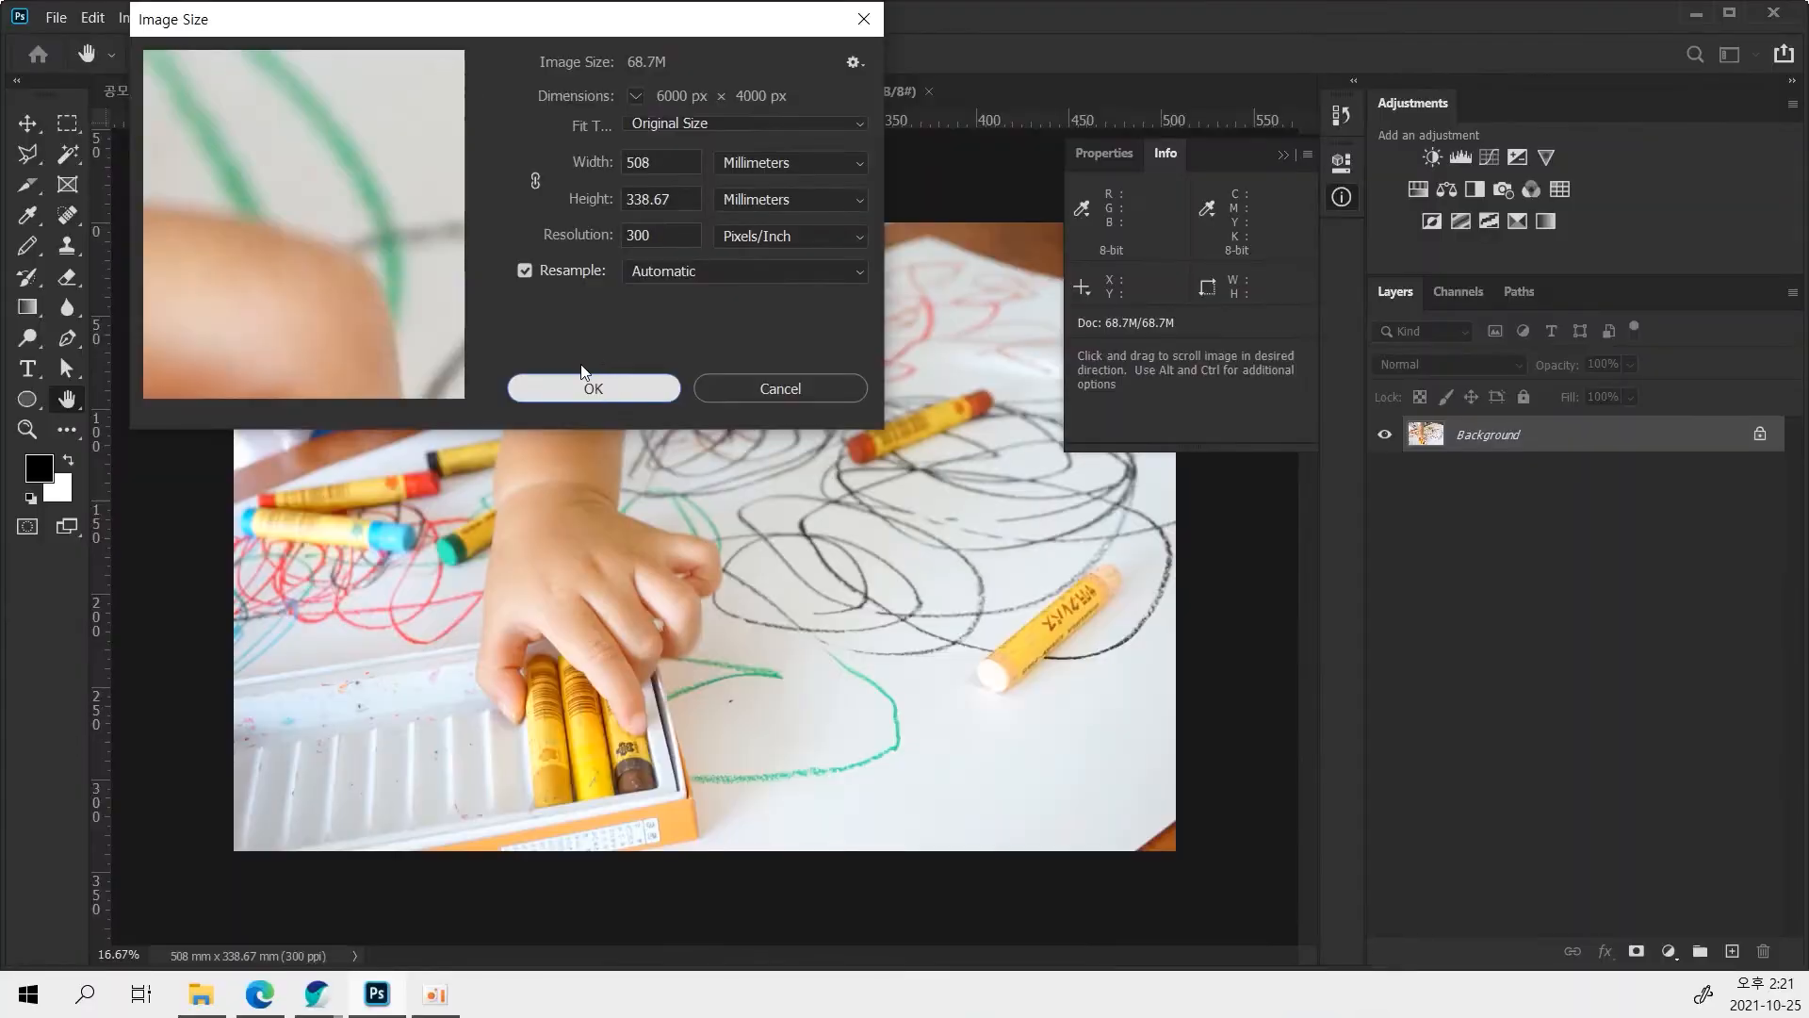
pyautogui.click(728, 390)
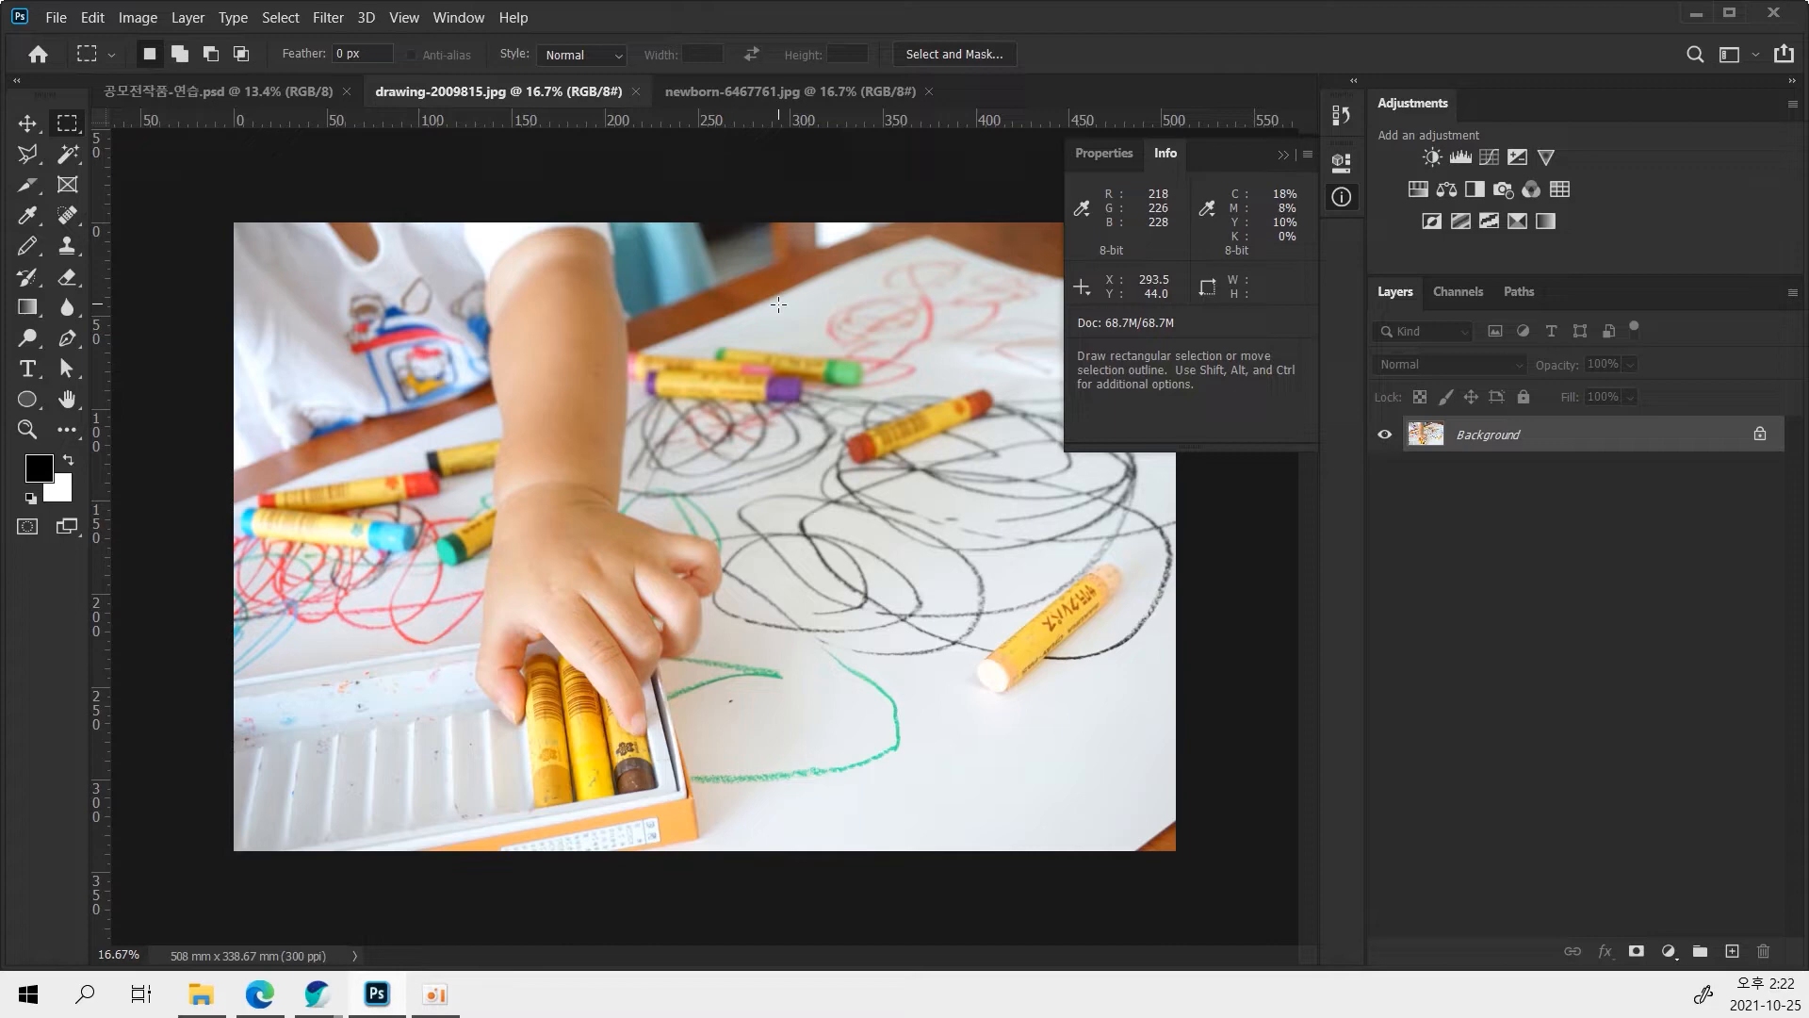
# Check the dimensions and resolution of newborn-6467761.jpg in its Image Size settings.
pyautogui.click(698, 95)
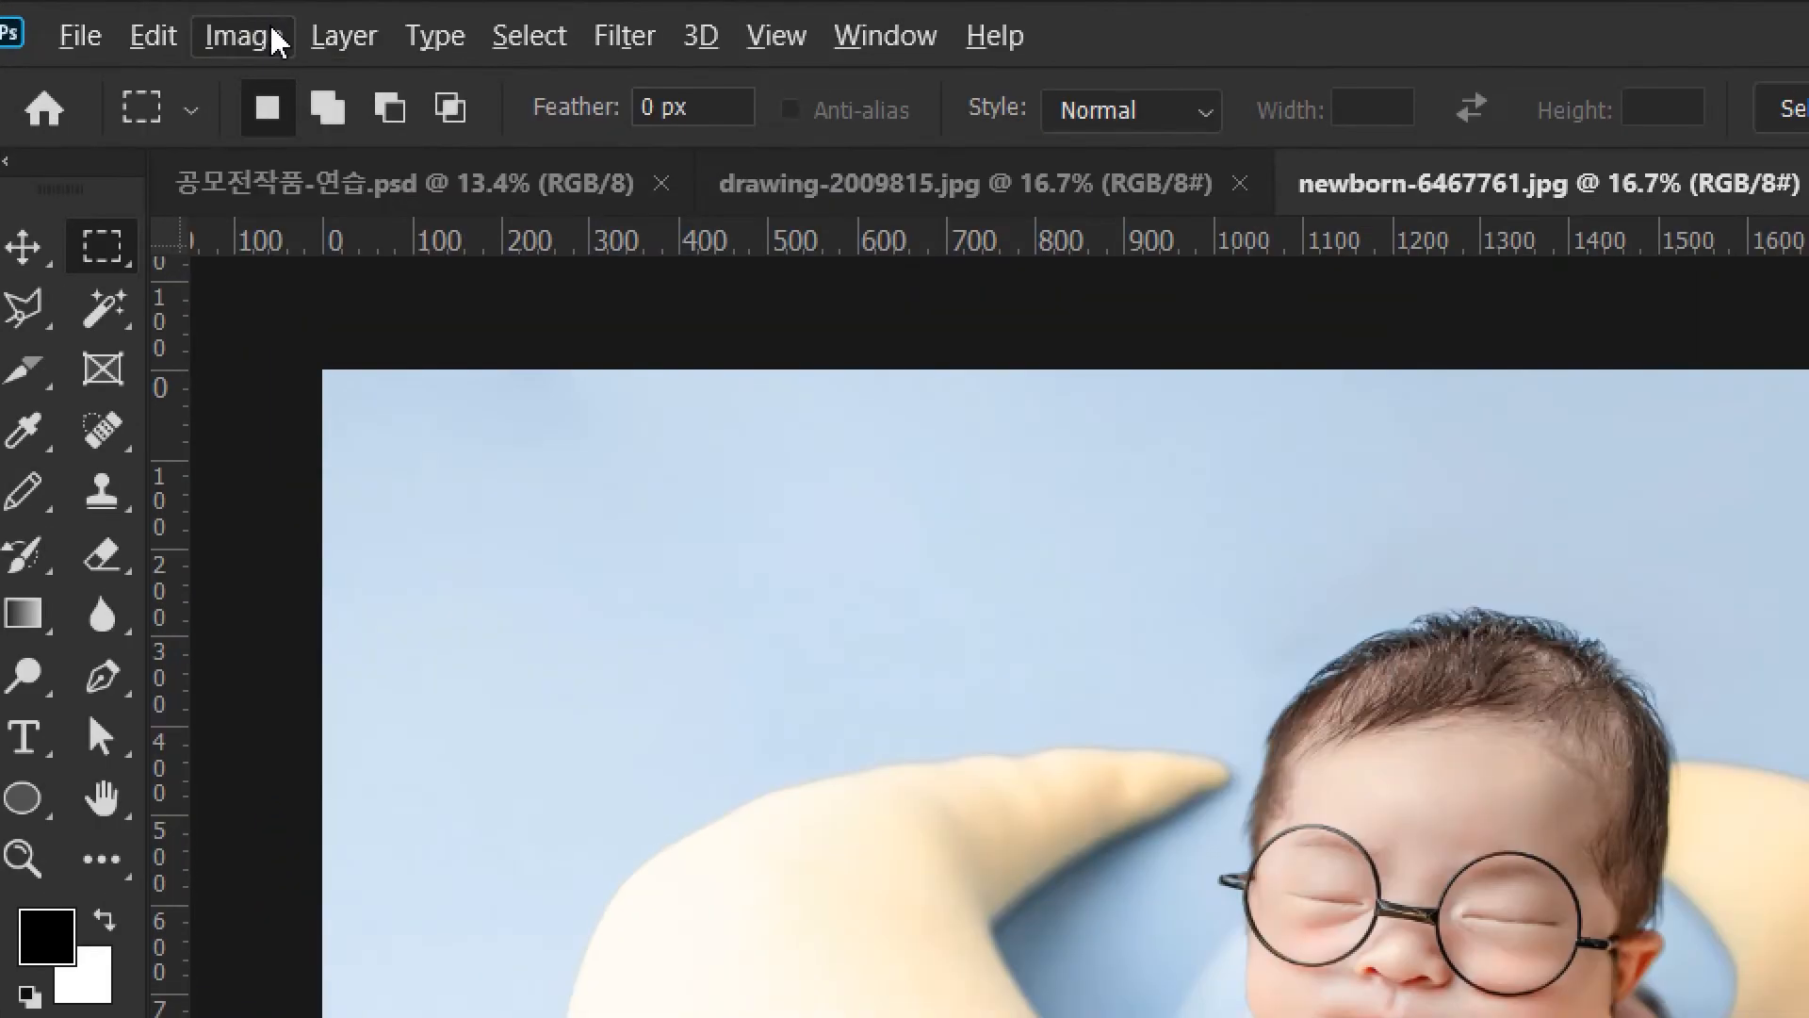
pyautogui.click(272, 36)
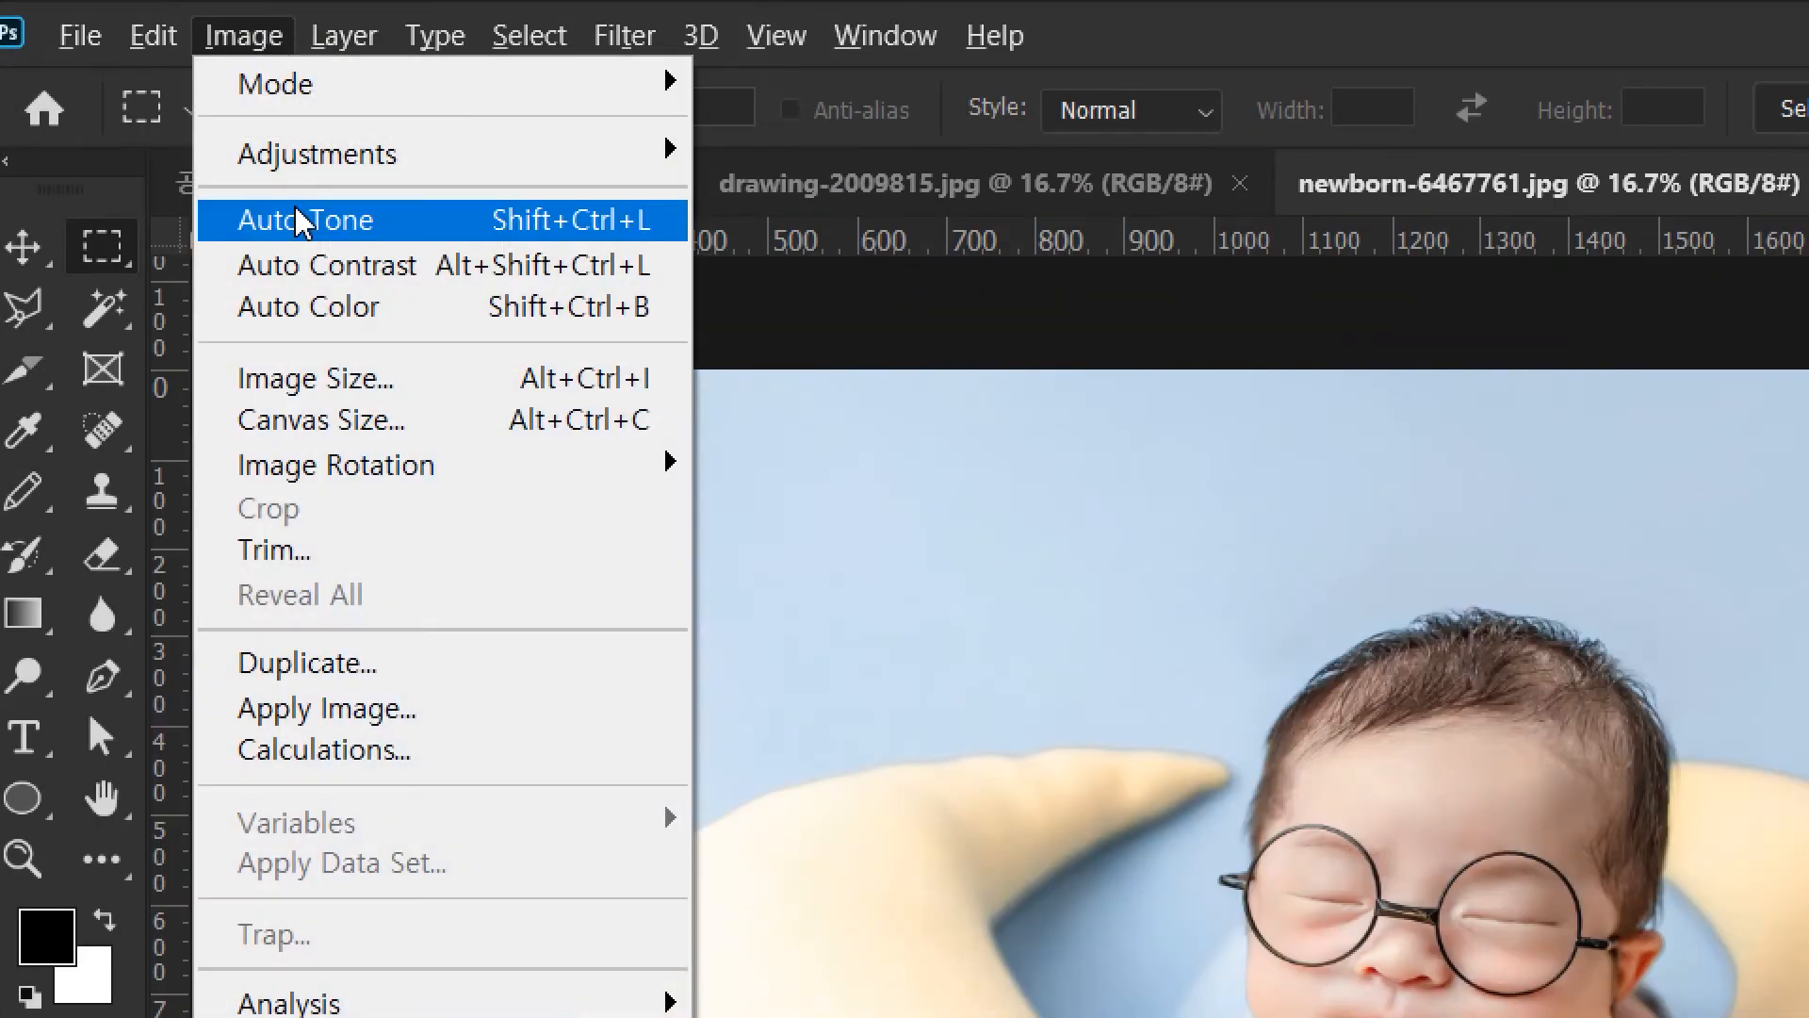
pyautogui.click(334, 379)
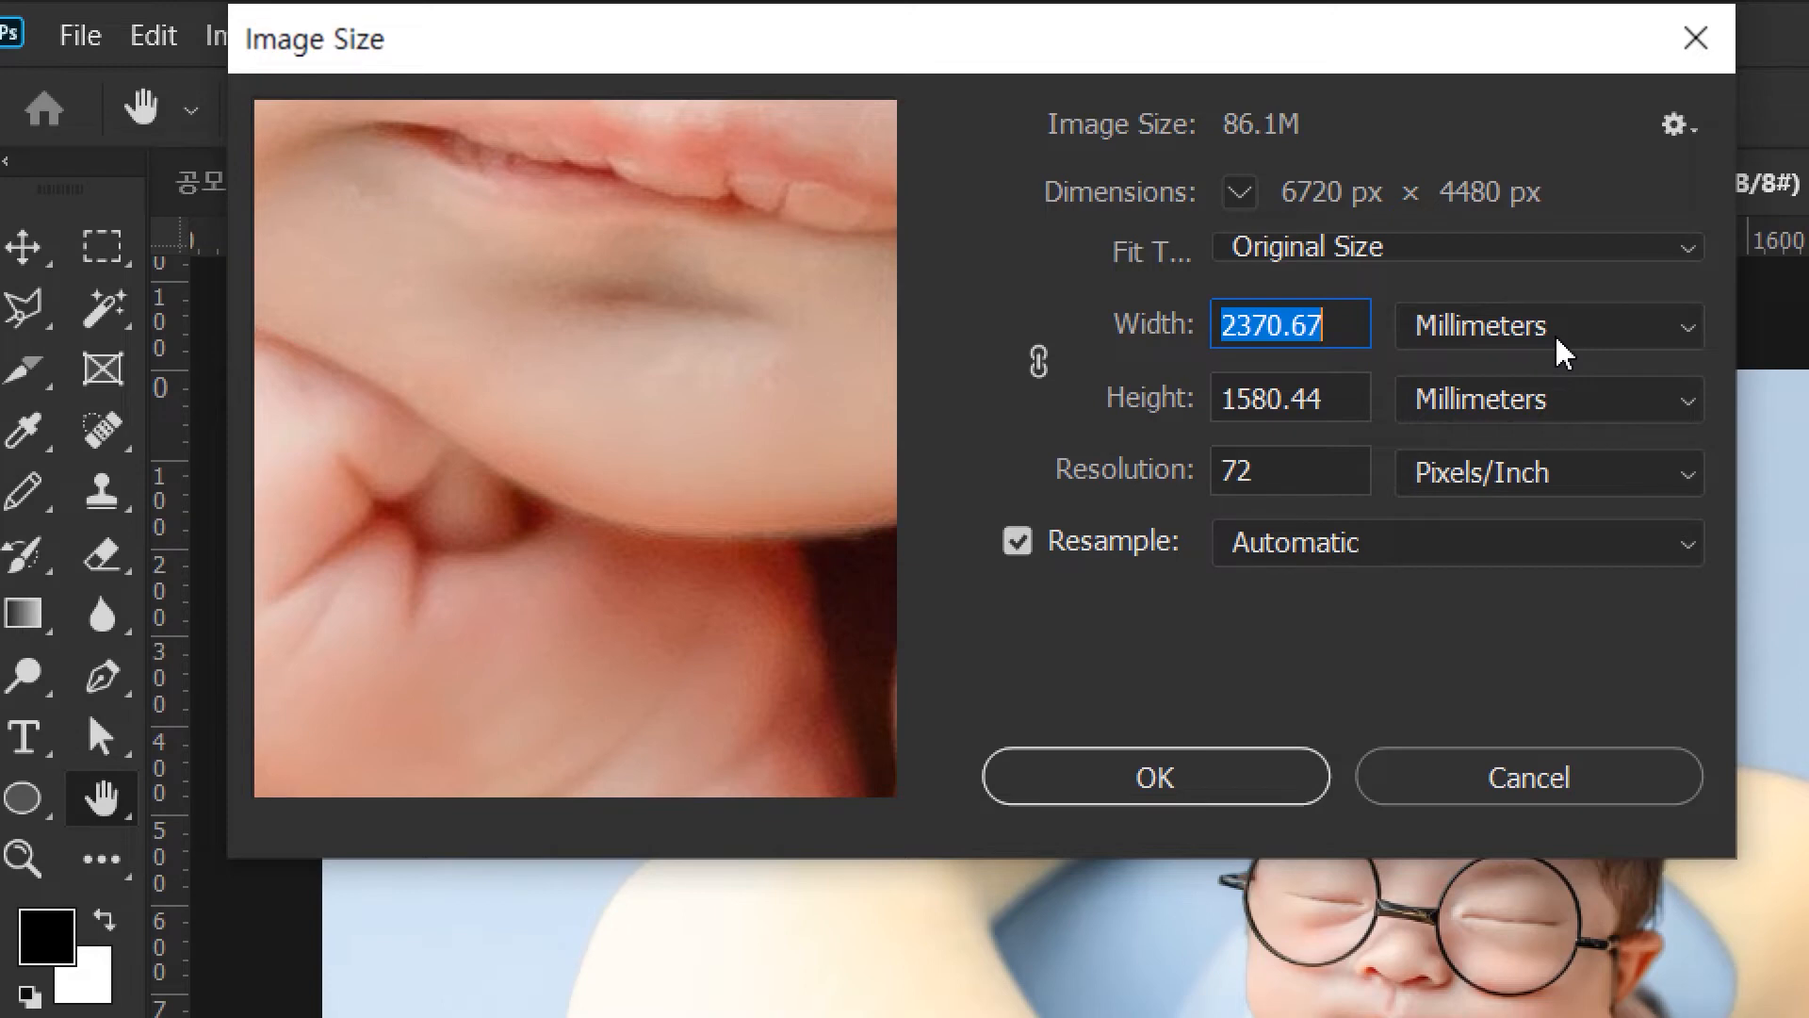
pyautogui.press('alt')
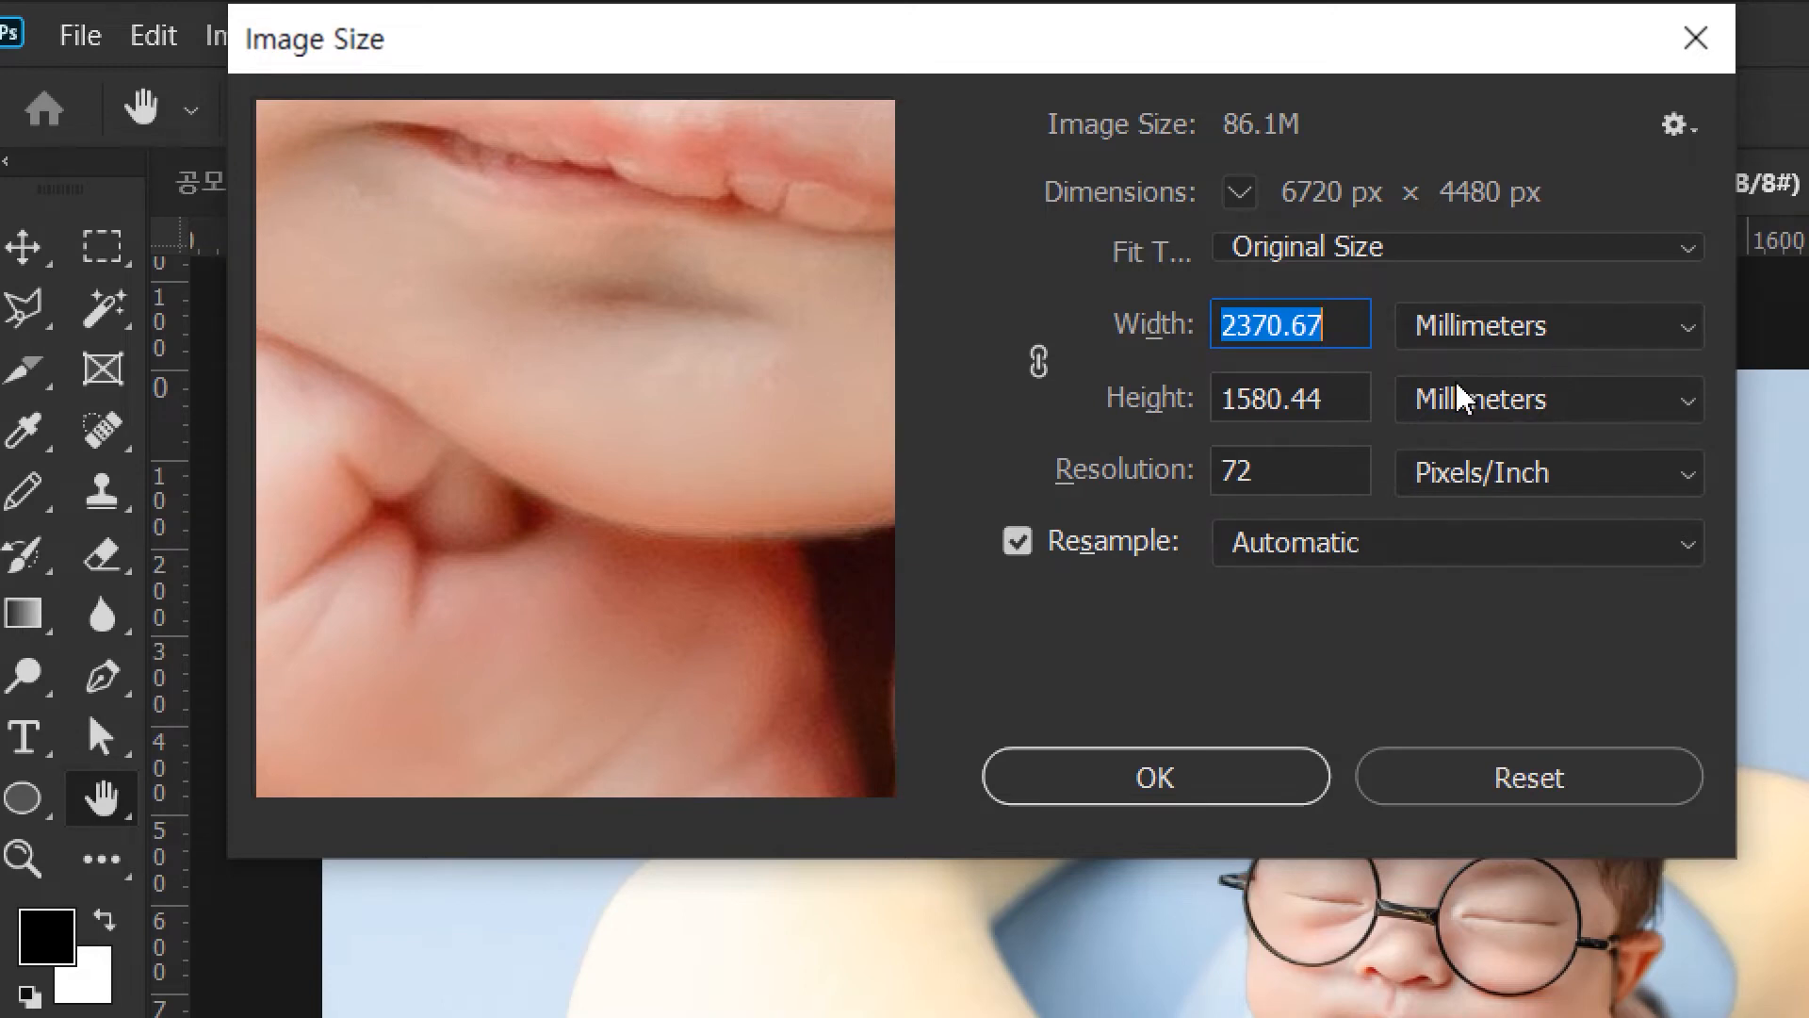
# Try a resolution of 300 pixels/inch on the baby photo with resampling on, inspect the preview, and cancel the resize.
pyautogui.doubleClick(1260, 472)
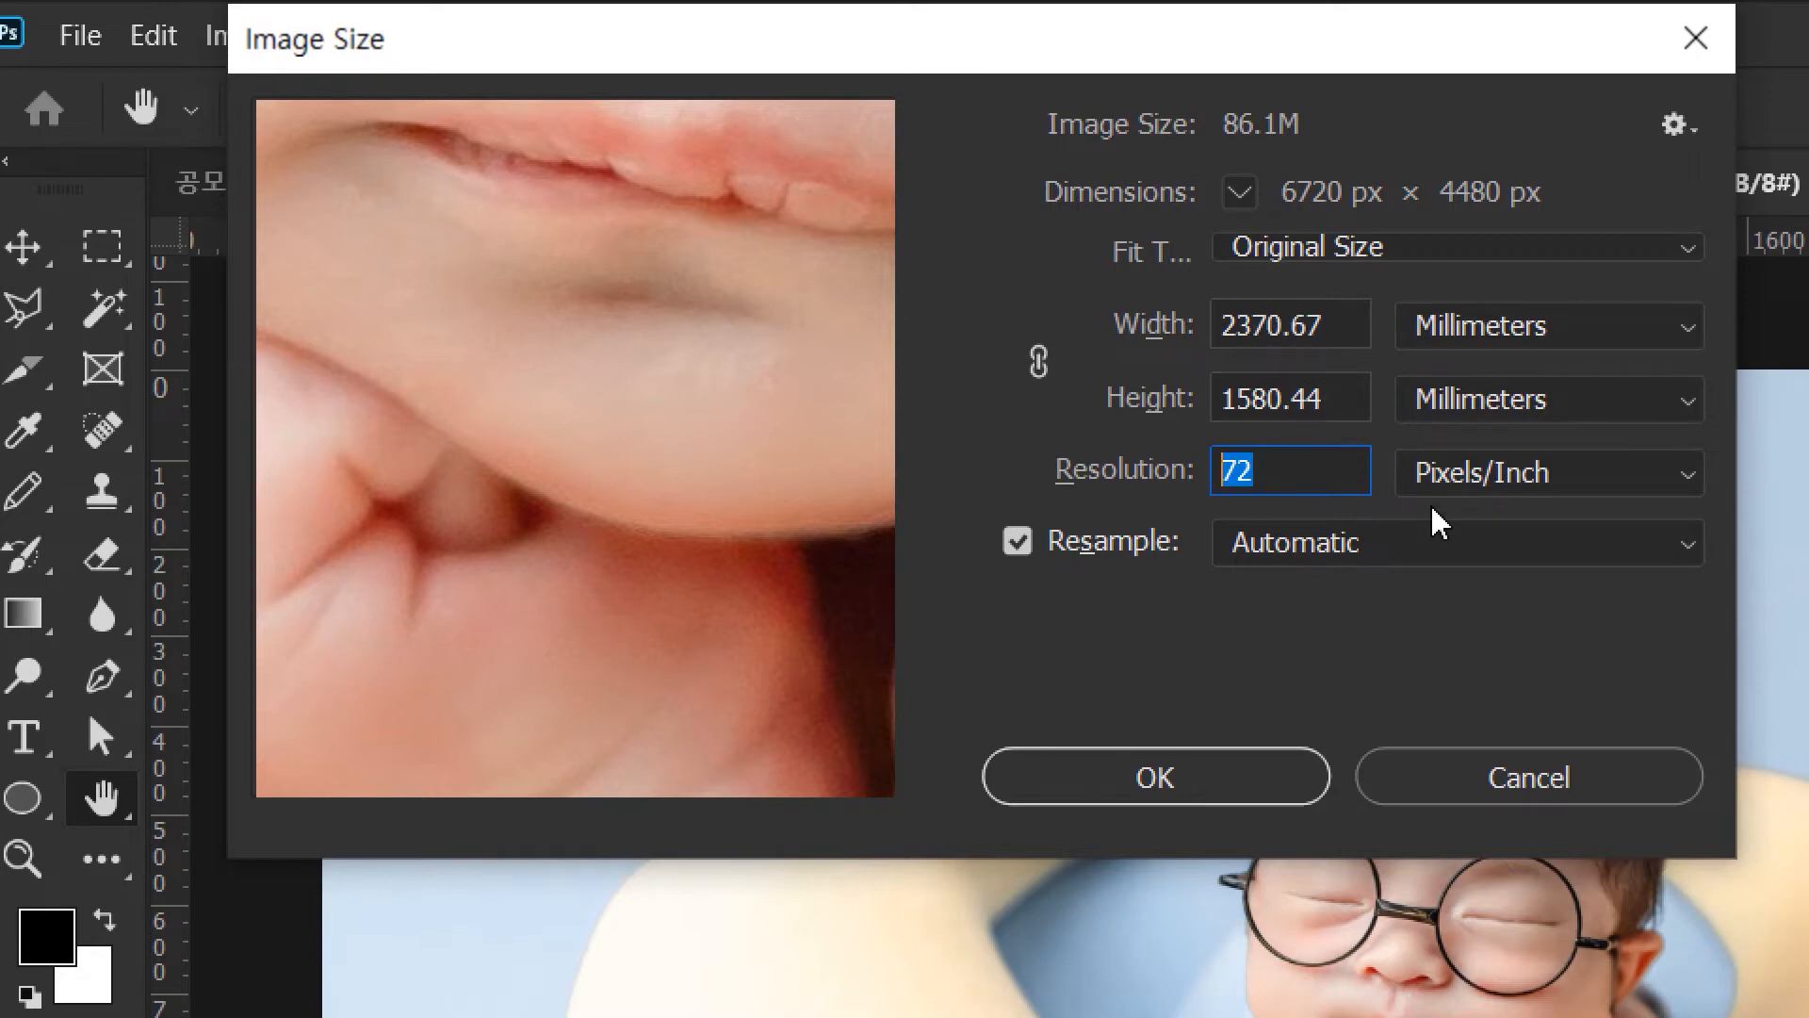
pyautogui.write('300')
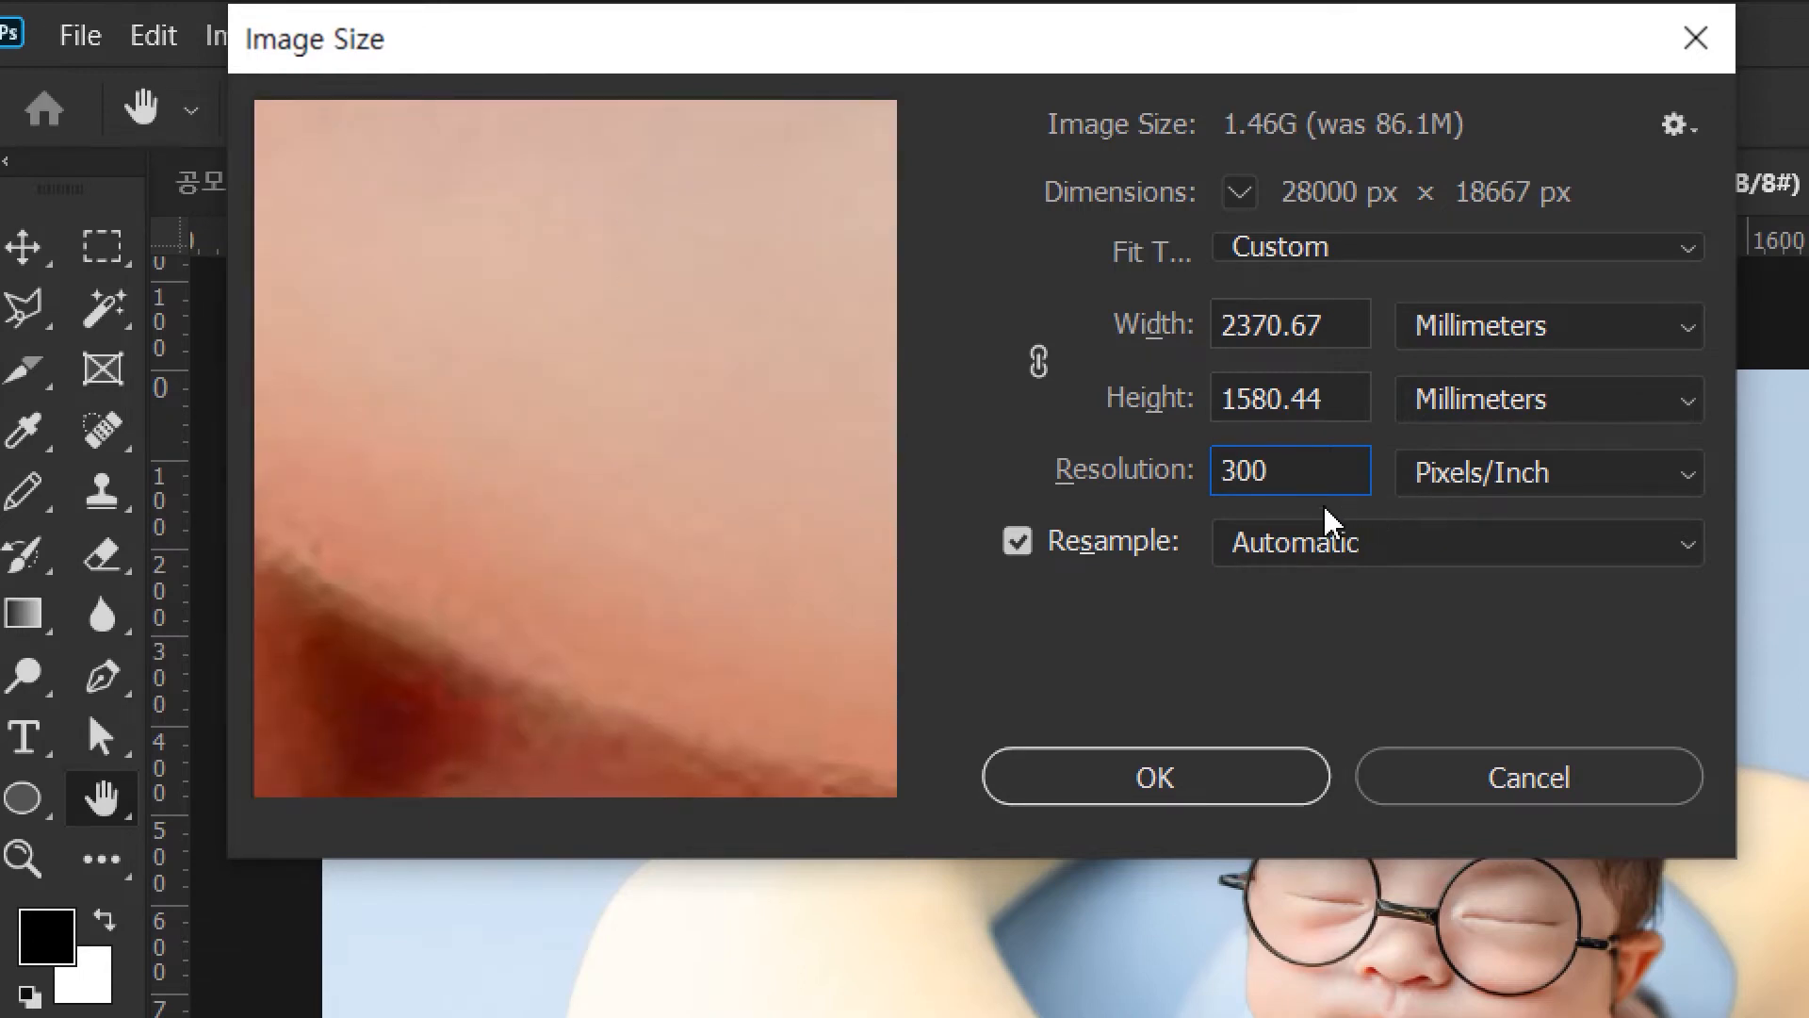
pyautogui.moveTo(529, 613); pyautogui.dragTo(969, 356)
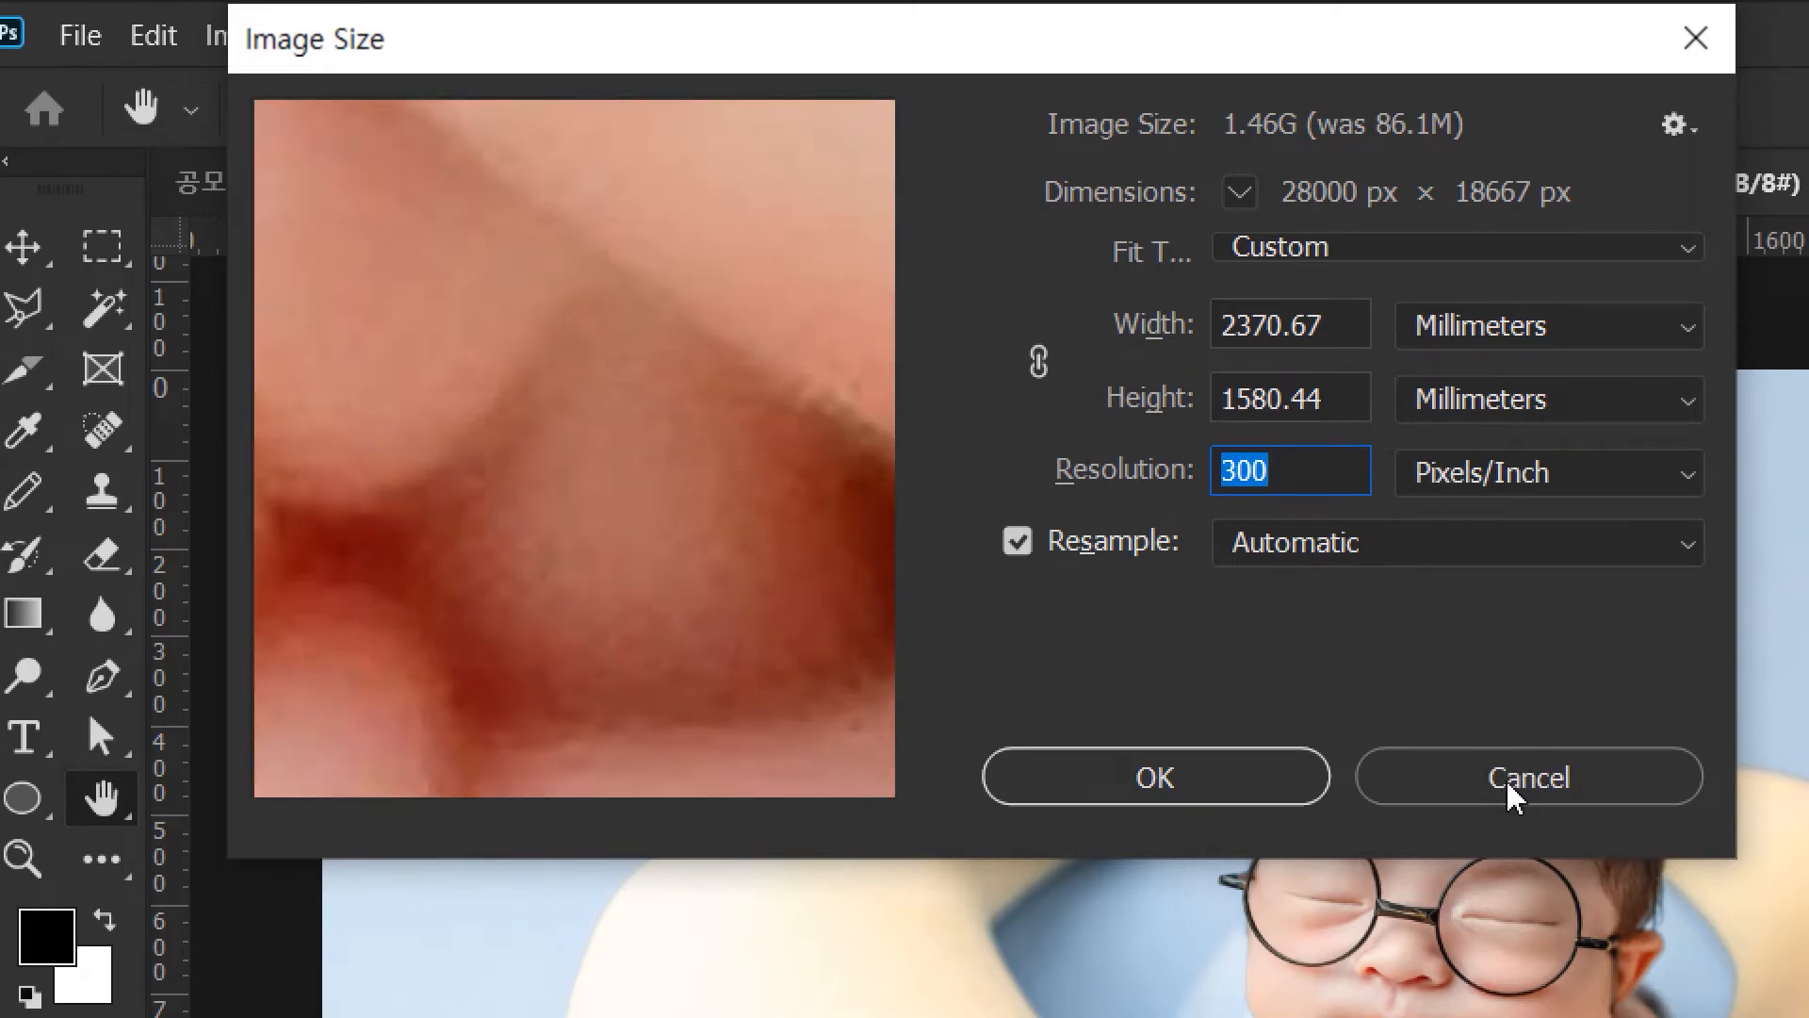
pyautogui.click(1496, 775)
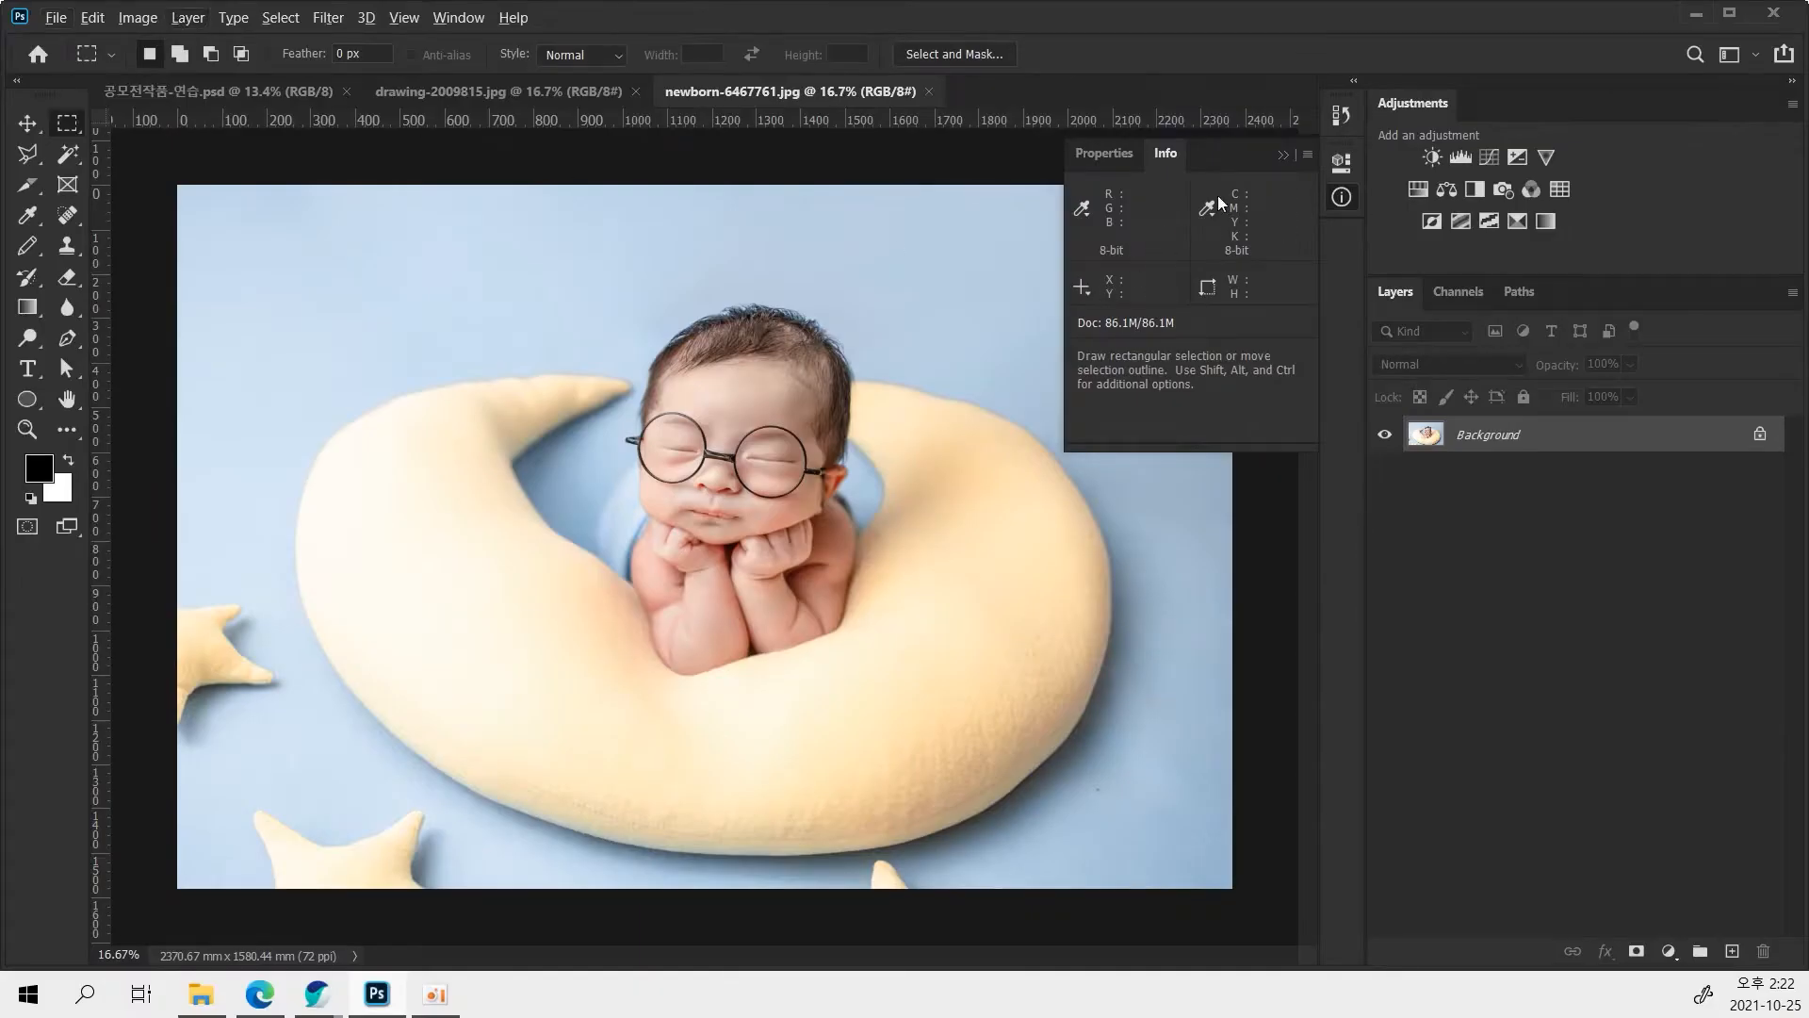
# Collapse the Info panel and arrange the three open documents in a 3-up Stacked layout.
pyautogui.click(1282, 156)
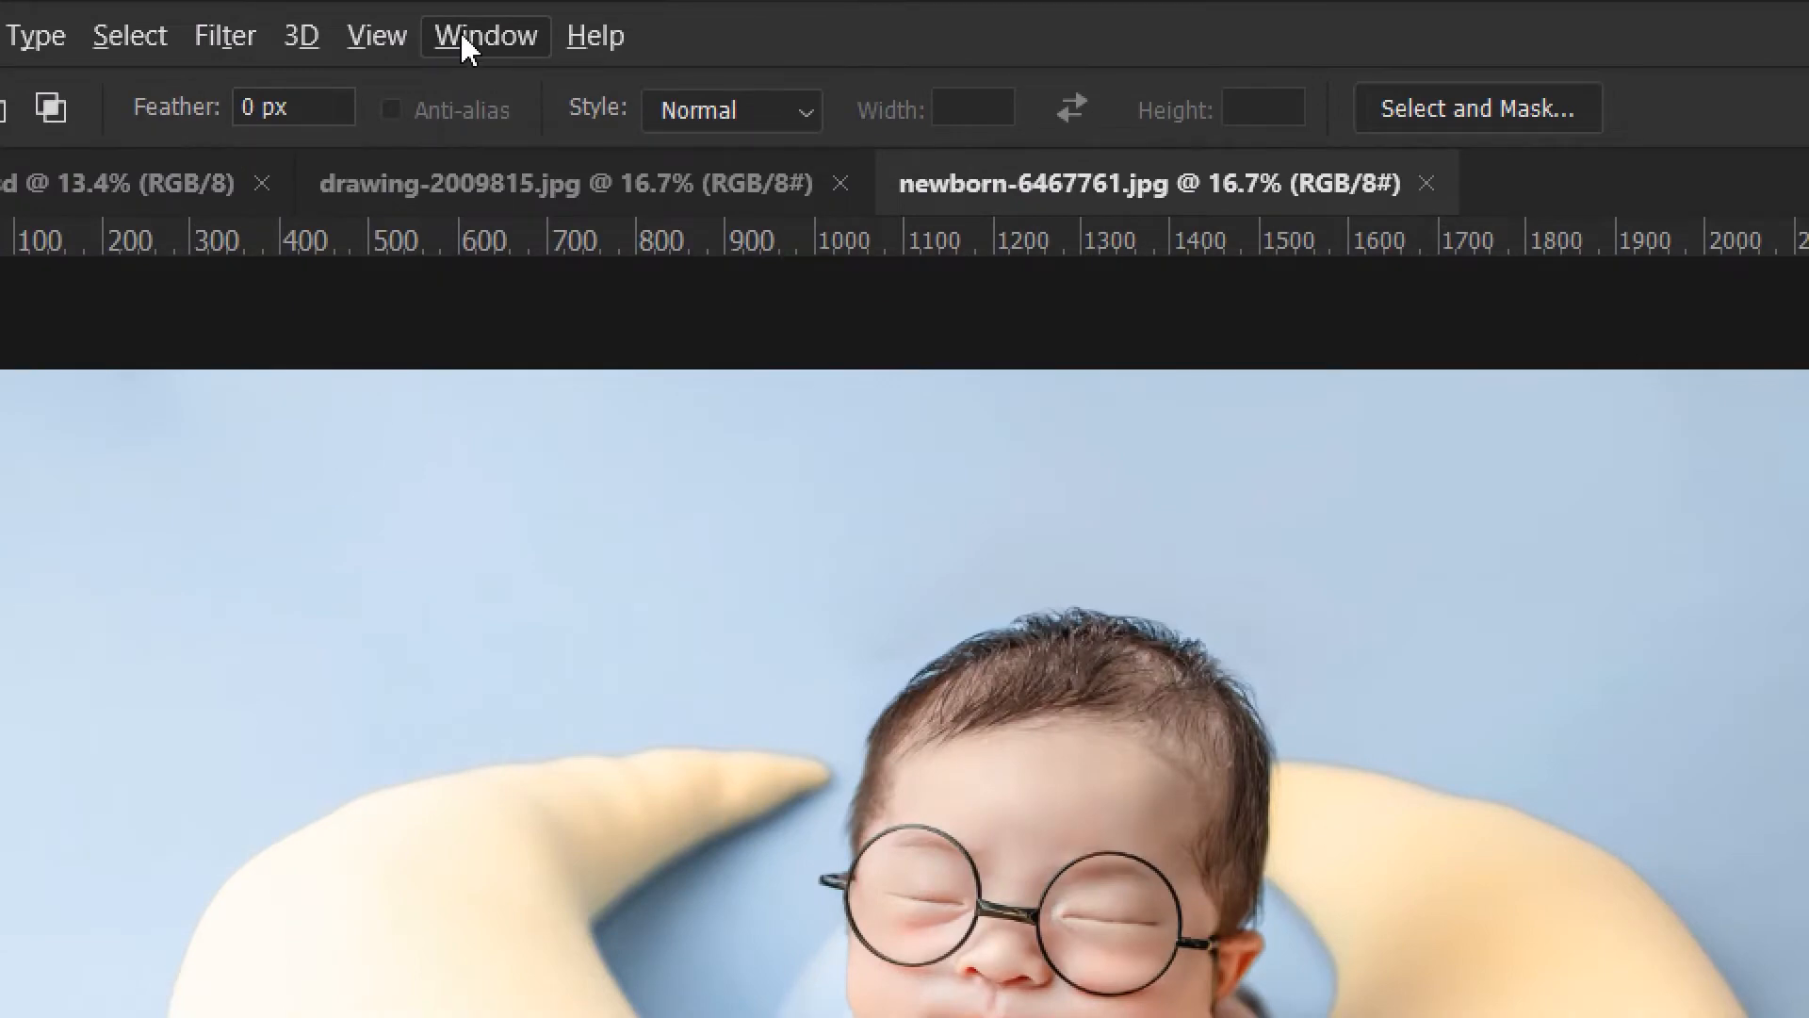
pyautogui.click(453, 29)
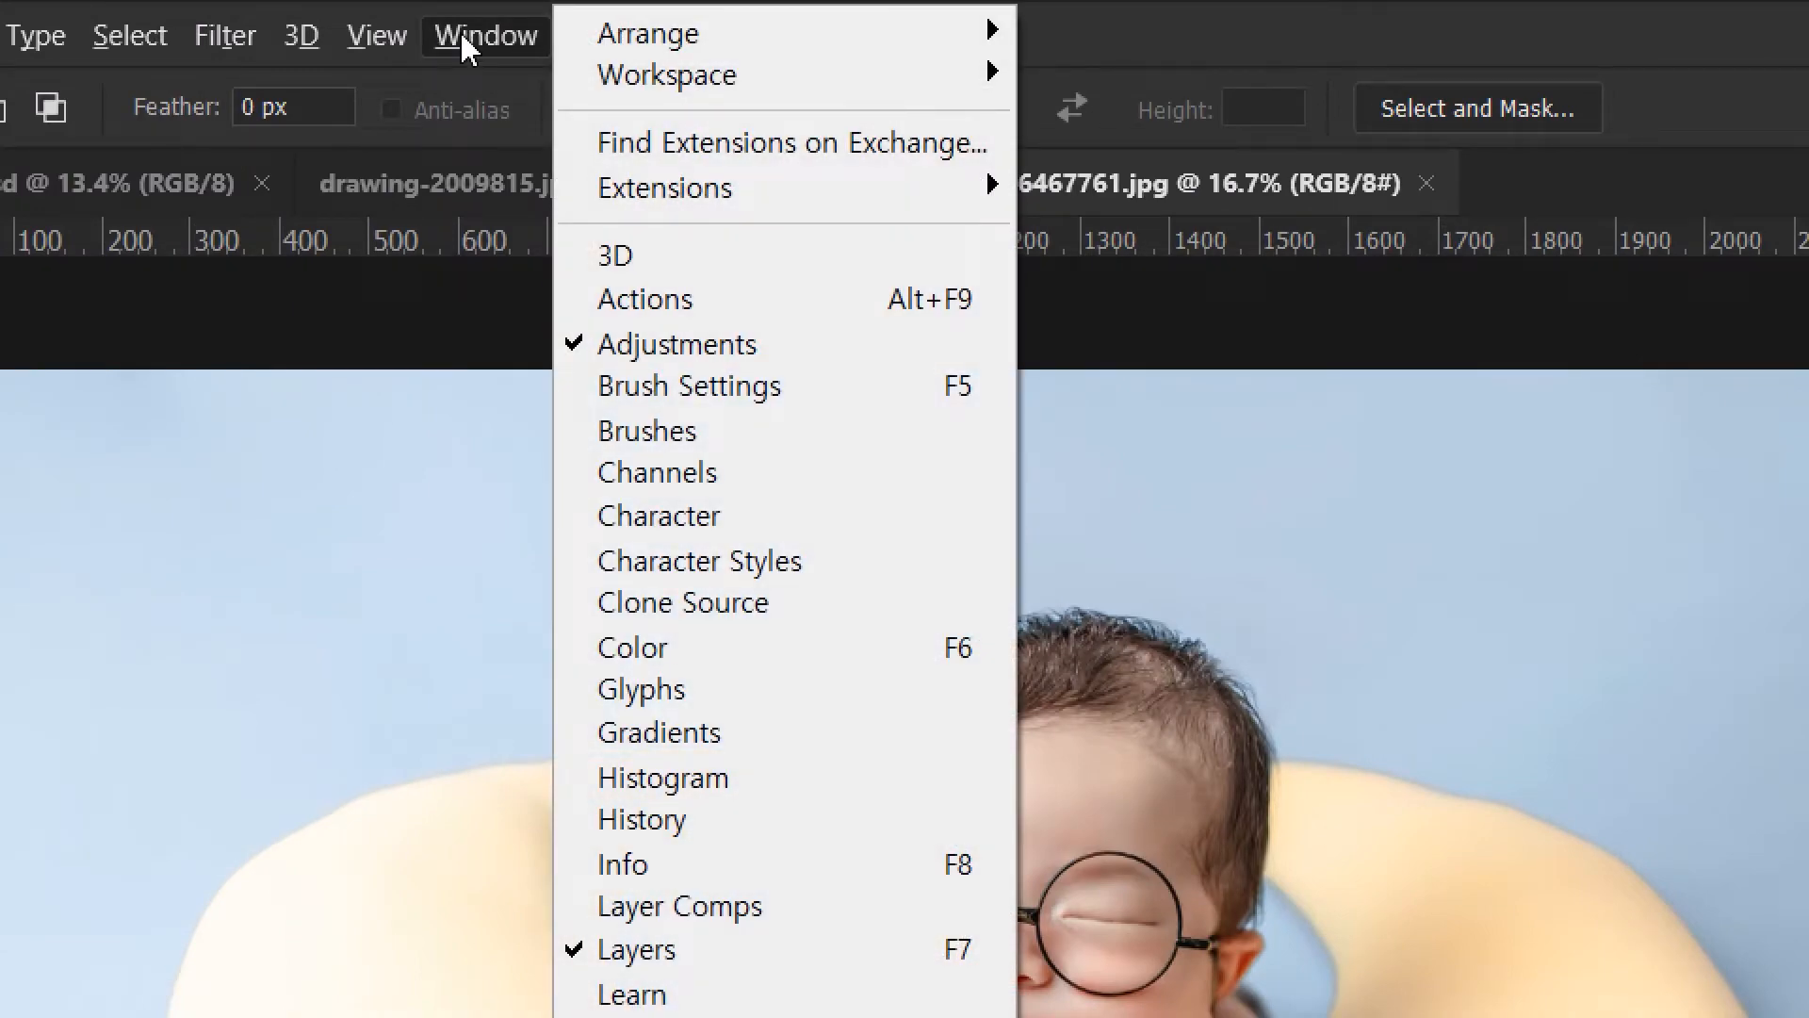
pyautogui.moveTo(643, 45)
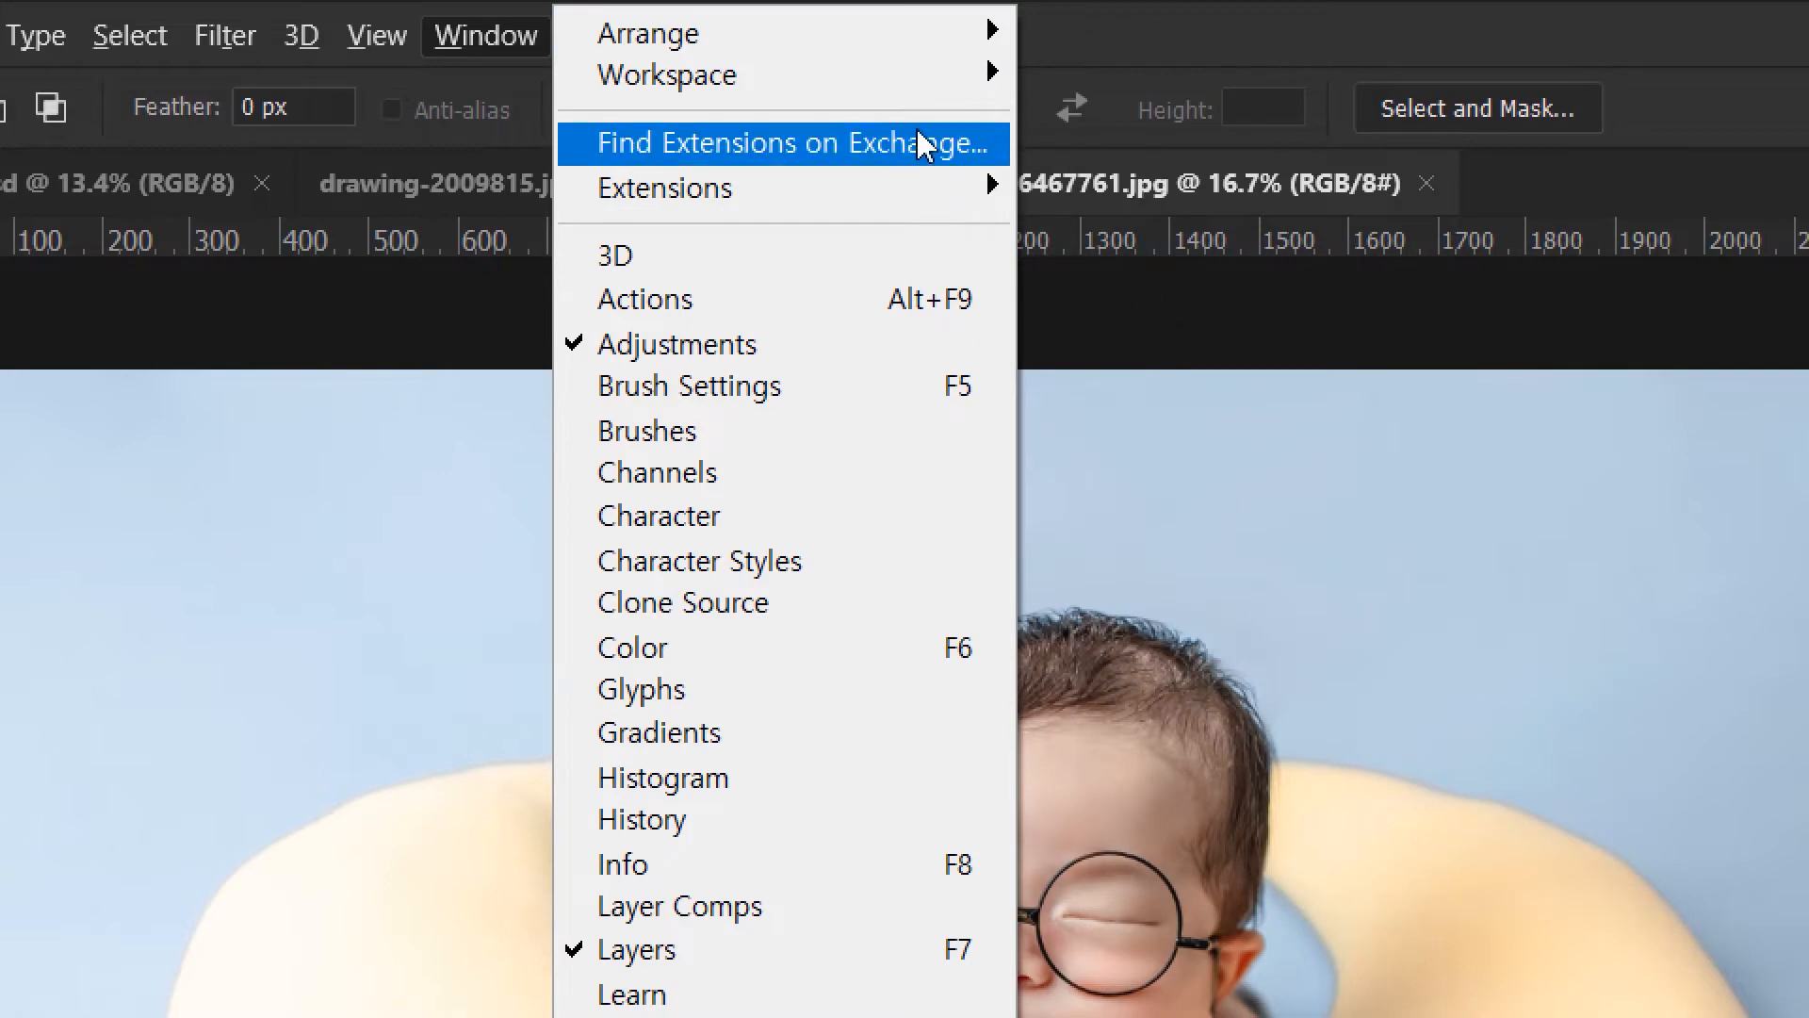
pyautogui.moveTo(903, 37)
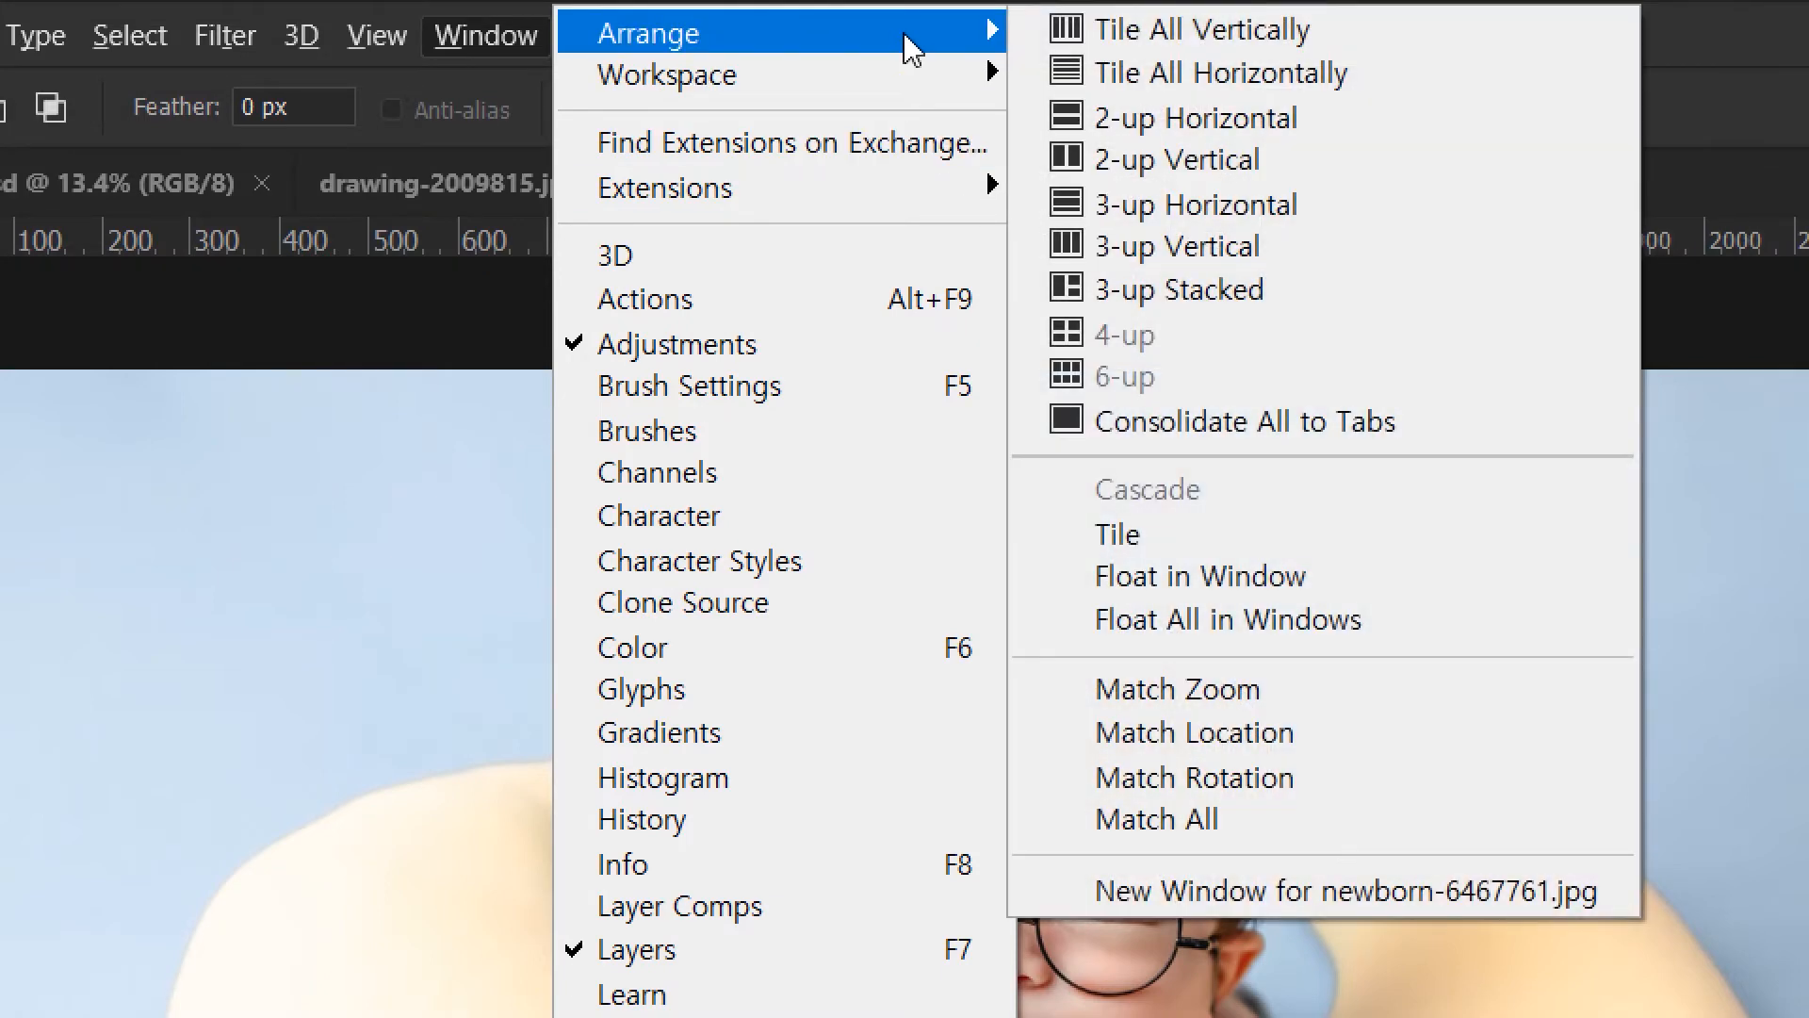
pyautogui.click(1155, 290)
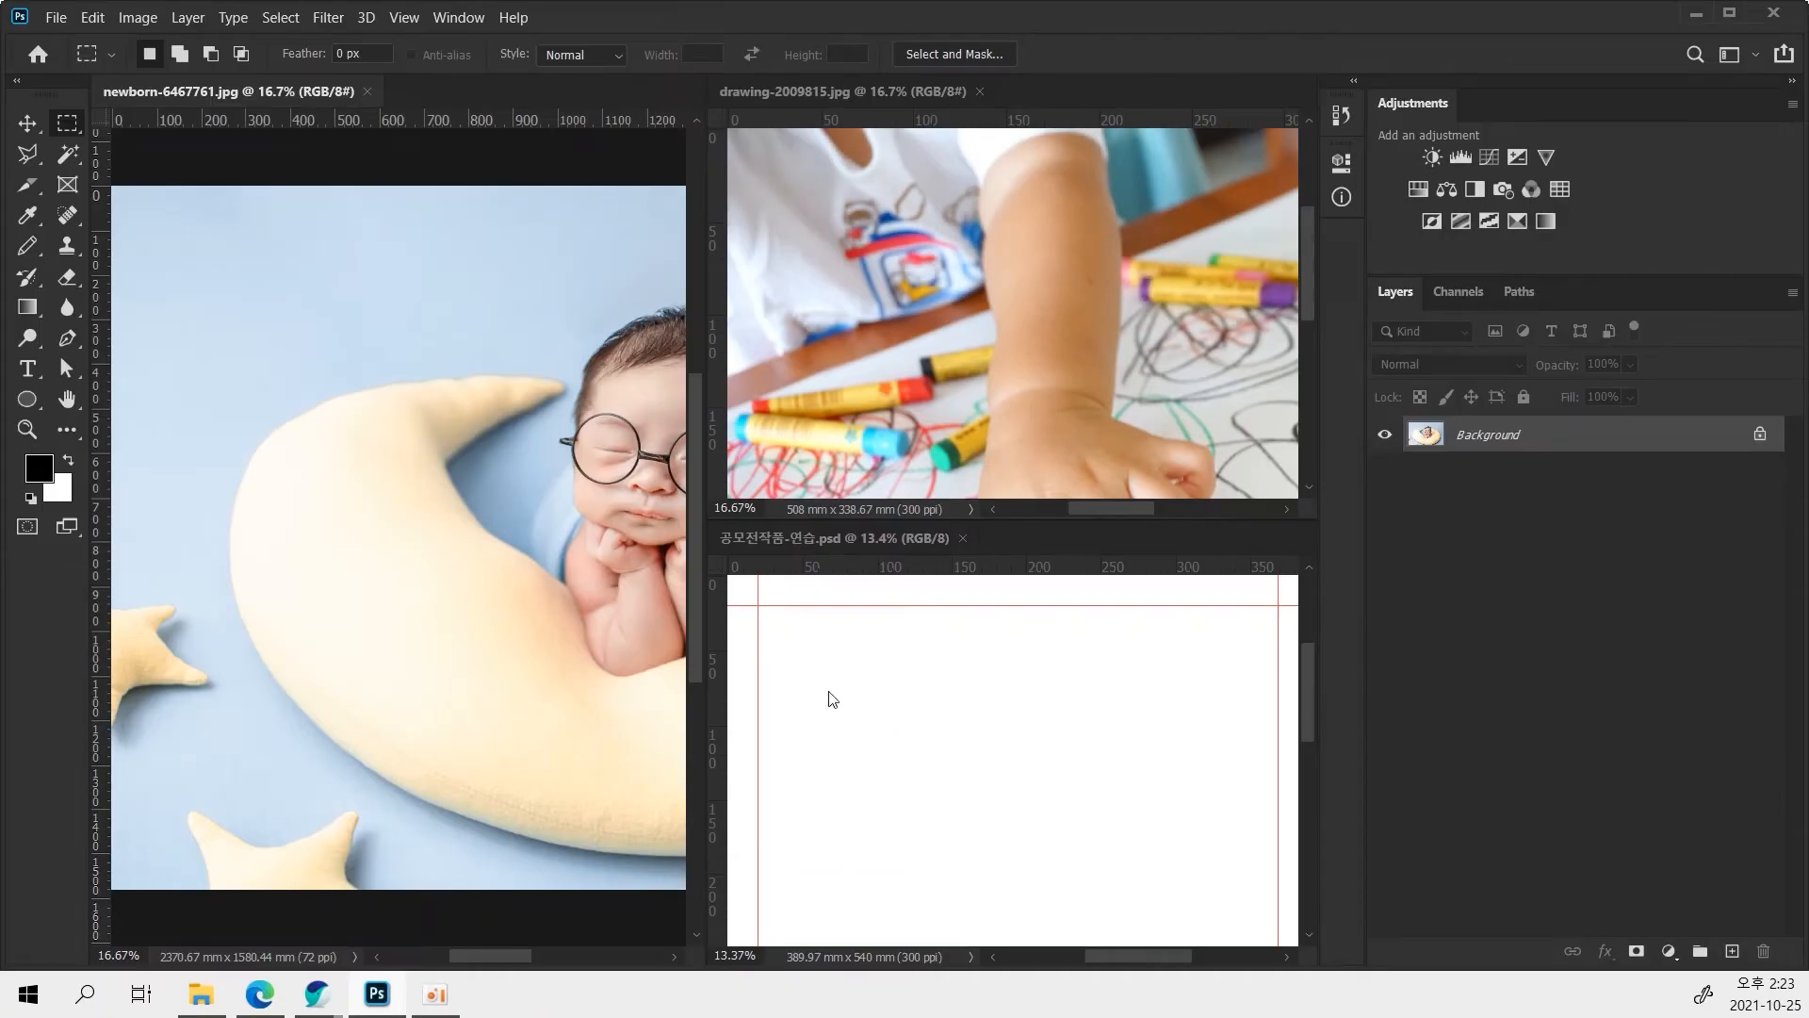
# Copy the newborn photo into the poster document with the Move tool and align it to the poster's upper area.
pyautogui.click(884, 726)
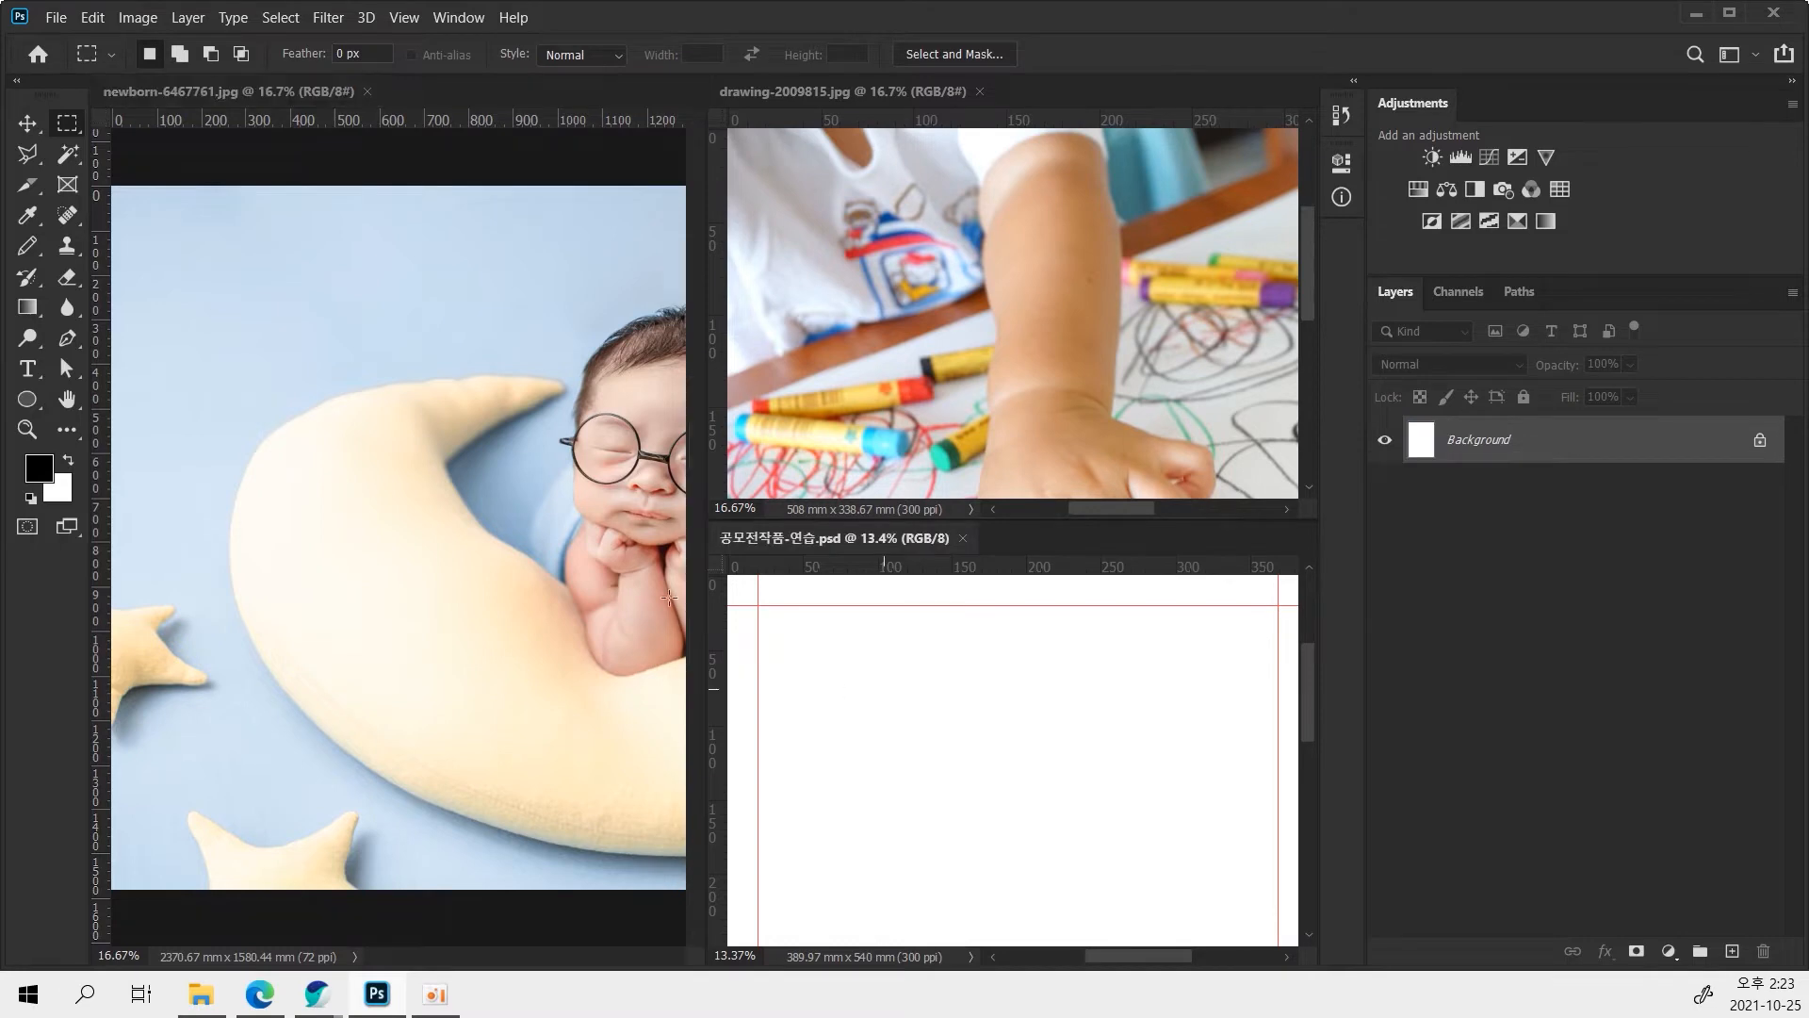
pyautogui.click(27, 123)
pyautogui.click(405, 432)
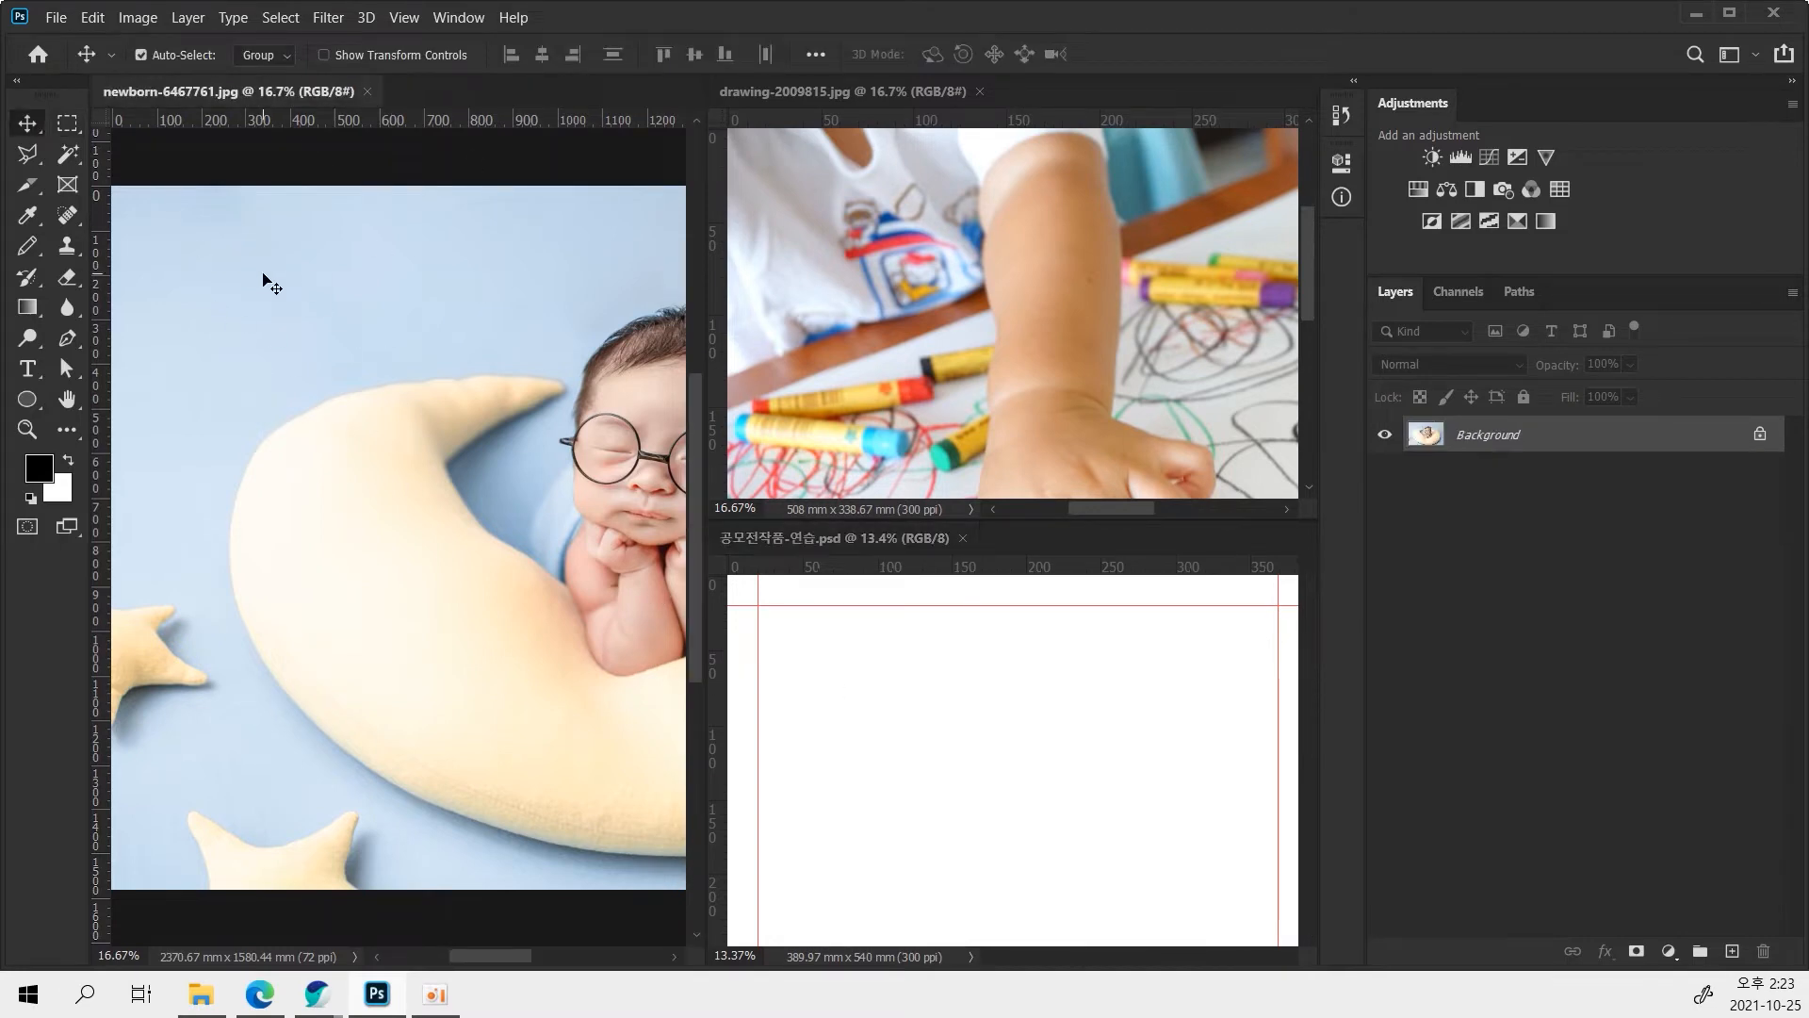
pyautogui.moveTo(291, 337); pyautogui.dragTo(885, 754)
pyautogui.moveTo(969, 763); pyautogui.dragTo(906, 692)
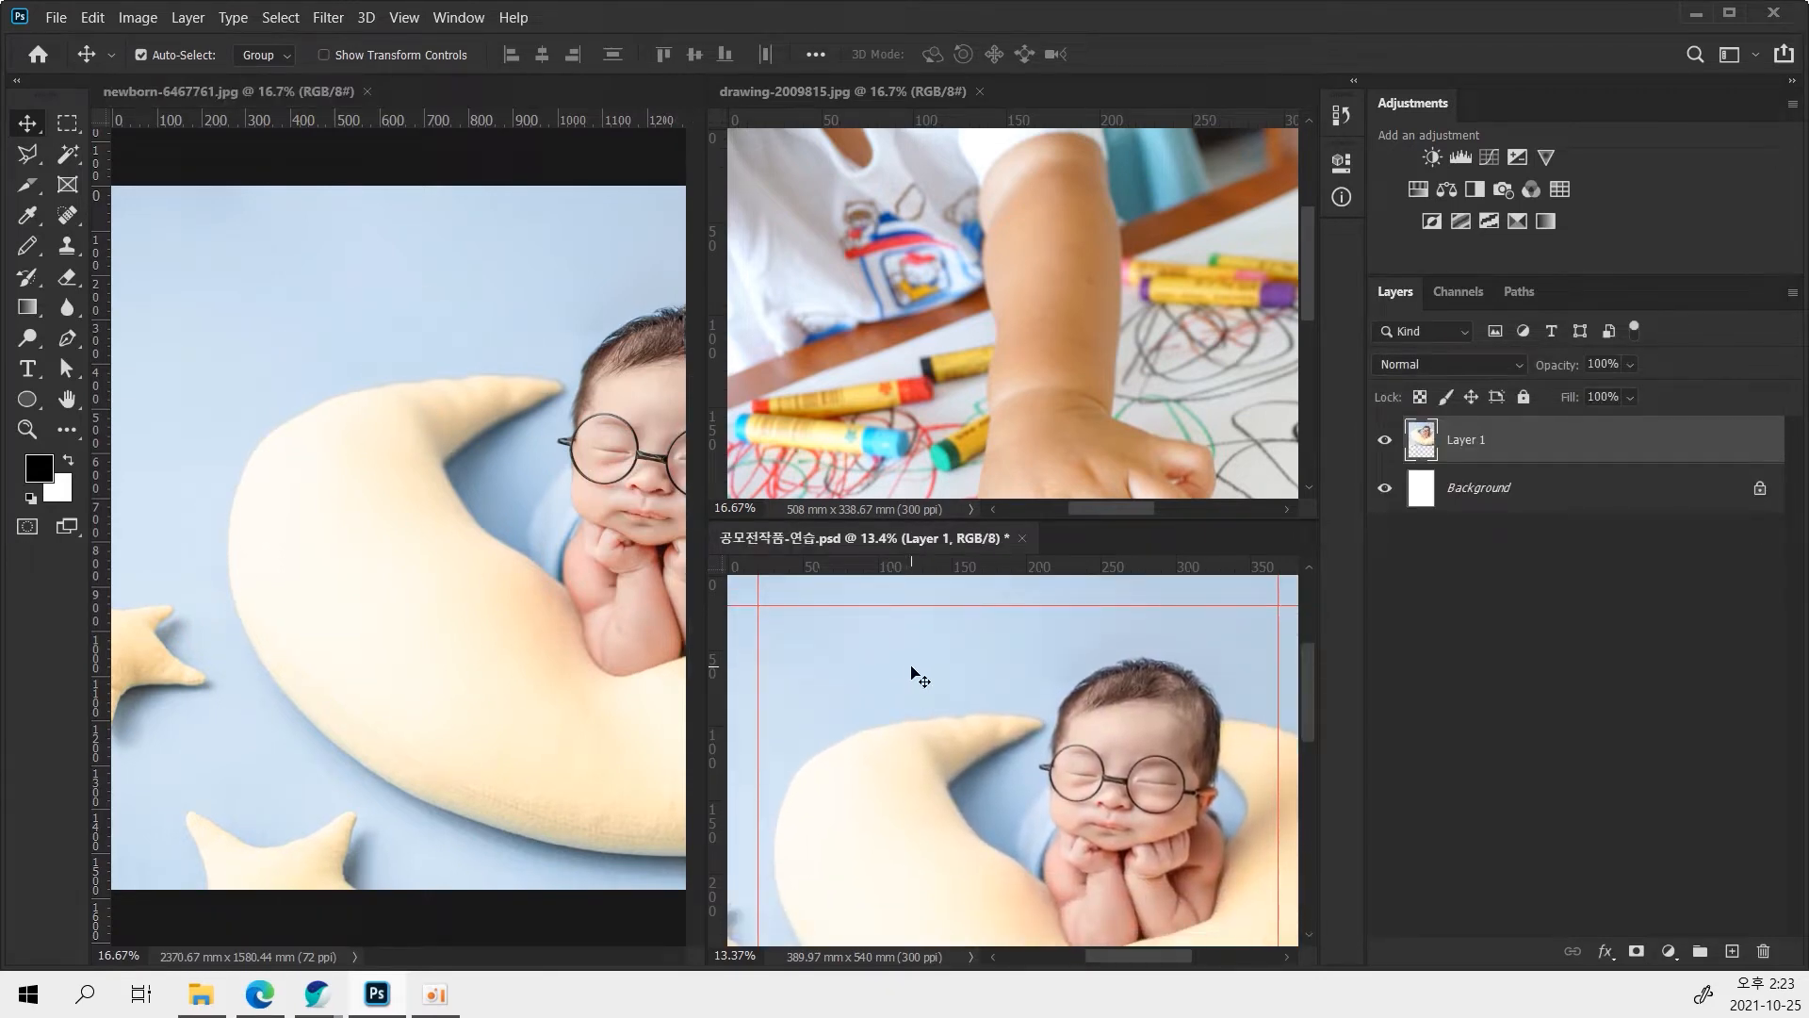
# Copy the crayon drawing photo into the poster document and close both source photos.
pyautogui.moveTo(892, 346)
pyautogui.mouseDown()
pyautogui.moveTo(929, 698)
pyautogui.moveTo(952, 683)
pyautogui.moveTo(903, 762)
pyautogui.moveTo(902, 695)
pyautogui.mouseUp()
pyautogui.click(544, 508)
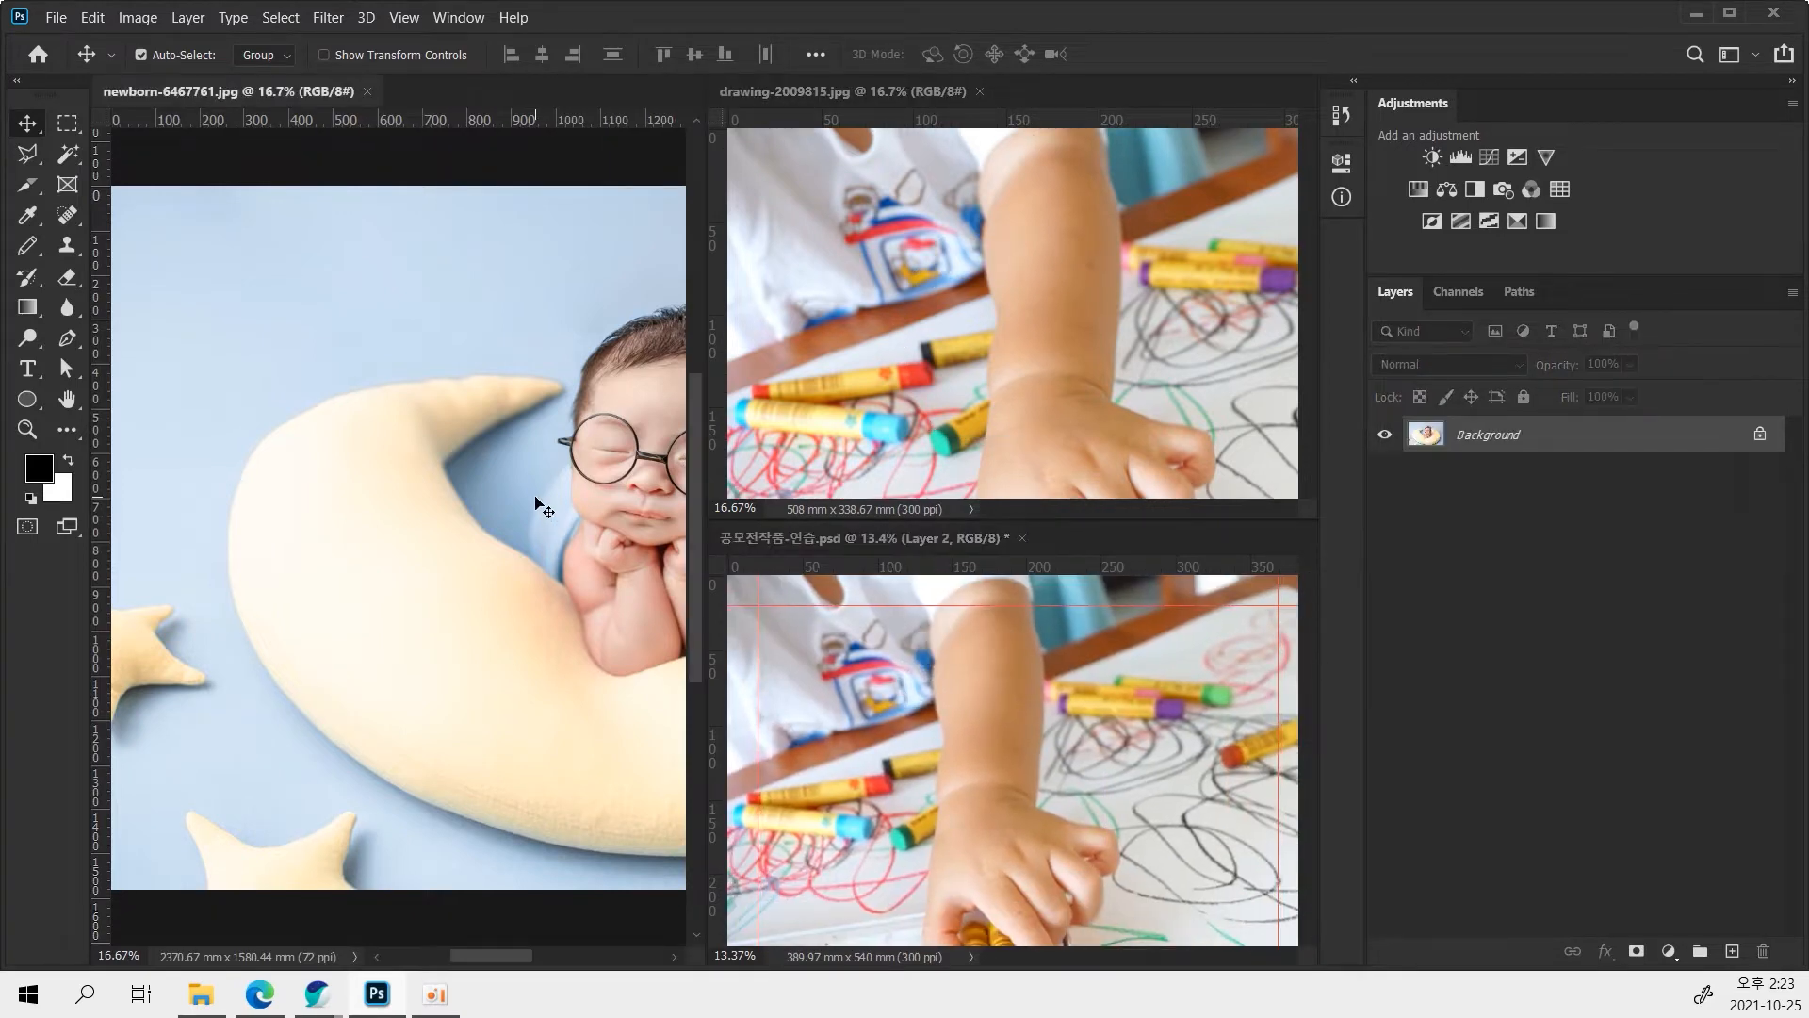
pyautogui.hotkey('ctrl', 'w')
pyautogui.click(687, 325)
pyautogui.hotkey('ctrl', 'w')
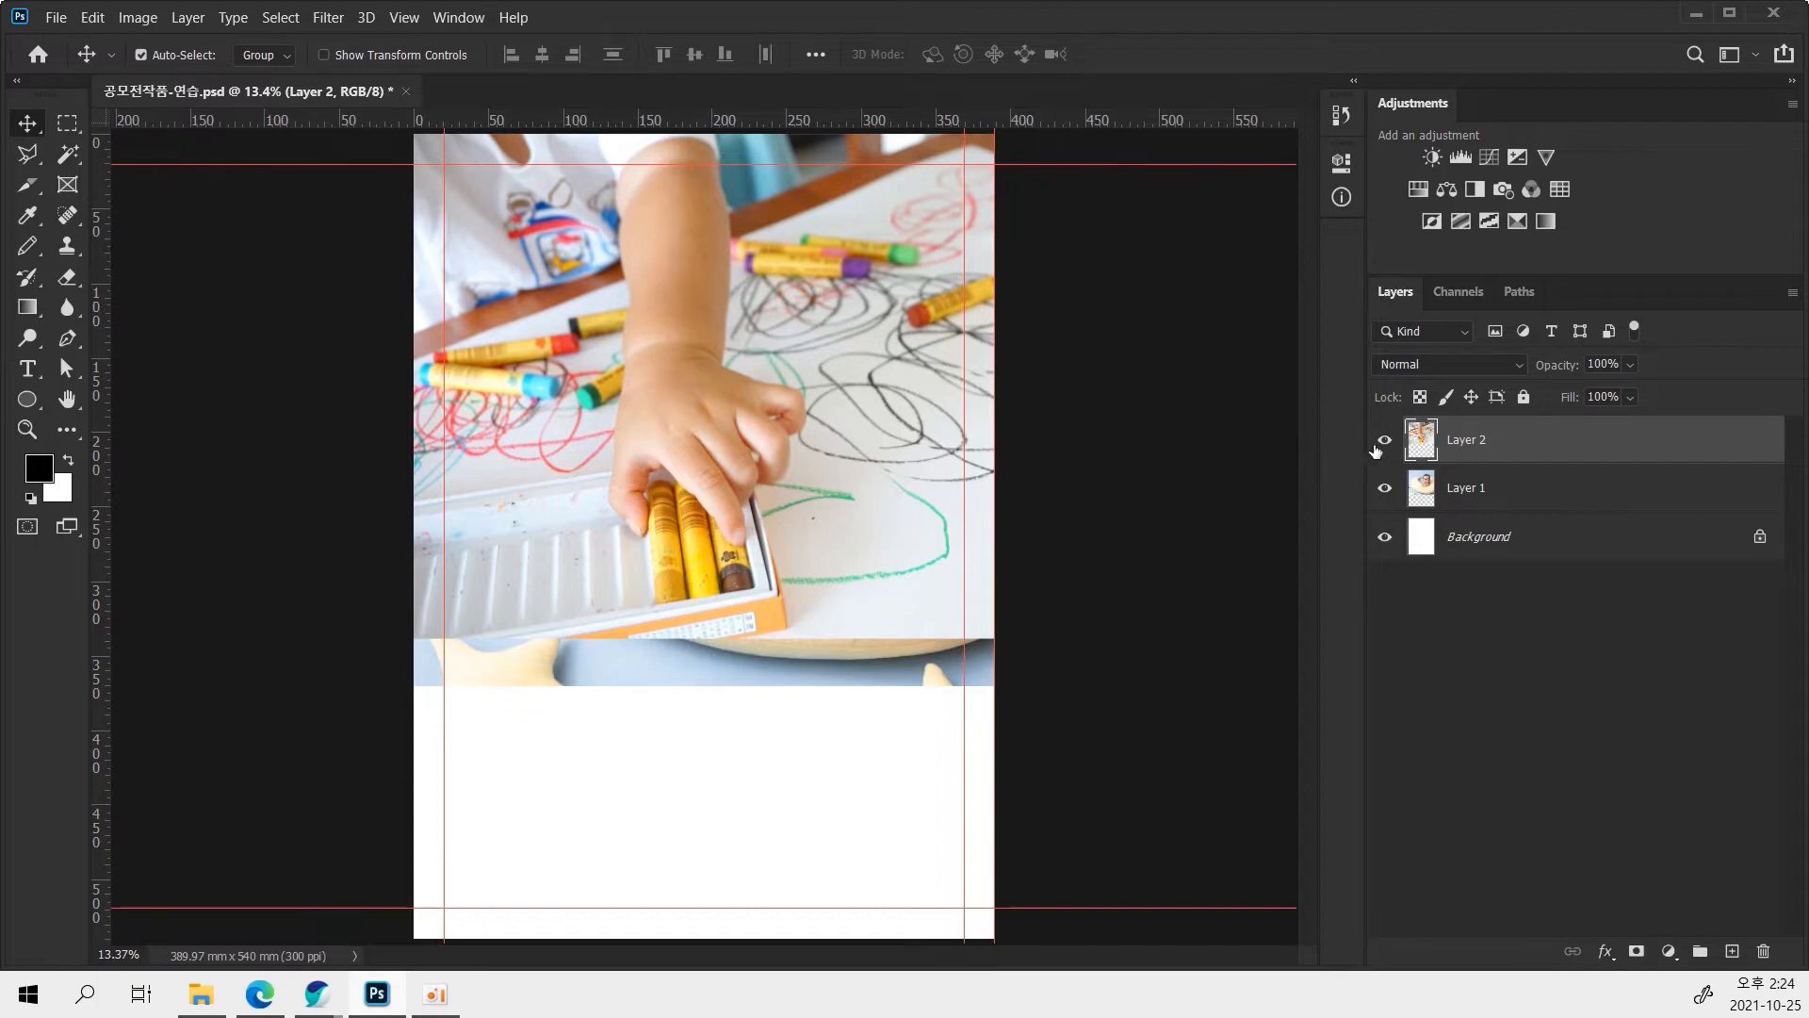
# Hide the crayon drawing layer and move the baby photo down to fill the lower part of the poster.
pyautogui.click(1385, 441)
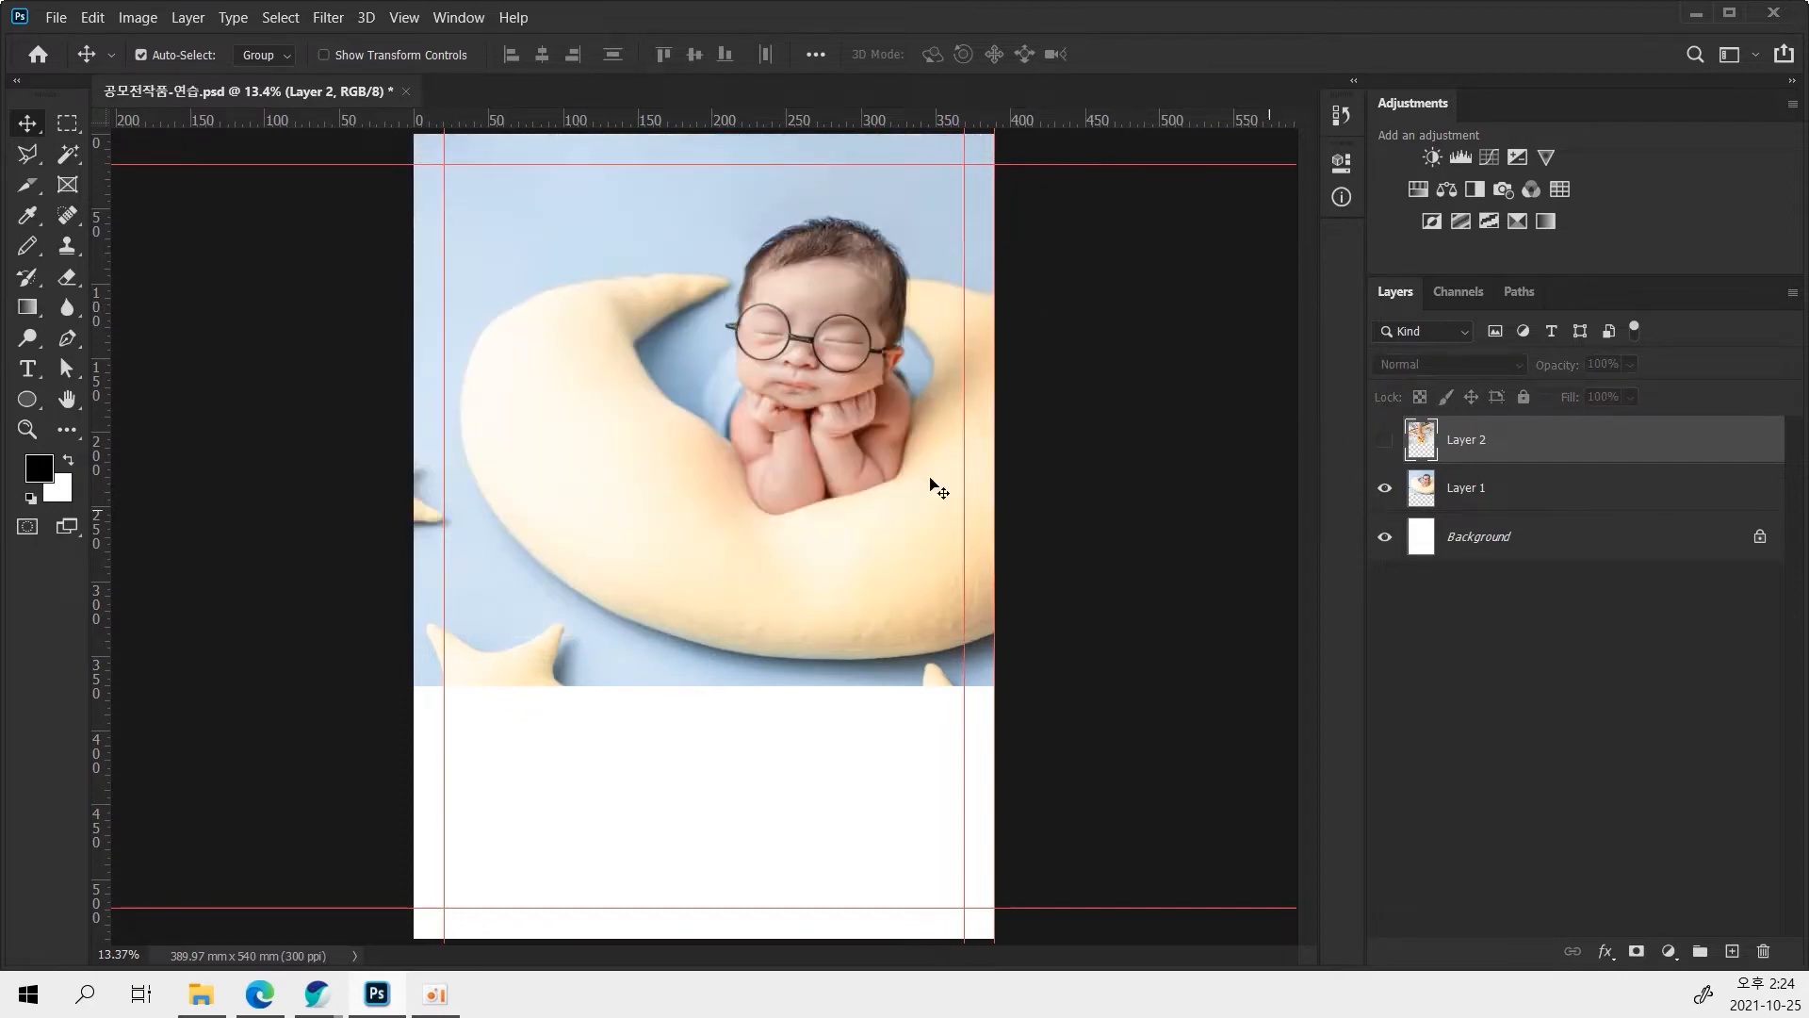
pyautogui.click(800, 440)
pyautogui.moveTo(745, 377); pyautogui.dragTo(642, 667)
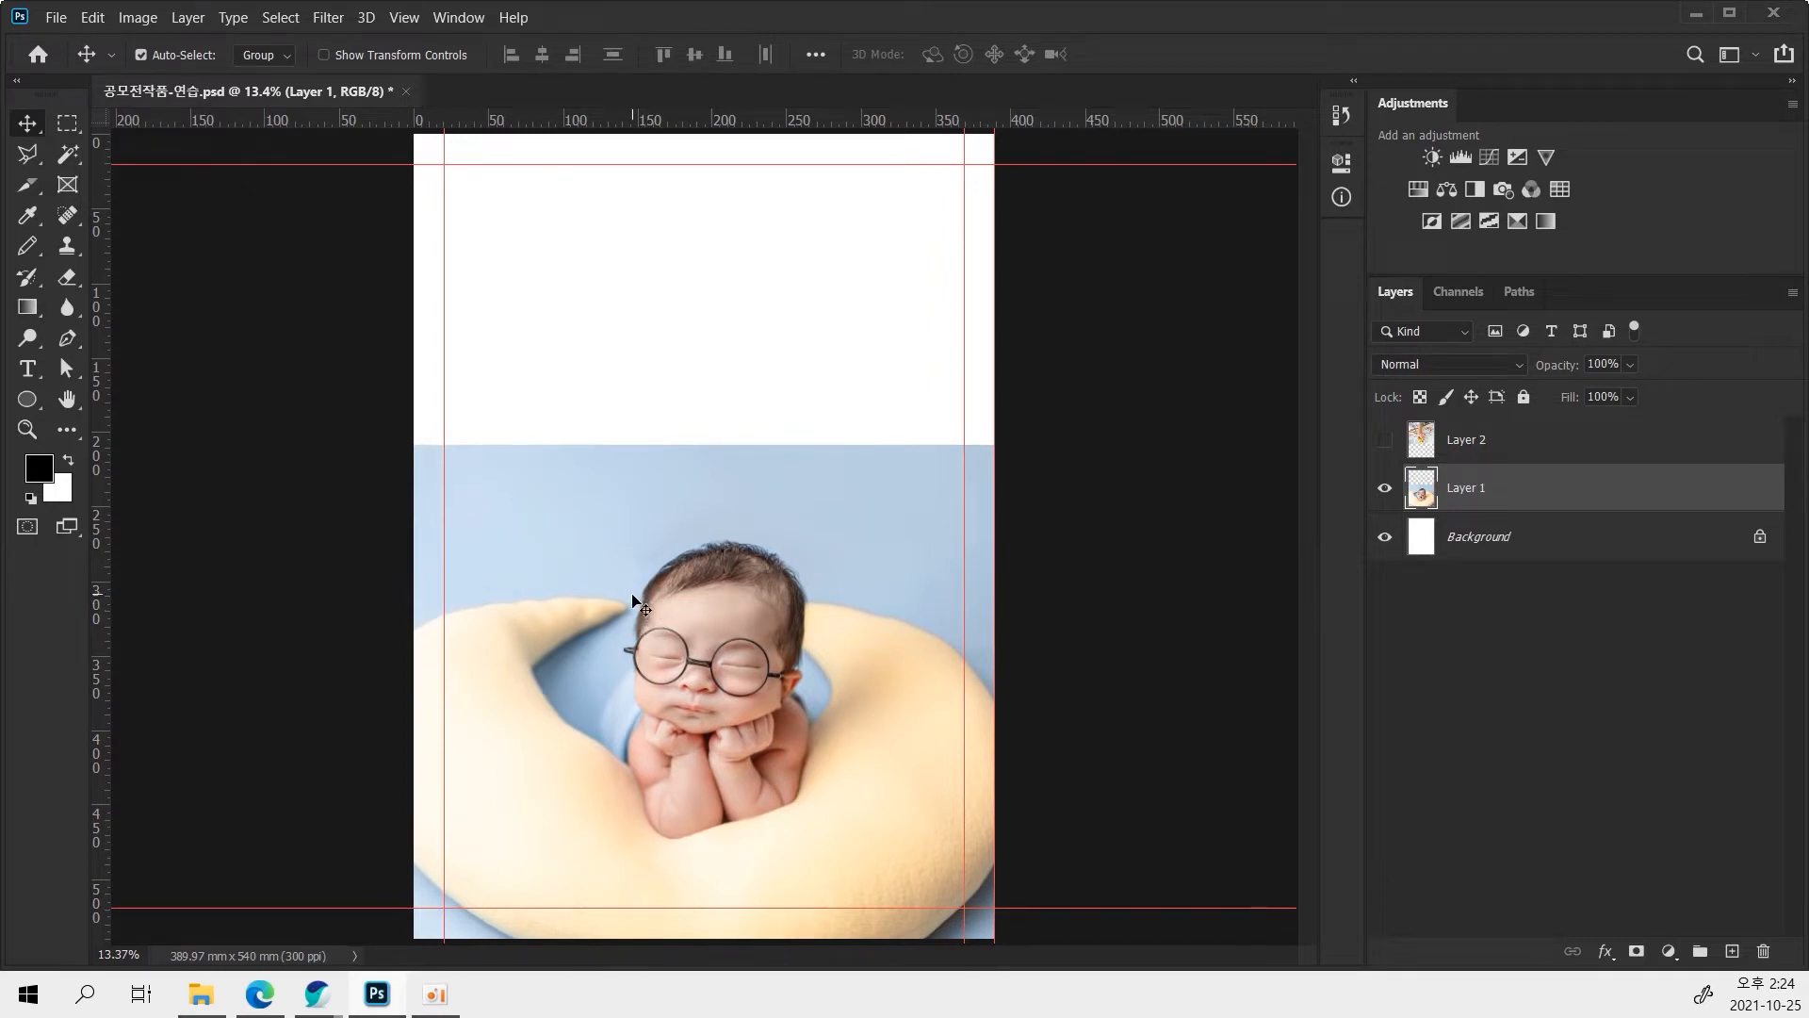
pyautogui.click(632, 599)
pyautogui.moveTo(694, 566); pyautogui.dragTo(694, 364)
pyautogui.moveTo(702, 444); pyautogui.dragTo(697, 576)
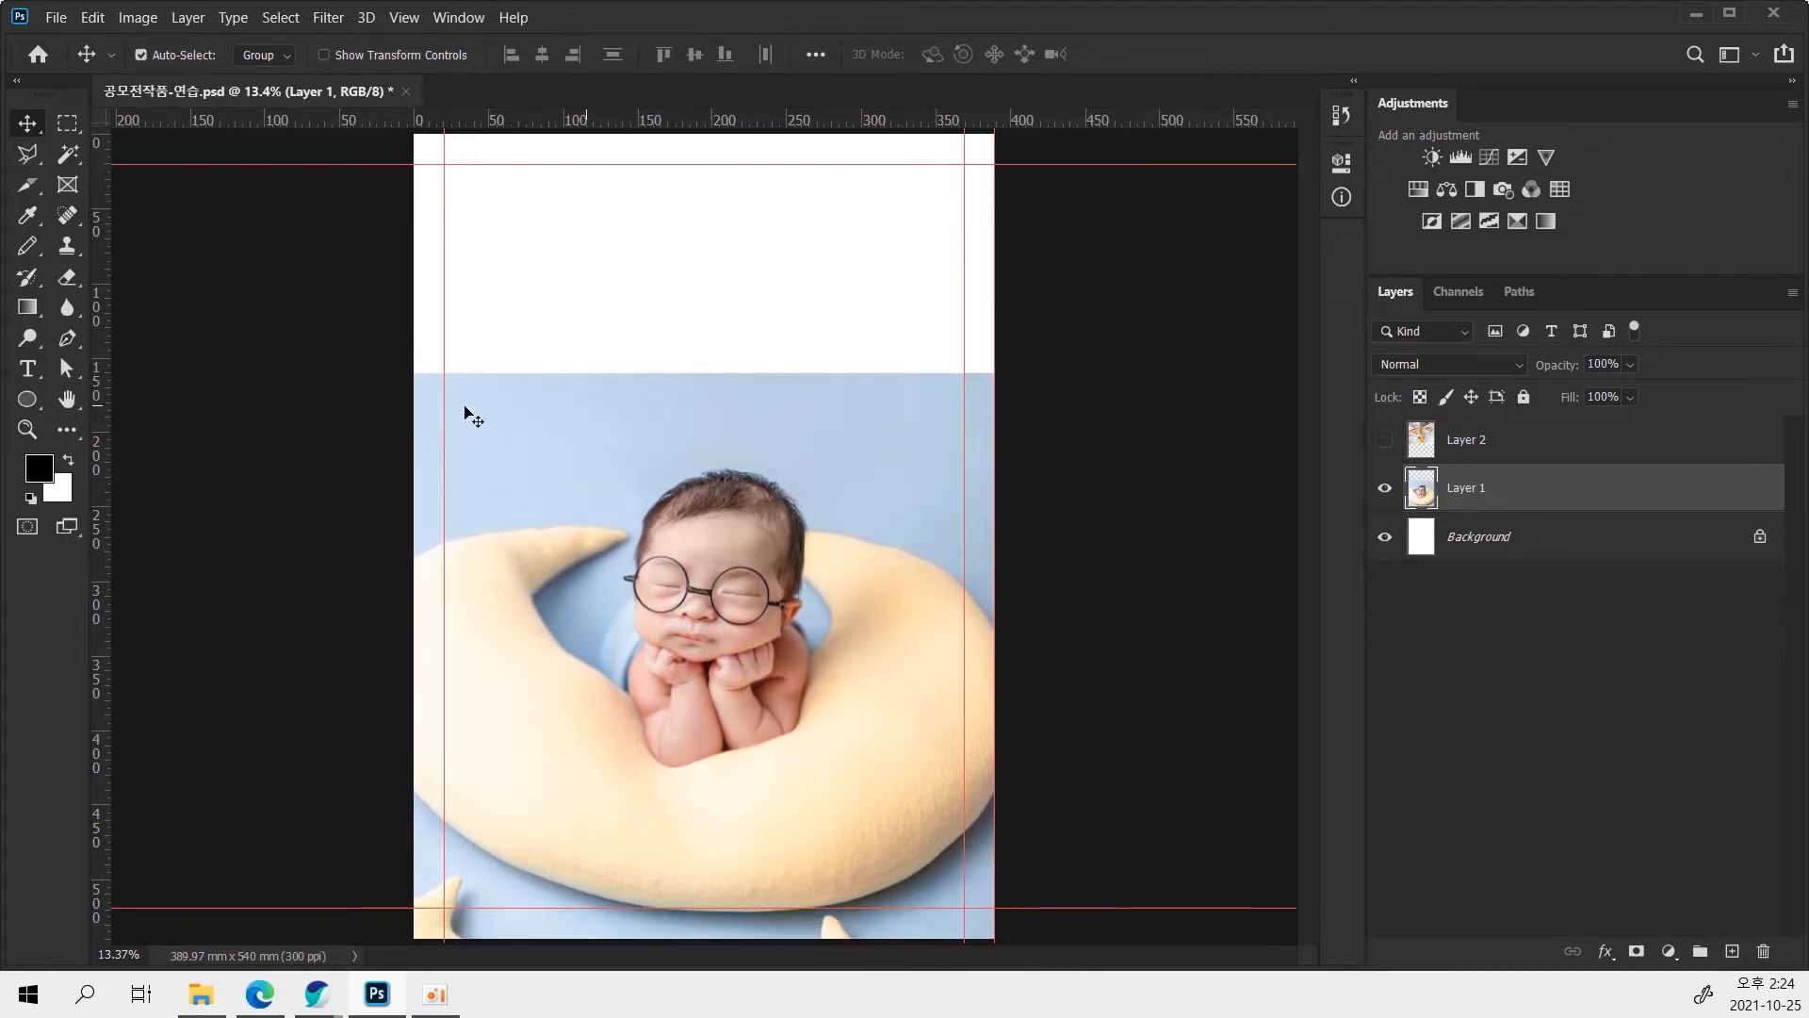
# Show the crayon drawing layer in place of the baby photo and make it the active layer.
pyautogui.click(1385, 488)
pyautogui.click(1385, 439)
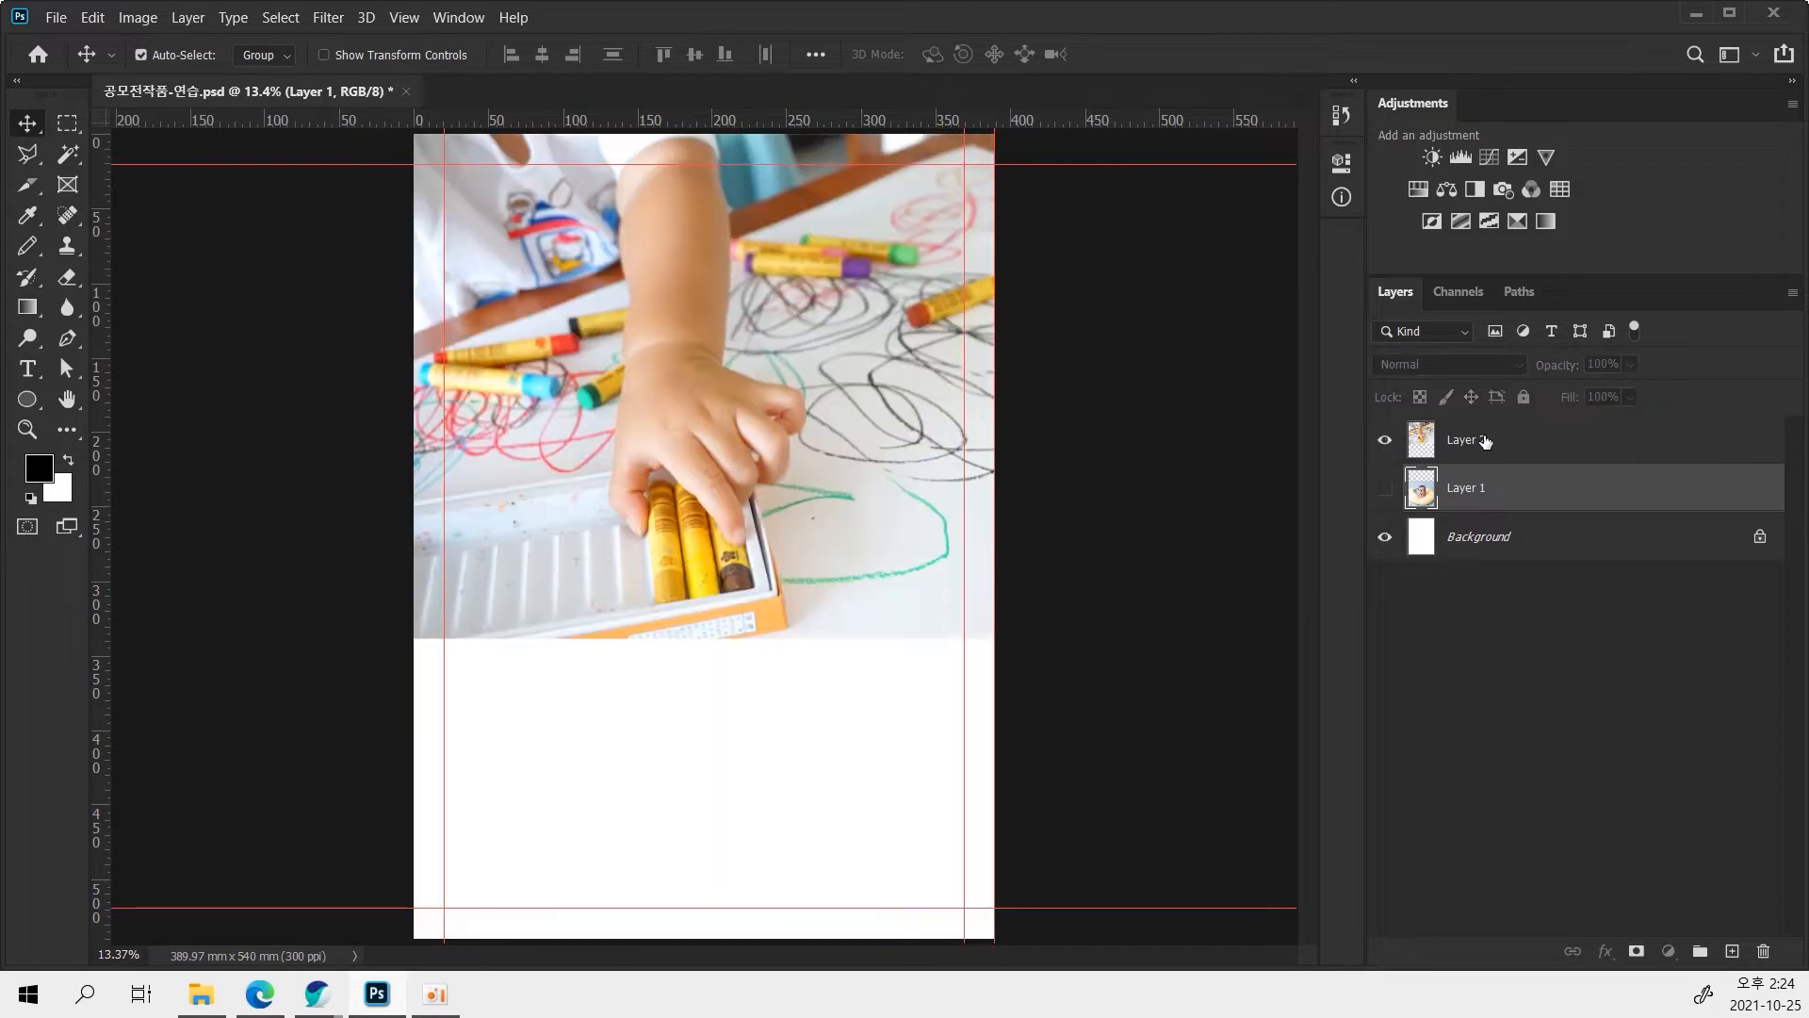
pyautogui.click(1484, 440)
pyautogui.moveTo(767, 380)
pyautogui.mouseDown()
pyautogui.moveTo(767, 533)
pyautogui.moveTo(756, 364)
pyautogui.moveTo(758, 387)
pyautogui.mouseUp()
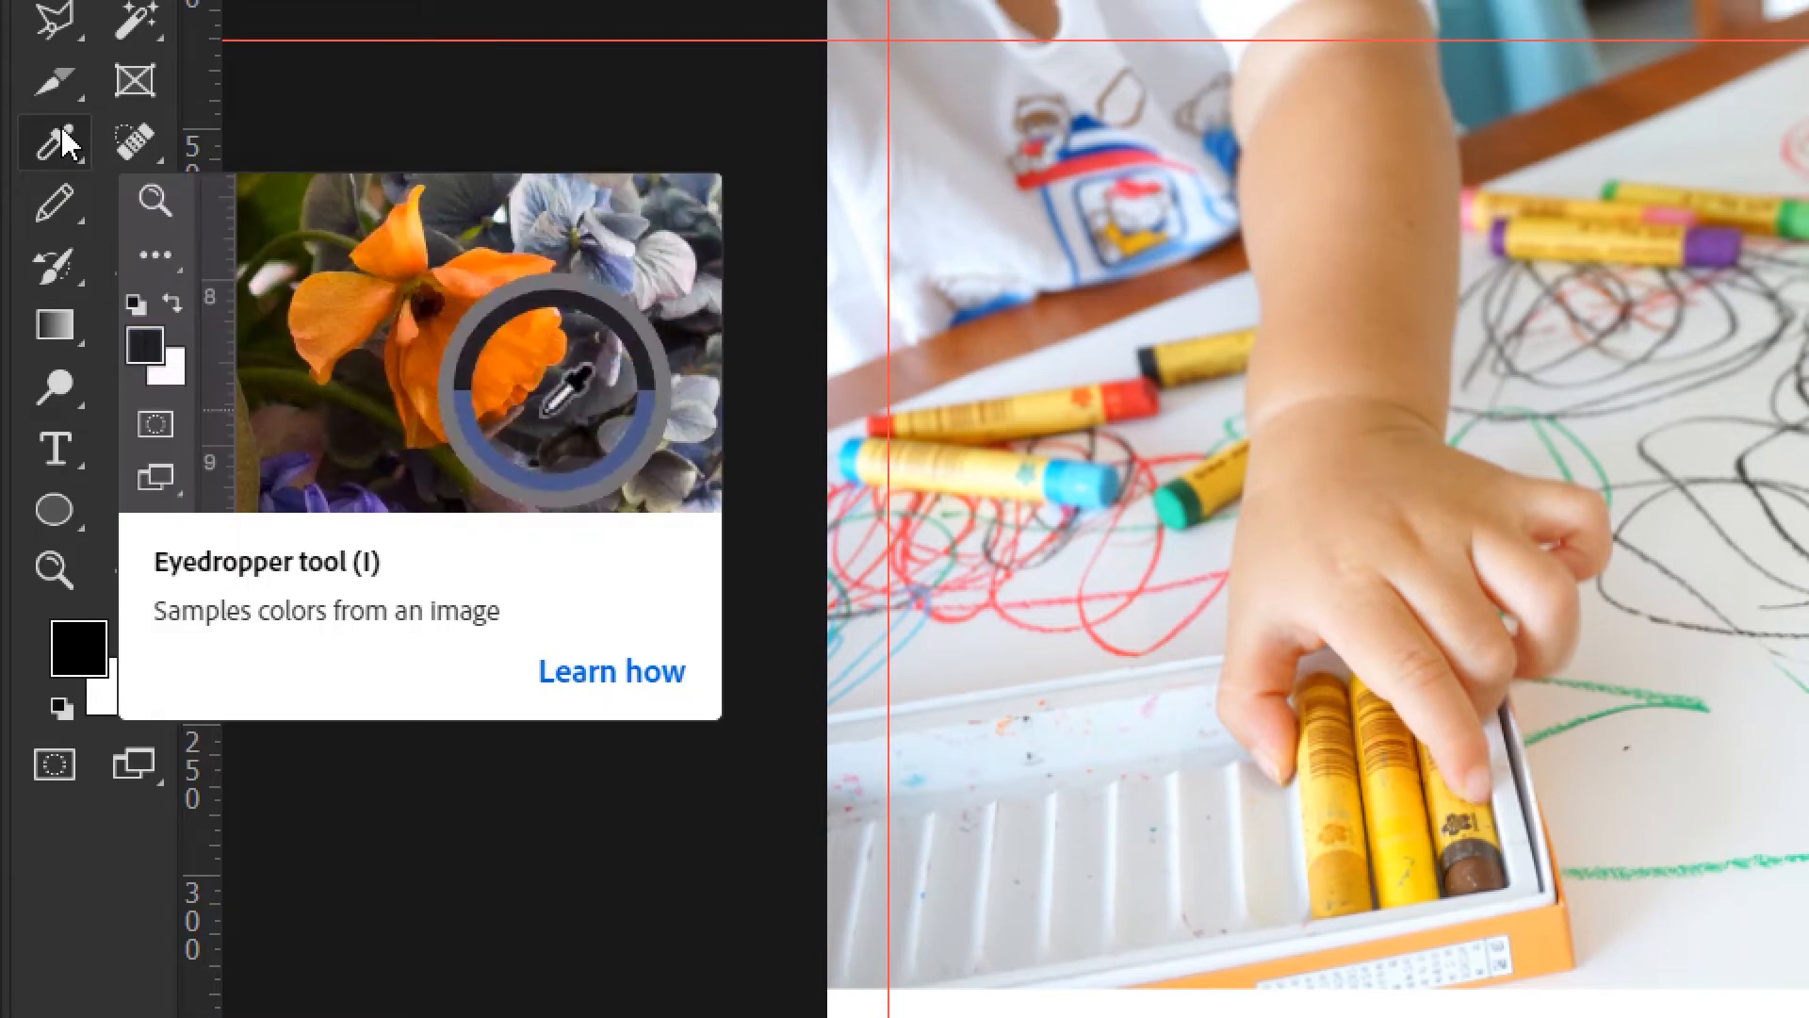
# Sample the pale paper color near the drawing photo's lower edge and fill the Background layer with it.
pyautogui.click(59, 141)
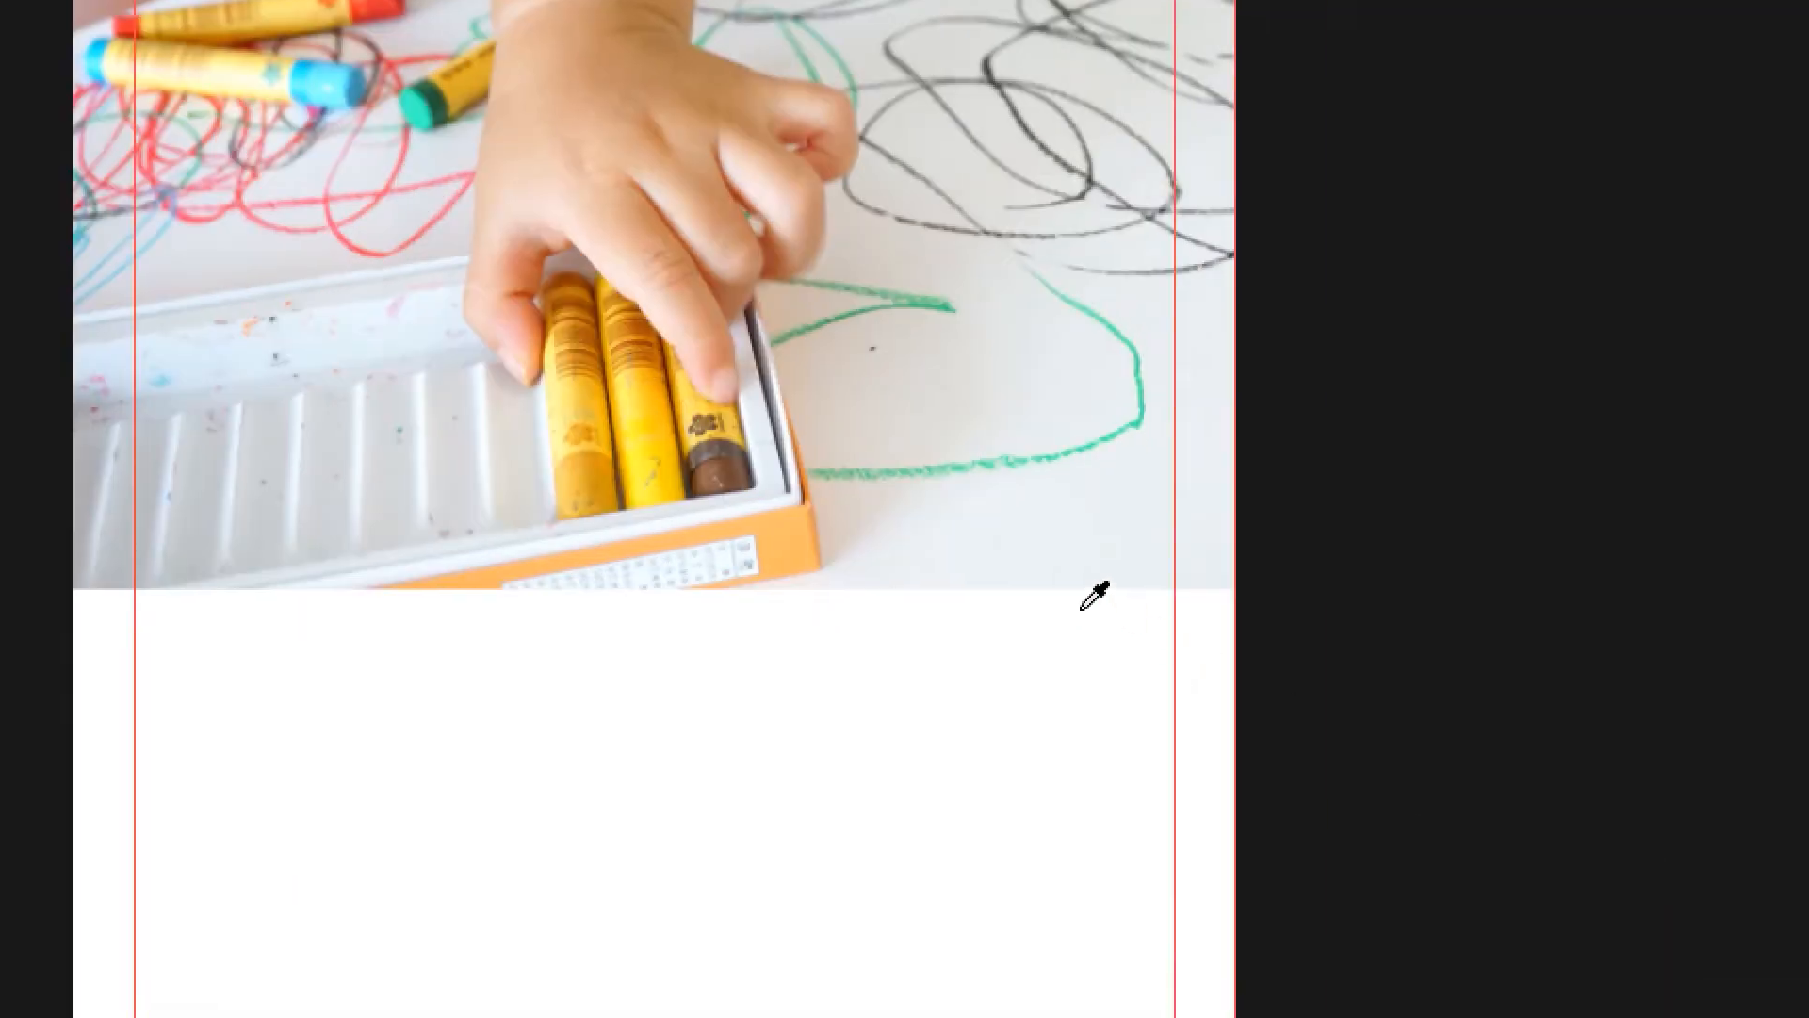
pyautogui.click(1048, 539)
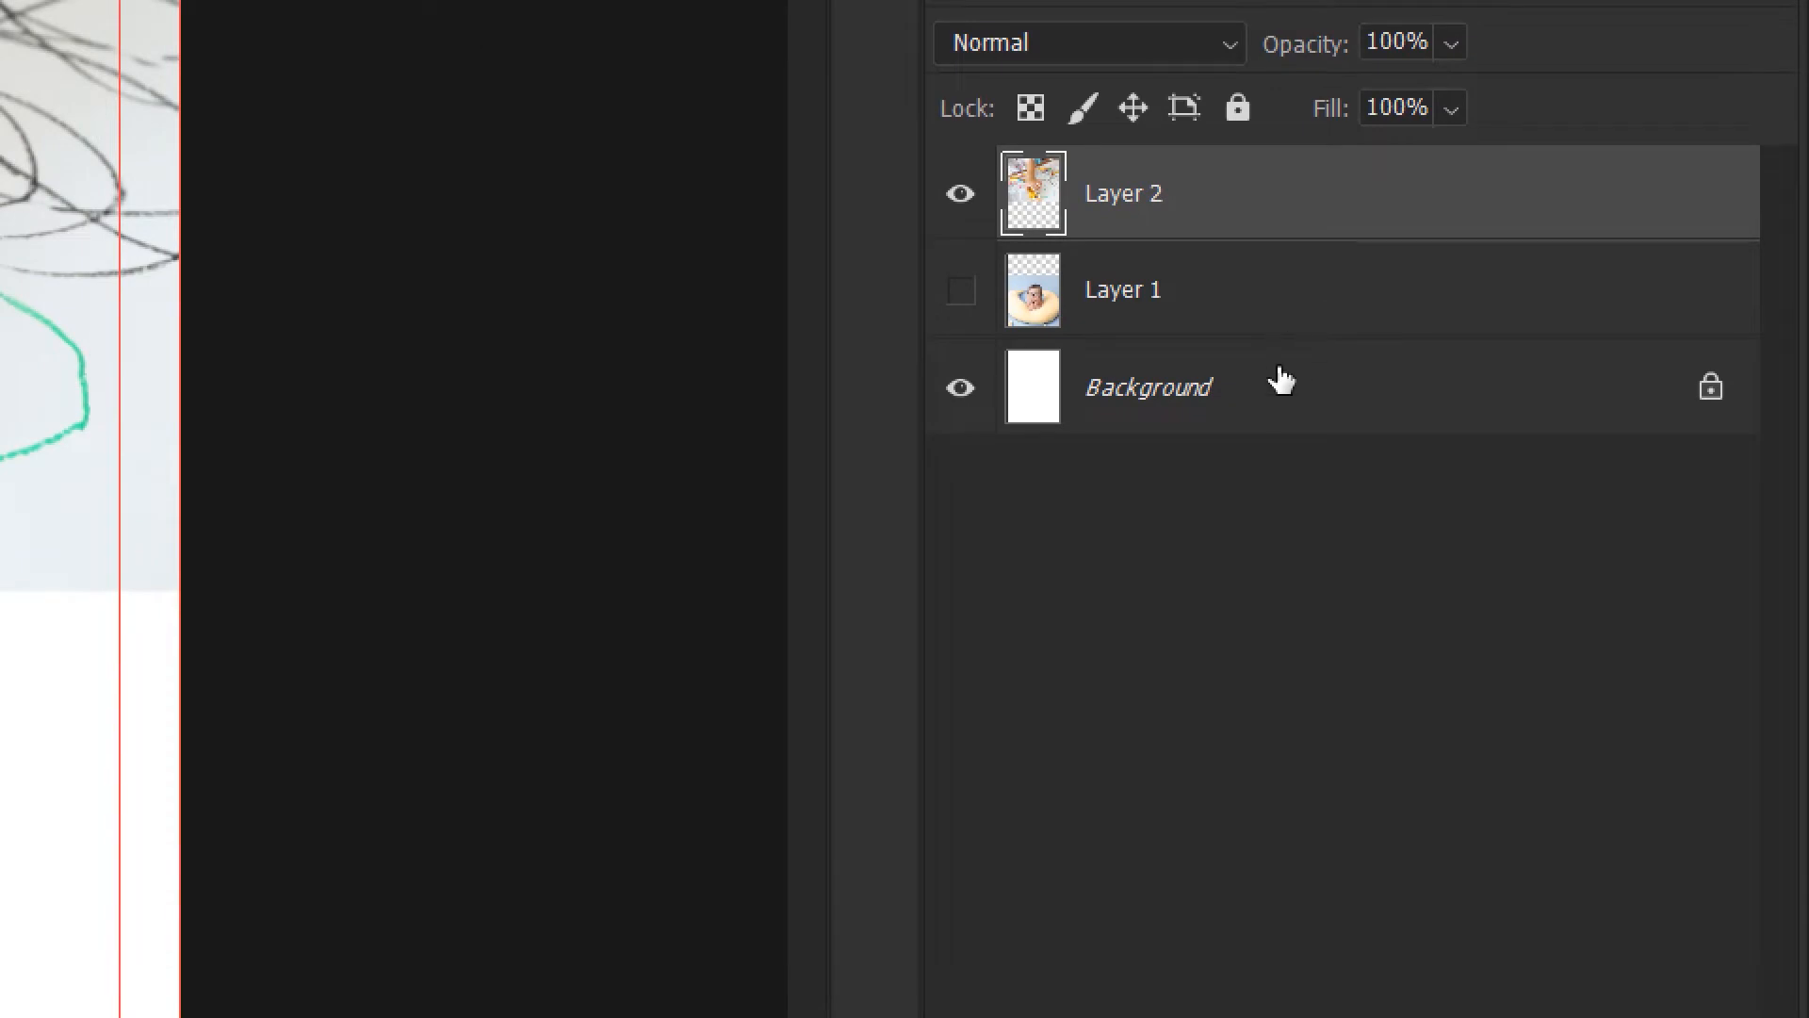
pyautogui.click(1274, 77)
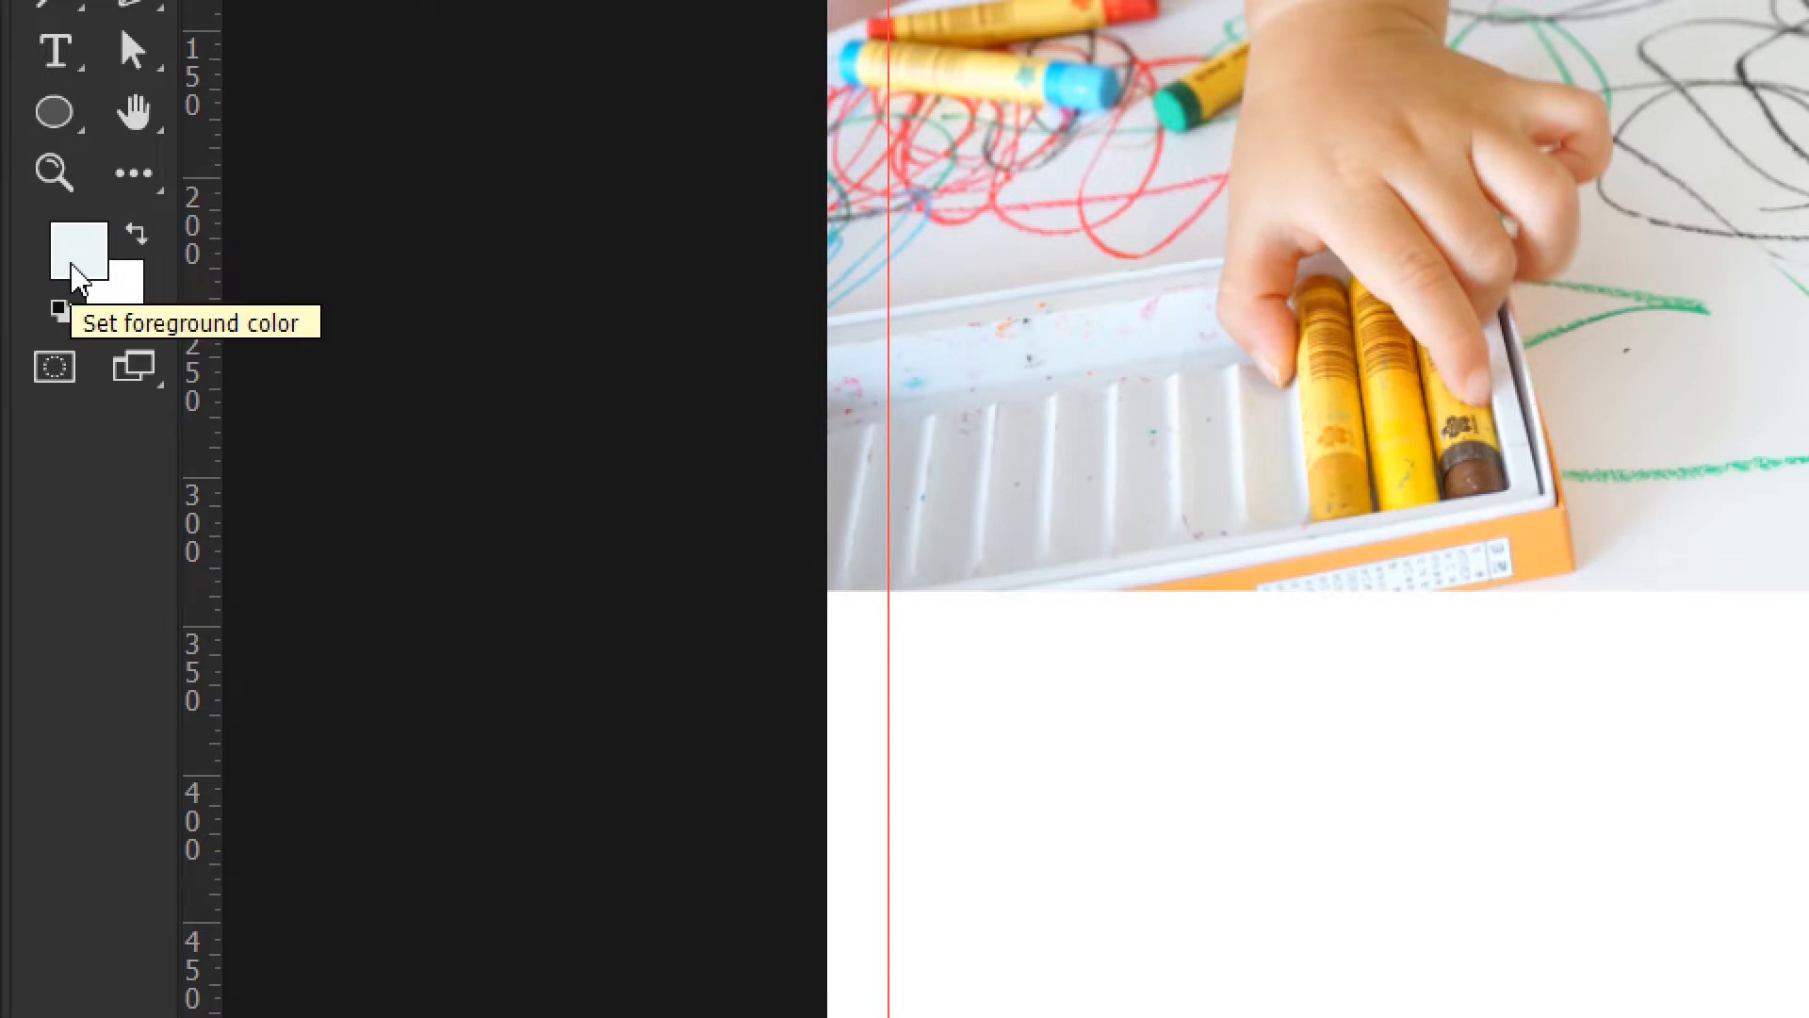
pyautogui.hotkey('alt', 'BackSpace')
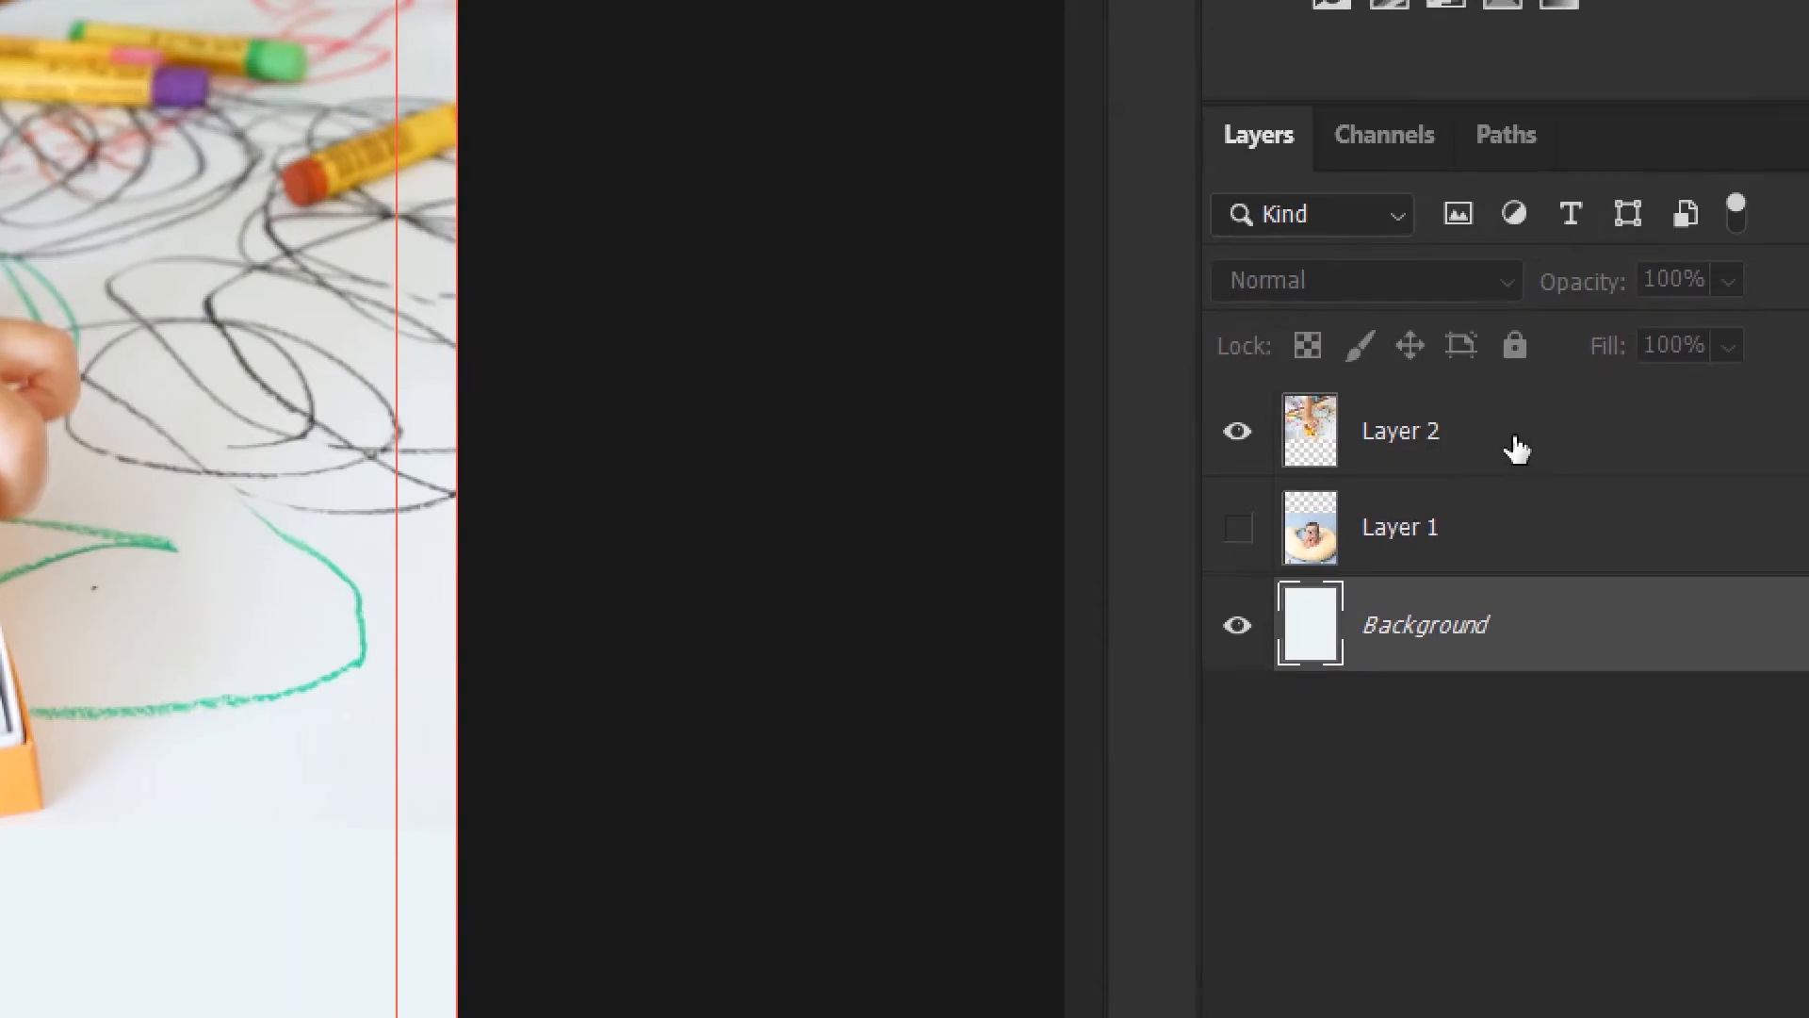
# Move the crayon drawing layer below the baby photo layer and keep it selected.
pyautogui.click(1480, 445)
pyautogui.moveTo(1489, 438); pyautogui.dragTo(1445, 557)
pyautogui.click(1460, 441)
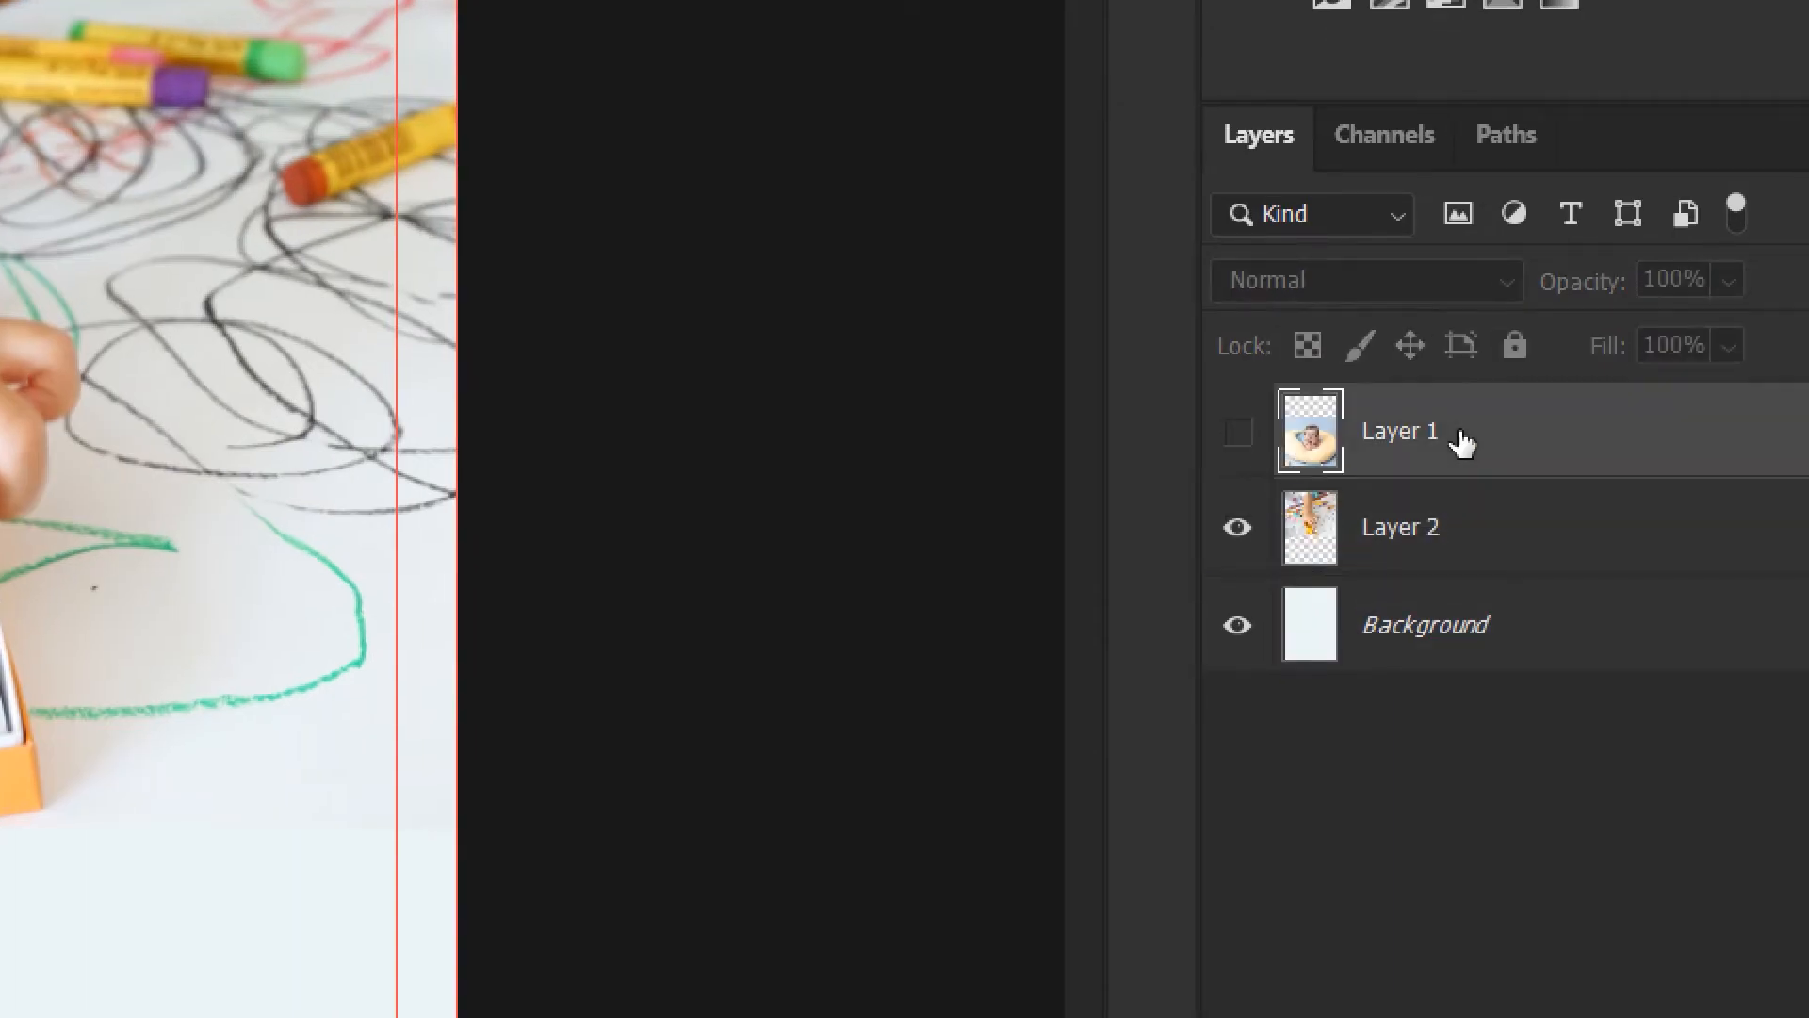
pyautogui.click(1463, 542)
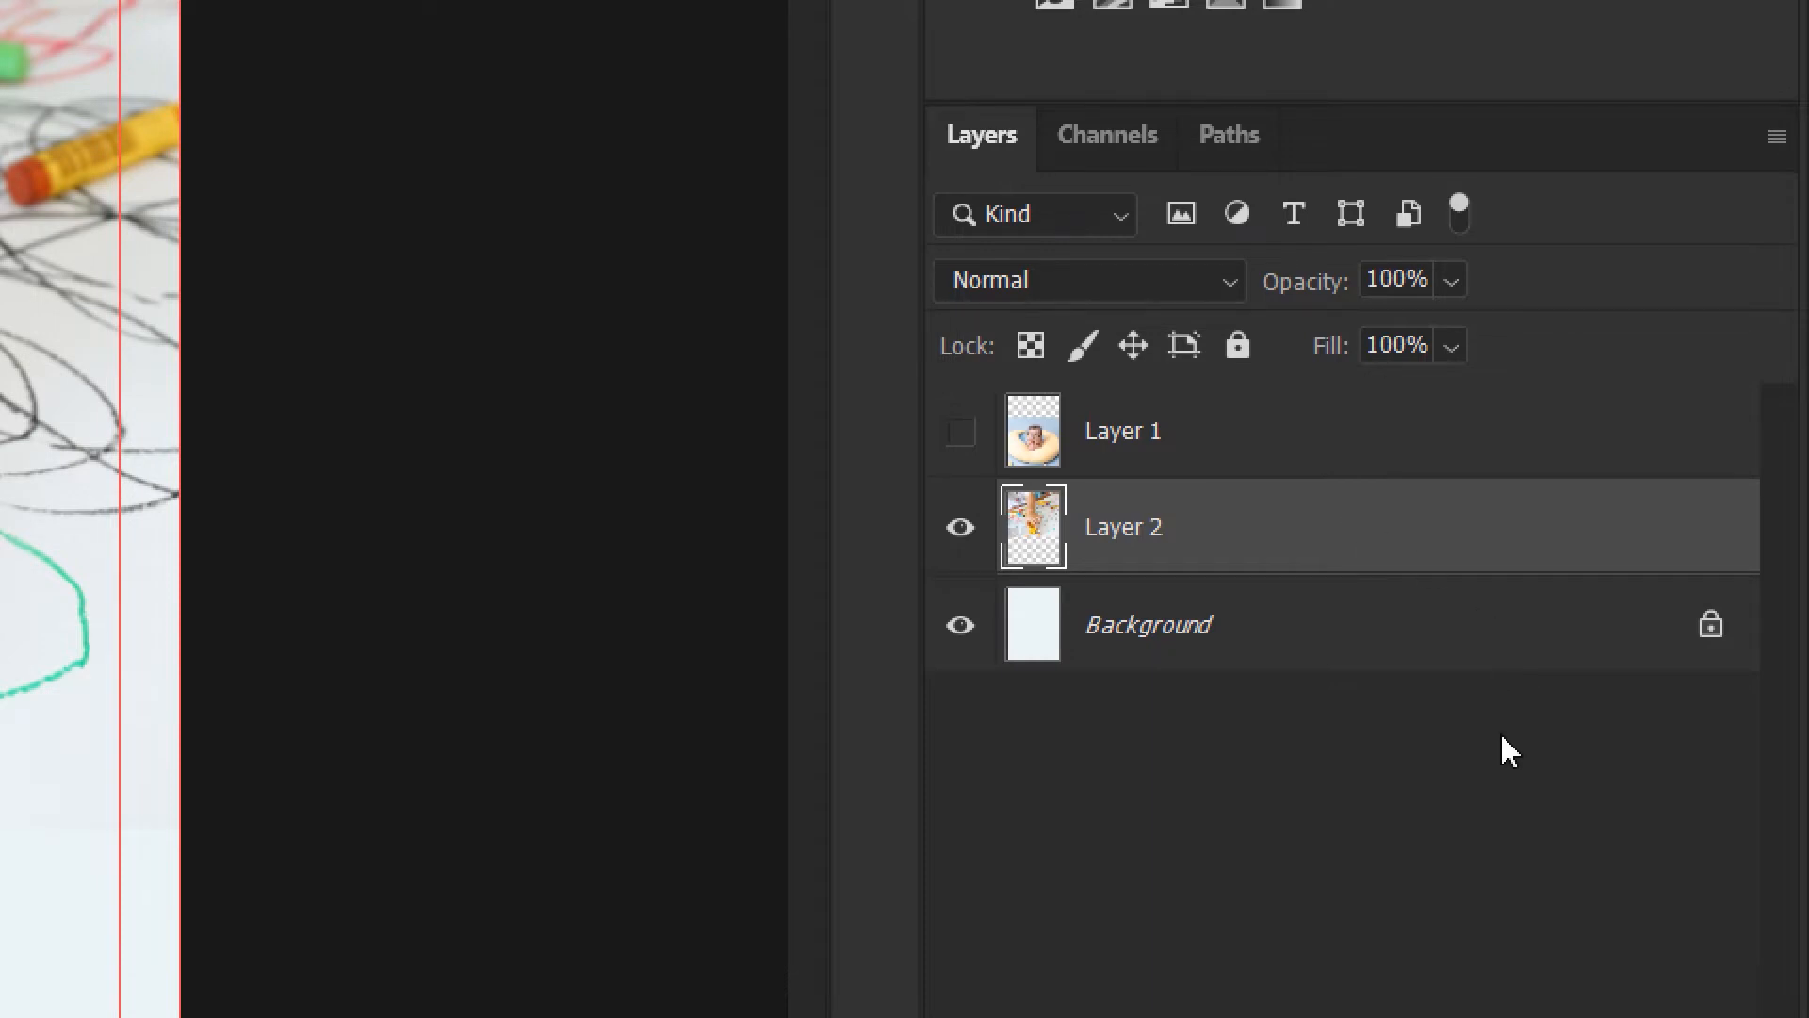
# Duplicate the Background layer, group the copy with Layer 2, and hide the original Background.
pyautogui.click(1213, 657)
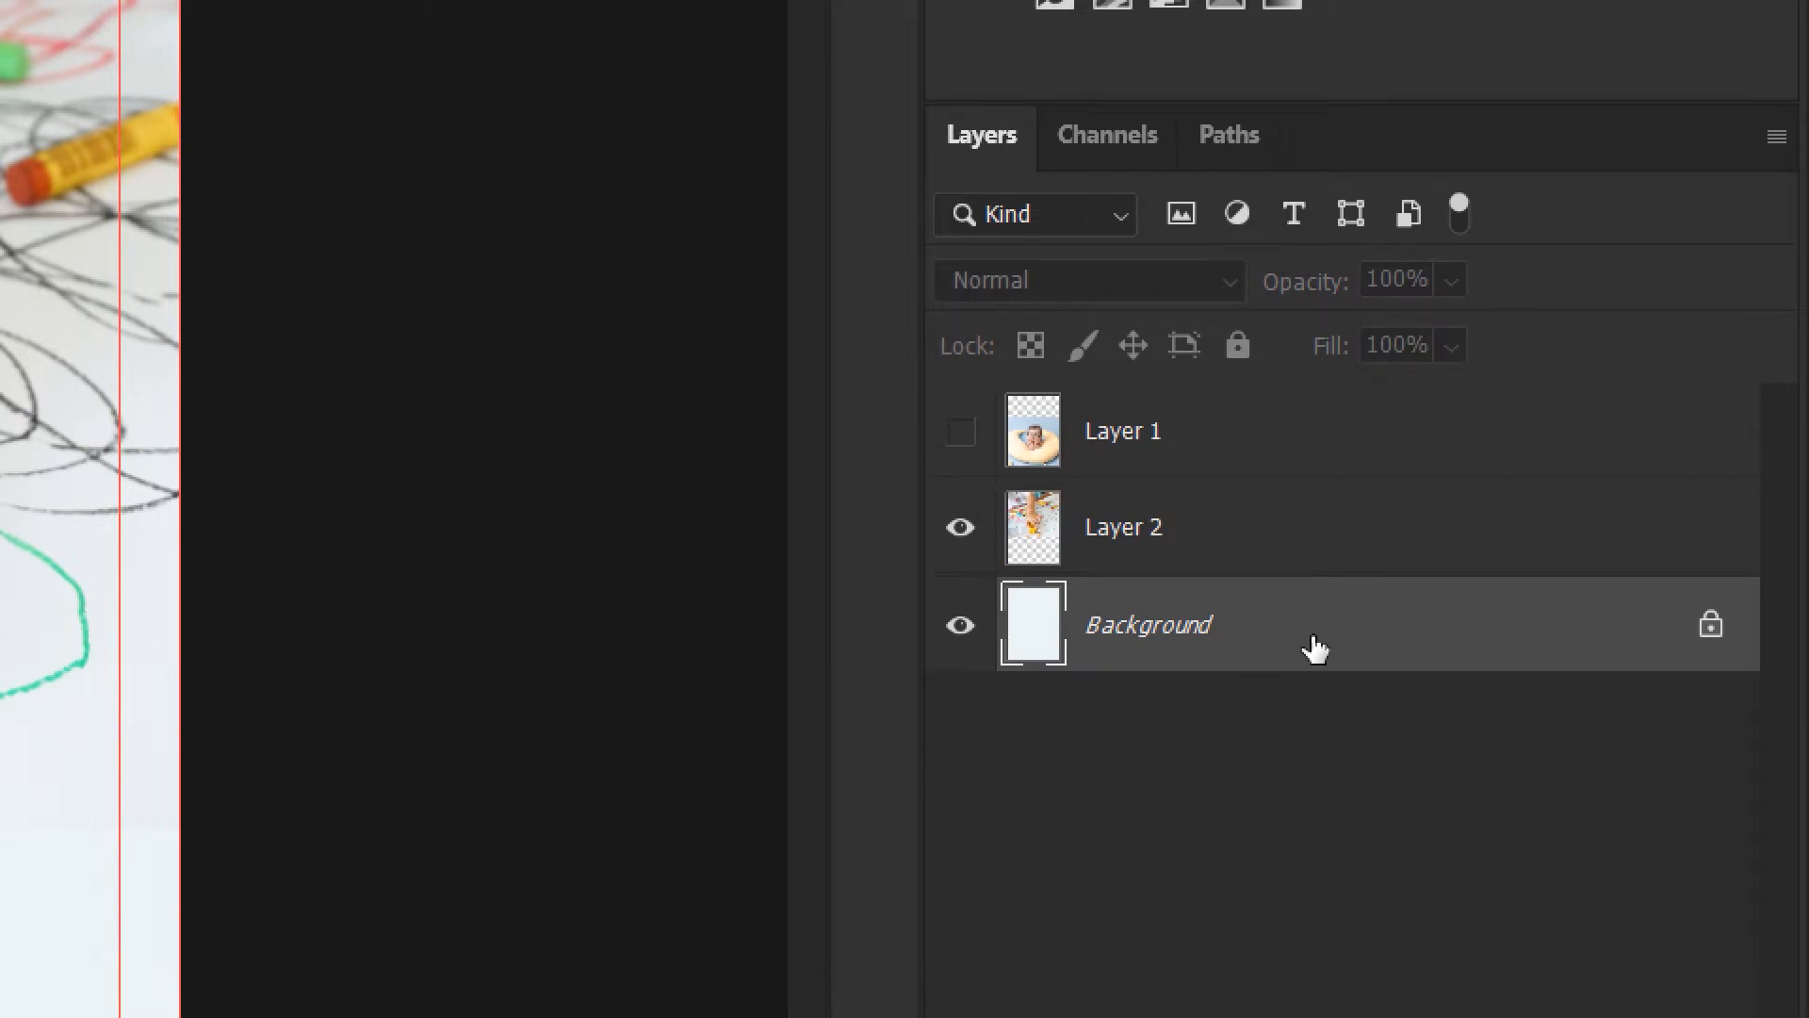
pyautogui.hotkey('ctrl', 'j')
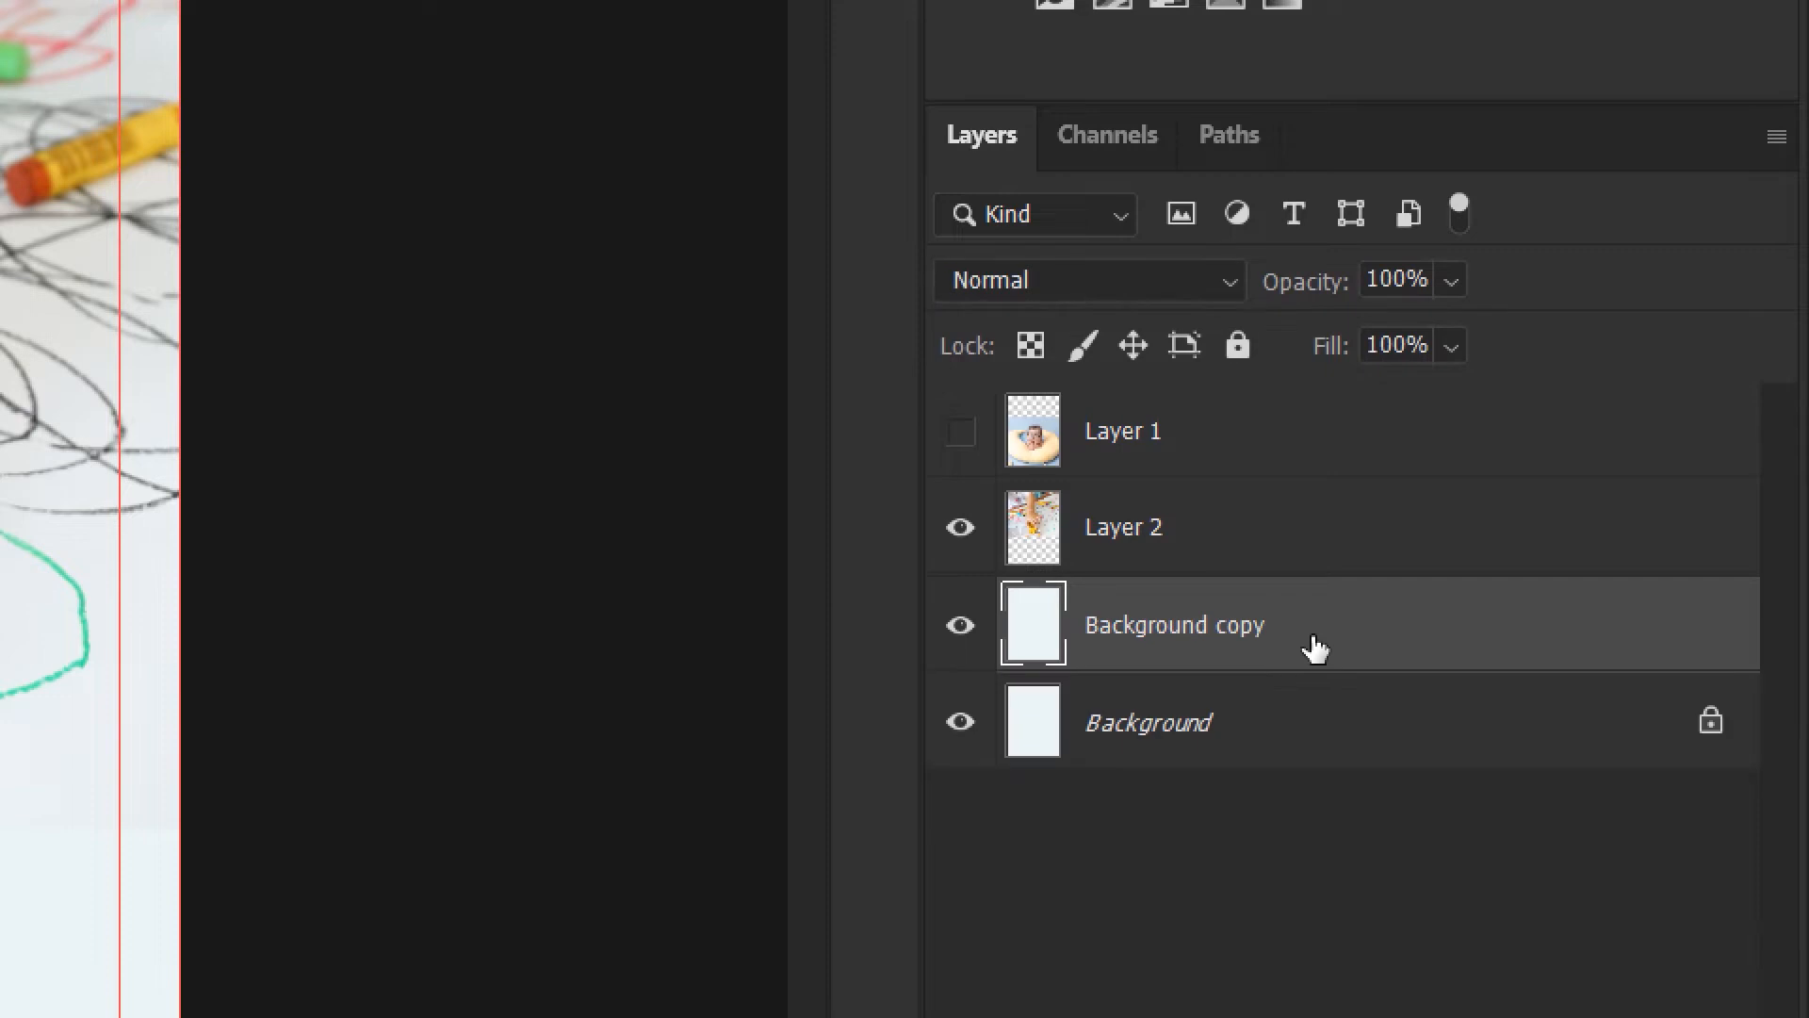
pyautogui.keyDown('shift'); pyautogui.click(1199, 535); pyautogui.keyUp('shift')
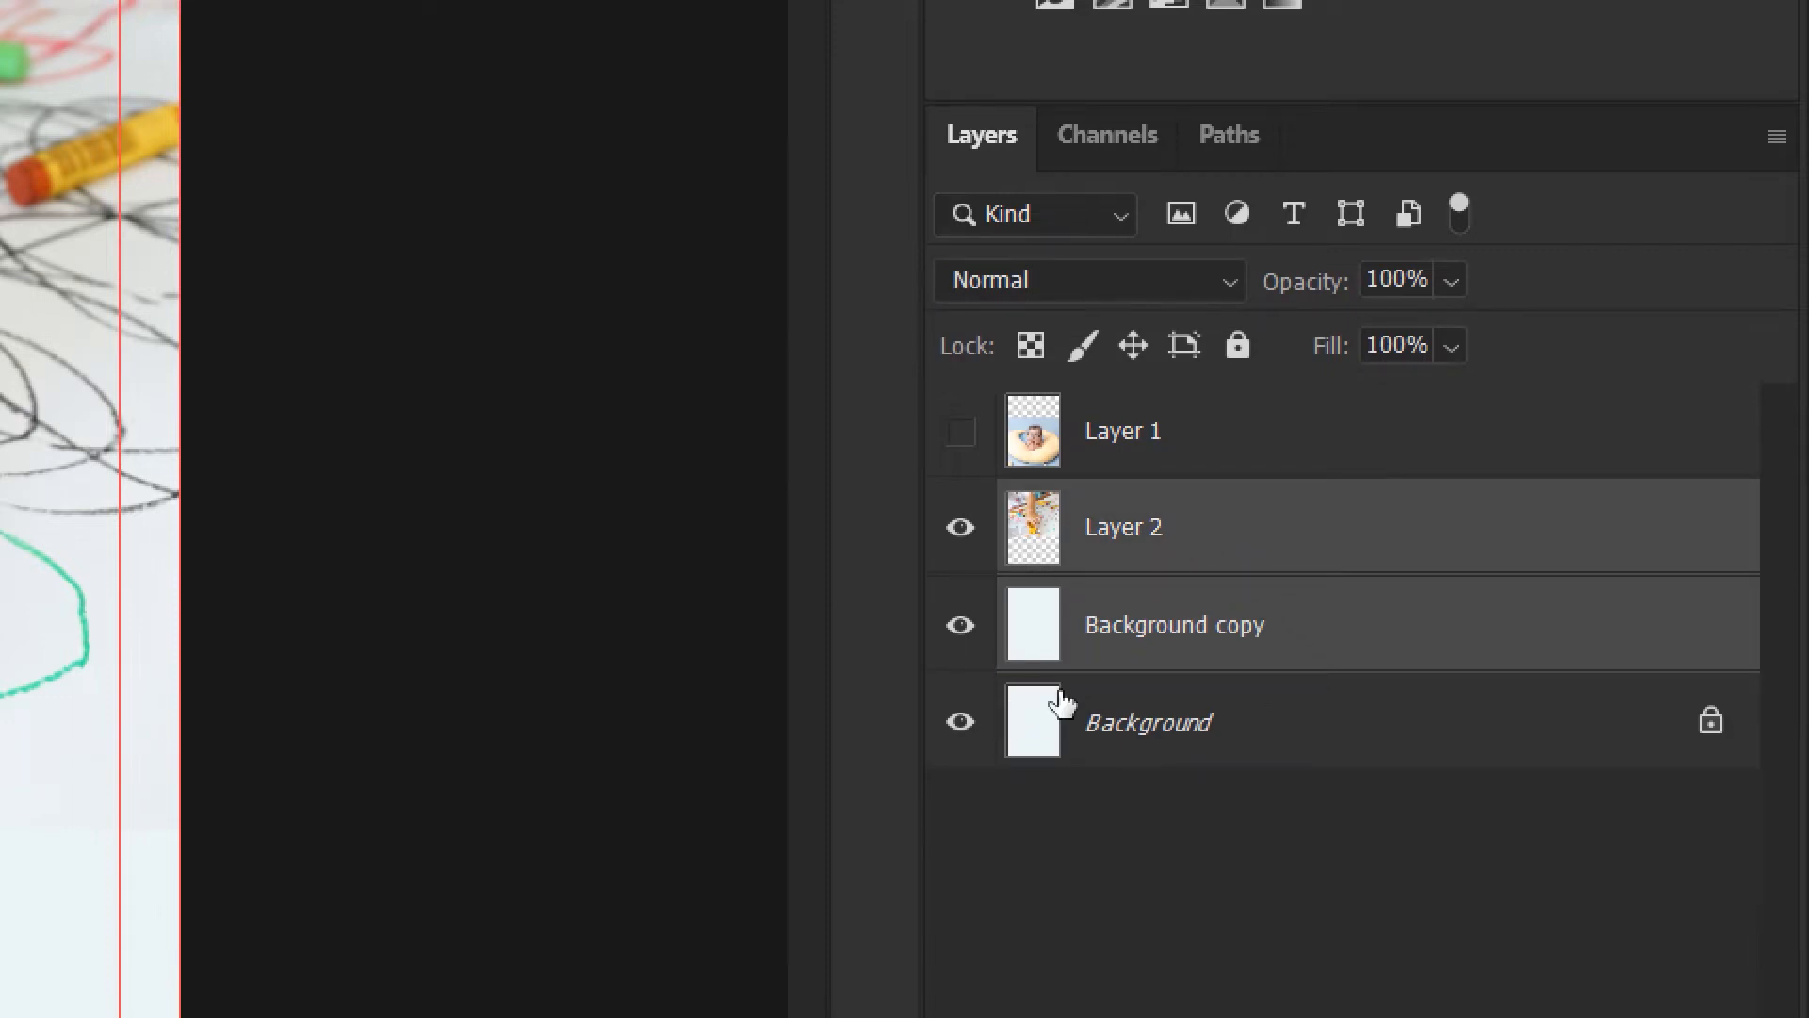
pyautogui.click(1195, 537)
pyautogui.keyDown('shift'); pyautogui.click(1173, 634); pyautogui.keyUp('shift')
pyautogui.hotkey('ctrl', 'g')
pyautogui.click(960, 592)
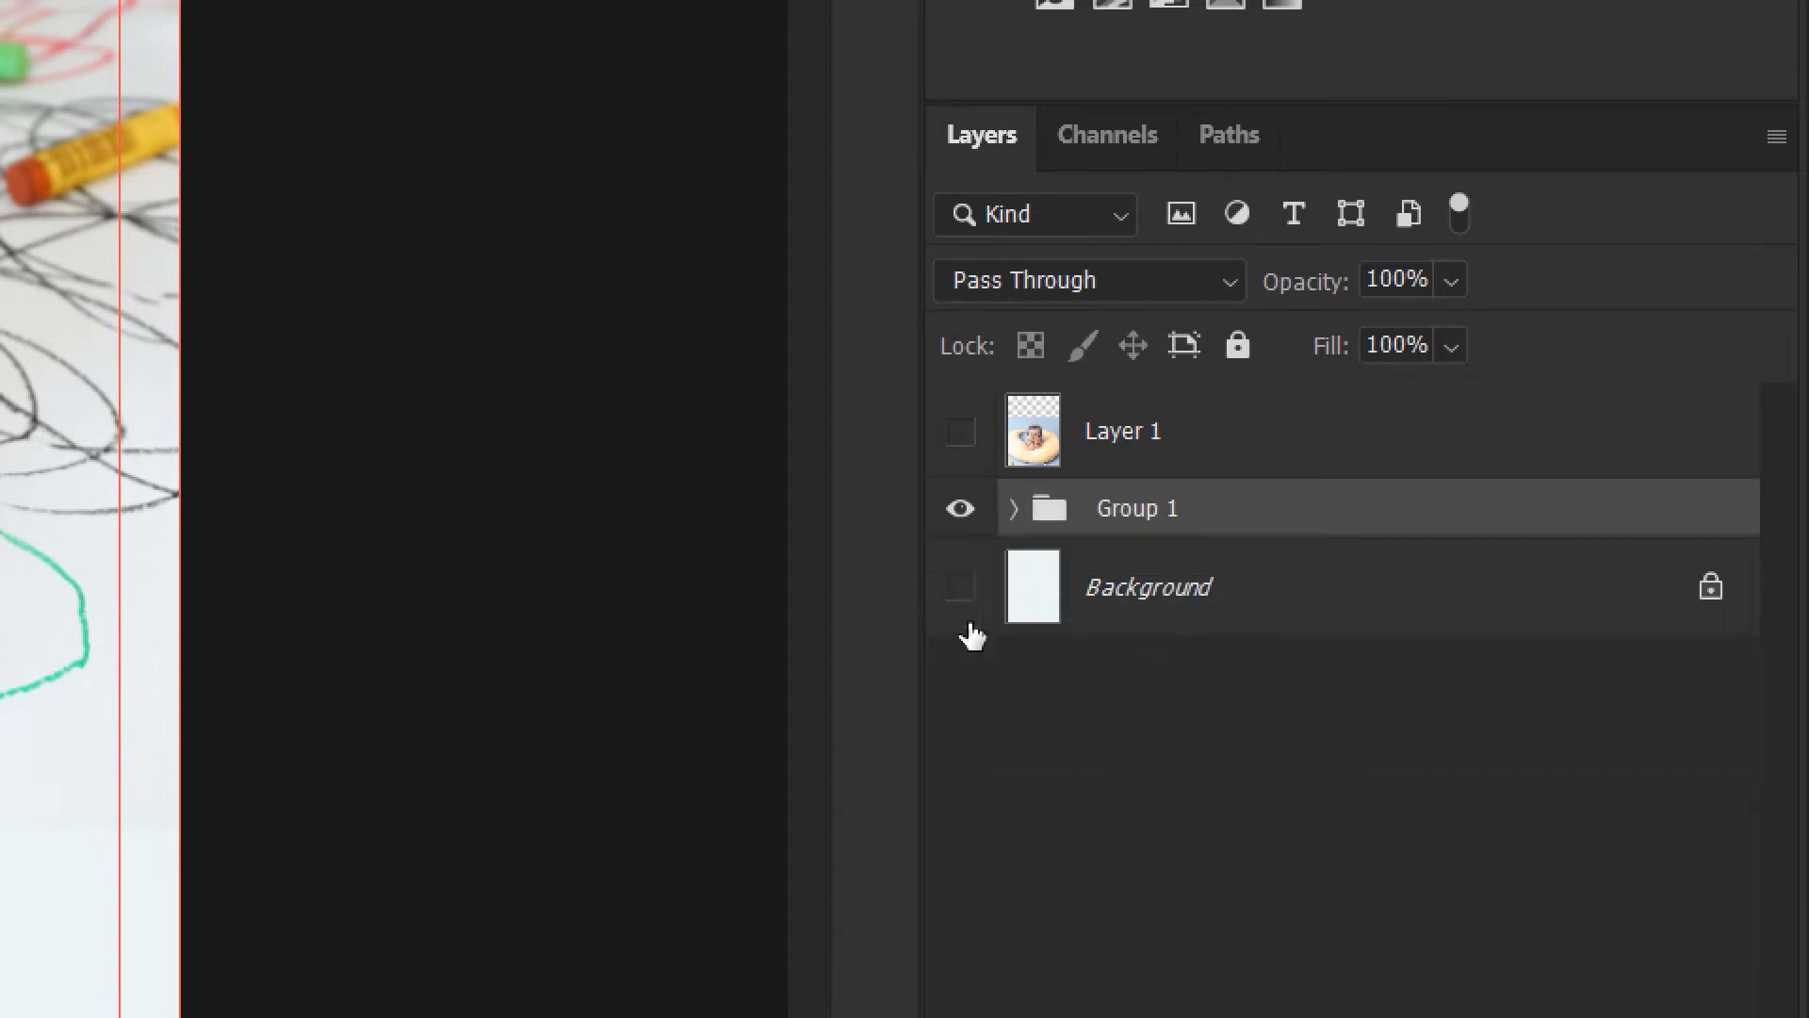
# Expand the new layer group and rename it bk.
pyautogui.click(1014, 509)
pyautogui.click(1195, 692)
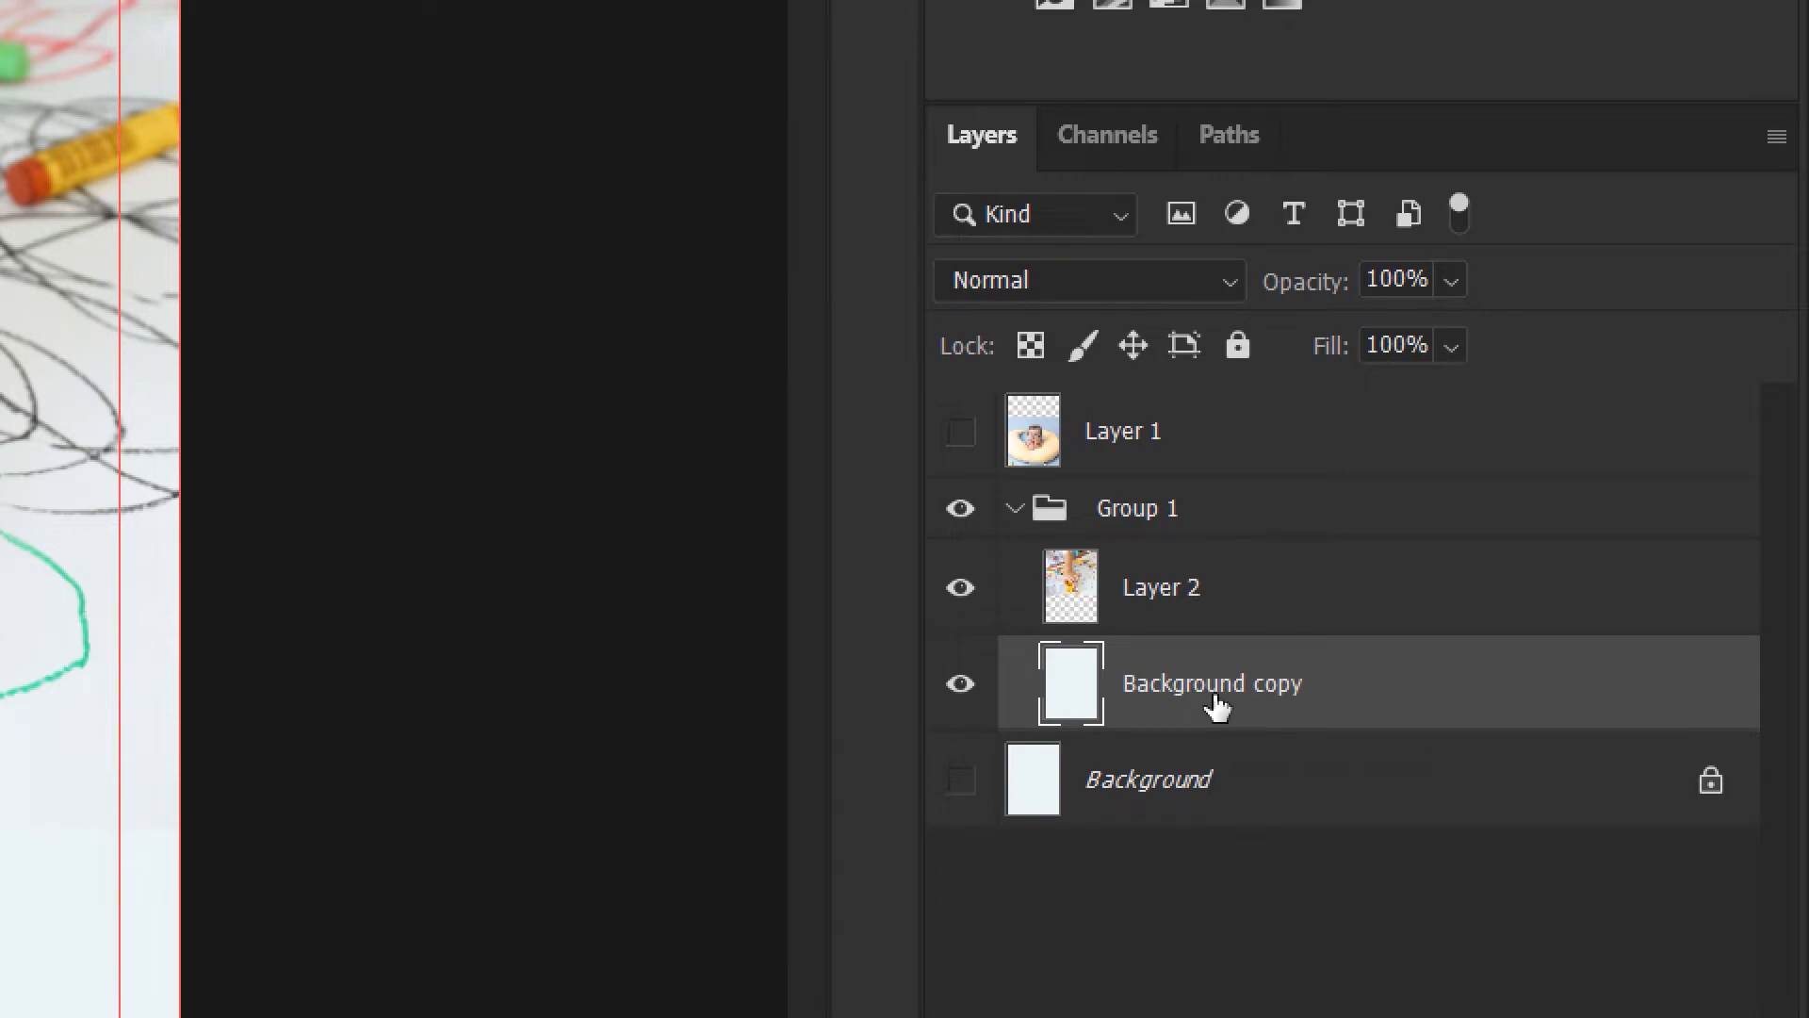
pyautogui.click(1204, 608)
pyautogui.click(1202, 687)
pyautogui.doubleClick(1145, 509)
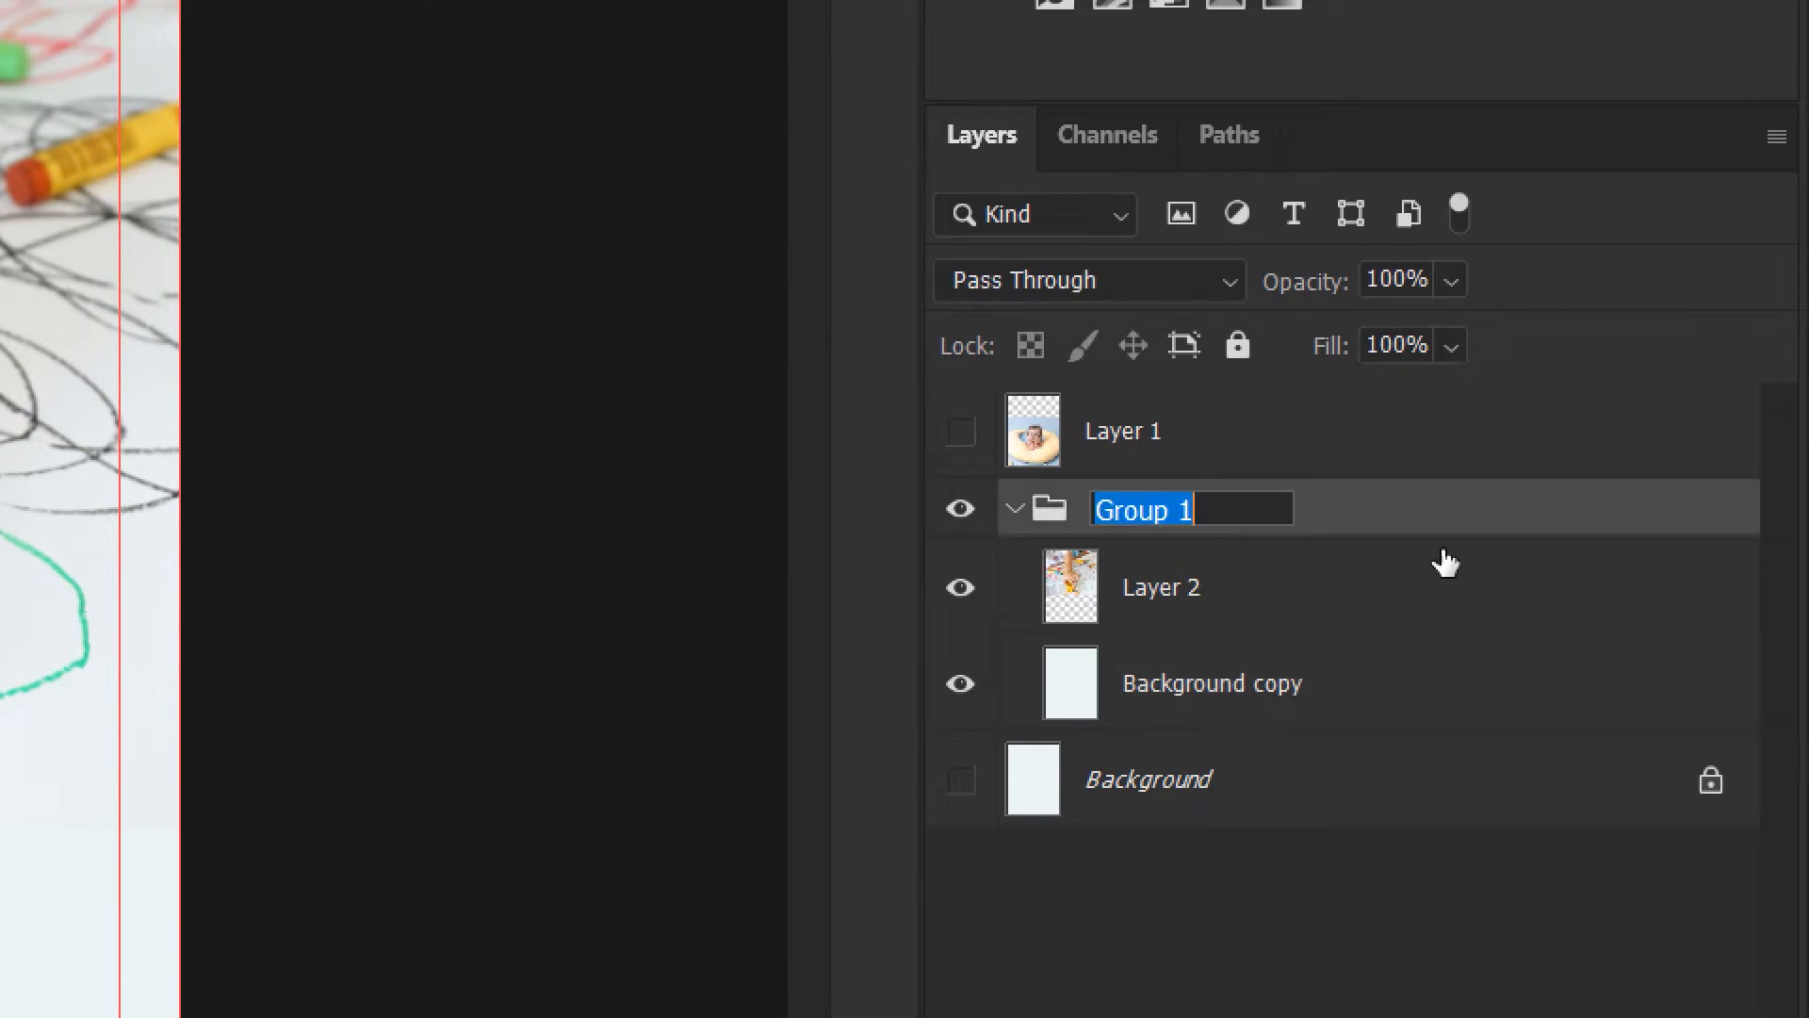
pyautogui.write('bk')
pyautogui.press('Return')
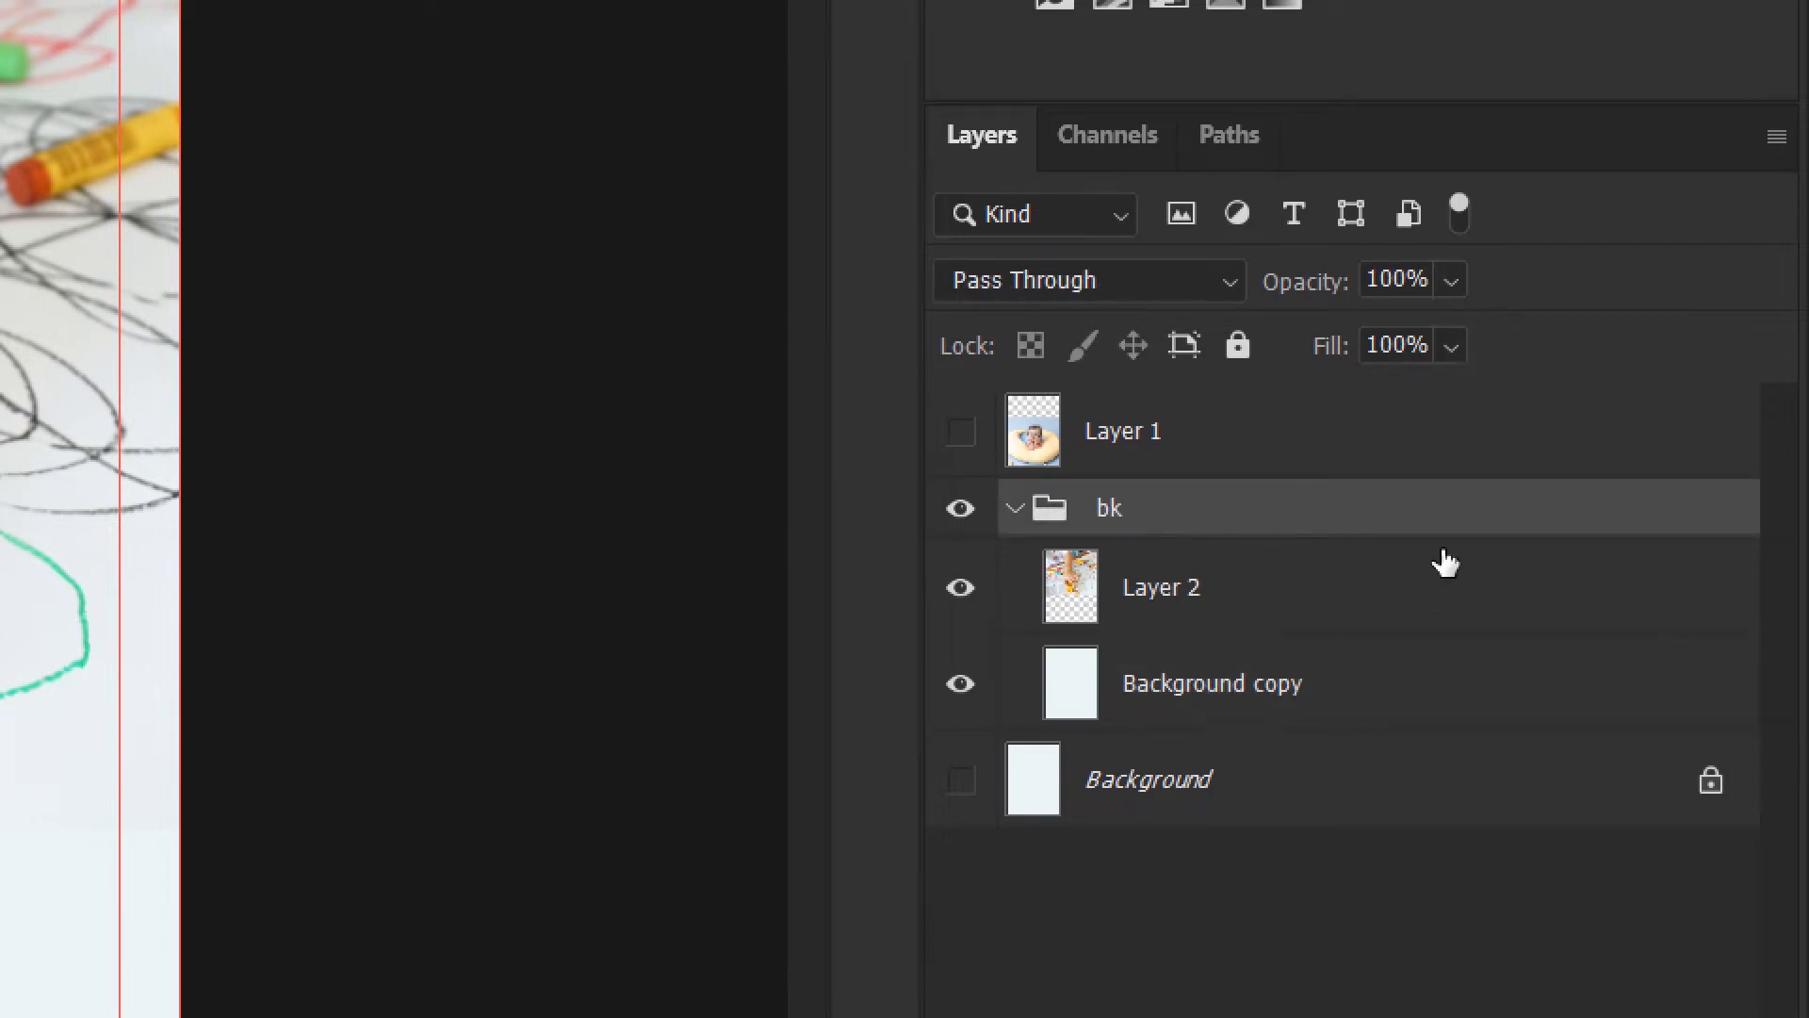
# Inspect the bk group's two layers by toggling the visibility of Background copy and Layer 2 off and on.
pyautogui.click(1189, 702)
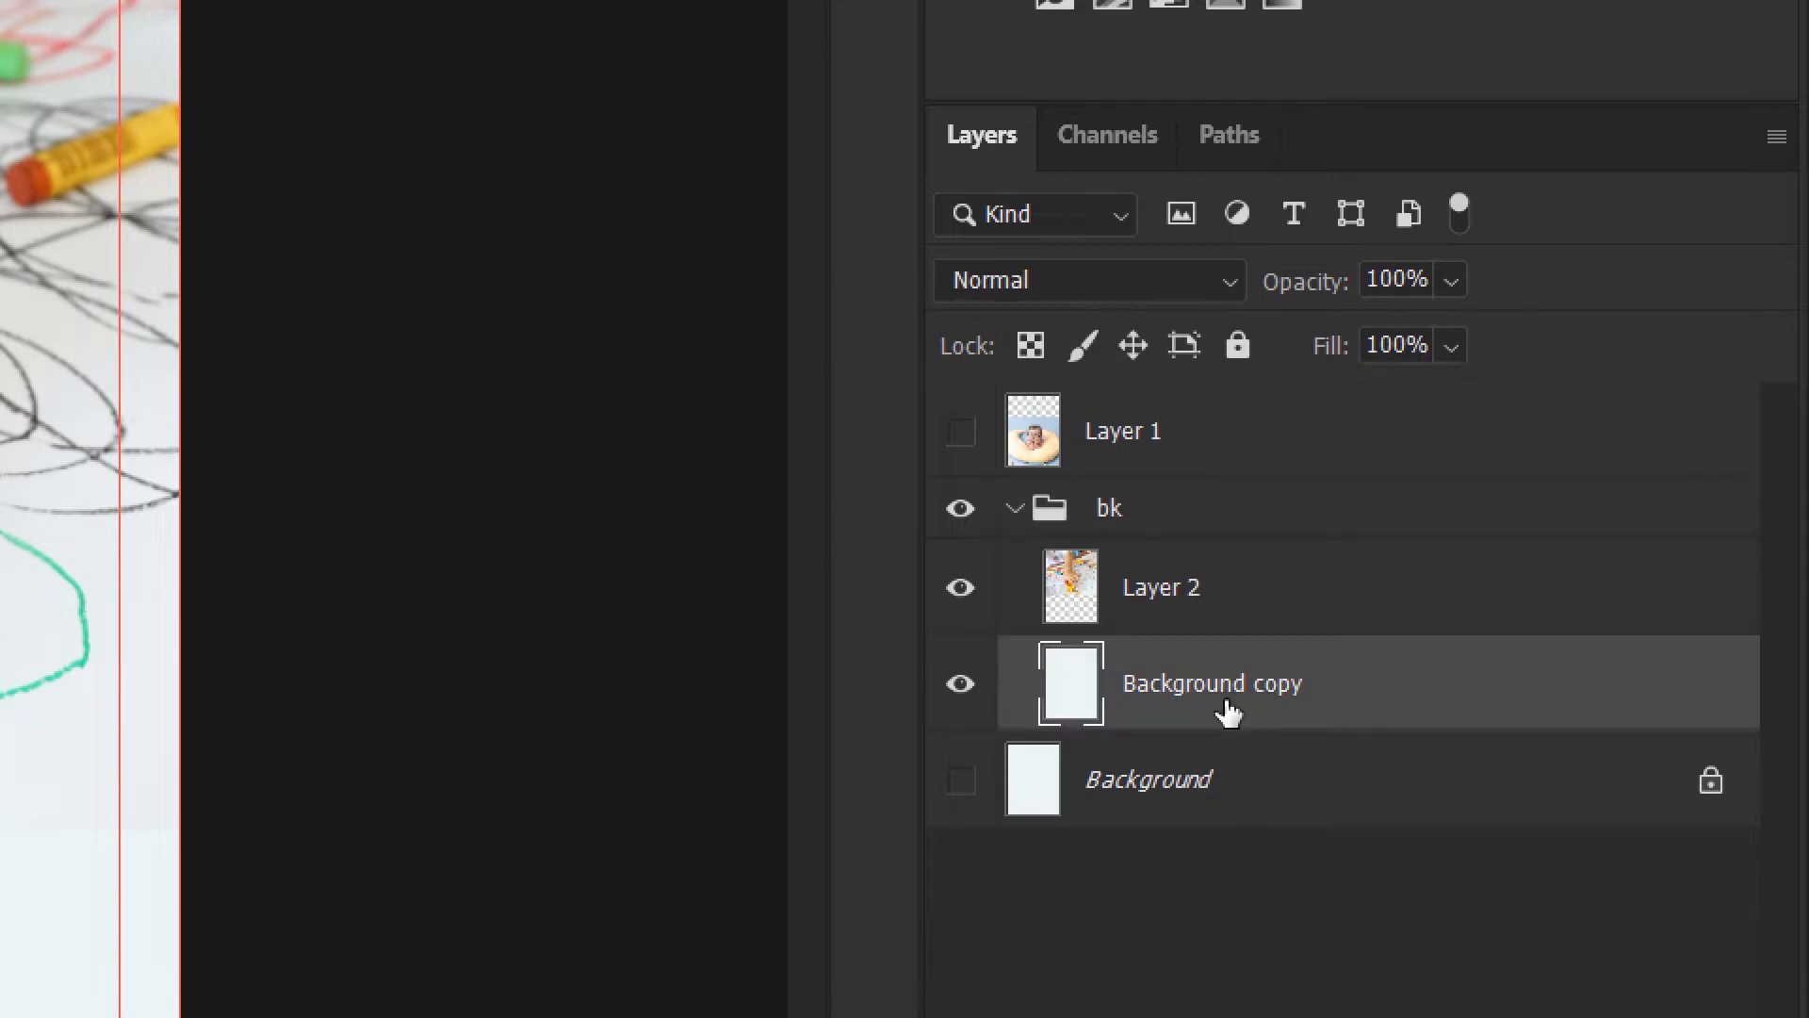
pyautogui.click(1213, 608)
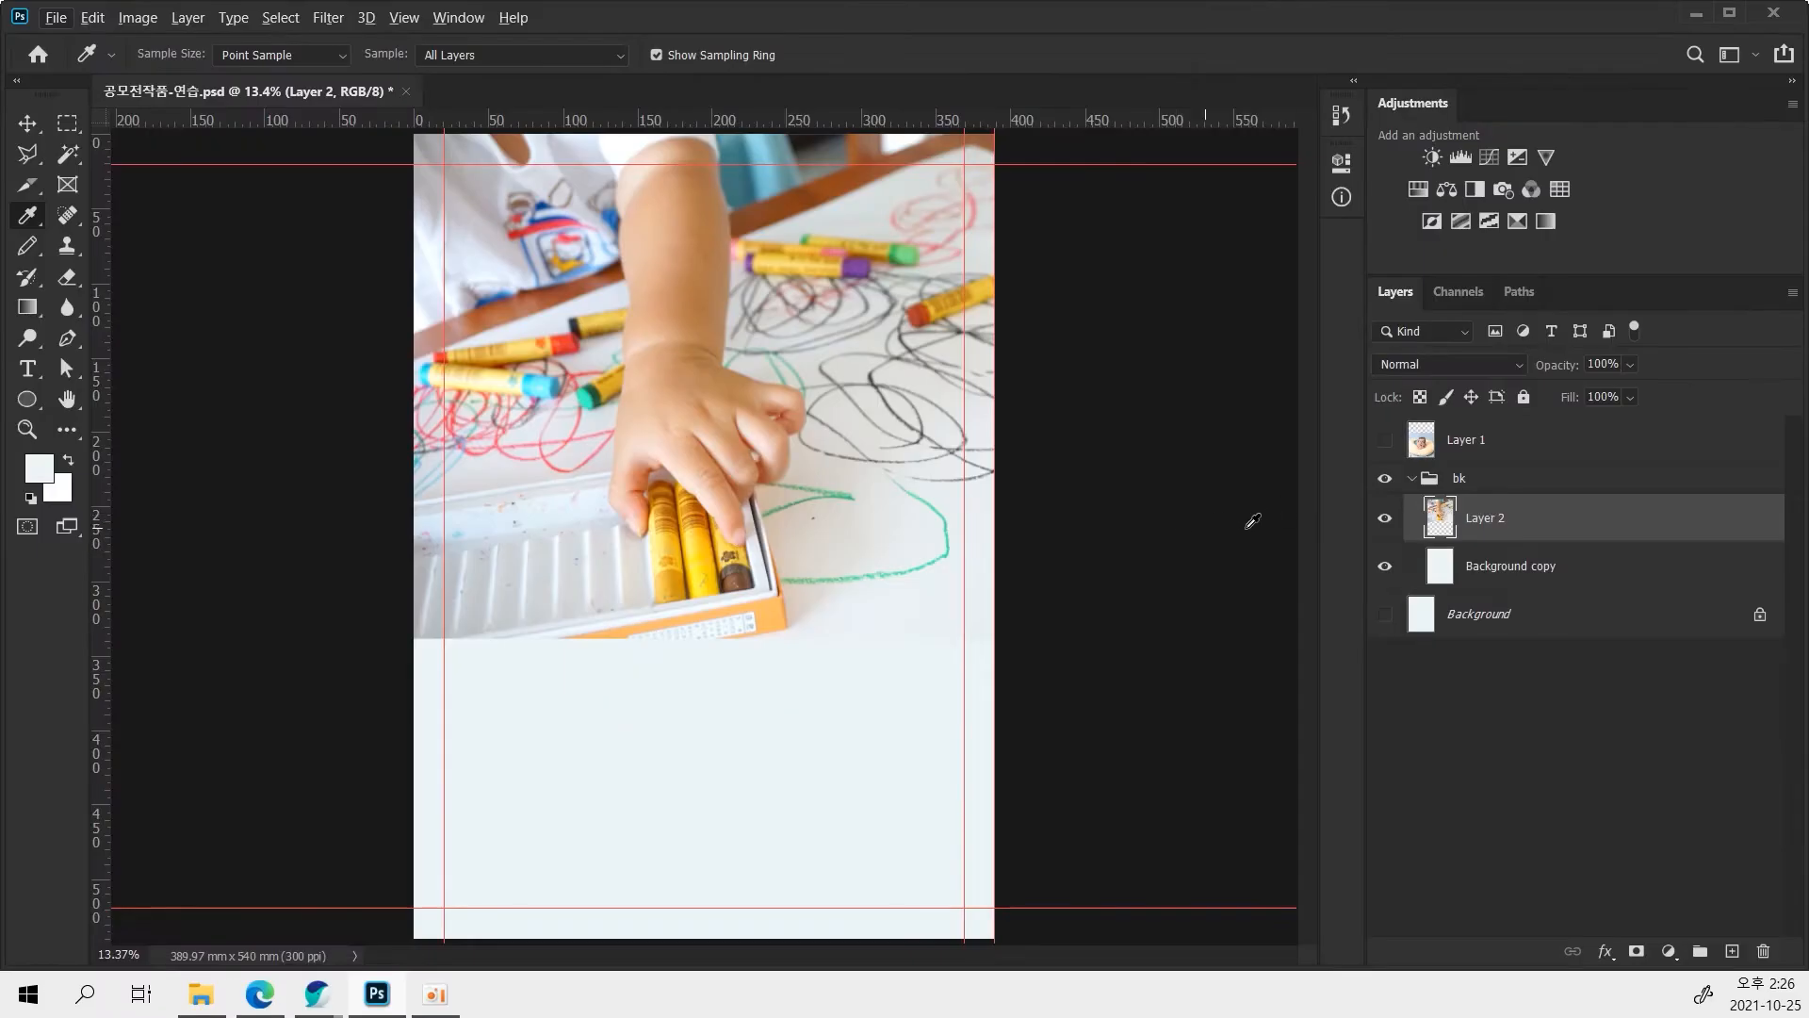
pyautogui.click(1386, 568)
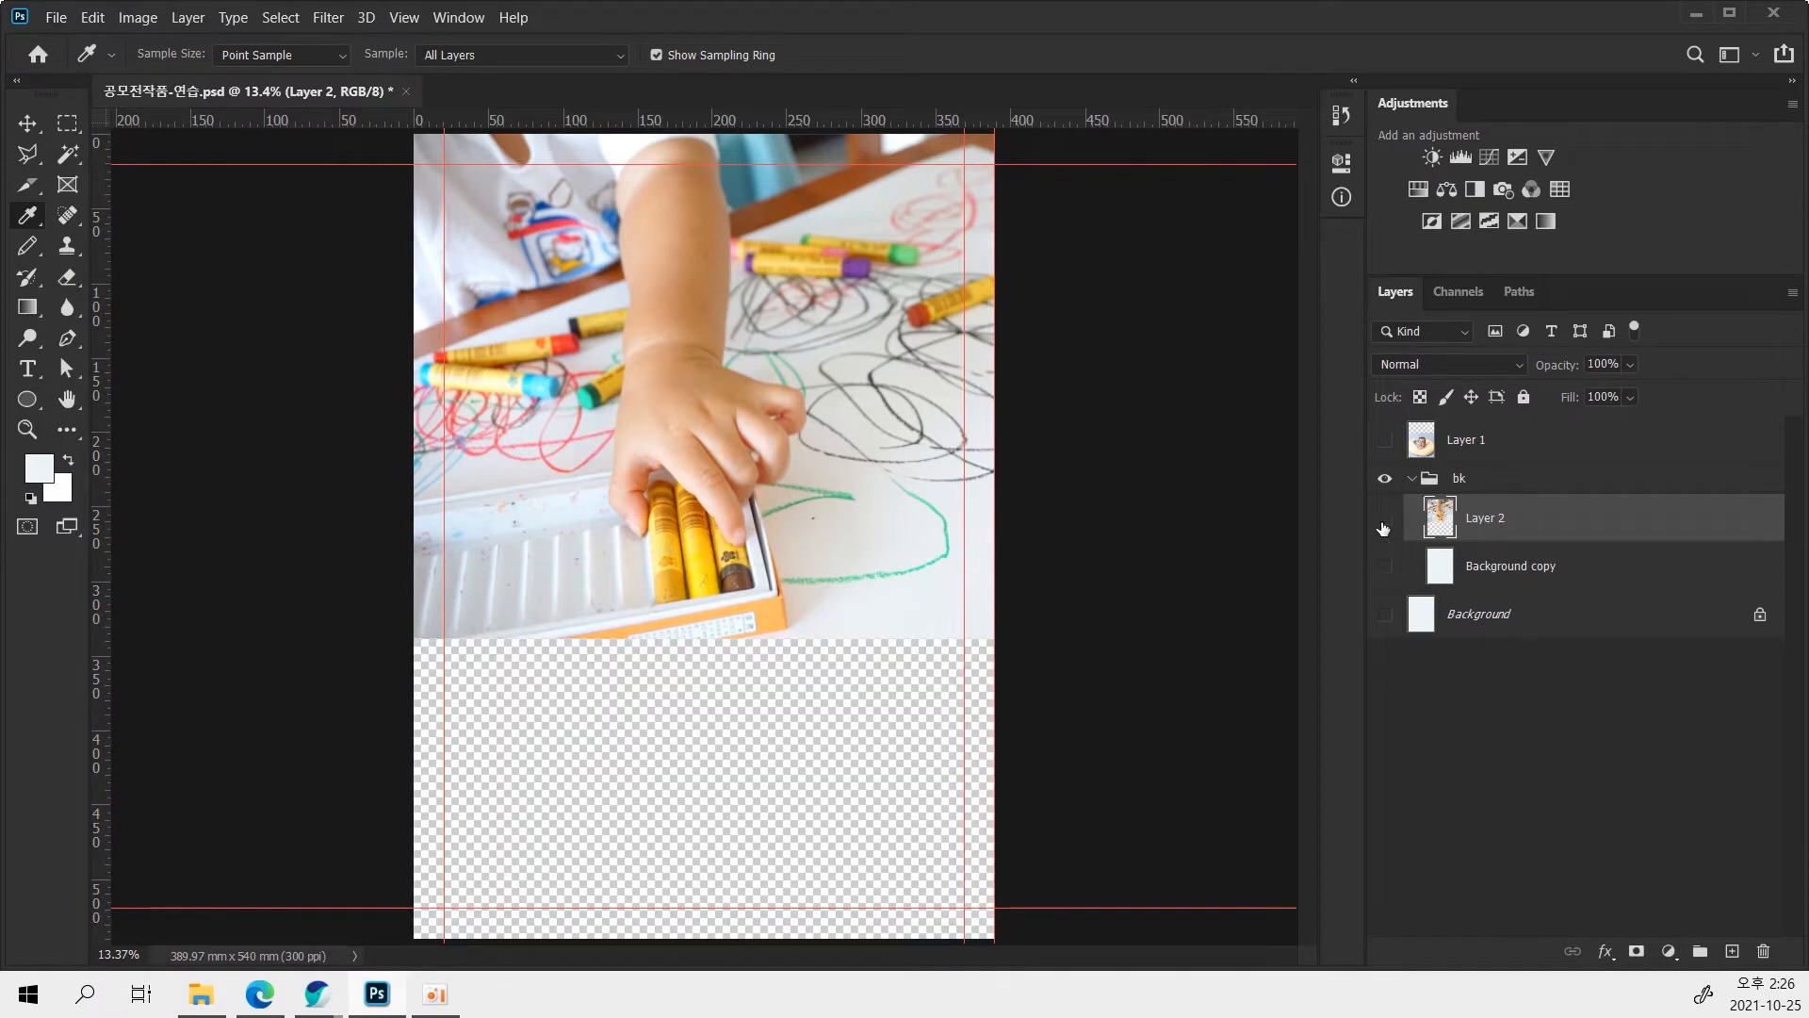
pyautogui.click(1383, 528)
pyautogui.click(1385, 567)
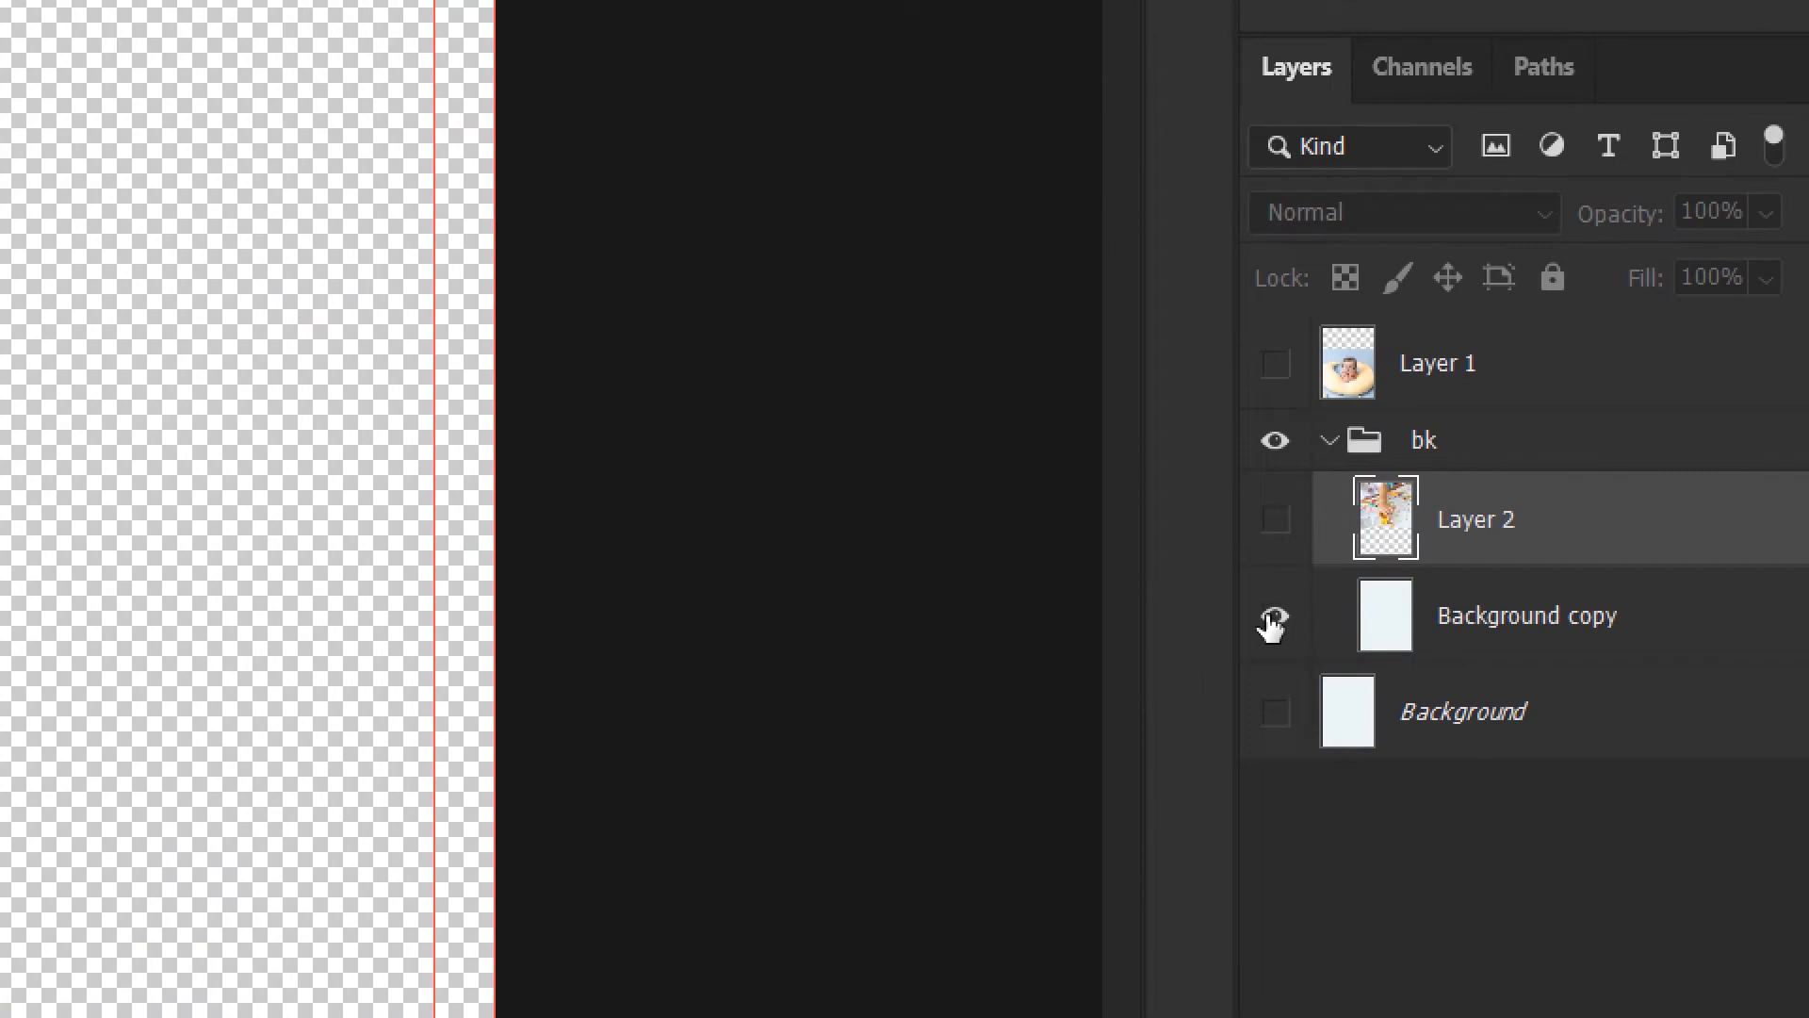
pyautogui.click(1275, 521)
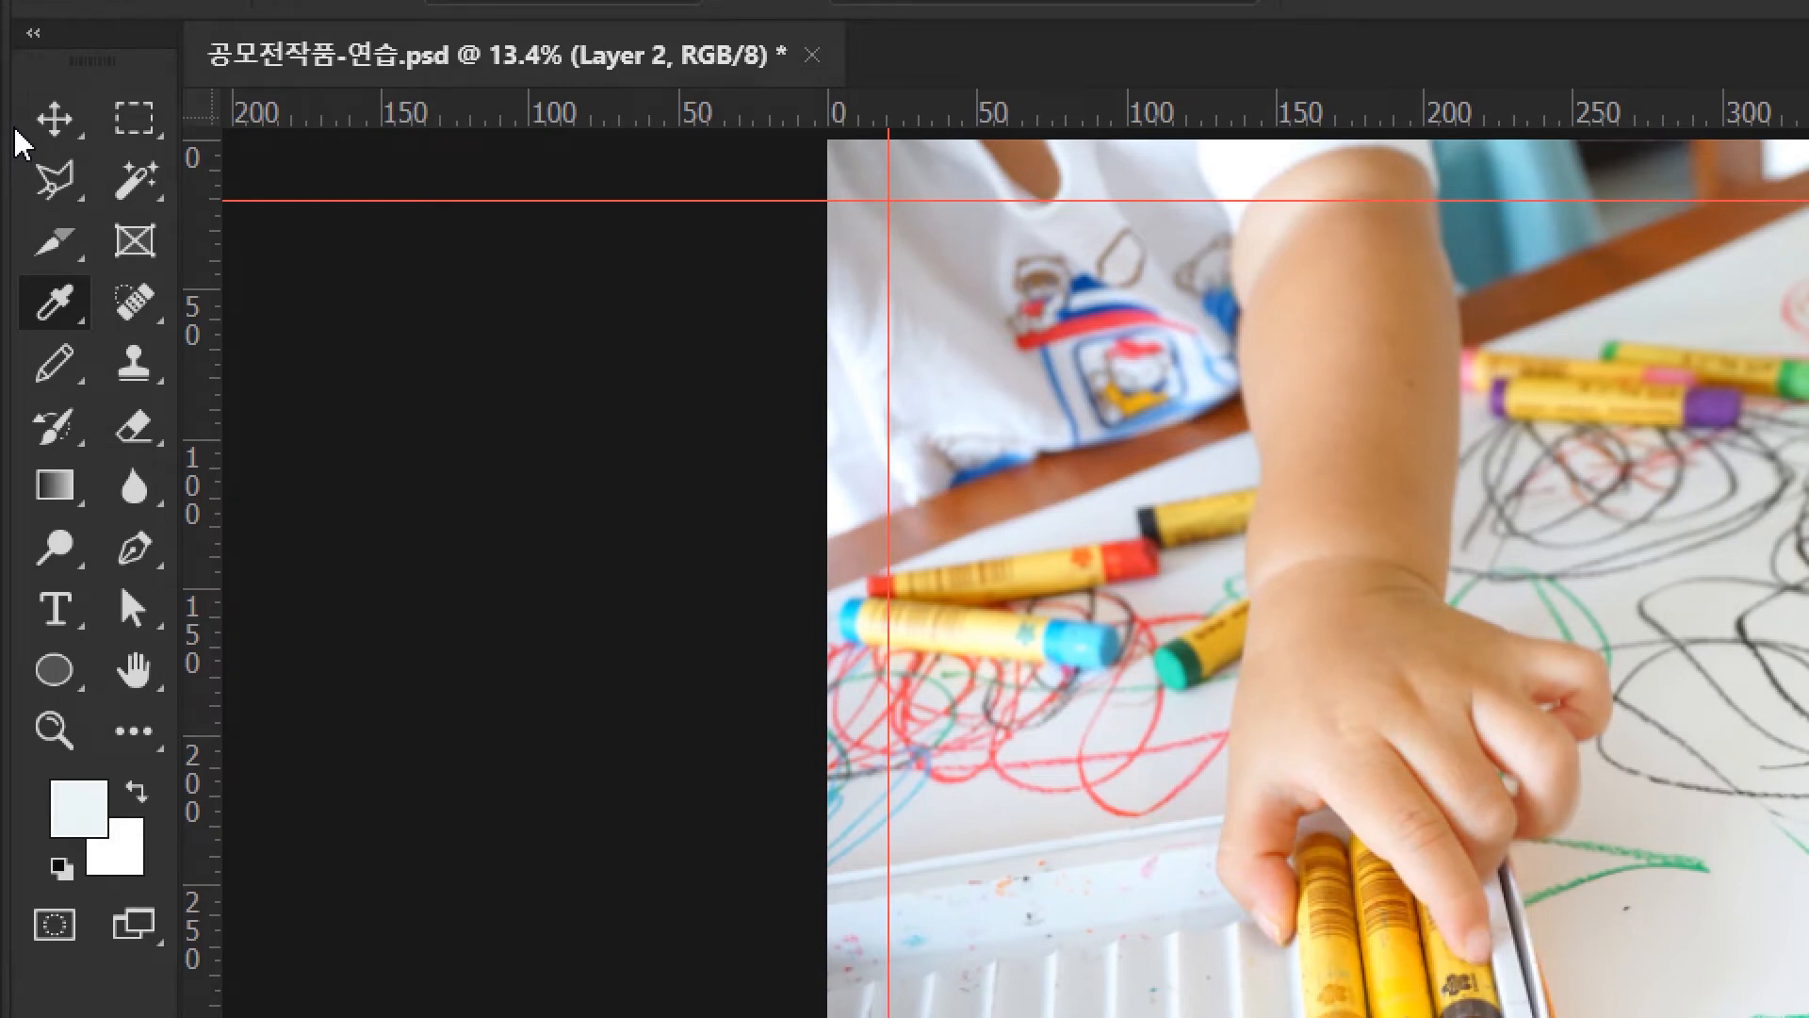
# Switch to the Brush tool after looking at the Gradient tool's variants.
pyautogui.click(55, 486)
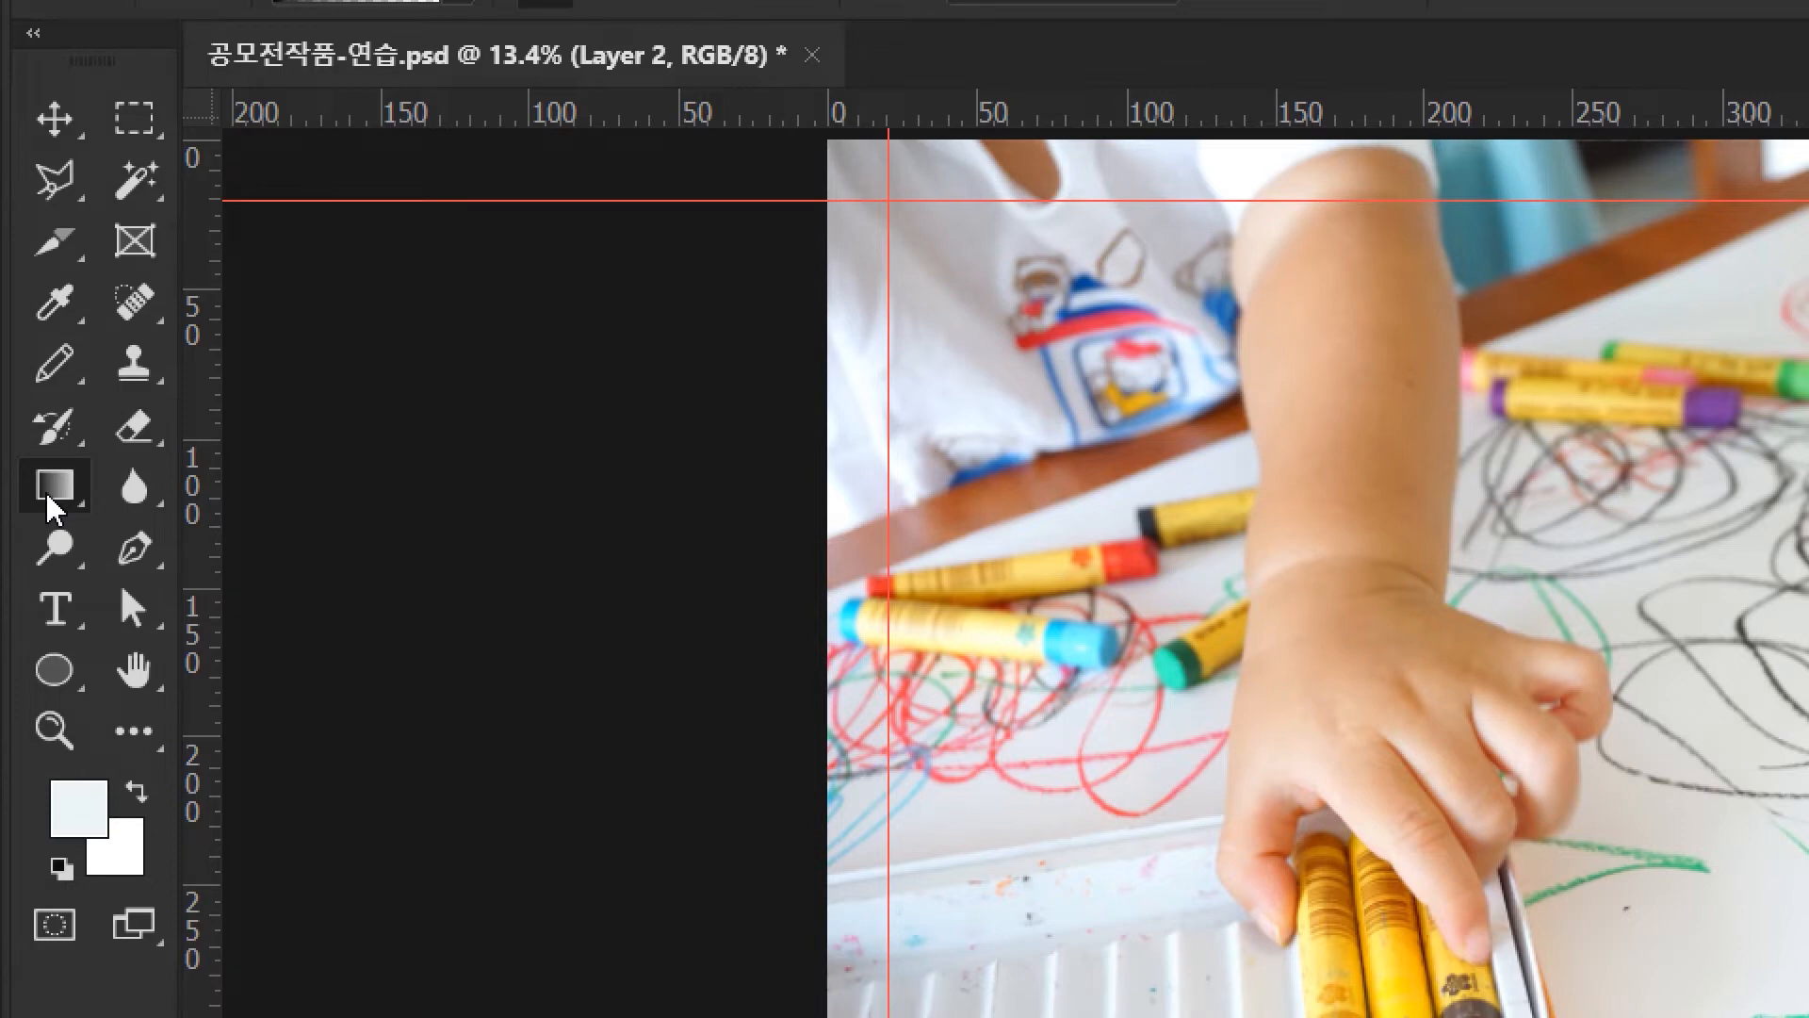
pyautogui.rightClick(53, 497)
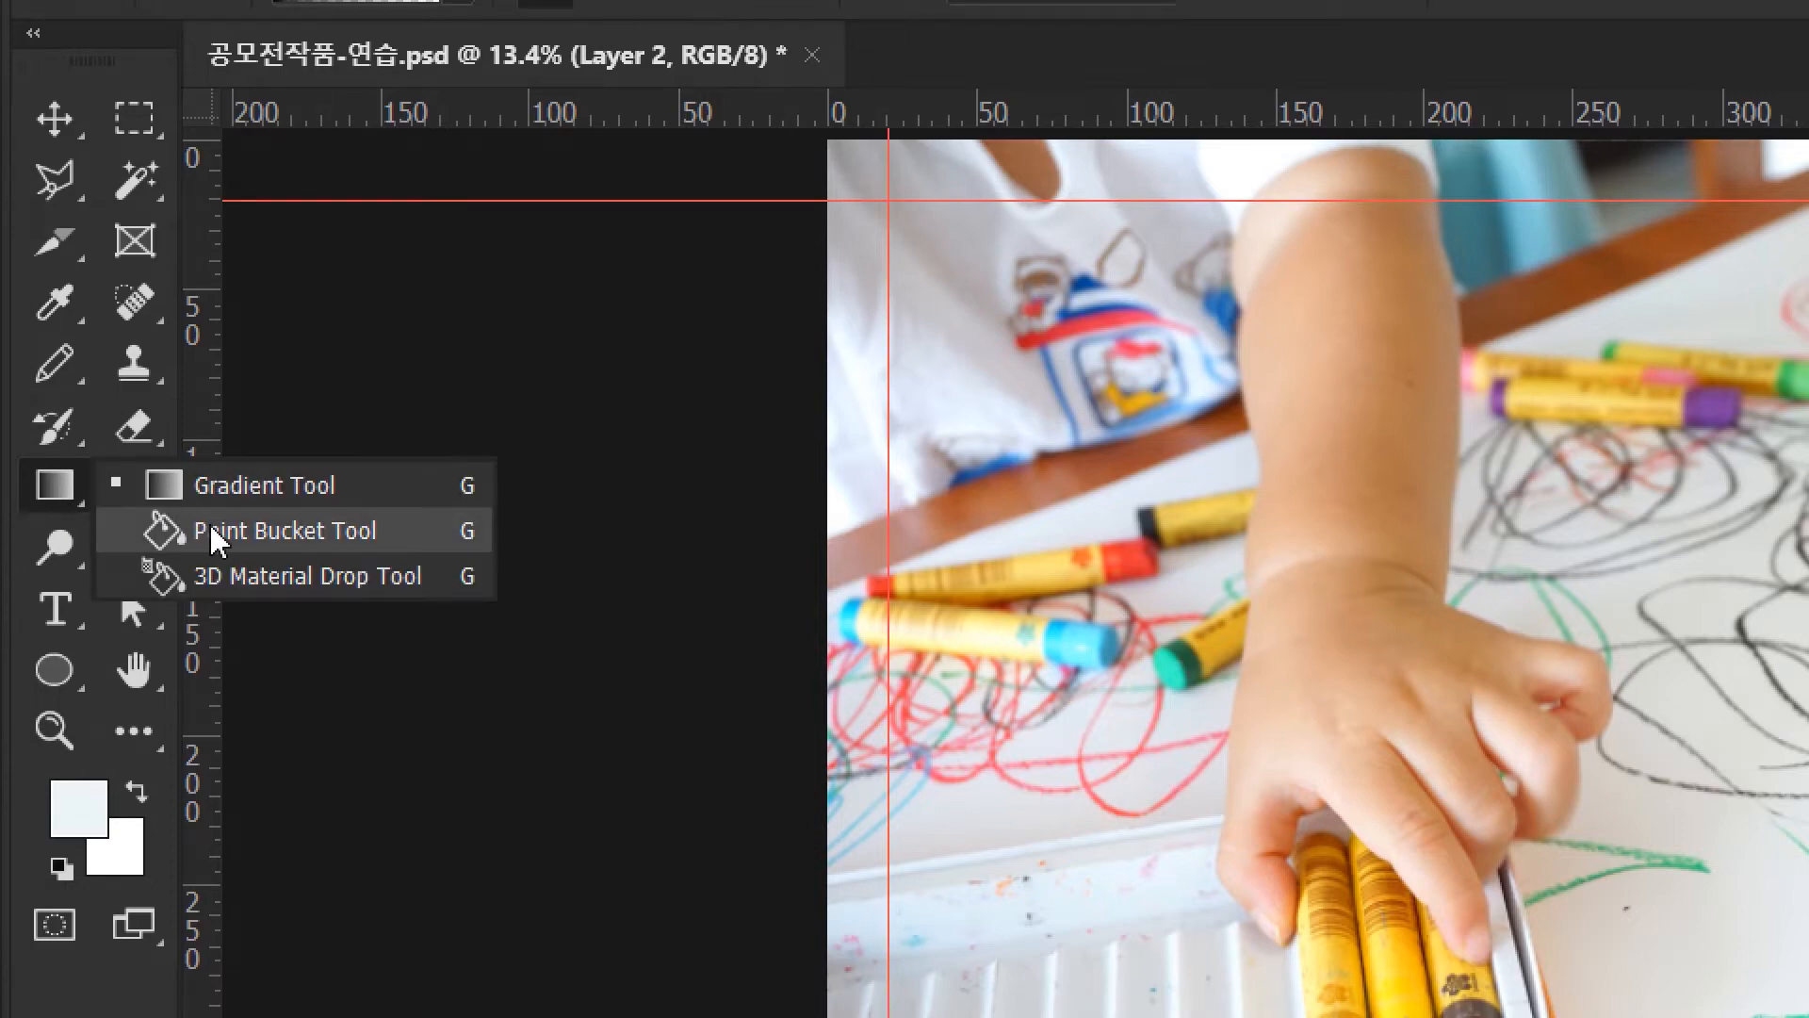
pyautogui.click(225, 484)
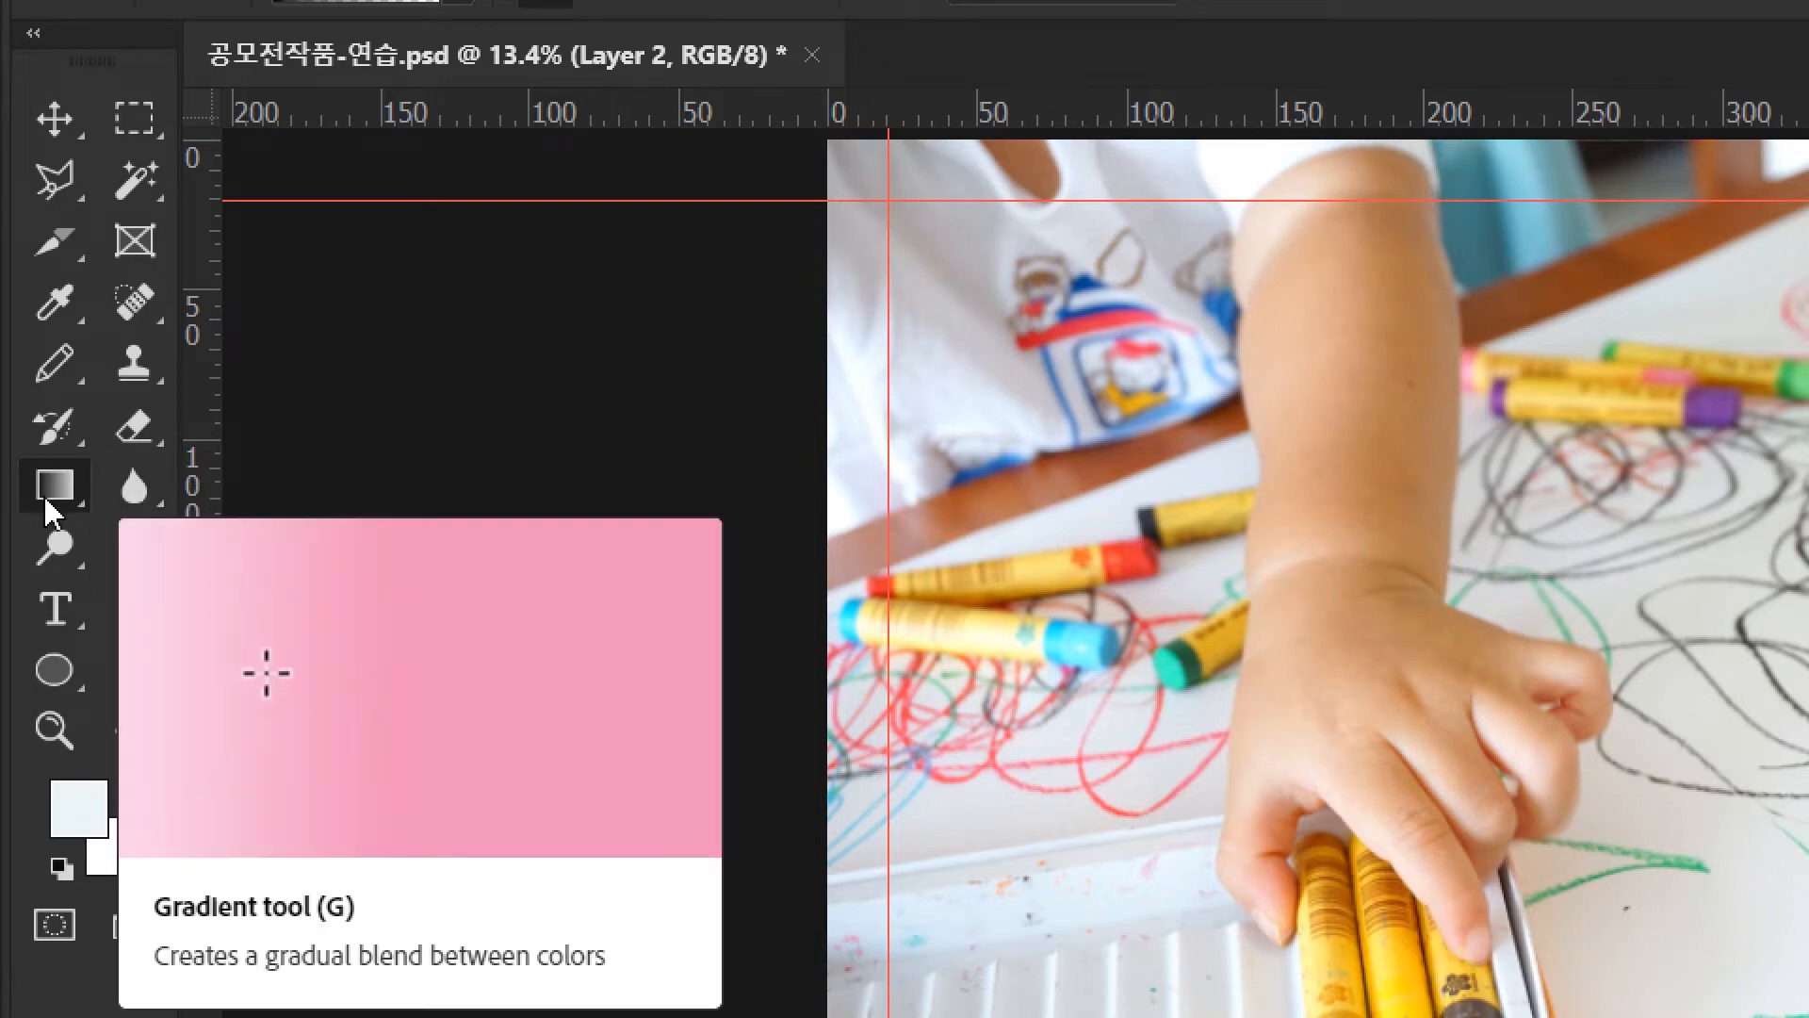
pyautogui.click(52, 375)
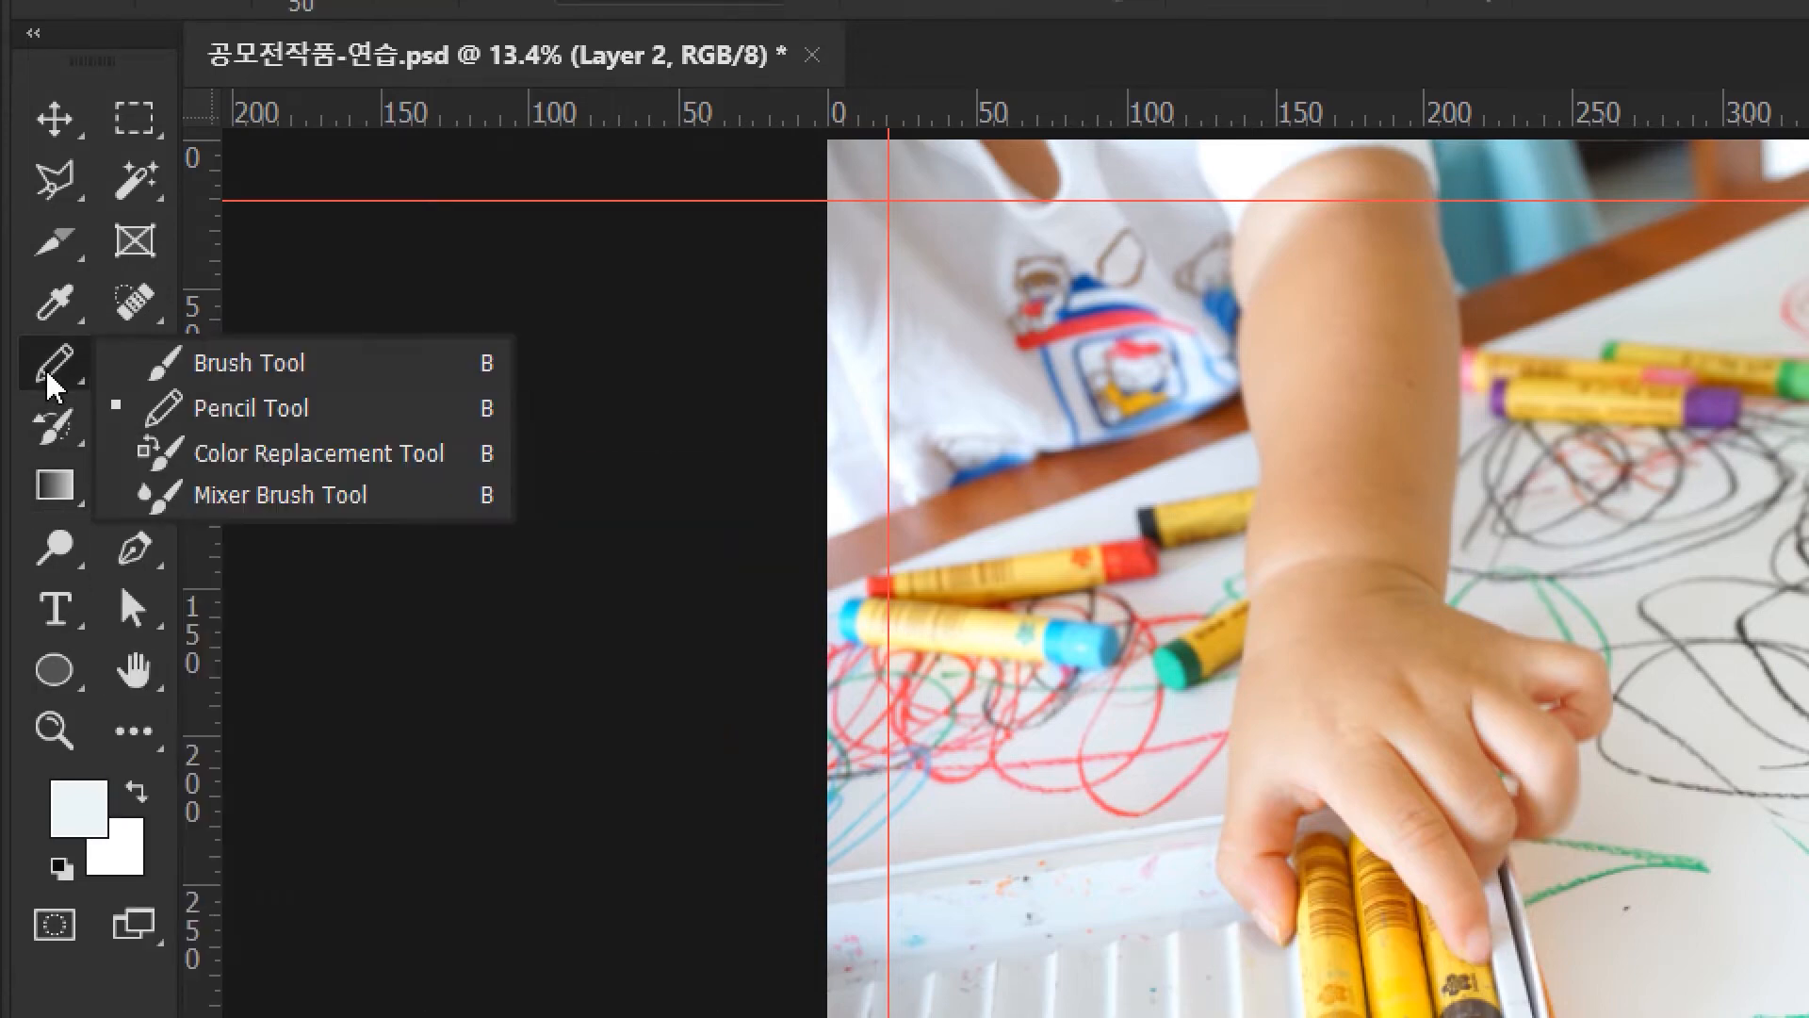
pyautogui.click(202, 364)
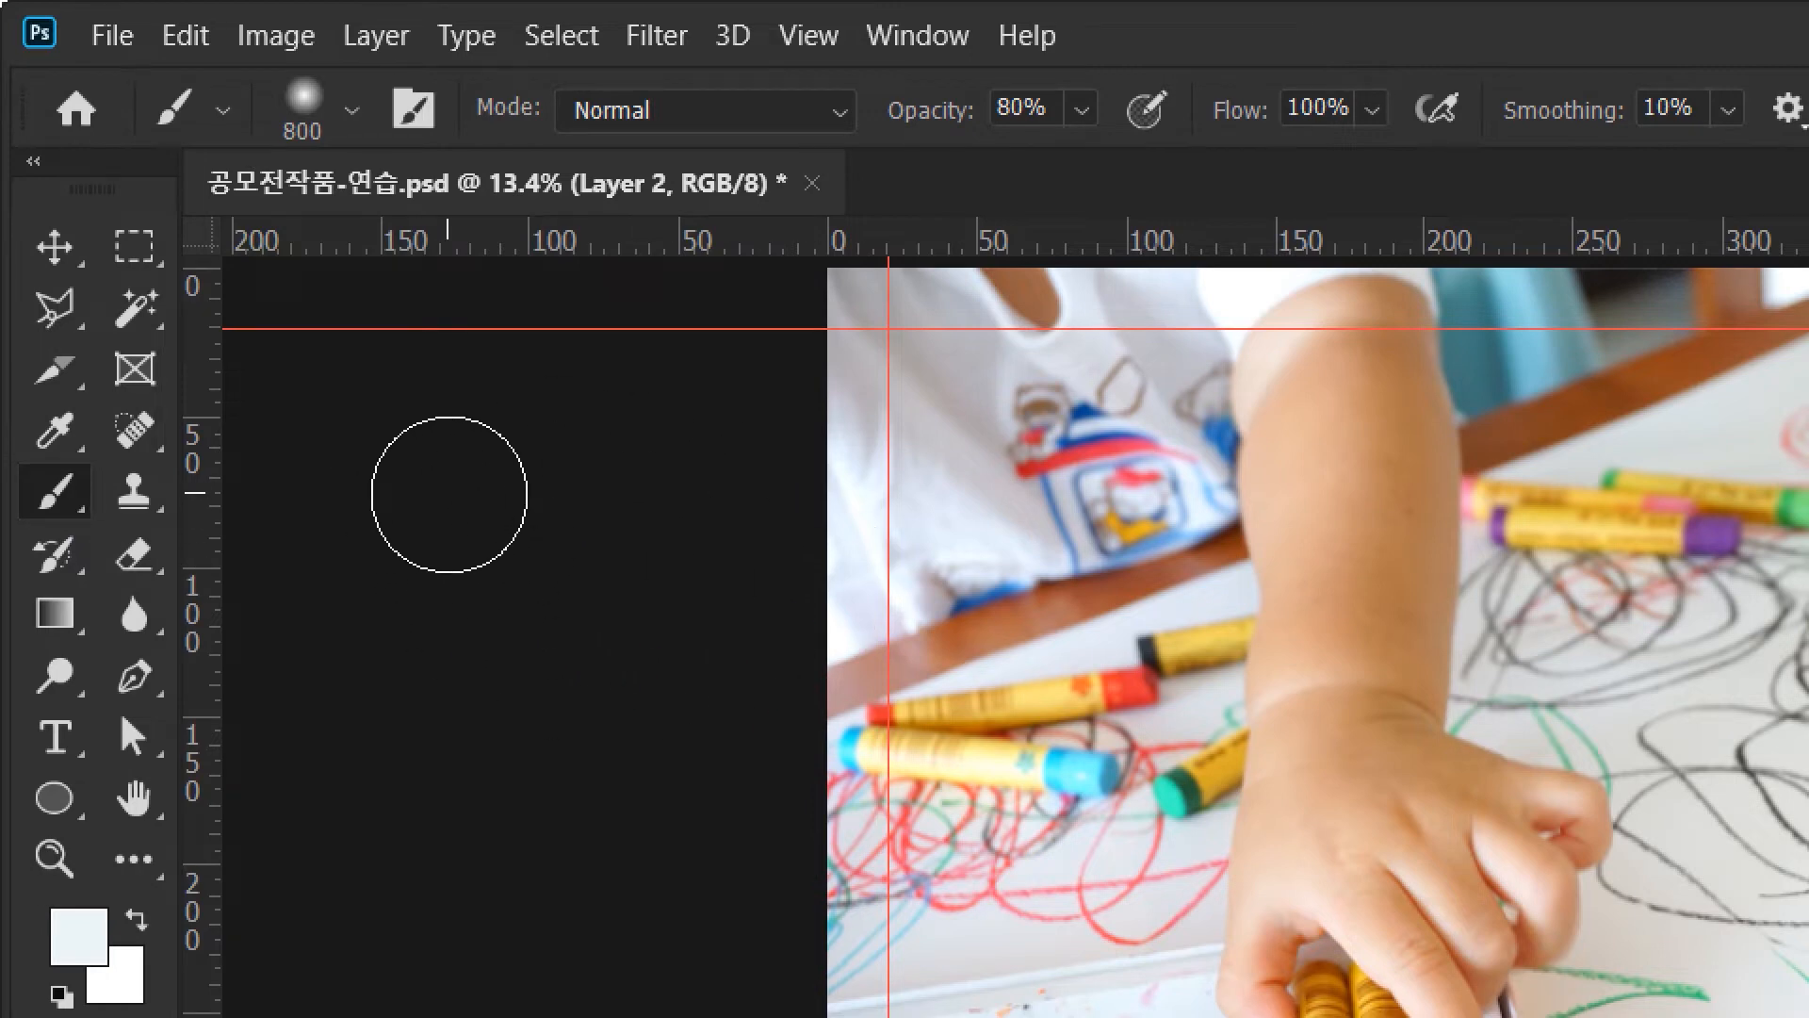
pyautogui.press('Tab')
pyautogui.press('Tab')
pyautogui.press('capslock')
pyautogui.press('capslock')
pyautogui.press('capslock')
pyautogui.press('capslock')
pyautogui.press('capslock')
pyautogui.press('capslock')
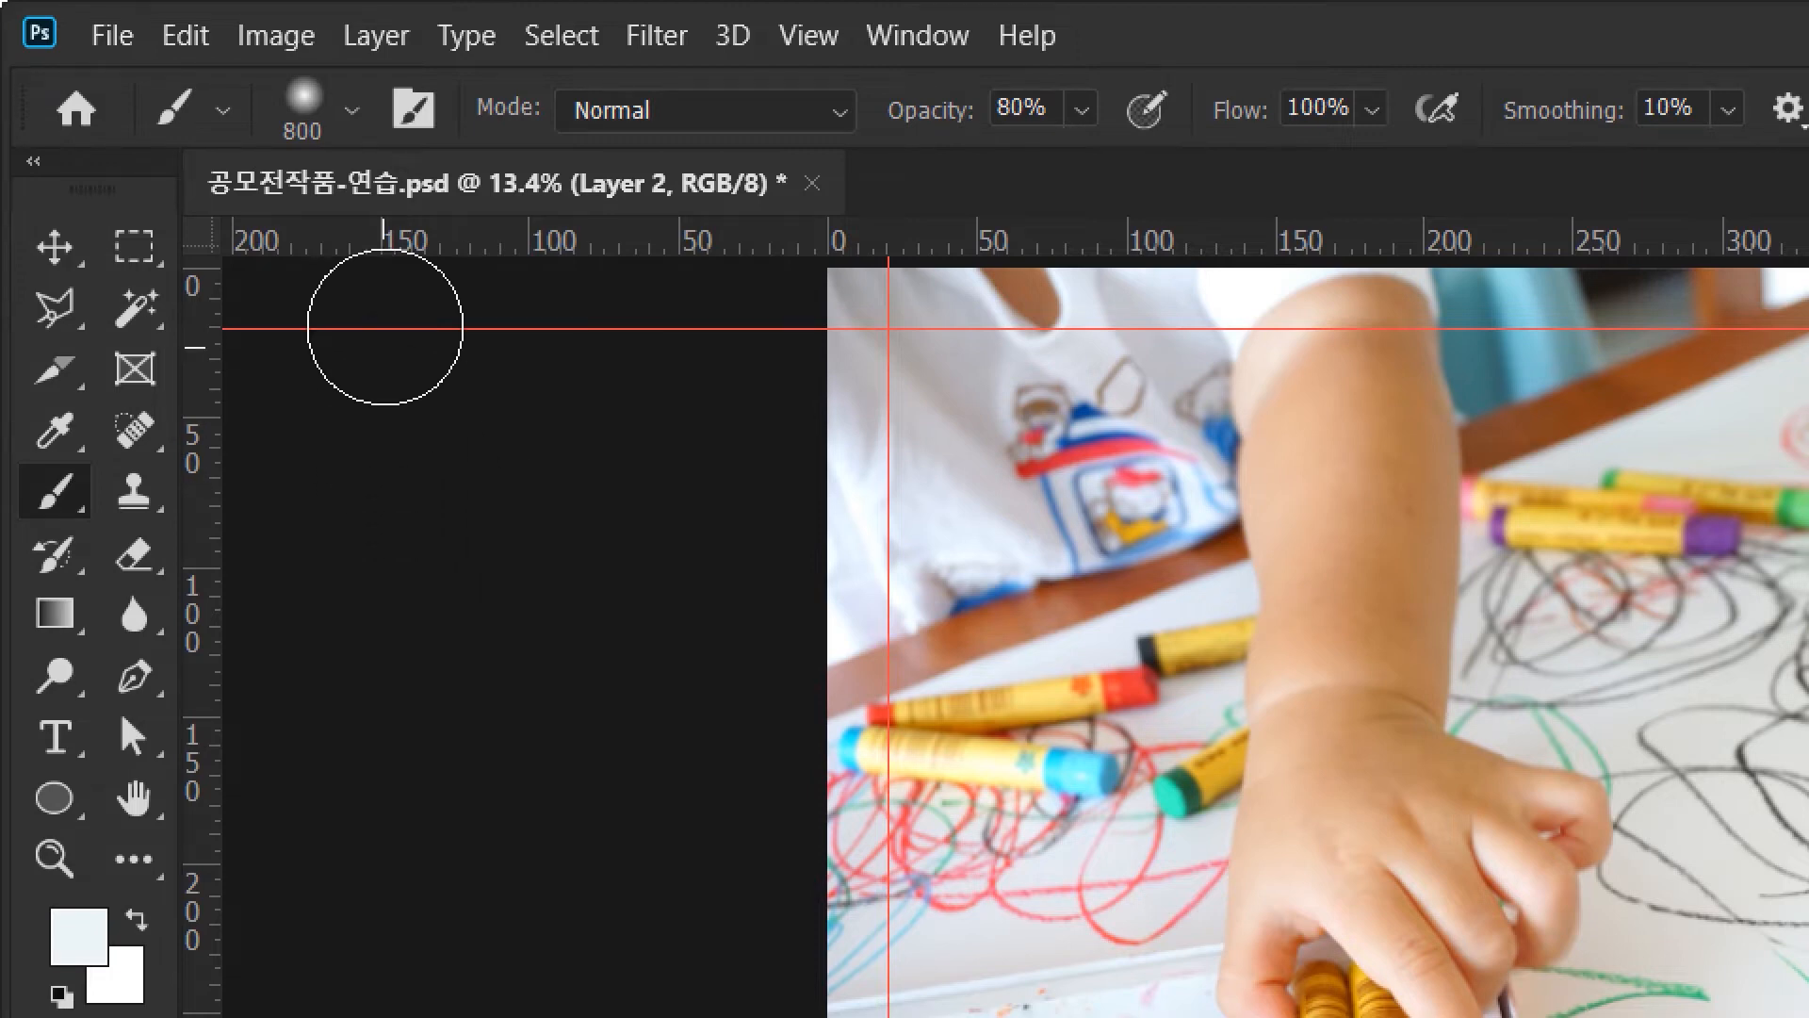
# Try smaller sizes for the soft brush, ending at 511 px.
pyautogui.click(350, 113)
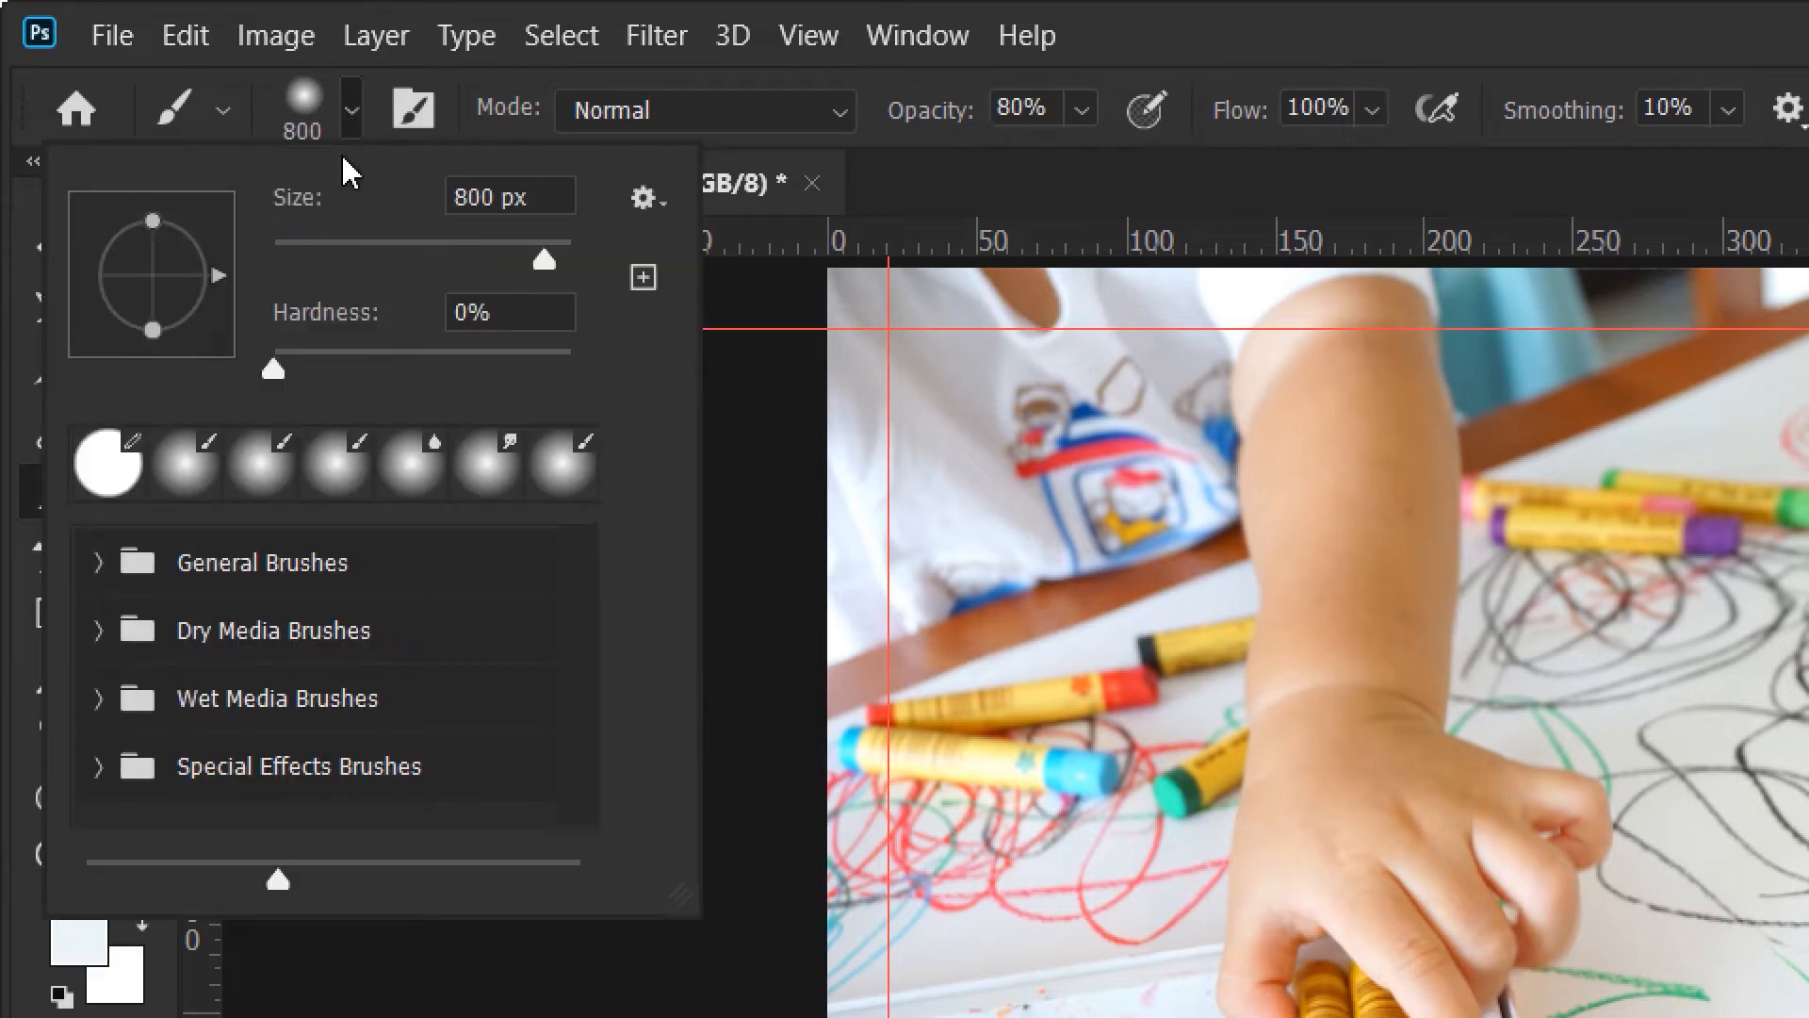
pyautogui.moveTo(545, 262)
pyautogui.mouseDown()
pyautogui.moveTo(562, 274)
pyautogui.moveTo(479, 266)
pyautogui.moveTo(589, 256)
pyautogui.moveTo(85, 268)
pyautogui.moveTo(497, 242)
pyautogui.moveTo(735, 259)
pyautogui.moveTo(451, 304)
pyautogui.mouseUp()
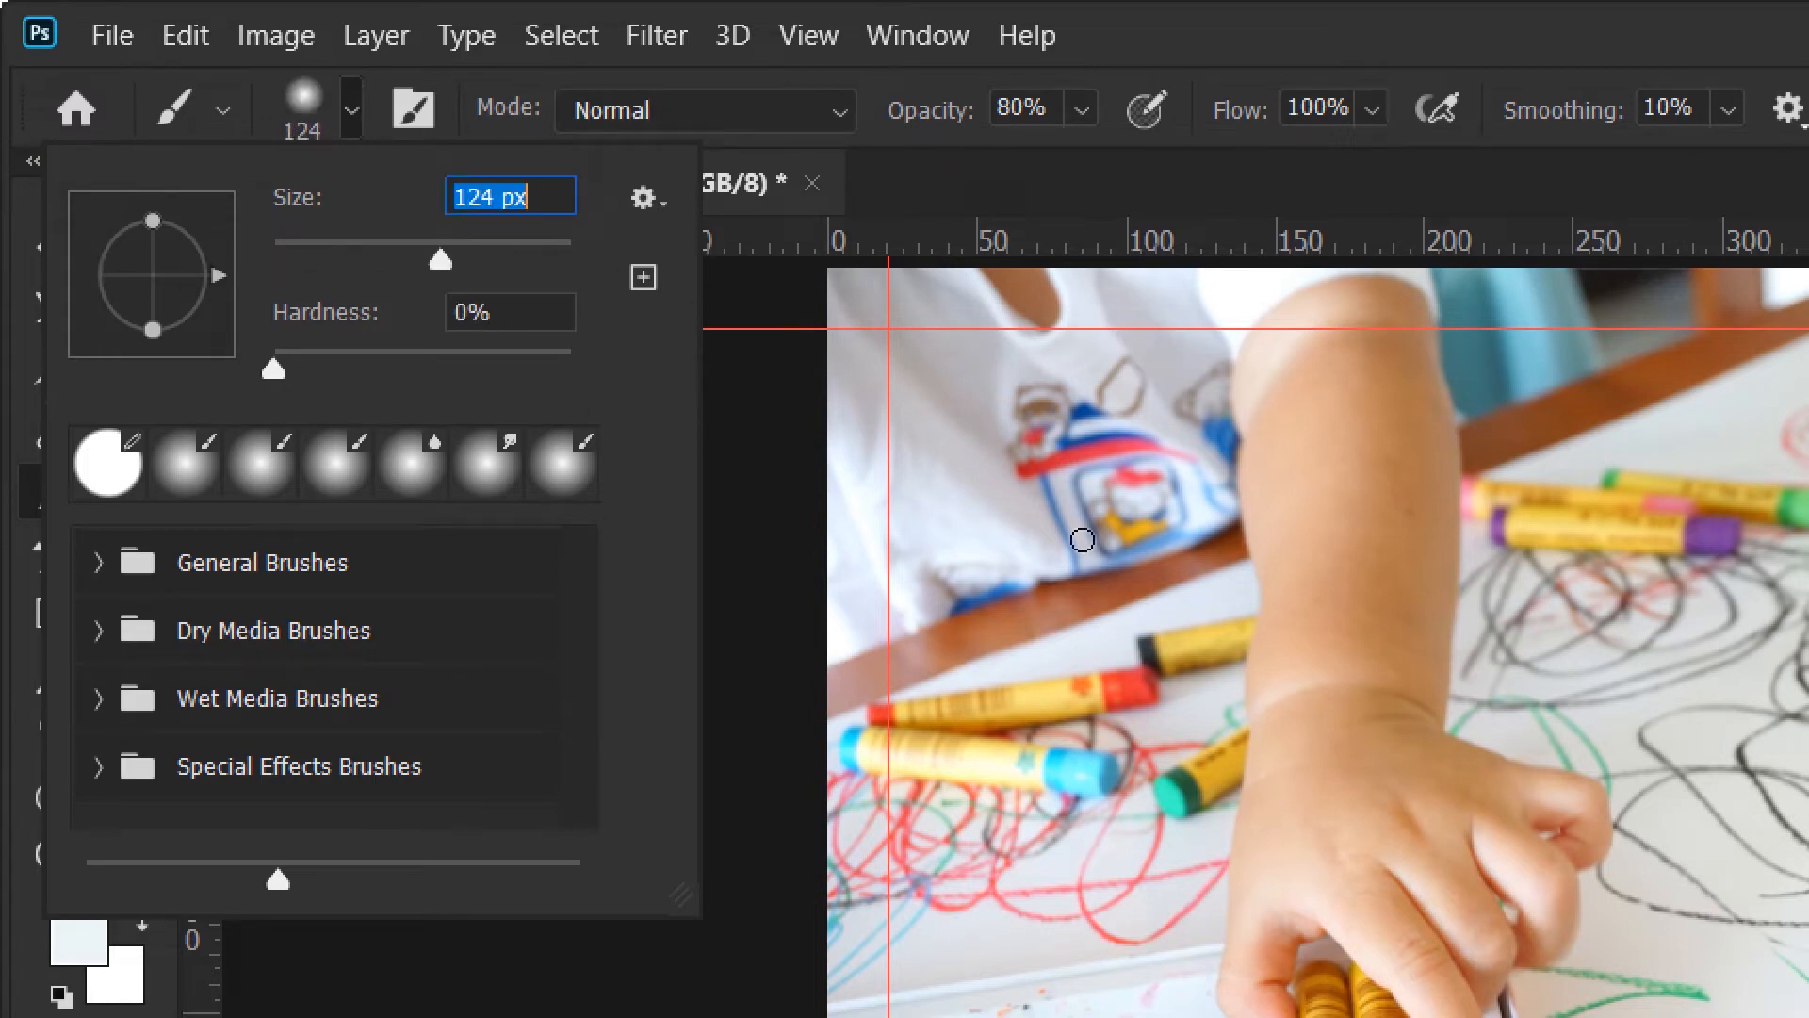
pyautogui.moveTo(441, 260); pyautogui.dragTo(537, 264)
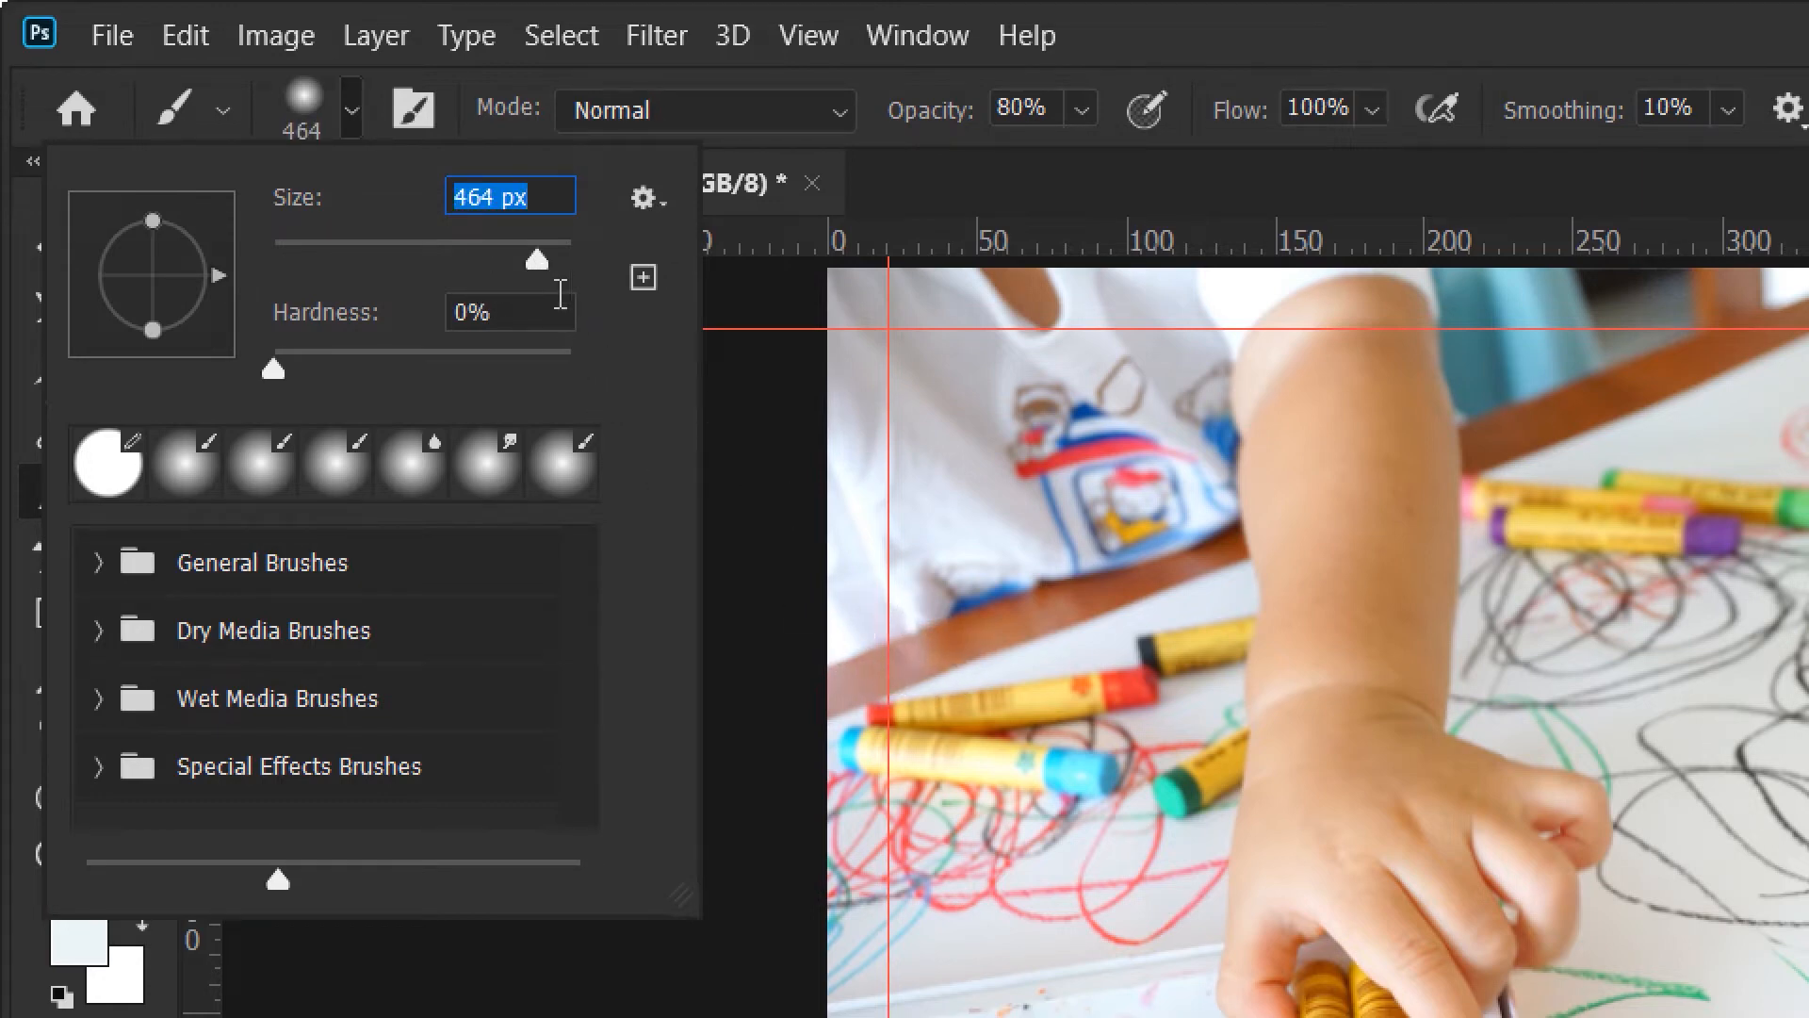
pyautogui.moveTo(540, 265); pyautogui.dragTo(549, 269)
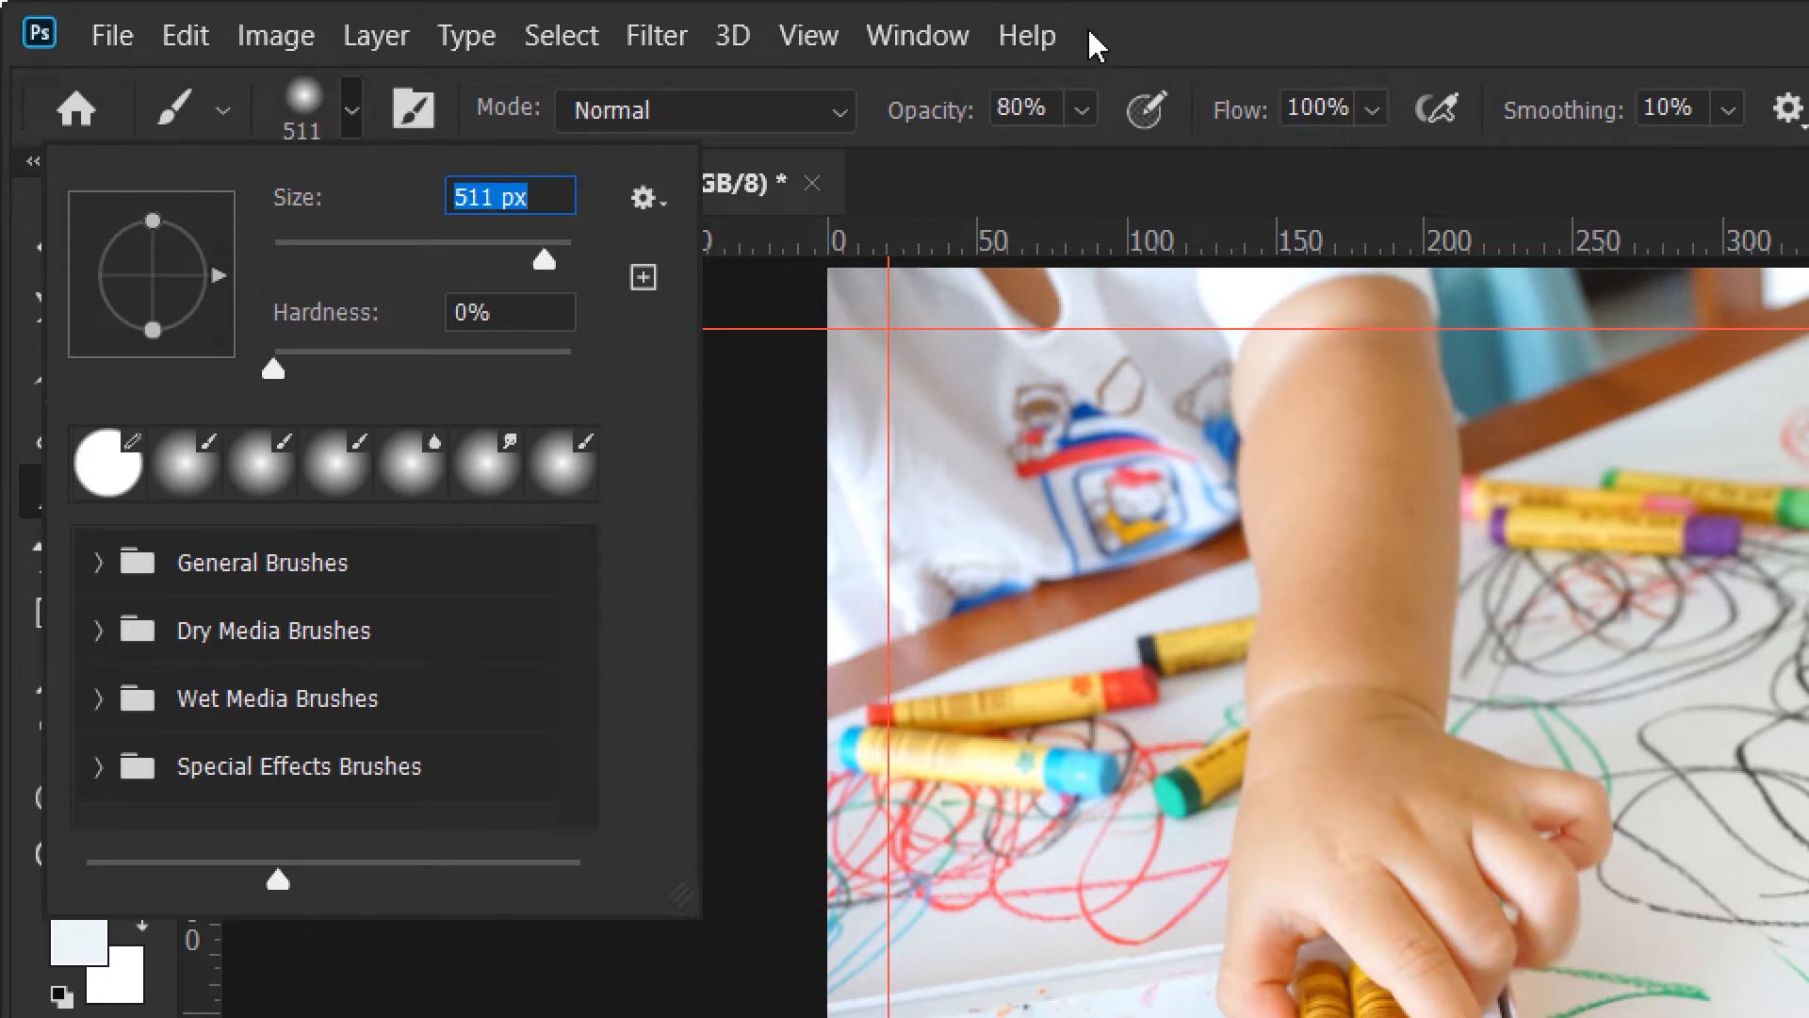
pyautogui.click(1152, 29)
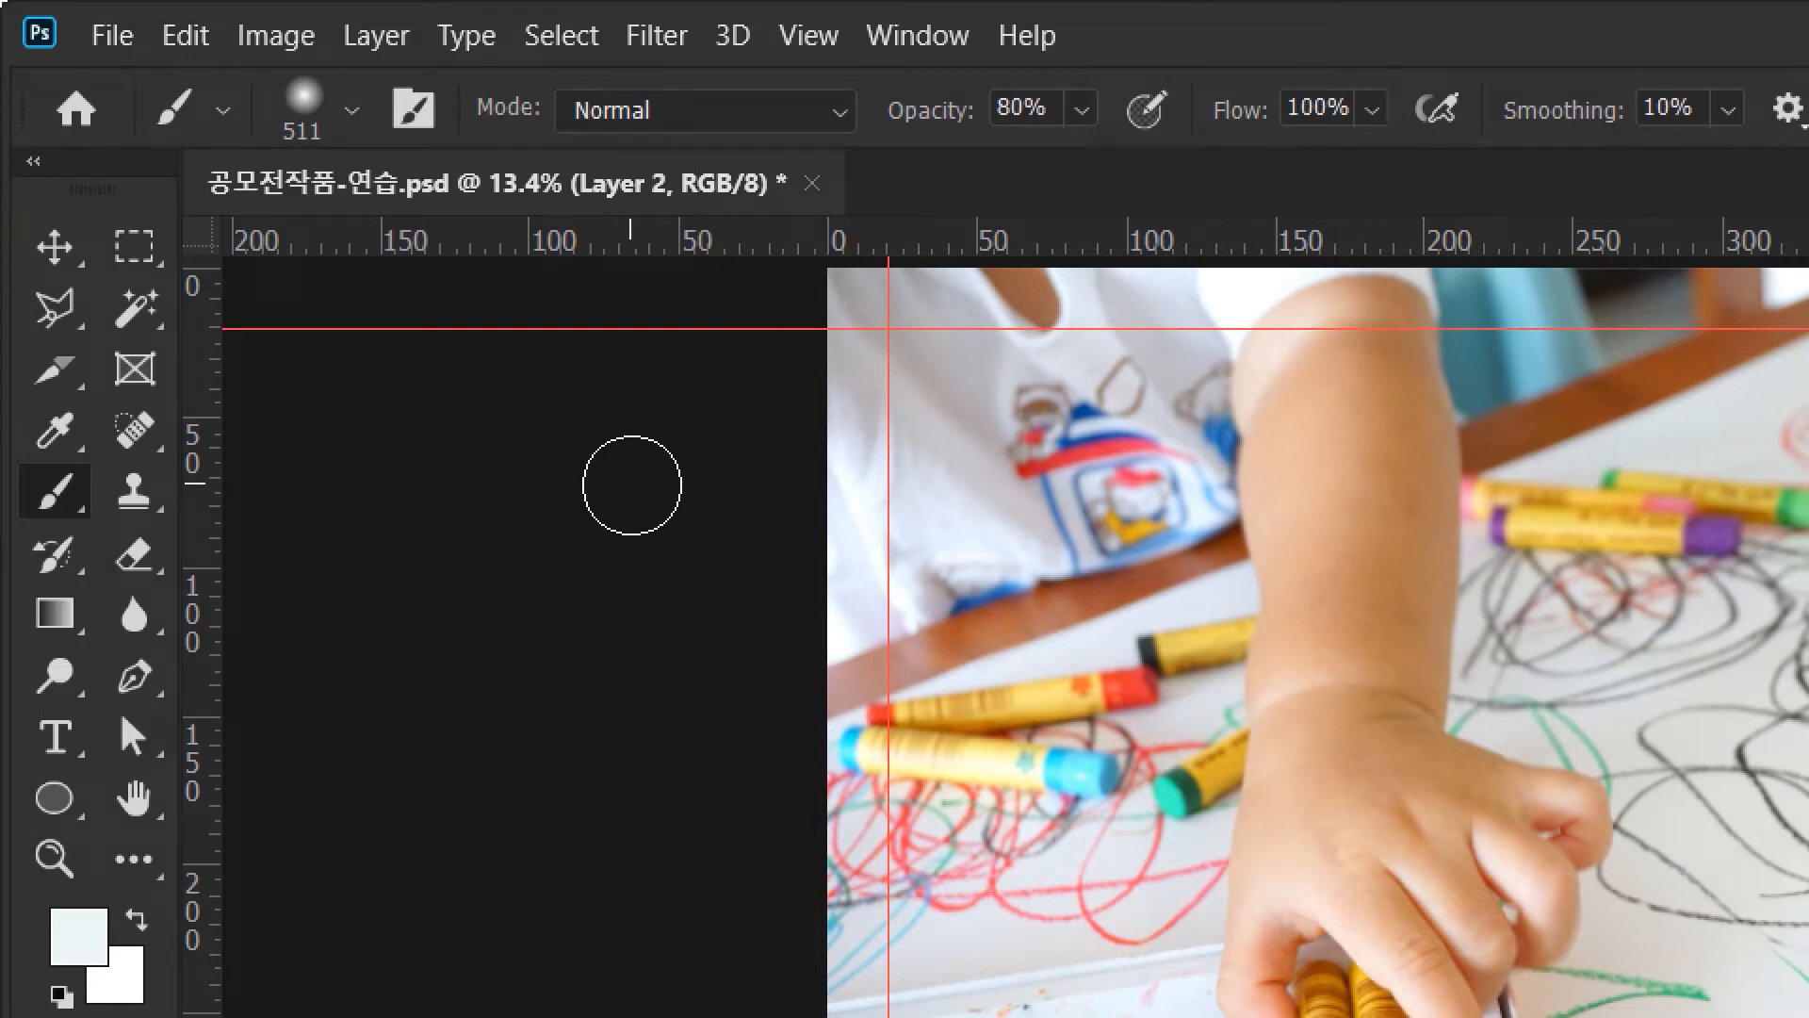
# Enlarge the soft brush to 1600 px, trying smaller and larger sizes along the way.
pyautogui.press(']')
pyautogui.press(']')
pyautogui.press(']')
pyautogui.press(']')
pyautogui.press(']')
pyautogui.press(']')
pyautogui.press(']')
pyautogui.press(']')
pyautogui.press(']')
pyautogui.press(']')
pyautogui.press(']')
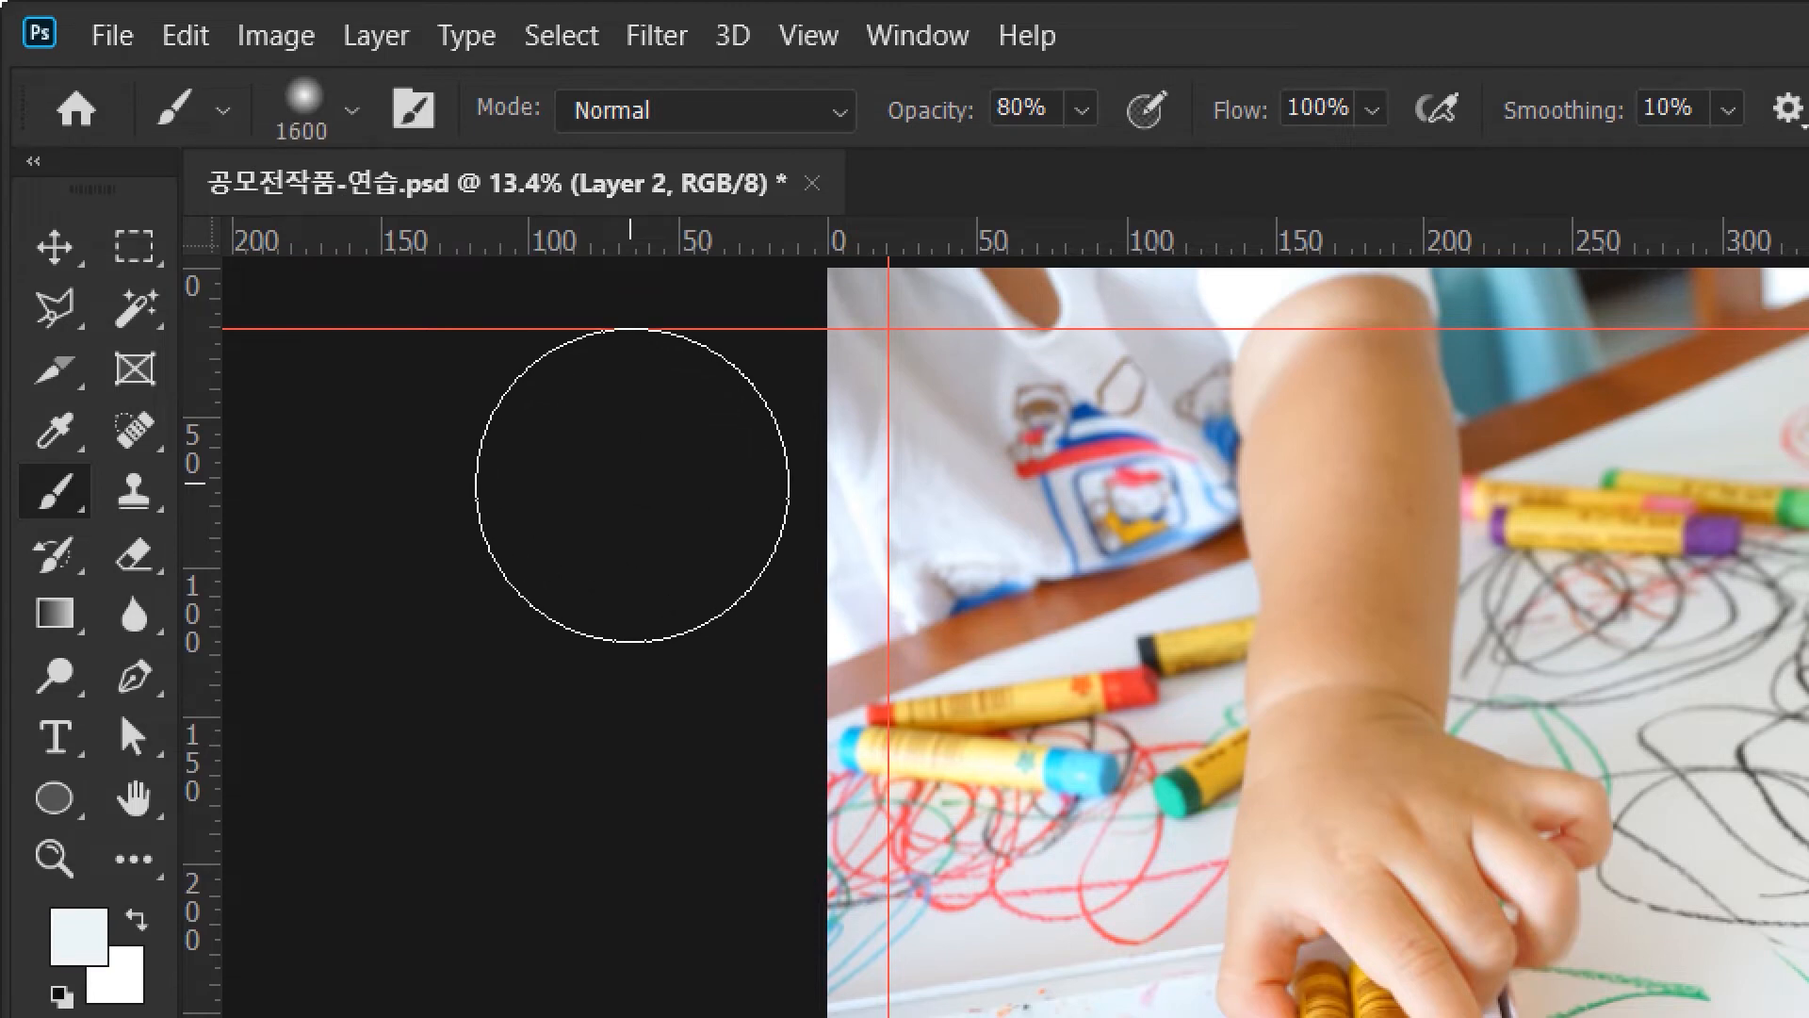
pyautogui.press('[')
pyautogui.press('[')
pyautogui.press('[')
pyautogui.press('[')
pyautogui.press('[')
pyautogui.press('[')
pyautogui.press('[')
pyautogui.press('[')
pyautogui.press(']')
pyautogui.press(']')
pyautogui.press(']')
pyautogui.press(']')
pyautogui.press(']')
pyautogui.press(']')
pyautogui.press(']')
pyautogui.press(']')
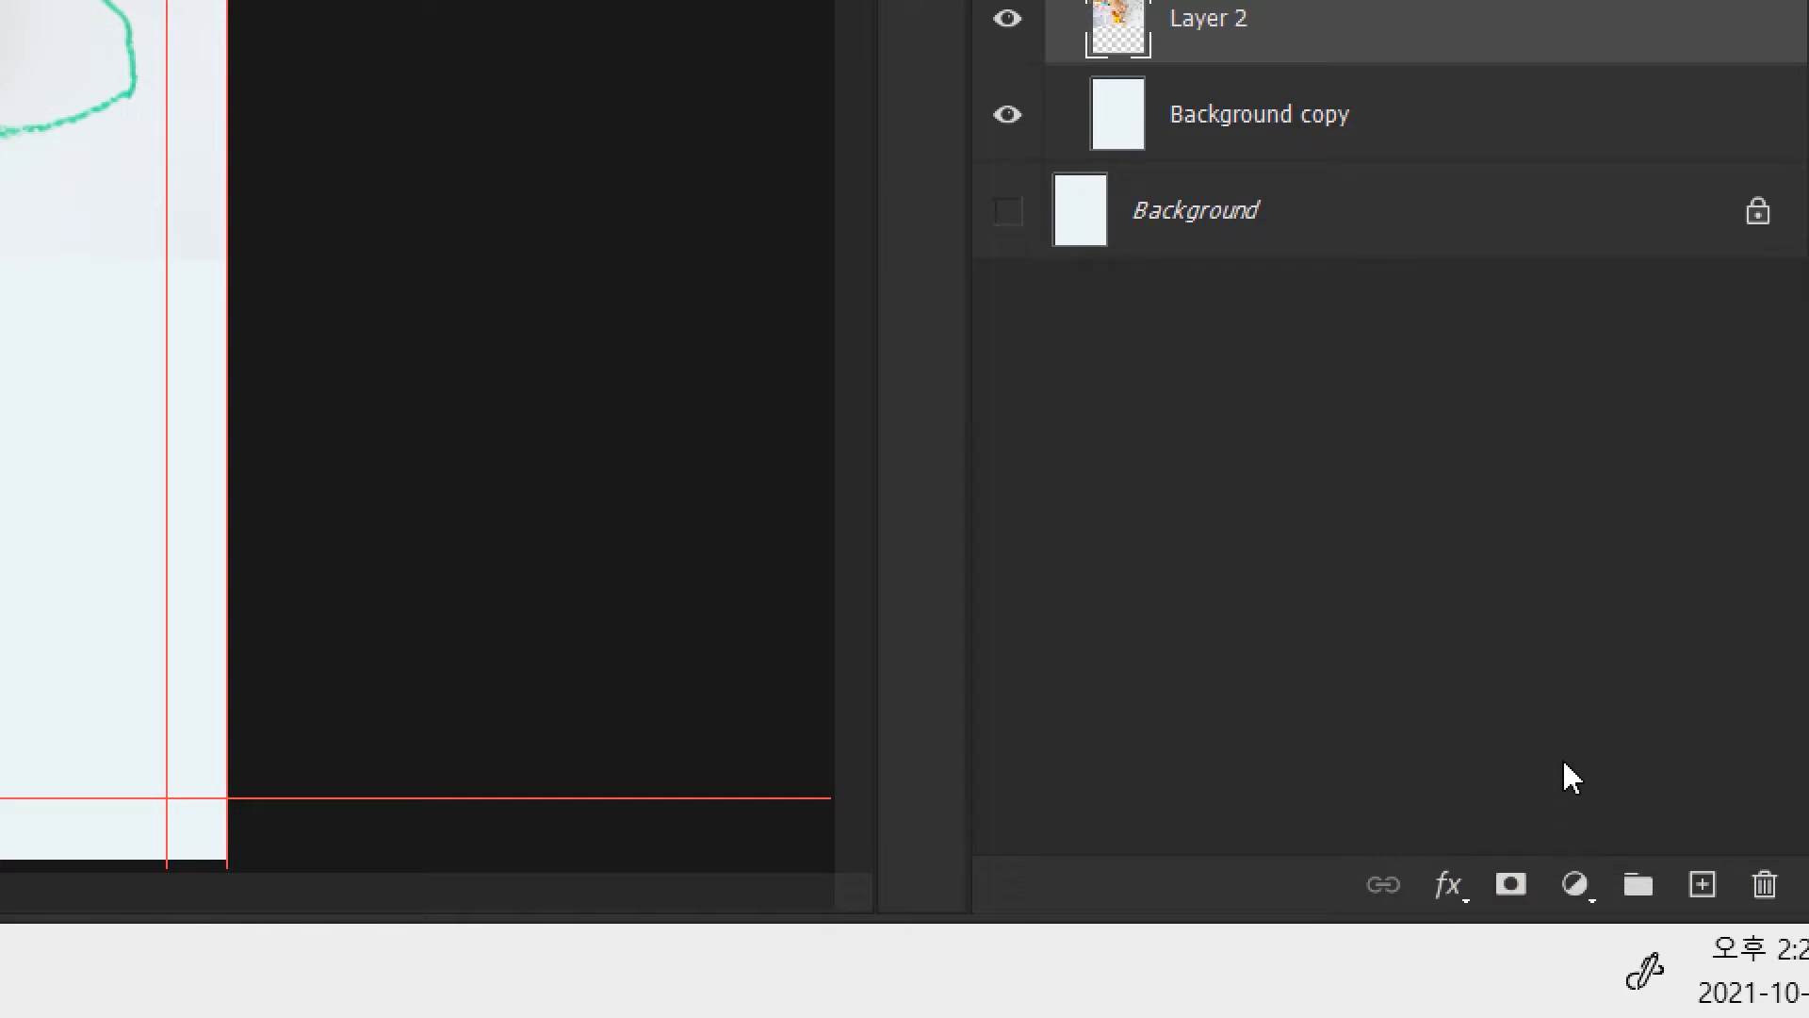
# Add a white layer mask to Layer 2, compare its image and mask thumbnails, and delete the mask.
pyautogui.click(1508, 888)
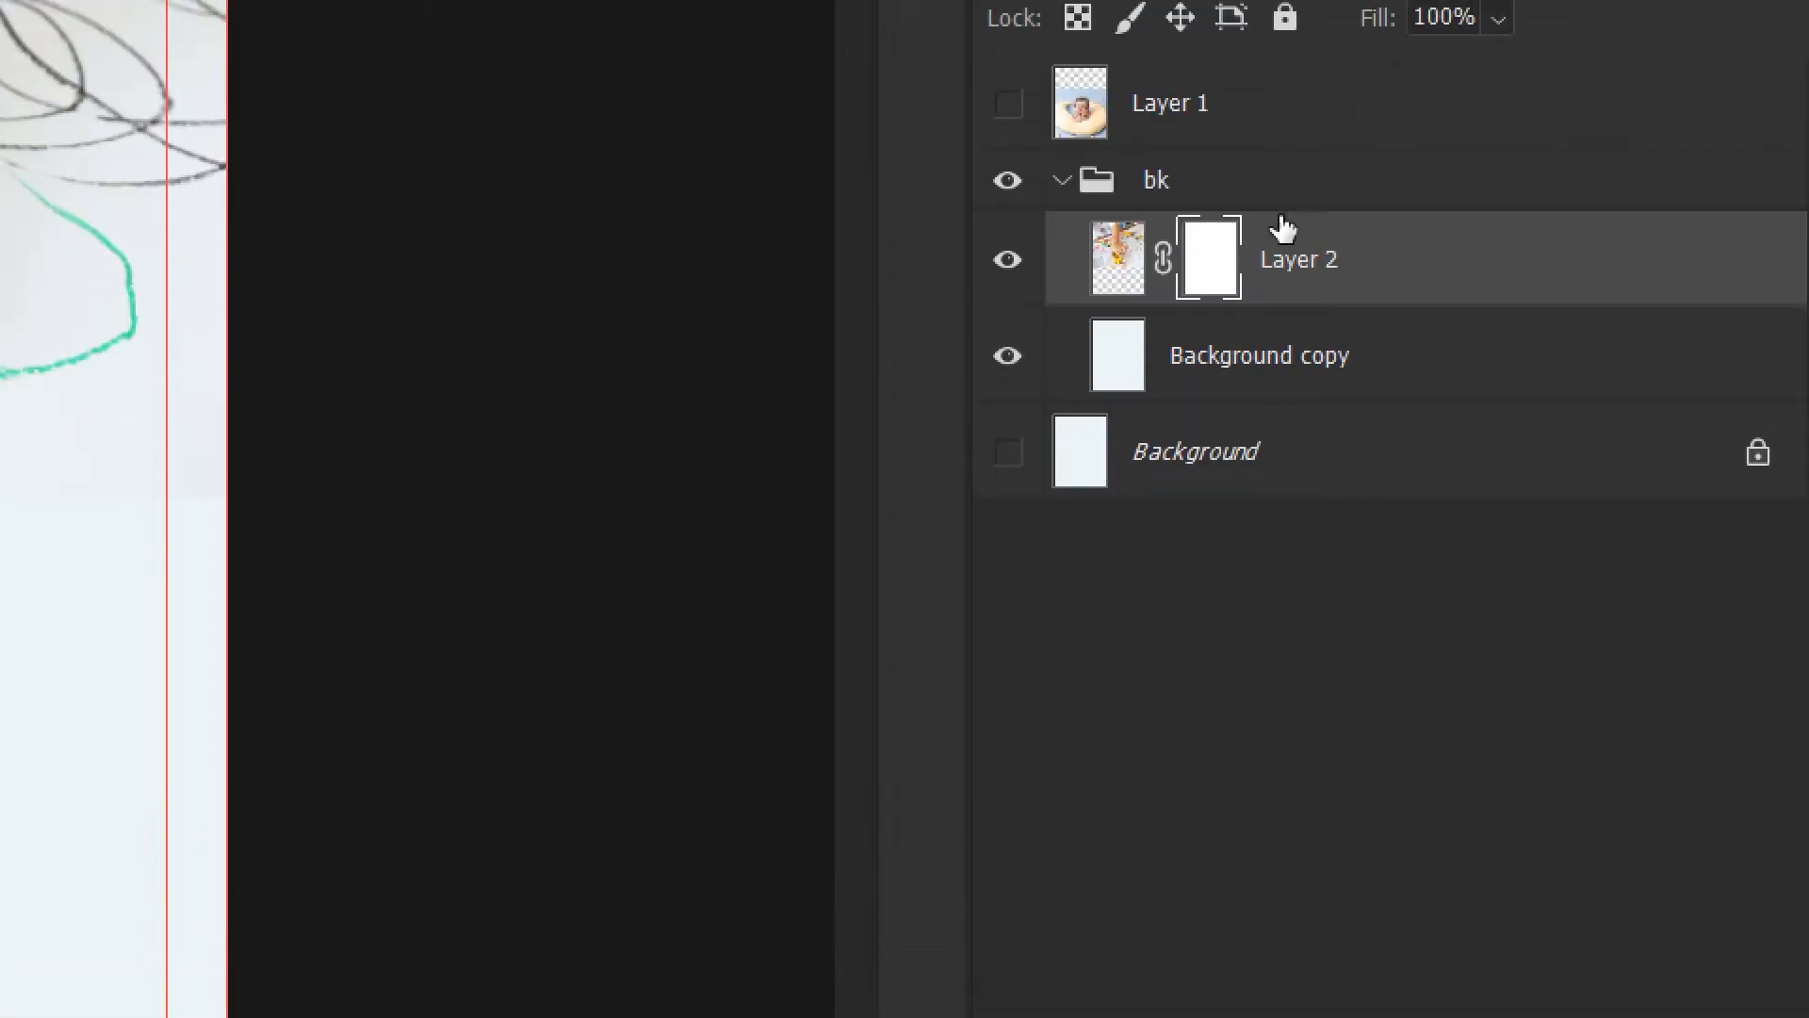
pyautogui.click(1118, 262)
pyautogui.click(1220, 270)
pyautogui.press('Delete')
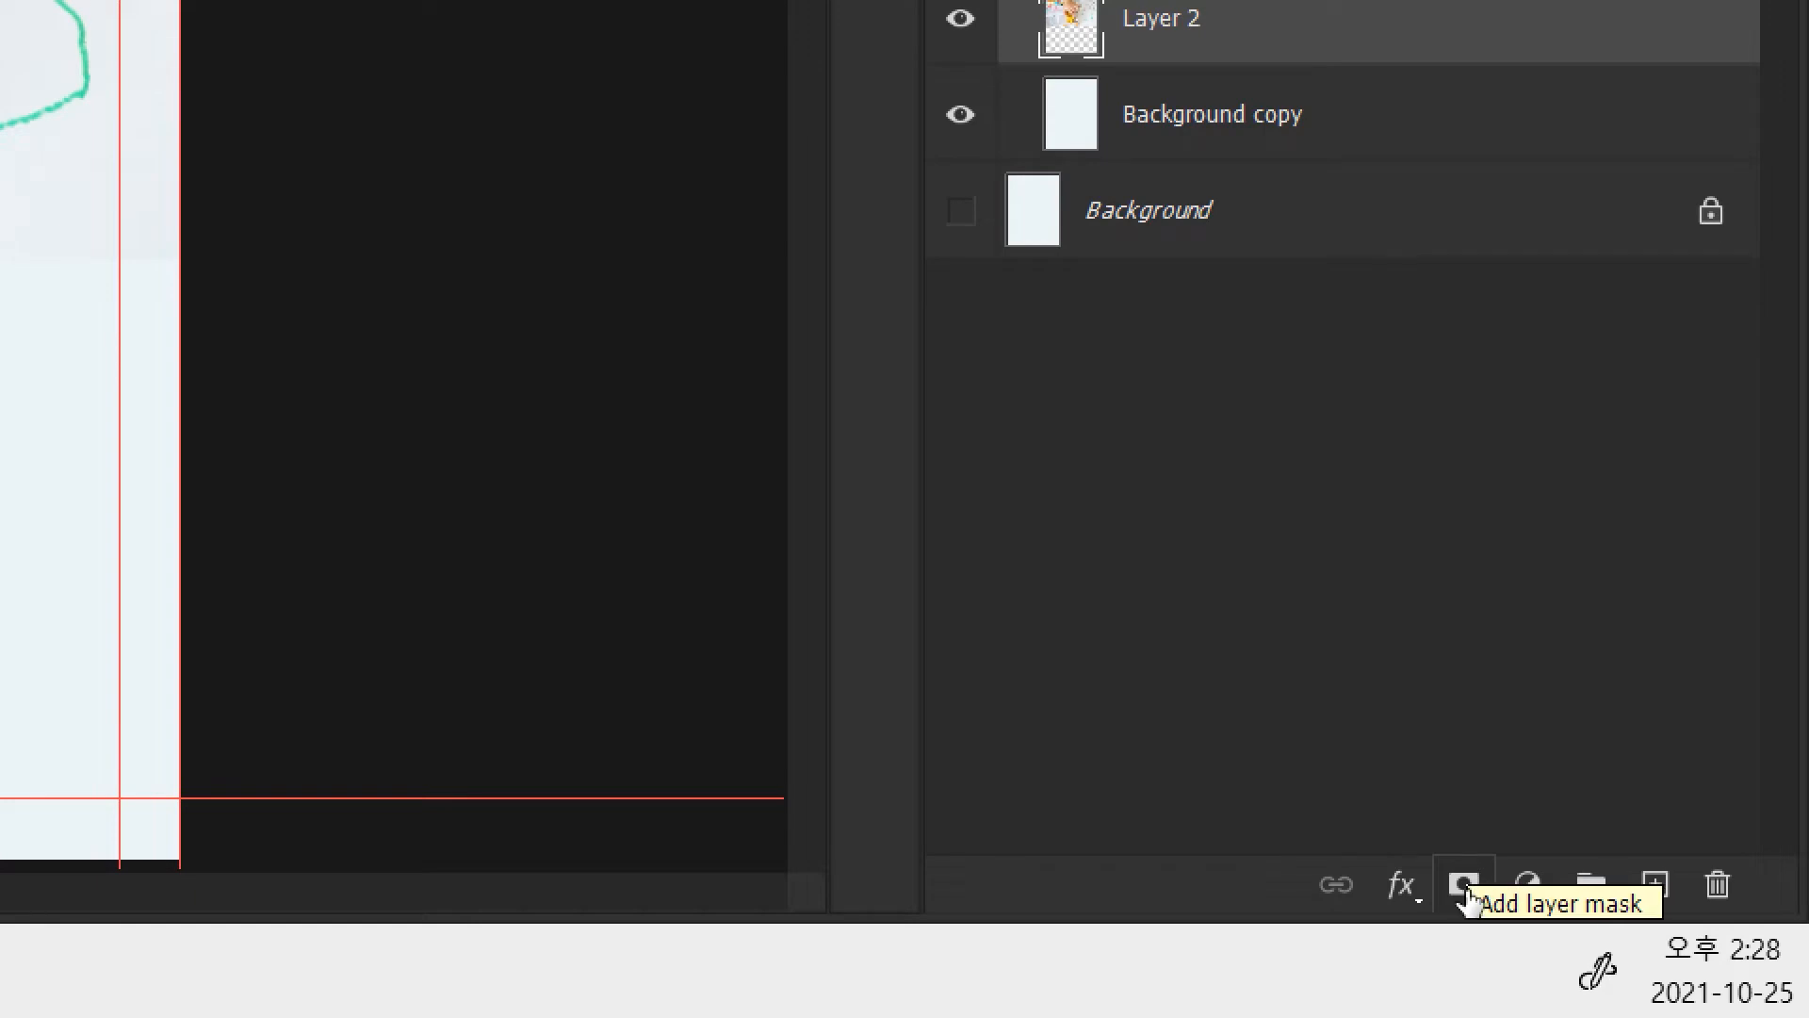
# Try a black, hide-all layer mask on Layer 2 and undo it.
pyautogui.keyDown('alt'); pyautogui.click(1463, 886); pyautogui.keyUp('alt')
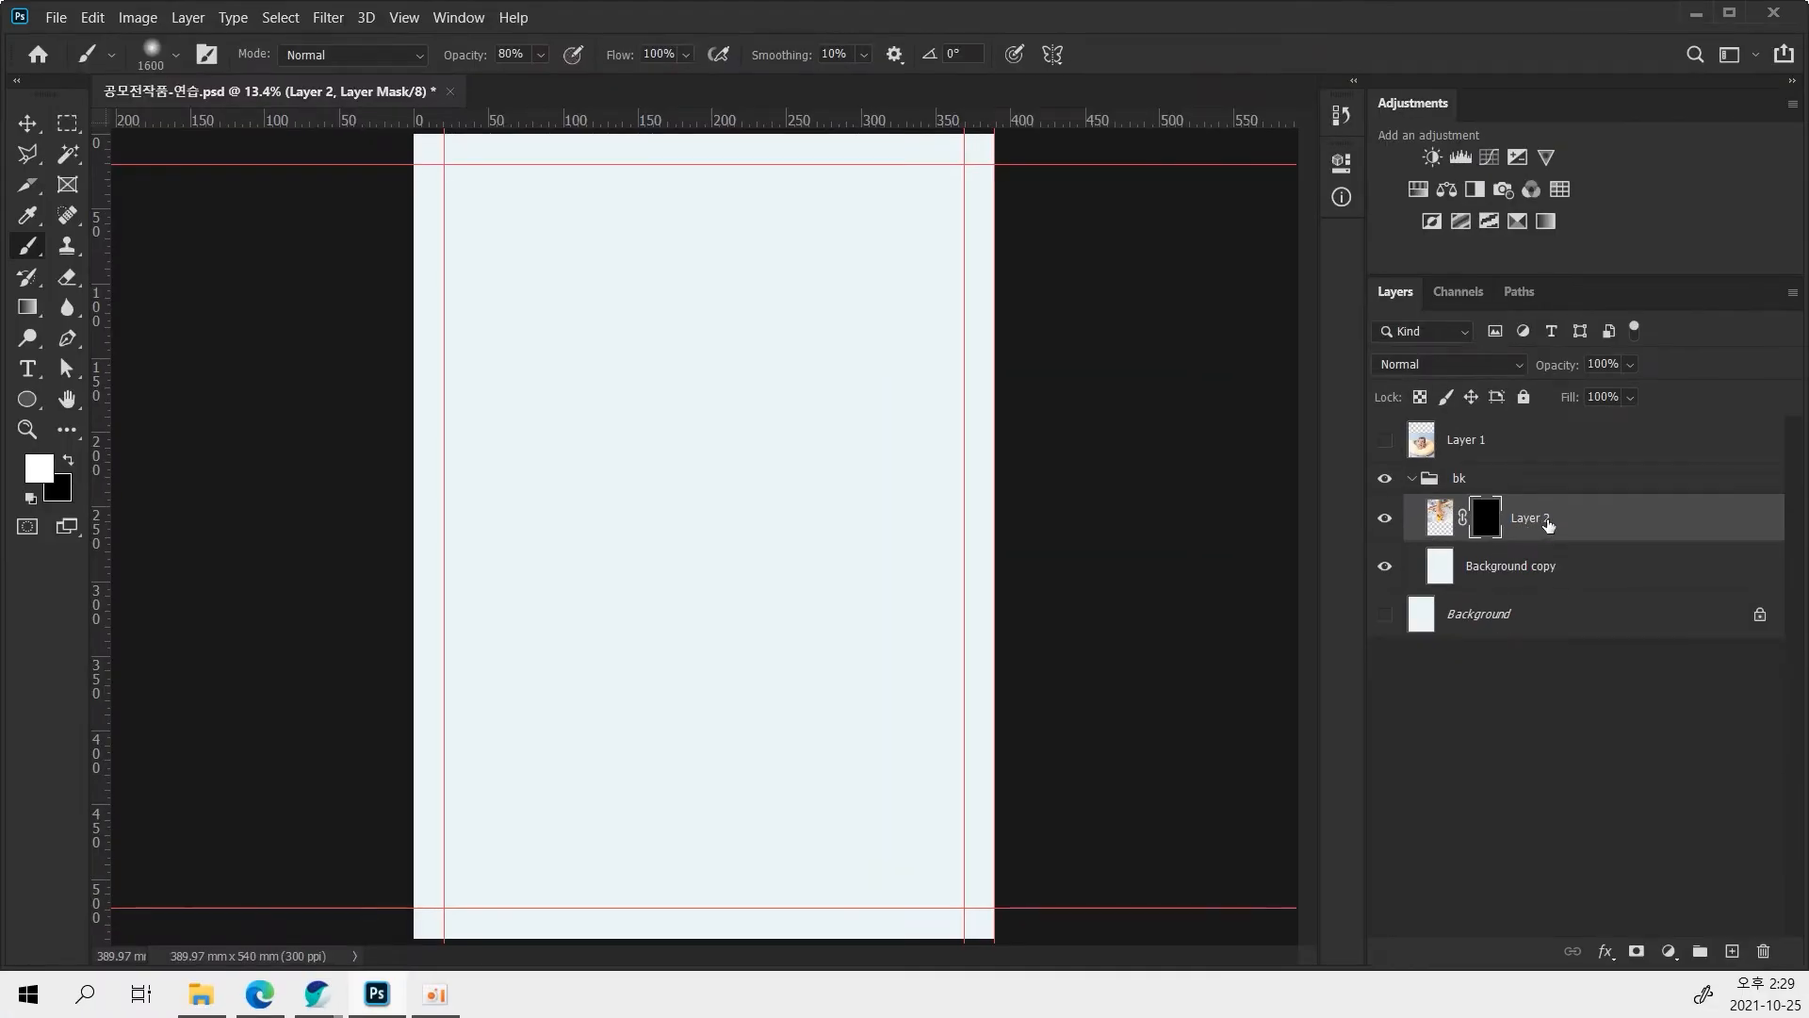
pyautogui.click(1683, 508)
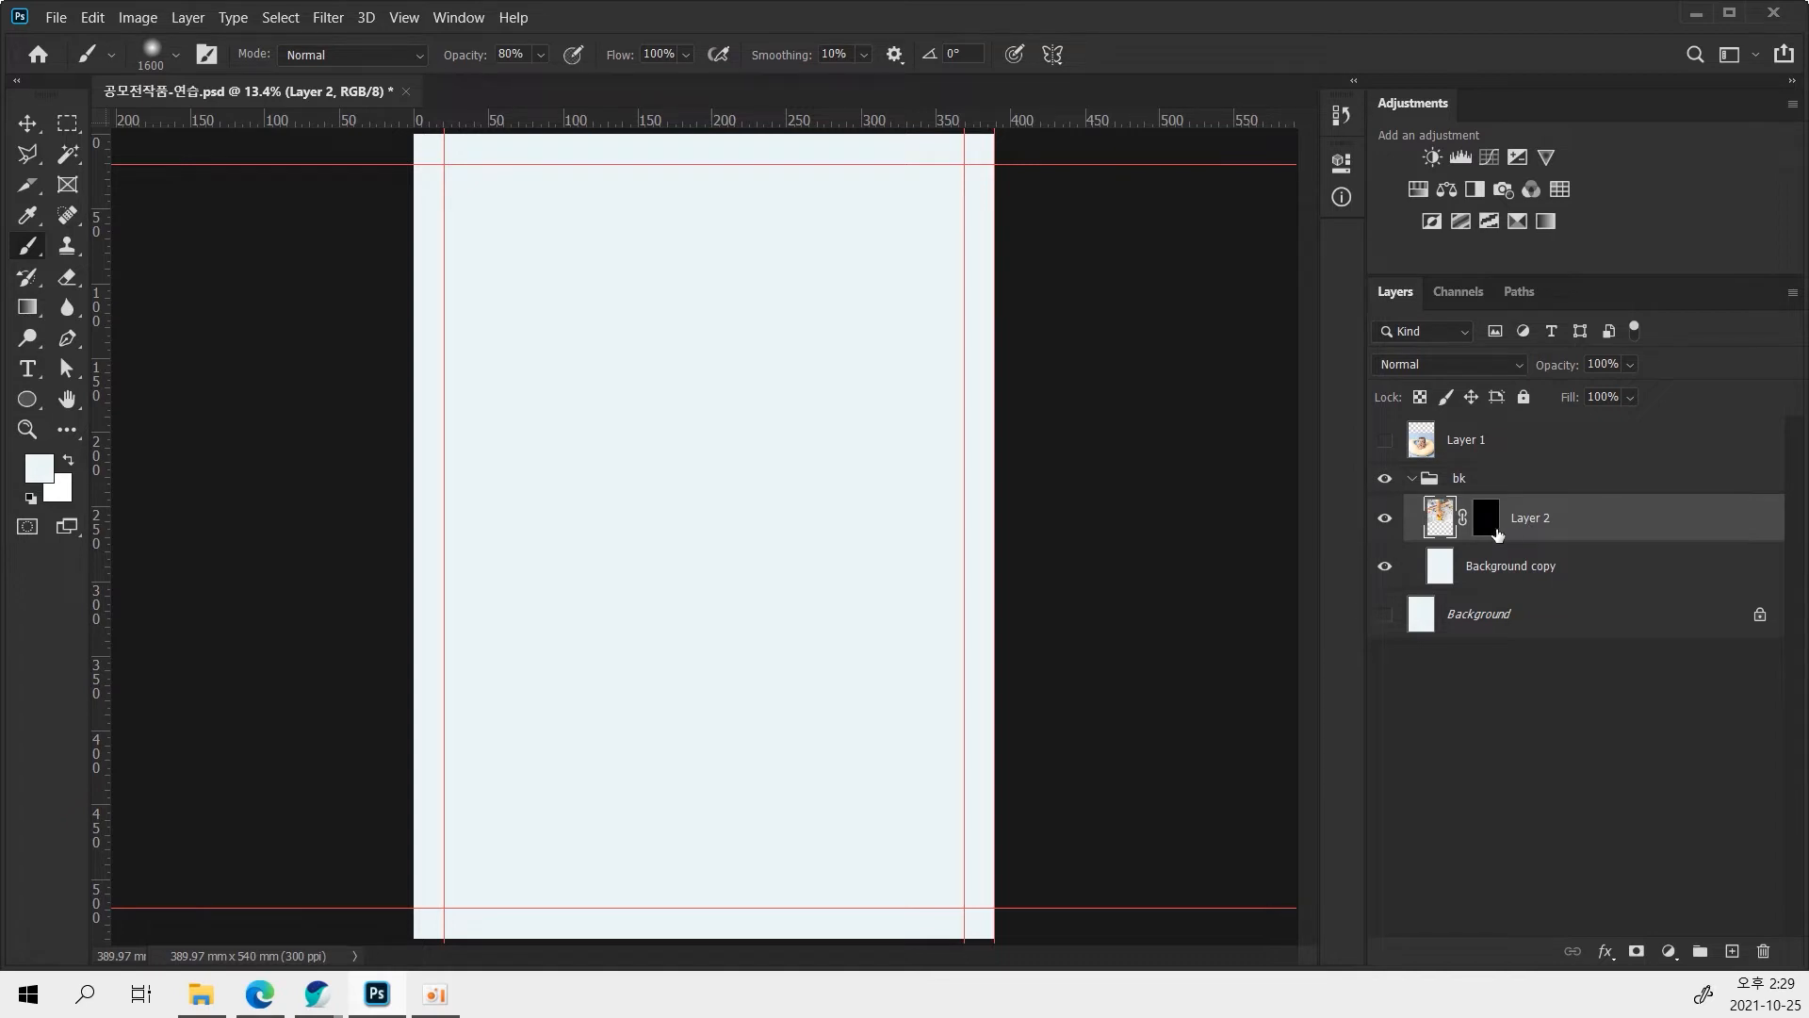
pyautogui.hotkey('ctrl', 'z')
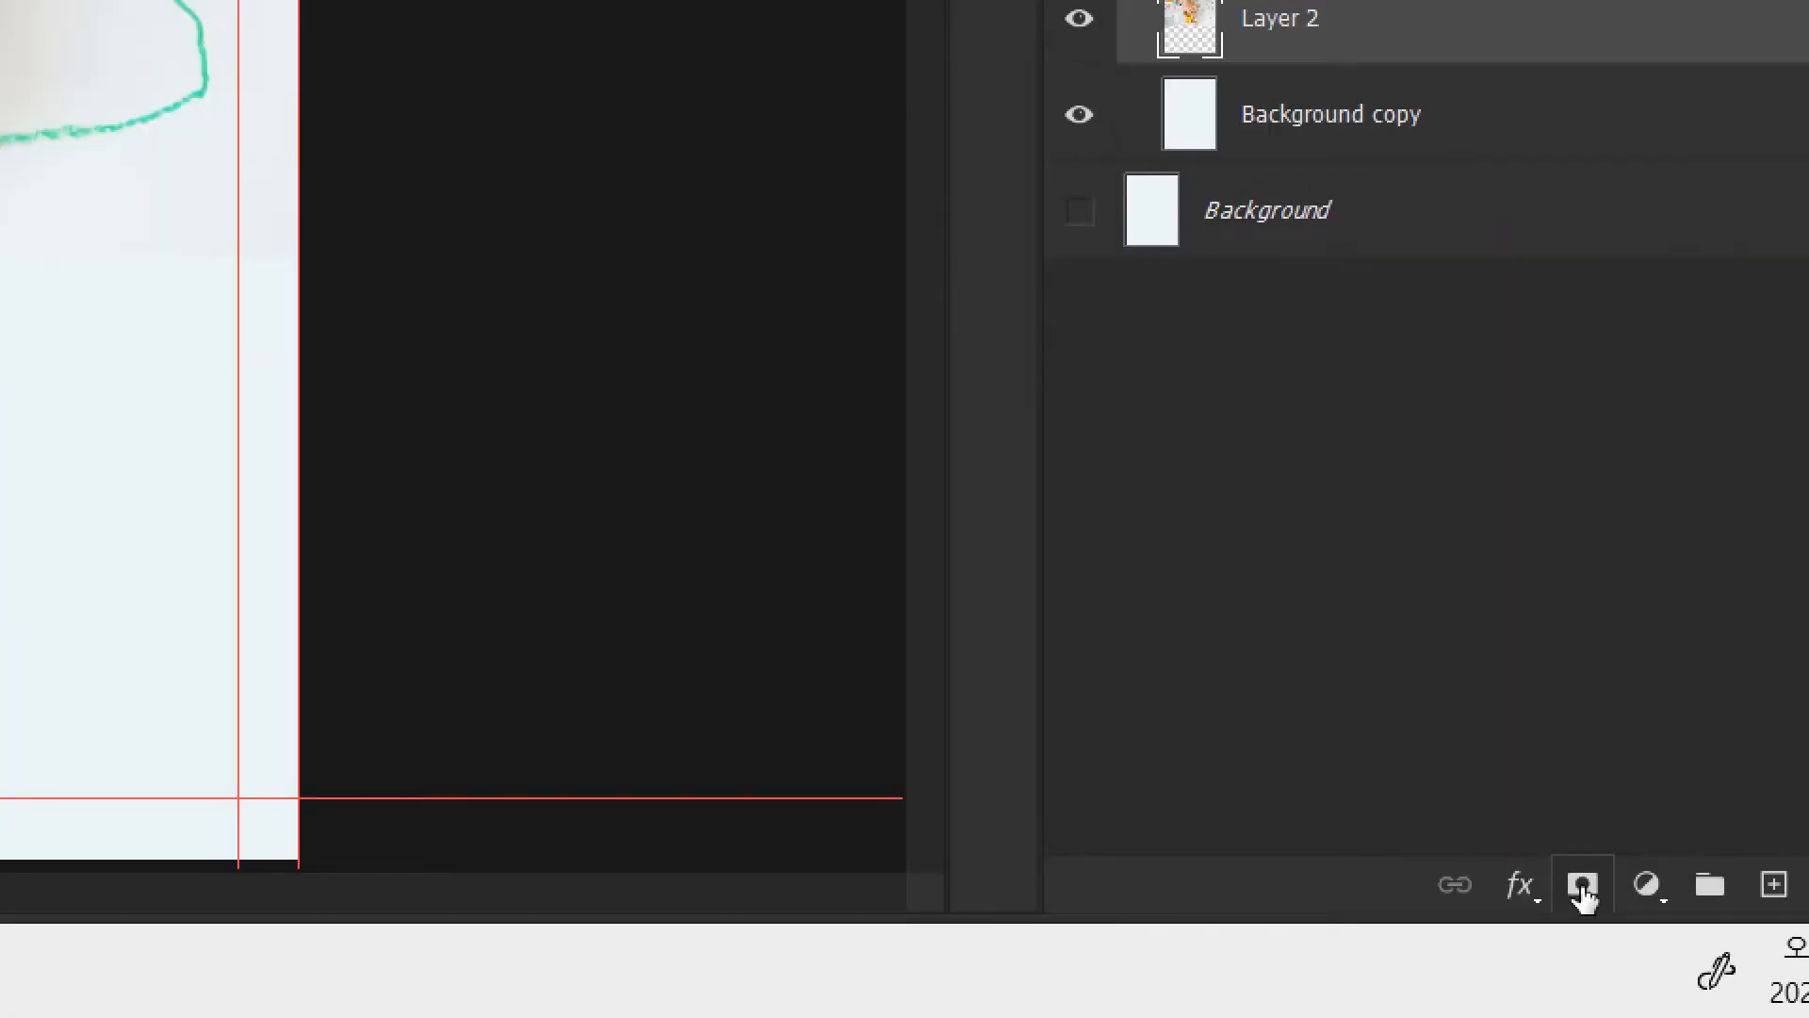
# Add a white layer mask to Layer 2 and make black the foreground color.
pyautogui.click(1584, 886)
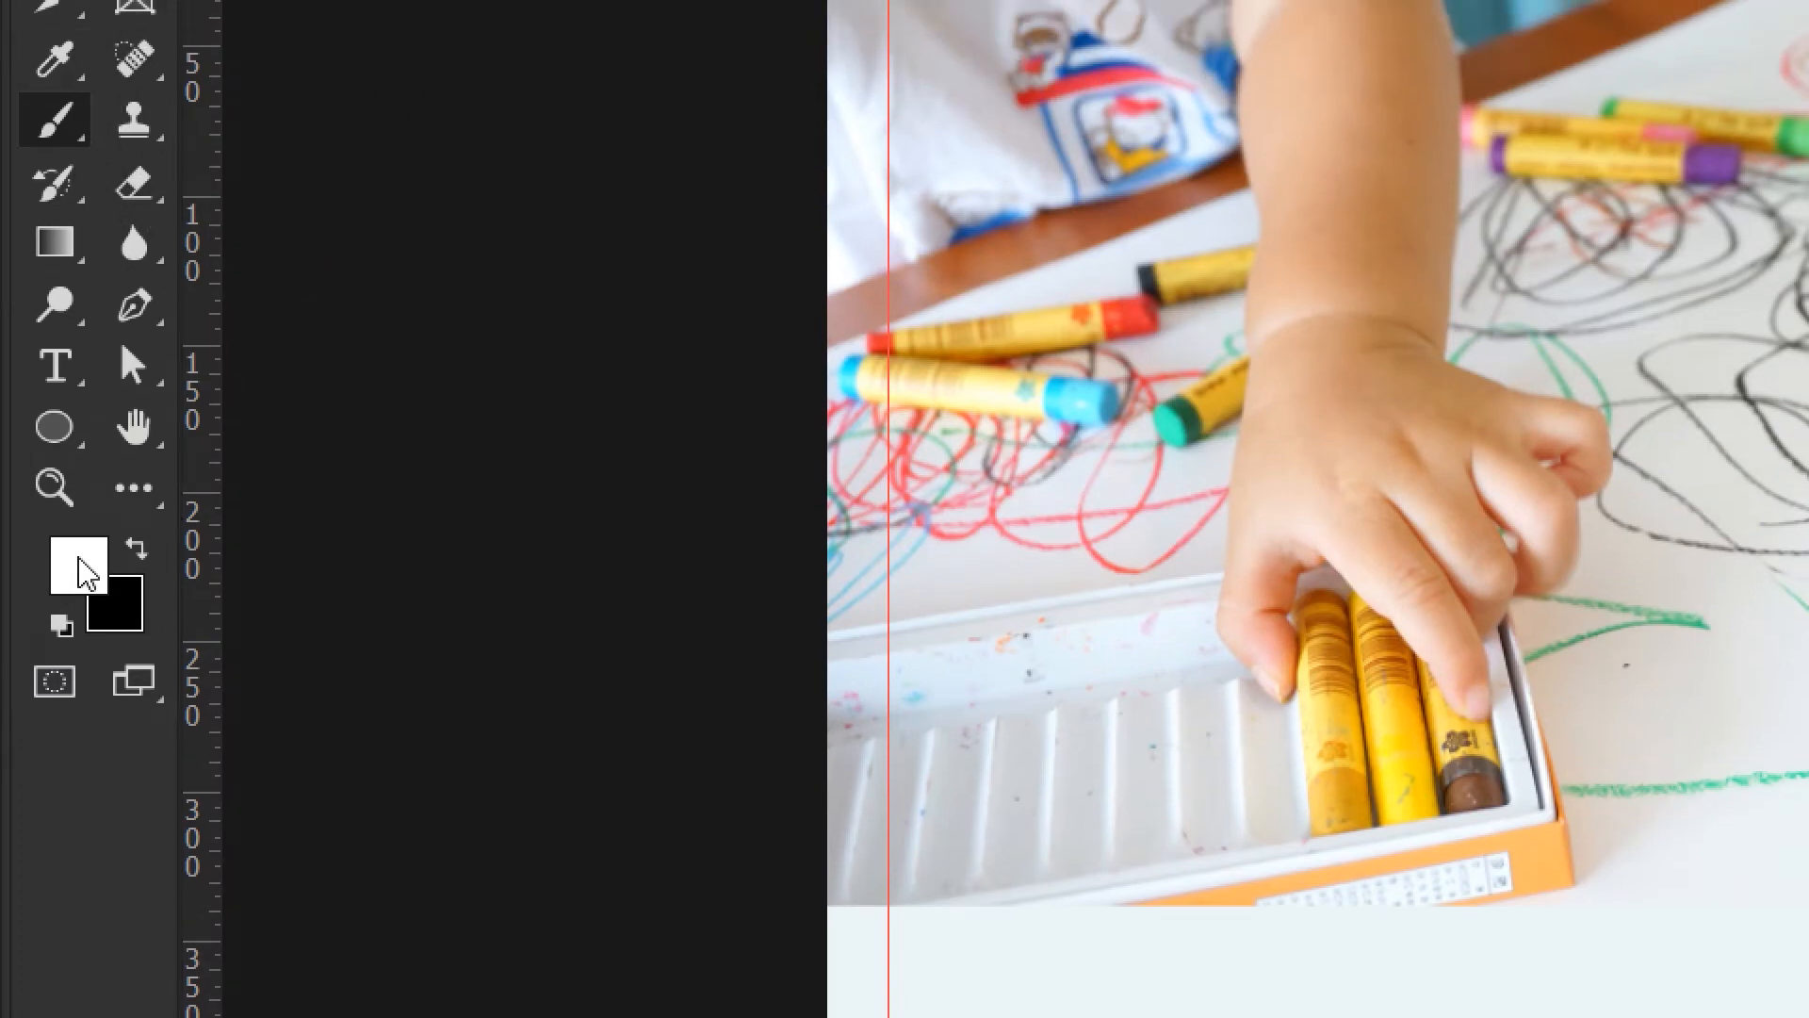
pyautogui.click(137, 554)
pyautogui.click(132, 553)
pyautogui.click(137, 554)
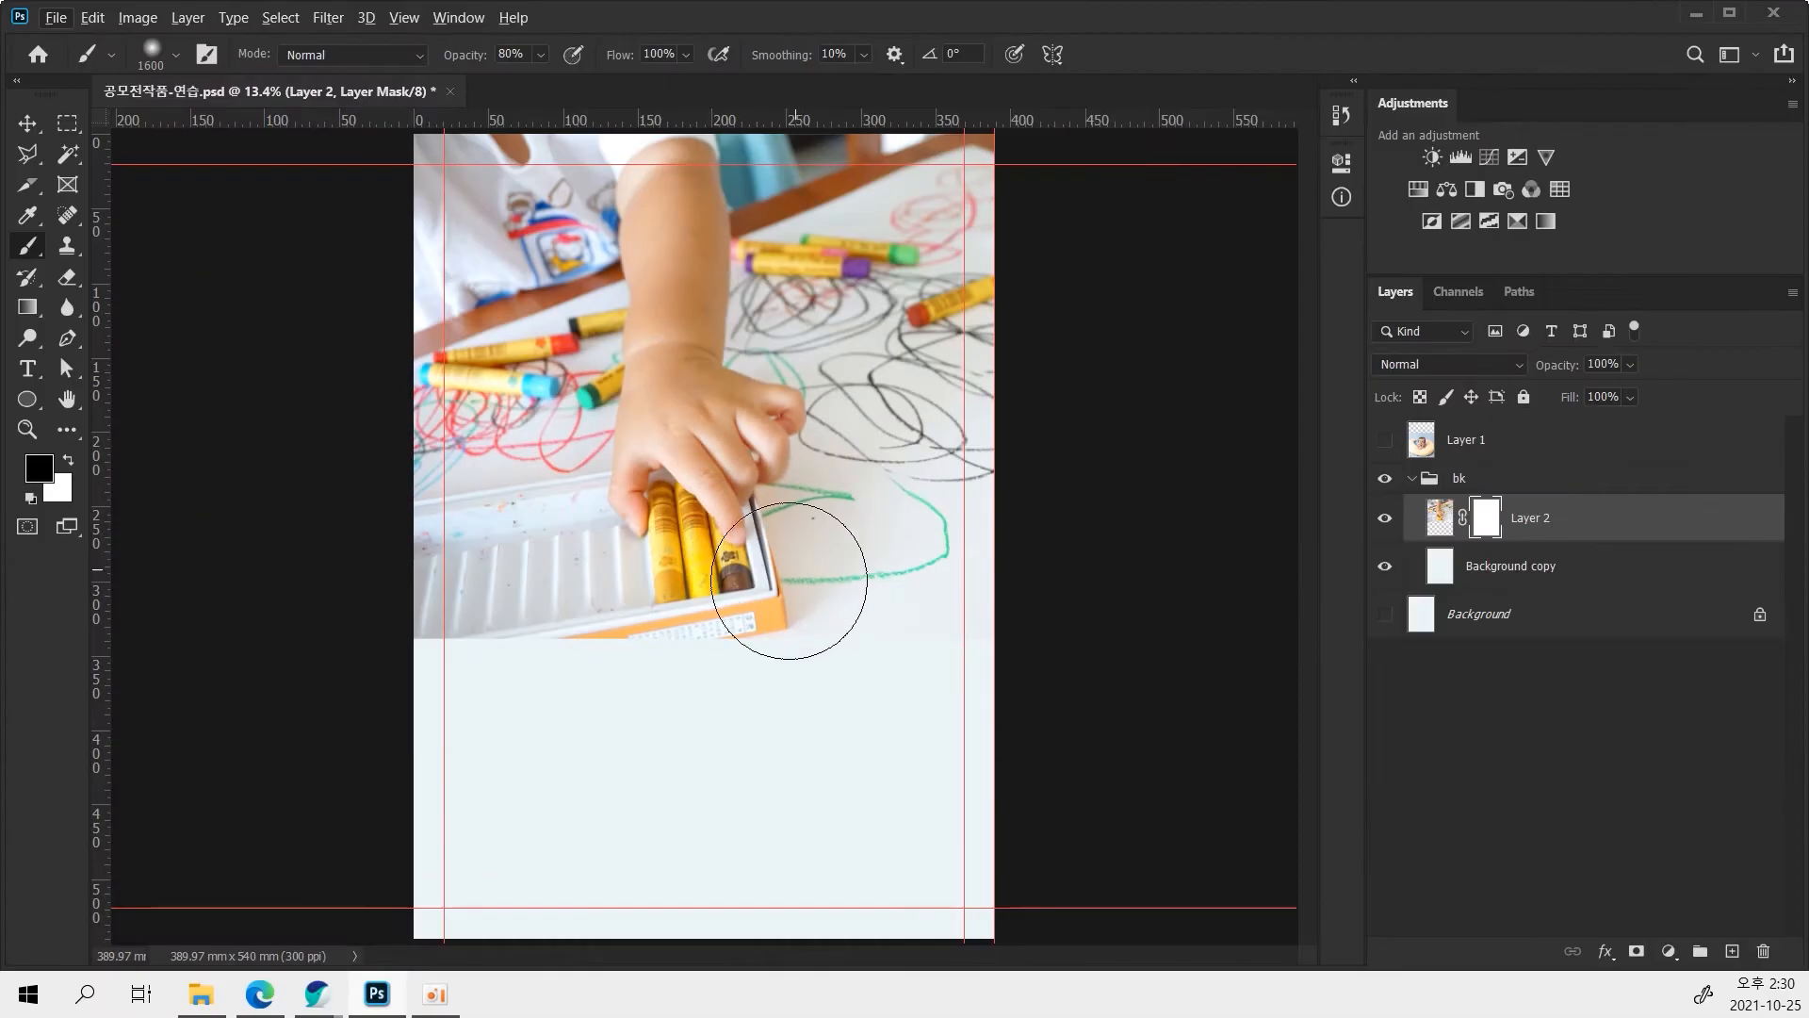
# Paint black on Layer 2's mask with a 2000 px brush to fade the photo's lower edge, checking the transparency without Background copy.
pyautogui.press(']')
pyautogui.press(']')
pyautogui.press(']')
pyautogui.press(']')
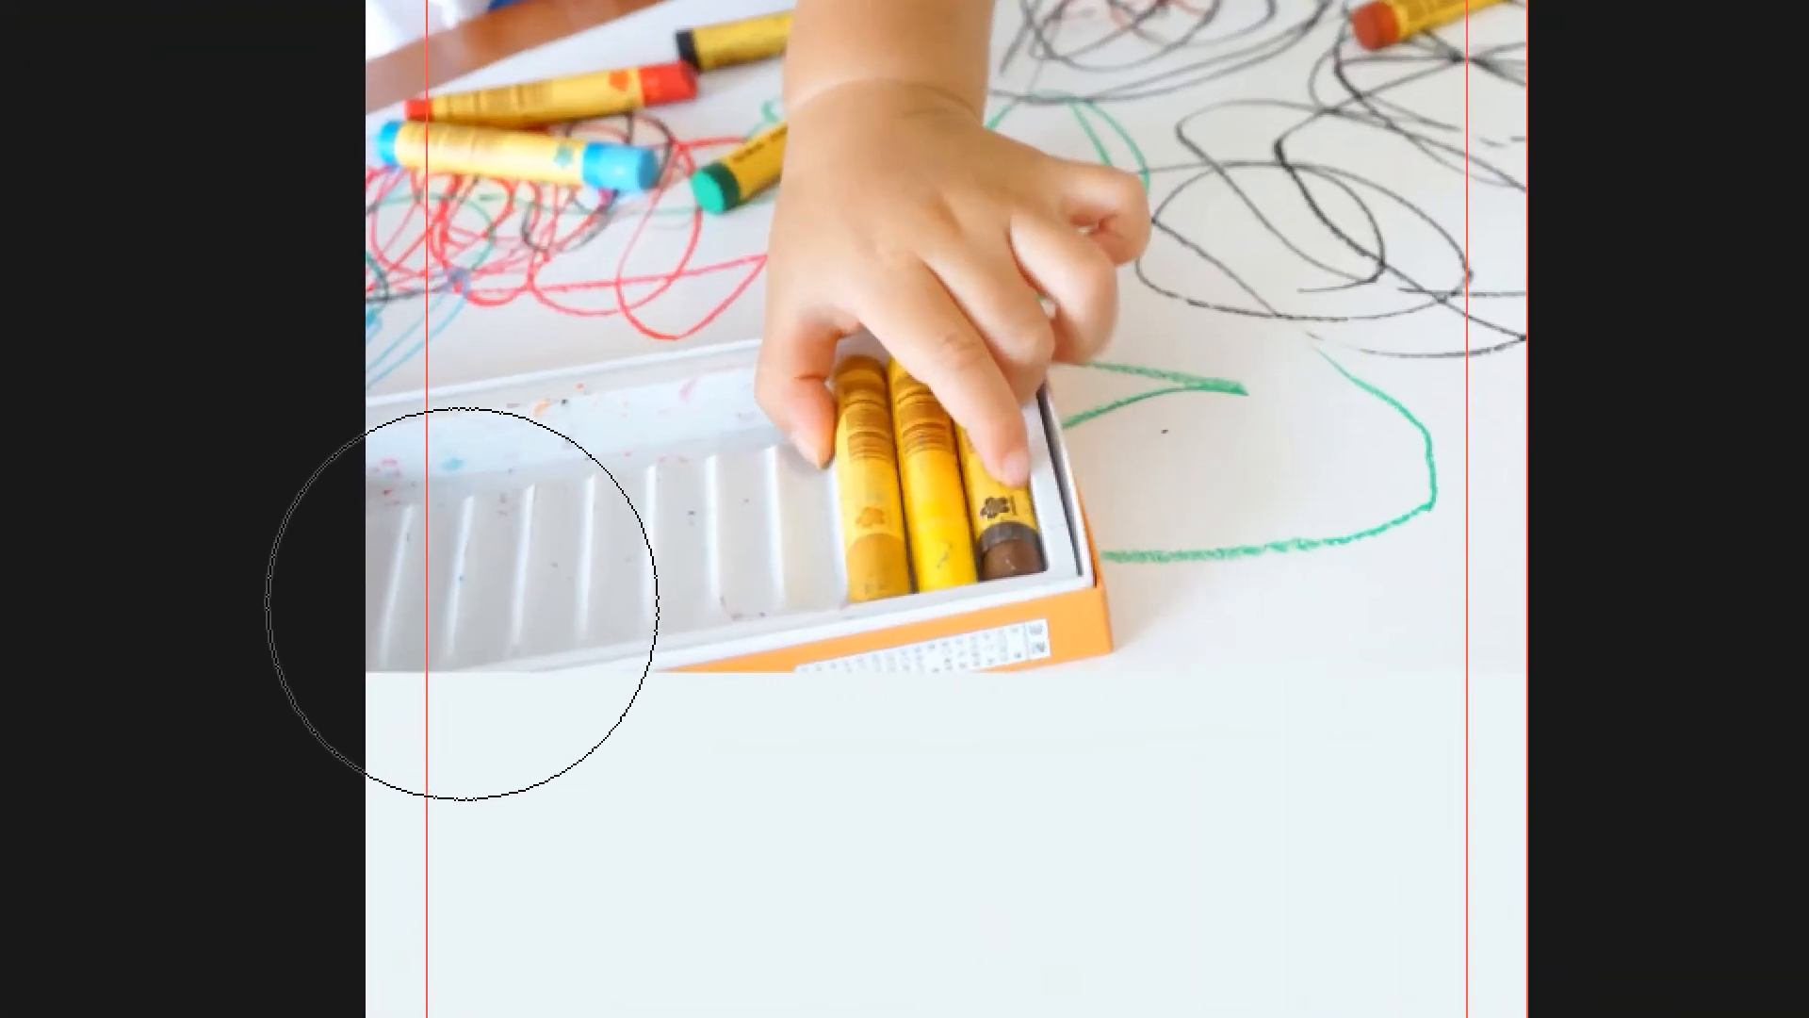
pyautogui.click(381, 625)
pyautogui.moveTo(612, 688)
pyautogui.mouseDown()
pyautogui.moveTo(830, 727)
pyautogui.moveTo(1268, 707)
pyautogui.mouseUp()
pyautogui.moveTo(386, 758)
pyautogui.mouseDown()
pyautogui.moveTo(788, 751)
pyautogui.moveTo(1171, 711)
pyautogui.mouseUp()
pyautogui.moveTo(469, 701); pyautogui.dragTo(1133, 745)
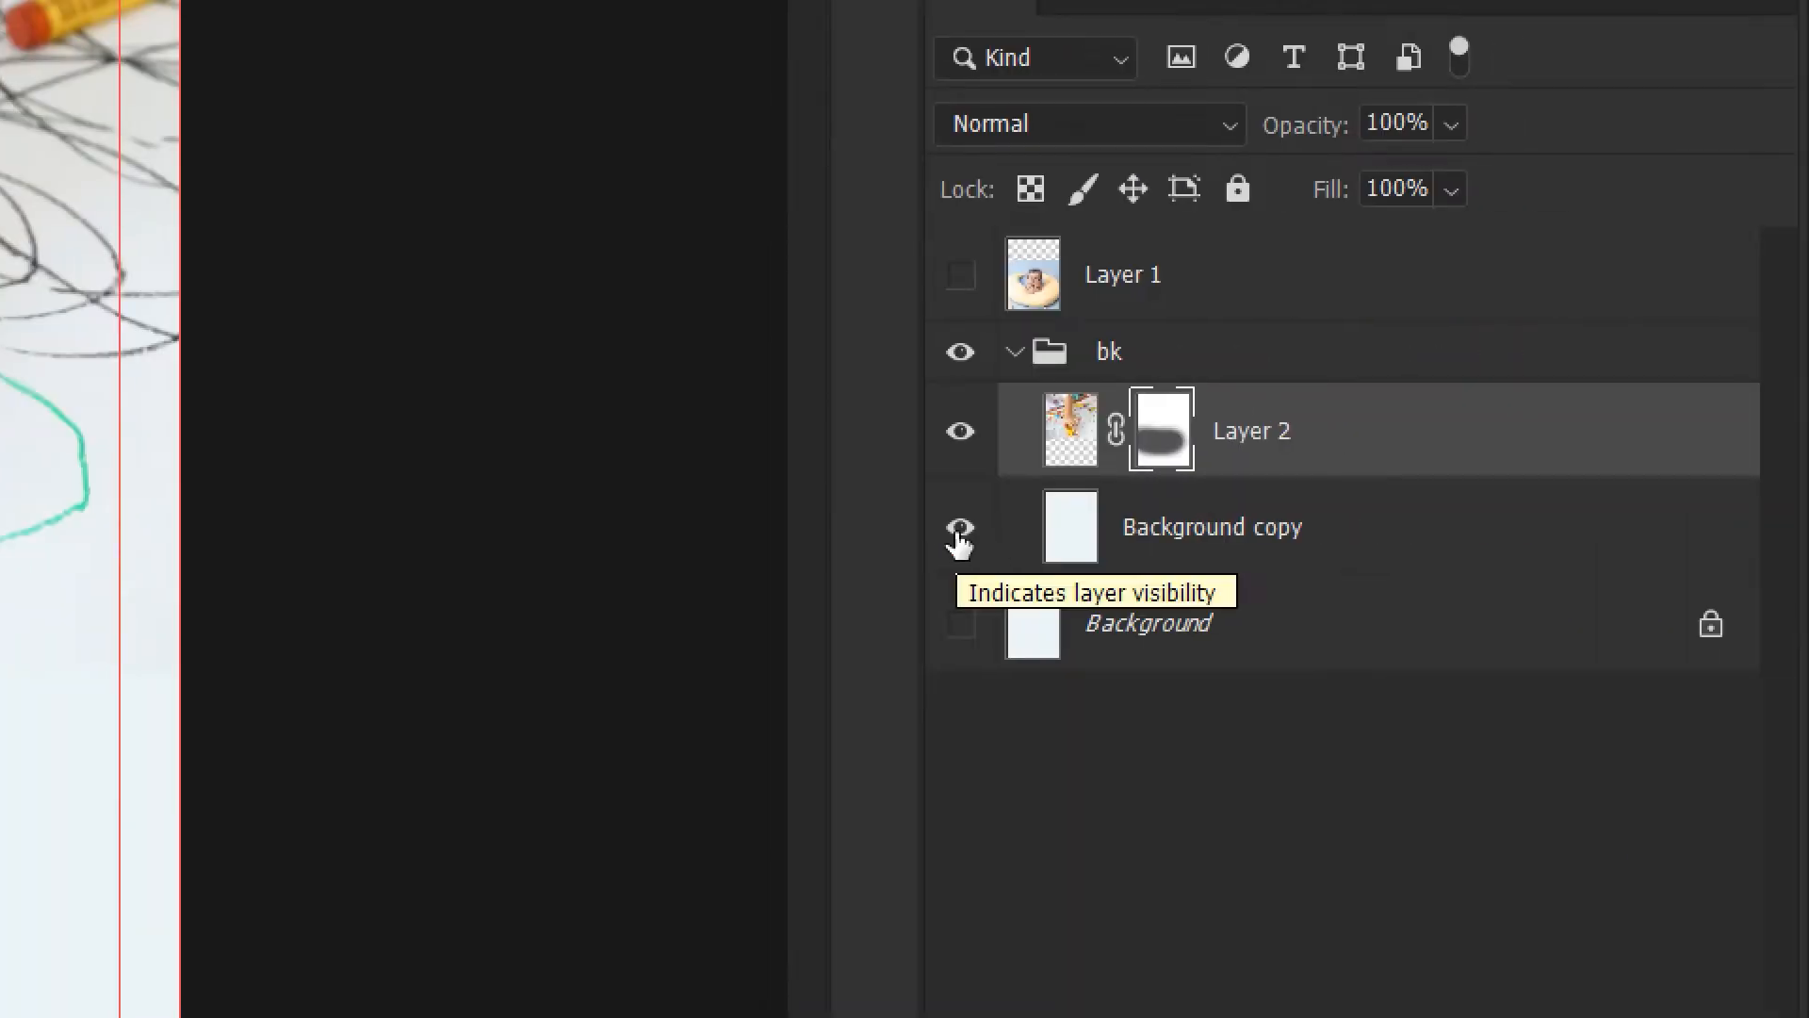
pyautogui.click(961, 539)
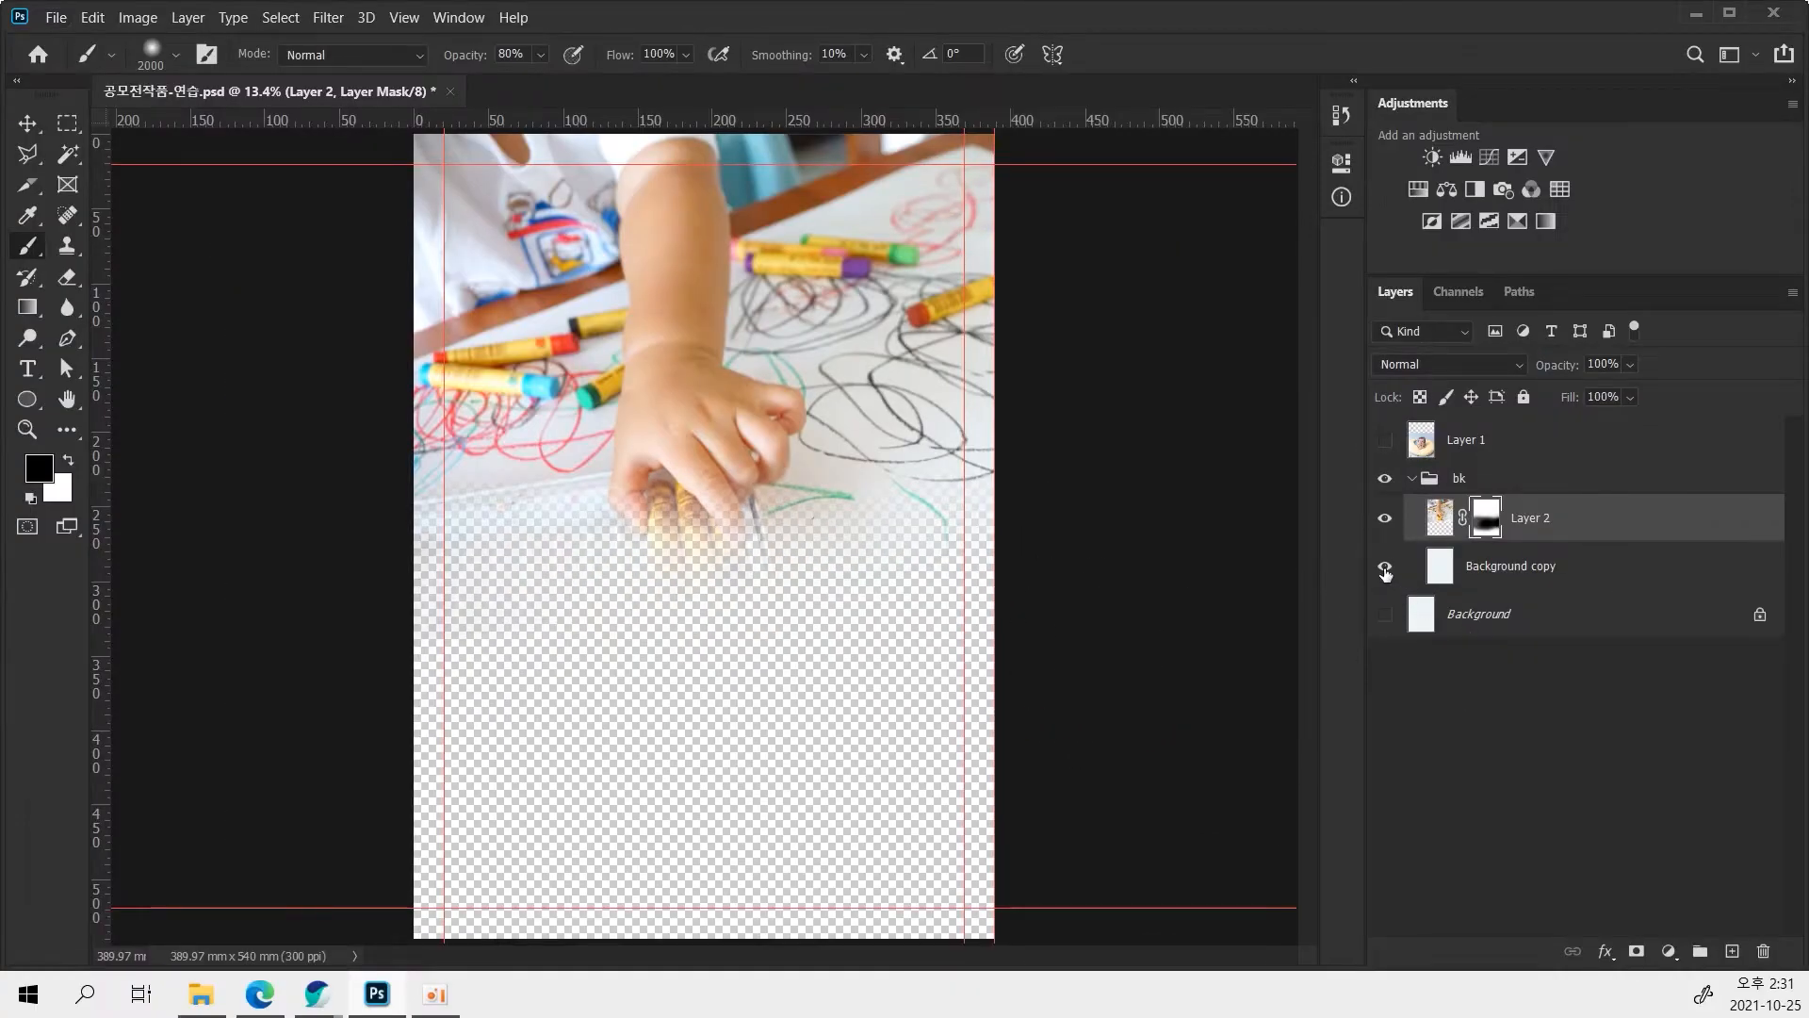
pyautogui.click(1385, 569)
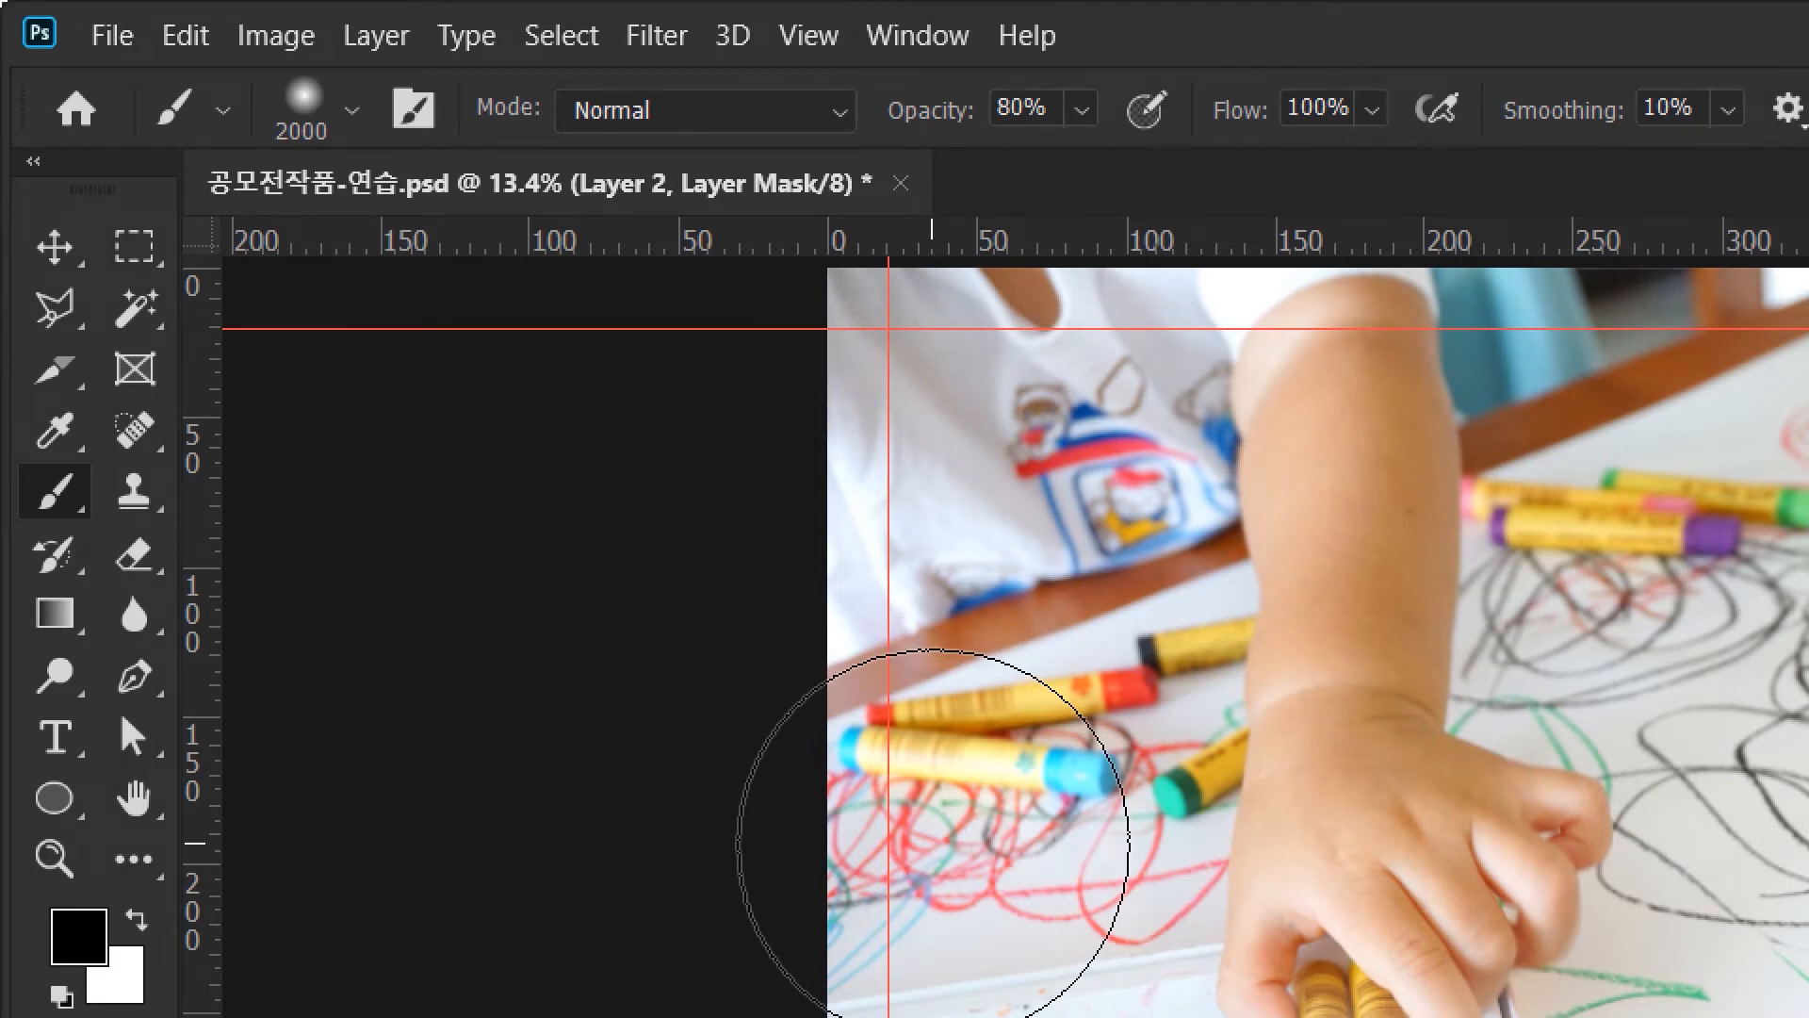
# Set the brush opacity to 30% and paint on Layer 2's mask to fade the left side of the drawing photo.
pyautogui.press('3')
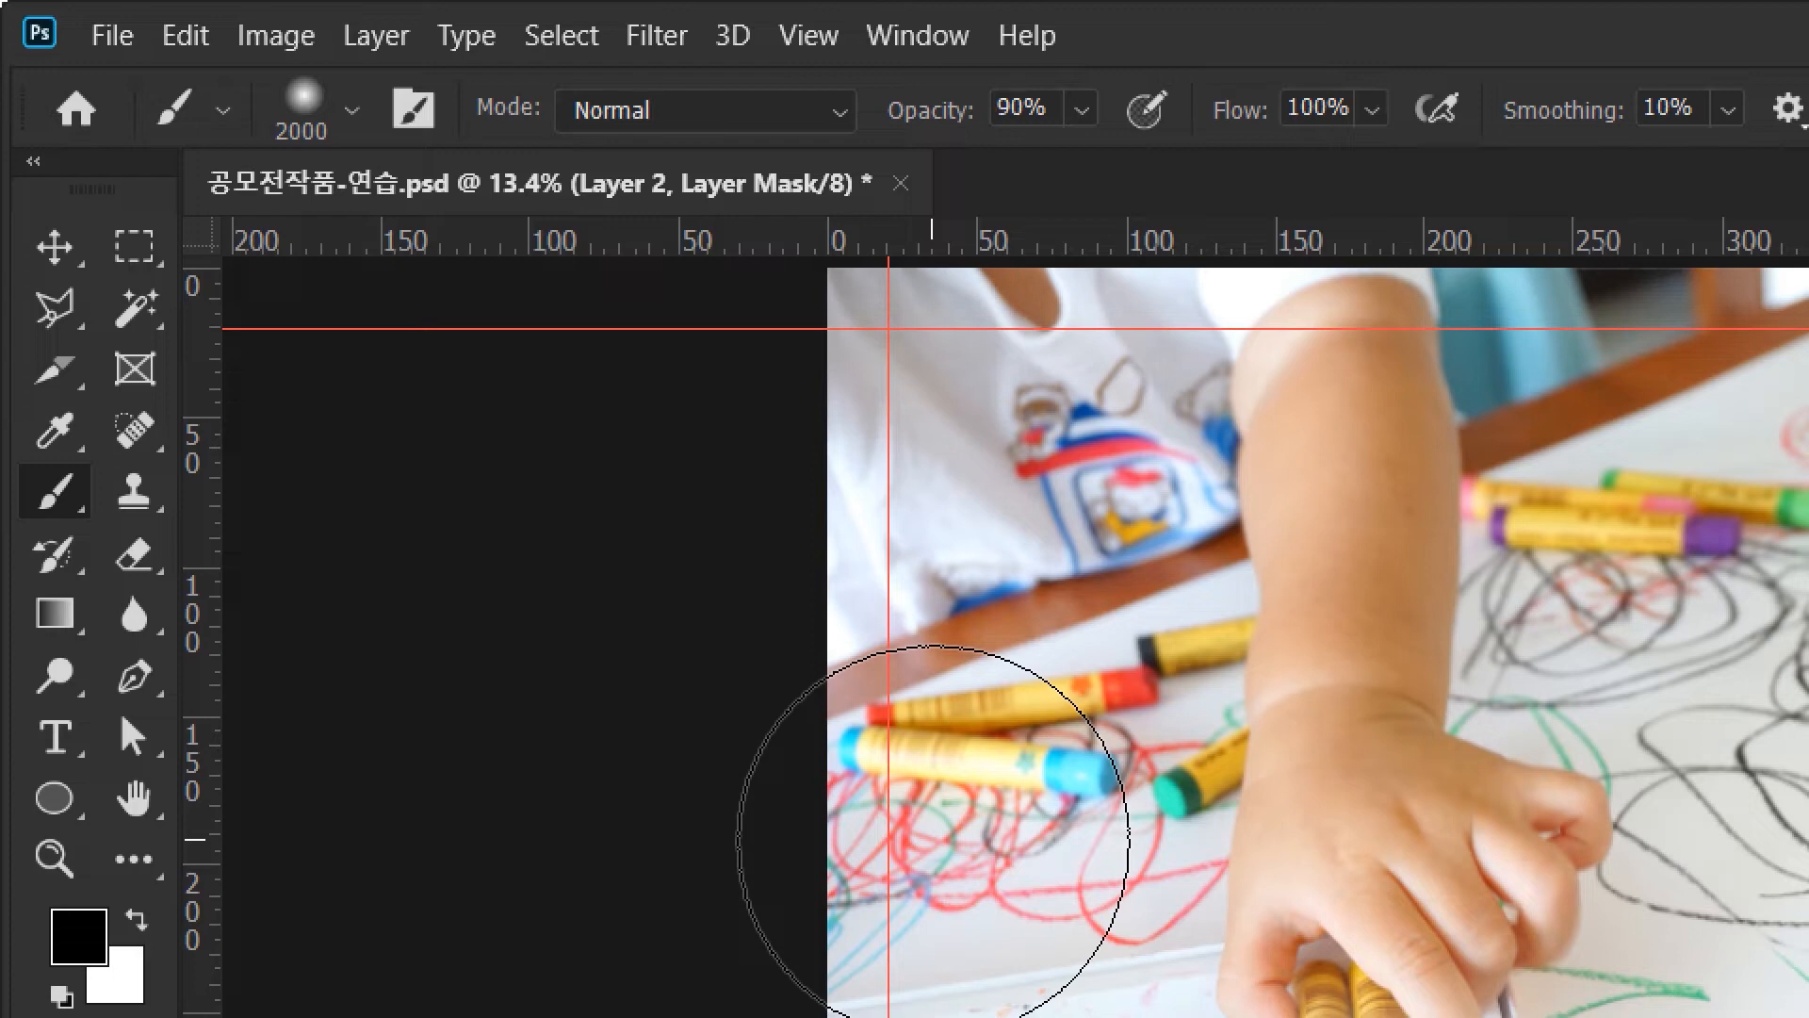
pyautogui.press('0')
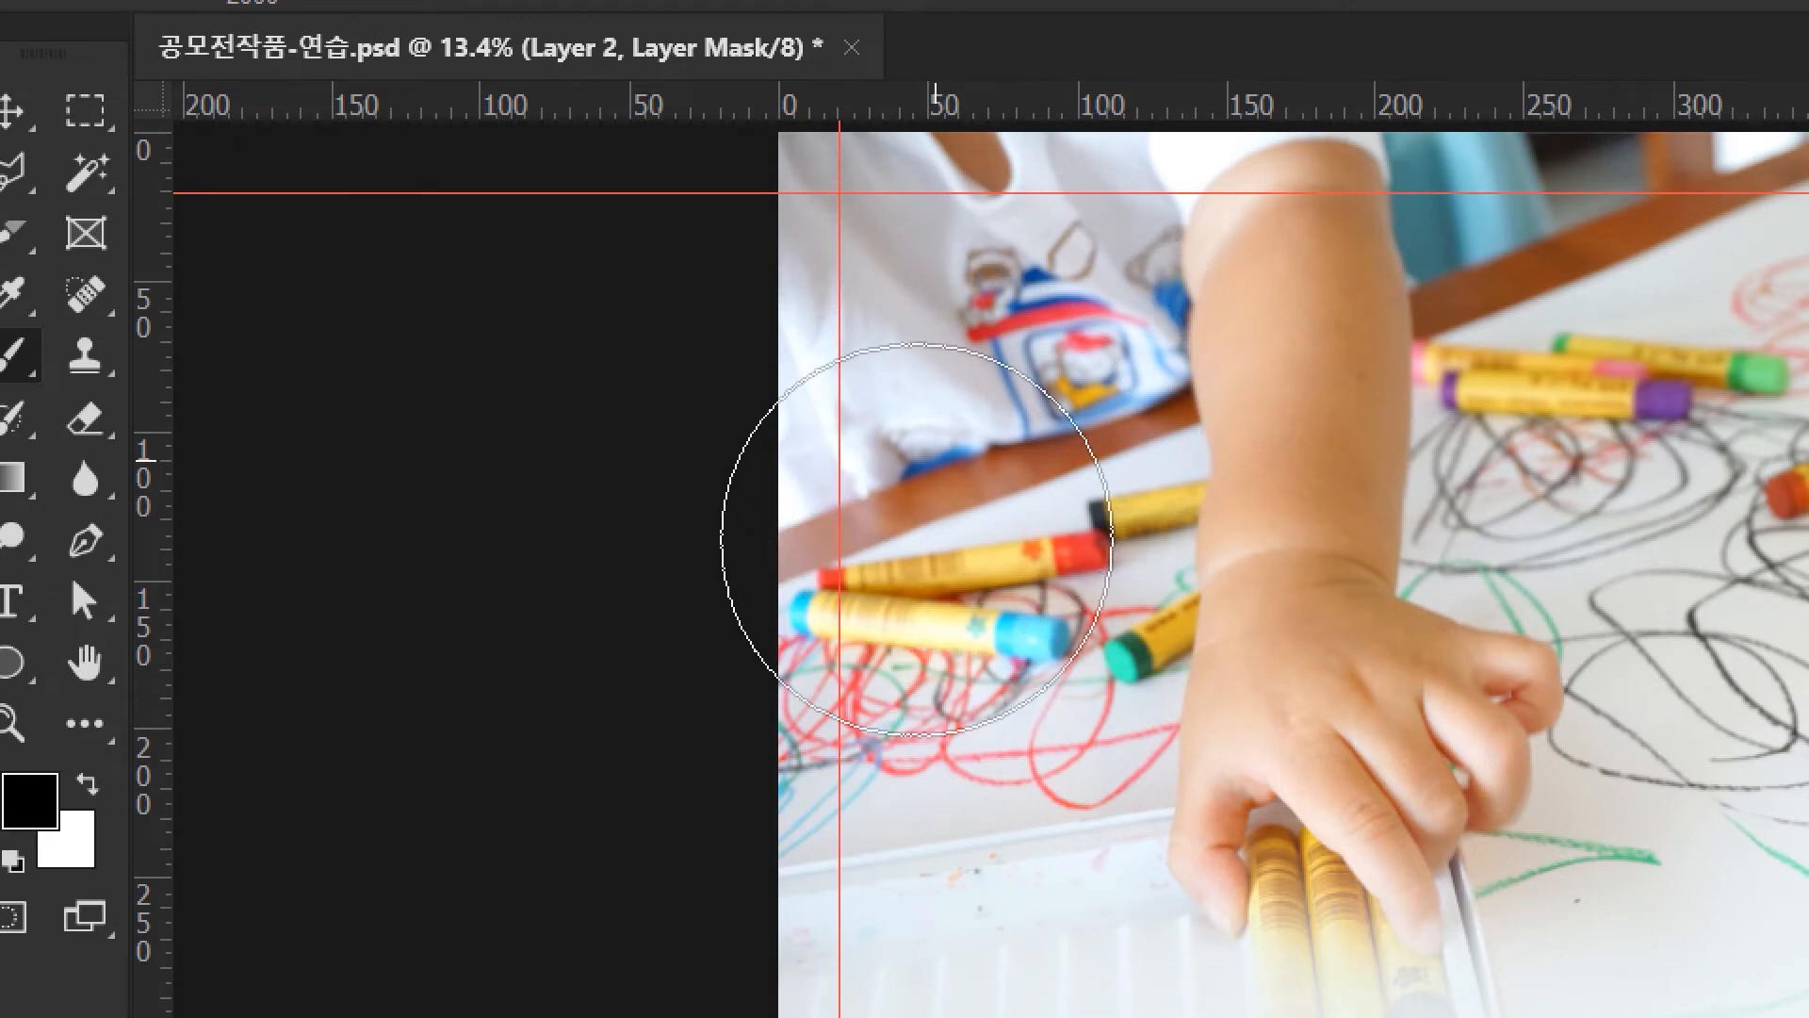
pyautogui.moveTo(916, 539); pyautogui.dragTo(886, 824)
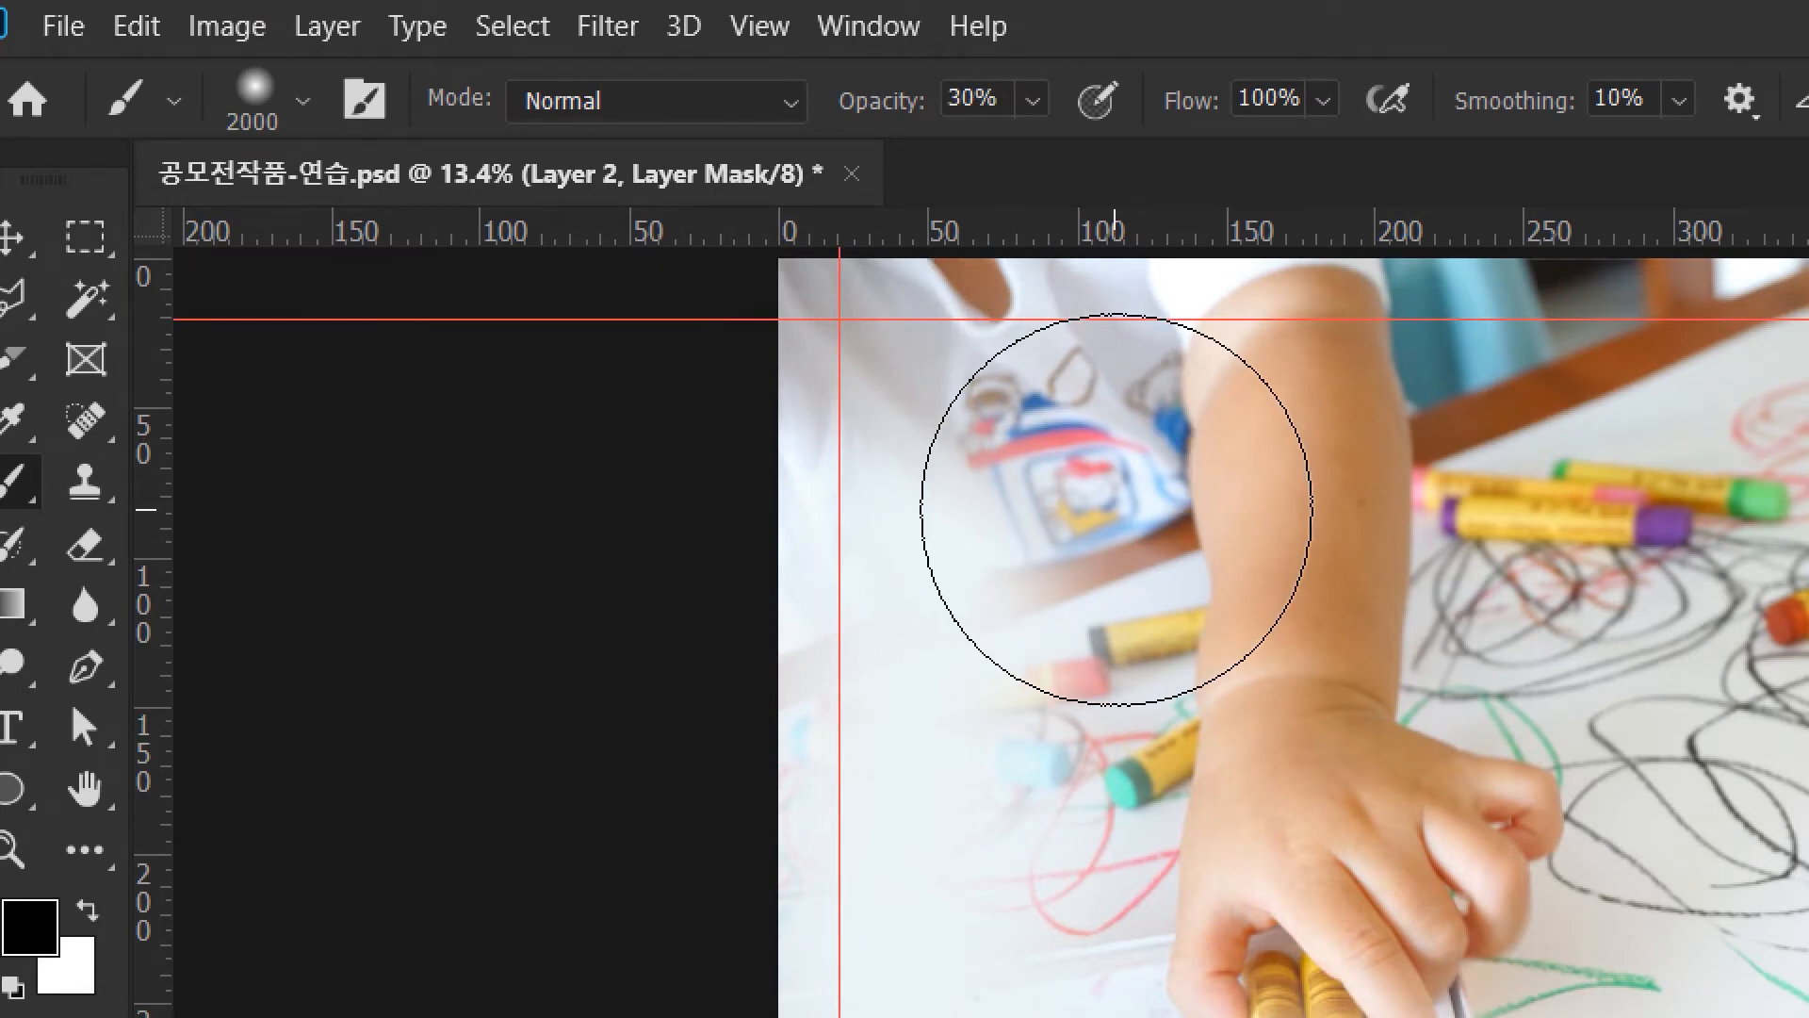
pyautogui.moveTo(1115, 510); pyautogui.dragTo(1107, 790)
pyautogui.moveTo(1198, 885)
pyautogui.mouseDown()
pyautogui.moveTo(1135, 685)
pyautogui.moveTo(1068, 576)
pyautogui.moveTo(1094, 901)
pyautogui.moveTo(1053, 922)
pyautogui.mouseUp()
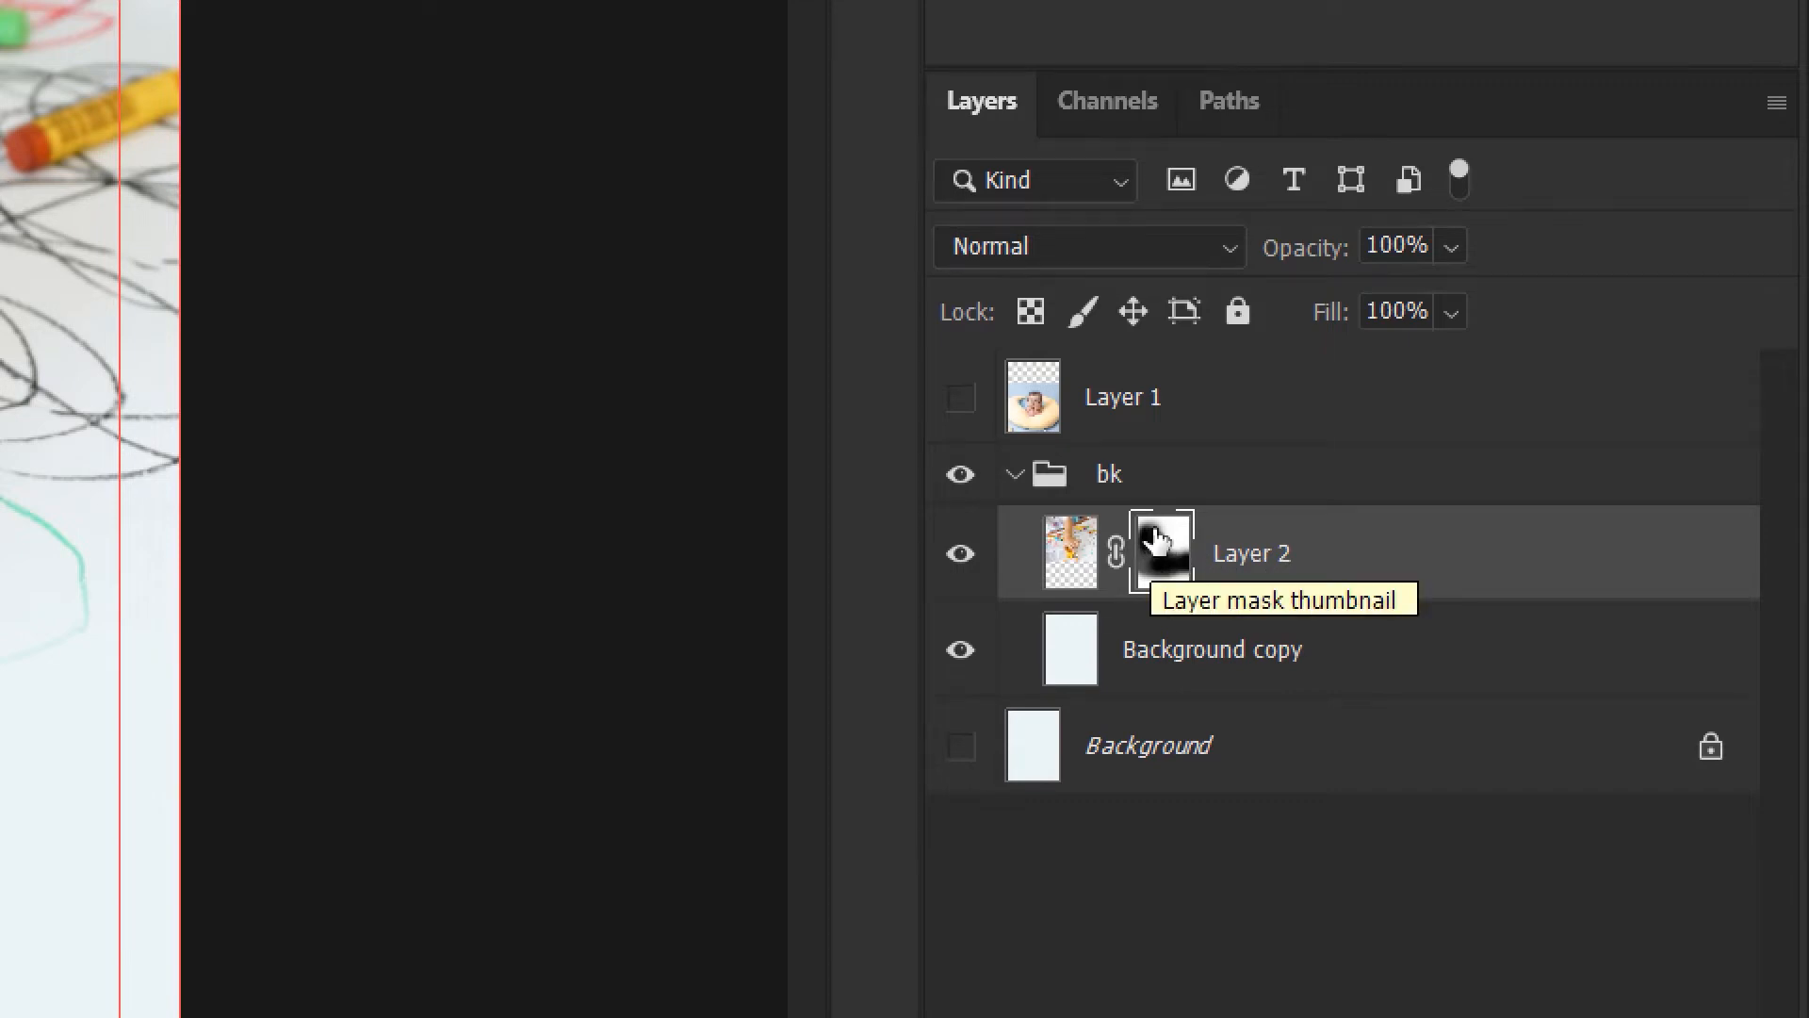
# Set the layer preview thumbnails to the largest size, keeping their contents as Entire Document.
pyautogui.click(1776, 137)
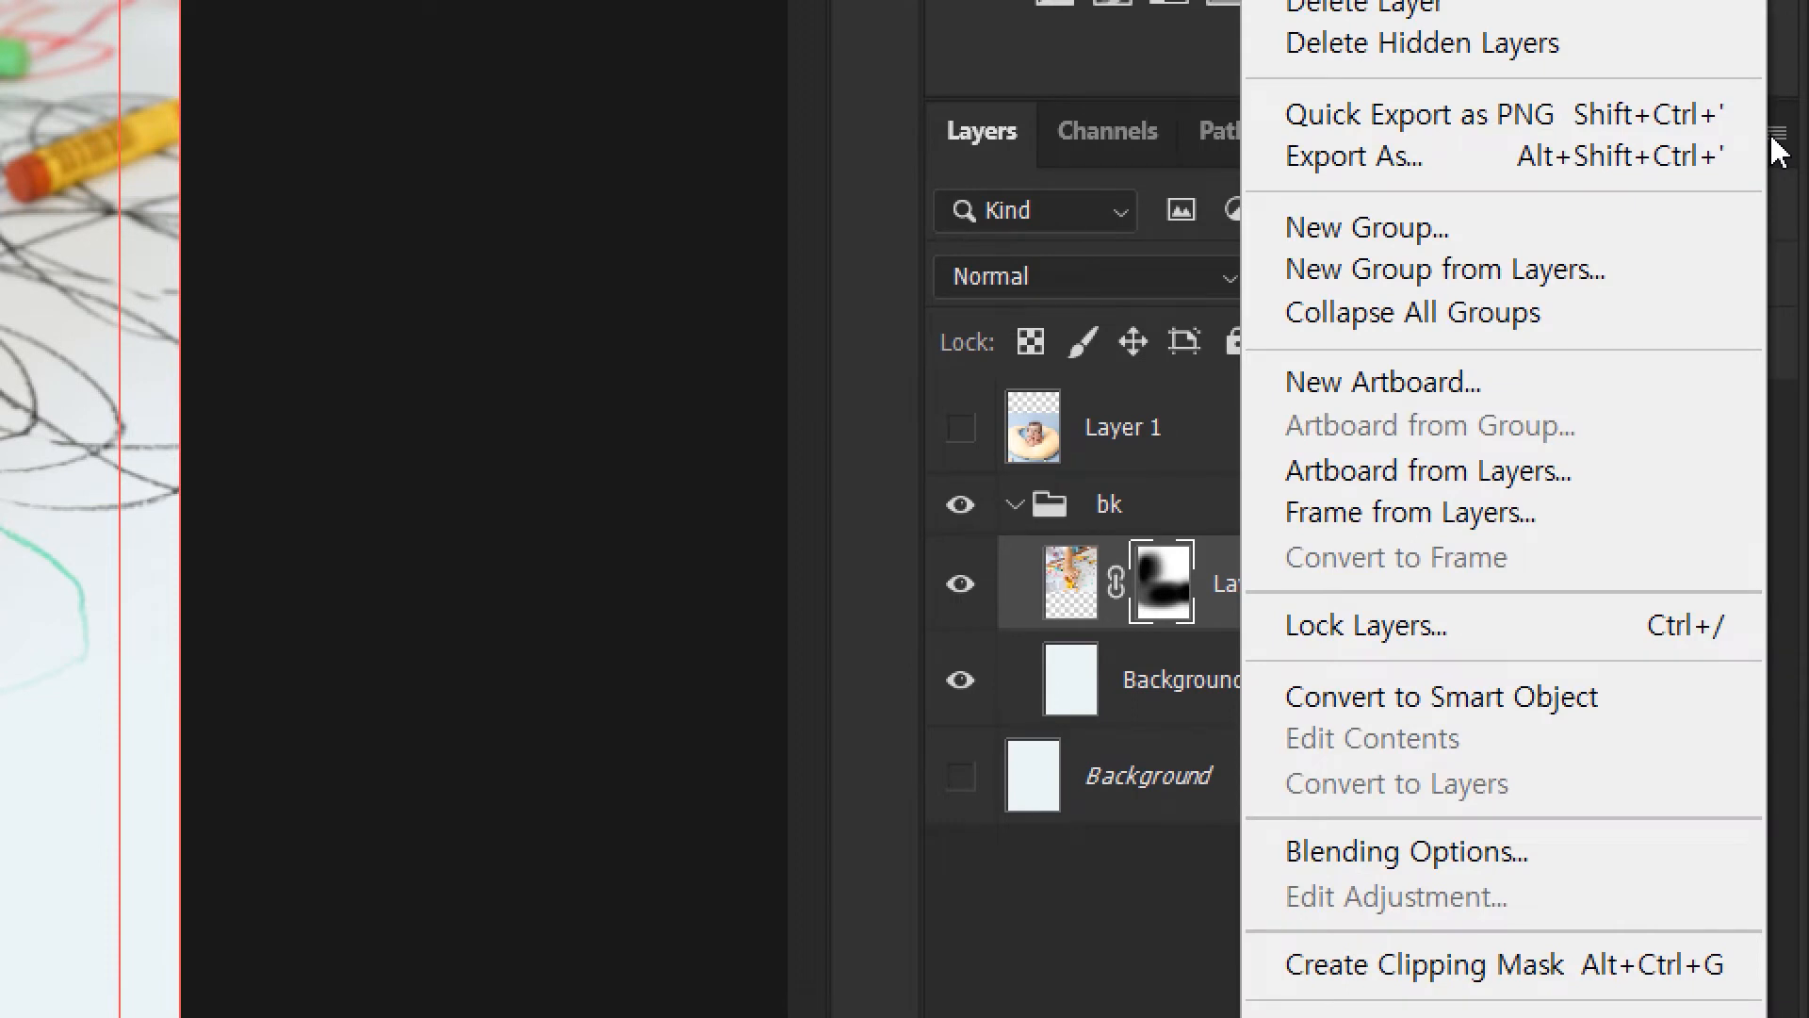
pyautogui.click(1776, 139)
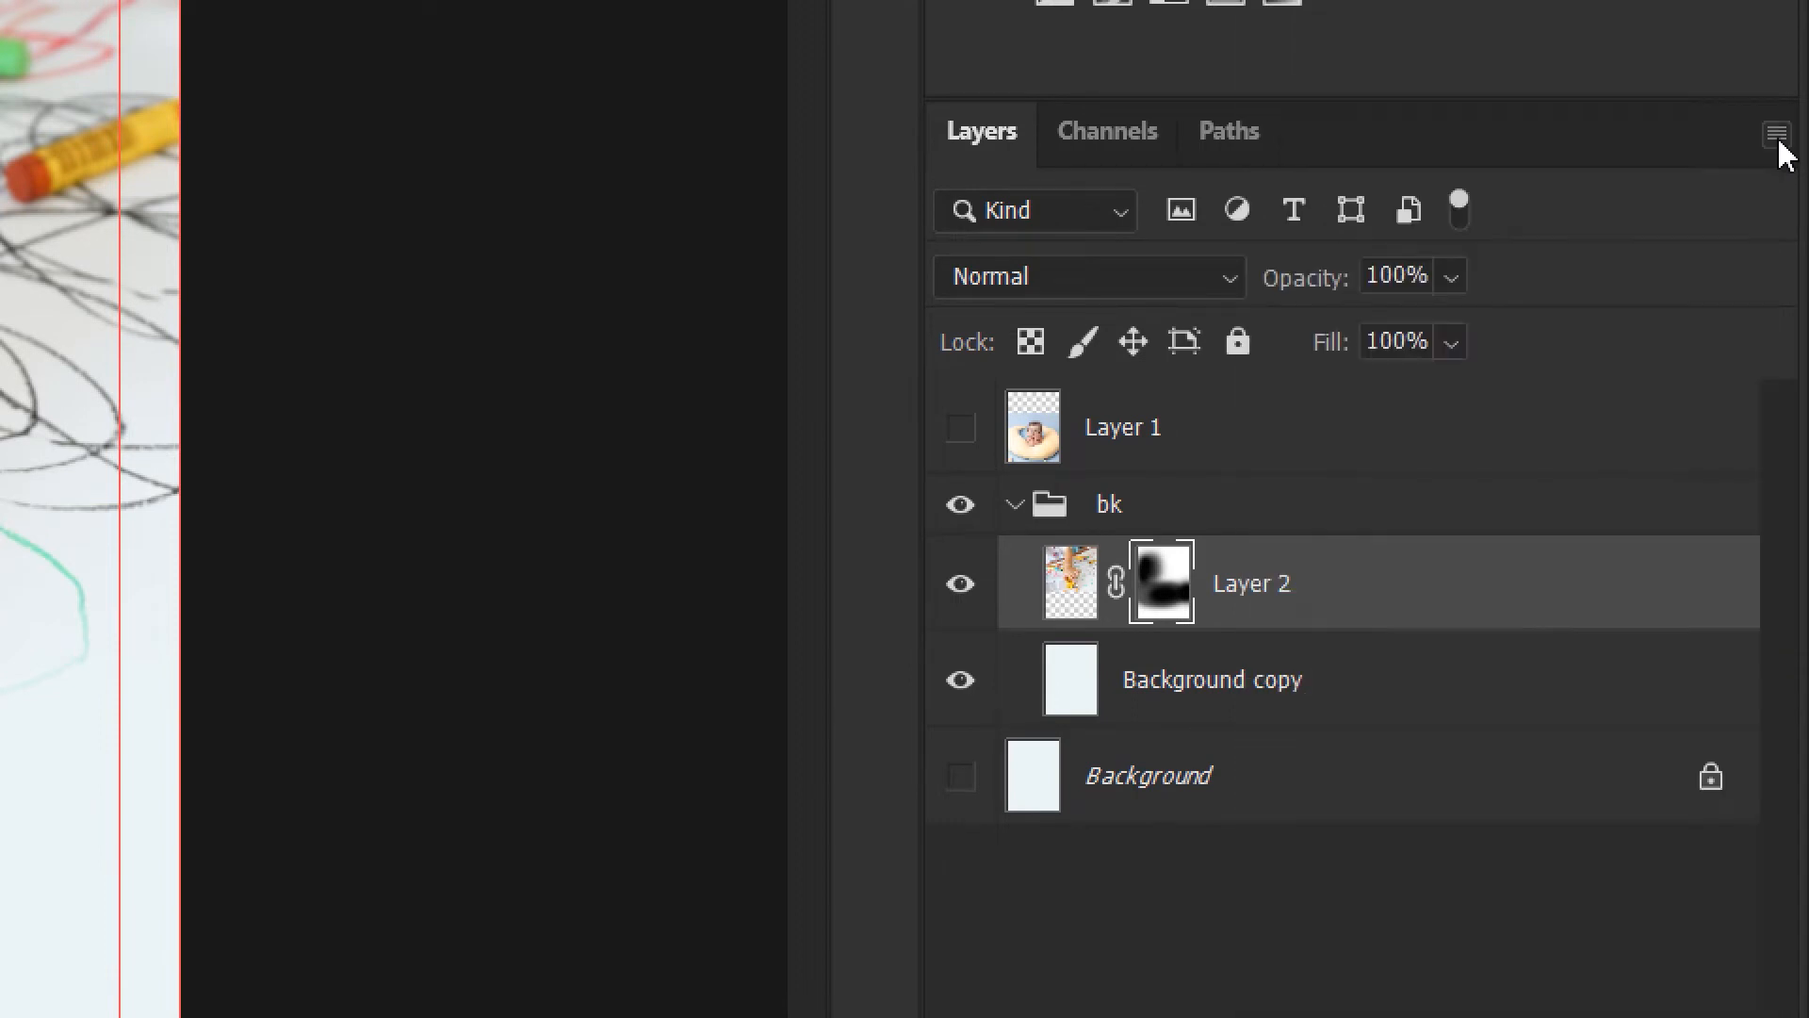
pyautogui.click(1778, 142)
pyautogui.click(1778, 142)
pyautogui.click(1778, 141)
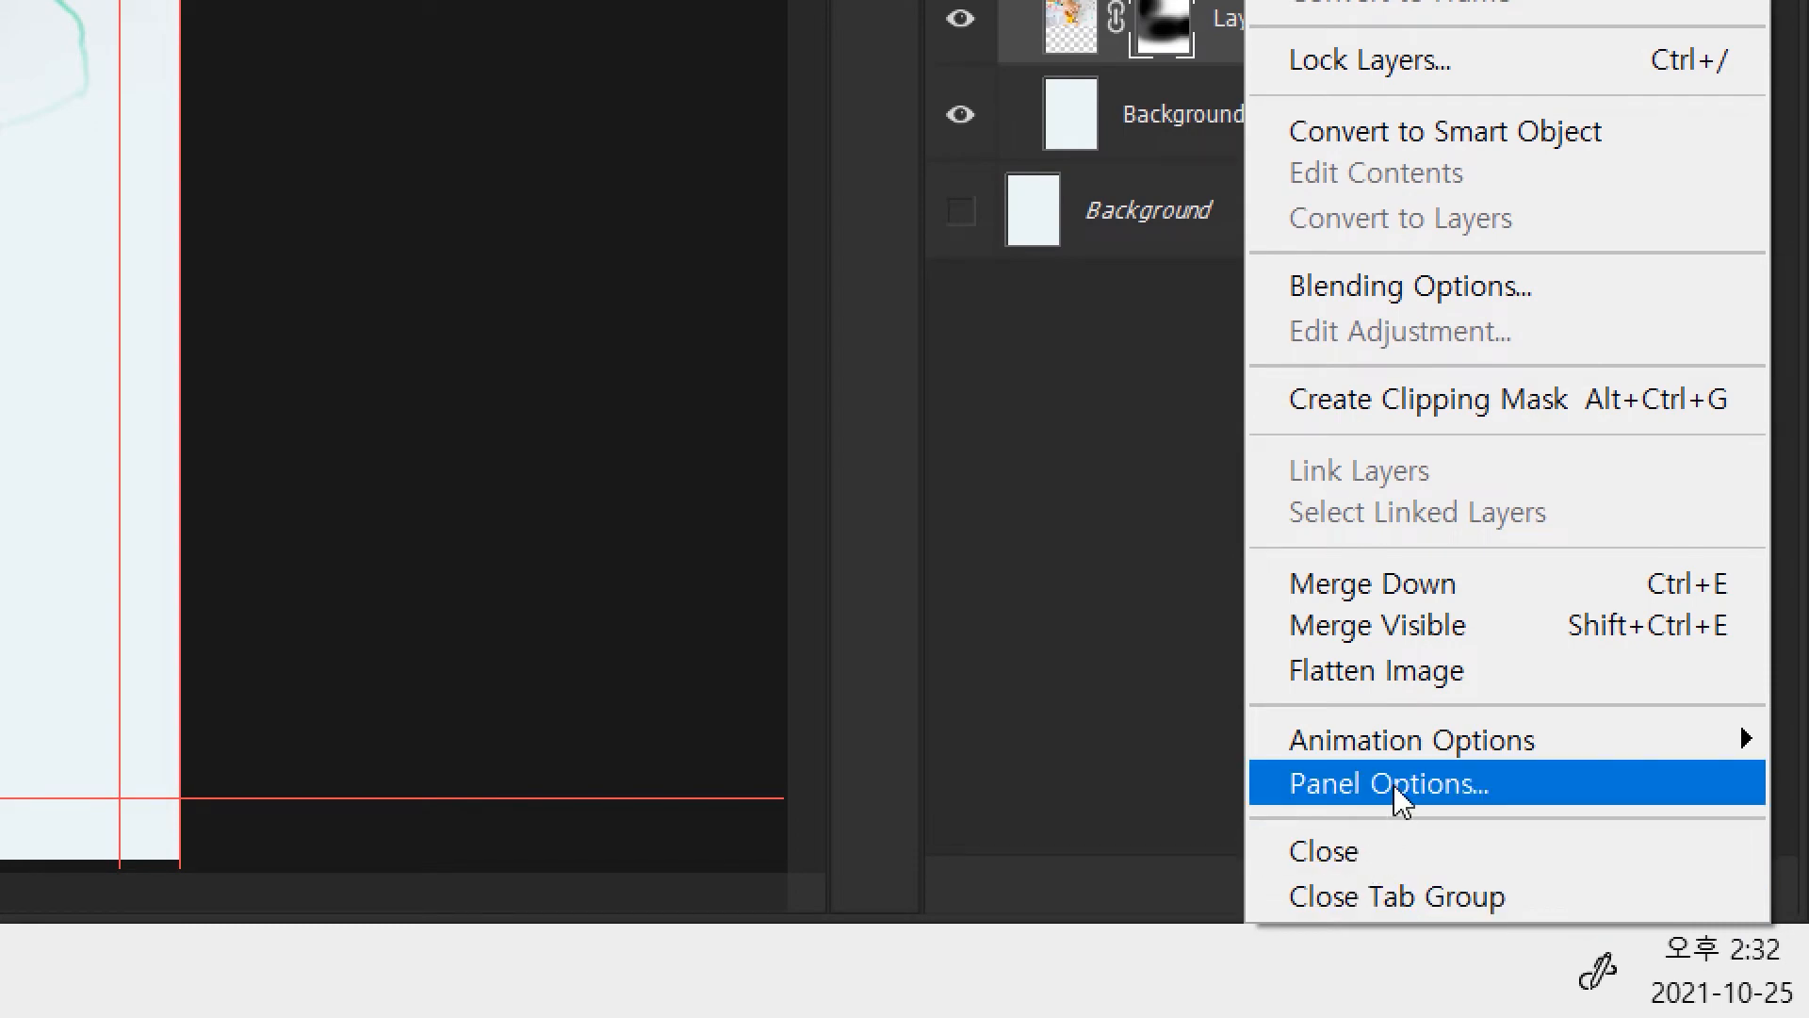
pyautogui.click(1397, 790)
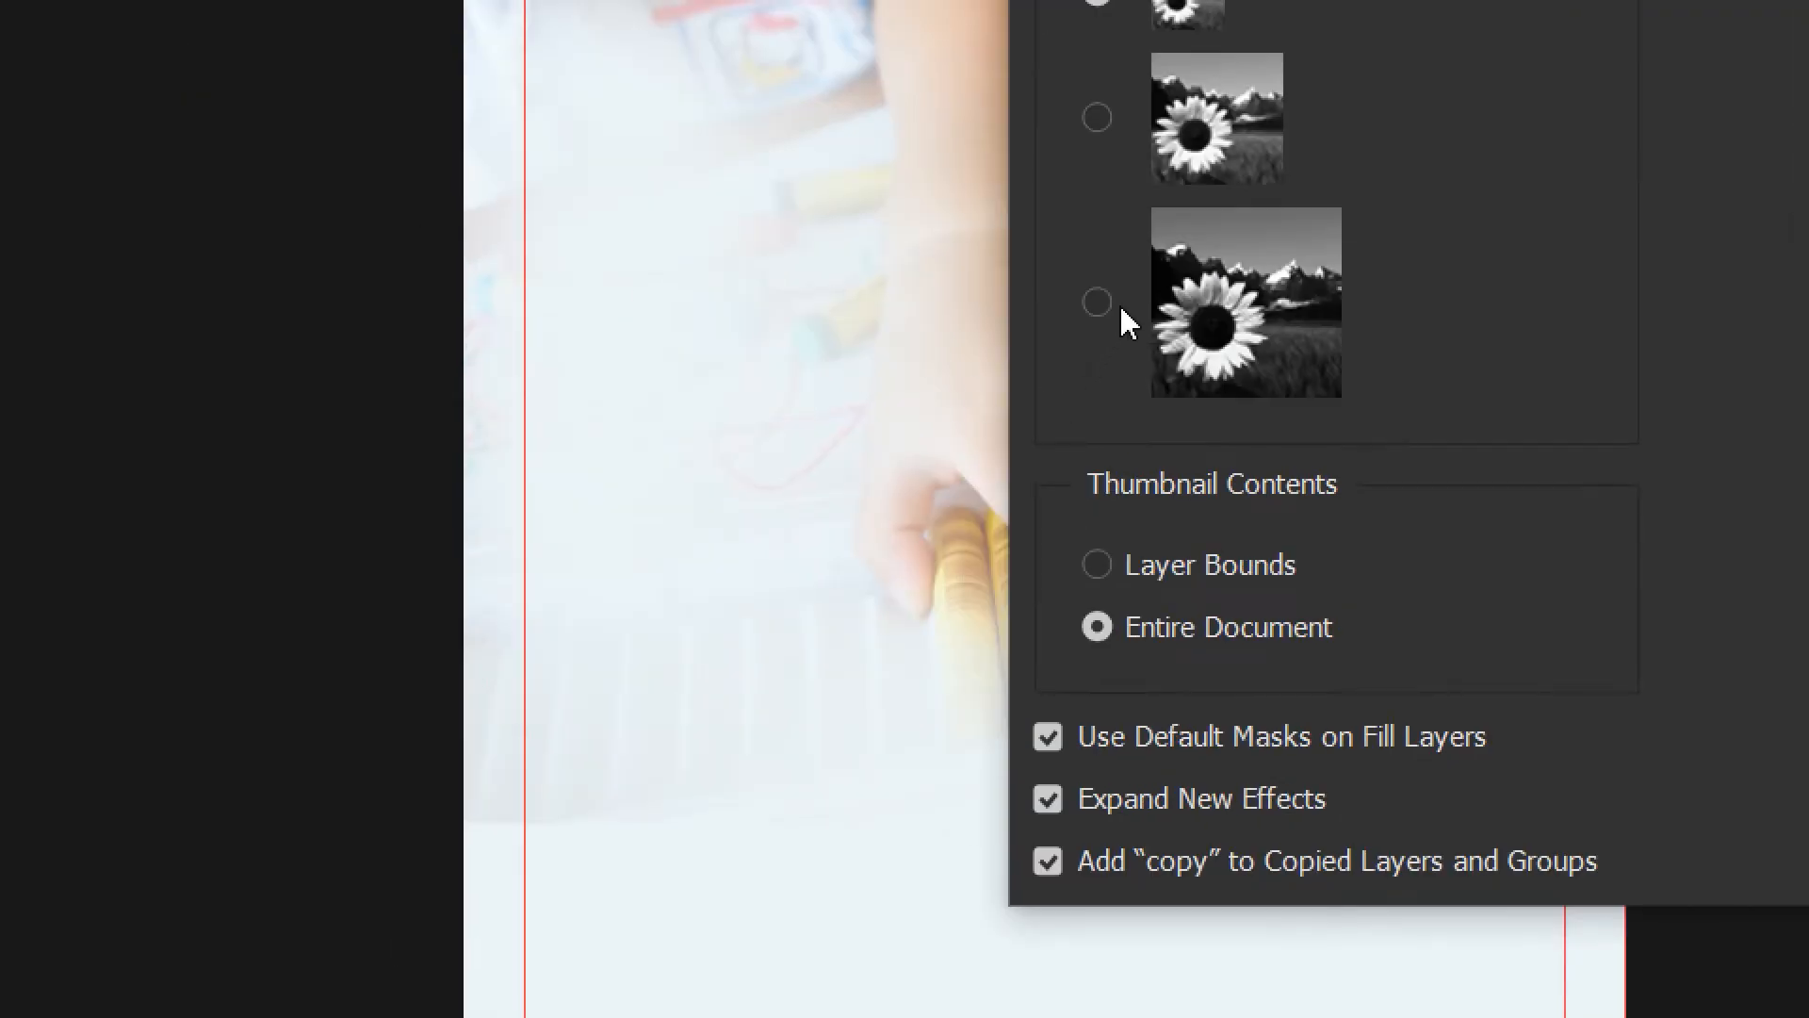
pyautogui.click(1098, 301)
pyautogui.click(1157, 117)
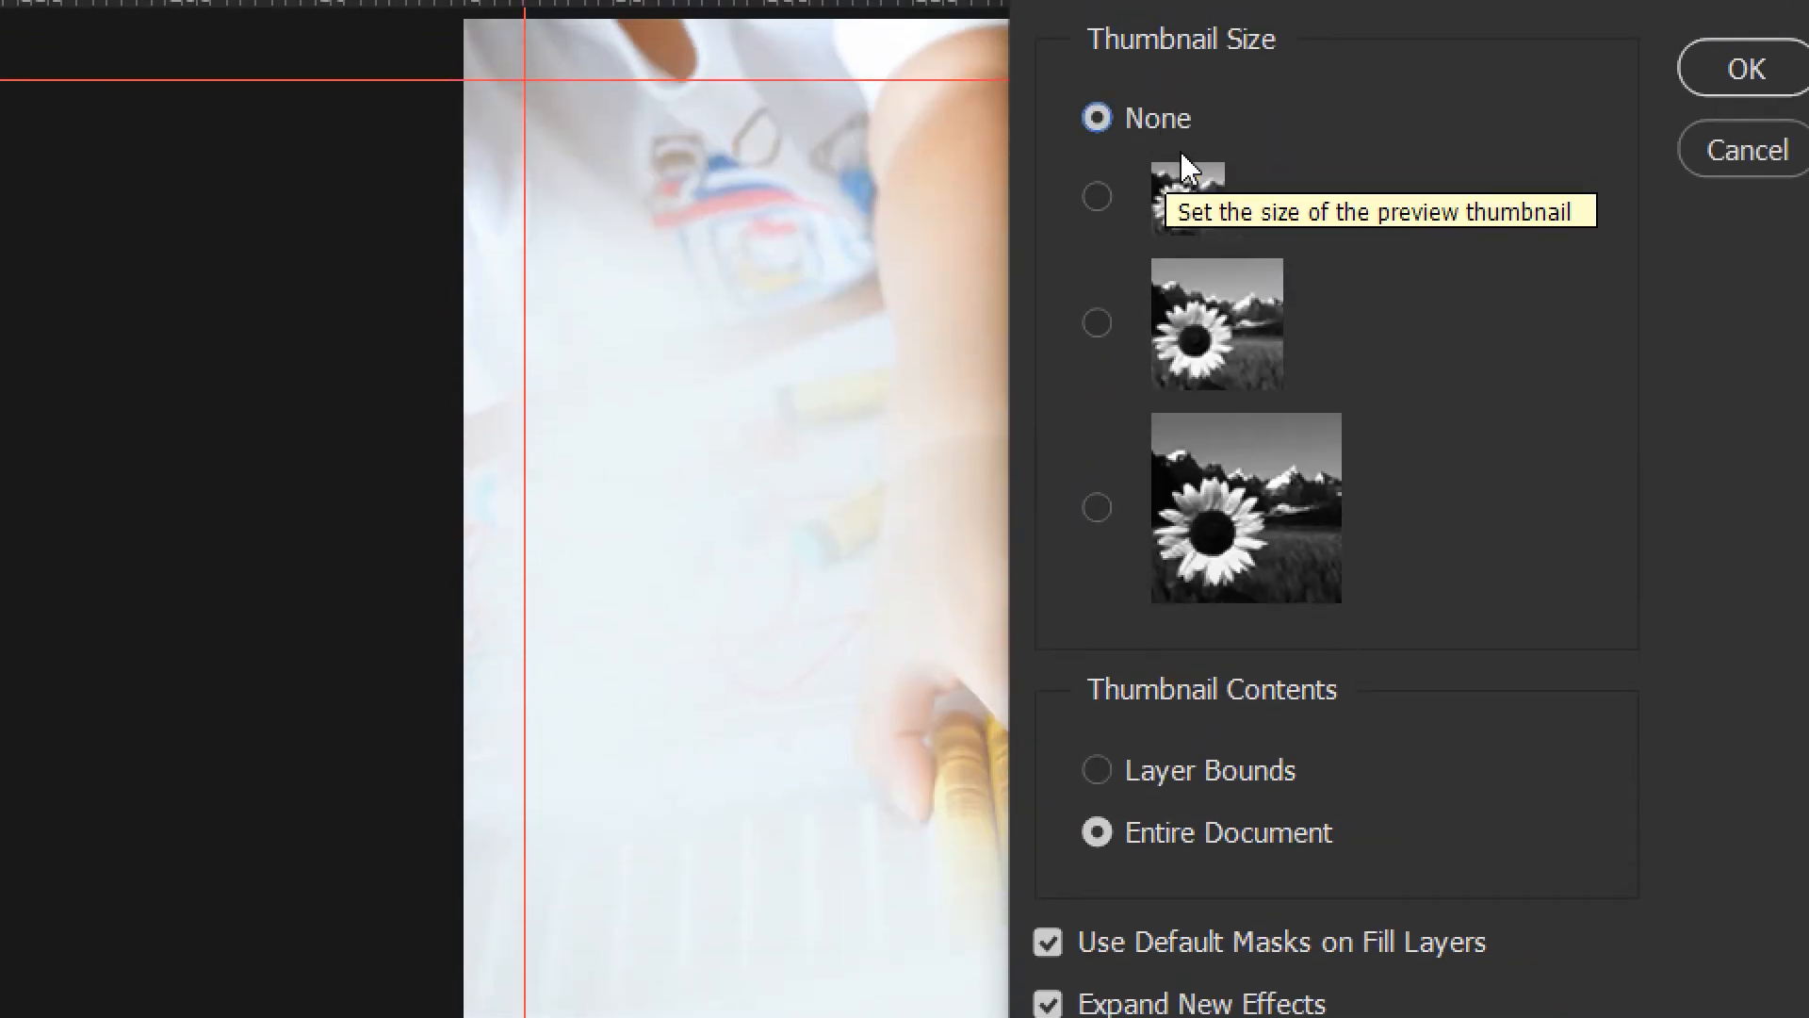
pyautogui.click(1093, 196)
pyautogui.click(1099, 500)
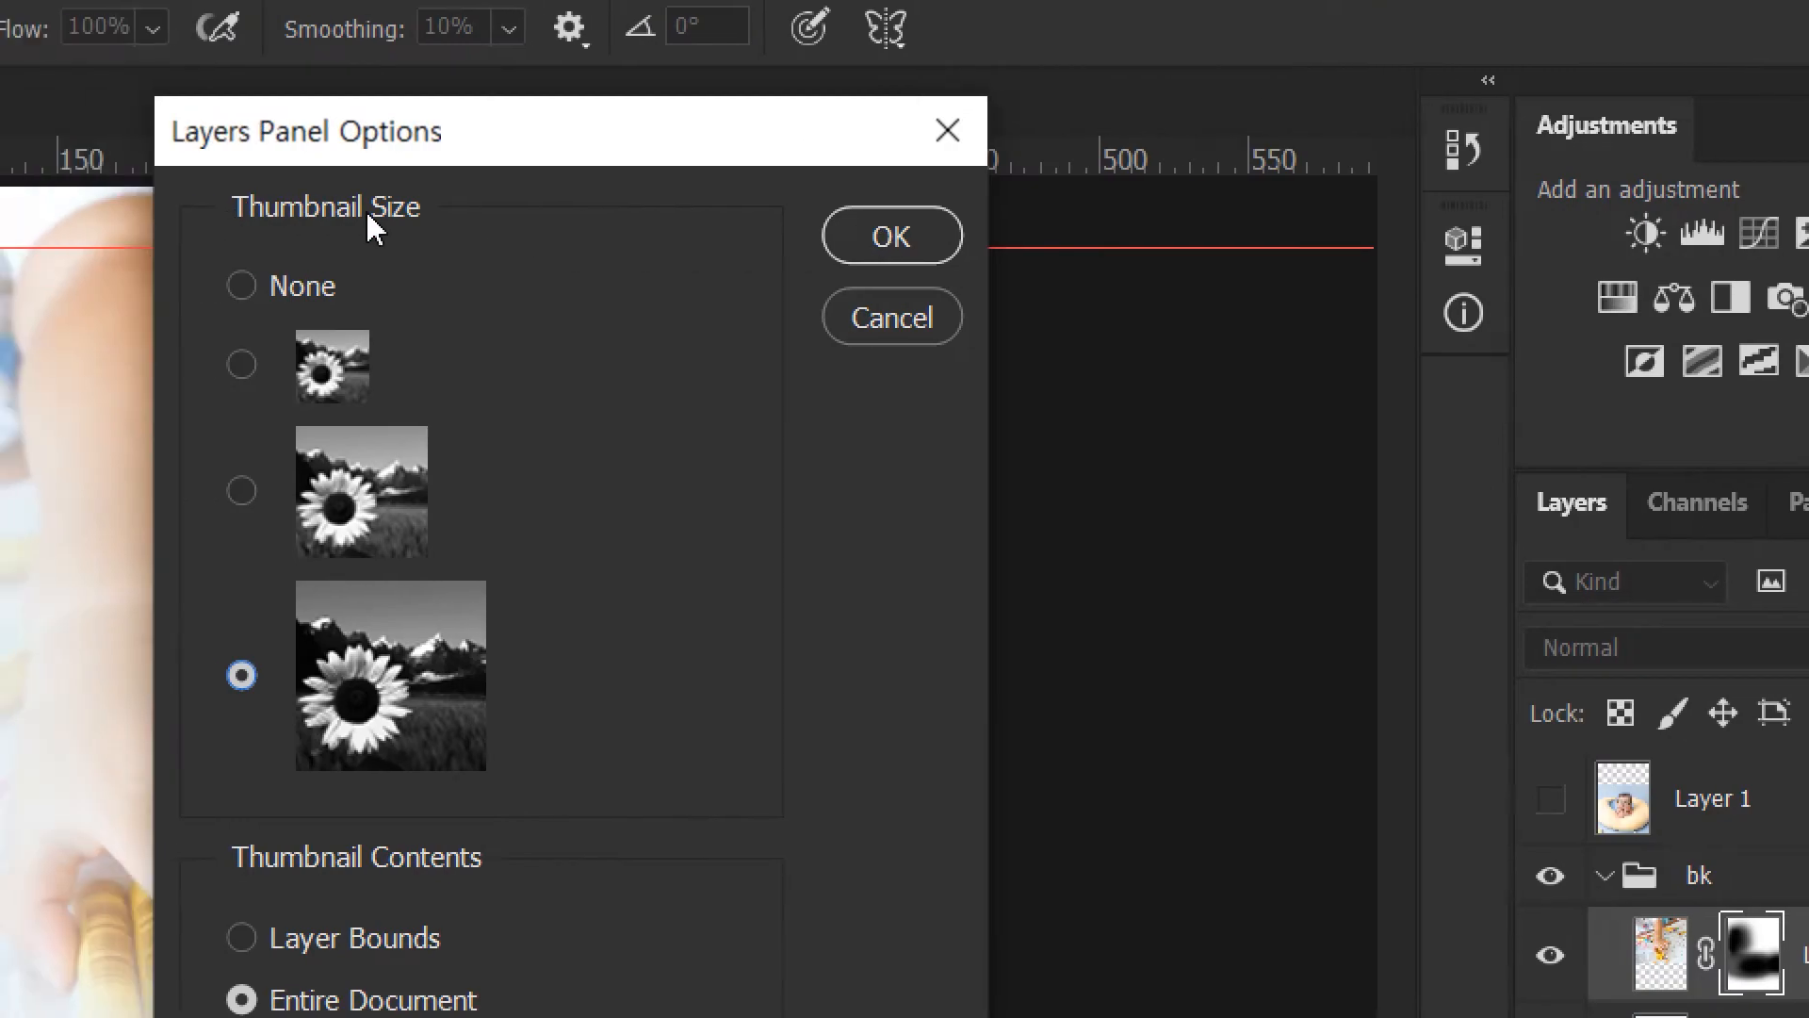
pyautogui.click(890, 235)
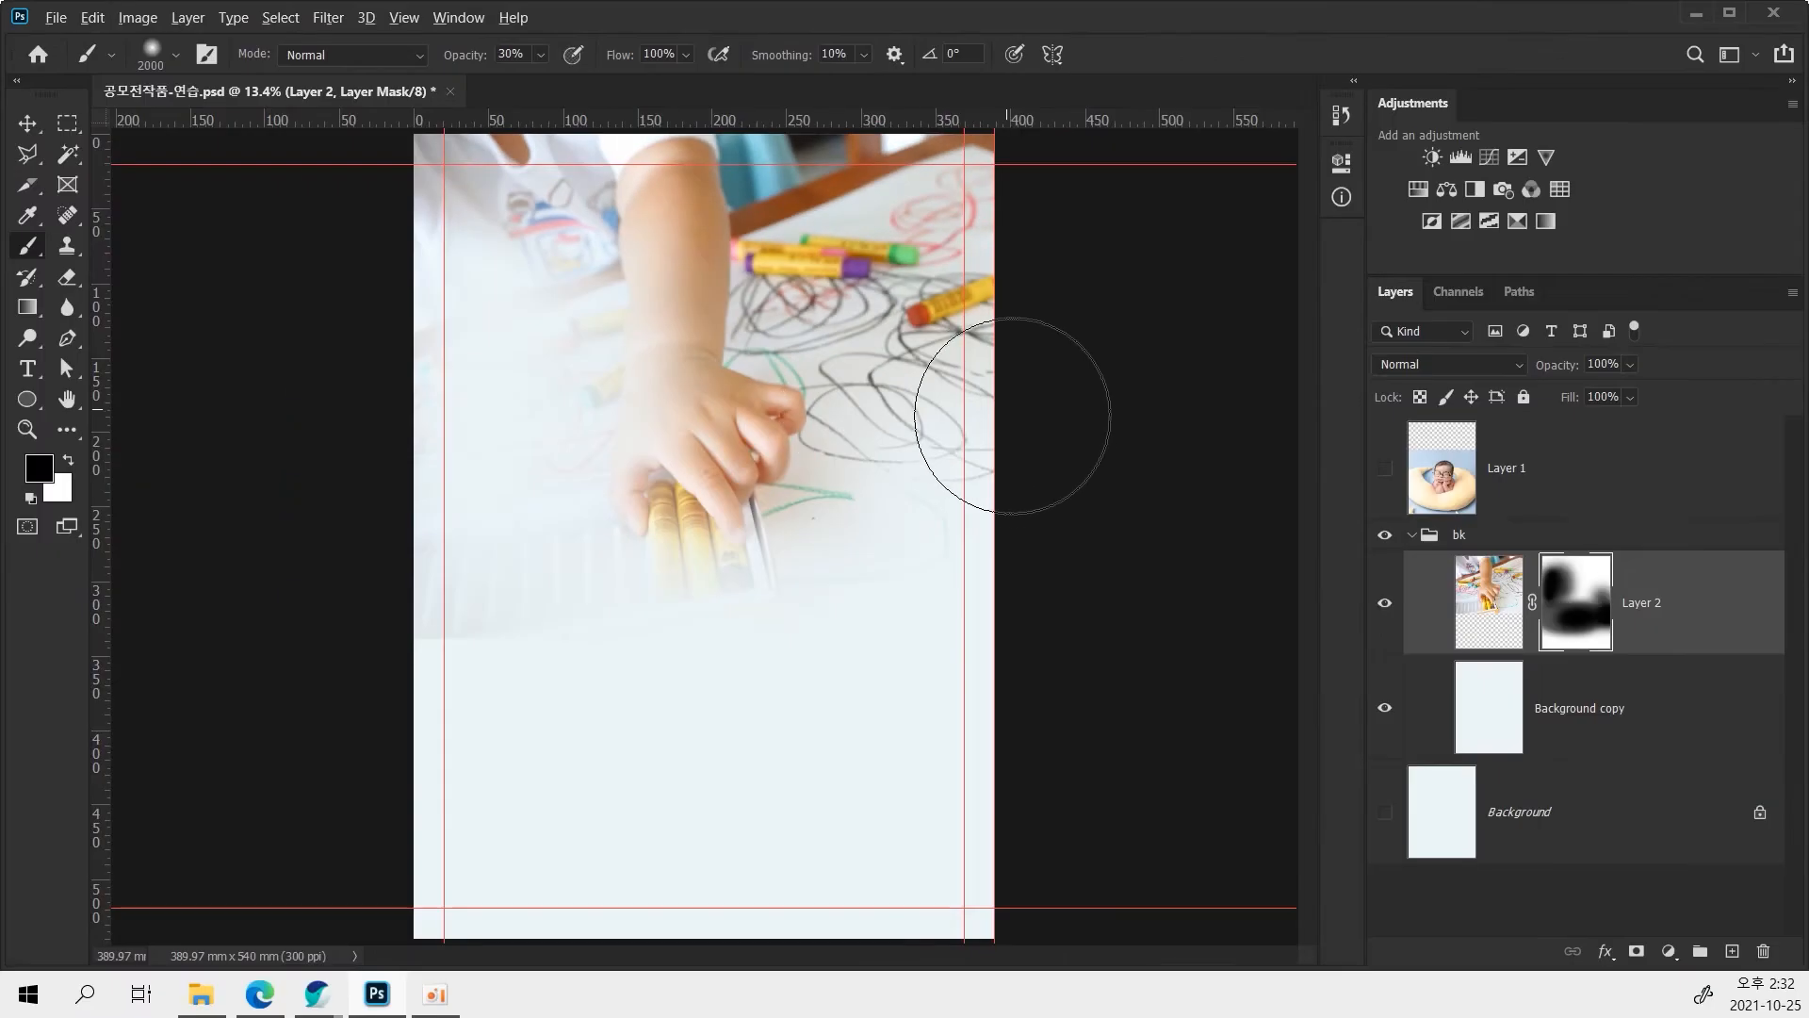
# Paint black on Layer 2's mask over the photo's right side, and white to bring back the crayons and drawings on the left.
pyautogui.moveTo(1012, 415); pyautogui.dragTo(864, 507)
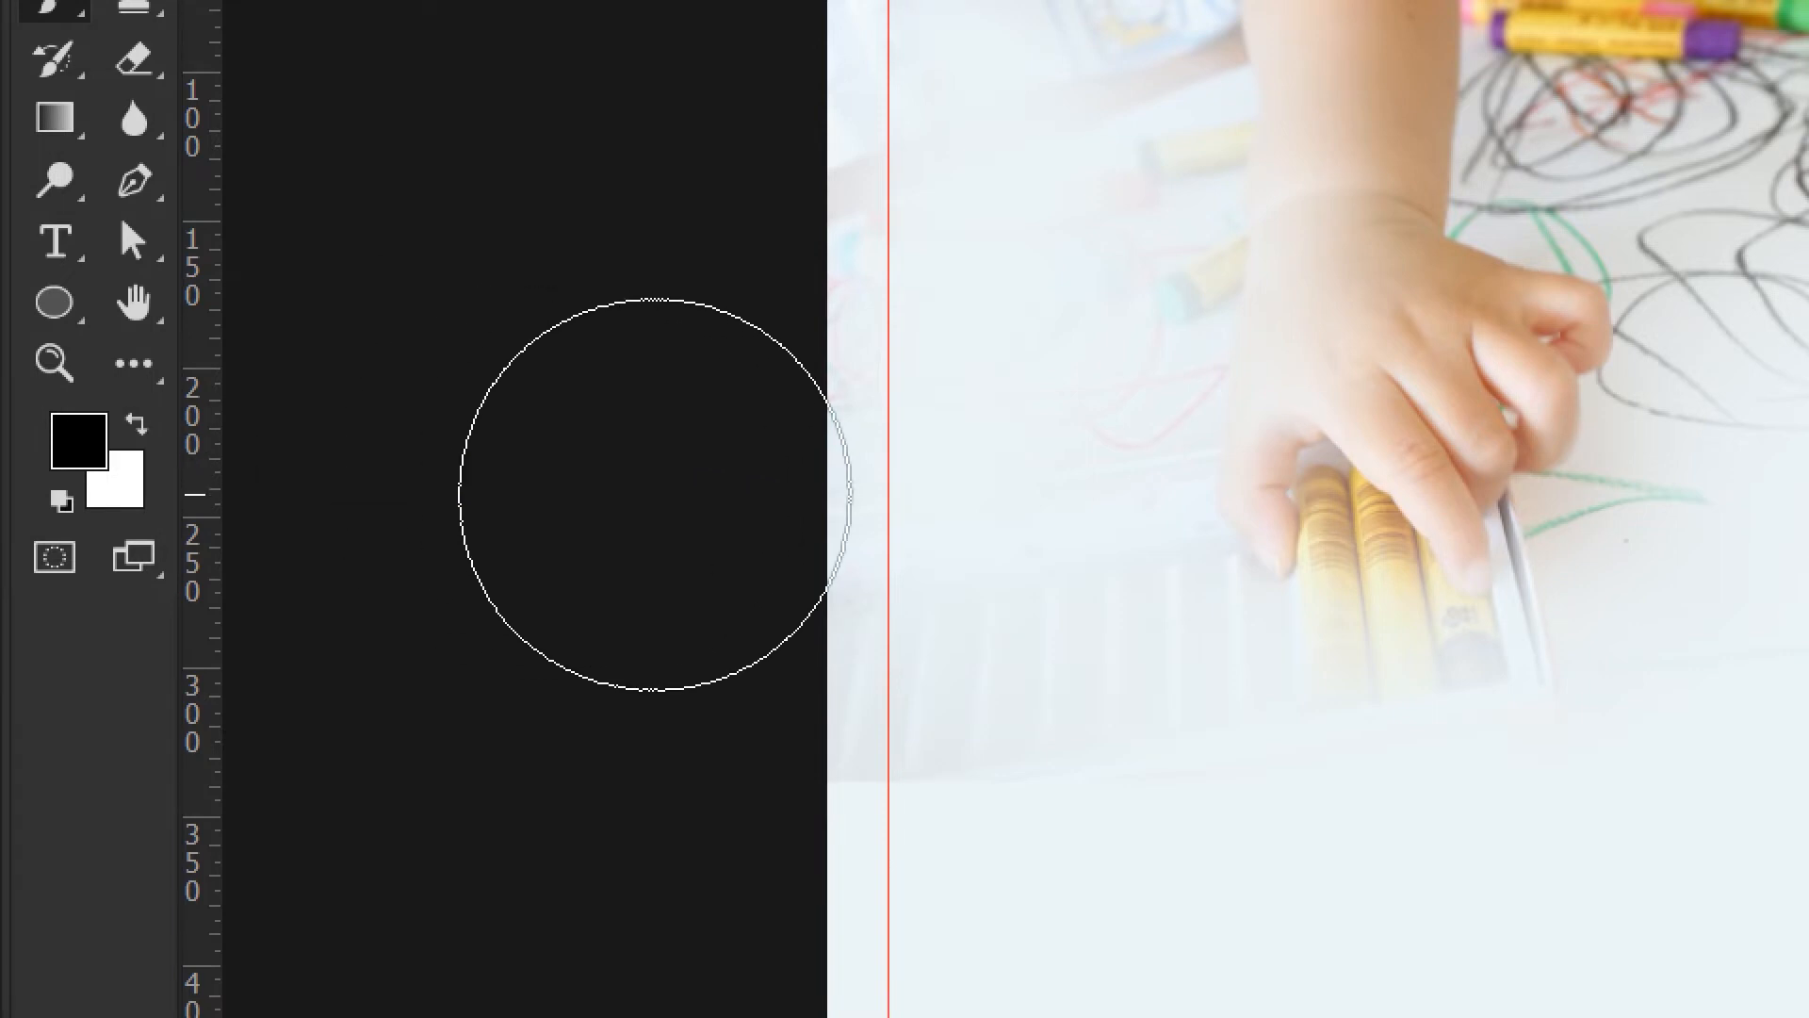
pyautogui.press('x')
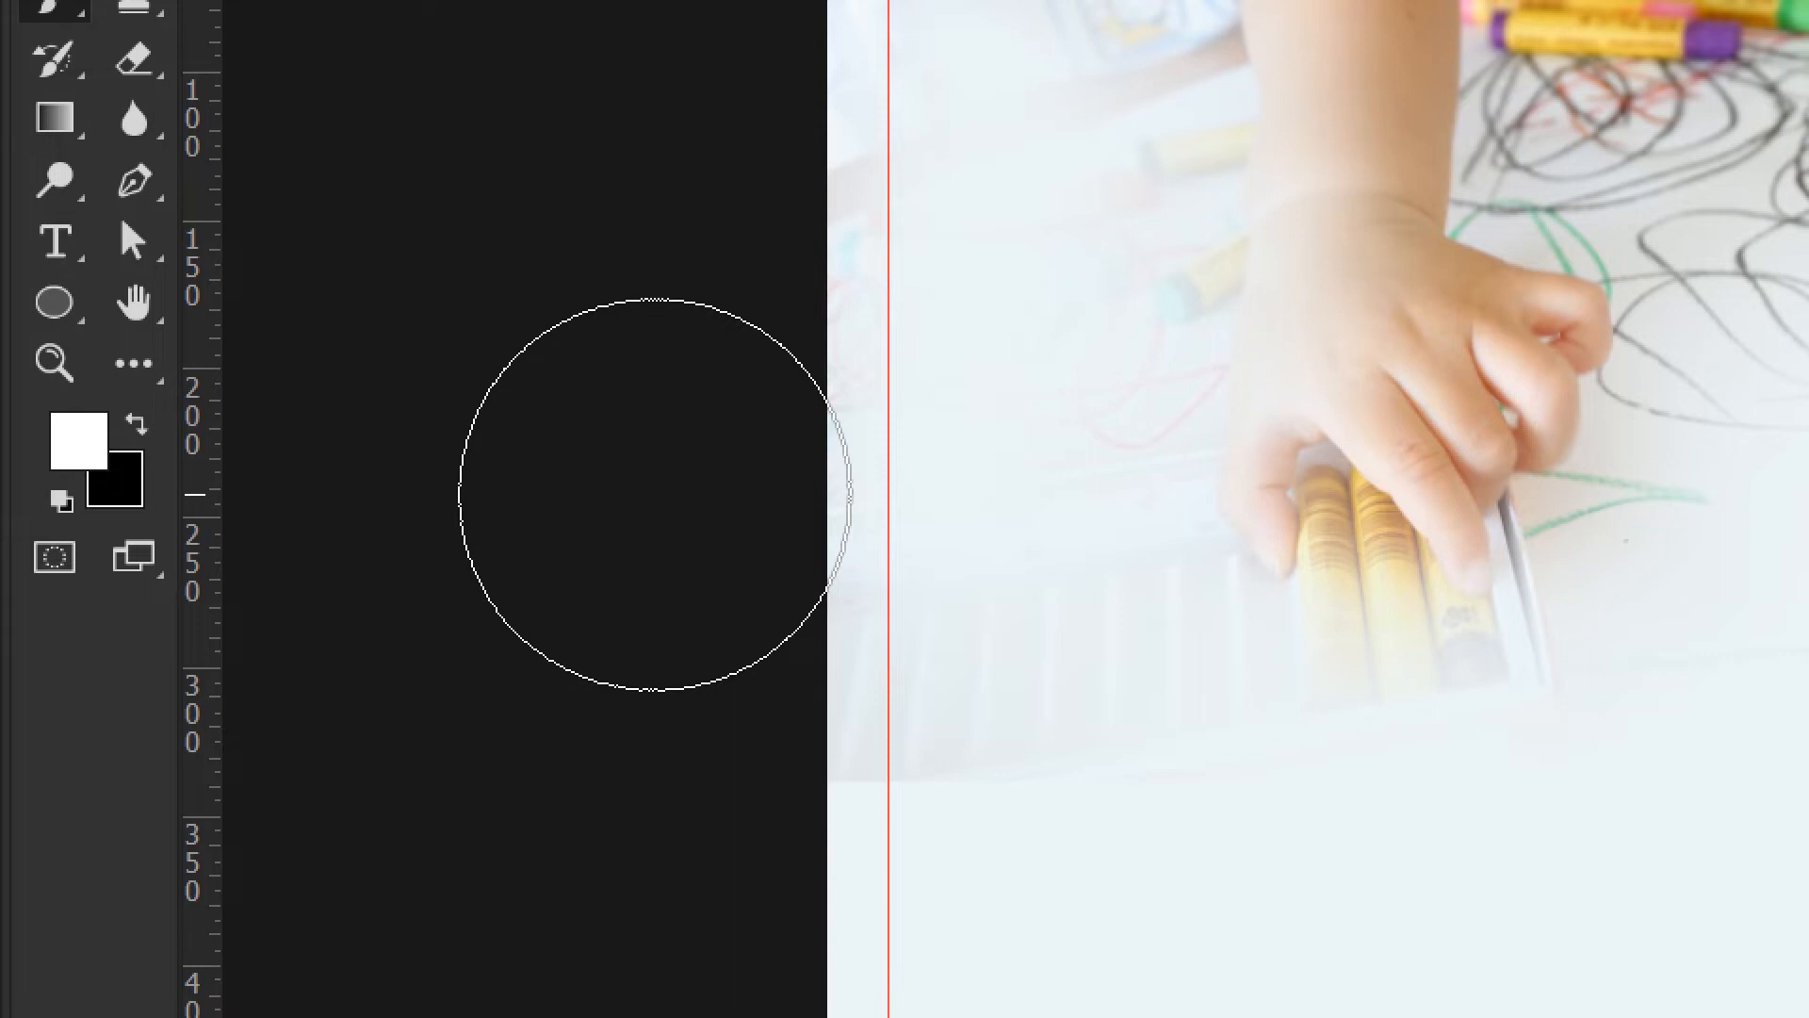
pyautogui.moveTo(1134, 68); pyautogui.dragTo(1126, 155)
pyautogui.moveTo(1126, 269)
pyautogui.mouseDown()
pyautogui.moveTo(1020, 129)
pyautogui.moveTo(959, 126)
pyautogui.moveTo(913, 326)
pyautogui.moveTo(954, 464)
pyautogui.moveTo(1008, 514)
pyautogui.moveTo(1100, 544)
pyautogui.moveTo(1315, 540)
pyautogui.moveTo(1356, 562)
pyautogui.moveTo(1368, 728)
pyautogui.mouseUp()
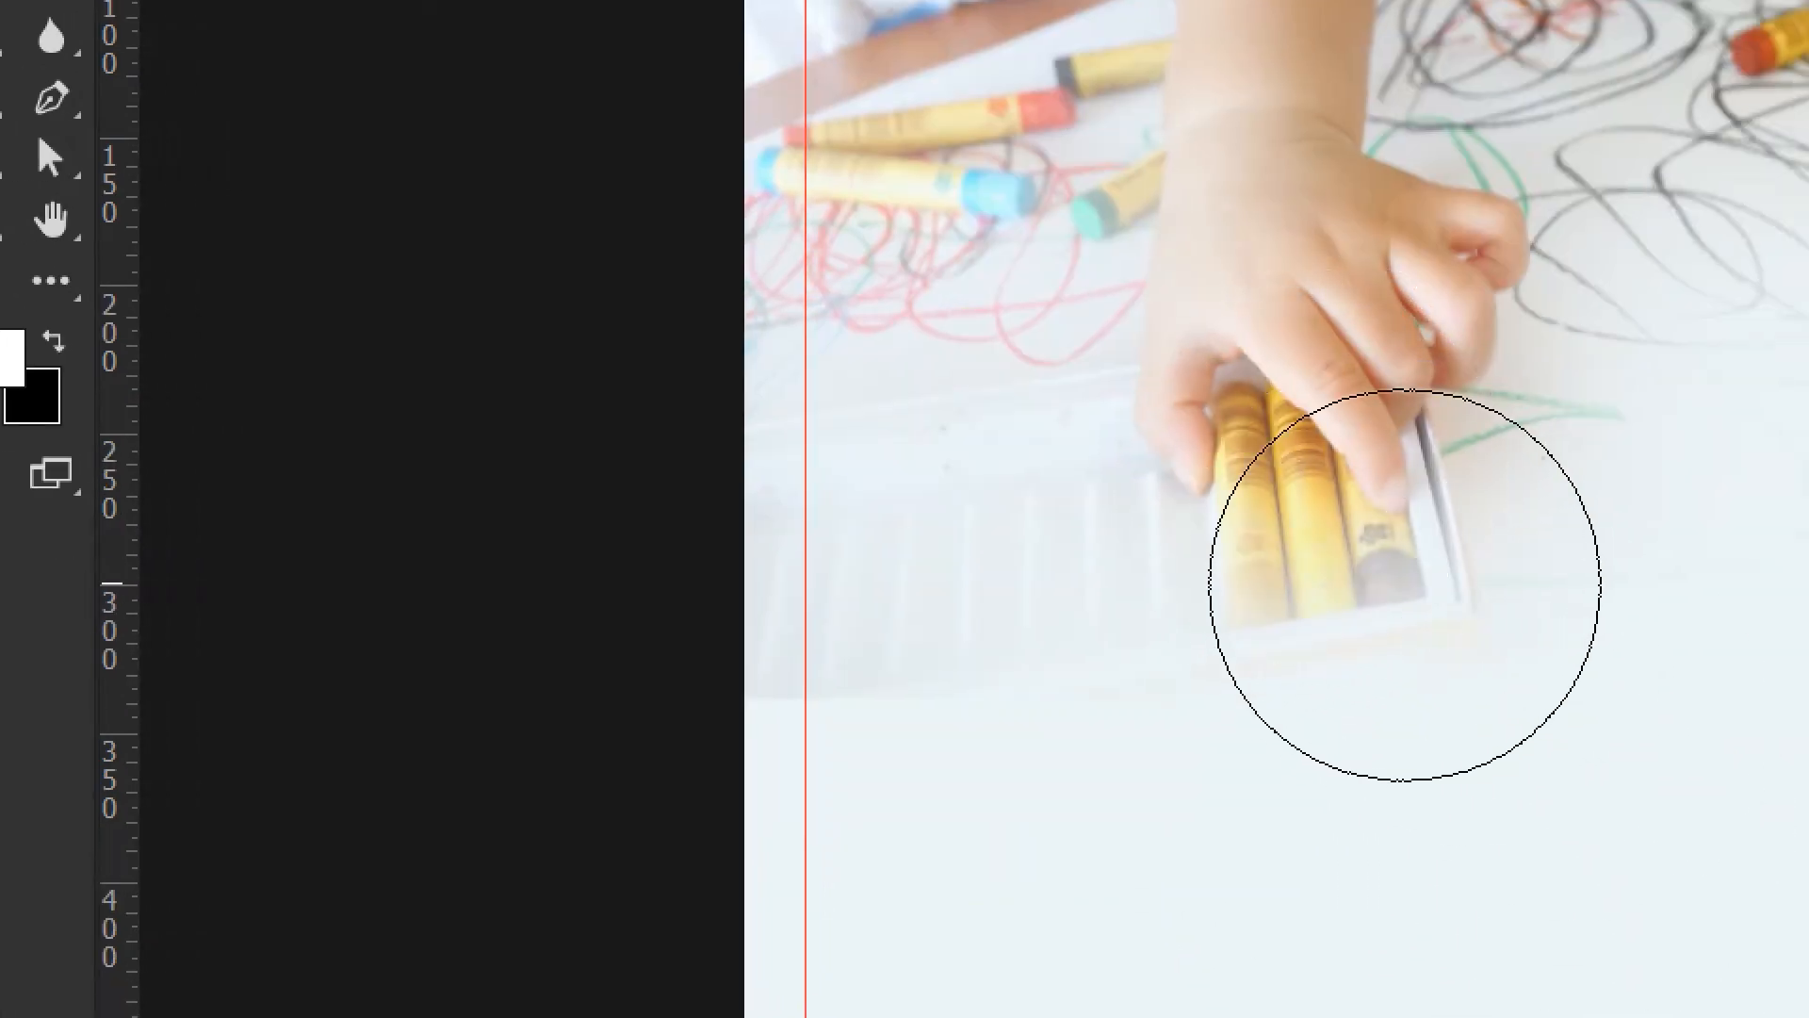
# Paint black on Layer 2's mask to soften the hand, crayons and scribbles across both sides of the drawing photo.
pyautogui.press('x')
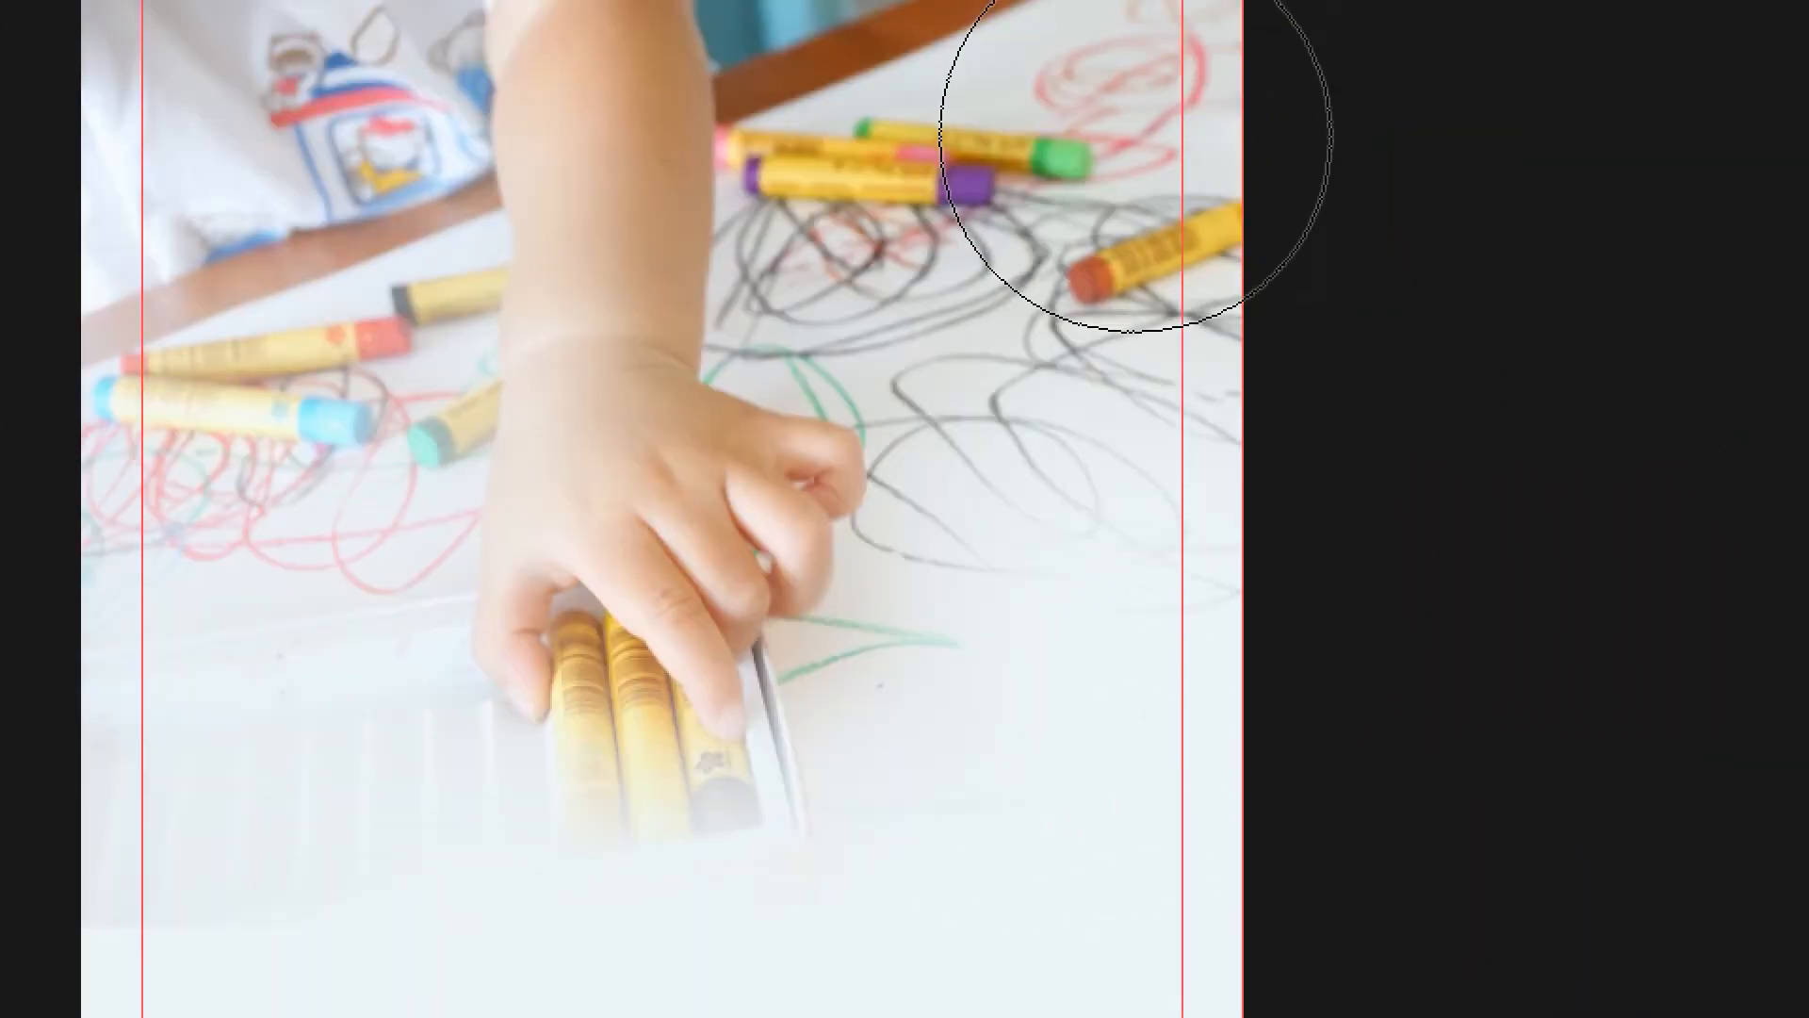
pyautogui.moveTo(1136, 137)
pyautogui.mouseDown()
pyautogui.moveTo(1151, 354)
pyautogui.moveTo(1135, 551)
pyautogui.moveTo(1053, 699)
pyautogui.moveTo(979, 776)
pyautogui.mouseUp()
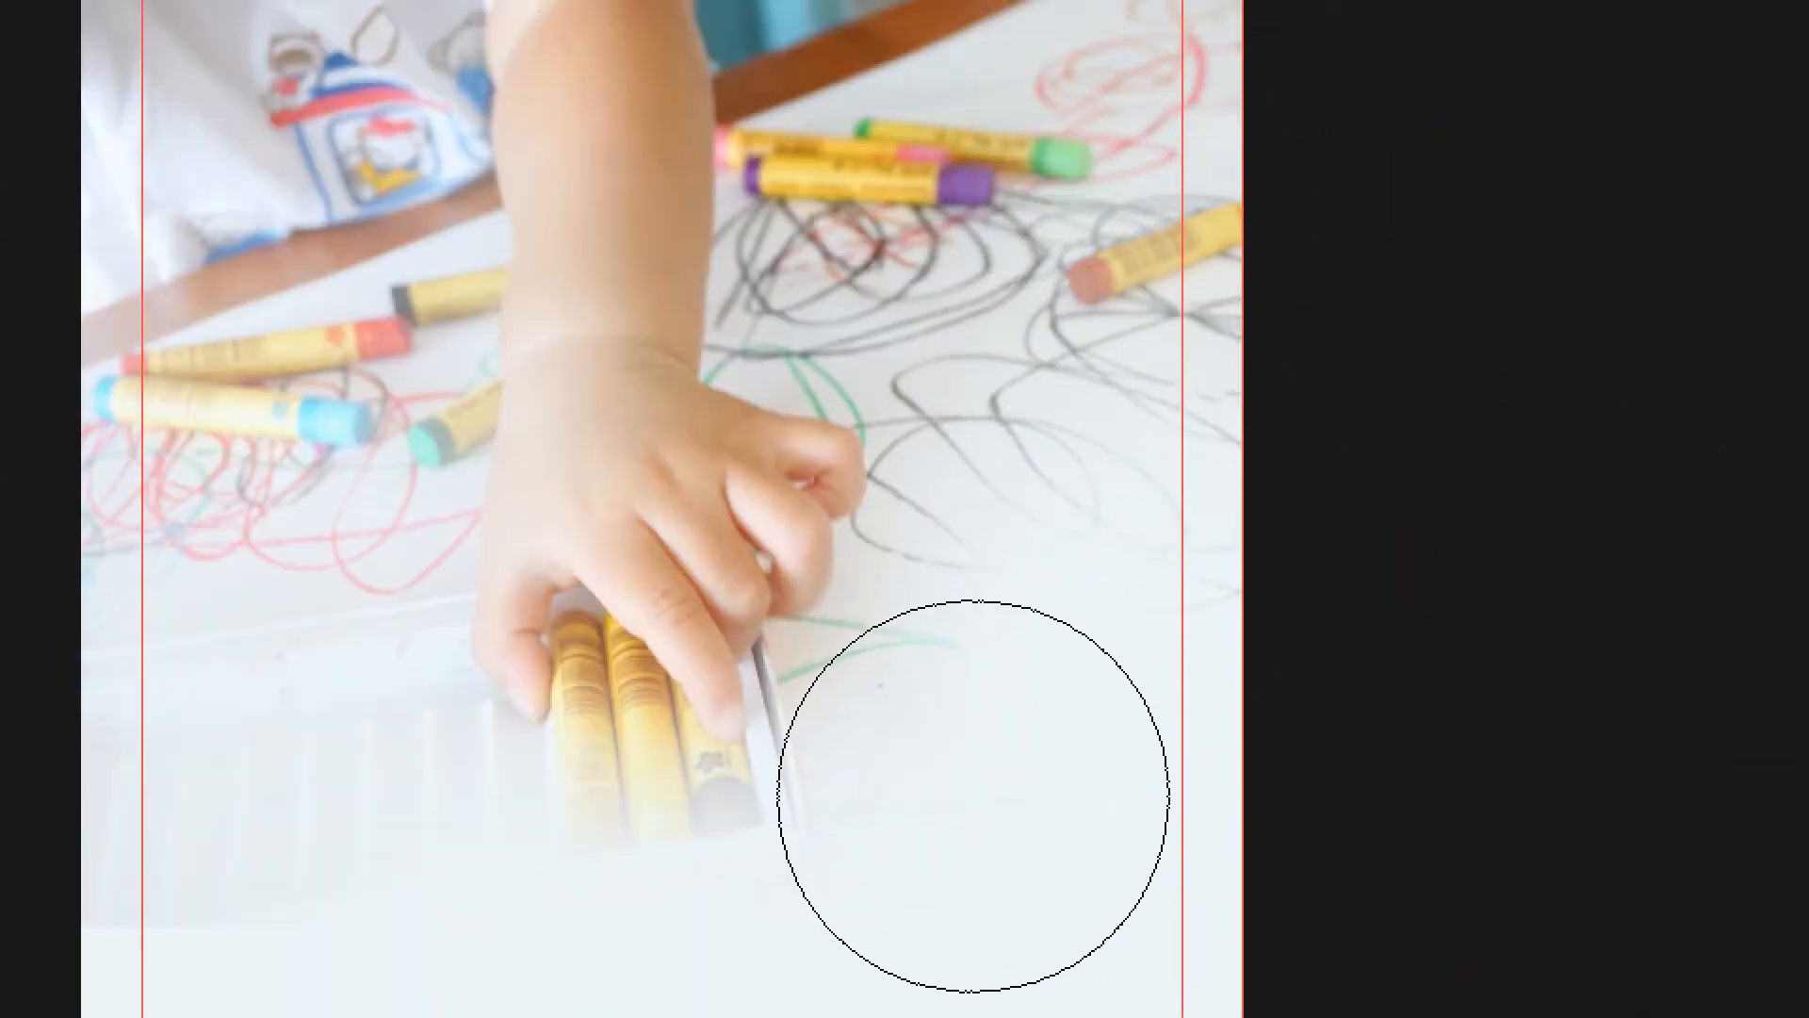
pyautogui.hotkey('ctrl', 'alt', 'z')
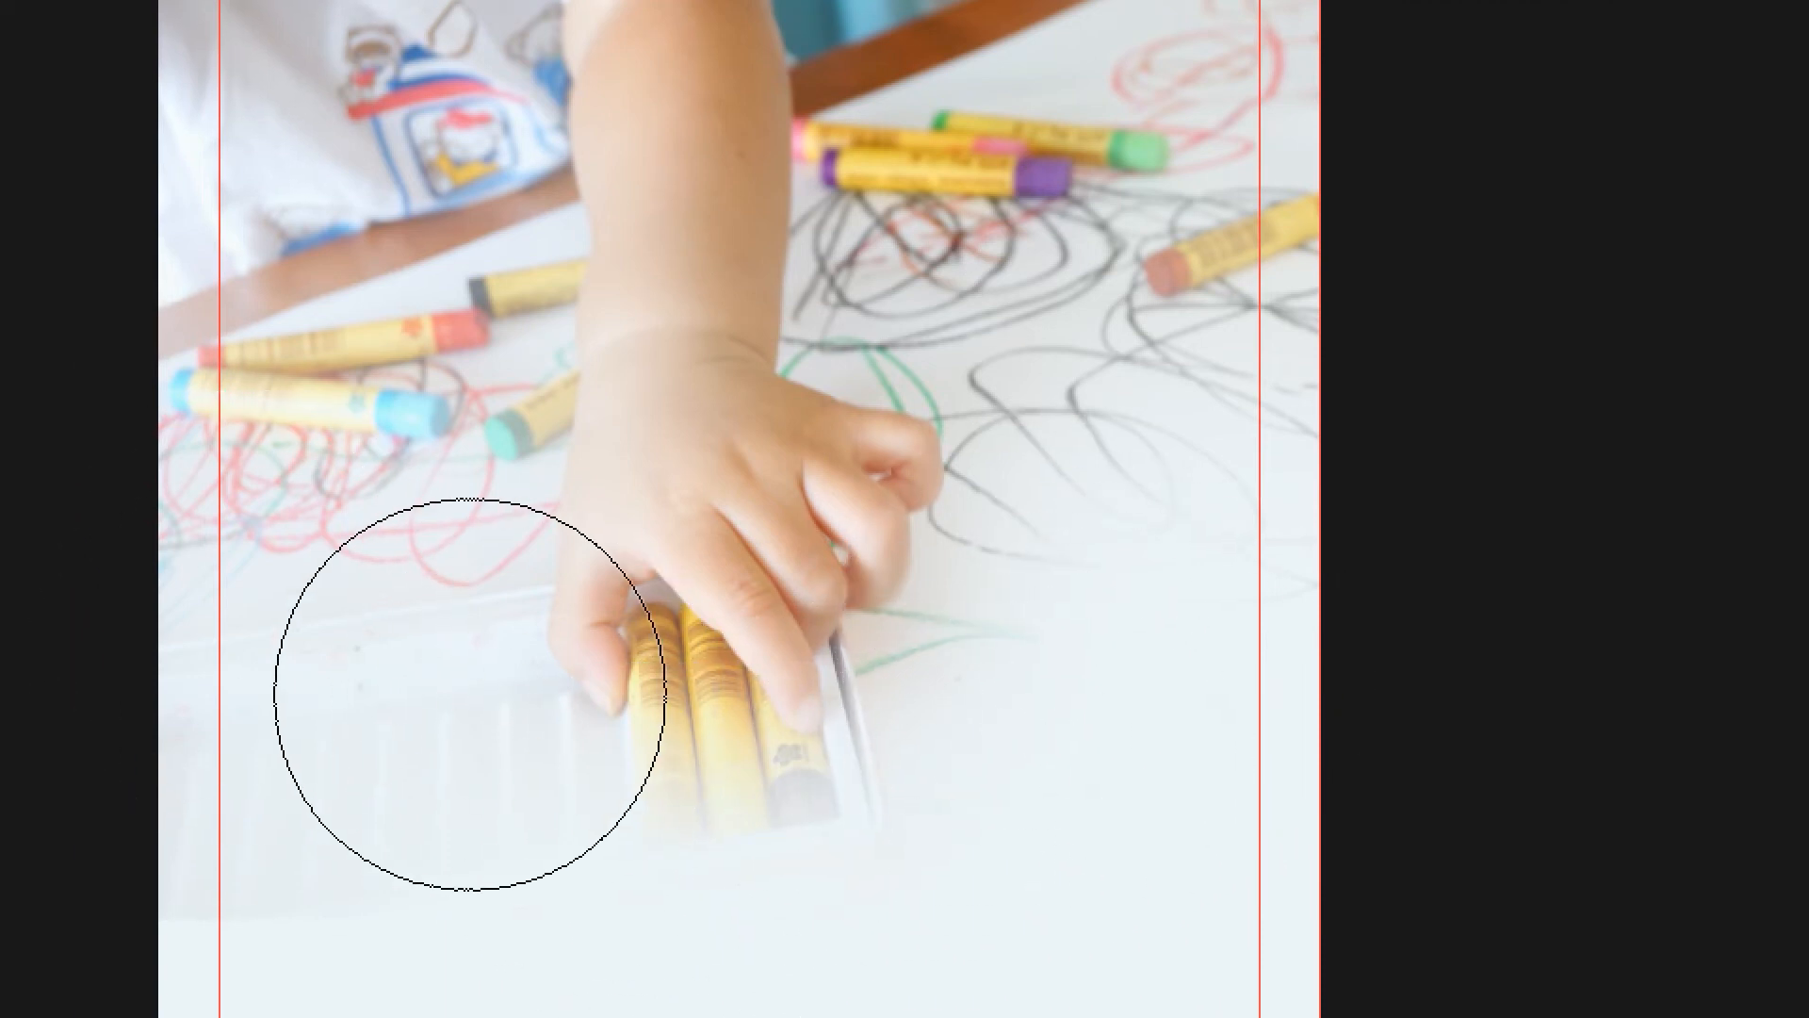
pyautogui.moveTo(860, 827)
pyautogui.mouseDown()
pyautogui.moveTo(708, 840)
pyautogui.moveTo(605, 805)
pyautogui.moveTo(532, 713)
pyautogui.moveTo(483, 537)
pyautogui.moveTo(647, 783)
pyautogui.moveTo(880, 476)
pyautogui.moveTo(876, 779)
pyautogui.moveTo(1105, 460)
pyautogui.moveTo(1101, 337)
pyautogui.moveTo(1080, 255)
pyautogui.moveTo(1042, 240)
pyautogui.mouseUp()
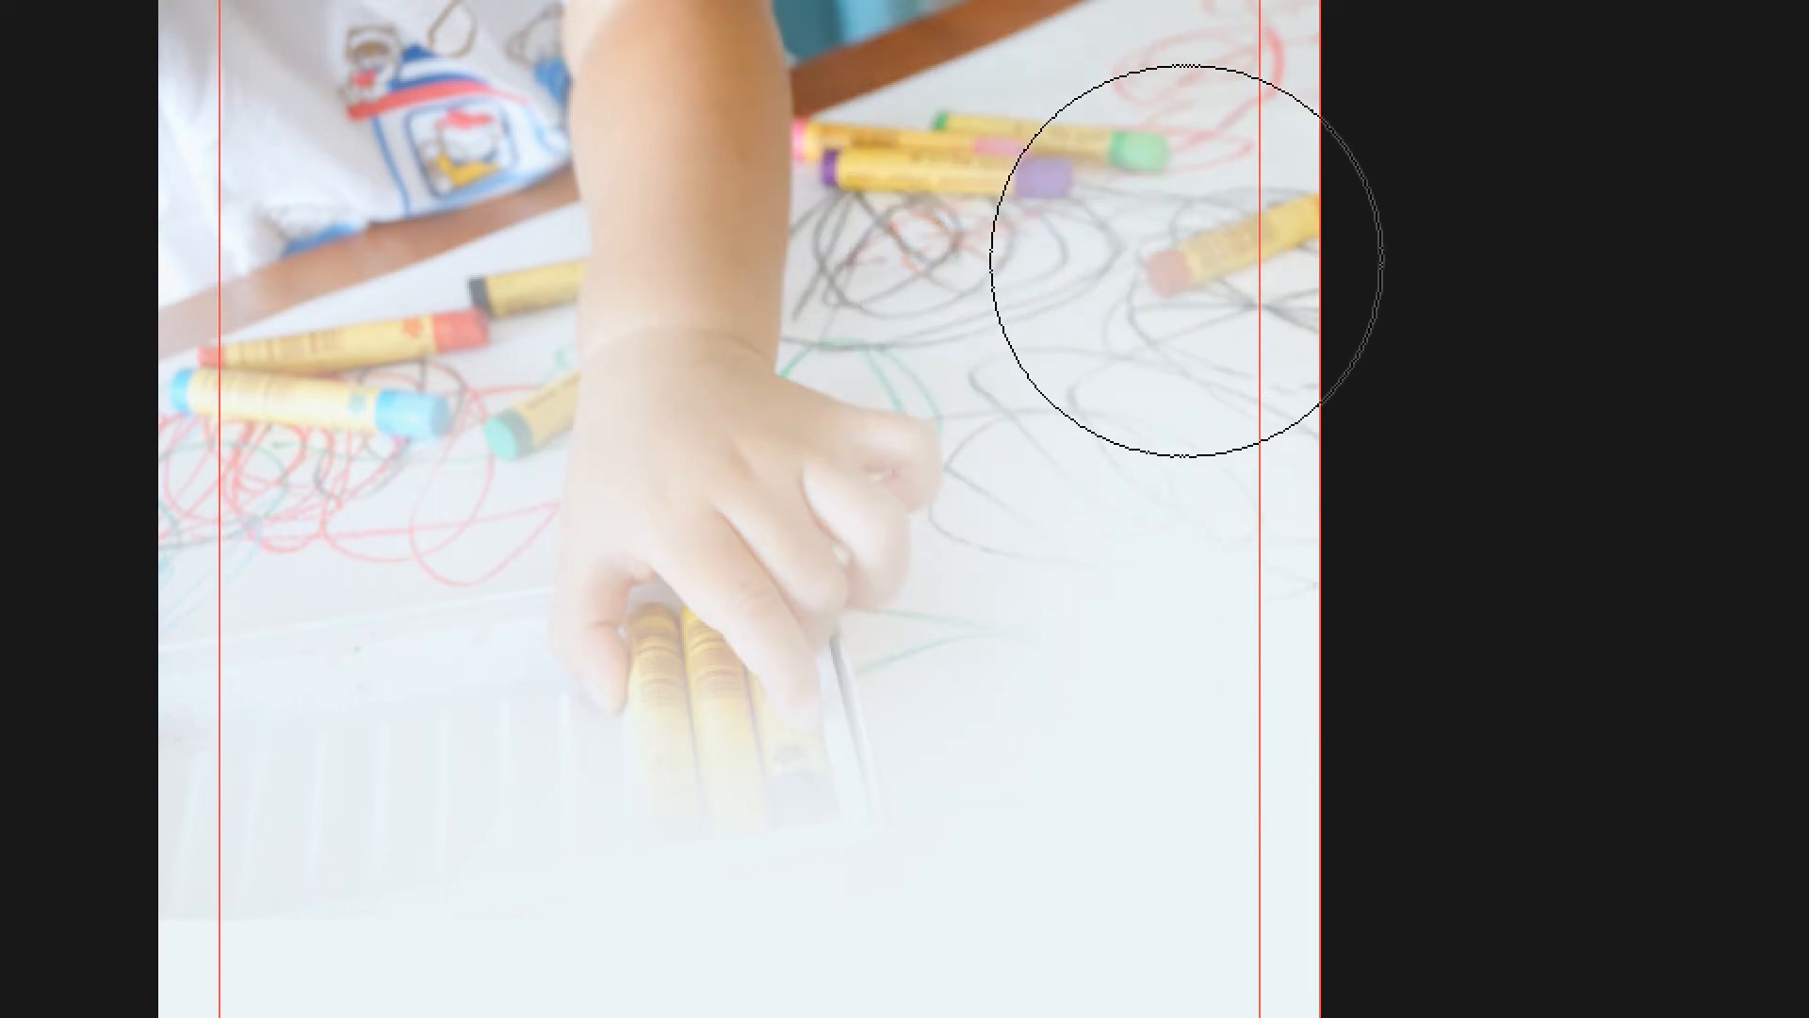
pyautogui.moveTo(1187, 263); pyautogui.dragTo(1353, 440)
pyautogui.moveTo(497, 344)
pyautogui.mouseDown()
pyautogui.moveTo(271, 355)
pyautogui.moveTo(295, 727)
pyautogui.moveTo(295, 242)
pyautogui.moveTo(279, 509)
pyautogui.moveTo(303, 780)
pyautogui.mouseUp()
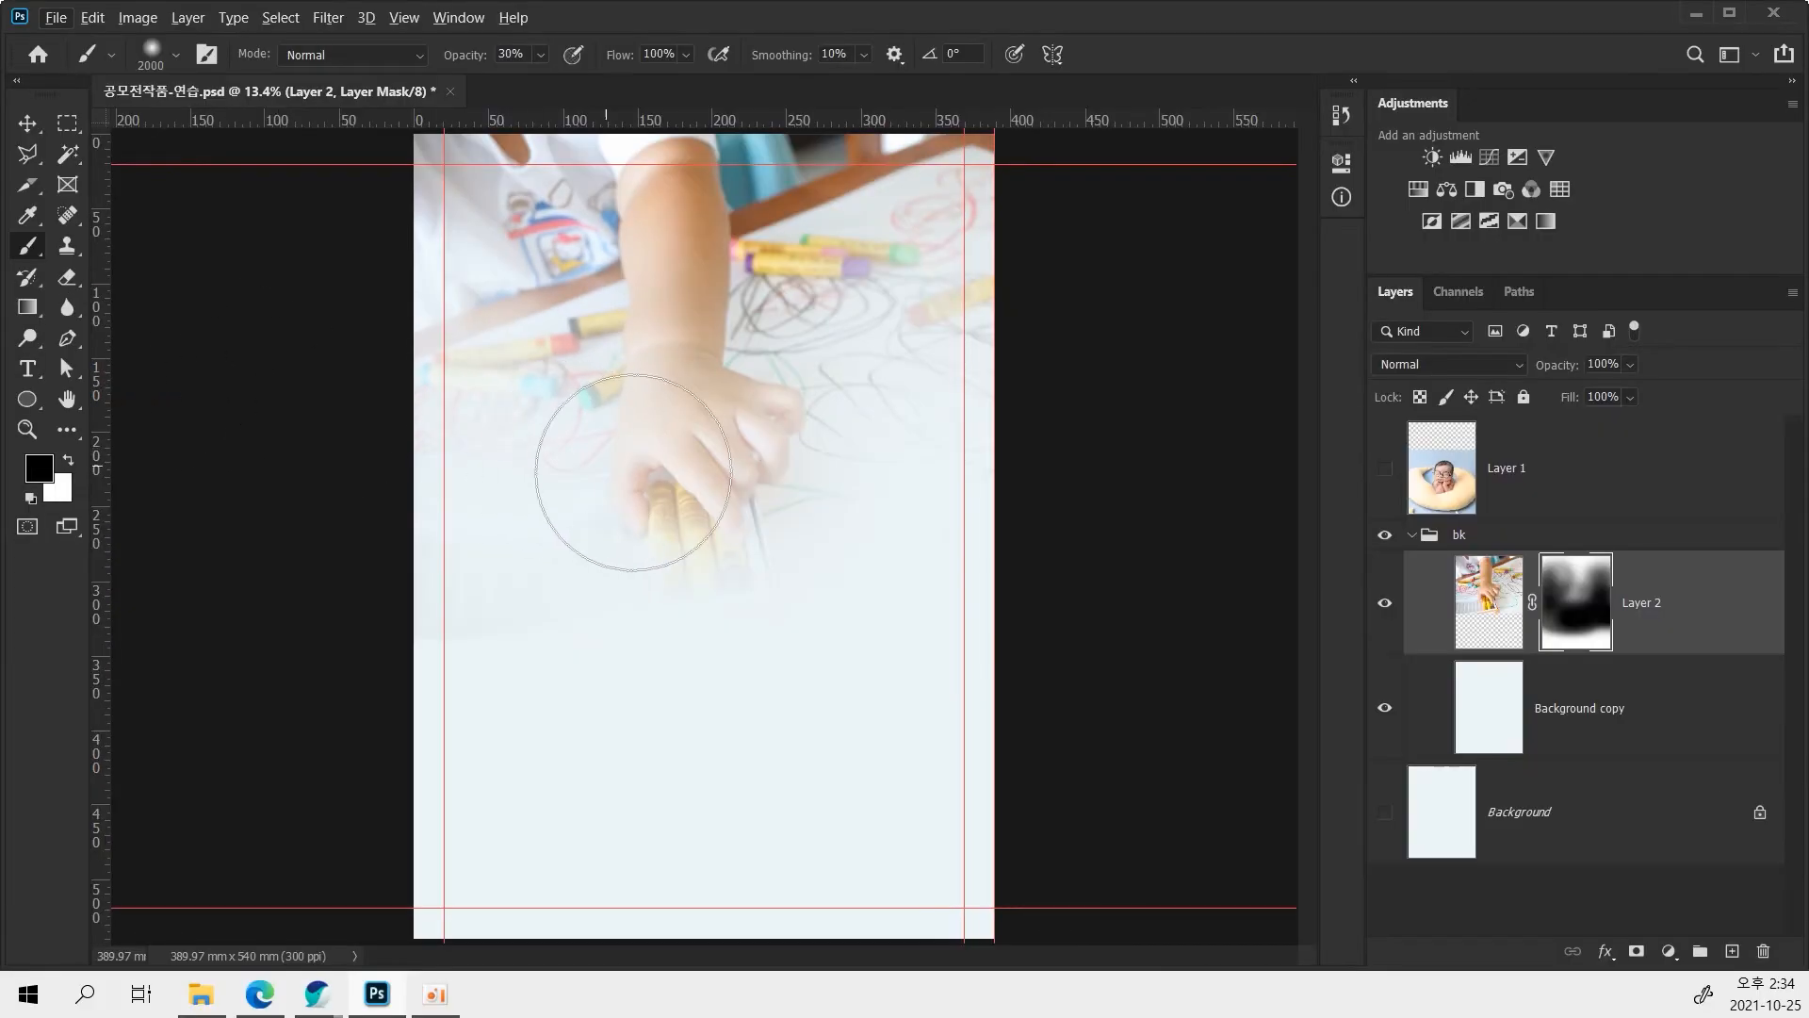
# Paint white on Layer 2's mask to restore the hand and crayons, and make black the foreground color again.
pyautogui.press('x')
pyautogui.moveTo(634, 405)
pyautogui.mouseDown()
pyautogui.moveTo(651, 461)
pyautogui.moveTo(582, 427)
pyautogui.moveTo(520, 327)
pyautogui.moveTo(484, 484)
pyautogui.moveTo(487, 459)
pyautogui.moveTo(644, 402)
pyautogui.moveTo(755, 388)
pyautogui.moveTo(904, 461)
pyautogui.moveTo(880, 383)
pyautogui.moveTo(918, 330)
pyautogui.moveTo(931, 505)
pyautogui.moveTo(787, 476)
pyautogui.moveTo(563, 470)
pyautogui.moveTo(674, 456)
pyautogui.moveTo(557, 431)
pyautogui.moveTo(492, 535)
pyautogui.moveTo(651, 468)
pyautogui.moveTo(779, 569)
pyautogui.moveTo(607, 644)
pyautogui.moveTo(484, 662)
pyautogui.moveTo(922, 634)
pyautogui.moveTo(689, 636)
pyautogui.moveTo(836, 599)
pyautogui.moveTo(794, 574)
pyautogui.moveTo(977, 538)
pyautogui.moveTo(896, 581)
pyautogui.moveTo(741, 607)
pyautogui.moveTo(801, 578)
pyautogui.mouseUp()
pyautogui.press('x')
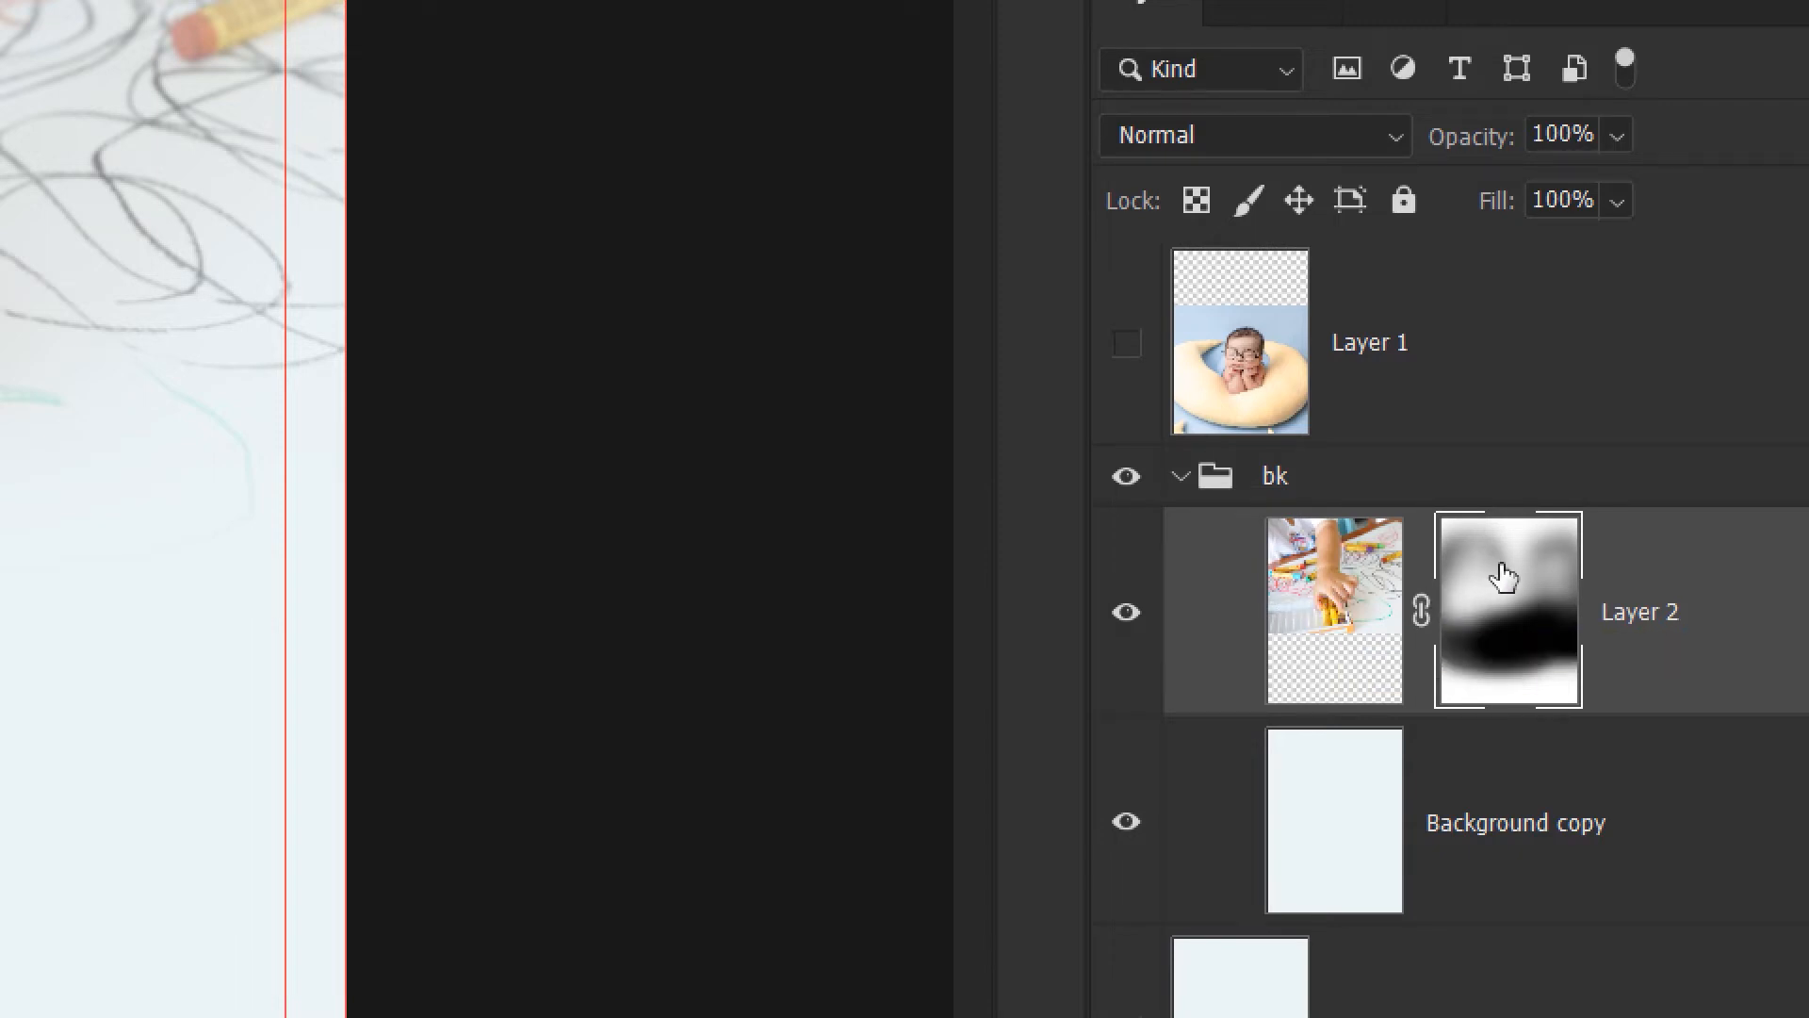
# Switch Layer 2's editing target to the image and back to the mask, and collapse and hide the bk group.
pyautogui.click(1363, 590)
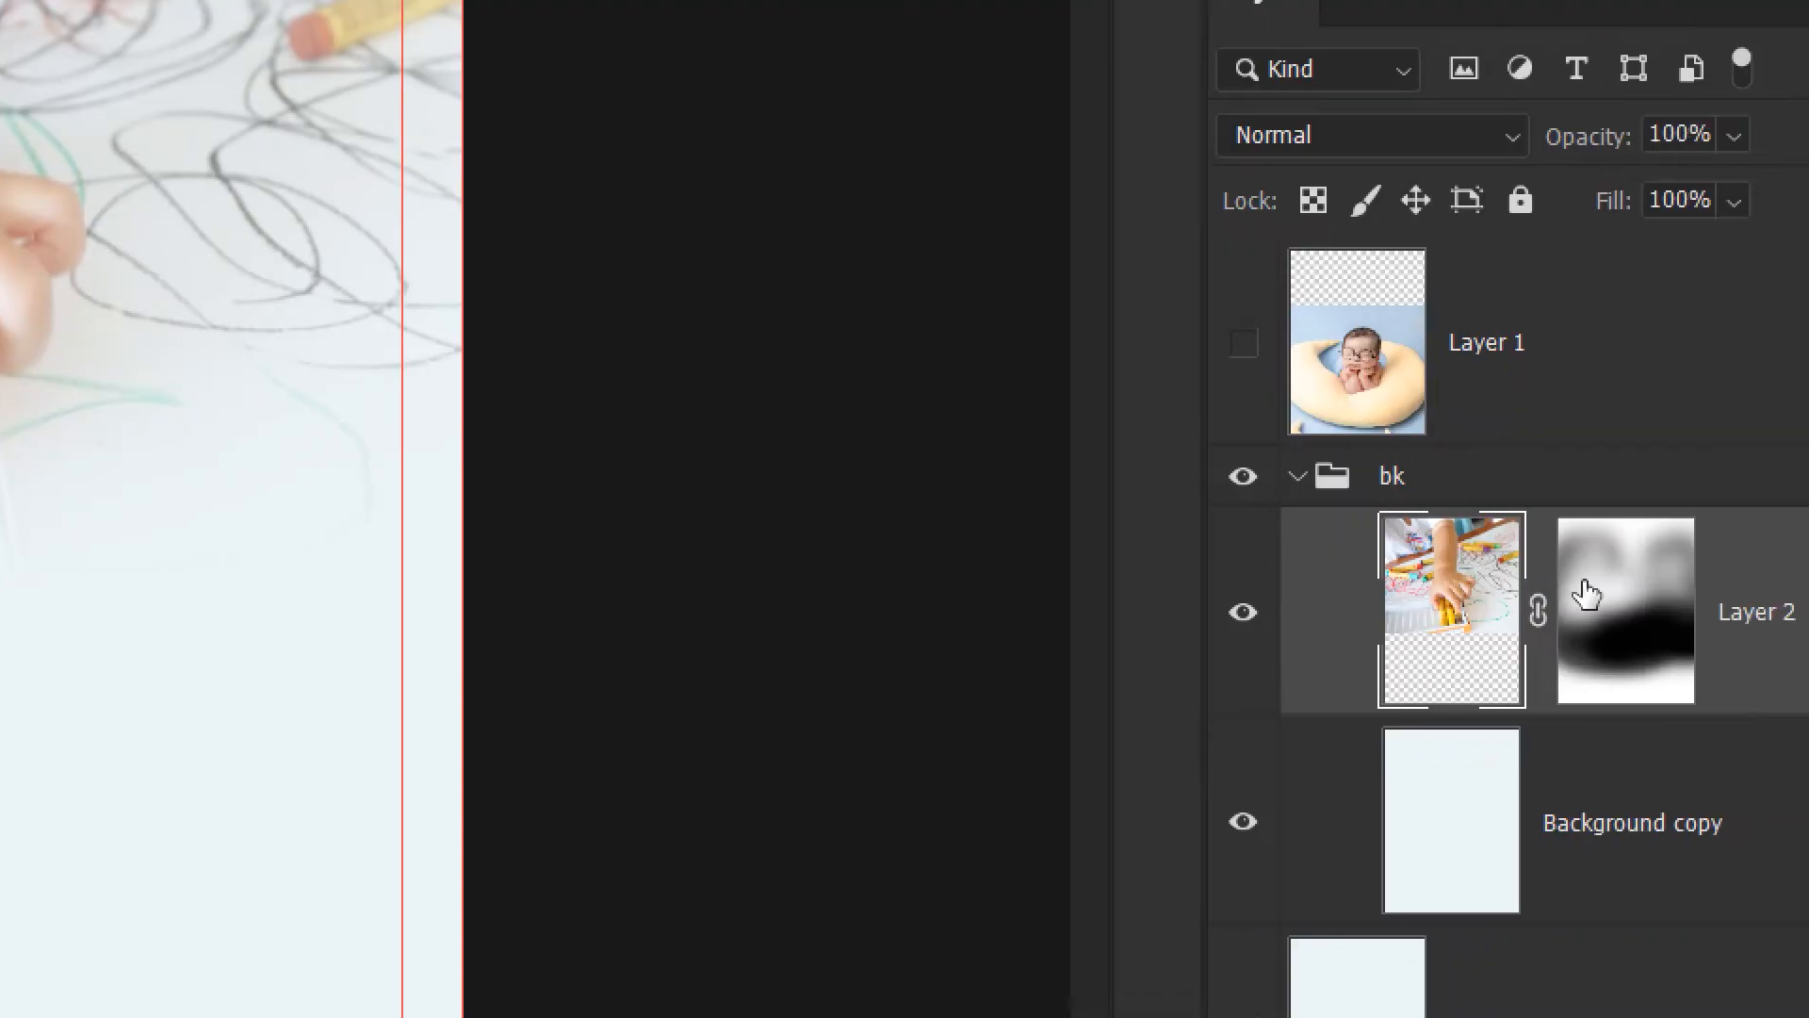
pyautogui.click(1667, 594)
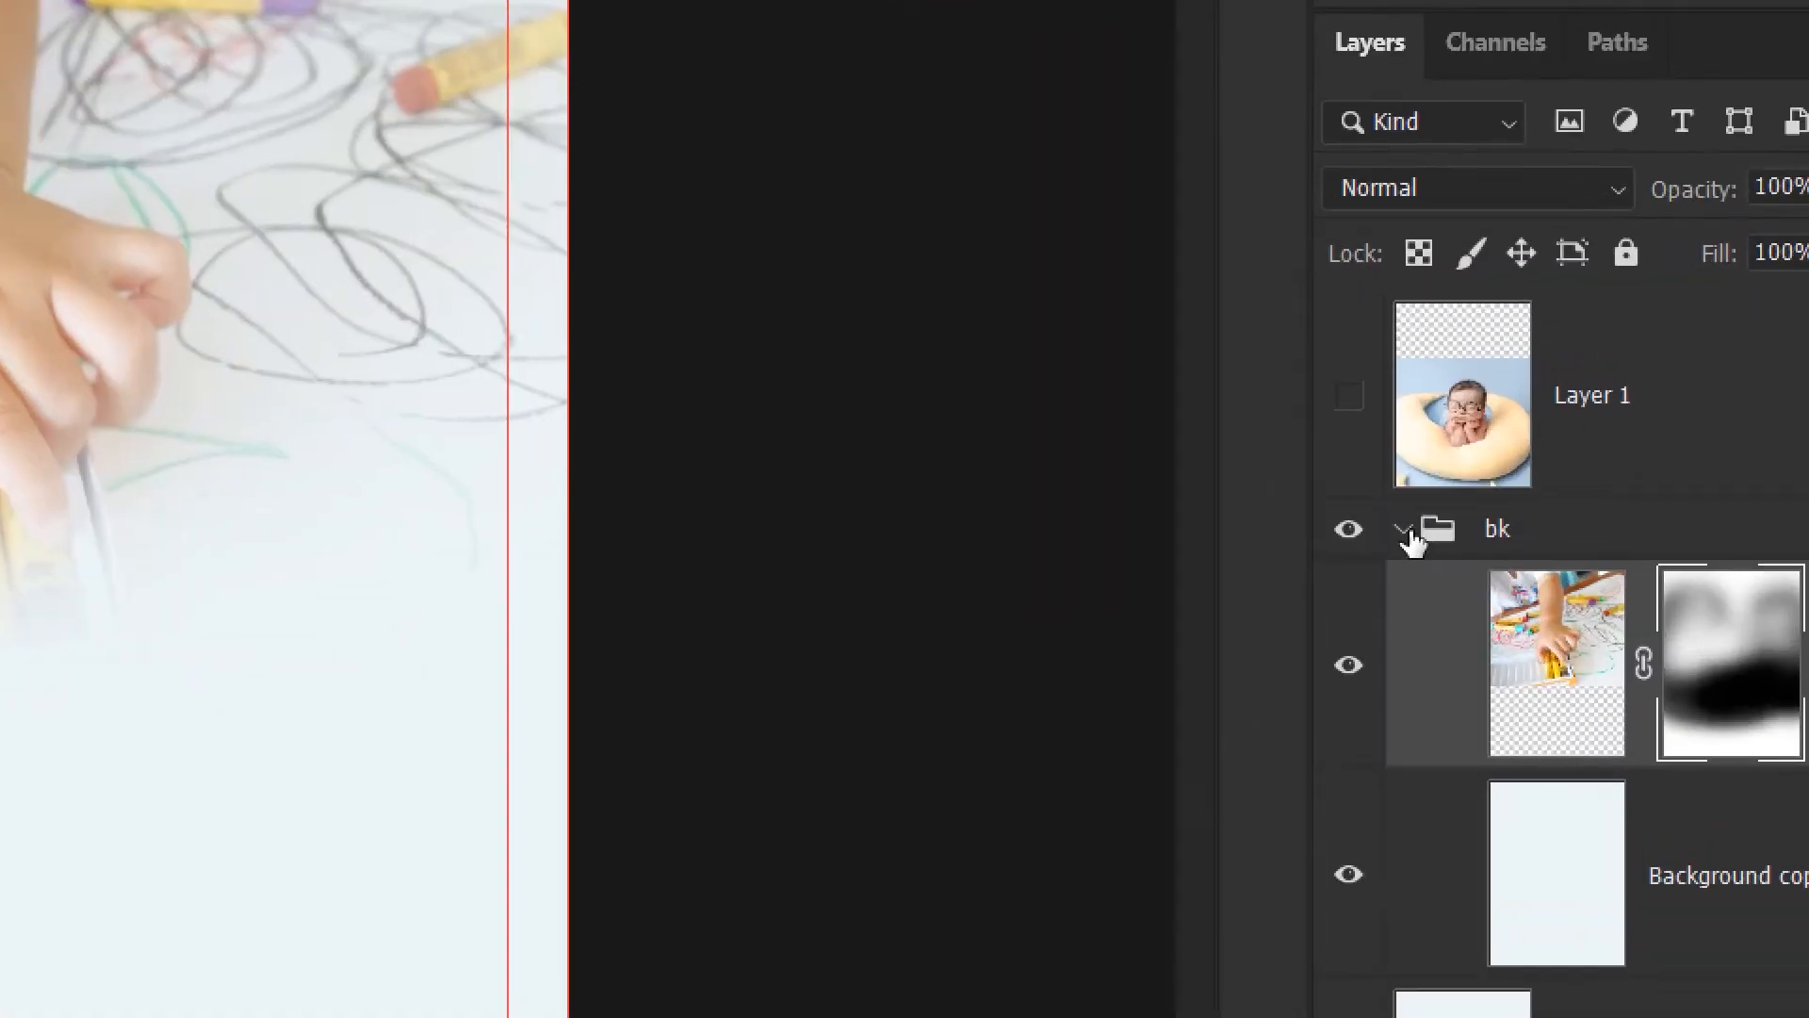
pyautogui.click(1404, 530)
pyautogui.click(1348, 528)
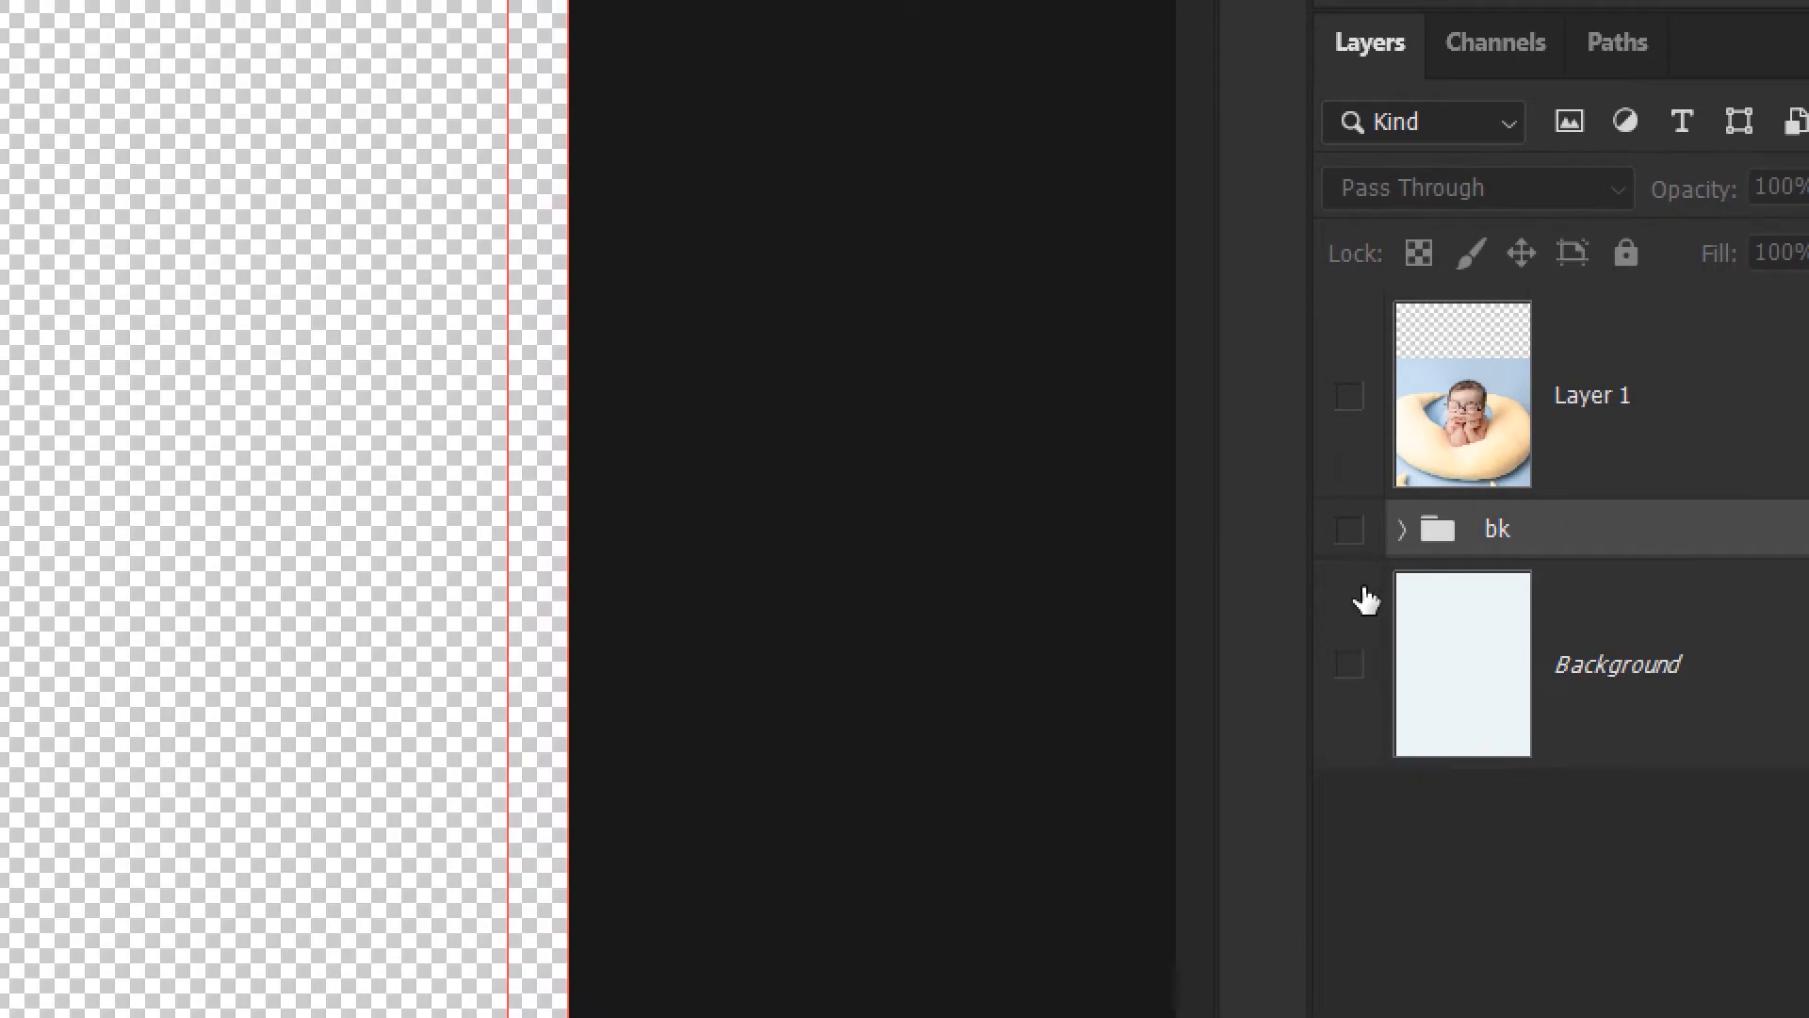
# Duplicate the Background layer and place the copy directly below Layer 1, above the bk group.
pyautogui.click(1708, 395)
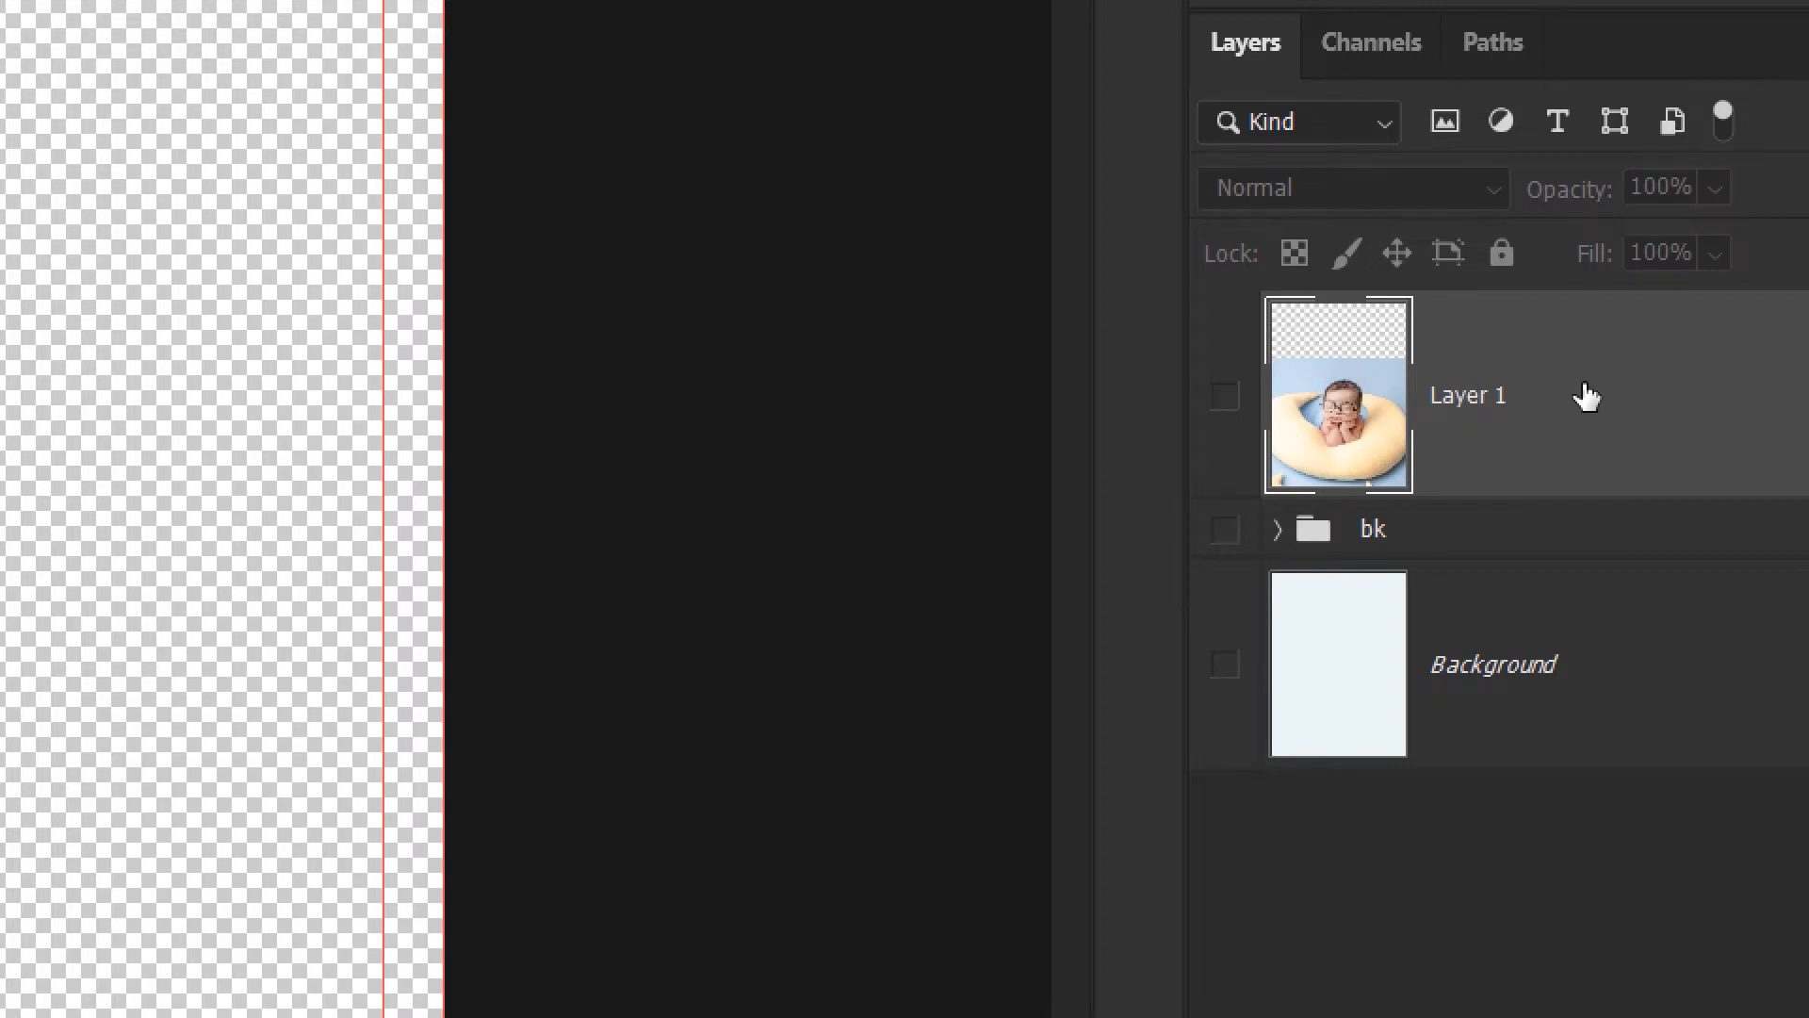
pyautogui.click(1675, 654)
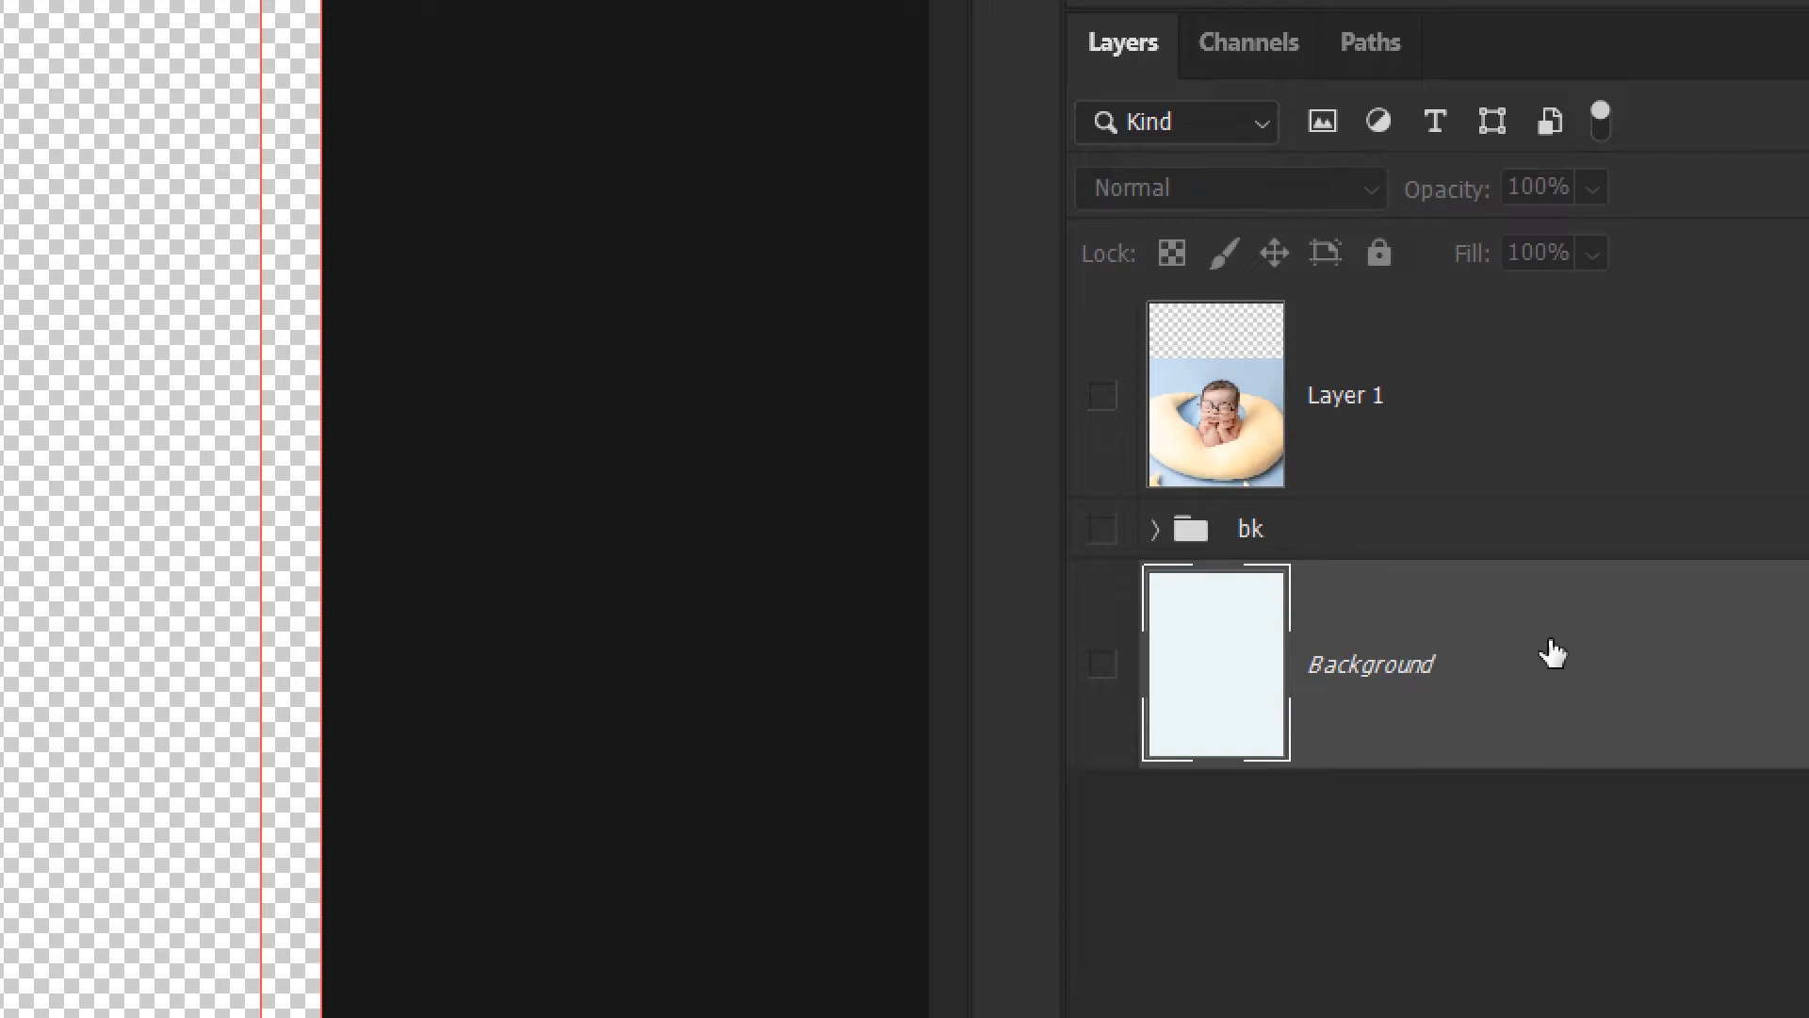
pyautogui.hotkey('ctrl', 'j')
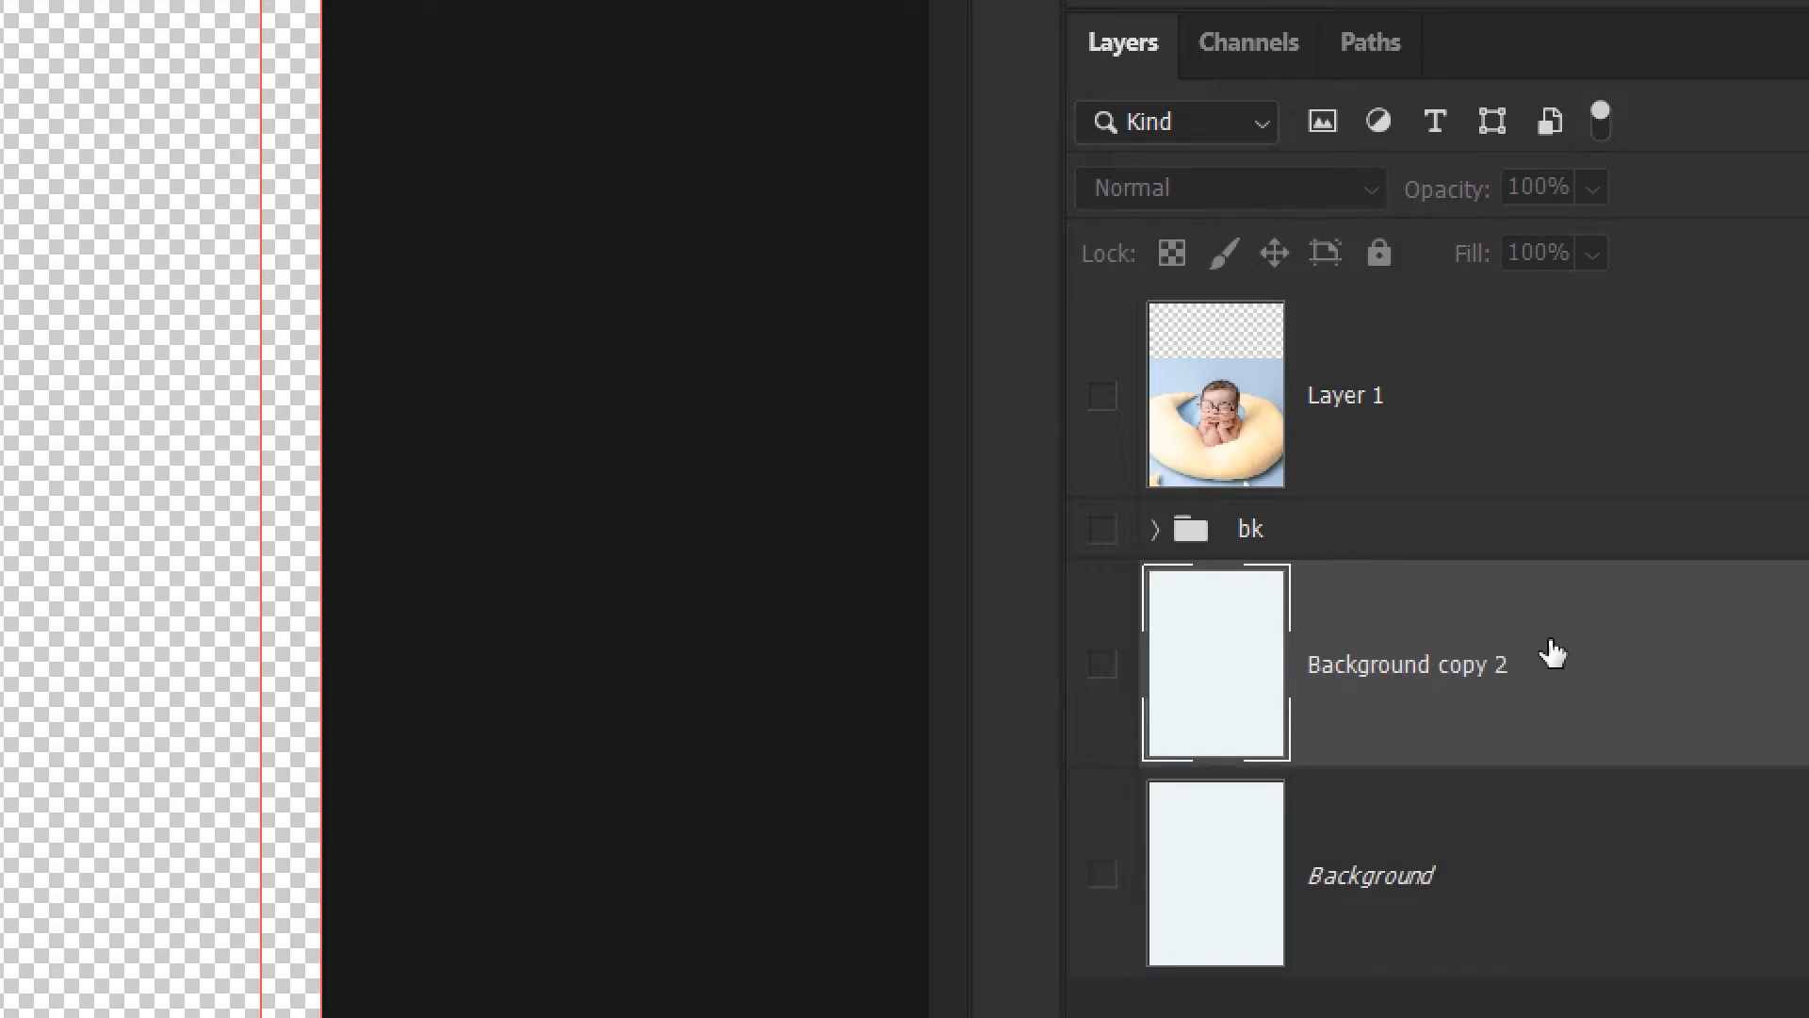
pyautogui.hotkey('ctrl', ']')
pyautogui.hotkey('ctrl', ']')
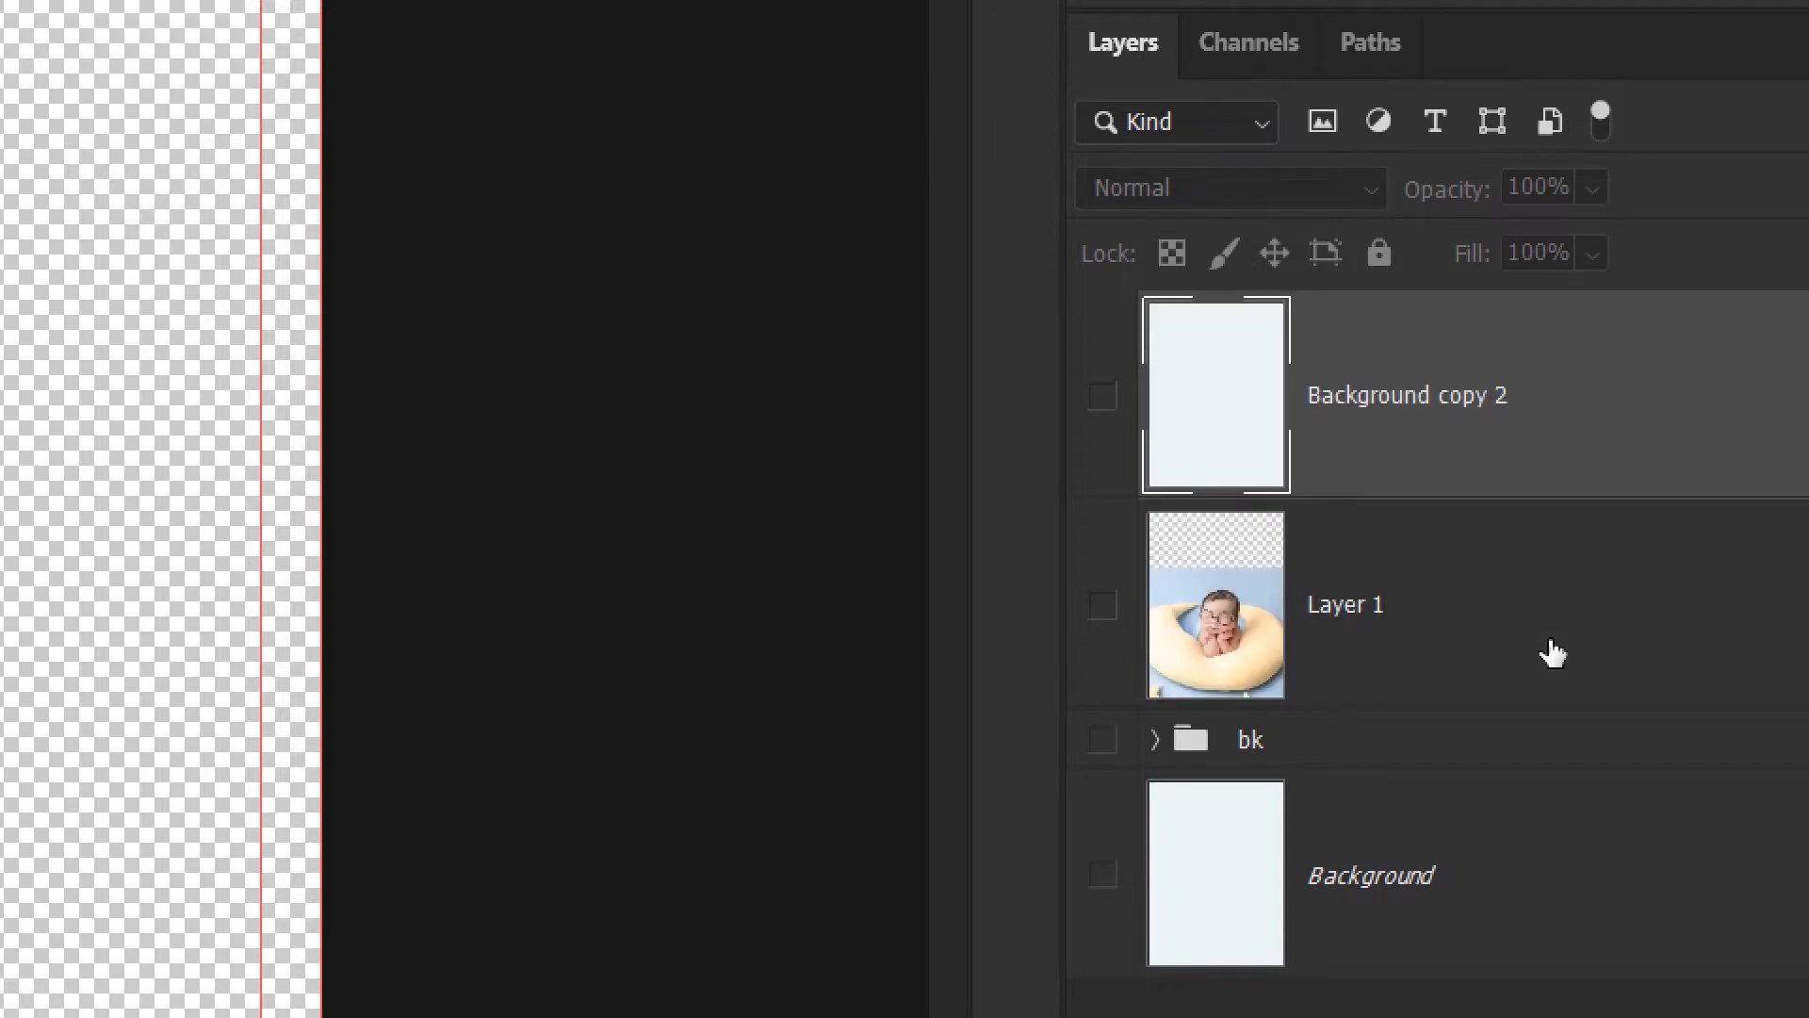
pyautogui.hotkey('ctrl', '[')
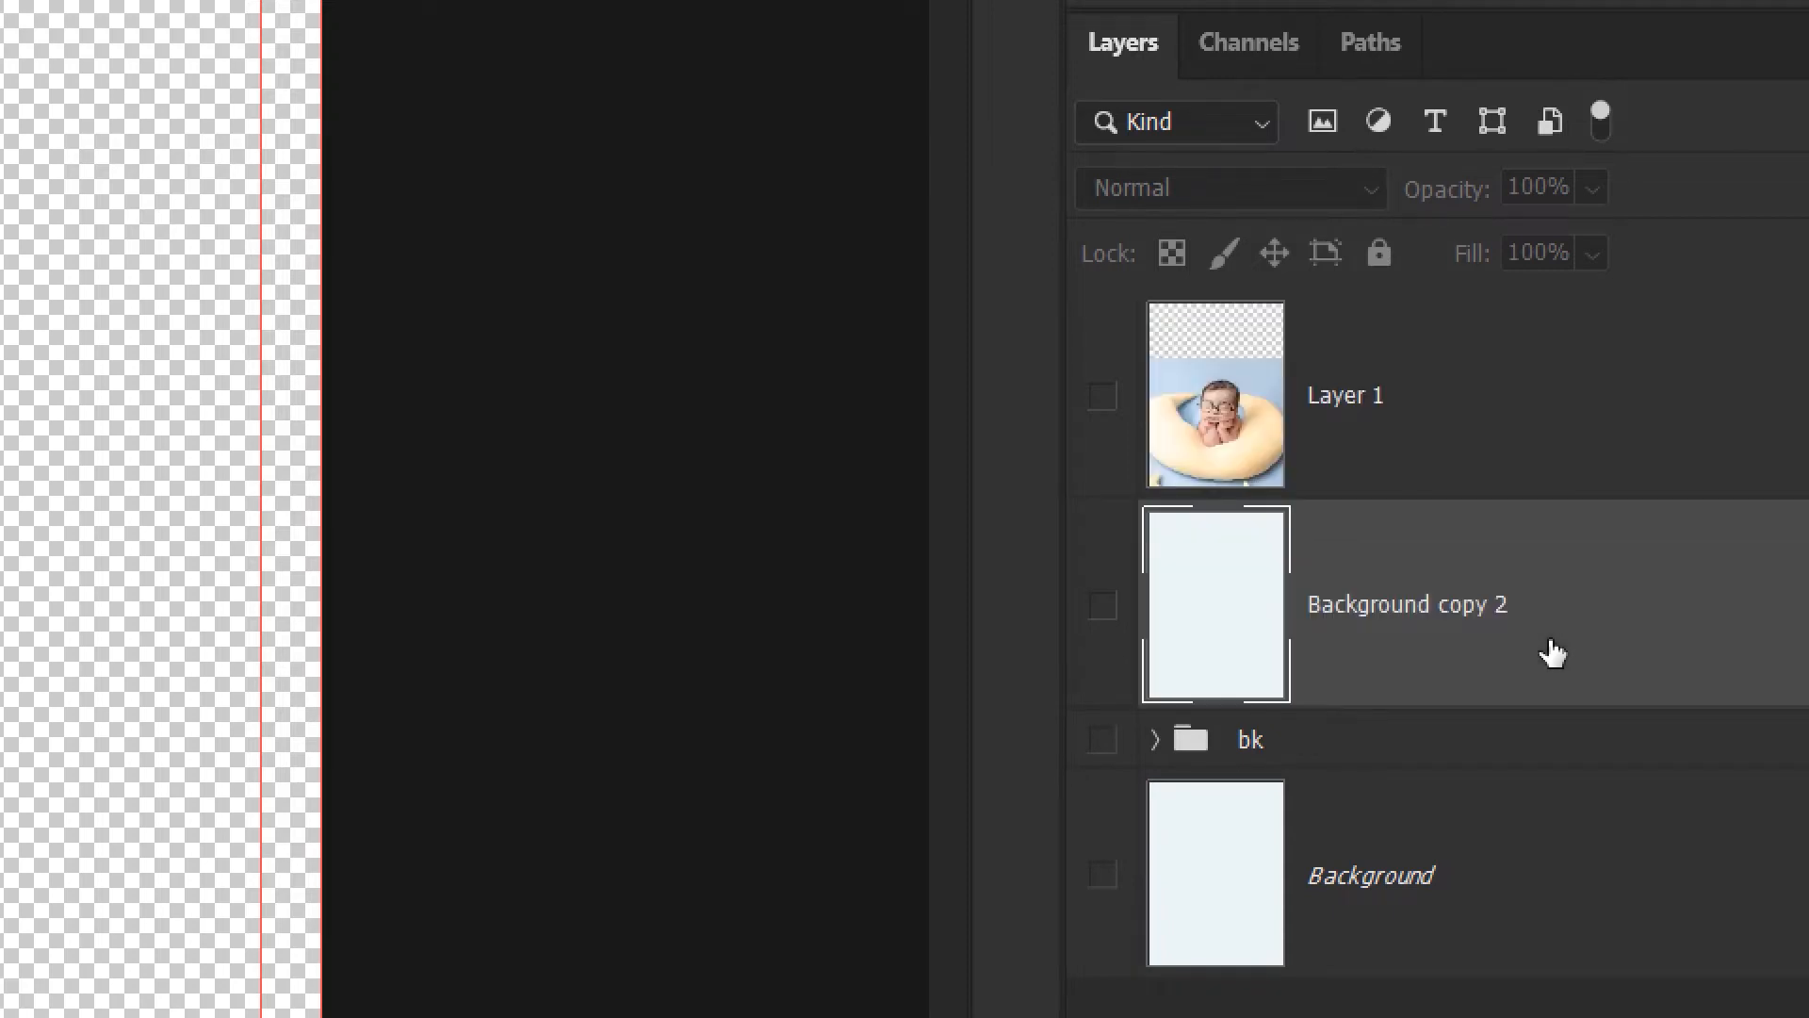
# Show Layer 1 and Background copy 2, and fill Background copy 2 with light blue sampled from the baby photo's backdrop.
pyautogui.click(1463, 397)
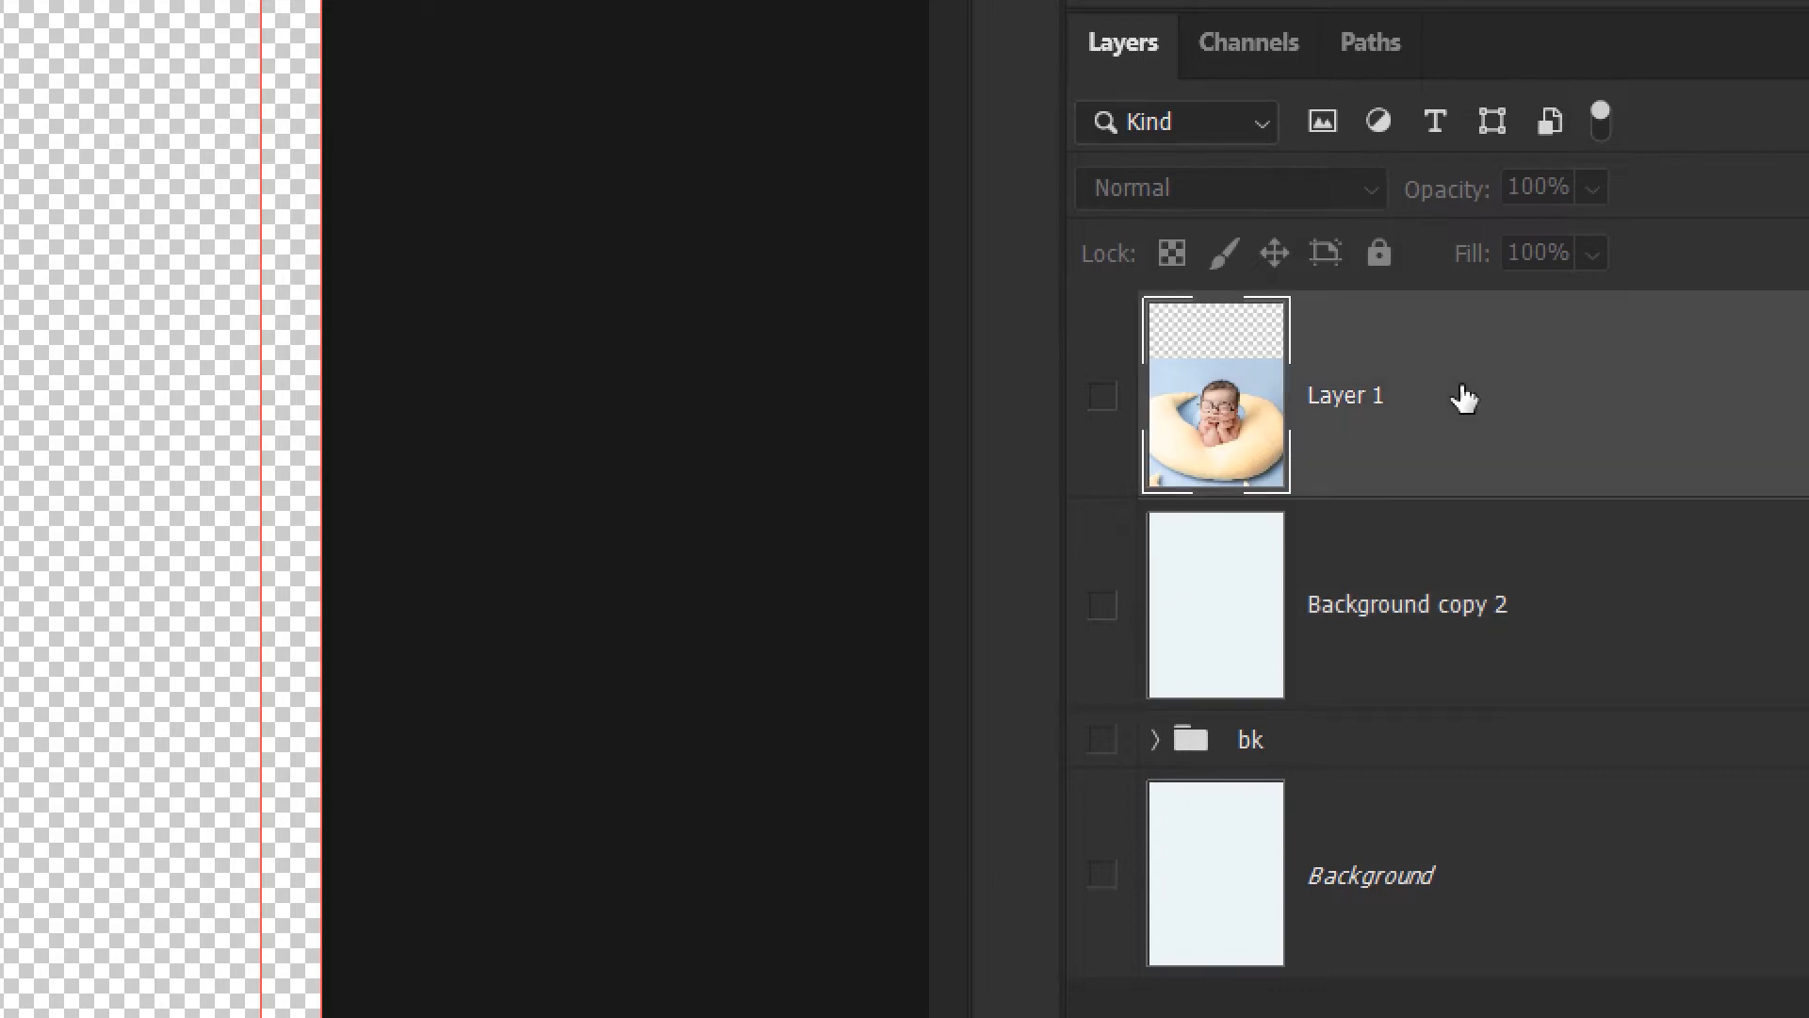
pyautogui.click(1102, 400)
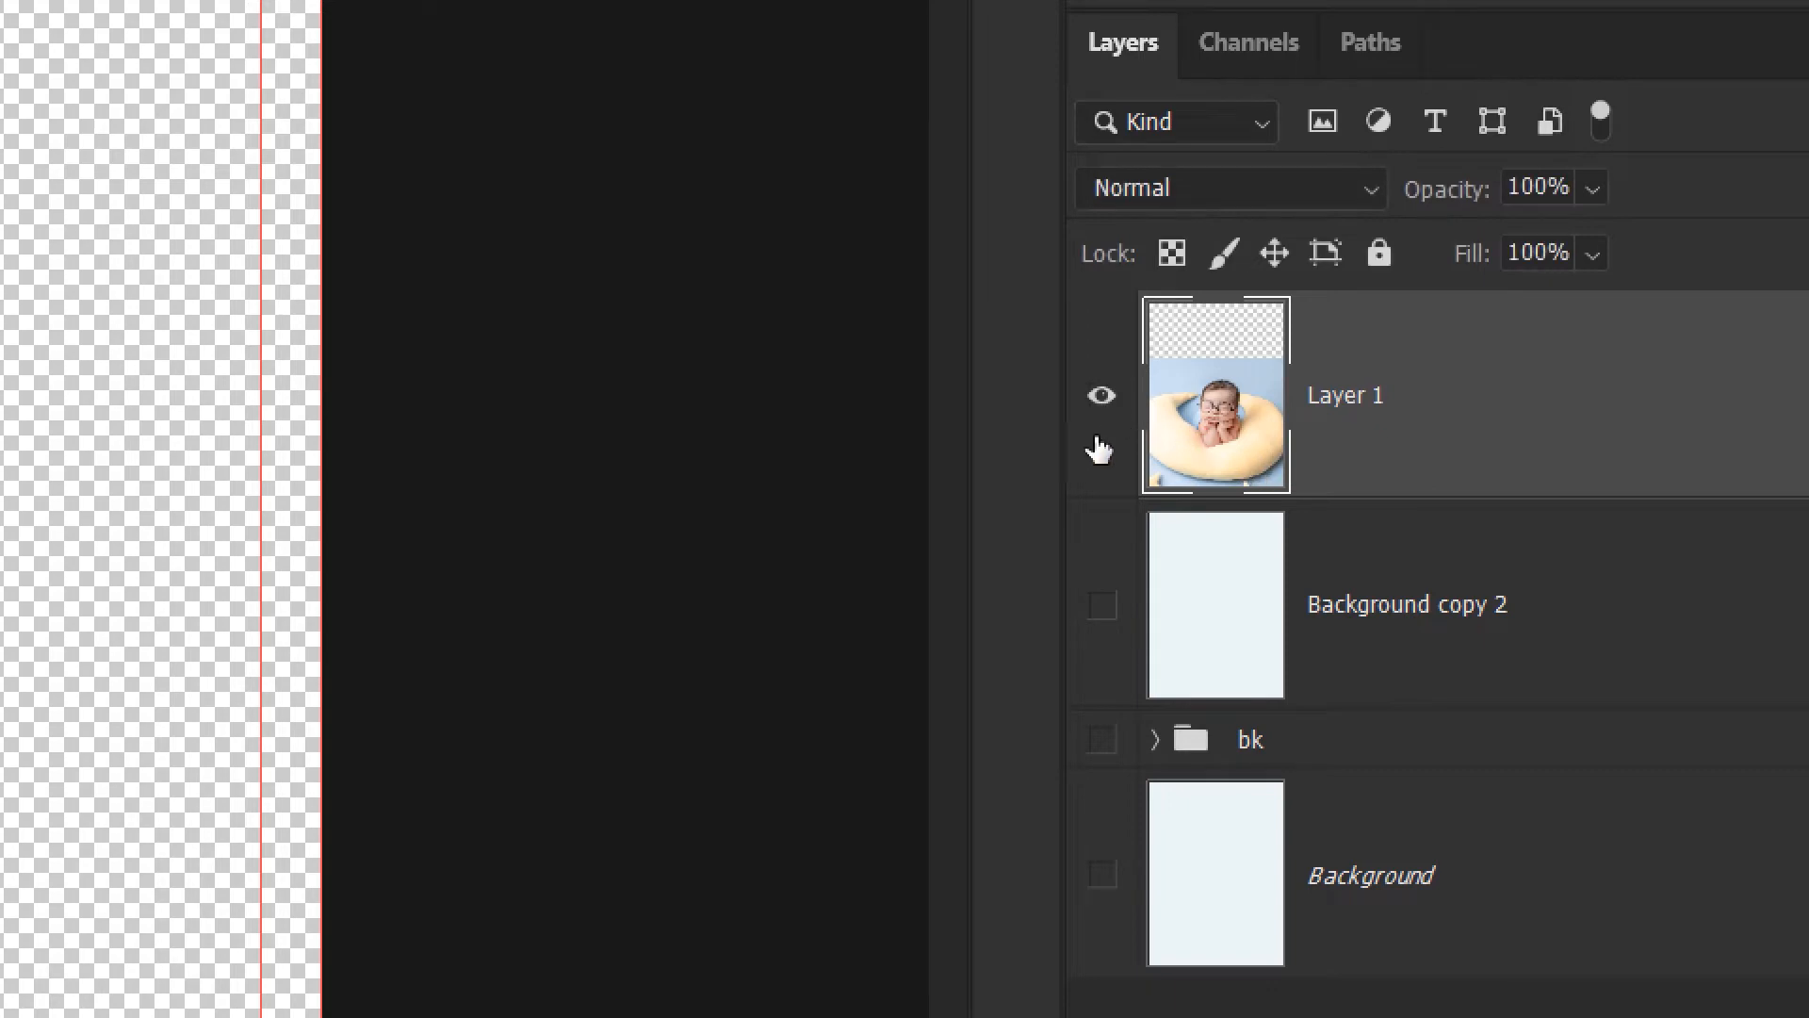
pyautogui.click(1102, 604)
pyautogui.click(1403, 624)
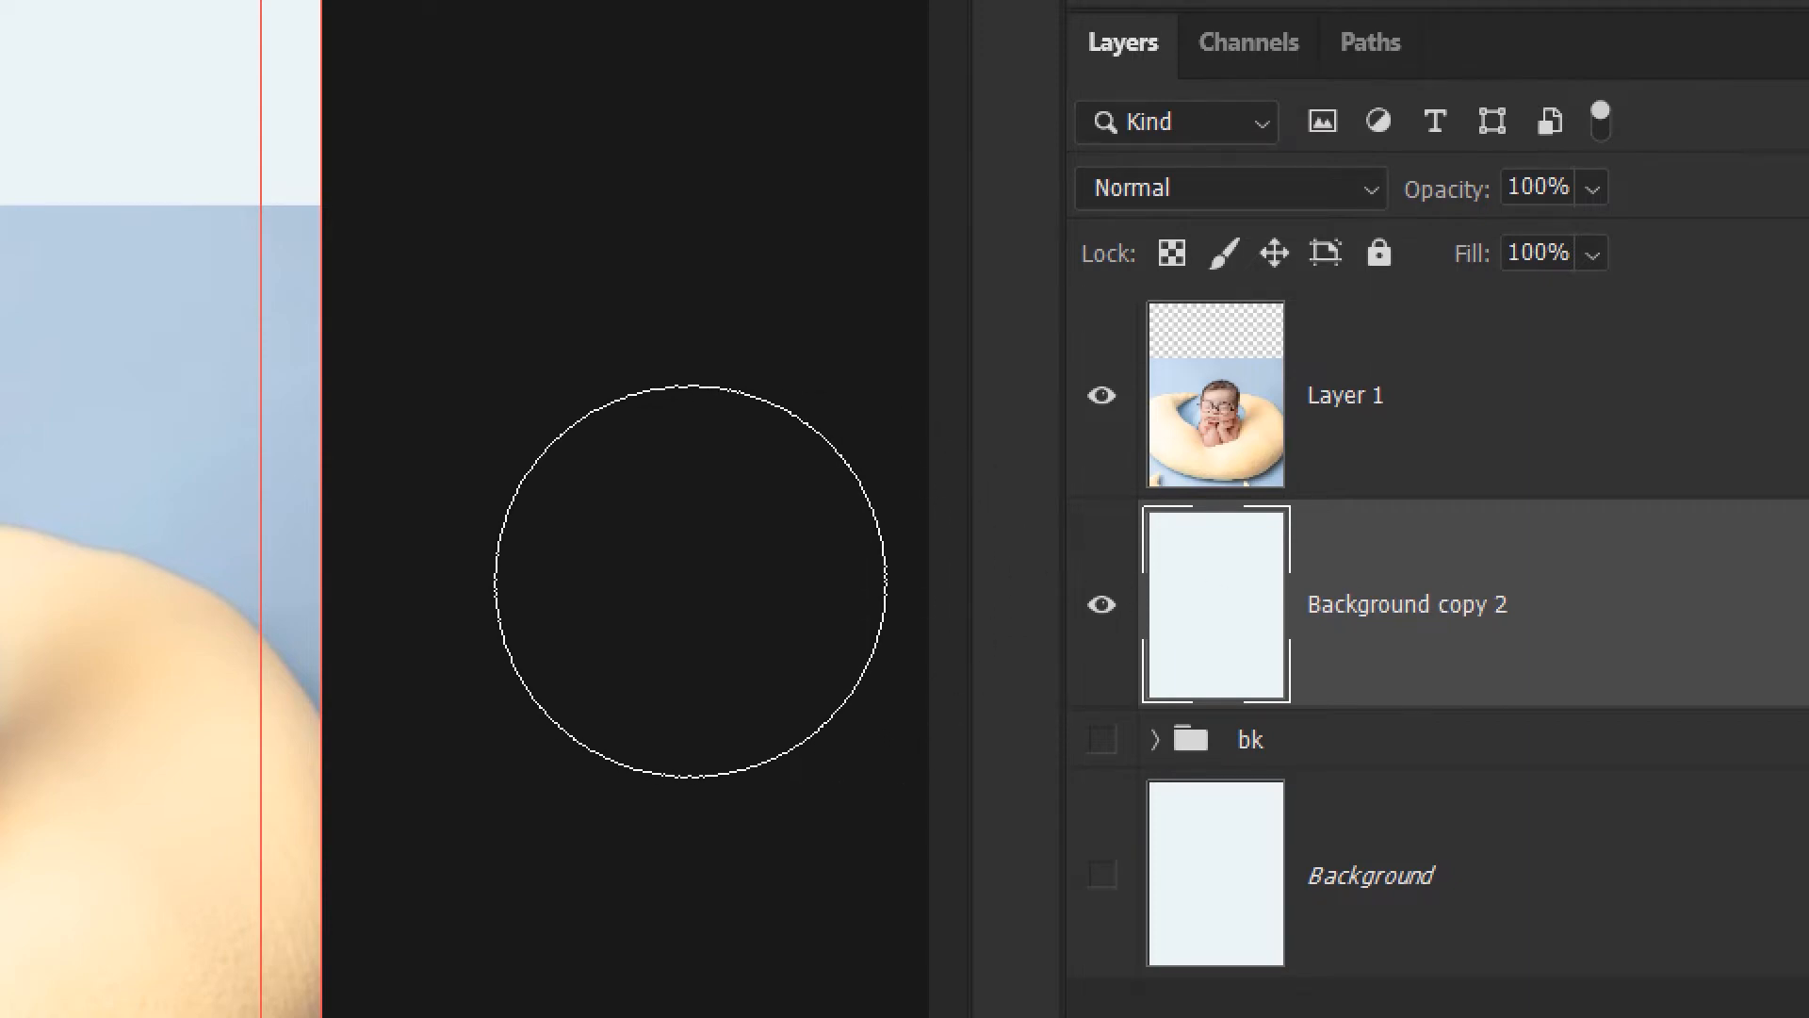
pyautogui.press('i')
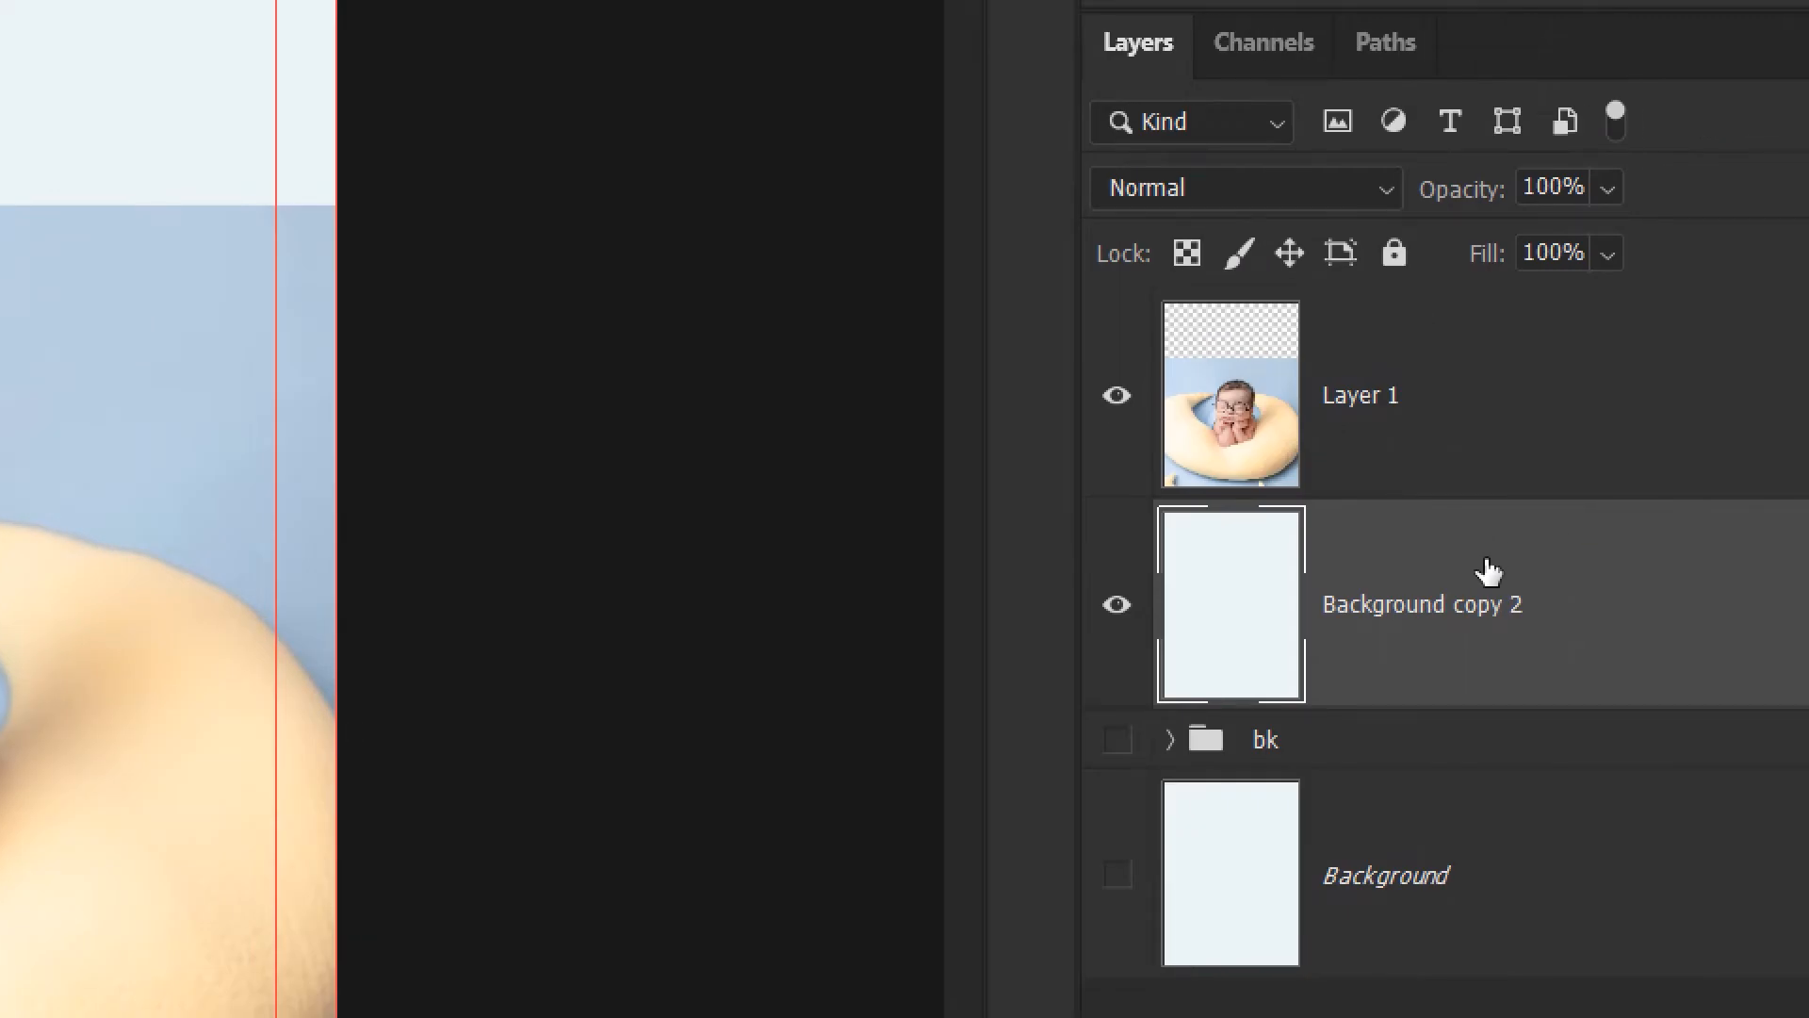
pyautogui.hotkey('alt', 'BackSpace')
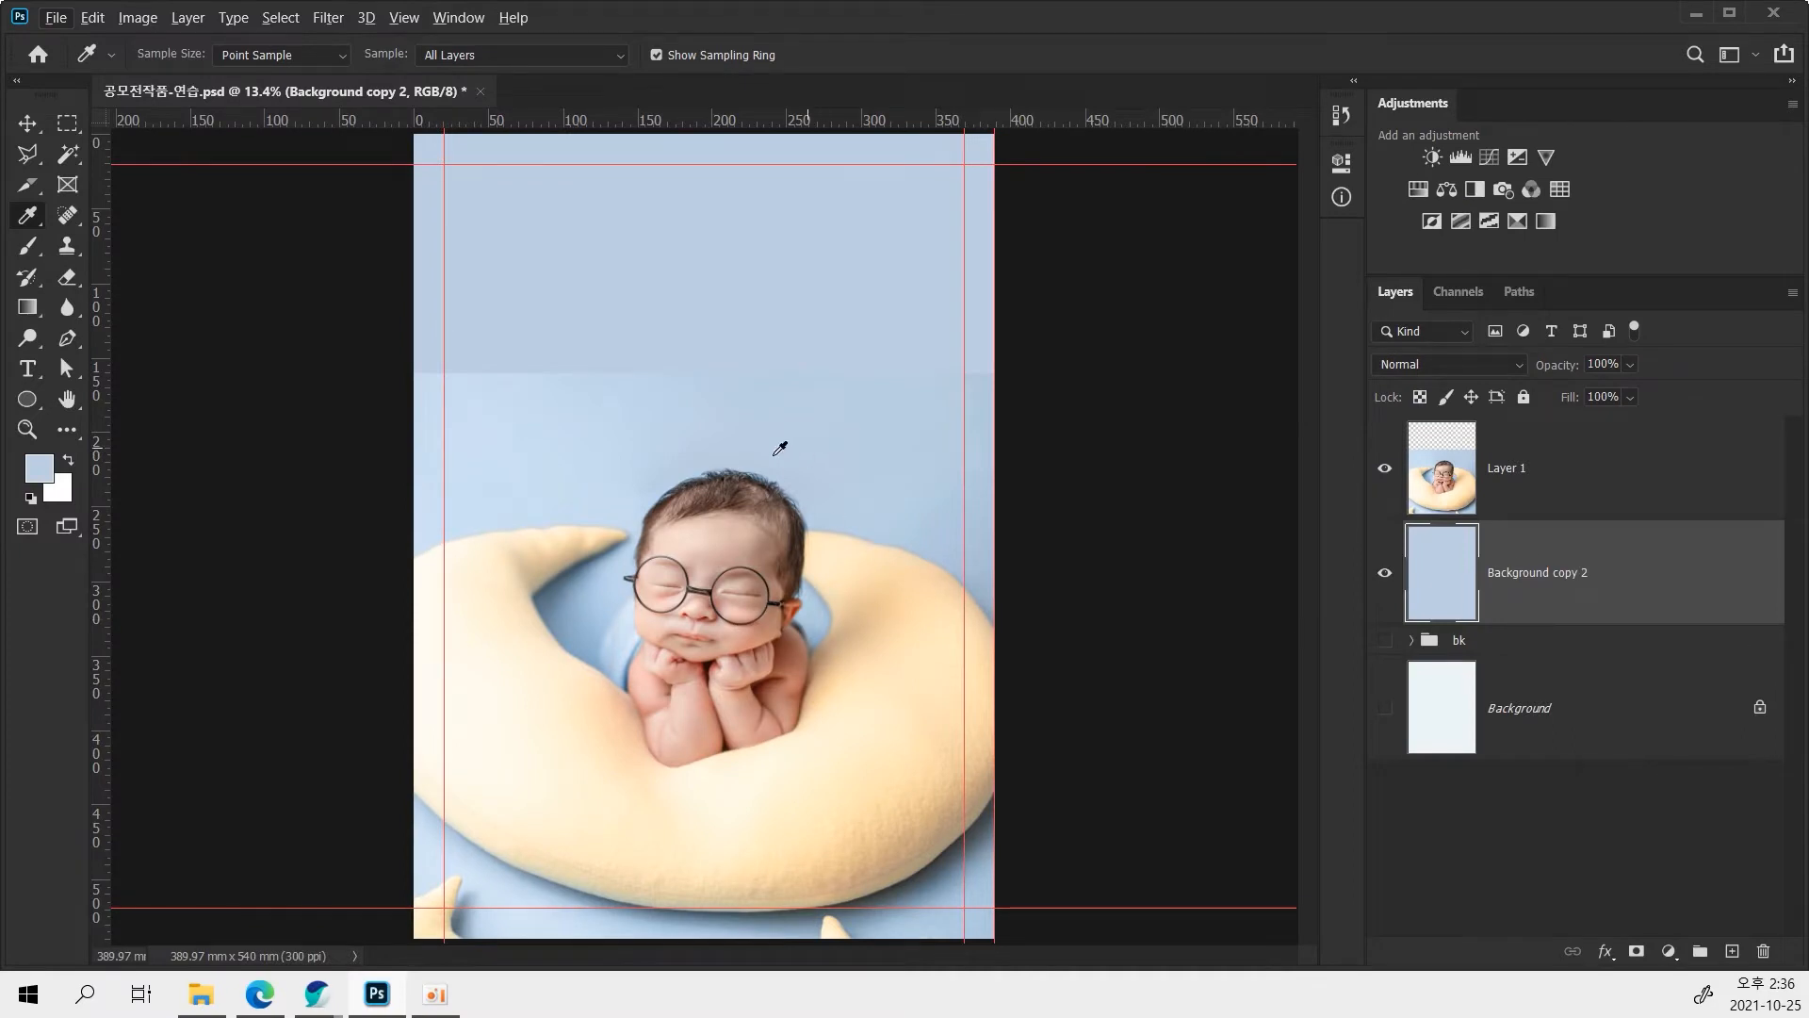
# Try the baby photo about 210 mm higher on the poster with the Move tool, and return it to the lower part.
pyautogui.click(27, 123)
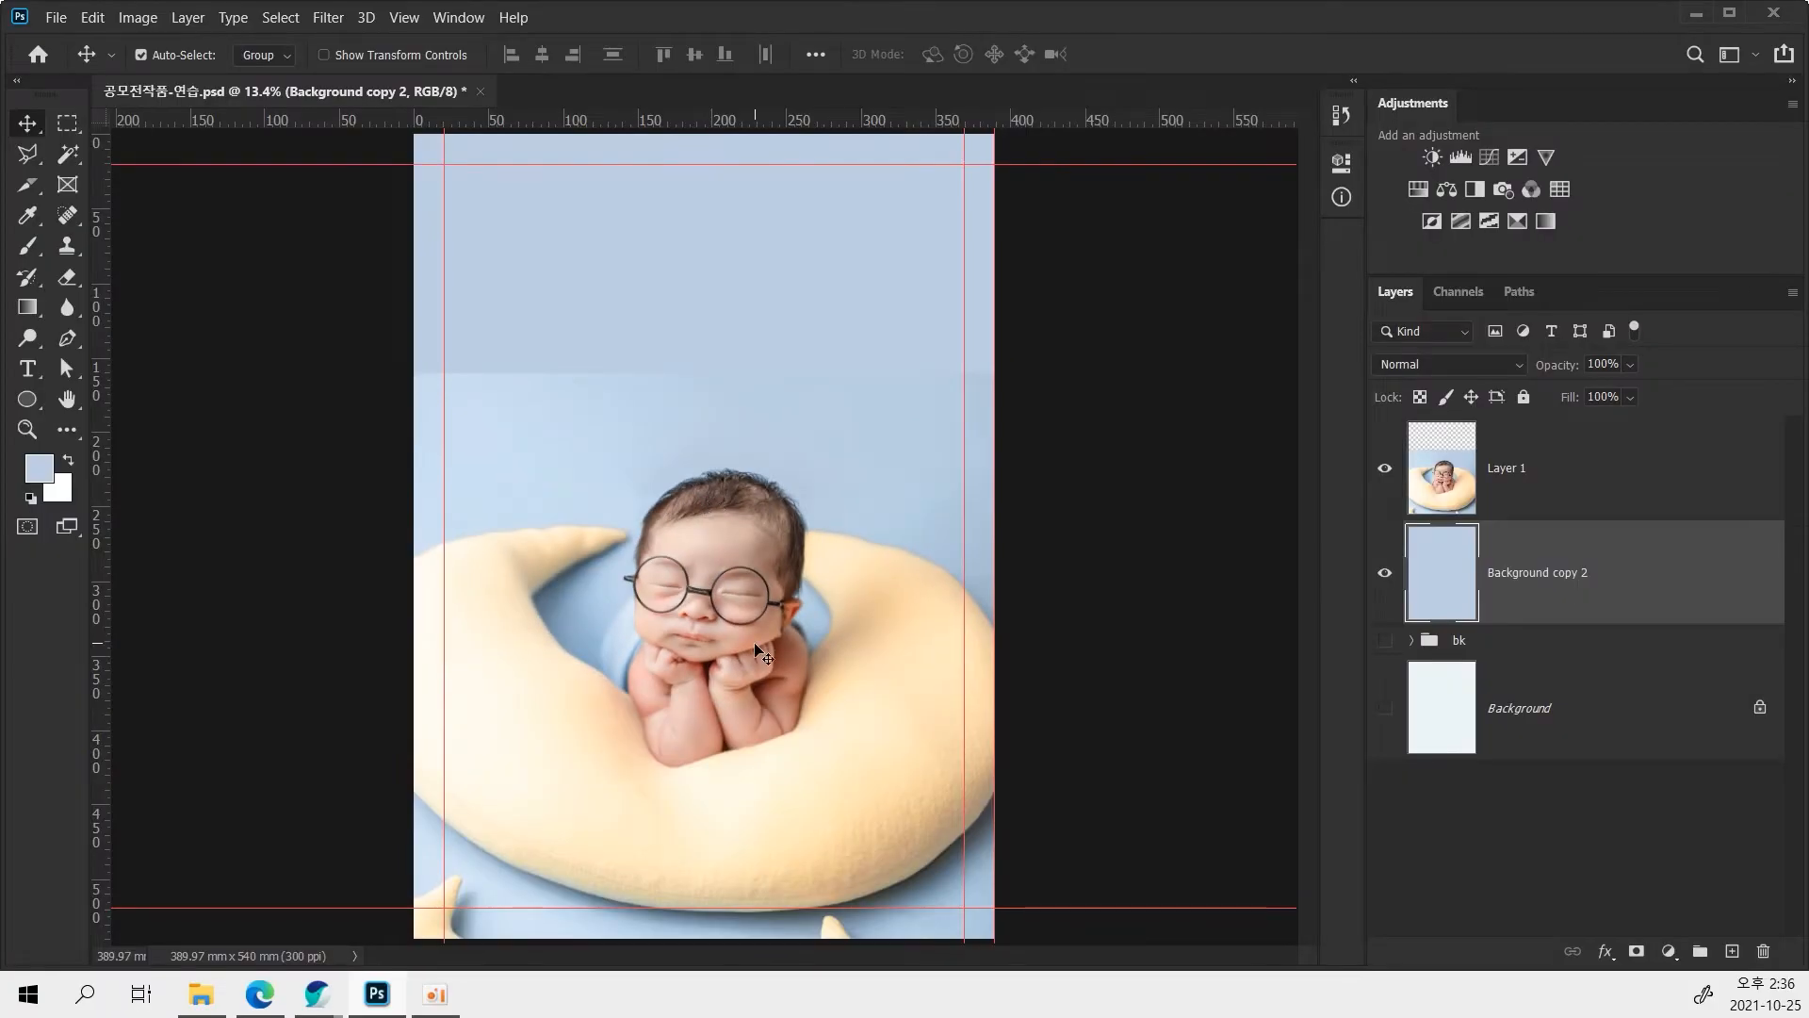
pyautogui.moveTo(762, 653); pyautogui.dragTo(796, 377)
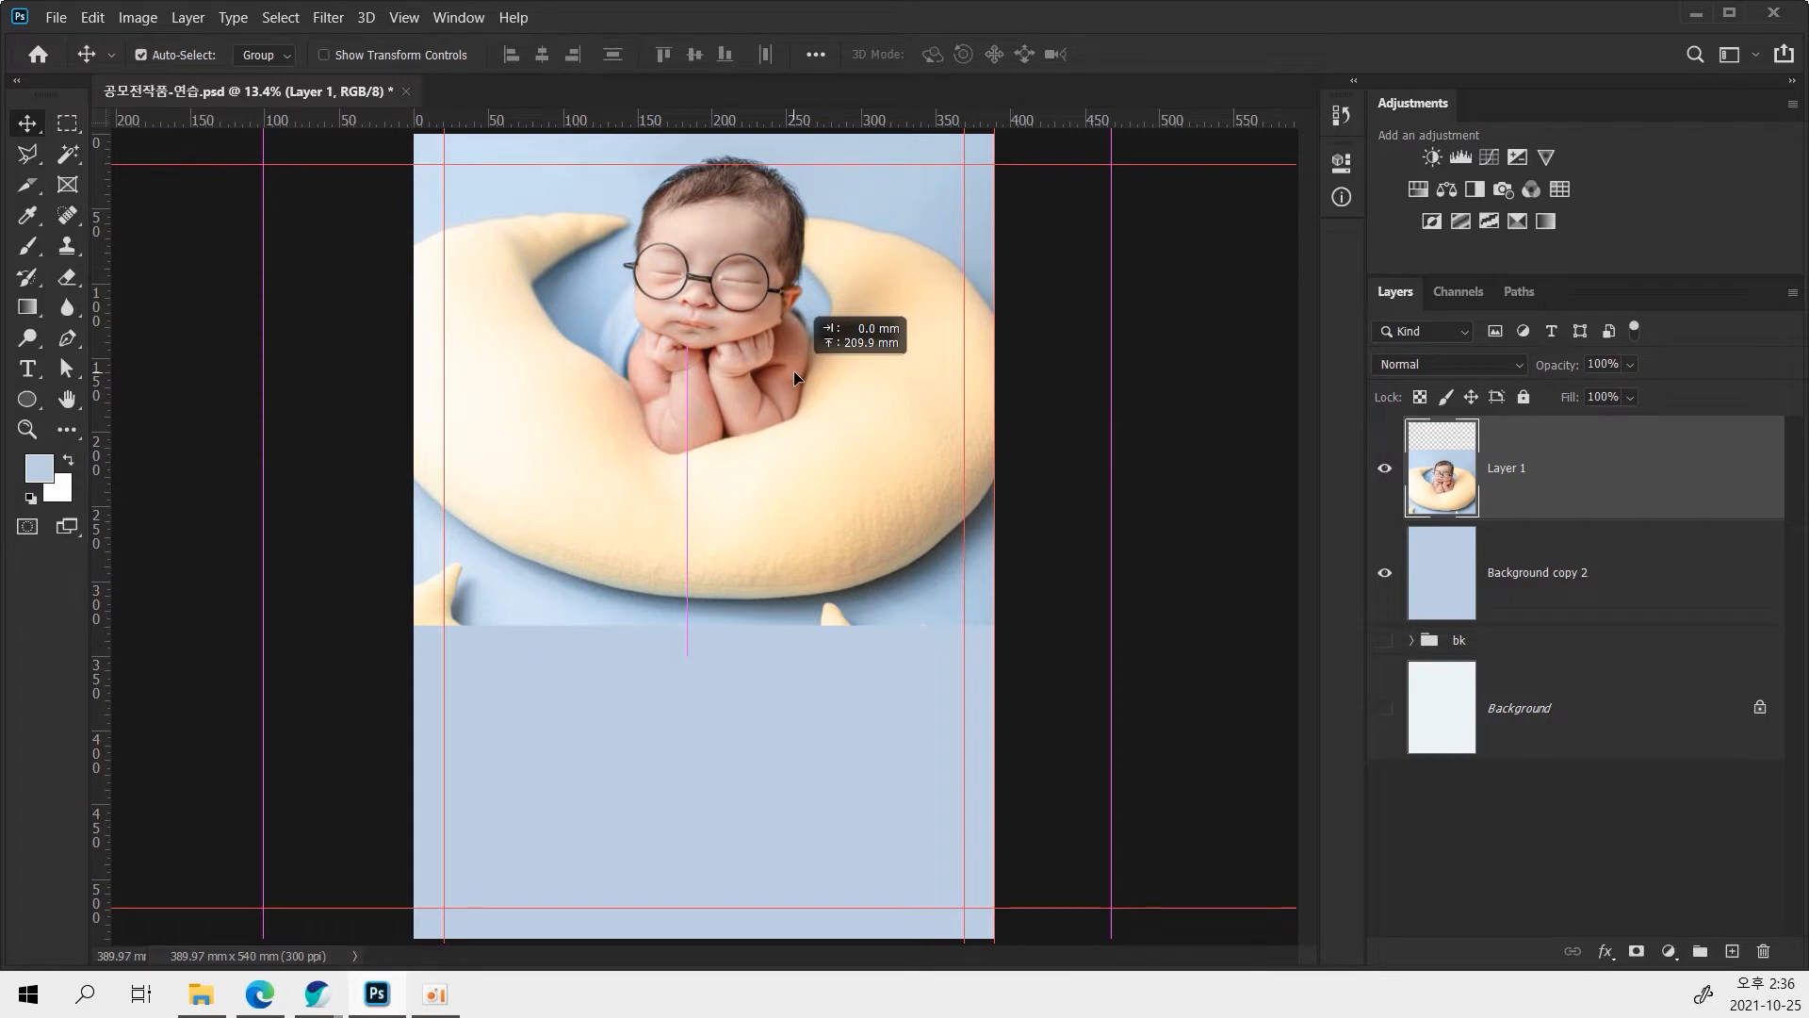
pyautogui.moveTo(795, 378); pyautogui.dragTo(795, 689)
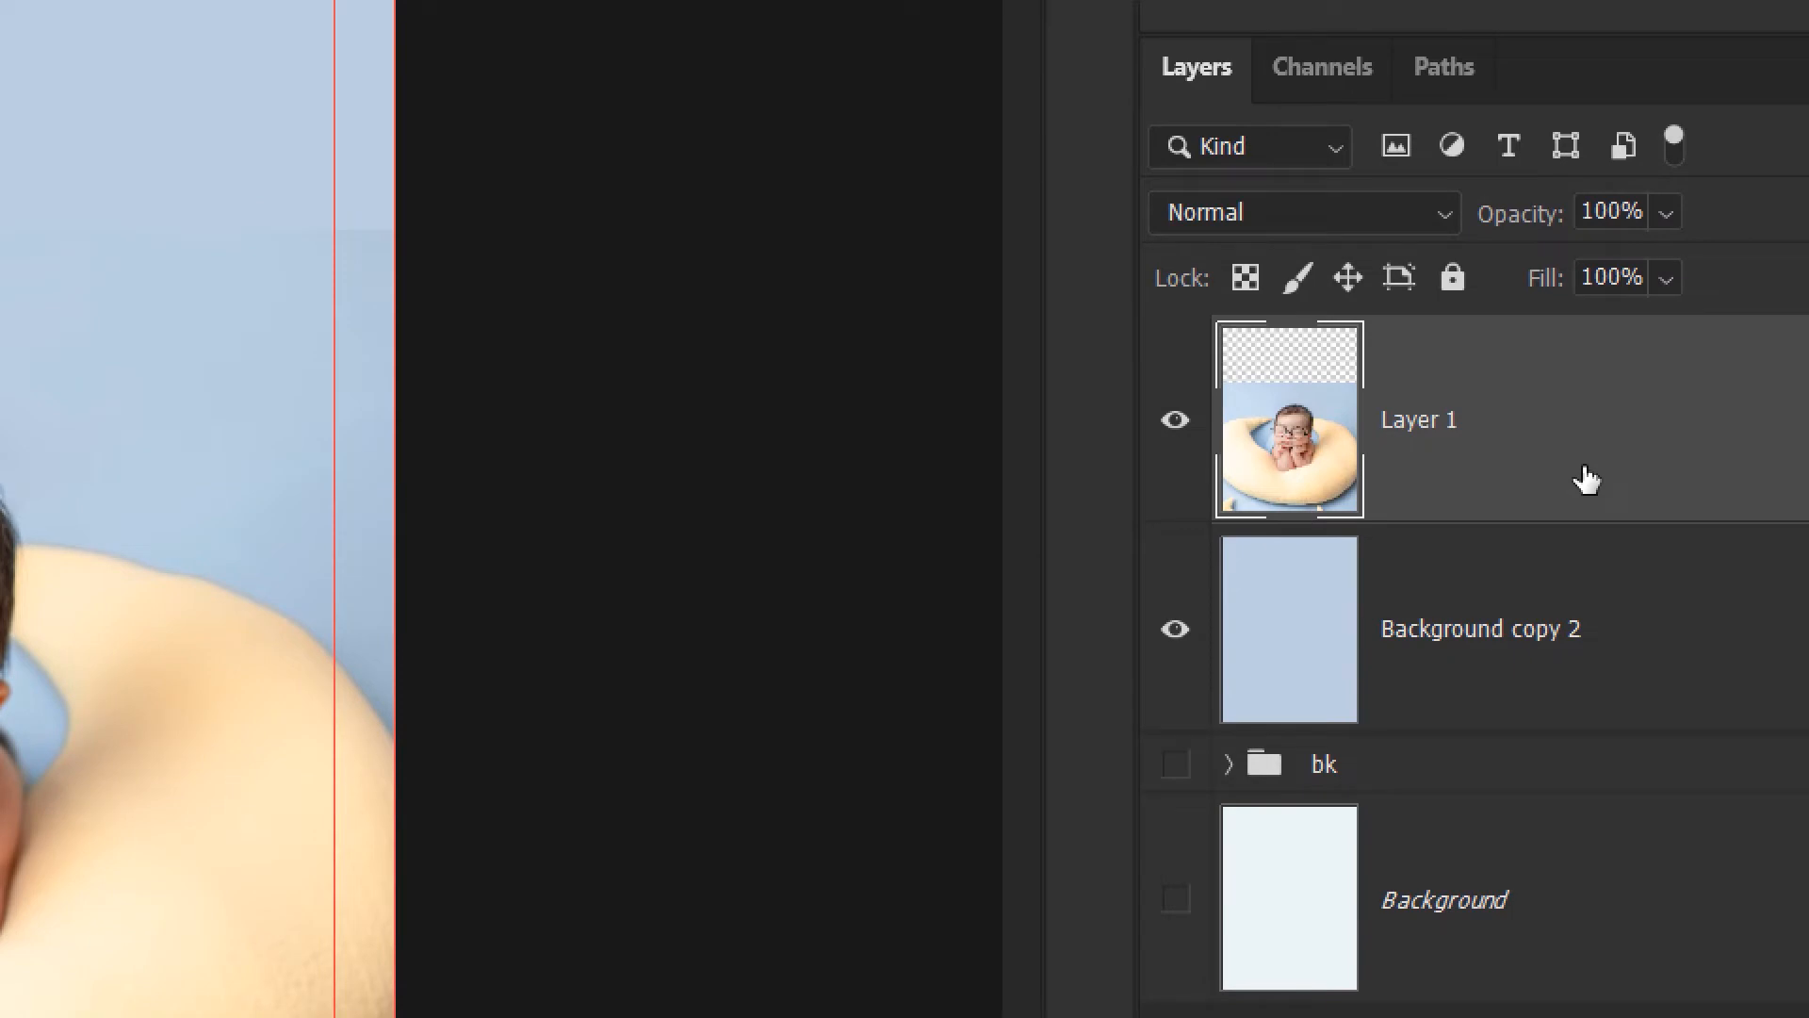
# Duplicate Layer 1, rename the copy 위 and the original 아래, and hide the 위 layer.
pyautogui.hotkey('ctrl', 'j')
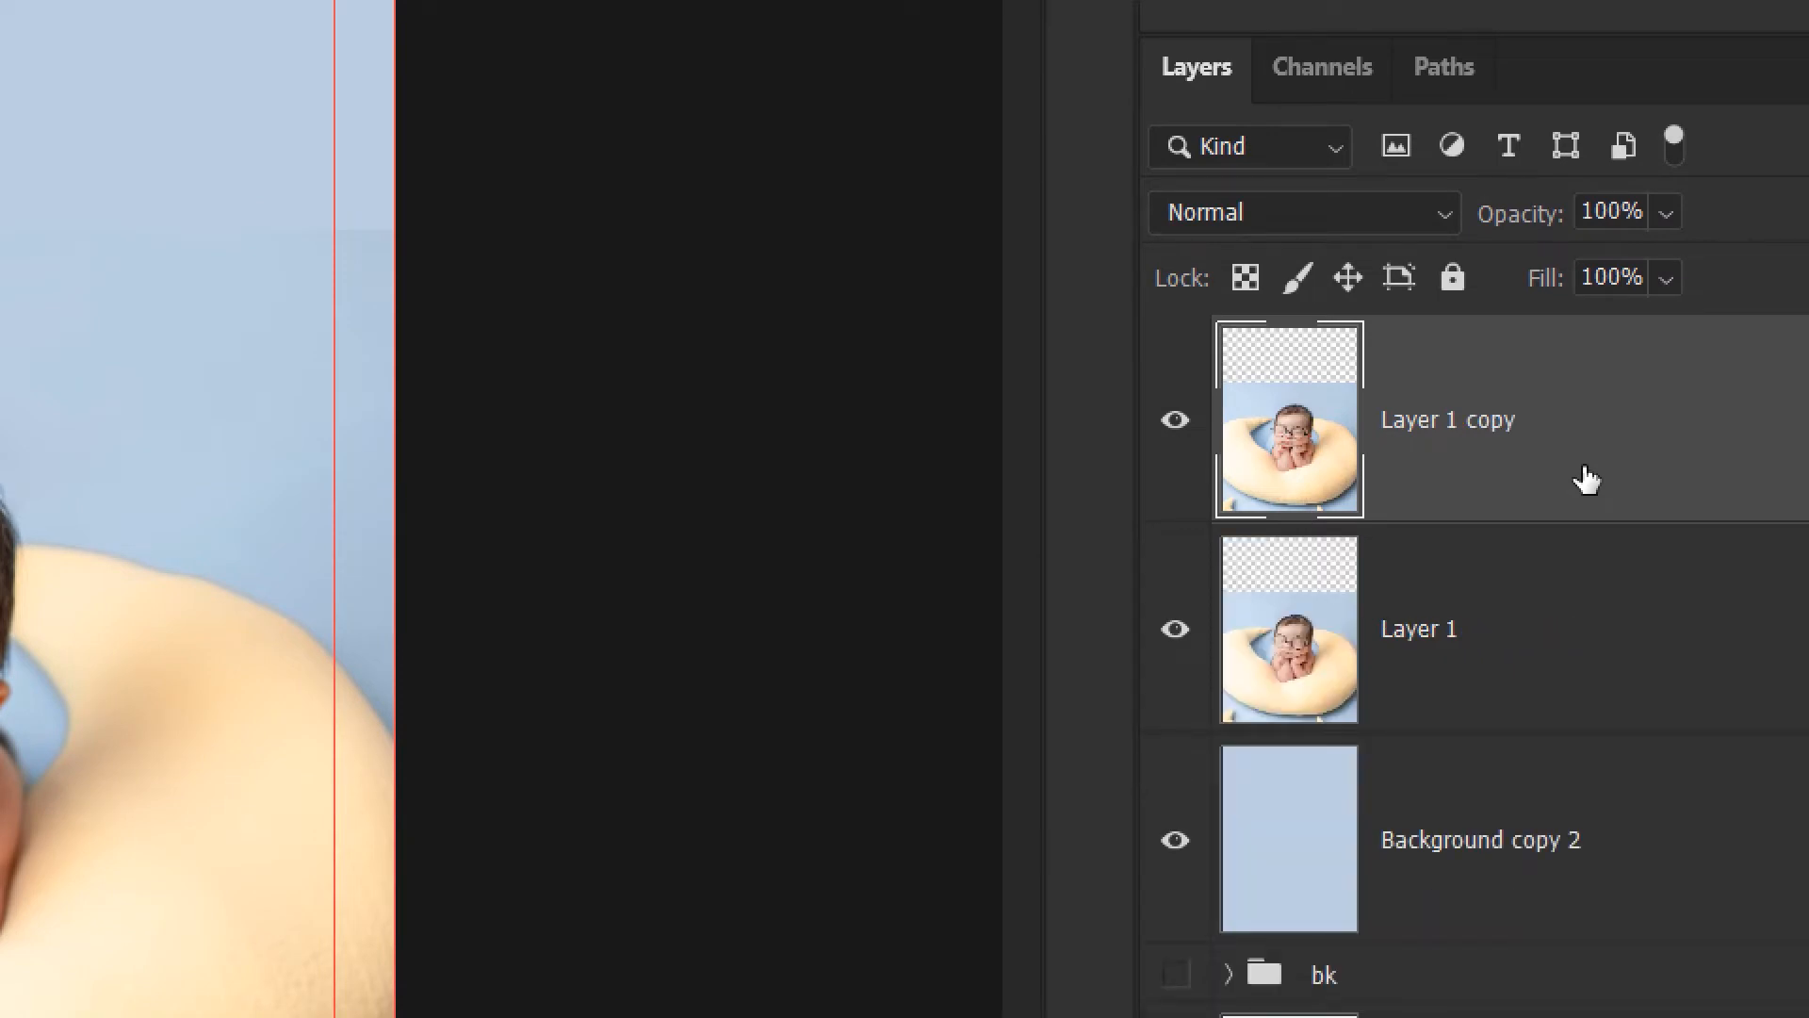
pyautogui.doubleClick(1470, 421)
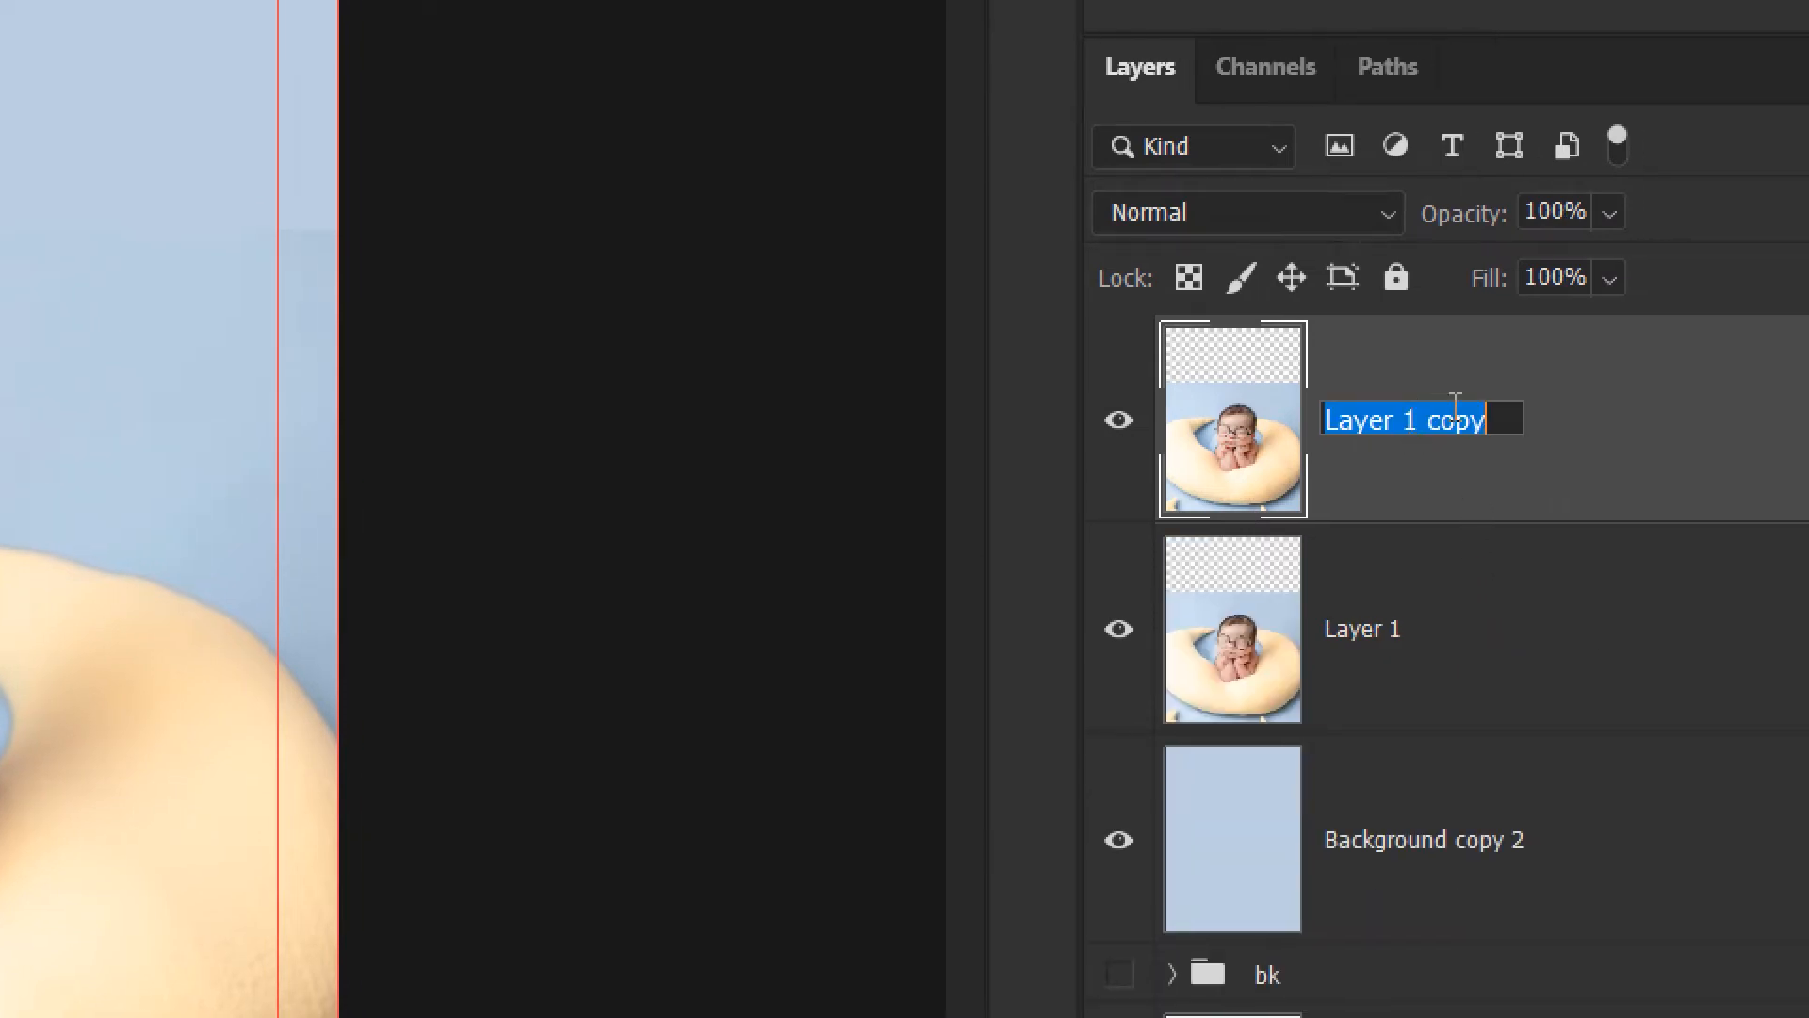
pyautogui.write('d')
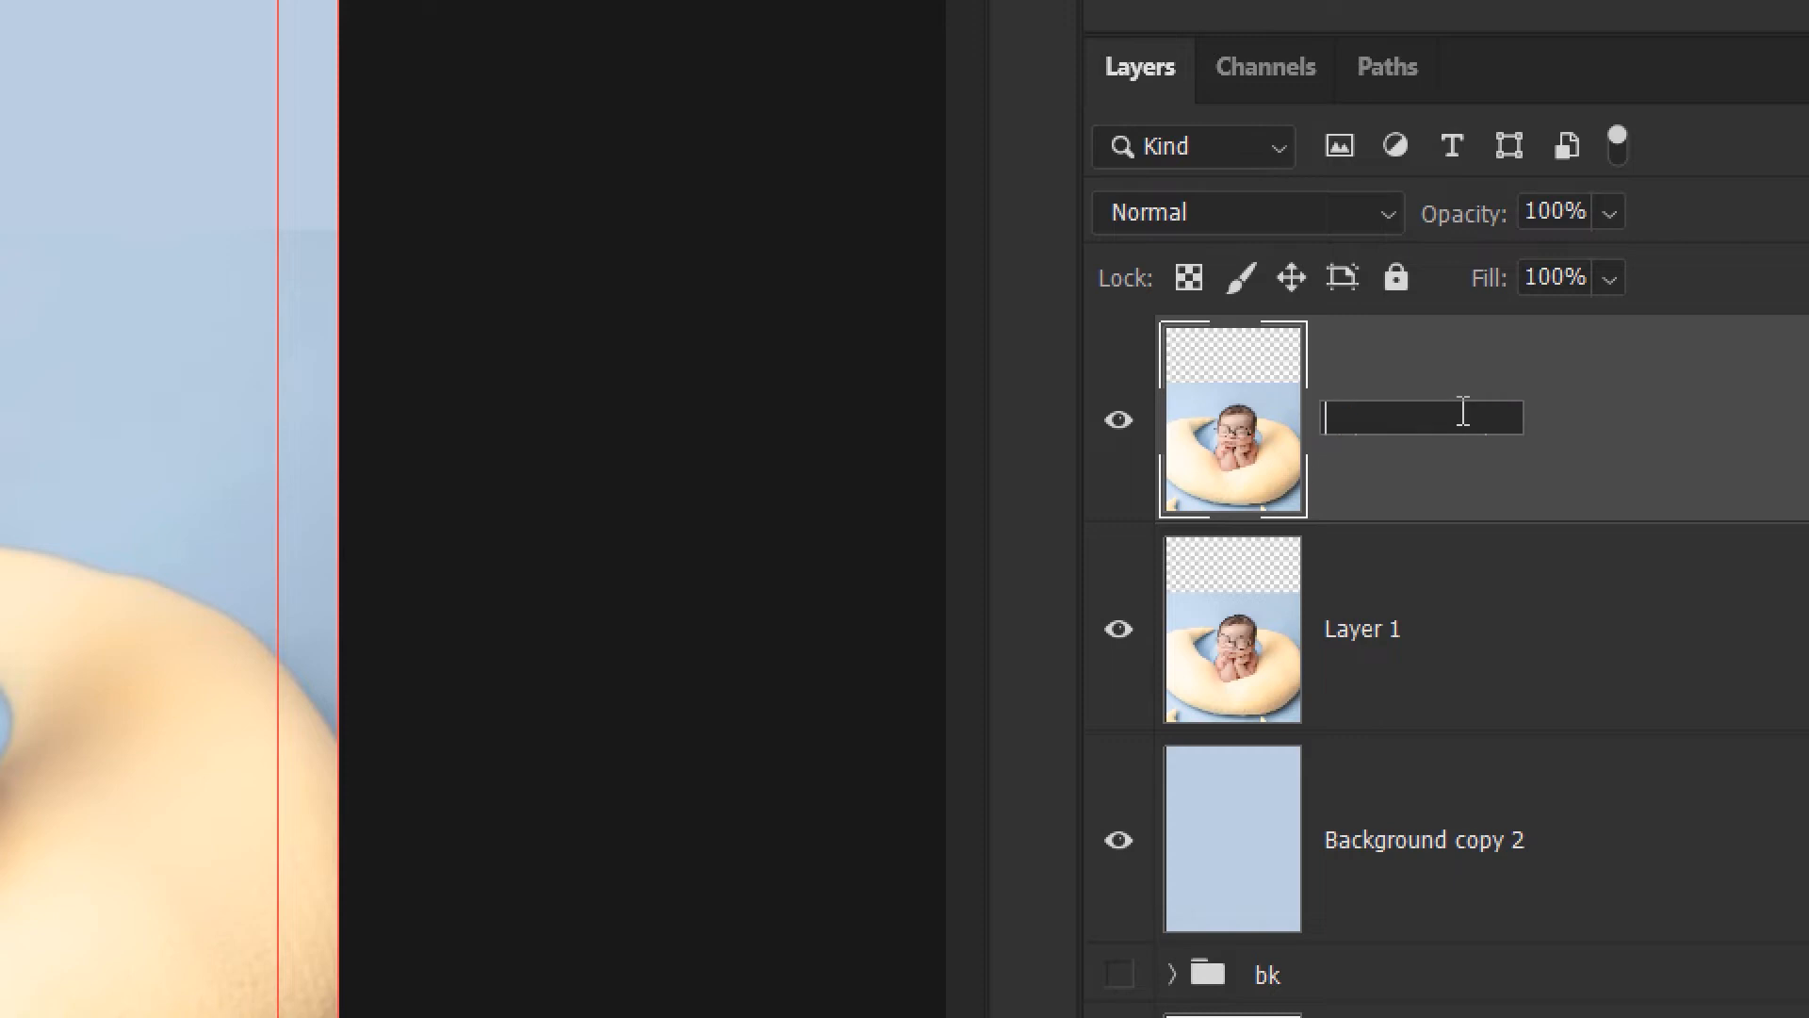
pyautogui.write('nl')
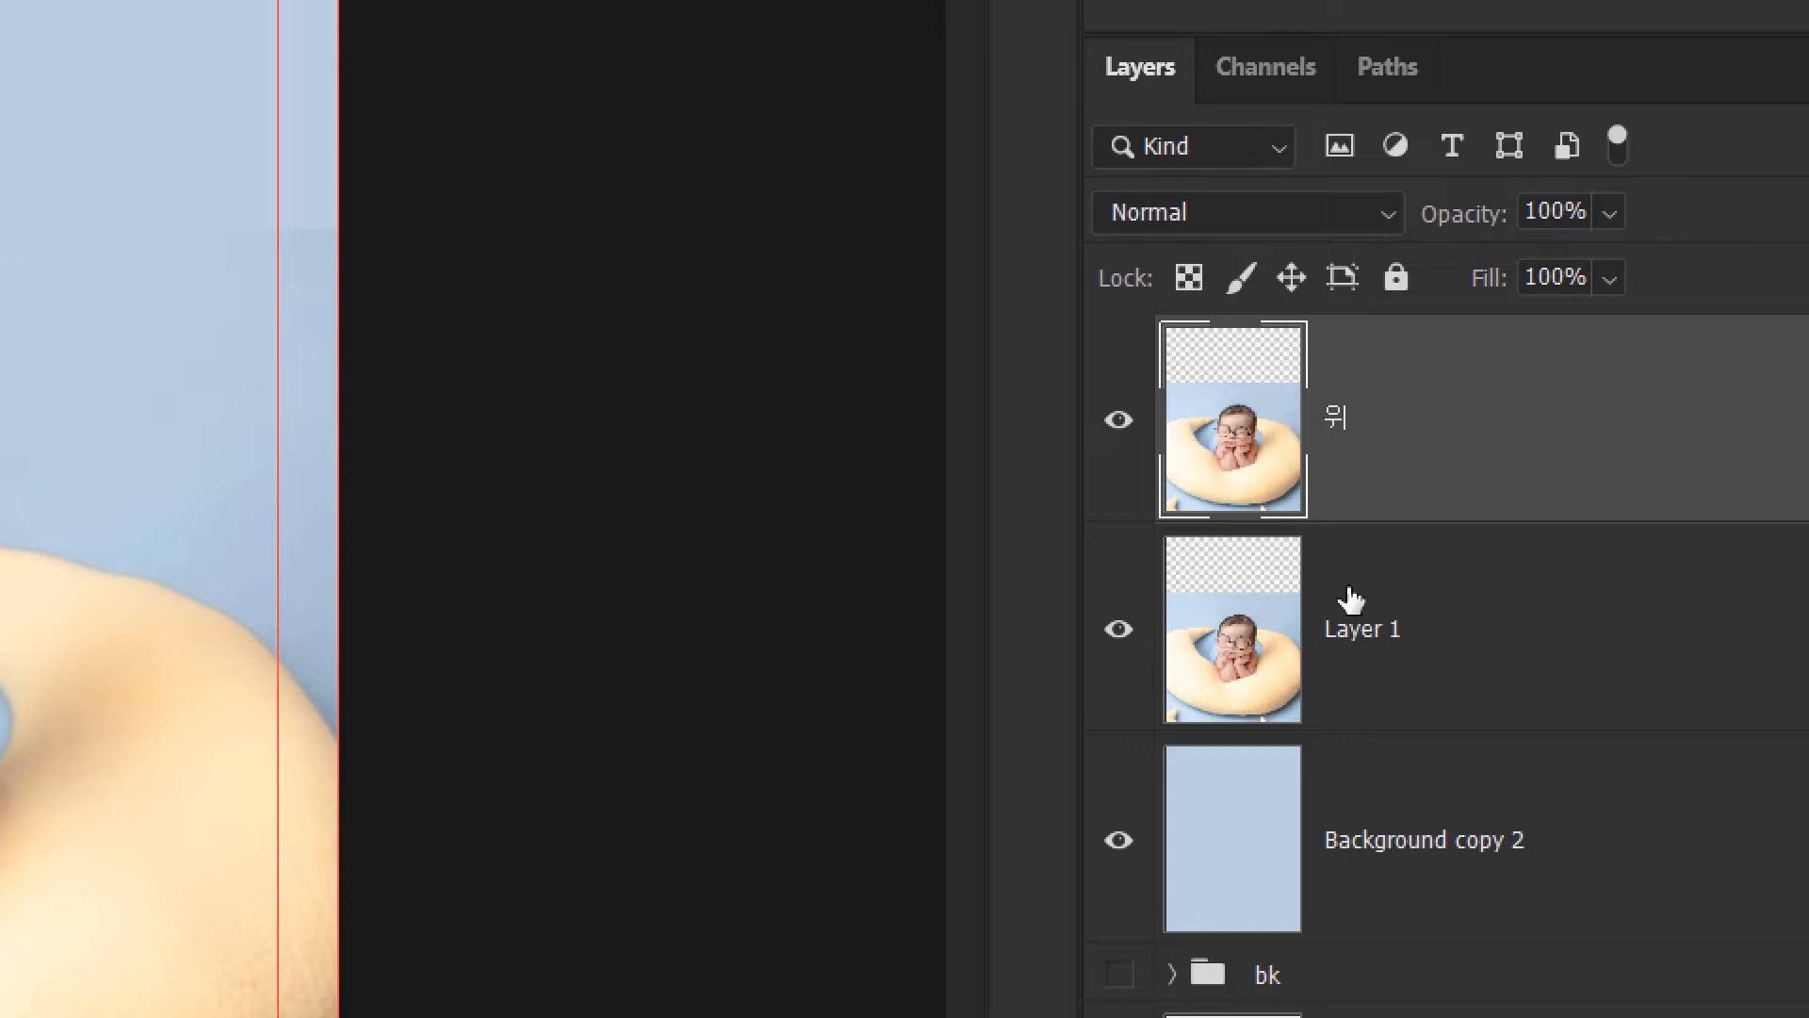
pyautogui.doubleClick(1372, 629)
pyautogui.write('d')
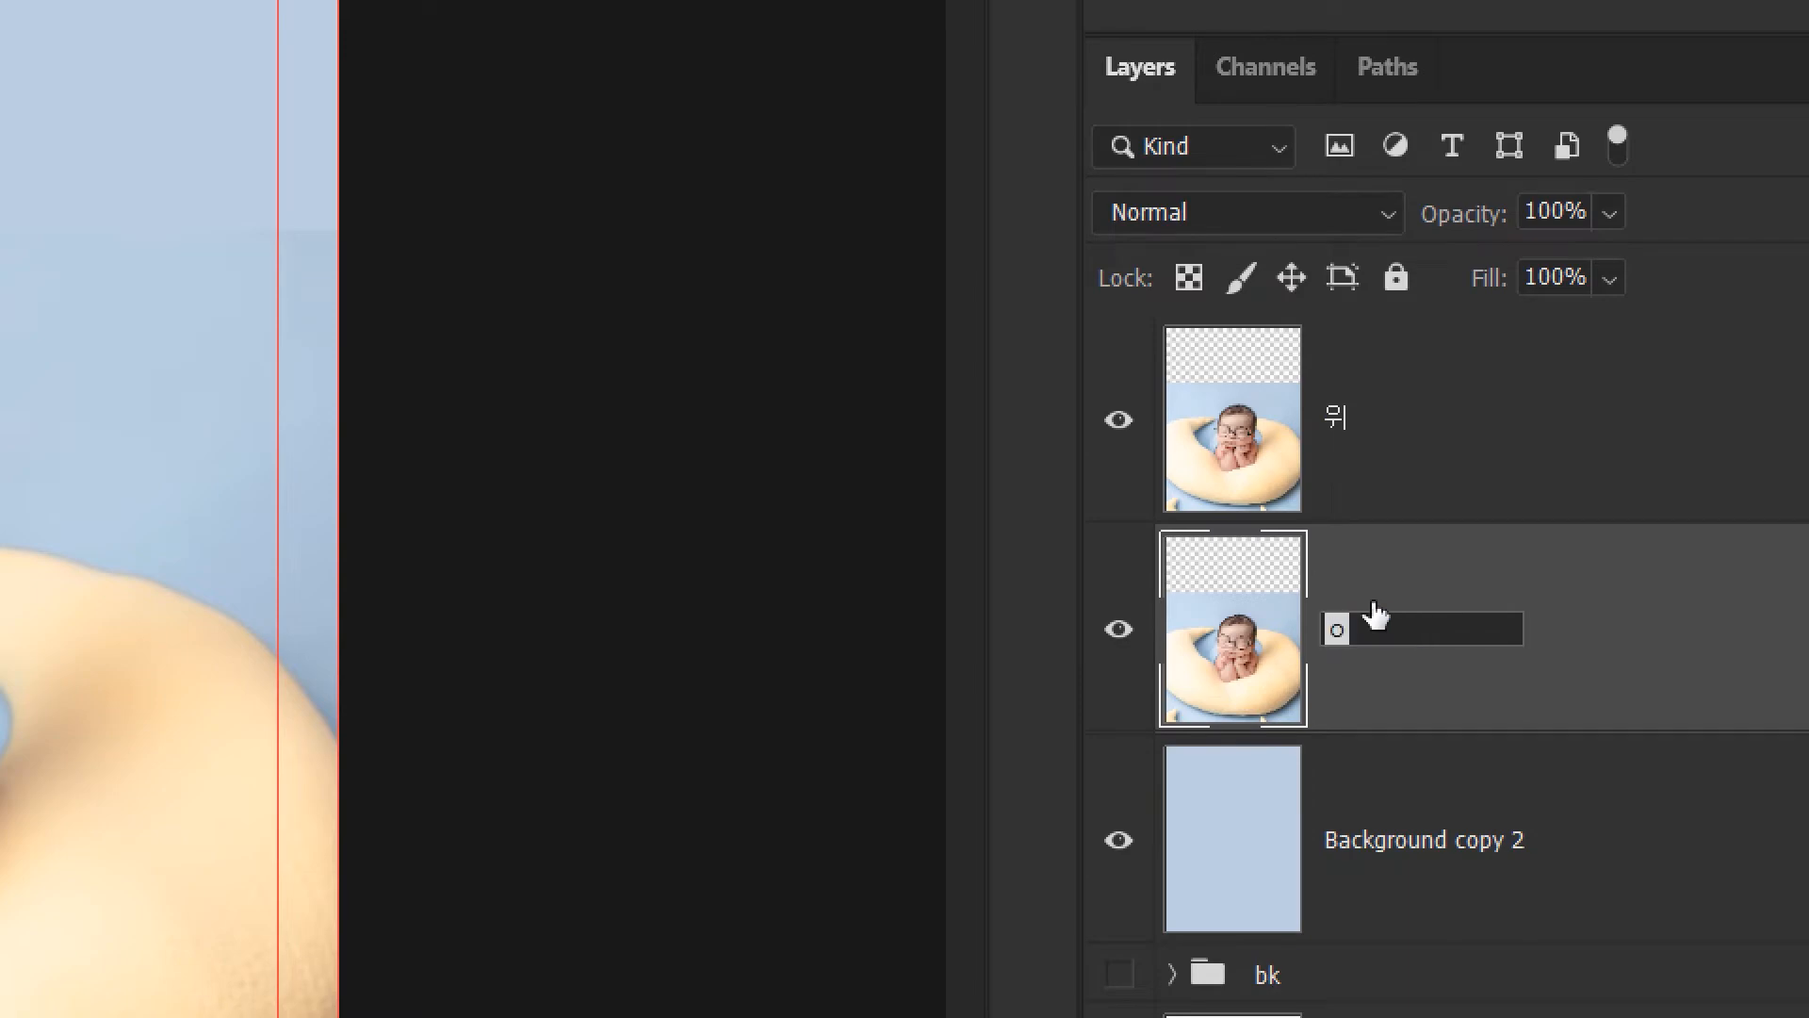
pyautogui.write('kfo')
pyautogui.press('Return')
pyautogui.click(1117, 421)
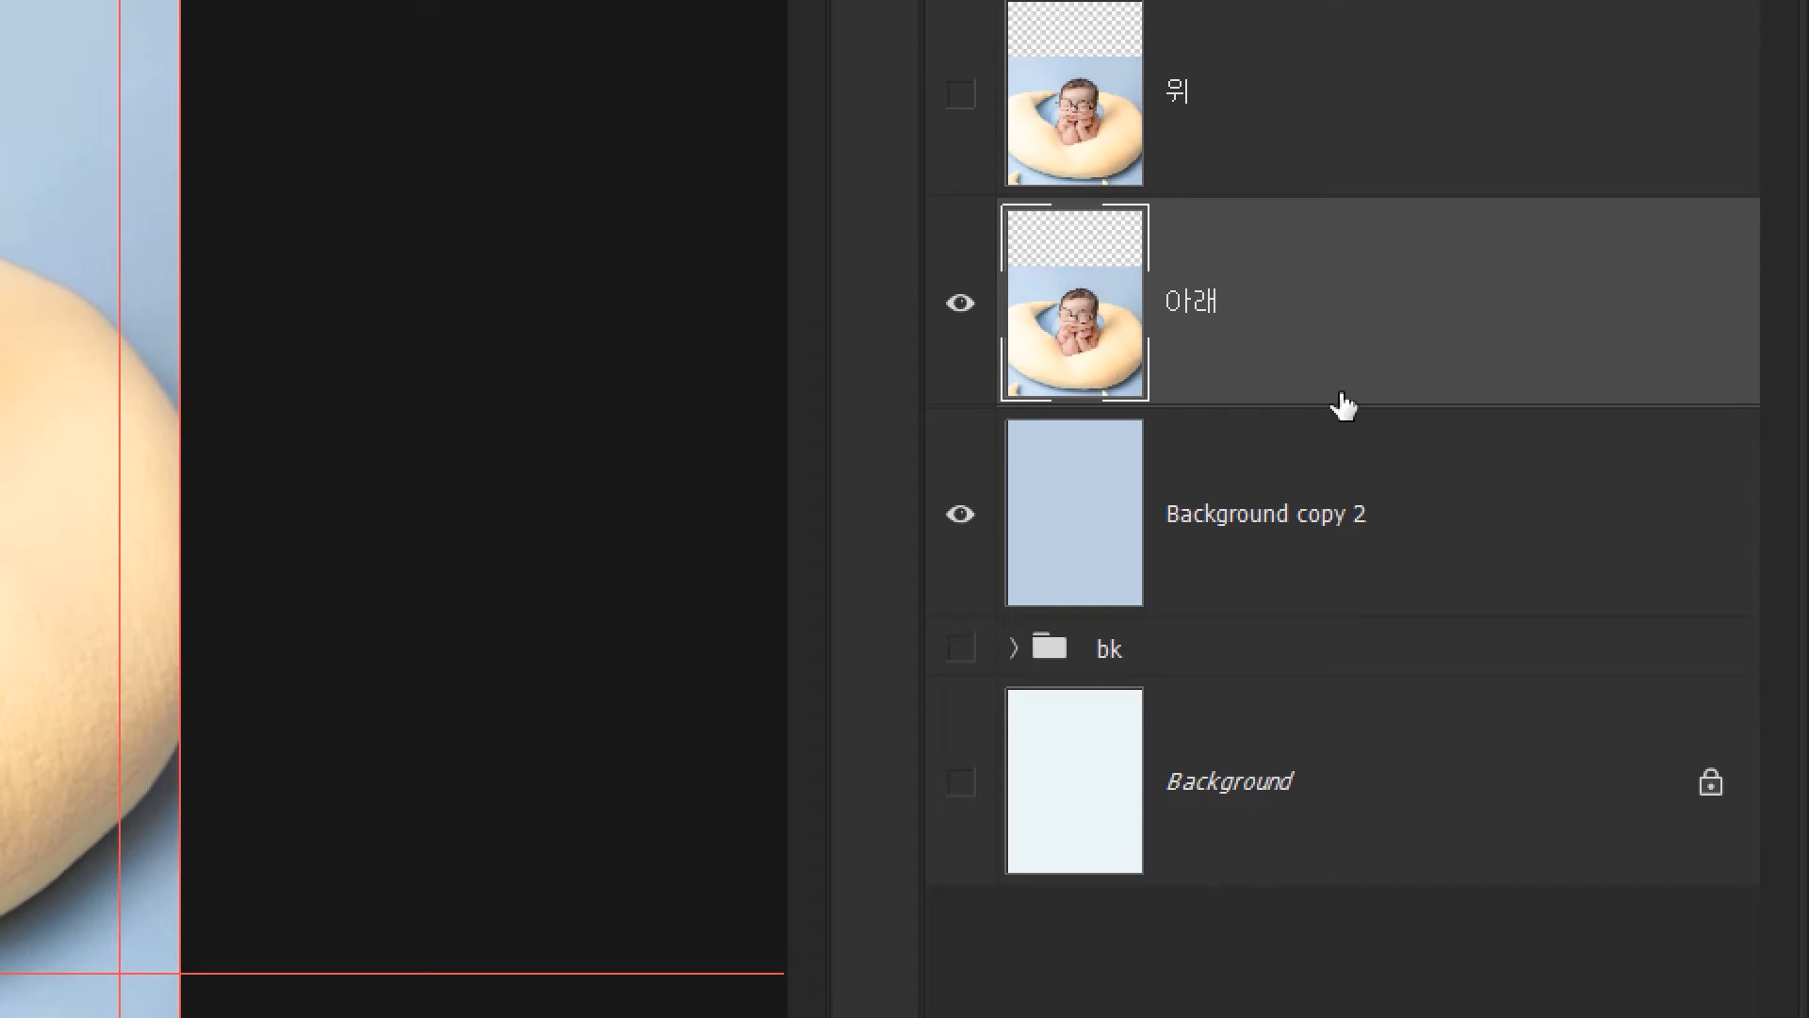
# Group the layers 위, 아래 and Background copy 2, and name the group bk2.
pyautogui.click(1359, 143)
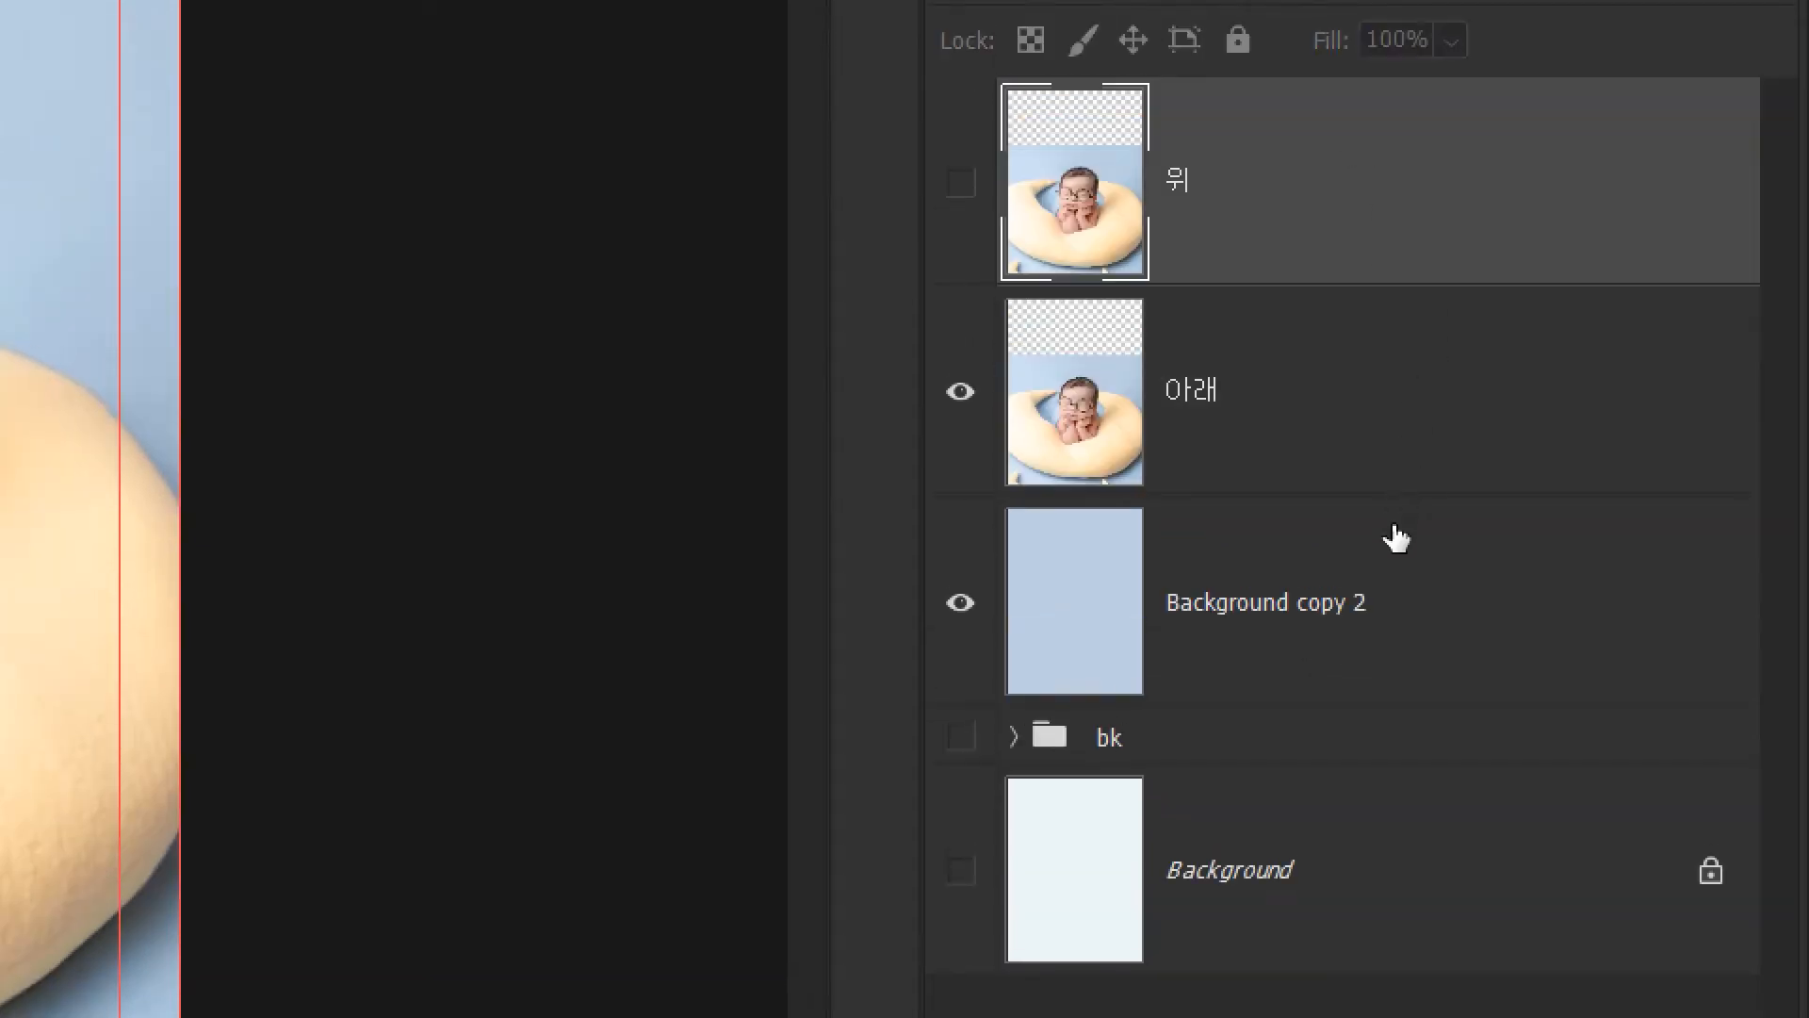
pyautogui.keyDown('shift'); pyautogui.click(1385, 604); pyautogui.keyUp('shift')
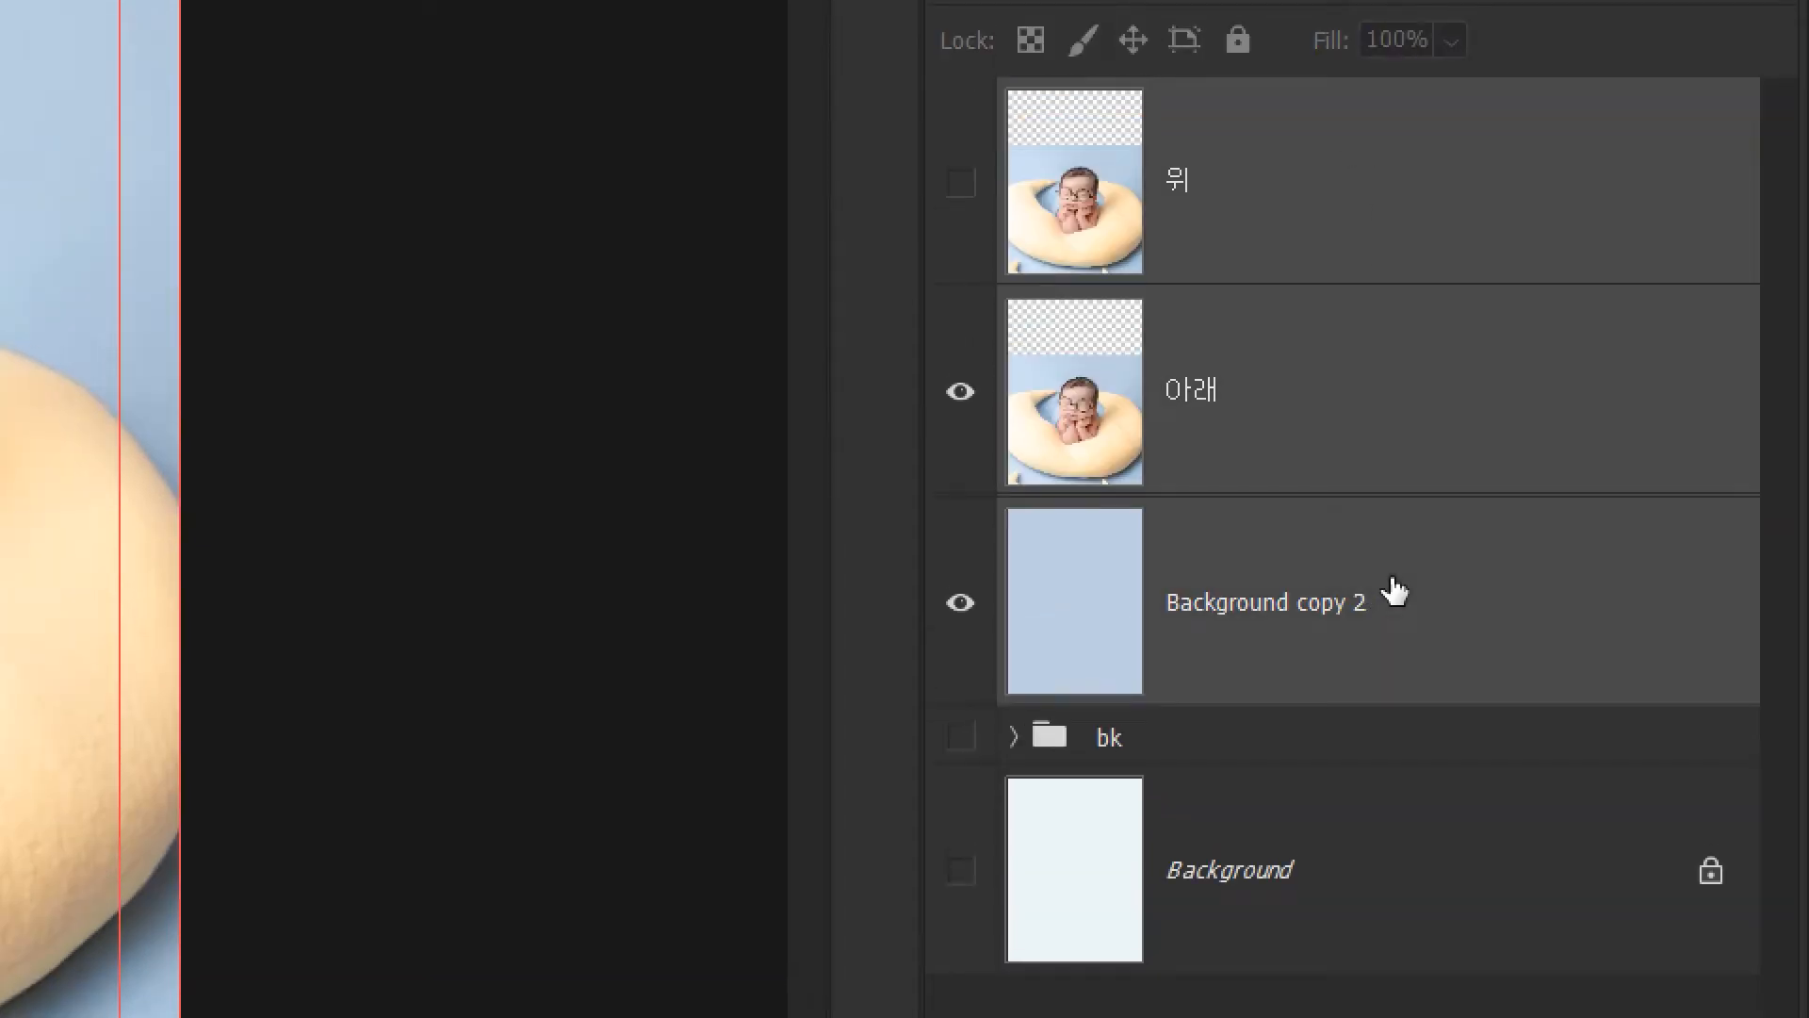
pyautogui.hotkey('ctrl', 'g')
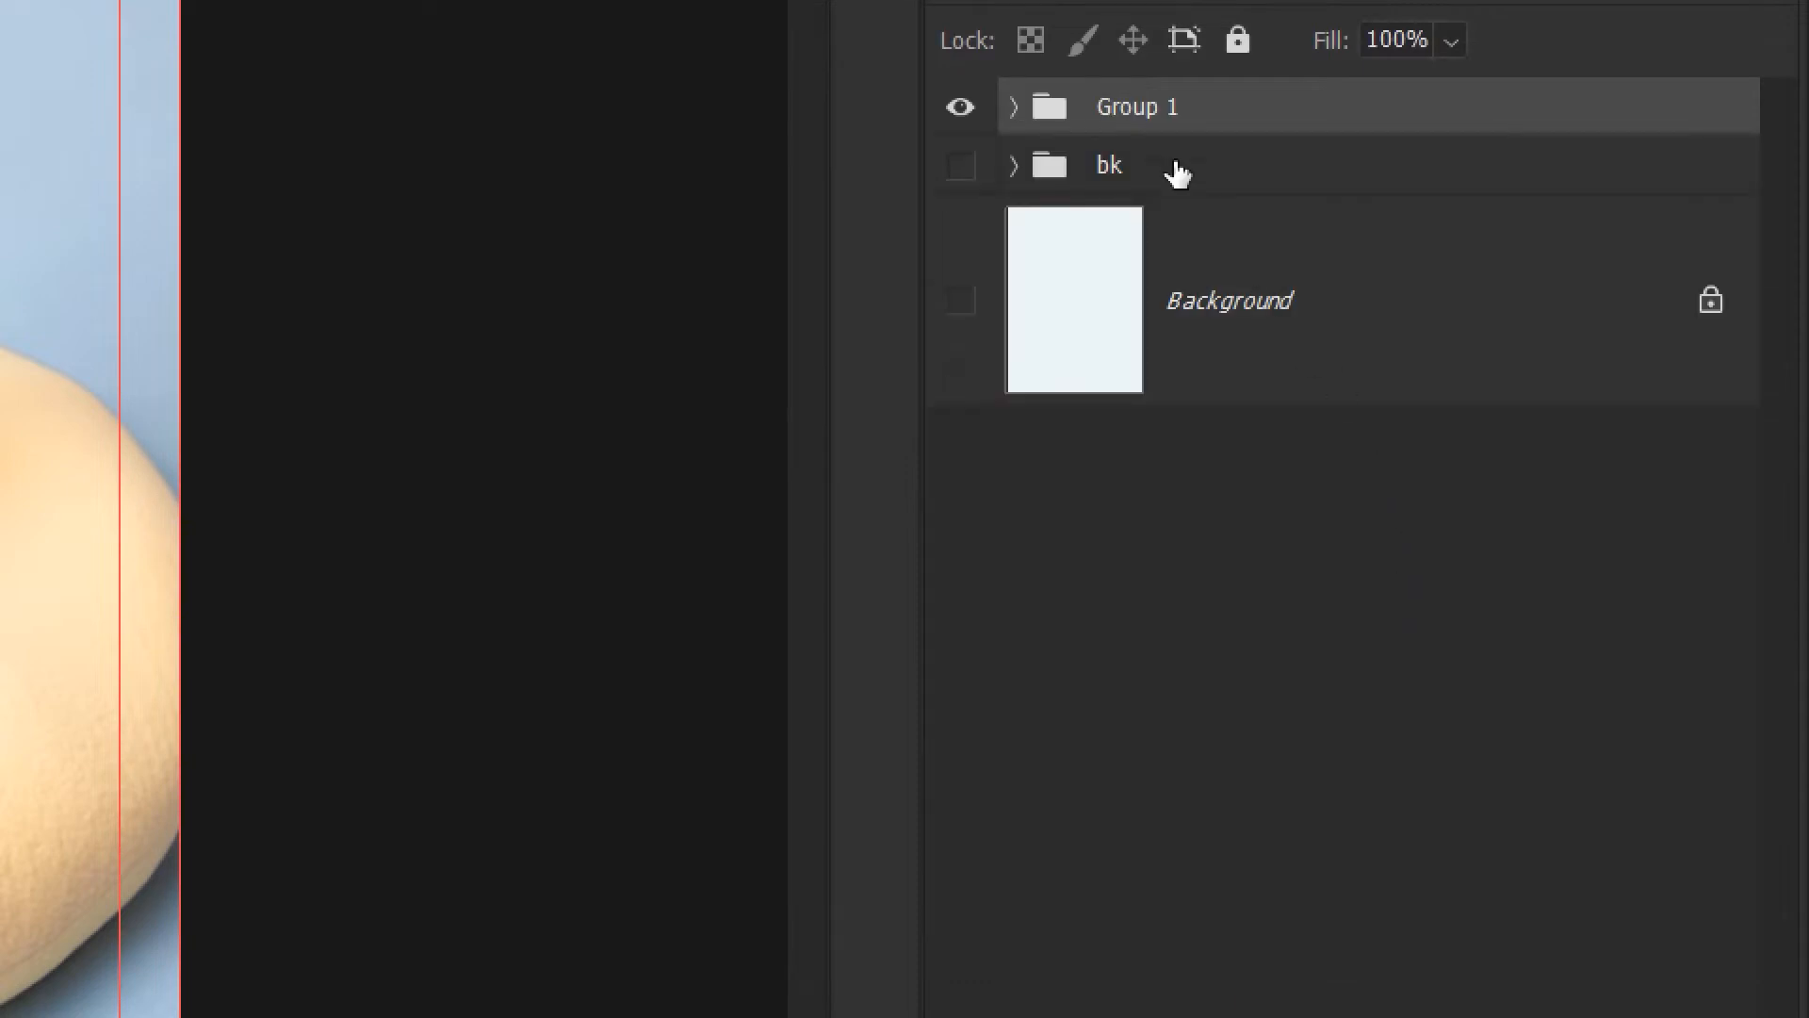
pyautogui.doubleClick(1140, 146)
pyautogui.write('ㅠㅣ')
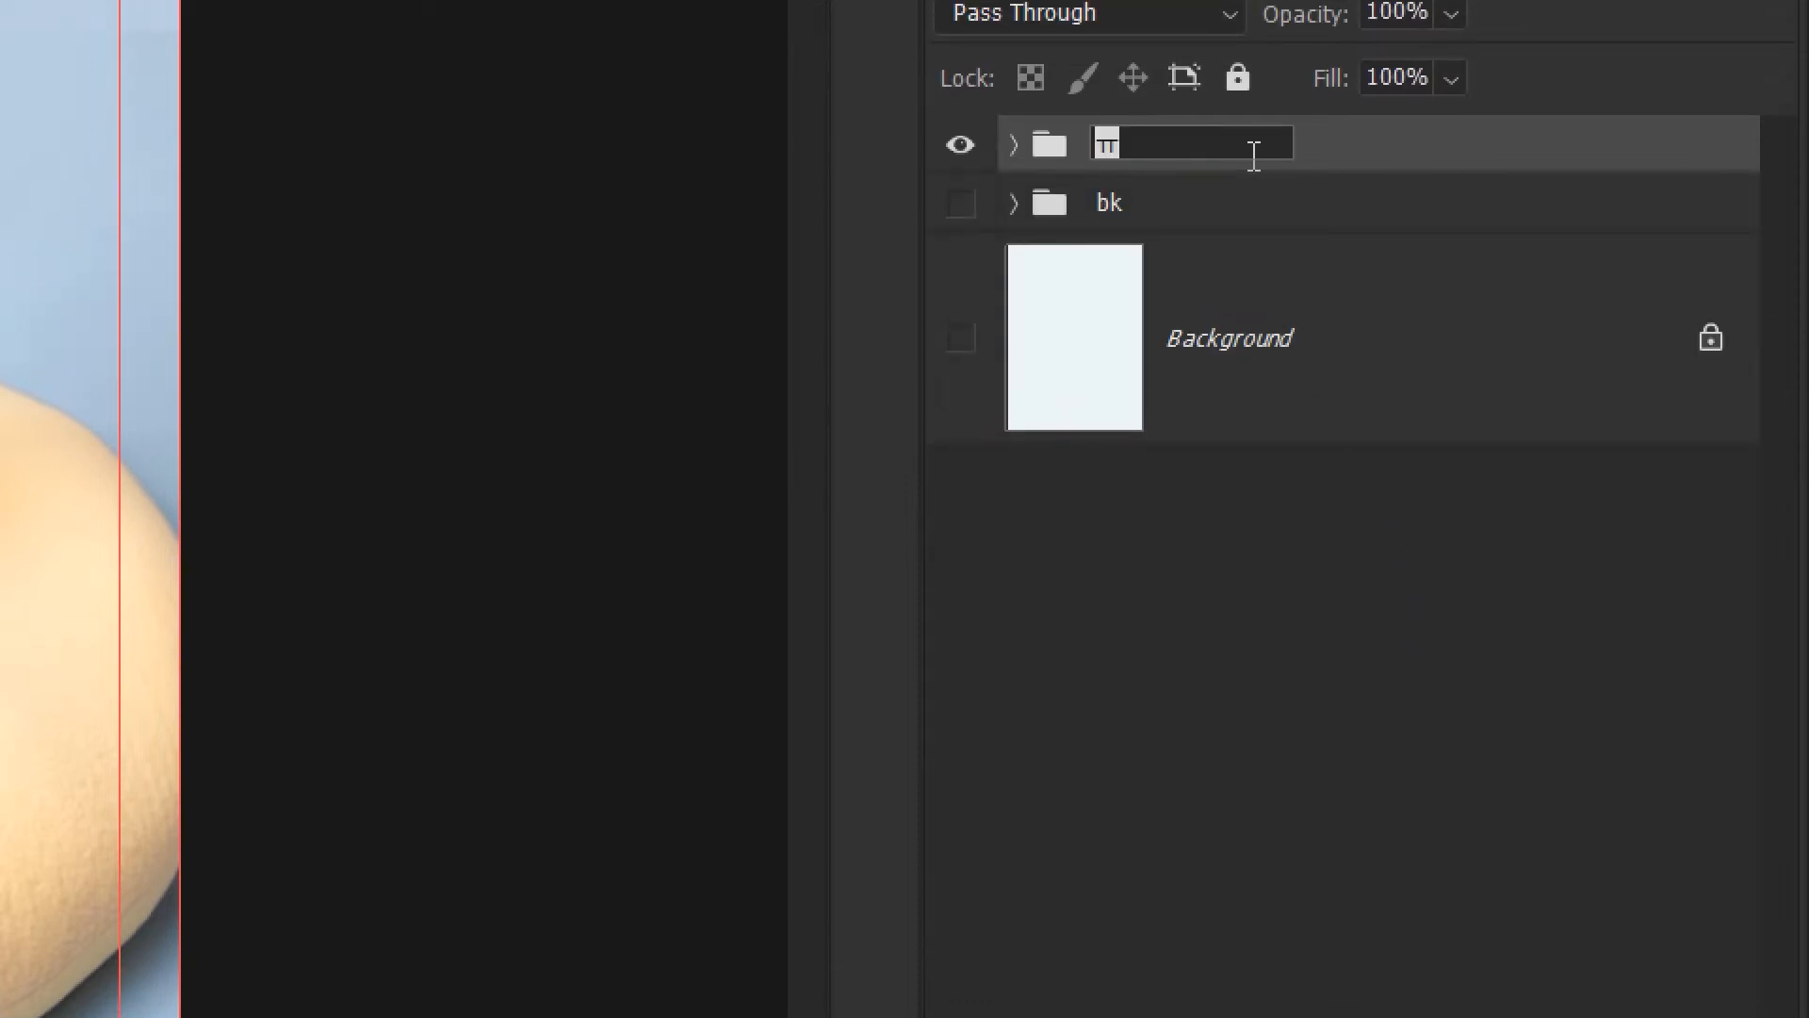
pyautogui.press('BackSpace')
pyautogui.press('BackSpace')
pyautogui.press('Return')
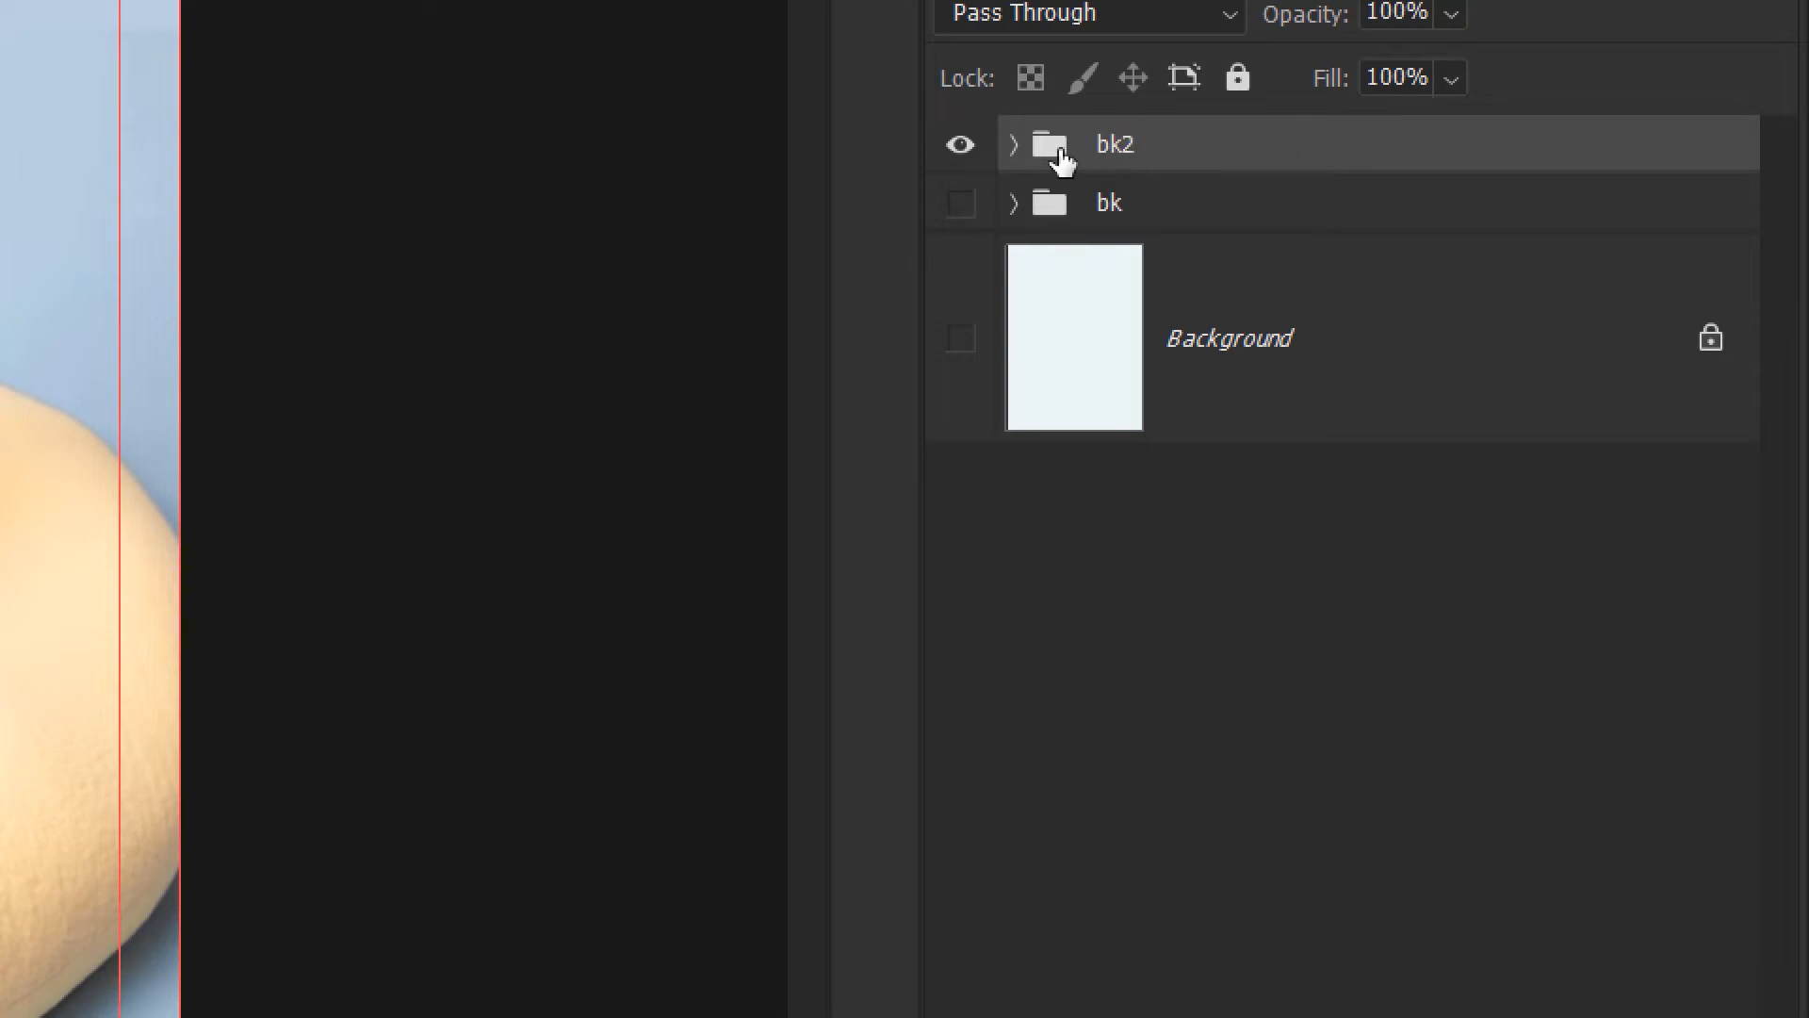
# Rename the bk2 group to bk-아이.
pyautogui.doubleClick(1117, 144)
pyautogui.moveTo(1122, 143); pyautogui.dragTo(1249, 141)
pyautogui.press('BackSpace')
pyautogui.write('-')
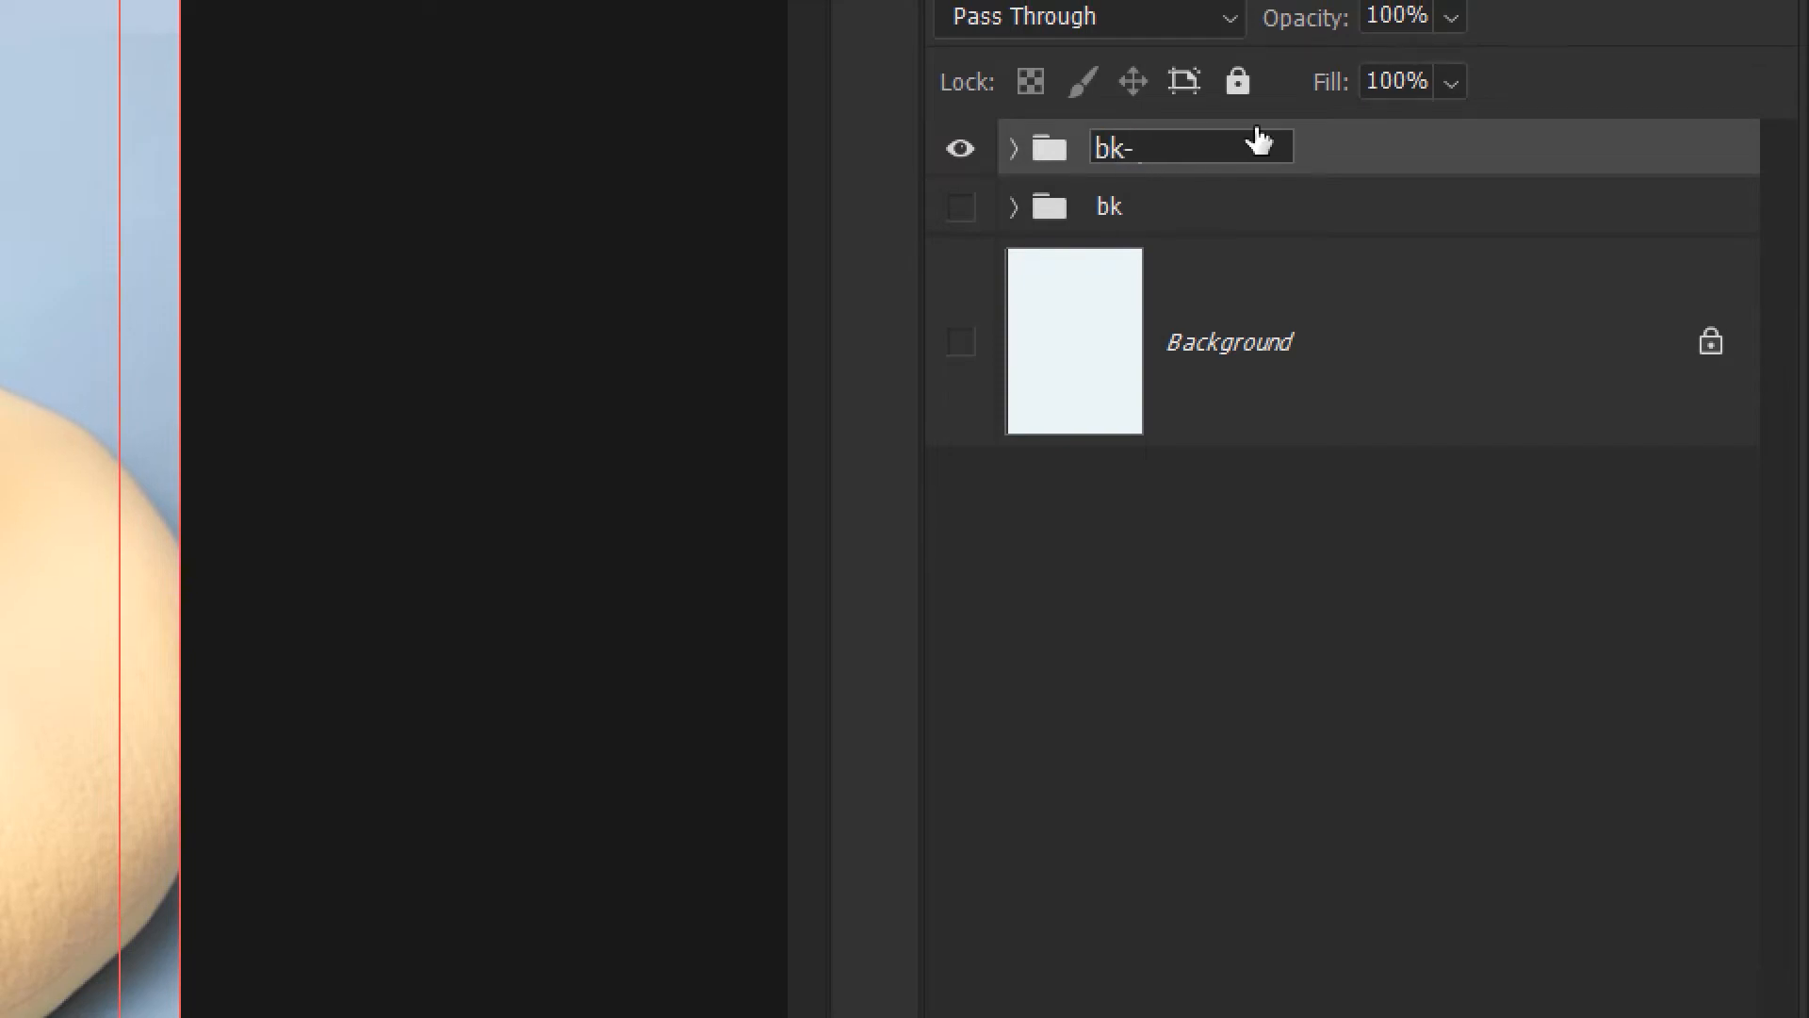
pyautogui.write('아이')
pyautogui.press('Return')
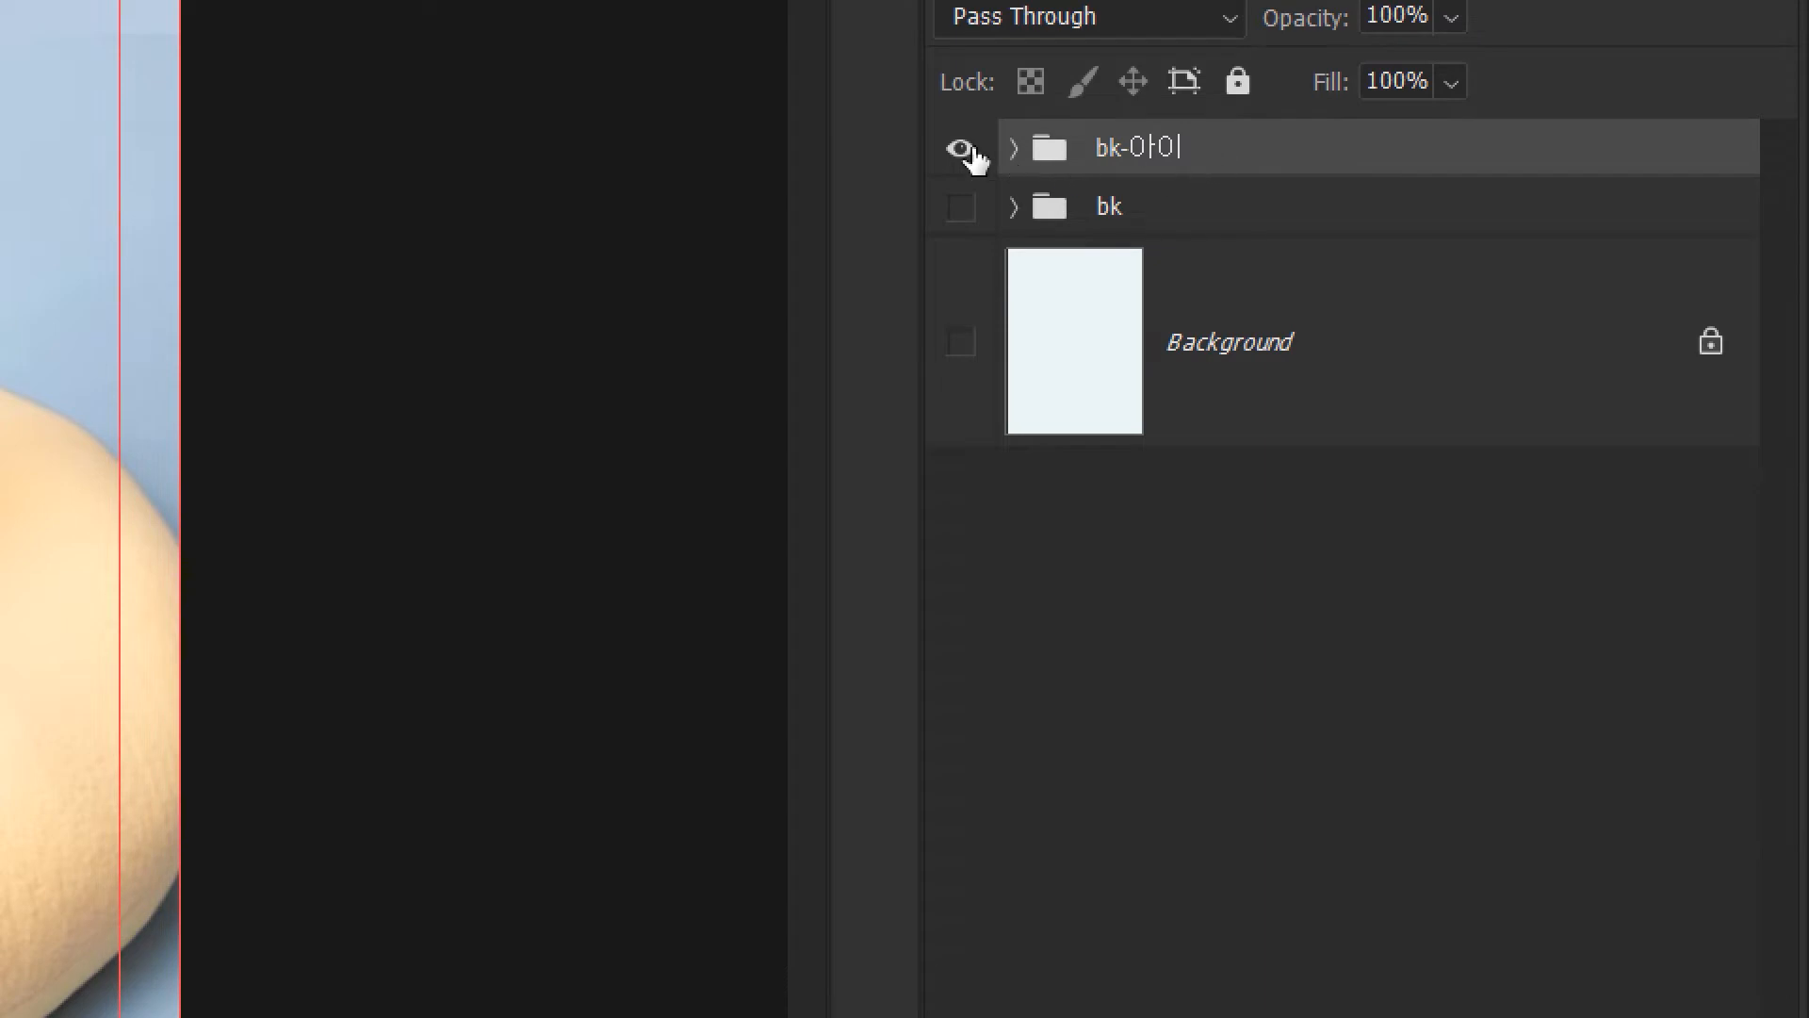
# Add a layer mask to the 아래 layer inside the bk-아이 group.
pyautogui.click(1015, 149)
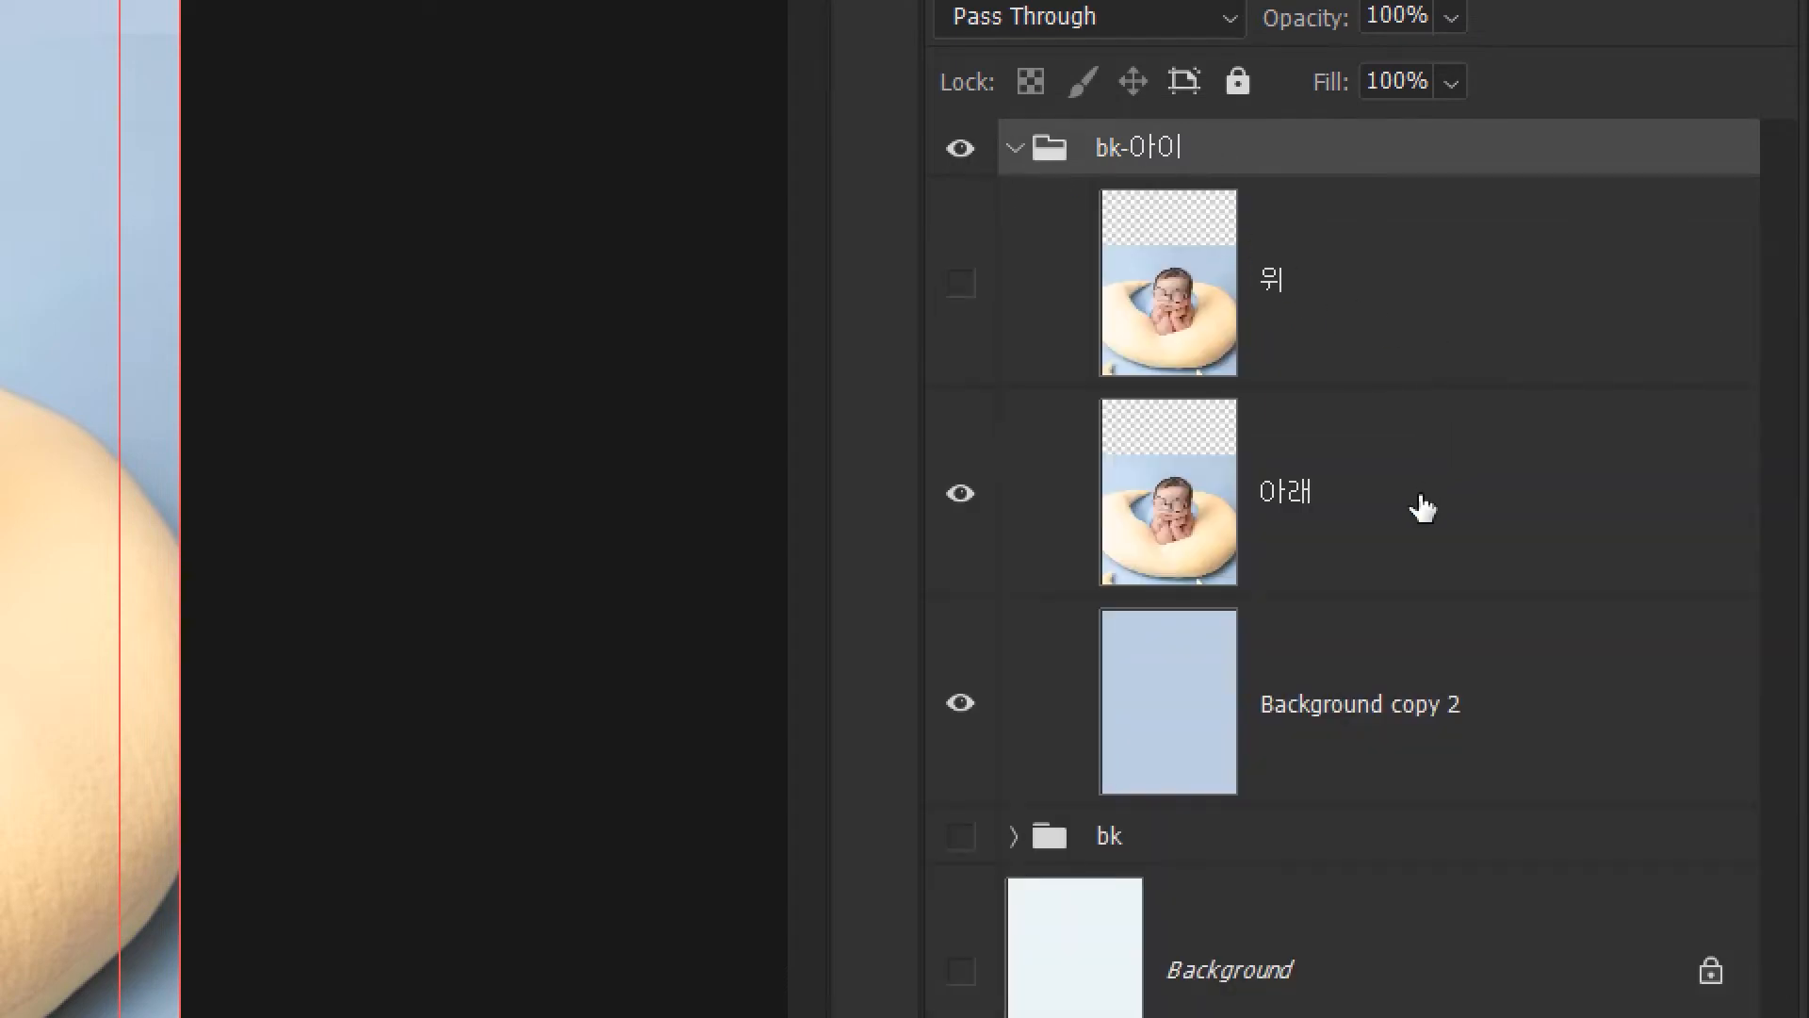
pyautogui.click(1418, 509)
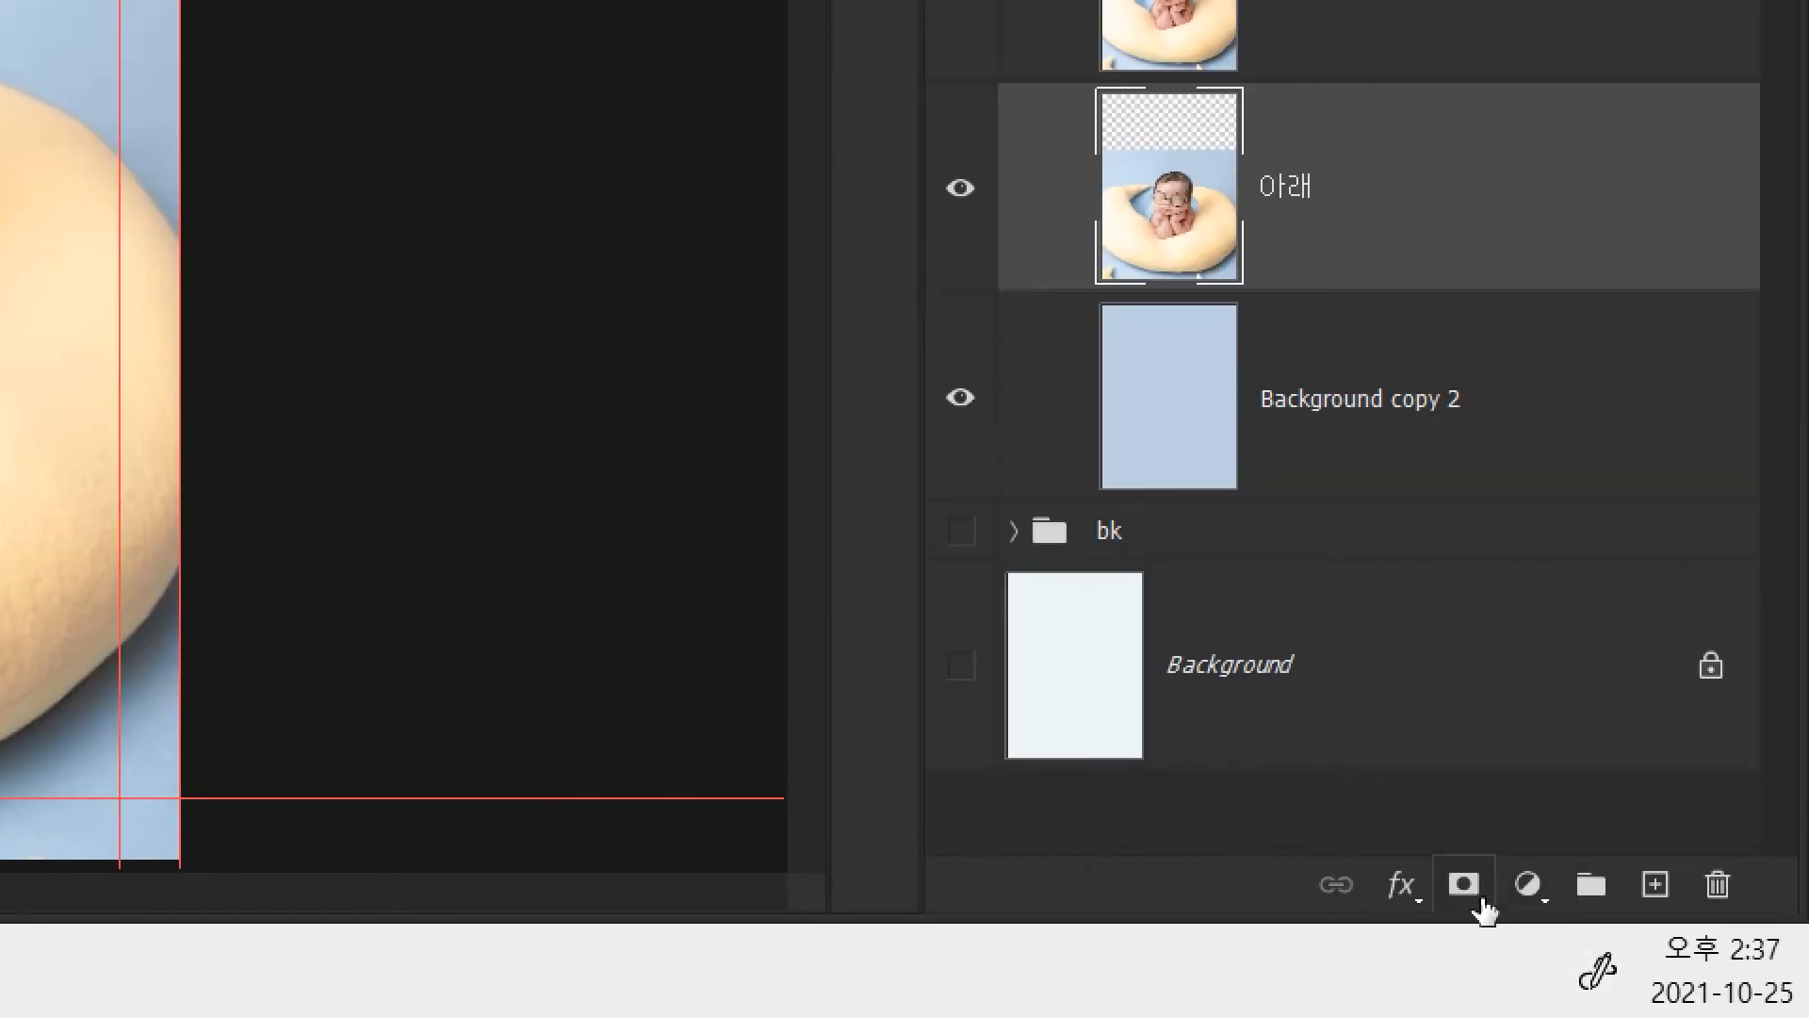
pyautogui.click(1461, 896)
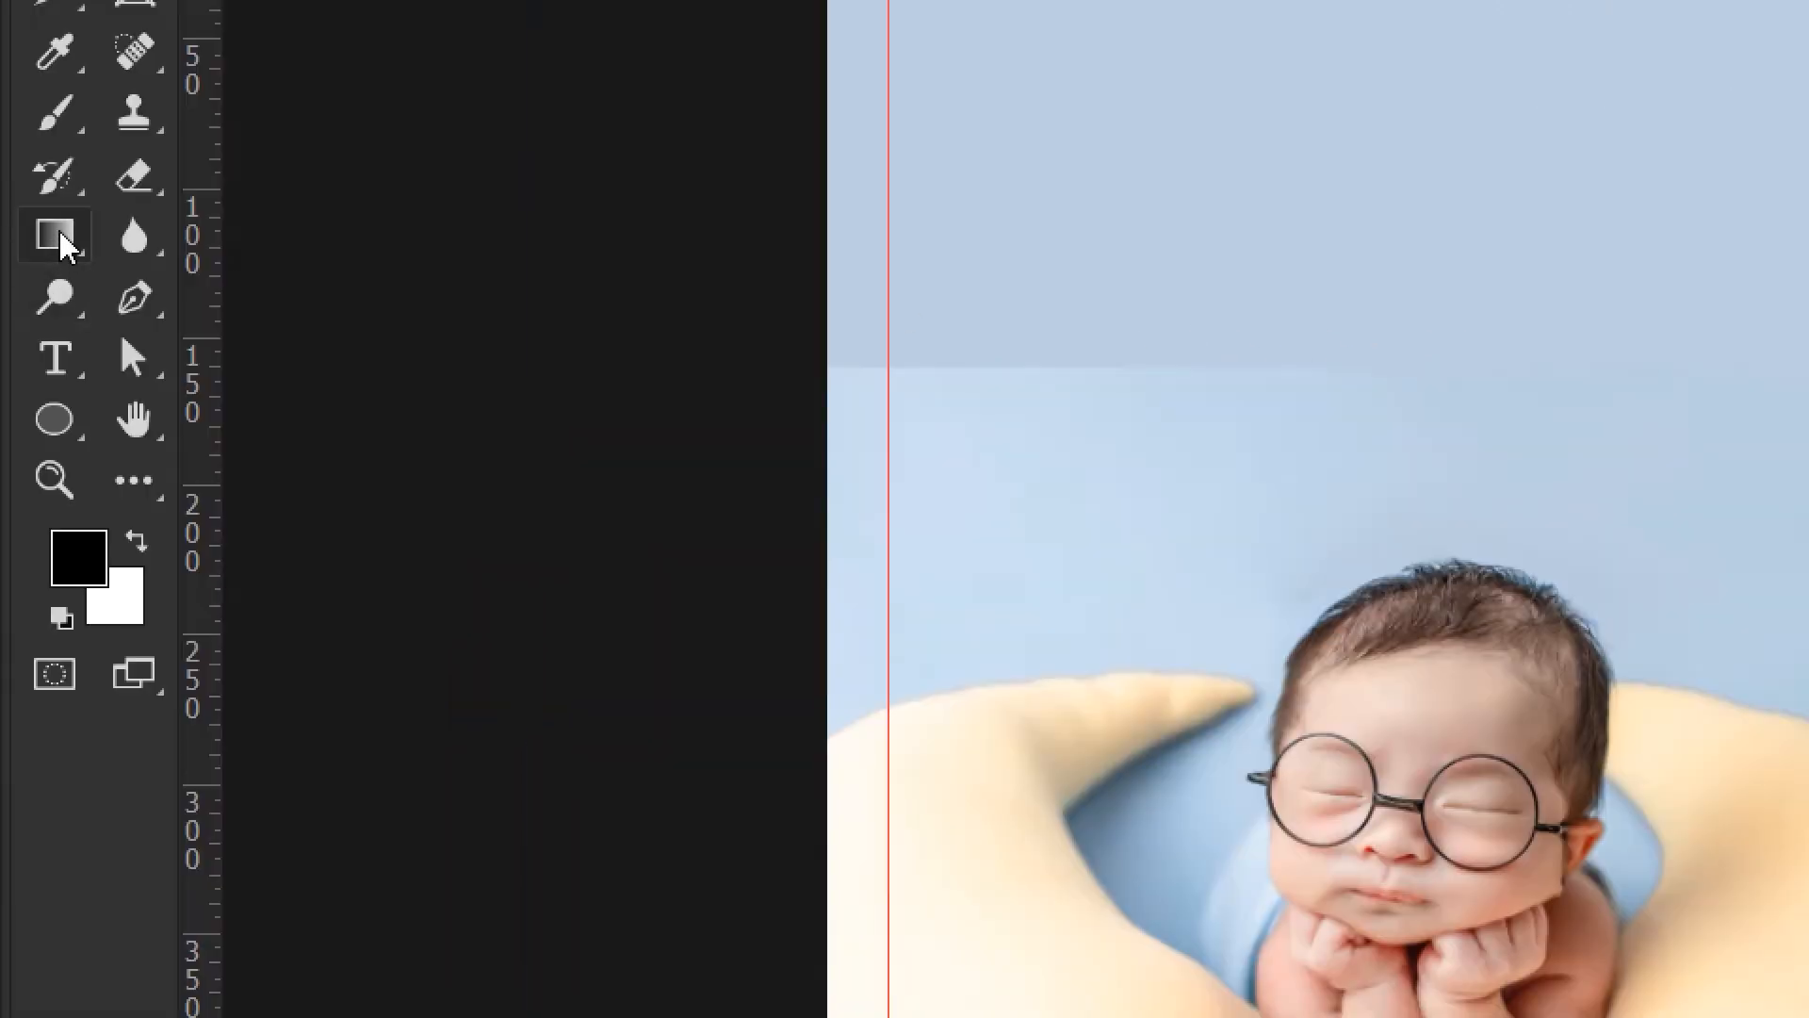
# Set up the Gradient tool with the Black, White preset from the Basics presets.
pyautogui.click(59, 232)
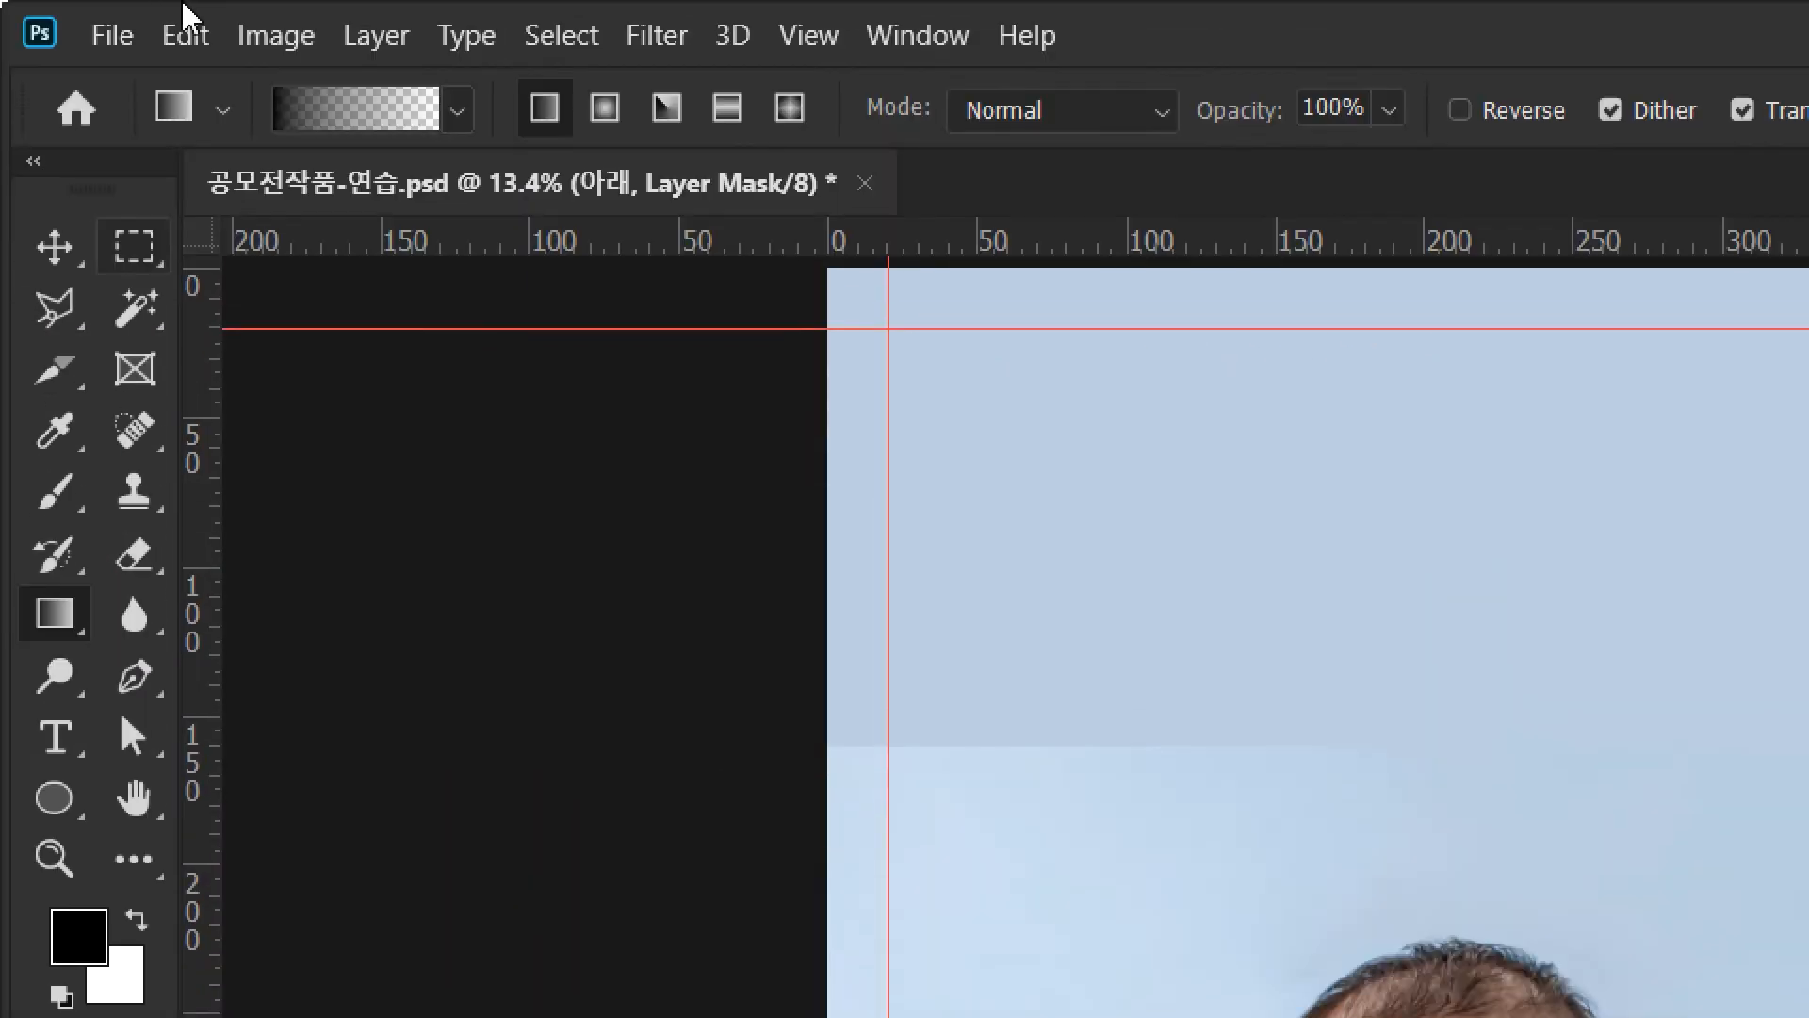
pyautogui.click(461, 117)
pyautogui.click(99, 200)
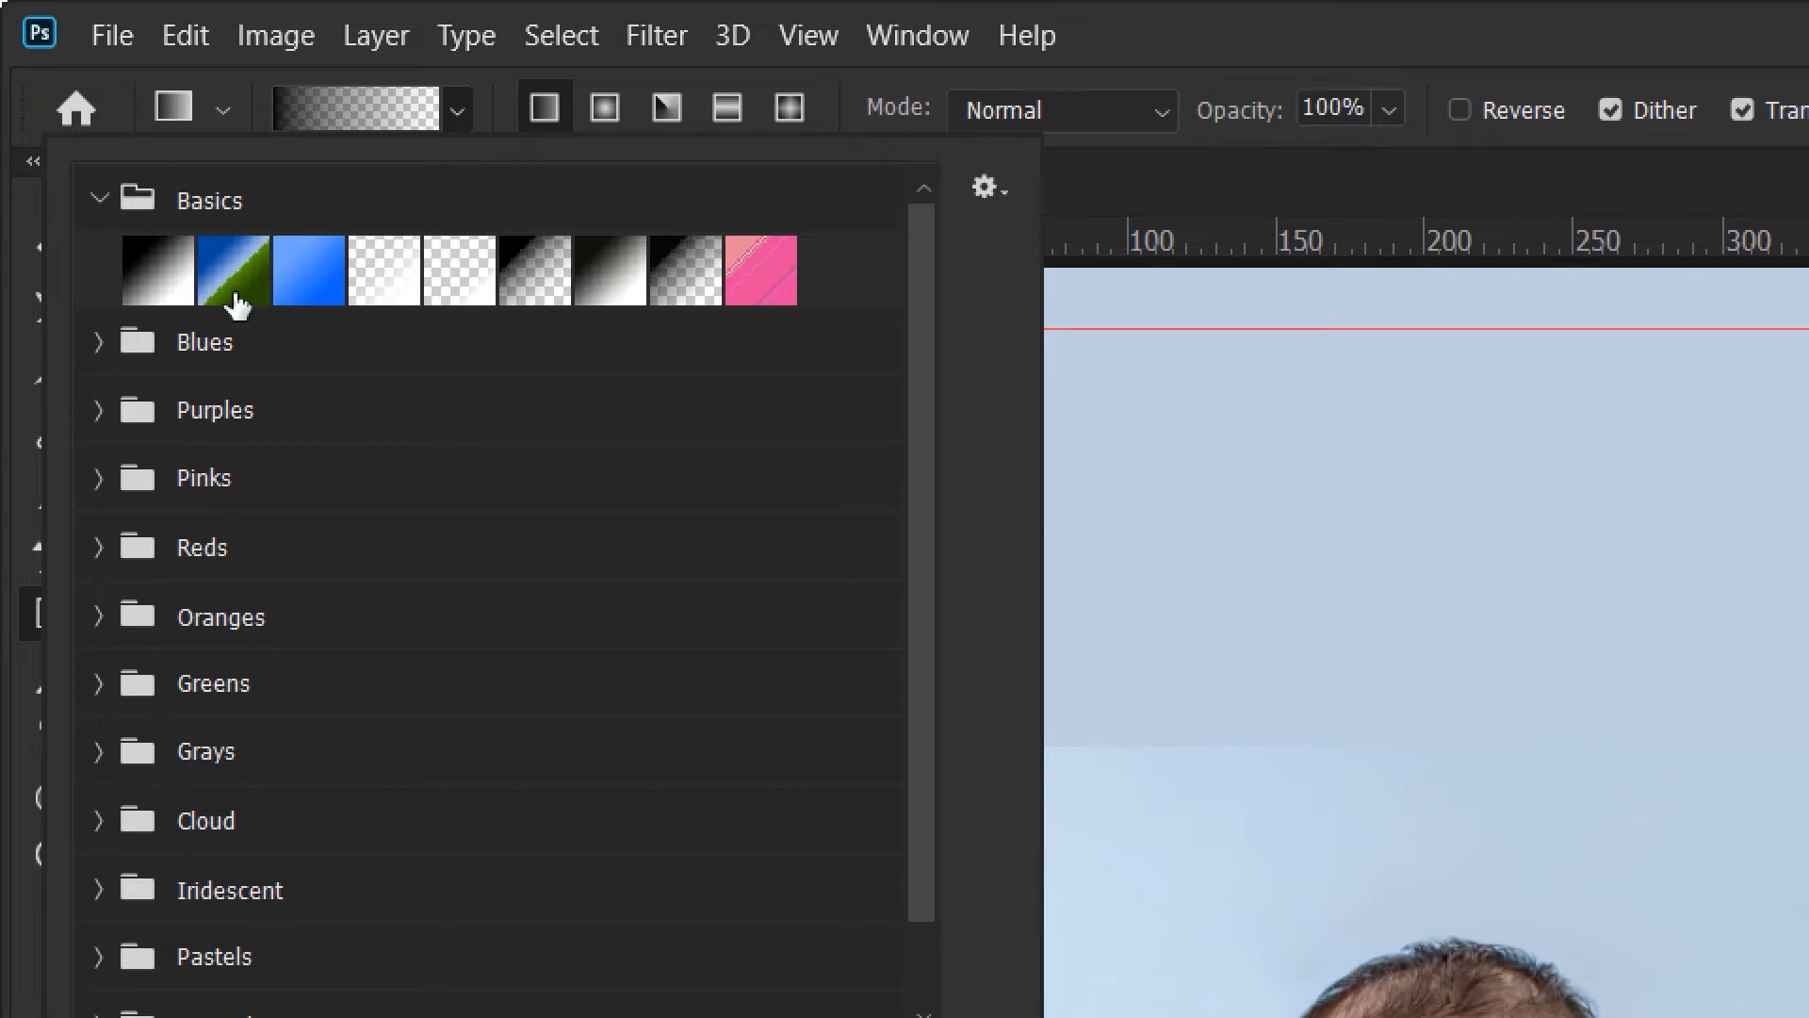
pyautogui.click(608, 285)
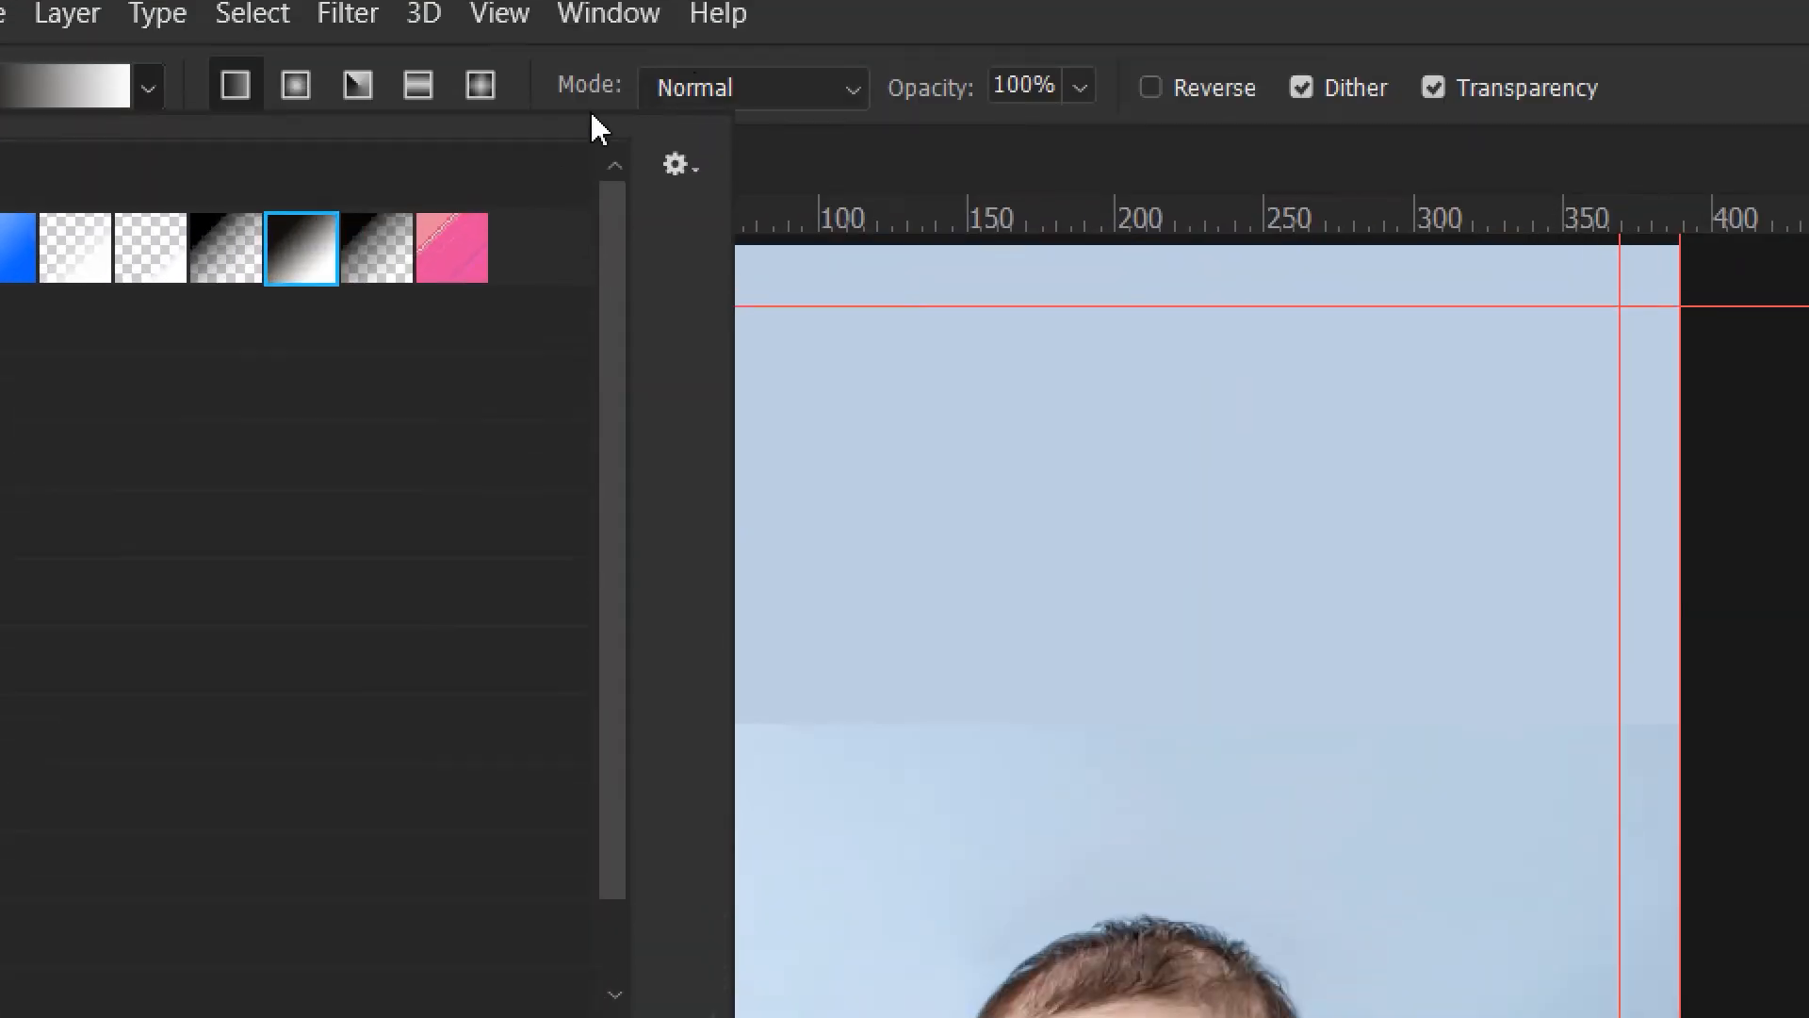
pyautogui.click(965, 16)
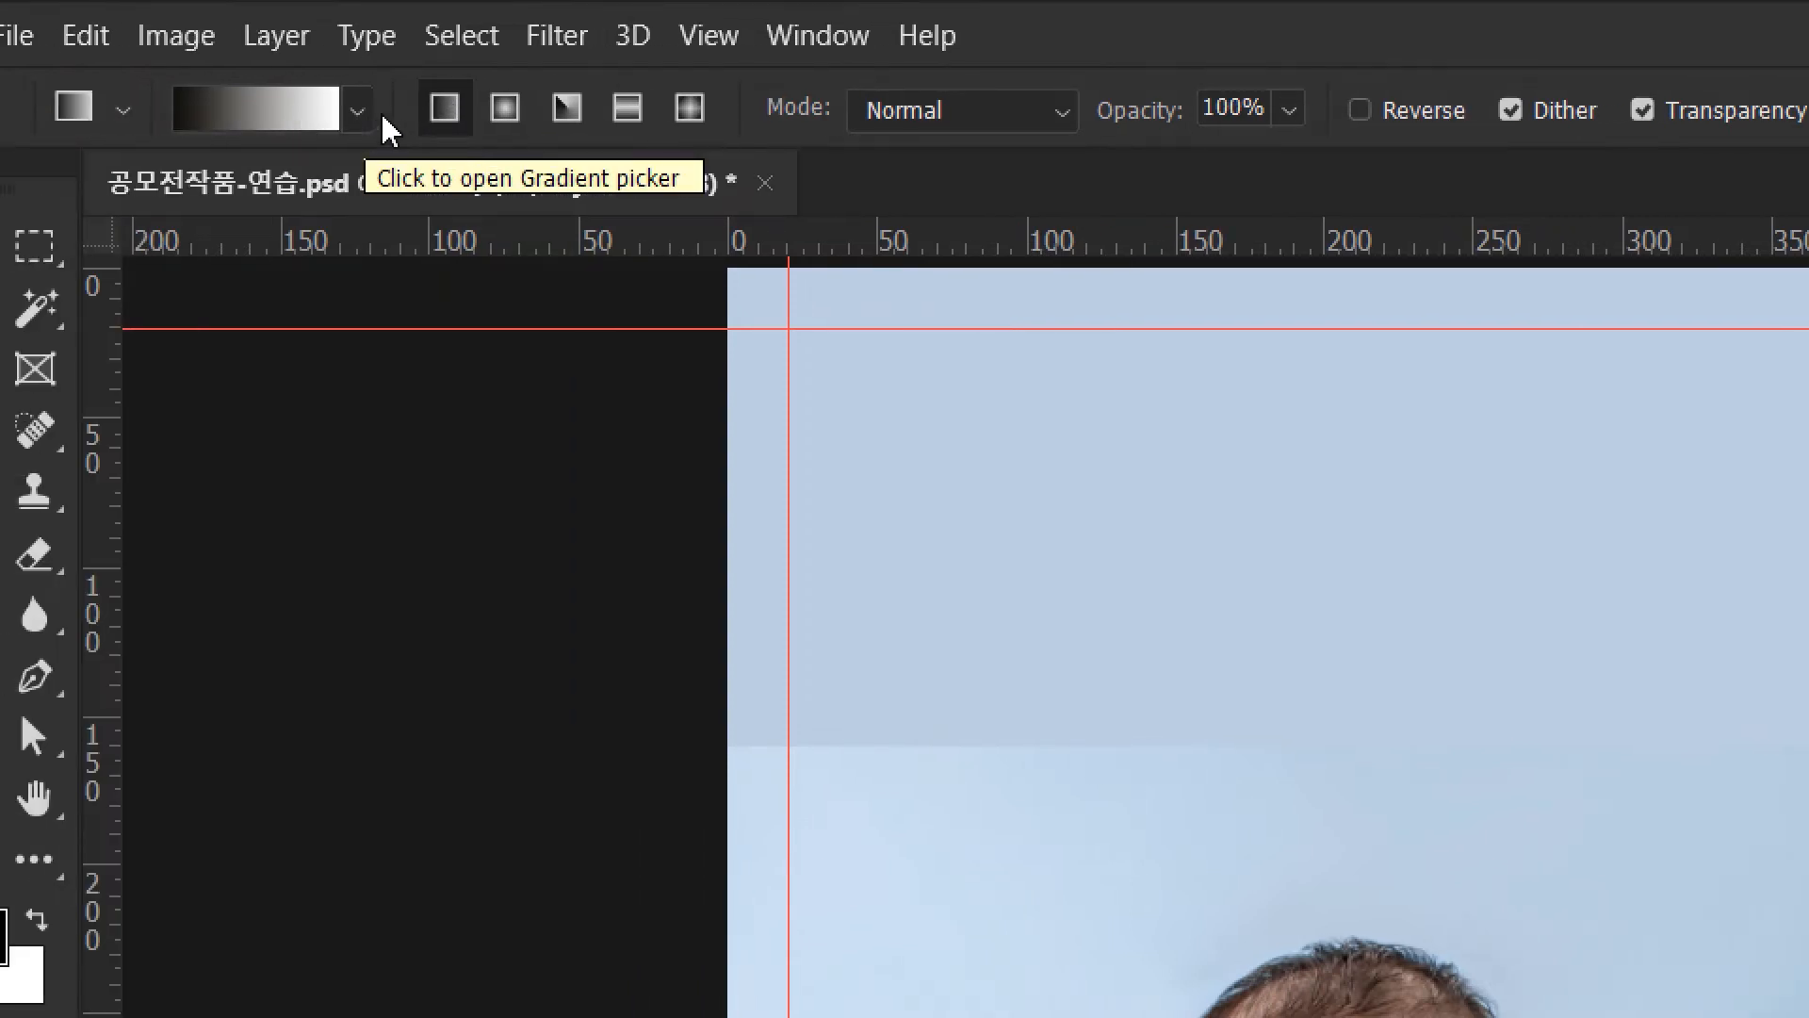
pyautogui.press('alt')
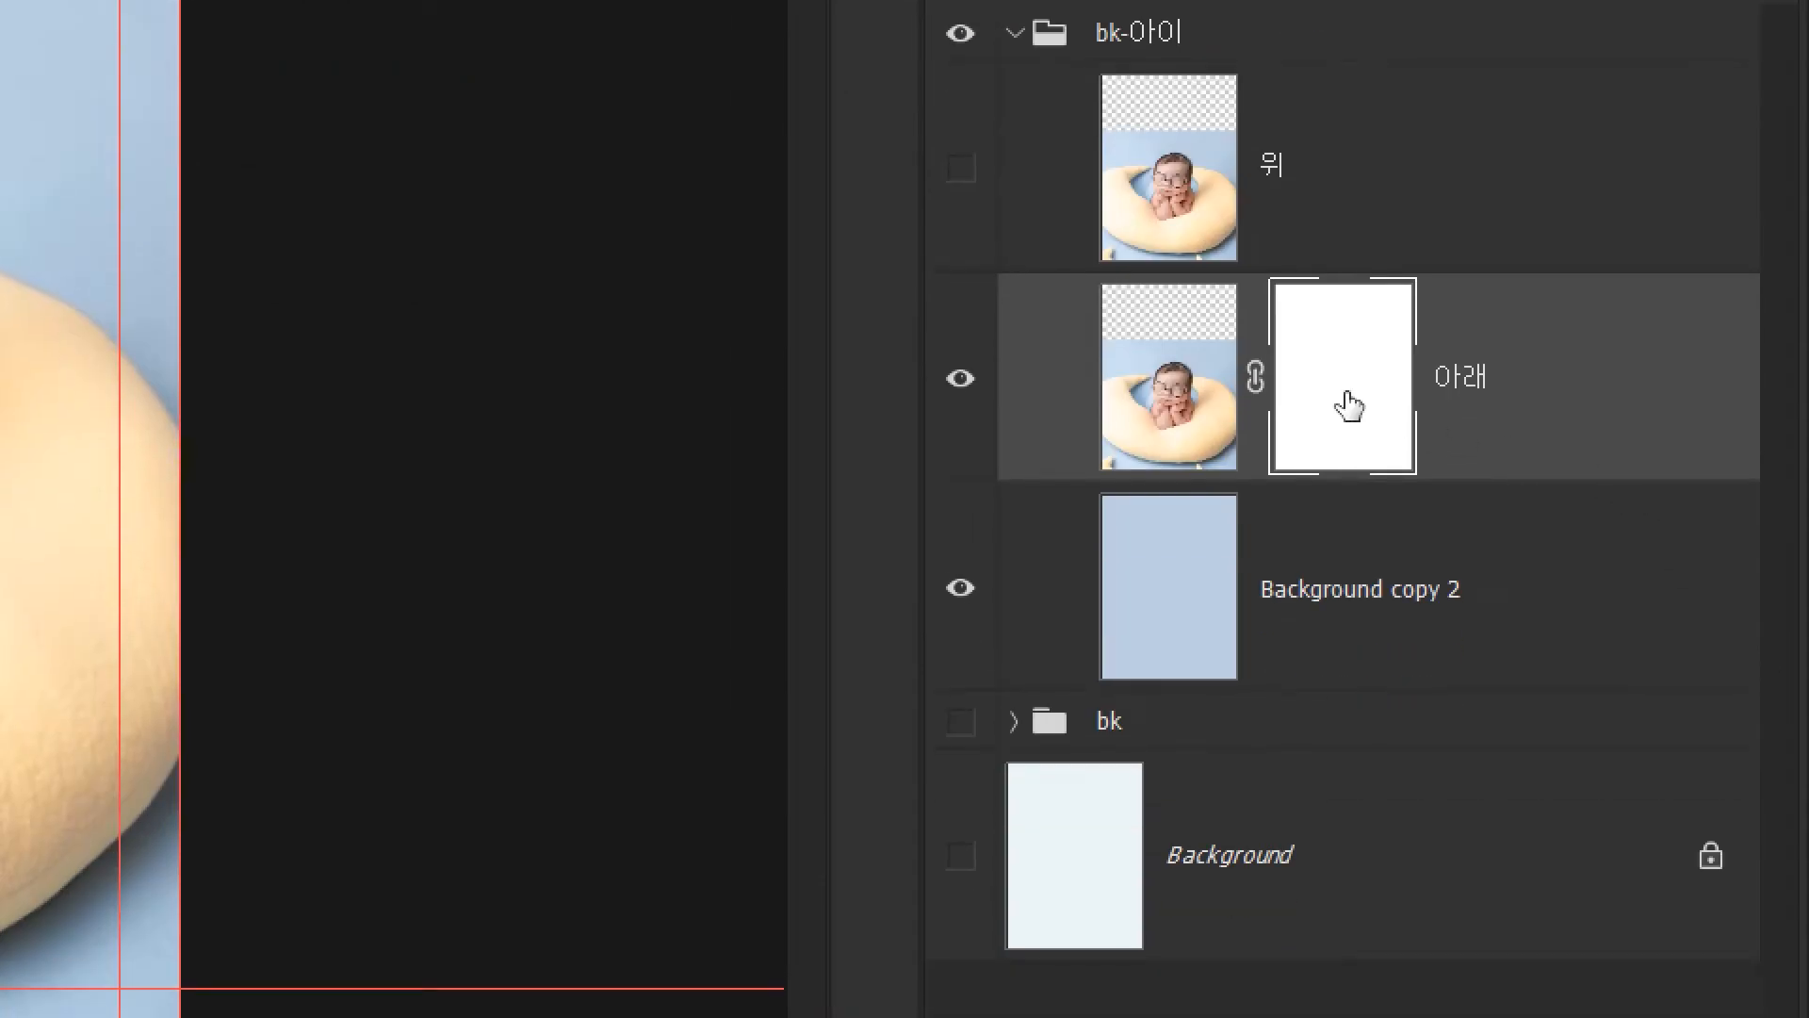
# Make the 아래 layer's mask the active target and inspect the Black, White gradient in the Gradient Editor.
pyautogui.click(1215, 399)
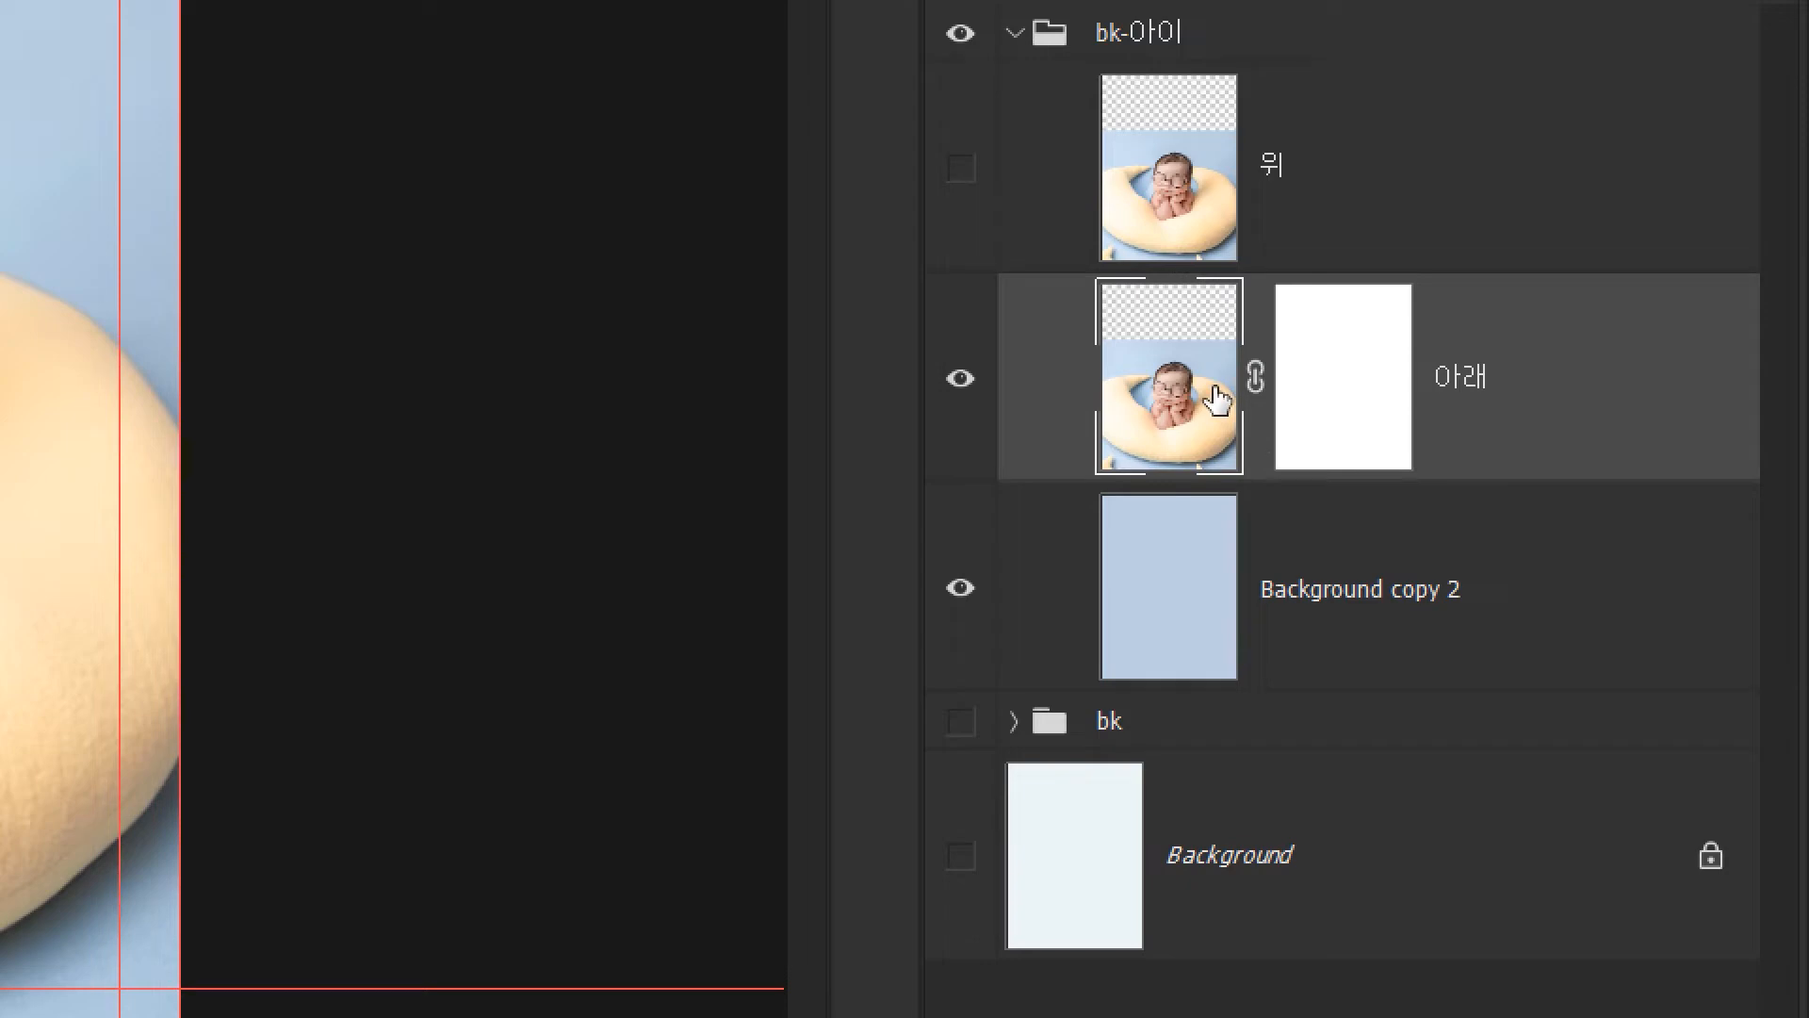
pyautogui.click(1302, 400)
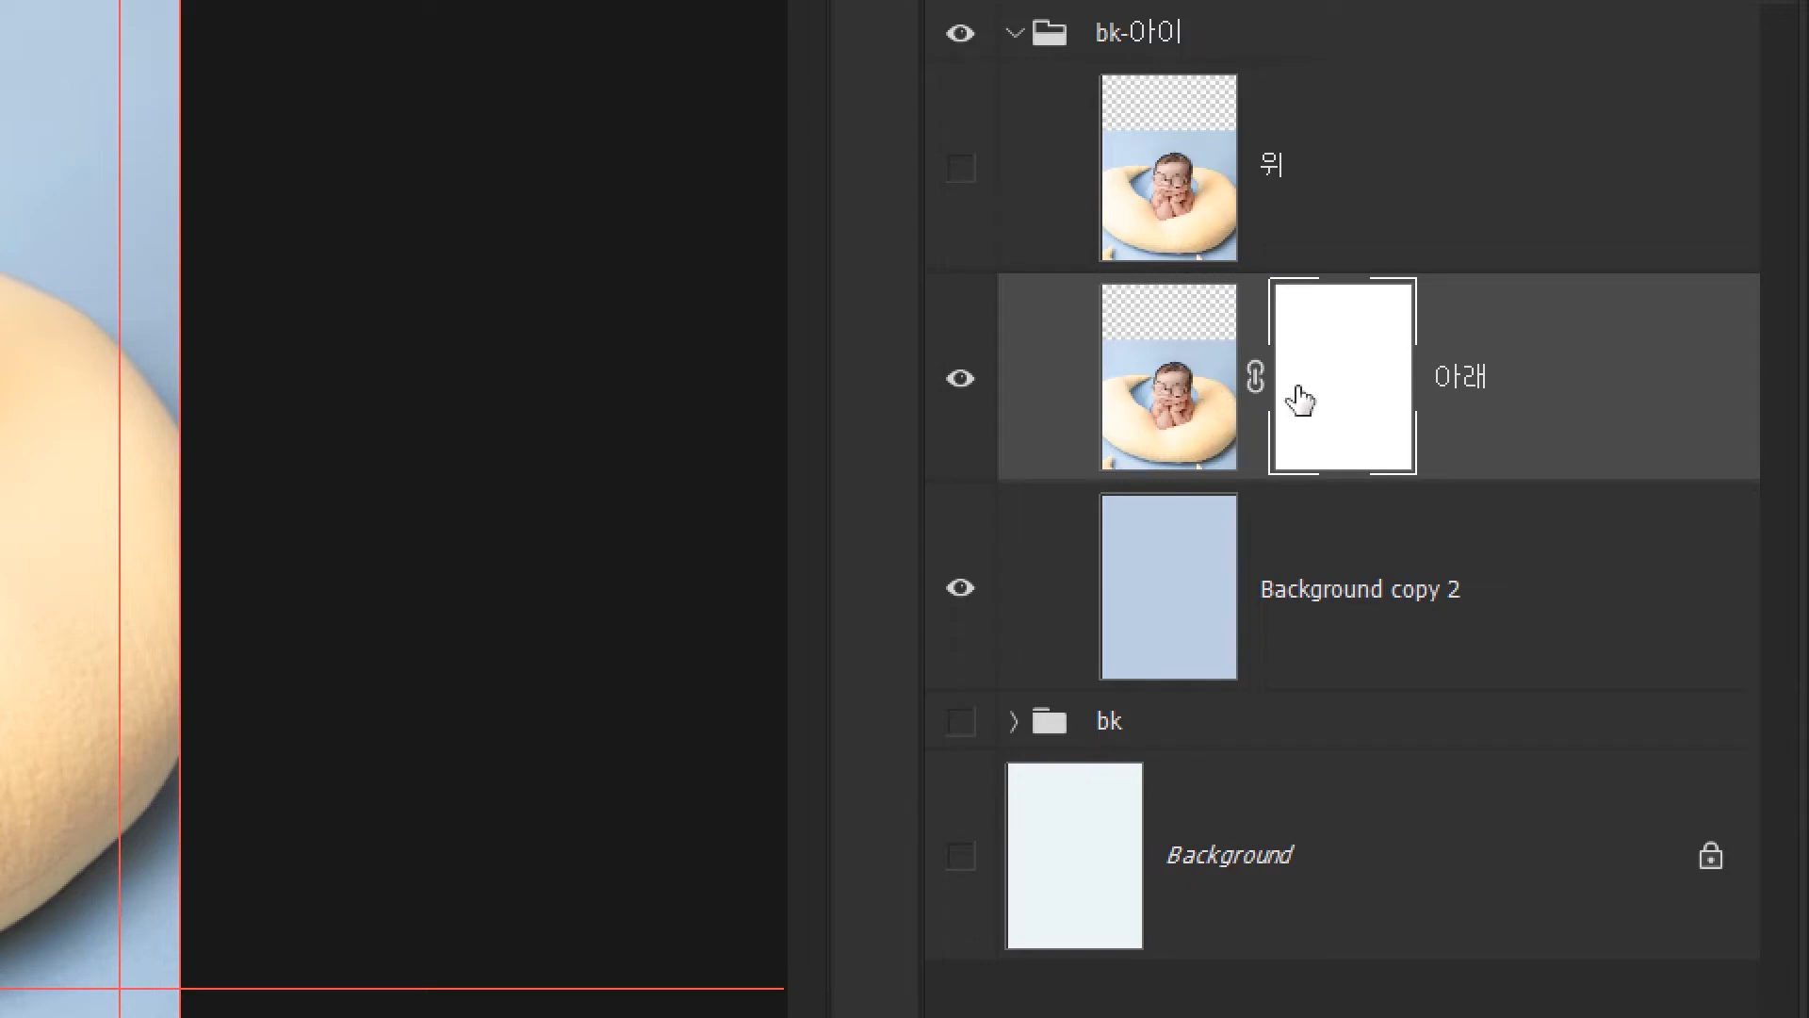
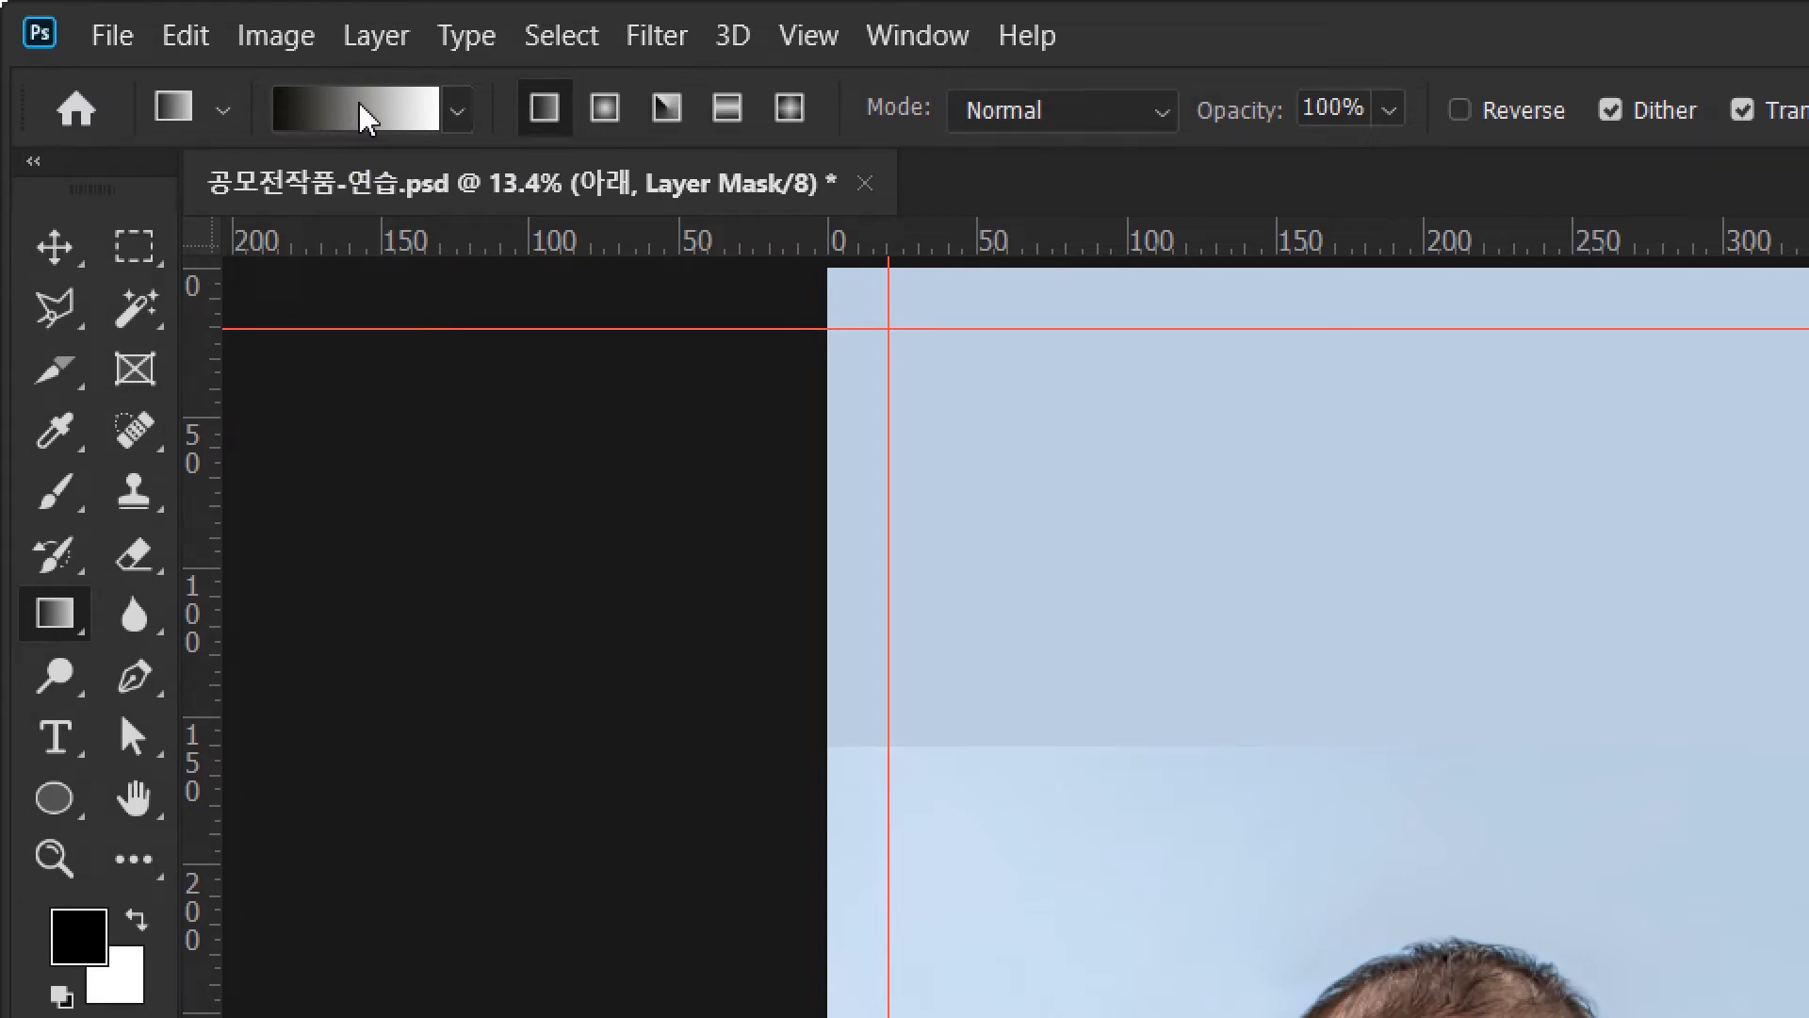
pyautogui.press('i')
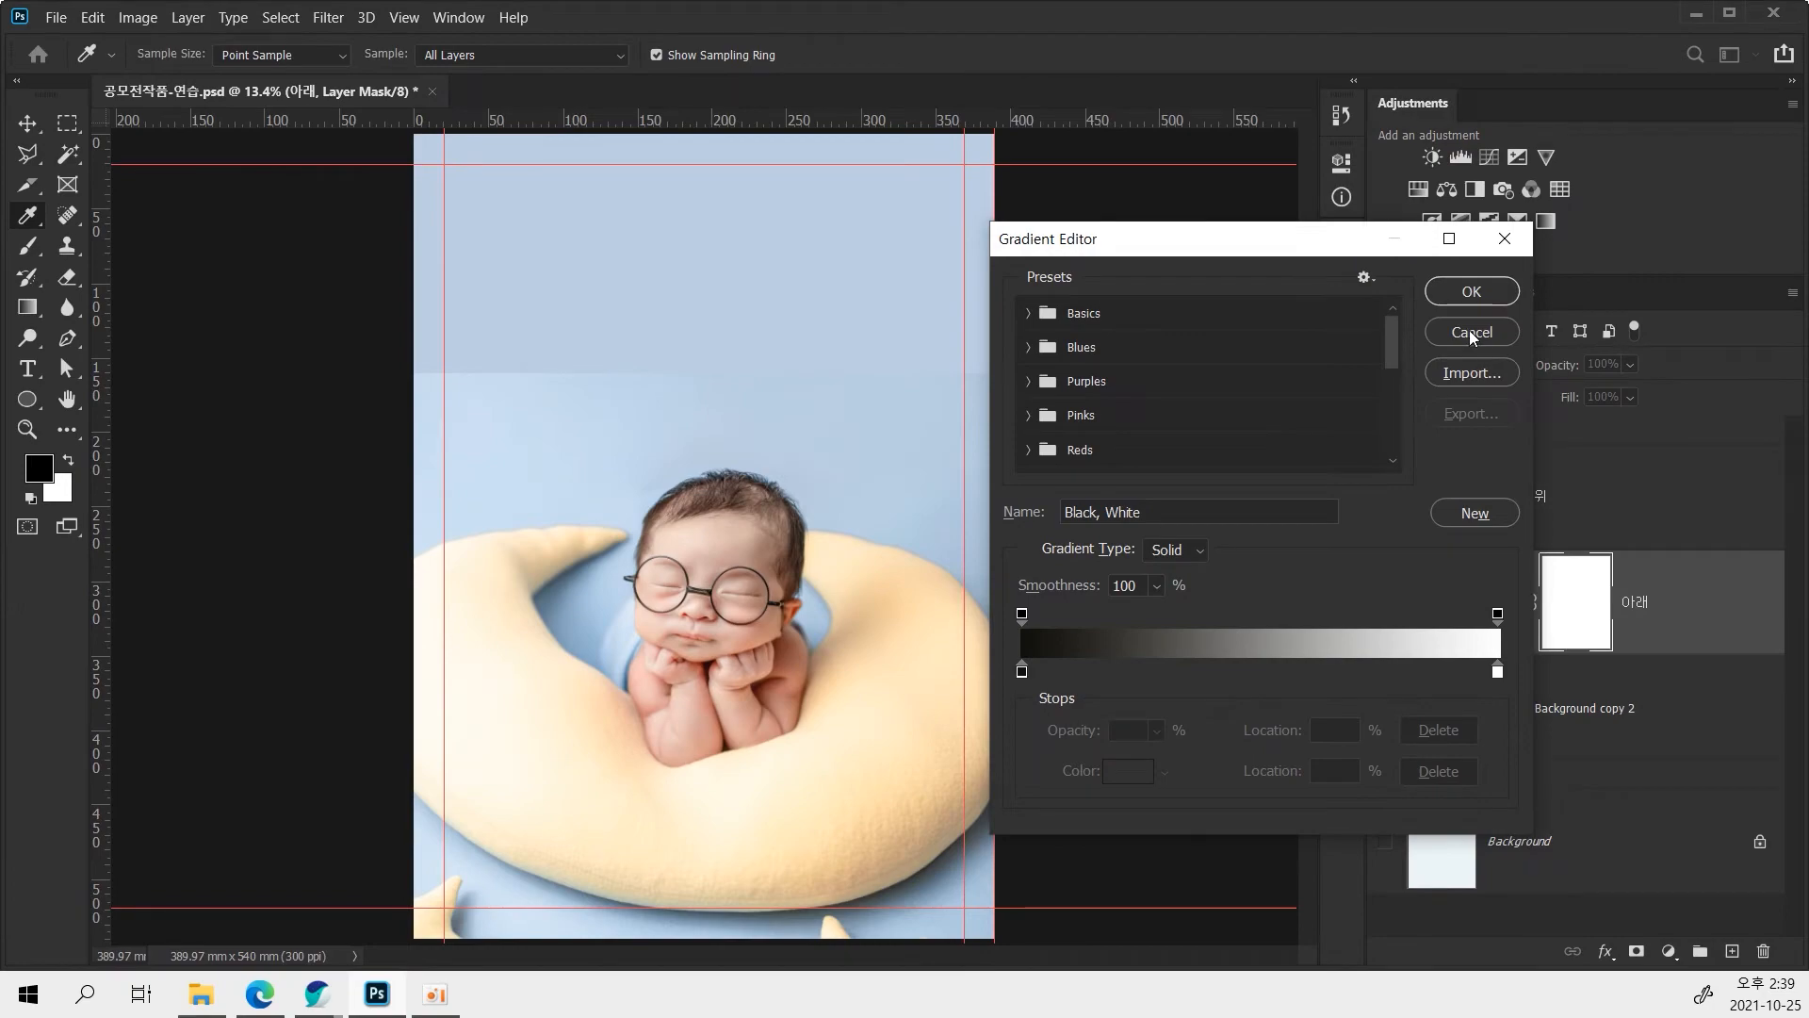
pyautogui.click(1471, 332)
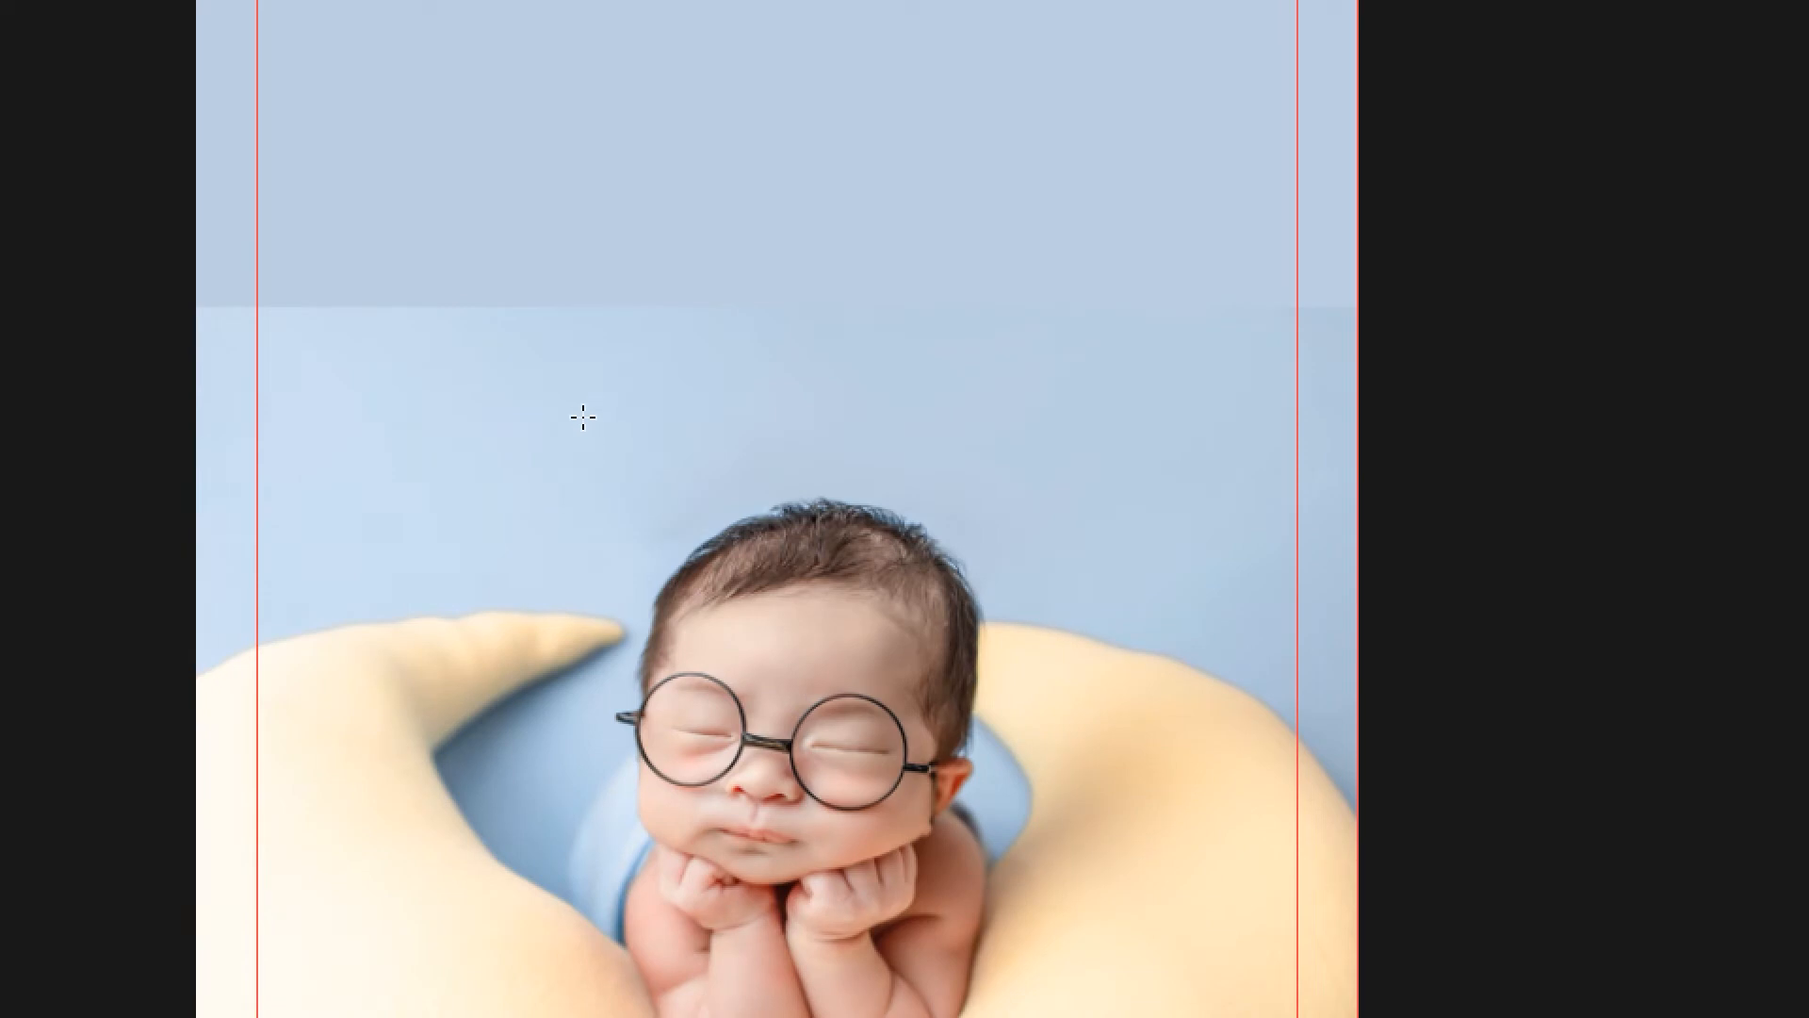
# Try black-to-white gradients on the 아래 mask in different directions: downward, right to left, and upward.
pyautogui.moveTo(581, 415); pyautogui.dragTo(209, 0)
pyautogui.moveTo(226, 127); pyautogui.dragTo(1197, 702)
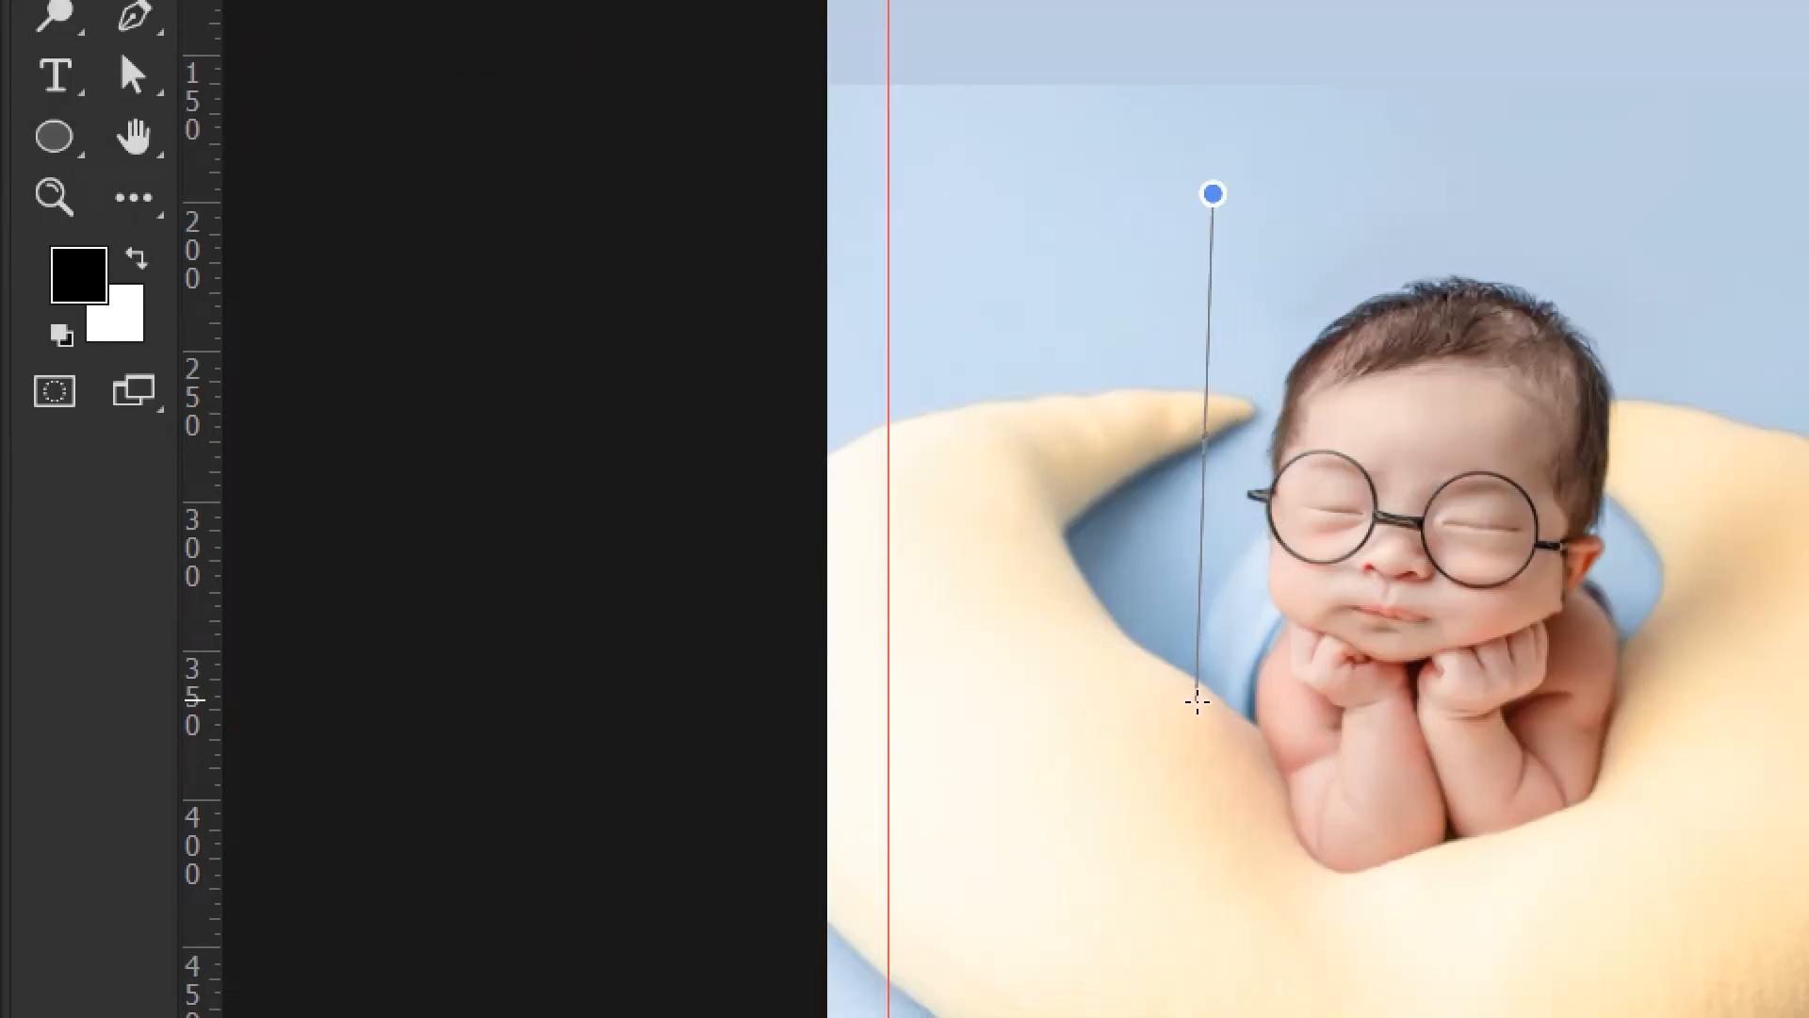
pyautogui.moveTo(1196, 702); pyautogui.dragTo(1204, 512)
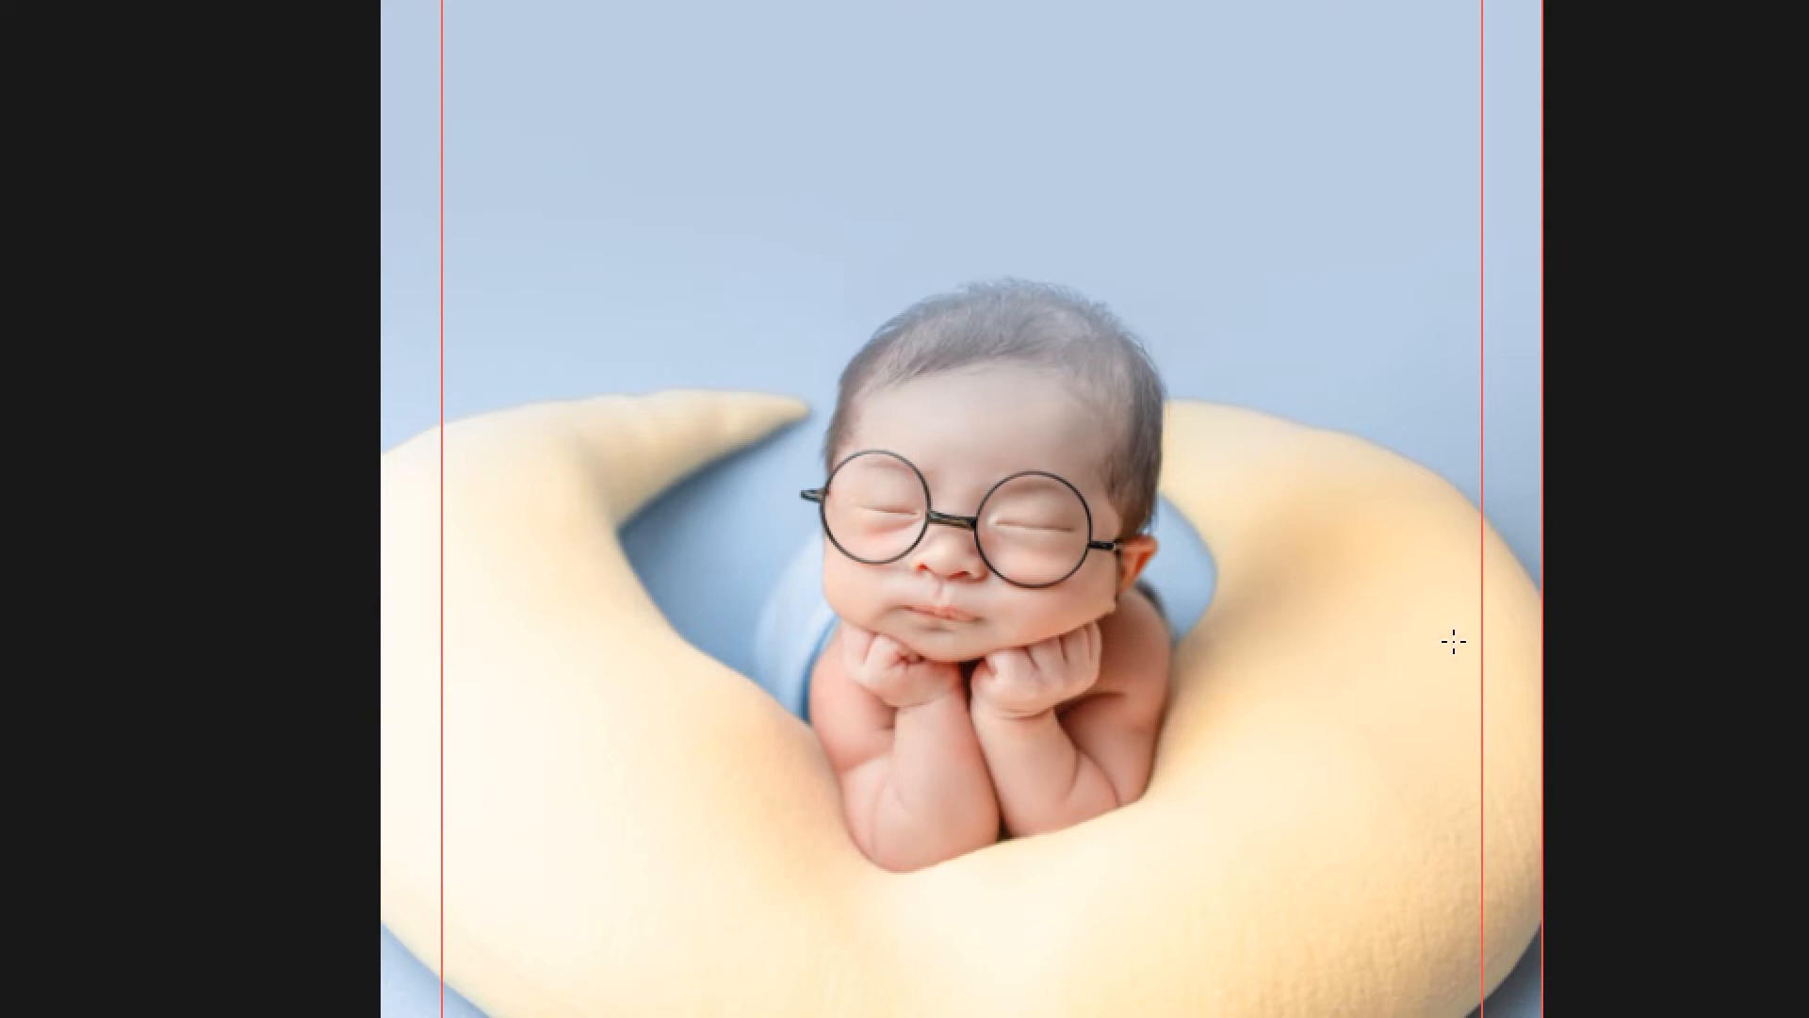
pyautogui.moveTo(1477, 644); pyautogui.dragTo(773, 643)
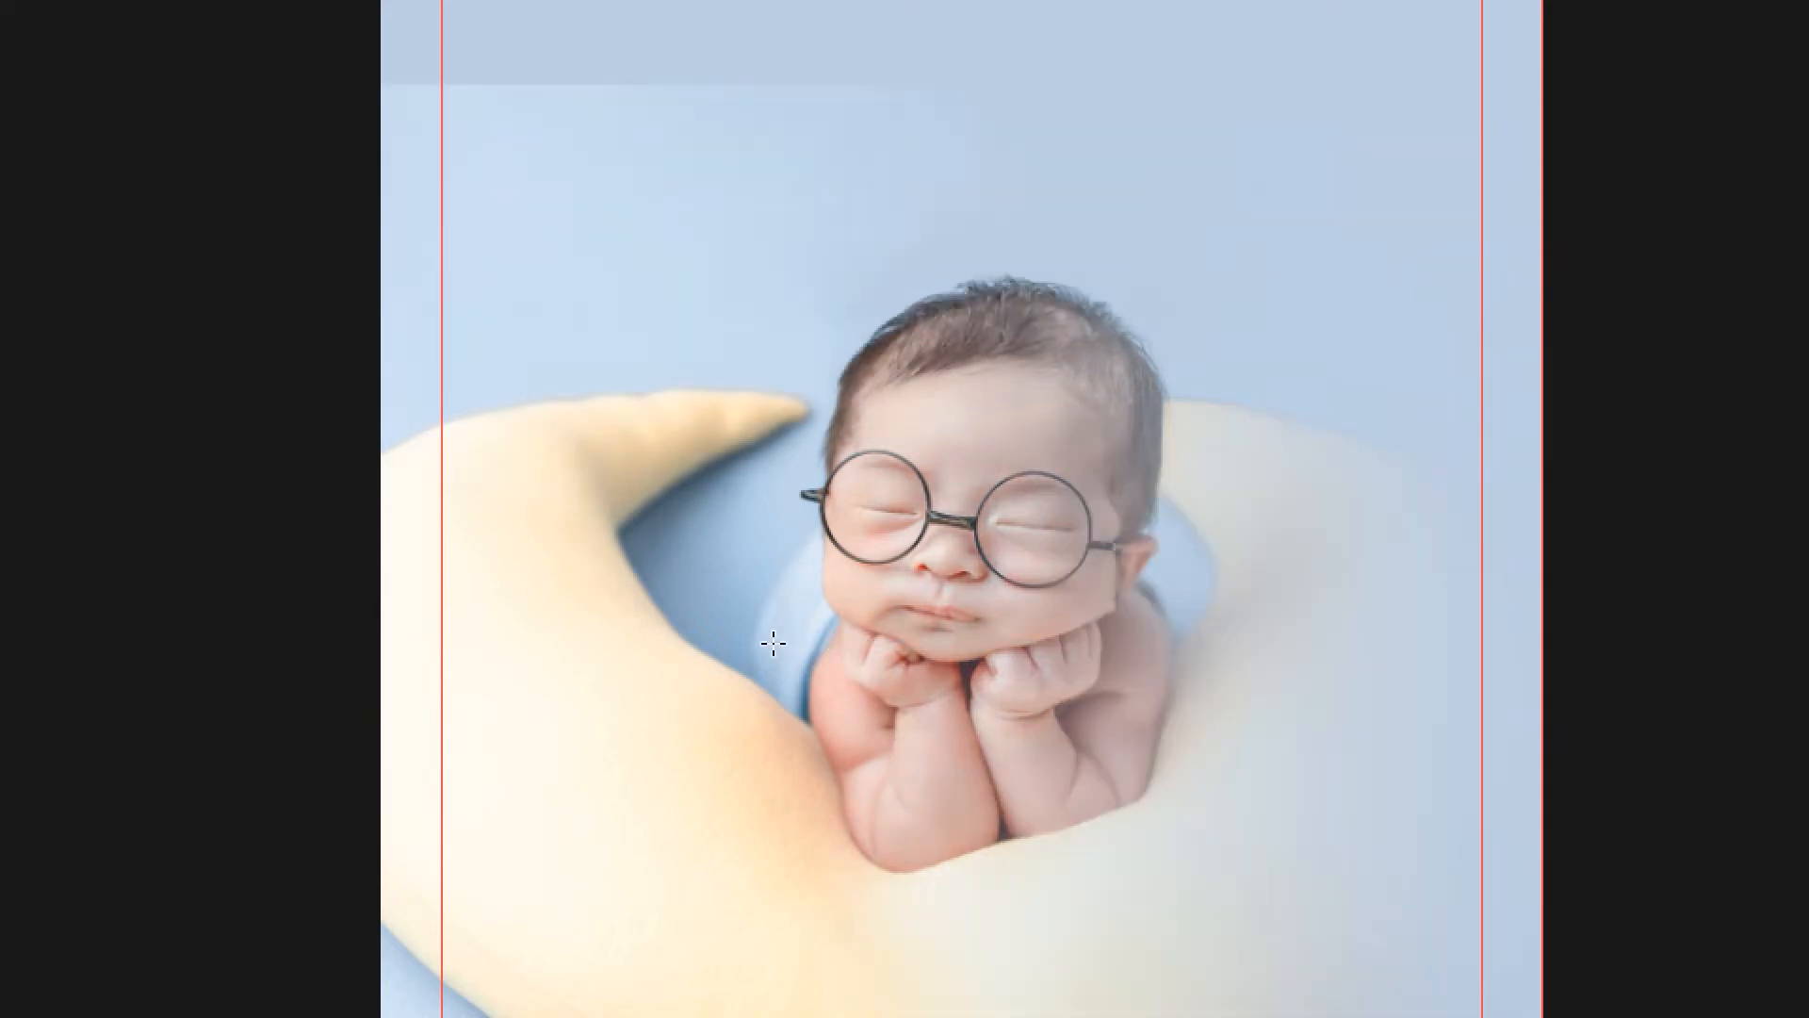
pyautogui.moveTo(734, 481); pyautogui.dragTo(732, 146)
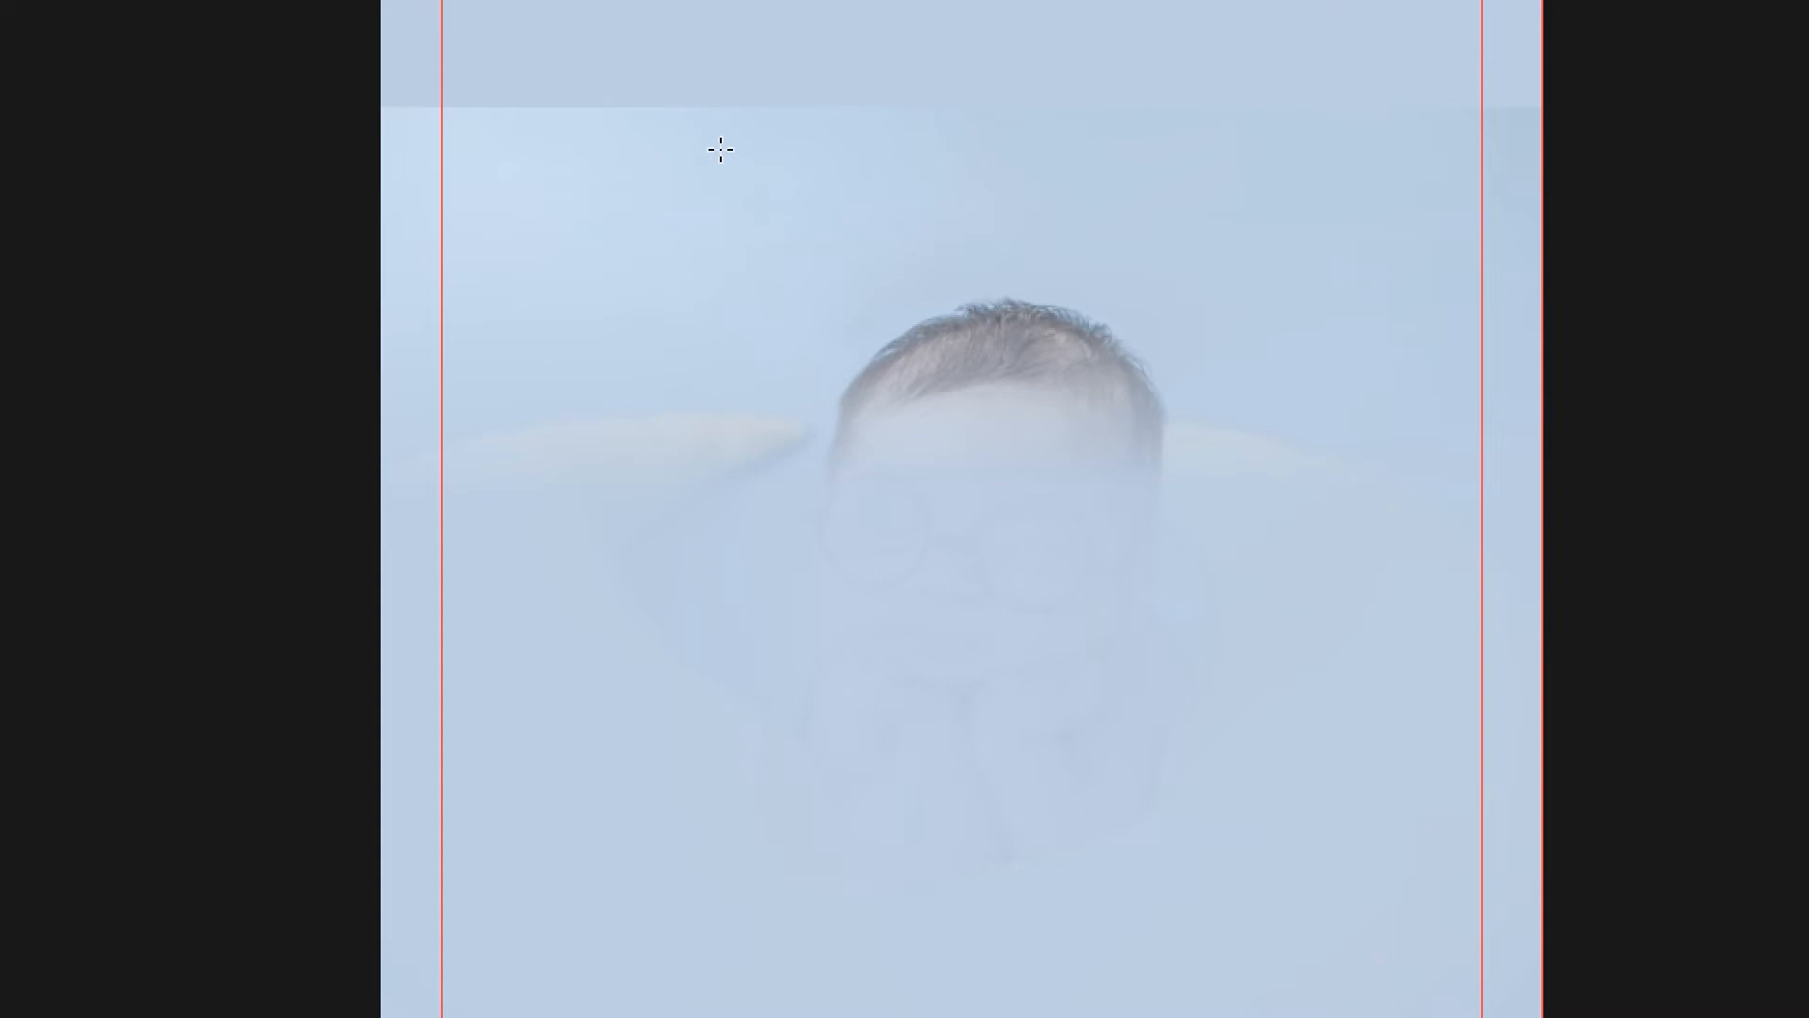
# Try long and short black-to-white gradients on the 아래 mask, both downward and from left to right.
pyautogui.moveTo(721, 150); pyautogui.dragTo(704, 866)
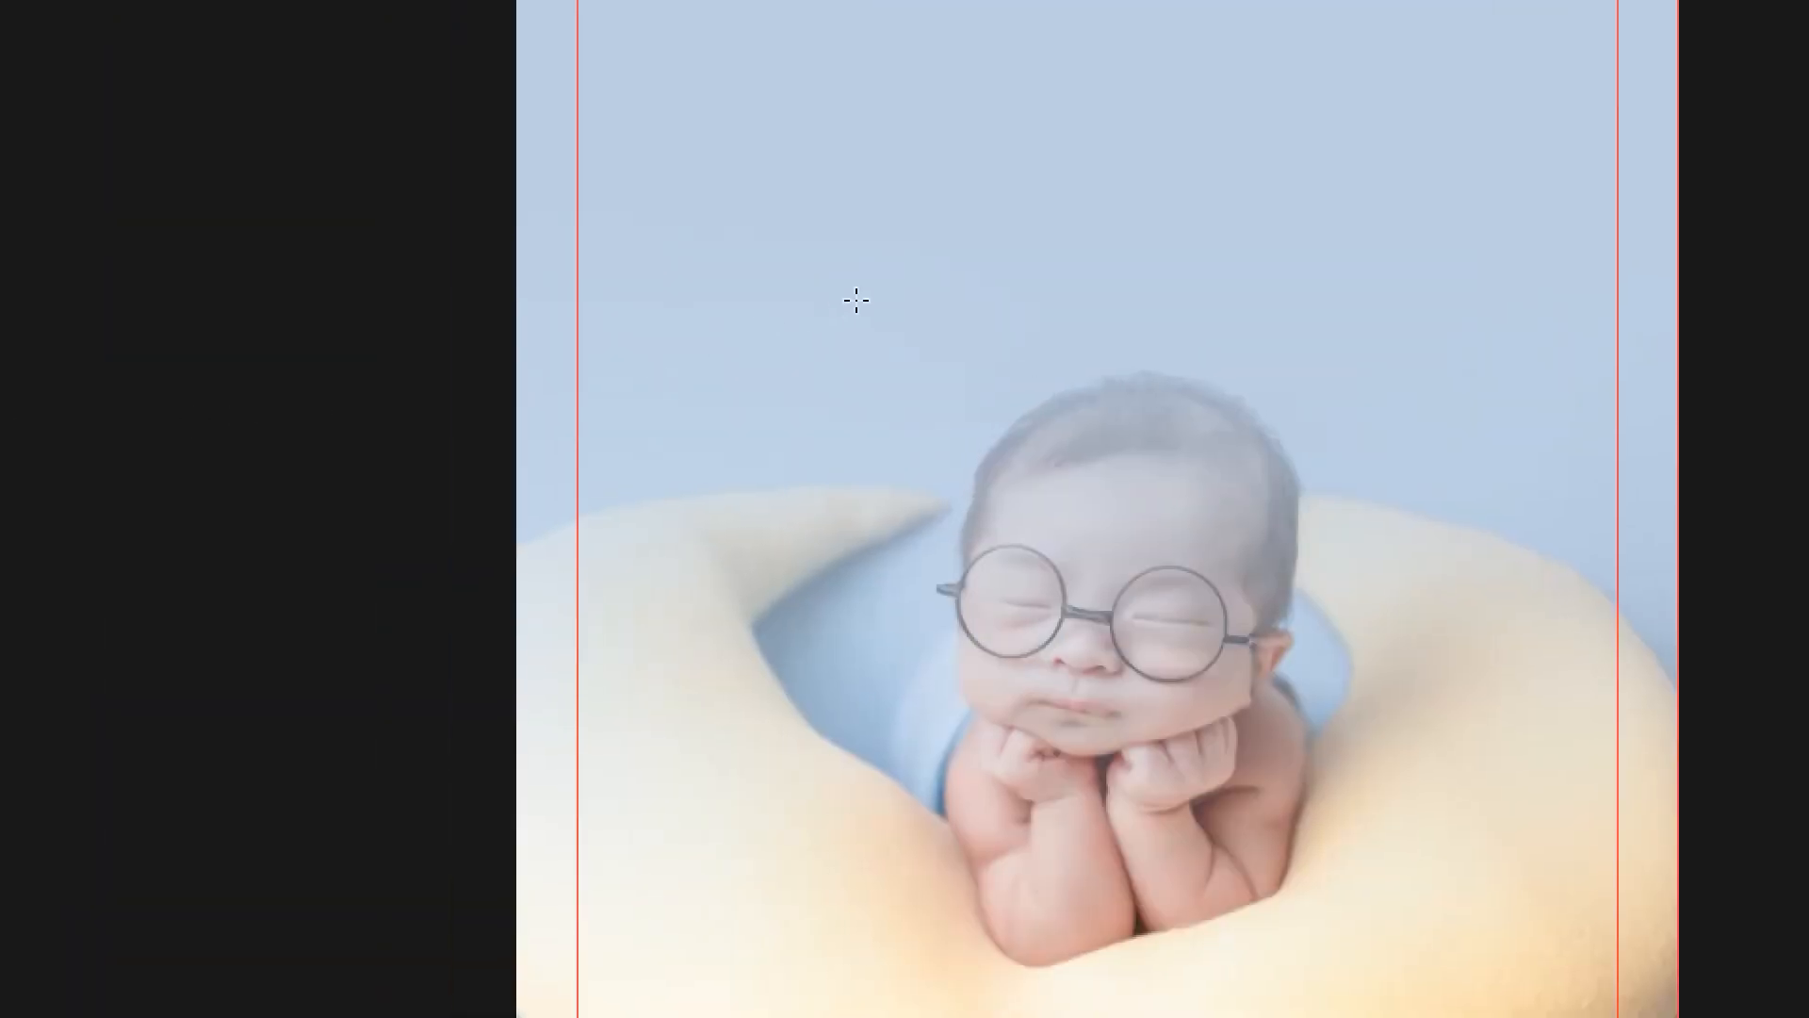
pyautogui.moveTo(948, 247); pyautogui.dragTo(948, 384)
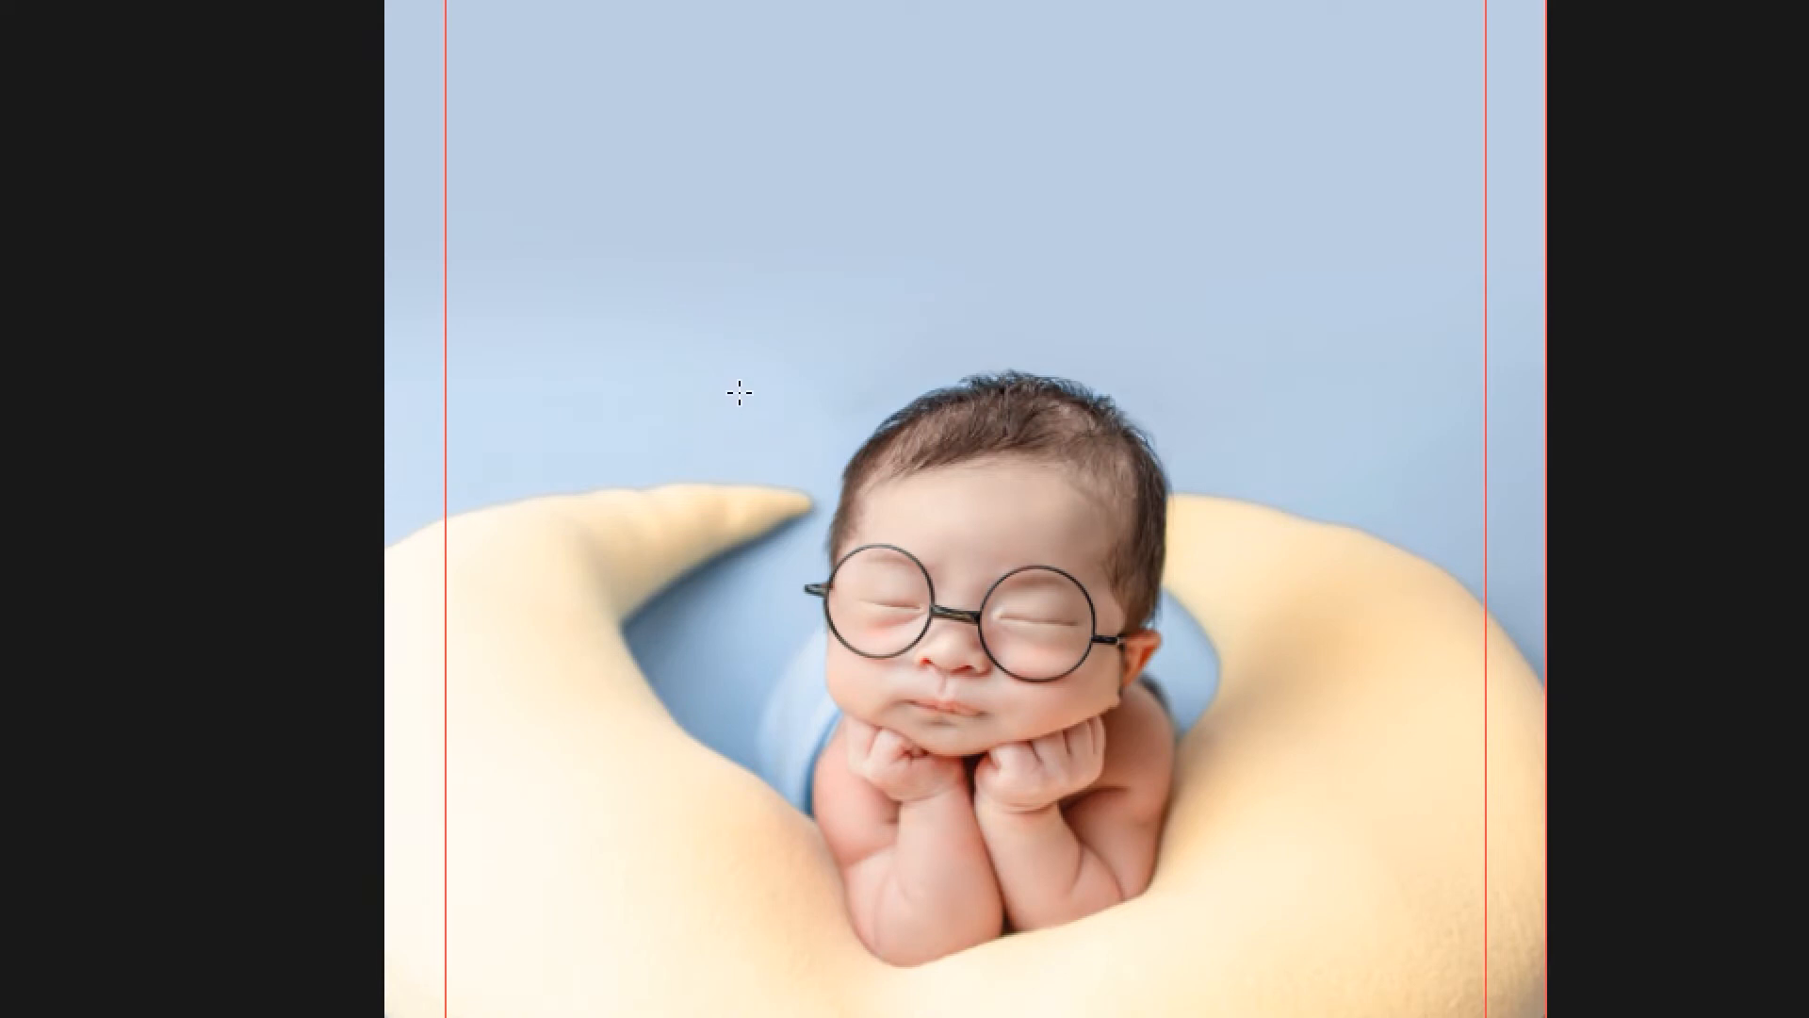
pyautogui.moveTo(740, 393); pyautogui.dragTo(833, 462)
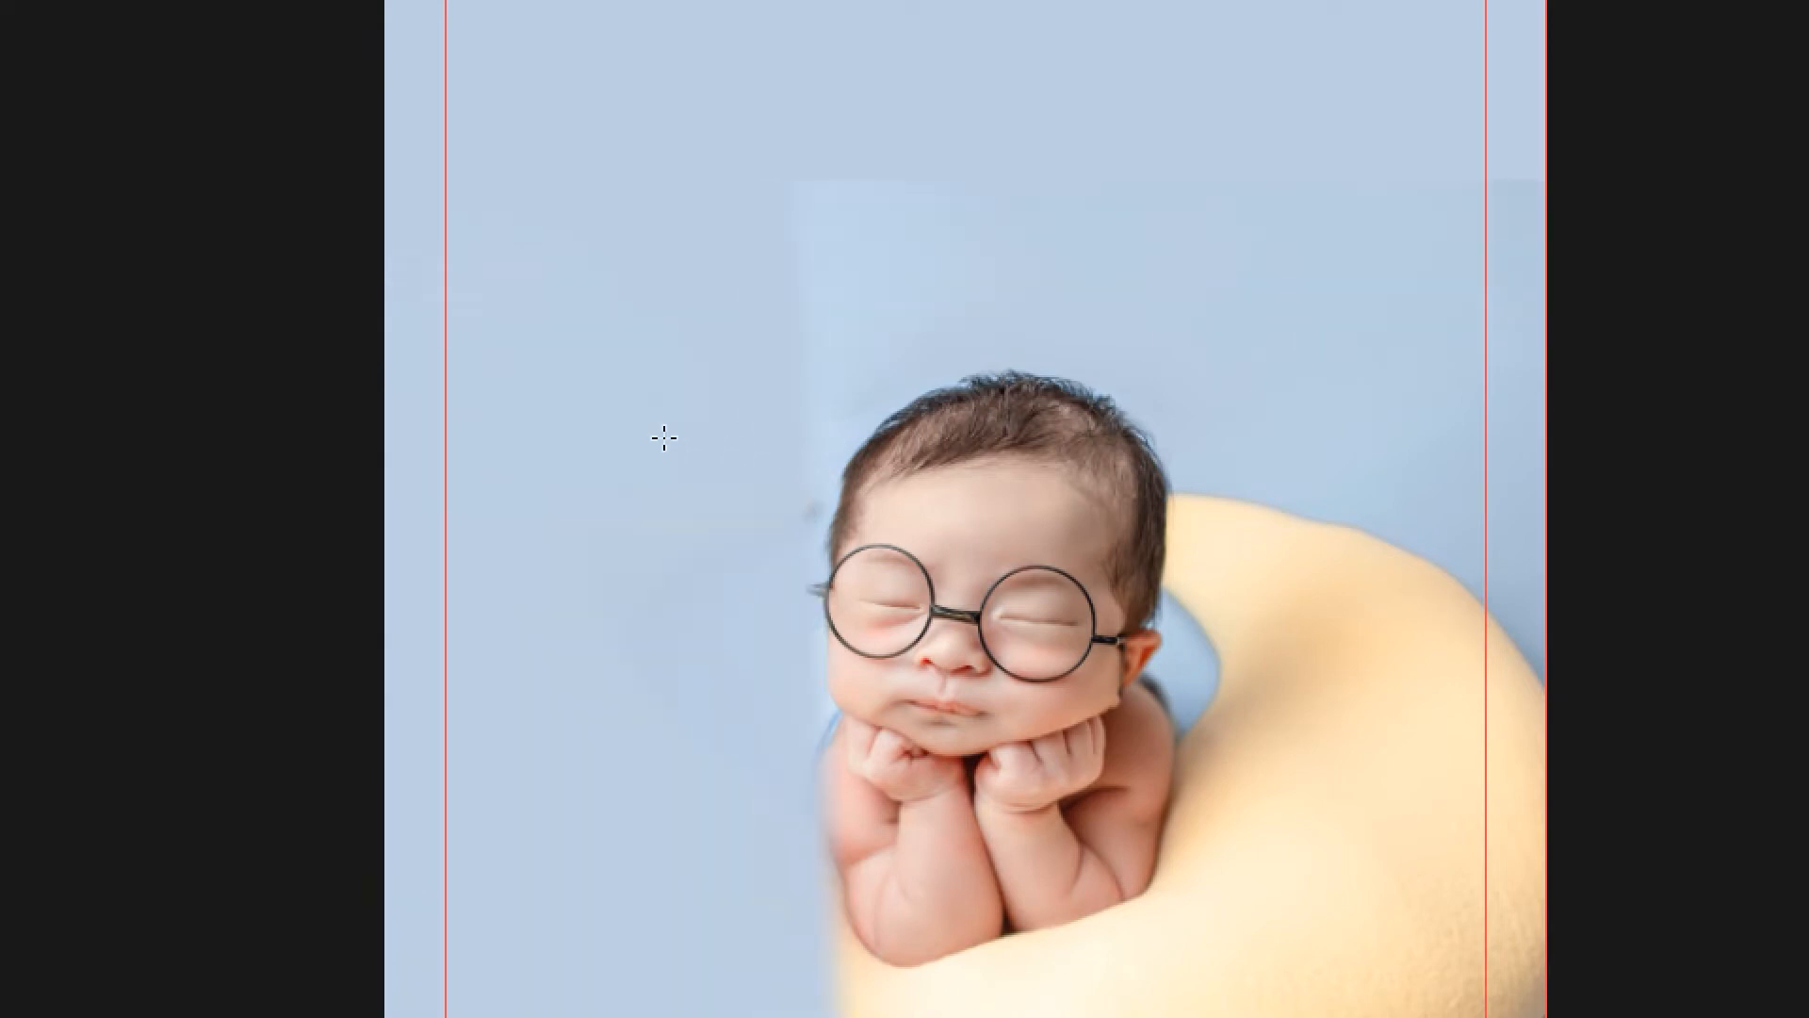
pyautogui.moveTo(575, 433); pyautogui.dragTo(1288, 451)
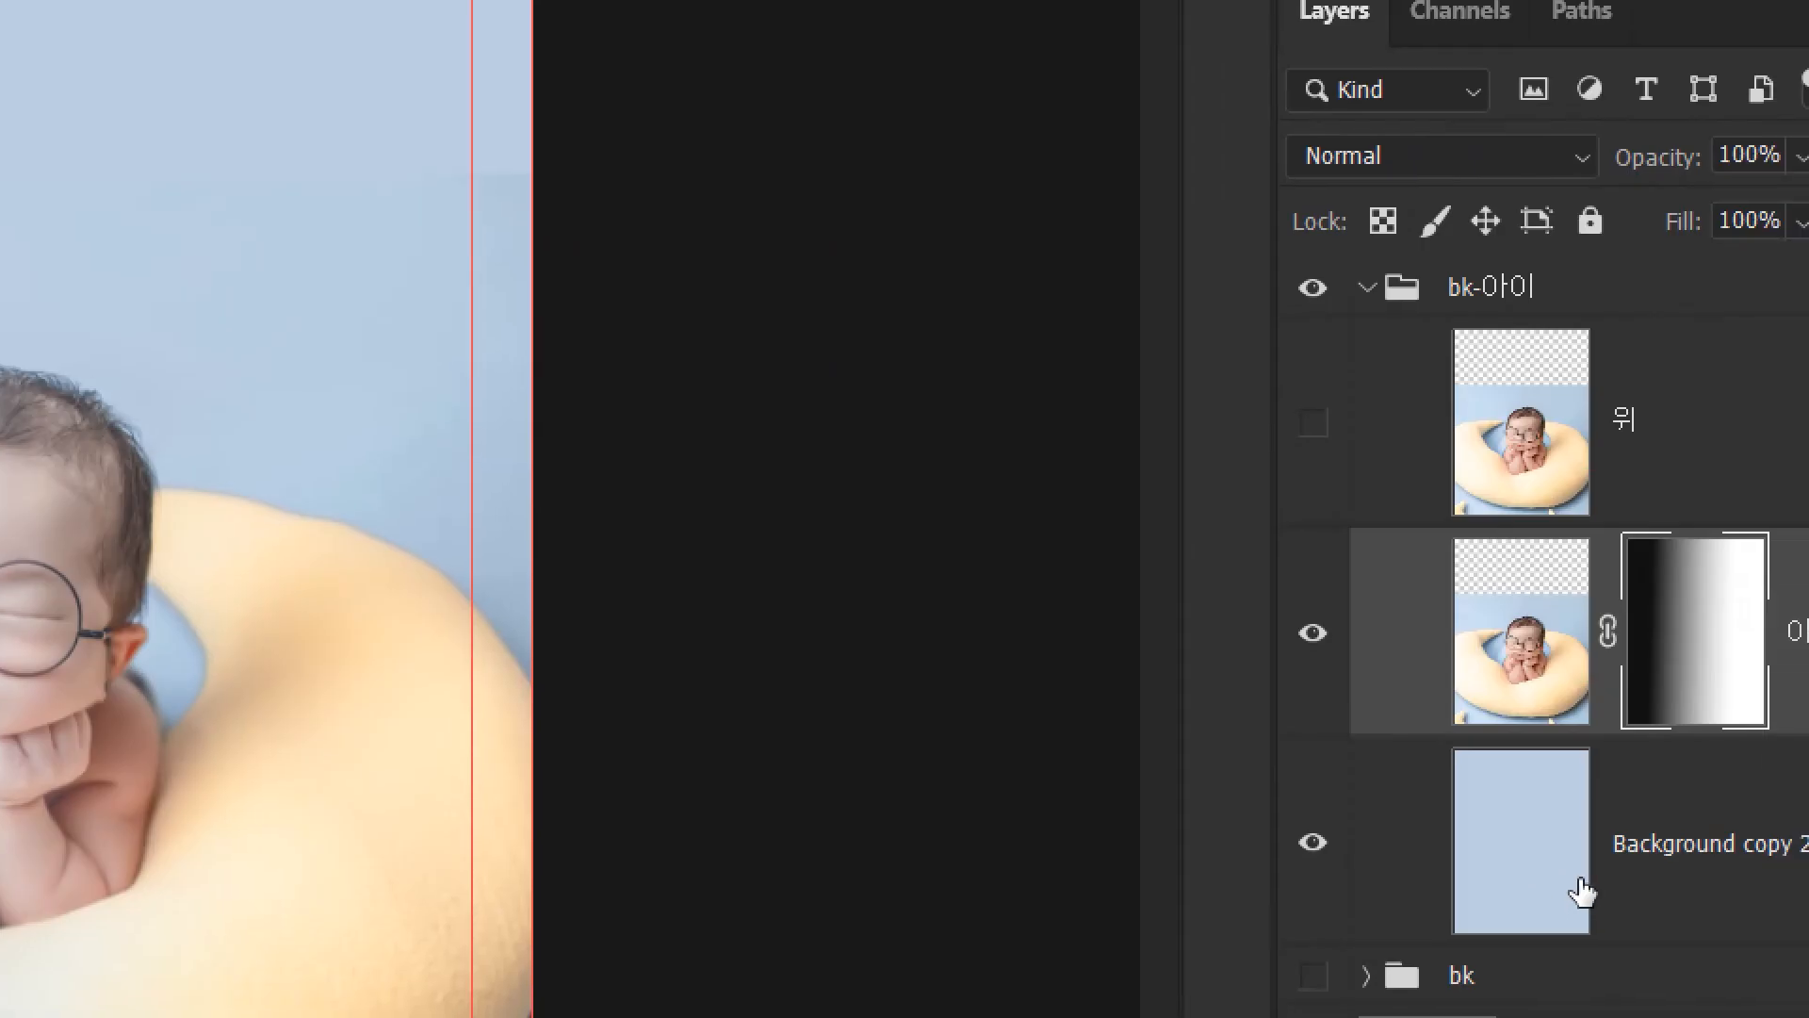
# Check the masked photo without Background copy 2, and redraw the 아래 mask with a downward gradient about 35 mm long above the baby's head.
pyautogui.click(1311, 846)
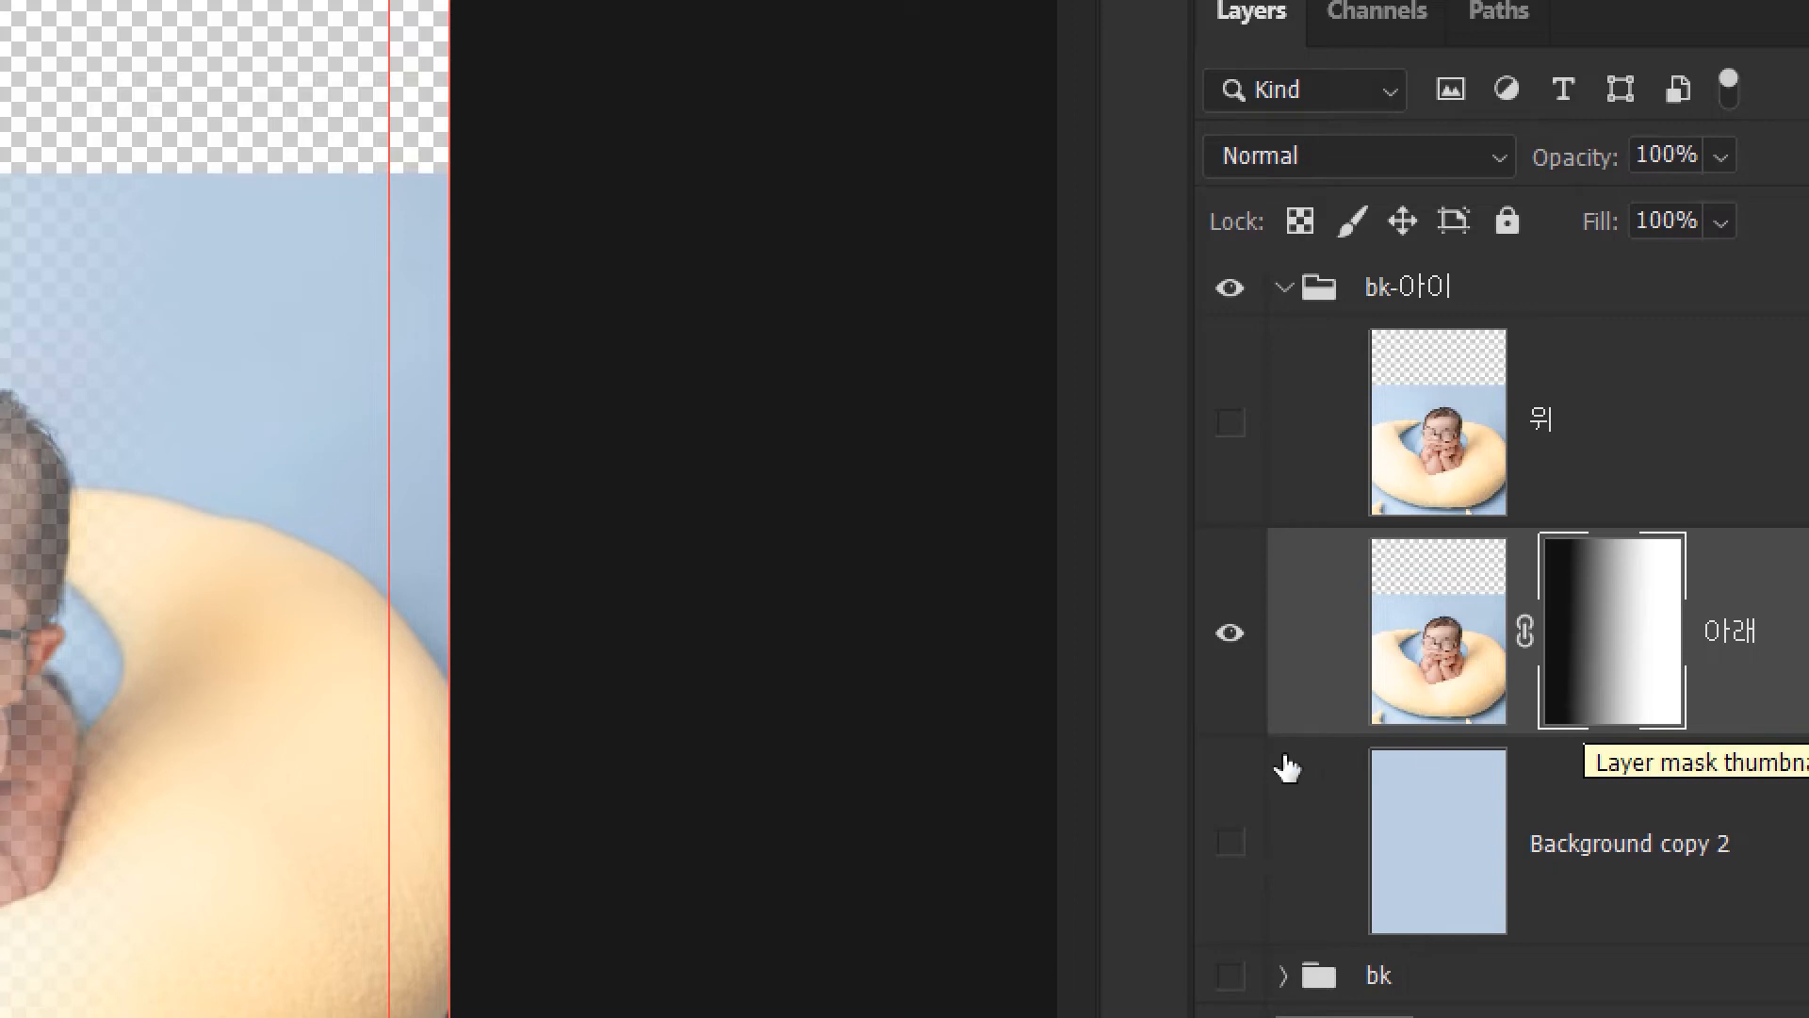
pyautogui.click(1230, 844)
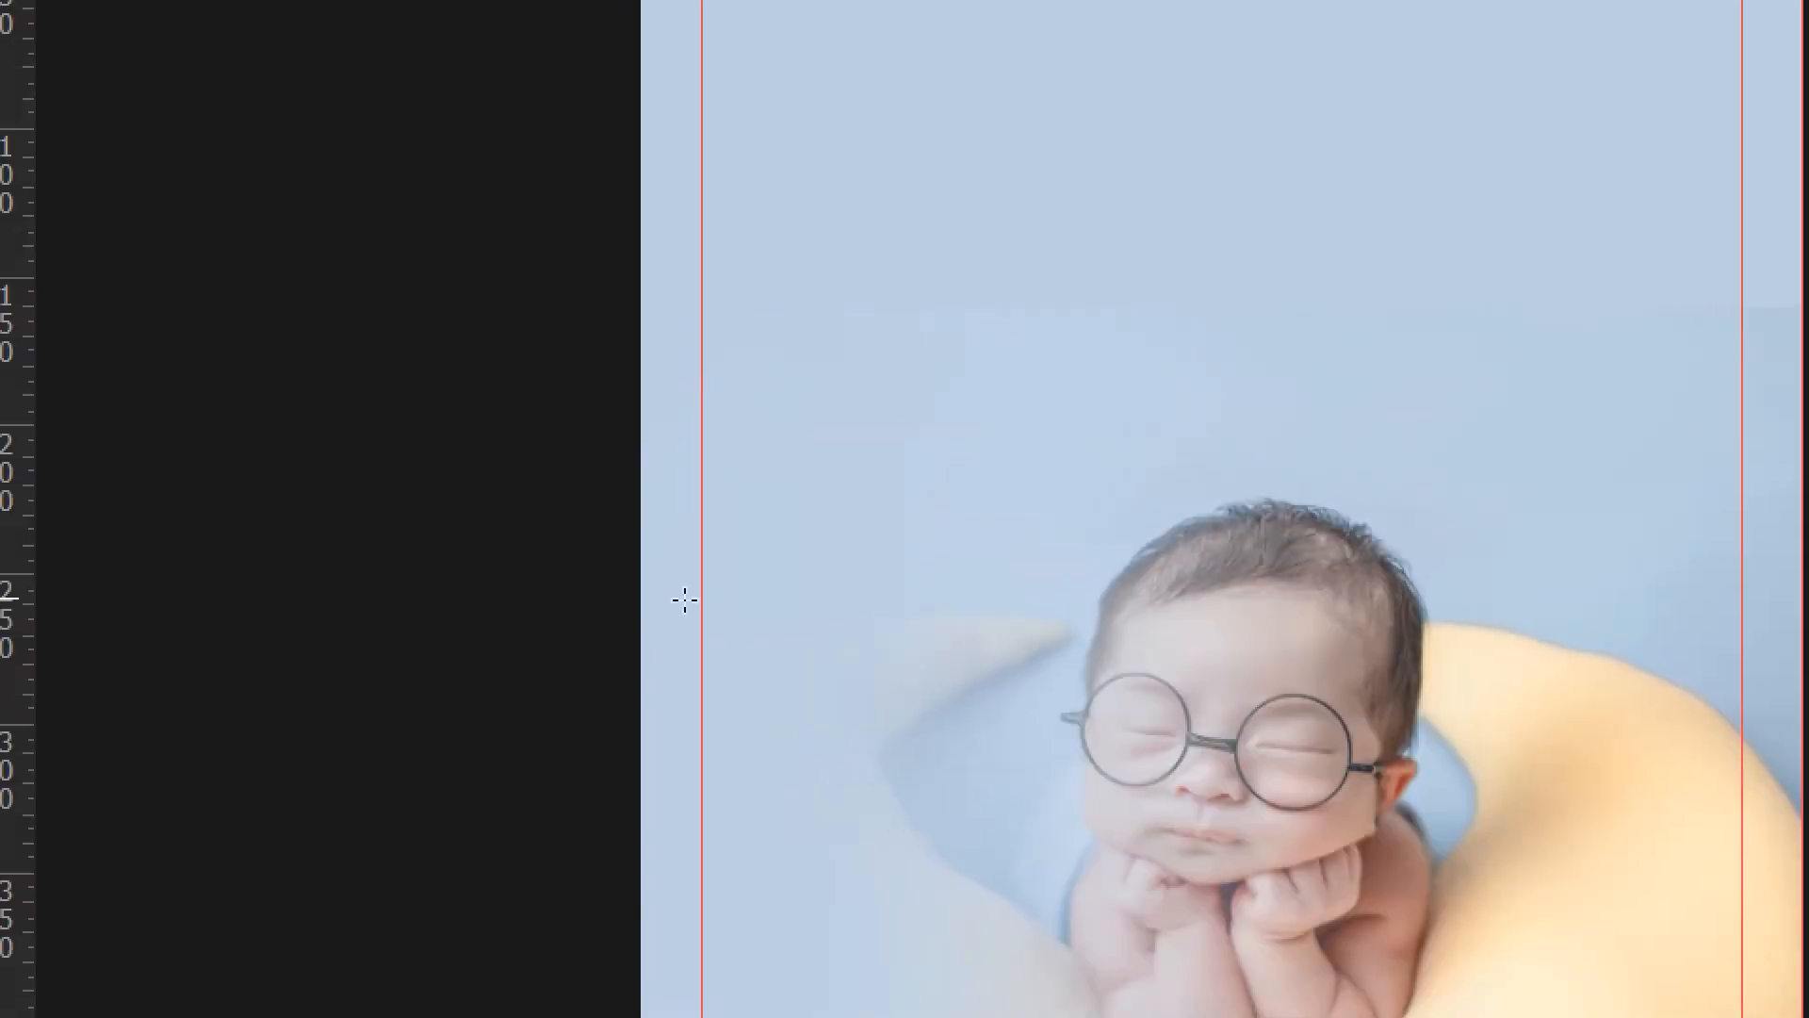
pyautogui.moveTo(1218, 370); pyautogui.dragTo(1217, 476)
pyautogui.moveTo(1217, 476); pyautogui.dragTo(1218, 469)
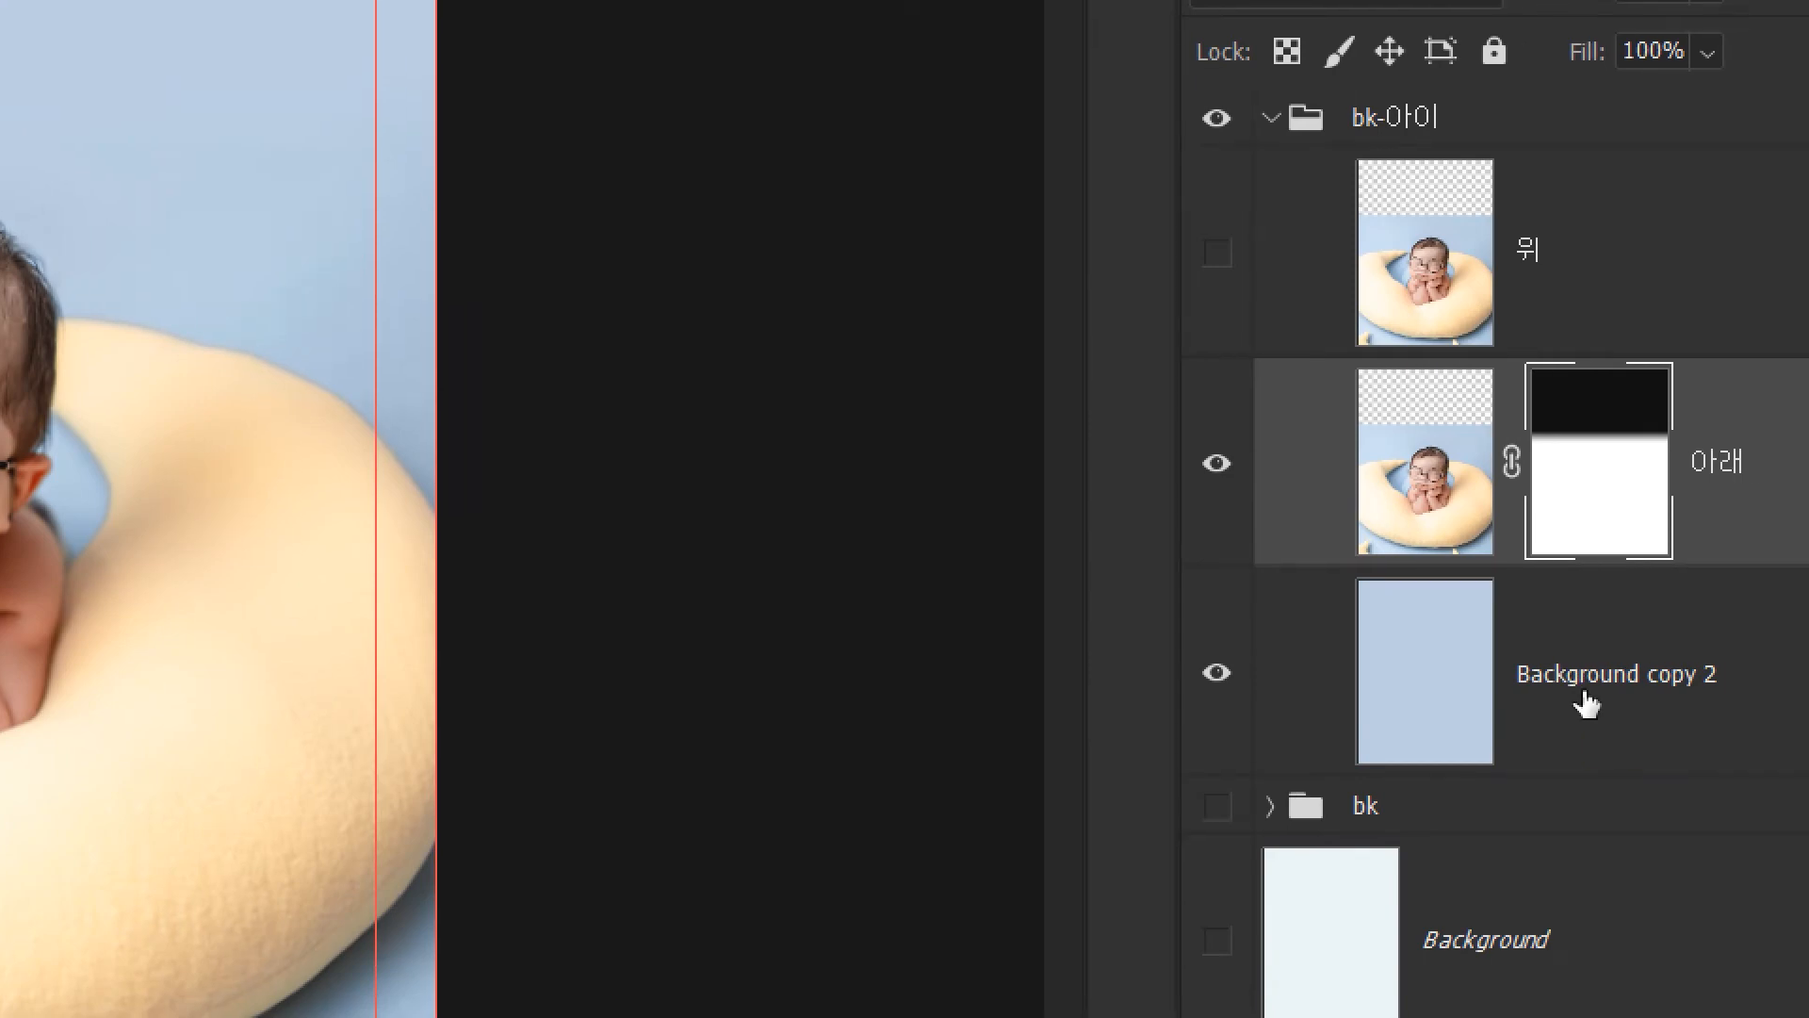
# Try a white background-color fill on Background copy 2 and refill it with the light blue foreground color.
pyautogui.click(1582, 699)
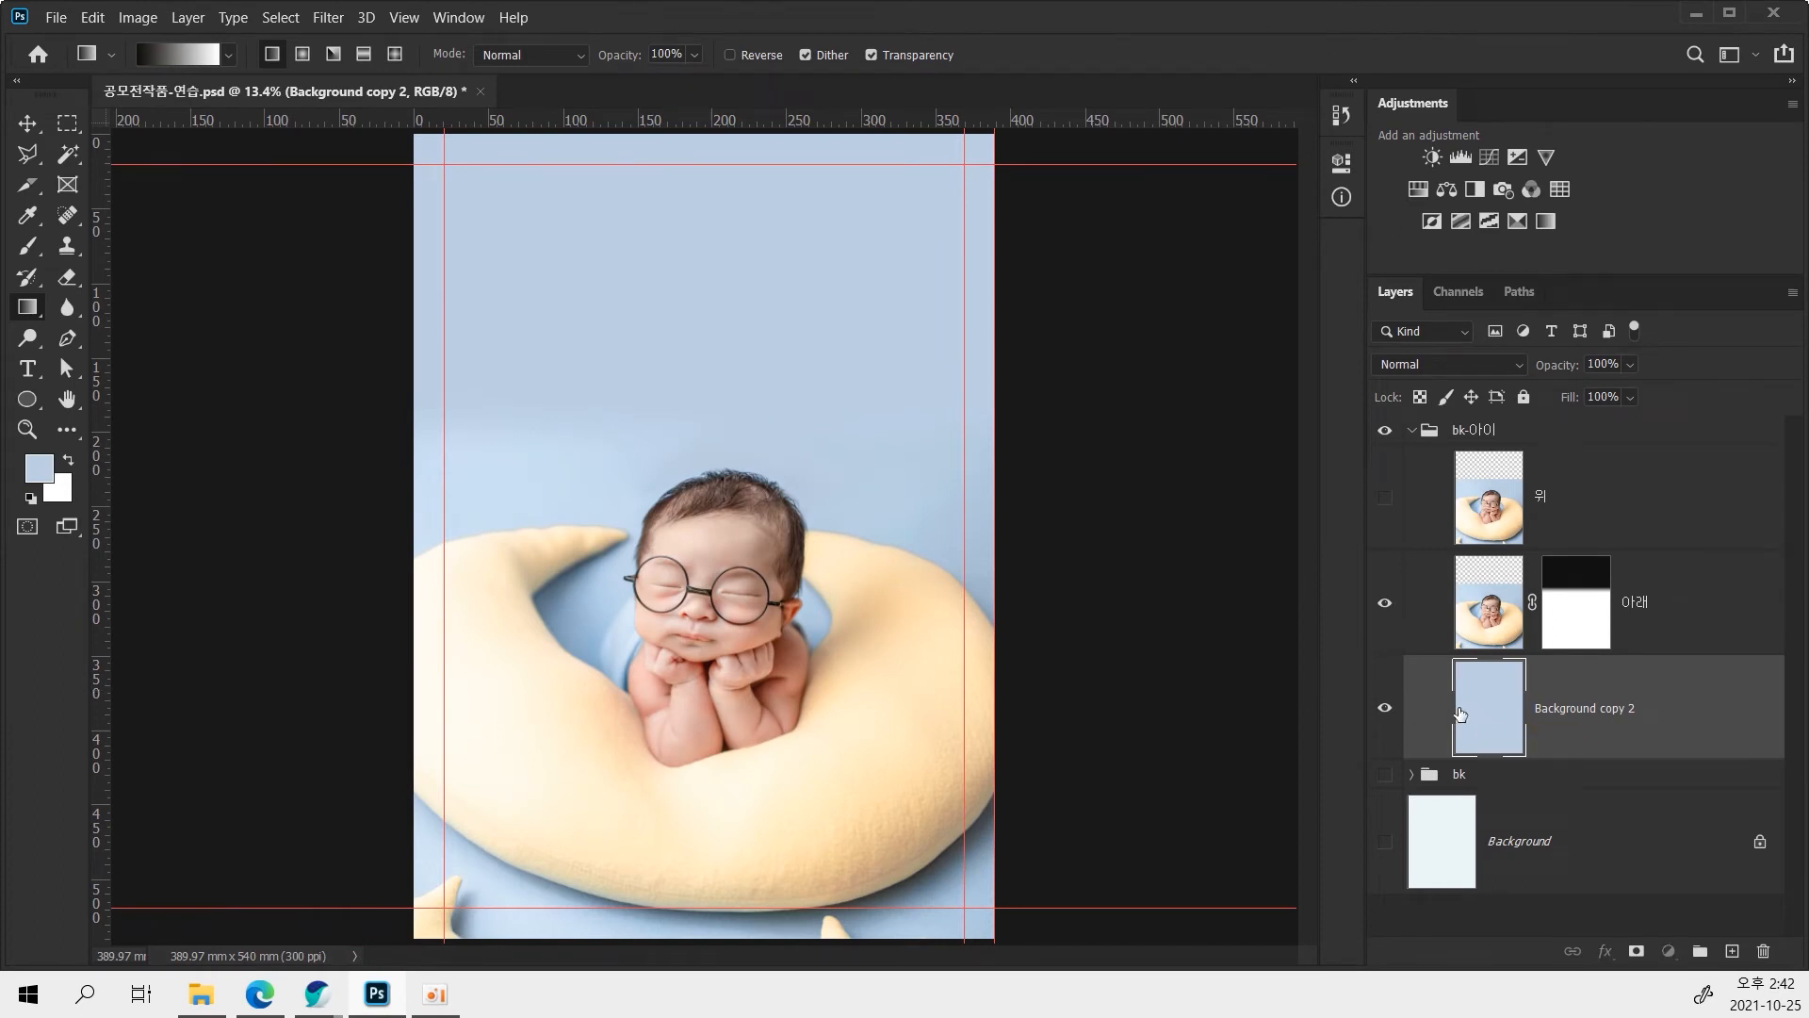
pyautogui.hotkey('ctrl', 'BackSpace')
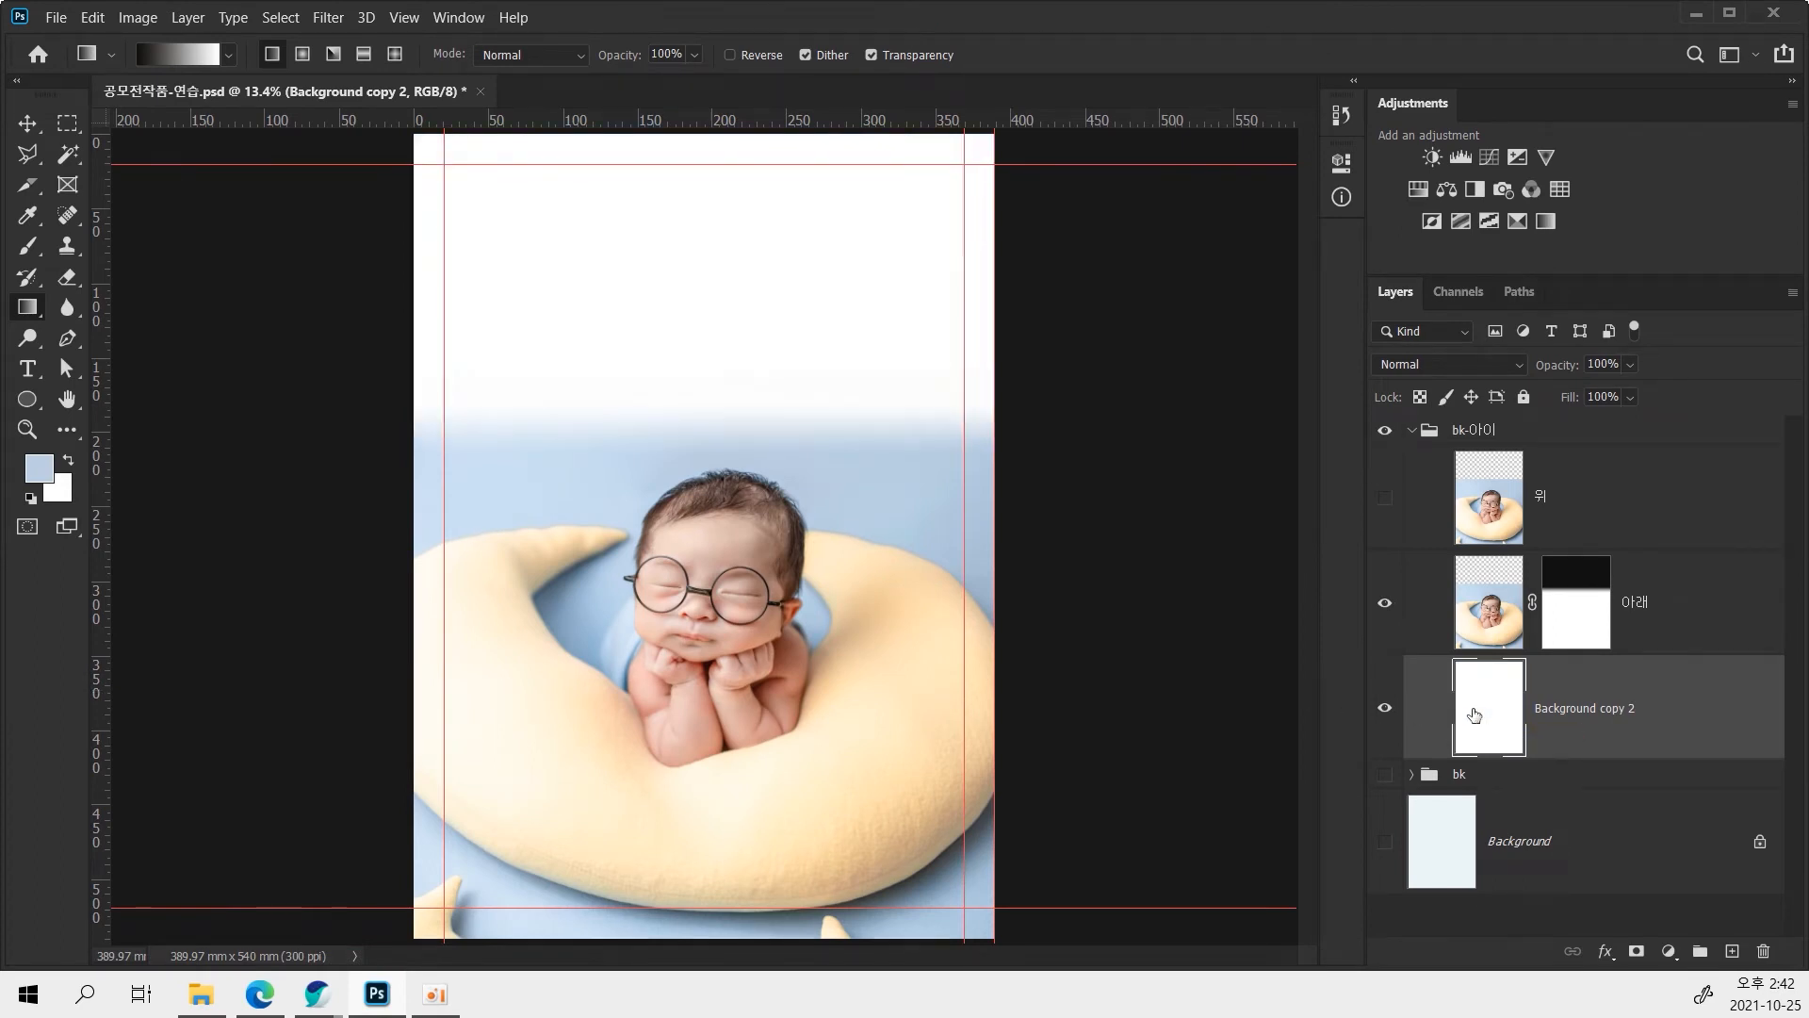
pyautogui.hotkey('alt', 'BackSpace')
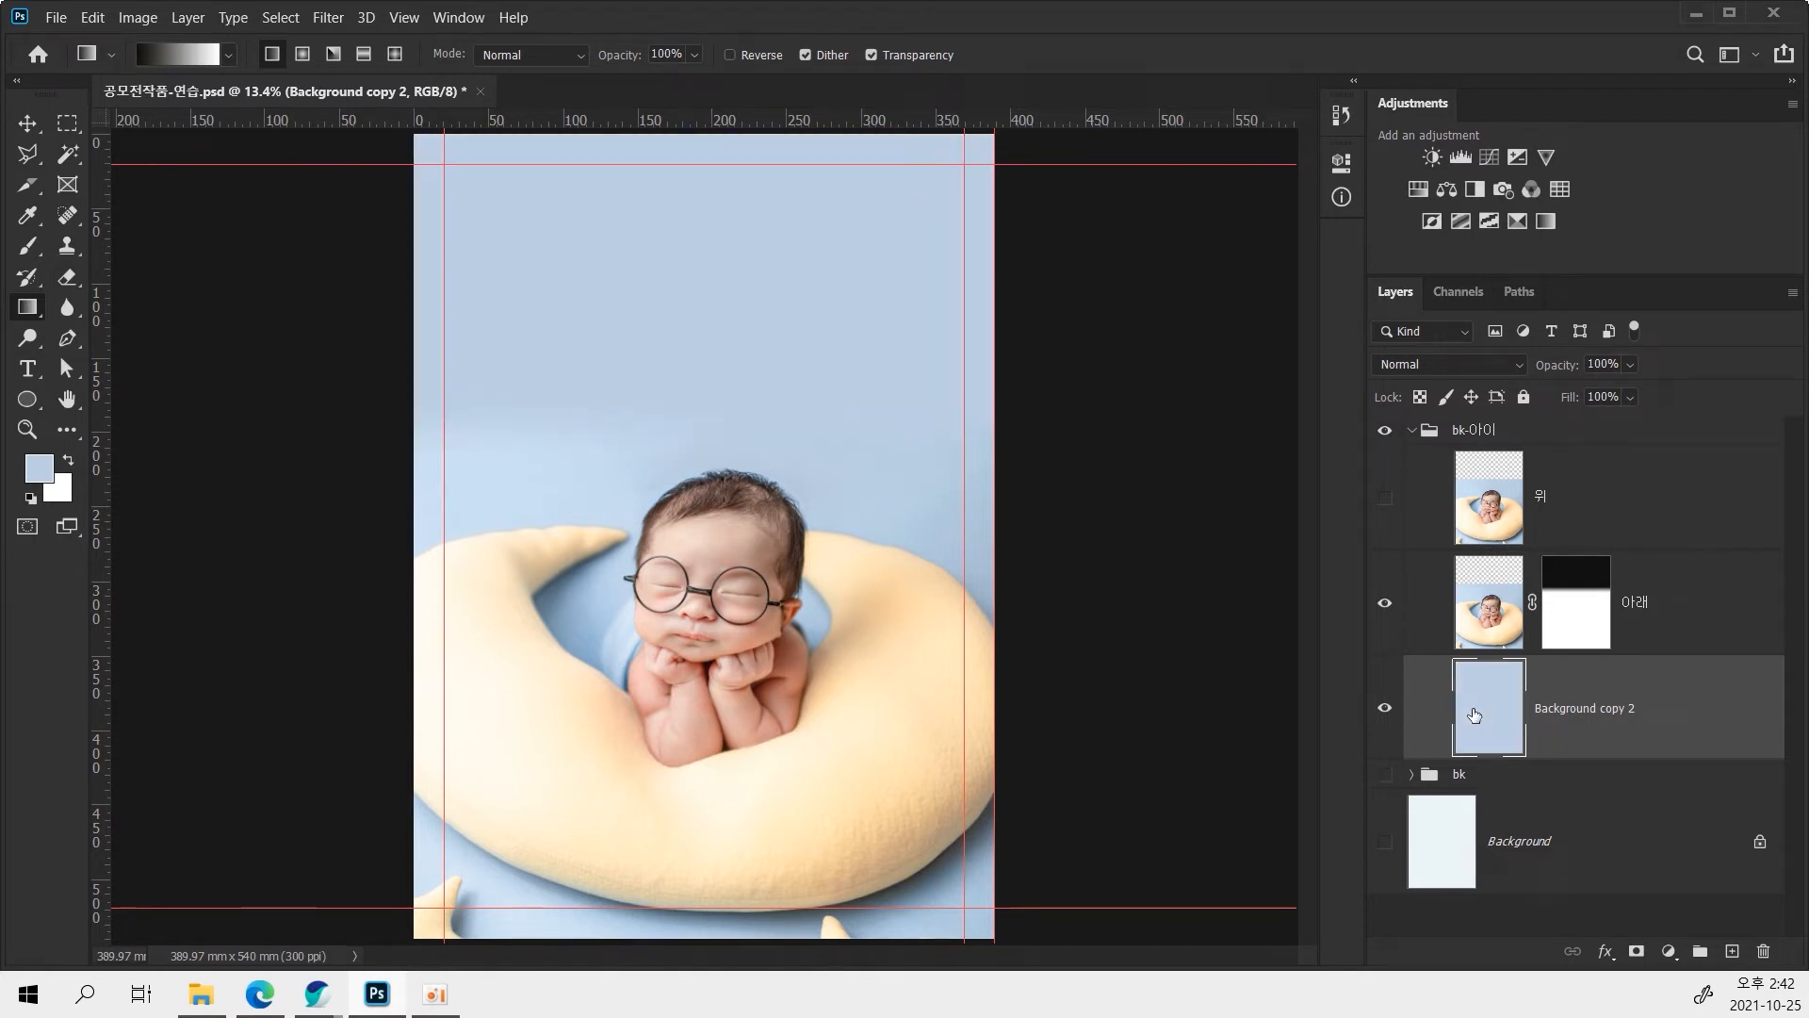
pyautogui.hotkey('ctrl', 'BackSpace')
pyautogui.hotkey('alt', 'BackSpace')
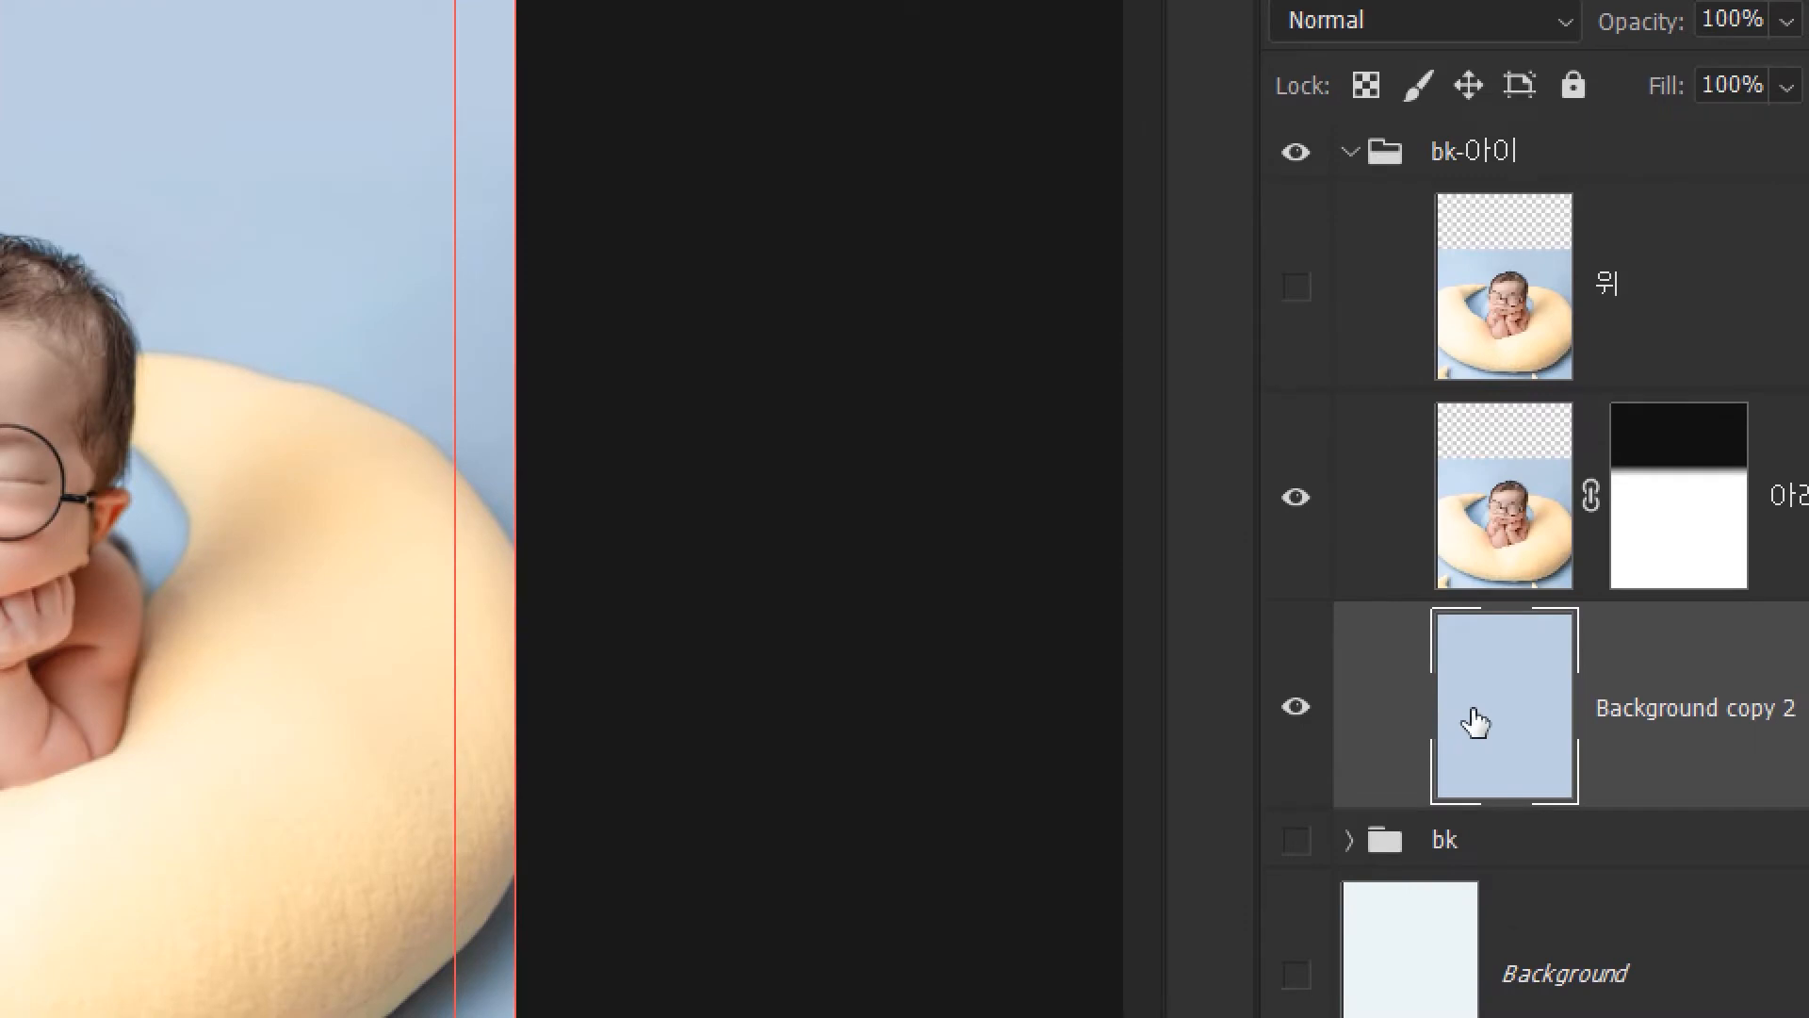
# Compare the masked baby photo with Background copy 2 hidden and shown, selecting the 아래 layer mask.
pyautogui.click(1293, 719)
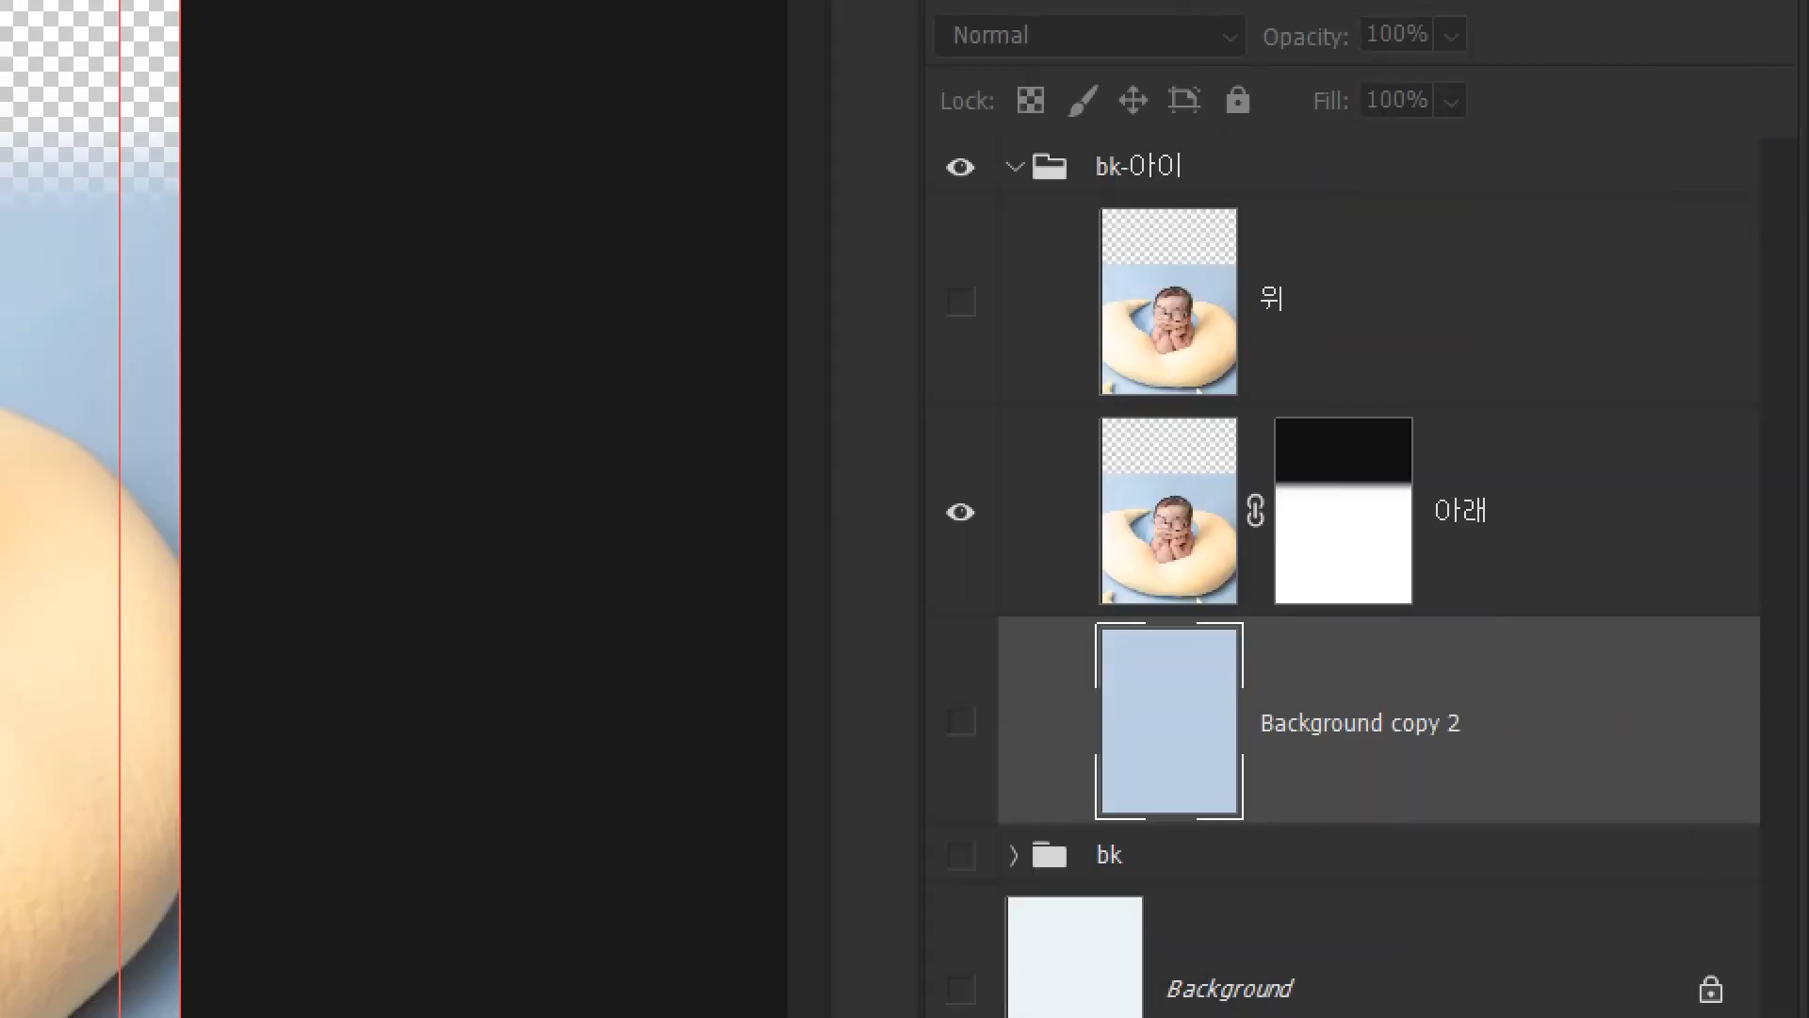
pyautogui.click(1363, 525)
pyautogui.click(954, 725)
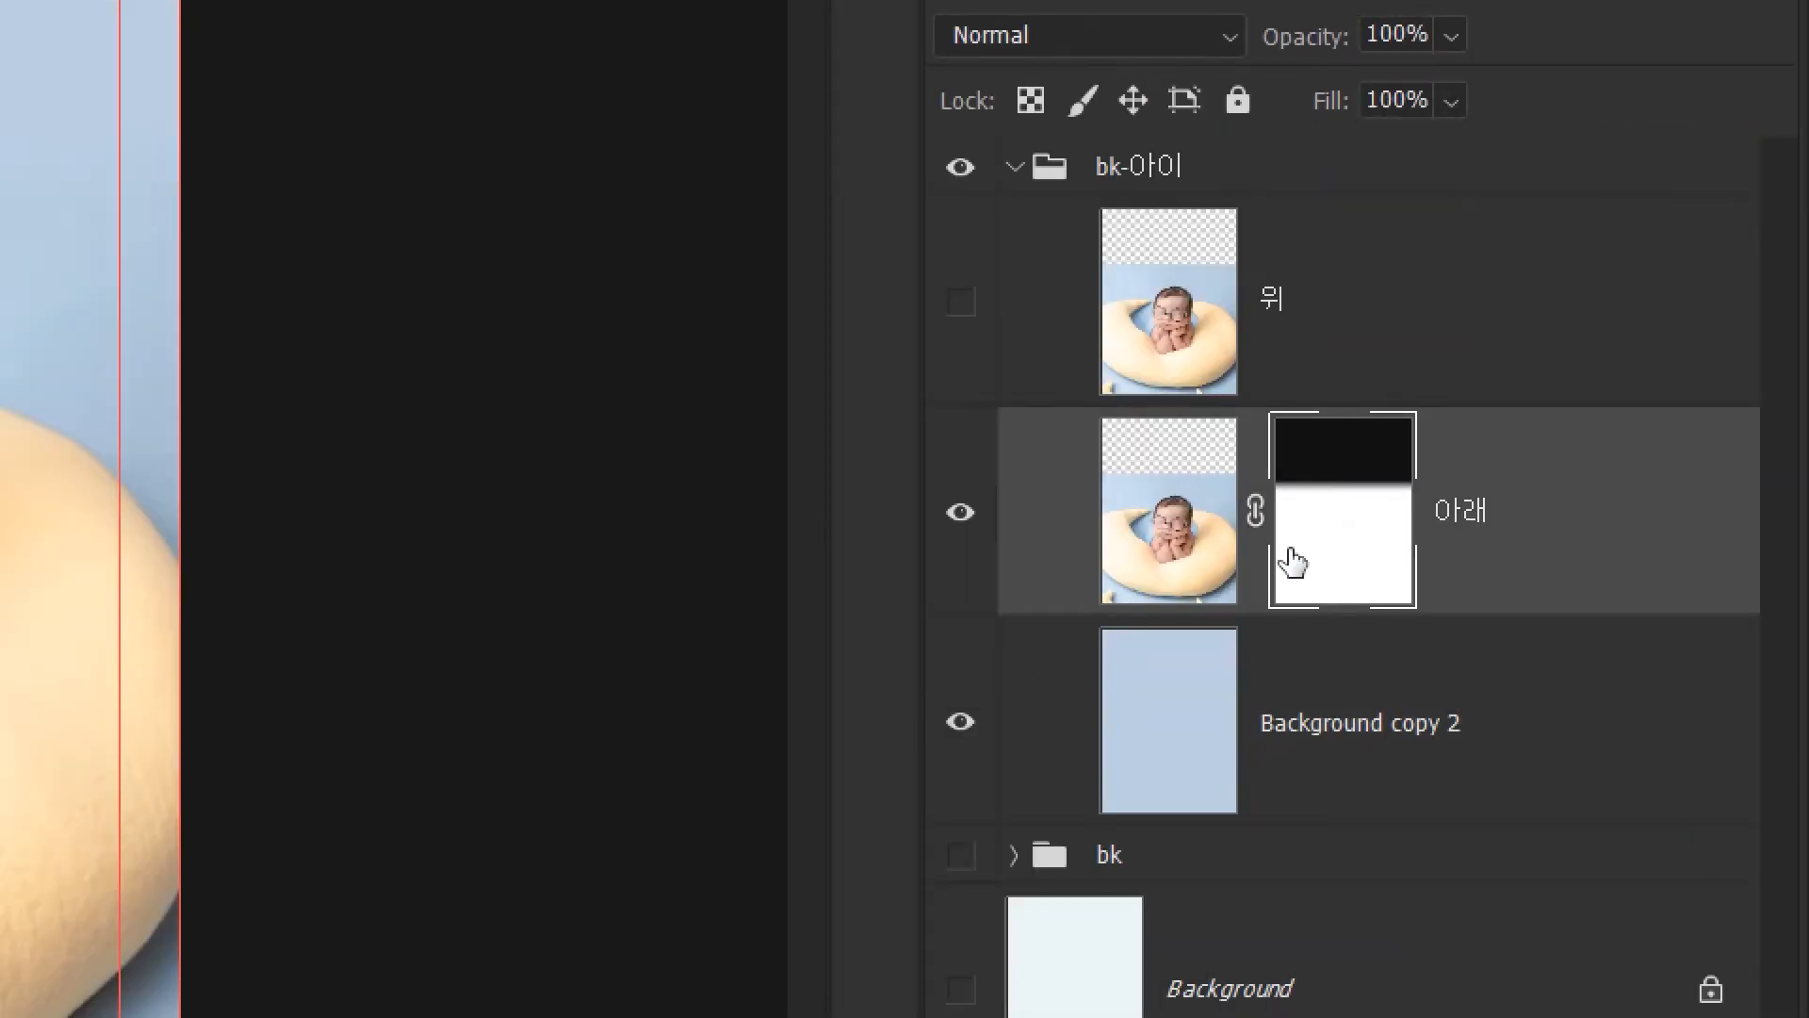
# Hide the 아래 layer, show the unmasked 위 layer above it, and make 위 the active layer.
pyautogui.click(961, 516)
pyautogui.click(960, 304)
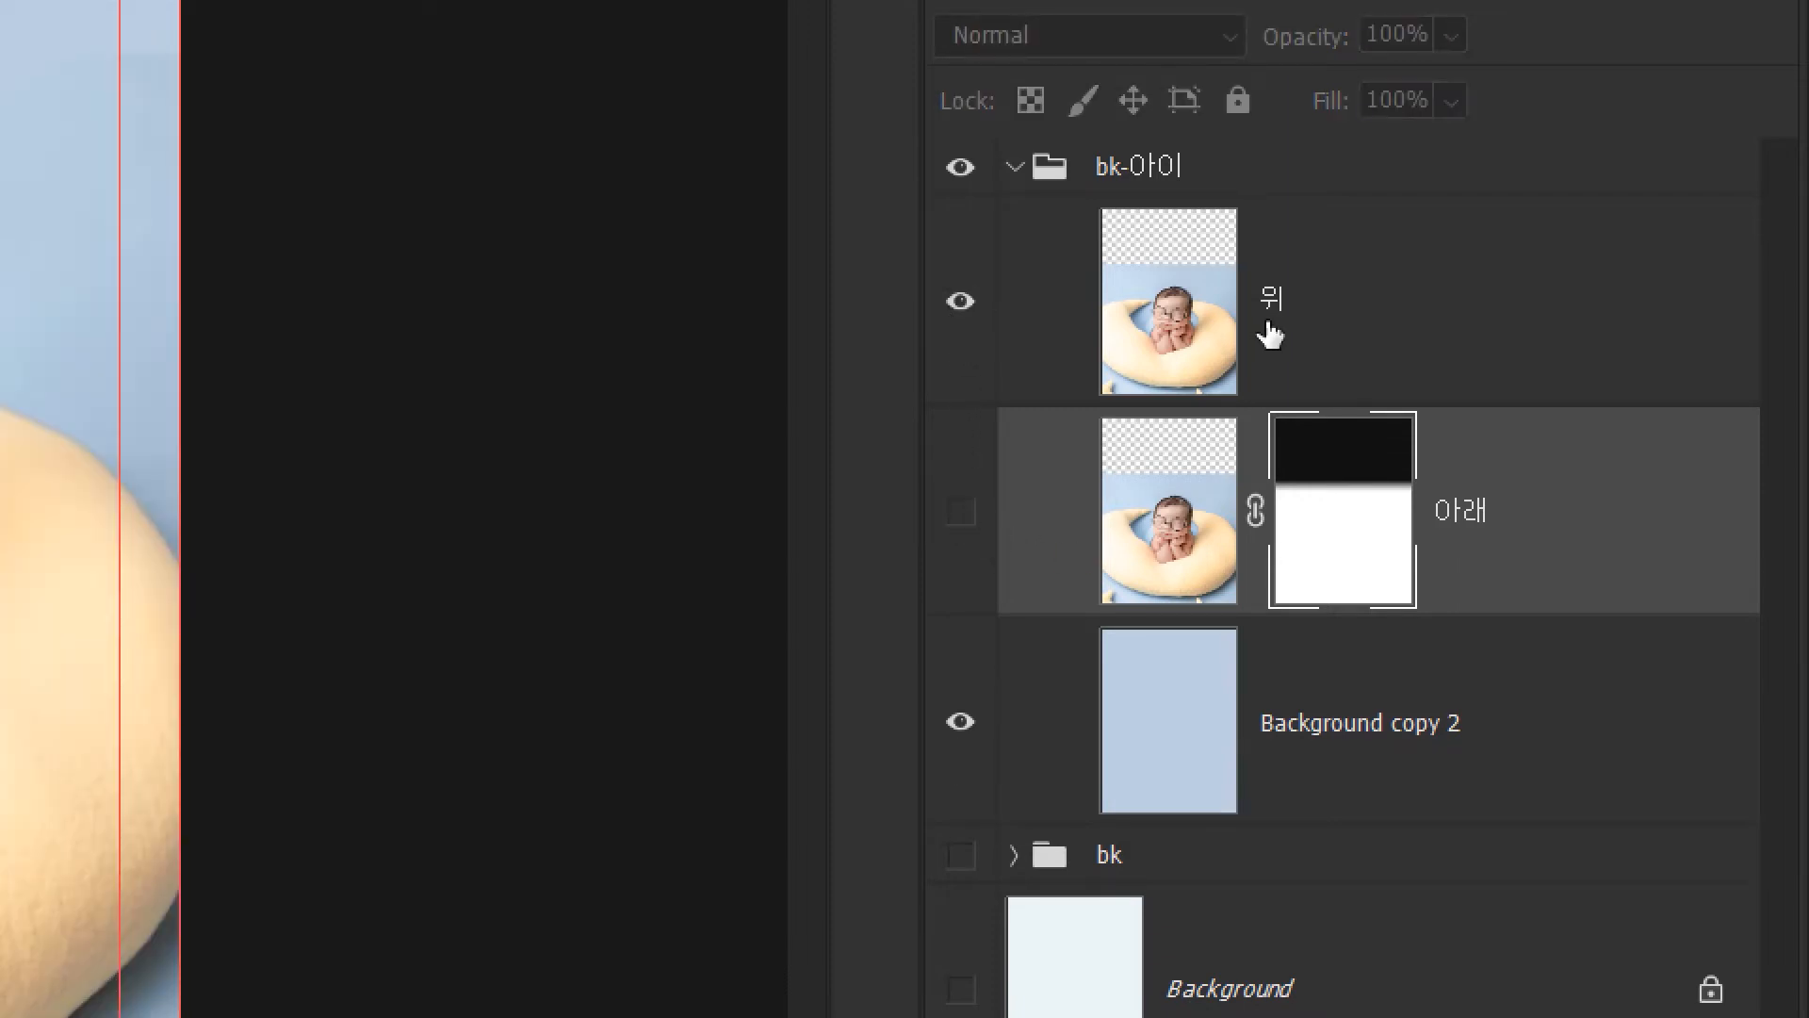
pyautogui.click(1310, 333)
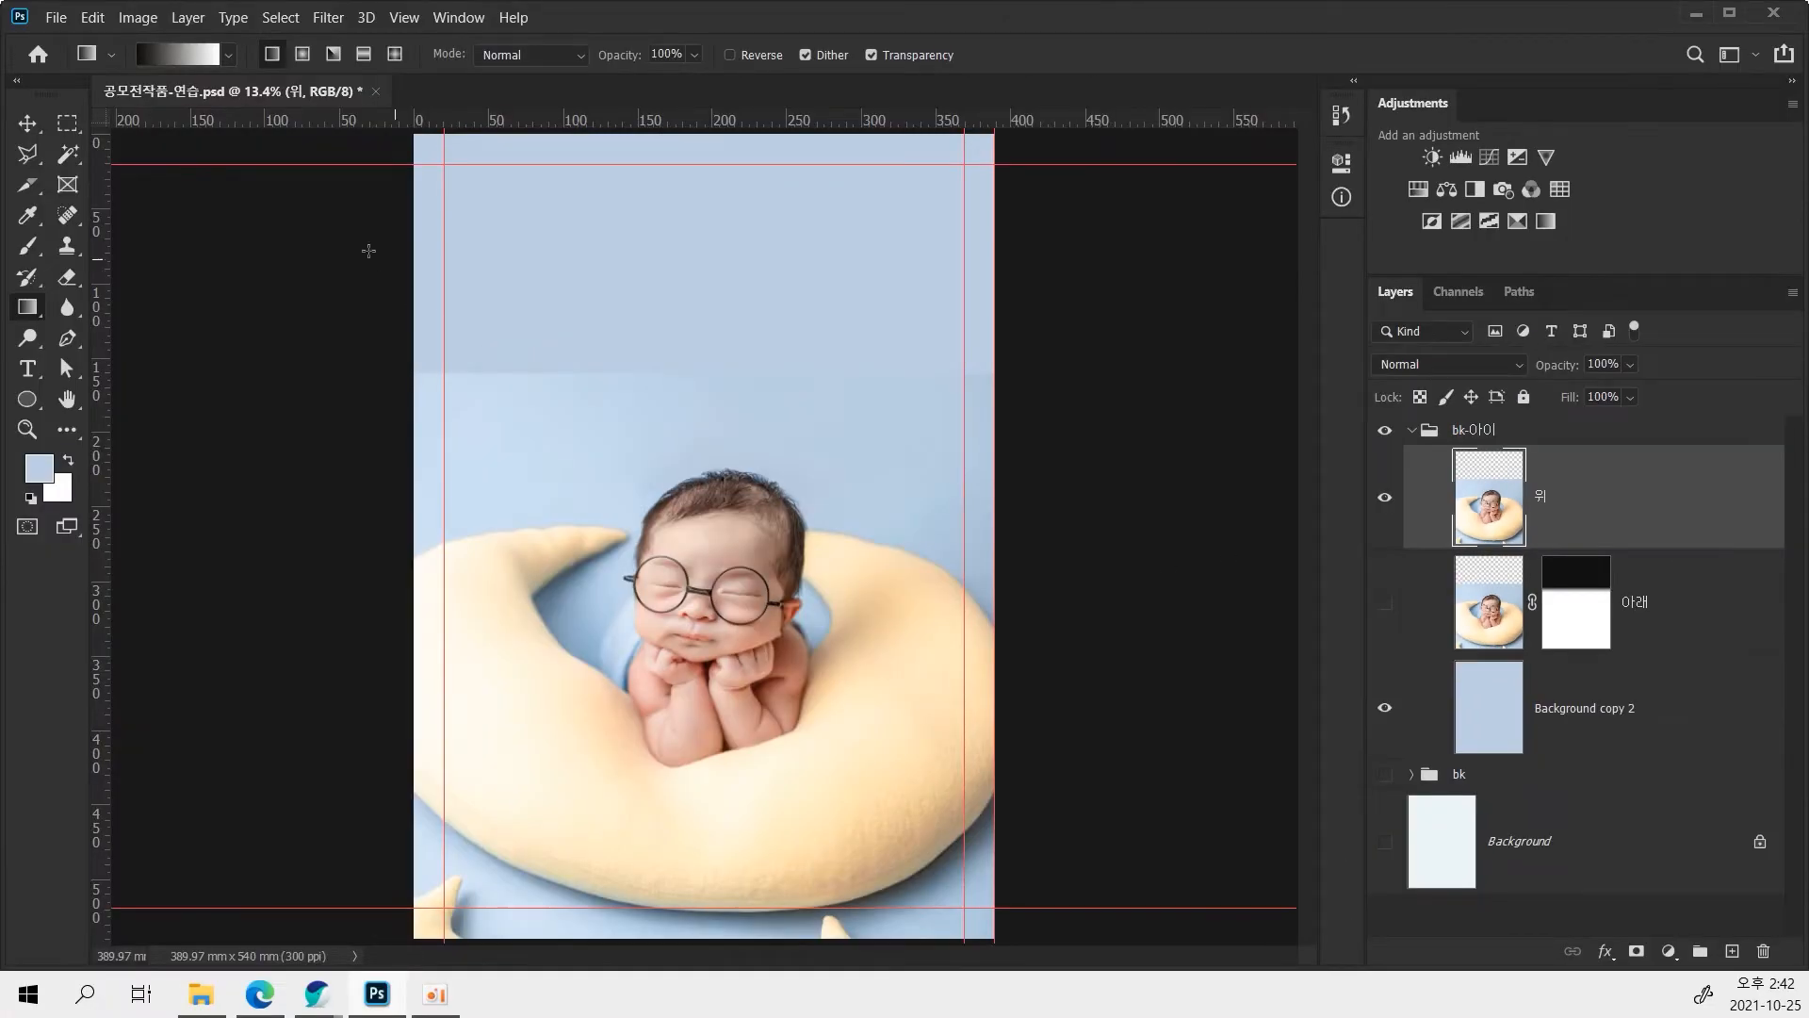
# Move the bk-아이 group with the baby photo up the poster, and shift it partway back down without any sideways offset.
pyautogui.click(29, 125)
pyautogui.moveTo(701, 754); pyautogui.dragTo(707, 462)
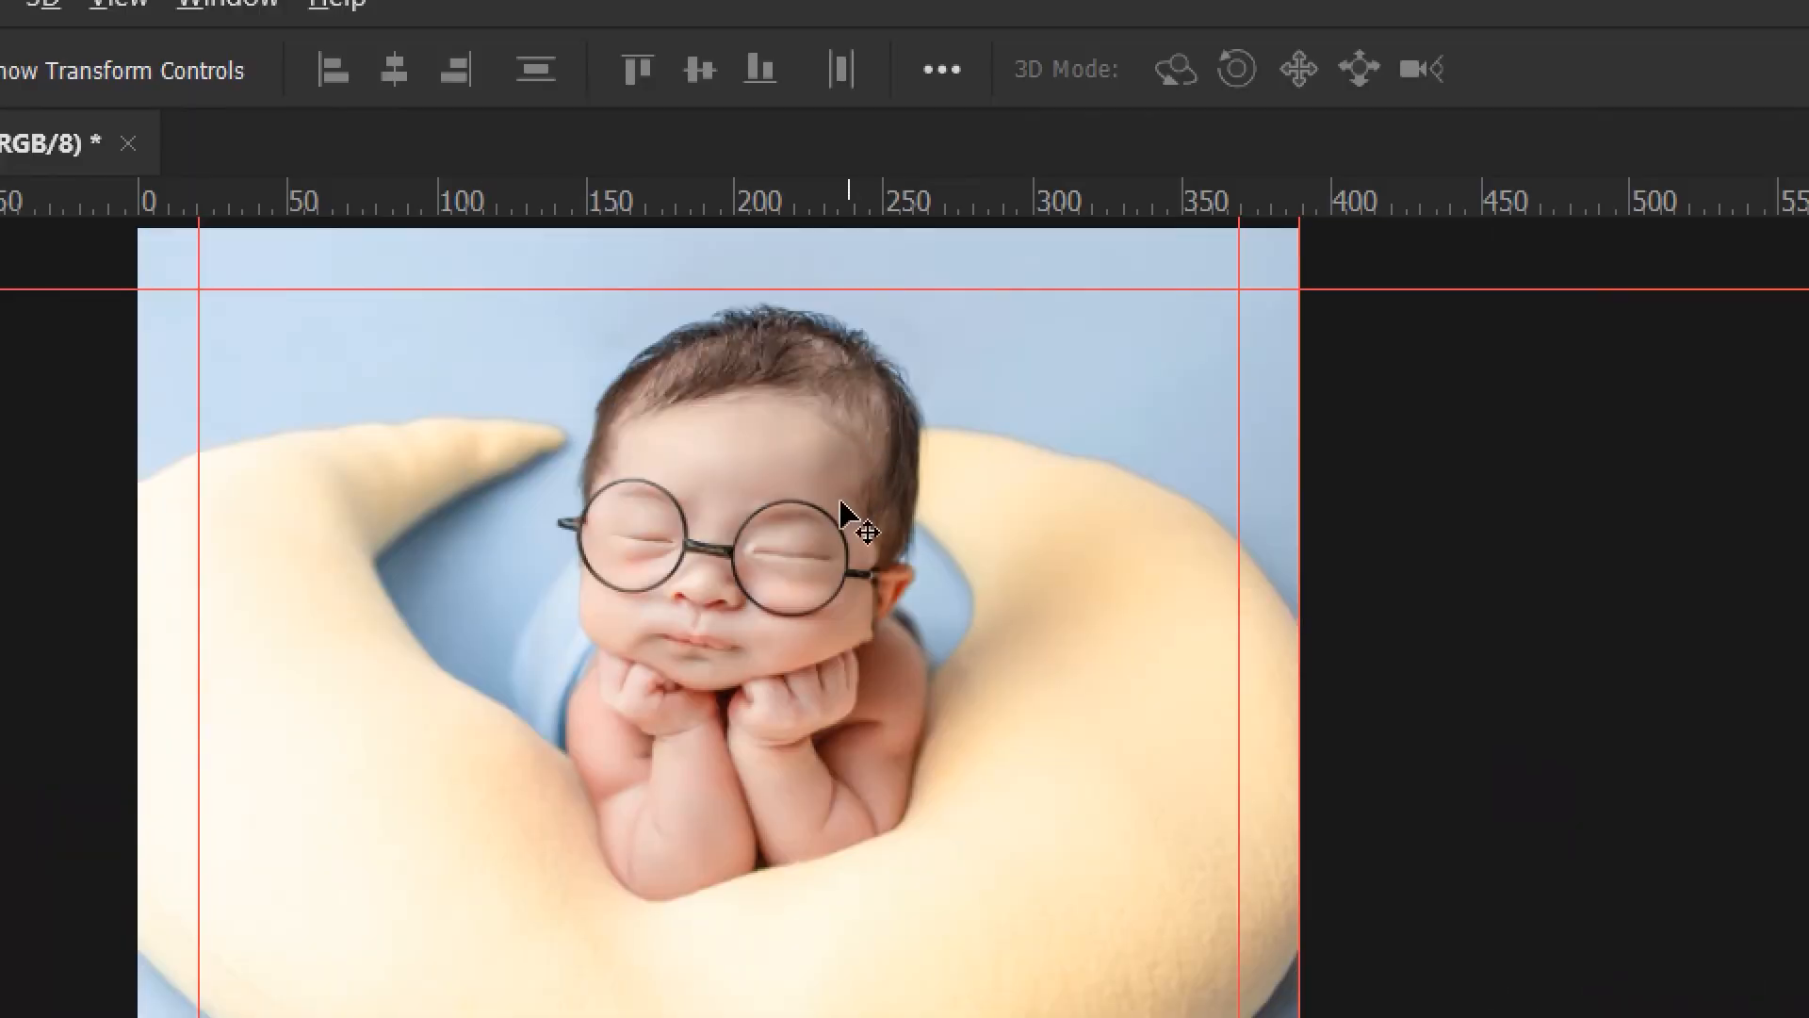
pyautogui.moveTo(841, 504); pyautogui.dragTo(820, 518)
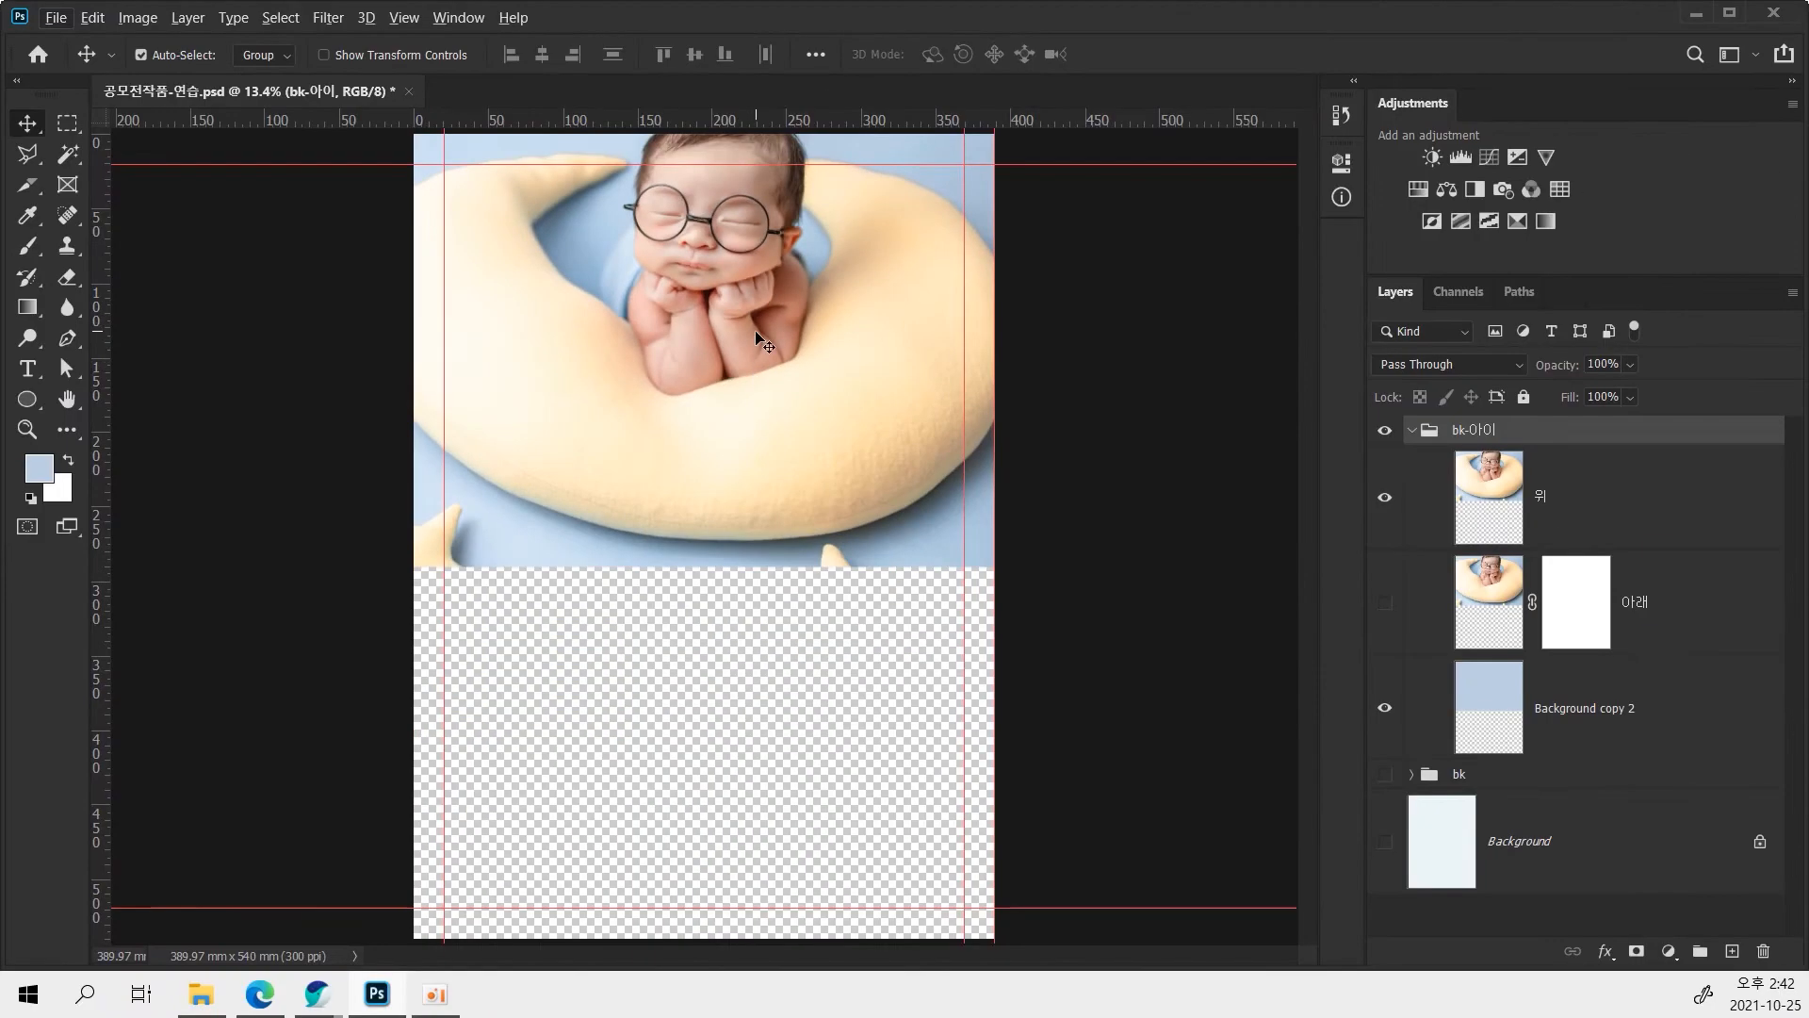
pyautogui.moveTo(823, 655); pyautogui.dragTo(827, 819)
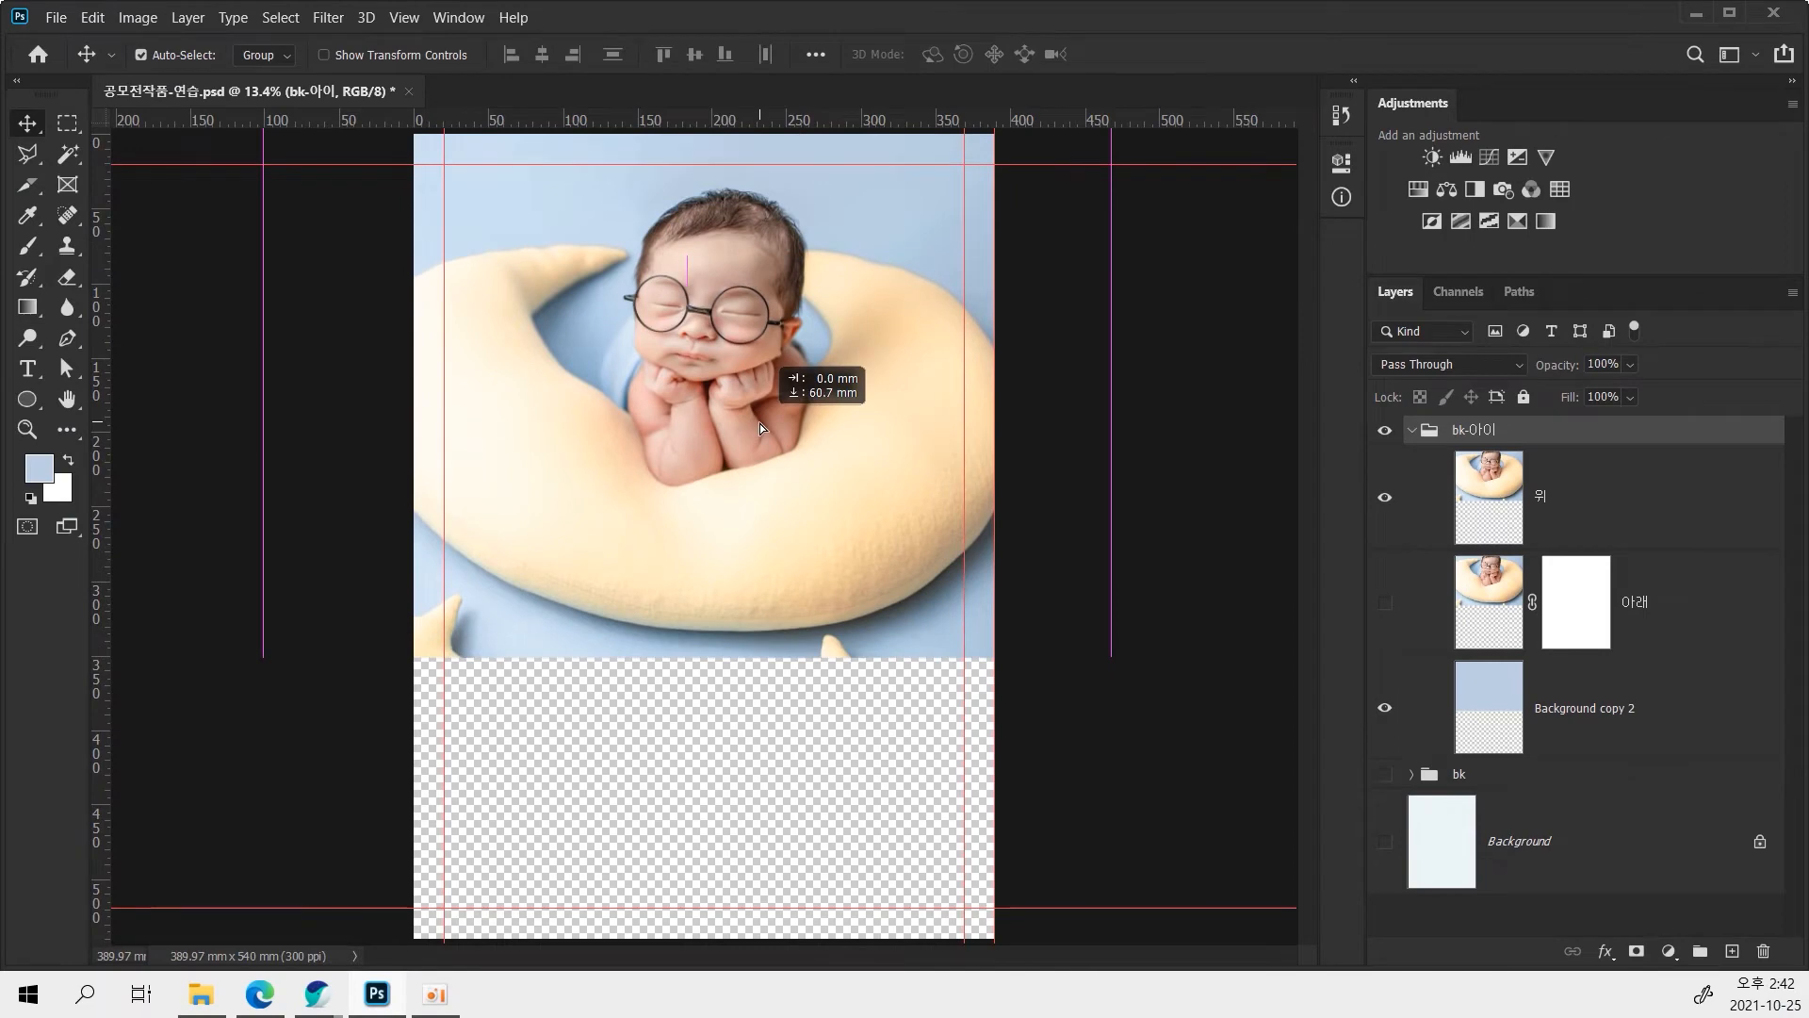
# Move the bk-아이 group slightly lower on the canvas and add a layer mask to the 위 layer.
pyautogui.moveTo(762, 429); pyautogui.dragTo(765, 453)
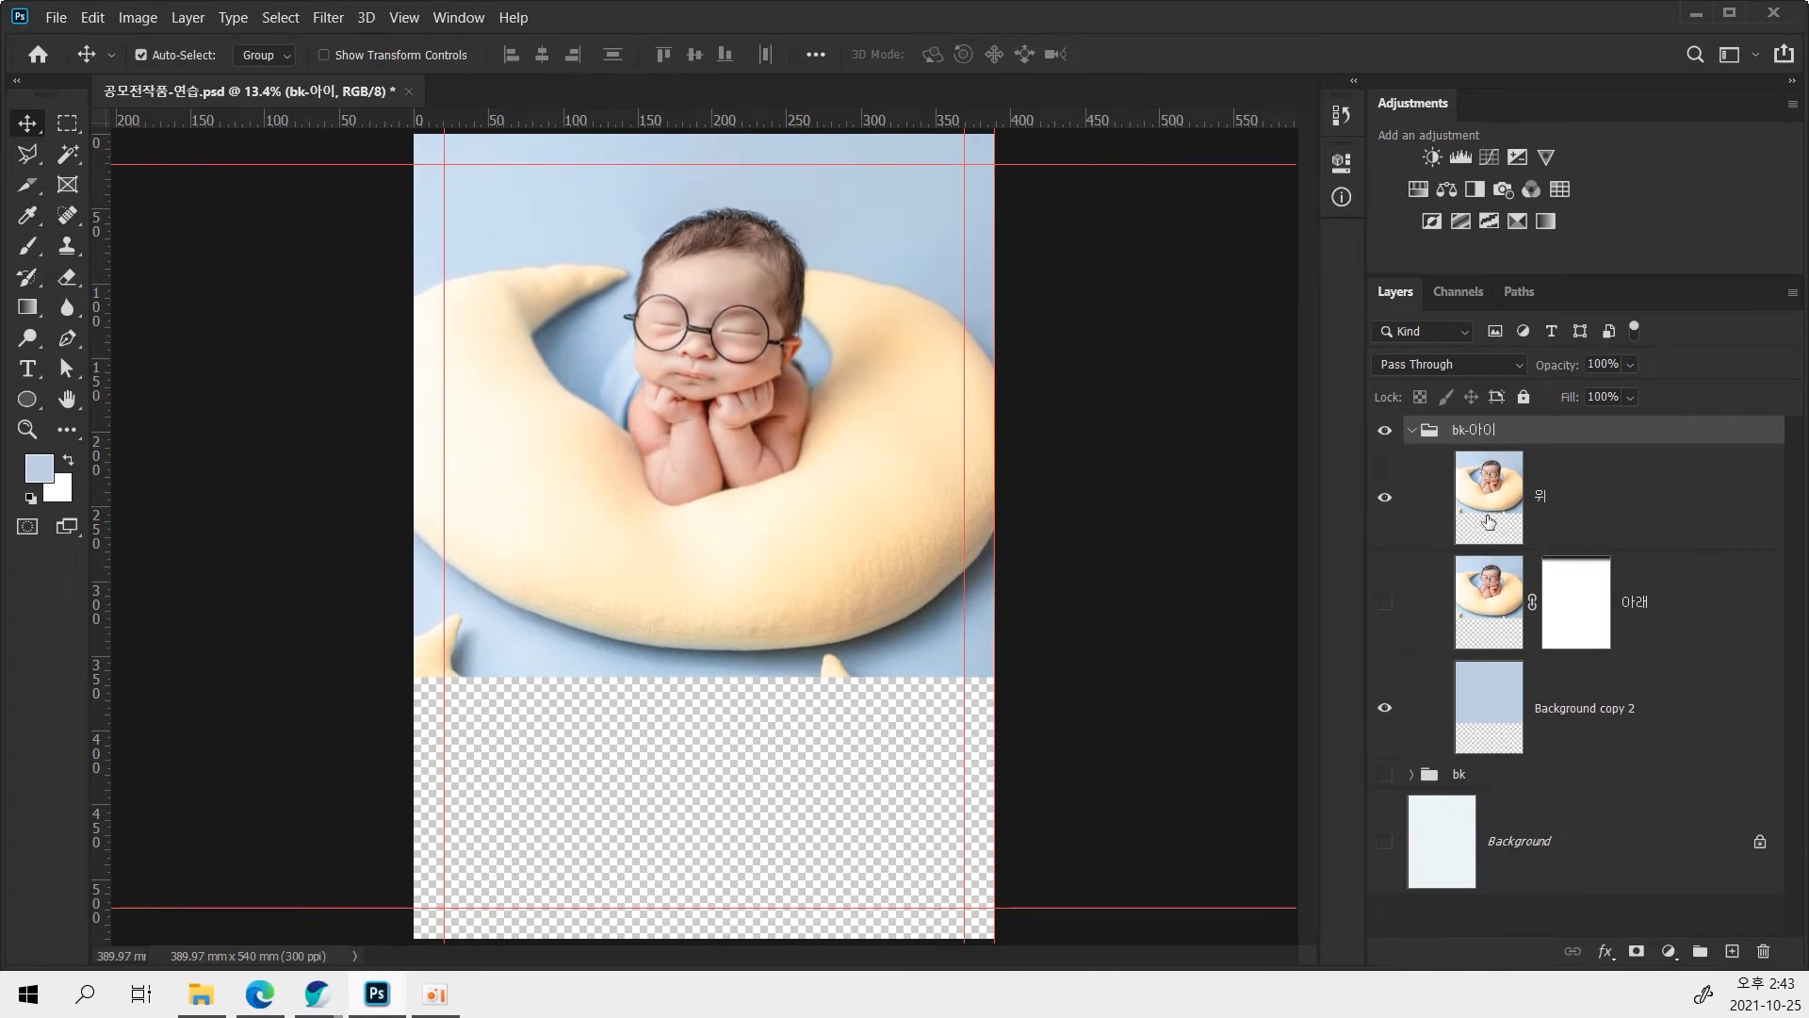
pyautogui.click(1550, 511)
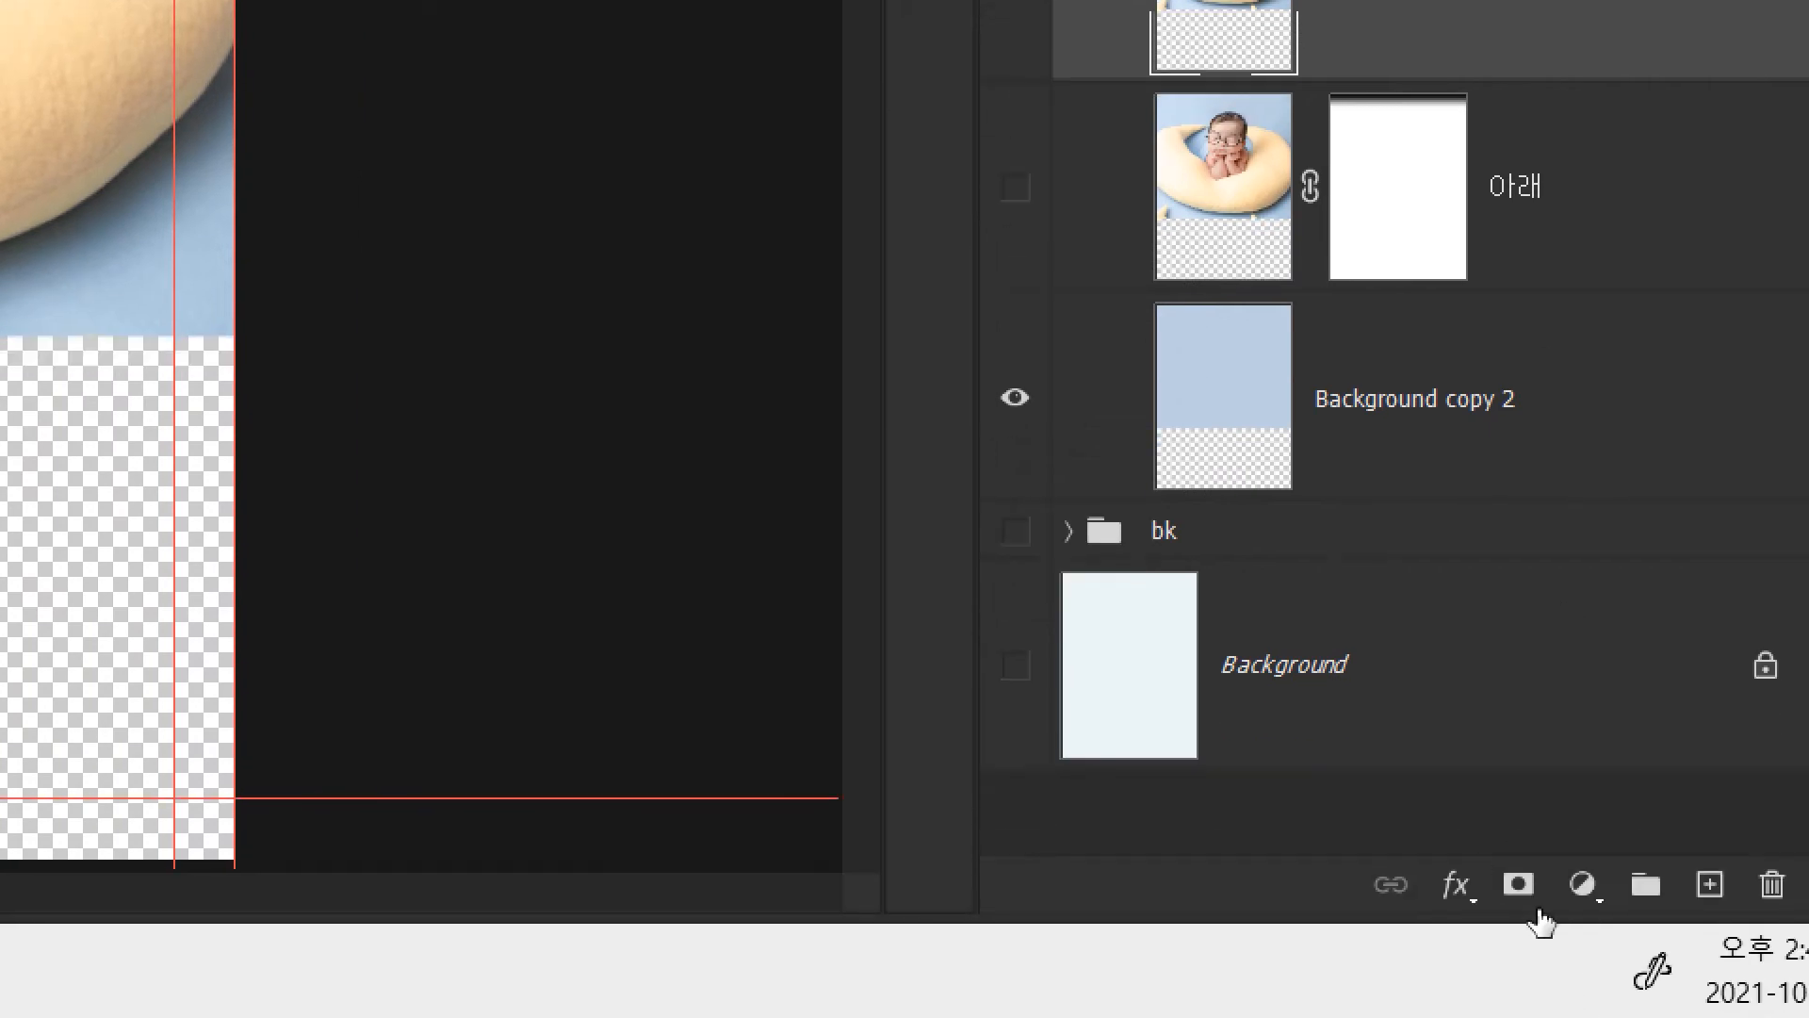
pyautogui.click(1519, 884)
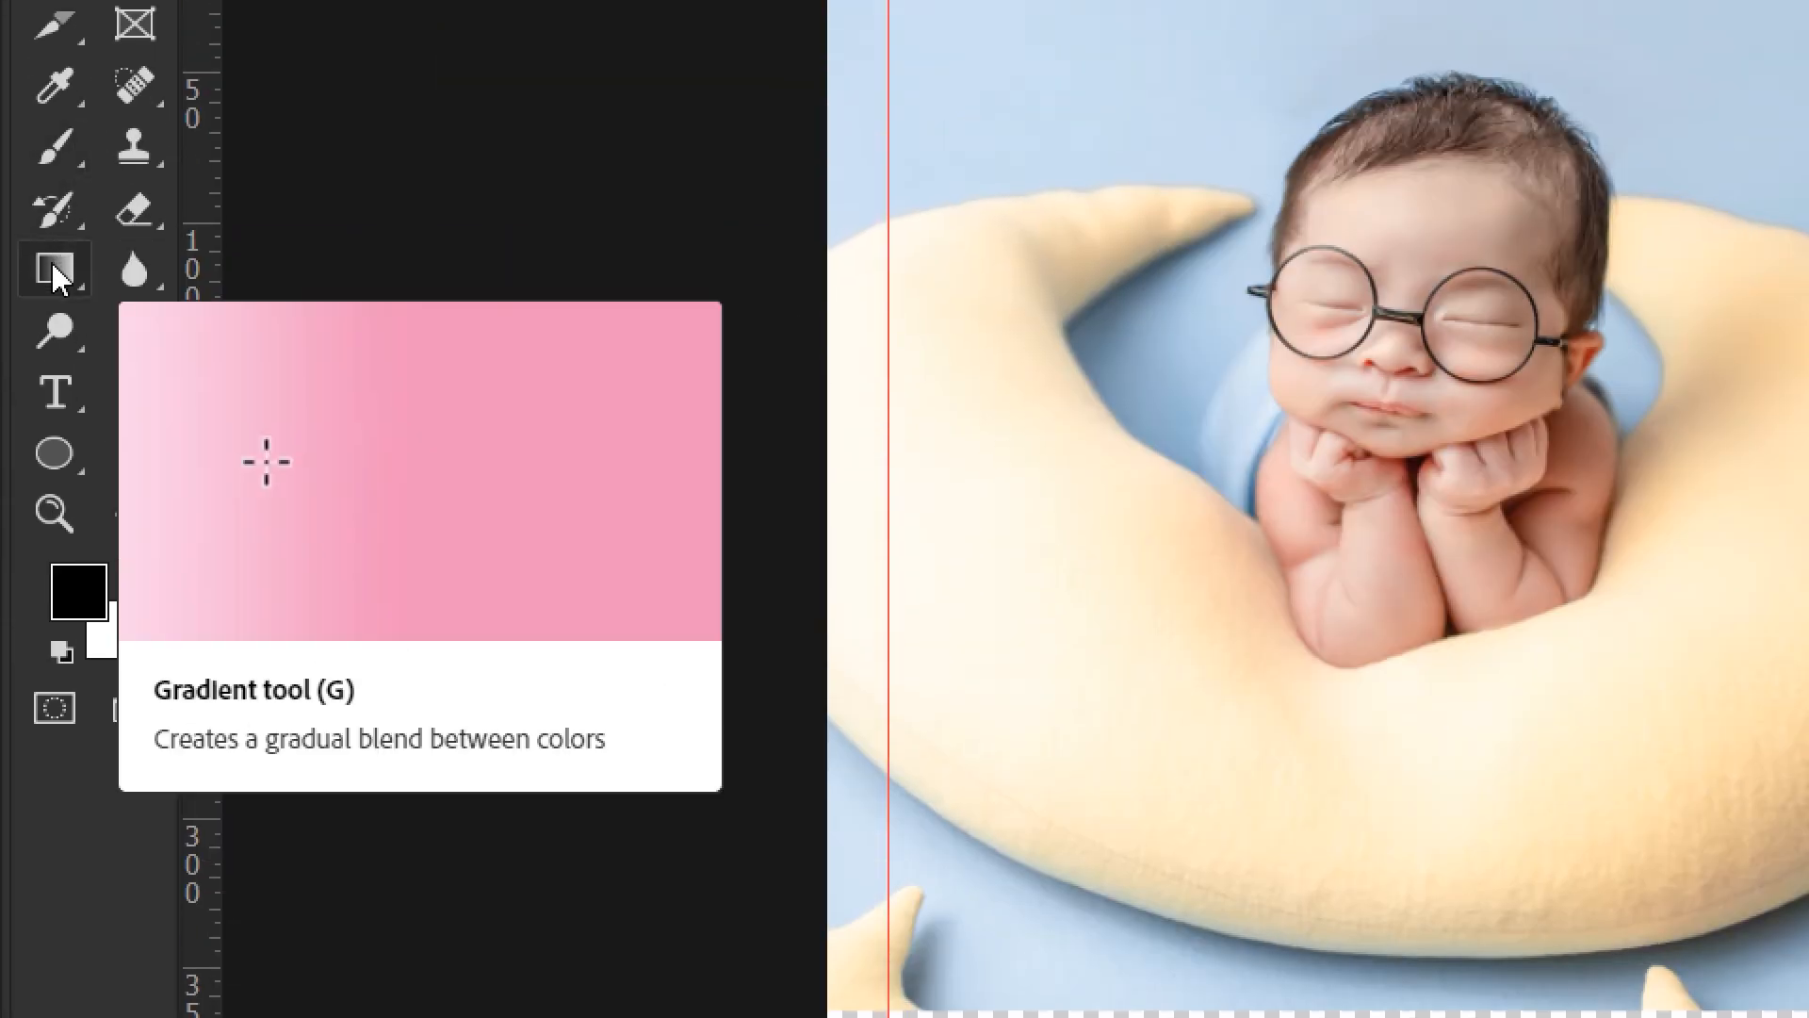
# Fade out the lower edge of the baby photo by drawing a black-to-white linear gradient upward on the 위 layer's mask.
pyautogui.click(57, 263)
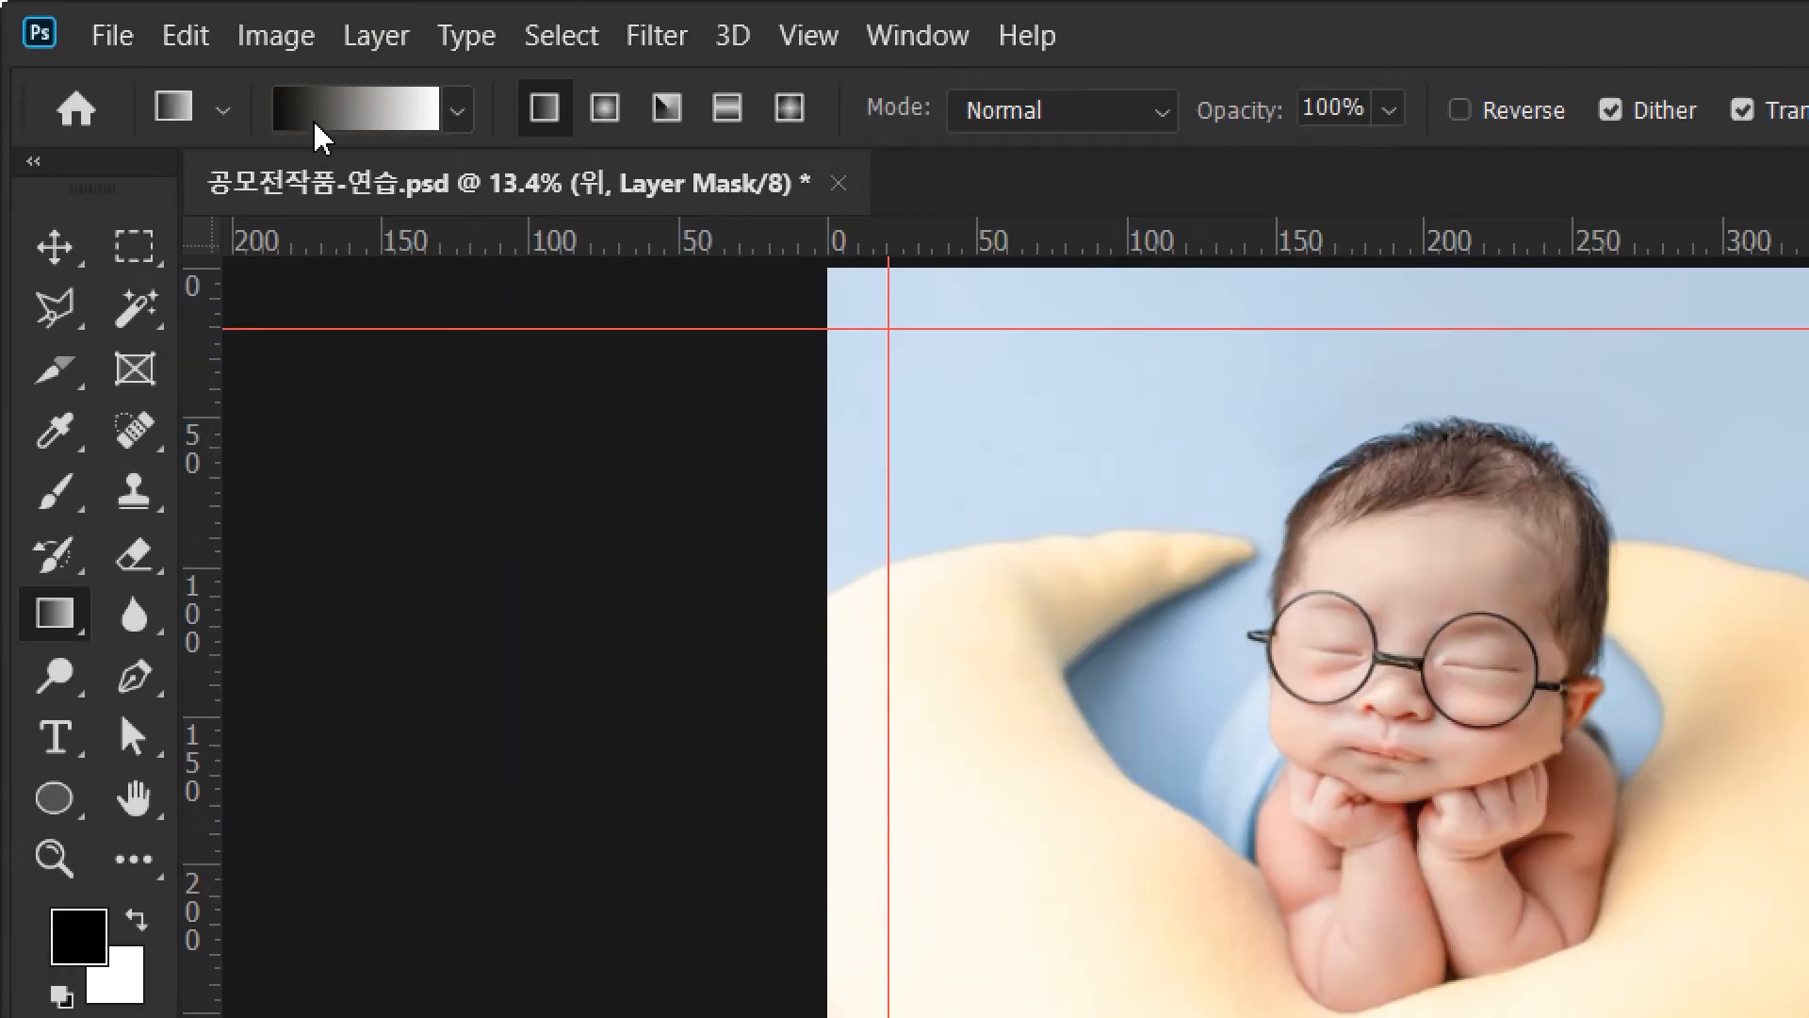
pyautogui.click(456, 113)
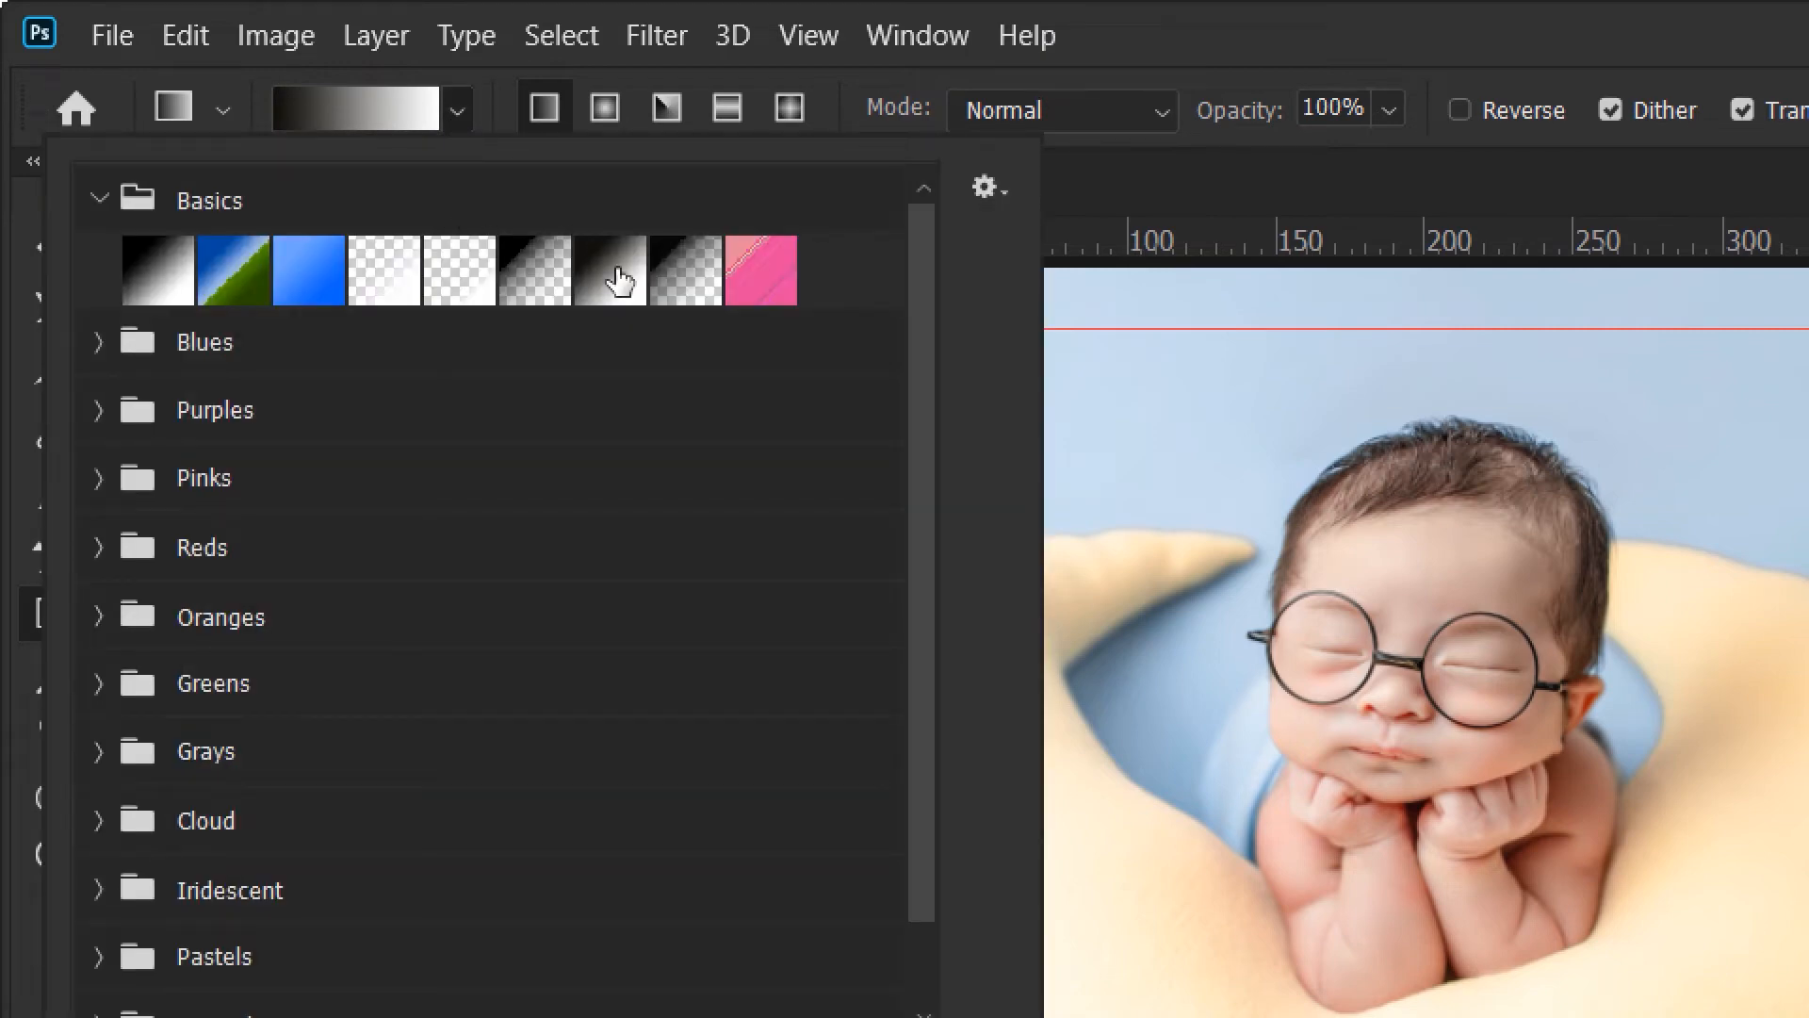
pyautogui.click(615, 279)
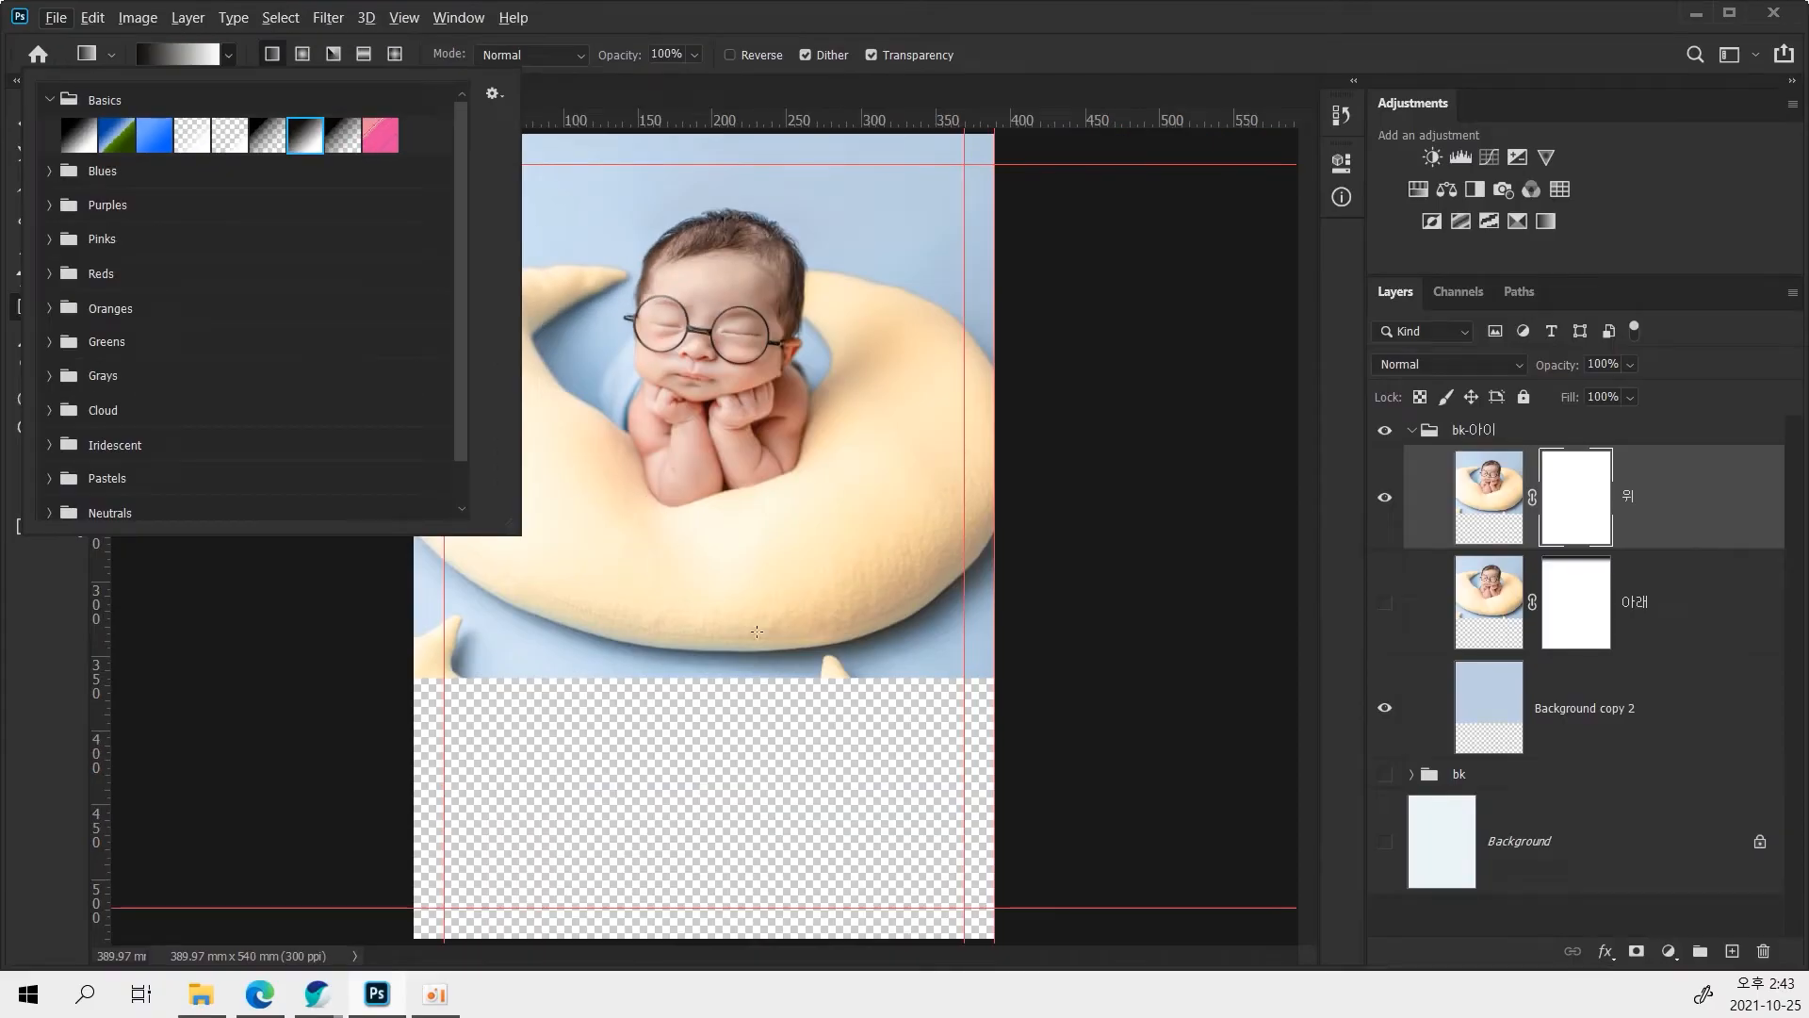
pyautogui.click(757, 632)
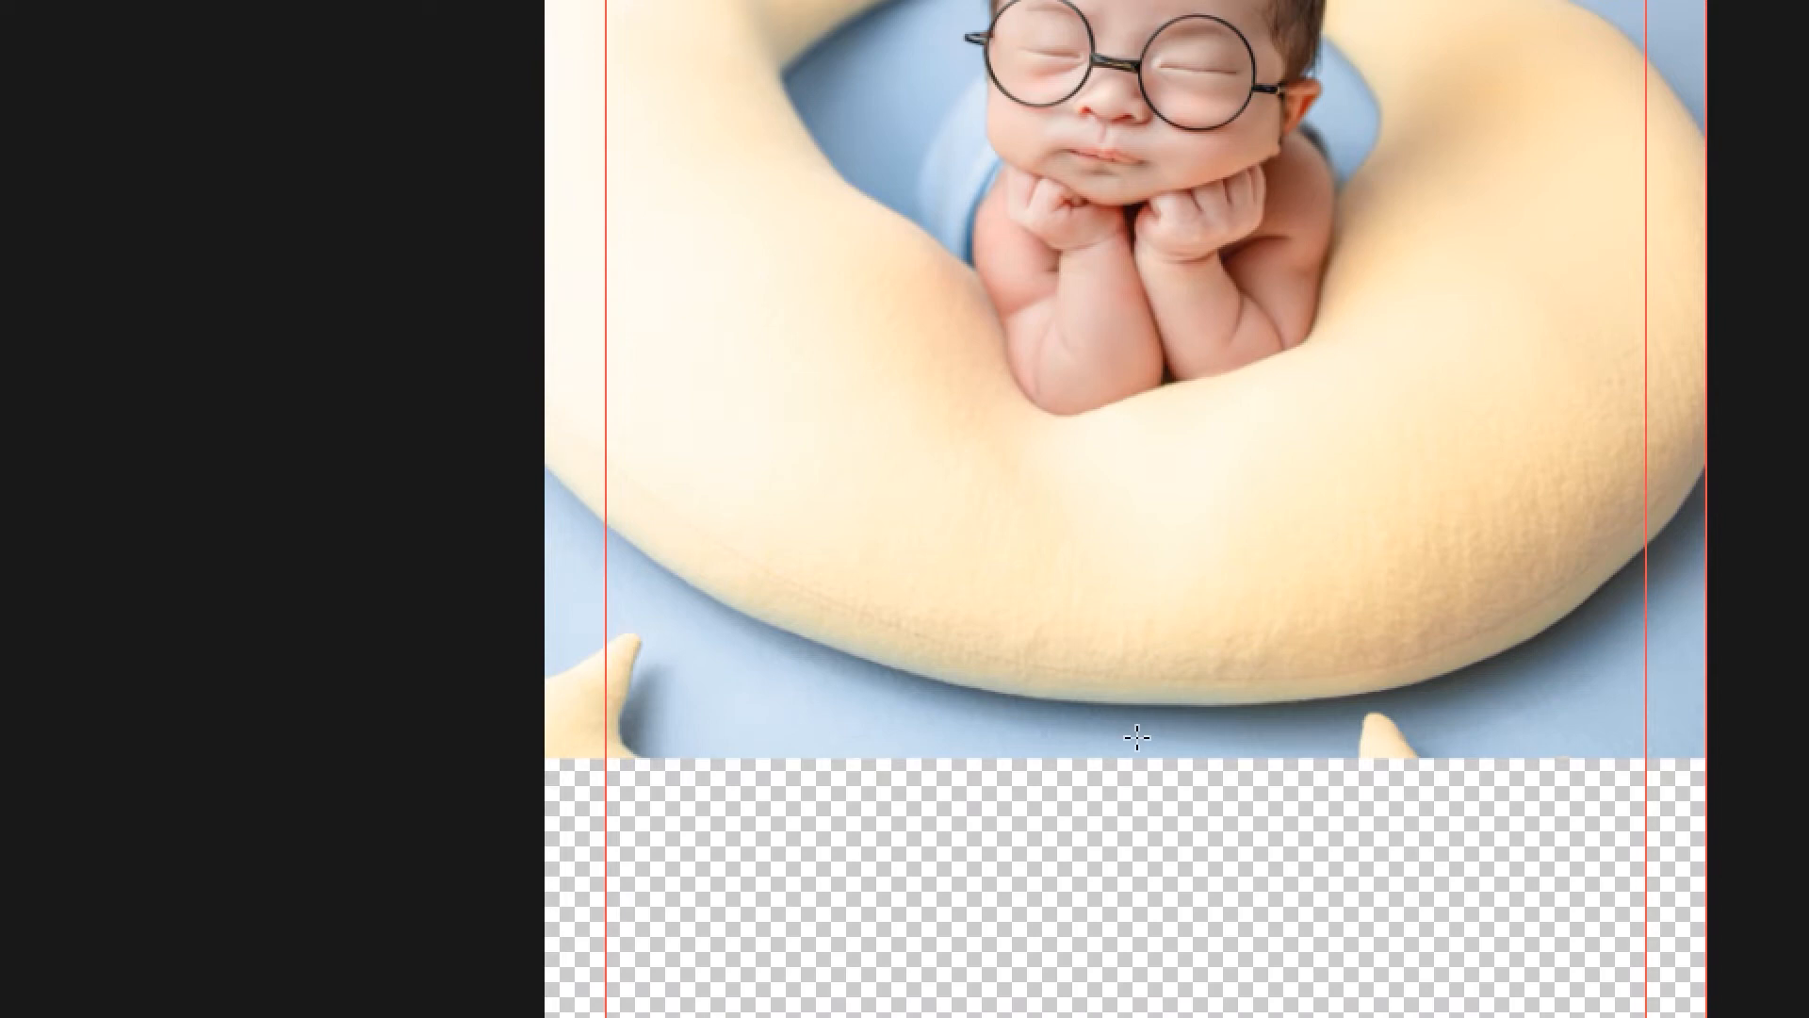
pyautogui.moveTo(1137, 728); pyautogui.dragTo(1138, 571)
pyautogui.moveTo(1137, 496); pyautogui.dragTo(1135, 490)
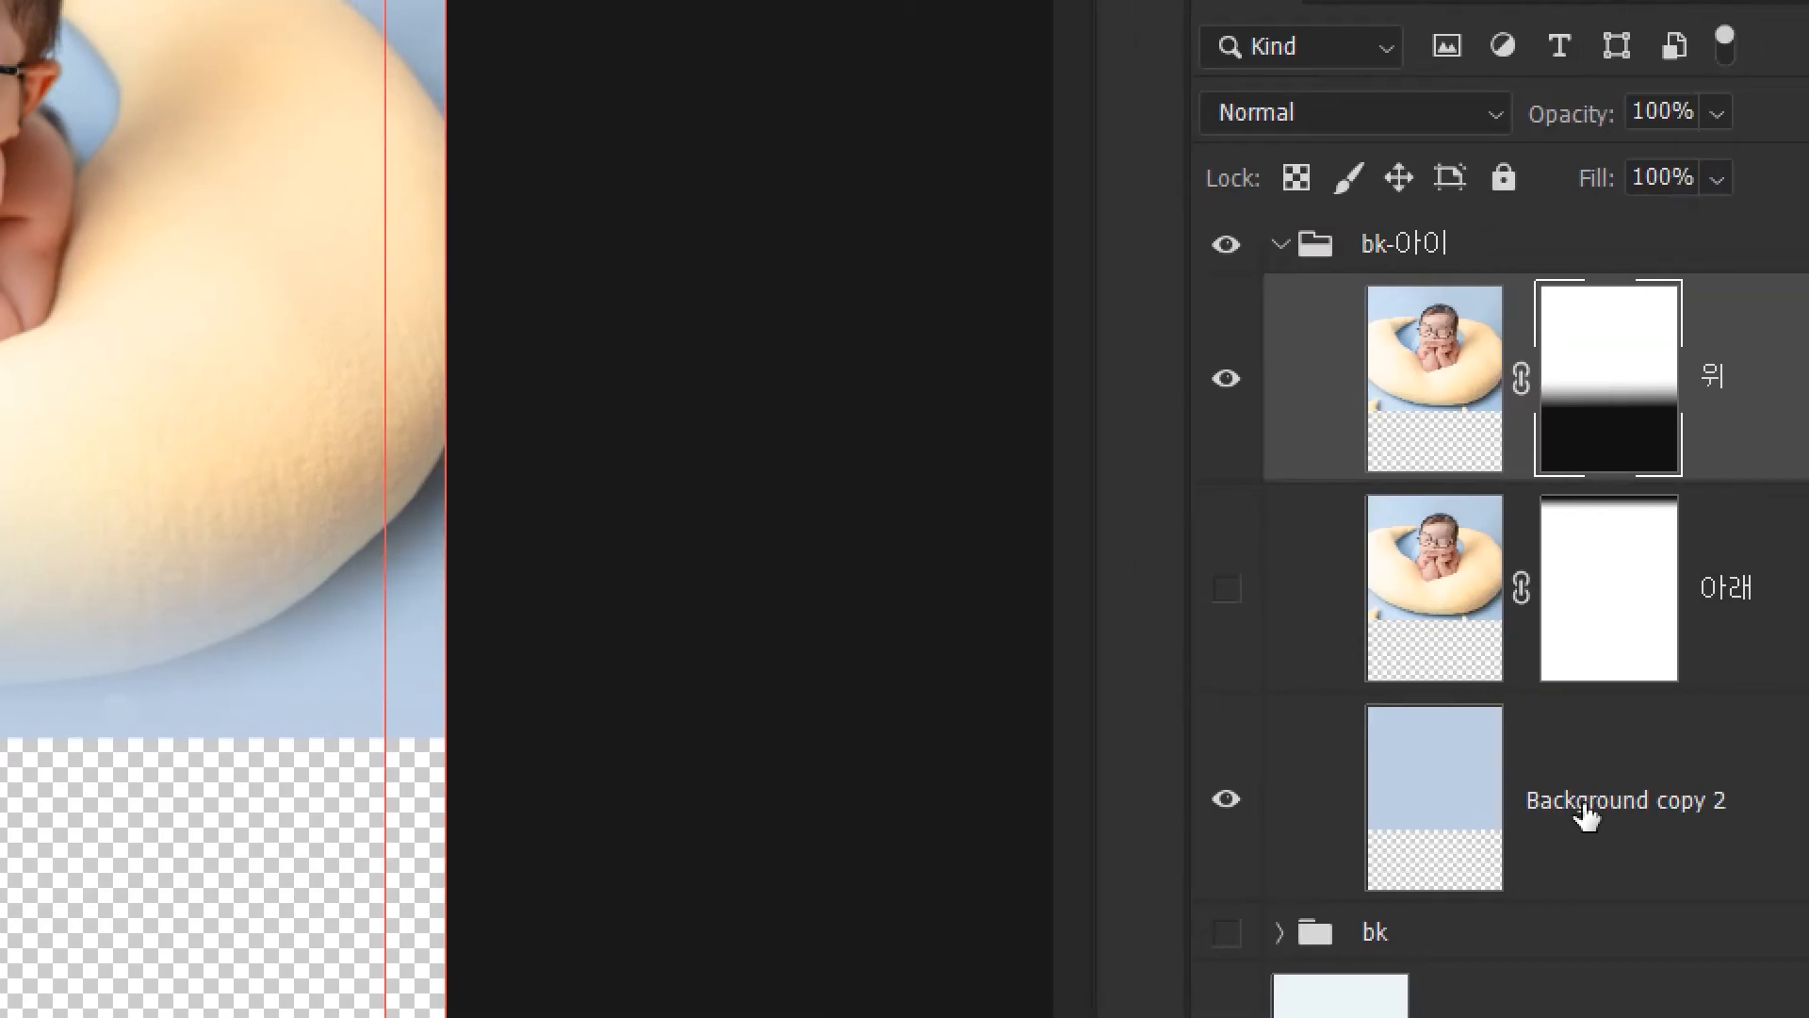
# Compare the result with Background copy 2 hidden and shown, and fill that layer with the light blue foreground colour.
pyautogui.click(1804, 816)
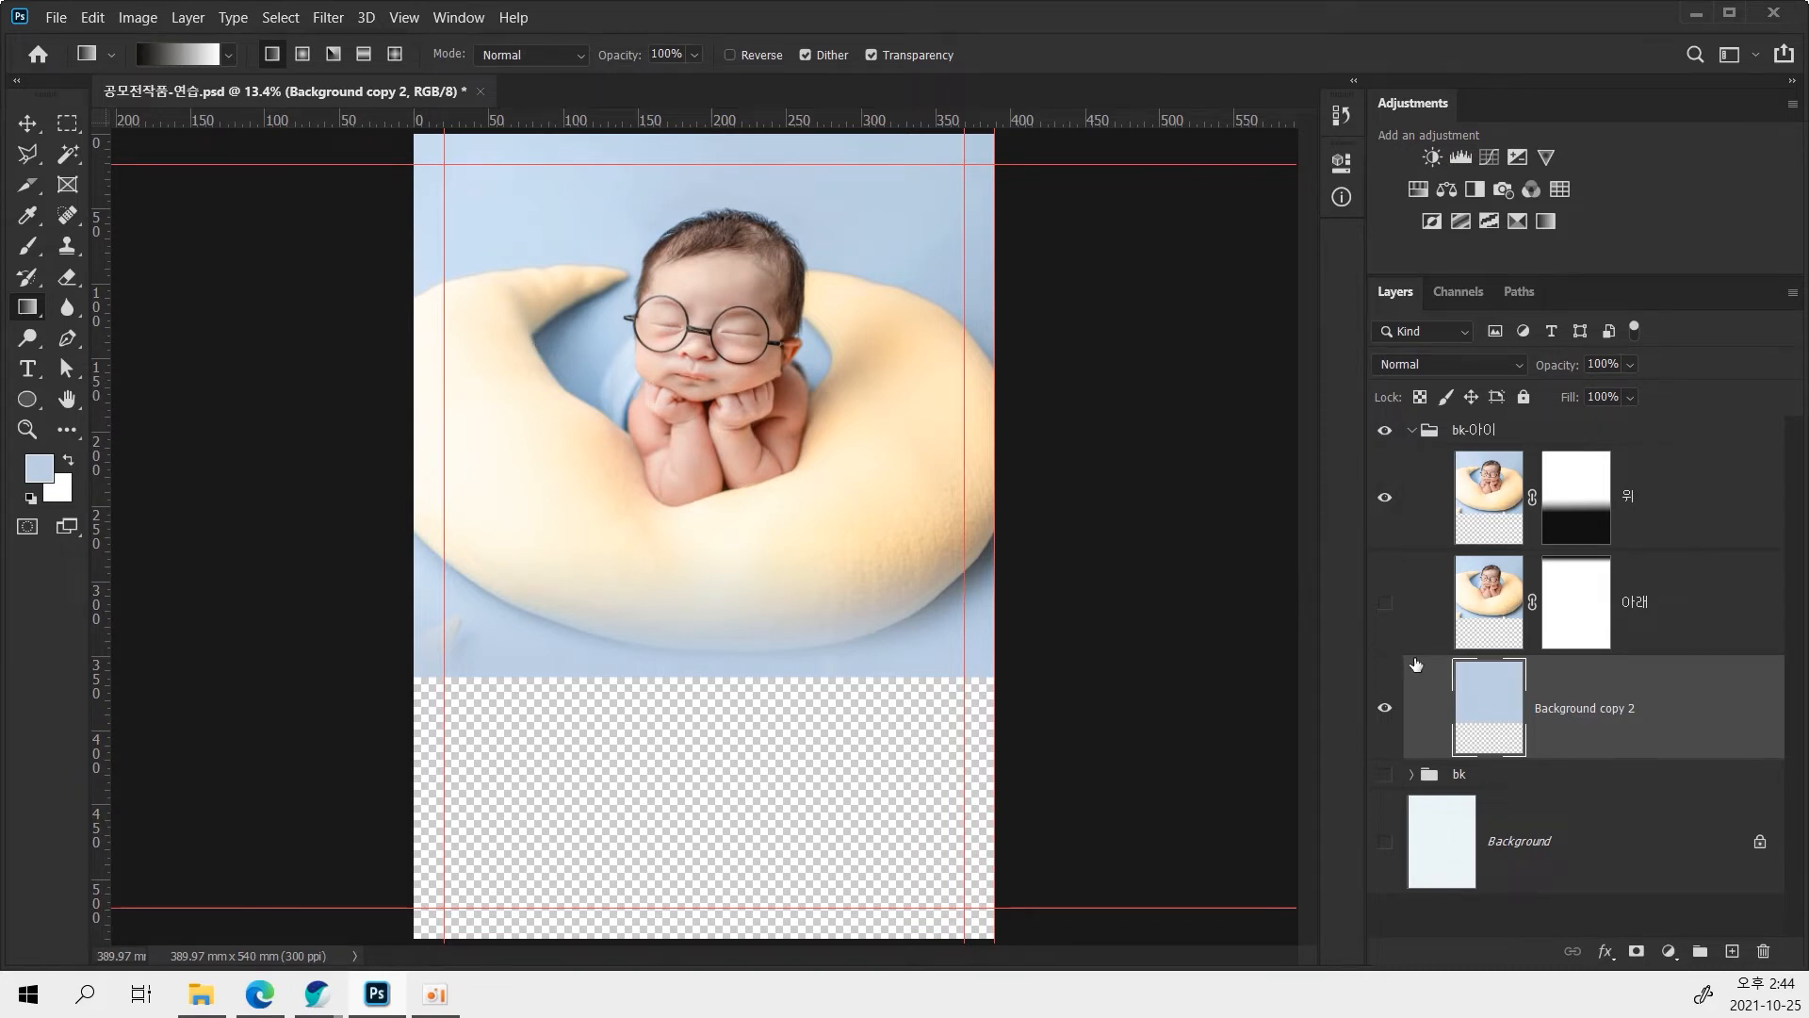
pyautogui.click(1385, 708)
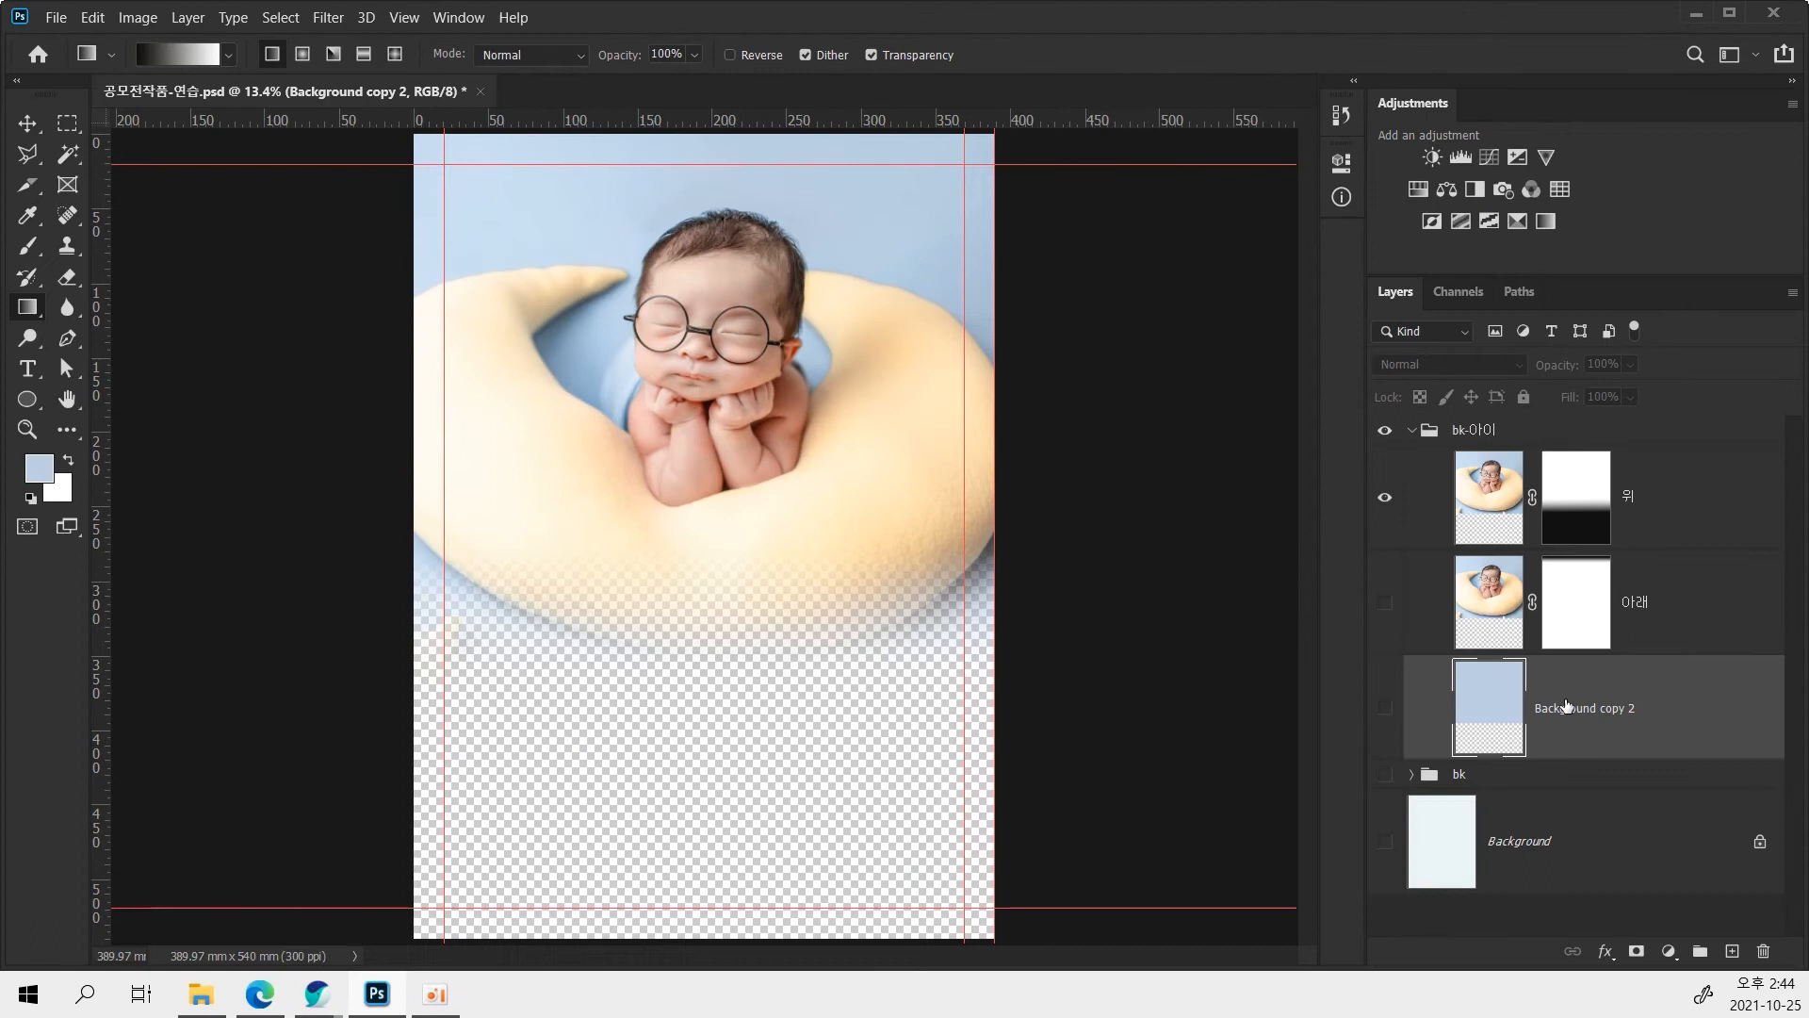
pyautogui.click(1382, 704)
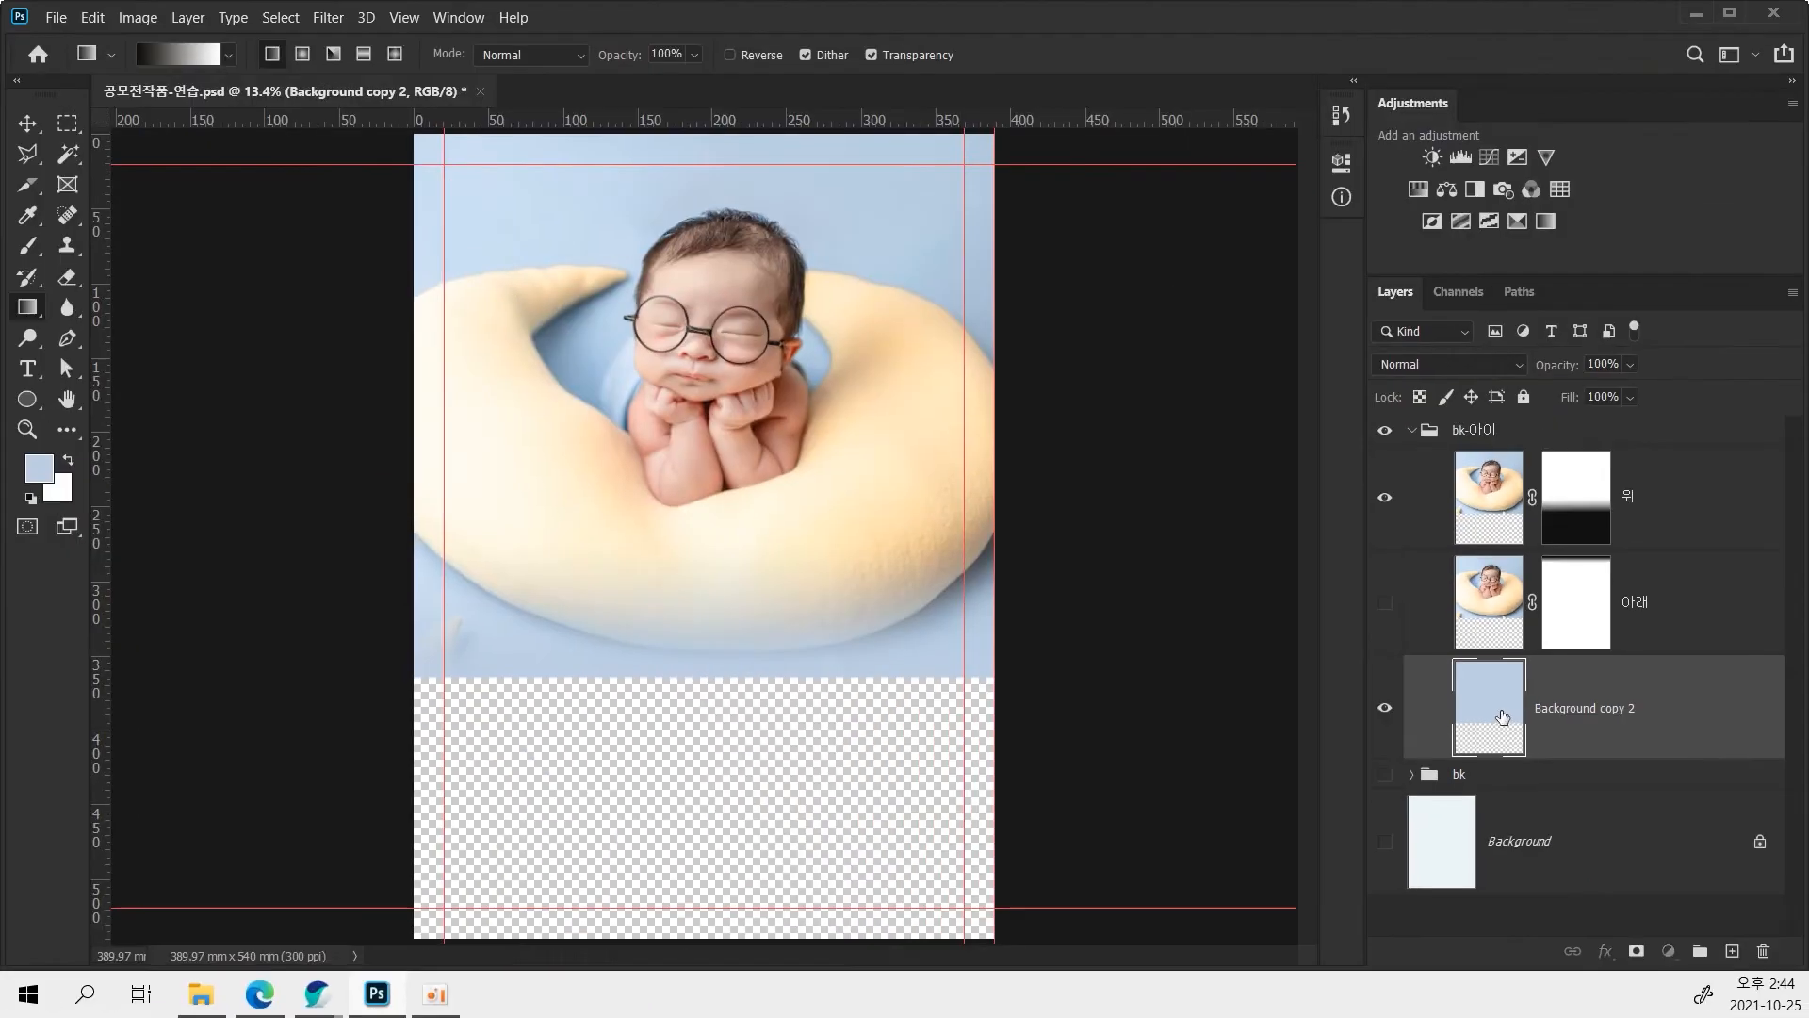
pyautogui.hotkey('alt', 'BackSpace')
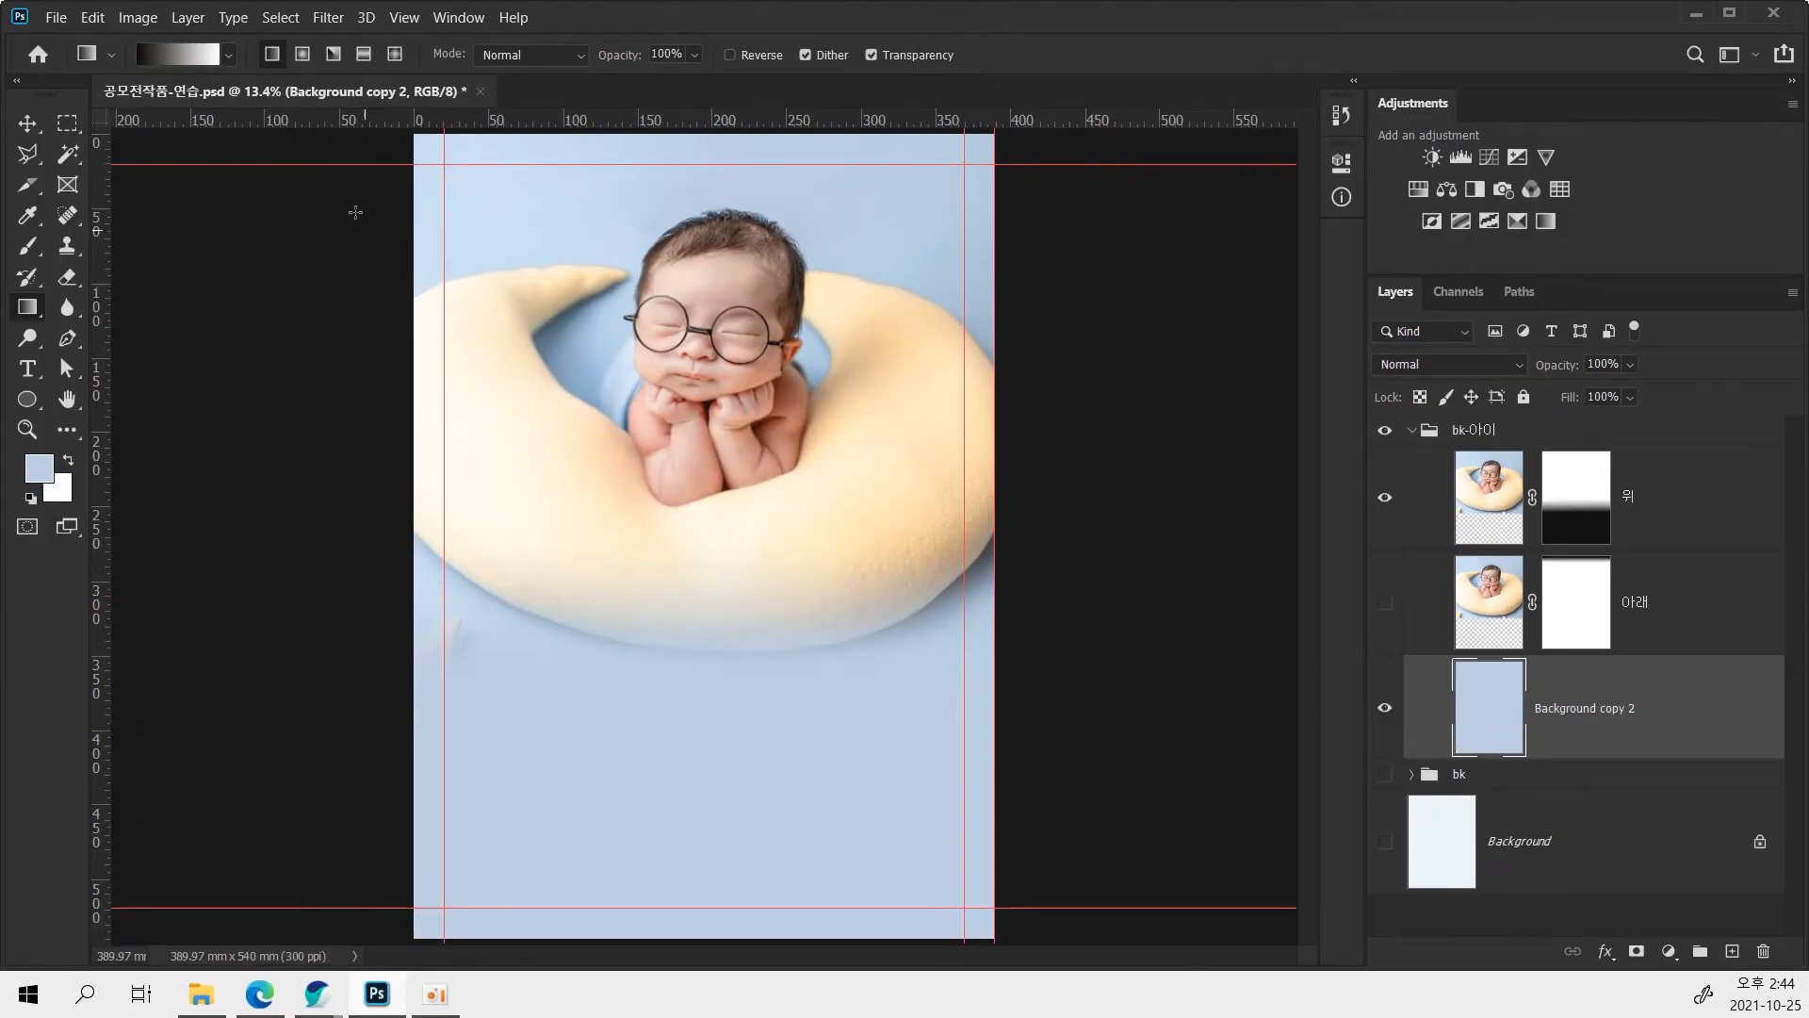
# Move the bk-아이 group higher on the canvas and save the document with Maximize Compatibility enabled.
pyautogui.click(27, 124)
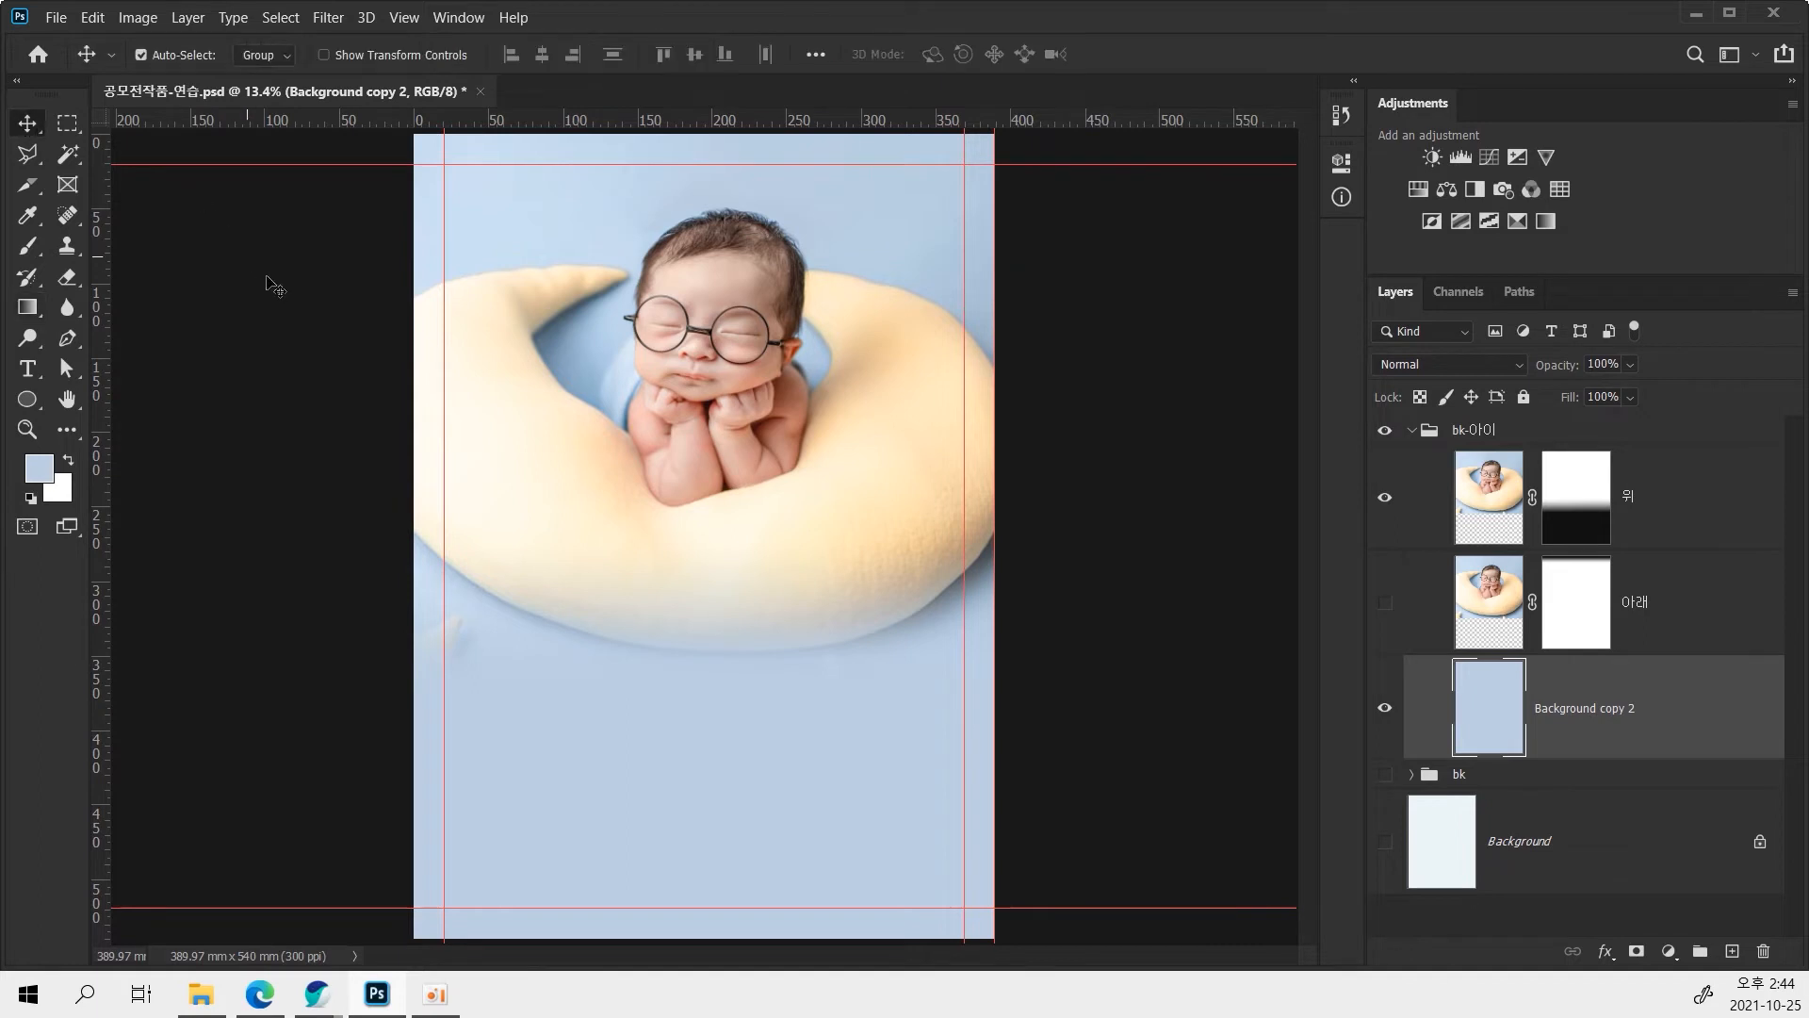
pyautogui.click(372, 317)
pyautogui.moveTo(553, 382); pyautogui.dragTo(539, 339)
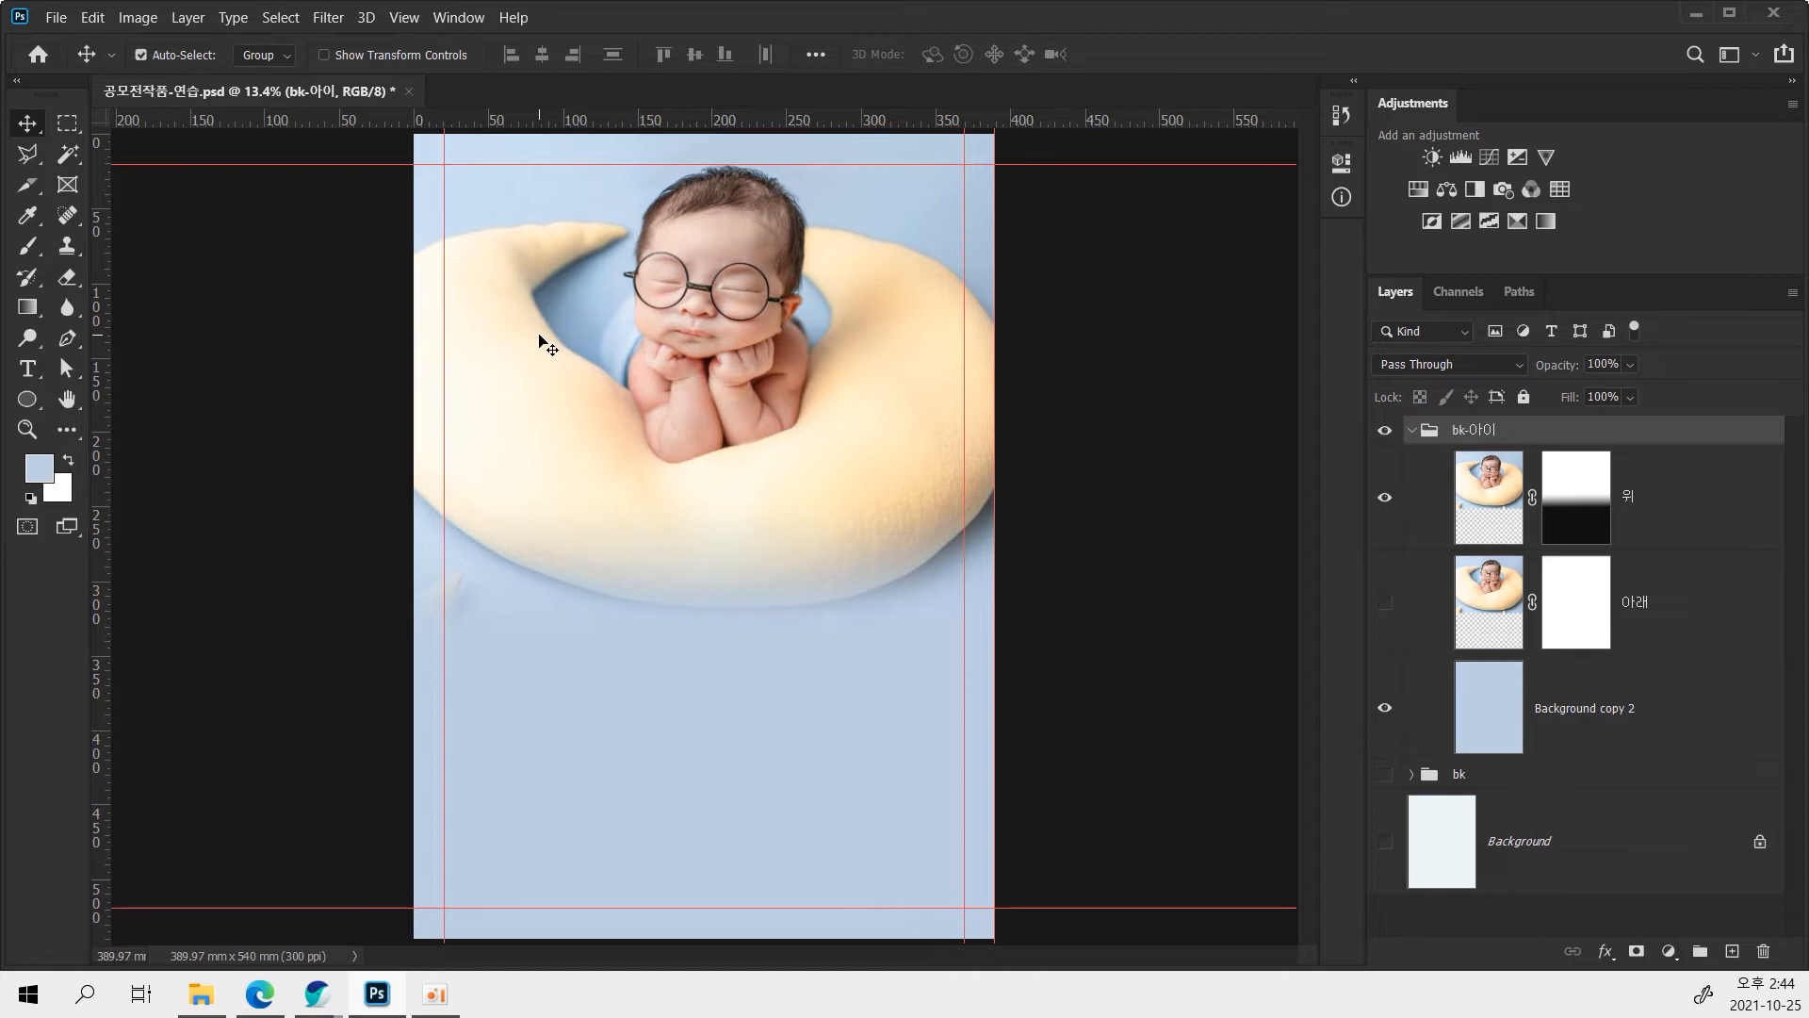
pyautogui.press('ctrl')
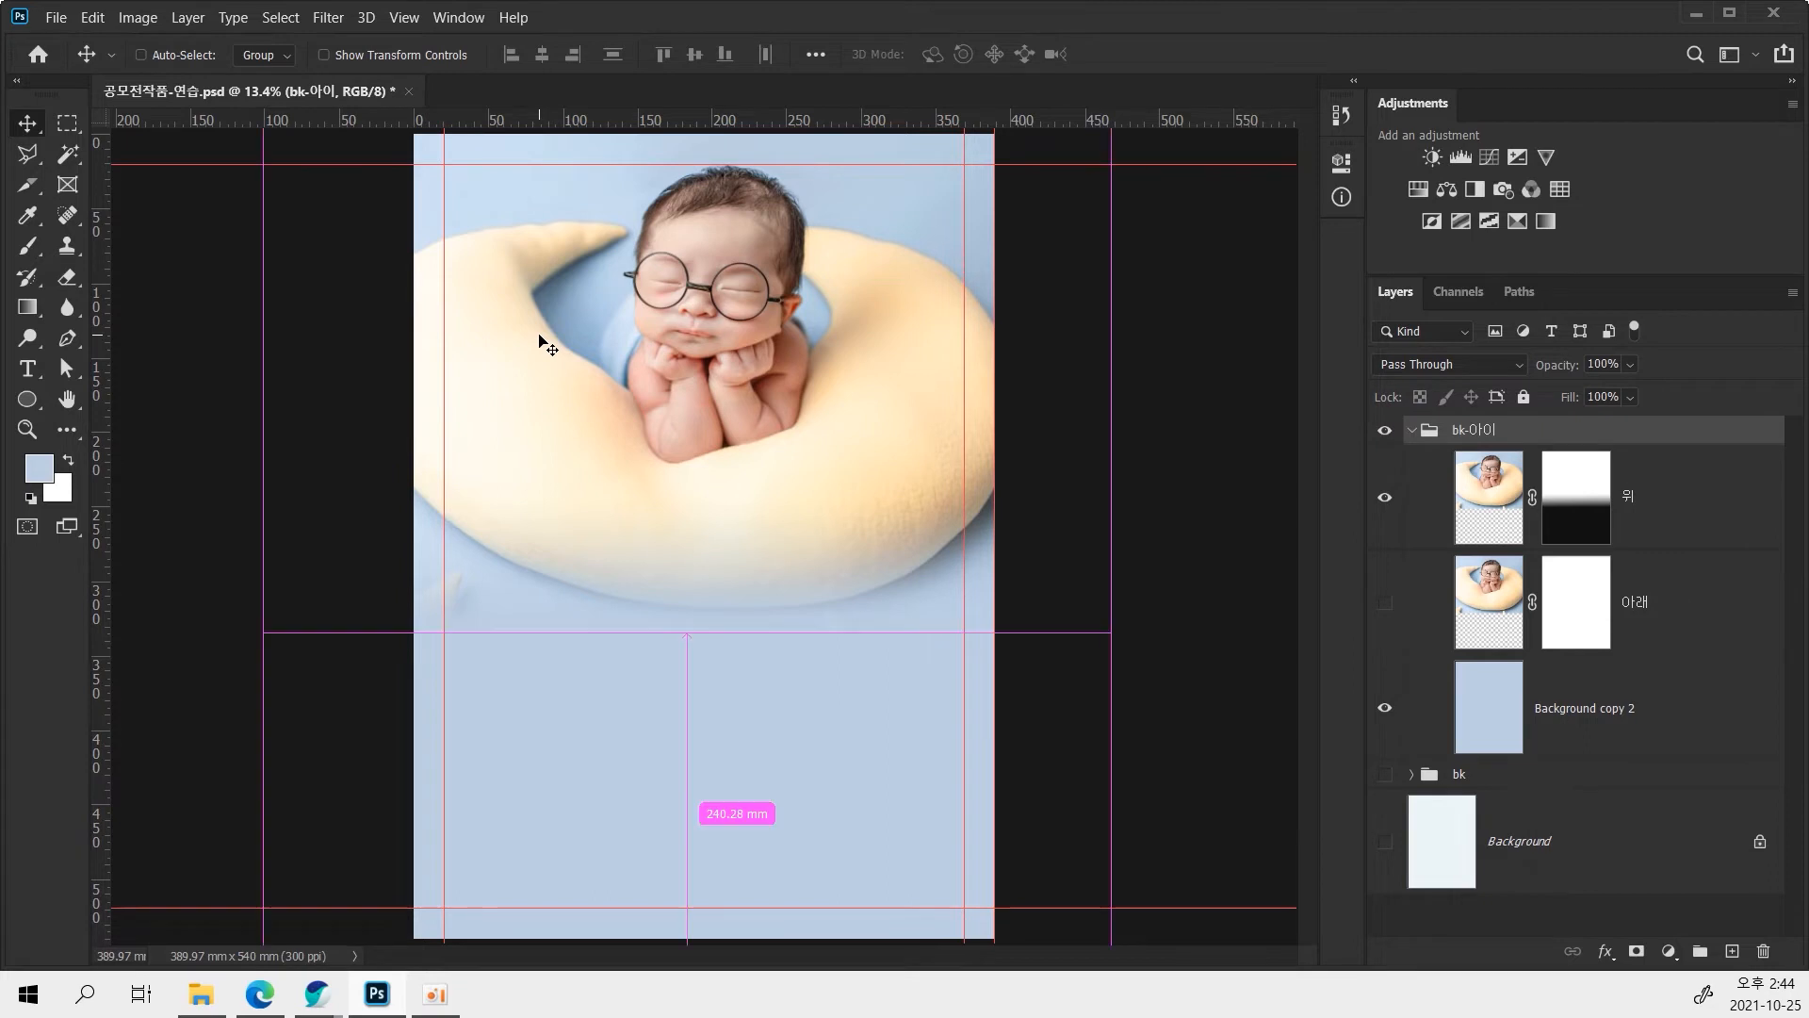
pyautogui.hotkey('ctrl', 's')
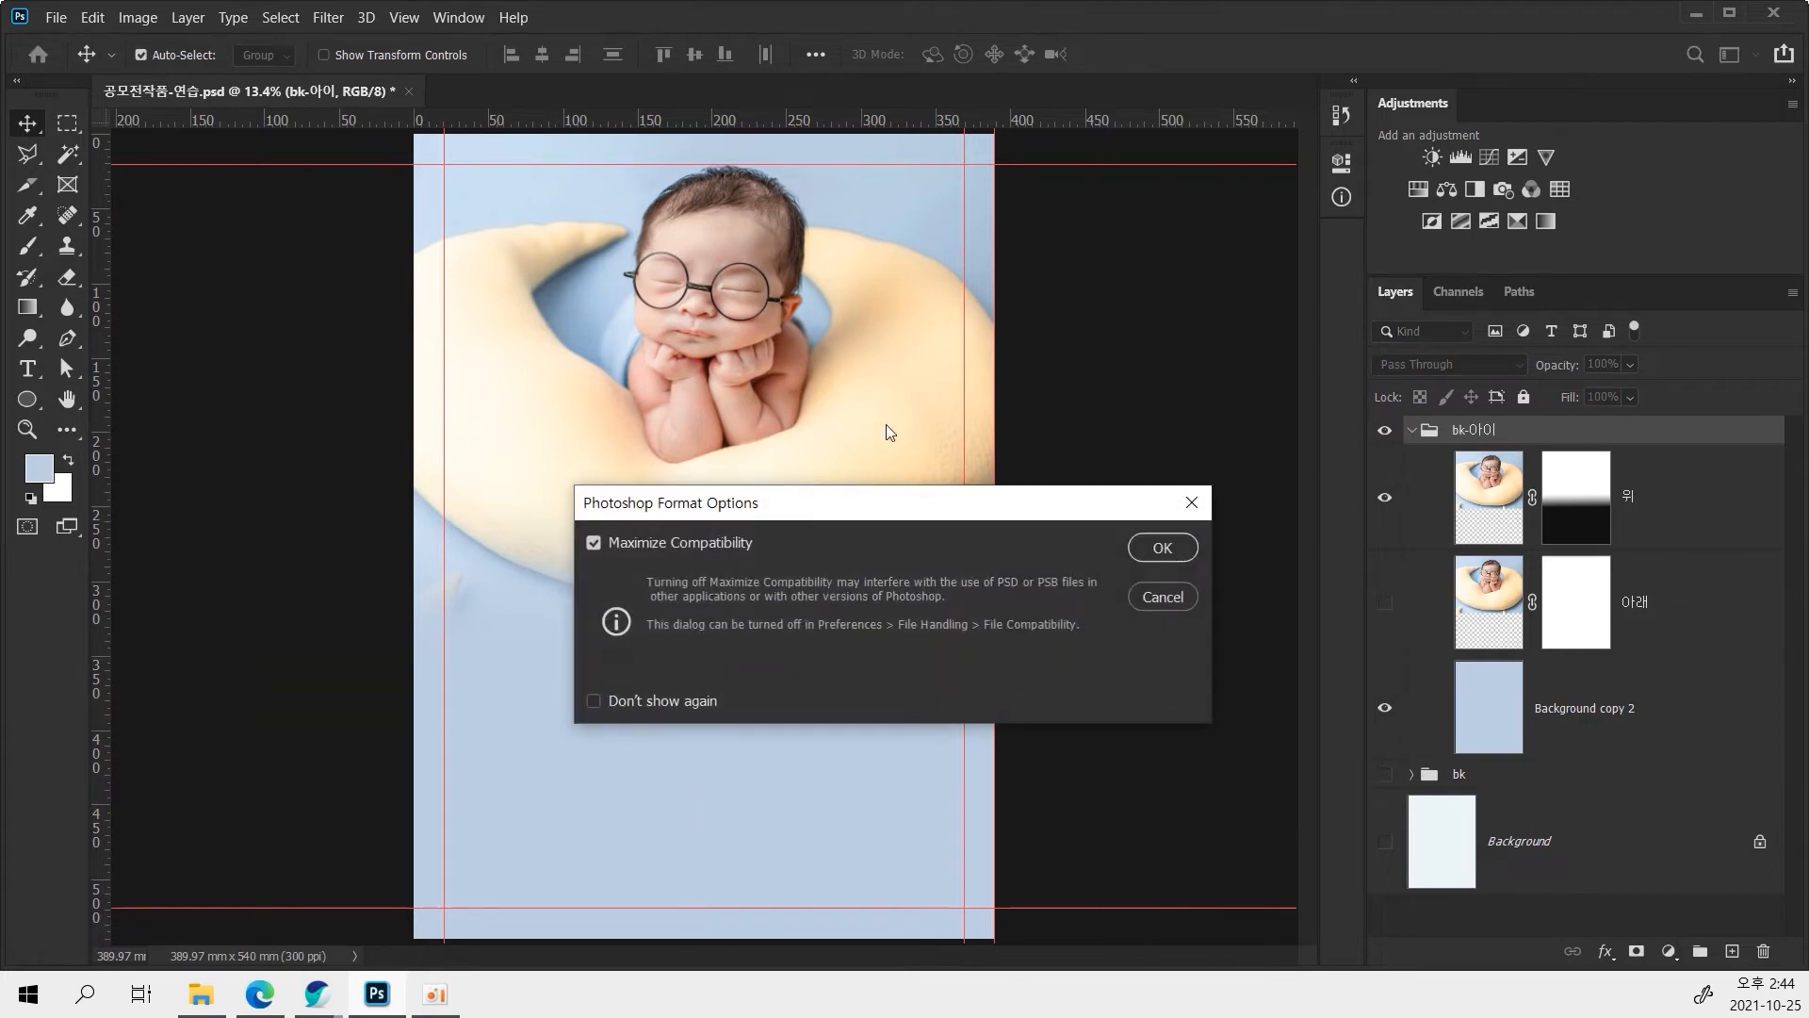
pyautogui.click(1151, 549)
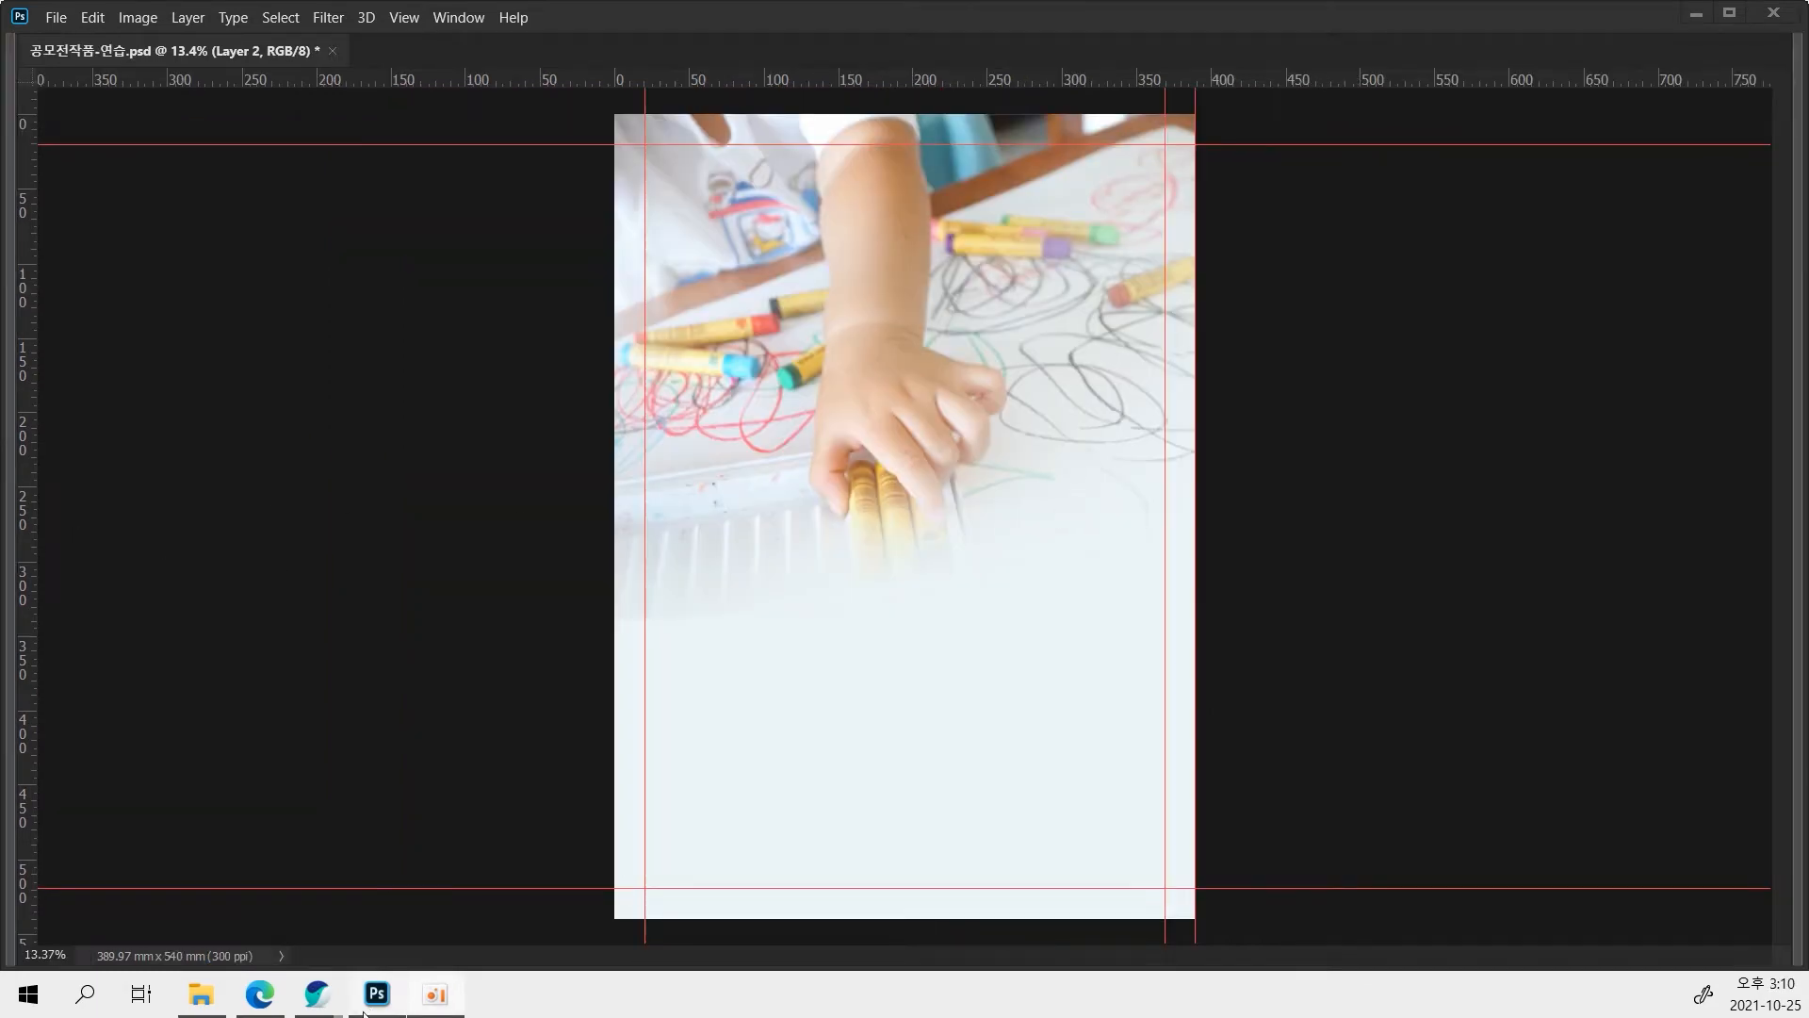
# Switch to the Edge browser and look through the example photos on the layer mask blog page at 80% zoom.
pyautogui.click(261, 995)
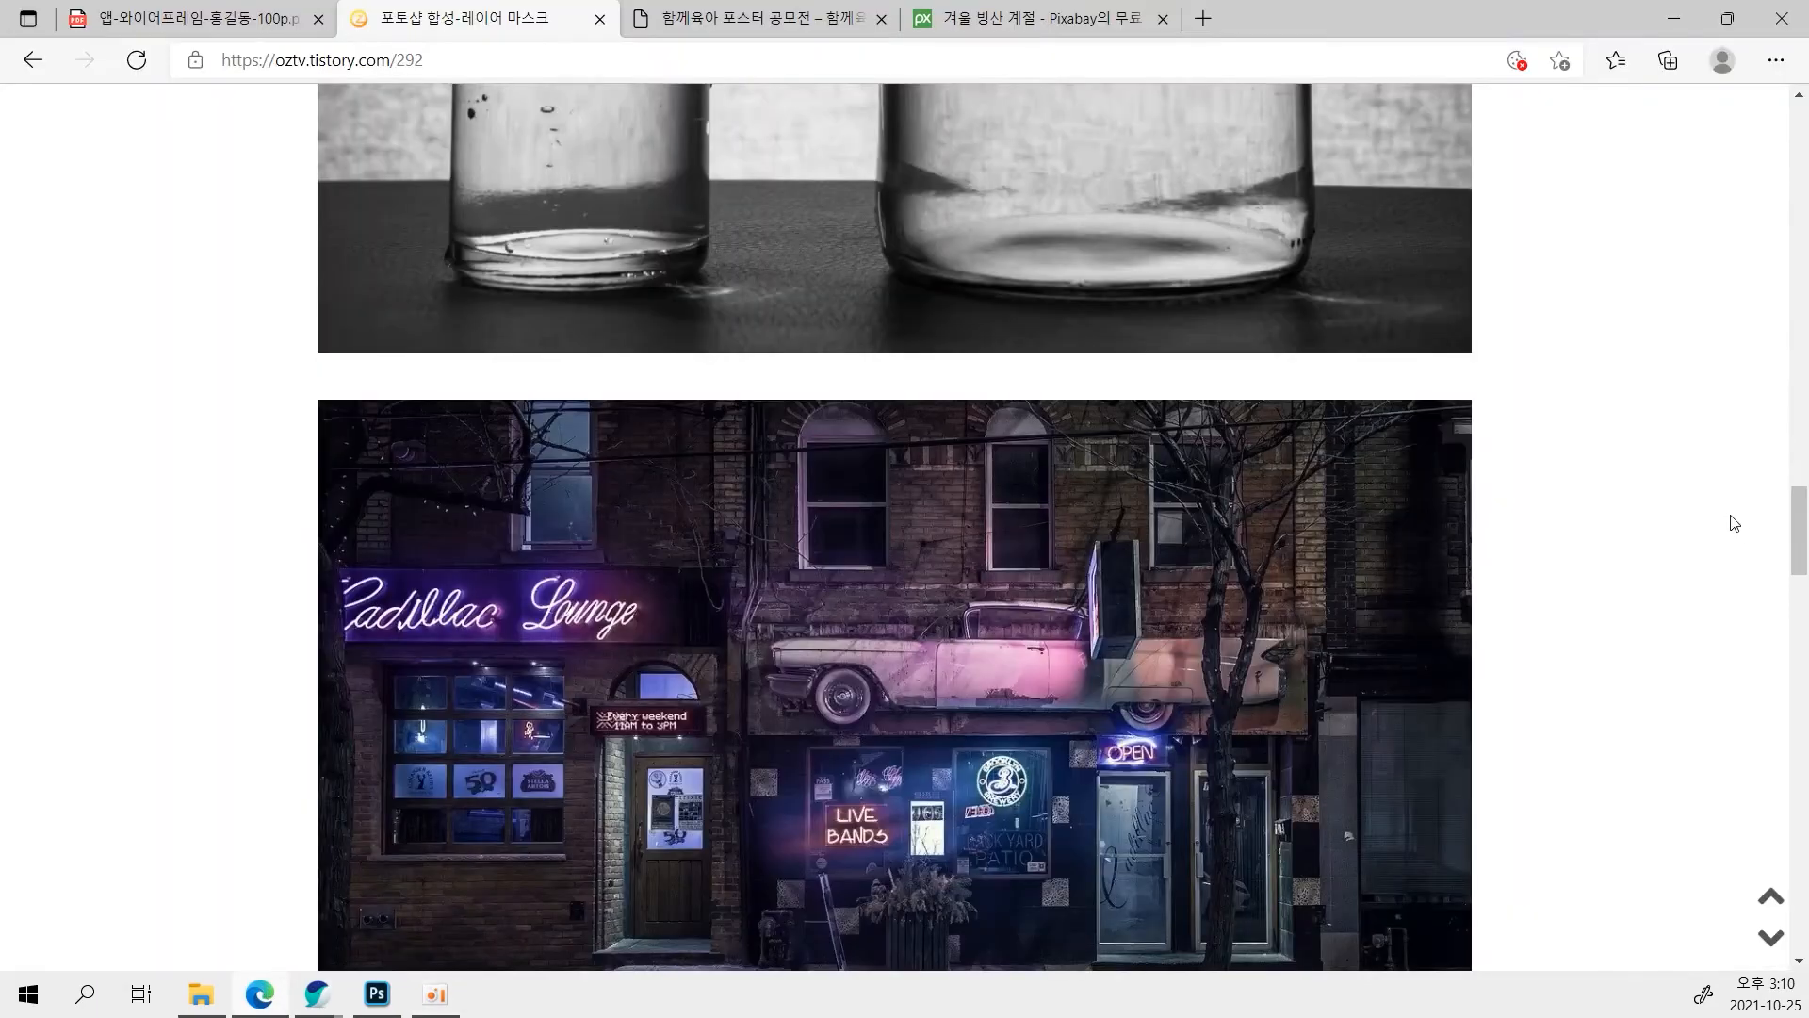
pyautogui.scroll(10, 1623, 504)
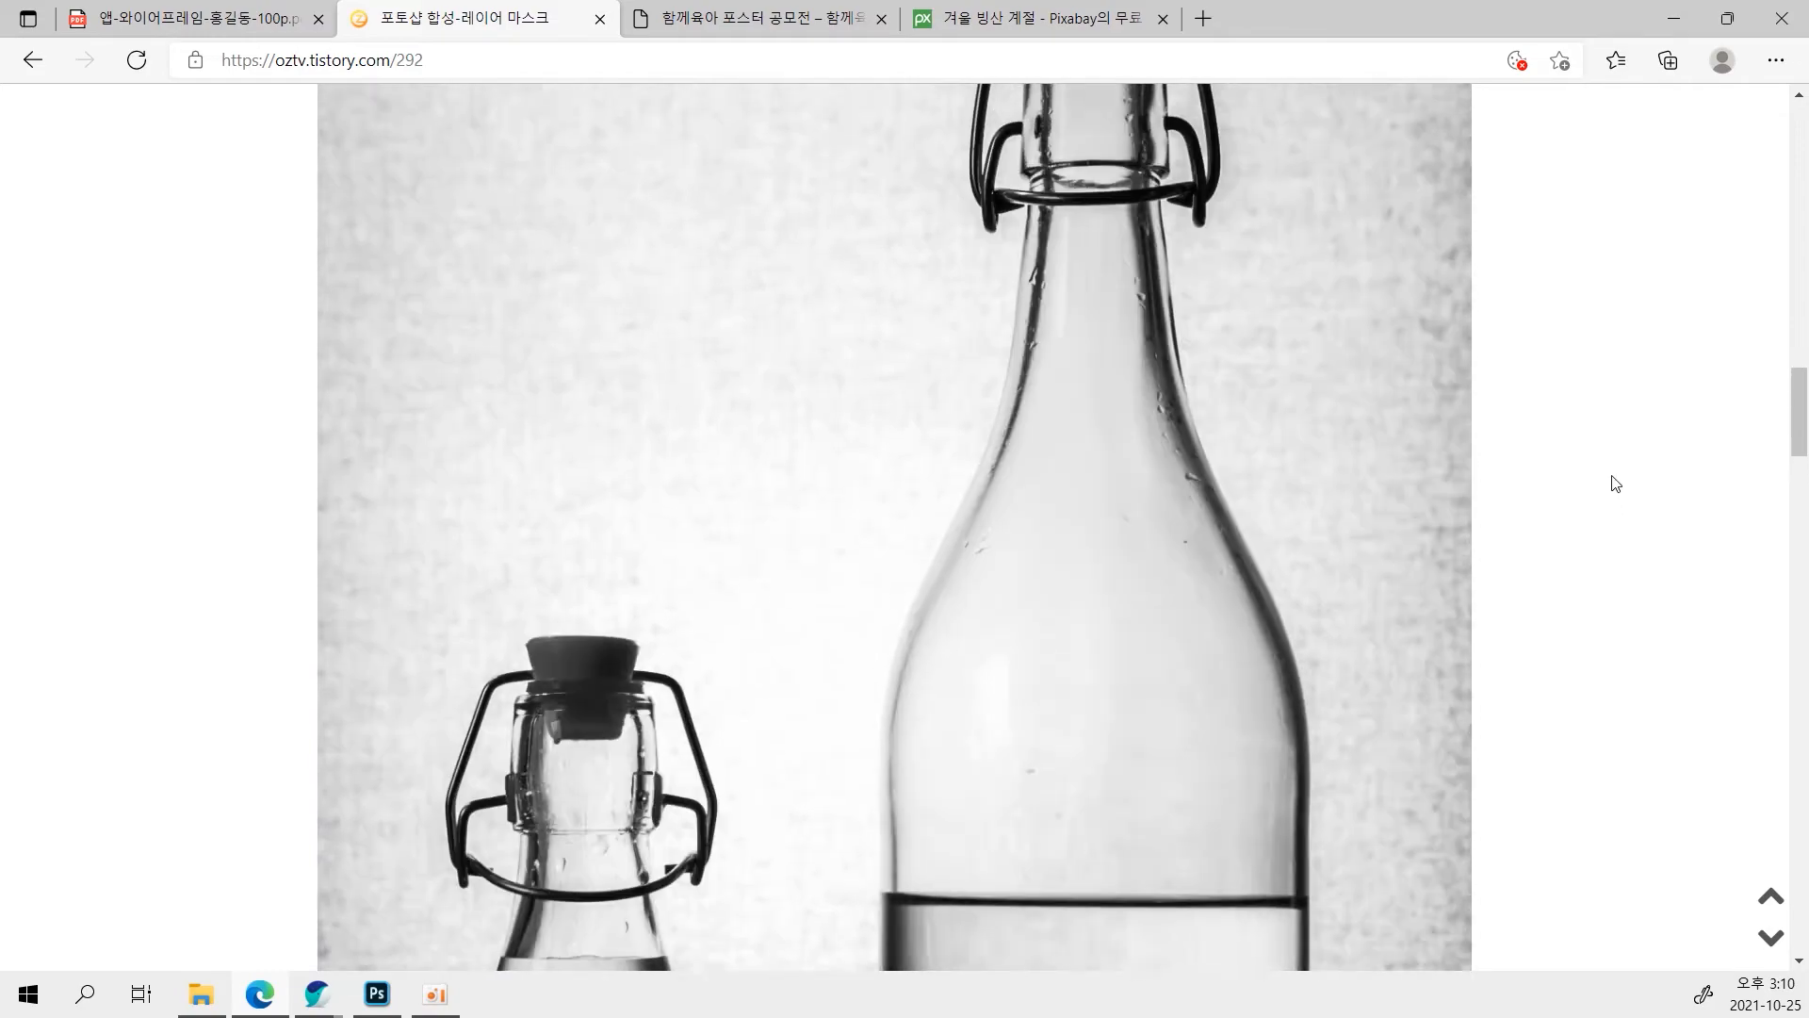
pyautogui.keyDown('ctrl'); pyautogui.scroll(-1, 1614, 486); pyautogui.keyUp('ctrl')
pyautogui.keyDown('ctrl'); pyautogui.scroll(-1, 1614, 486); pyautogui.keyUp('ctrl')
pyautogui.scroll(8, 1619, 491)
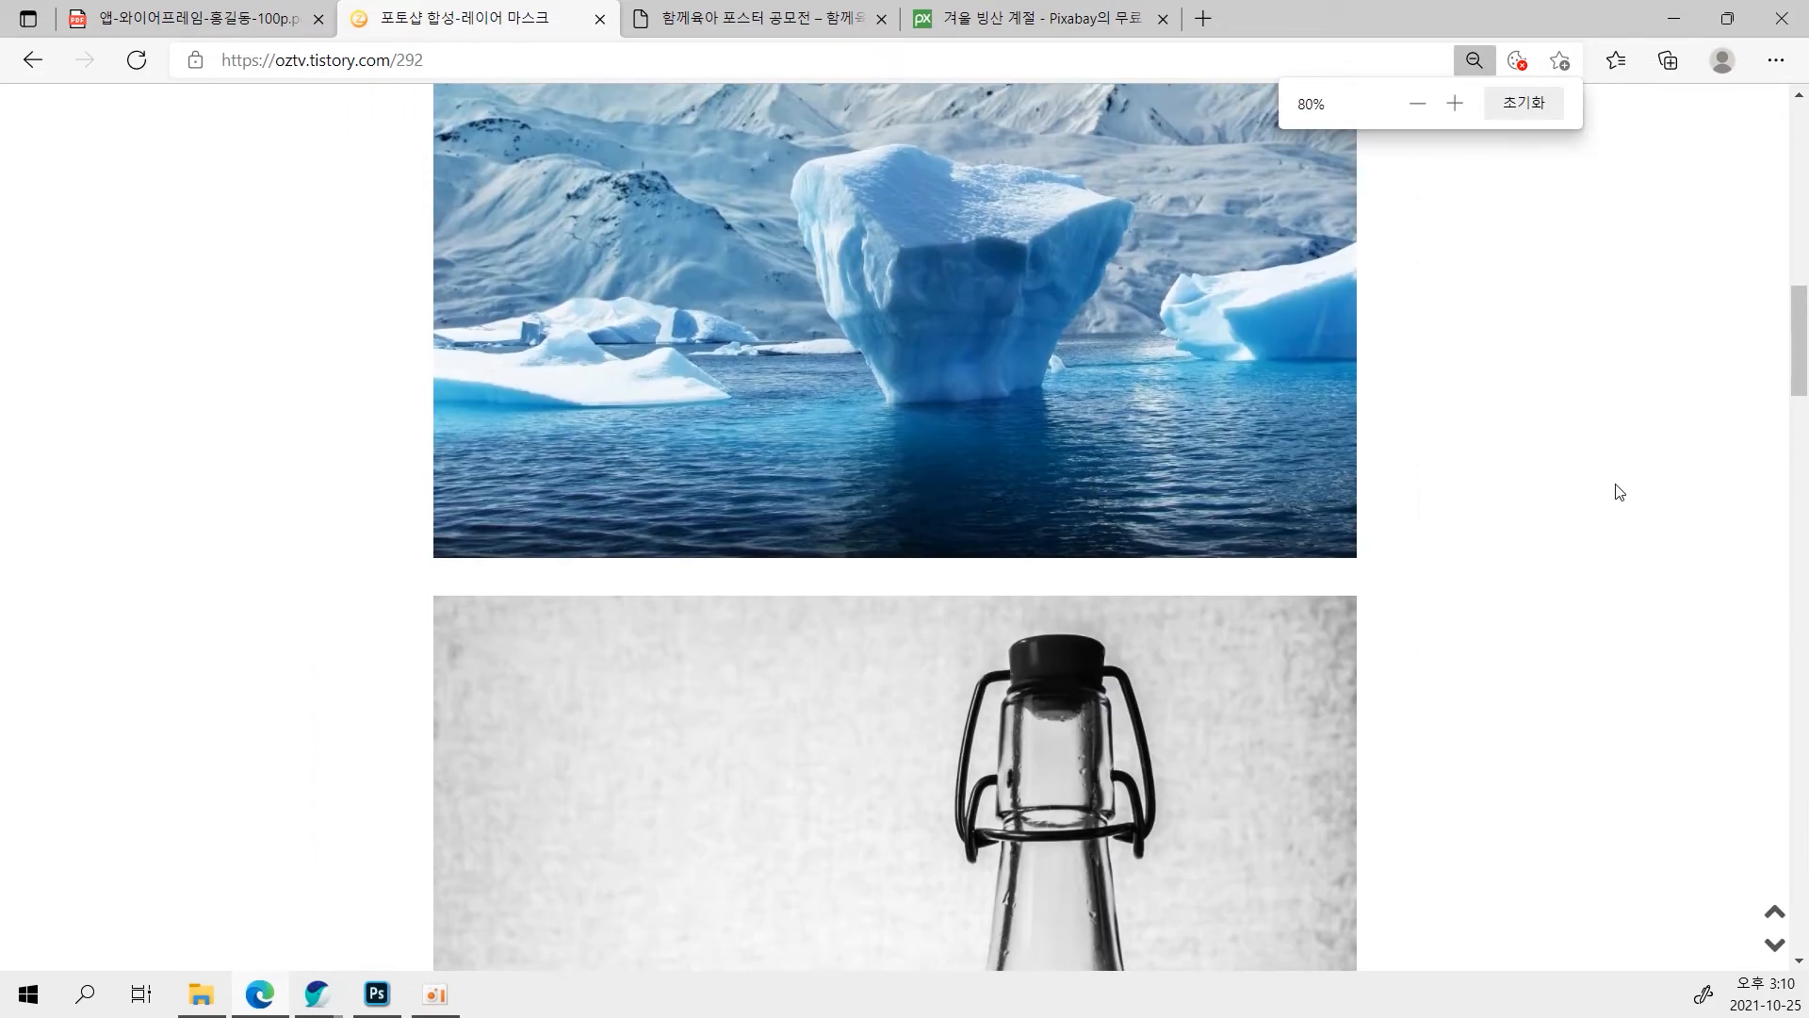
pyautogui.scroll(-4, 1619, 491)
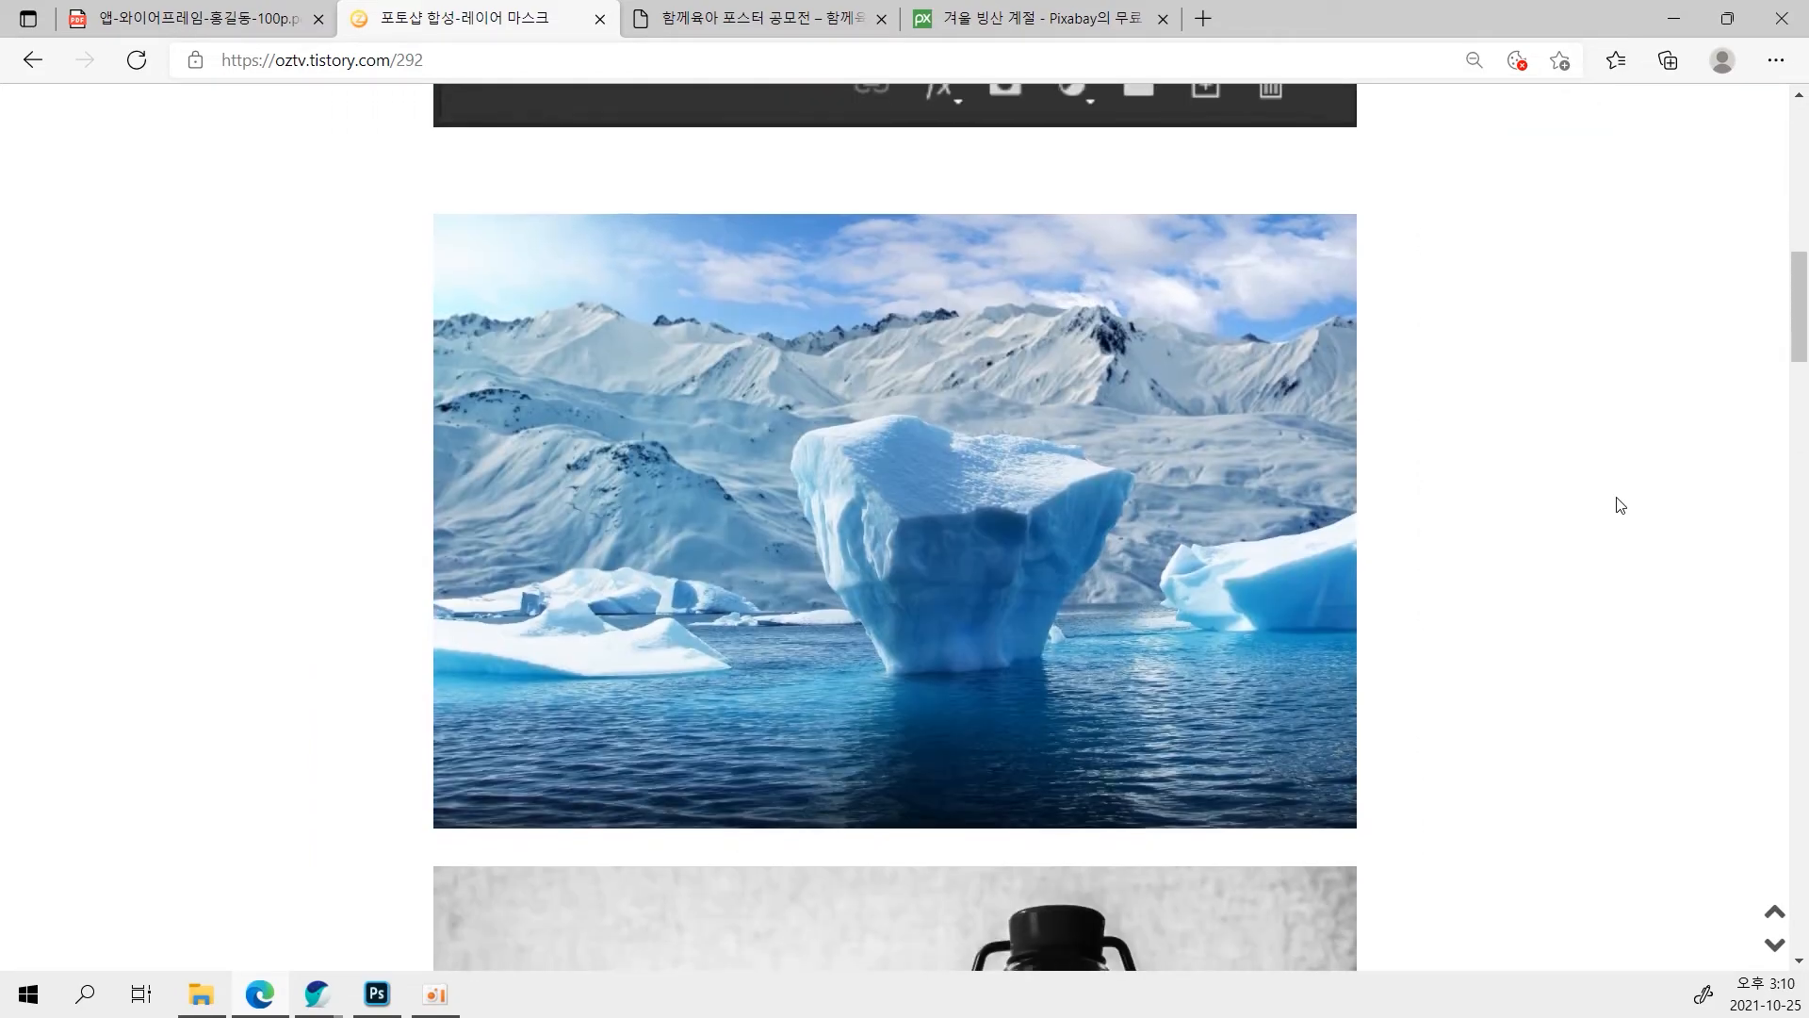
pyautogui.scroll(-9, 747, 634)
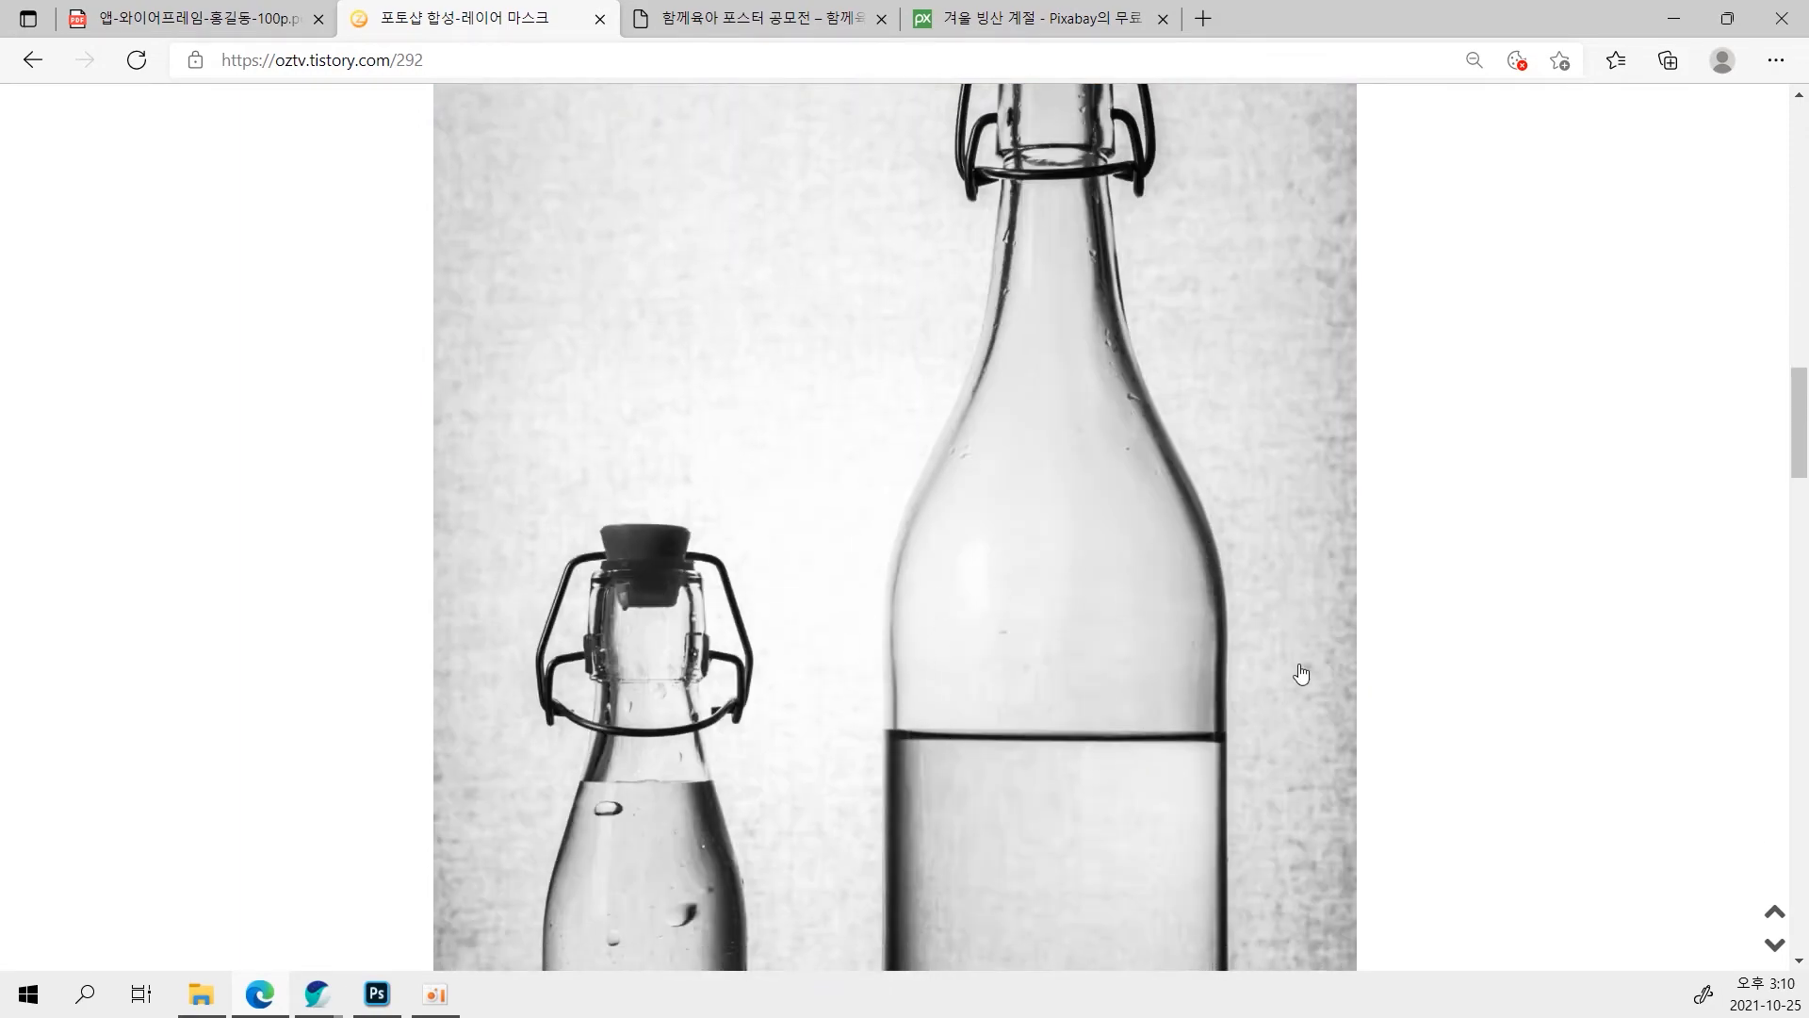
pyautogui.scroll(-15, 1014, 638)
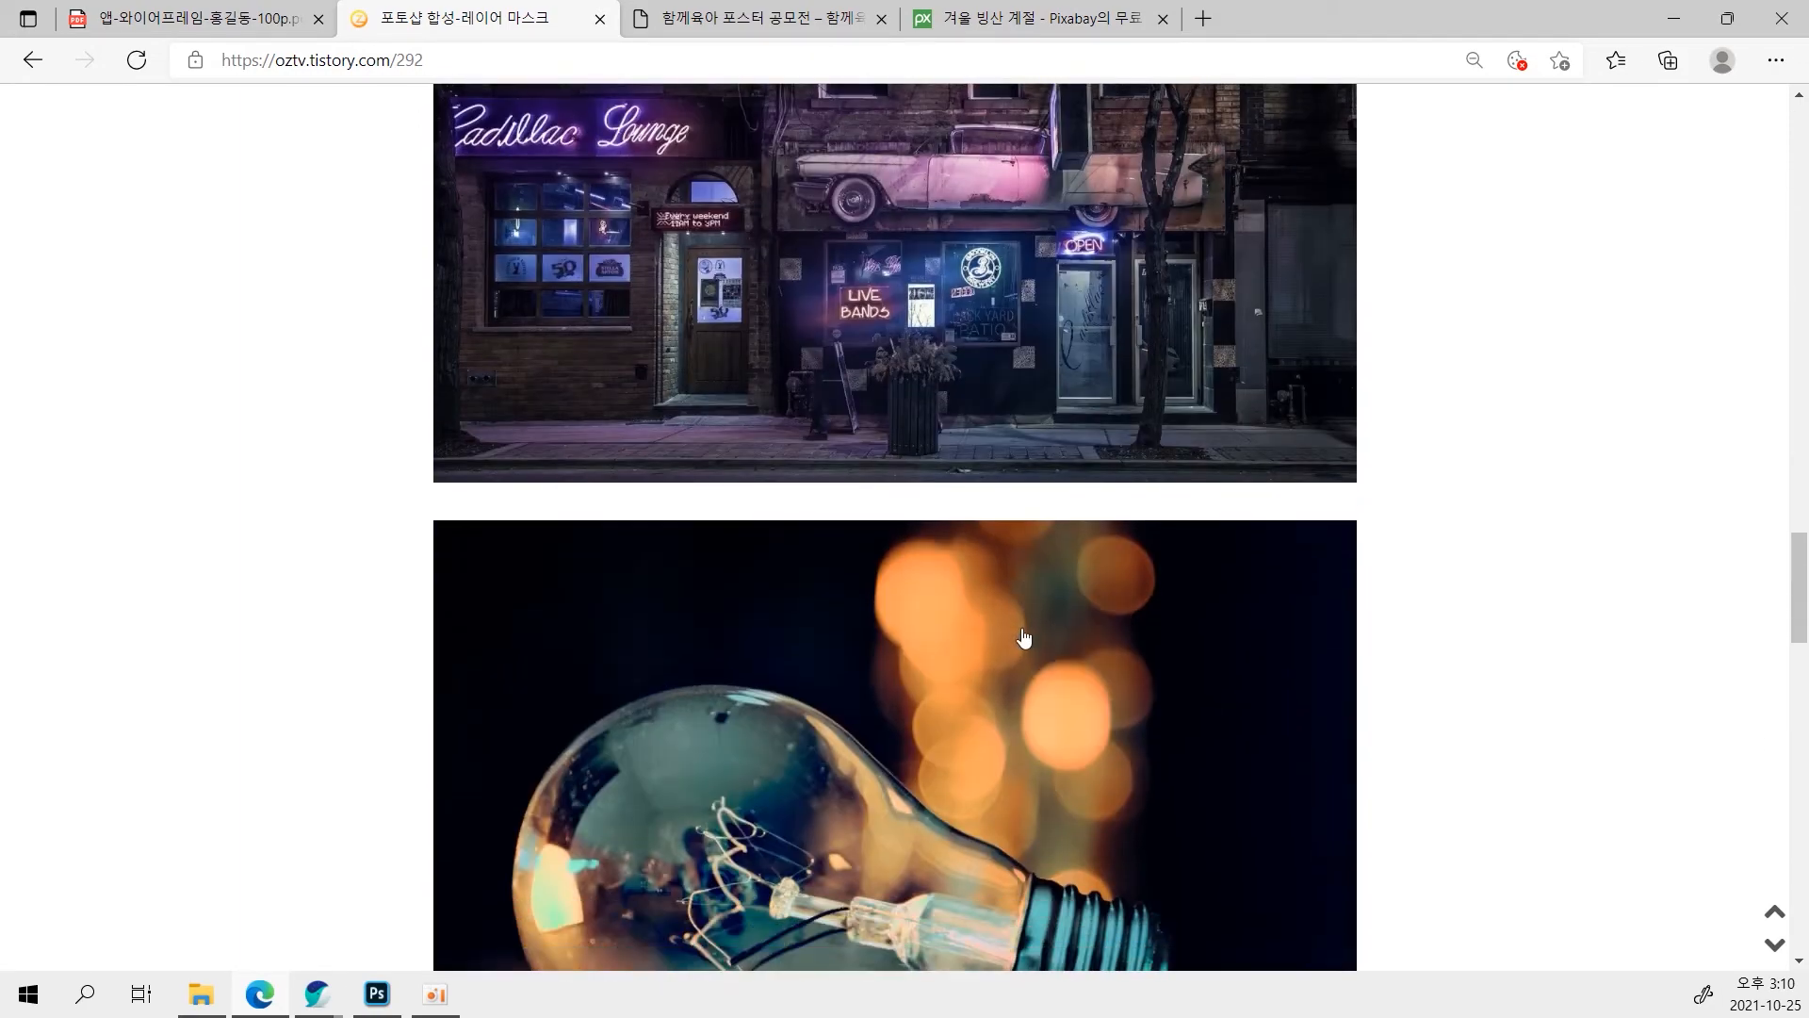
pyautogui.scroll(5, 592, 587)
pyautogui.scroll(-5, 970, 394)
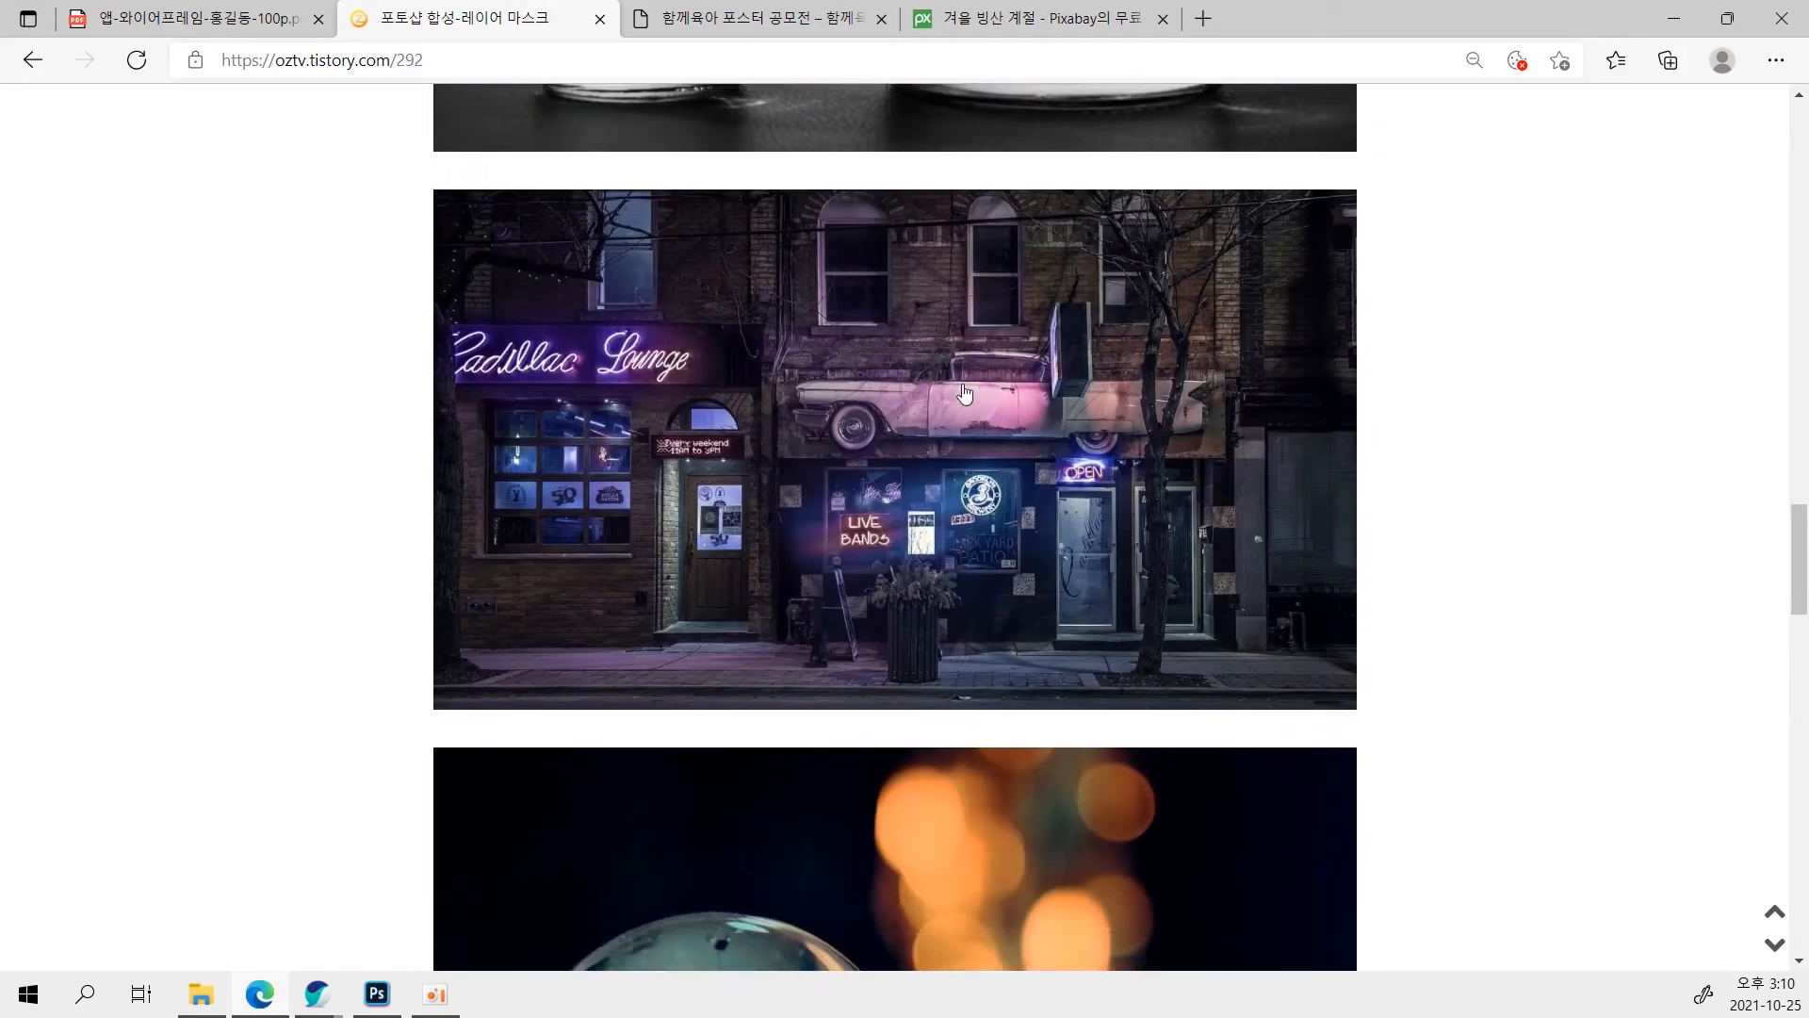
pyautogui.scroll(-1, 822, 490)
pyautogui.scroll(3, 829, 486)
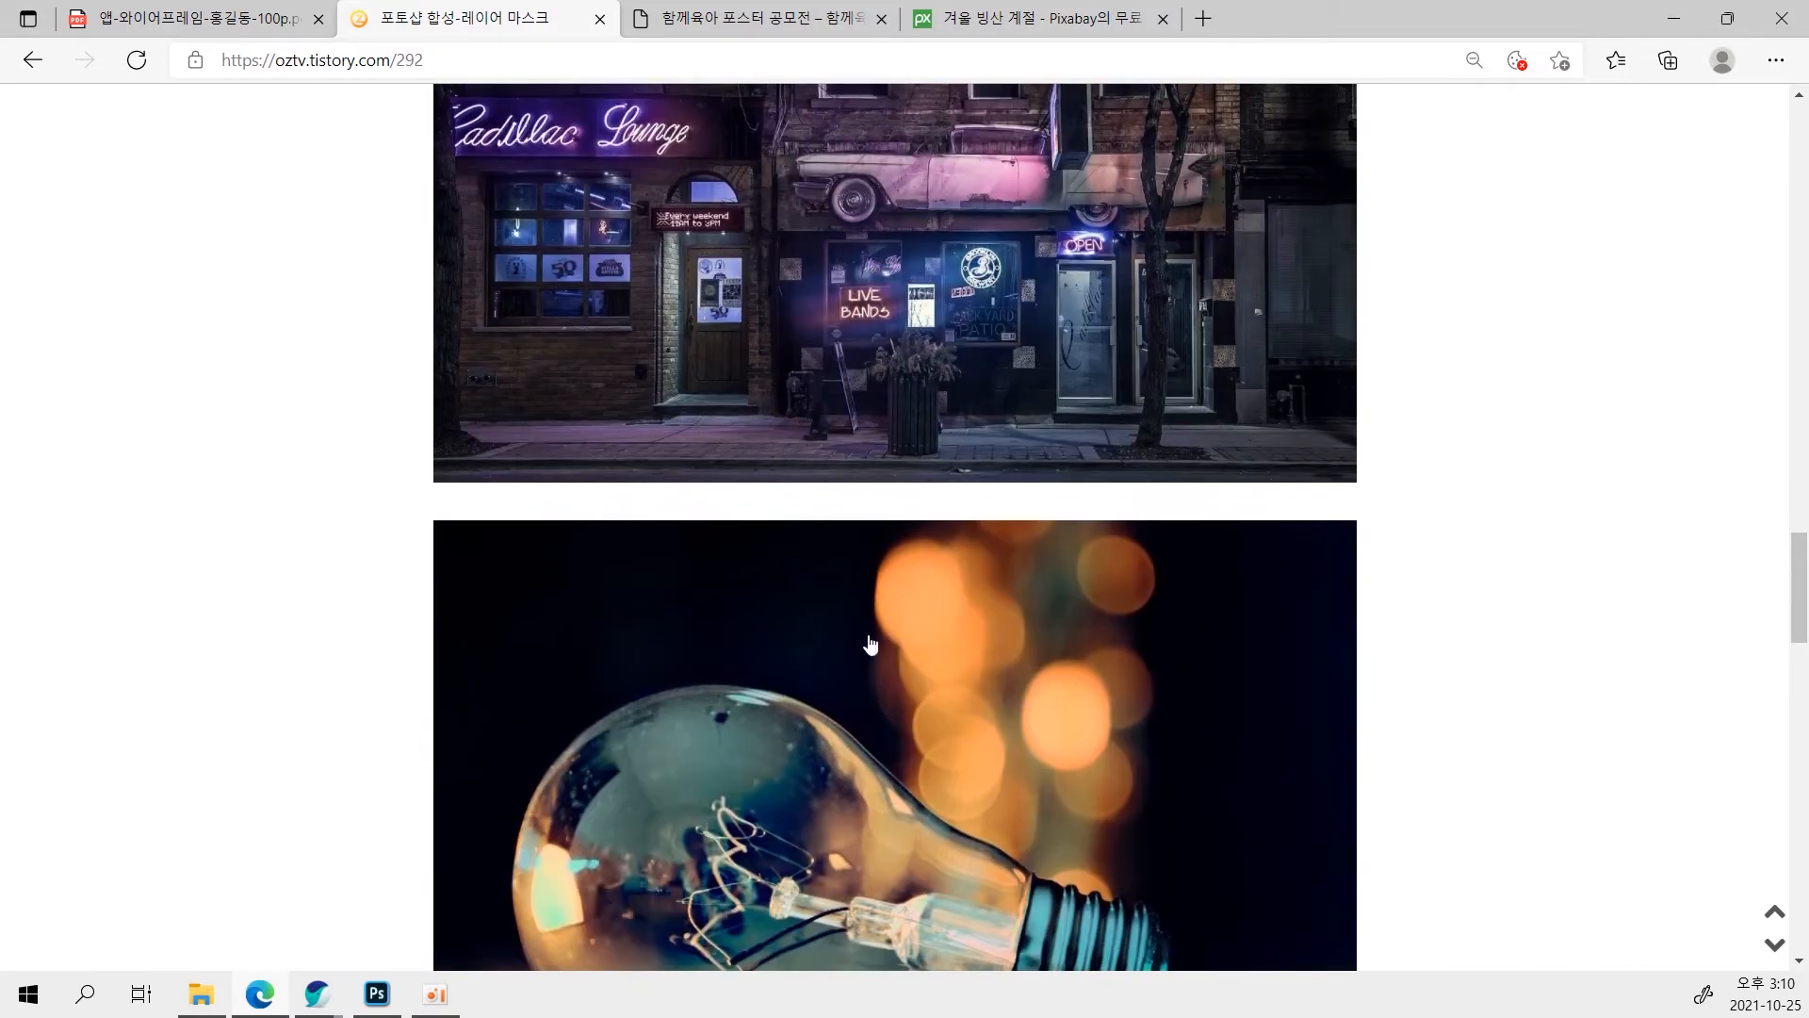
pyautogui.scroll(-6, 860, 537)
pyautogui.scroll(-3, 1080, 614)
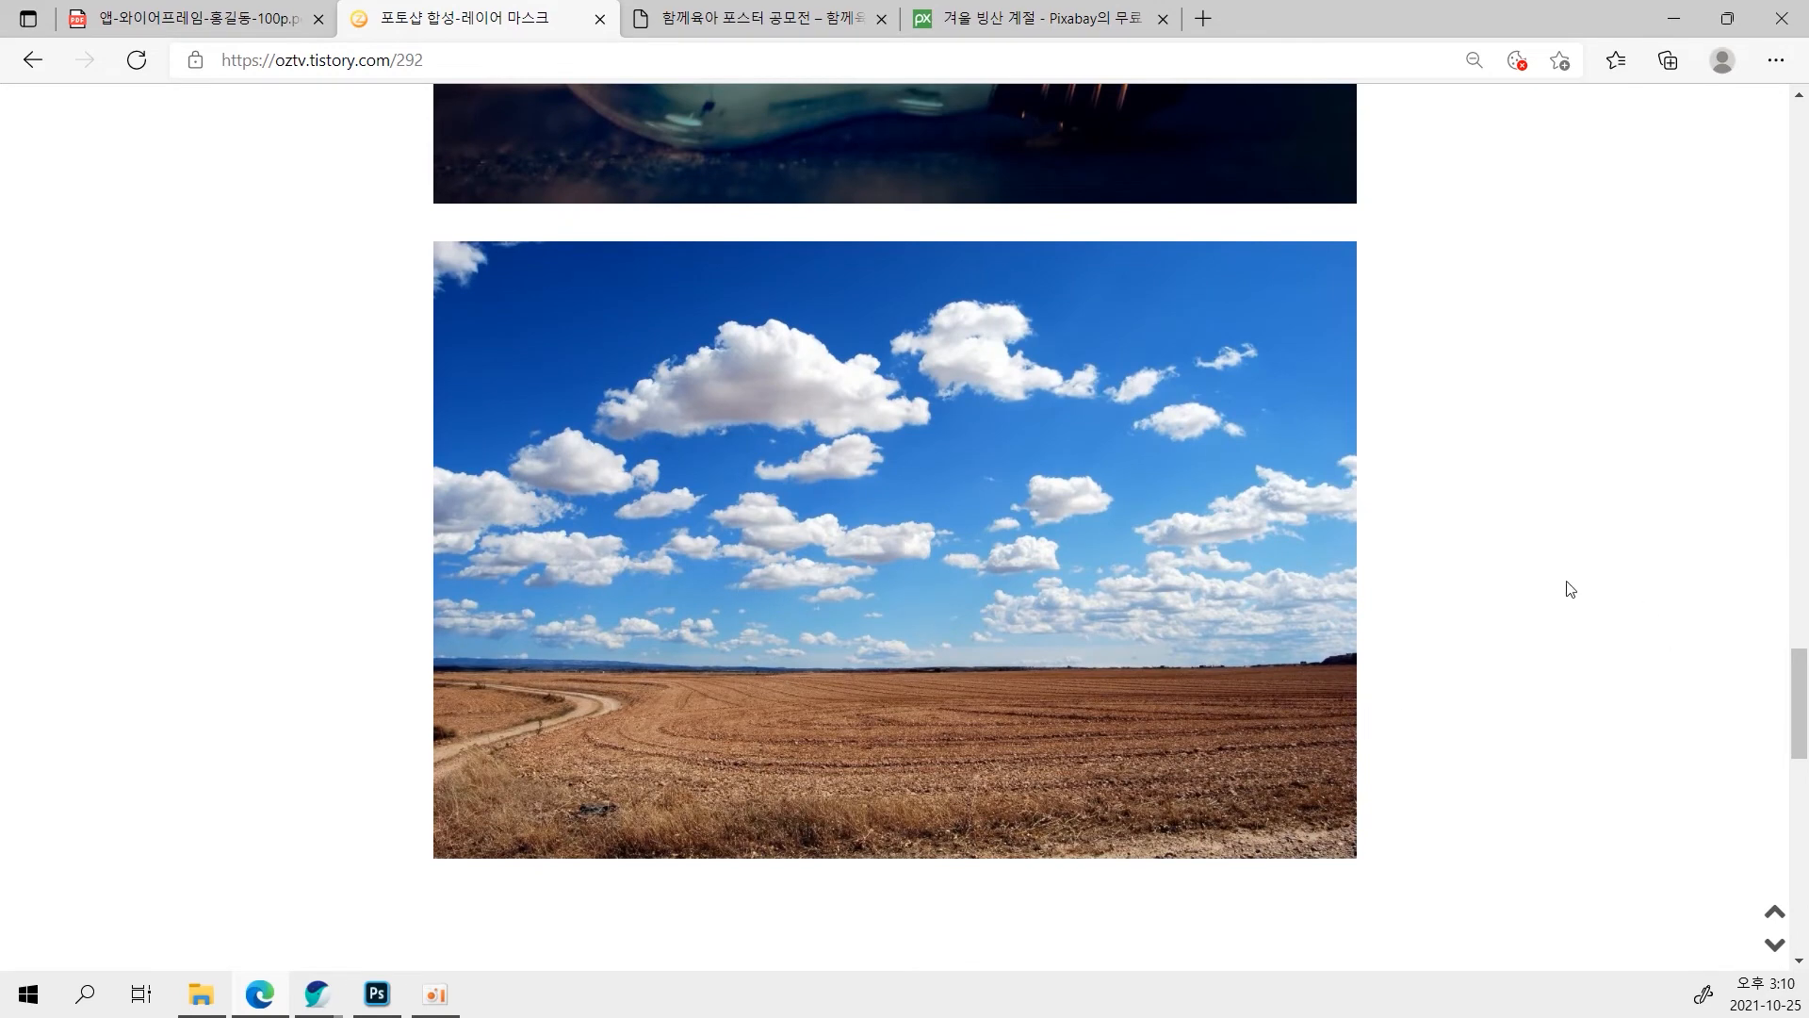
# Return to Photoshop, save the poster document, and create a new Web document with the Web Large (1920, 1080) artboard size.
pyautogui.click(377, 995)
pyautogui.hotkey('ctrl', 's')
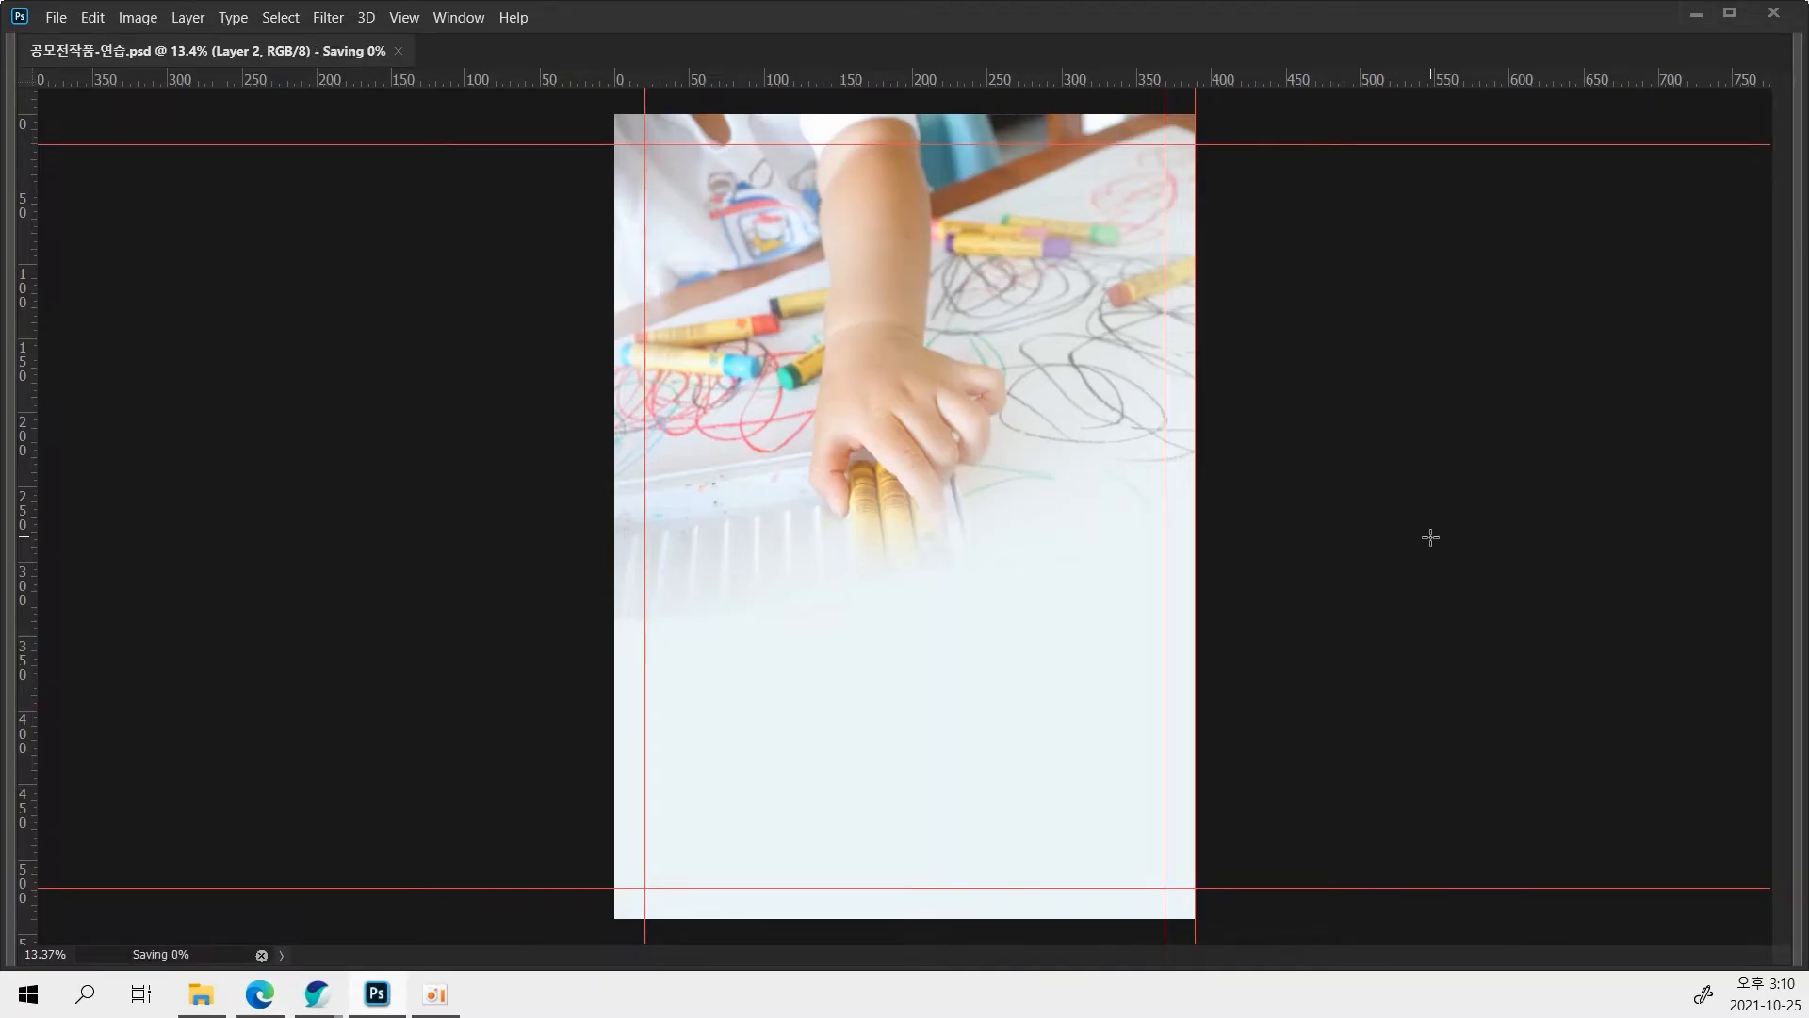
pyautogui.hotkey('ctrl', 'n')
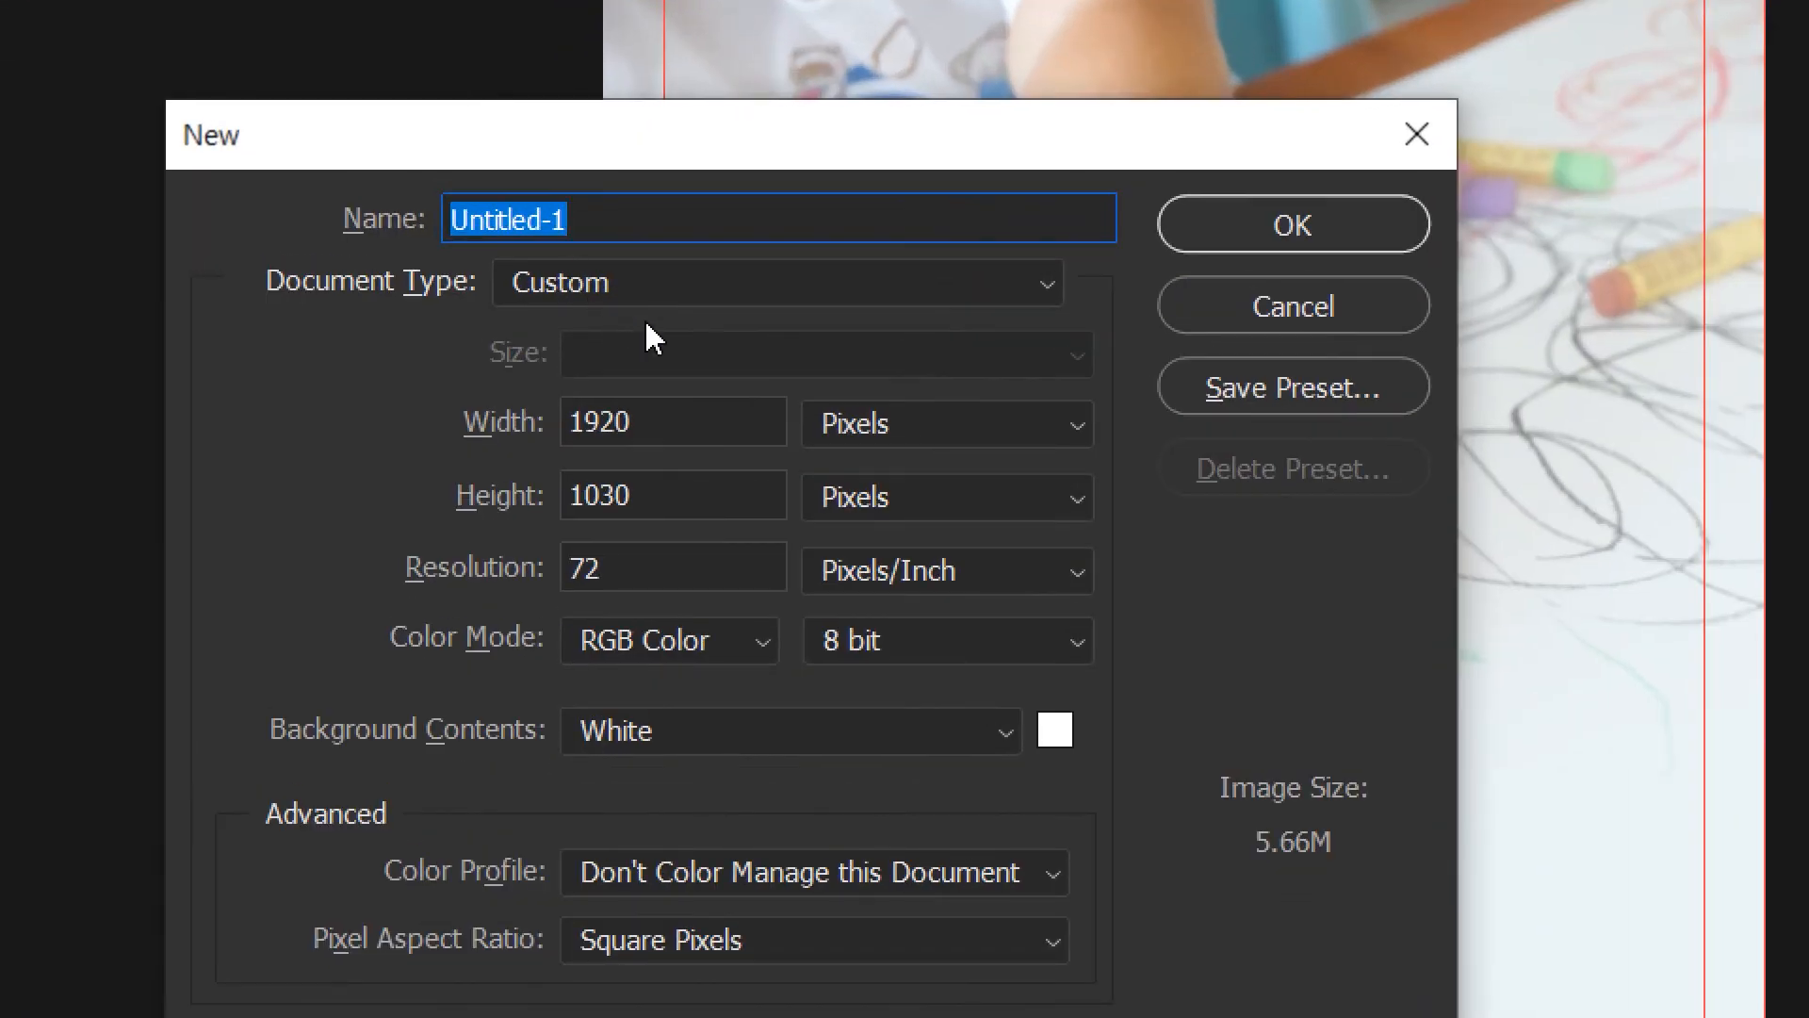
pyautogui.click(634, 293)
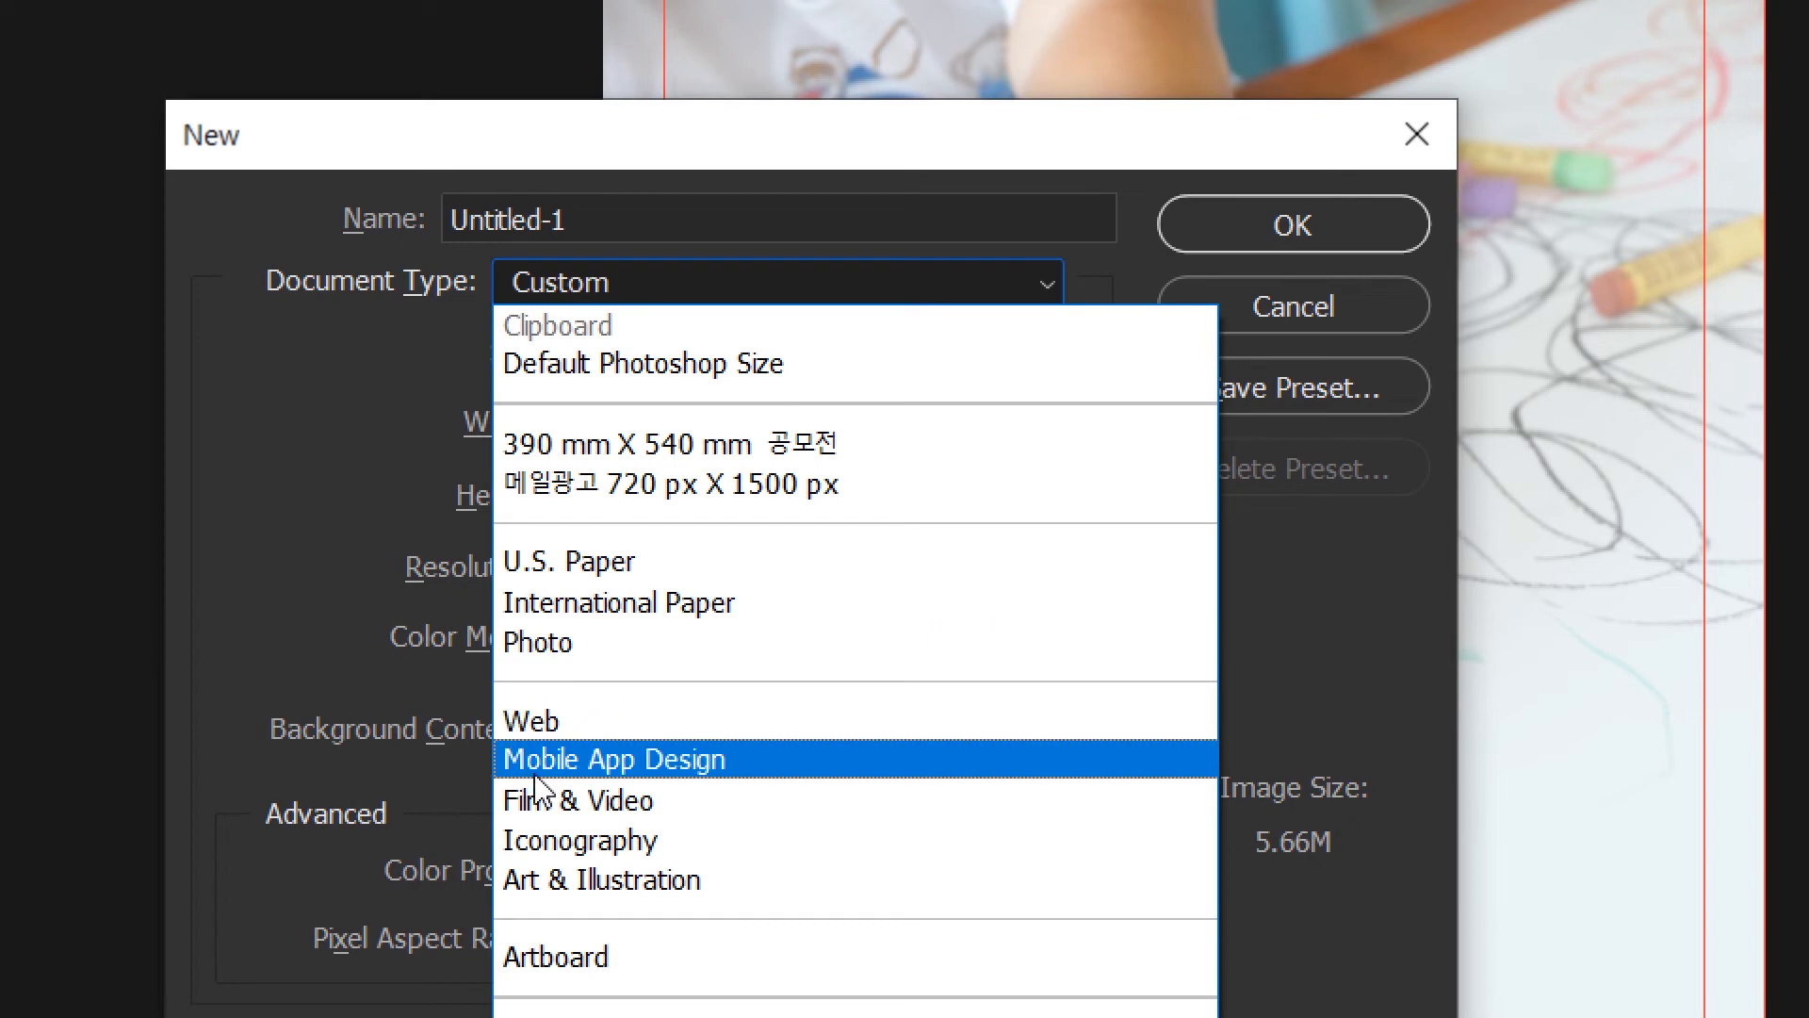
pyautogui.click(545, 722)
pyautogui.click(664, 385)
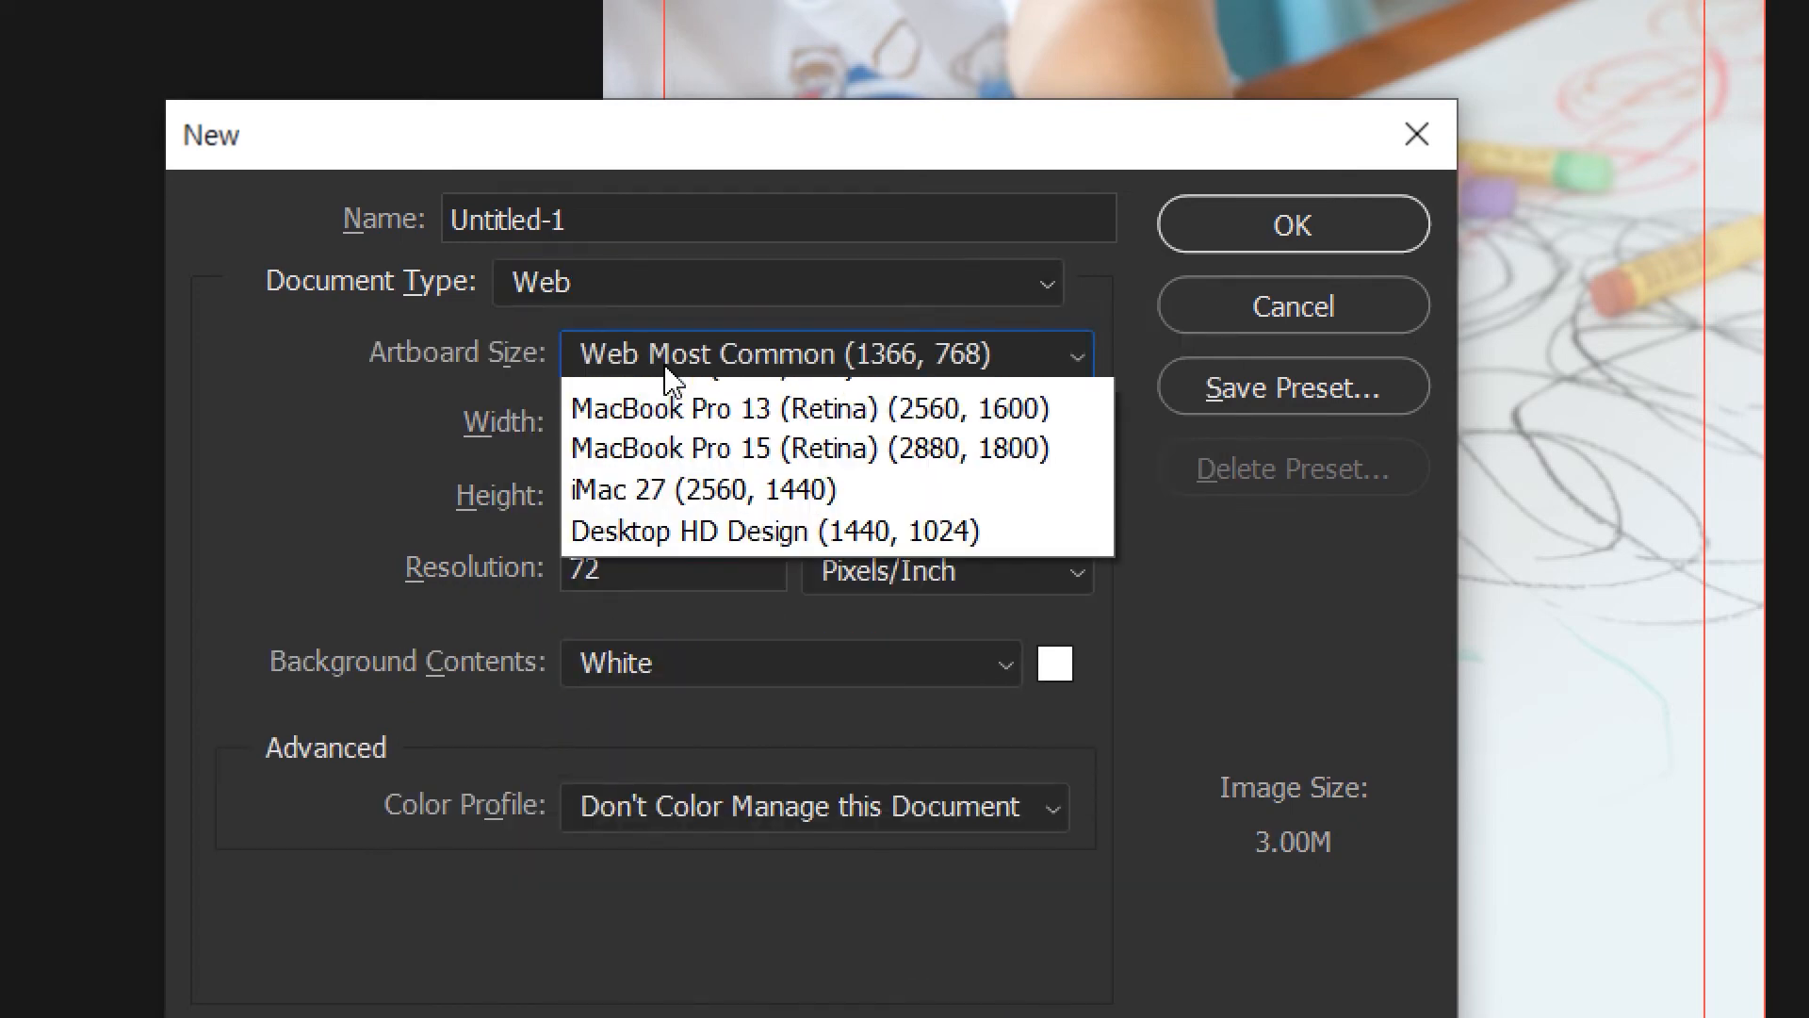
pyautogui.click(712, 439)
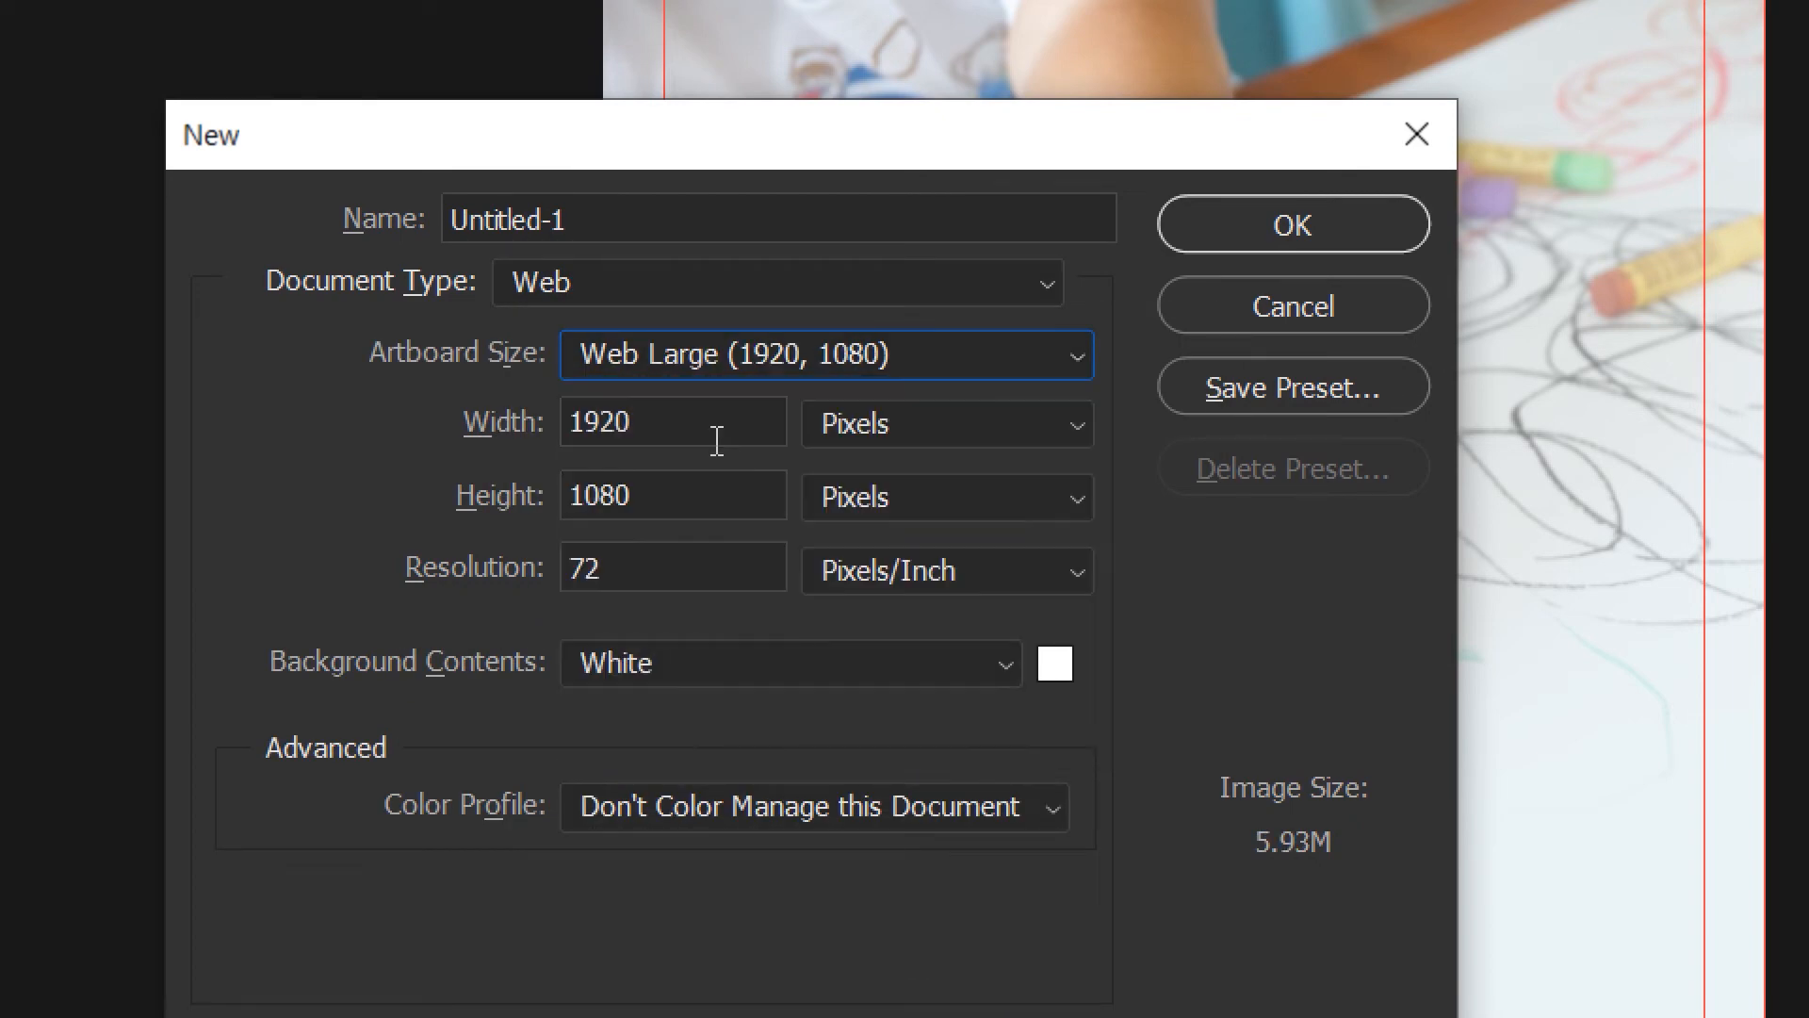
pyautogui.click(1309, 226)
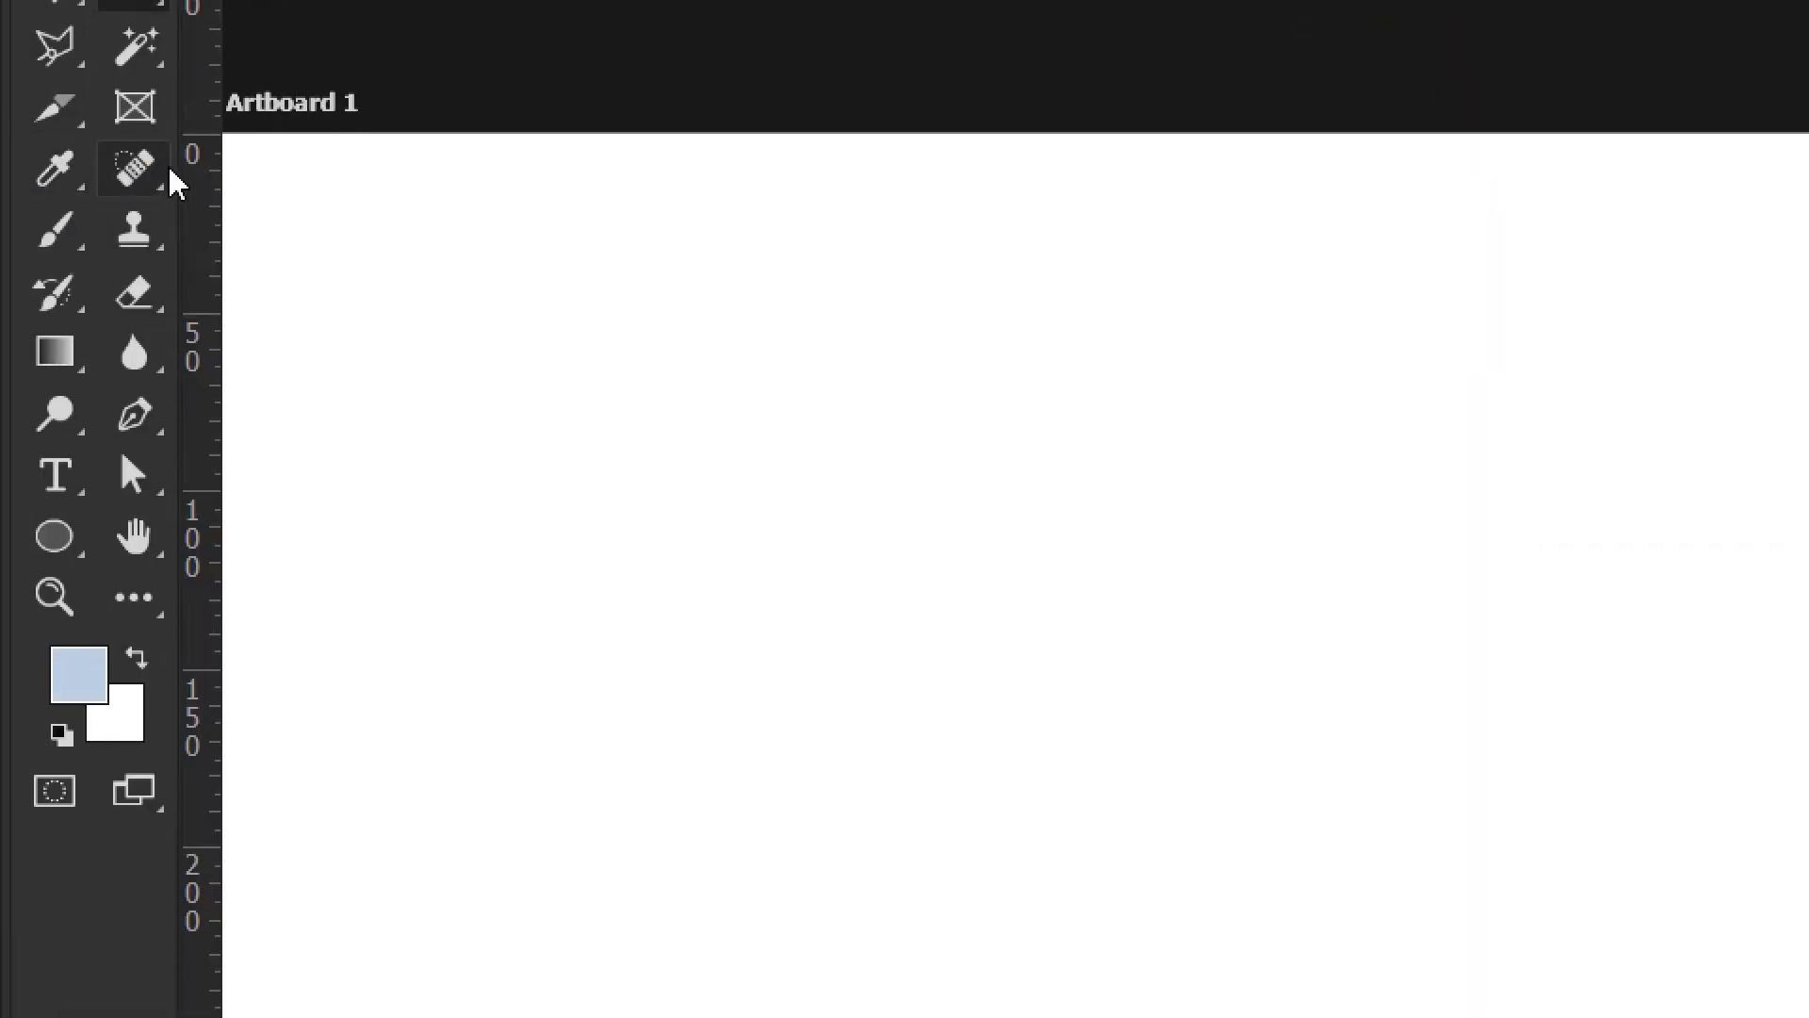
# Flatten the new document so that Artboard 1 and Layer 1 become a single background layer.
pyautogui.hotkey('ctrl', '0')
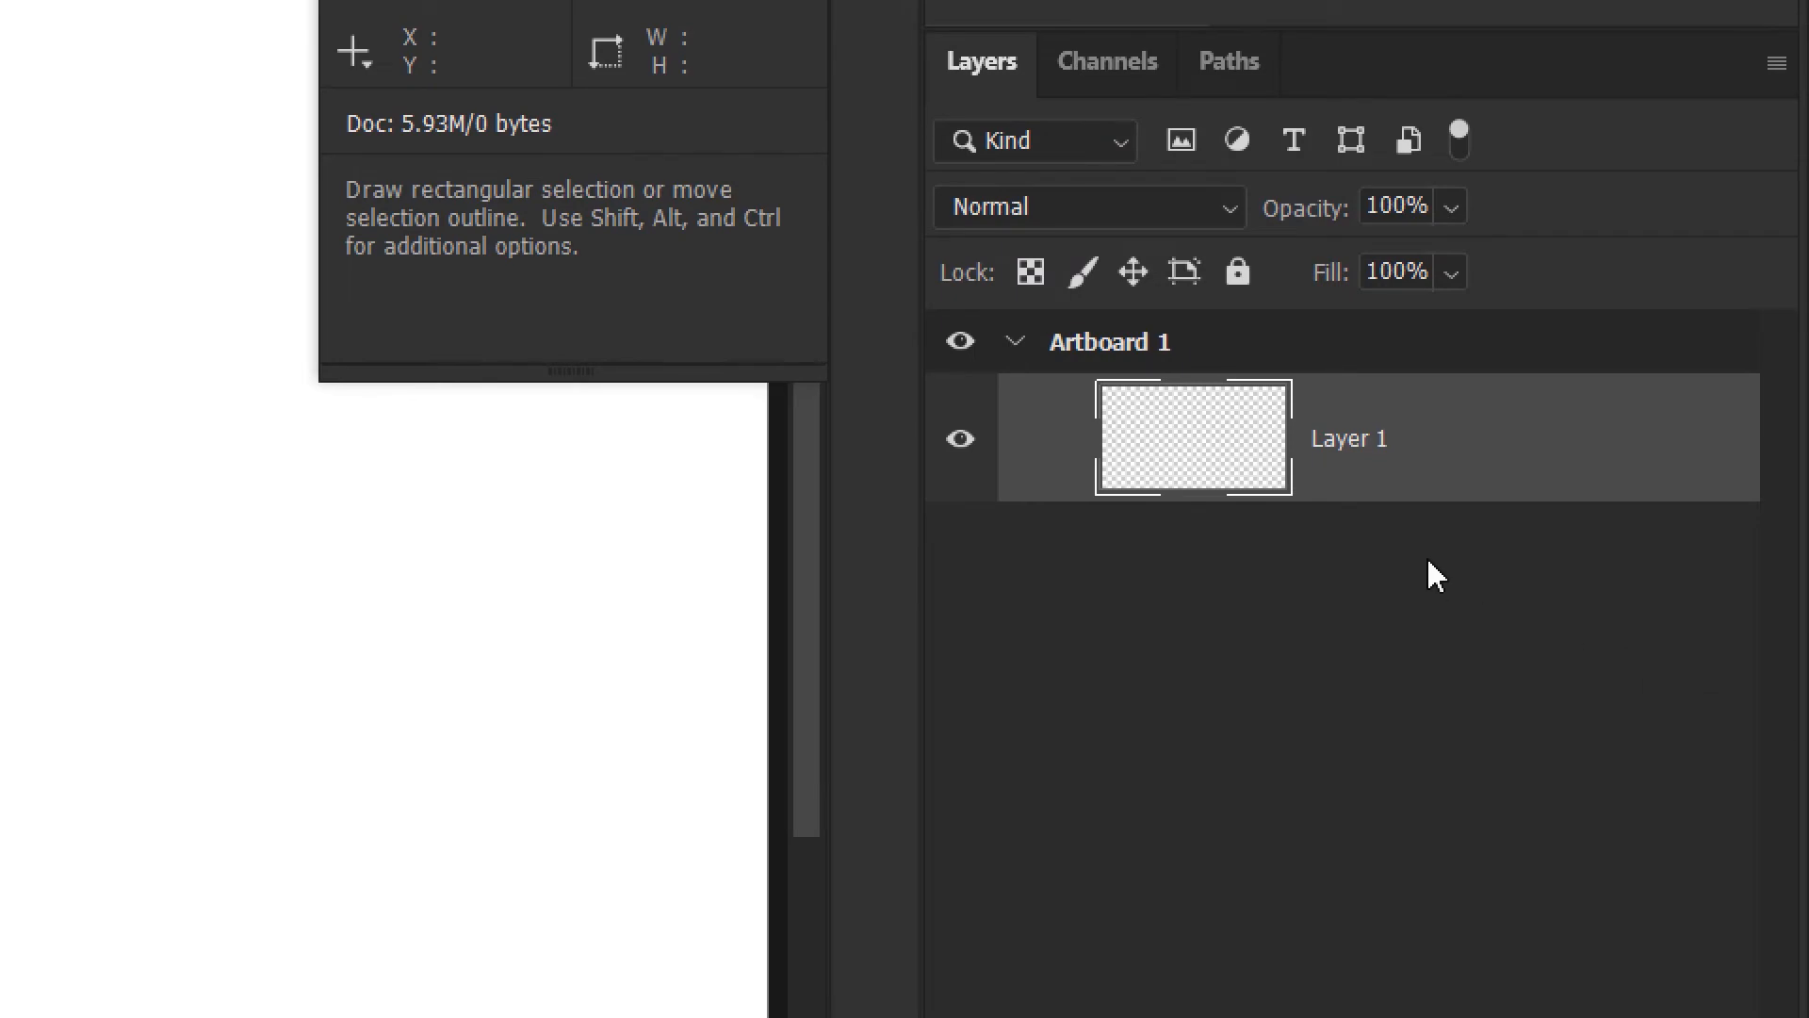
pyautogui.rightClick(1395, 441)
pyautogui.press('Escape')
pyautogui.rightClick(1434, 472)
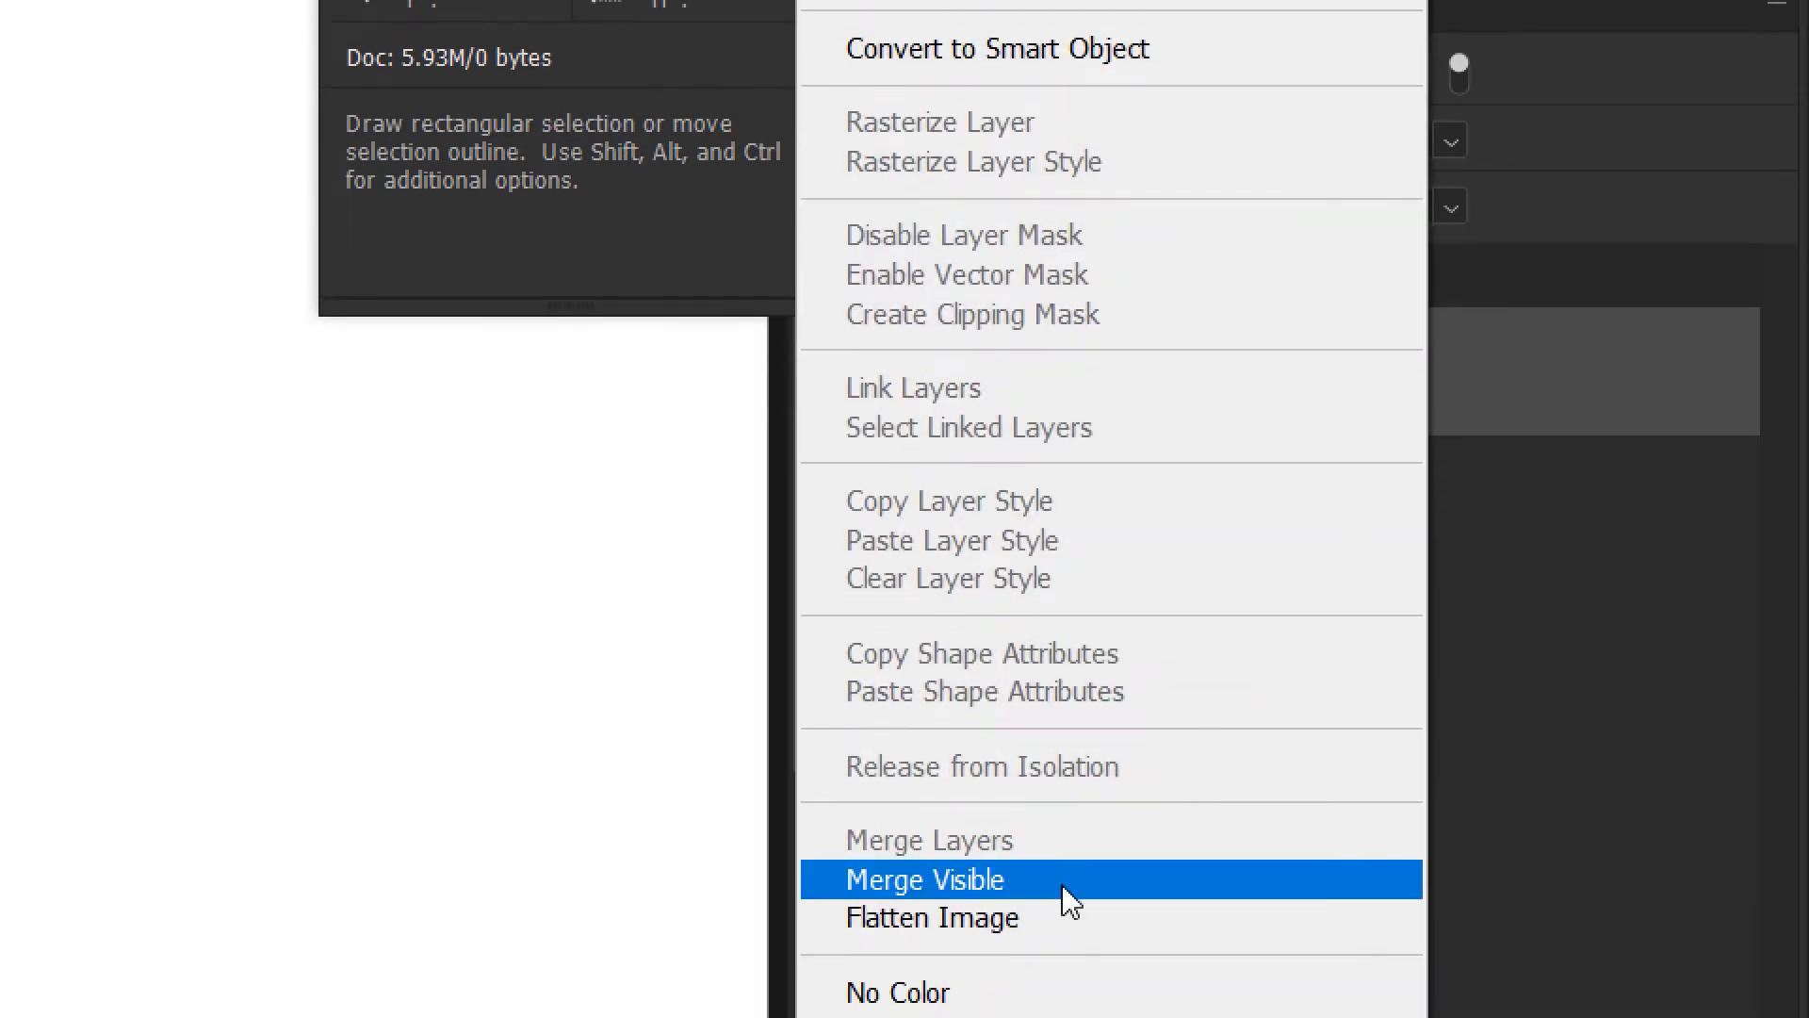
pyautogui.click(1006, 896)
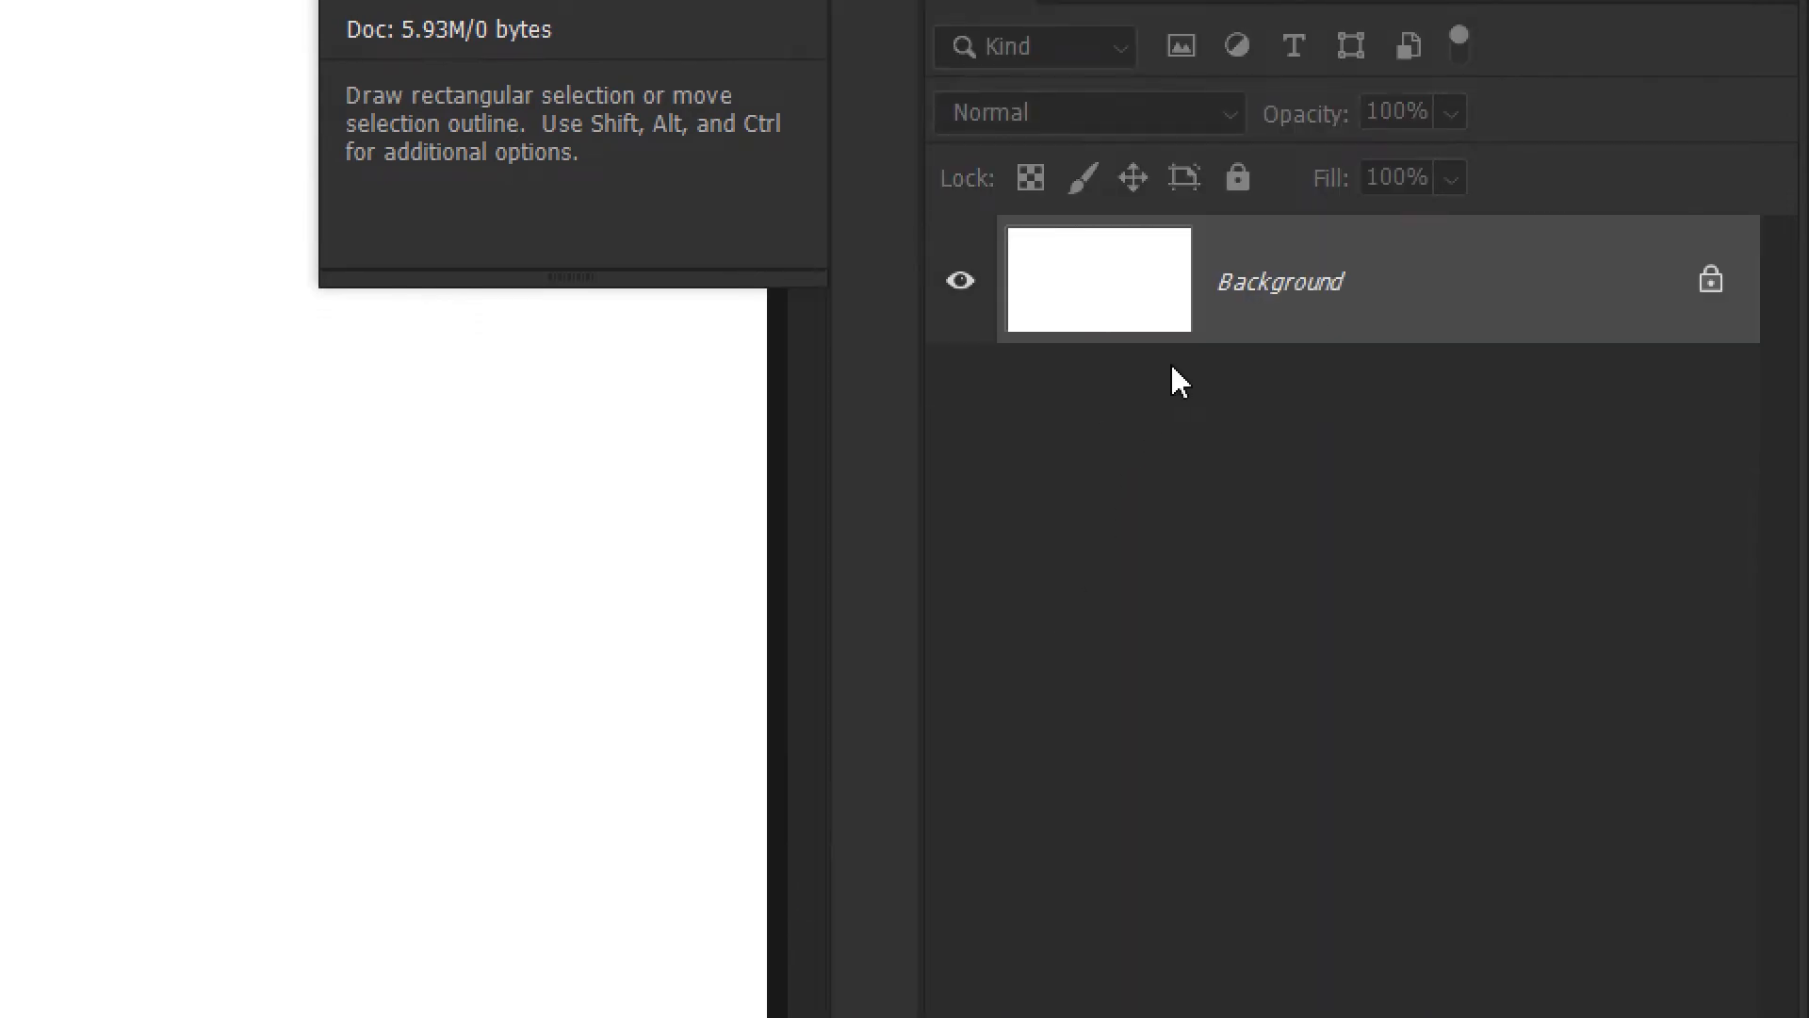
# Undo the flattening and flatten Artboard 1 and Layer 1 into a single background layer again.
pyautogui.hotkey('ctrl', 'z')
pyautogui.rightClick(1385, 364)
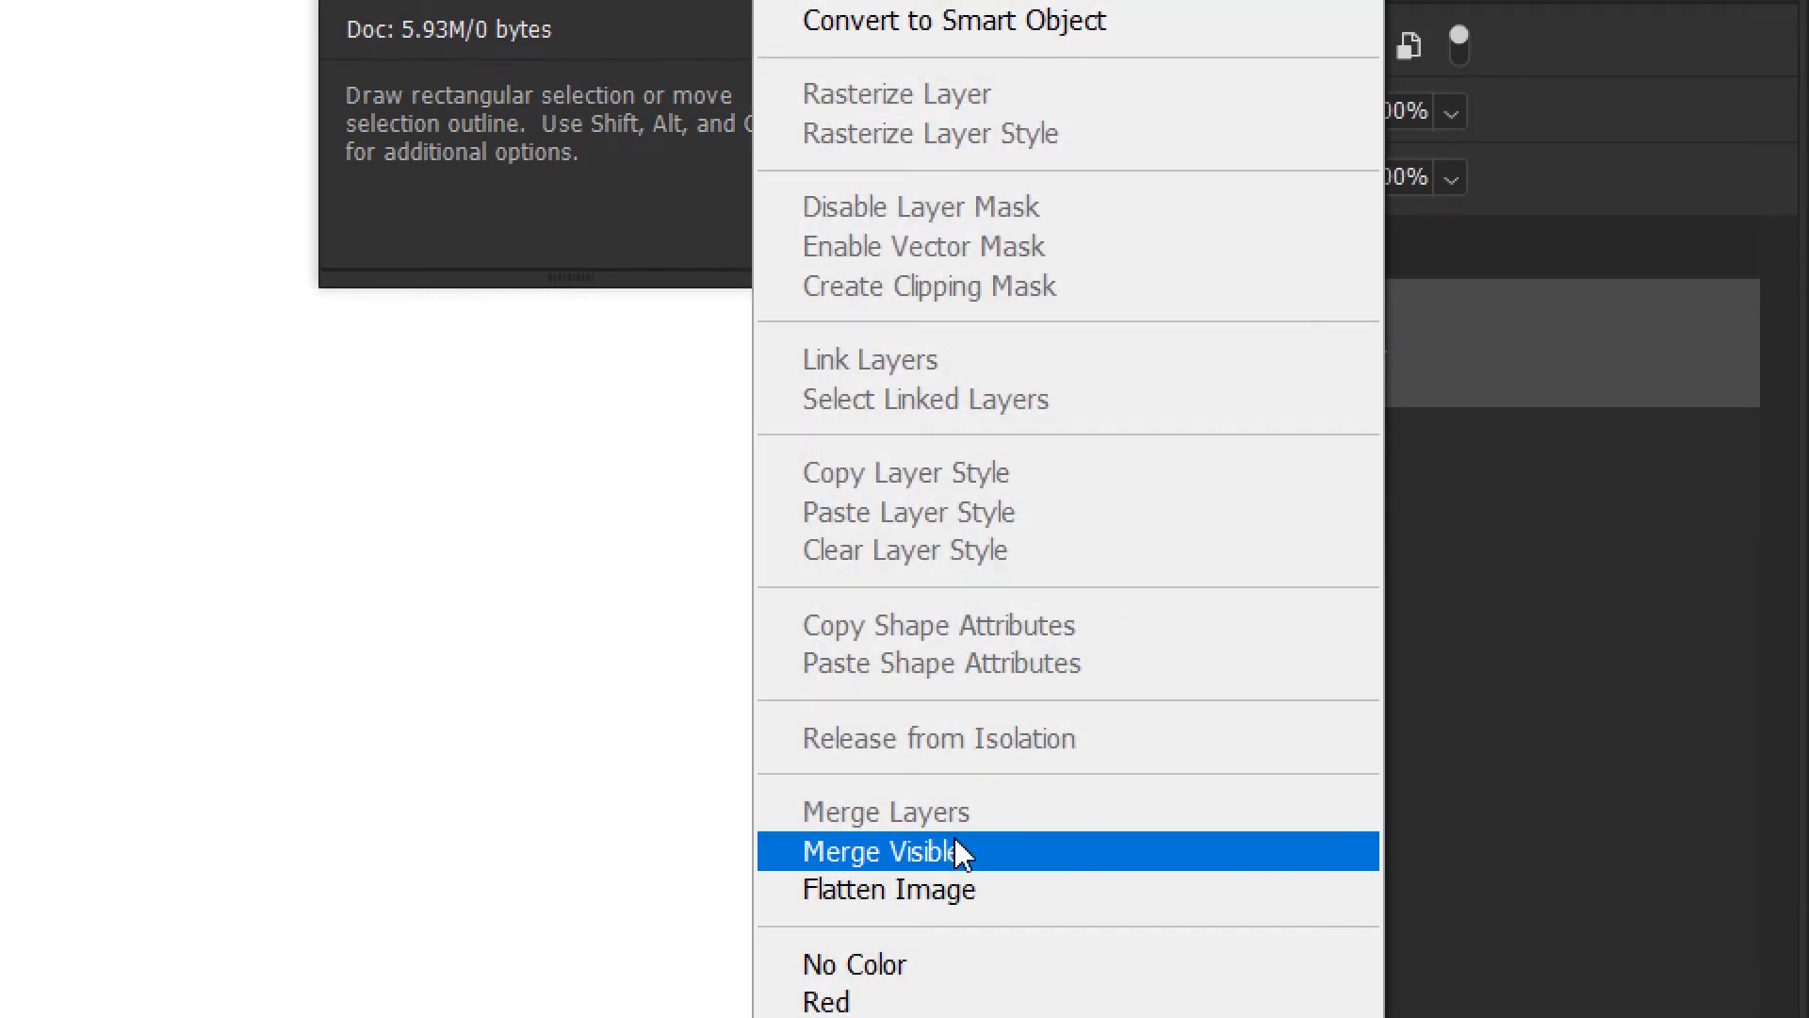
pyautogui.click(890, 896)
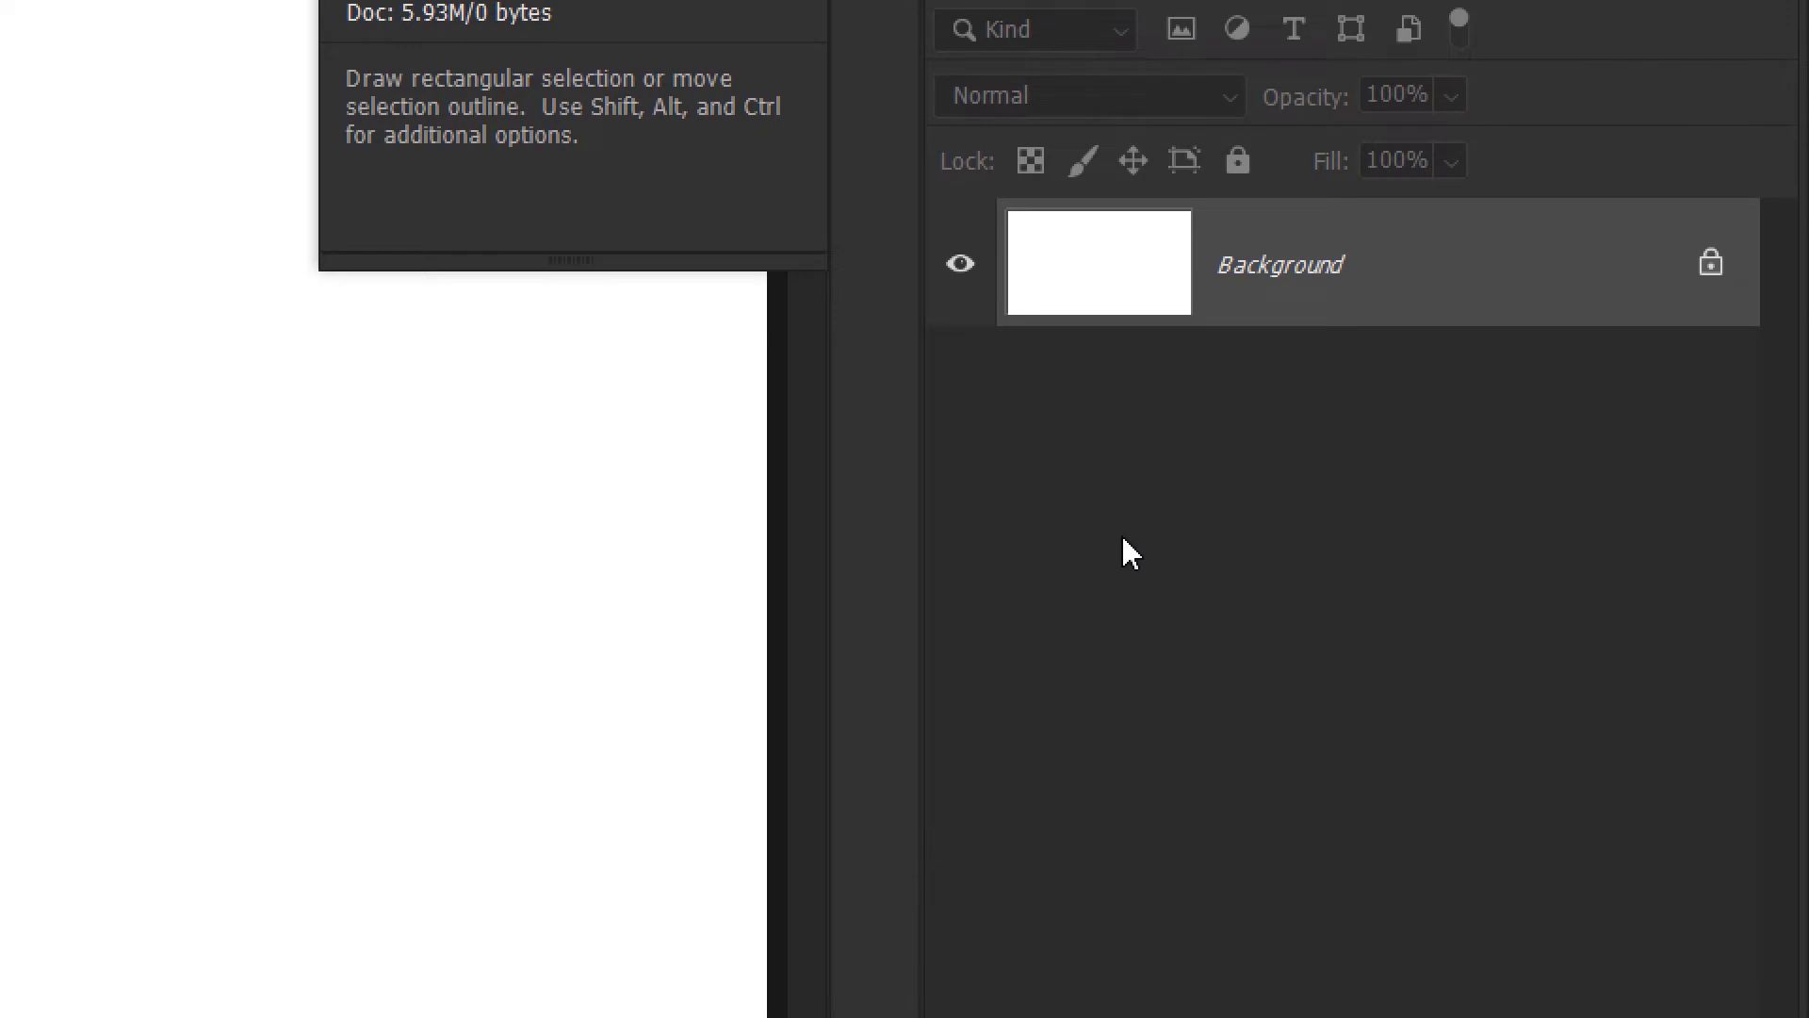
pyautogui.hotkey('ctrl', 'z')
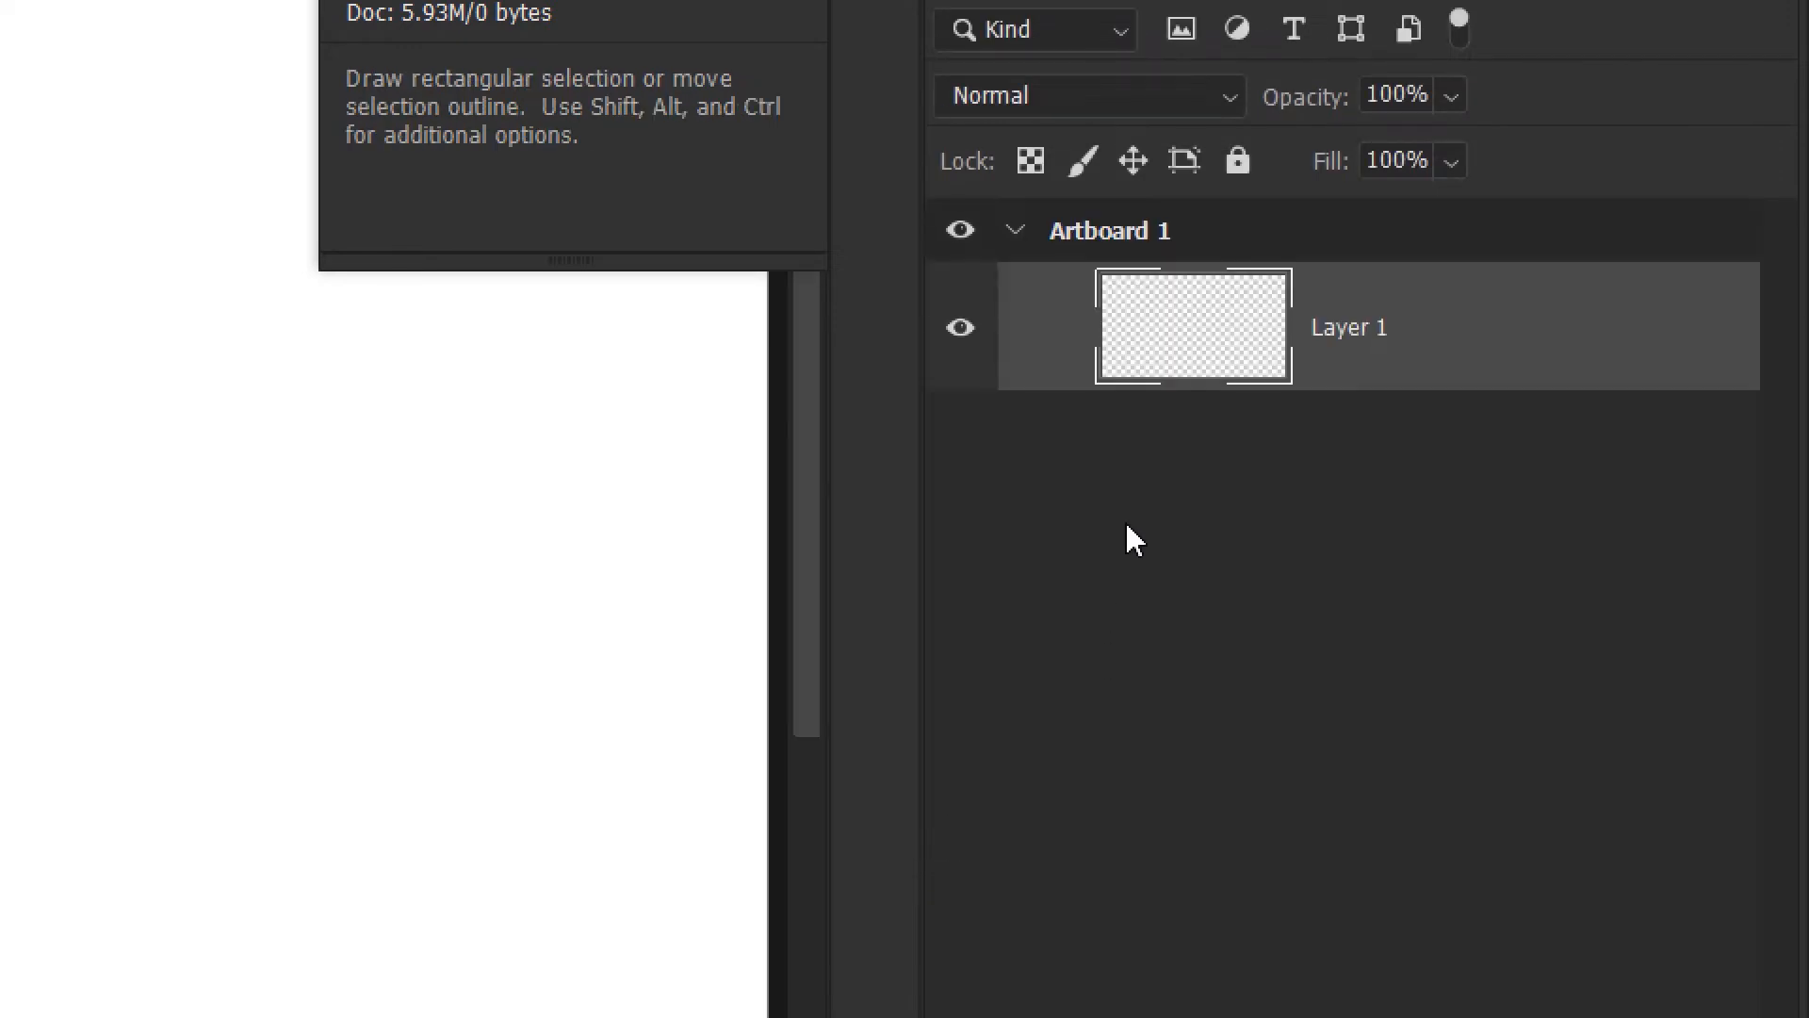
pyautogui.rightClick(1181, 344)
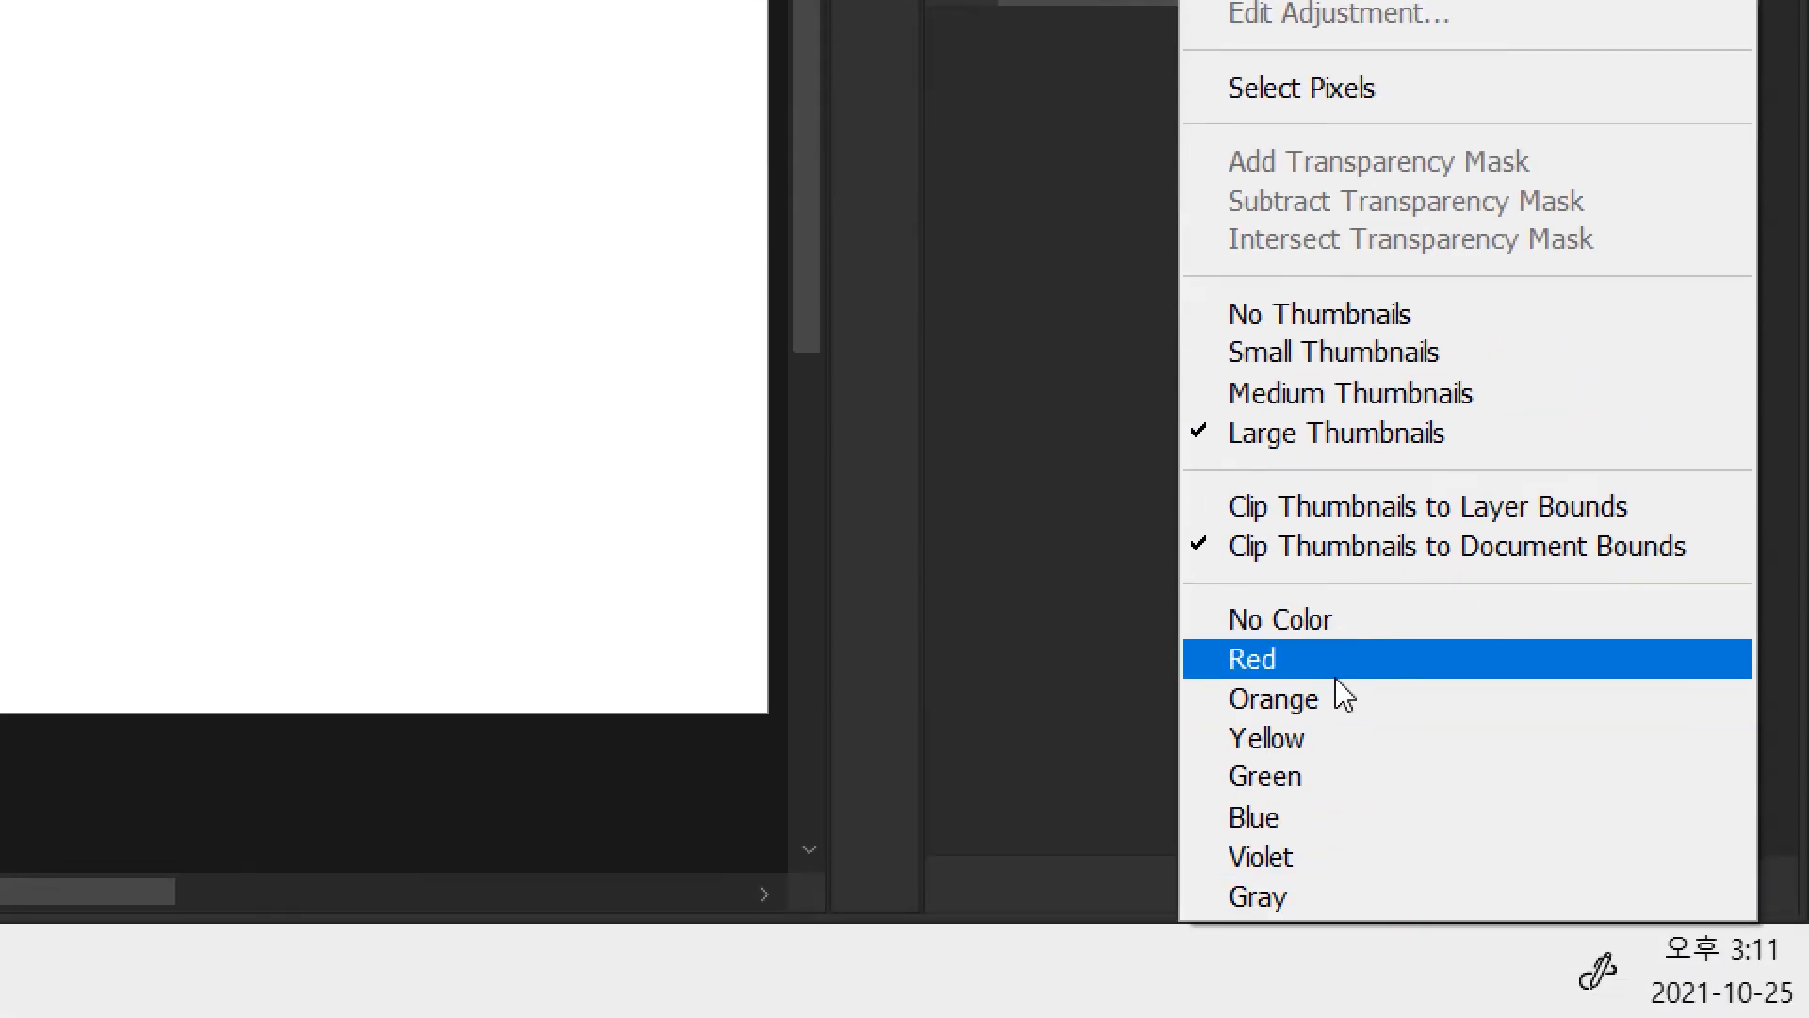
pyautogui.click(1146, 512)
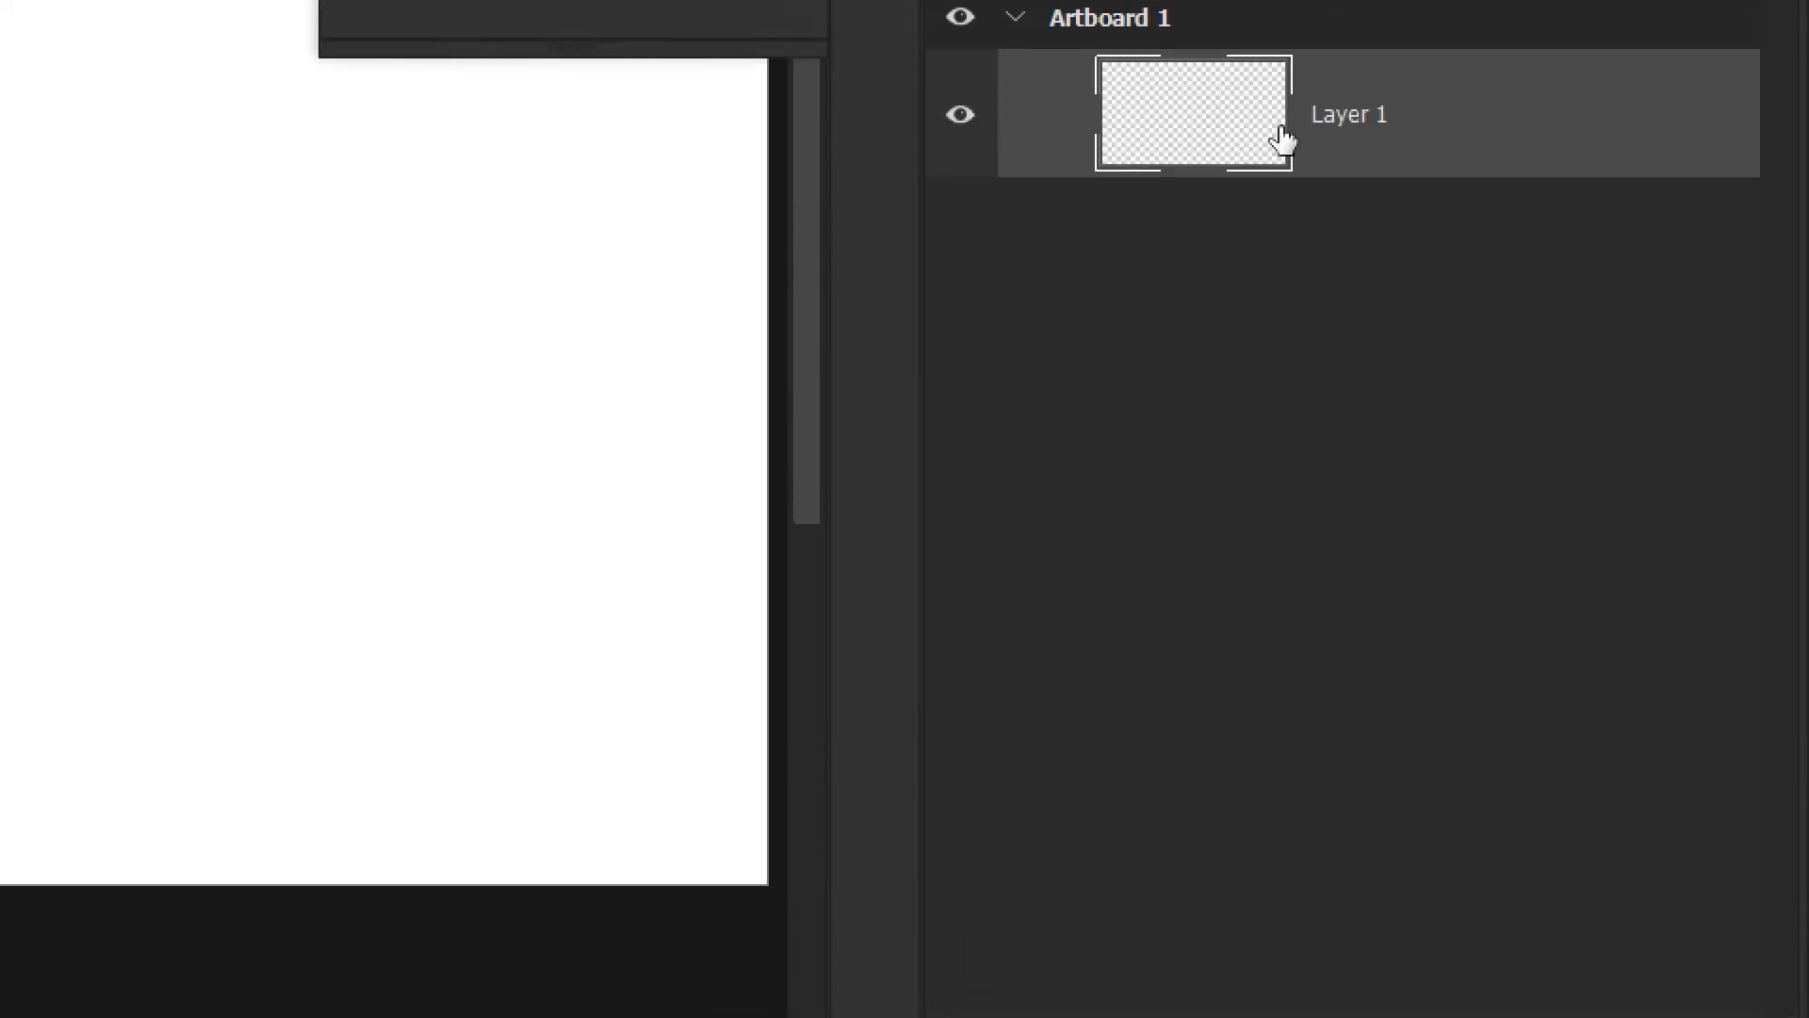
pyautogui.rightClick(1458, 114)
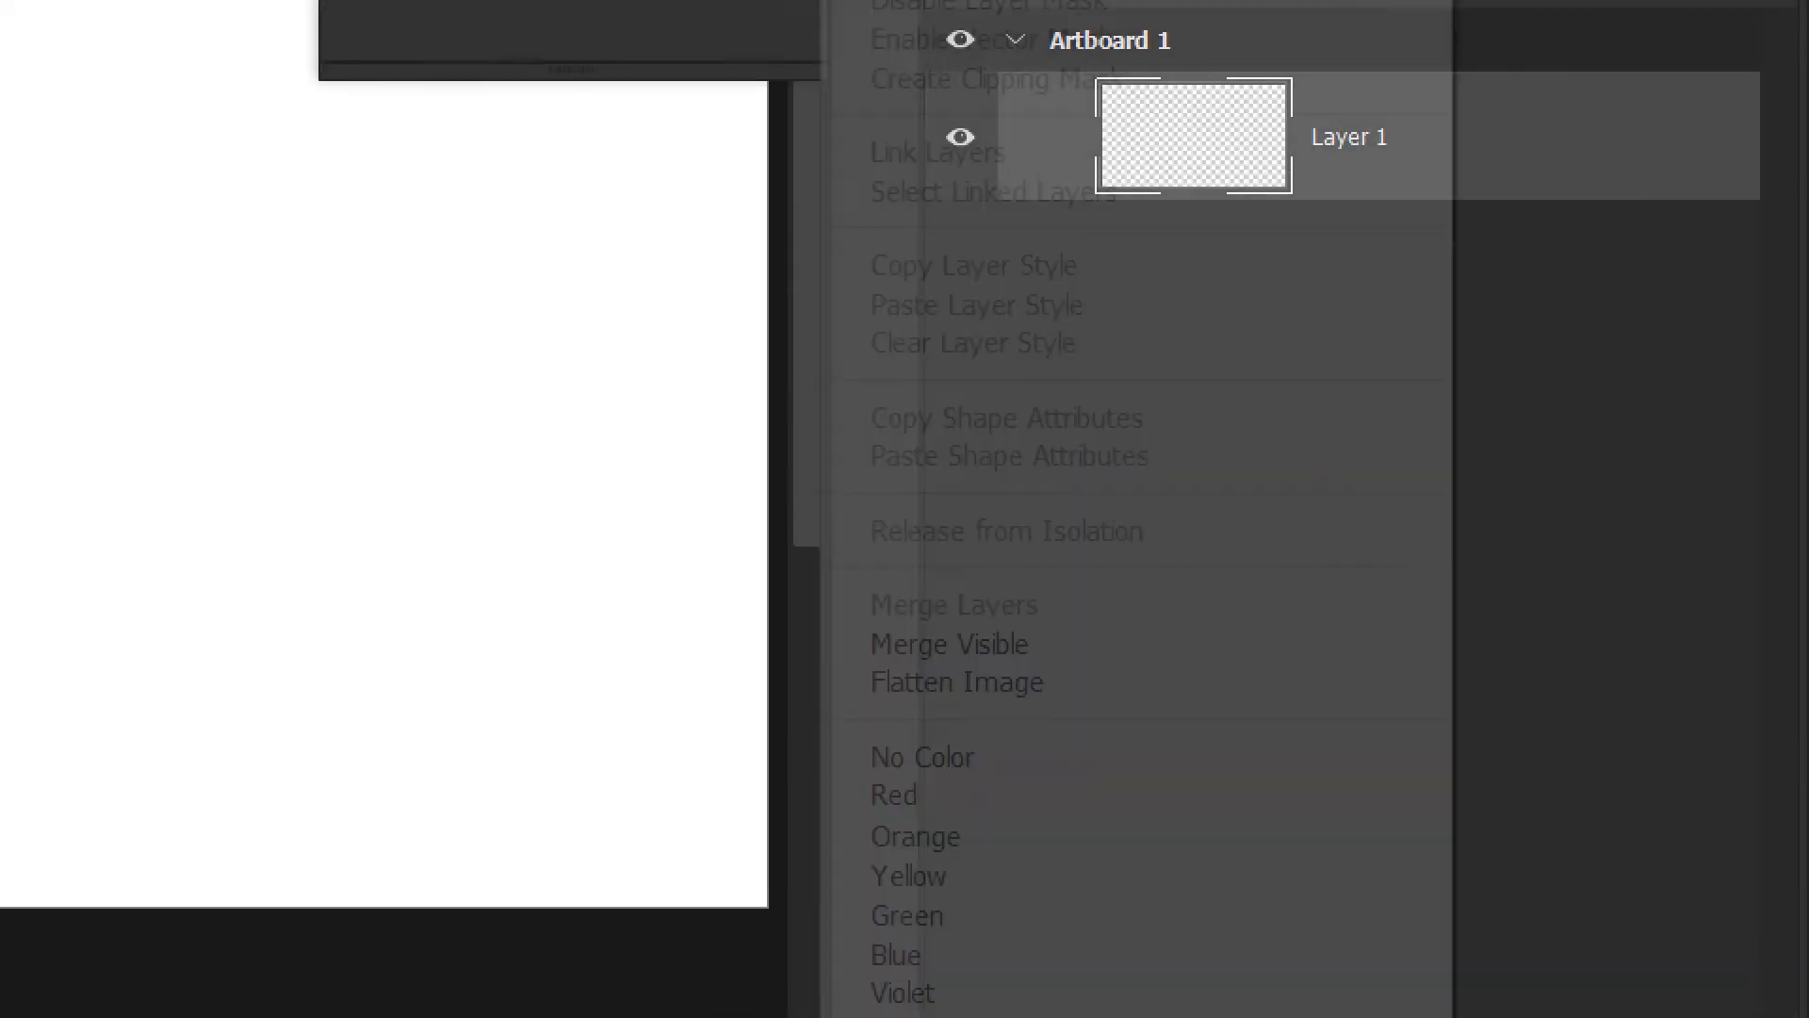
pyautogui.click(1039, 697)
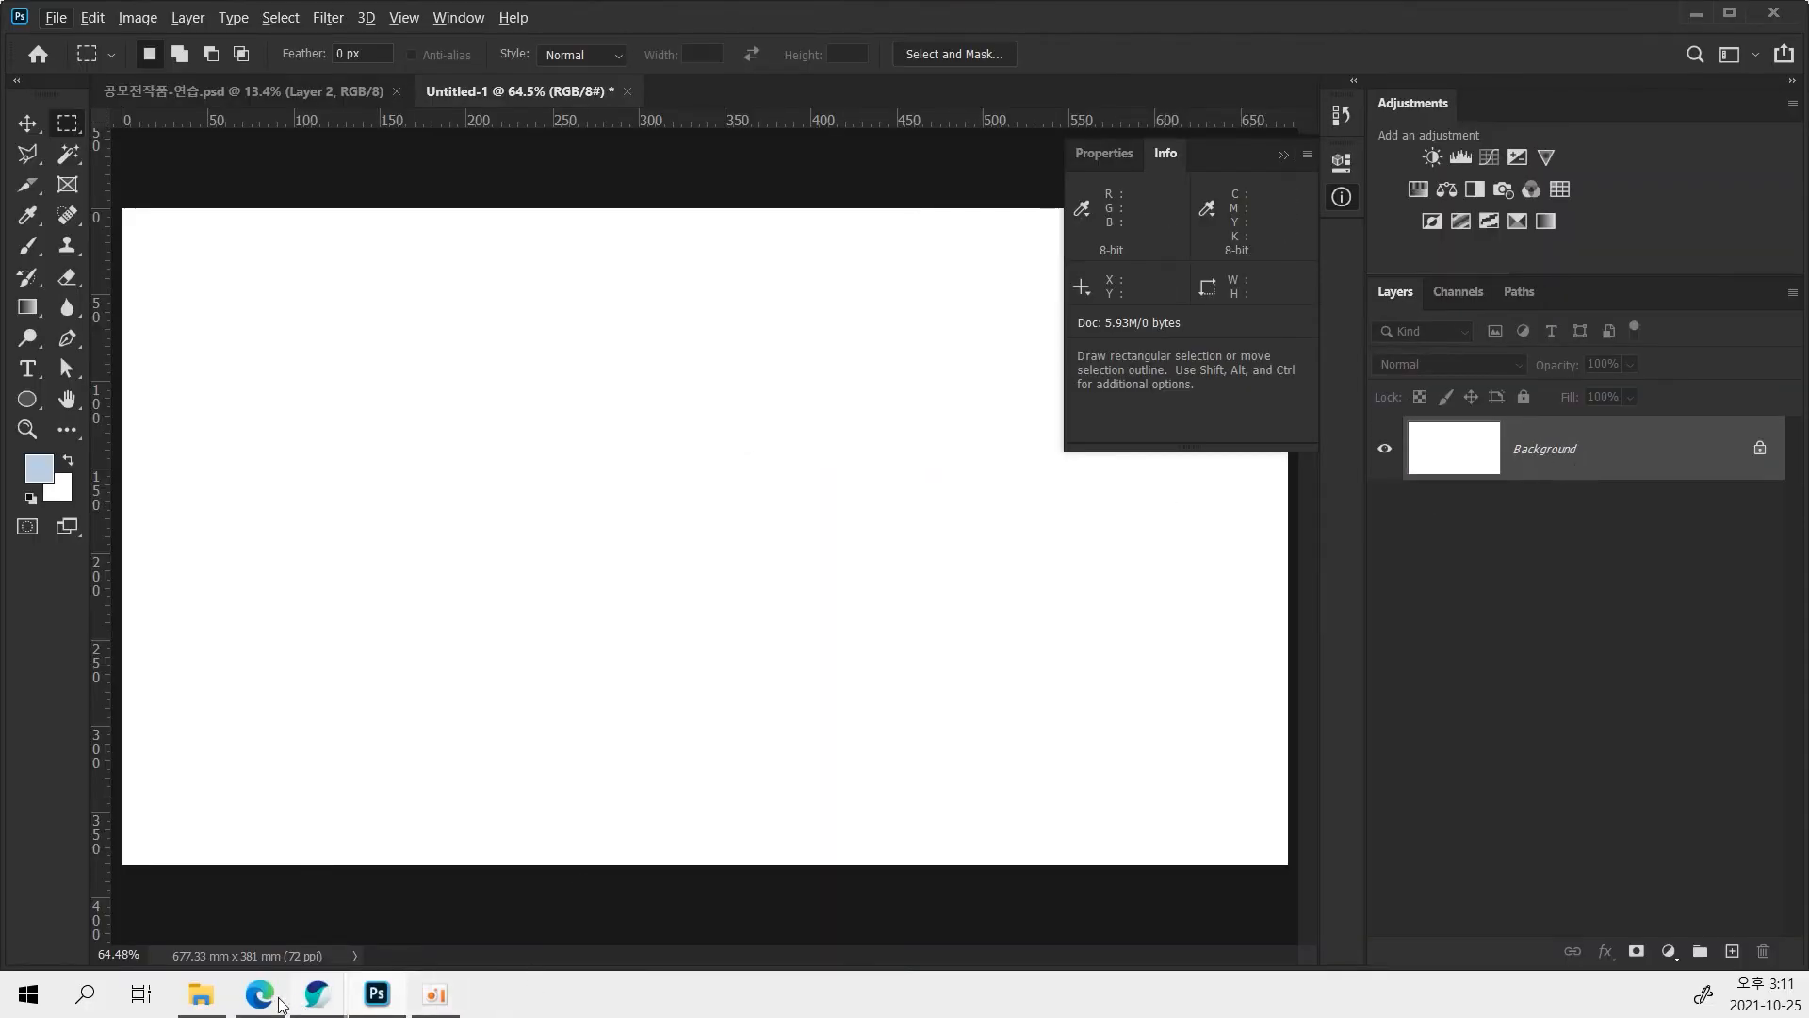
# Switch to Edge, enlarge the photo of clouds over a ploughed field, copy it, and return to Photoshop.
pyautogui.moveTo(269, 996)
pyautogui.click(259, 881)
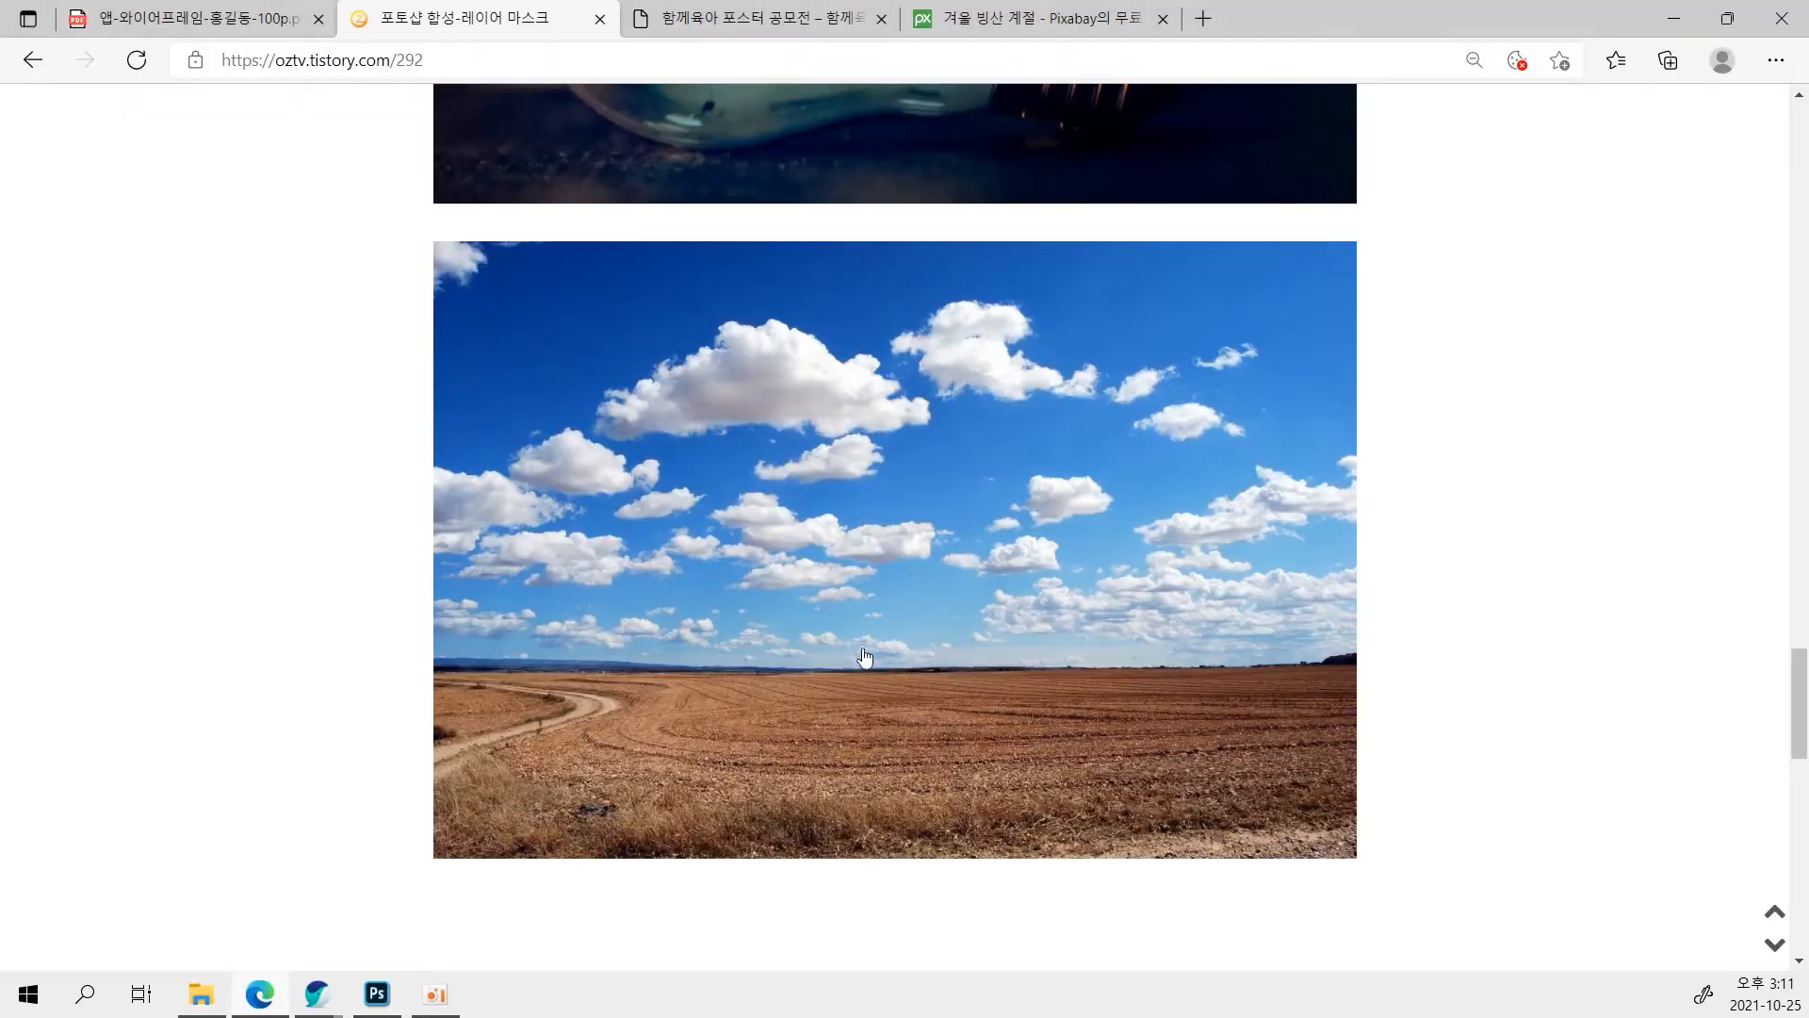
pyautogui.click(867, 471)
pyautogui.rightClick(874, 478)
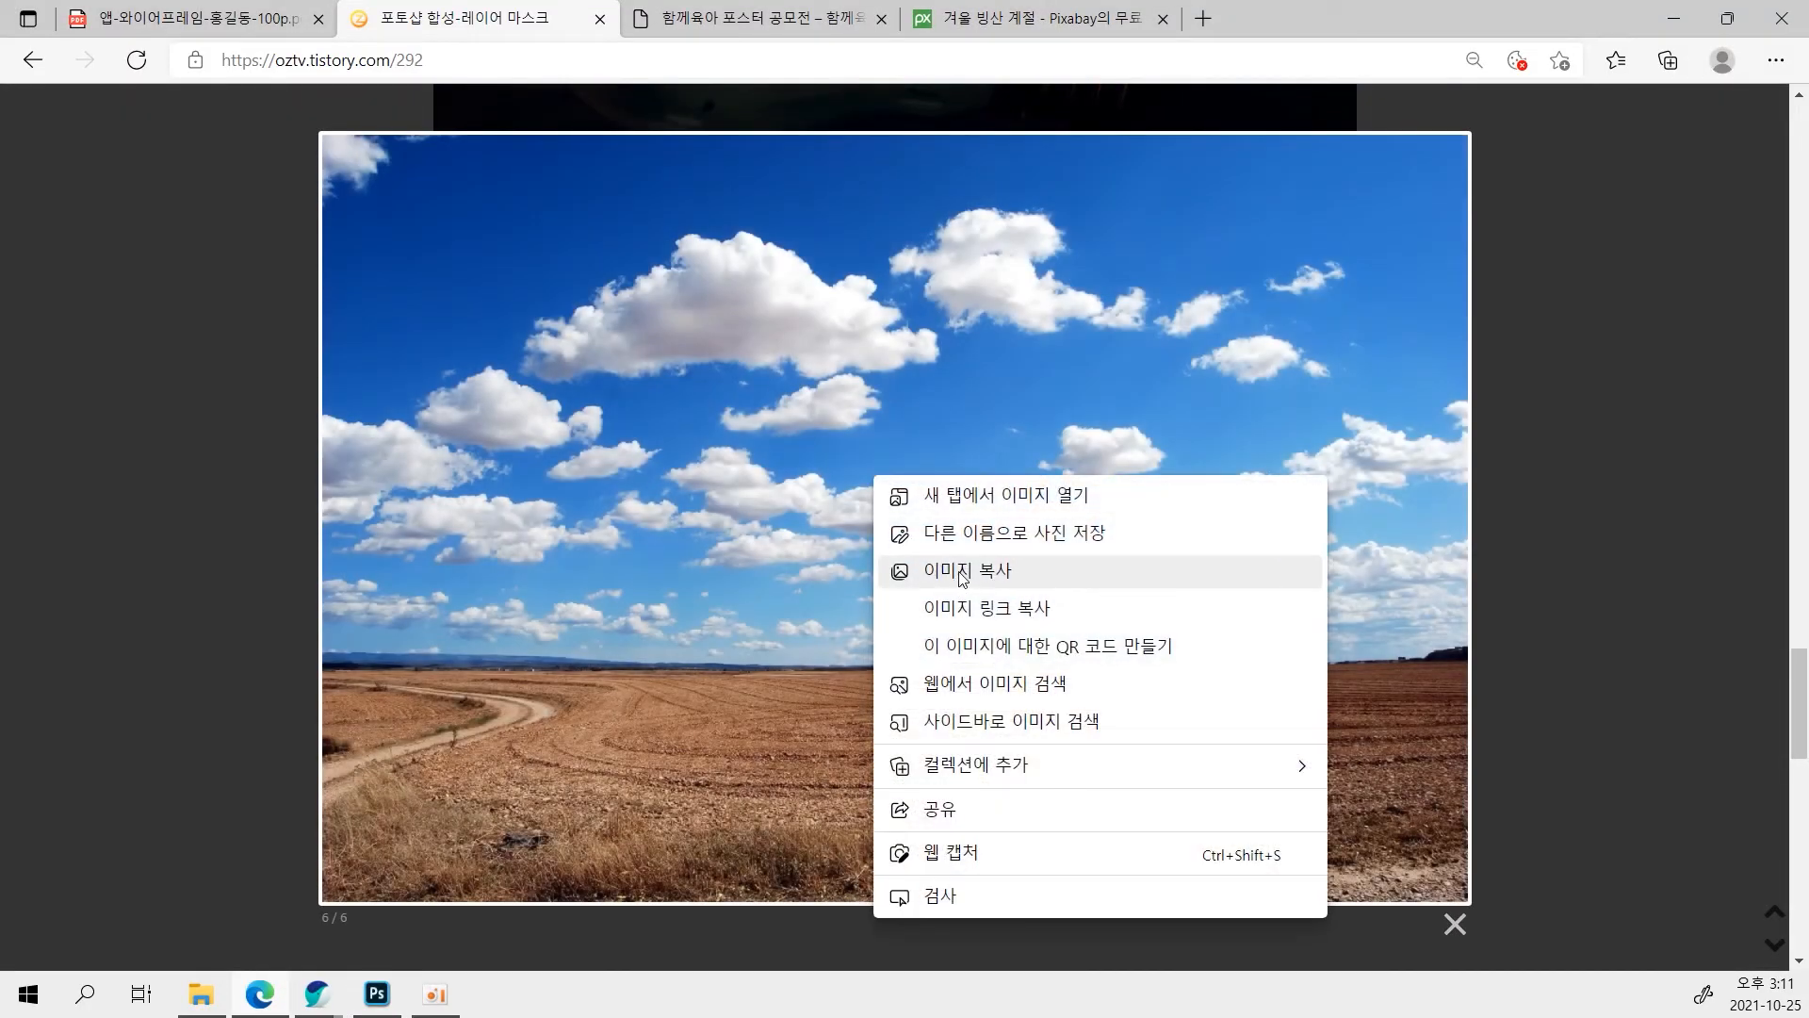
pyautogui.click(962, 572)
pyautogui.click(377, 993)
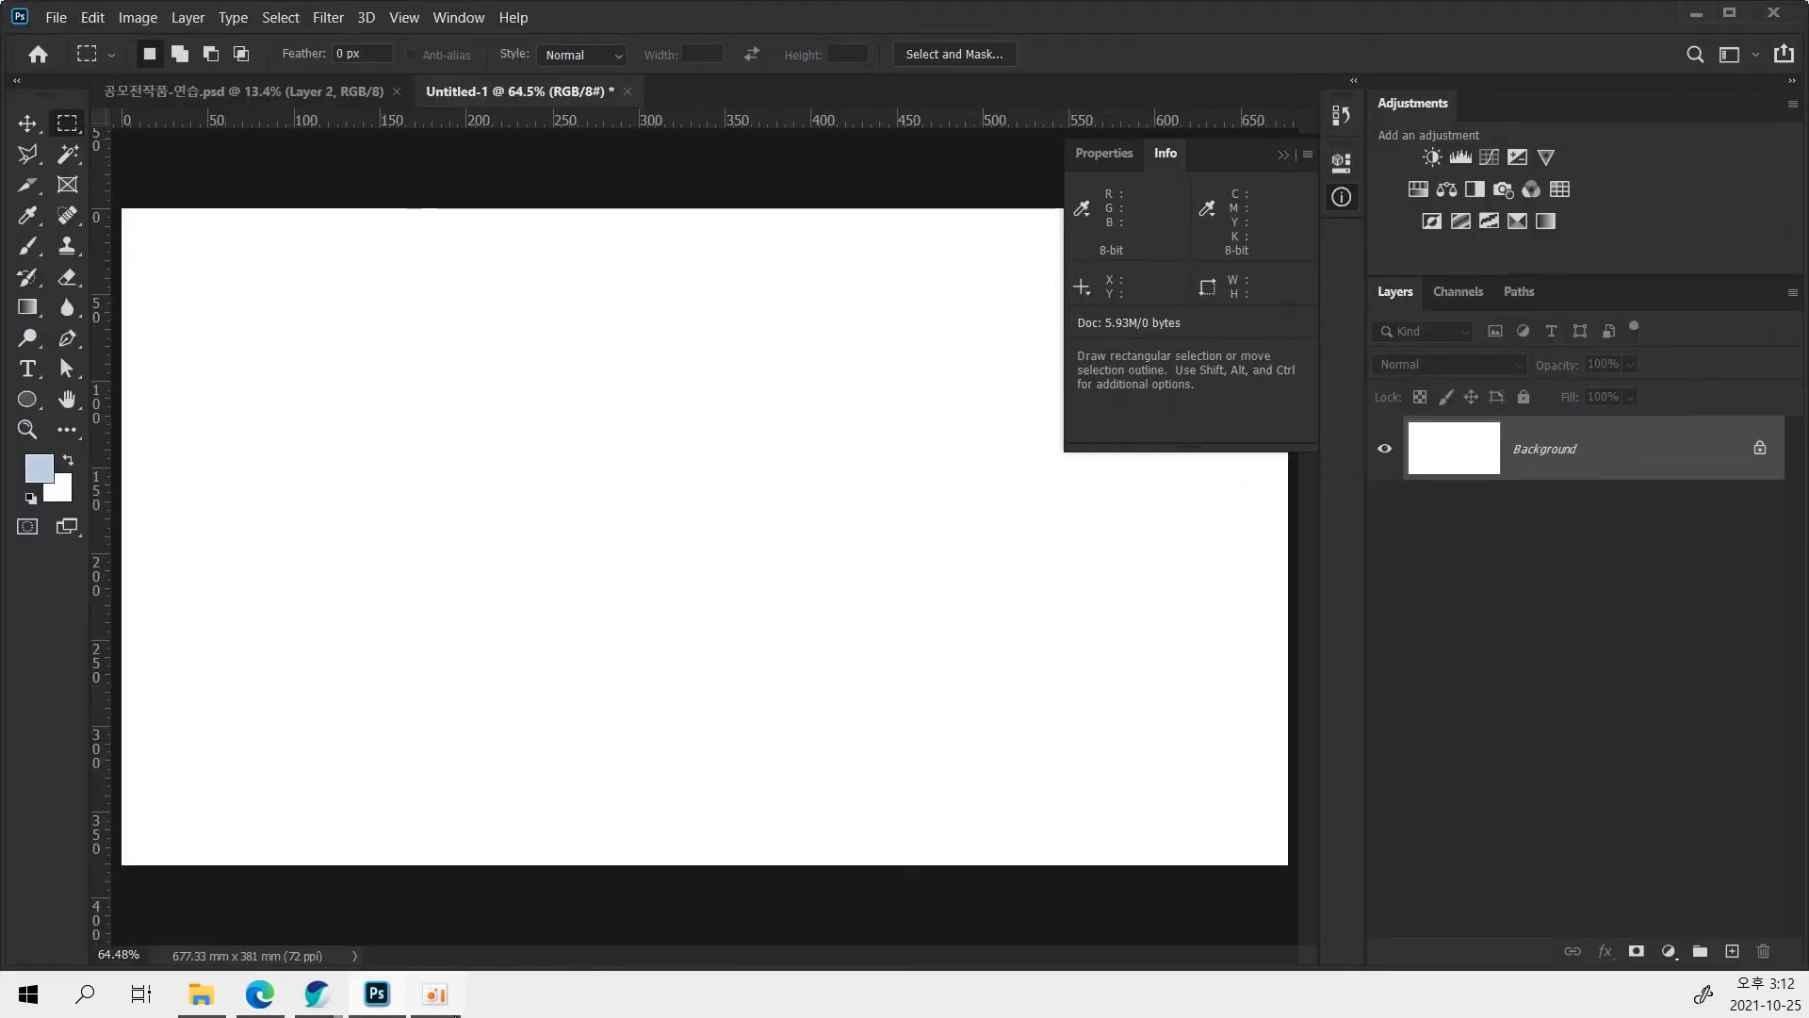
# Go back to Edge, copy the cloudy field photo from the blog page, and paste it into the untitled Photoshop document.
pyautogui.click(318, 997)
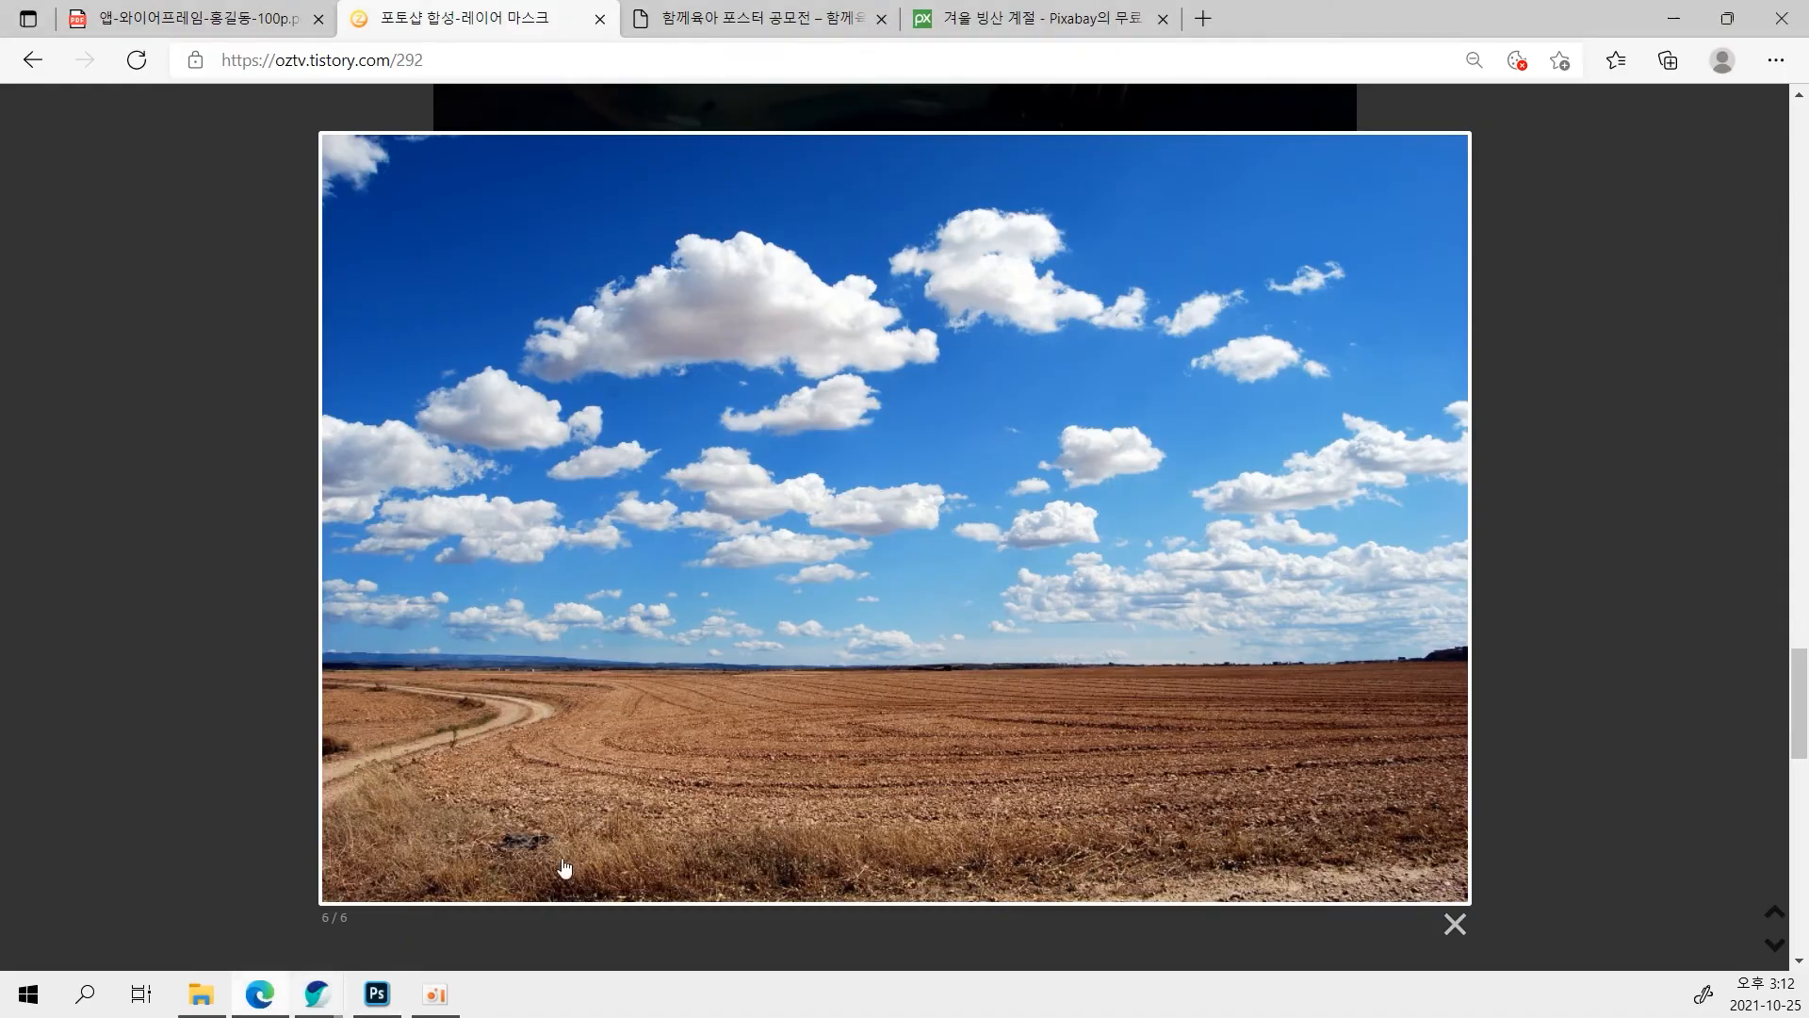
pyautogui.rightClick(872, 474)
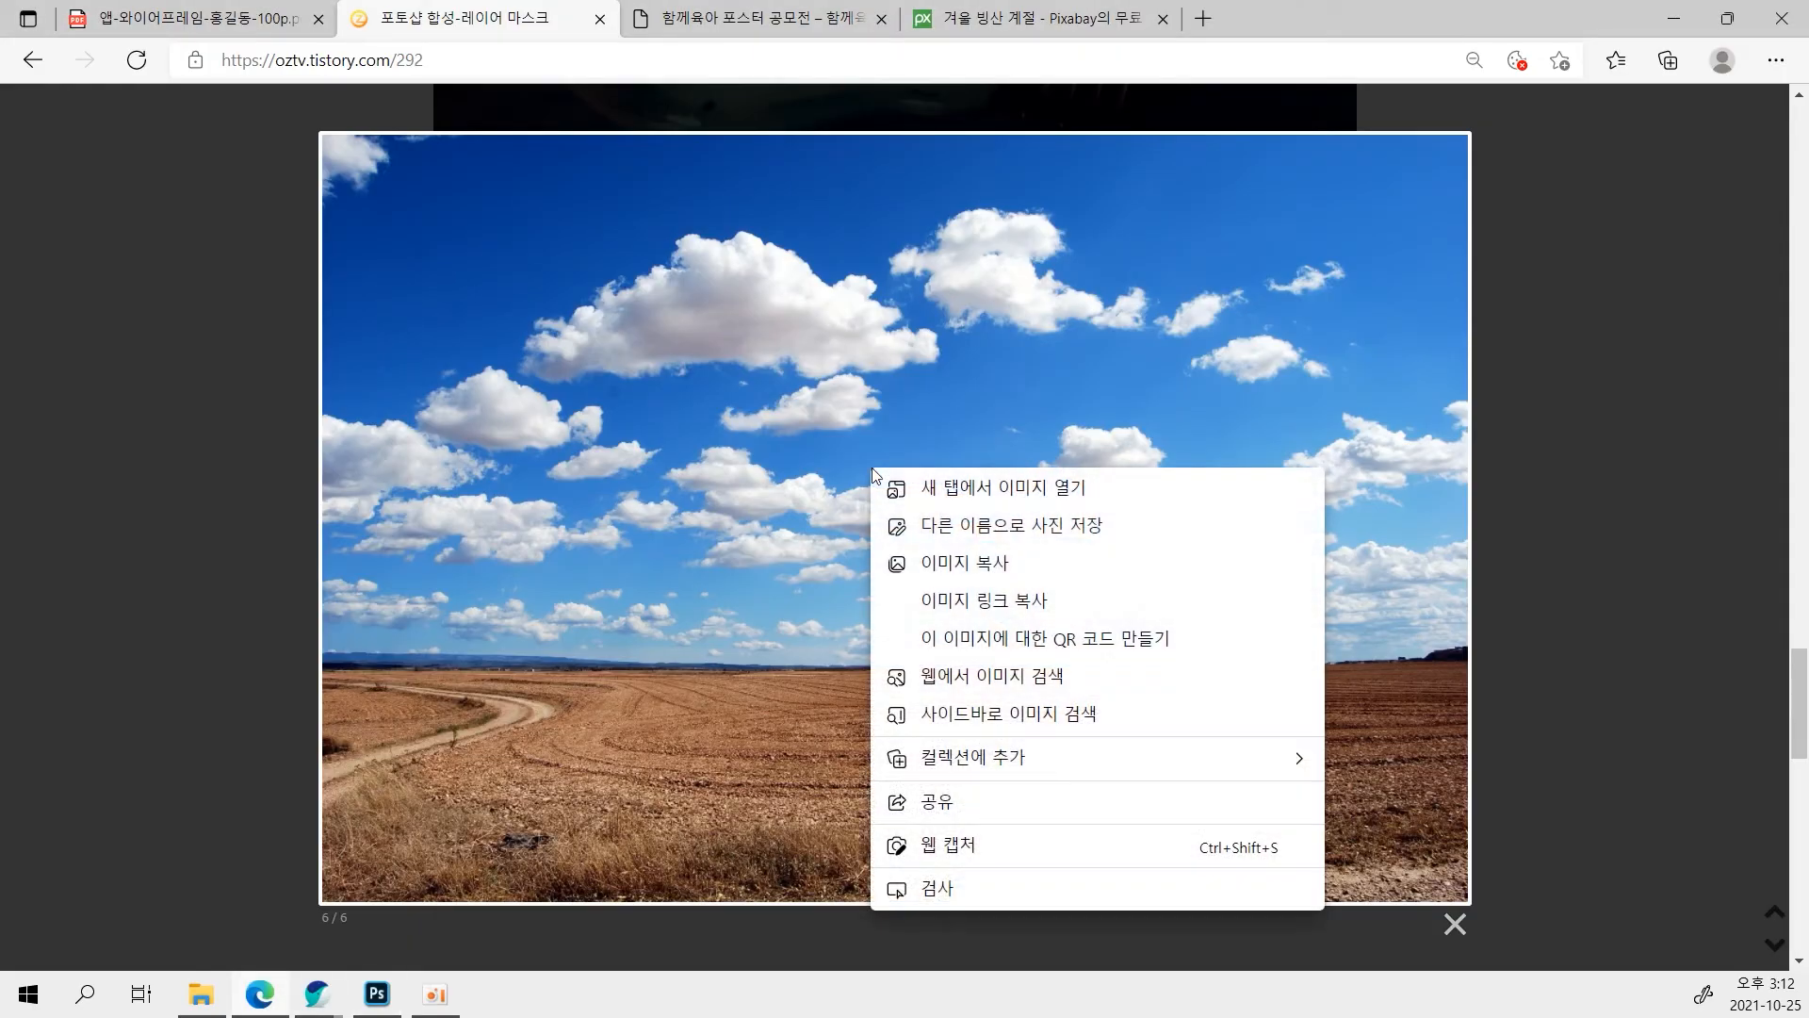
pyautogui.click(986, 566)
pyautogui.click(1455, 924)
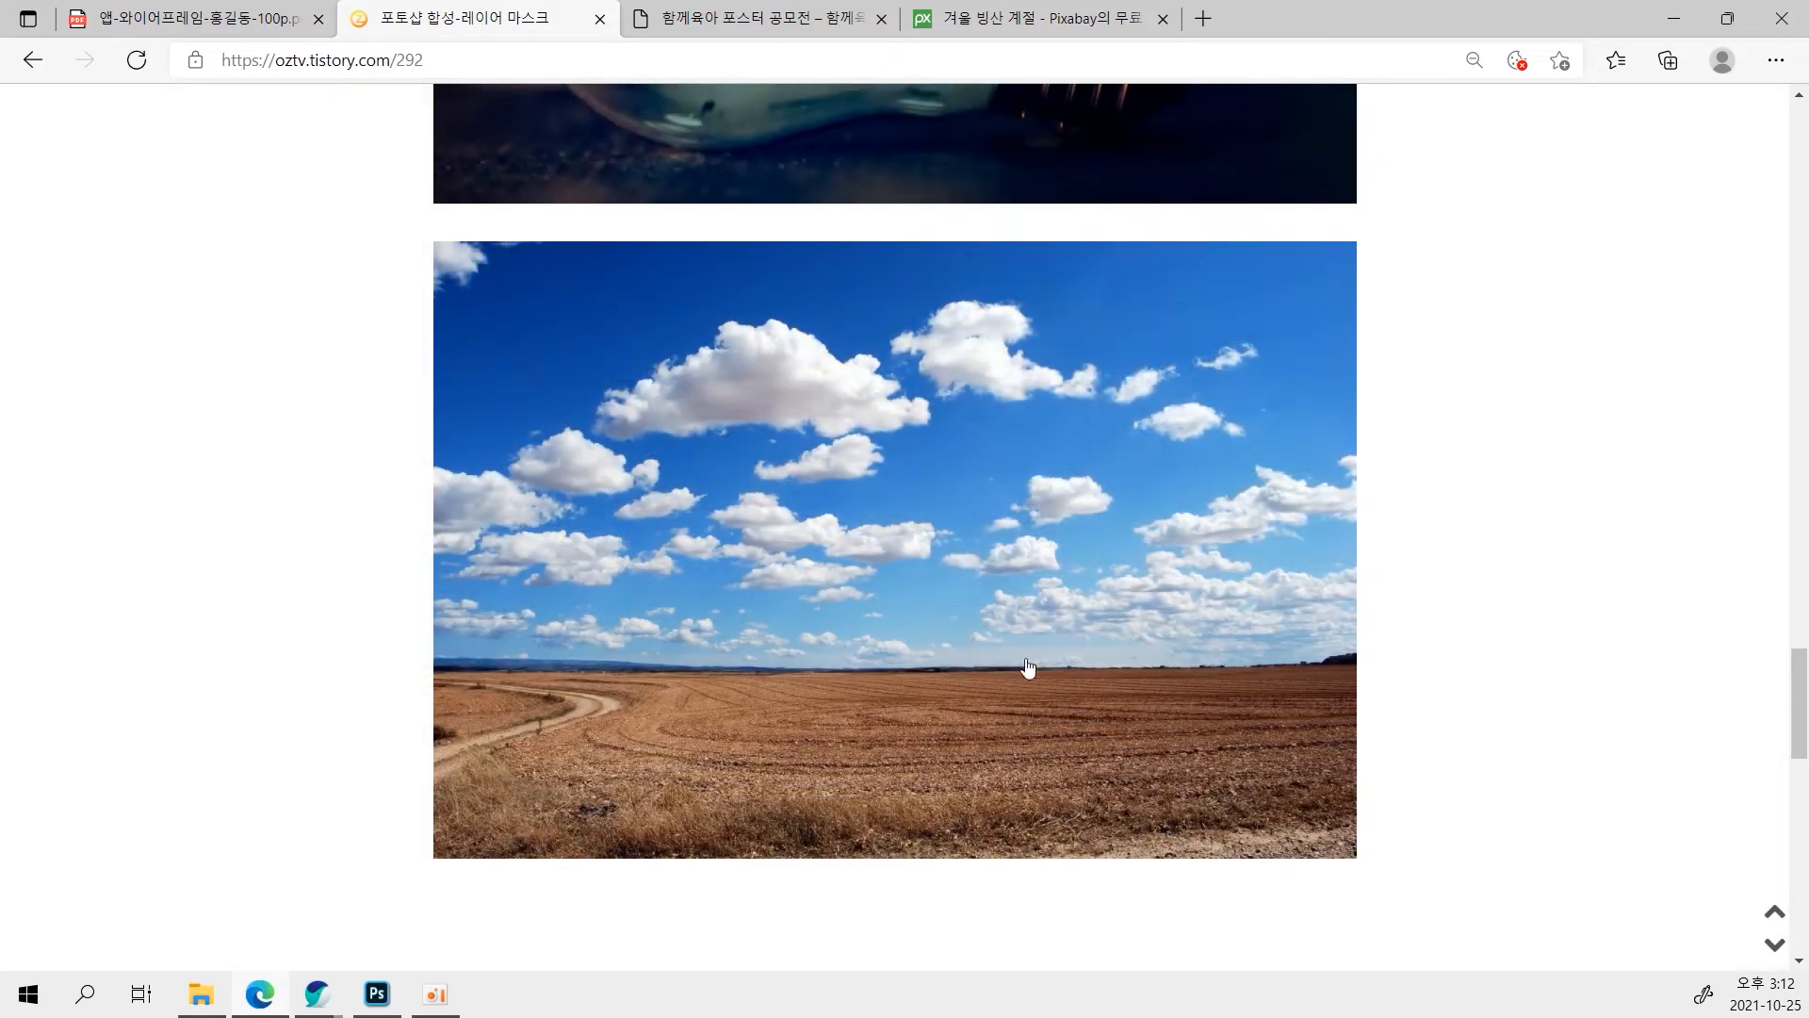
pyautogui.rightClick(937, 578)
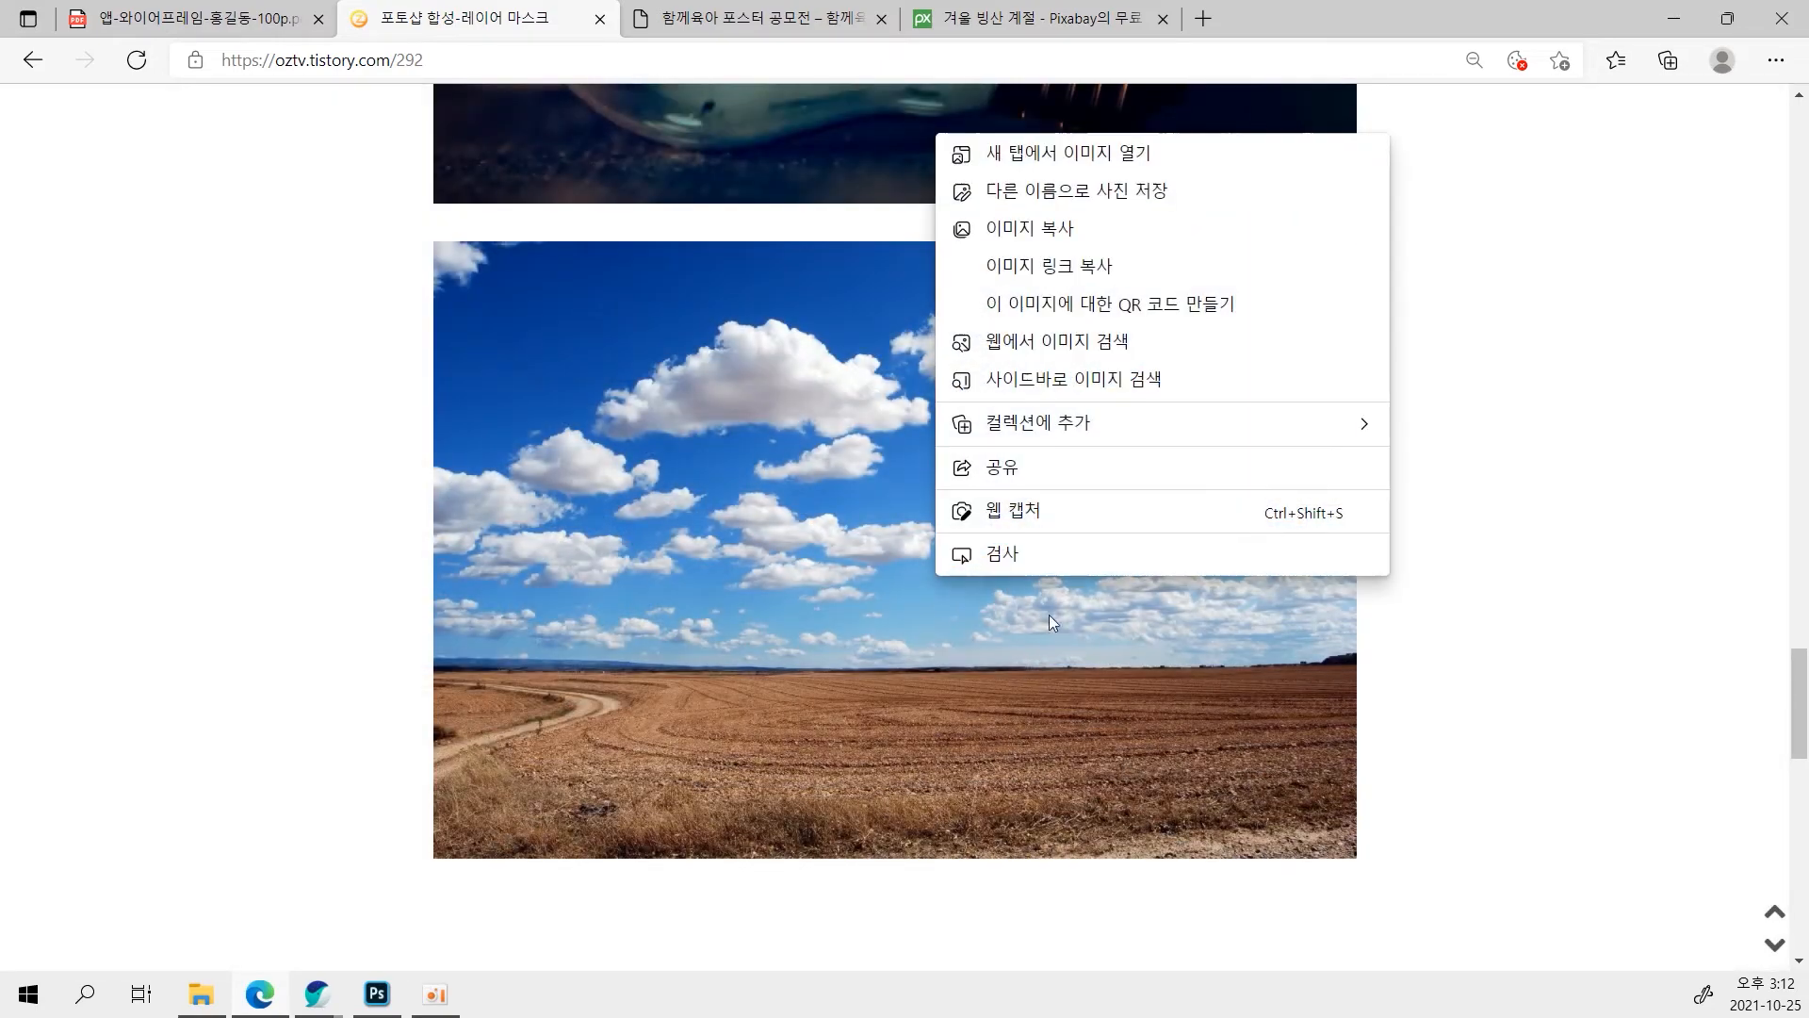
pyautogui.click(1031, 234)
pyautogui.click(365, 990)
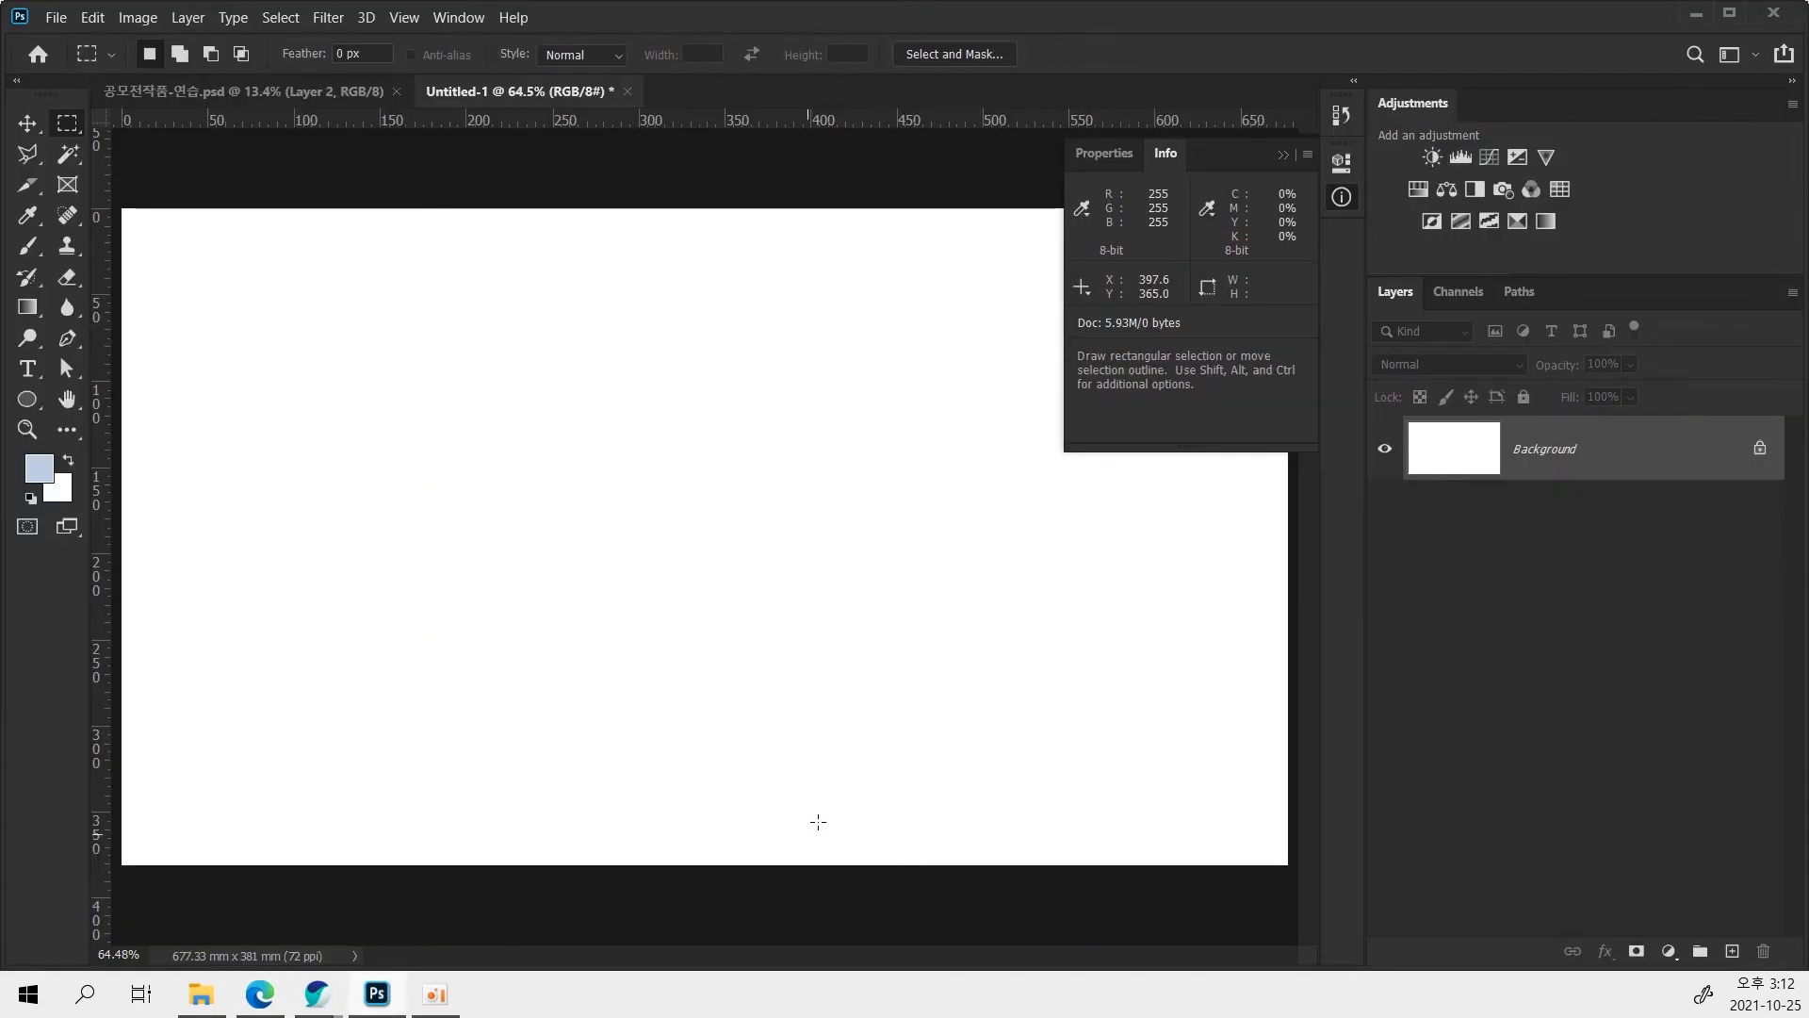
pyautogui.hotkey('ctrl', 'v')
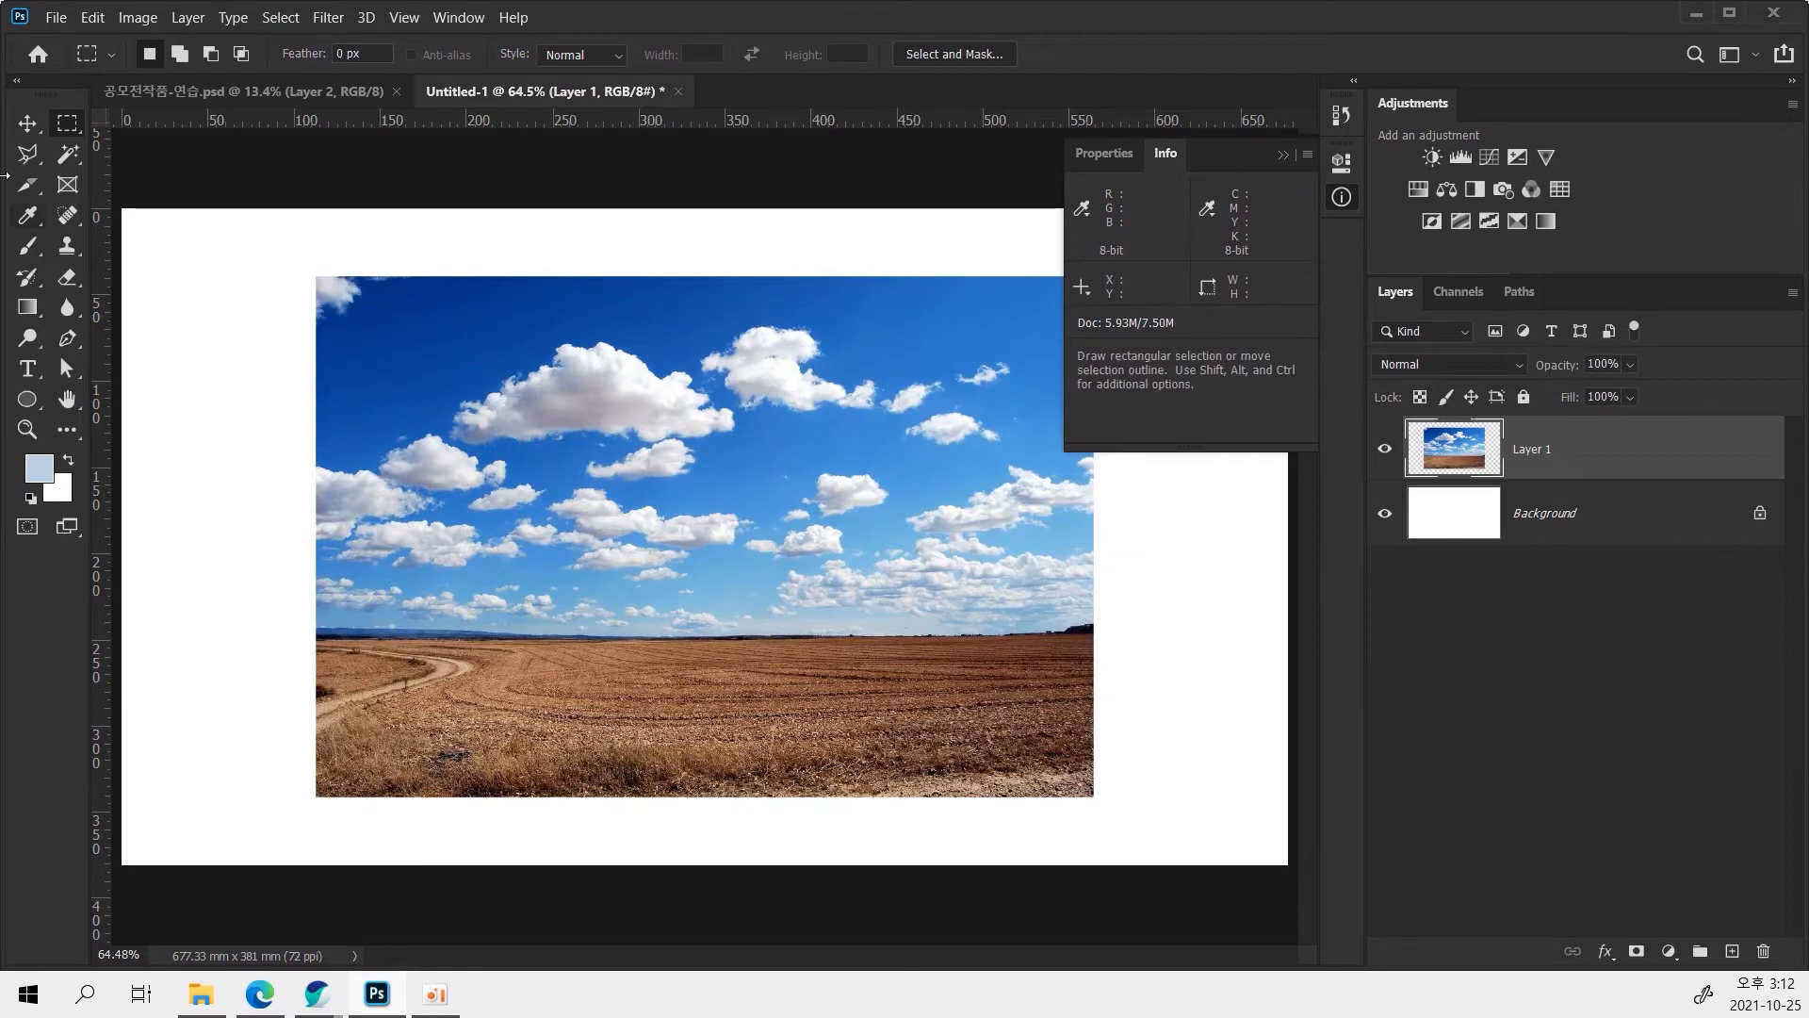
# Move the pasted photo to the canvas's upper-left corner and scale it proportionally to about 150% to fill the canvas.
pyautogui.click(27, 123)
pyautogui.moveTo(591, 445); pyautogui.dragTo(398, 377)
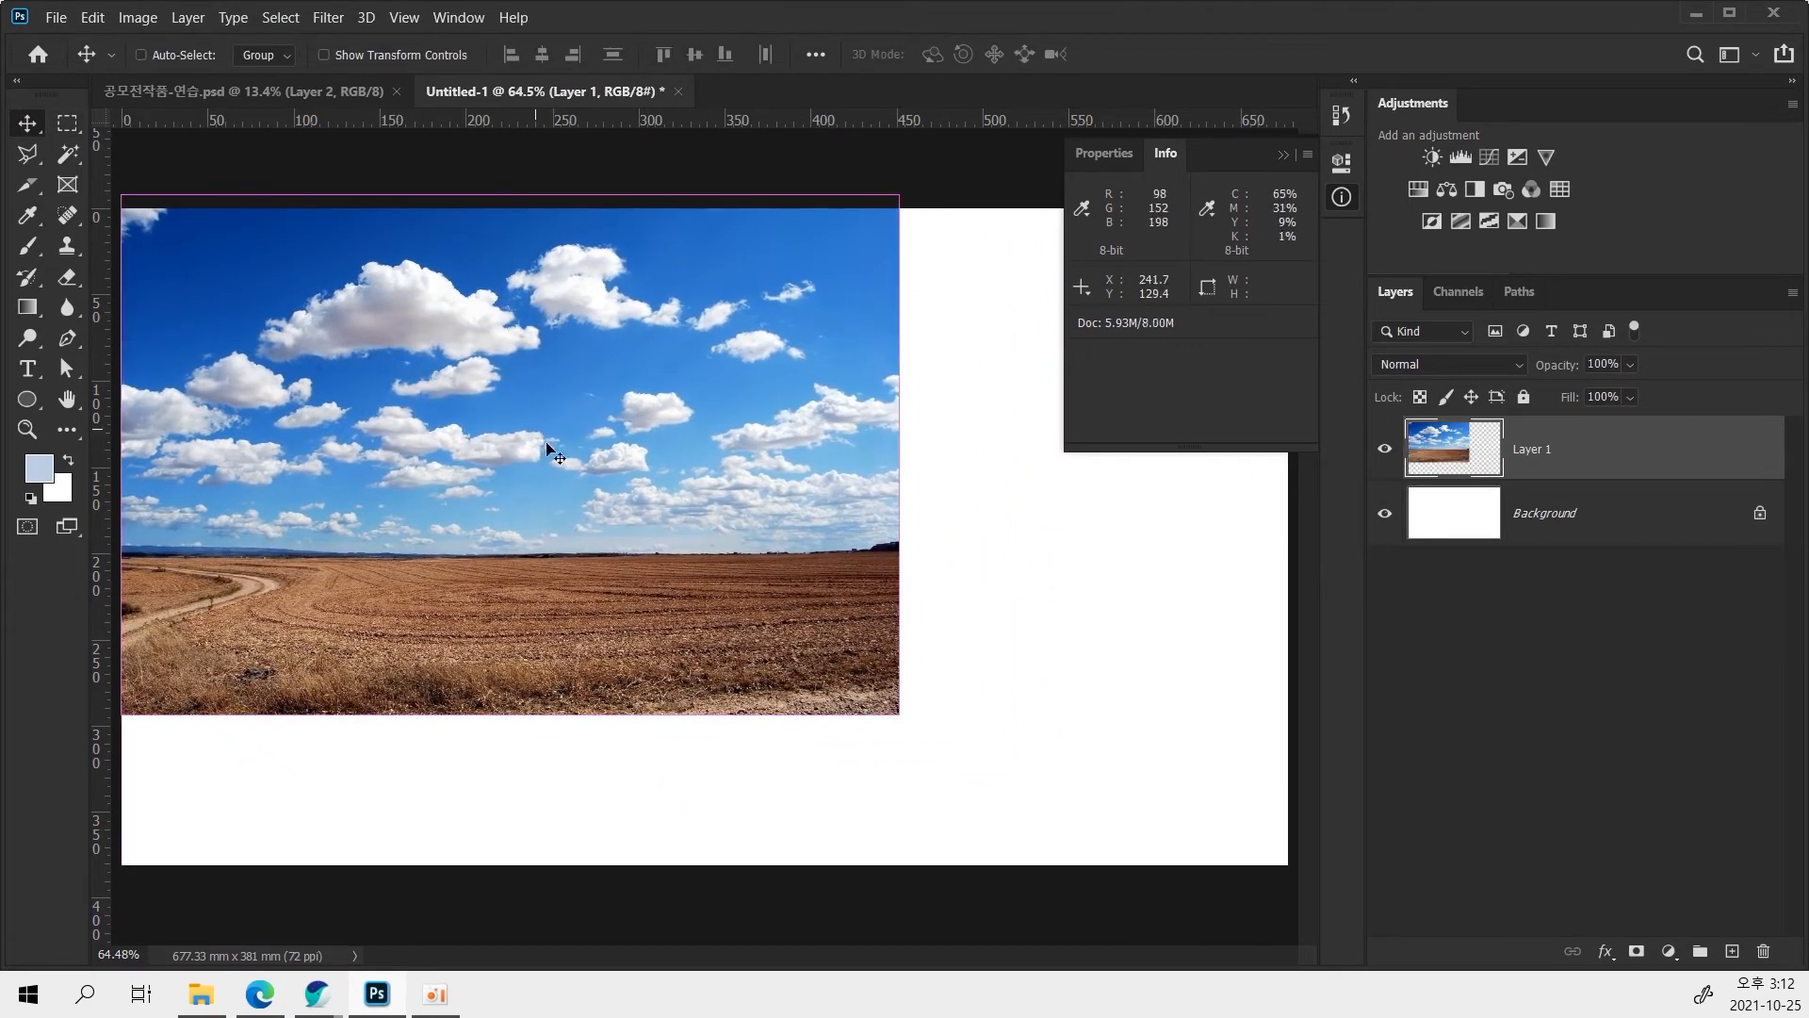
pyautogui.hotkey('ctrl', 't')
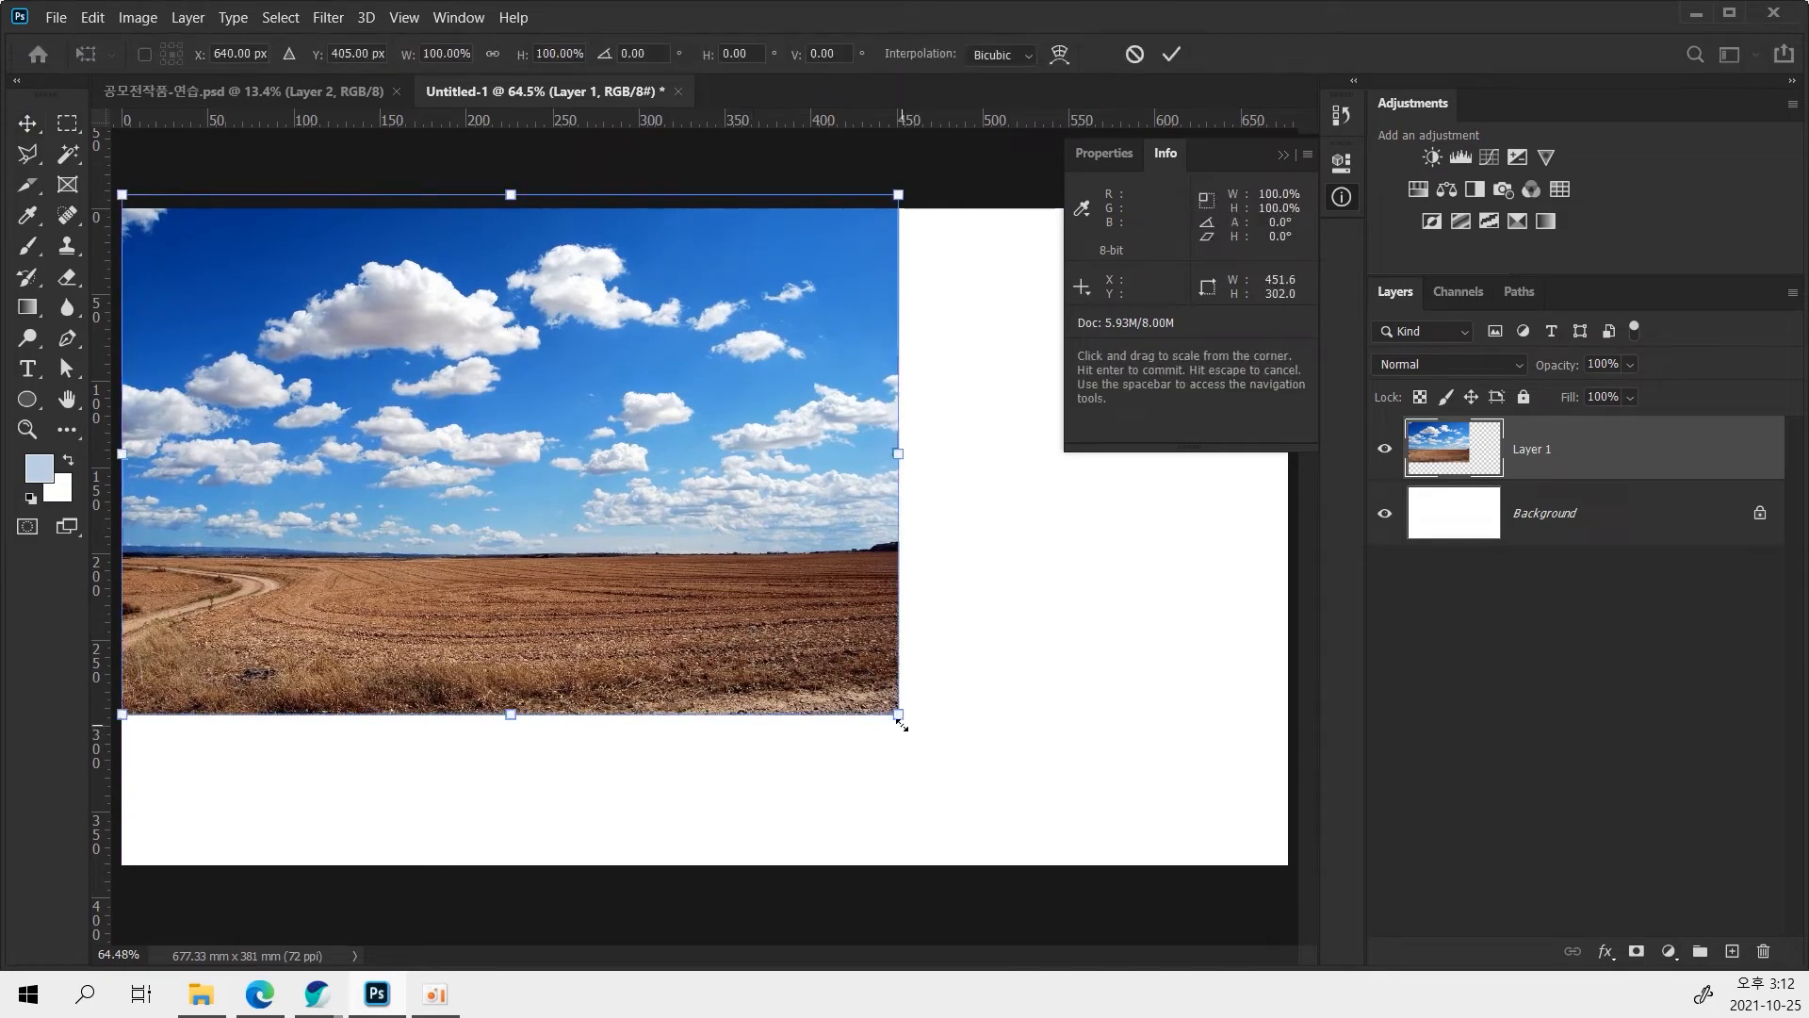
pyautogui.moveTo(900, 723); pyautogui.dragTo(1287, 957)
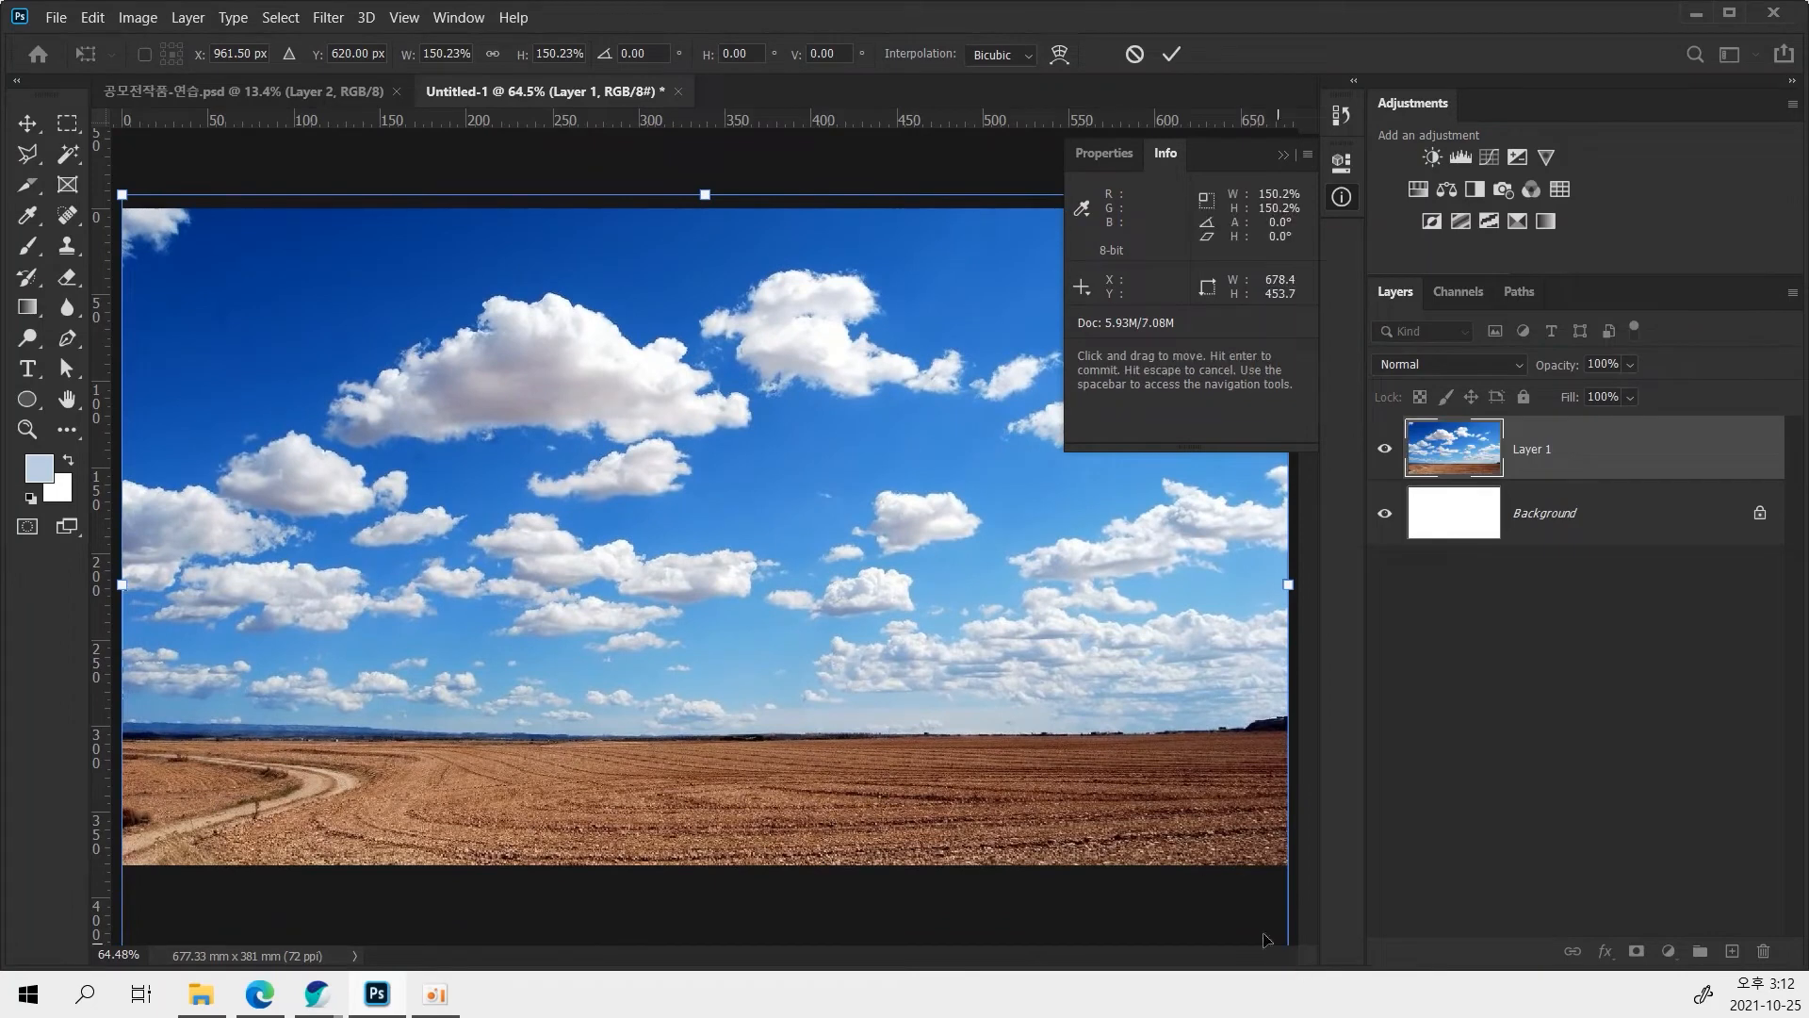
pyautogui.press('Return')
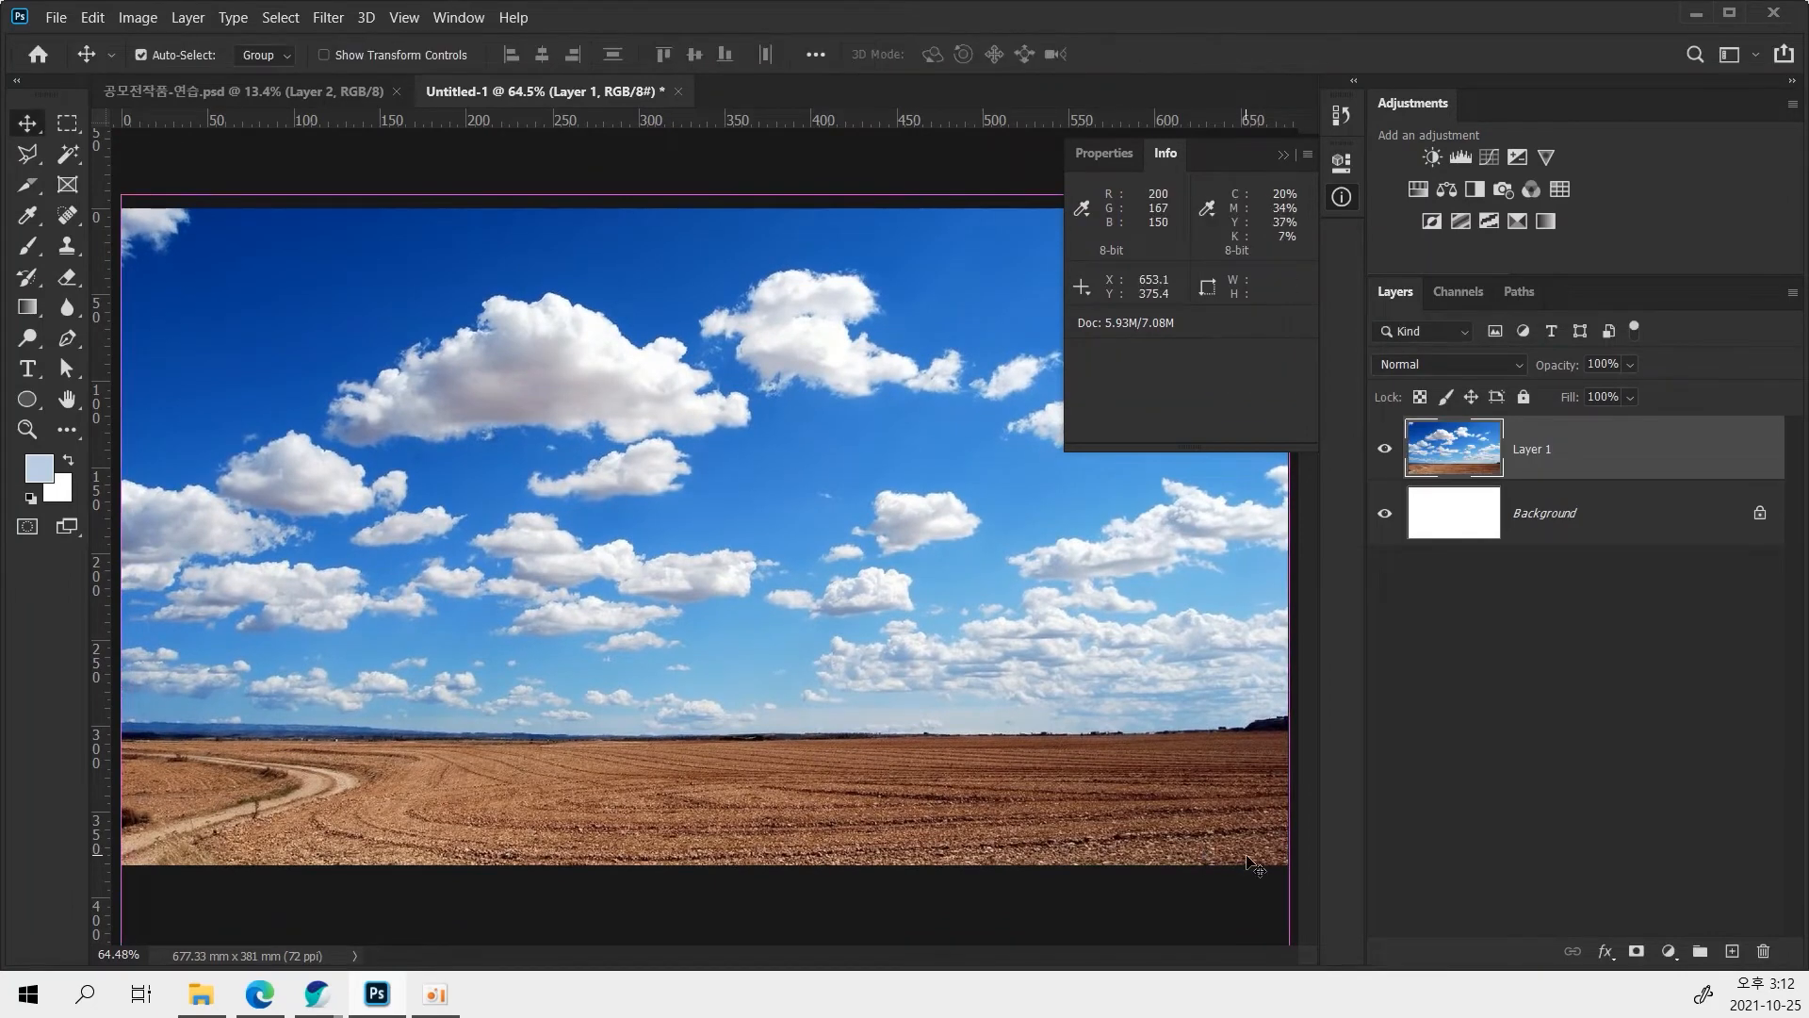
# Sample a blue from the photo's sky and fill the Background layer with it while Layer 1 is hidden.
pyautogui.hotkey('ctrl', '-')
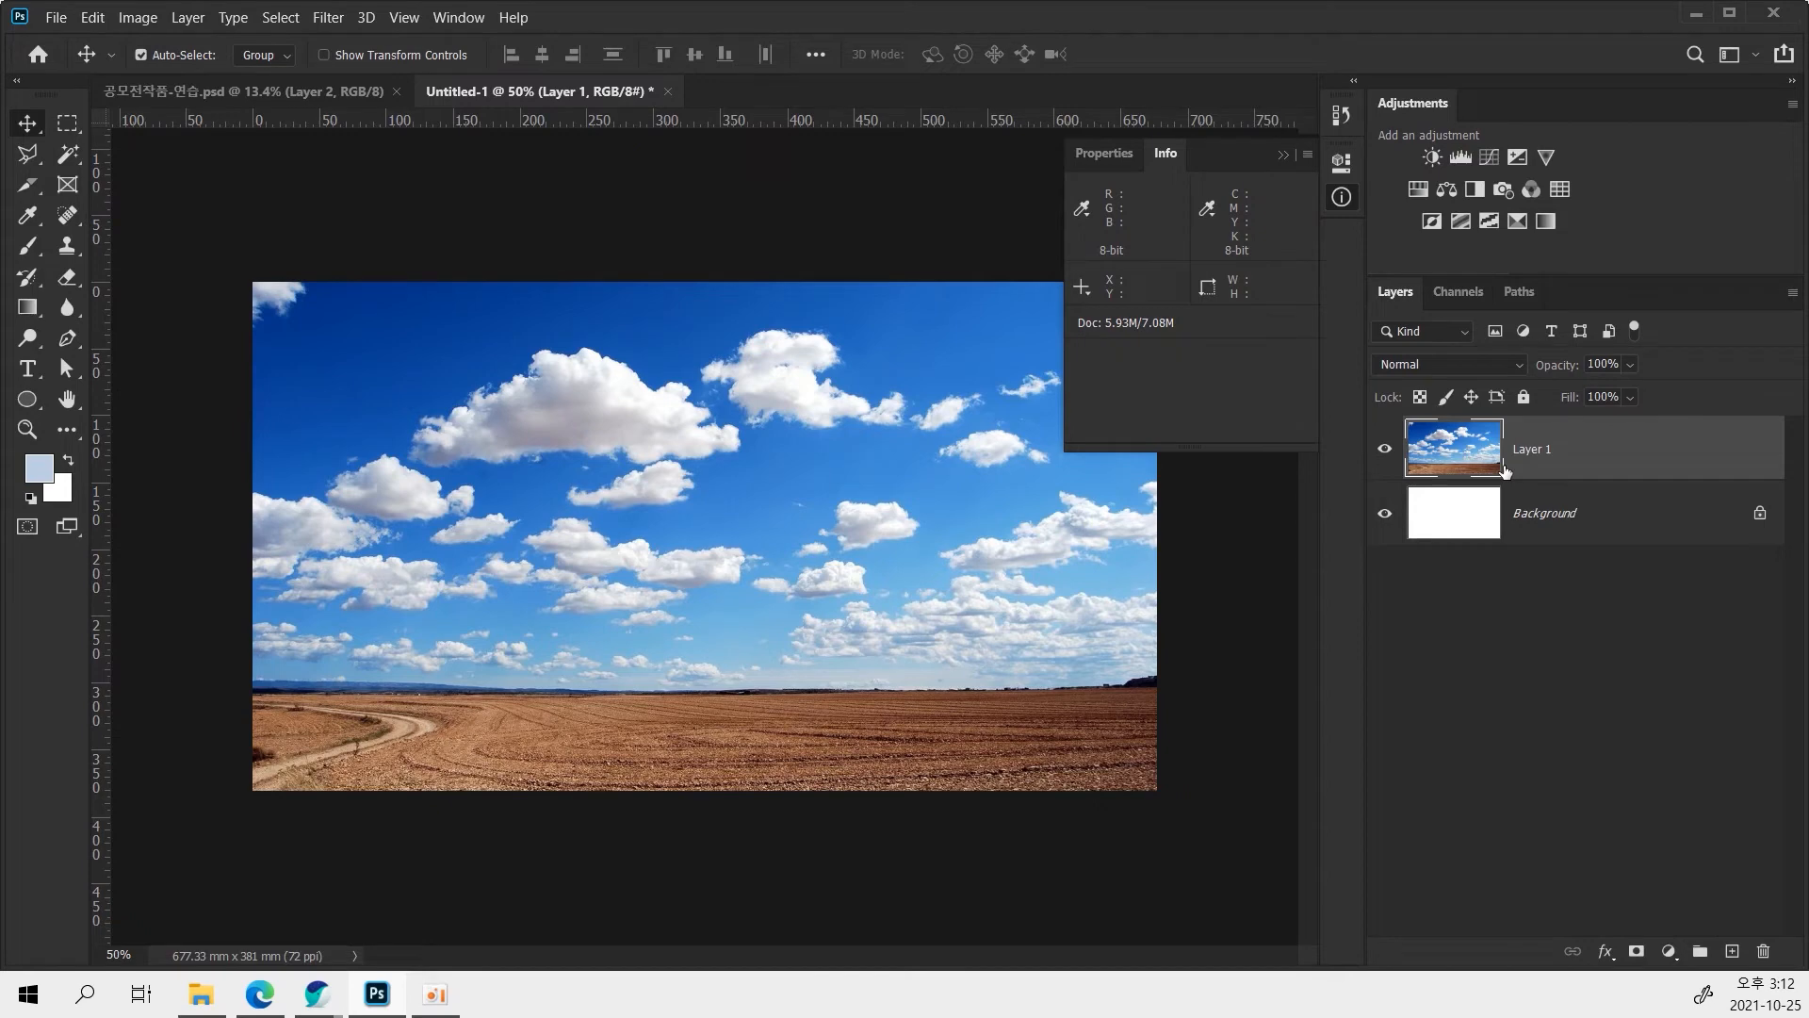
pyautogui.click(1386, 451)
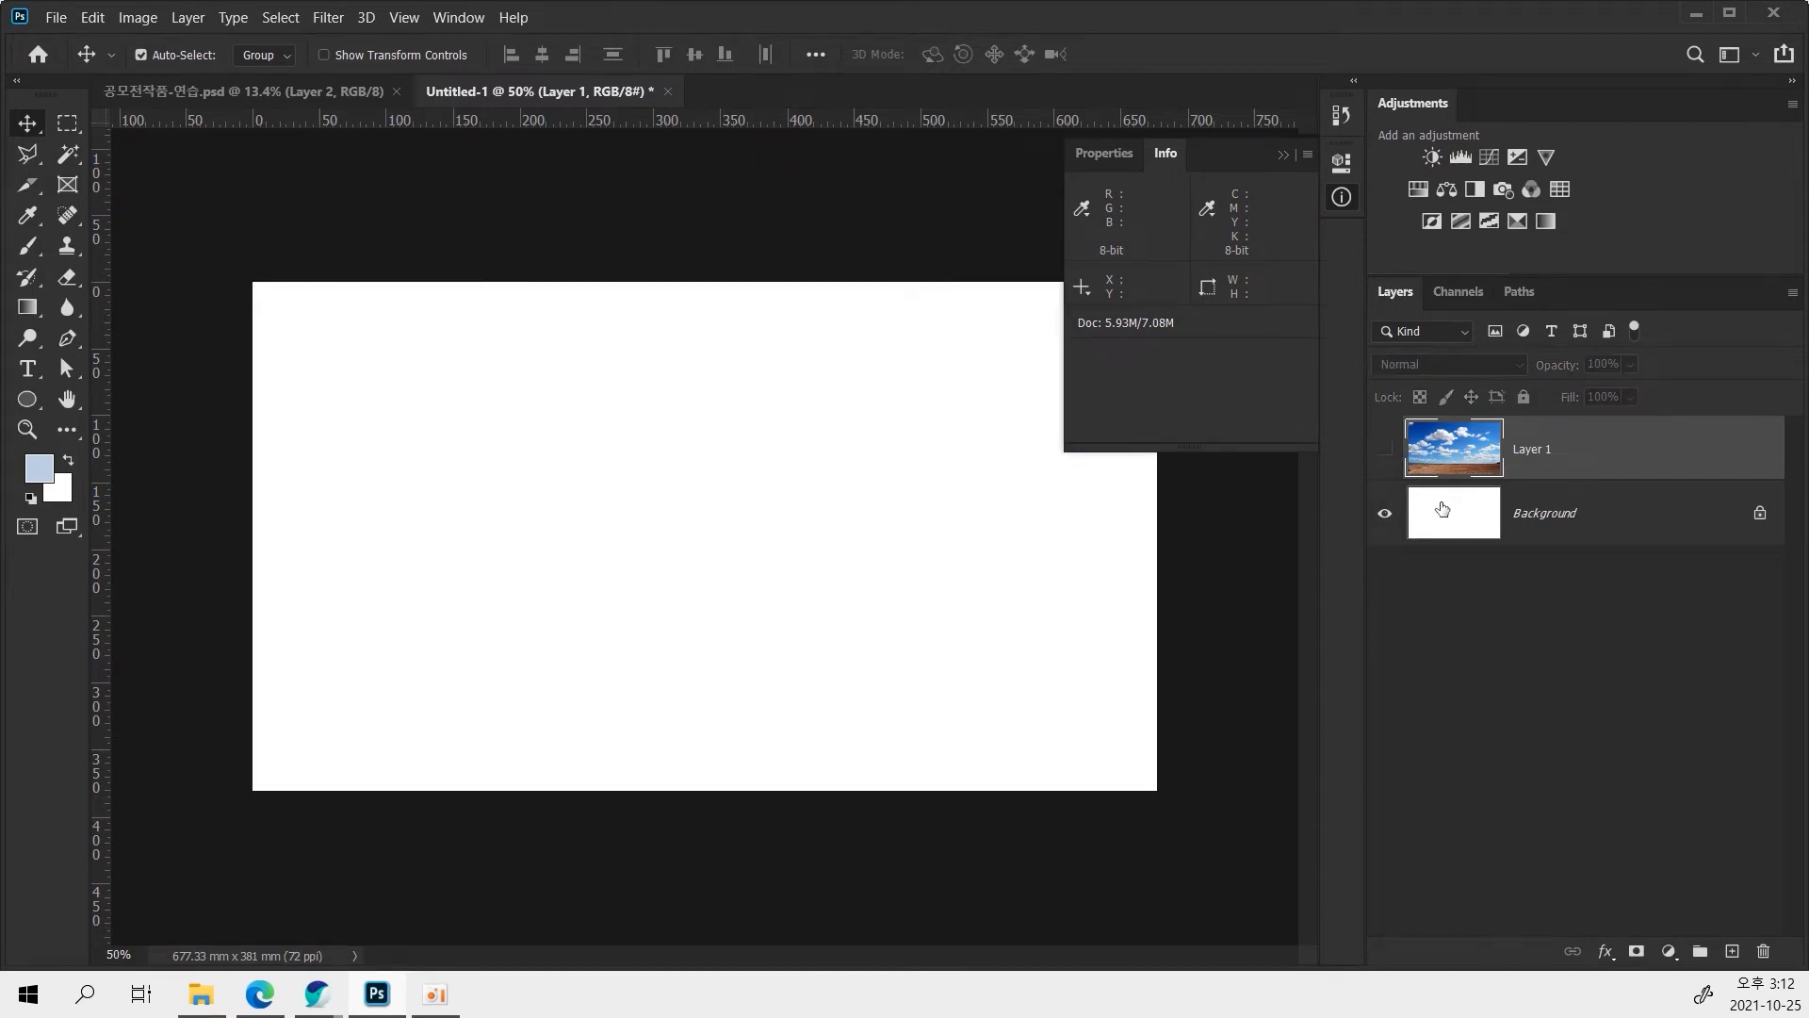
pyautogui.click(1442, 507)
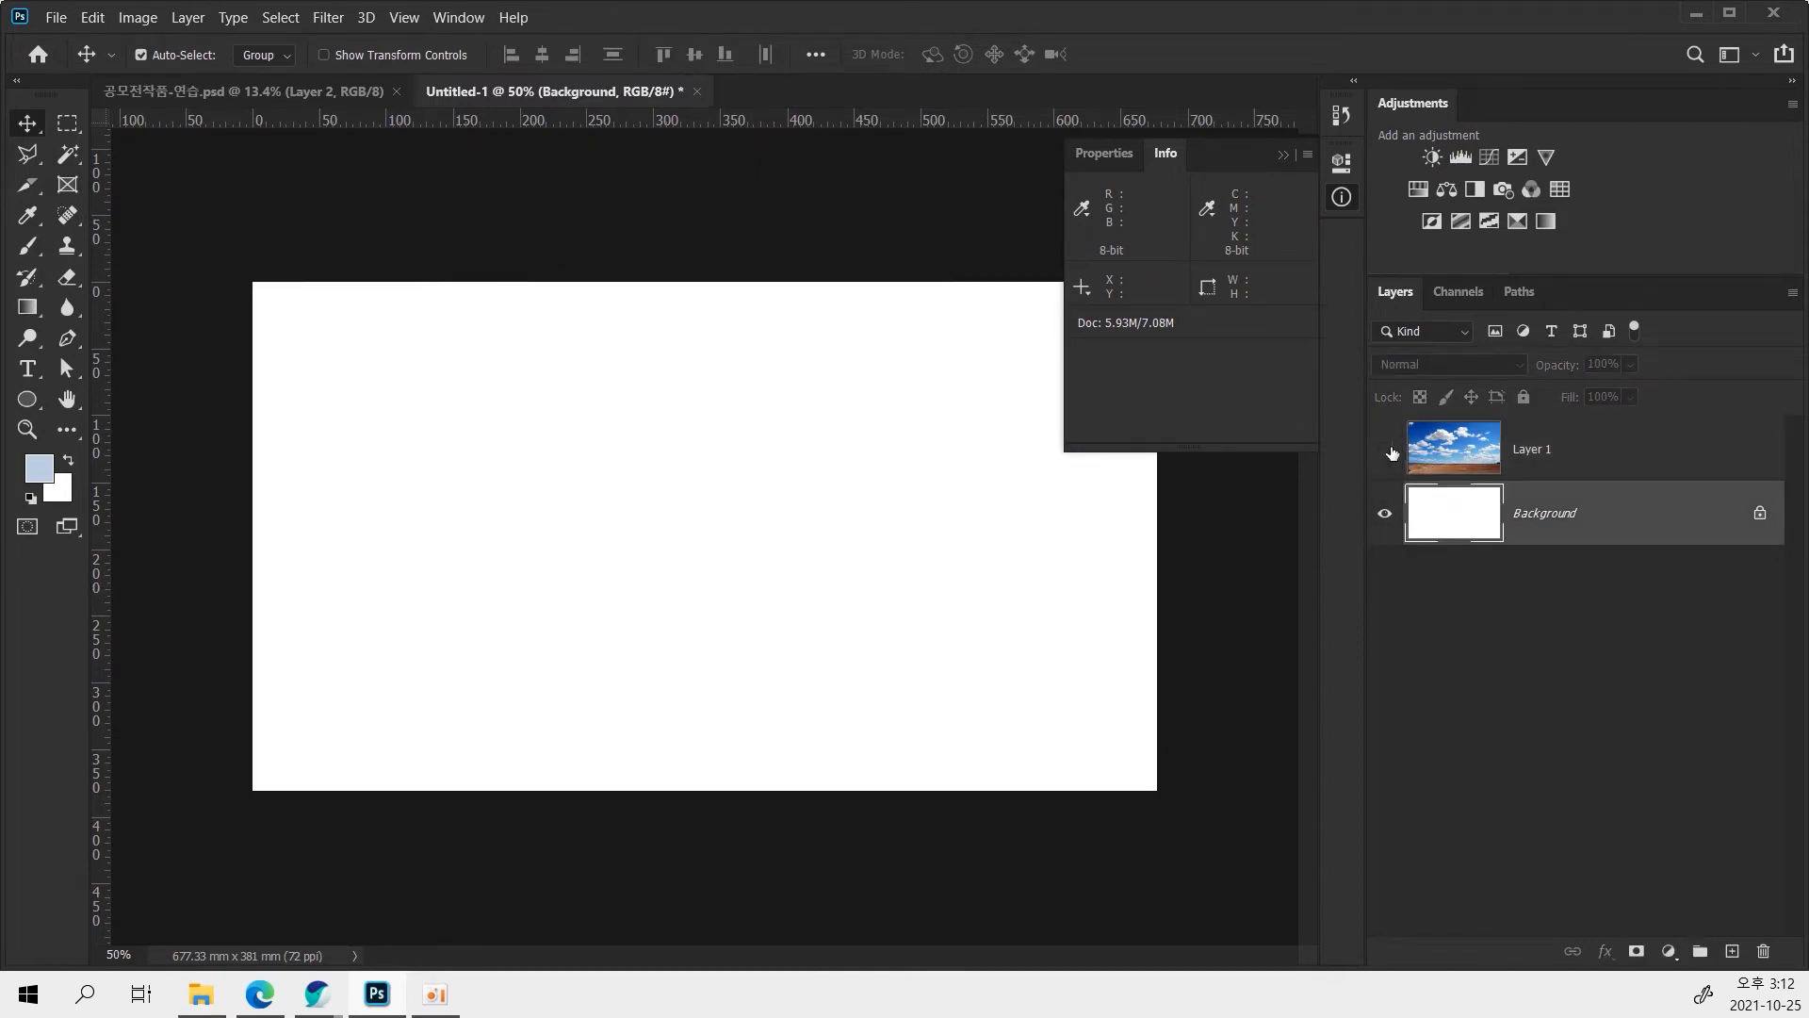
pyautogui.click(1391, 451)
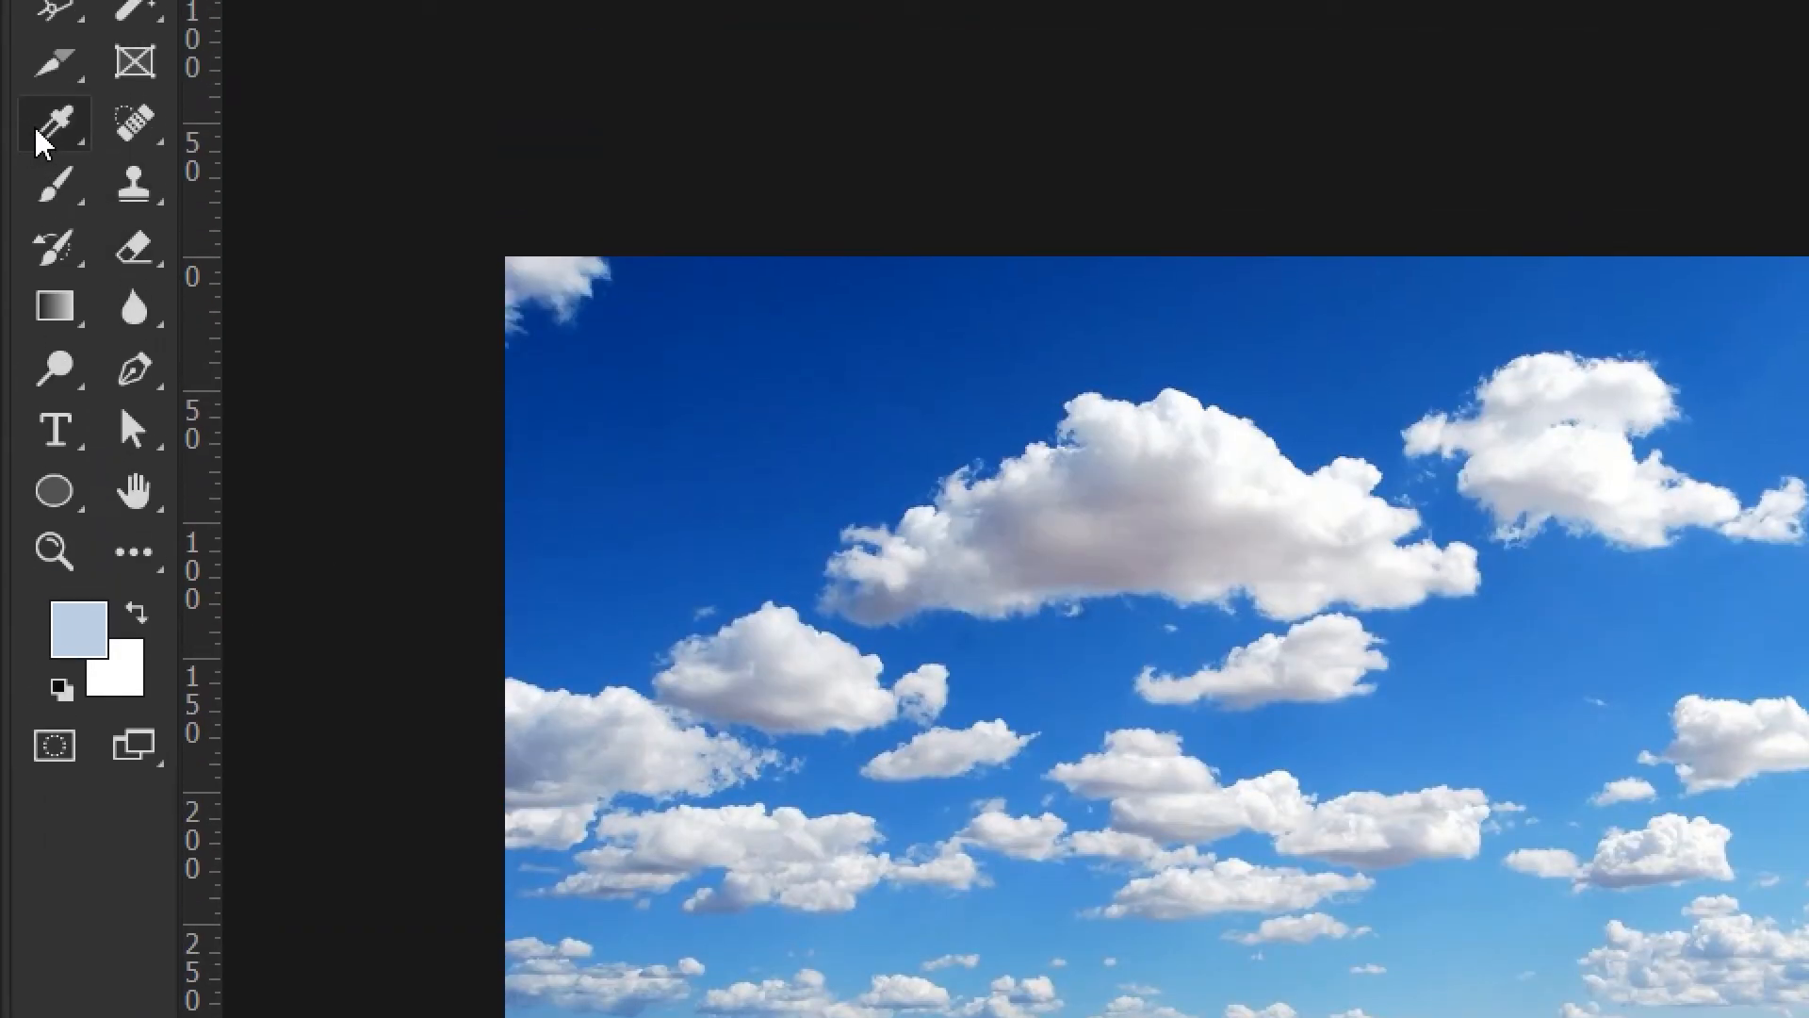
pyautogui.click(45, 132)
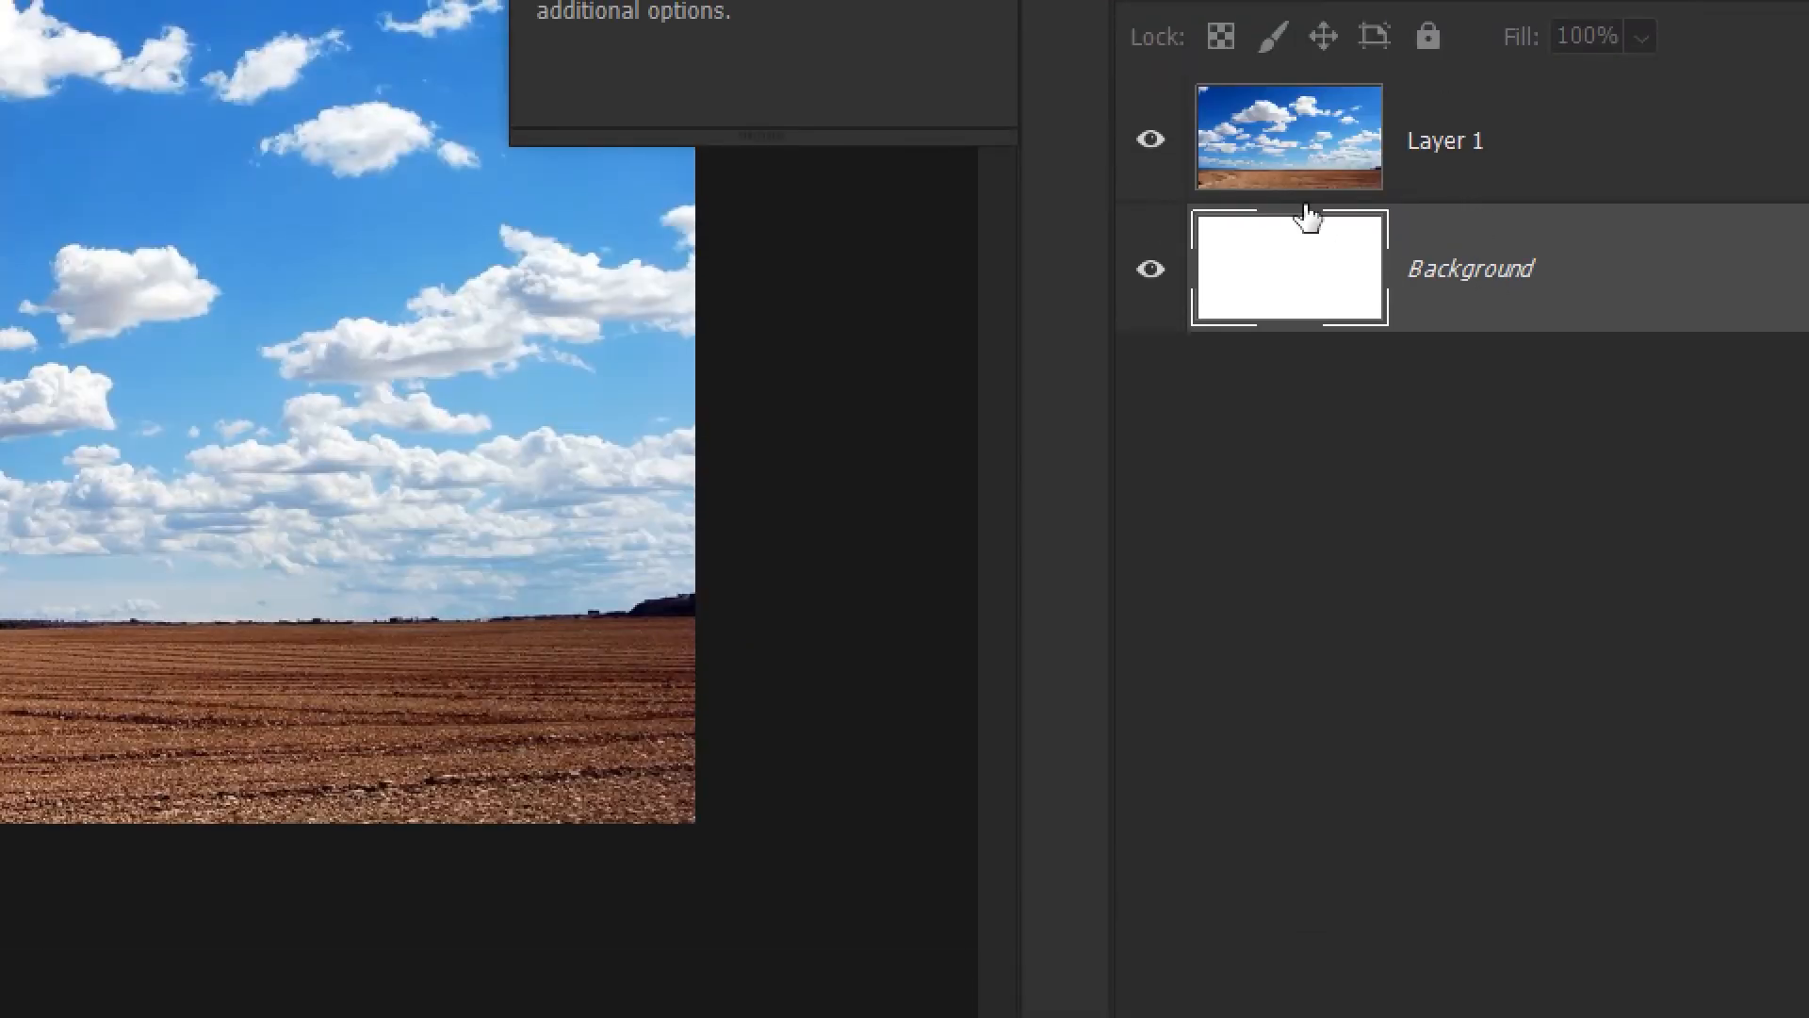
pyautogui.click(1151, 140)
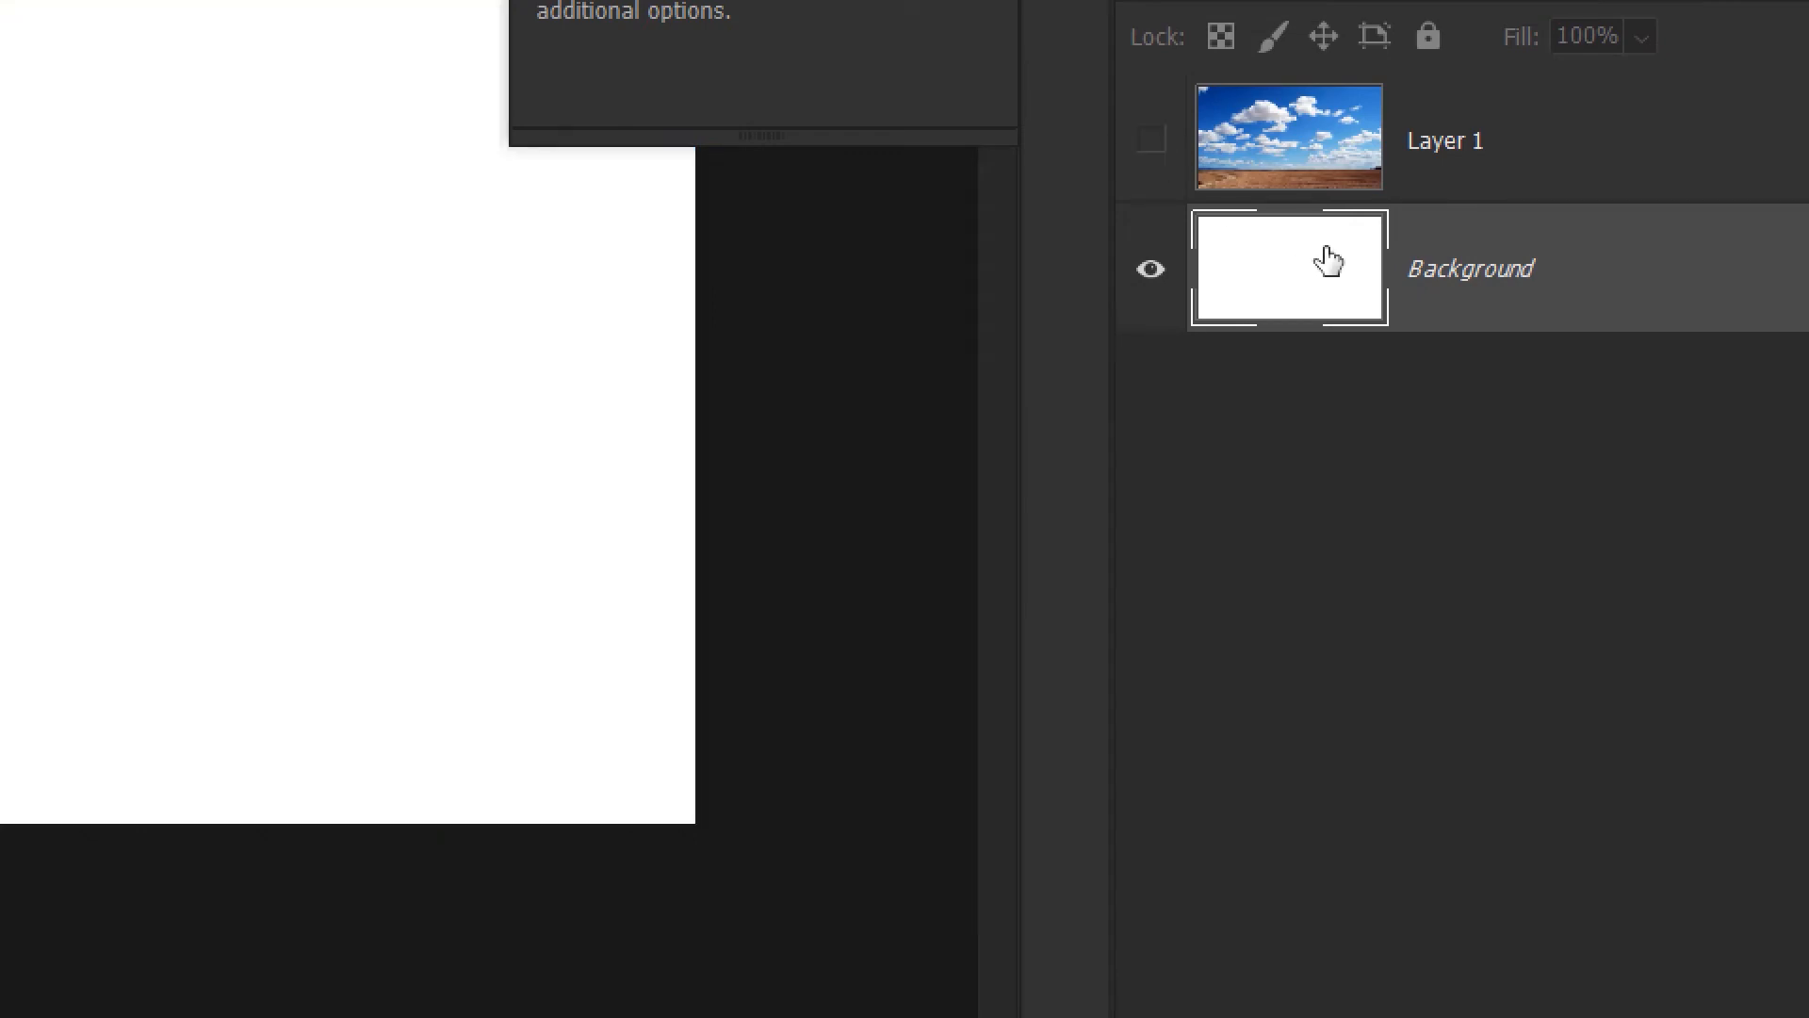
pyautogui.hotkey('alt', 'BackSpace')
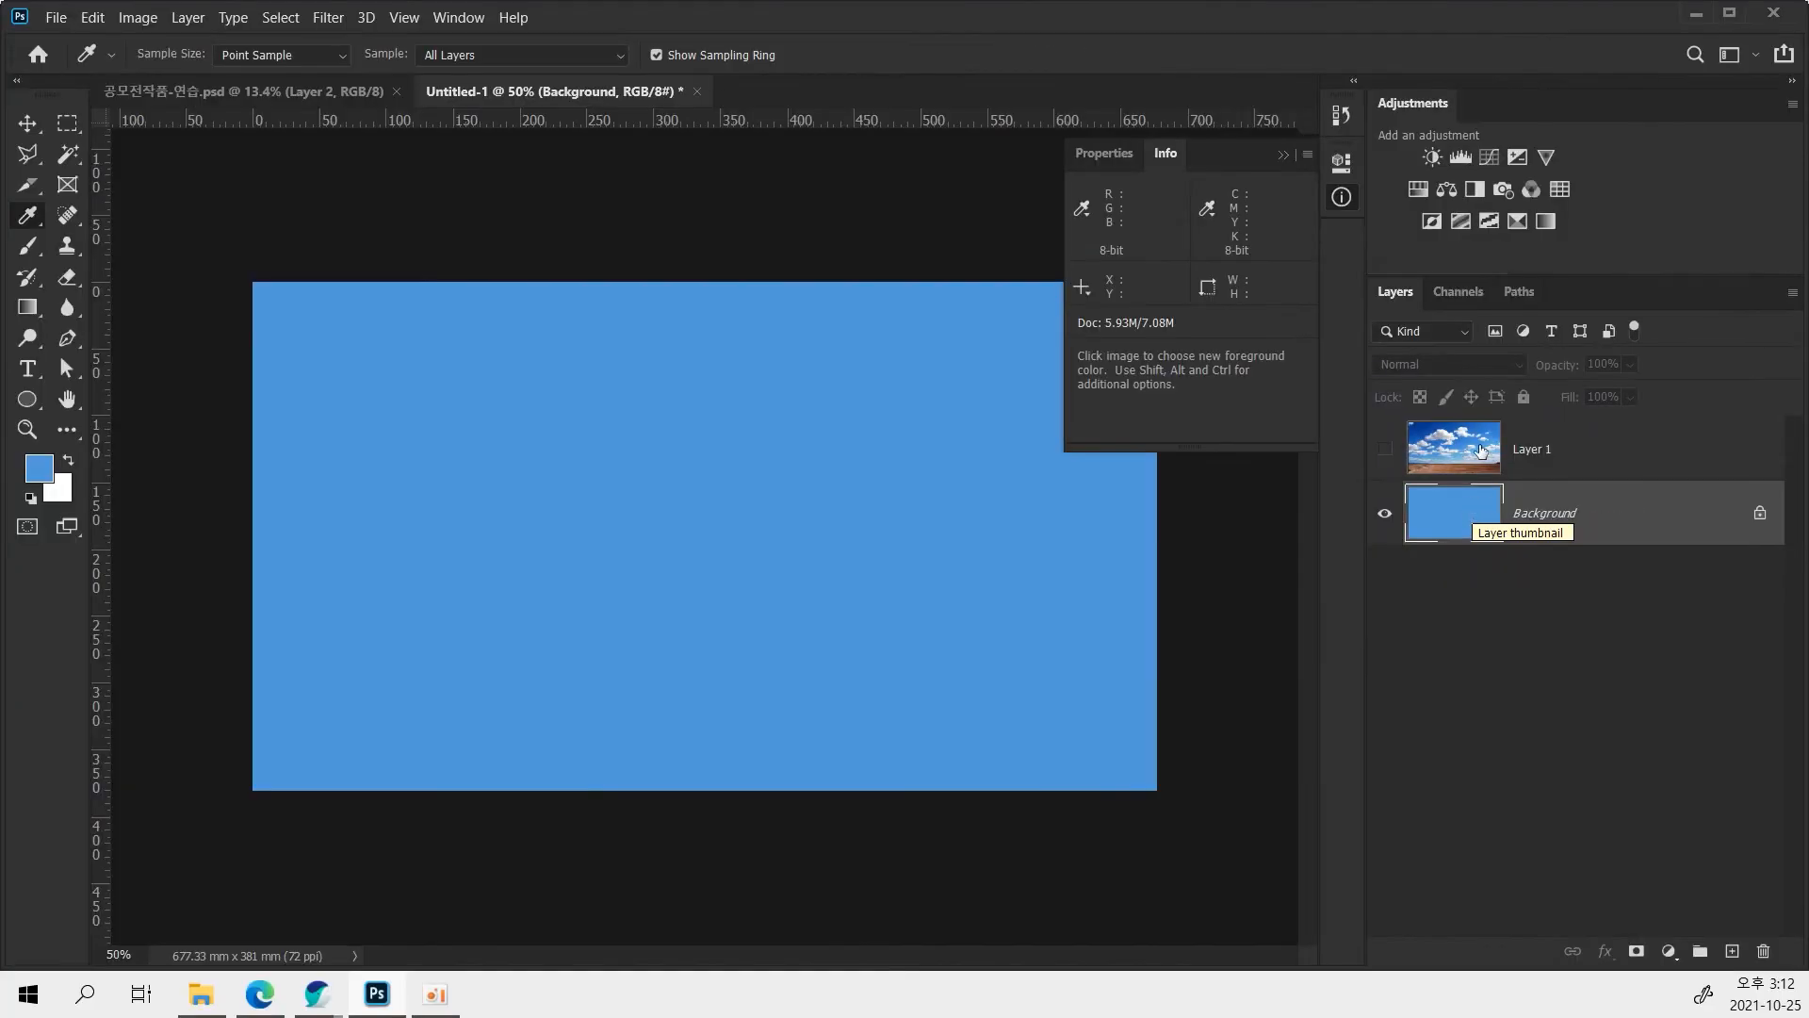
# Show Layer 1 again and add a layer mask to it.
pyautogui.click(1481, 451)
pyautogui.click(1385, 449)
pyautogui.click(1439, 511)
pyautogui.click(1447, 453)
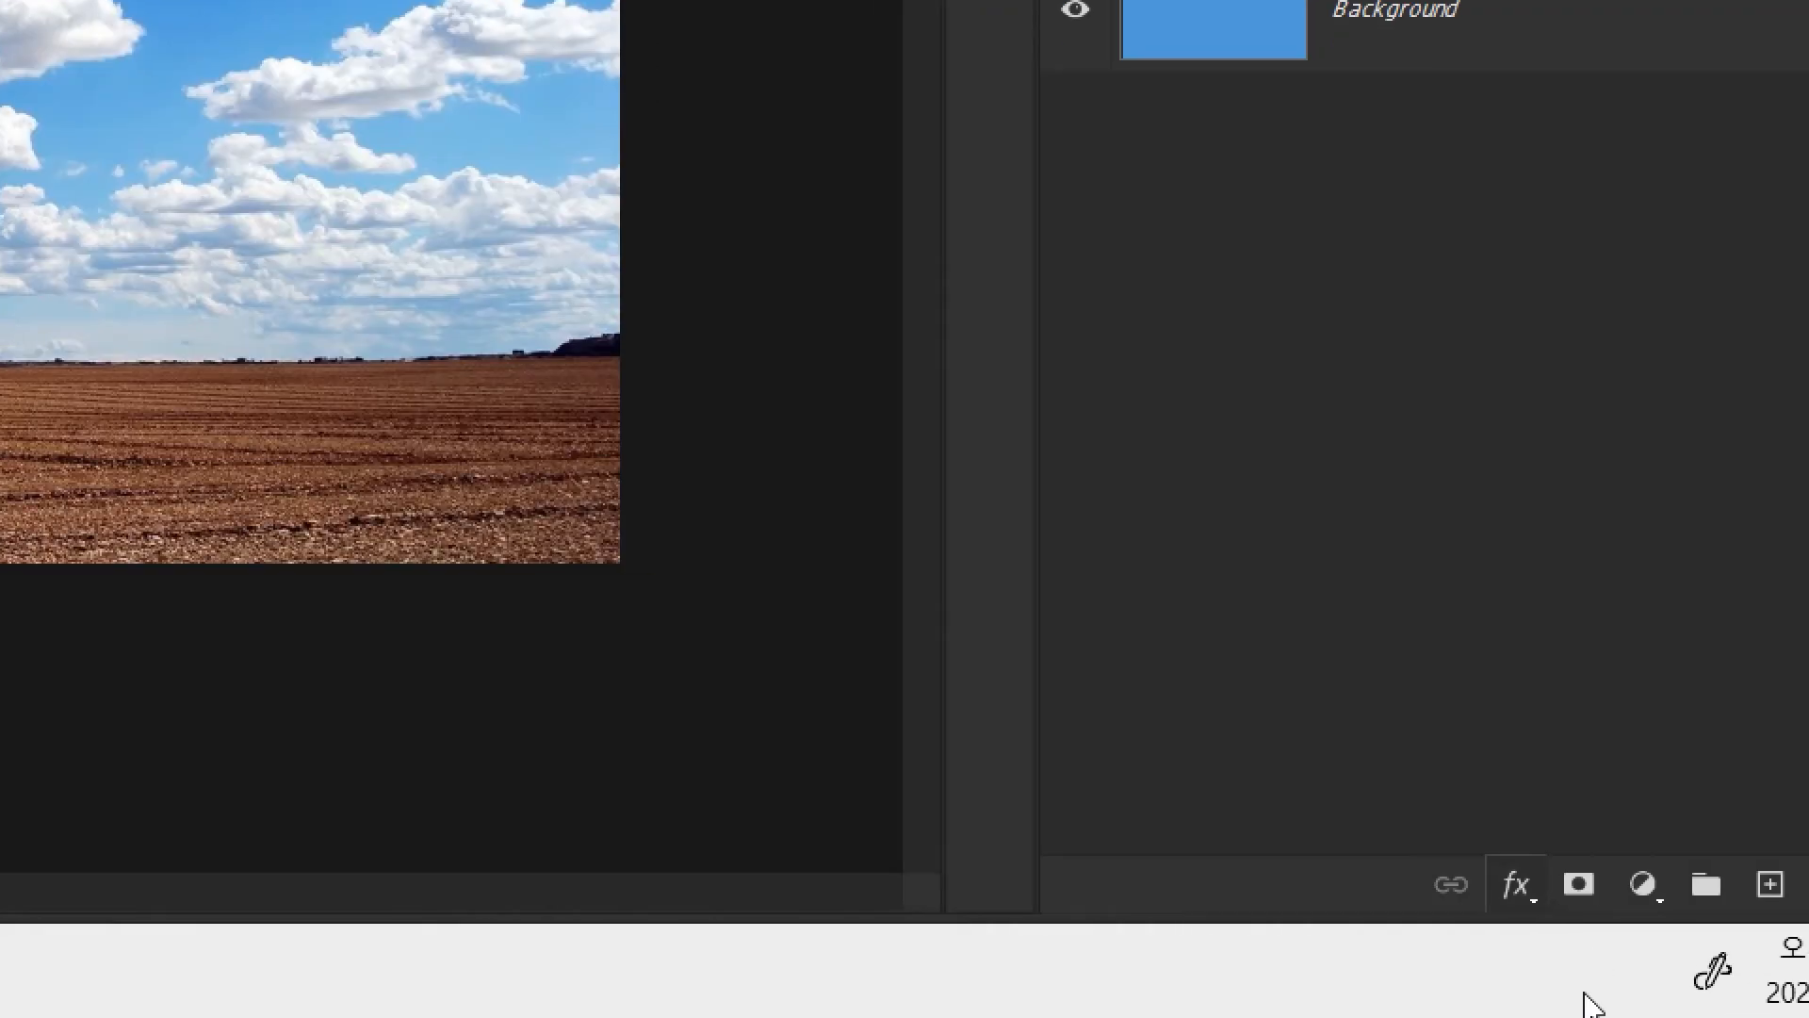
pyautogui.click(1579, 885)
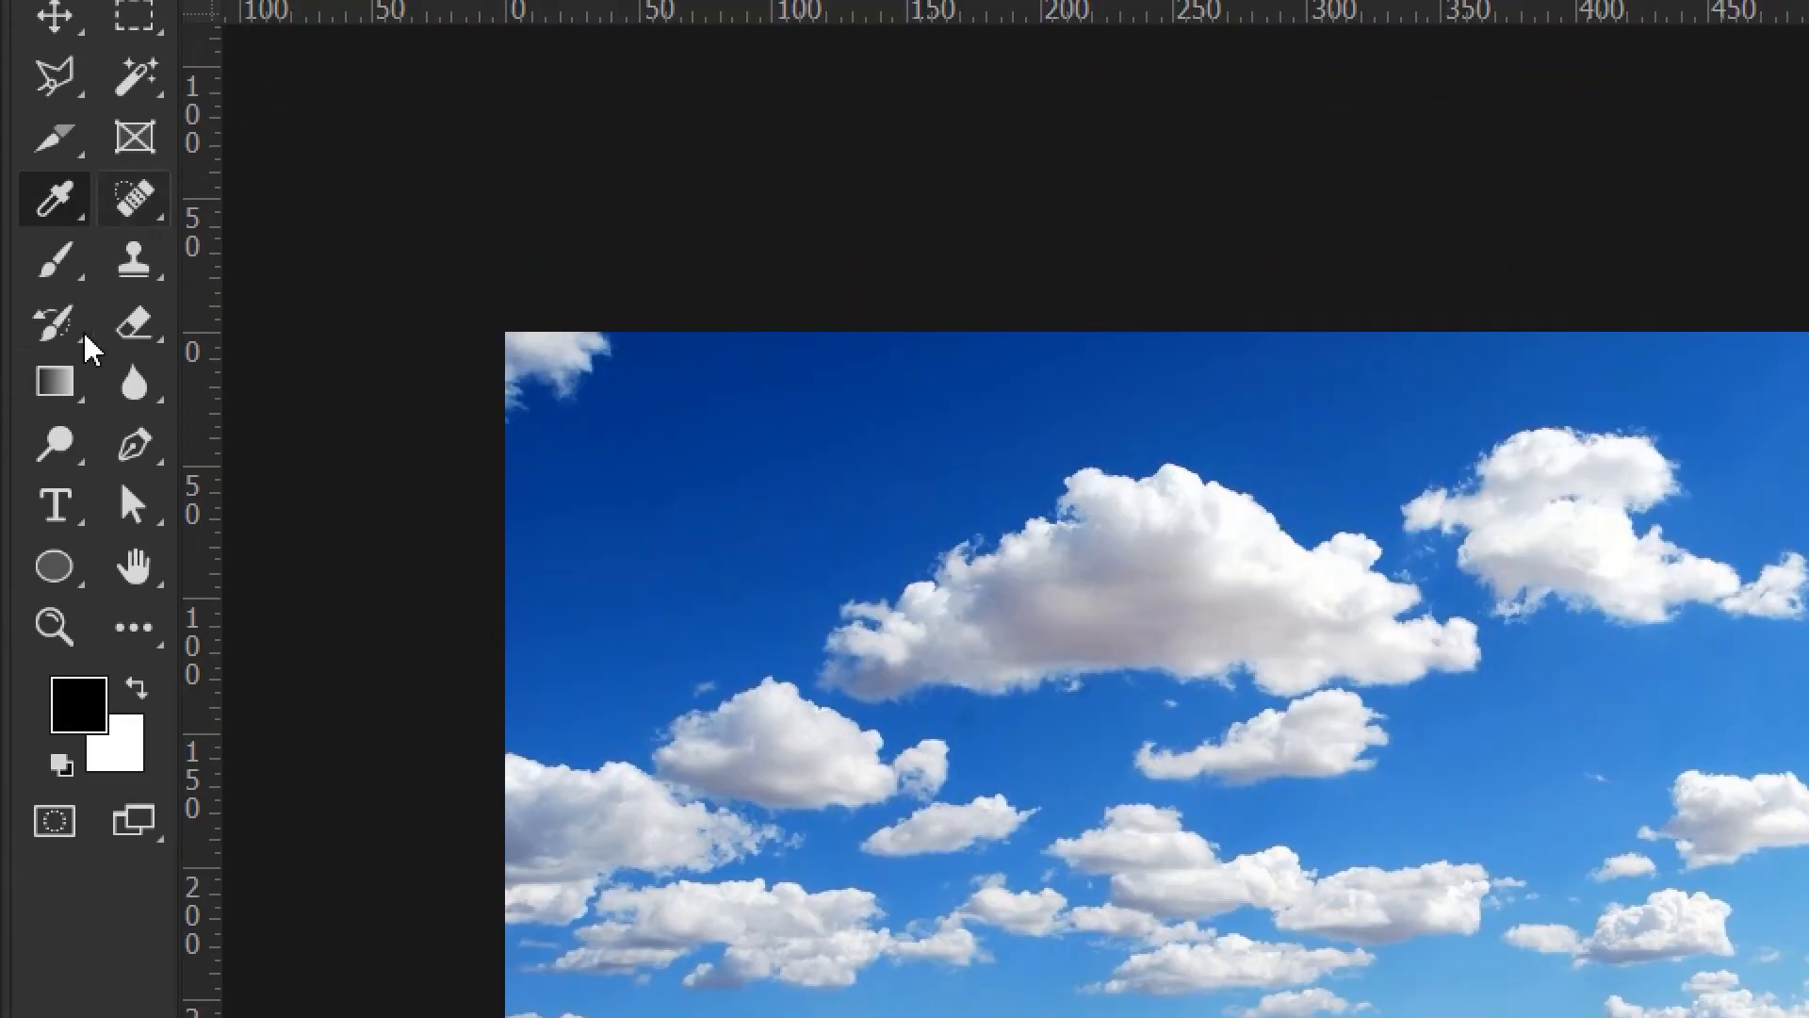
# Set up the Gradient tool with the linear black-to-white preset from the Basics group.
pyautogui.click(72, 381)
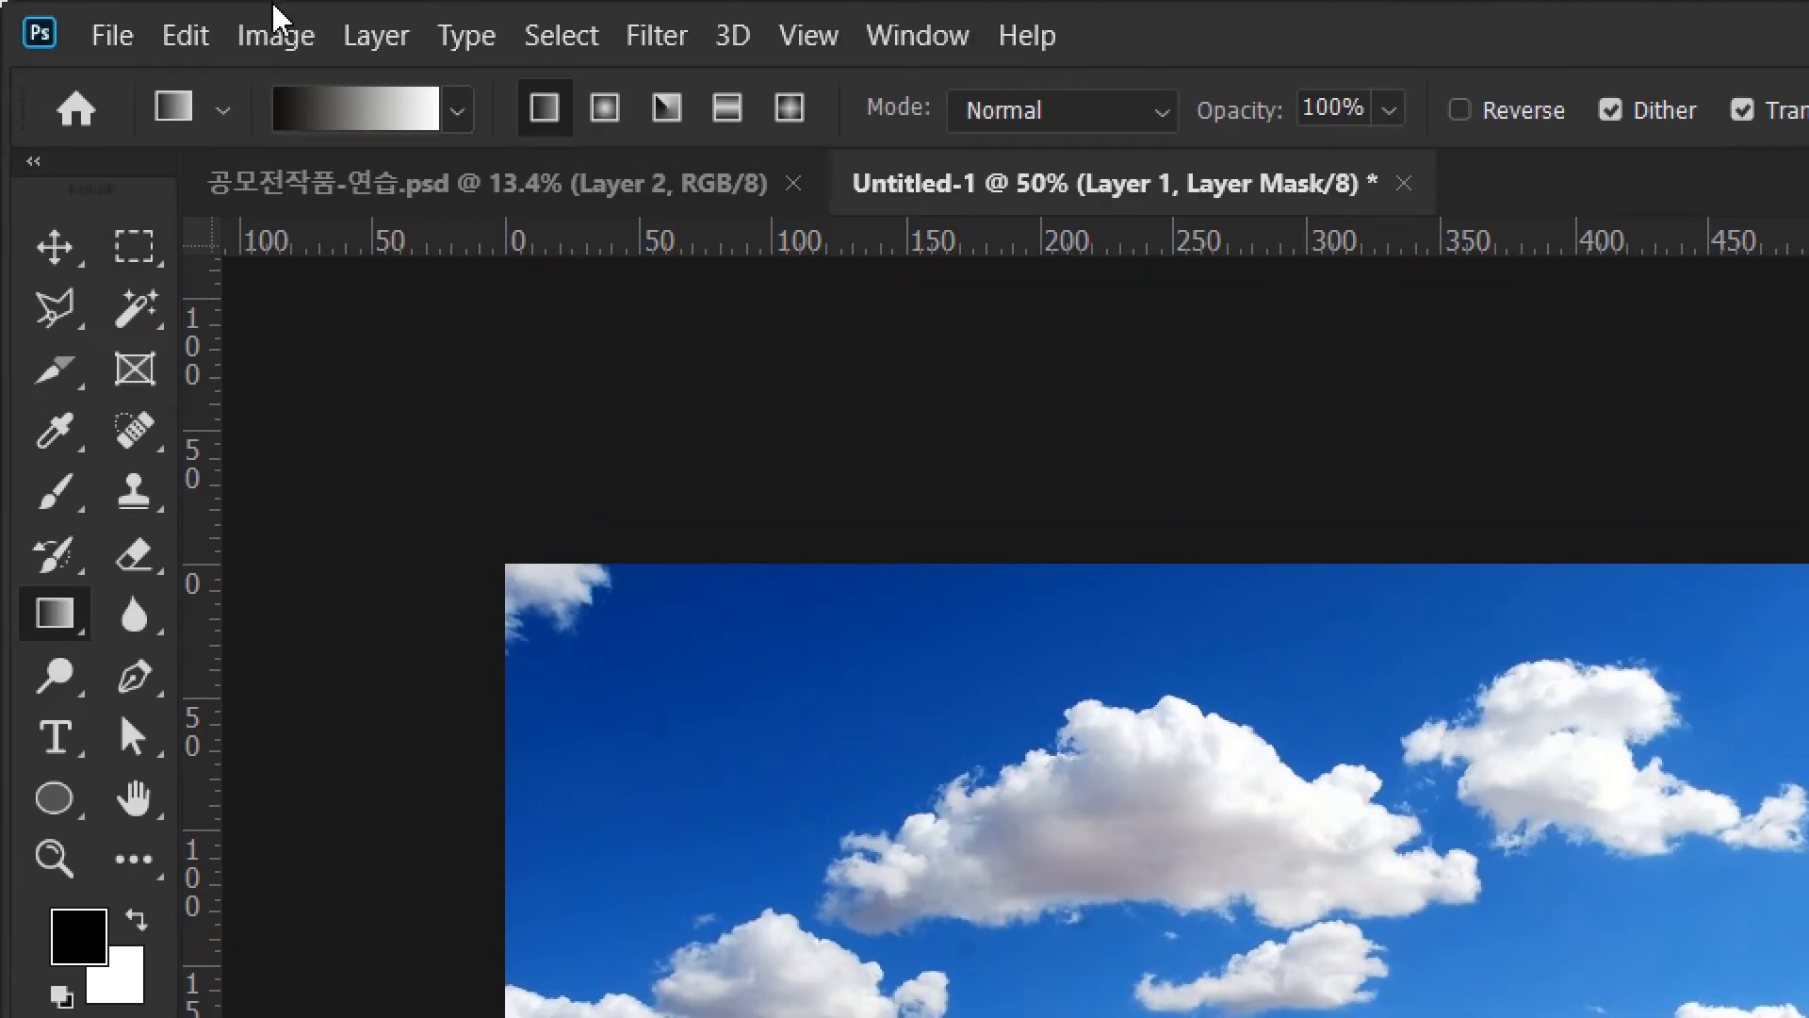
pyautogui.click(459, 113)
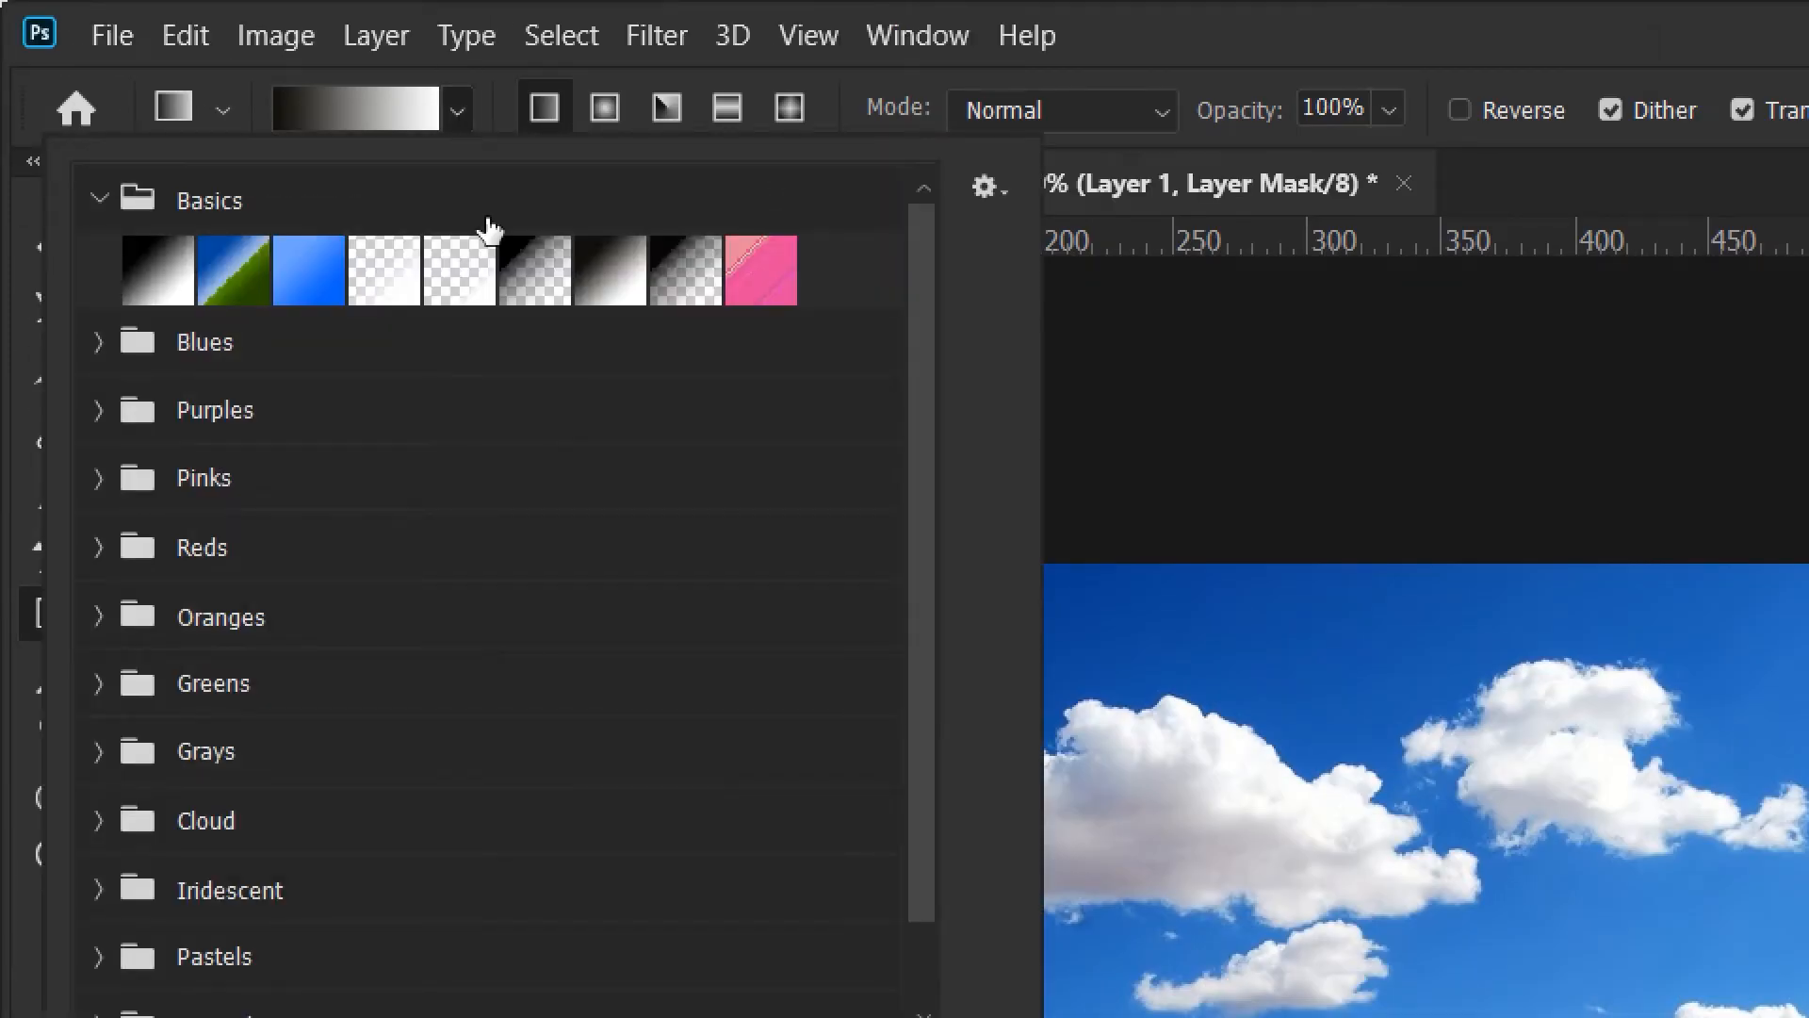
pyautogui.click(618, 281)
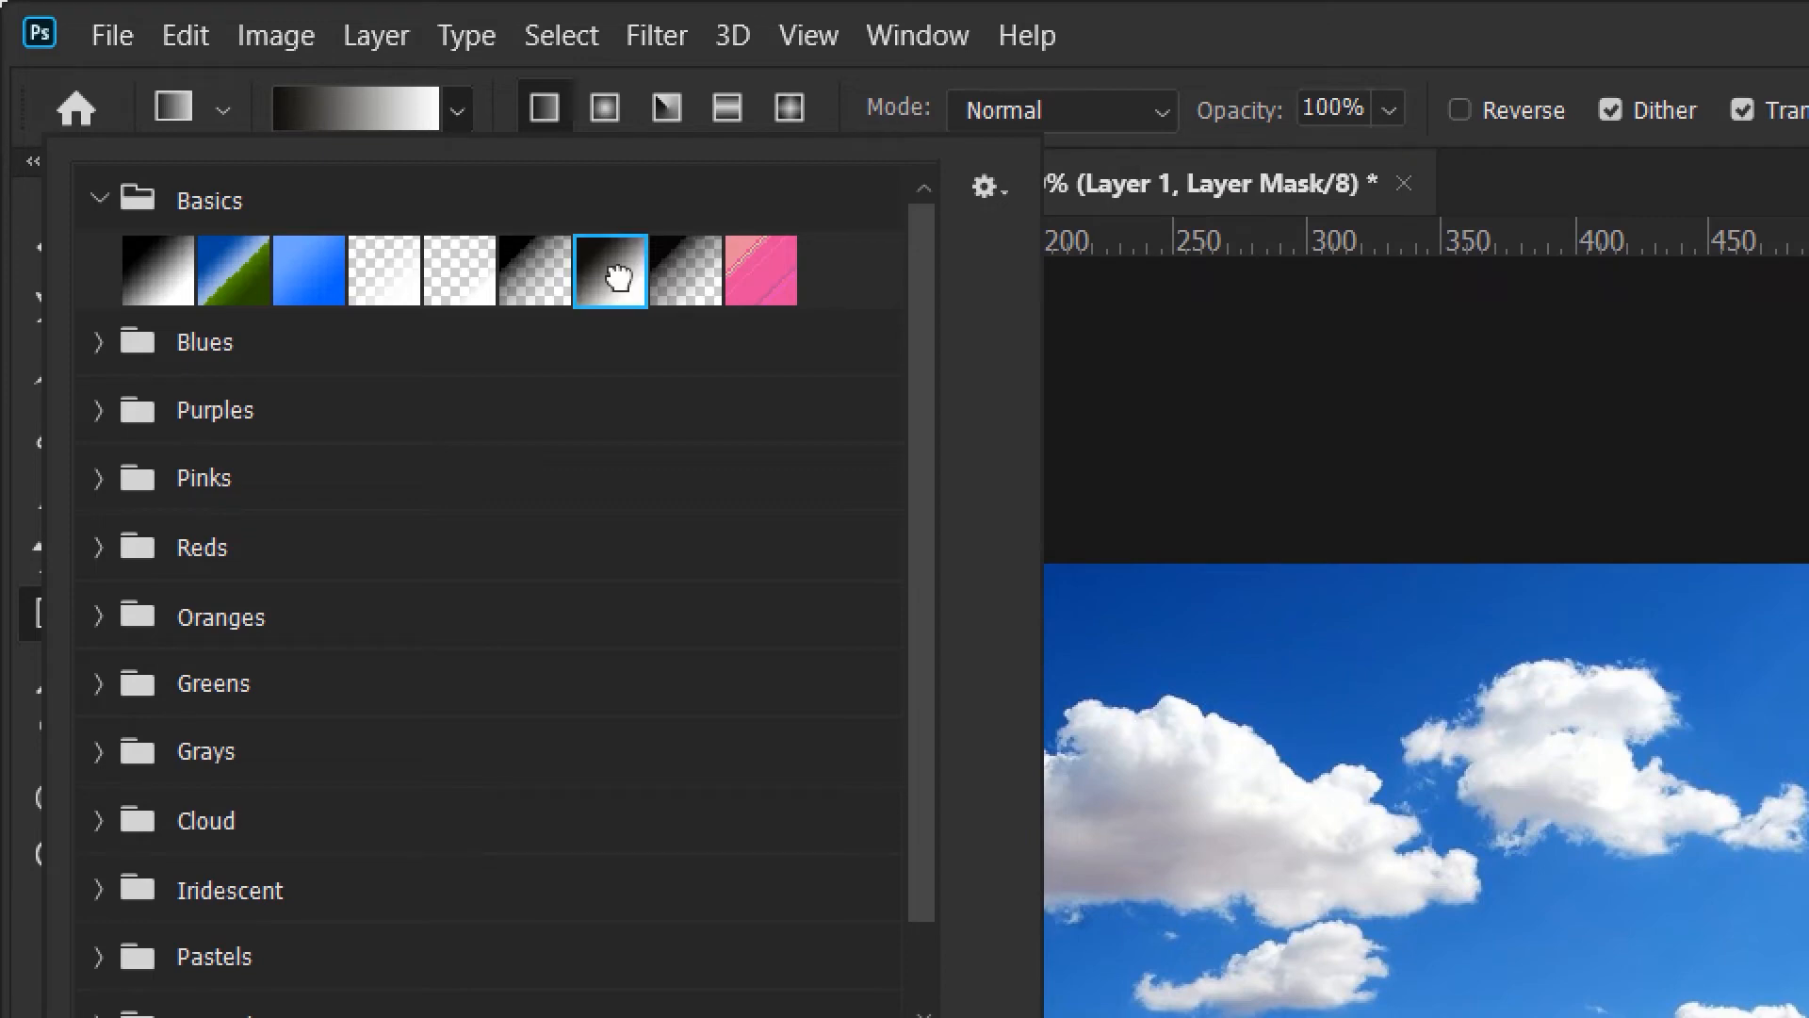
pyautogui.click(1282, 28)
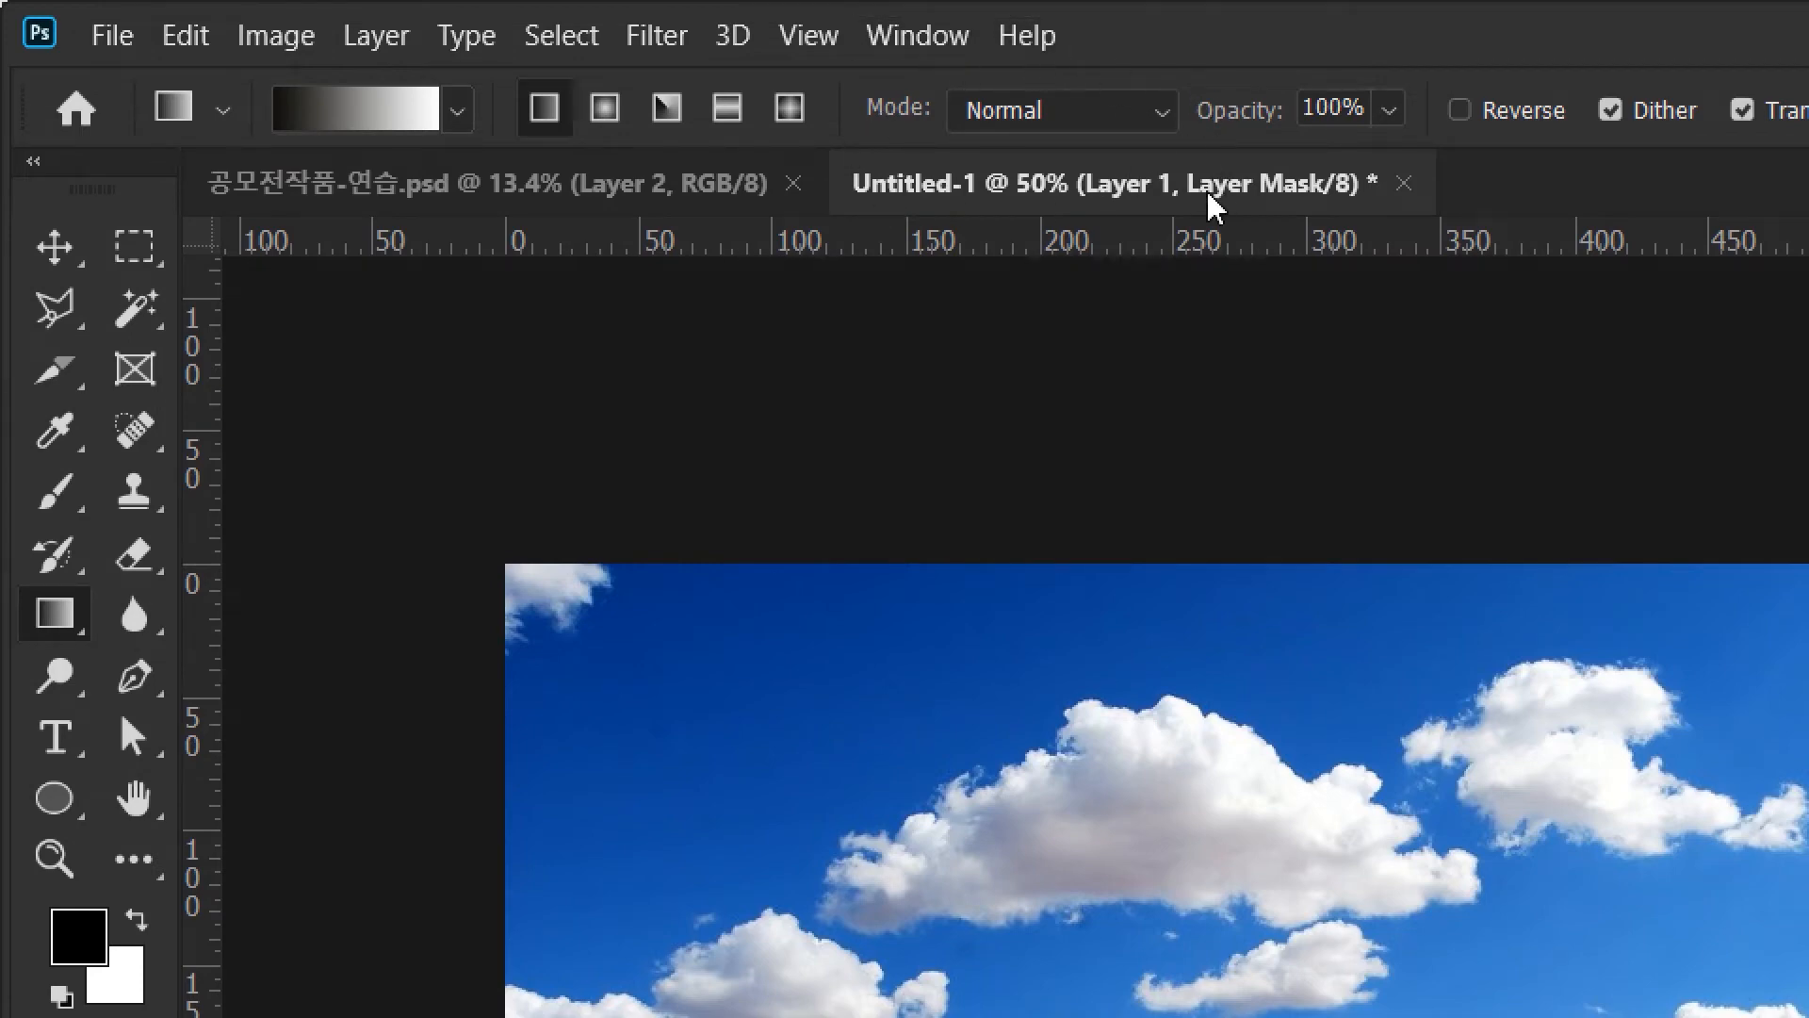
# Target Layer 1's image instead of its mask and draw a vertical gradient from black near the horizon up to white.
pyautogui.press('alt')
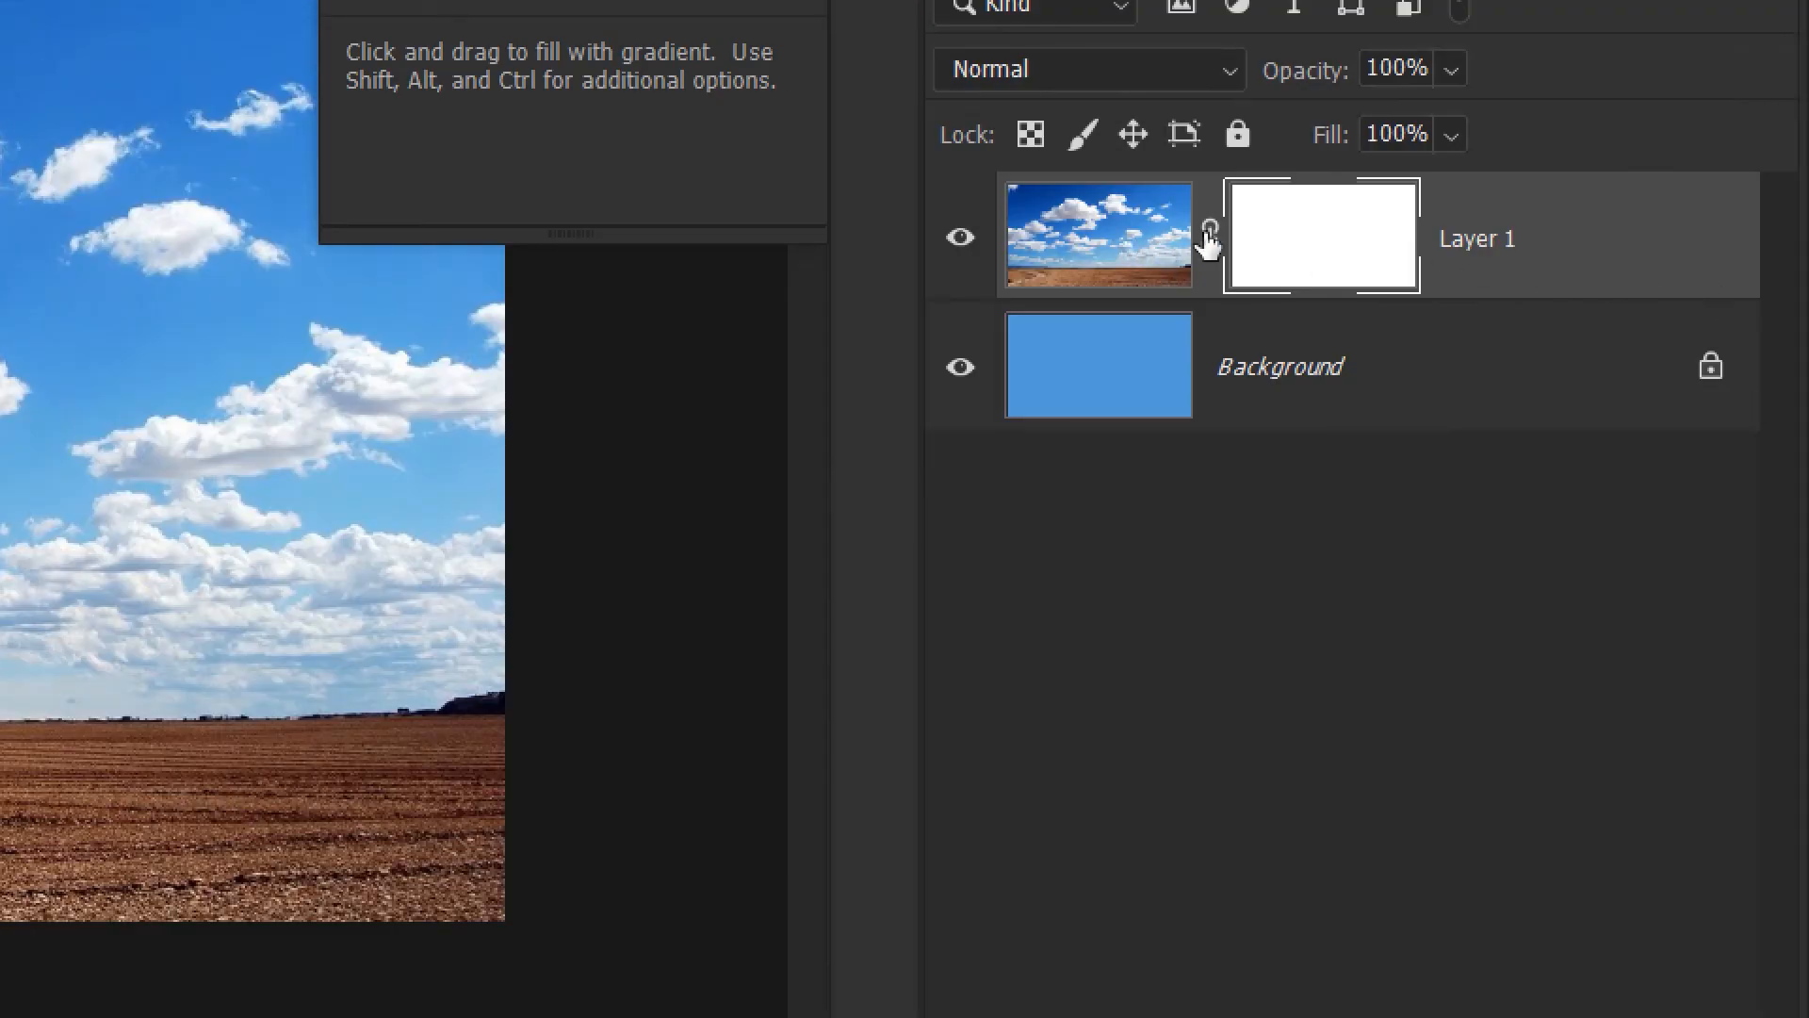
pyautogui.click(1157, 256)
pyautogui.moveTo(229, 711); pyautogui.dragTo(255, 303)
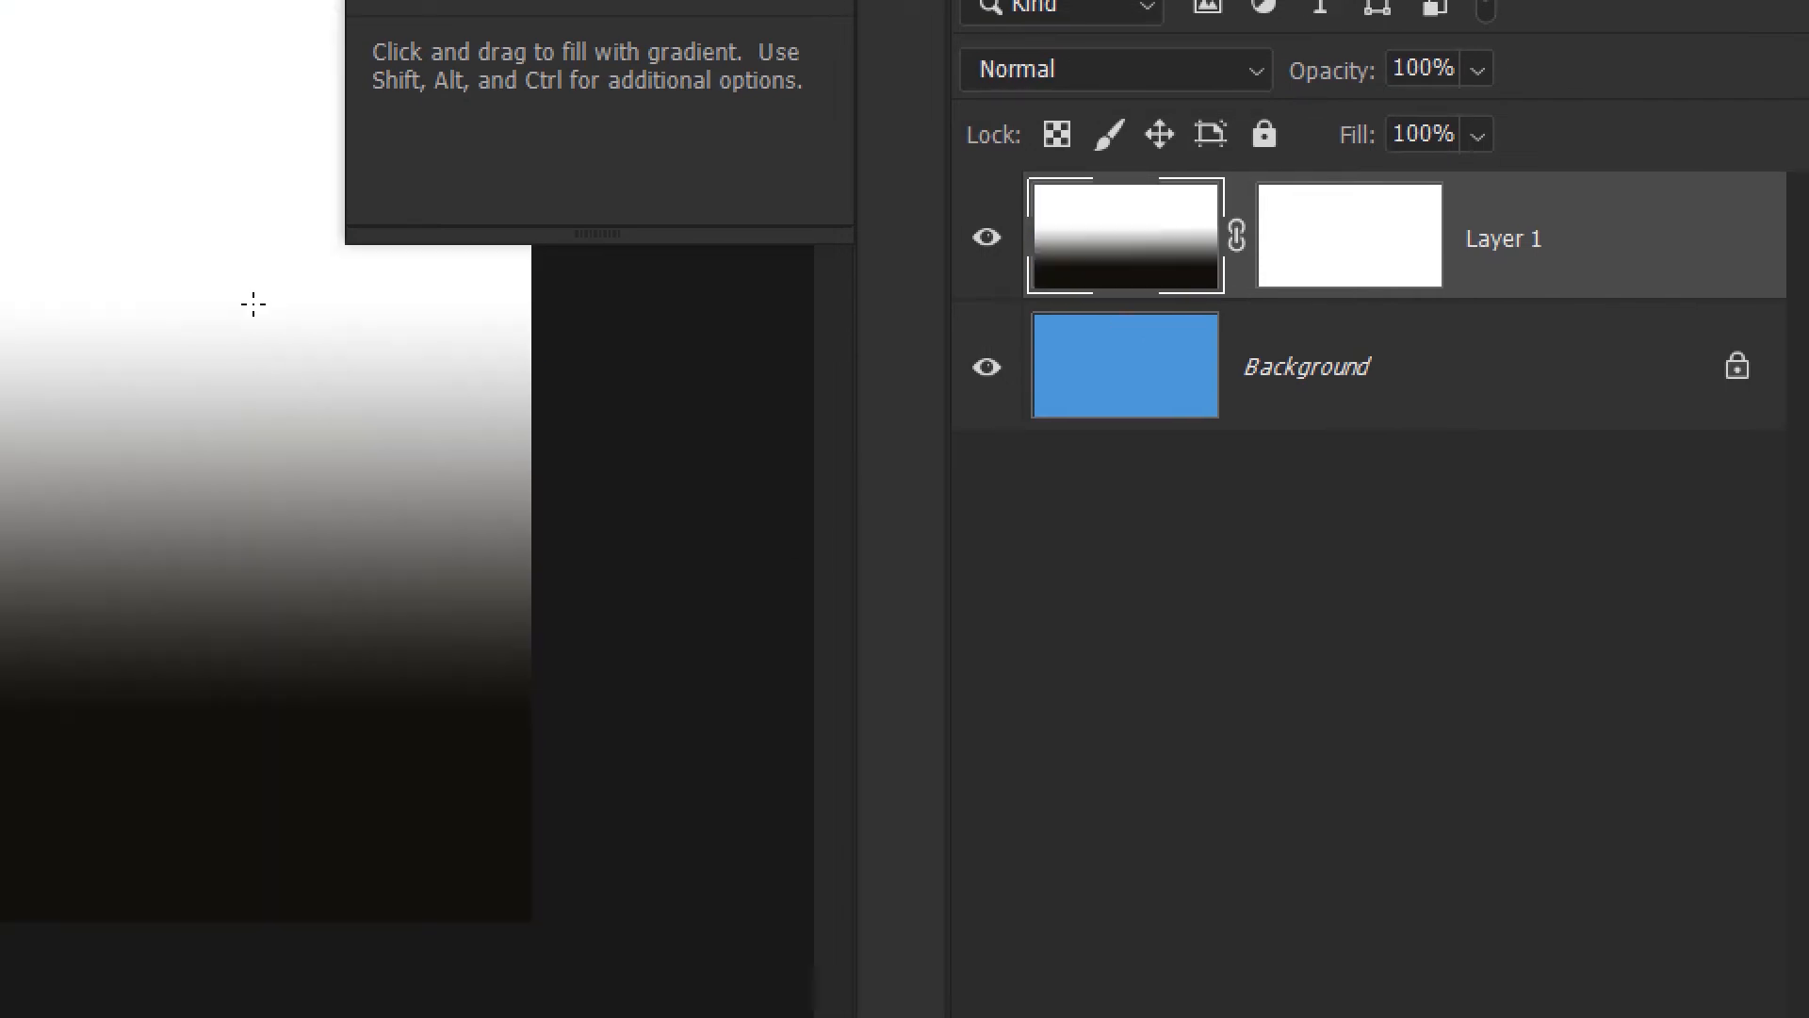
# Undo the gradient on Layer 1's image and draw a vertical gradient on its mask, from black near the horizon up to white.
pyautogui.hotkey('ctrl', 'z')
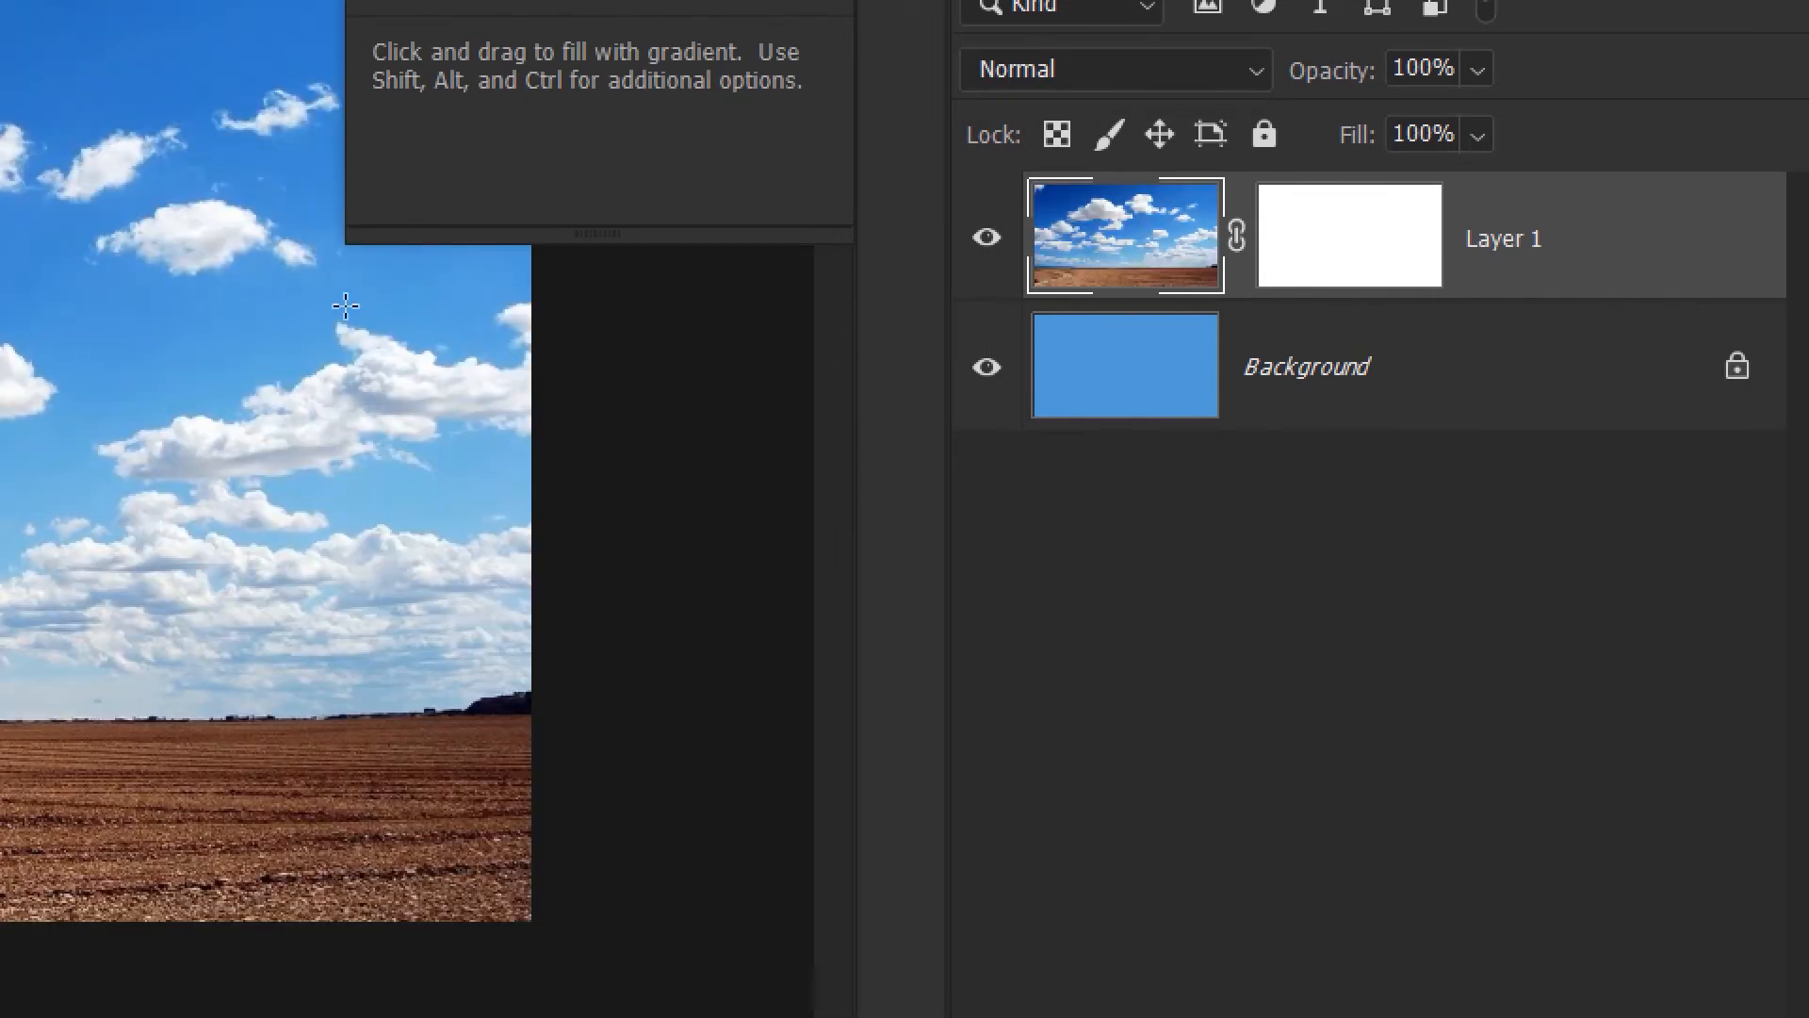
pyautogui.click(1324, 231)
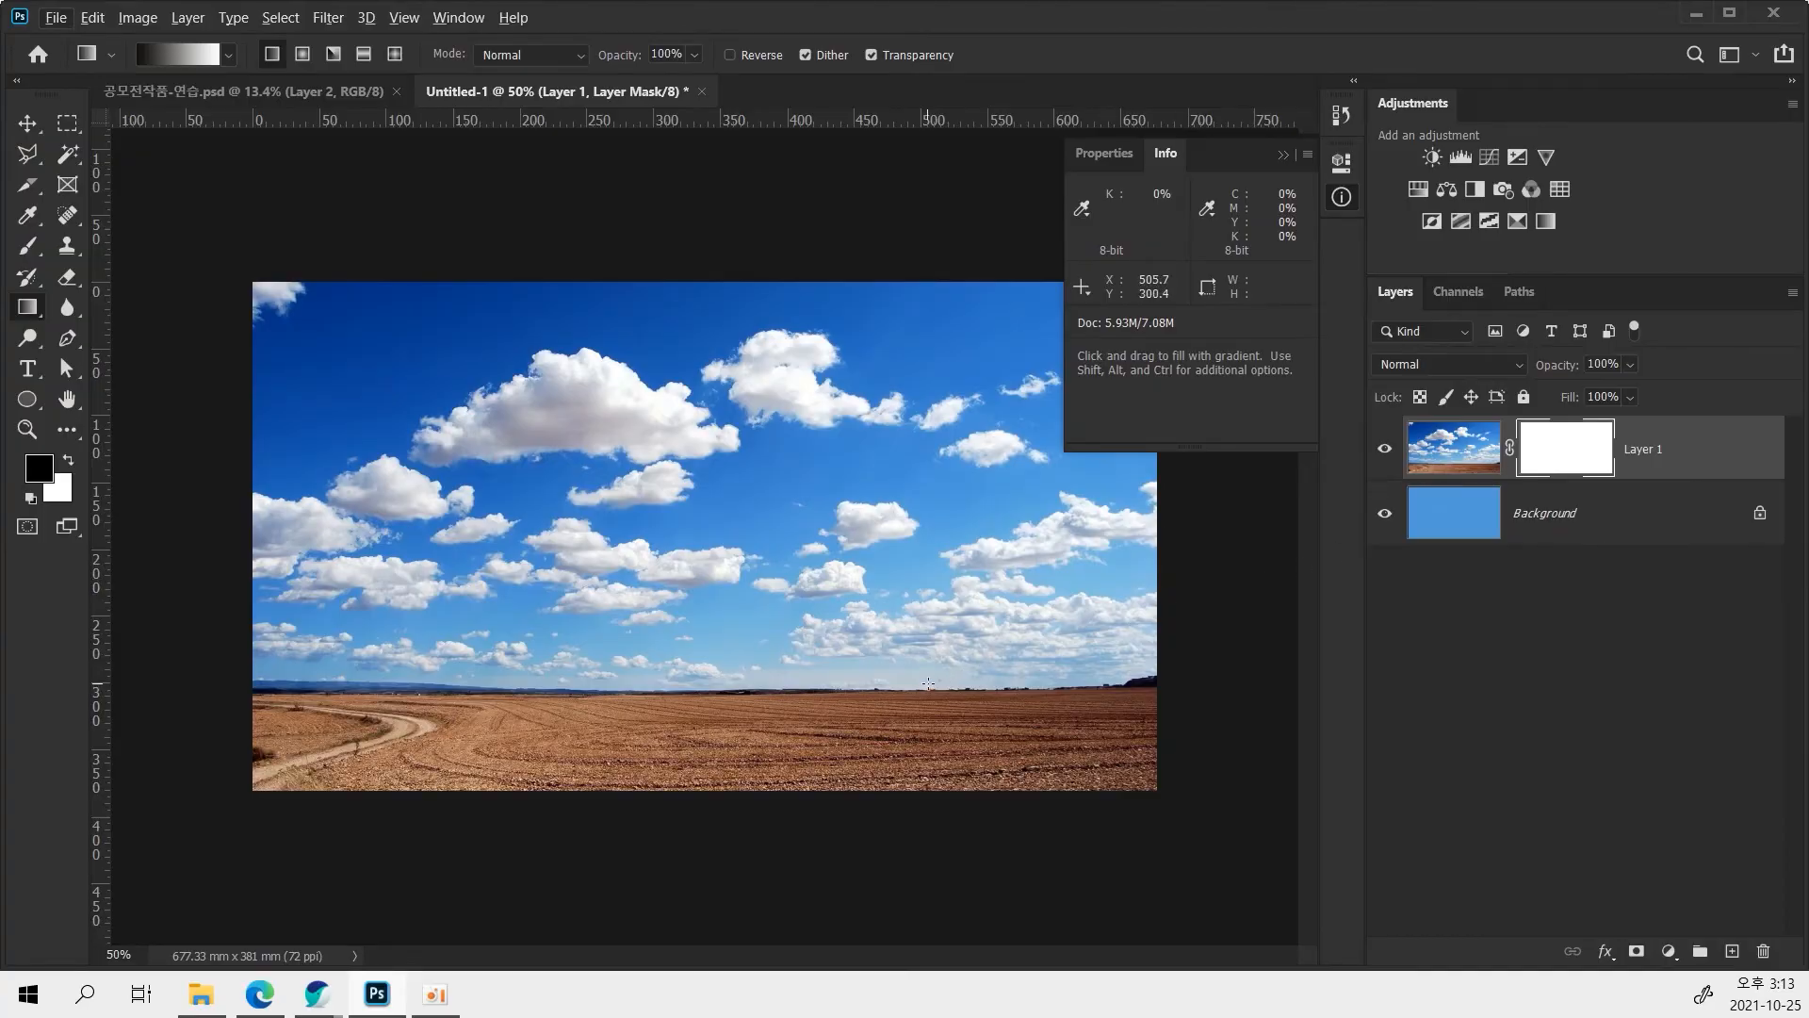
pyautogui.moveTo(928, 678); pyautogui.dragTo(987, 441)
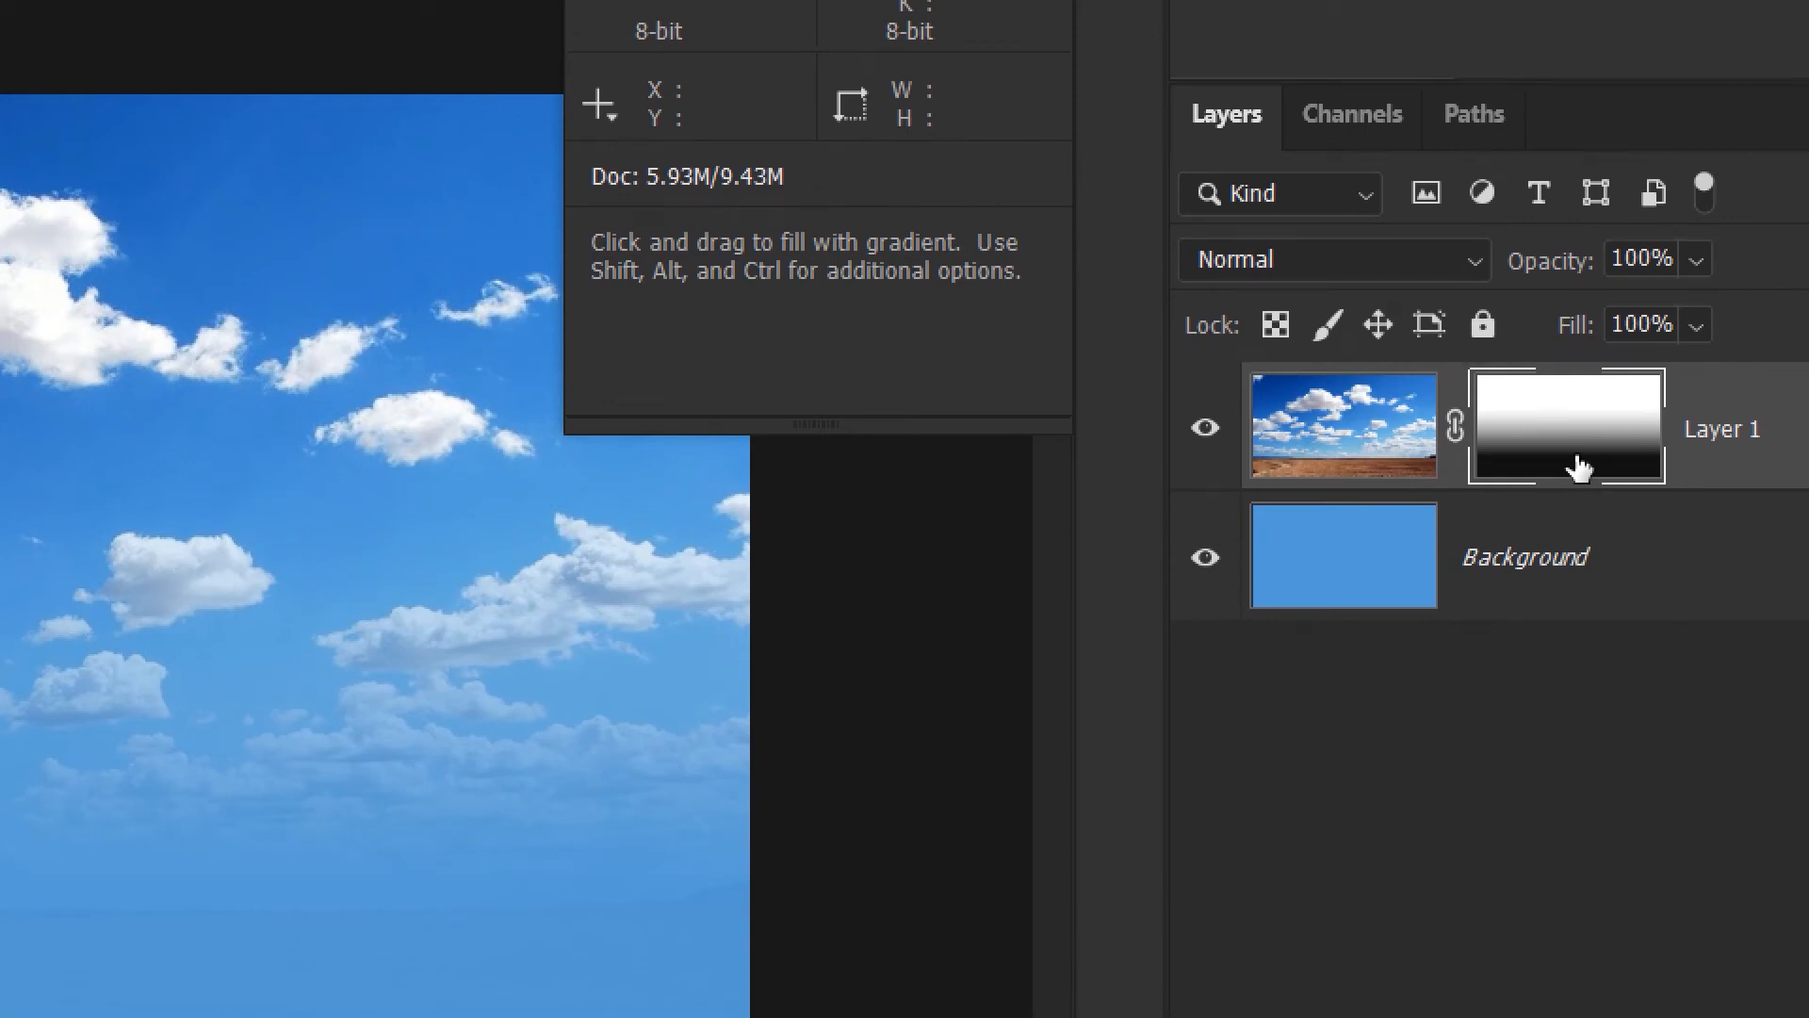
# Disable and re-enable Layer 1's mask twice to compare the photo with and without masking.
pyautogui.rightClick(1560, 420)
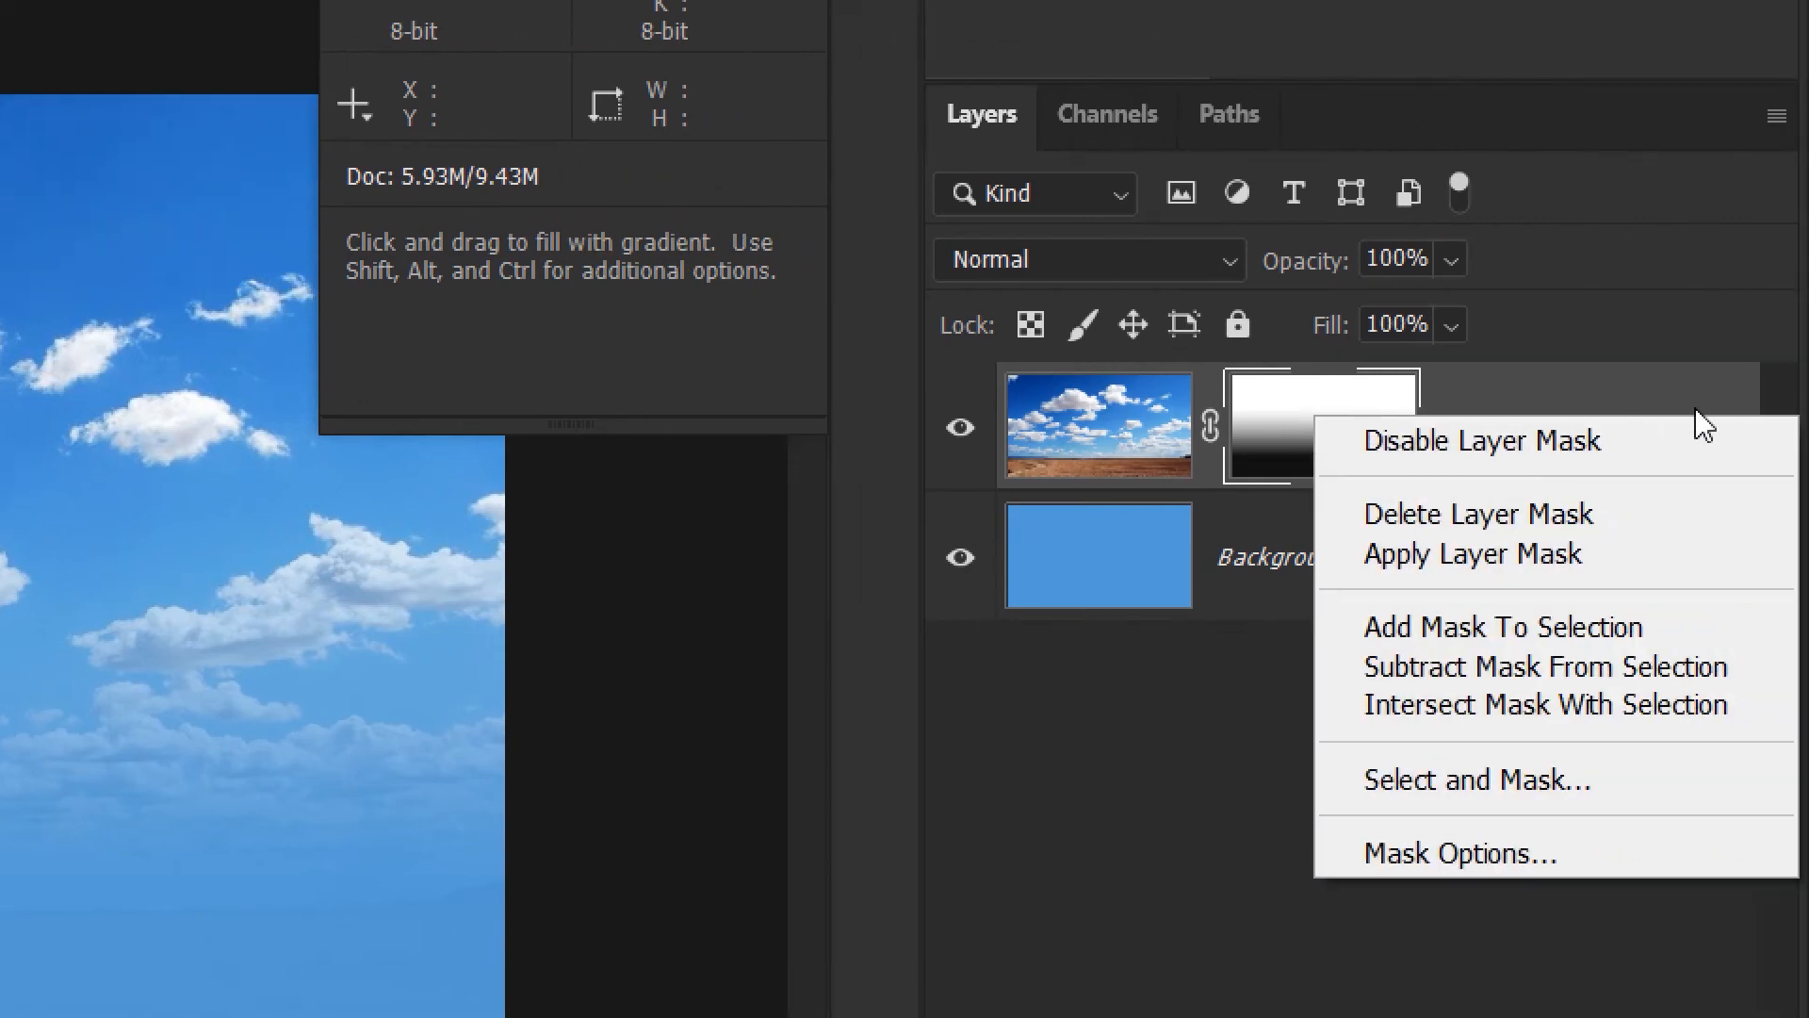
pyautogui.click(1596, 462)
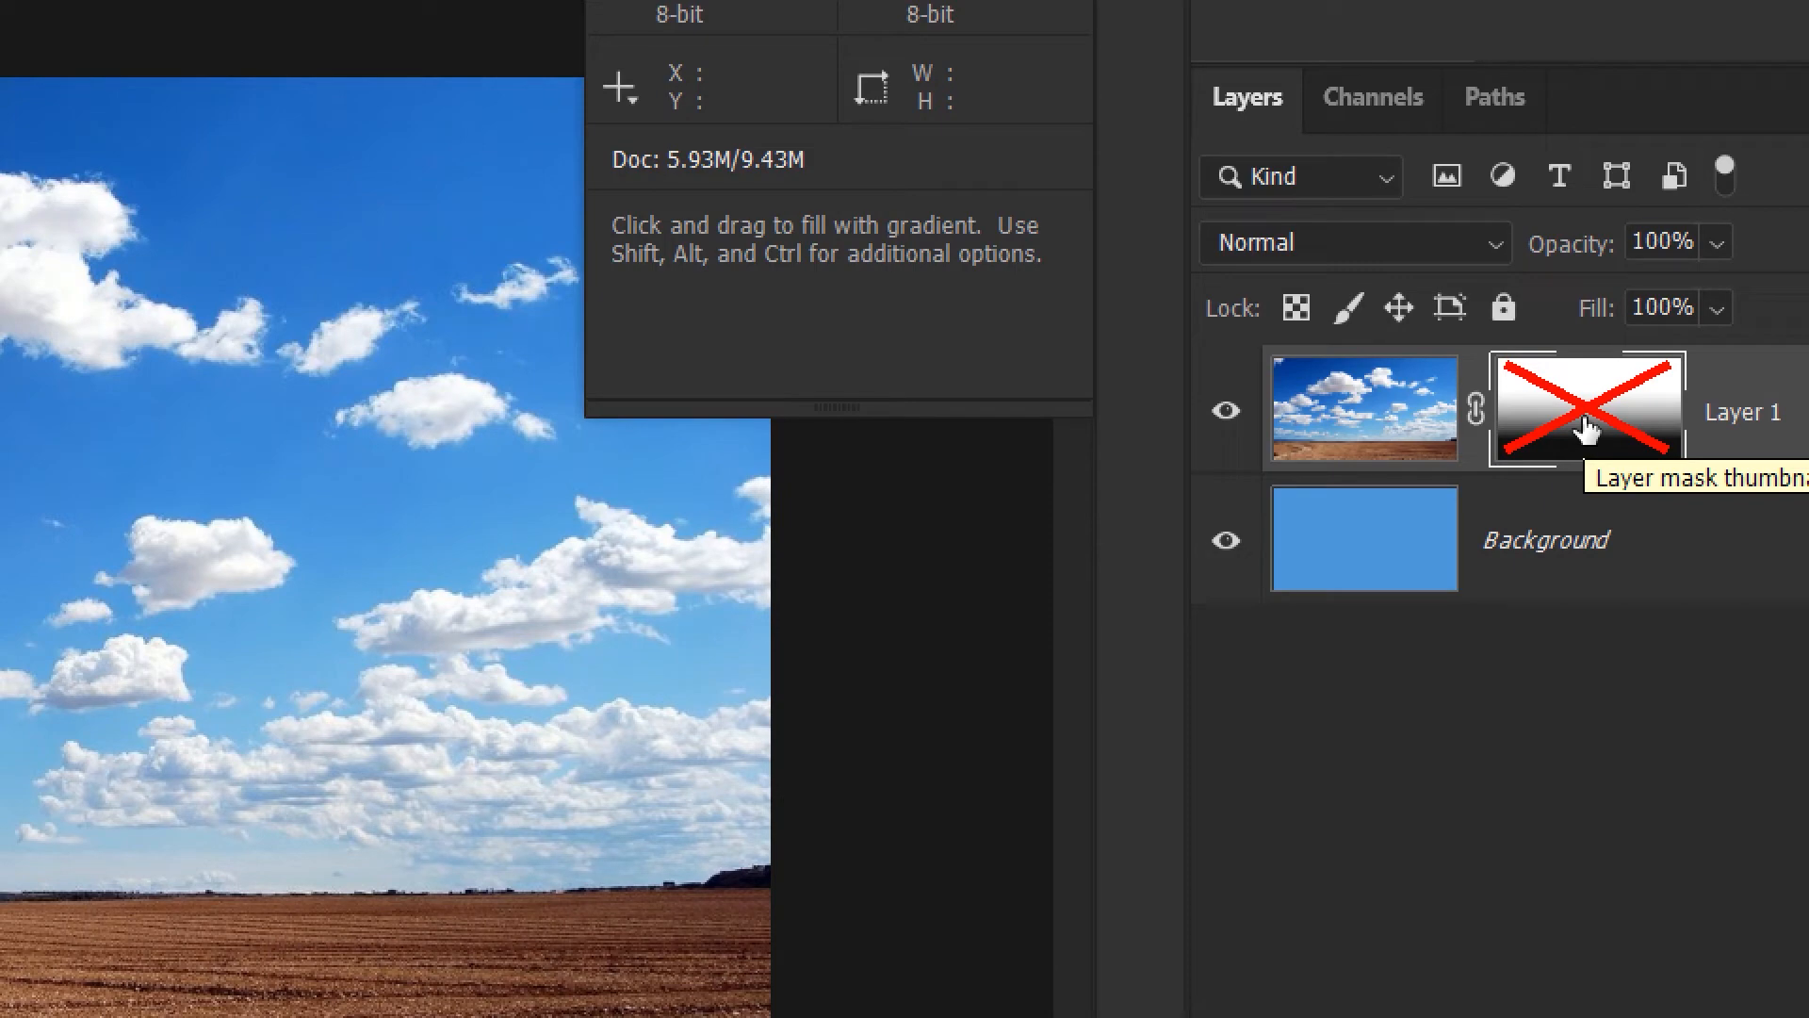
pyautogui.keyDown('shift'); pyautogui.click(1587, 429); pyautogui.keyUp('shift')
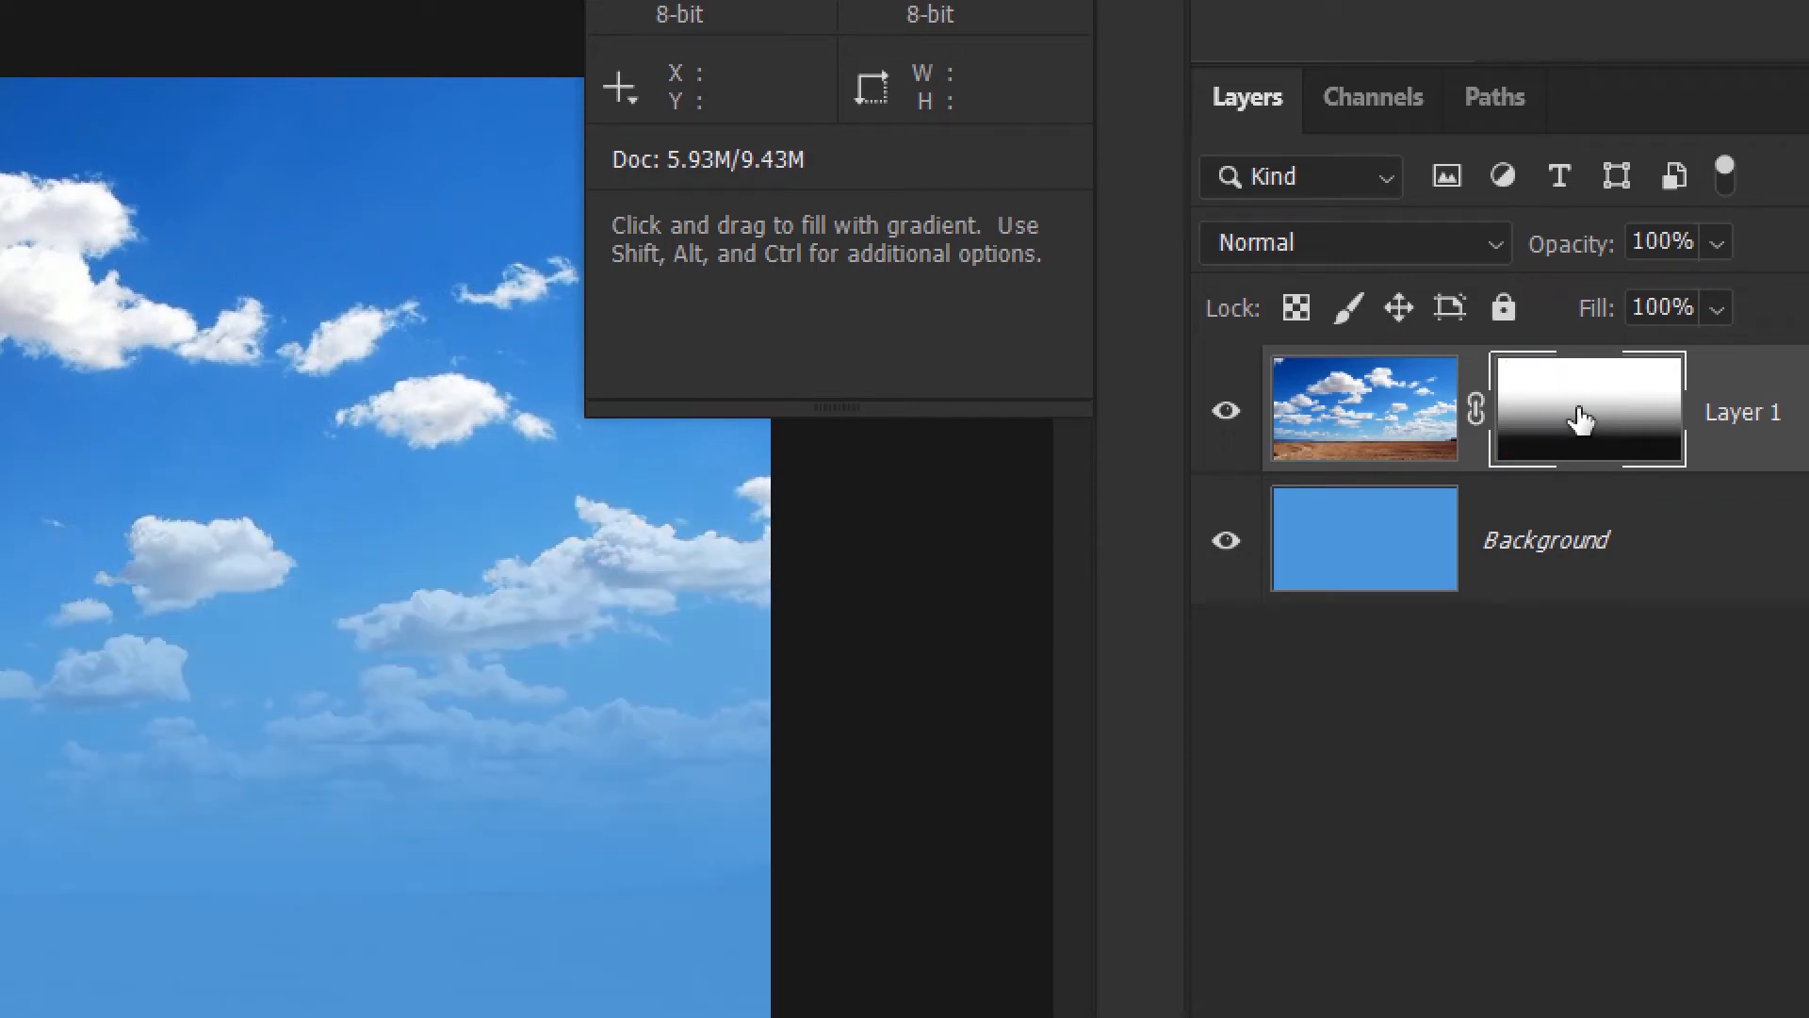
pyautogui.rightClick(1583, 413)
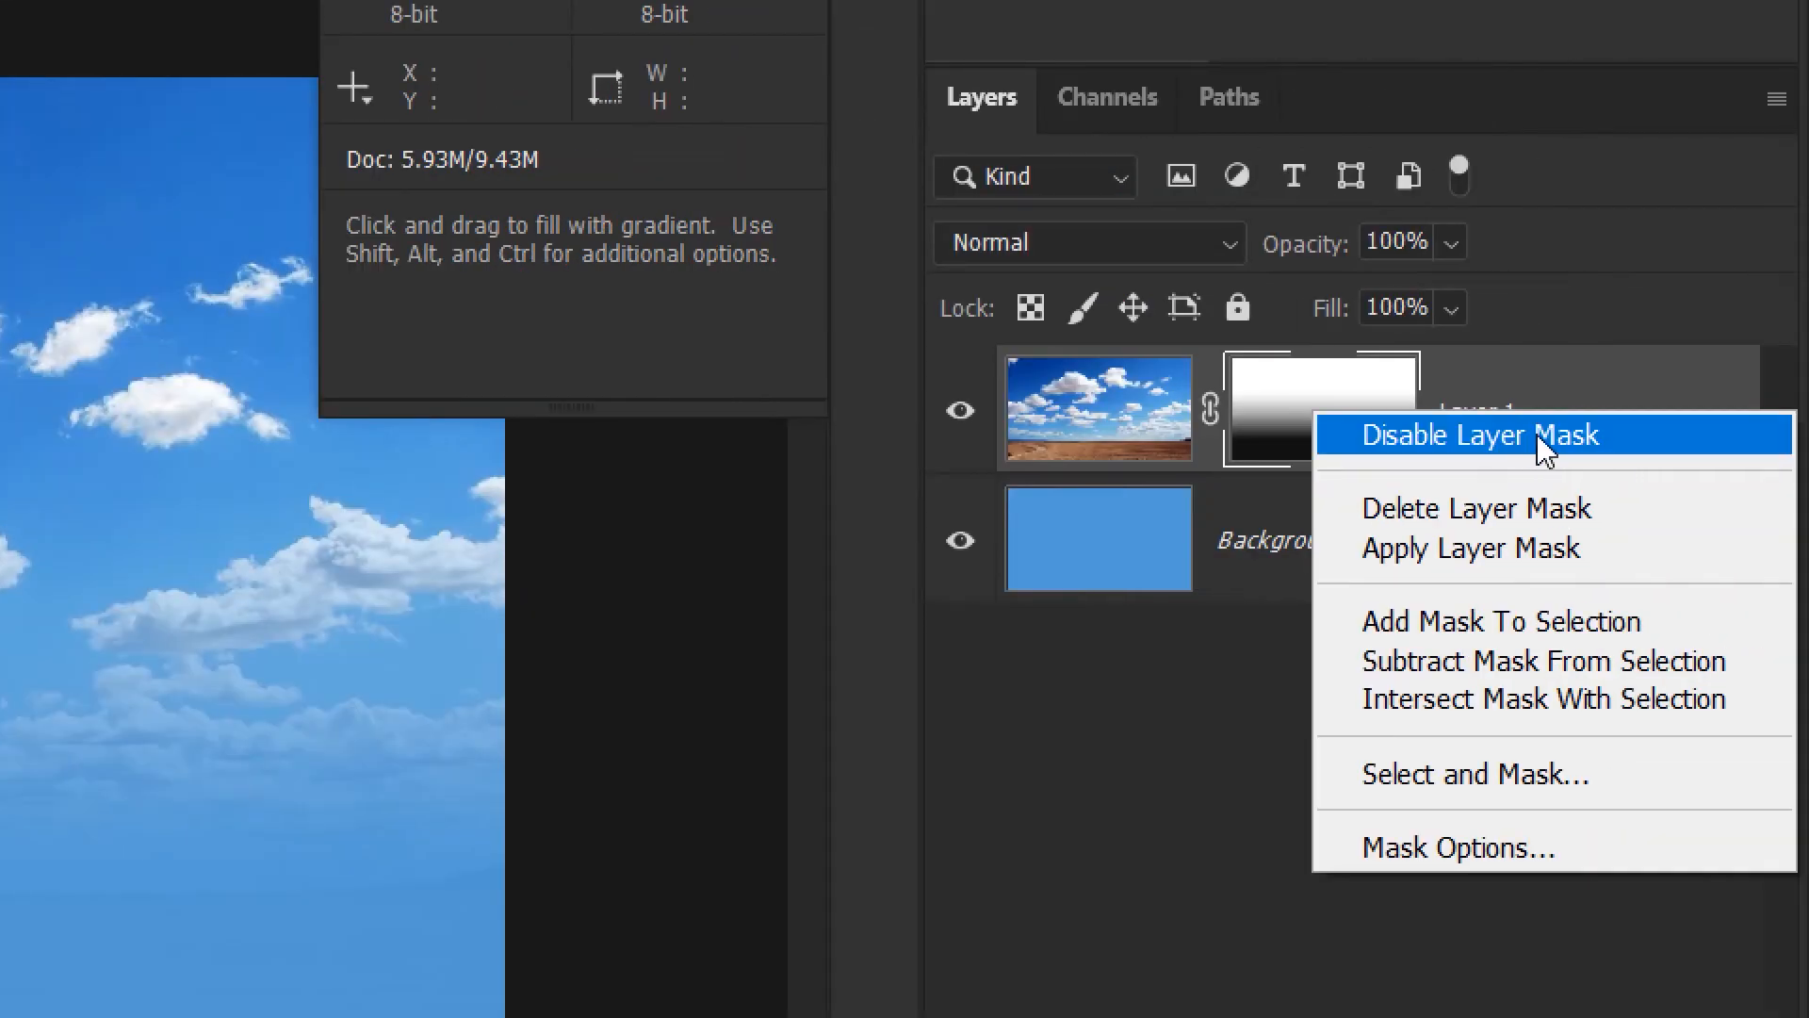
pyautogui.click(1604, 433)
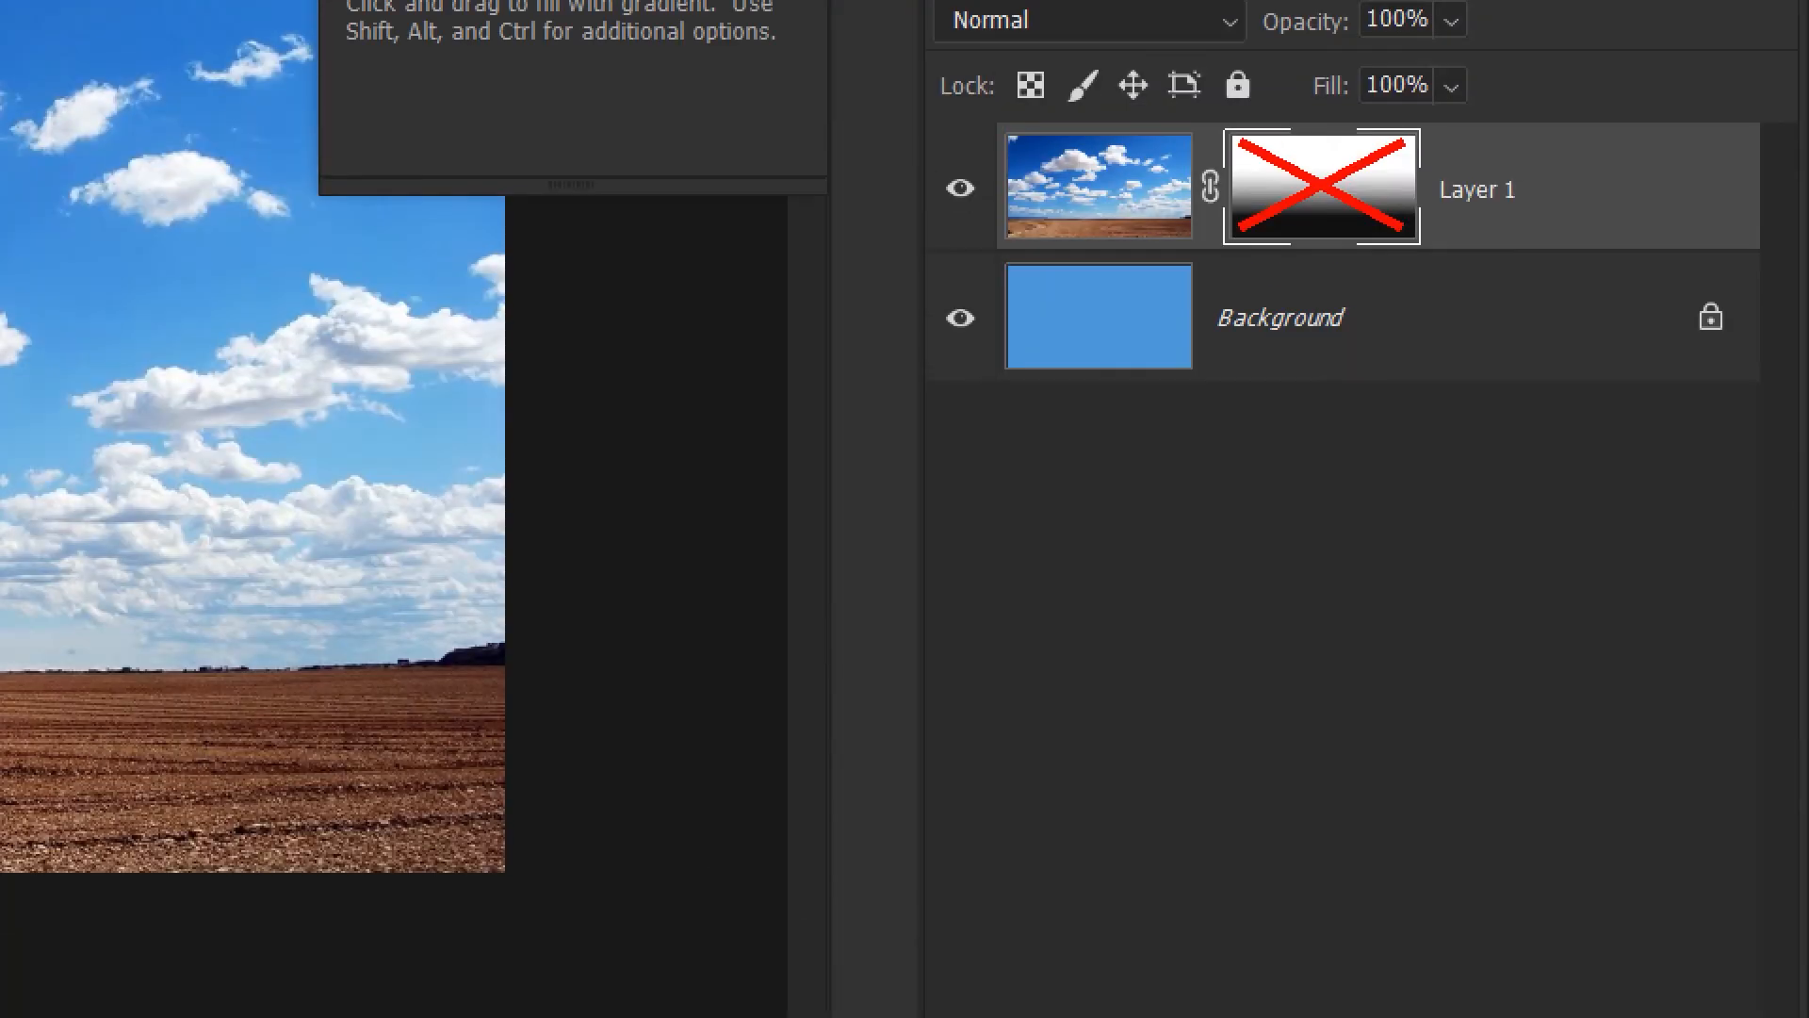
pyautogui.click(1327, 184)
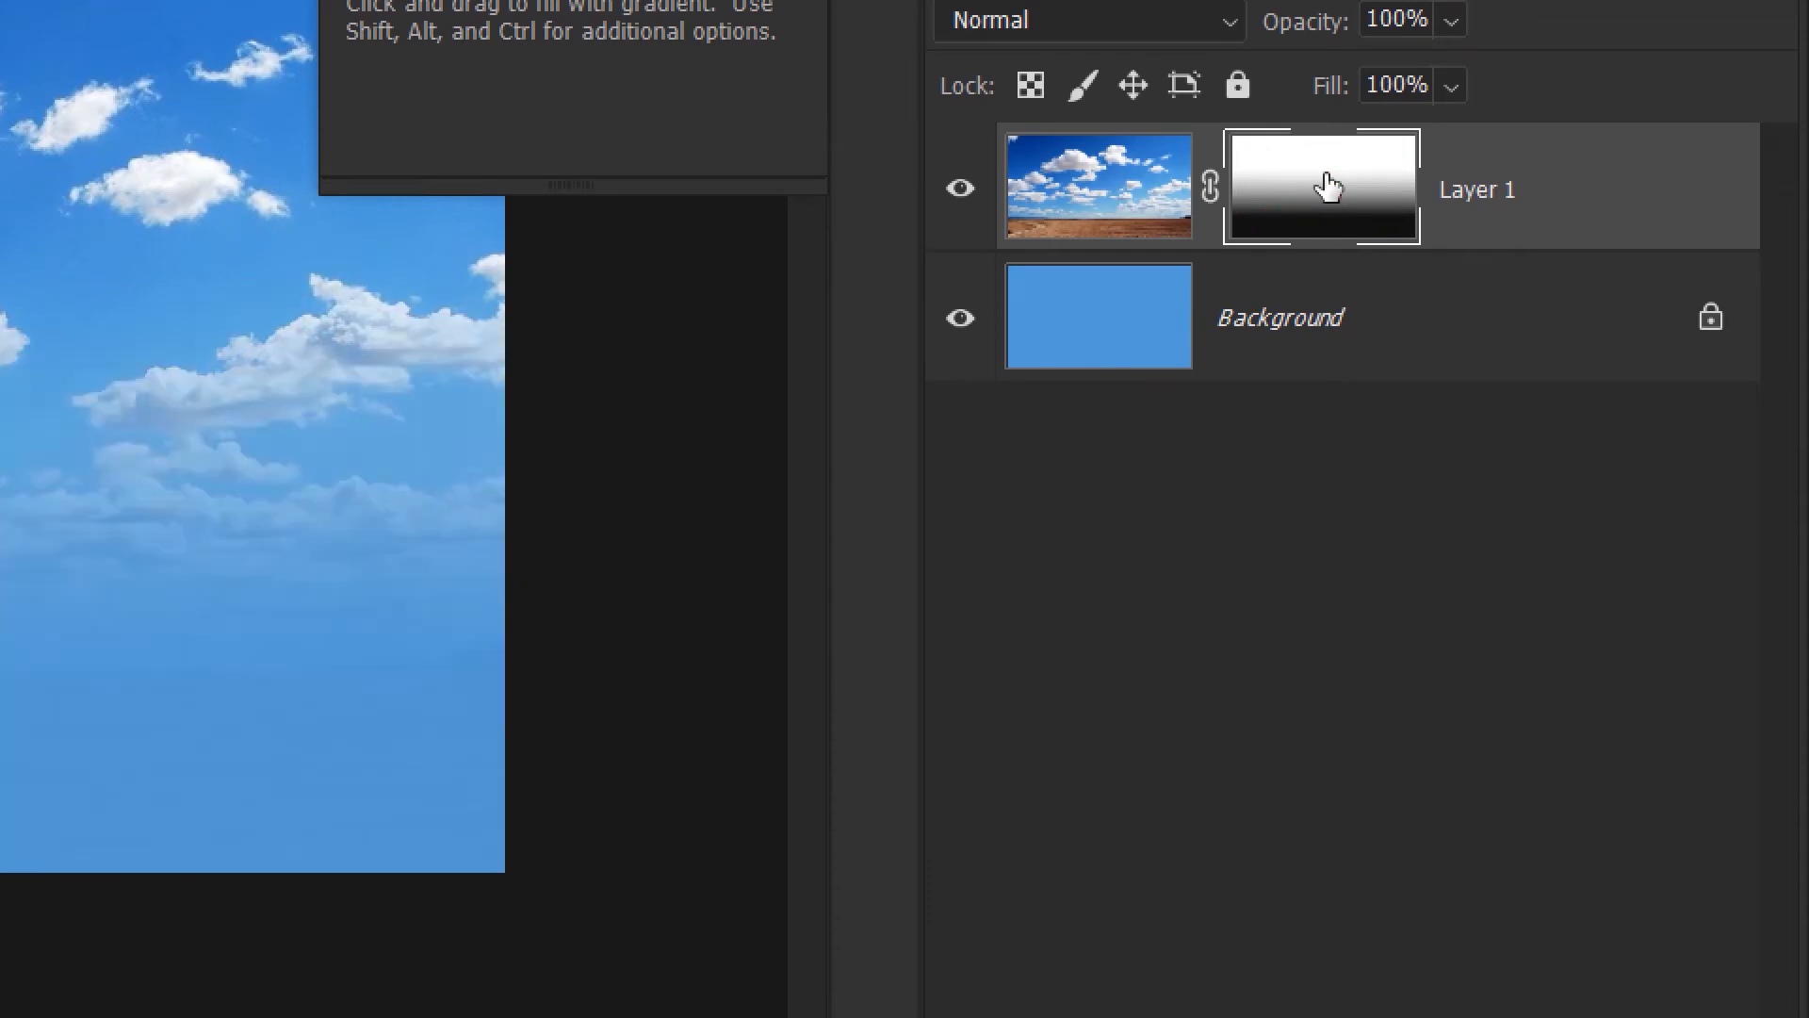
pyautogui.rightClick(1327, 181)
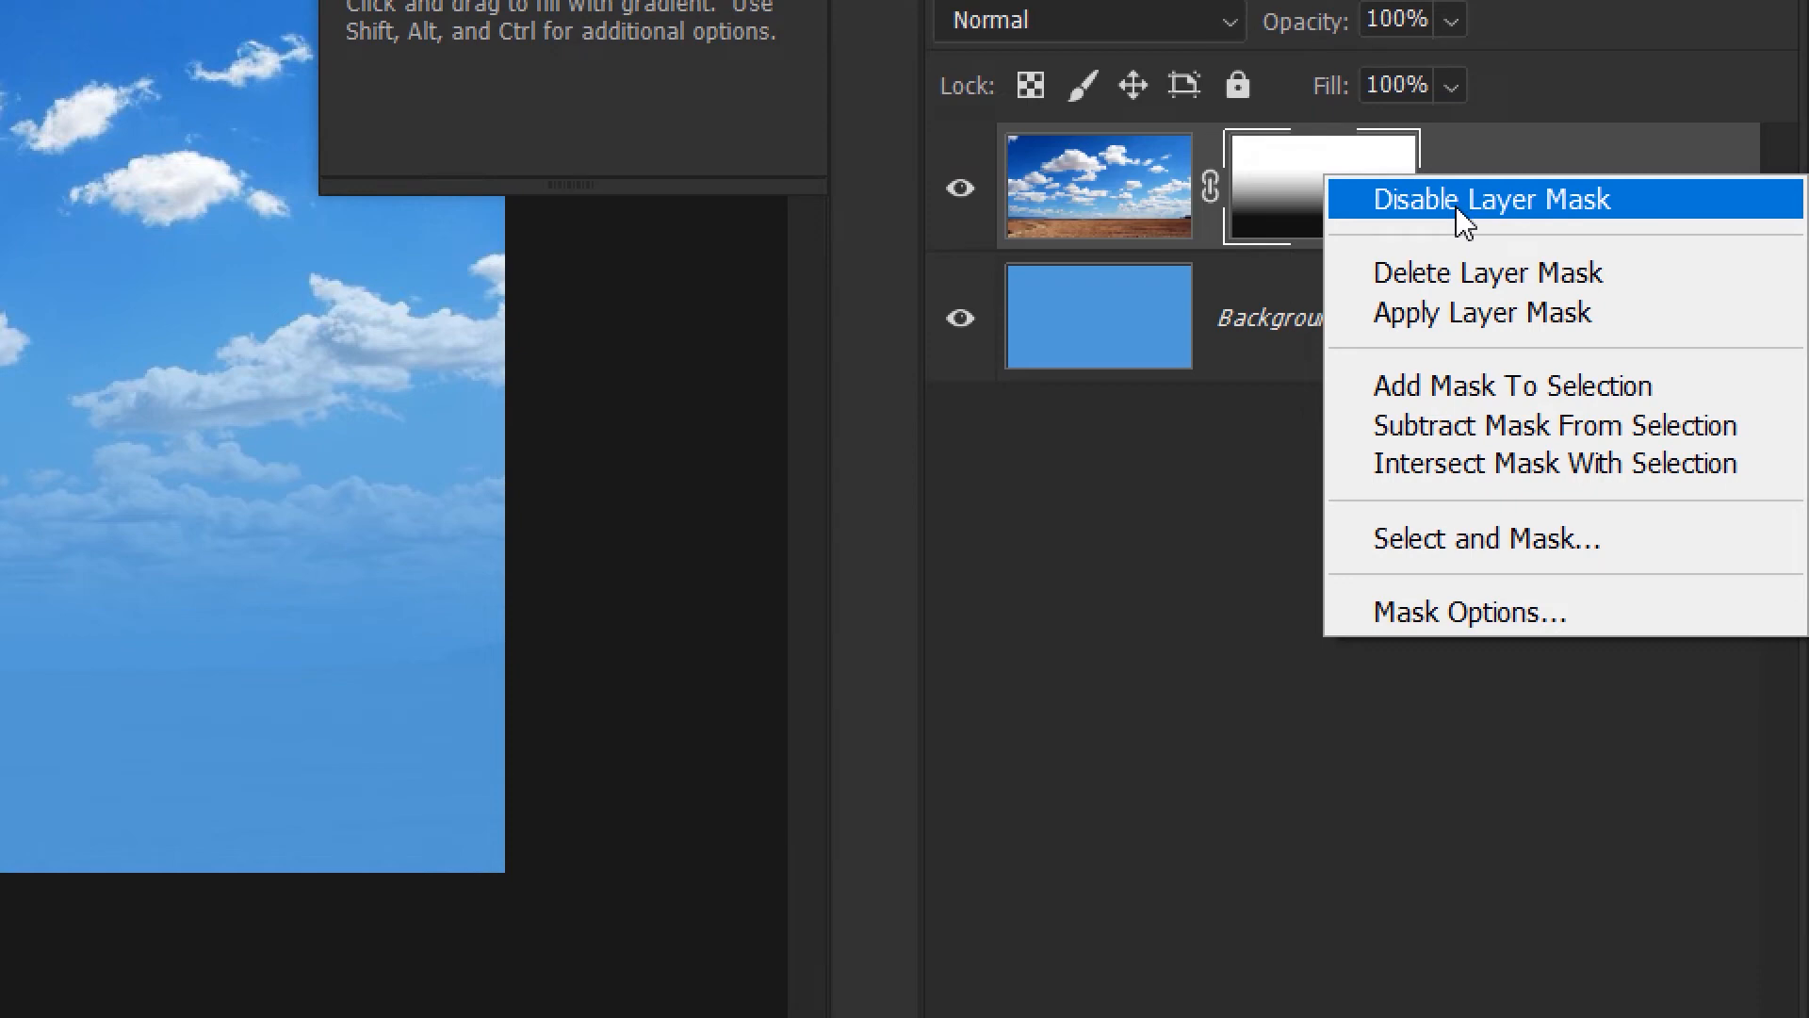
pyautogui.click(1297, 155)
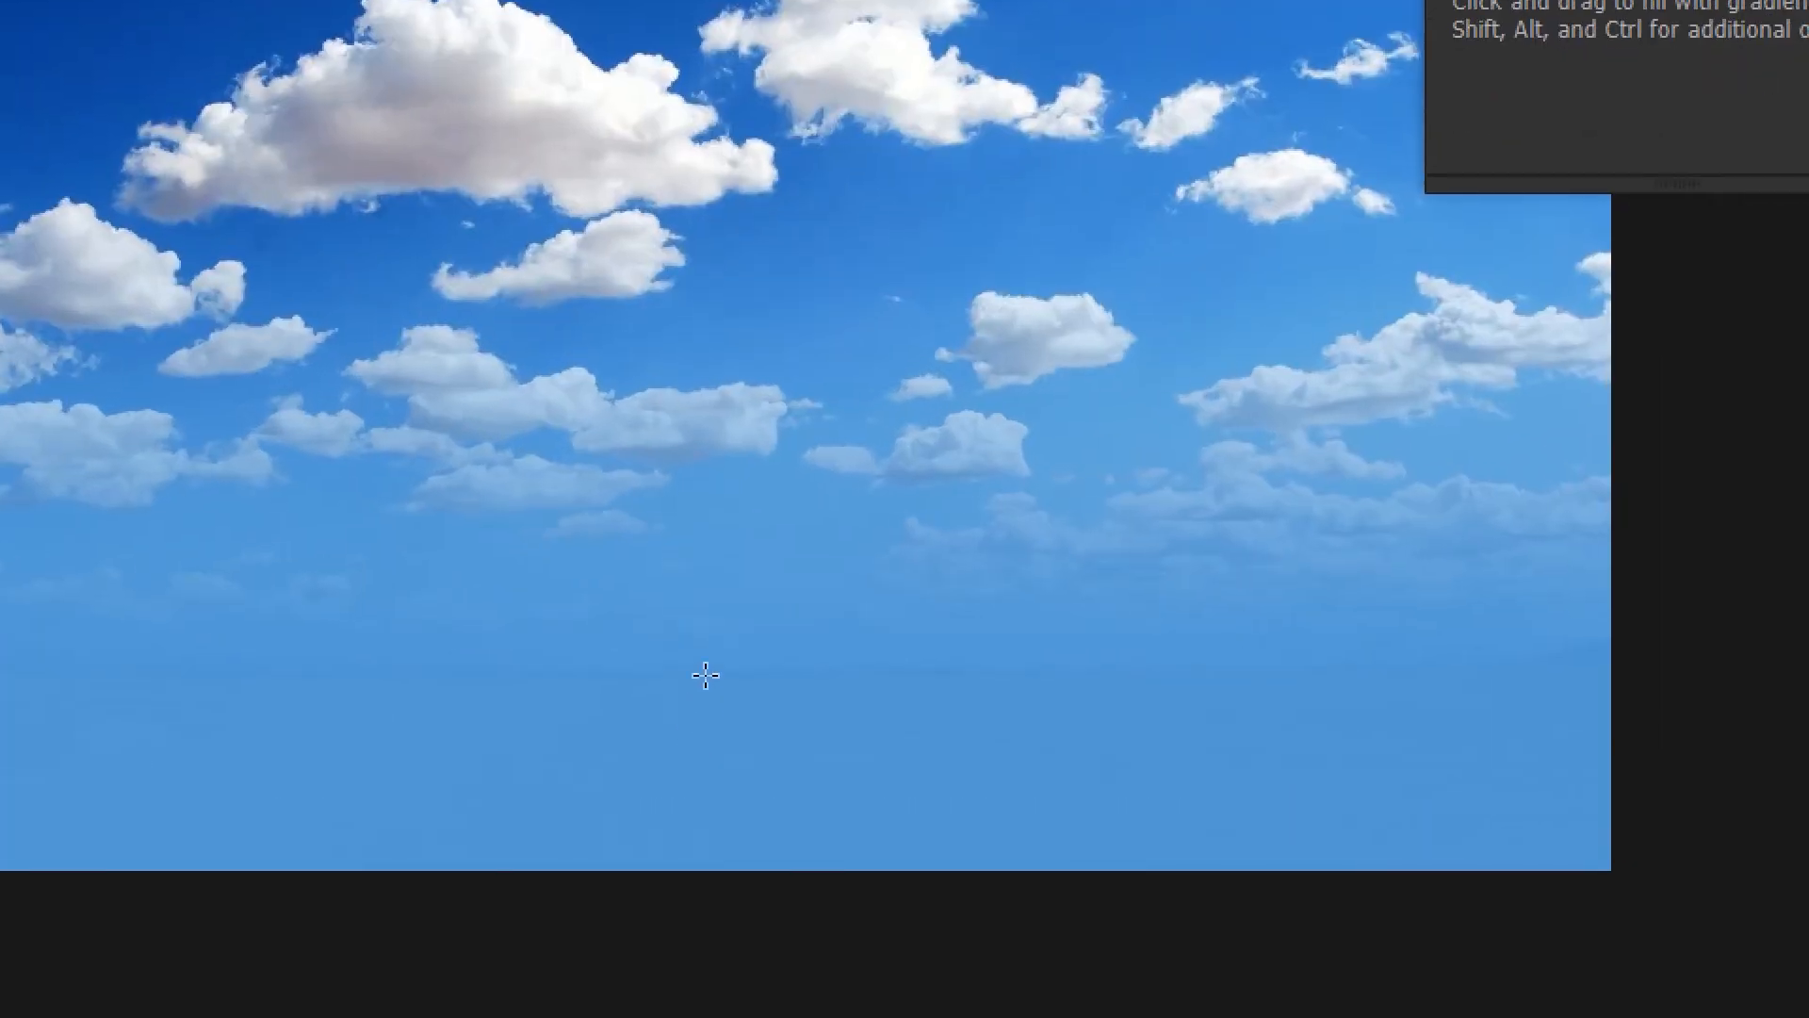
# Try upward and diagonal black-to-white gradients of different lengths and angles on Layer 1's mask.
pyautogui.press('v')
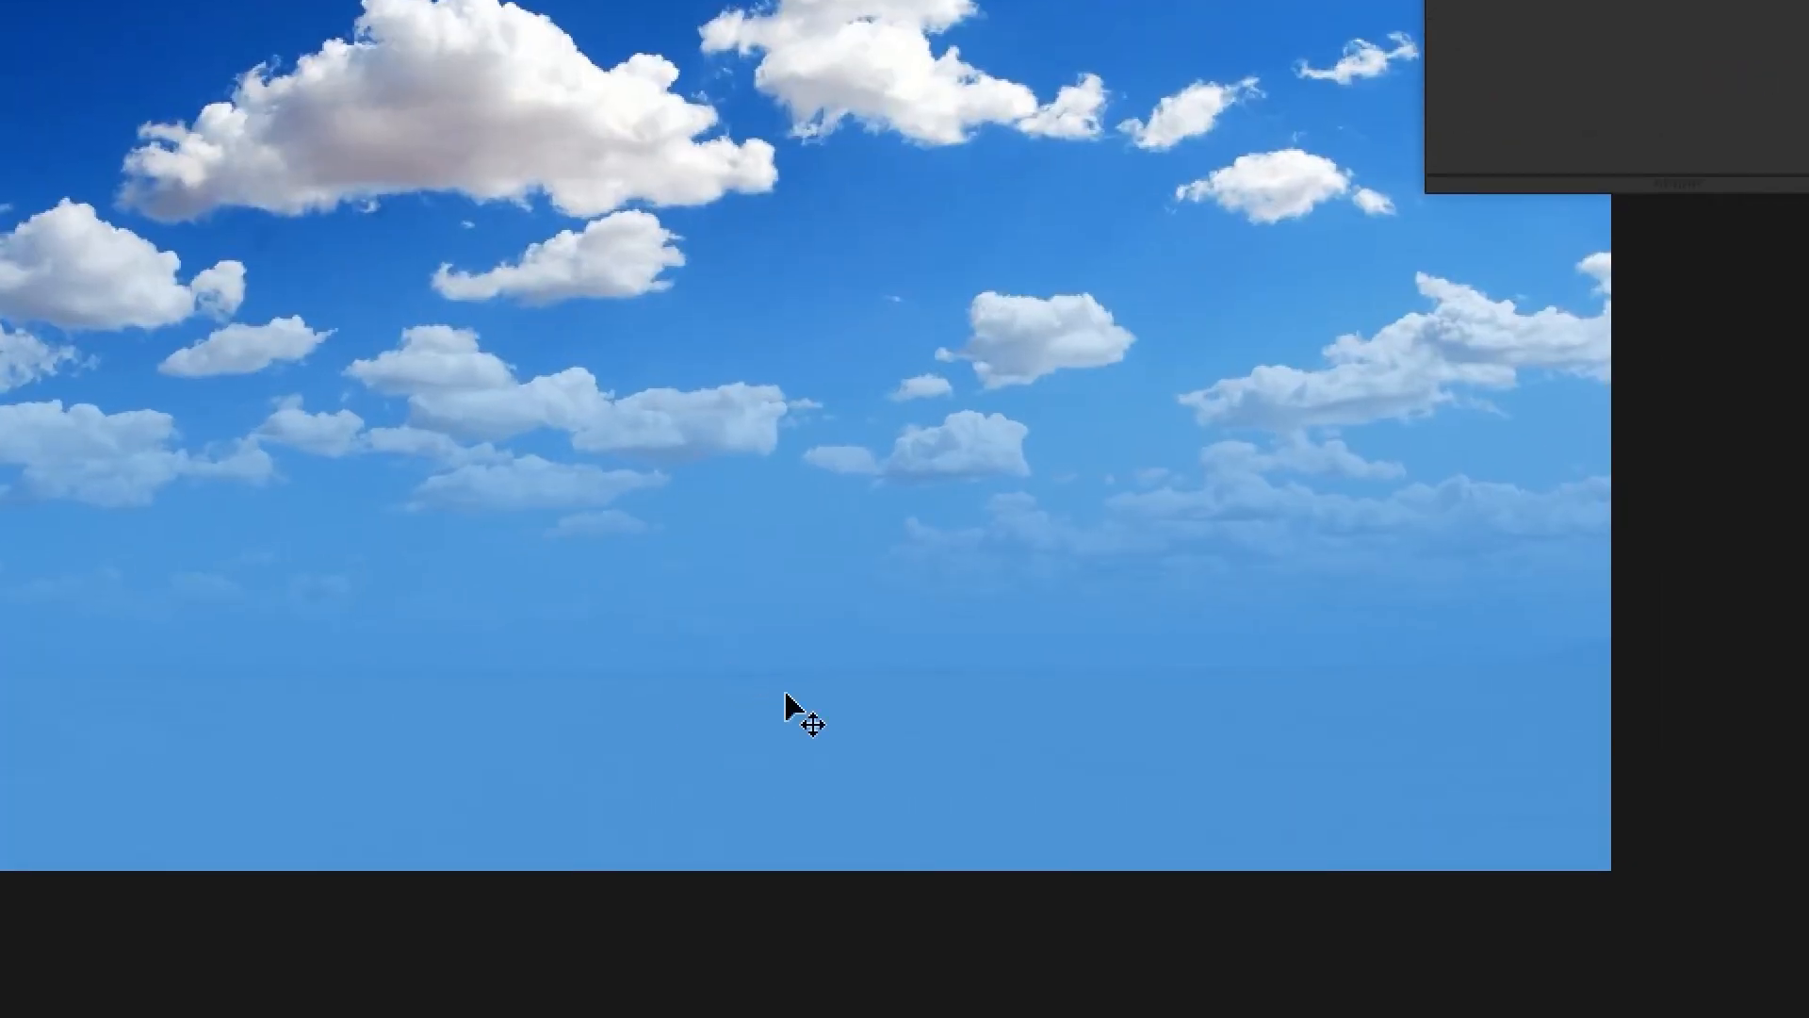
pyautogui.hotkey('ctrl', '+')
pyautogui.press('h')
pyautogui.moveTo(905, 767); pyautogui.dragTo(925, 398)
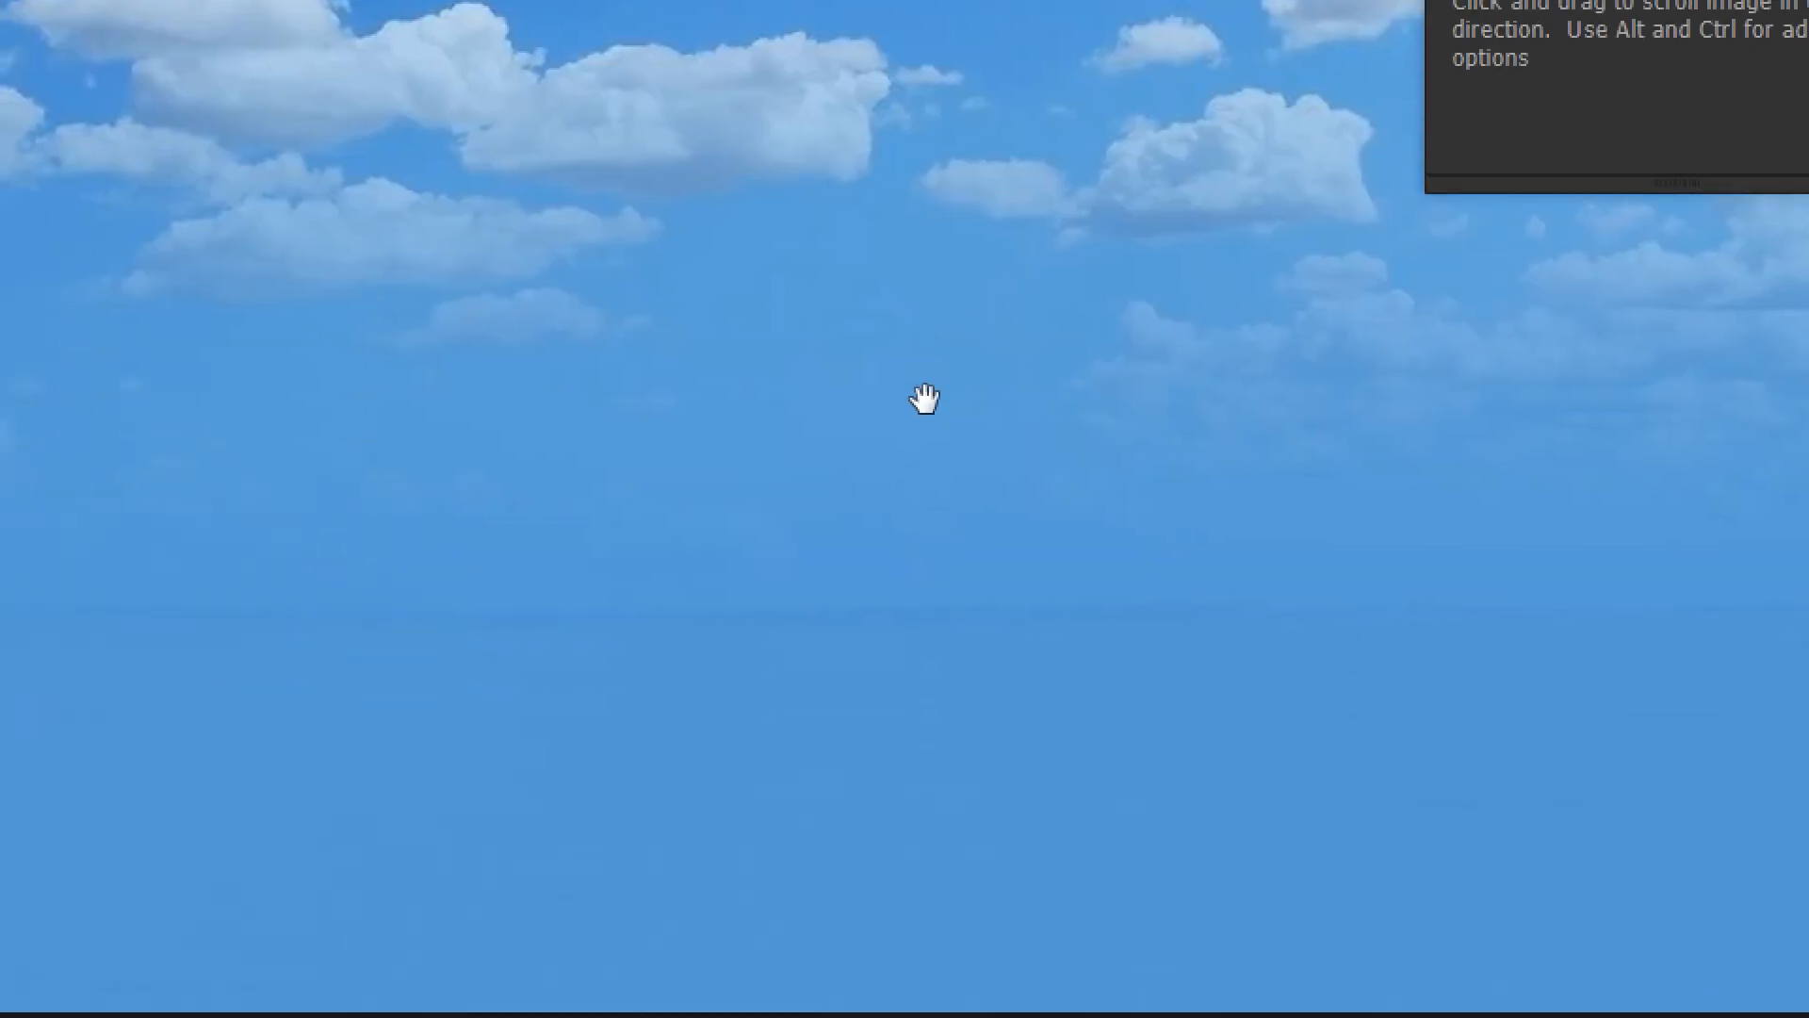
pyautogui.press('g')
pyautogui.moveTo(861, 525); pyautogui.dragTo(822, 67)
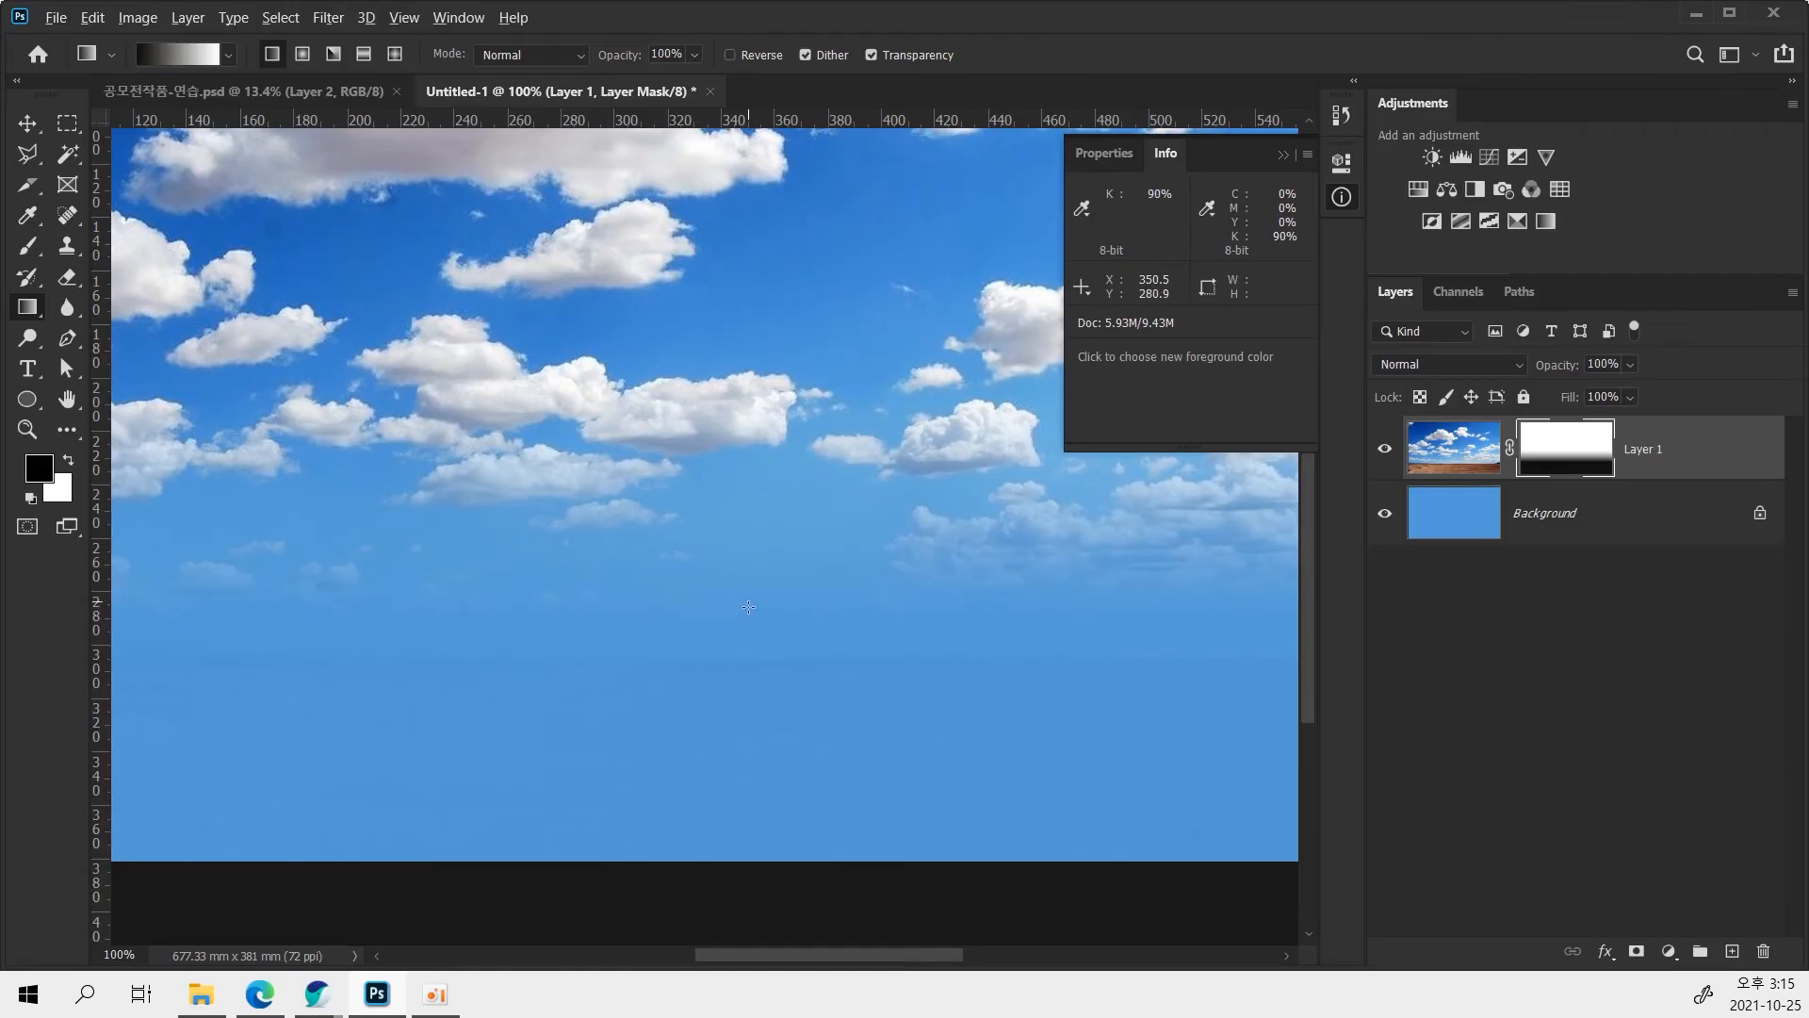
pyautogui.moveTo(792, 576); pyautogui.dragTo(785, 254)
pyautogui.moveTo(553, 489); pyautogui.dragTo(574, 651)
pyautogui.moveTo(679, 631); pyautogui.dragTo(555, 316)
pyautogui.moveTo(533, 525); pyautogui.dragTo(552, 282)
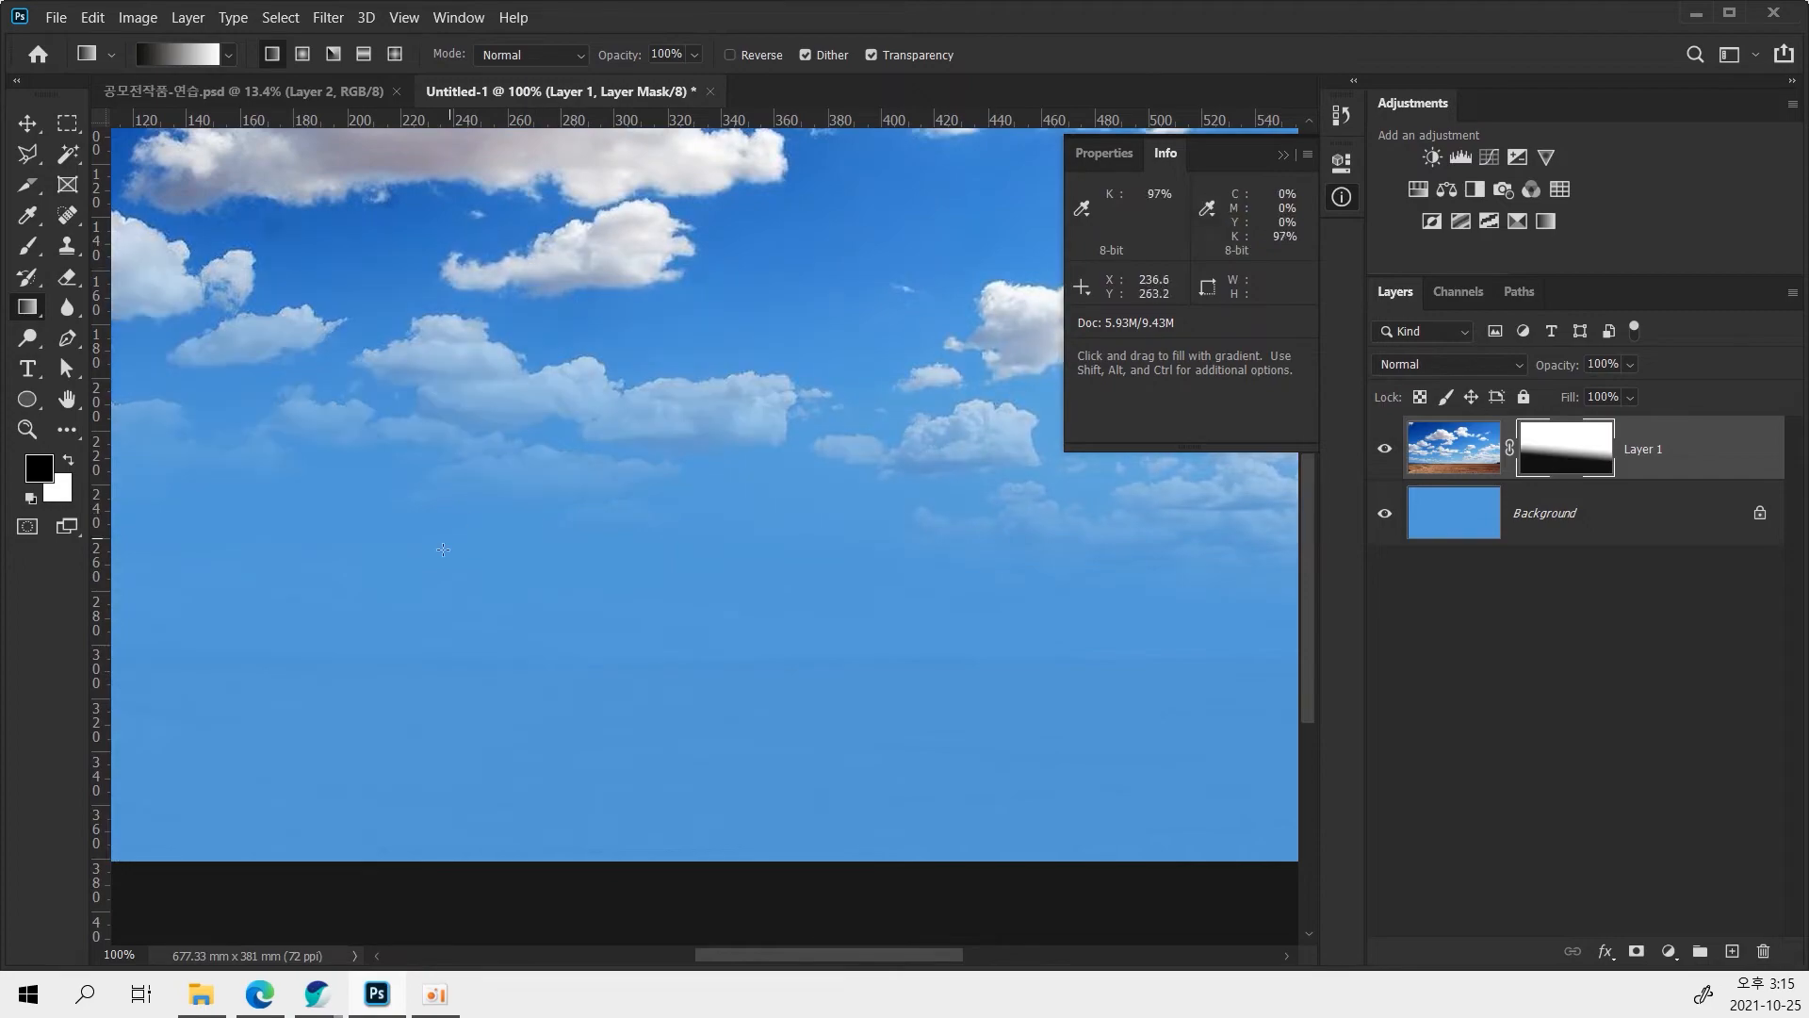
pyautogui.moveTo(427, 549); pyautogui.dragTo(654, 323)
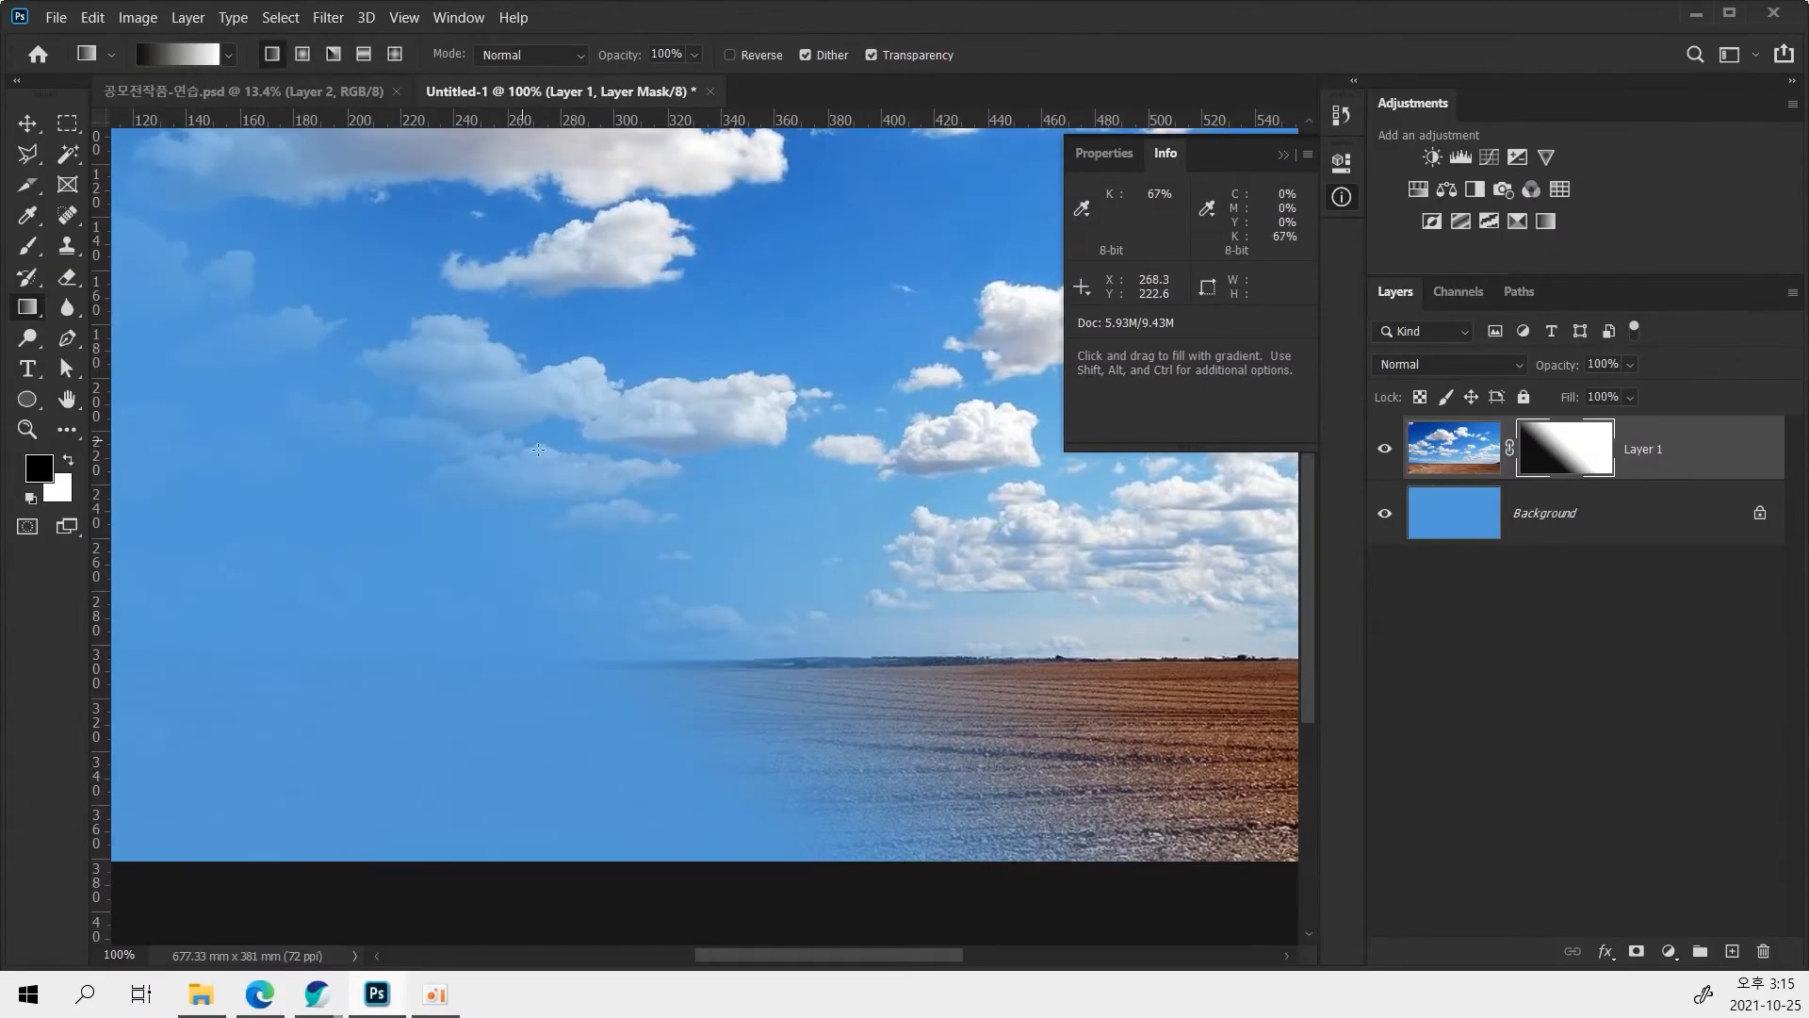
# Try short downward black-to-white gradients on Layer 1's mask to hide the sky and reveal the field.
pyautogui.moveTo(566, 409); pyautogui.dragTo(569, 420)
pyautogui.moveTo(591, 625); pyautogui.dragTo(637, 748)
pyautogui.moveTo(628, 579); pyautogui.dragTo(629, 712)
pyautogui.moveTo(622, 534); pyautogui.dragTo(624, 618)
pyautogui.moveTo(636, 462); pyautogui.dragTo(625, 634)
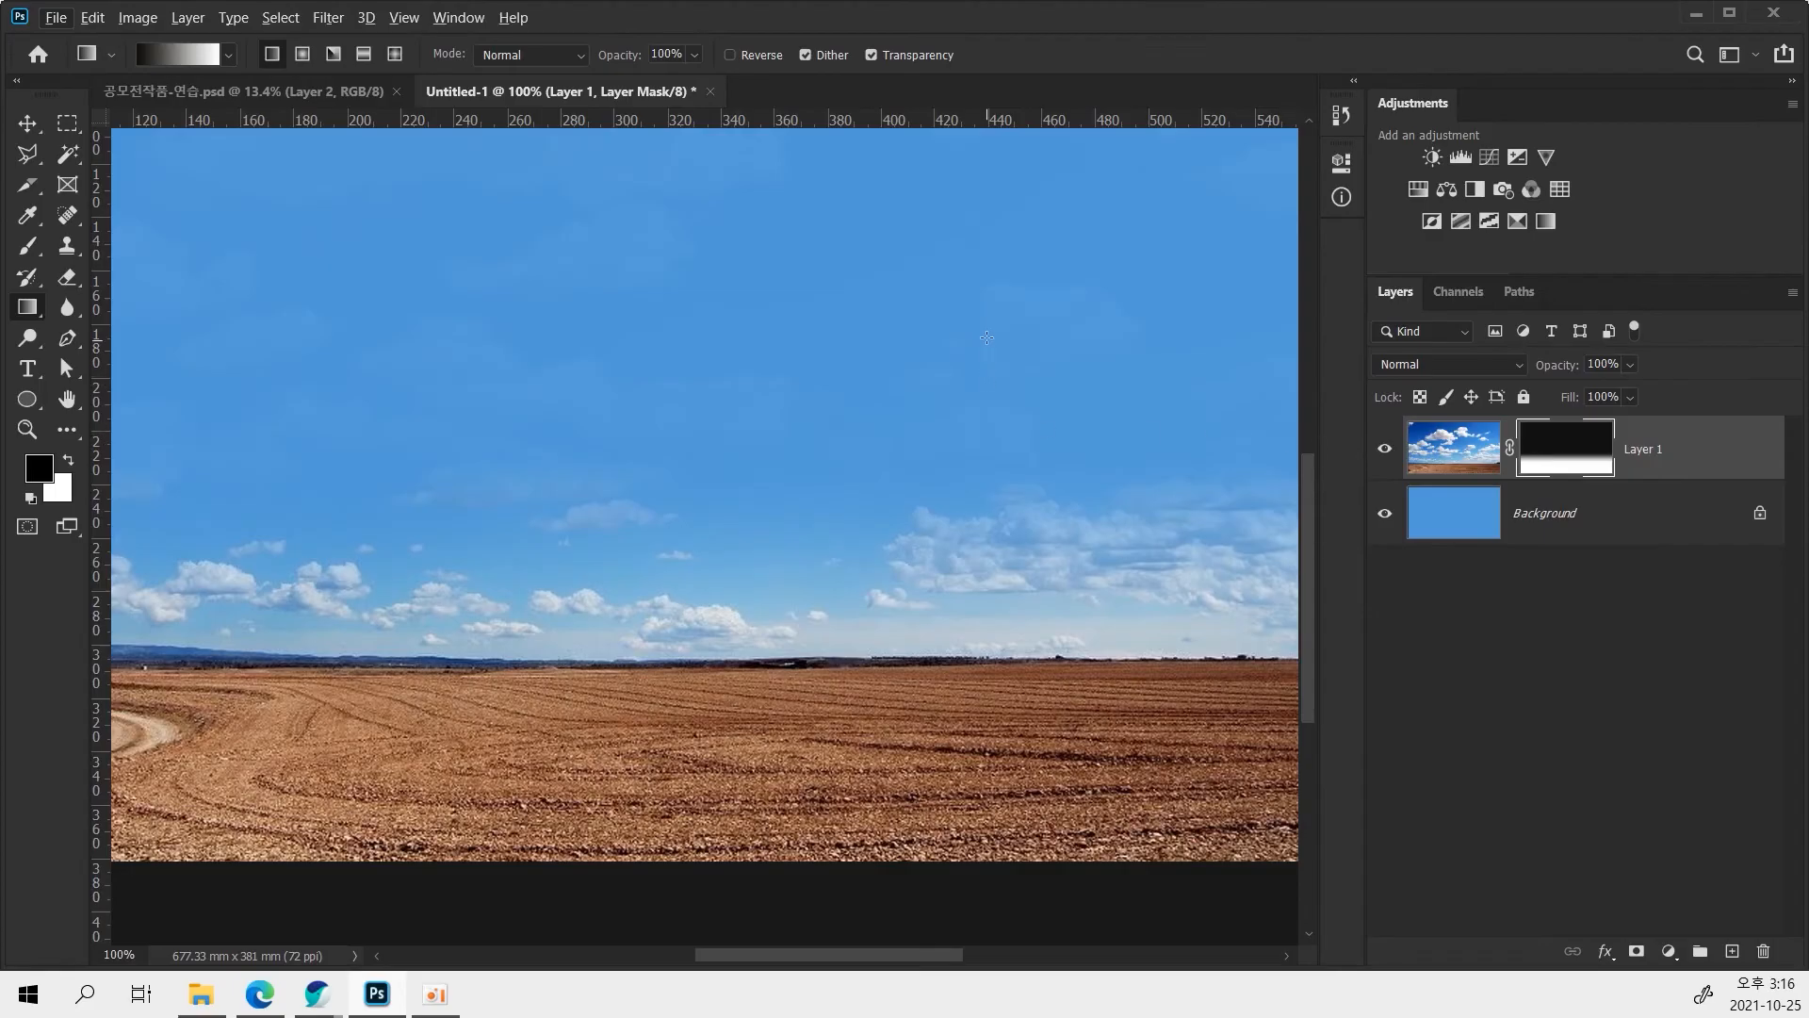
# Redraw the mask gradient vertically from black at the bottom to white at the top, hiding the field.
pyautogui.moveTo(987, 338); pyautogui.dragTo(987, 408)
pyautogui.moveTo(982, 615); pyautogui.dragTo(982, 300)
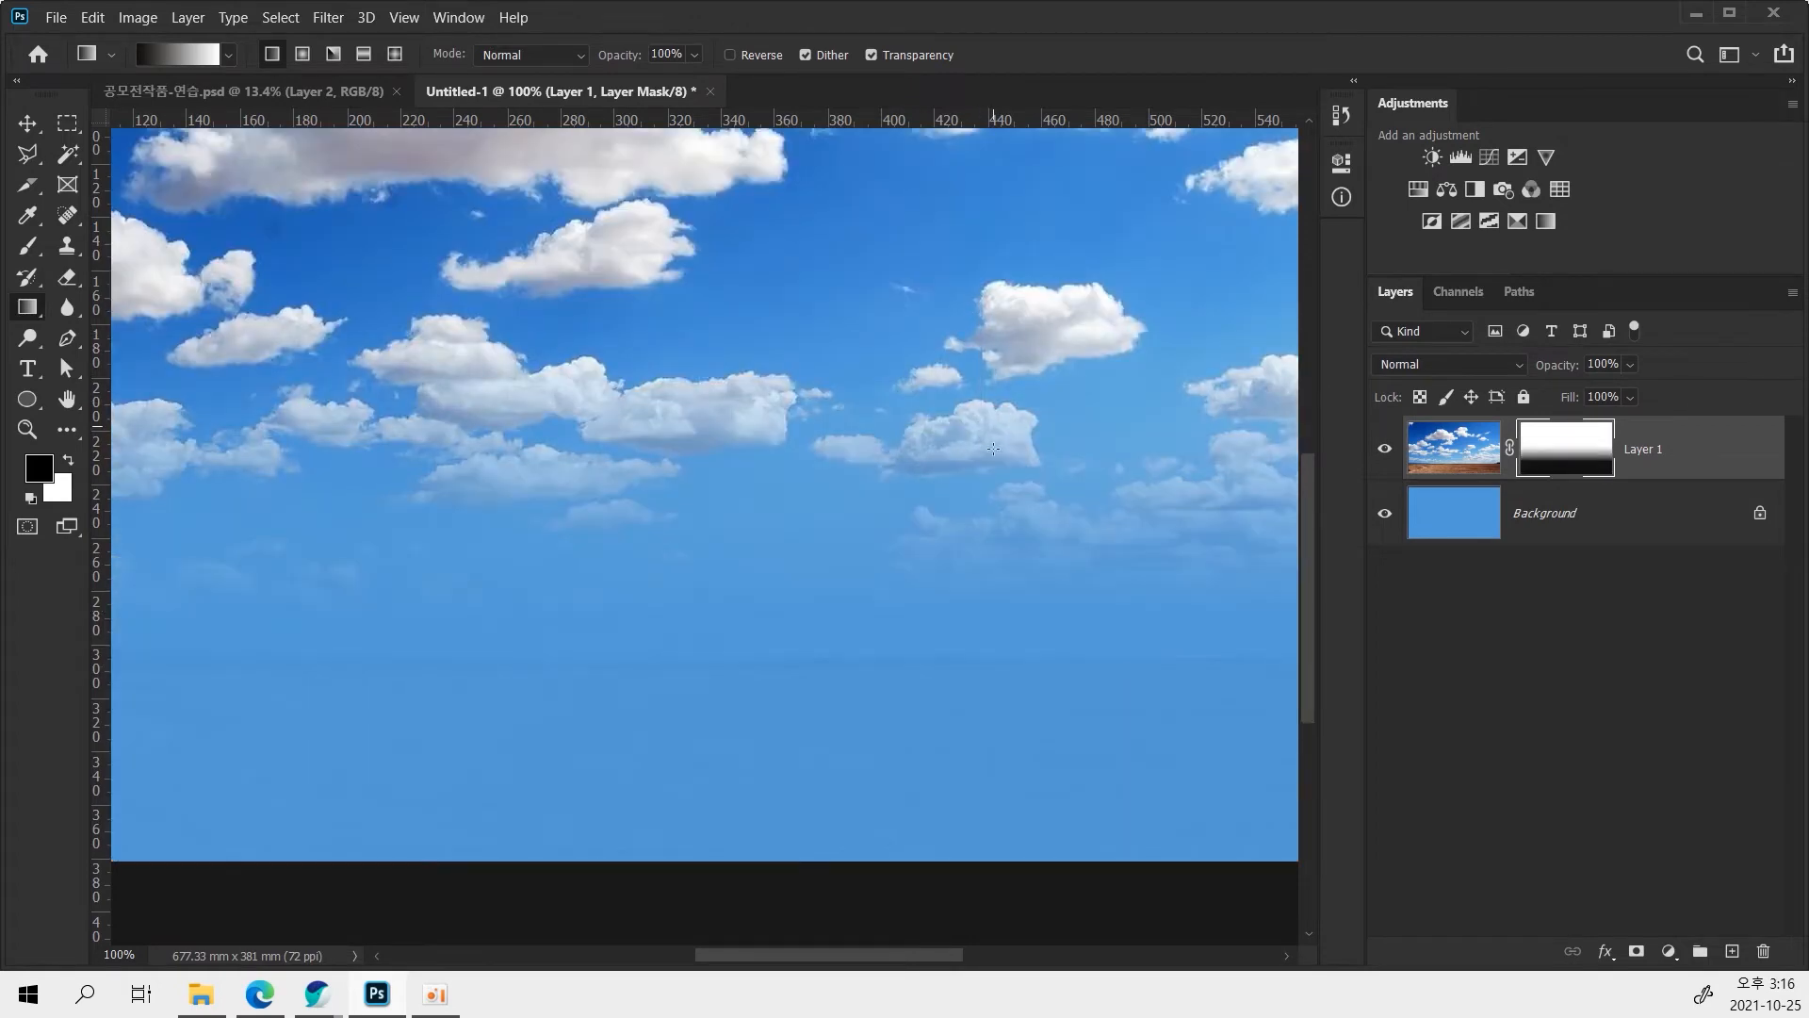
pyautogui.moveTo(998, 411); pyautogui.dragTo(998, 402)
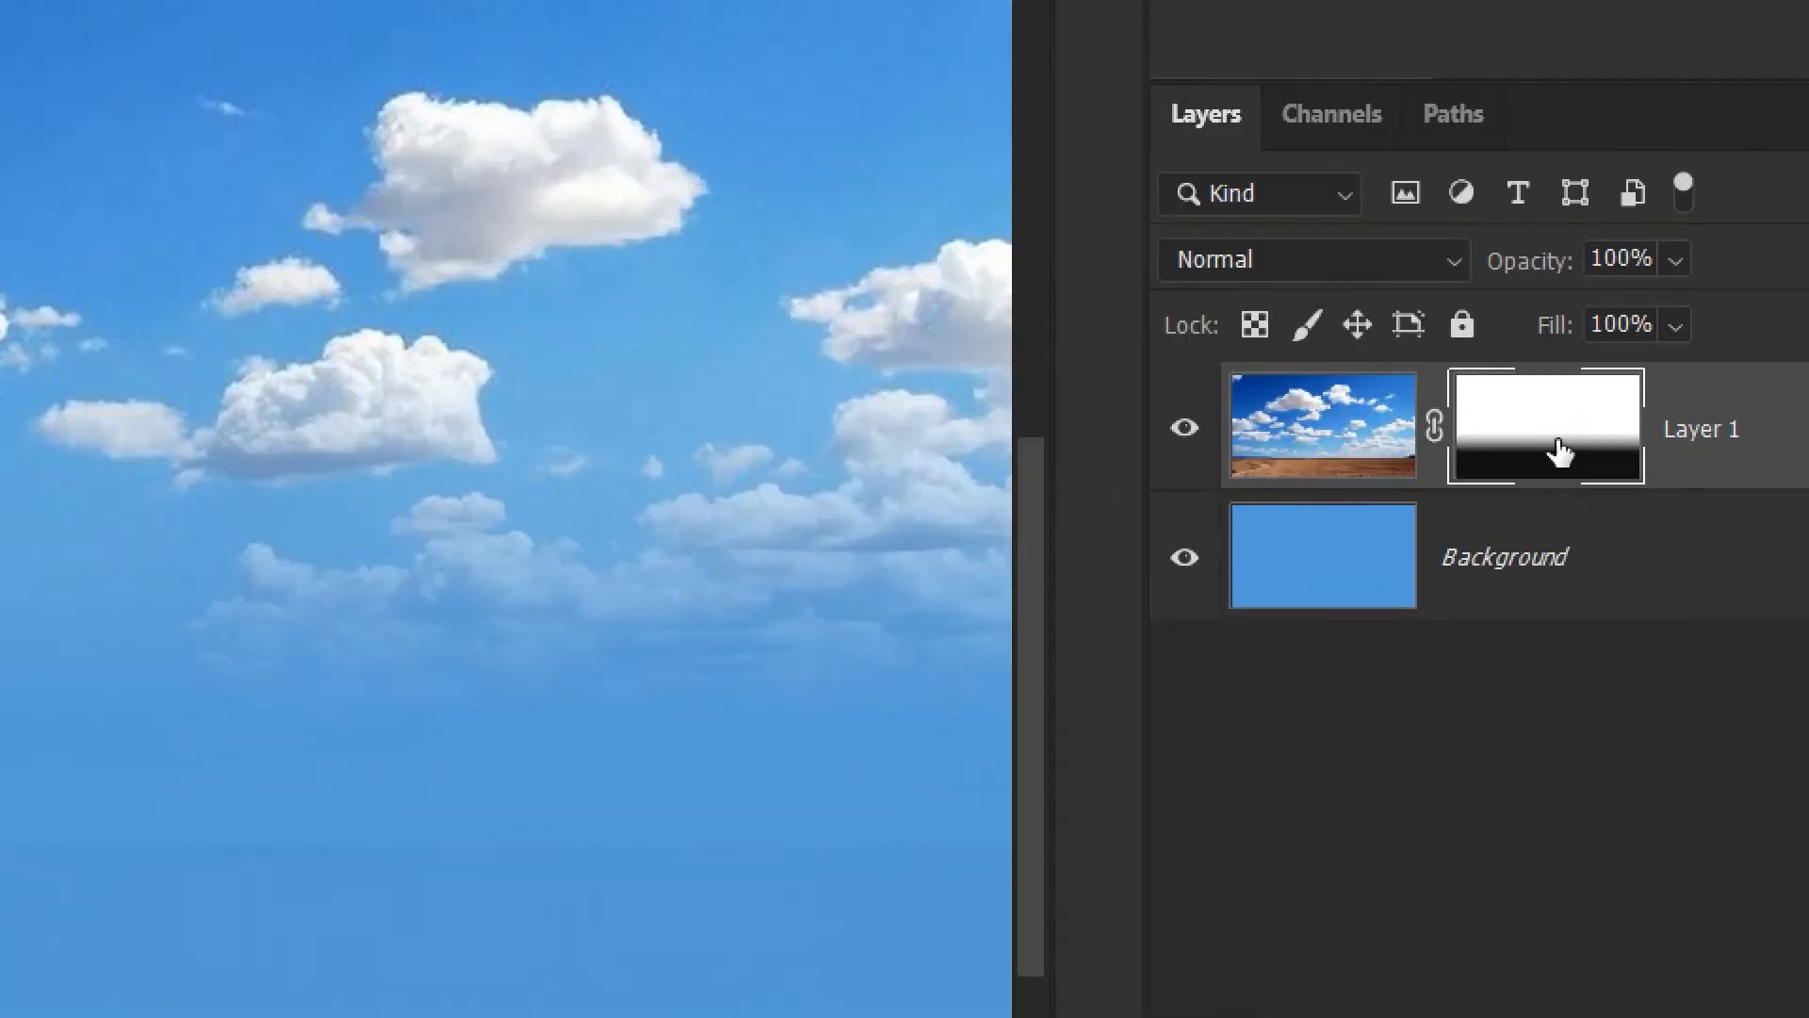
# Disable Layer 1's mask to view the unmasked photo, and enable it again.
pyautogui.rightClick(1536, 440)
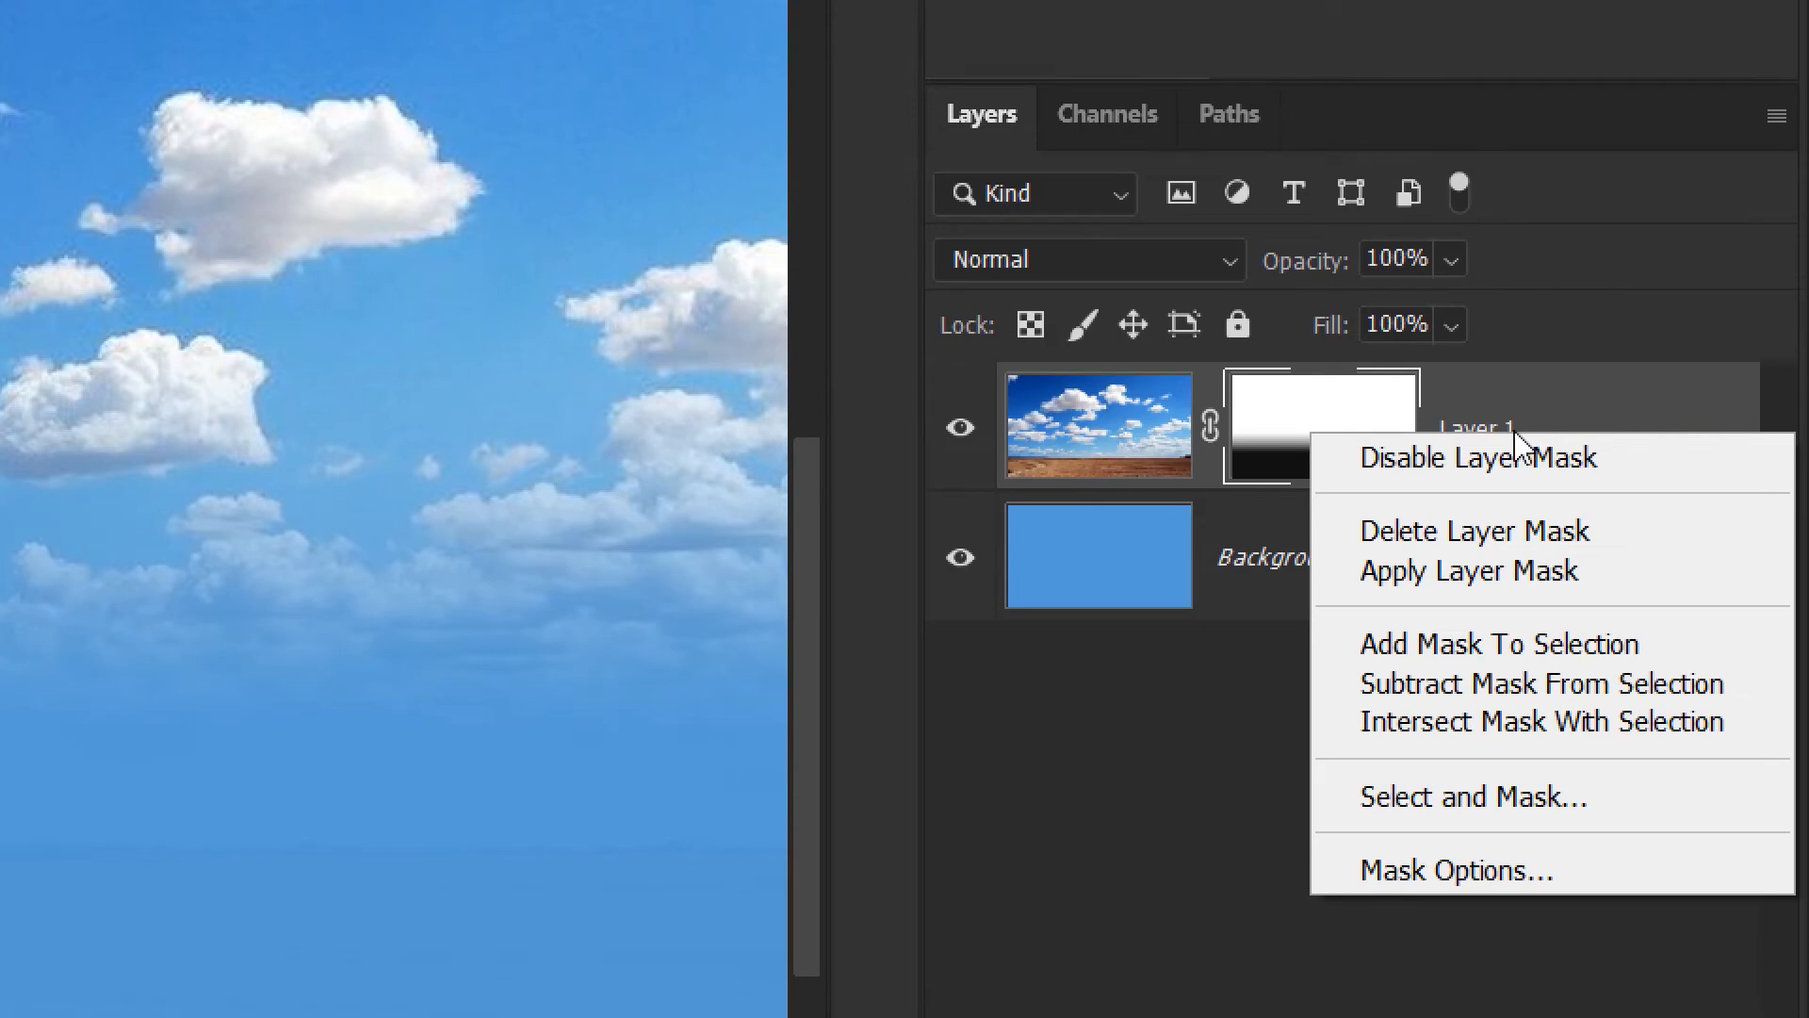
pyautogui.click(1498, 462)
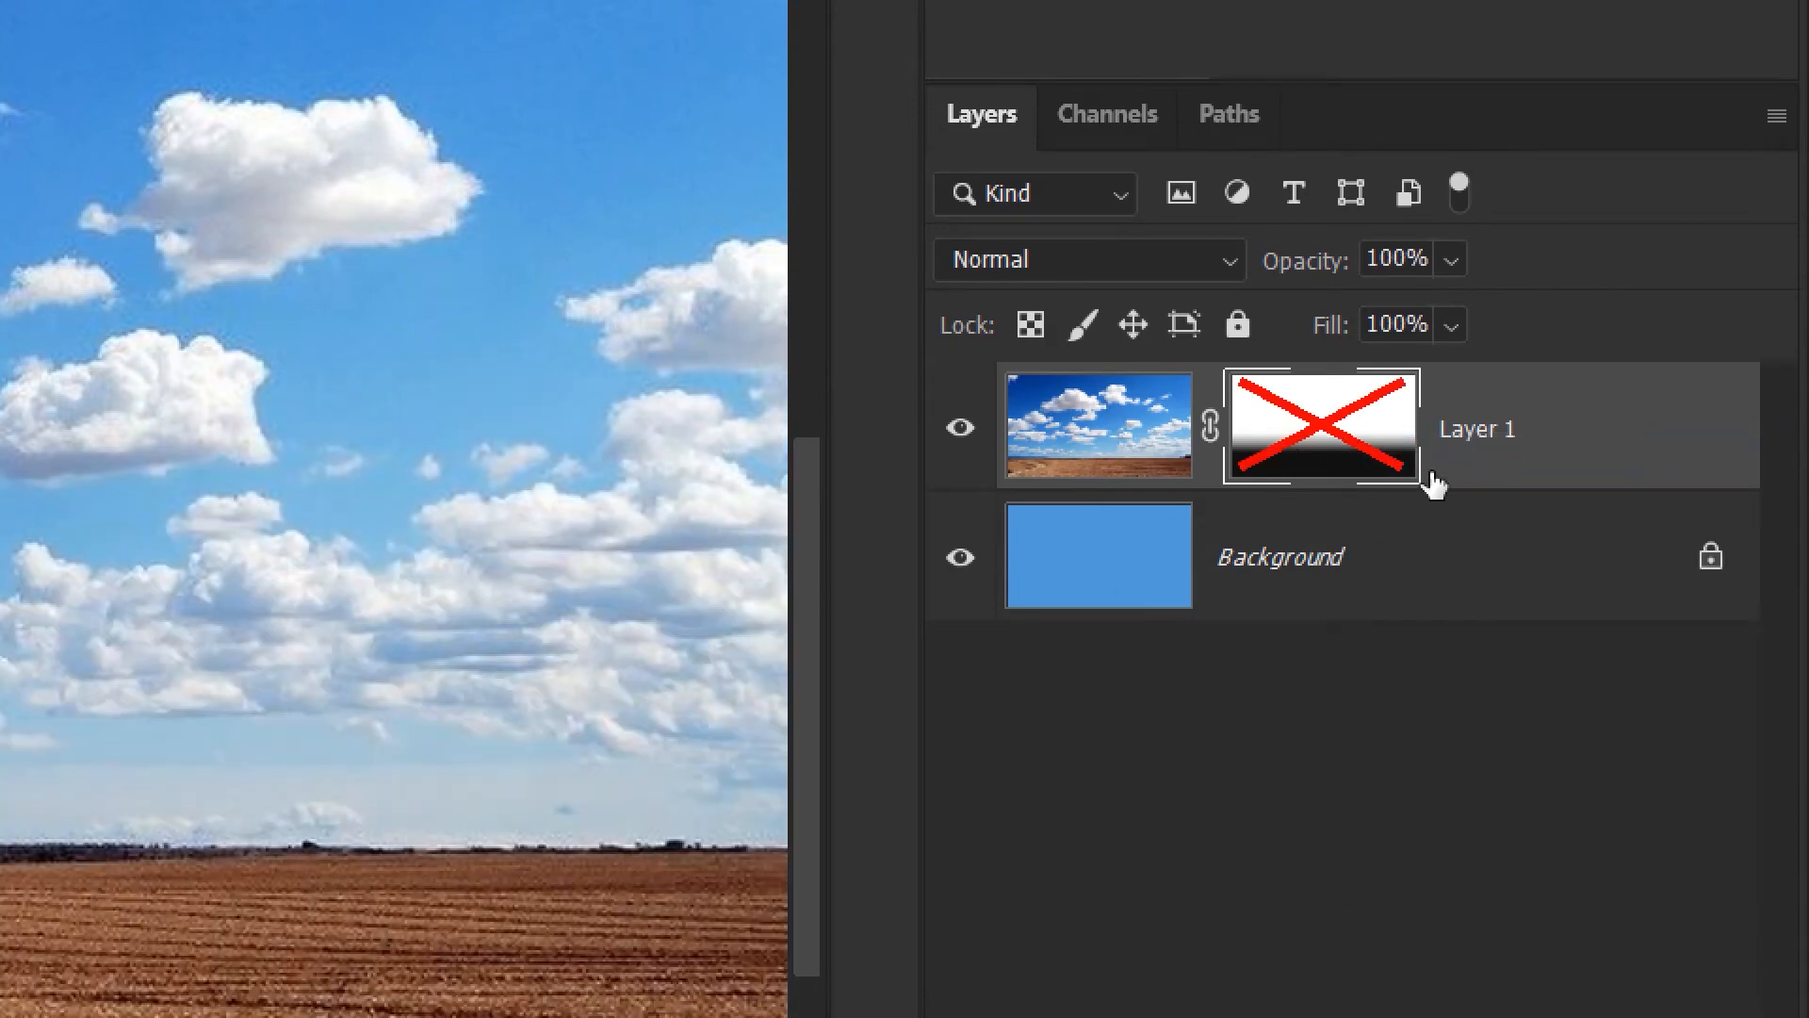
pyautogui.rightClick(1326, 438)
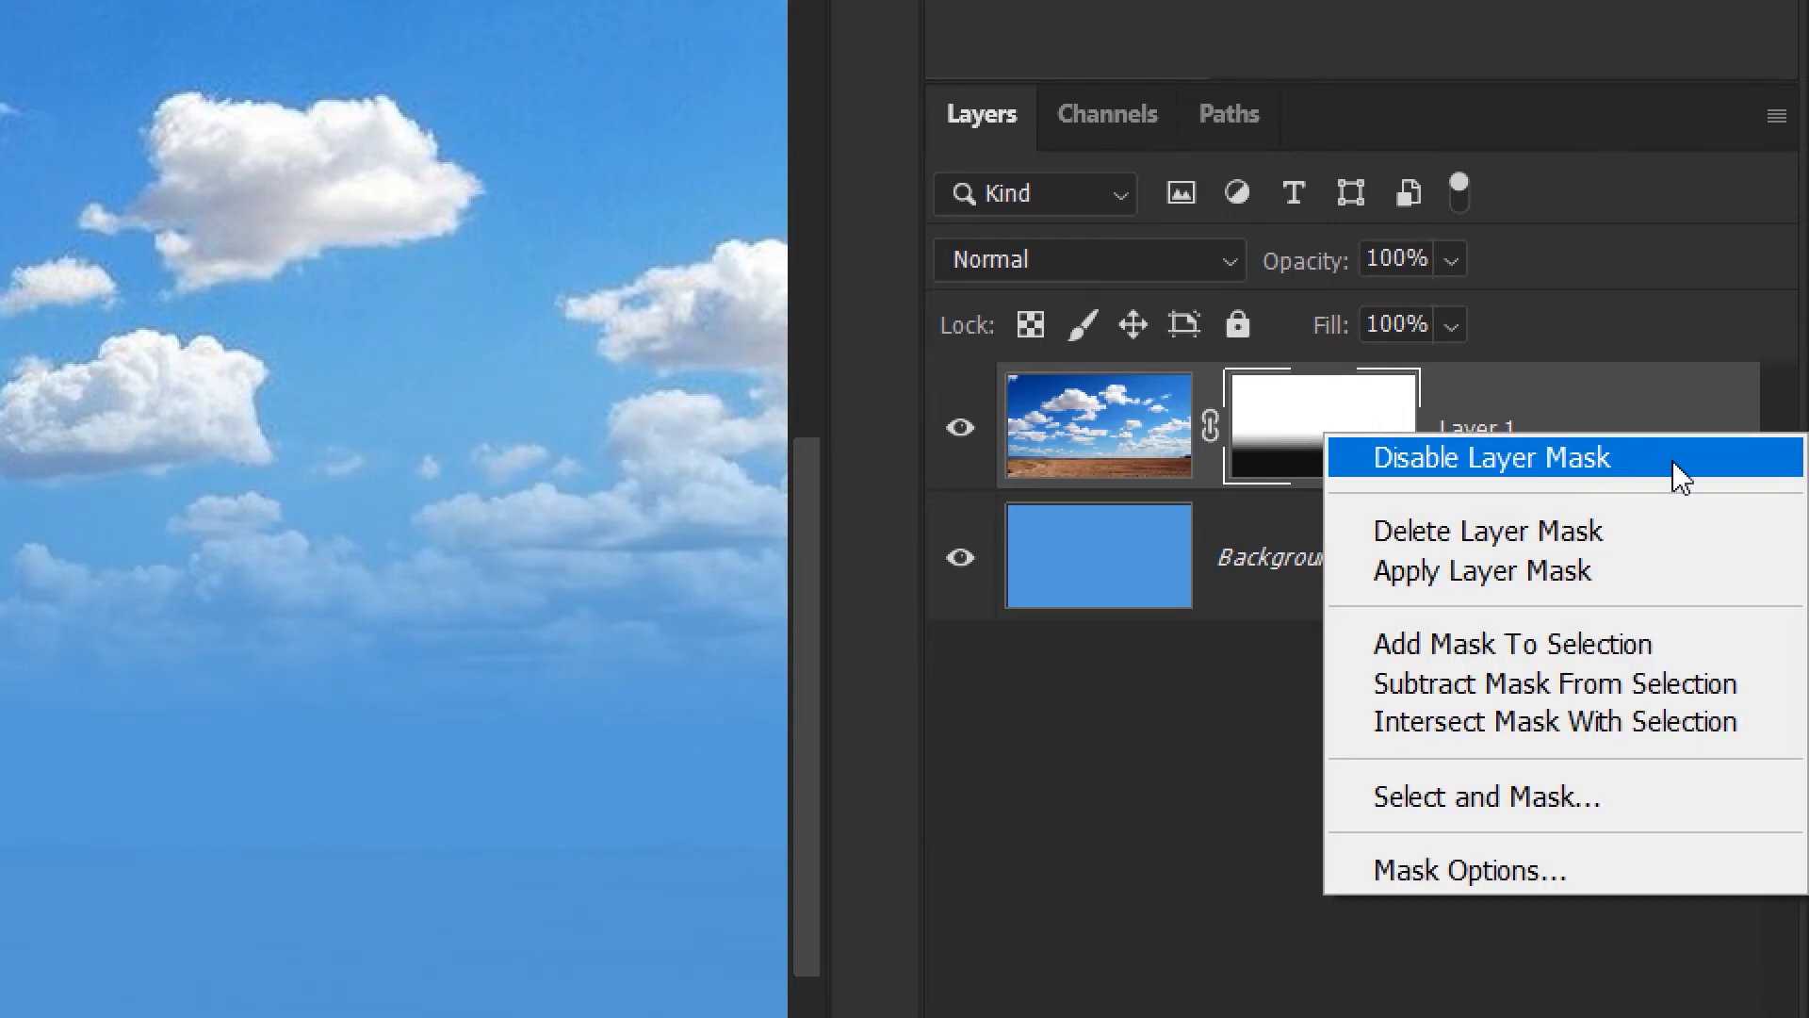
# Delete Layer 1's mask and undo the deletion.
pyautogui.click(1585, 547)
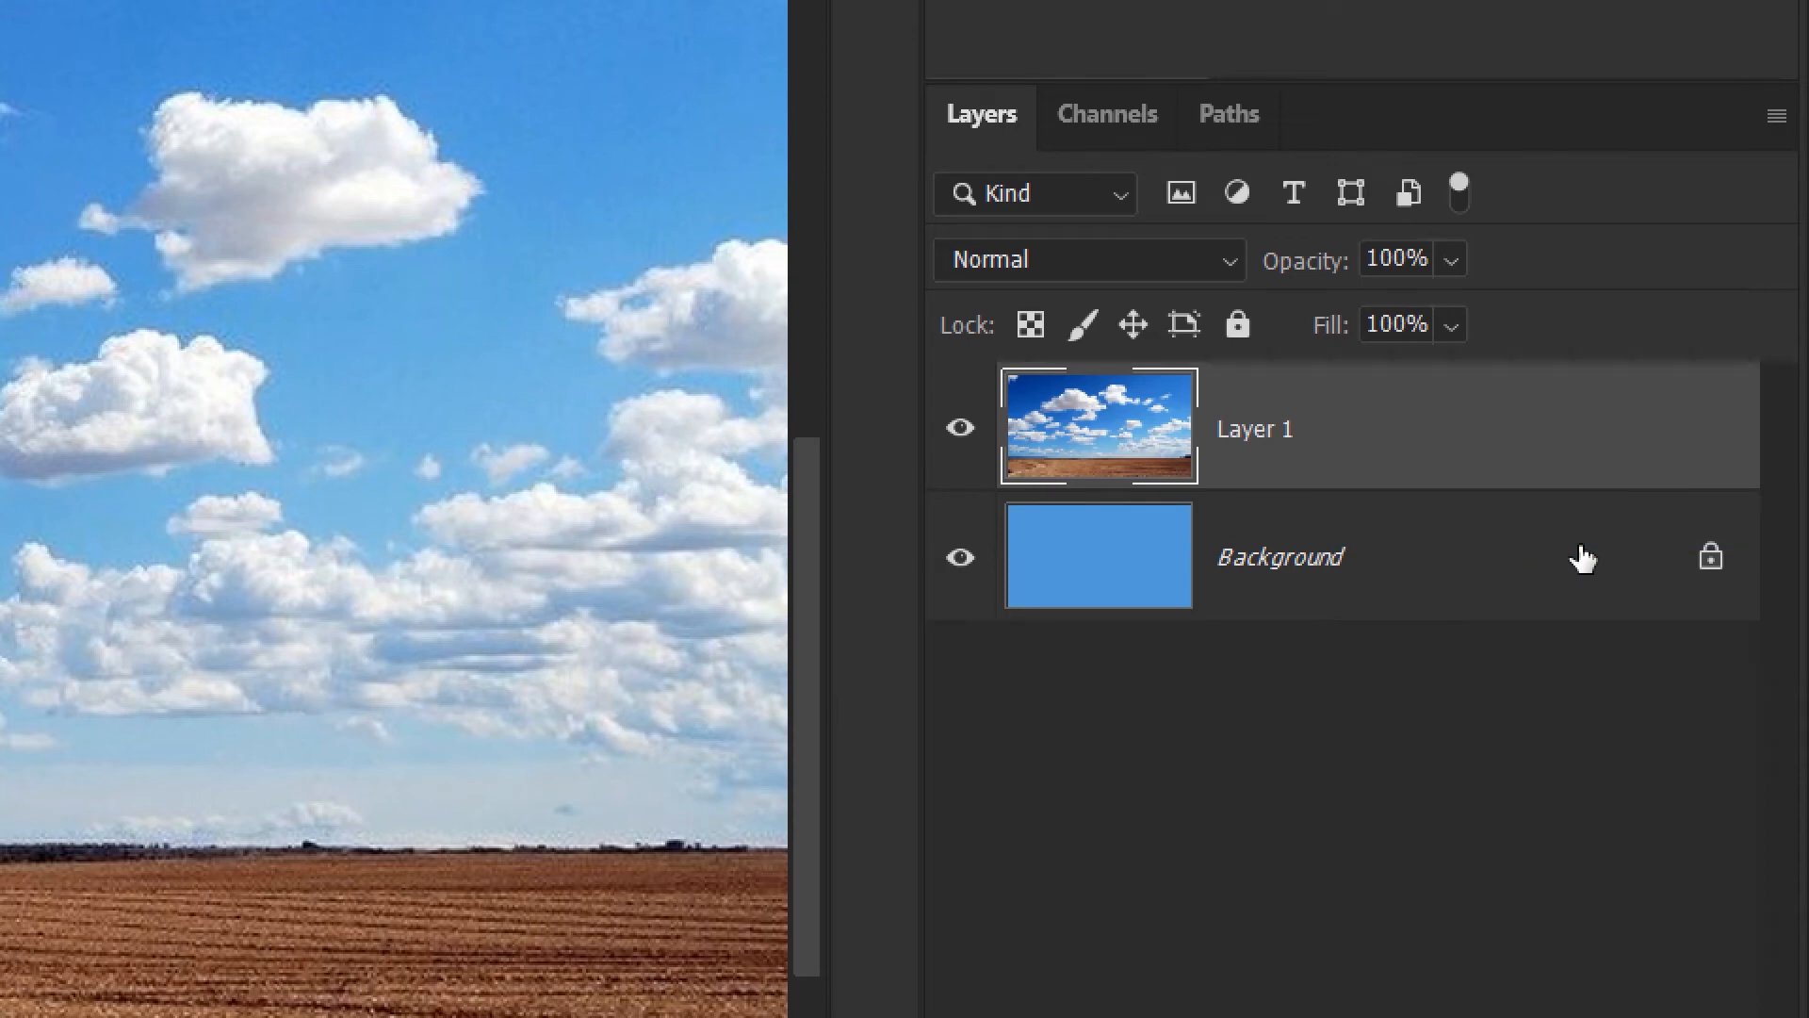
pyautogui.hotkey('ctrl', 'z')
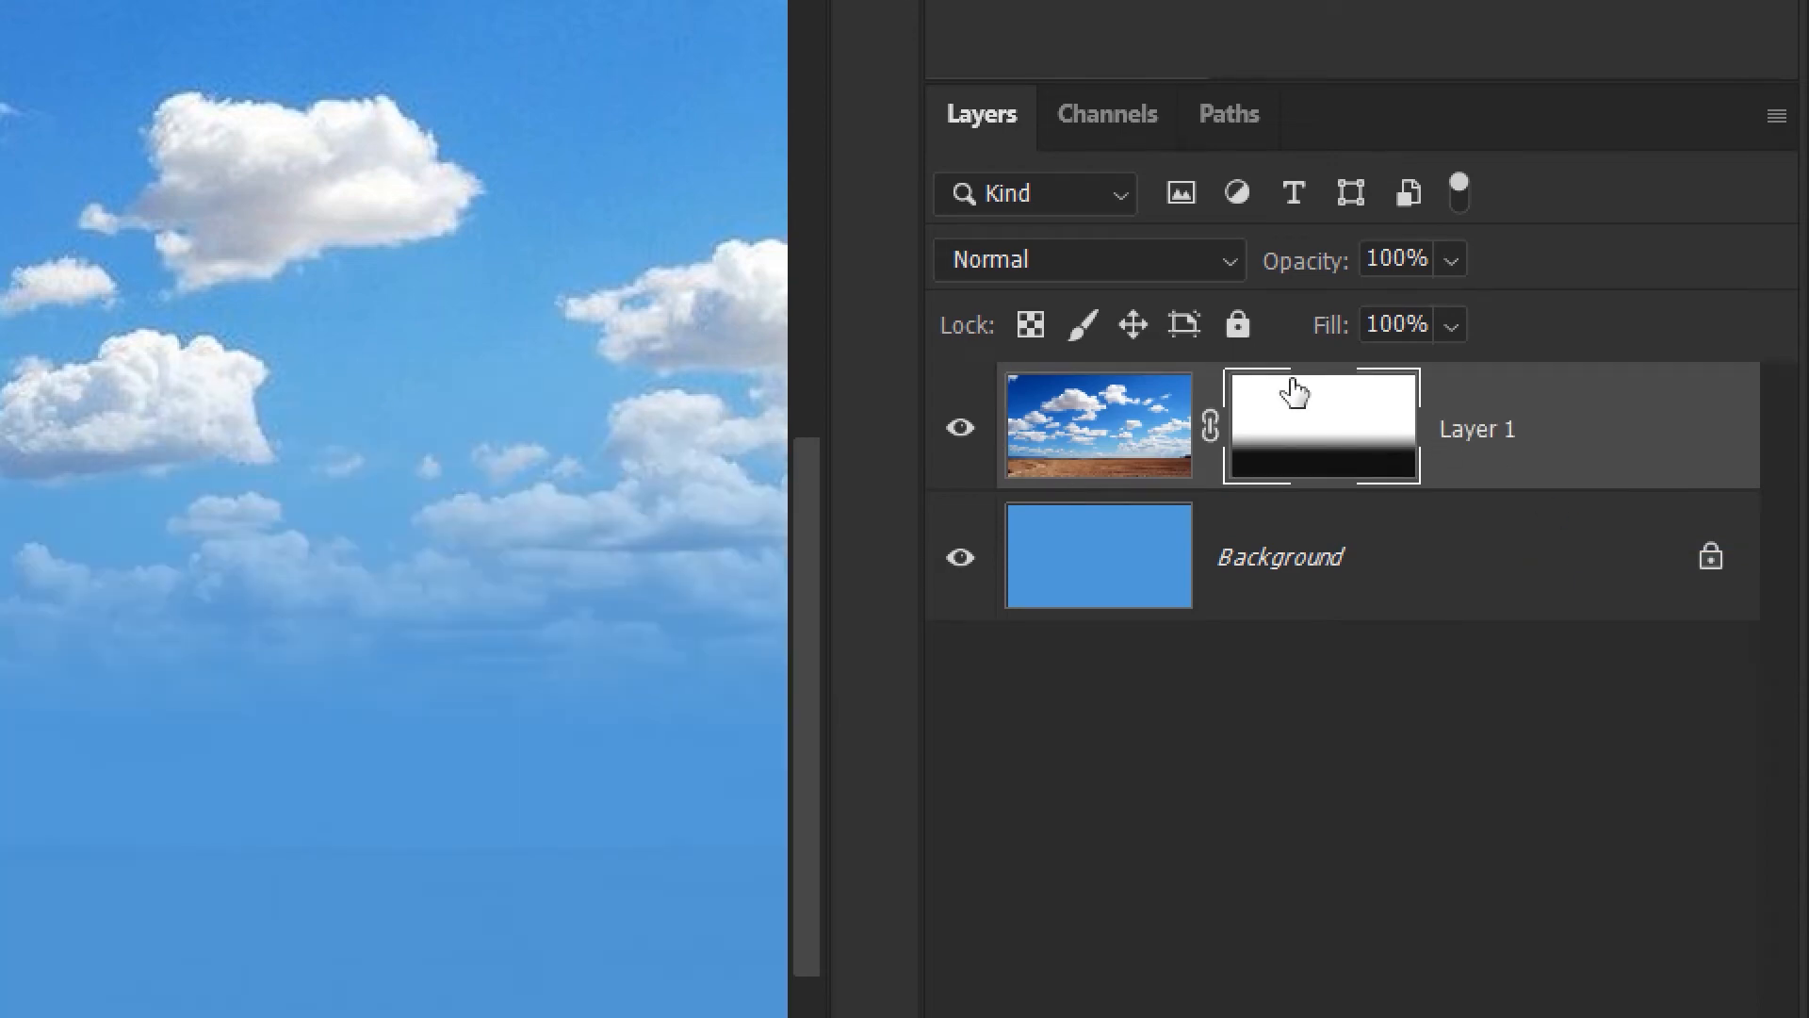
pyautogui.rightClick(1286, 415)
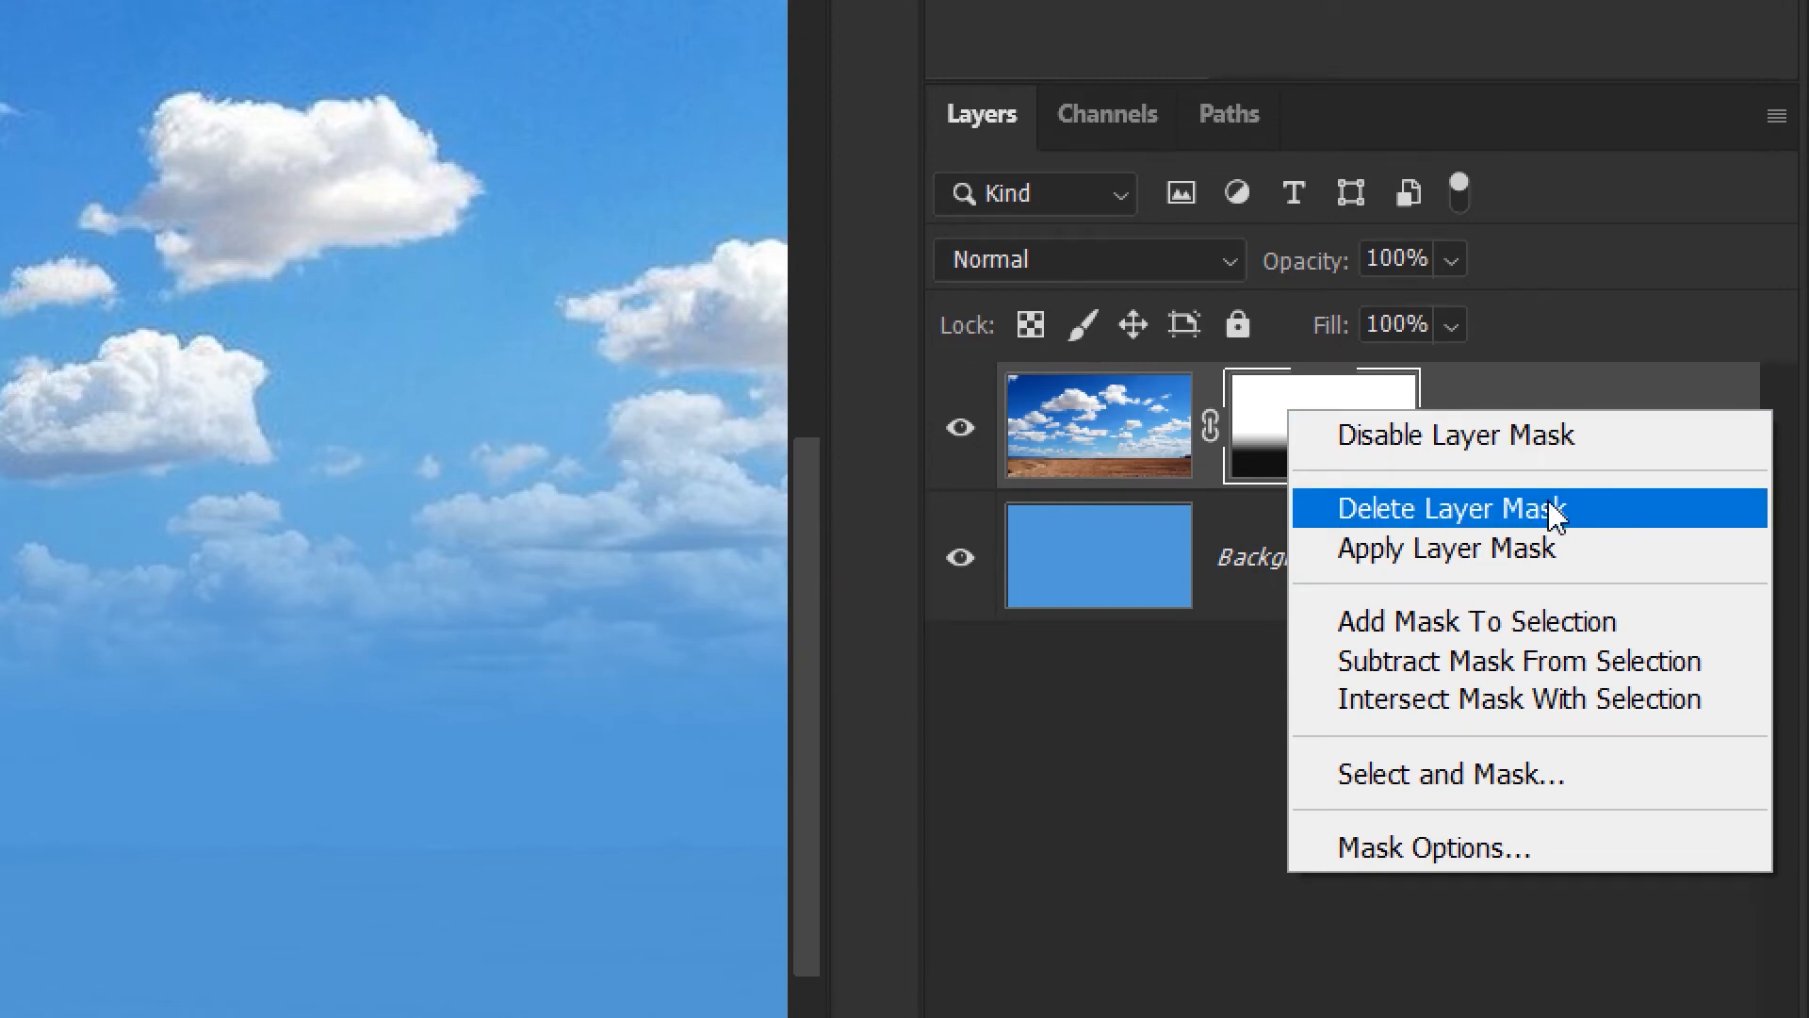
pyautogui.click(1501, 570)
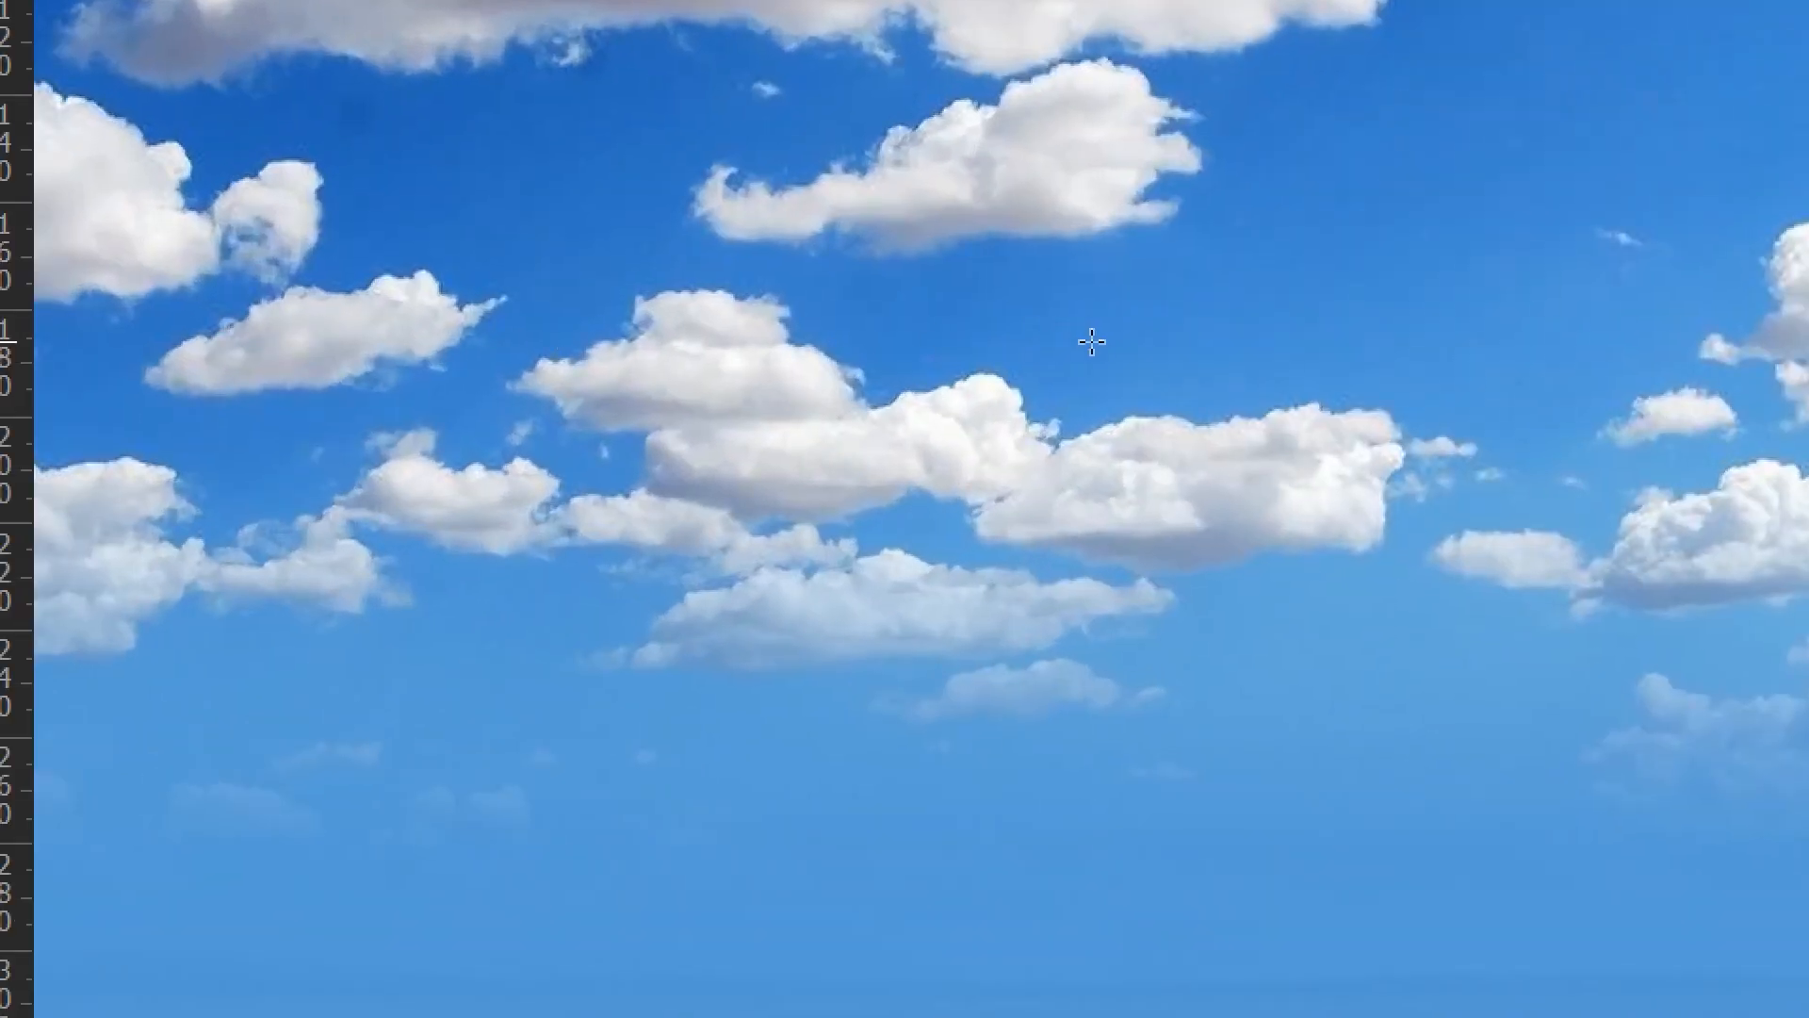
# Try a horizontal black-to-white gradient from left to right on Layer 1's mask and undo it.
pyautogui.press('i')
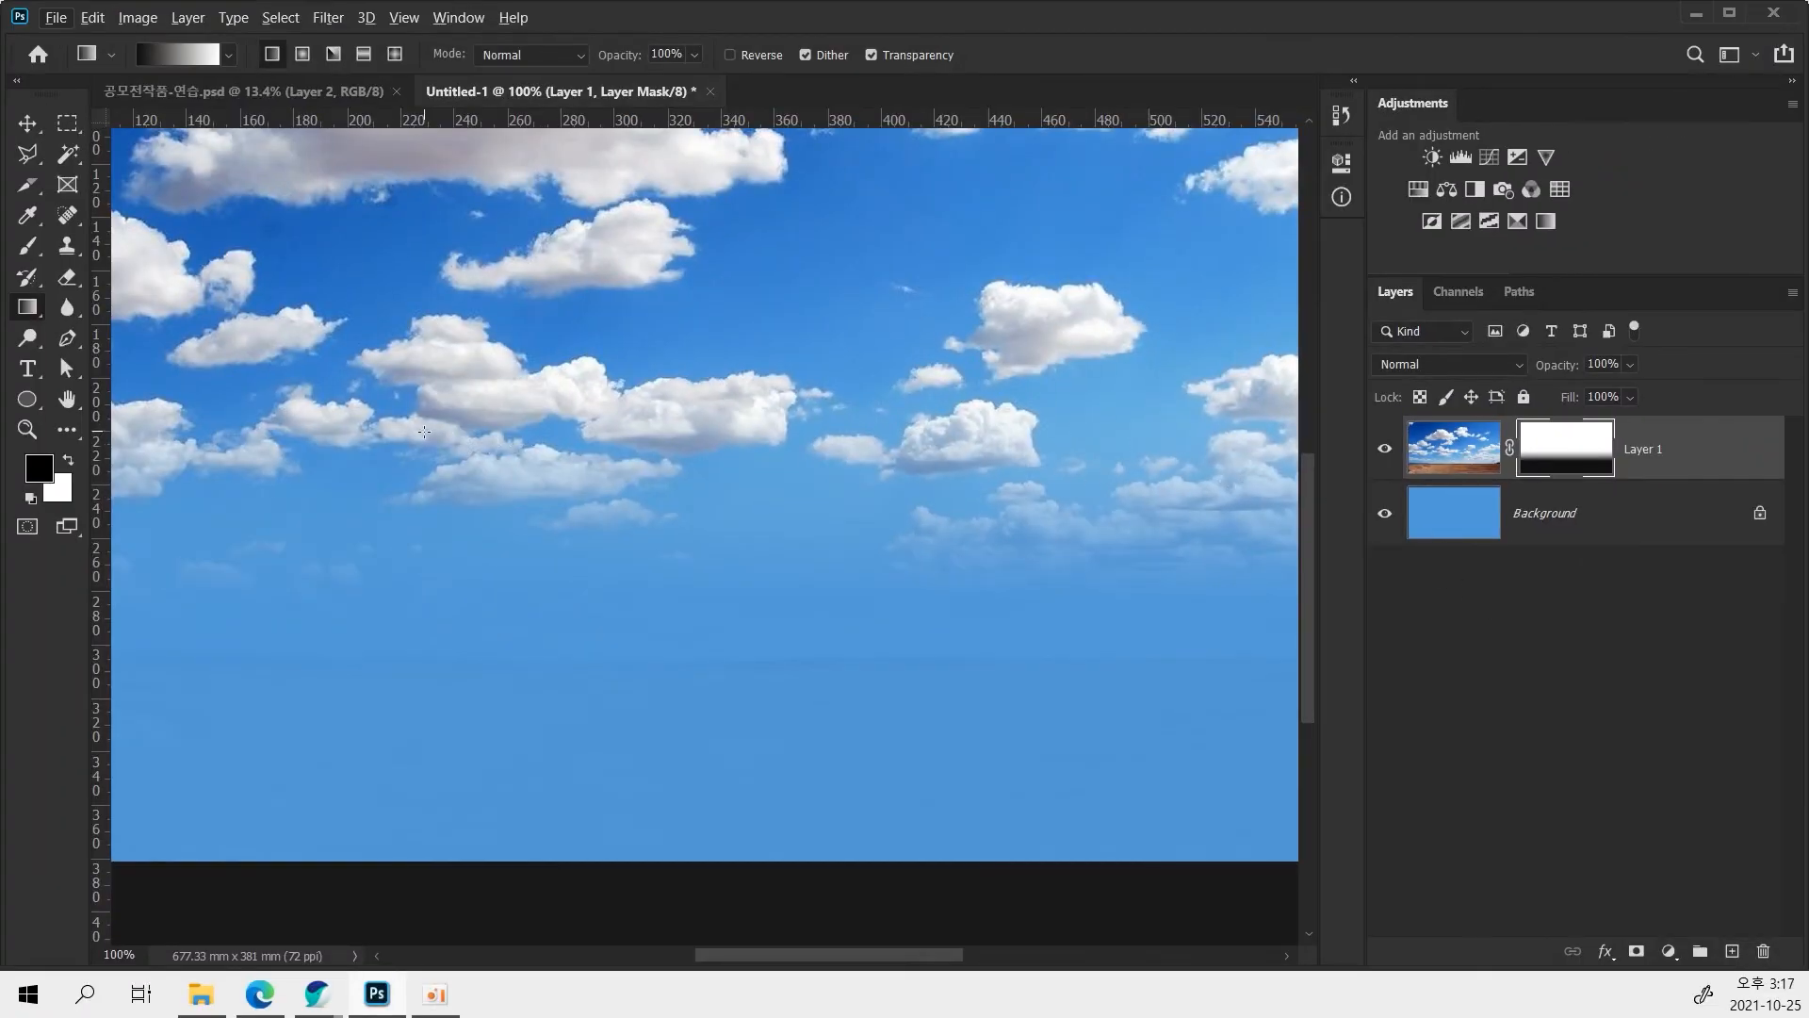
pyautogui.moveTo(215, 401); pyautogui.dragTo(926, 403)
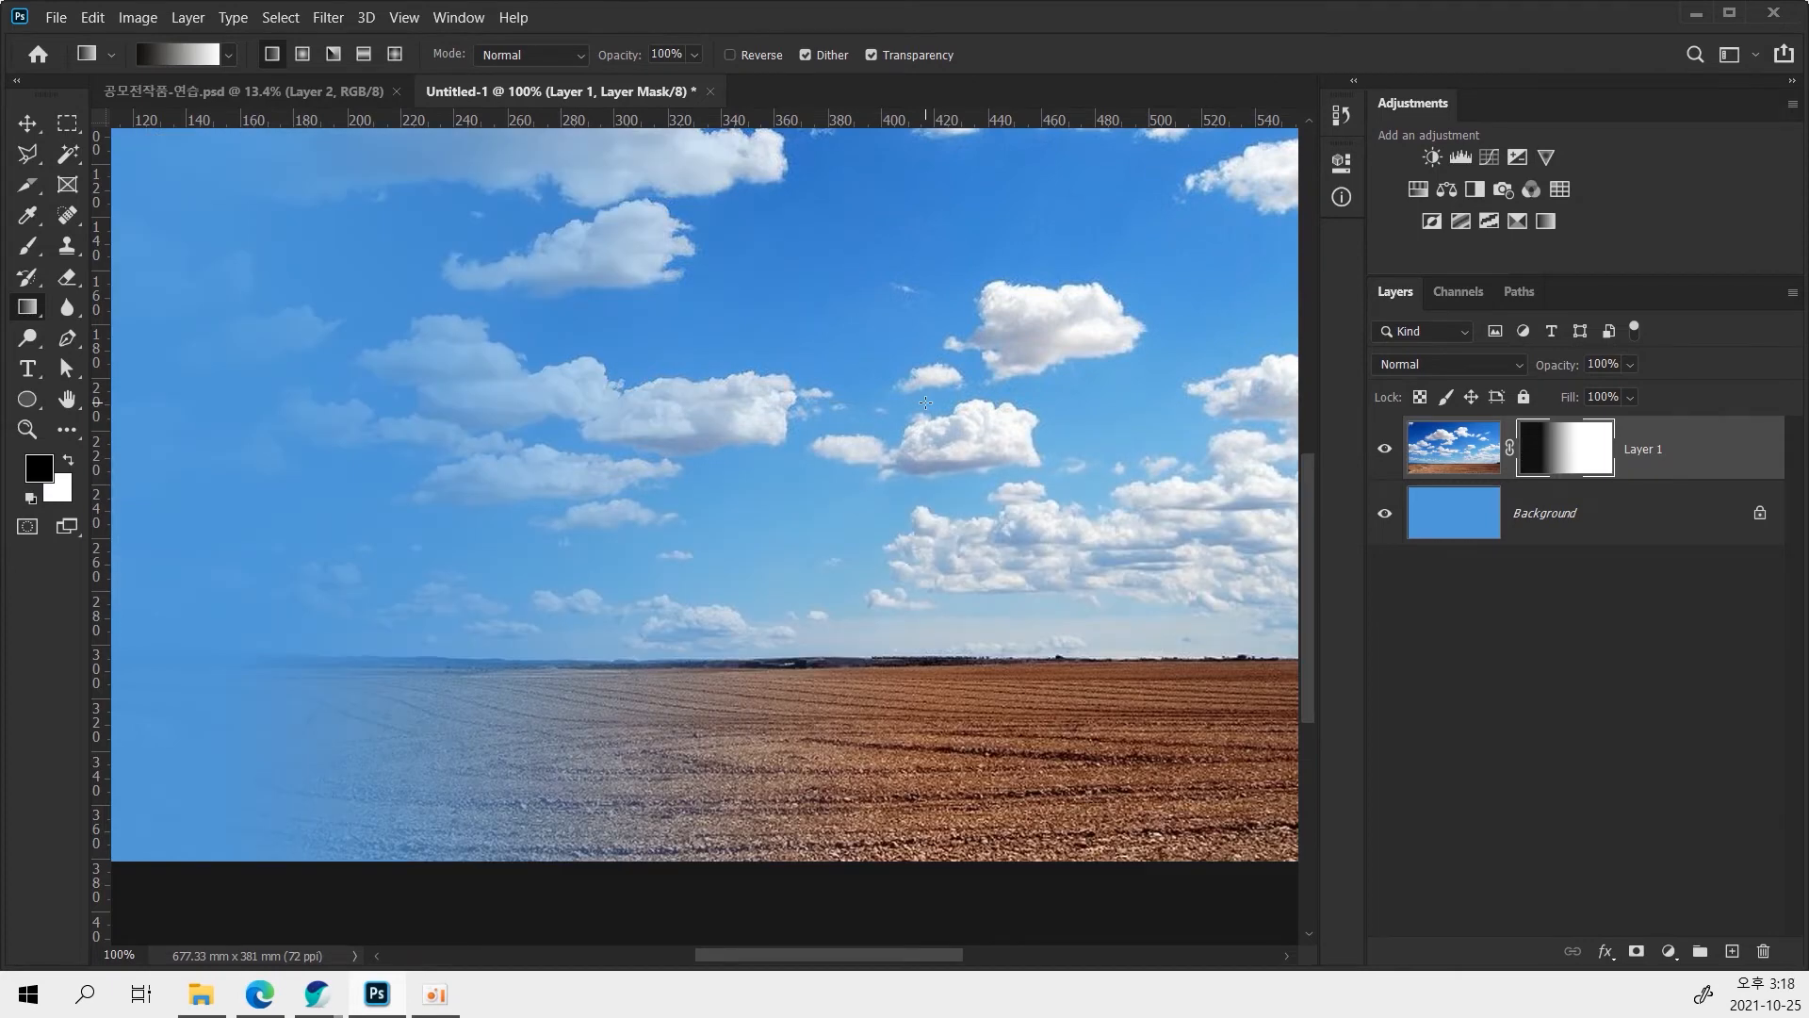
pyautogui.hotkey('ctrl', 'z')
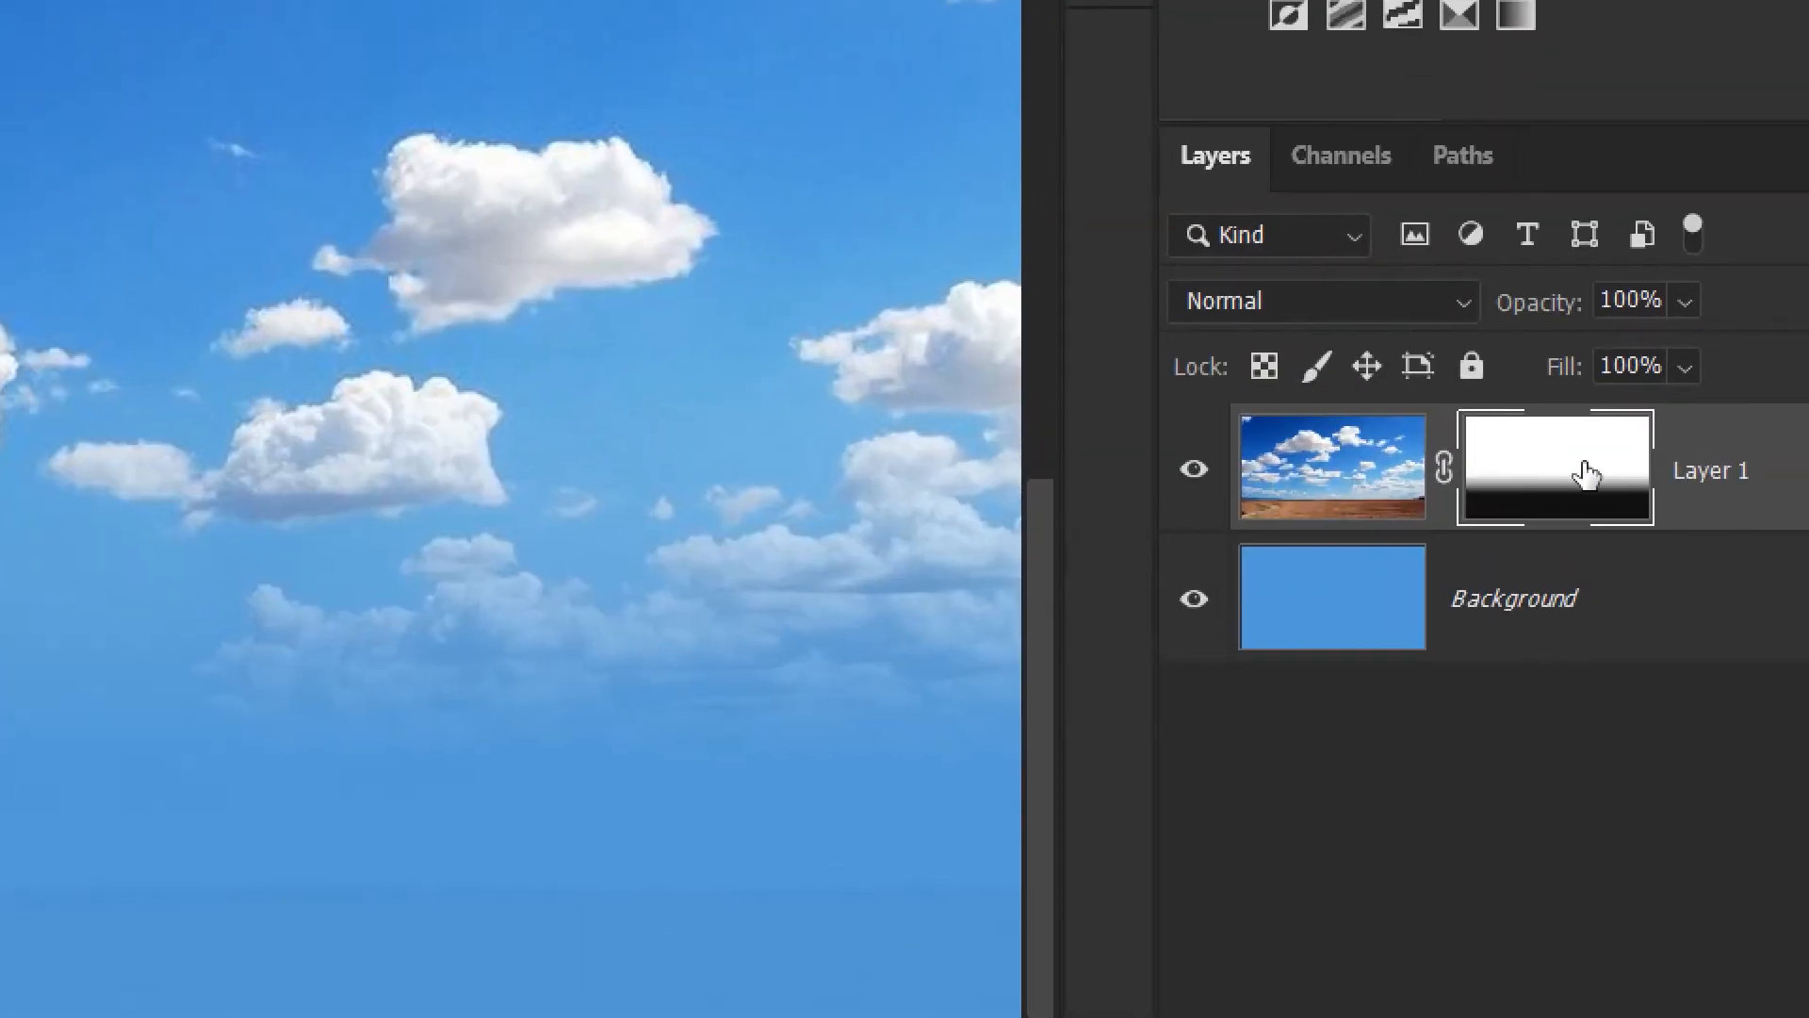
# Apply the layer mask to Layer 1 and check its transparency by briefly hiding the Background layer.
pyautogui.rightClick(1582, 451)
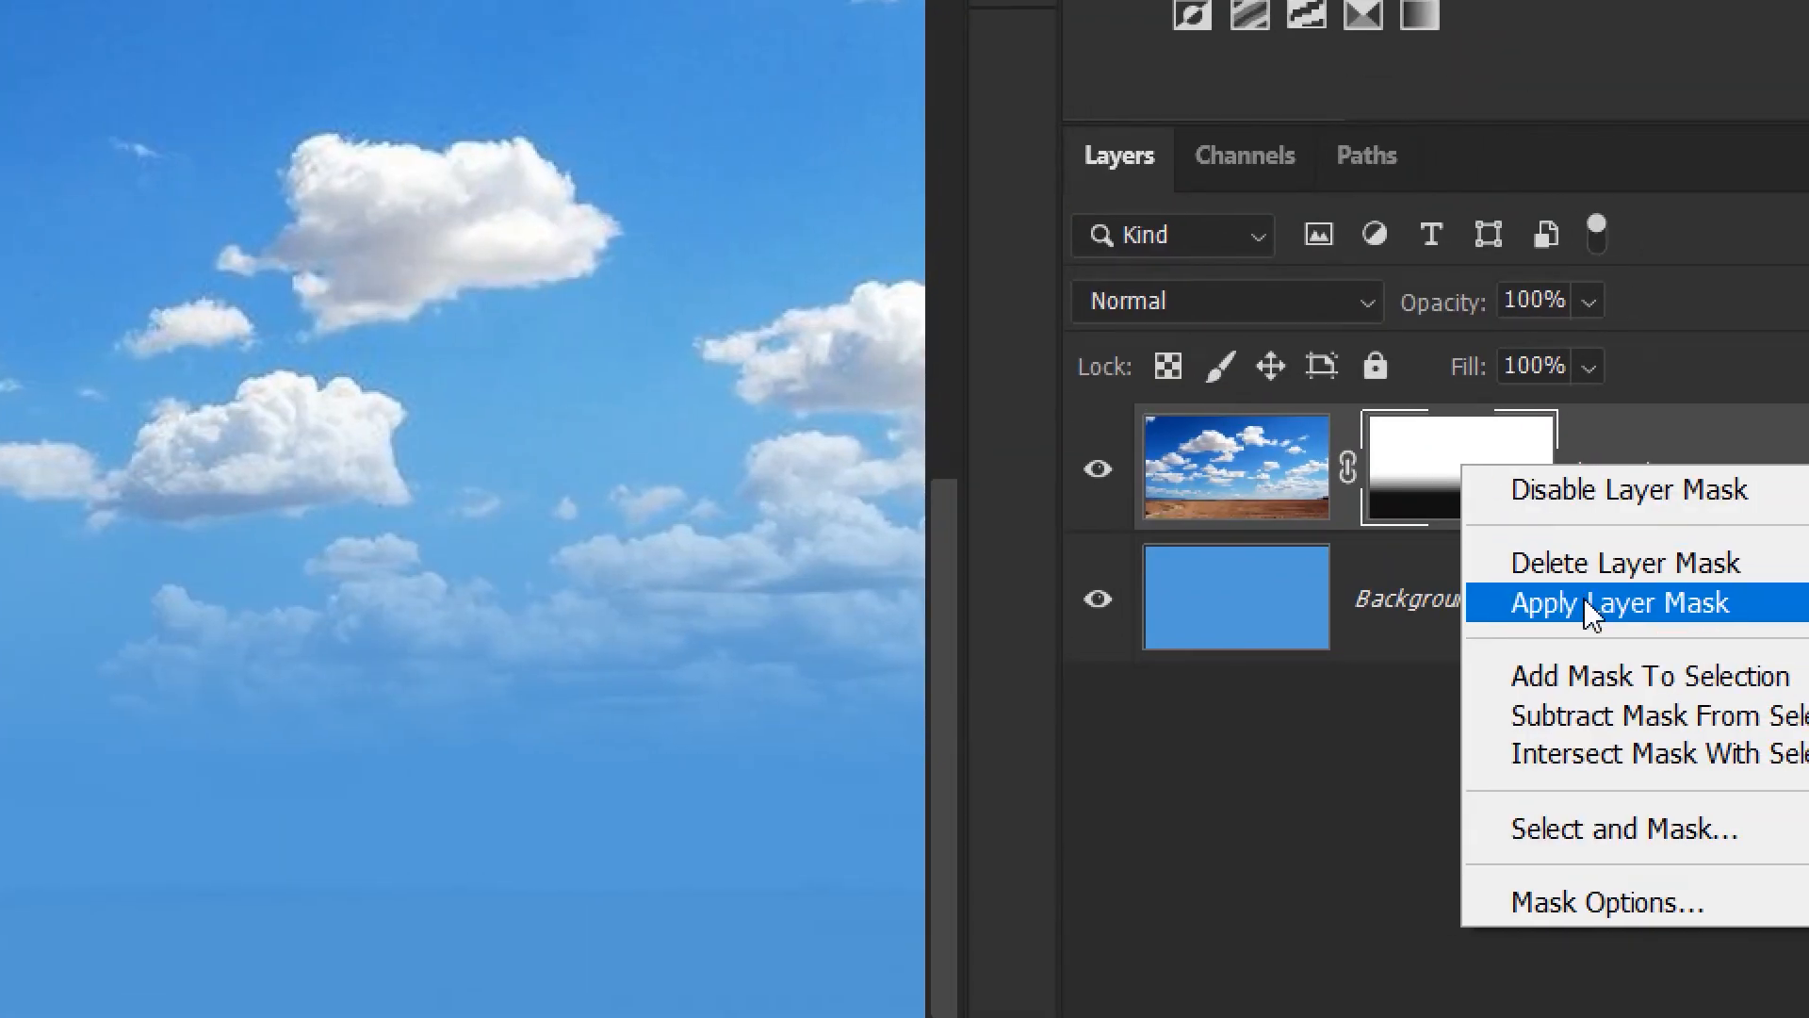
pyautogui.click(1682, 603)
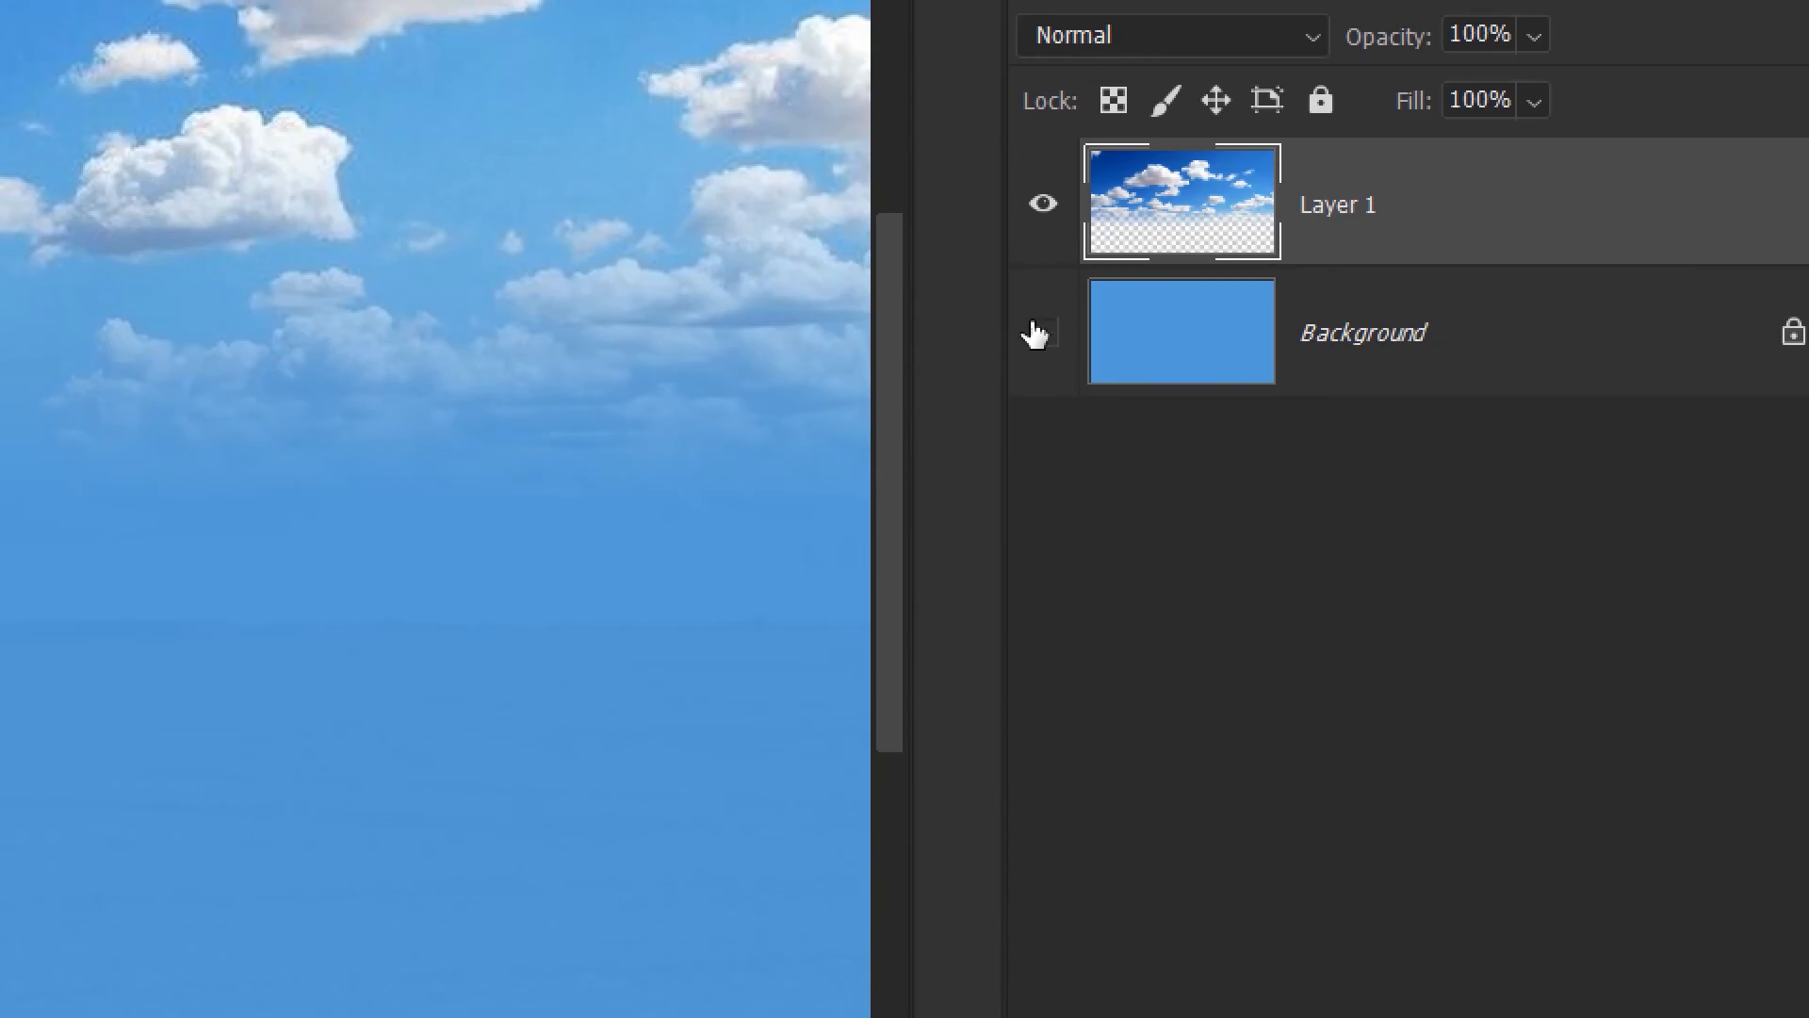
pyautogui.click(1043, 332)
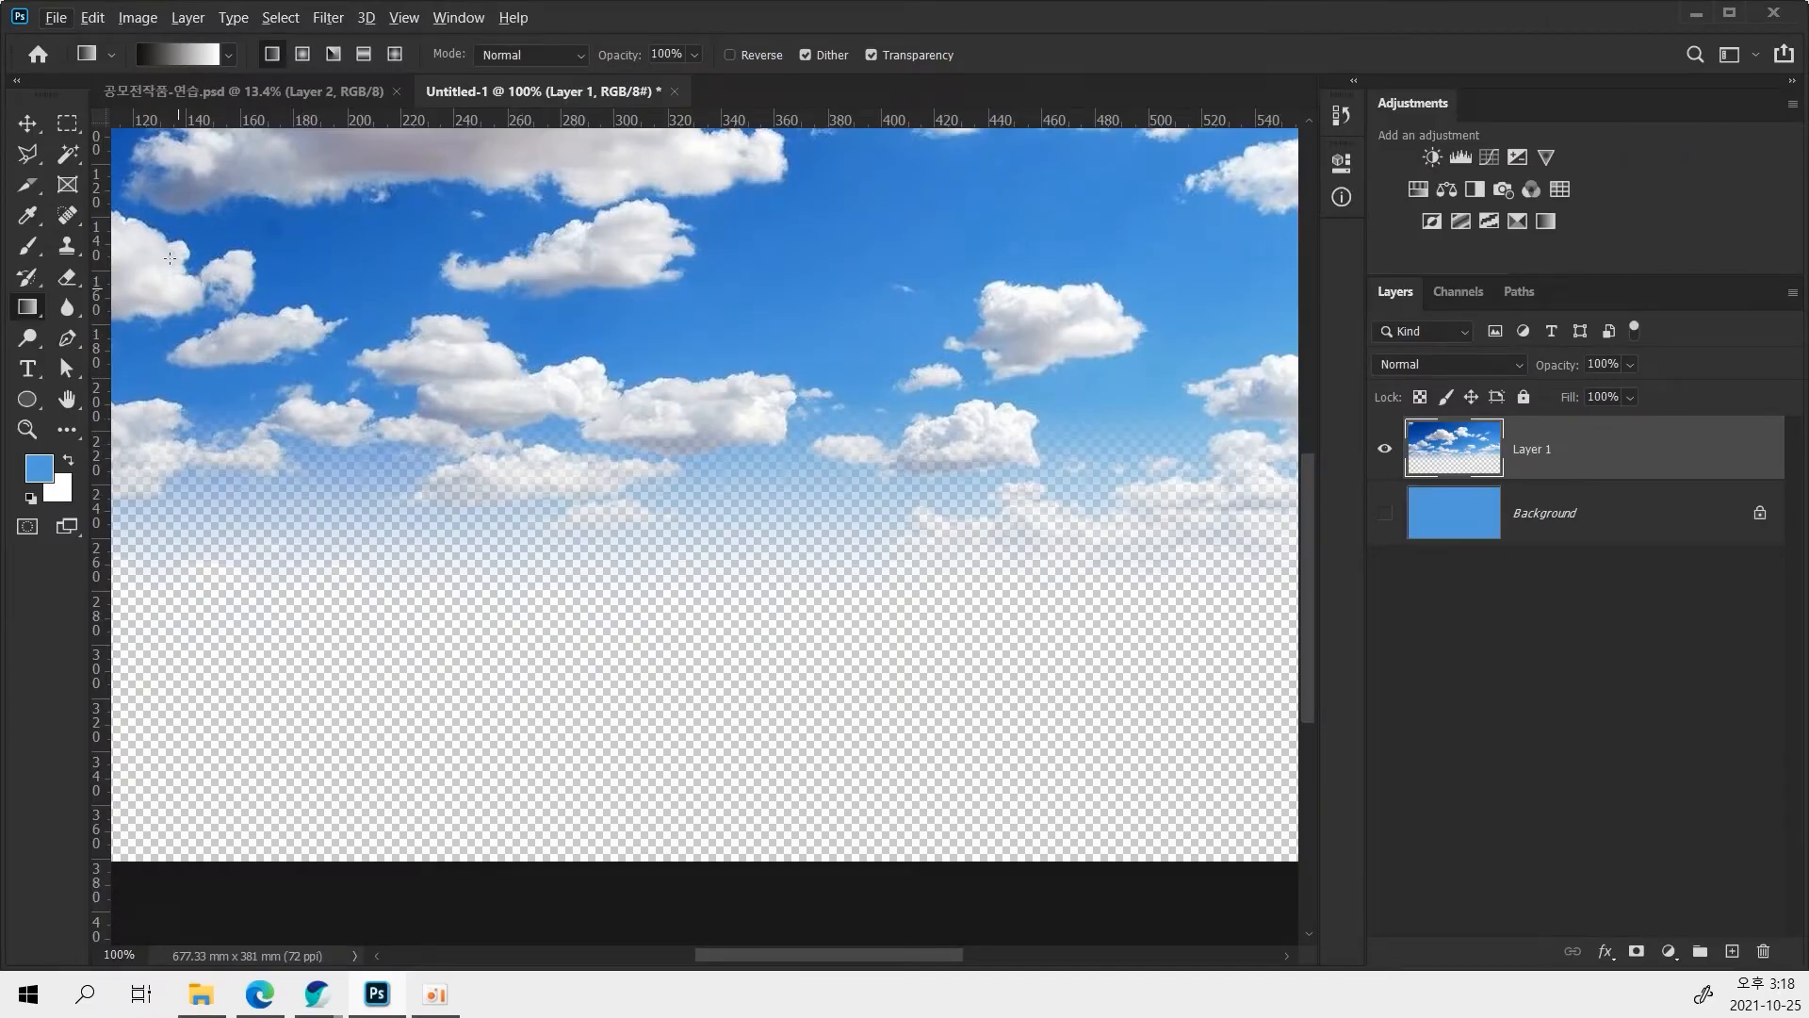
pyautogui.click(1384, 513)
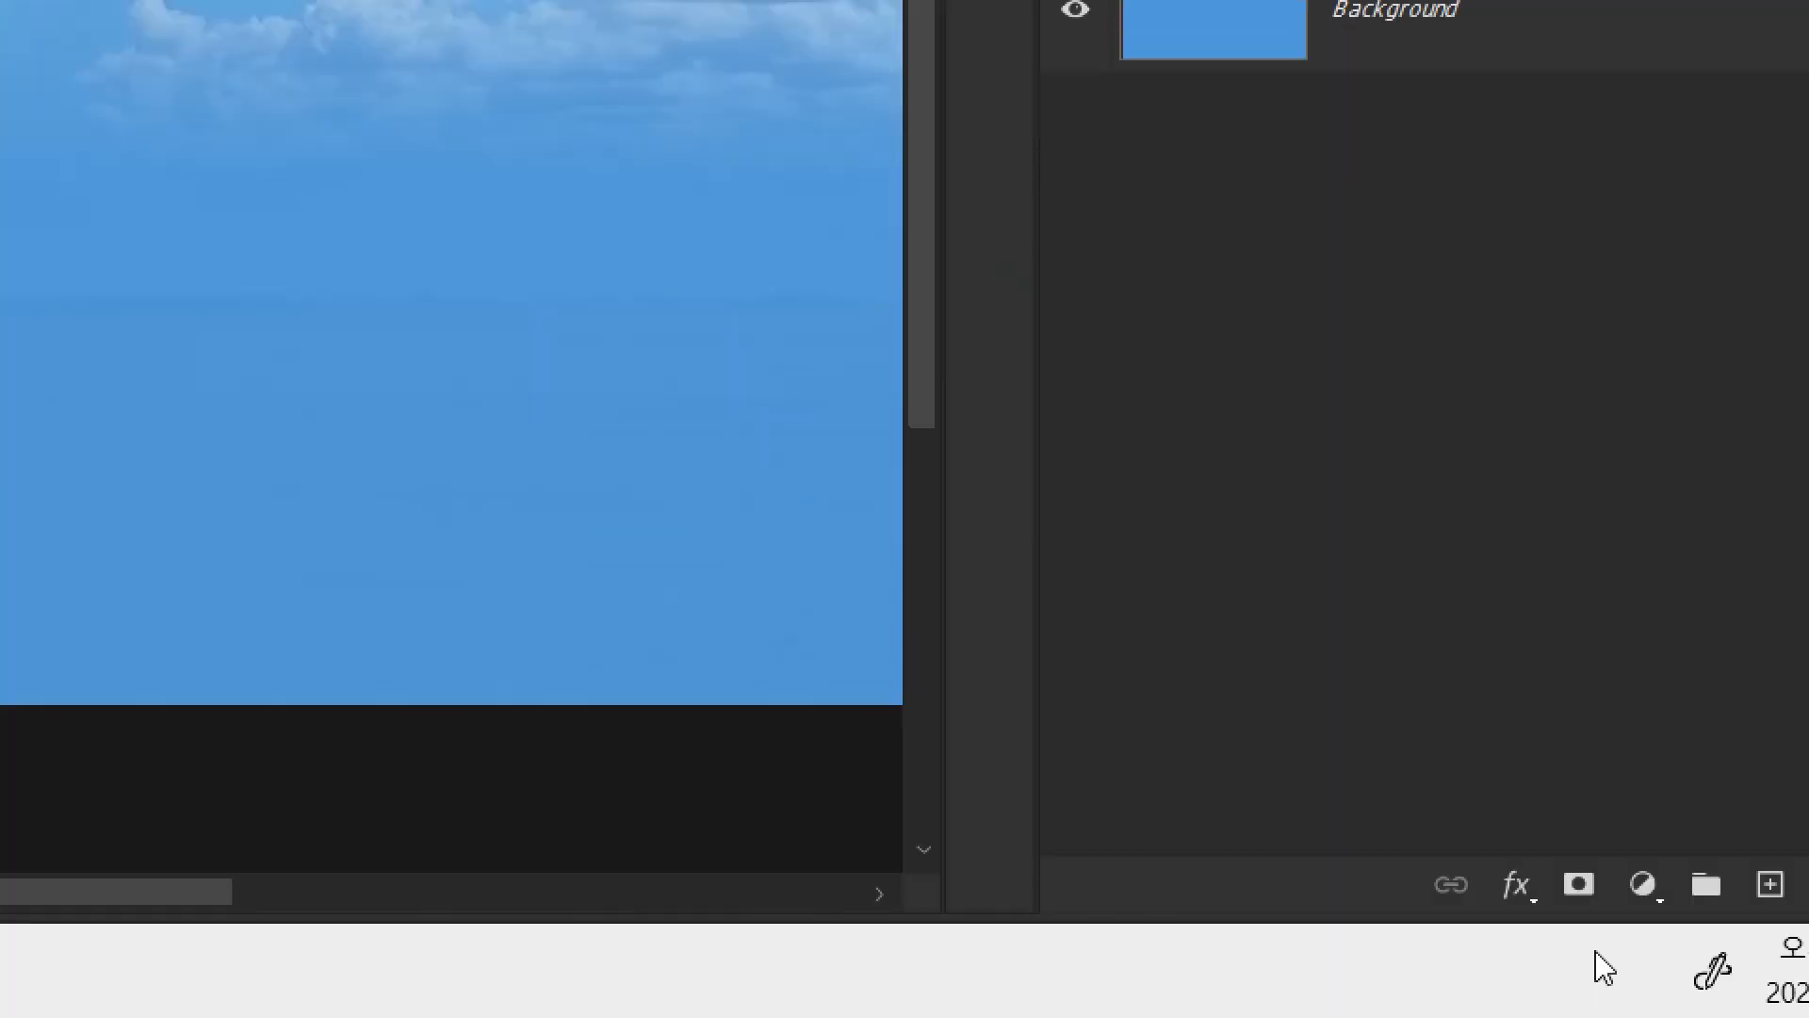
# Add a new mask to Layer 1 and draw a horizontal gradient on it from black at the left to white at the right.
pyautogui.click(1575, 884)
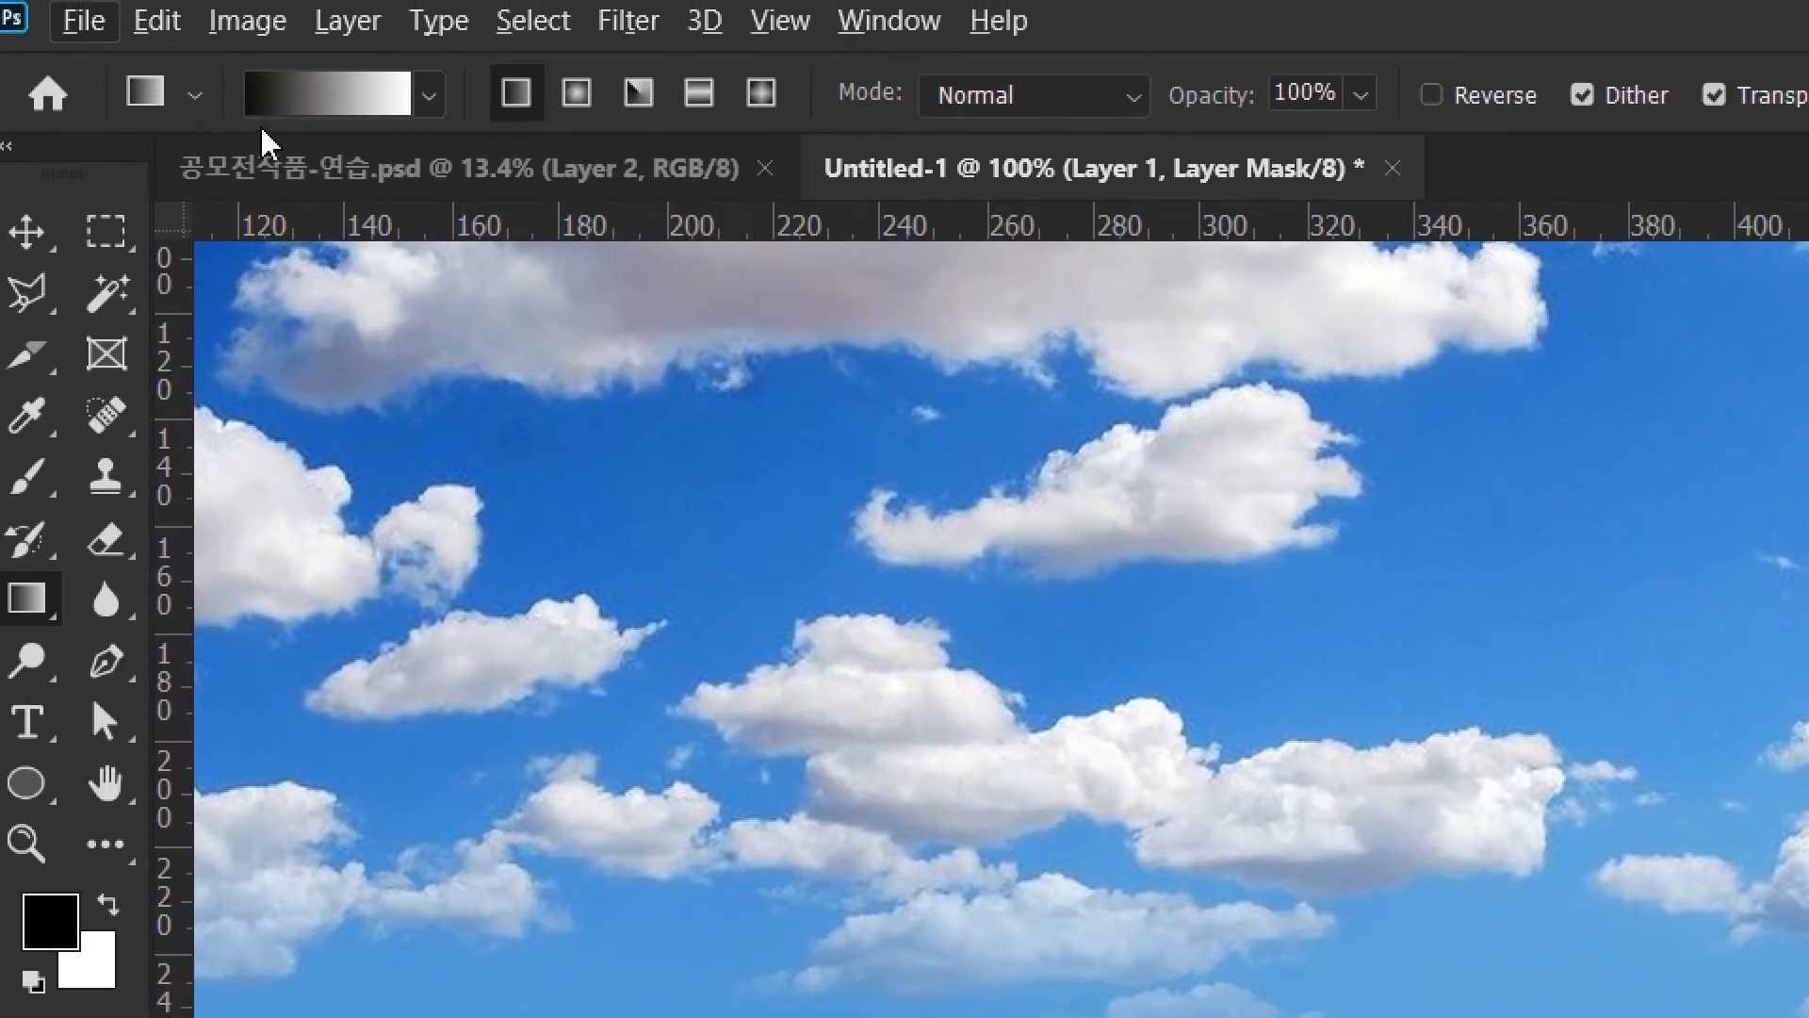
pyautogui.moveTo(470, 771); pyautogui.dragTo(1610, 778)
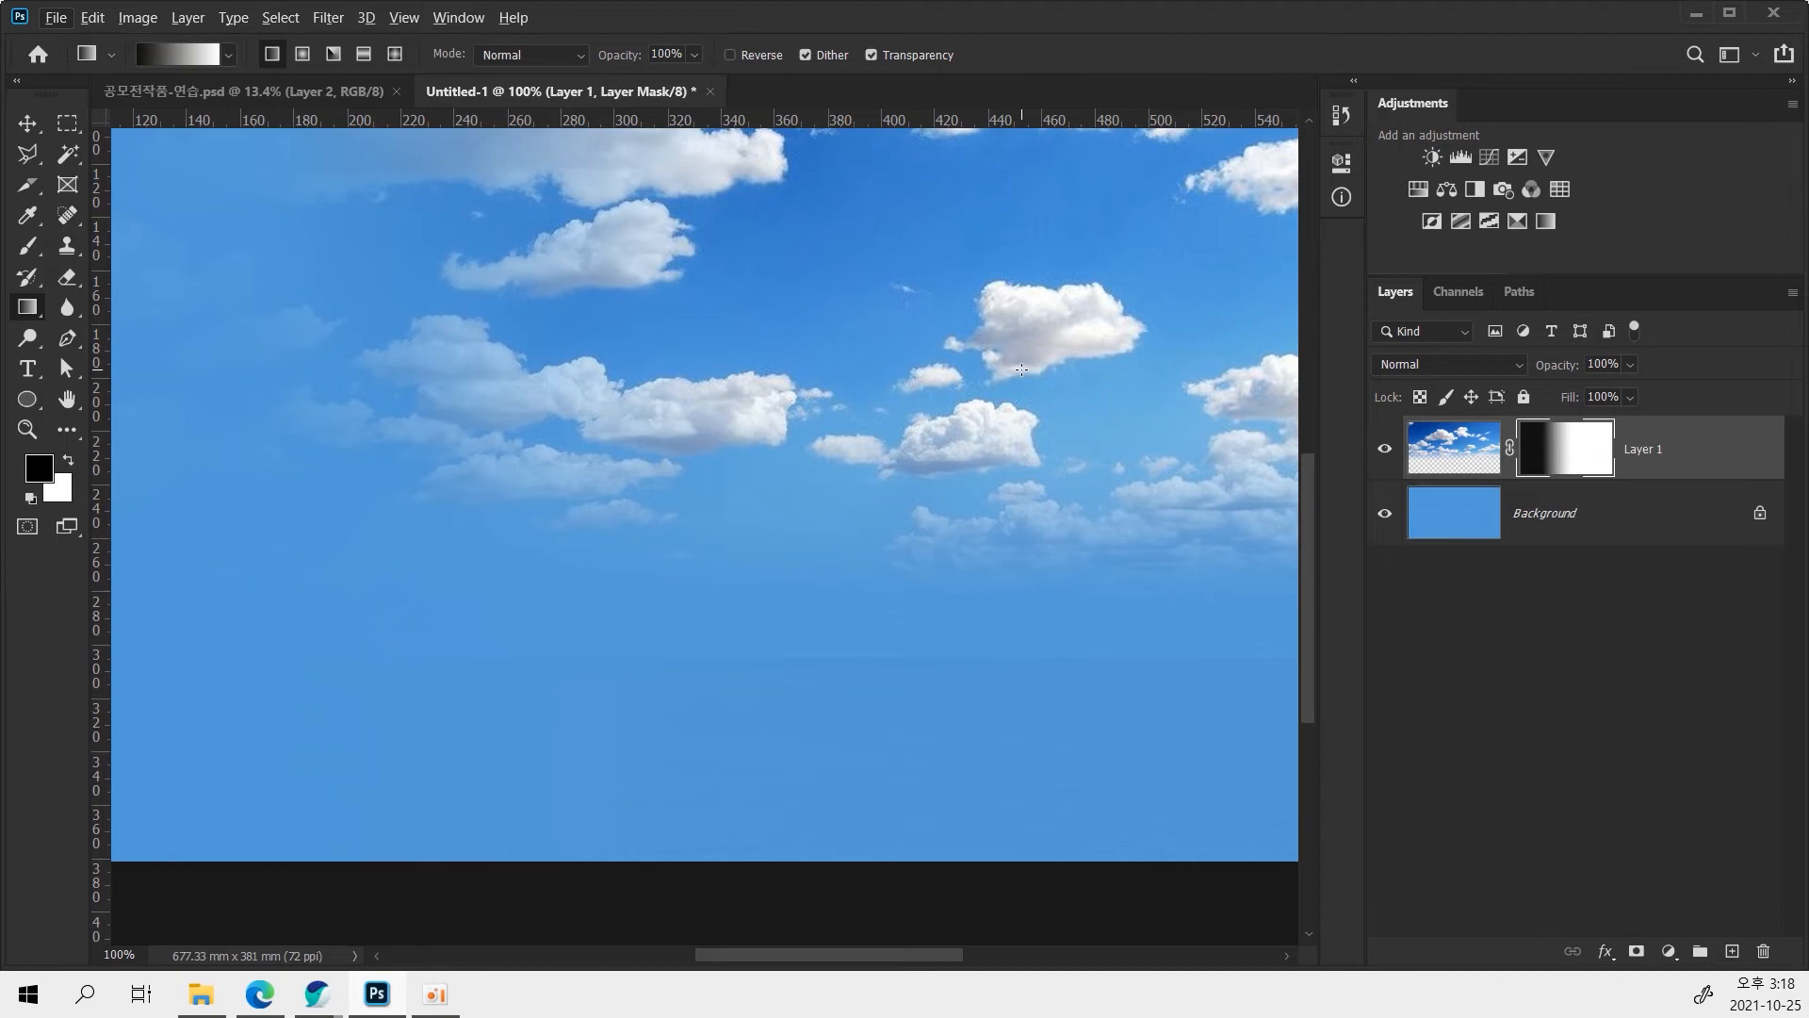
# Disable Layer 1's mask and re-enable it.
pyautogui.press('alt')
pyautogui.press('alt')
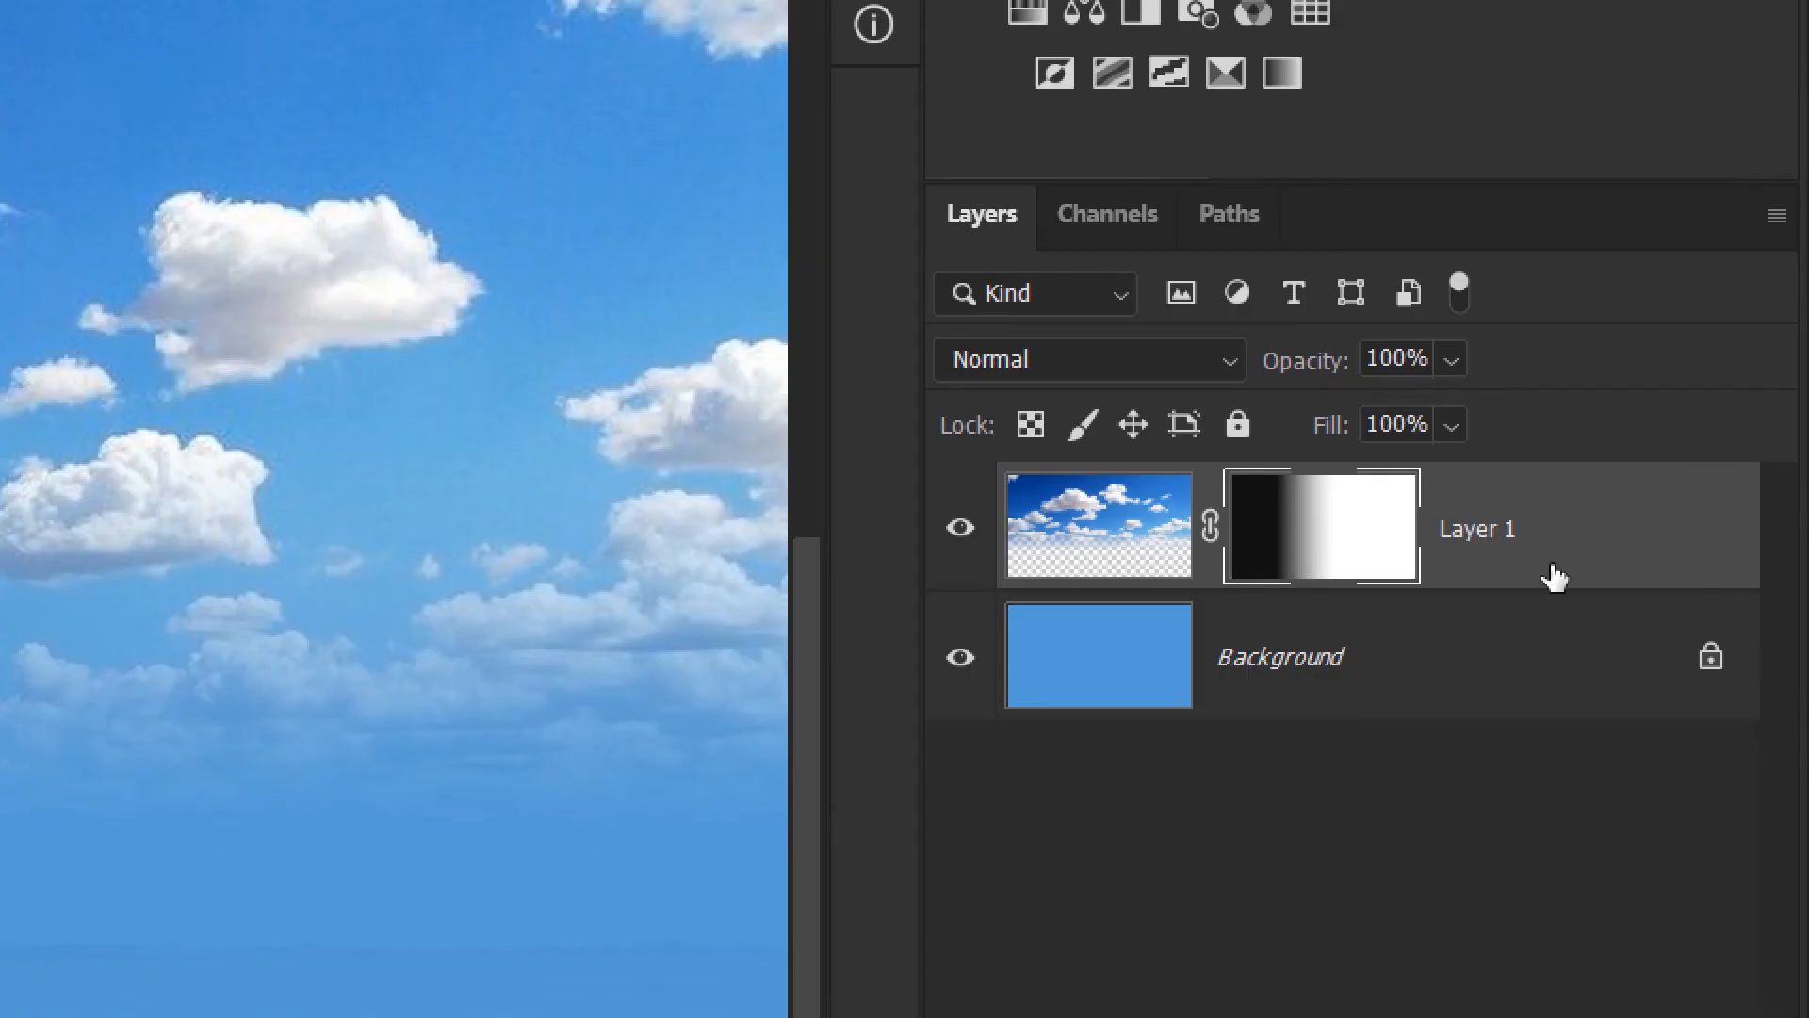
pyautogui.rightClick(1303, 556)
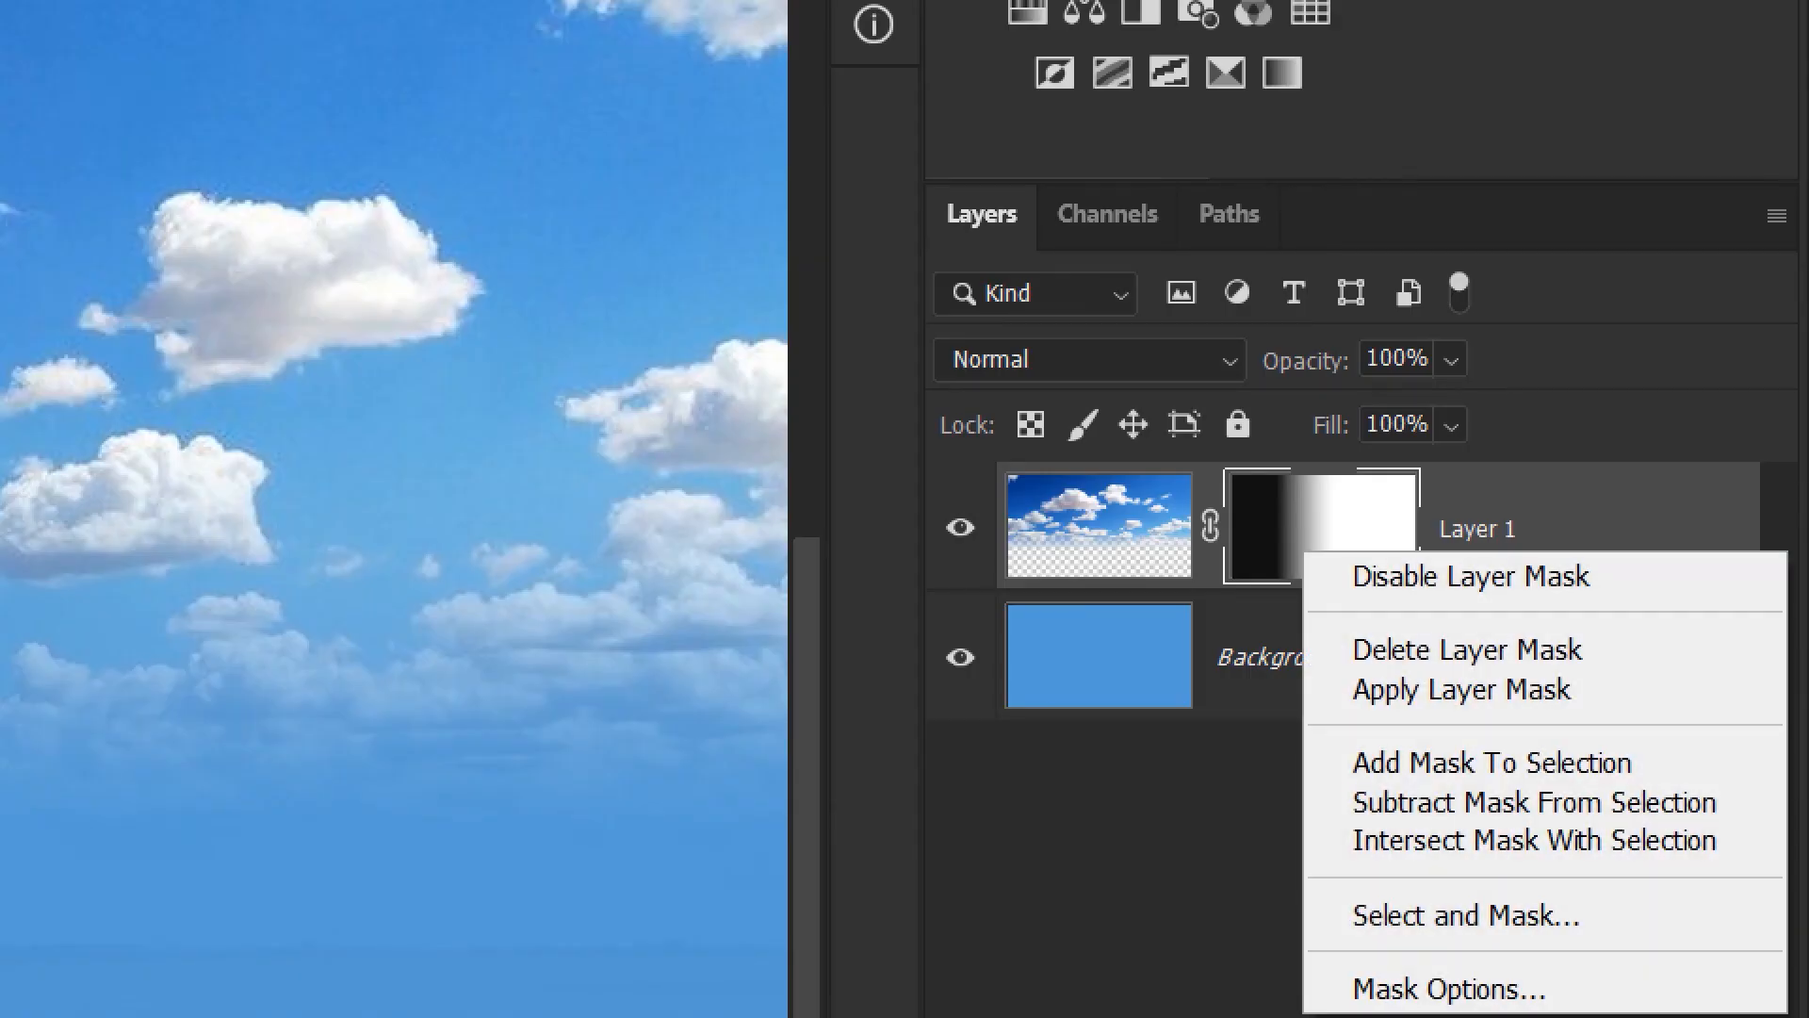
pyautogui.click(1471, 576)
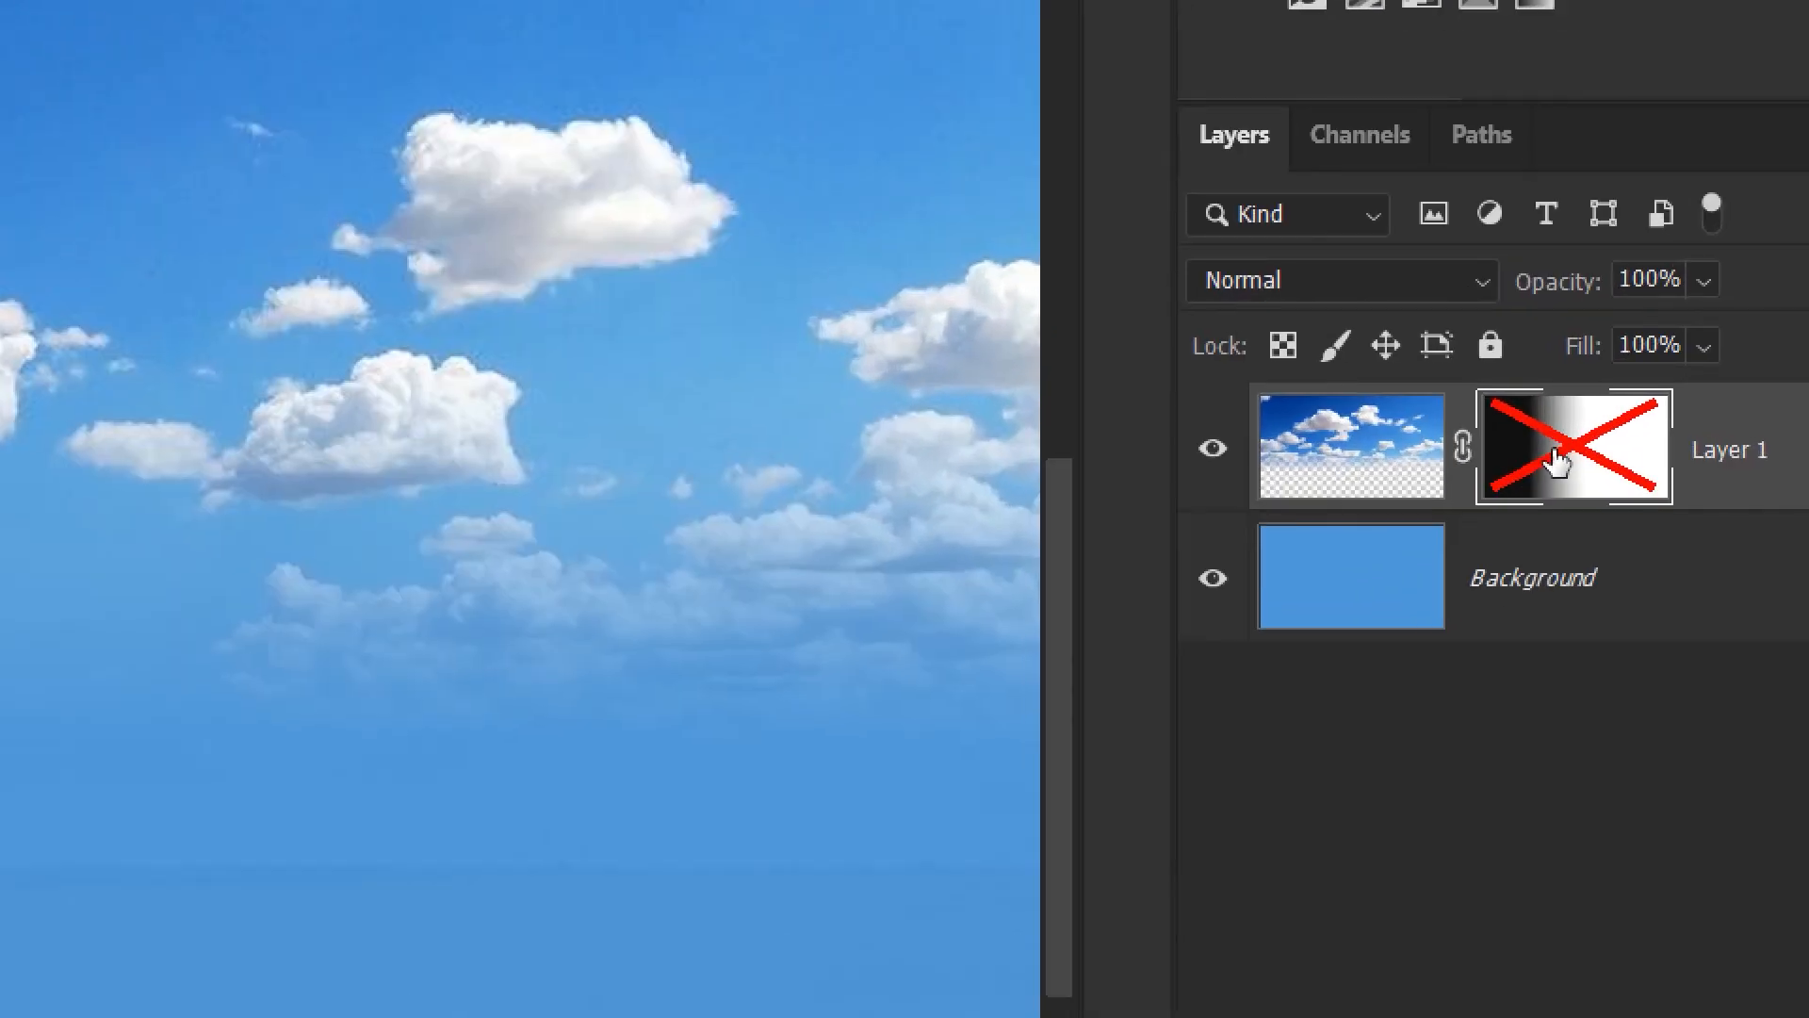
pyautogui.keyDown('shift'); pyautogui.click(1557, 462); pyautogui.keyUp('shift')
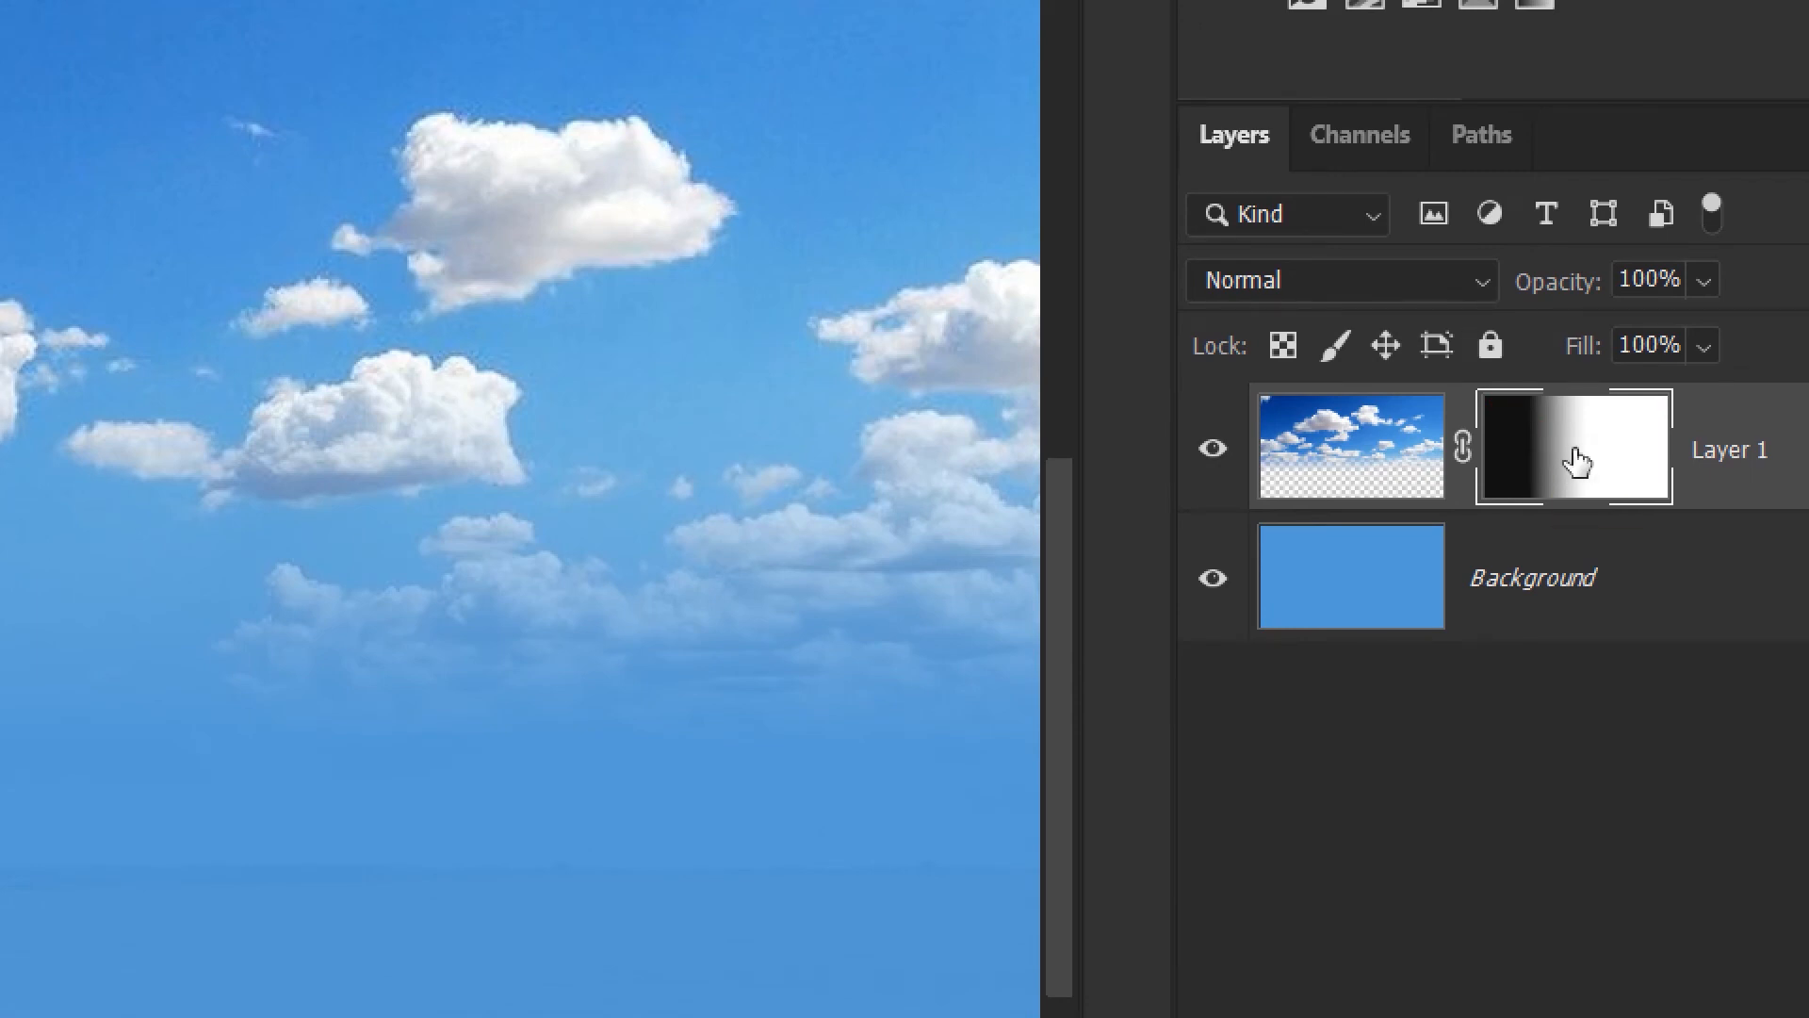
# Delete Layer 1's horizontal gradient mask and undo the deletion.
pyautogui.rightClick(1576, 462)
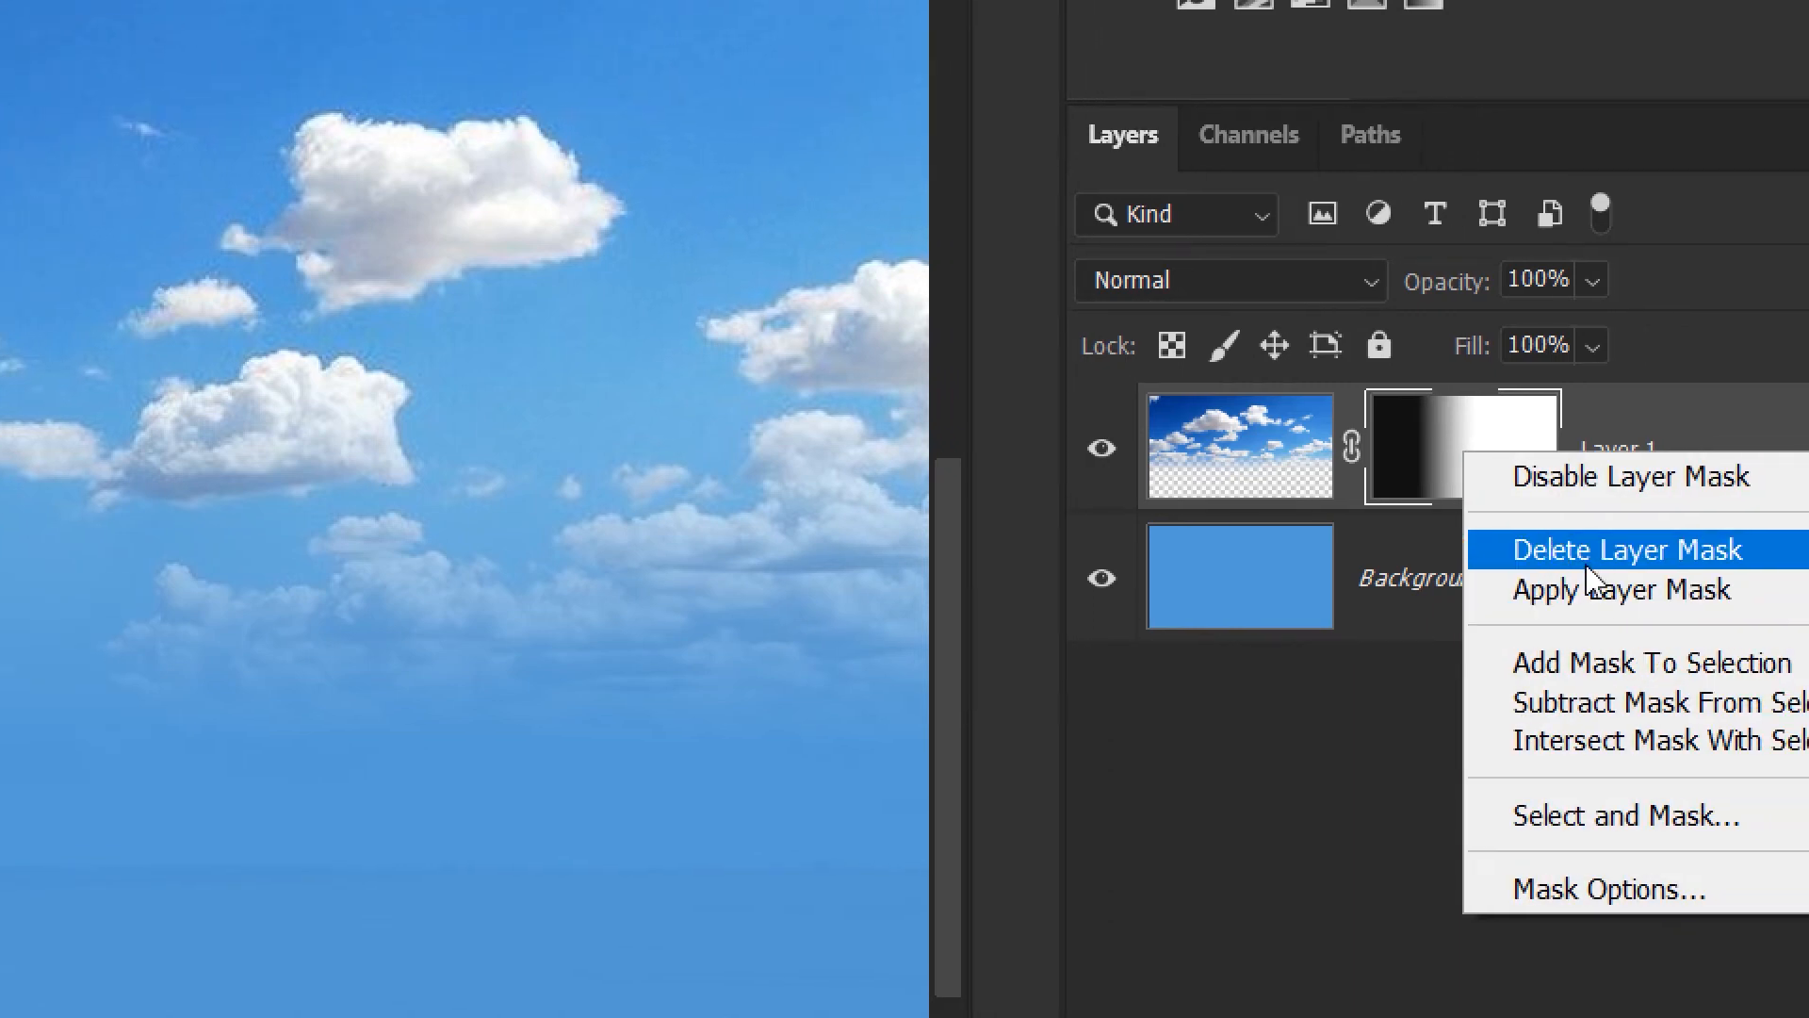
pyautogui.click(1708, 552)
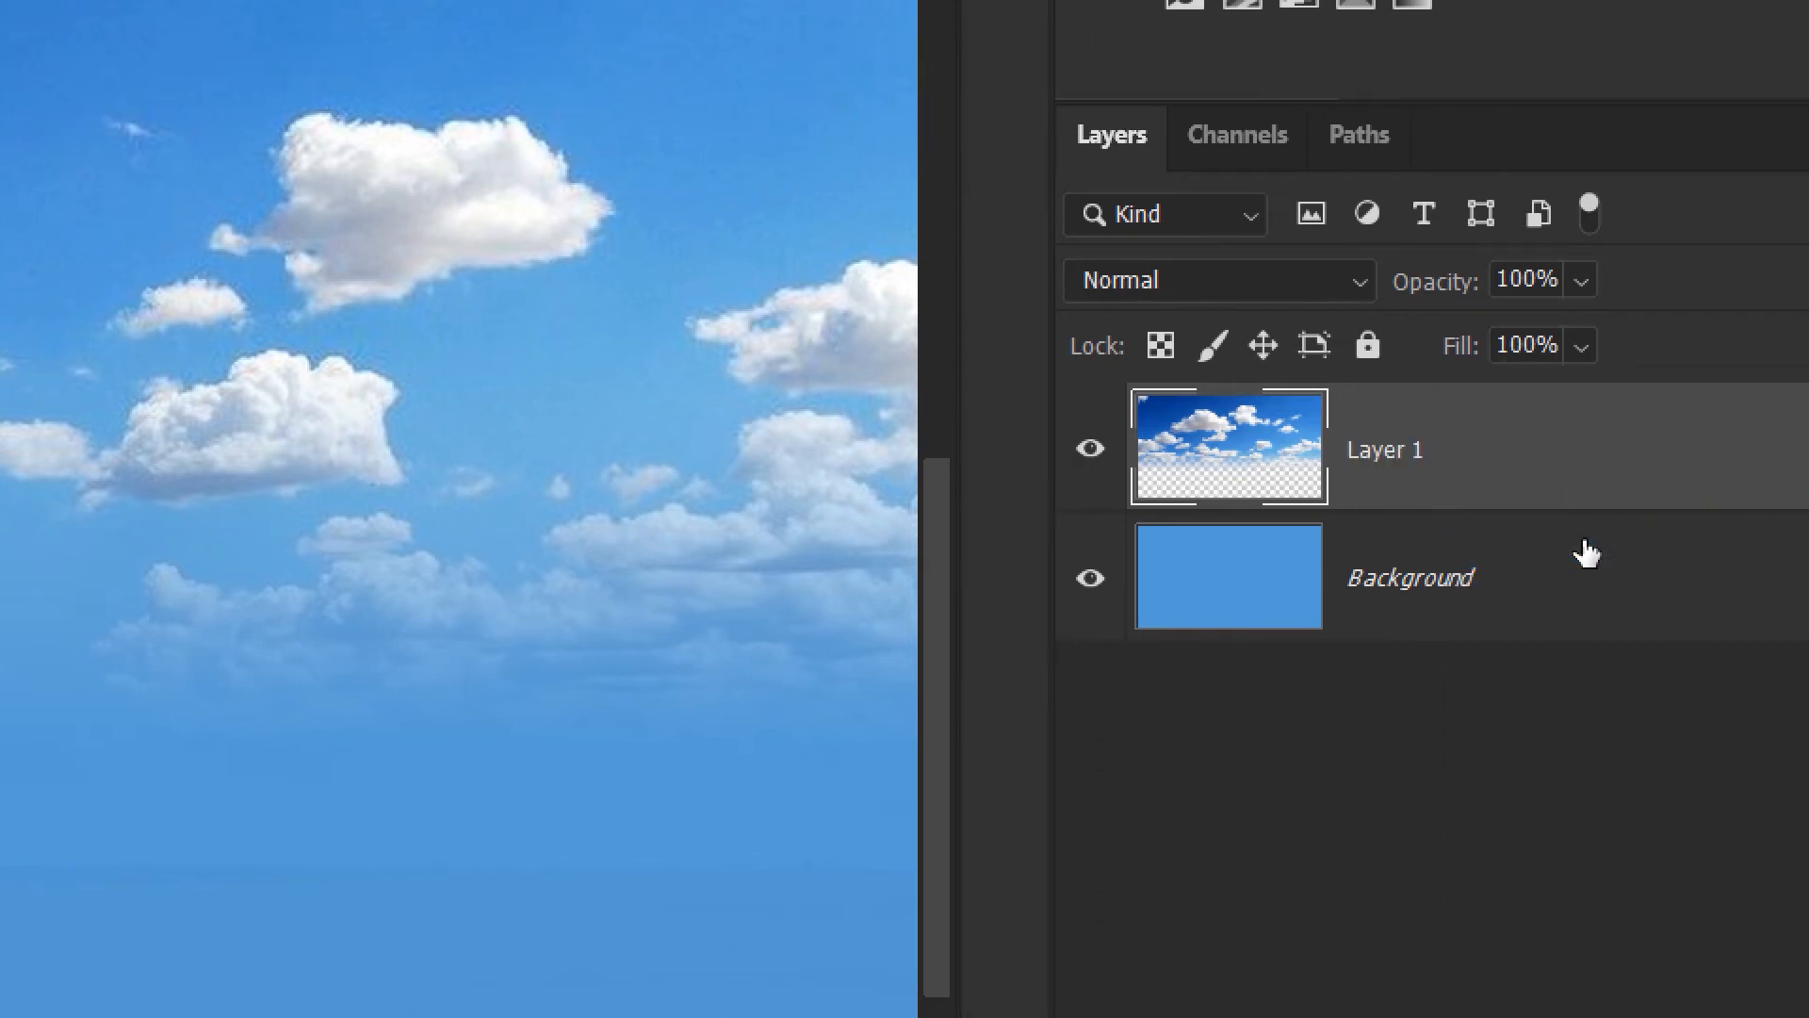
pyautogui.hotkey('ctrl', 'z')
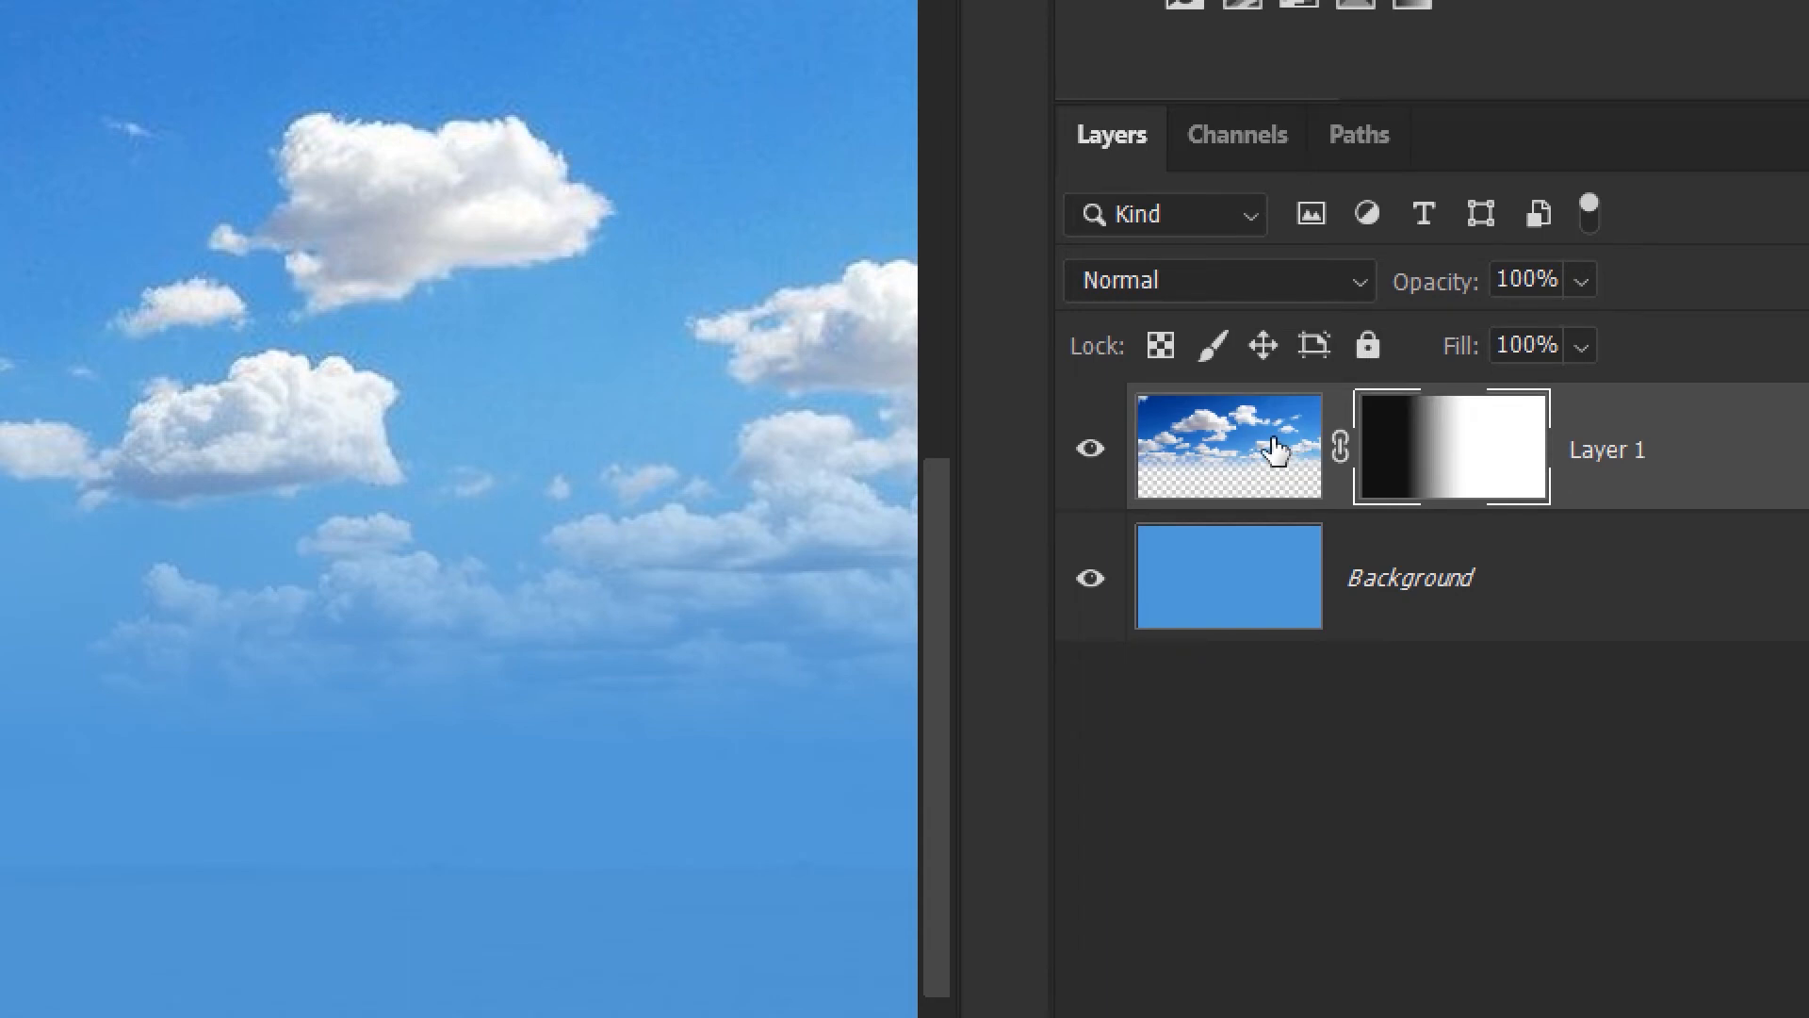
# Apply the horizontal gradient mask permanently to Layer 1.
pyautogui.rightClick(1461, 471)
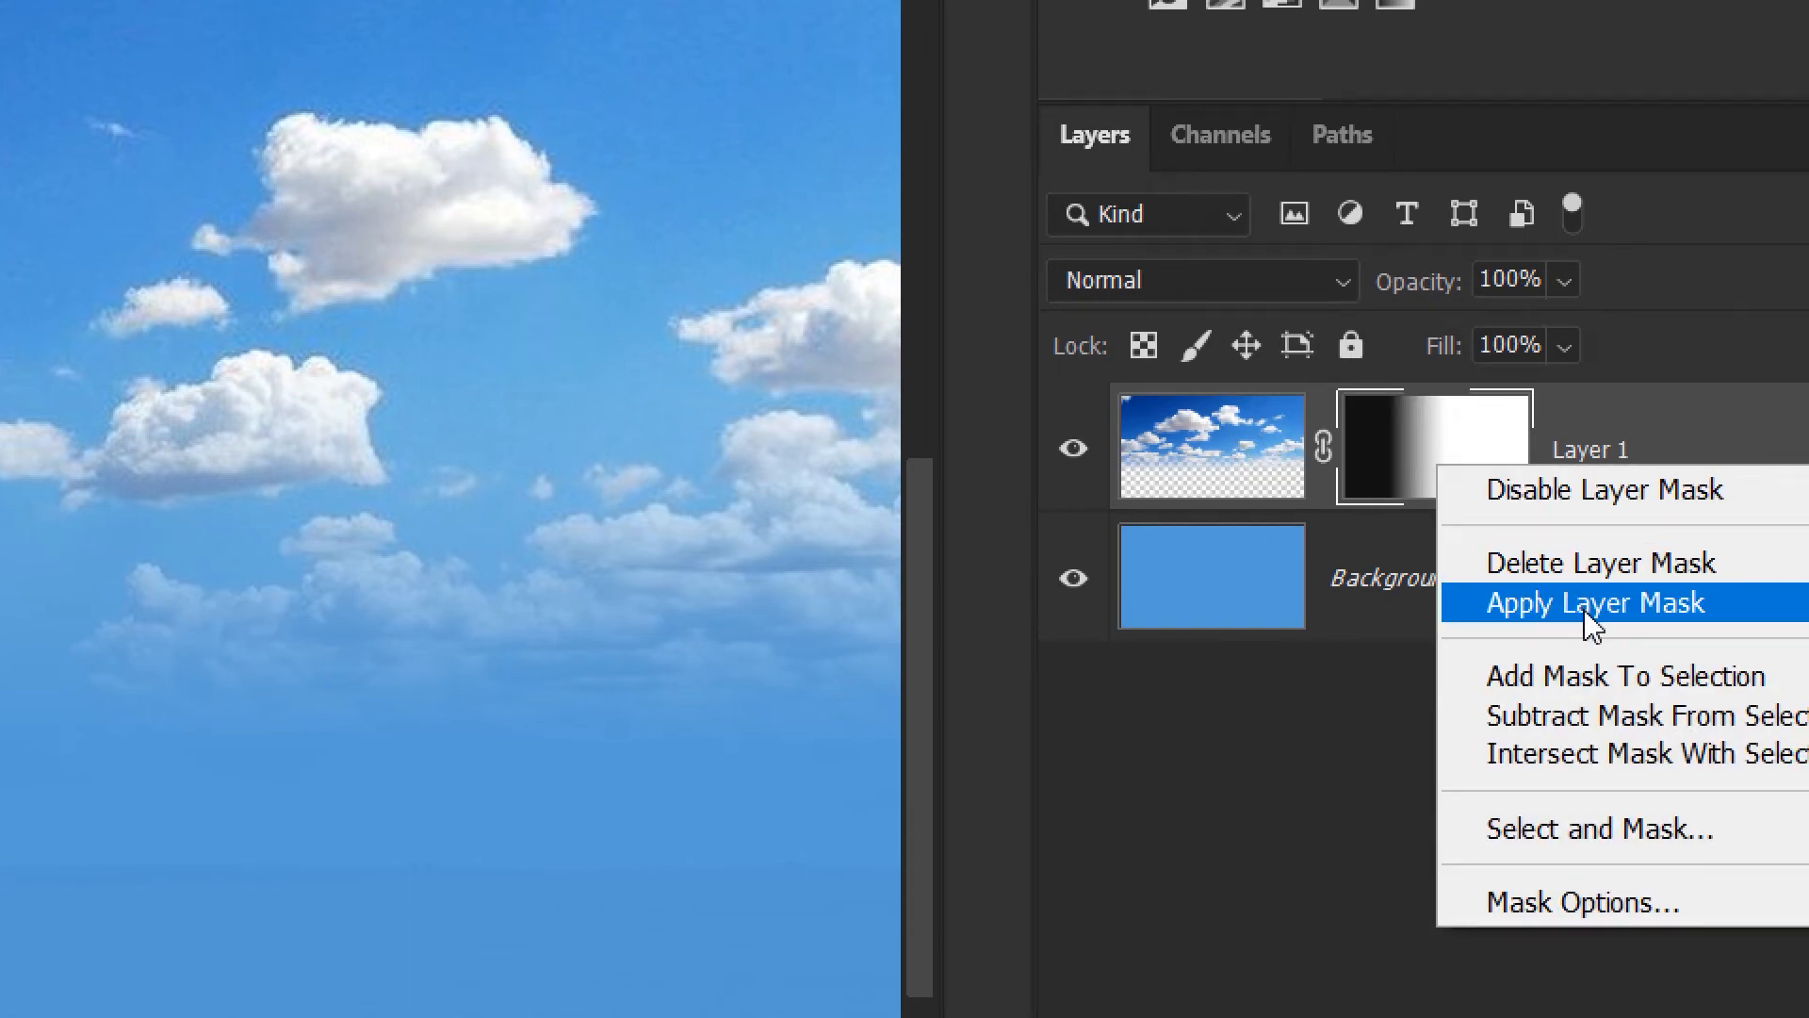
pyautogui.click(1590, 603)
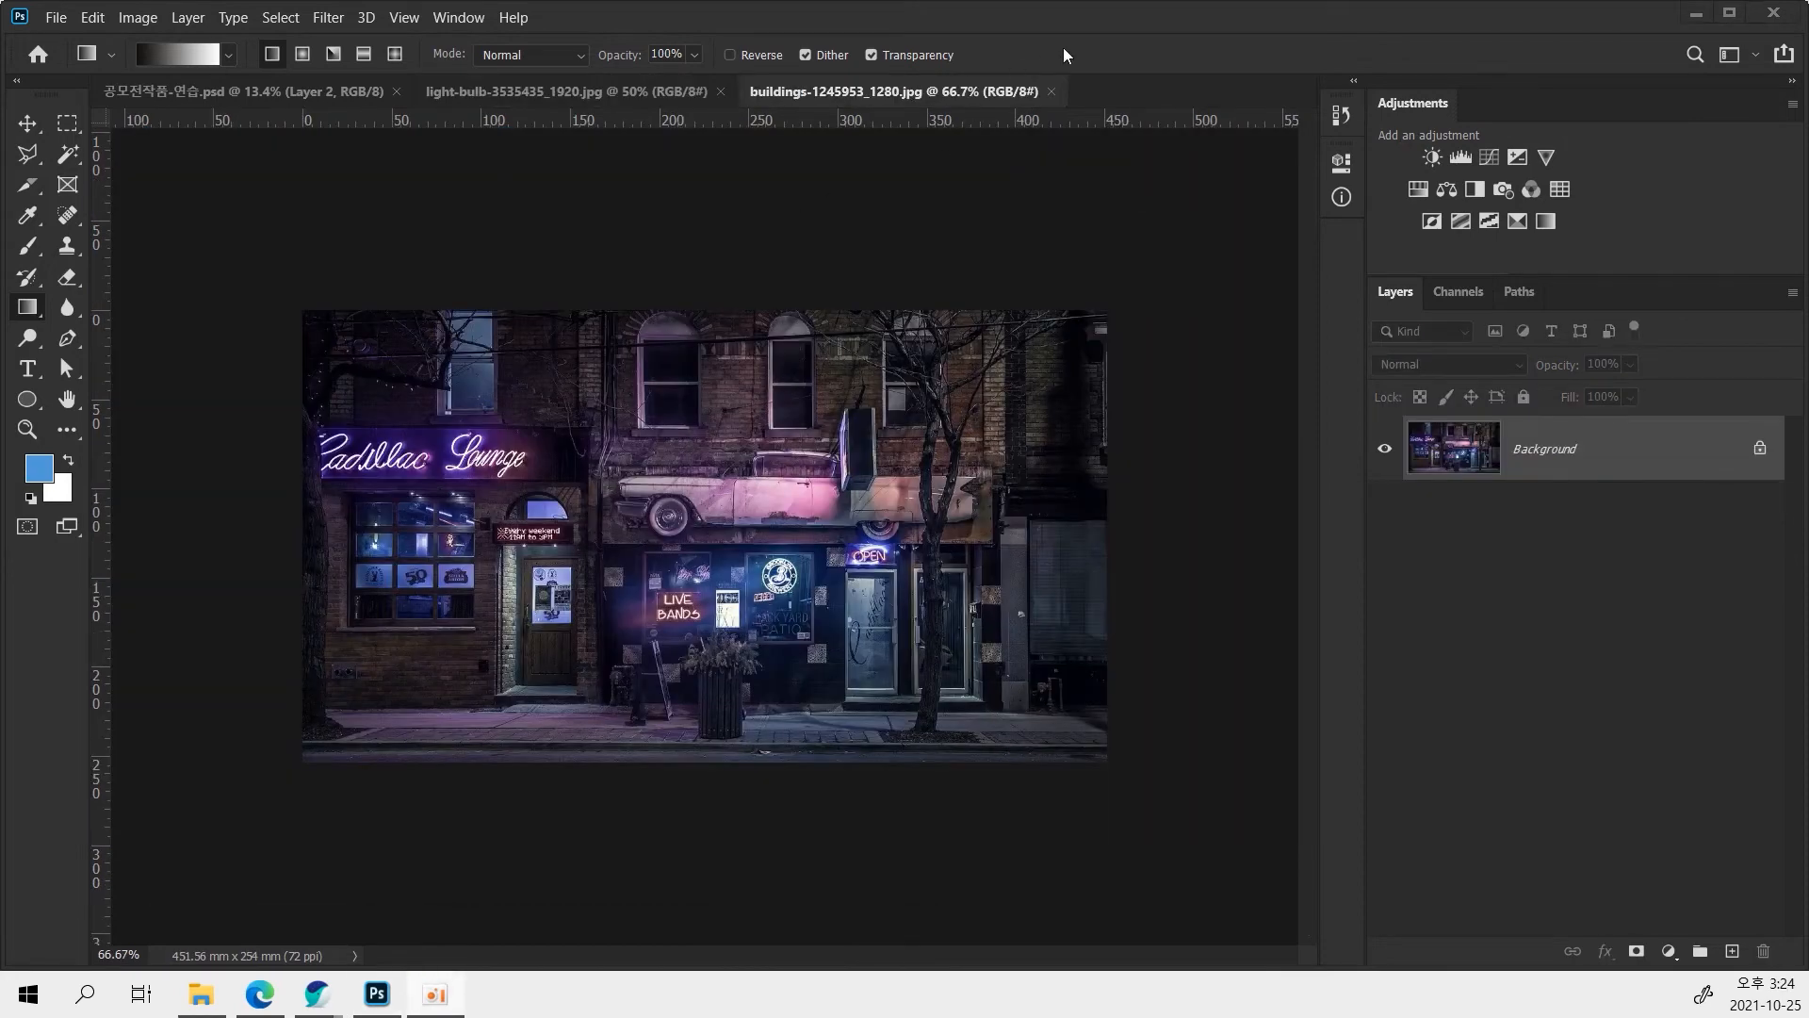
# View the light-bulb document, switch to the browser's layer mask blog post, and examine its source photos, including an enlarged view of the bulb.
pyautogui.click(638, 92)
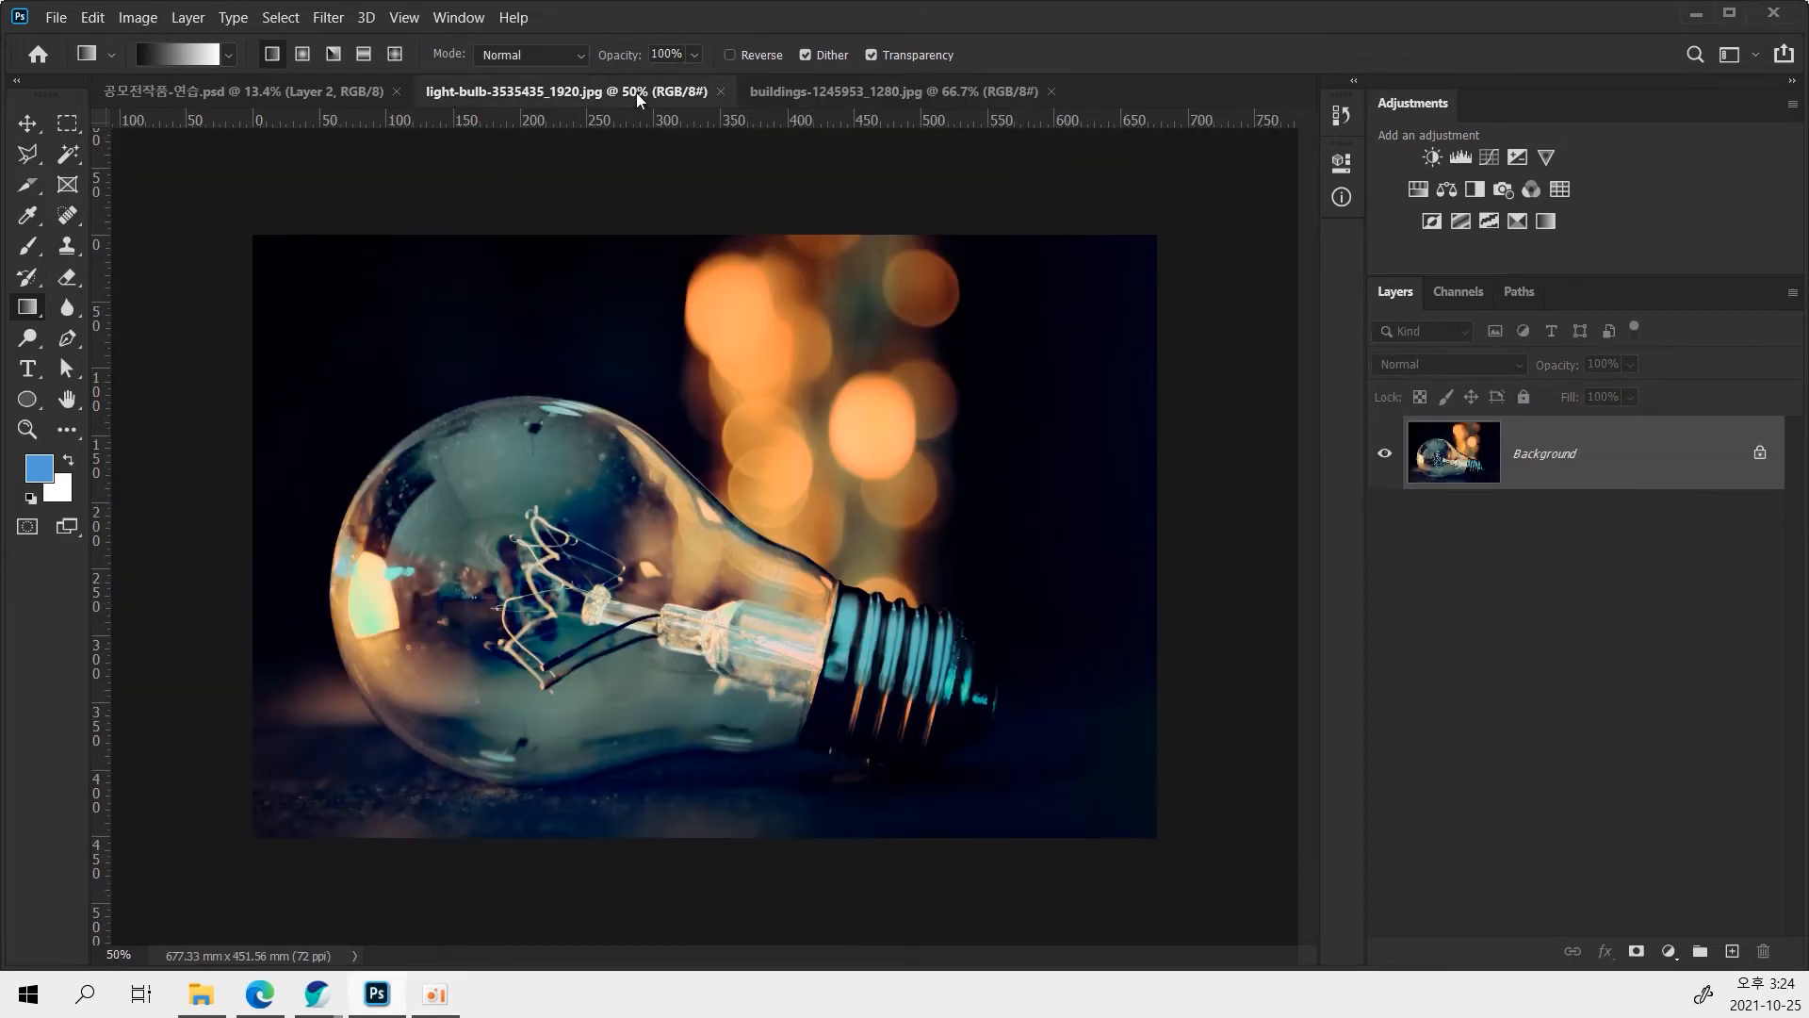
pyautogui.moveTo(317, 997)
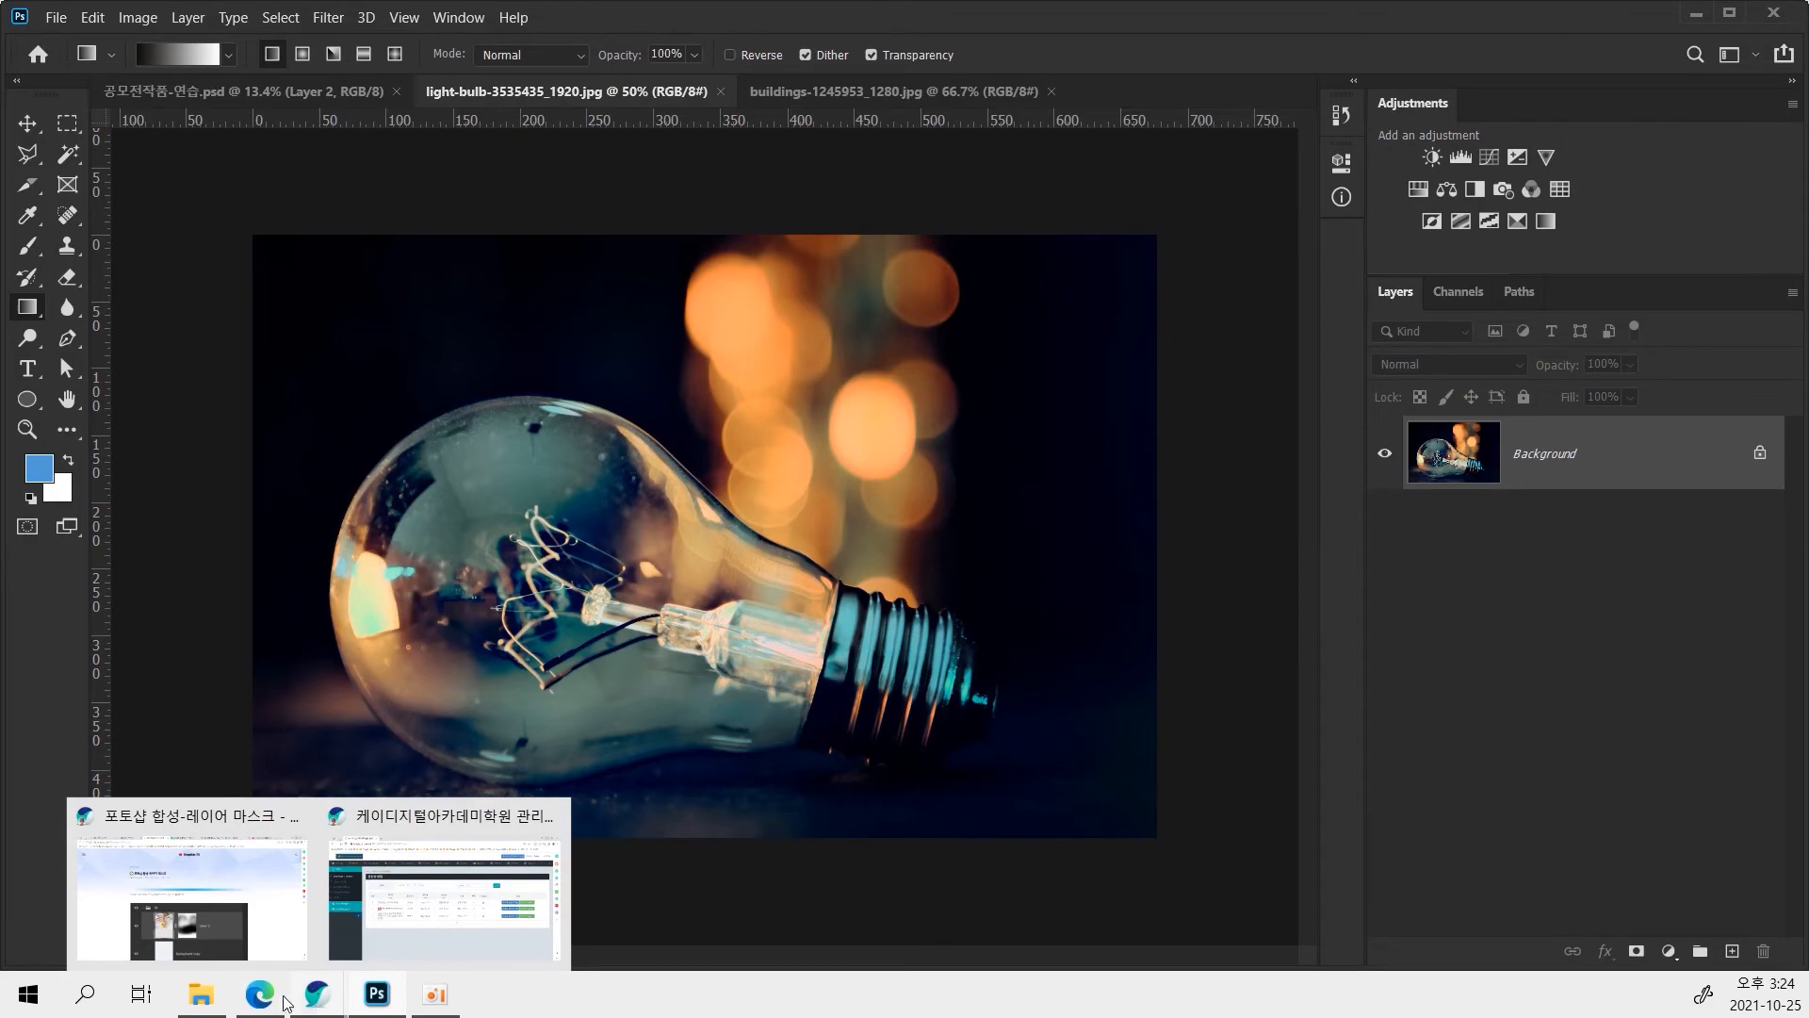
pyautogui.click(268, 886)
pyautogui.scroll(10, 1263, 513)
pyautogui.scroll(20, 1263, 512)
pyautogui.scroll(-6, 1264, 525)
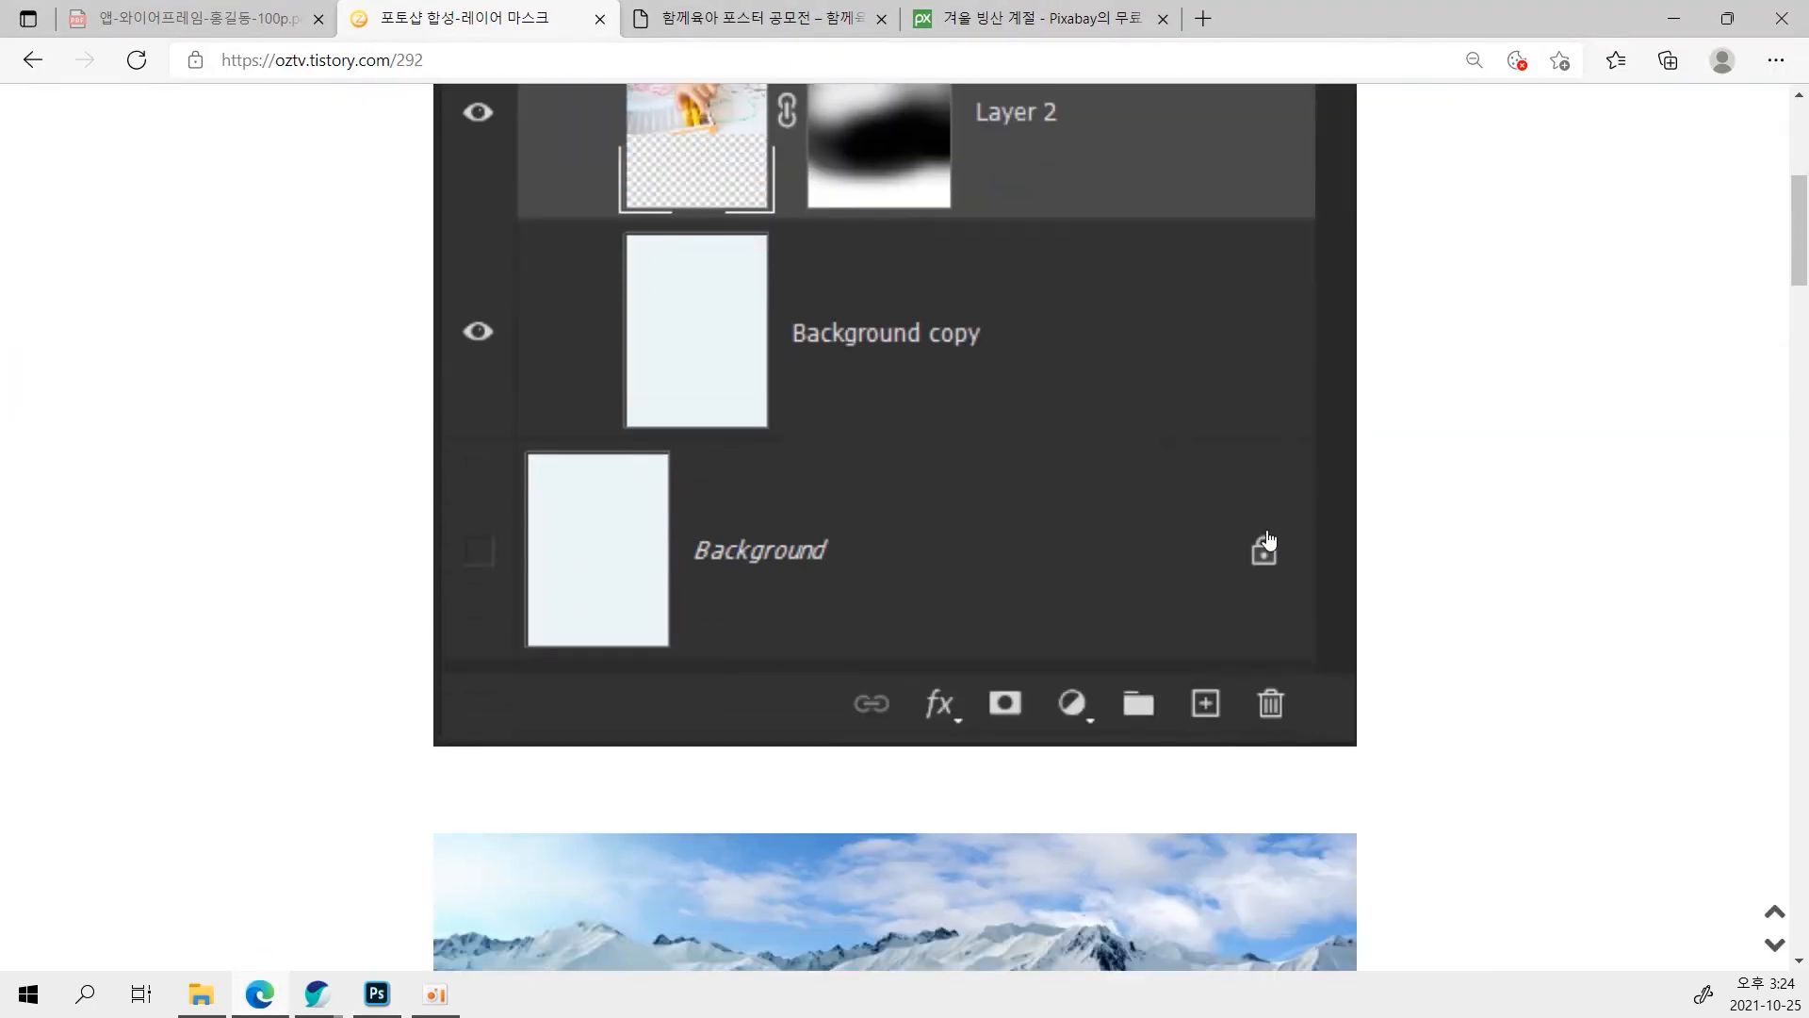
pyautogui.scroll(-20, 1267, 539)
pyautogui.scroll(-12, 1297, 620)
pyautogui.scroll(11, 1365, 618)
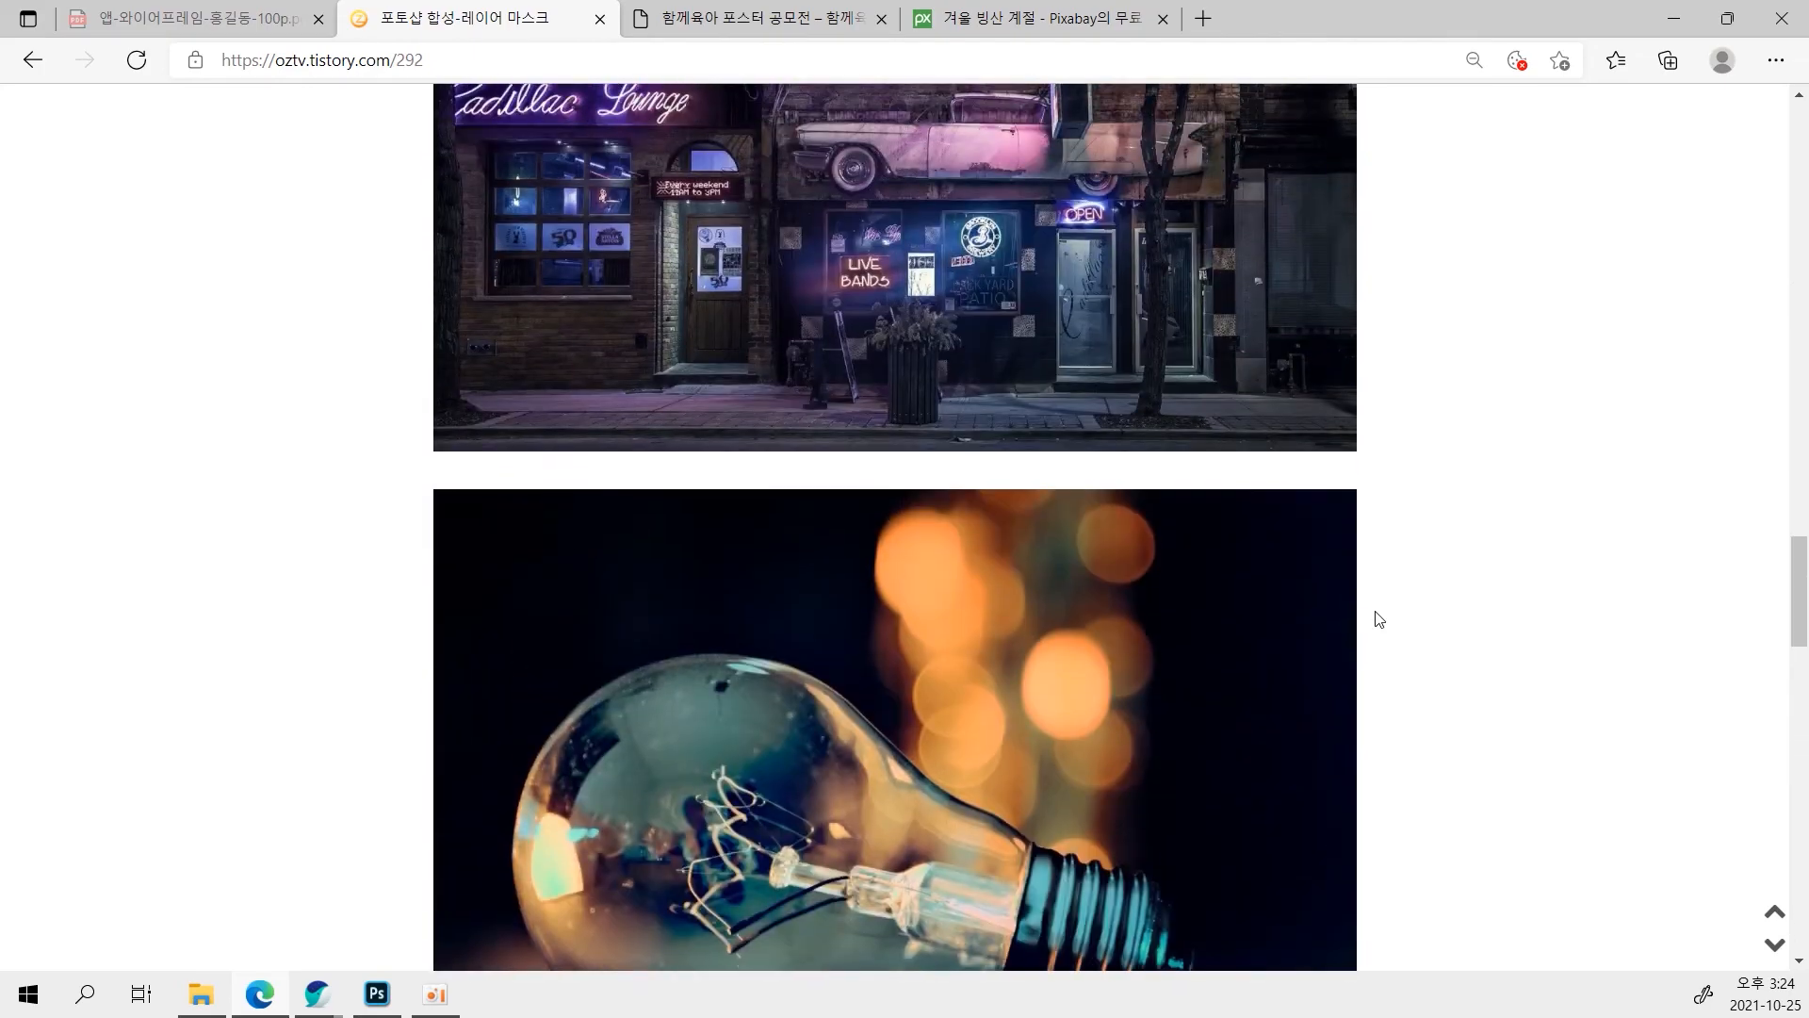
pyautogui.click(803, 738)
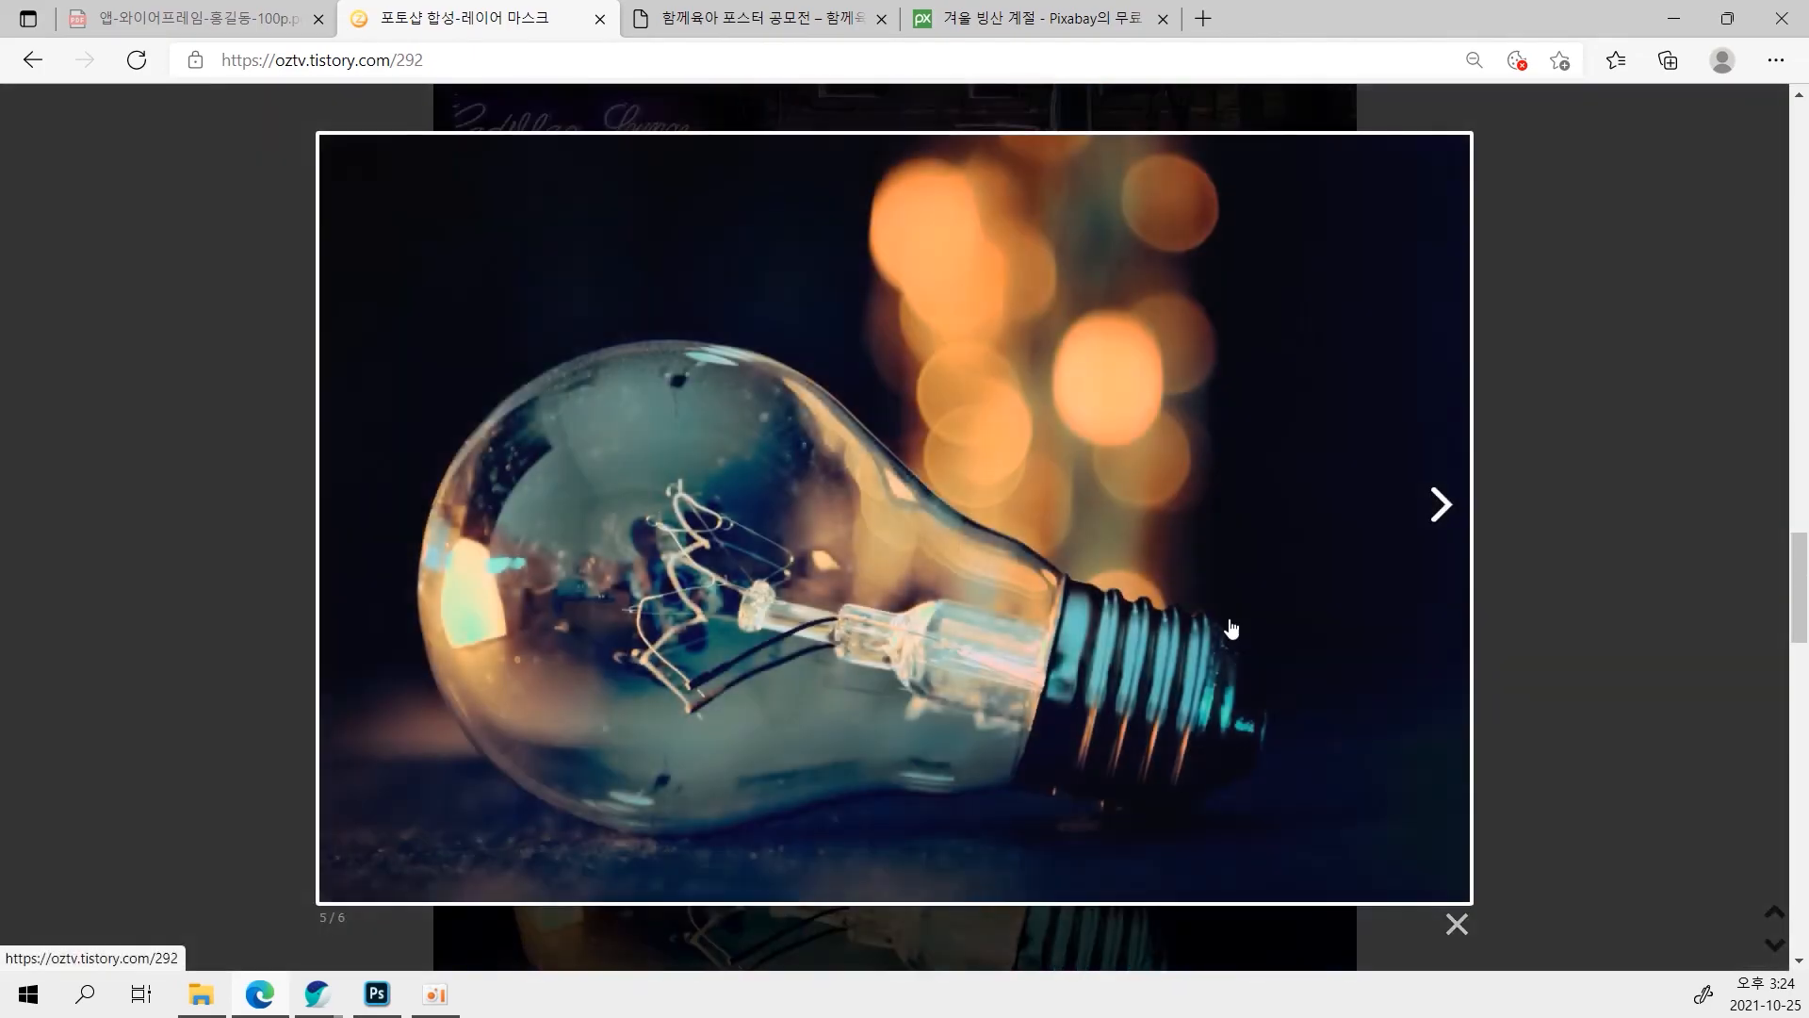
pyautogui.click(1456, 927)
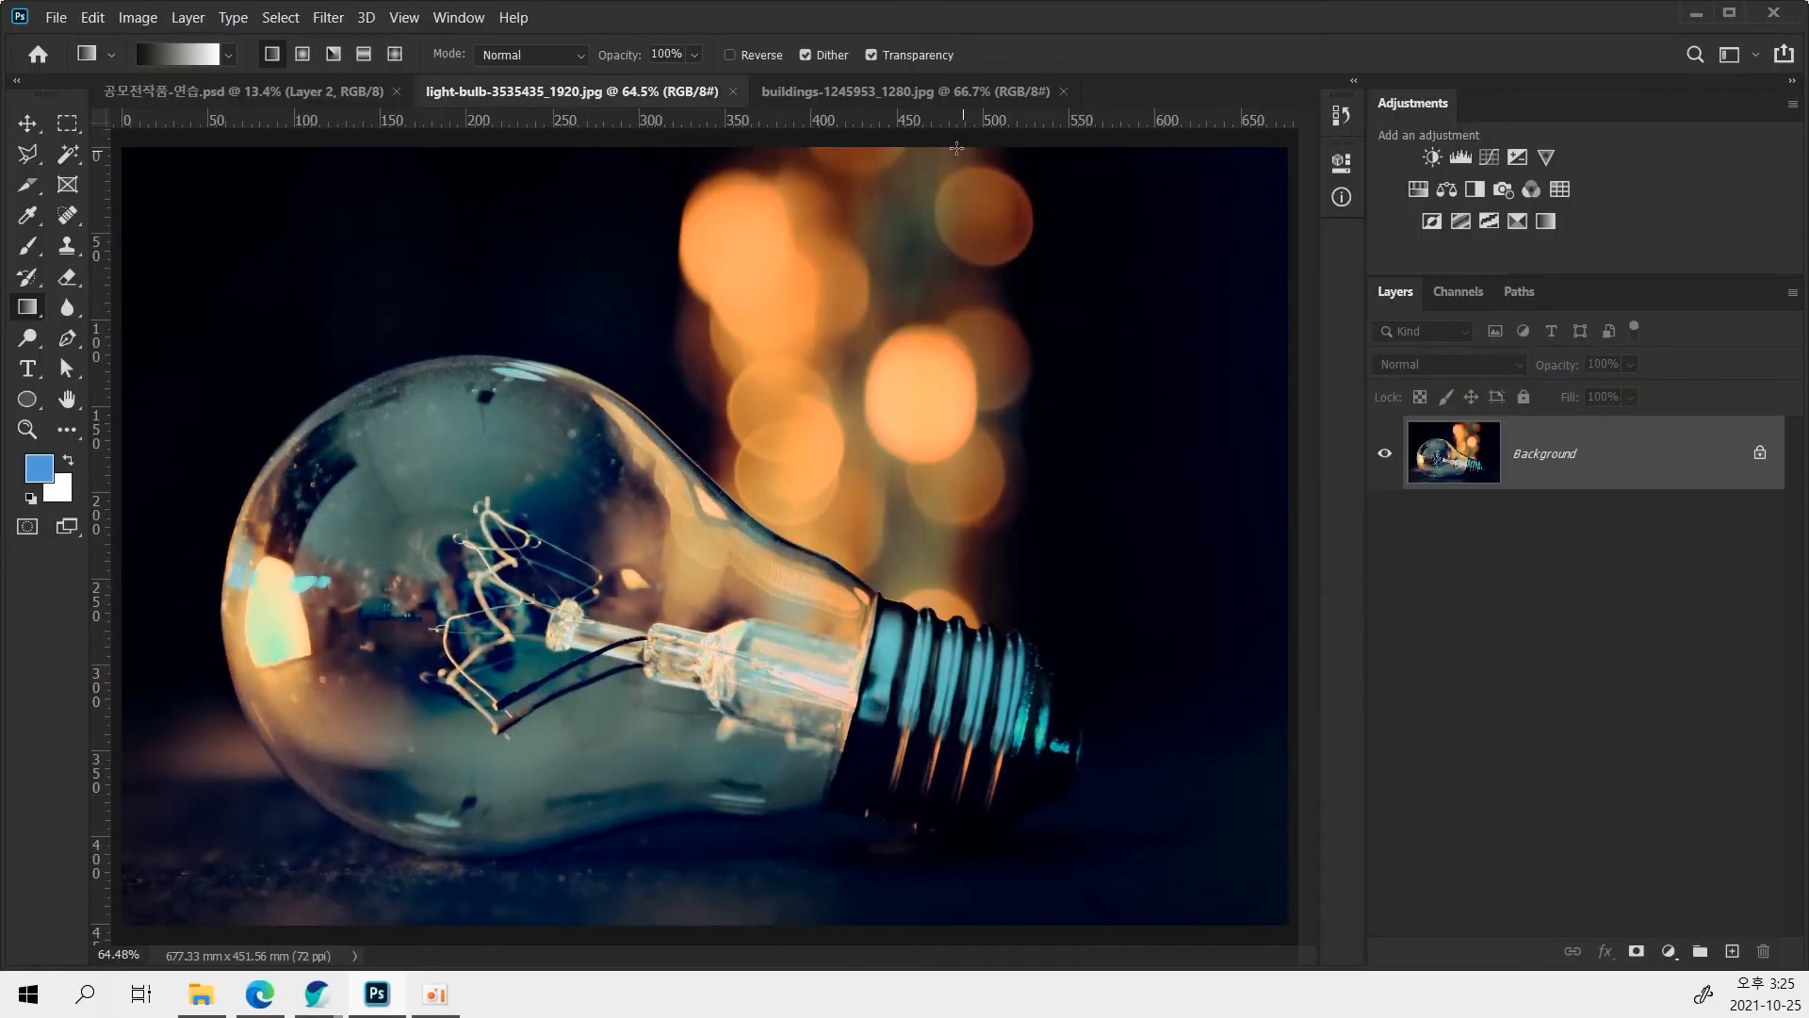
# Copy the whole buildings-1245953_1280.jpg image and paste it as a new layer into light-bulb-3535435_1920.jpg.
pyautogui.click(876, 94)
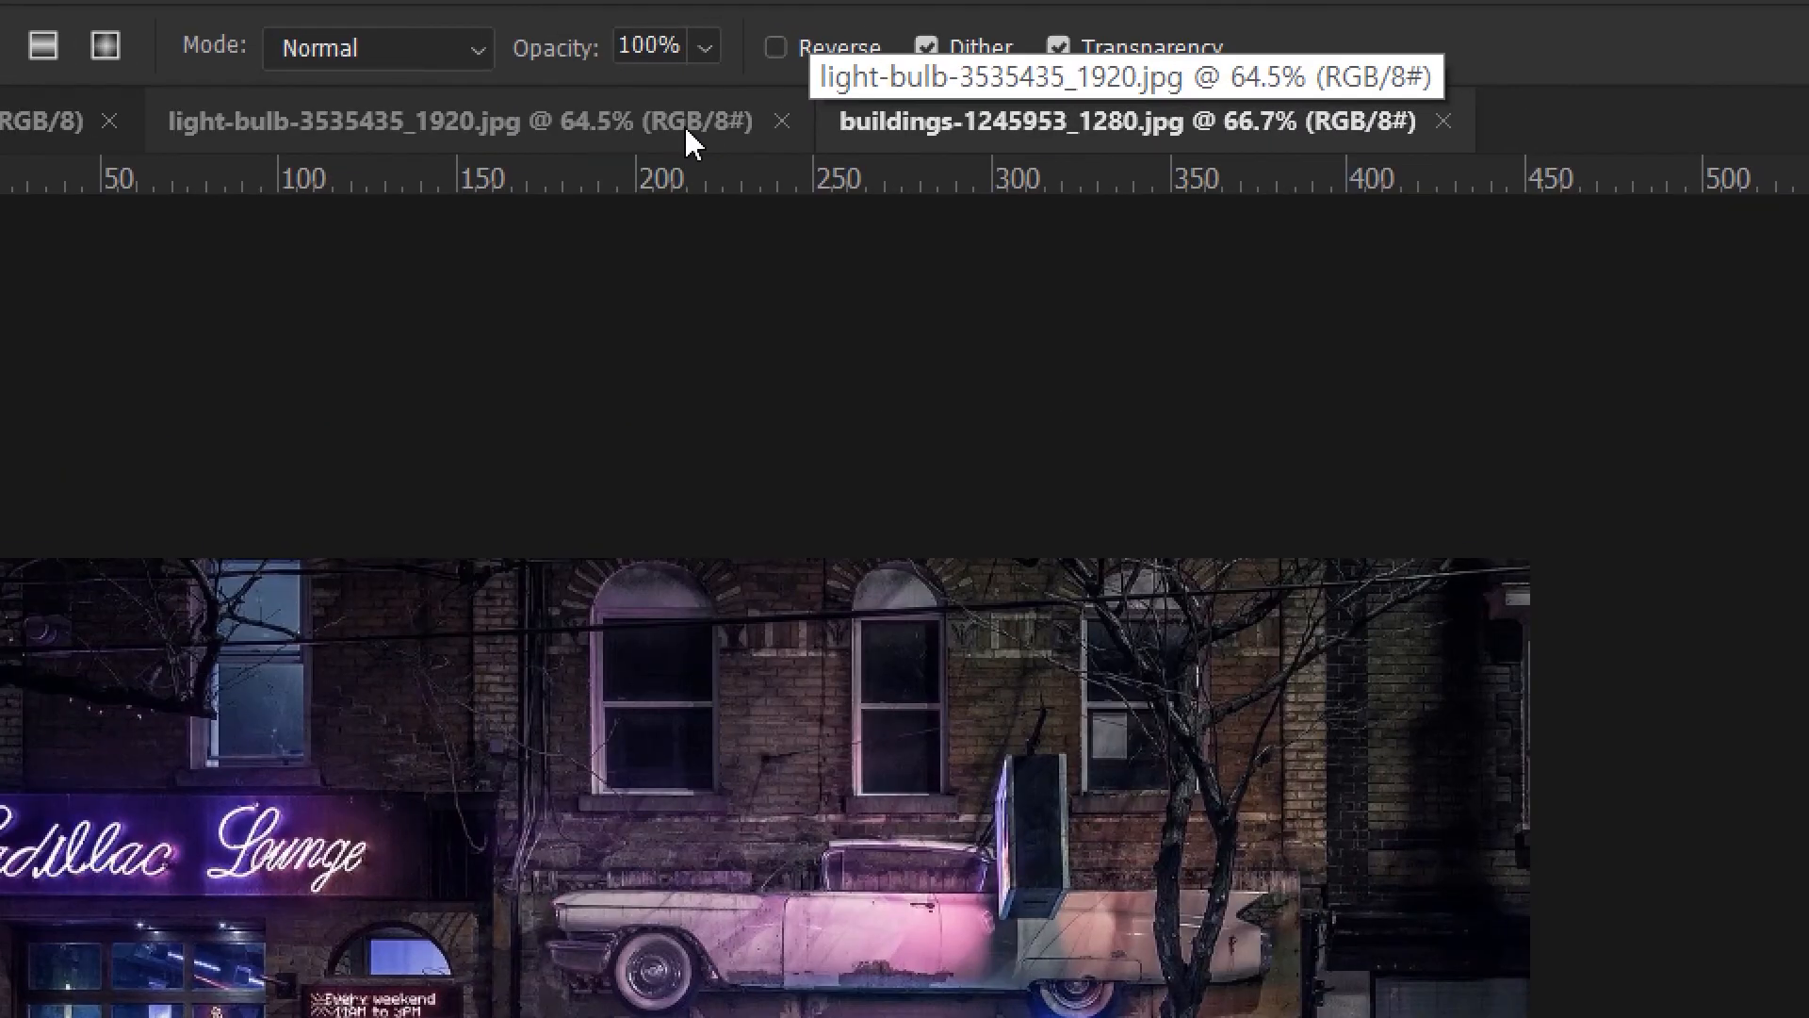
pyautogui.click(693, 141)
pyautogui.click(894, 132)
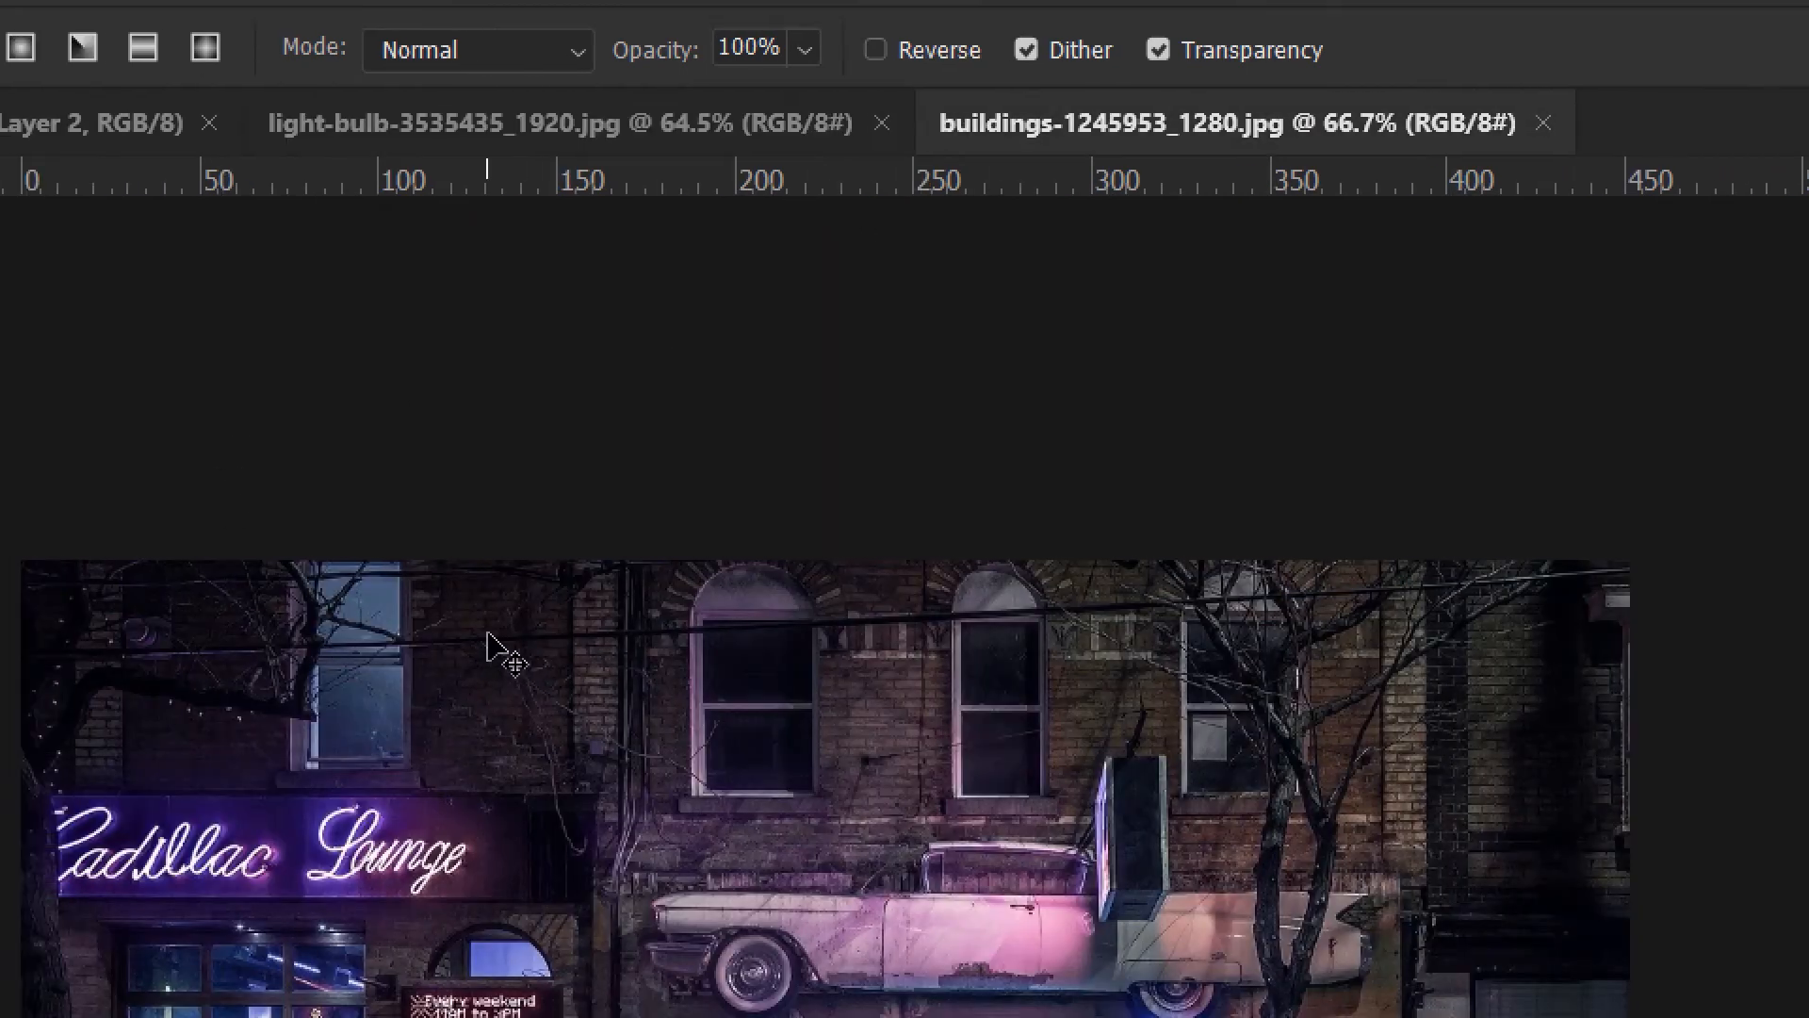
pyautogui.hotkey('ctrl', 'a')
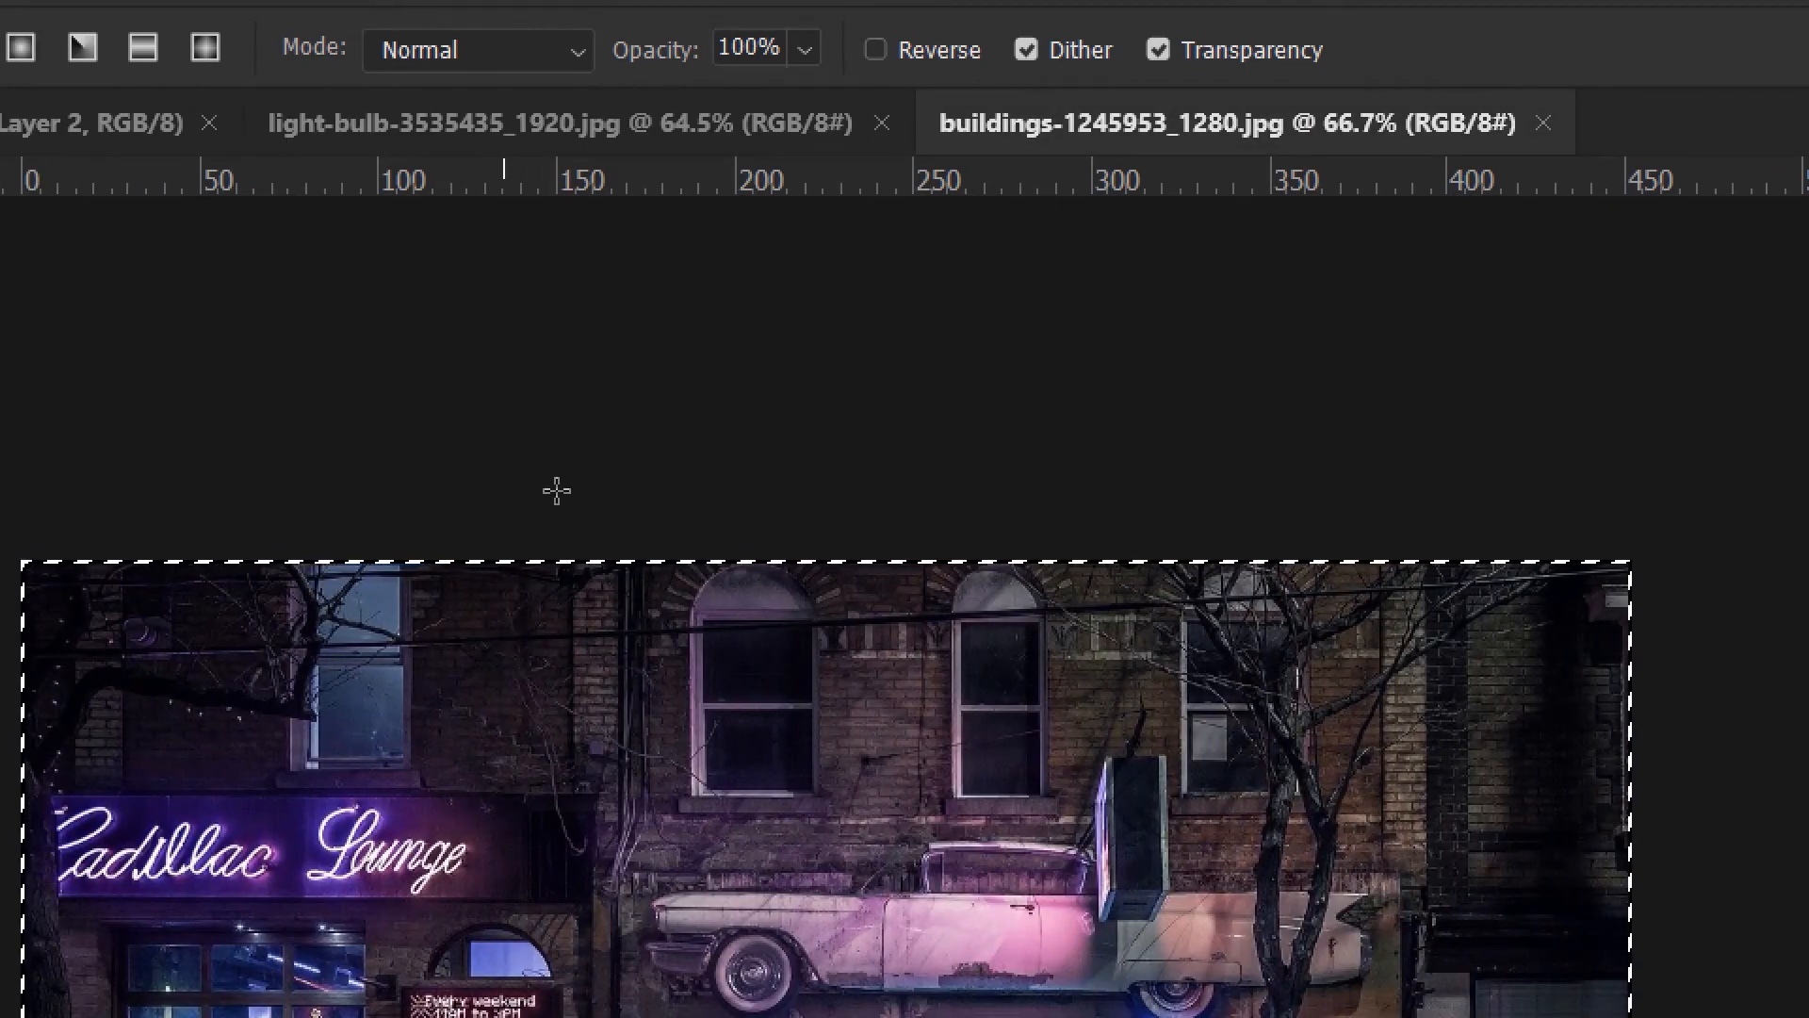
pyautogui.click(657, 123)
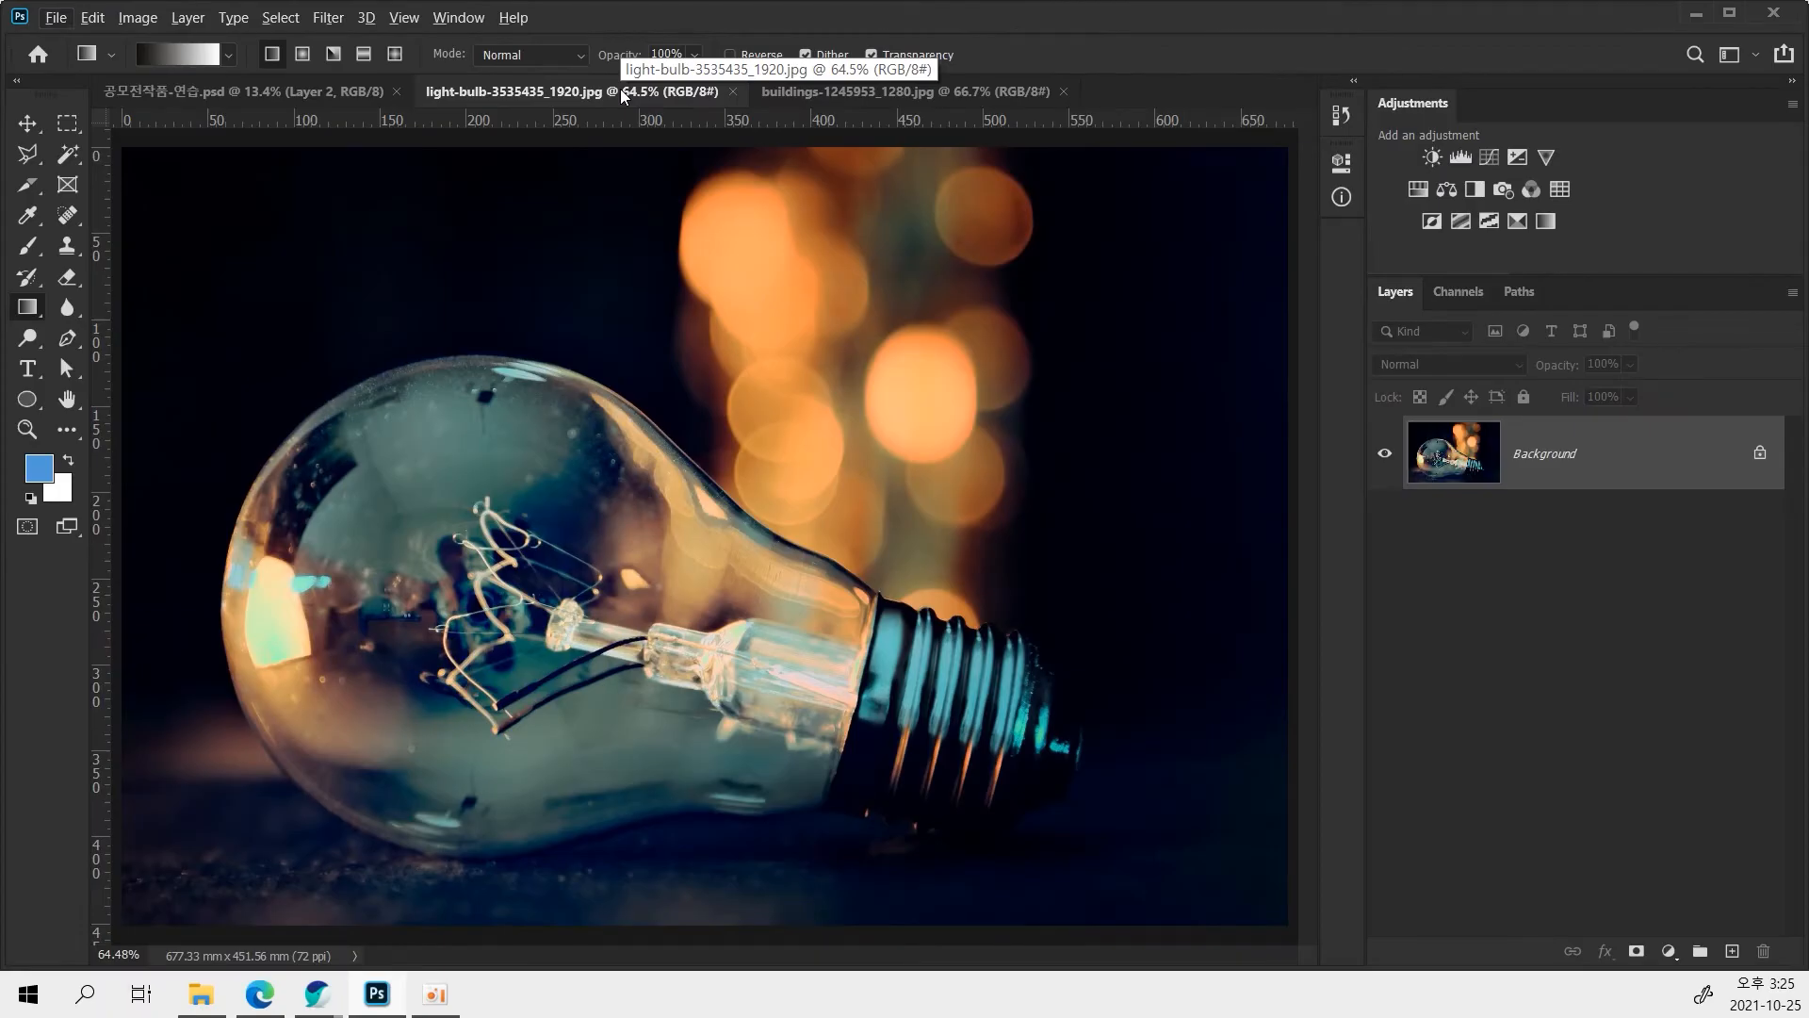
pyautogui.hotkey('ctrl', 'v')
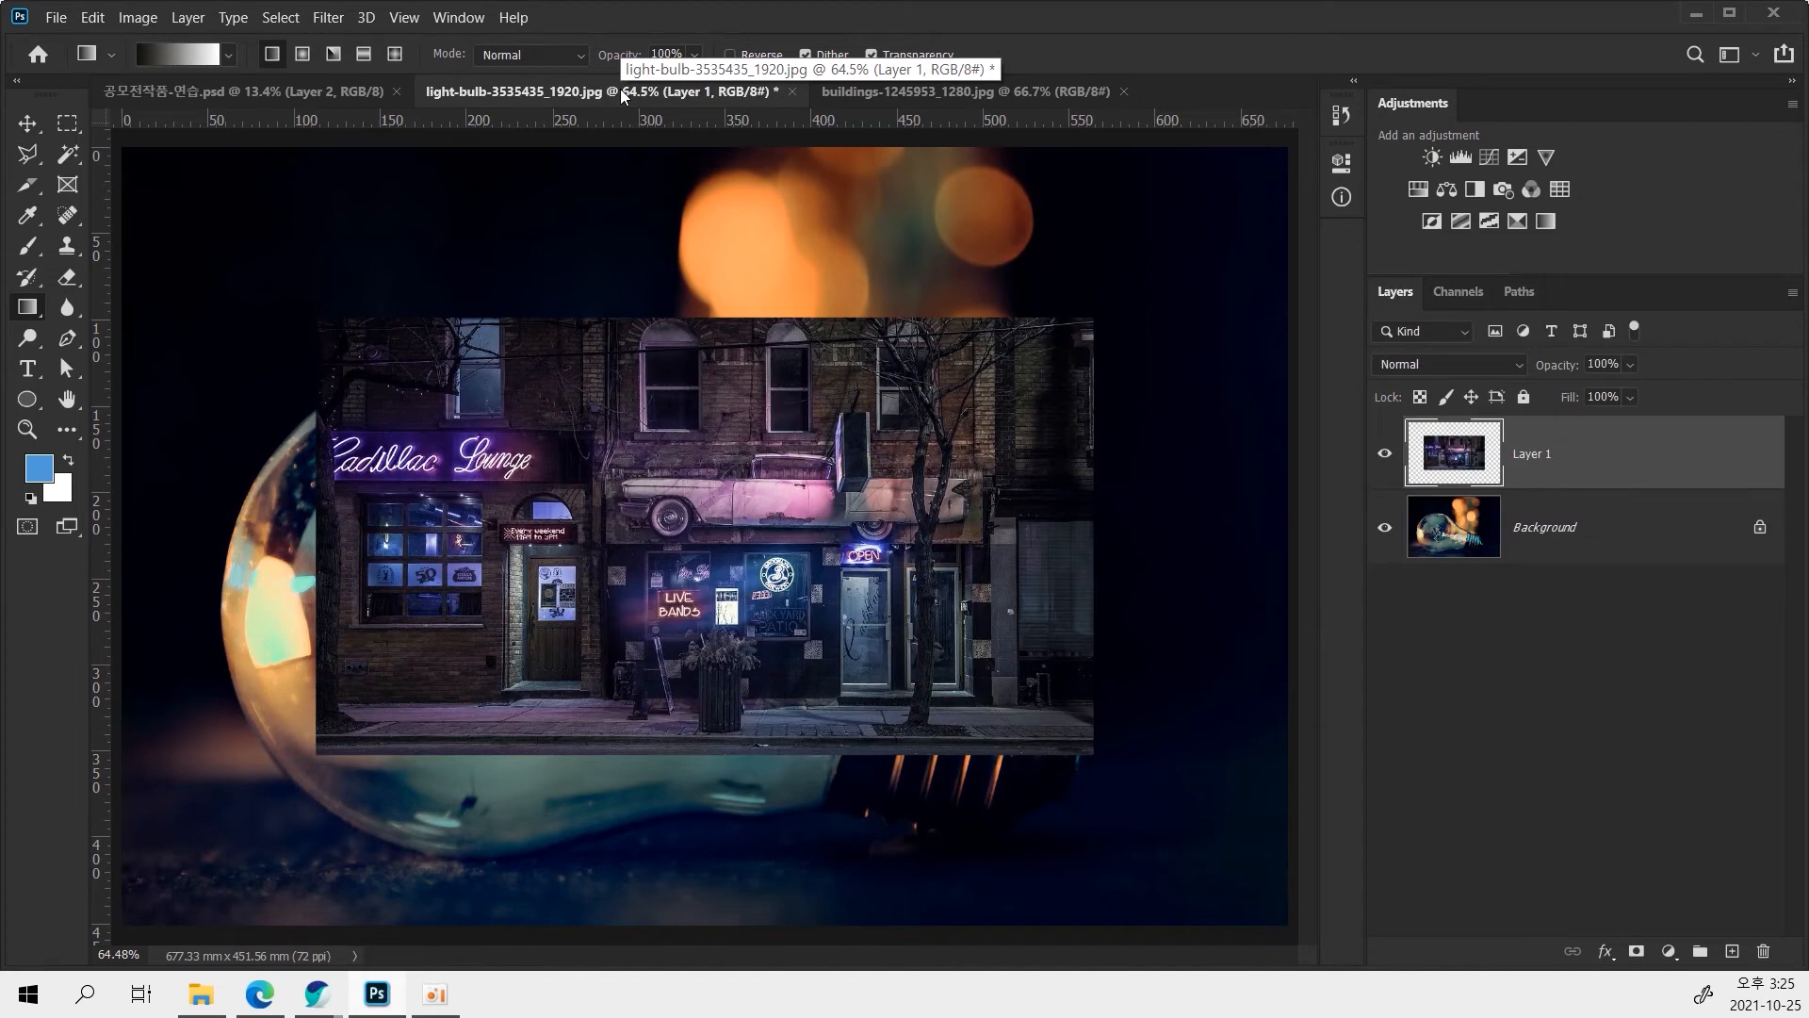
# Move the pasted street photo left and slightly down over the glass part of the bulb.
pyautogui.press('v')
pyautogui.moveTo(488, 473); pyautogui.dragTo(363, 473)
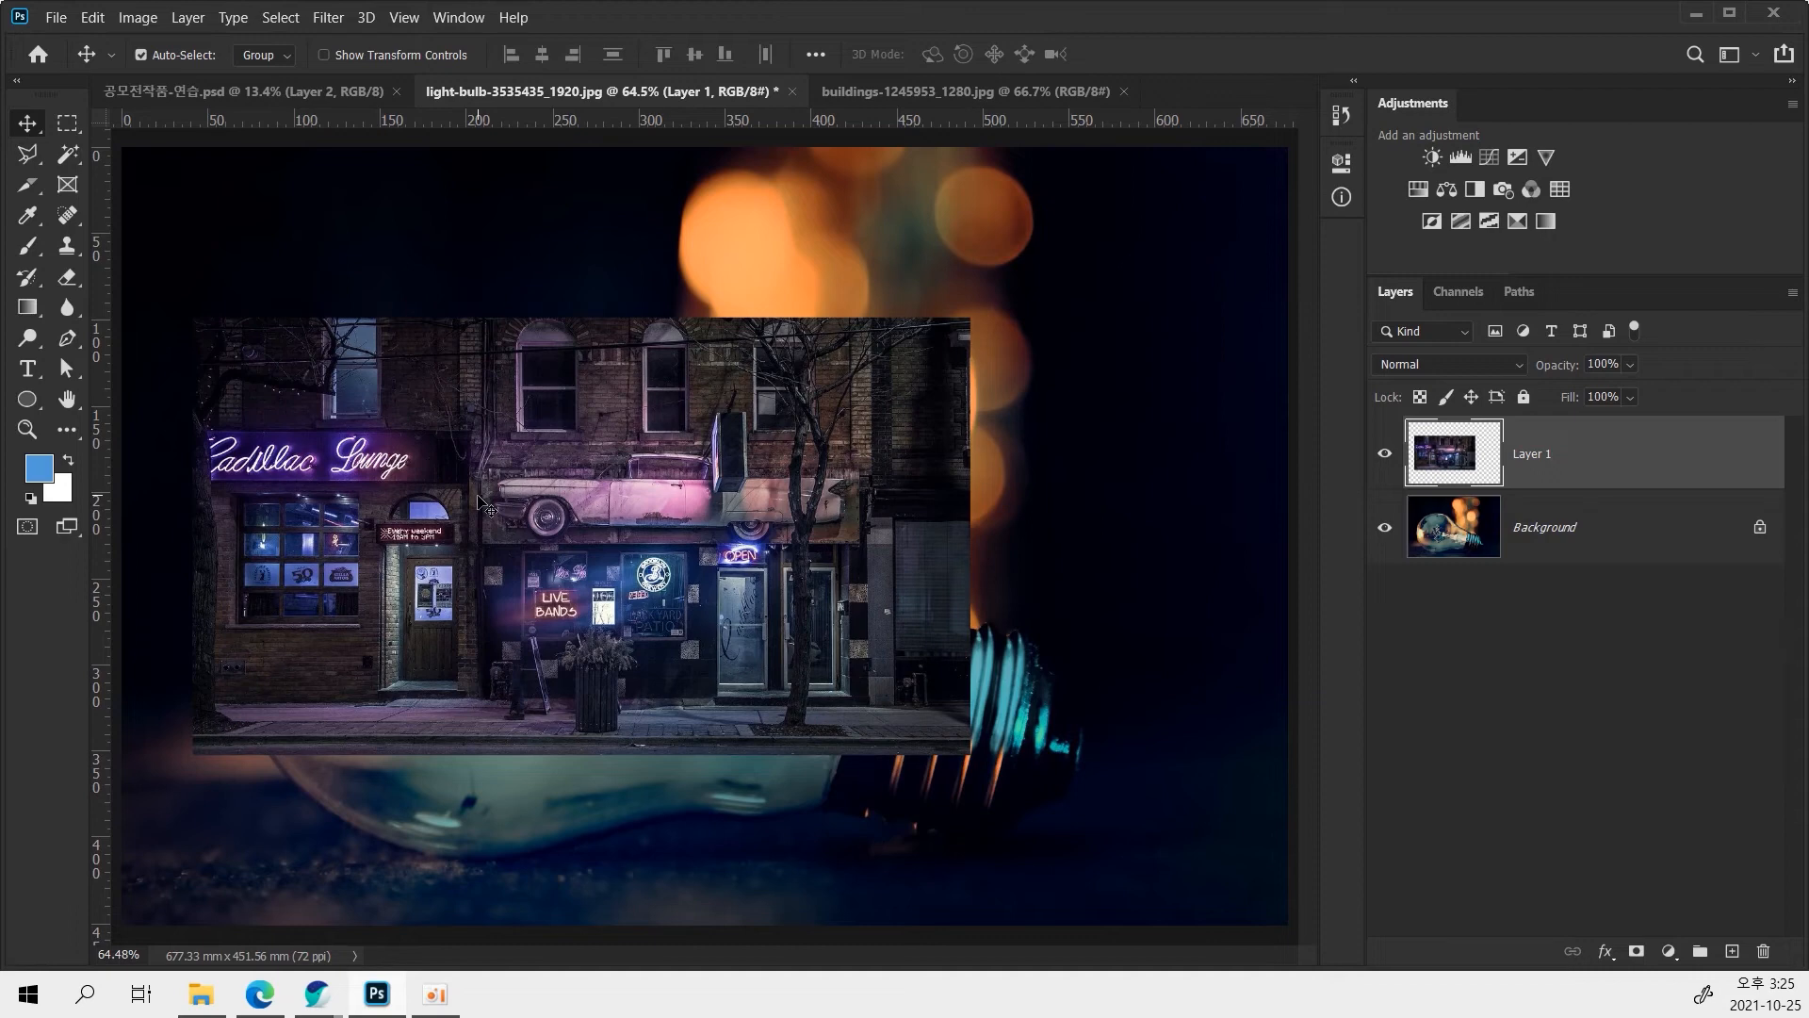
pyautogui.moveTo(502, 521)
pyautogui.mouseDown()
pyautogui.moveTo(876, 758)
pyautogui.moveTo(694, 609)
pyautogui.moveTo(901, 592)
pyautogui.moveTo(432, 531)
pyautogui.moveTo(957, 625)
pyautogui.moveTo(507, 505)
pyautogui.moveTo(518, 589)
pyautogui.moveTo(515, 535)
pyautogui.moveTo(1021, 938)
pyautogui.moveTo(509, 602)
pyautogui.moveTo(507, 519)
pyautogui.moveTo(524, 552)
pyautogui.moveTo(503, 550)
pyautogui.mouseUp()
# Rotate the street photo clockwise to follow the bulb's tilt and reposition it over the glass.
pyautogui.press('ctrl')
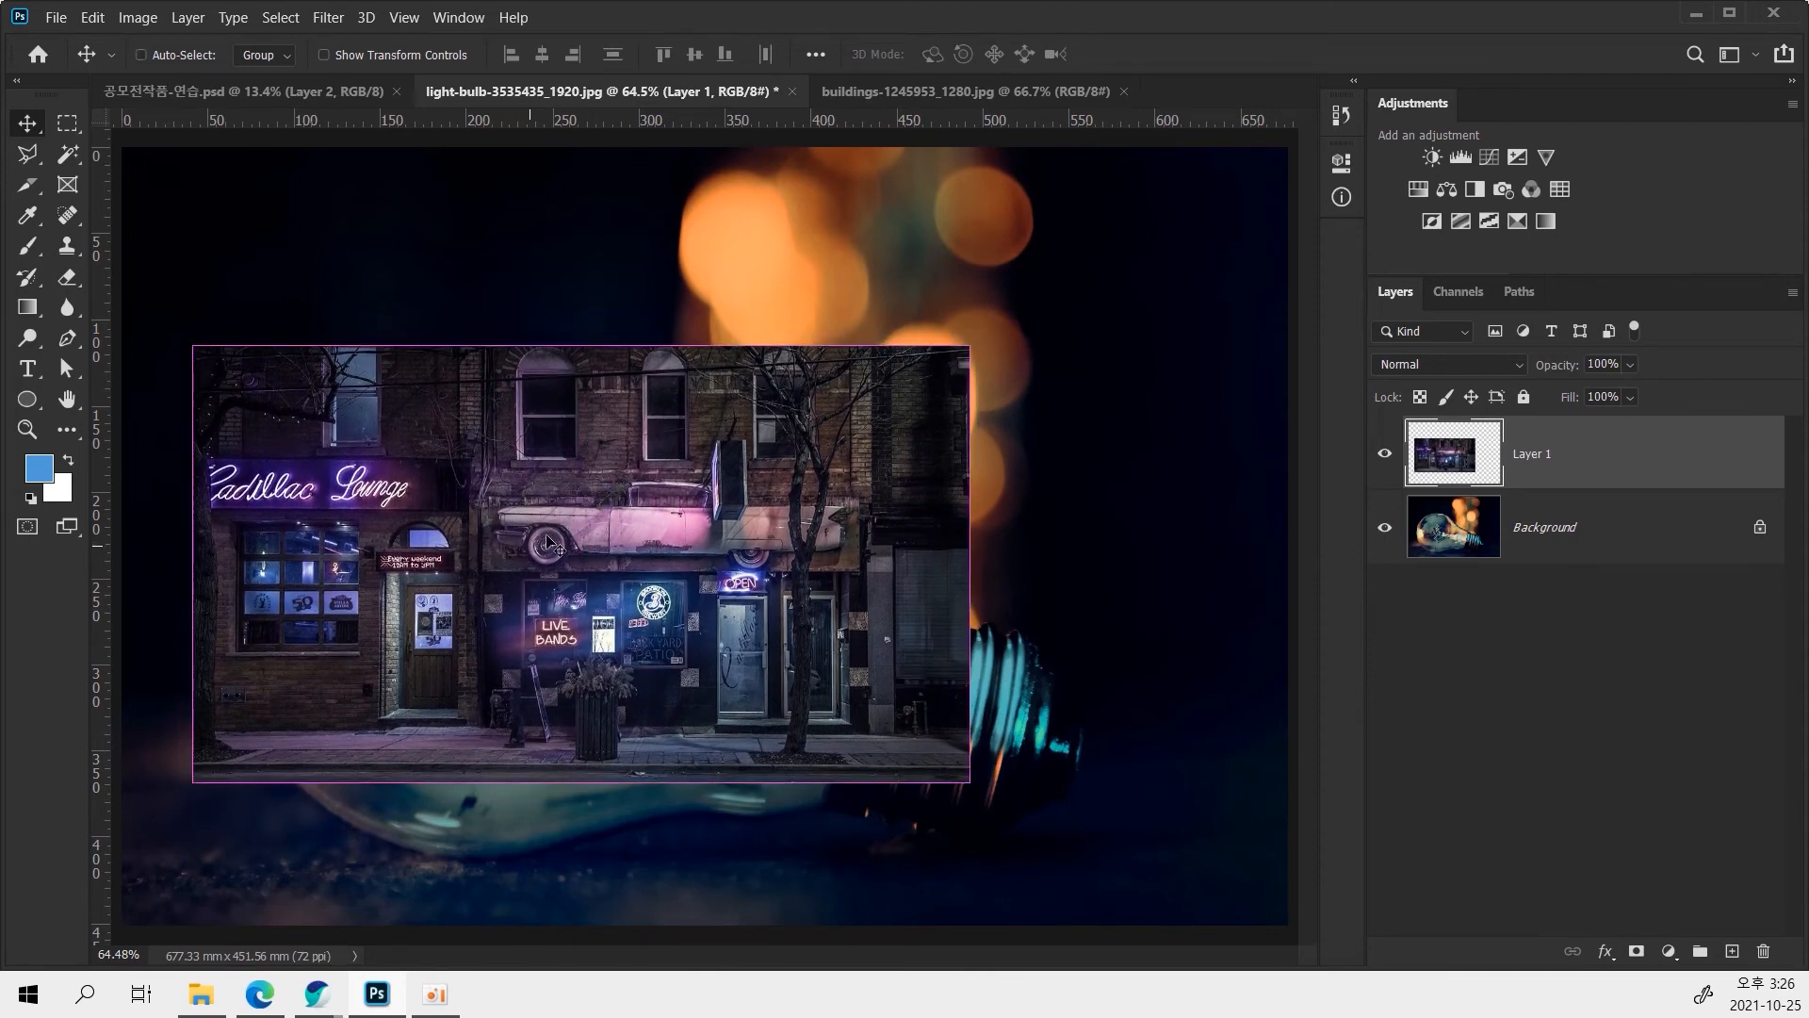
pyautogui.hotkey('ctrl', 't')
pyautogui.moveTo(908, 289); pyautogui.dragTo(950, 345)
pyautogui.moveTo(765, 485); pyautogui.dragTo(784, 514)
pyautogui.press('Return')
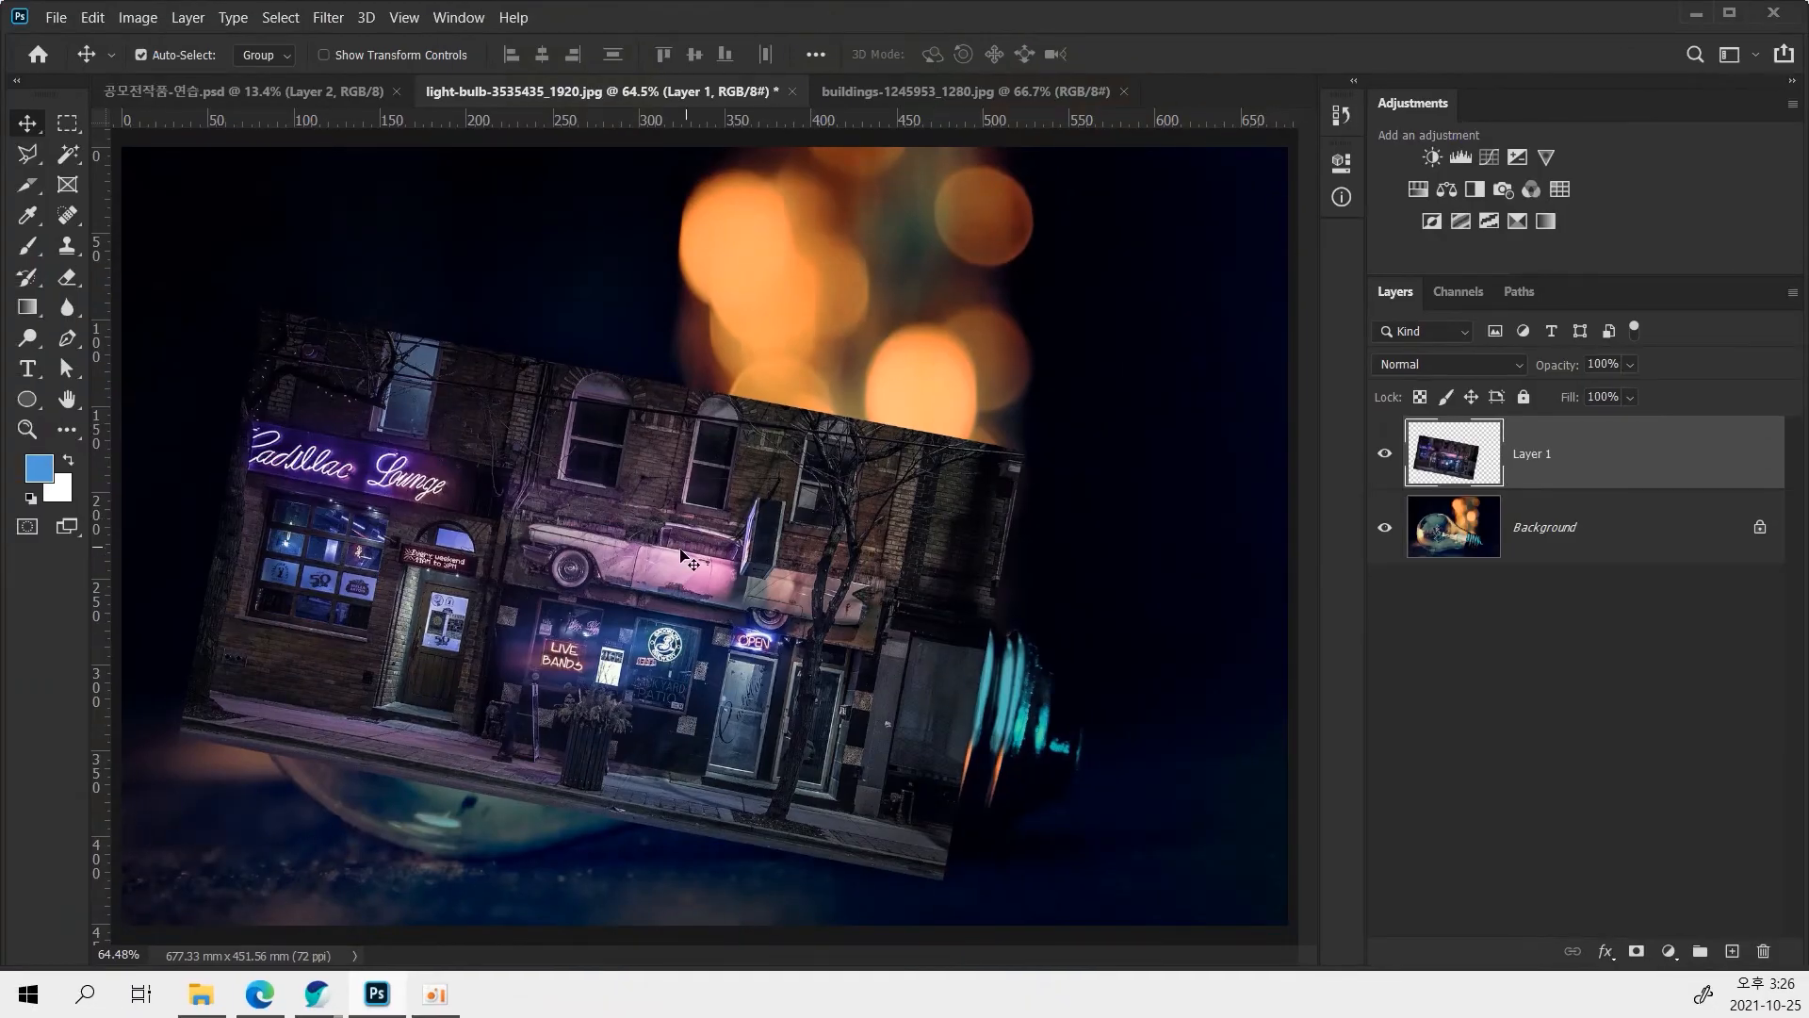
pyautogui.moveTo(544, 585); pyautogui.dragTo(538, 504)
pyautogui.moveTo(677, 514)
pyautogui.mouseDown()
pyautogui.moveTo(650, 515)
pyautogui.moveTo(665, 521)
pyautogui.mouseUp()
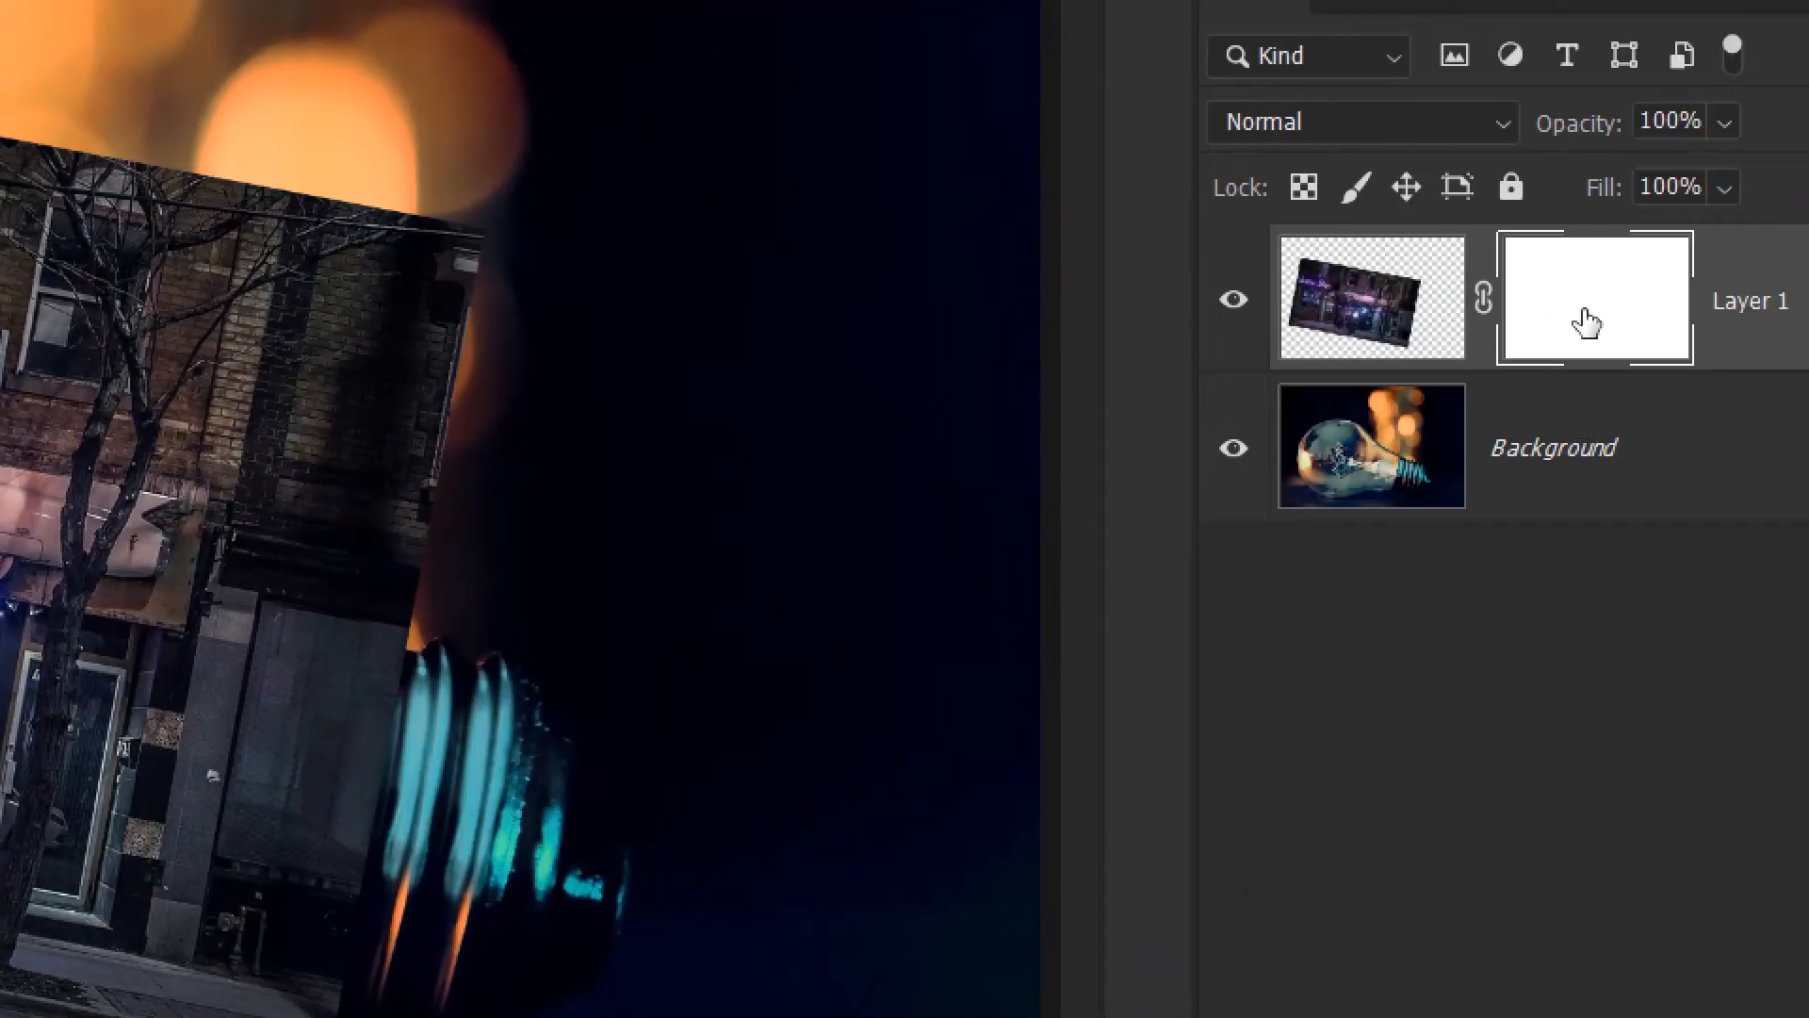
# Replace Layer 1's white mask with a black mask that hides the whole street photo.
pyautogui.press('Delete')
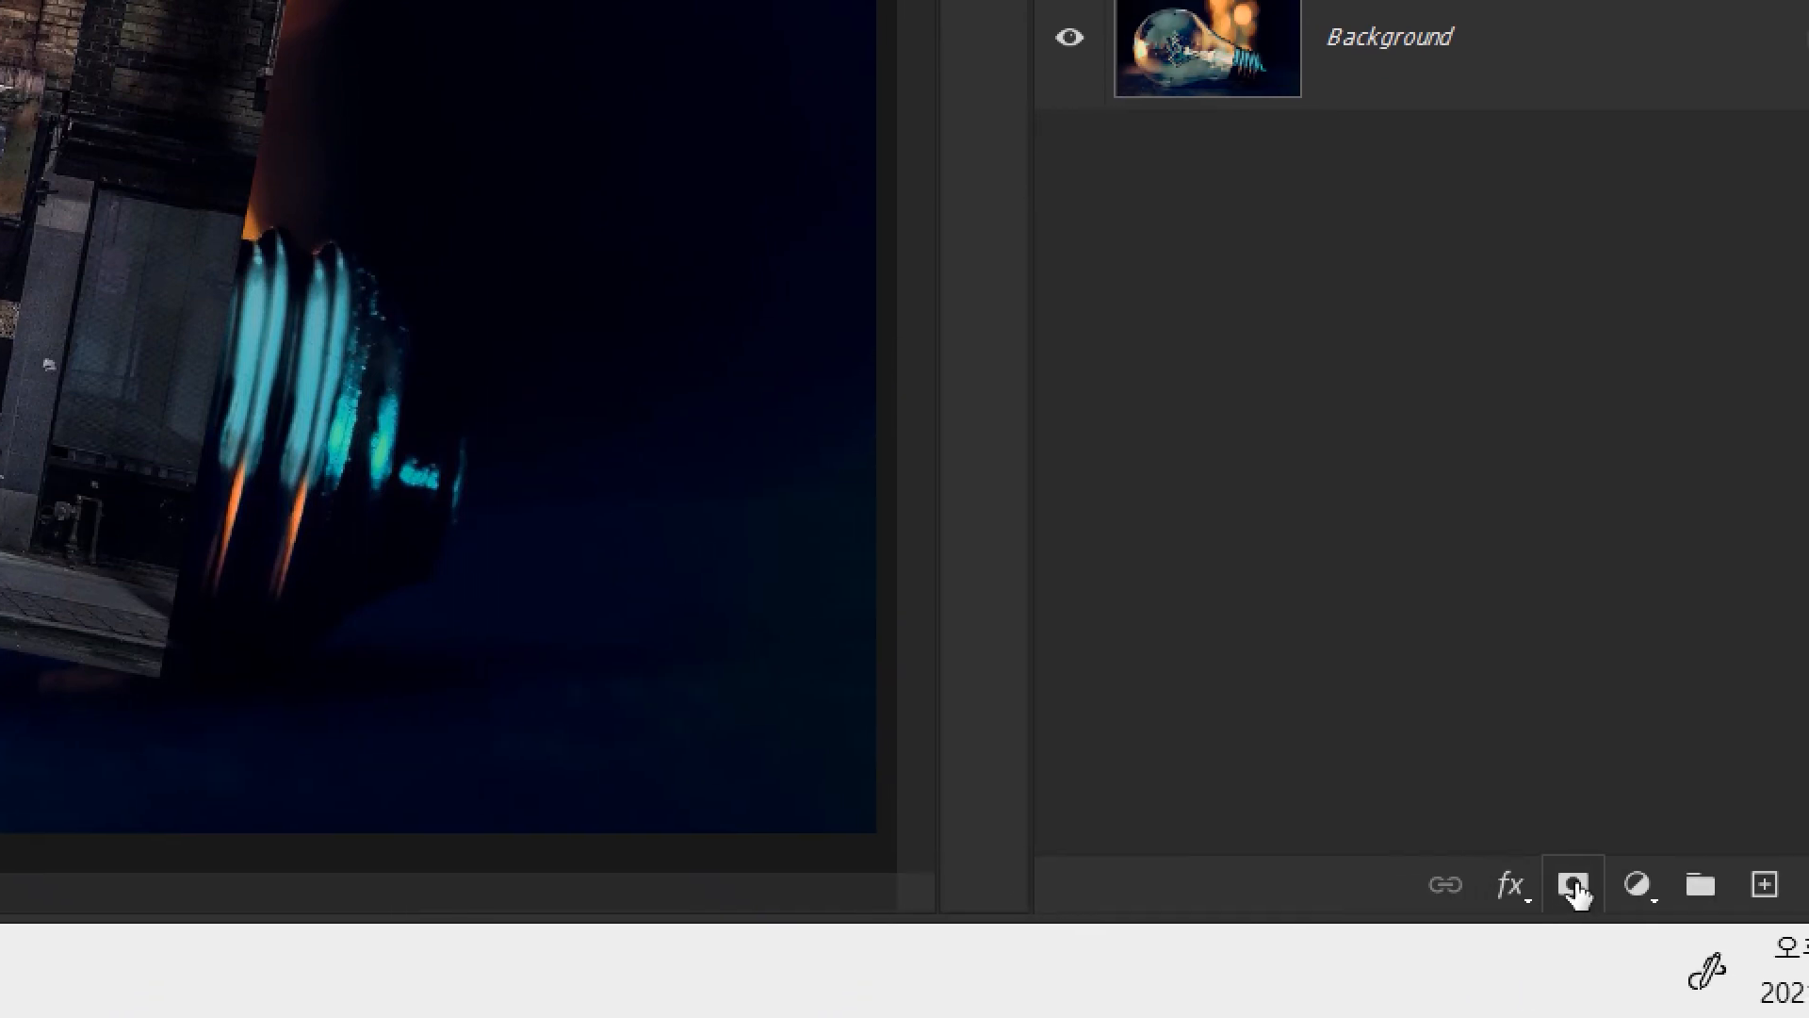
pyautogui.keyDown('alt'); pyautogui.click(1573, 886); pyautogui.keyUp('alt')
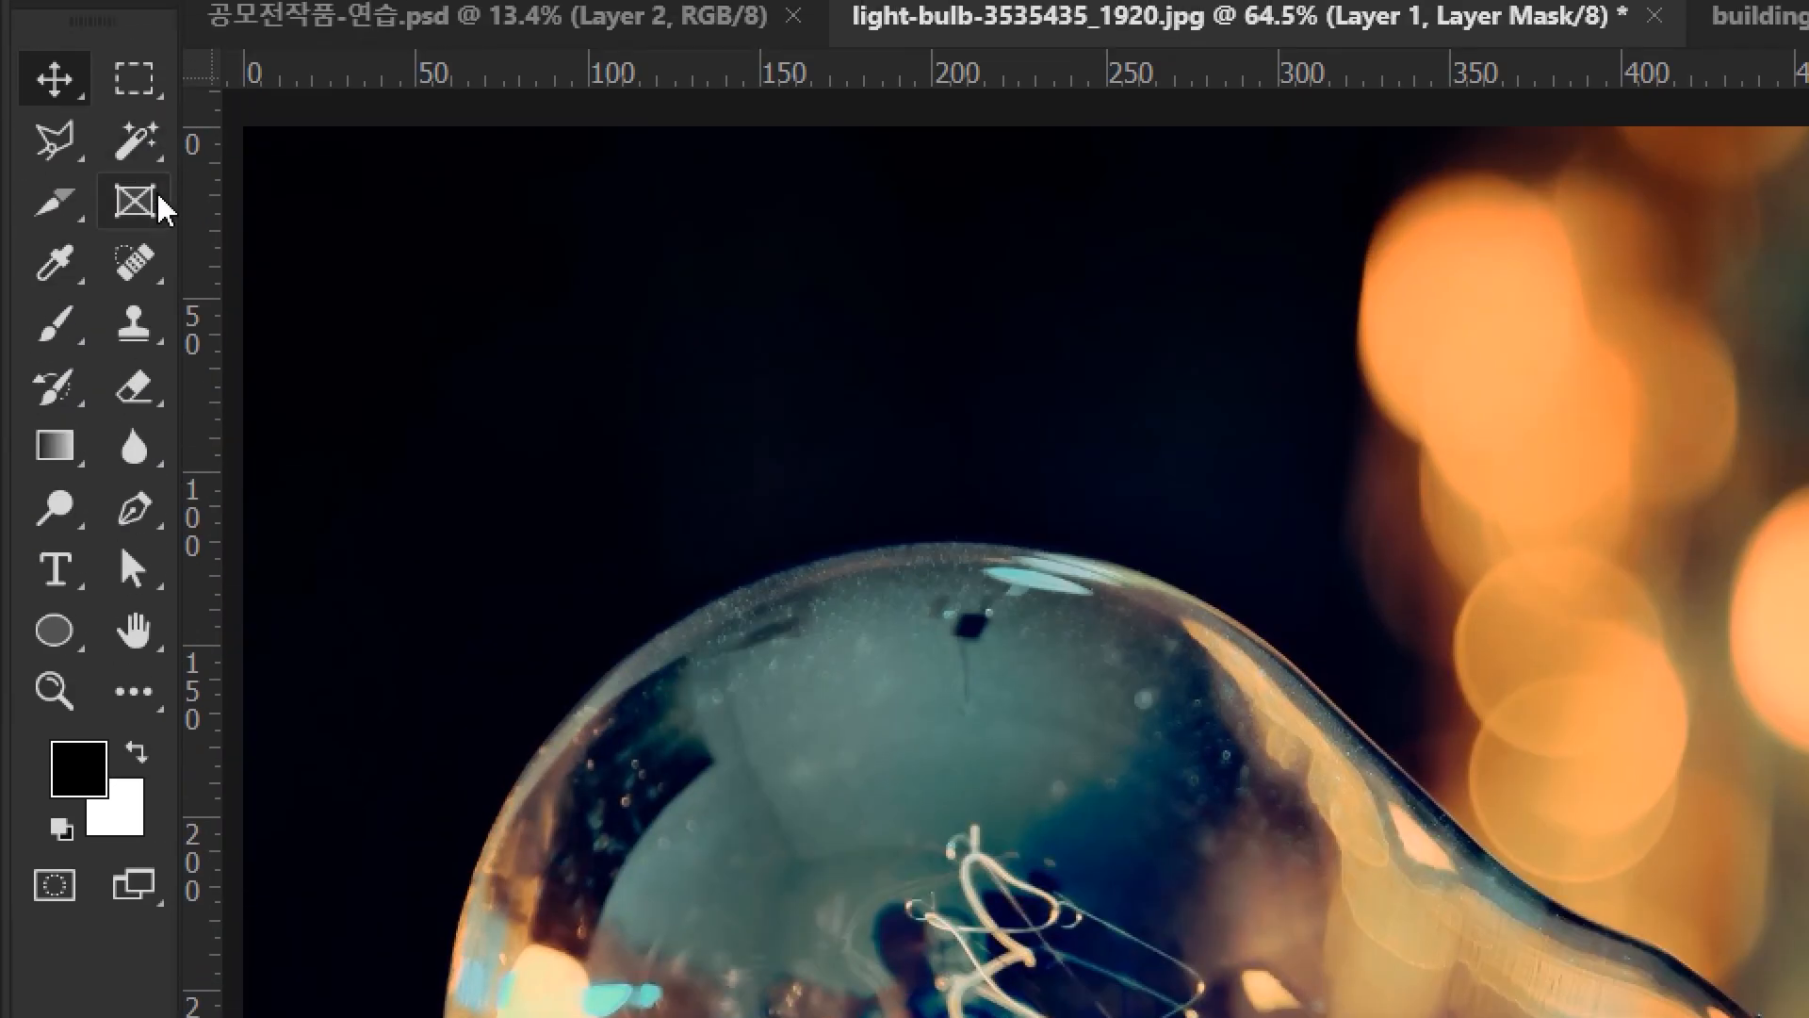
# Choose the Brush tool, reduce its size to 800, and make white the foreground color.
pyautogui.click(68, 323)
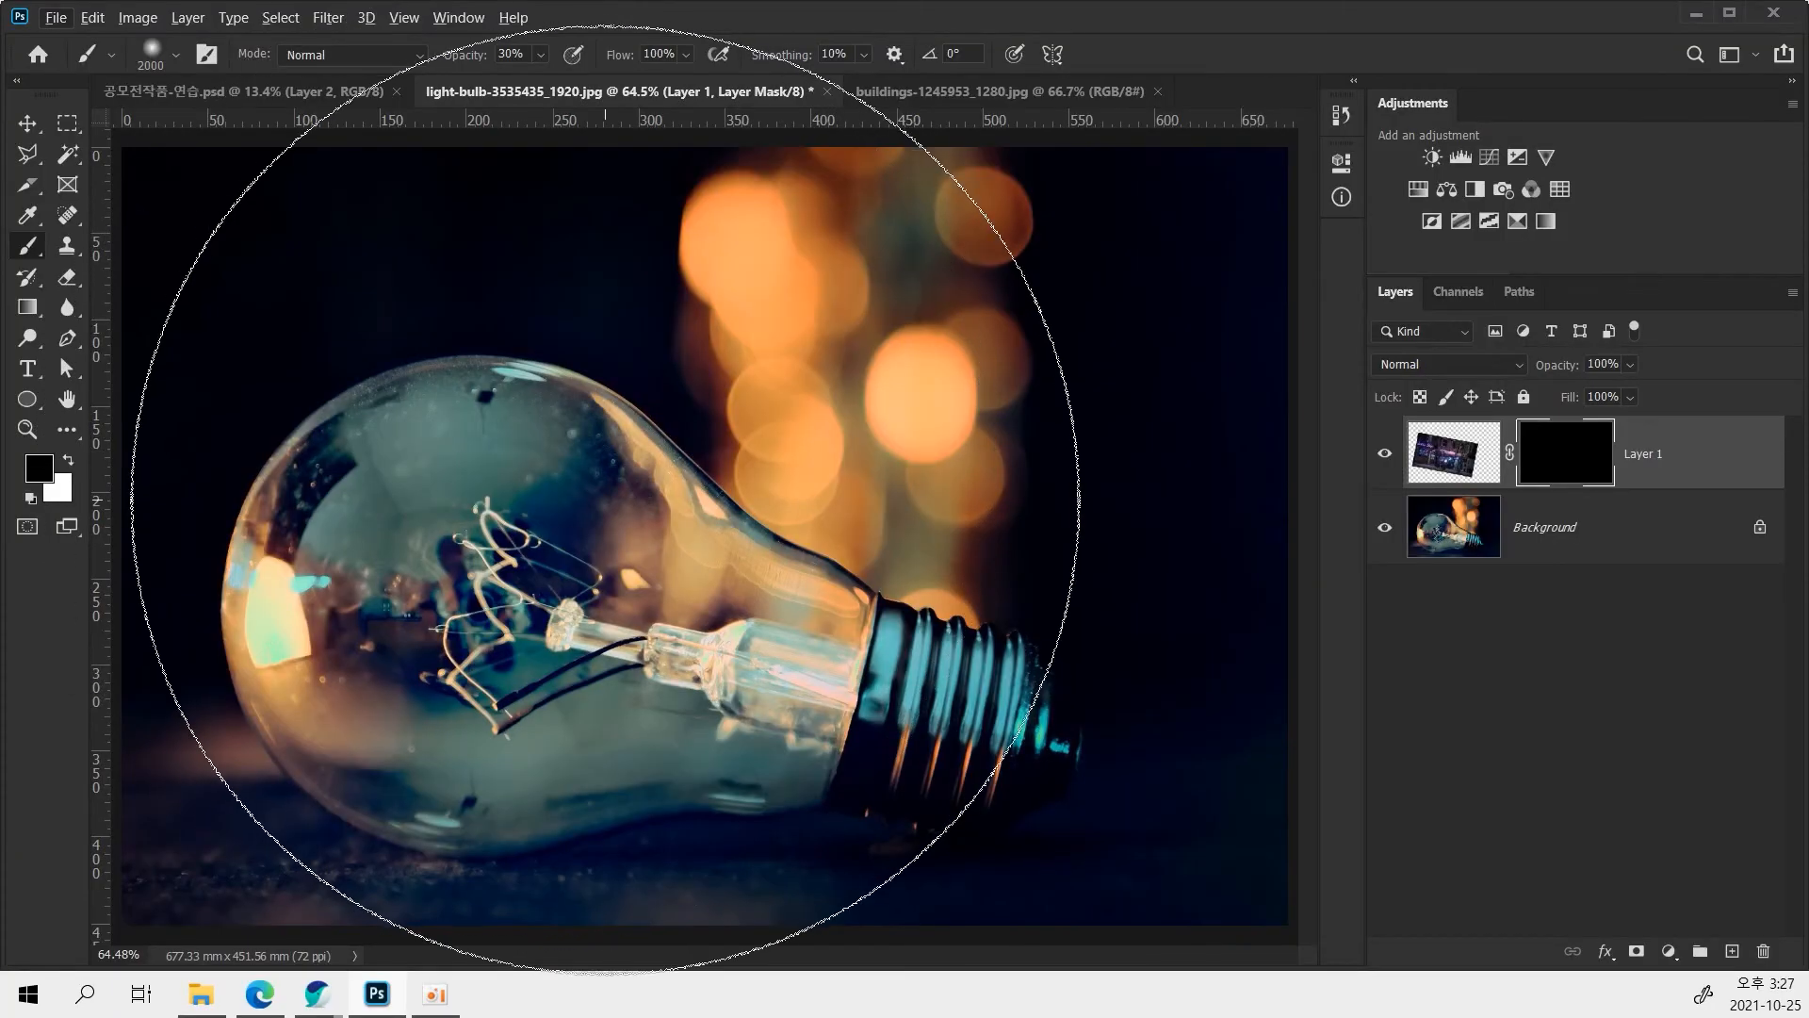
pyautogui.press('[')
pyautogui.press('[')
pyautogui.press('[')
pyautogui.press('[')
pyautogui.press('[')
pyautogui.press('[')
pyautogui.press('[')
pyautogui.press('[')
pyautogui.press('[')
pyautogui.press('[')
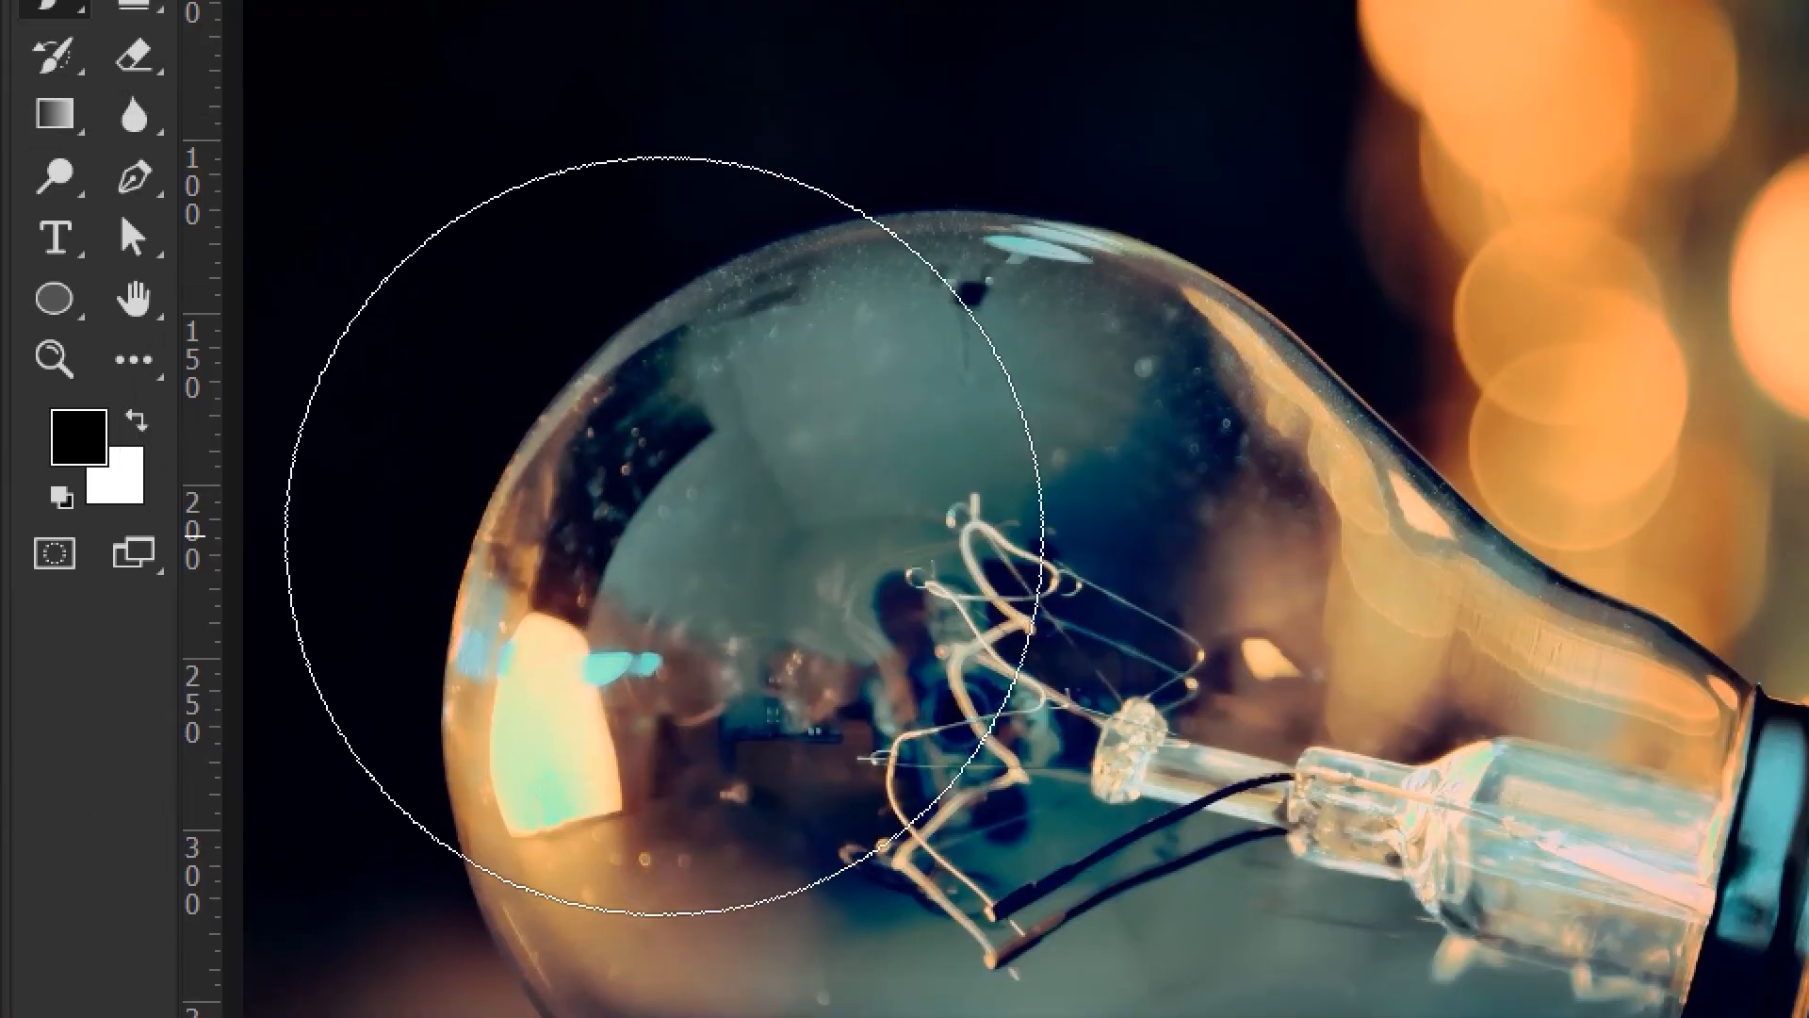
pyautogui.press('x')
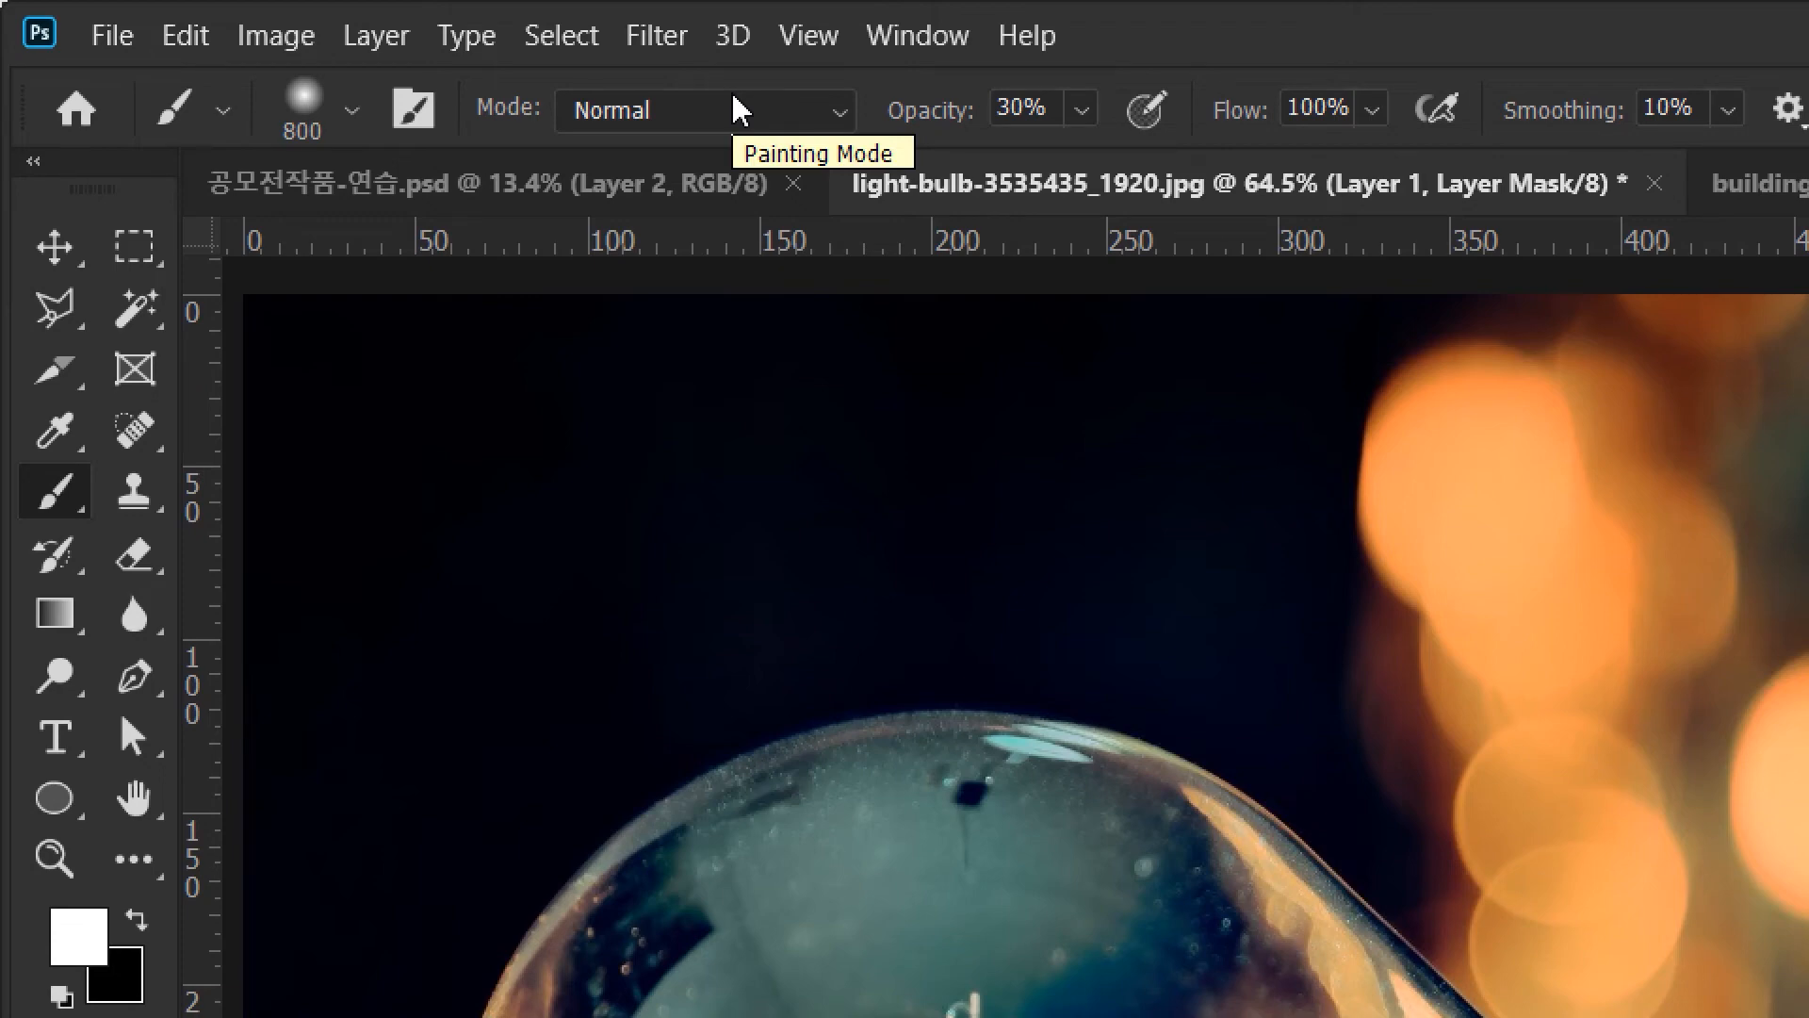
# Set the brush opacity to 50% and dab white on Layer 1's mask over the middle of the bulb.
pyautogui.click(1083, 113)
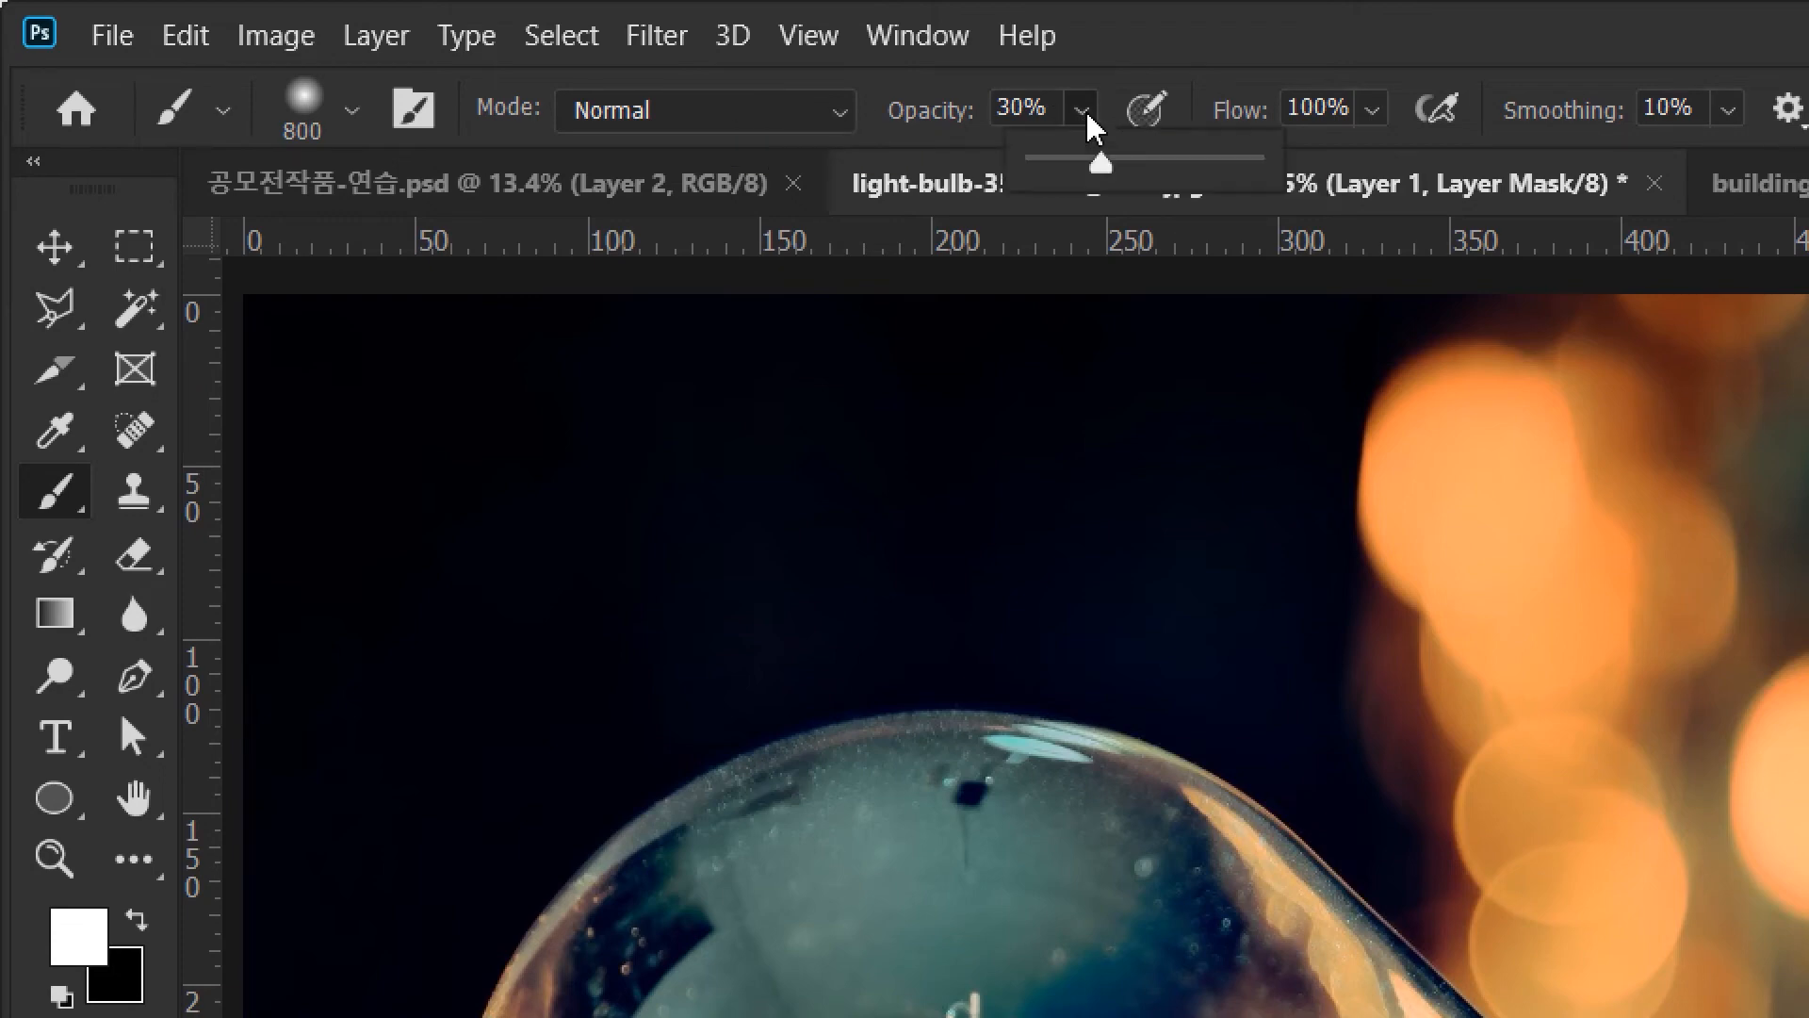
pyautogui.click(1157, 30)
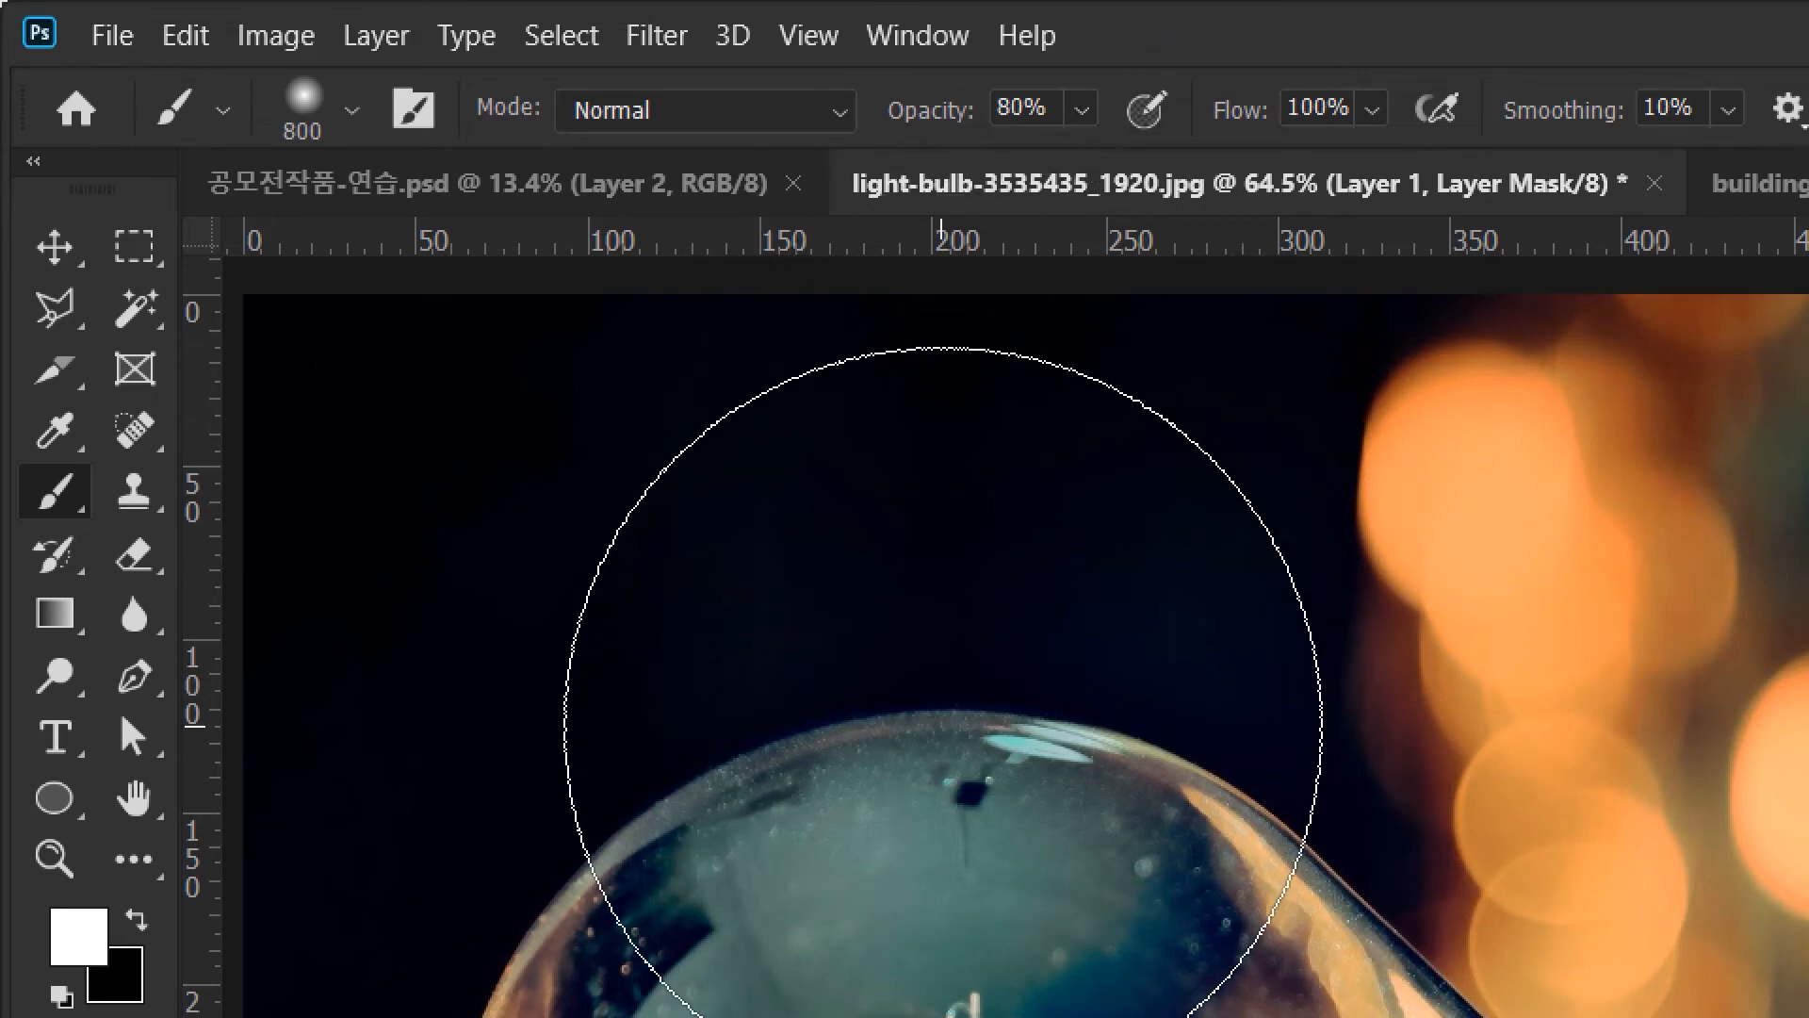
pyautogui.press('3')
pyautogui.press('9')
pyautogui.press('1')
pyautogui.press('0')
pyautogui.press('5')
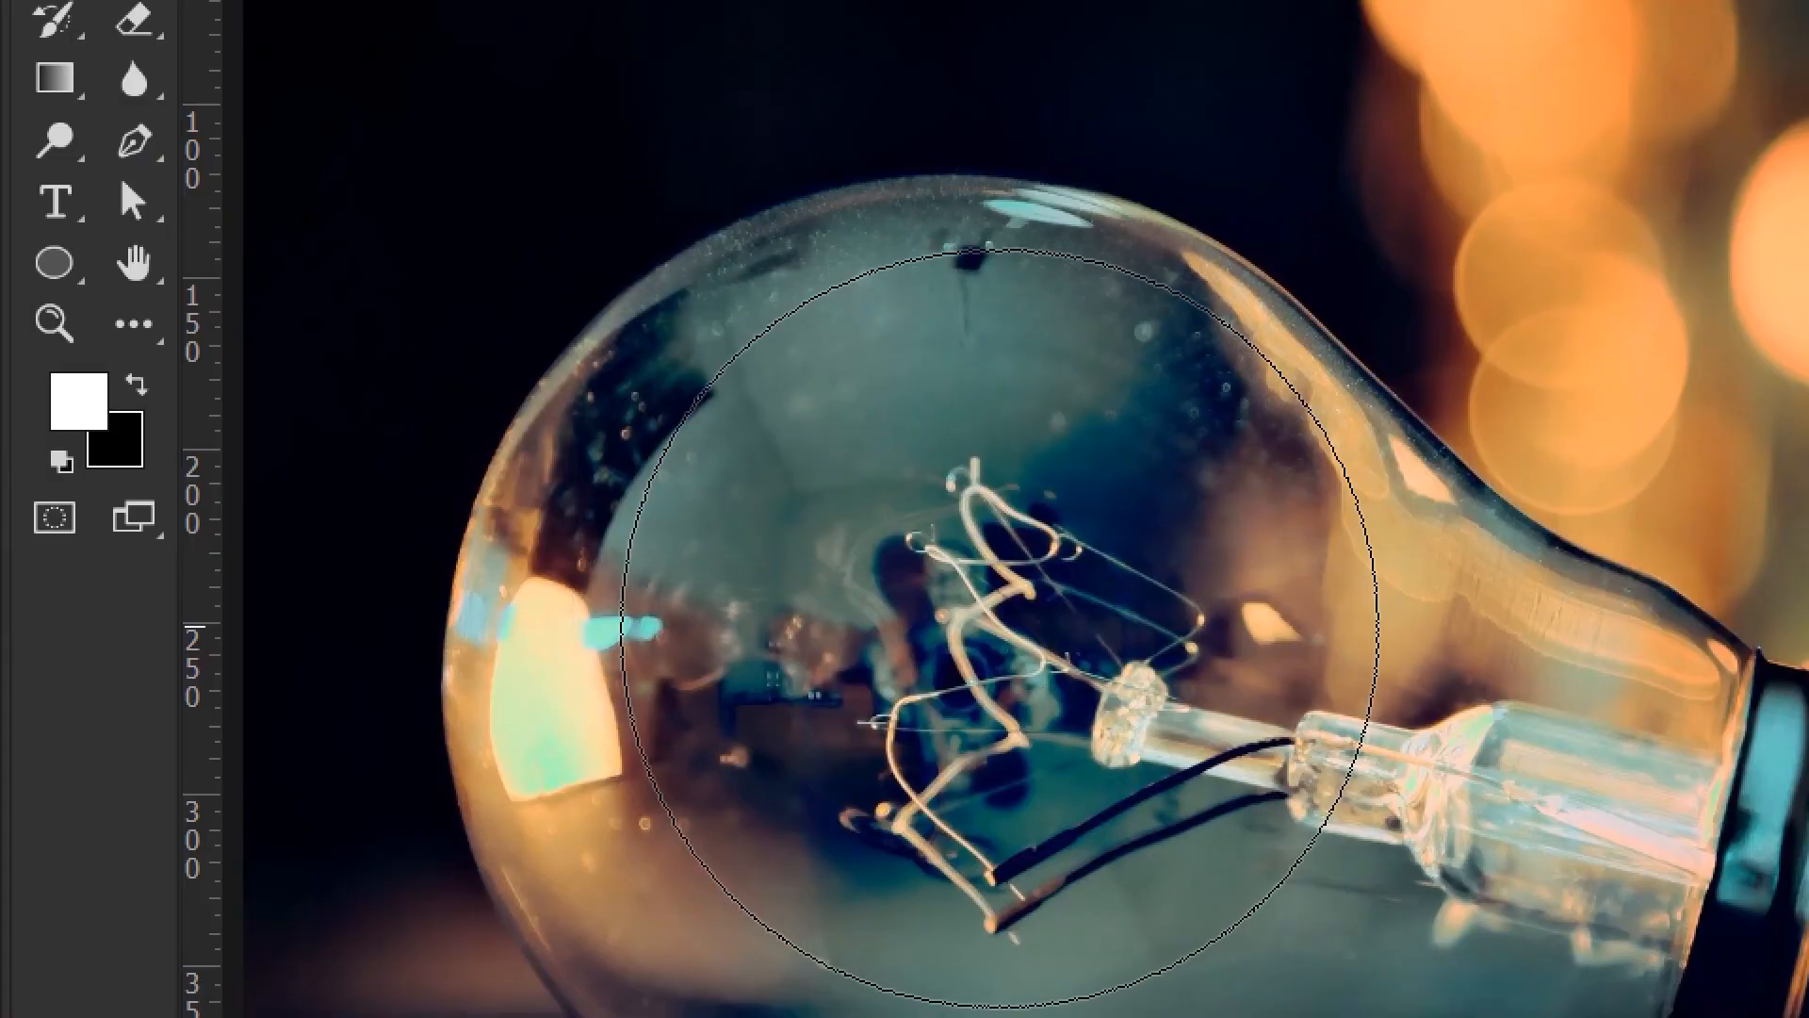
pyautogui.click(1000, 628)
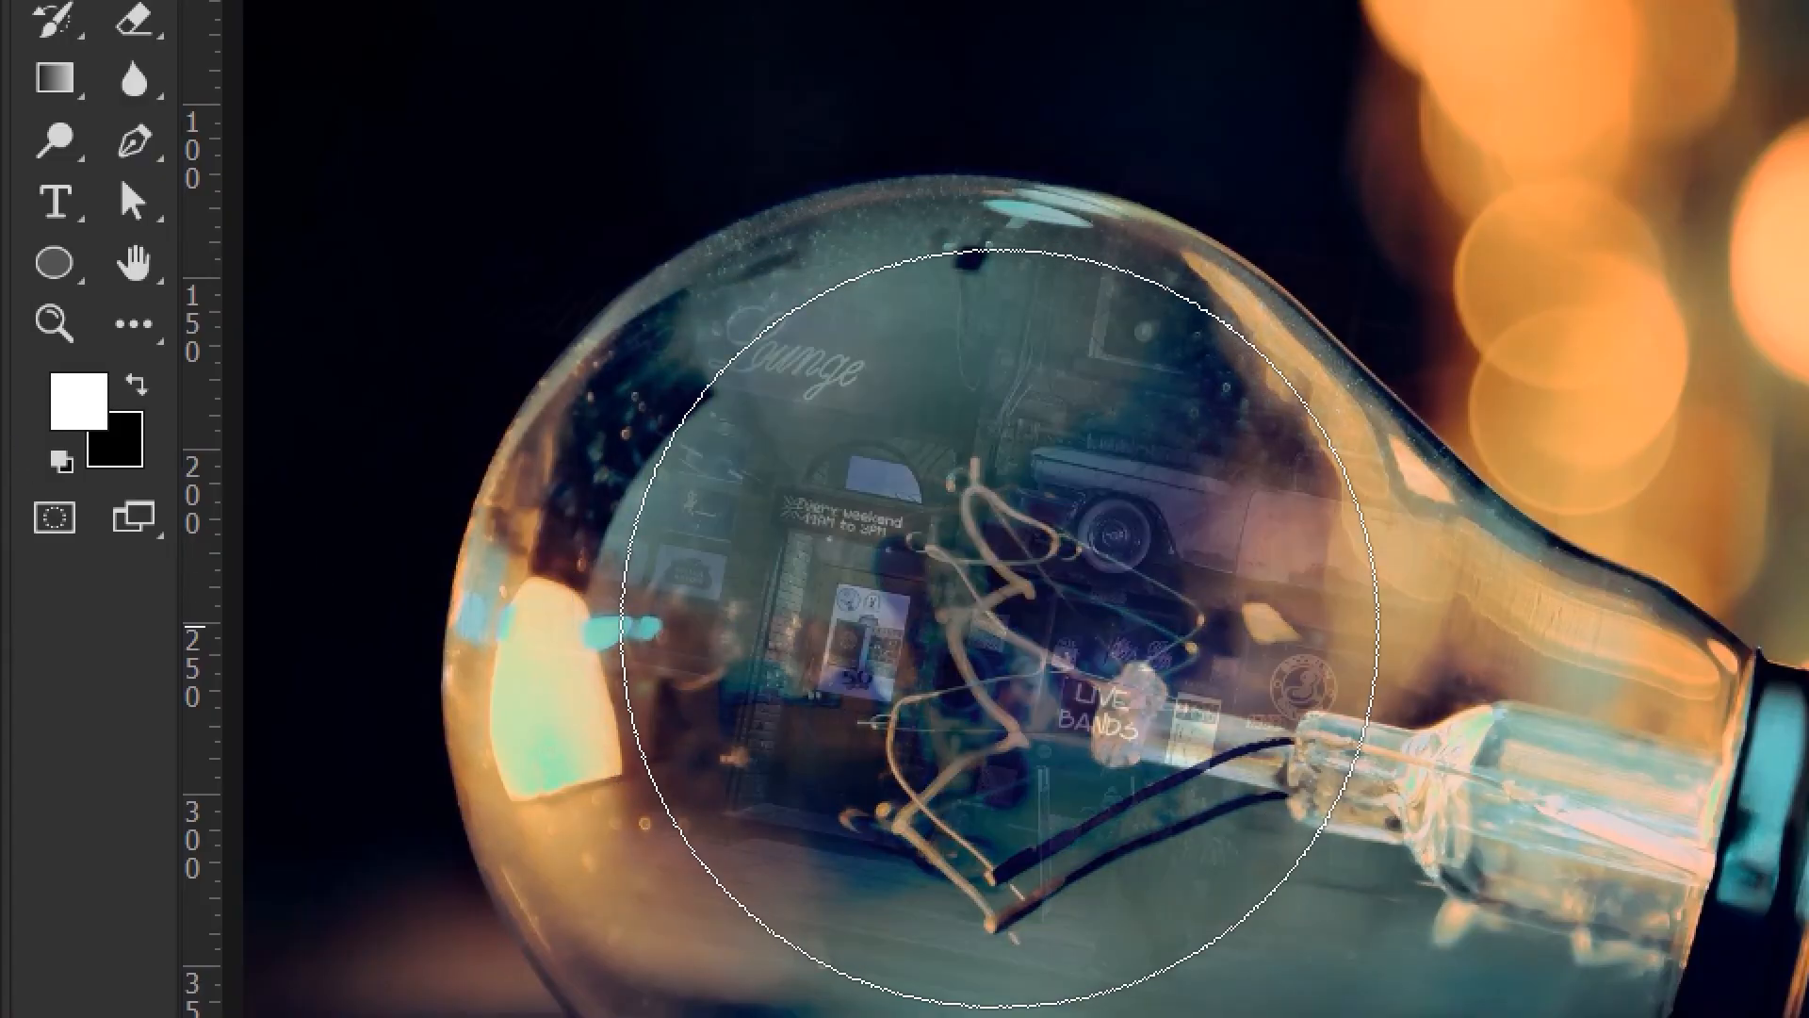
# Reduce the brush size and dab white on Layer 1's mask over the Lounge sign to reveal it more strongly.
pyautogui.press(']')
pyautogui.press(']')
pyautogui.press(']')
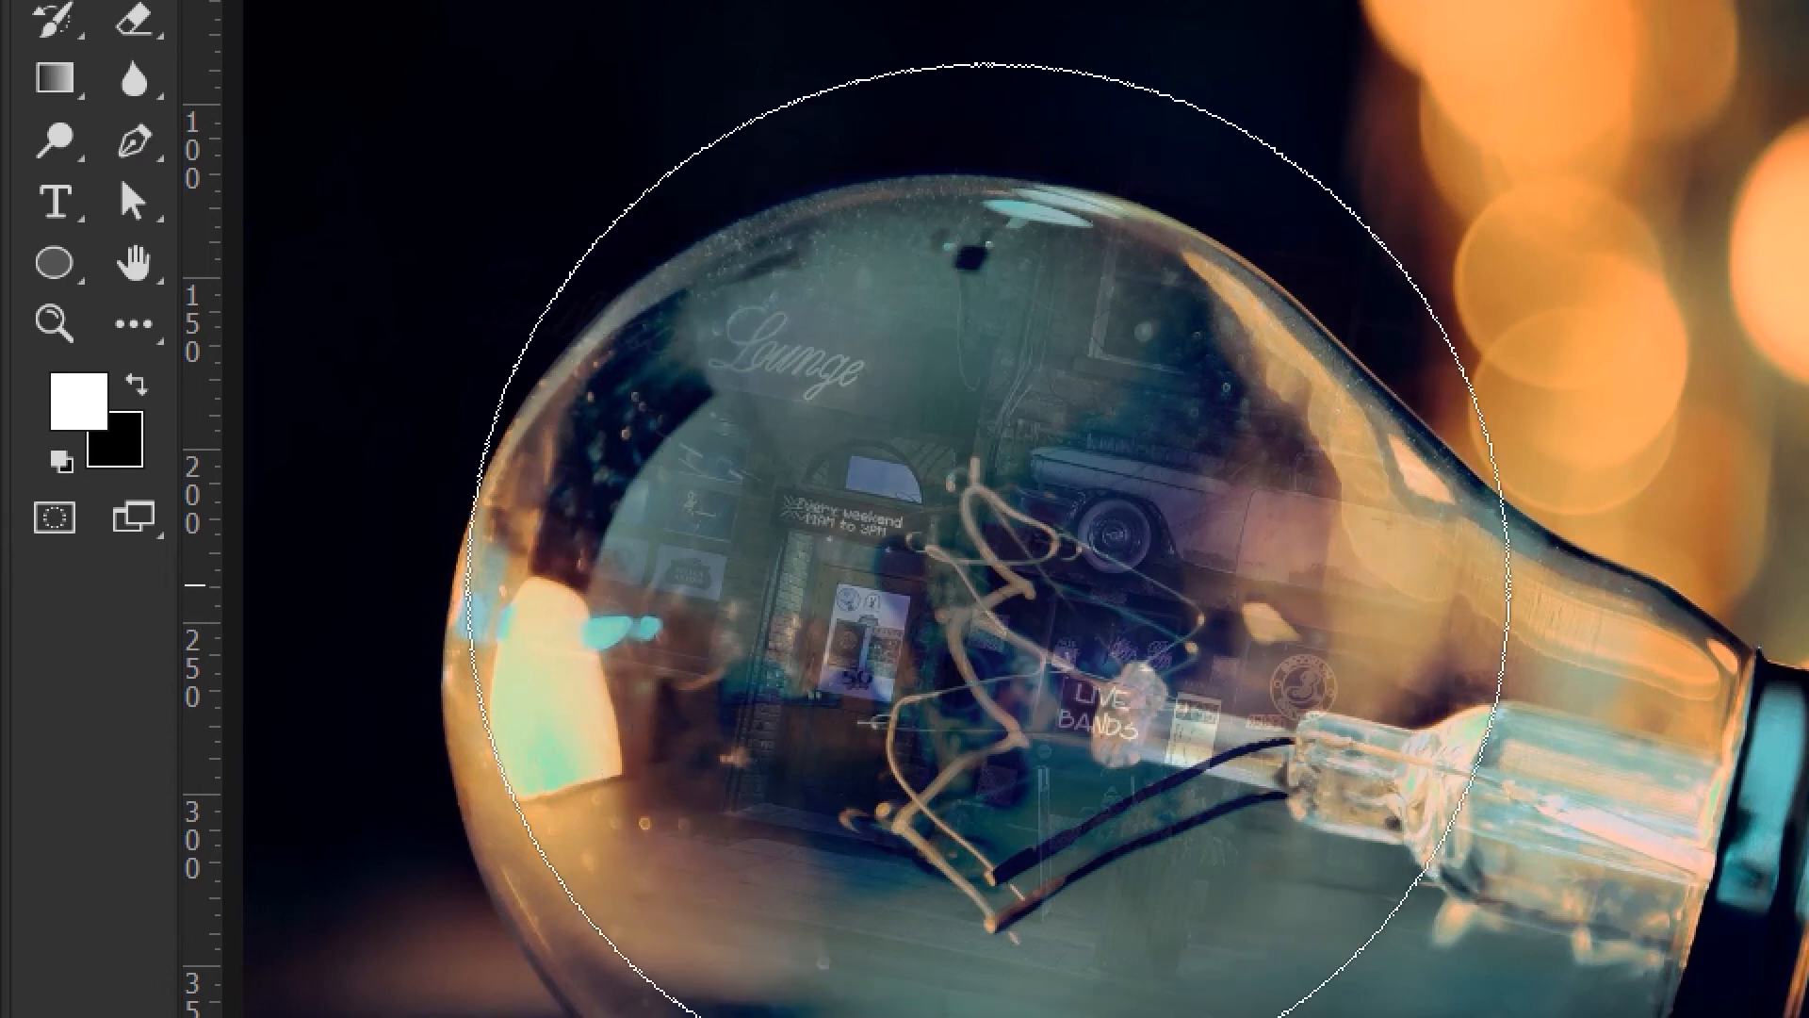
pyautogui.press('[')
pyautogui.press('[')
pyautogui.press('[')
pyautogui.press('[')
pyautogui.press('[')
pyautogui.press('[')
pyautogui.press('[')
pyautogui.press('[')
pyautogui.click(874, 384)
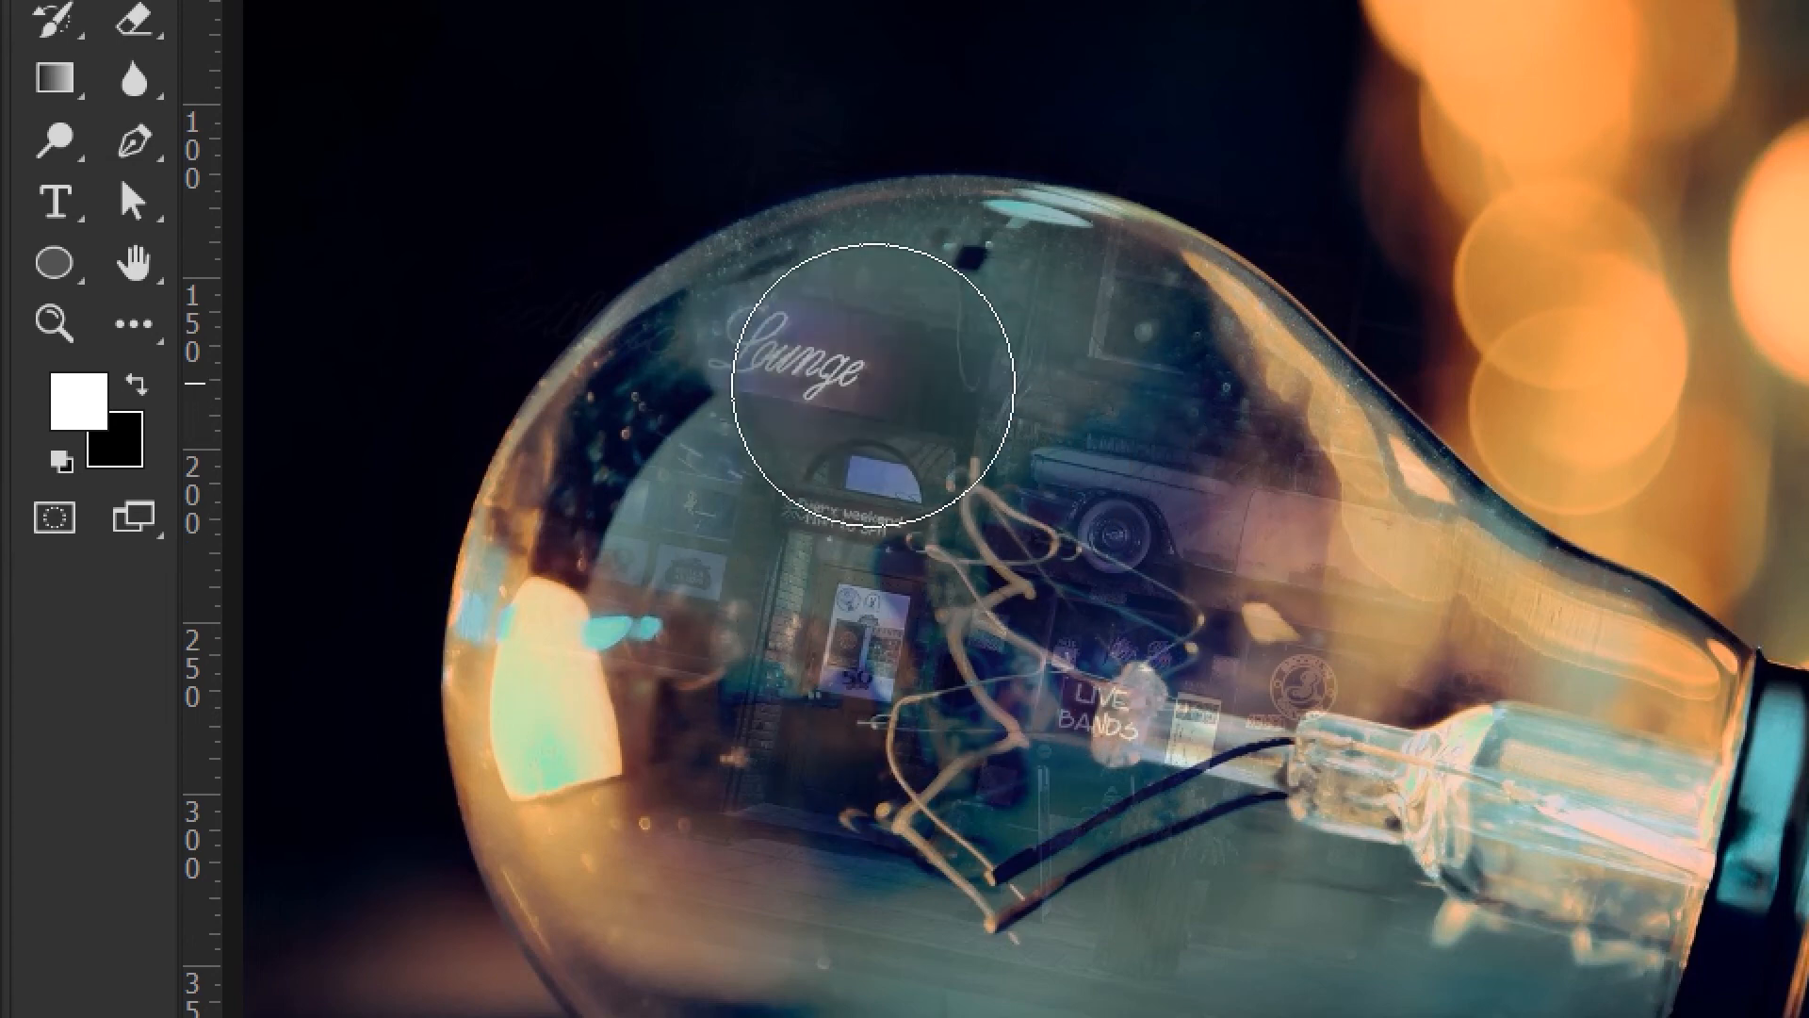
# Dab white on Layer 1's mask beside the Lounge sign and over the pink car to reveal more of the street scene.
pyautogui.moveTo(981, 321); pyautogui.dragTo(1046, 377)
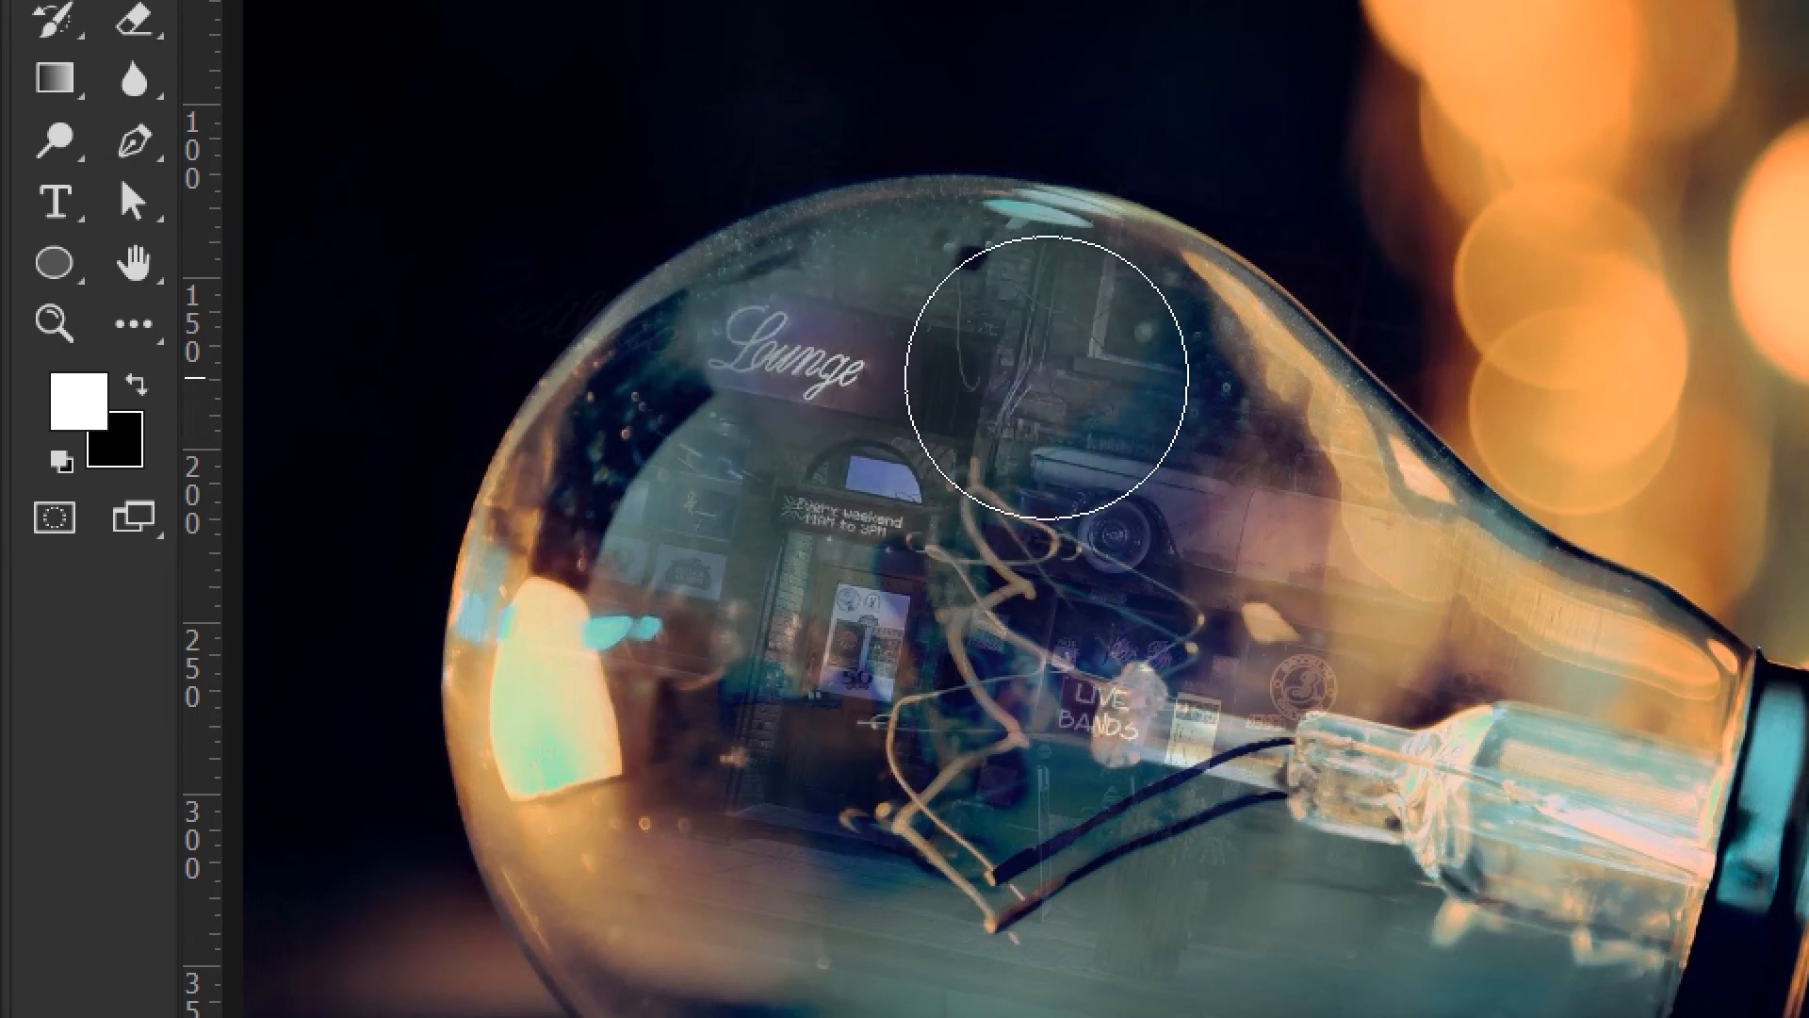
pyautogui.moveTo(1047, 377)
pyautogui.mouseDown()
pyautogui.moveTo(788, 371)
pyautogui.moveTo(698, 423)
pyautogui.moveTo(659, 506)
pyautogui.moveTo(751, 462)
pyautogui.moveTo(663, 399)
pyautogui.moveTo(842, 420)
pyautogui.moveTo(963, 378)
pyautogui.moveTo(1073, 398)
pyautogui.moveTo(1212, 455)
pyautogui.moveTo(1403, 655)
pyautogui.moveTo(1485, 718)
pyautogui.moveTo(1570, 739)
pyautogui.moveTo(1220, 559)
pyautogui.mouseUp()
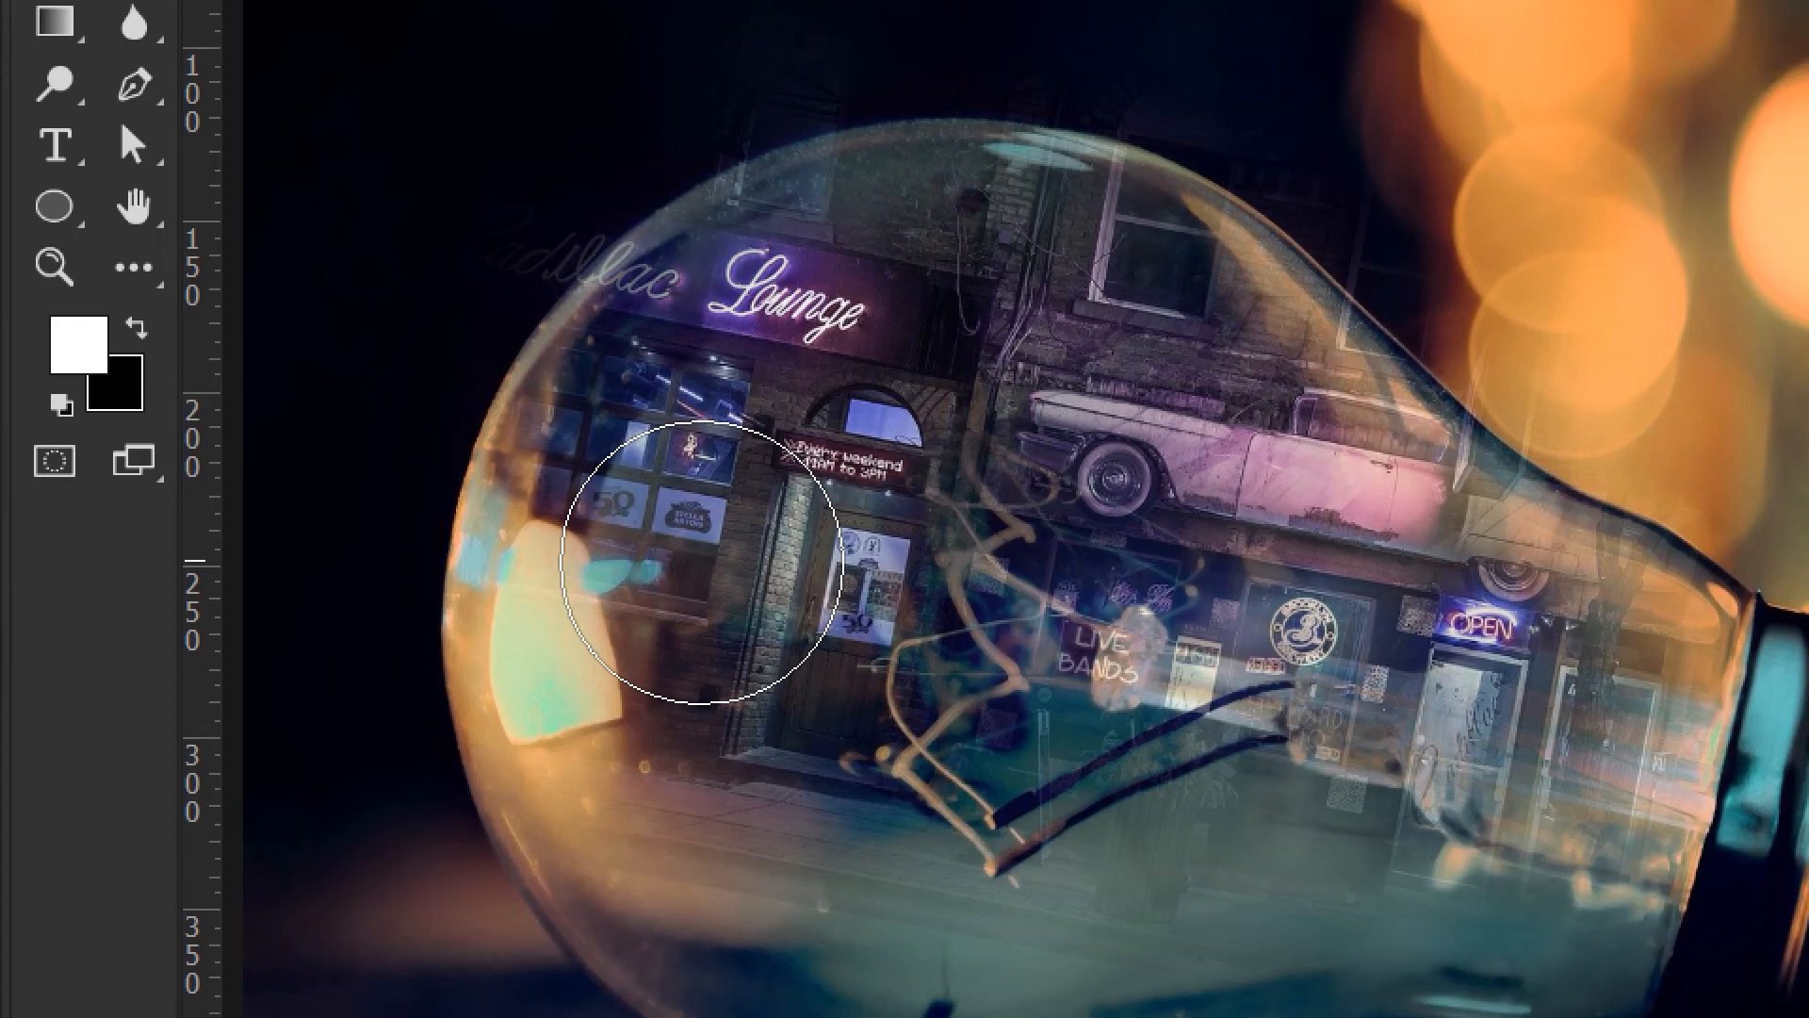
# Swap the foreground color to black and paint Layer 1's mask over the filament and glass stem to hide the street there.
pyautogui.press('x')
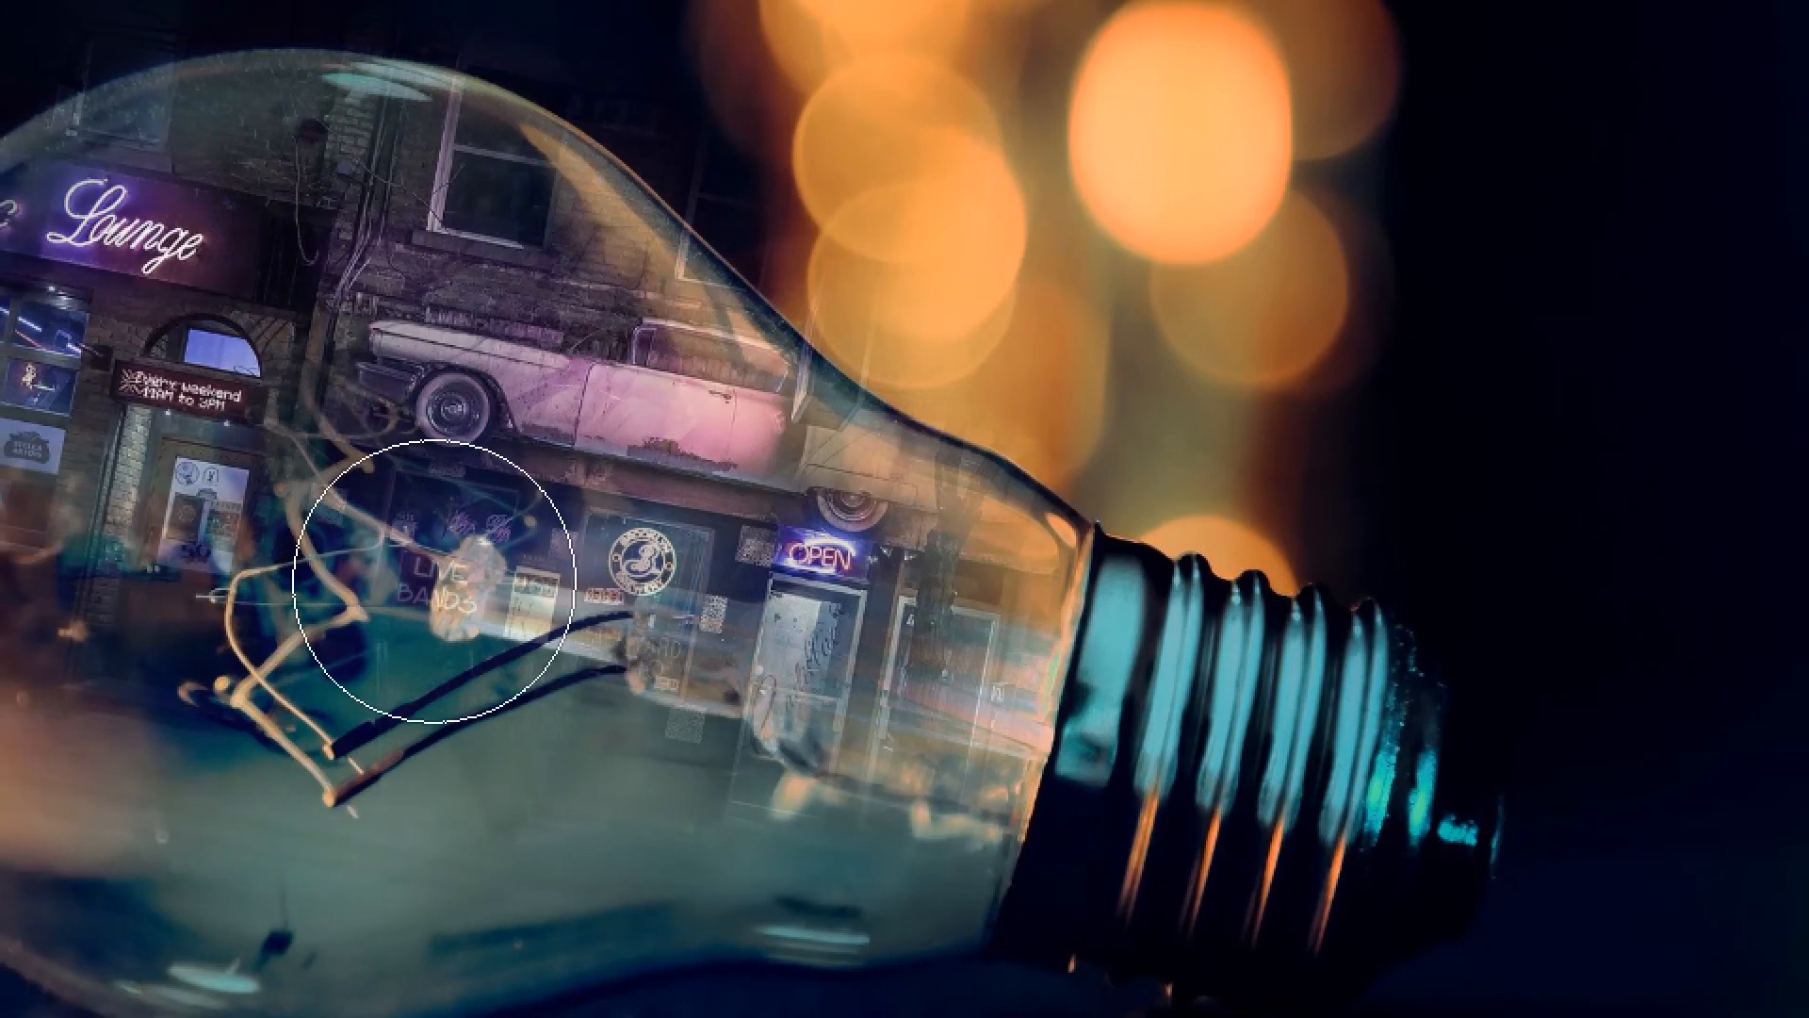
pyautogui.moveTo(434, 581)
pyautogui.mouseDown()
pyautogui.moveTo(529, 394)
pyautogui.moveTo(699, 654)
pyautogui.moveTo(313, 553)
pyautogui.moveTo(686, 703)
pyautogui.moveTo(365, 645)
pyautogui.moveTo(489, 682)
pyautogui.mouseUp()
pyautogui.moveTo(690, 602)
pyautogui.mouseDown()
pyautogui.moveTo(694, 522)
pyautogui.moveTo(854, 594)
pyautogui.moveTo(682, 607)
pyautogui.moveTo(896, 666)
pyautogui.moveTo(562, 570)
pyautogui.moveTo(774, 638)
pyautogui.mouseUp()
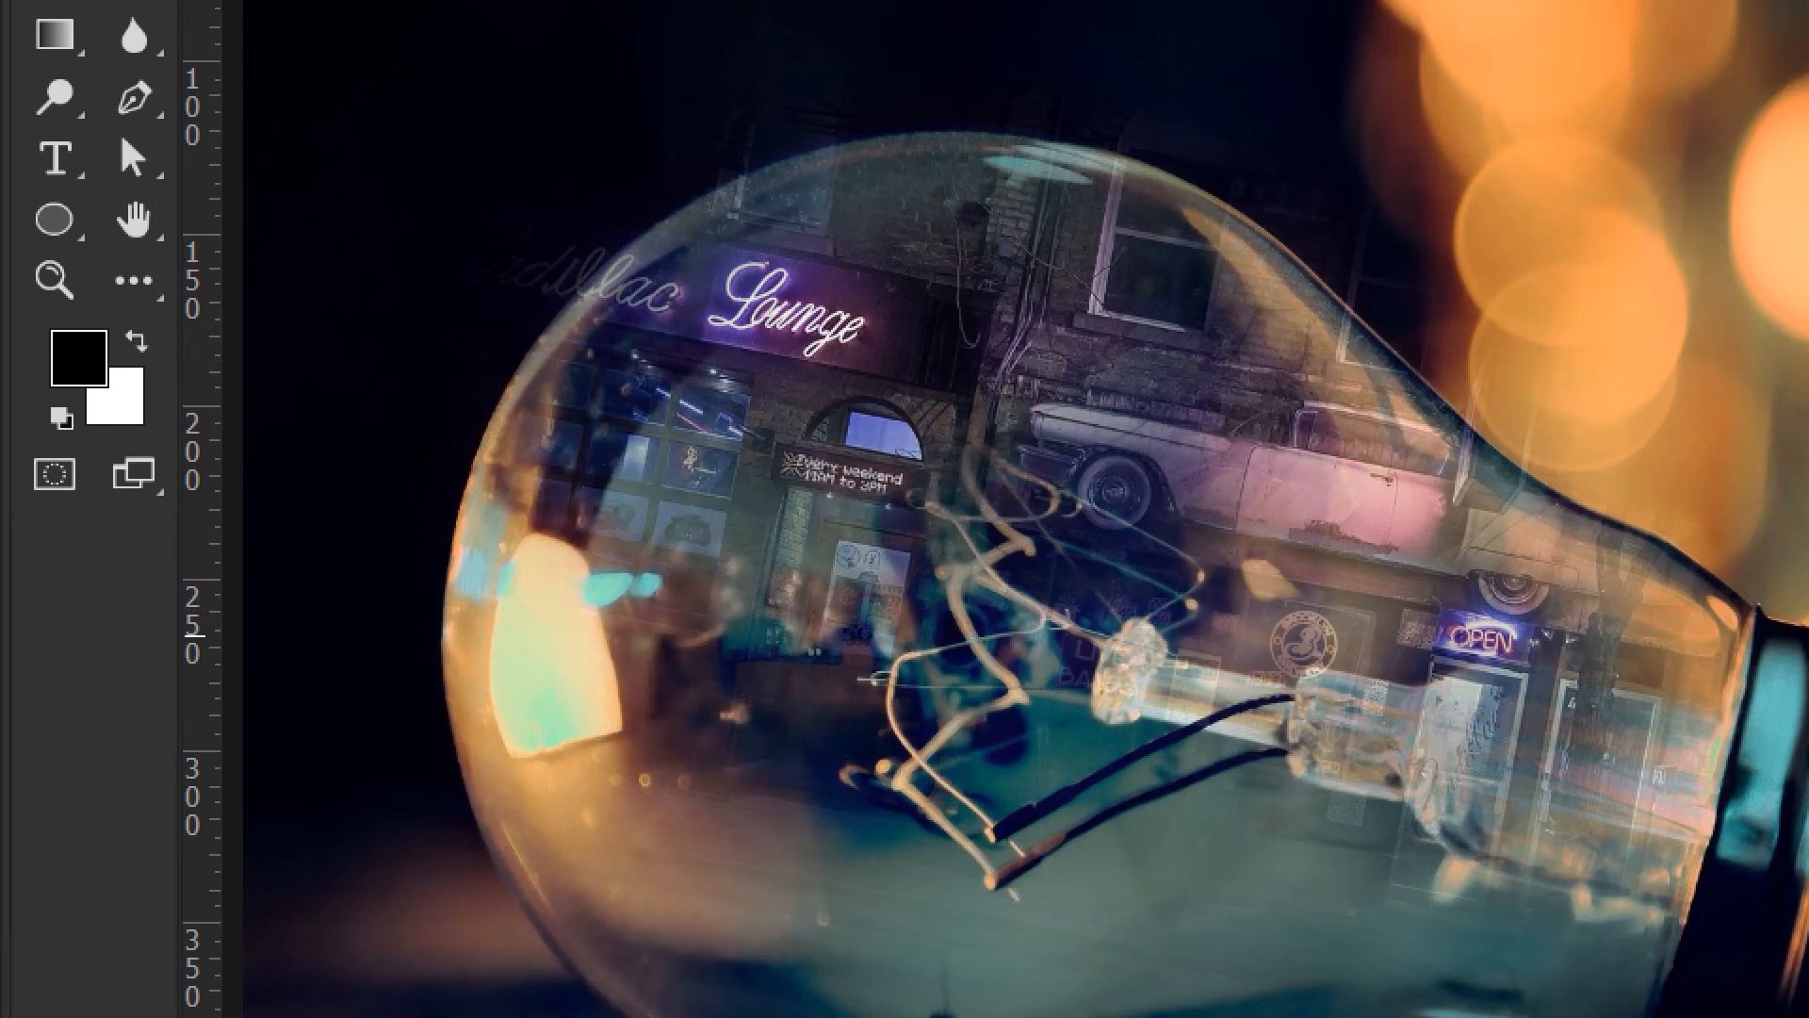
pyautogui.moveTo(820, 656)
pyautogui.mouseDown()
pyautogui.moveTo(1102, 759)
pyautogui.moveTo(729, 757)
pyautogui.moveTo(1071, 748)
pyautogui.moveTo(617, 625)
pyautogui.moveTo(518, 622)
pyautogui.moveTo(918, 618)
pyautogui.moveTo(1553, 831)
pyautogui.moveTo(1522, 796)
pyautogui.mouseUp()
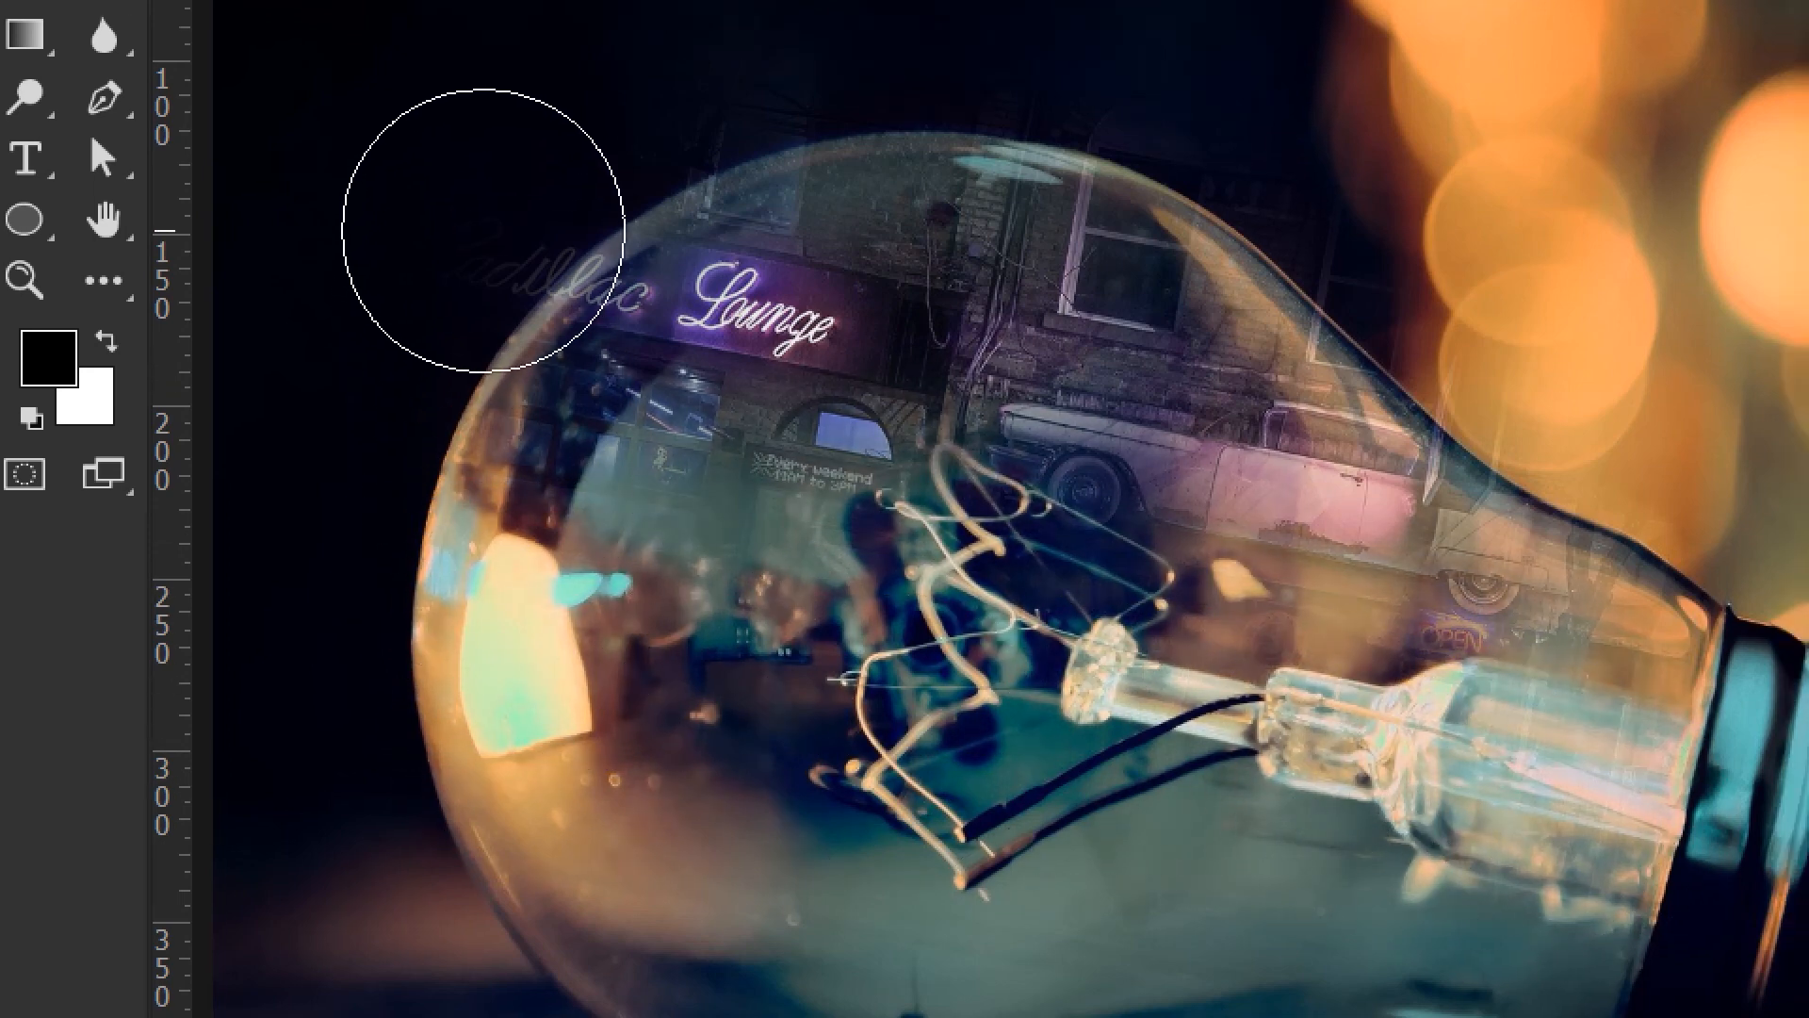
# Reduce the brush size to 80 and paint black on Layer 1's mask along the bulb's upper edge to hide the street outside the glass.
pyautogui.press('[')
pyautogui.press('[')
pyautogui.press('[')
pyautogui.press('[')
pyautogui.press('[')
pyautogui.press('[')
pyautogui.moveTo(529, 231)
pyautogui.mouseDown()
pyautogui.moveTo(574, 241)
pyautogui.moveTo(601, 210)
pyautogui.moveTo(481, 343)
pyautogui.moveTo(591, 235)
pyautogui.moveTo(438, 332)
pyautogui.moveTo(584, 206)
pyautogui.moveTo(703, 168)
pyautogui.moveTo(489, 332)
pyautogui.moveTo(825, 171)
pyautogui.moveTo(1166, 218)
pyautogui.moveTo(1236, 251)
pyautogui.mouseUp()
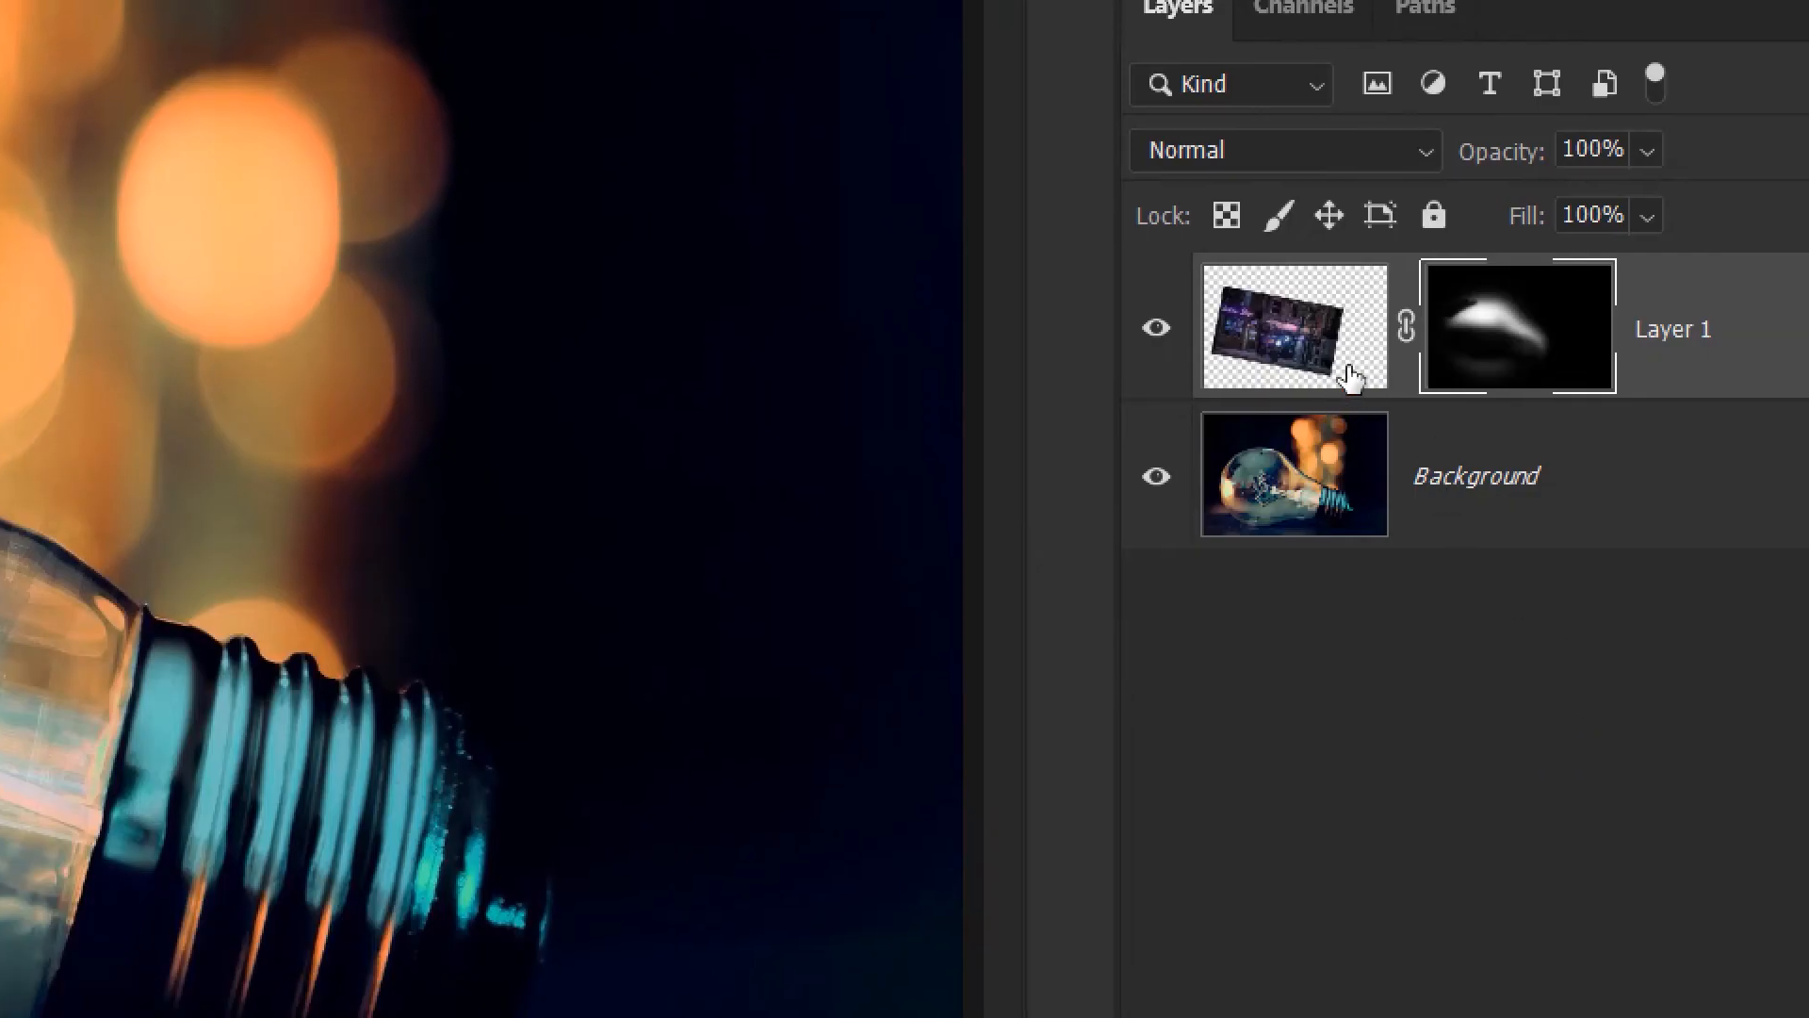
# Temporarily disable Layer 1's mask to view the full street photo, and enable the mask again.
pyautogui.rightClick(1489, 323)
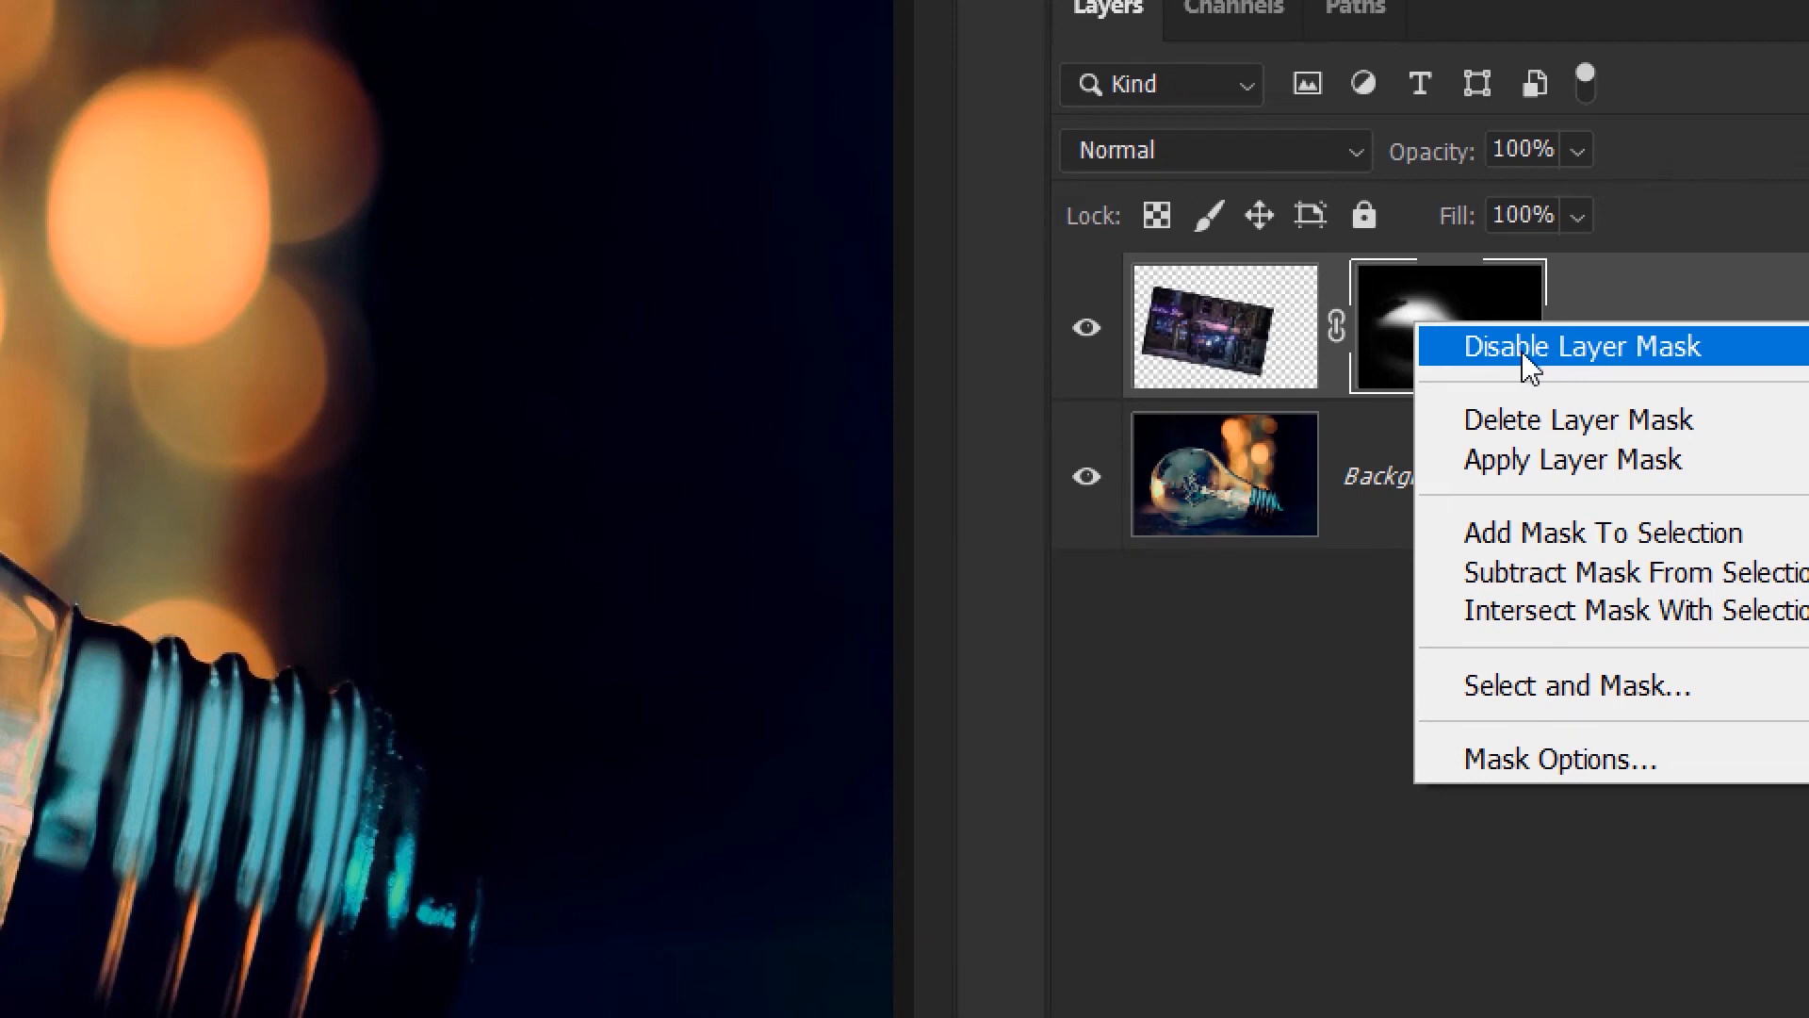
pyautogui.click(1508, 318)
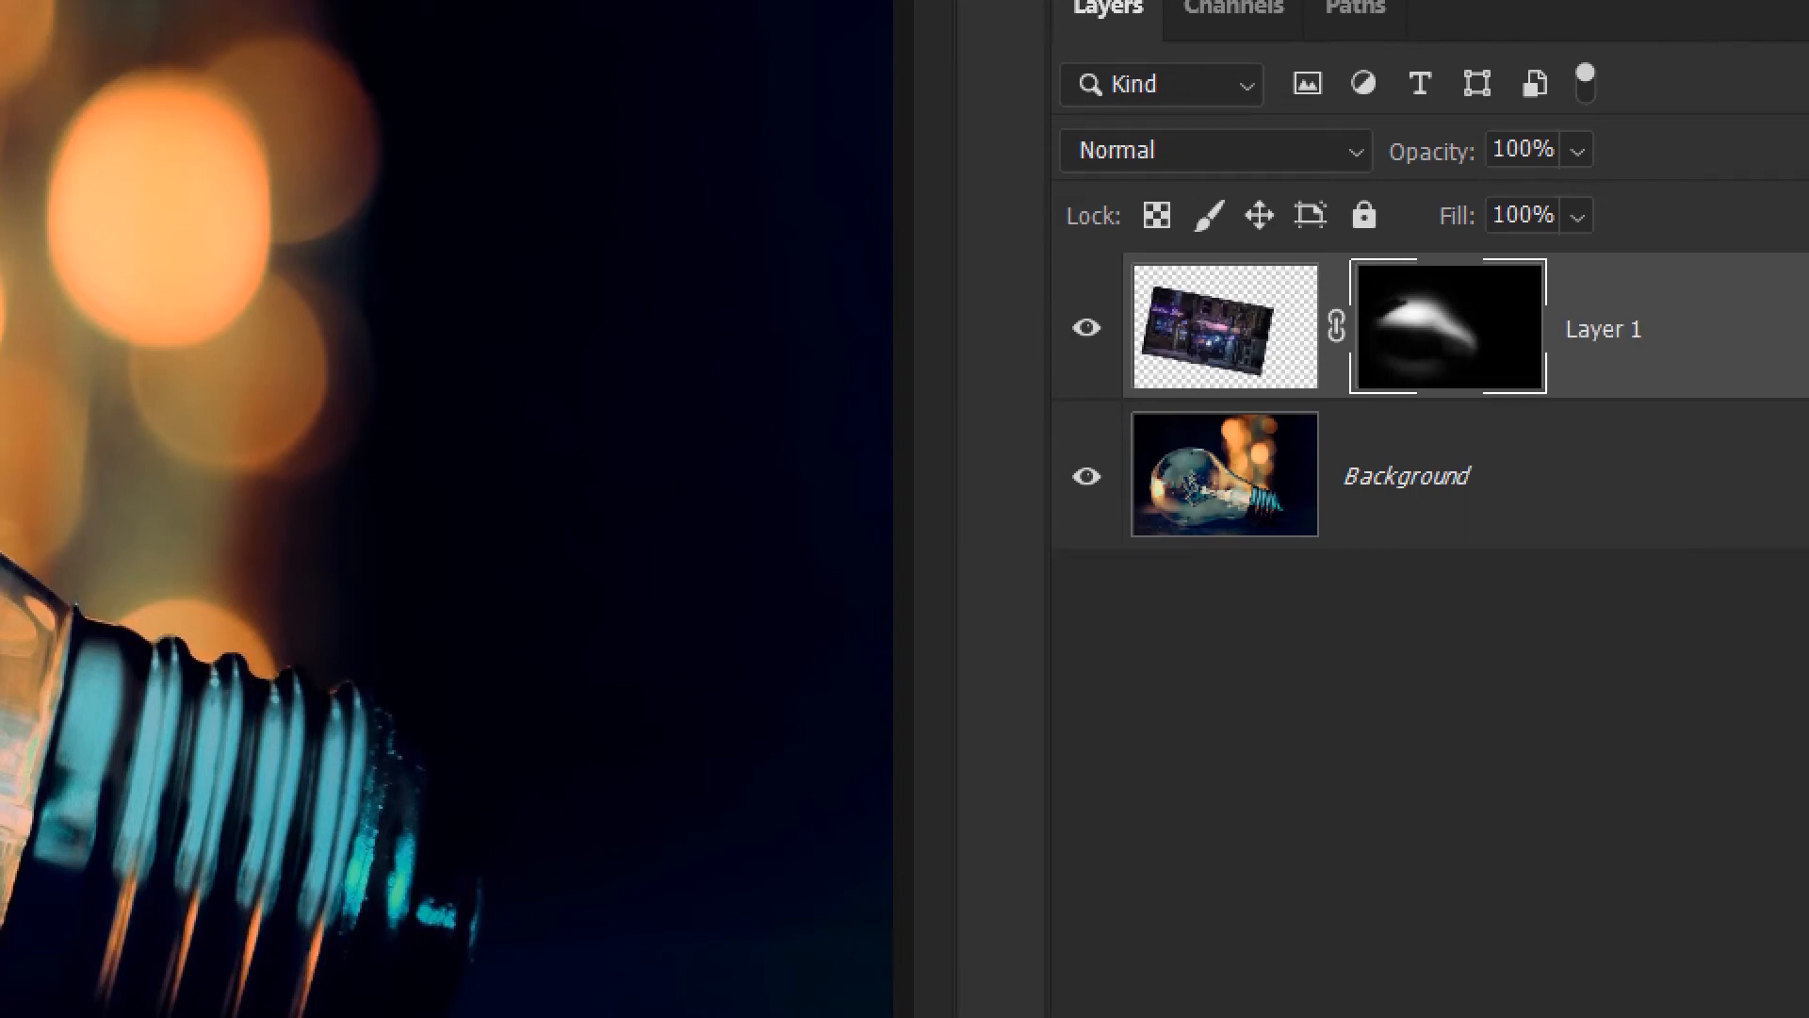
pyautogui.rightClick(1513, 347)
pyautogui.click(1582, 374)
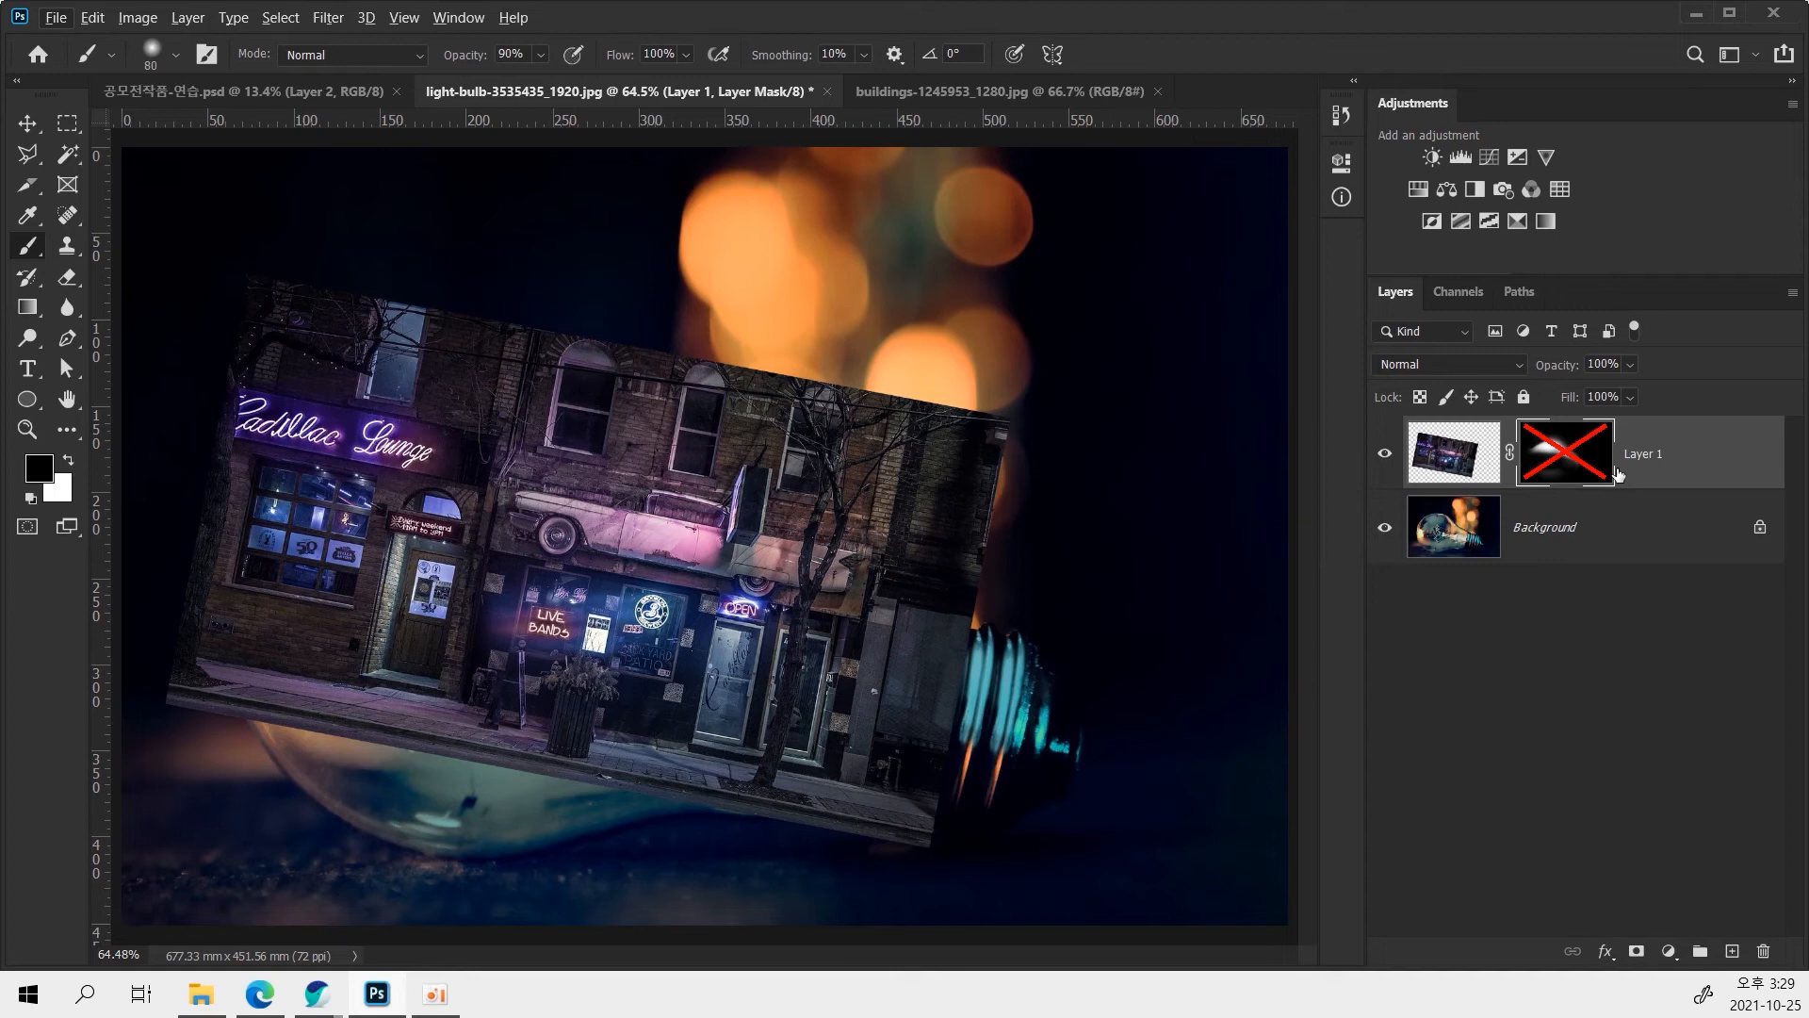
pyautogui.click(1564, 460)
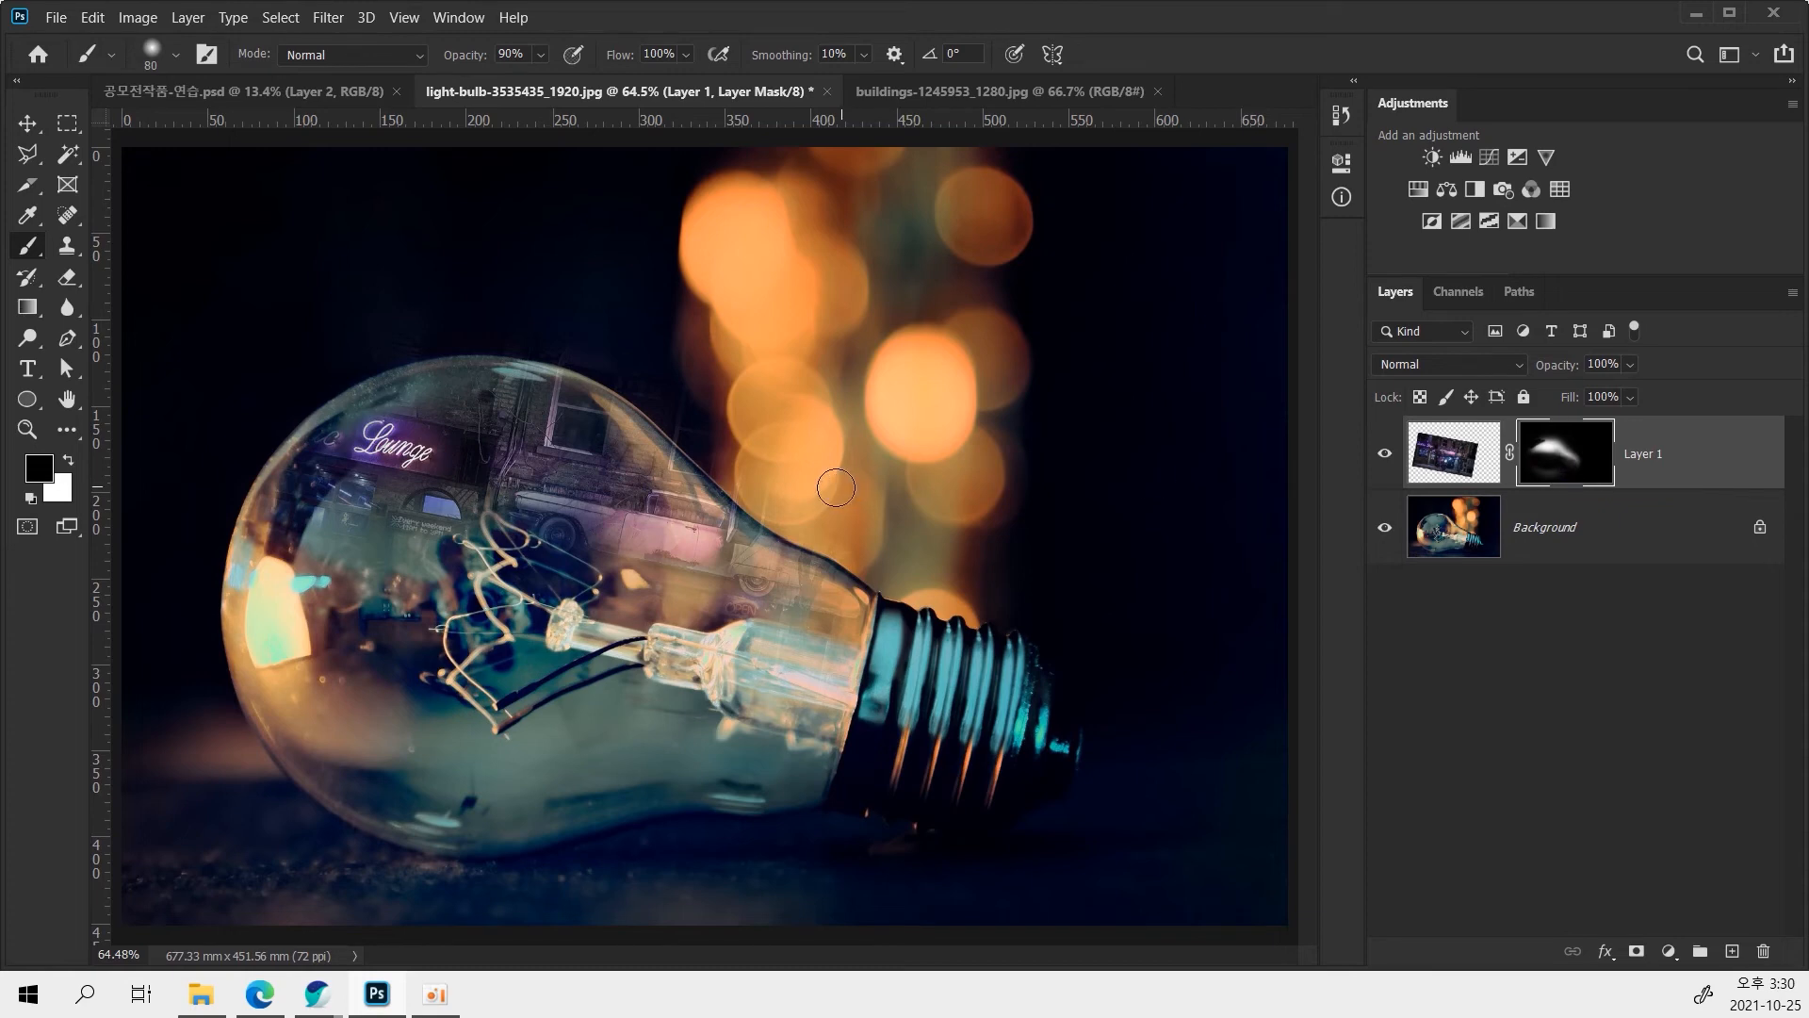
# Enlarge the brush to 200, paint white on Layer 1's mask over the shopfronts and car, and set the brush opacity to 30%.
pyautogui.press(']')
pyautogui.press(']')
pyautogui.press(']')
pyautogui.press(']')
pyautogui.press(']')
pyautogui.press('x')
pyautogui.moveTo(562, 448)
pyautogui.mouseDown()
pyautogui.moveTo(379, 437)
pyautogui.moveTo(448, 432)
pyautogui.moveTo(584, 499)
pyautogui.moveTo(519, 486)
pyautogui.moveTo(726, 561)
pyautogui.moveTo(713, 596)
pyautogui.moveTo(418, 531)
pyautogui.moveTo(292, 544)
pyautogui.moveTo(405, 565)
pyautogui.moveTo(509, 556)
pyautogui.moveTo(311, 532)
pyautogui.moveTo(400, 448)
pyautogui.moveTo(350, 483)
pyautogui.moveTo(471, 424)
pyautogui.moveTo(754, 504)
pyautogui.moveTo(443, 441)
pyautogui.moveTo(464, 431)
pyautogui.moveTo(554, 515)
pyautogui.moveTo(724, 576)
pyautogui.mouseUp()
pyautogui.press('3')
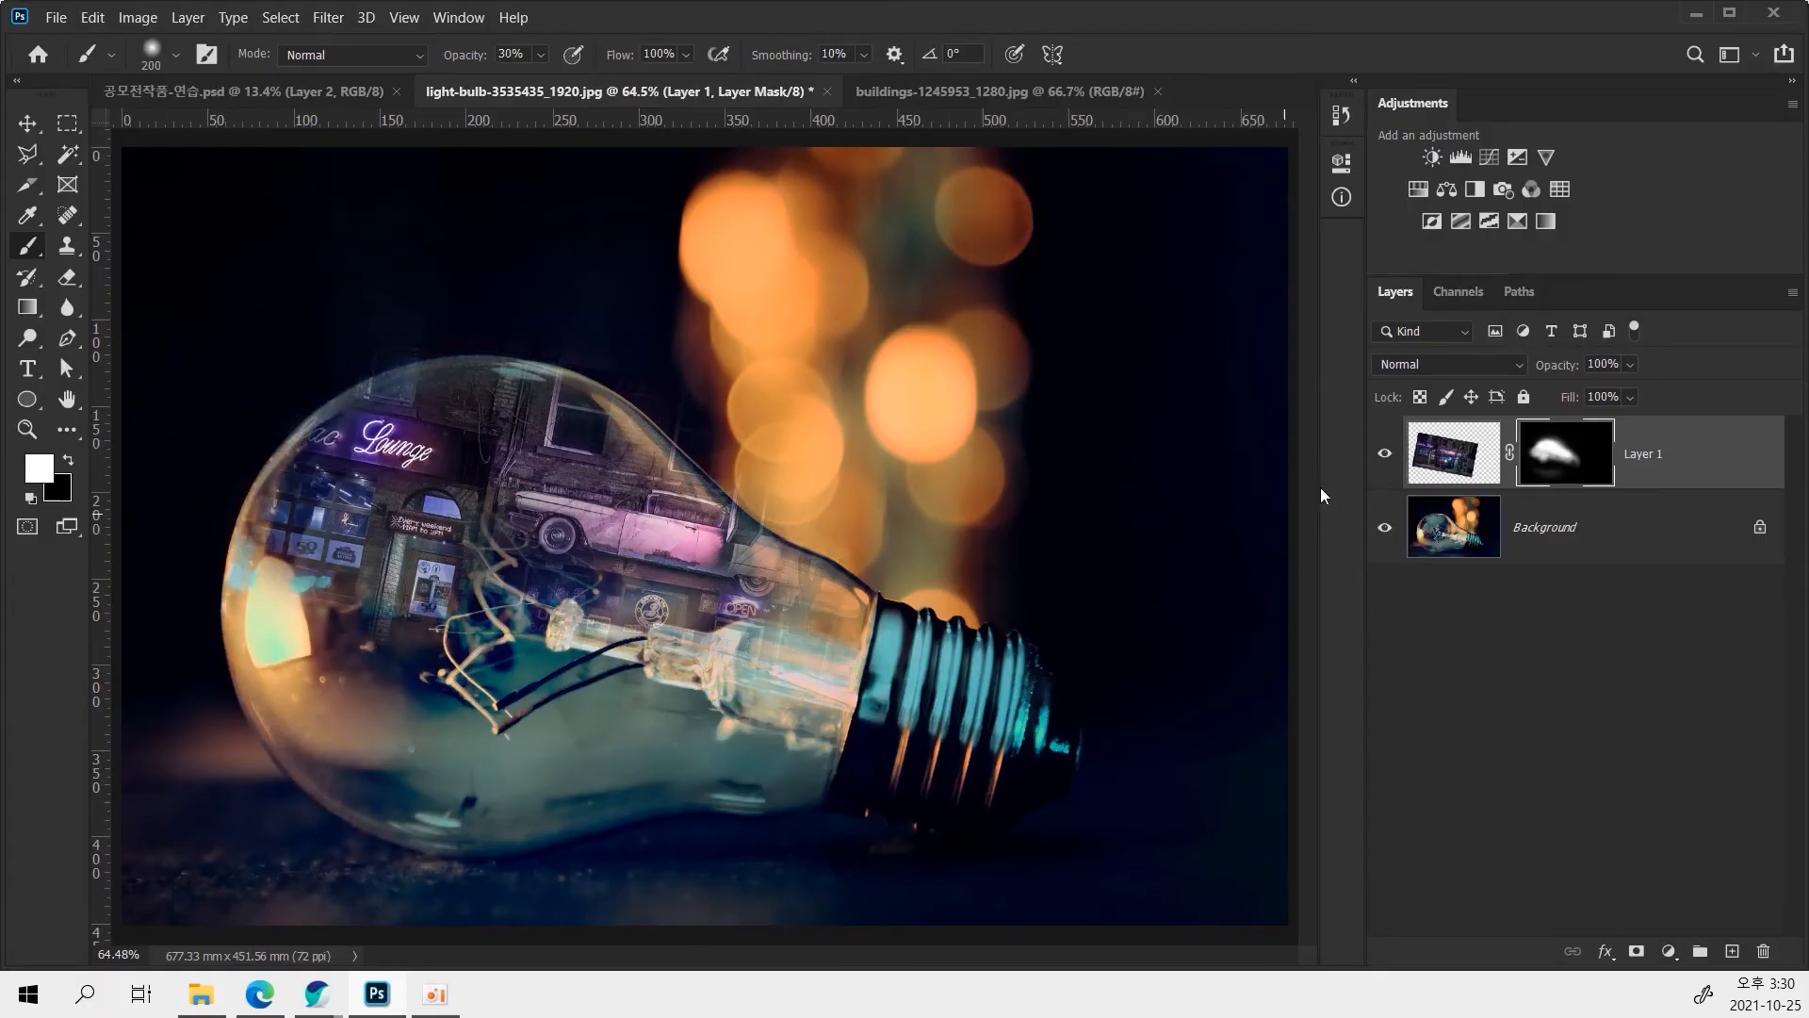
# Hide and reshow Layer 1 to compare the result, and save the document as a PSD with Maximize Compatibility on.
pyautogui.click(1385, 455)
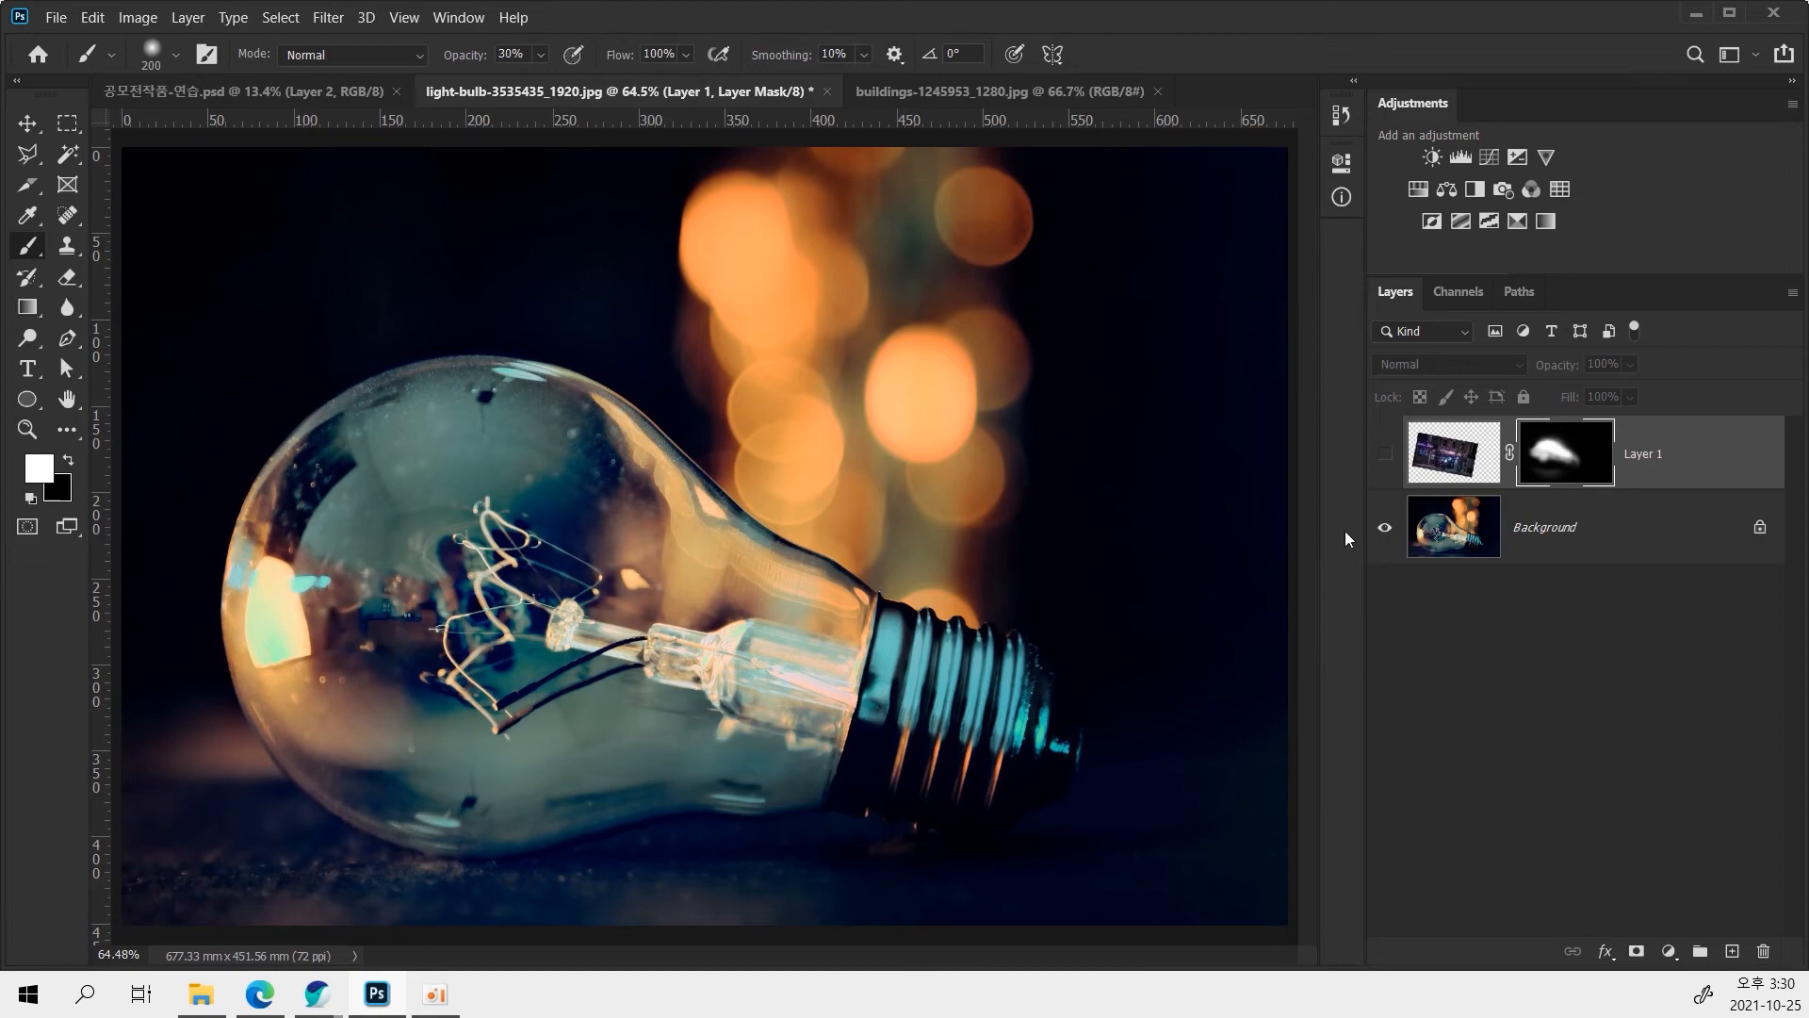
pyautogui.click(1385, 455)
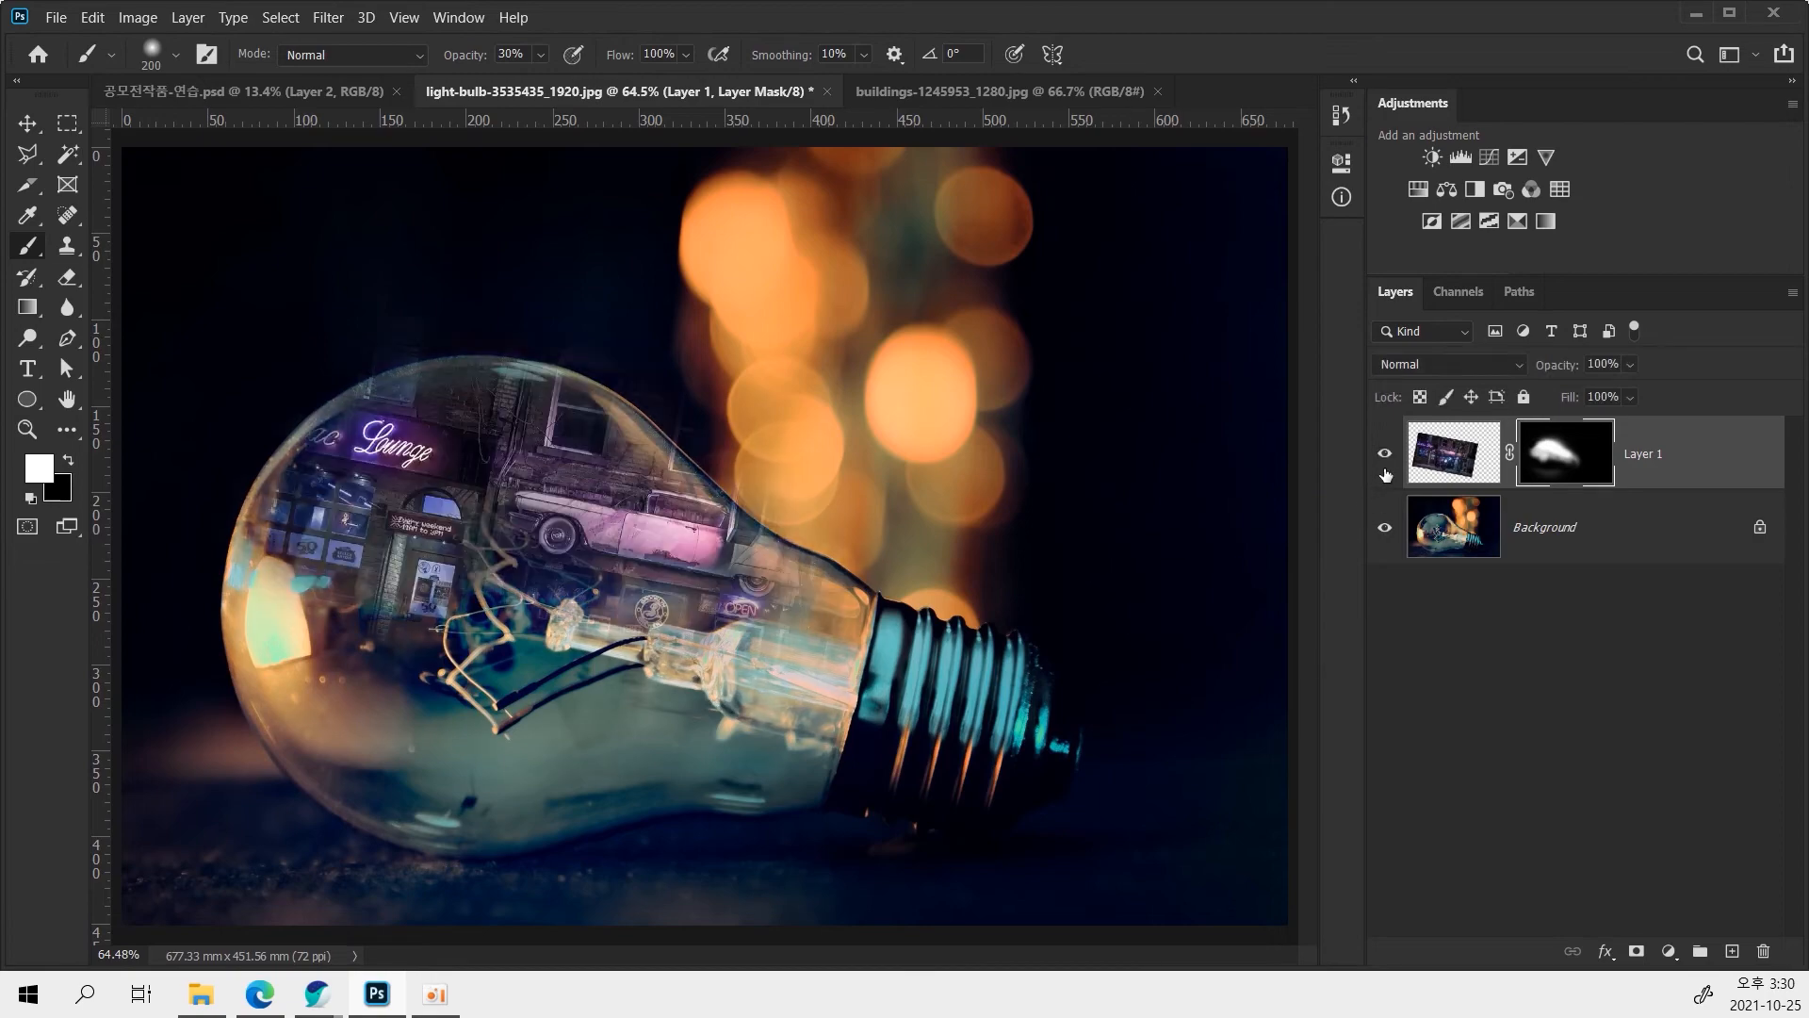
pyautogui.hotkey('ctrl', 'shift', 's')
pyautogui.click(1334, 886)
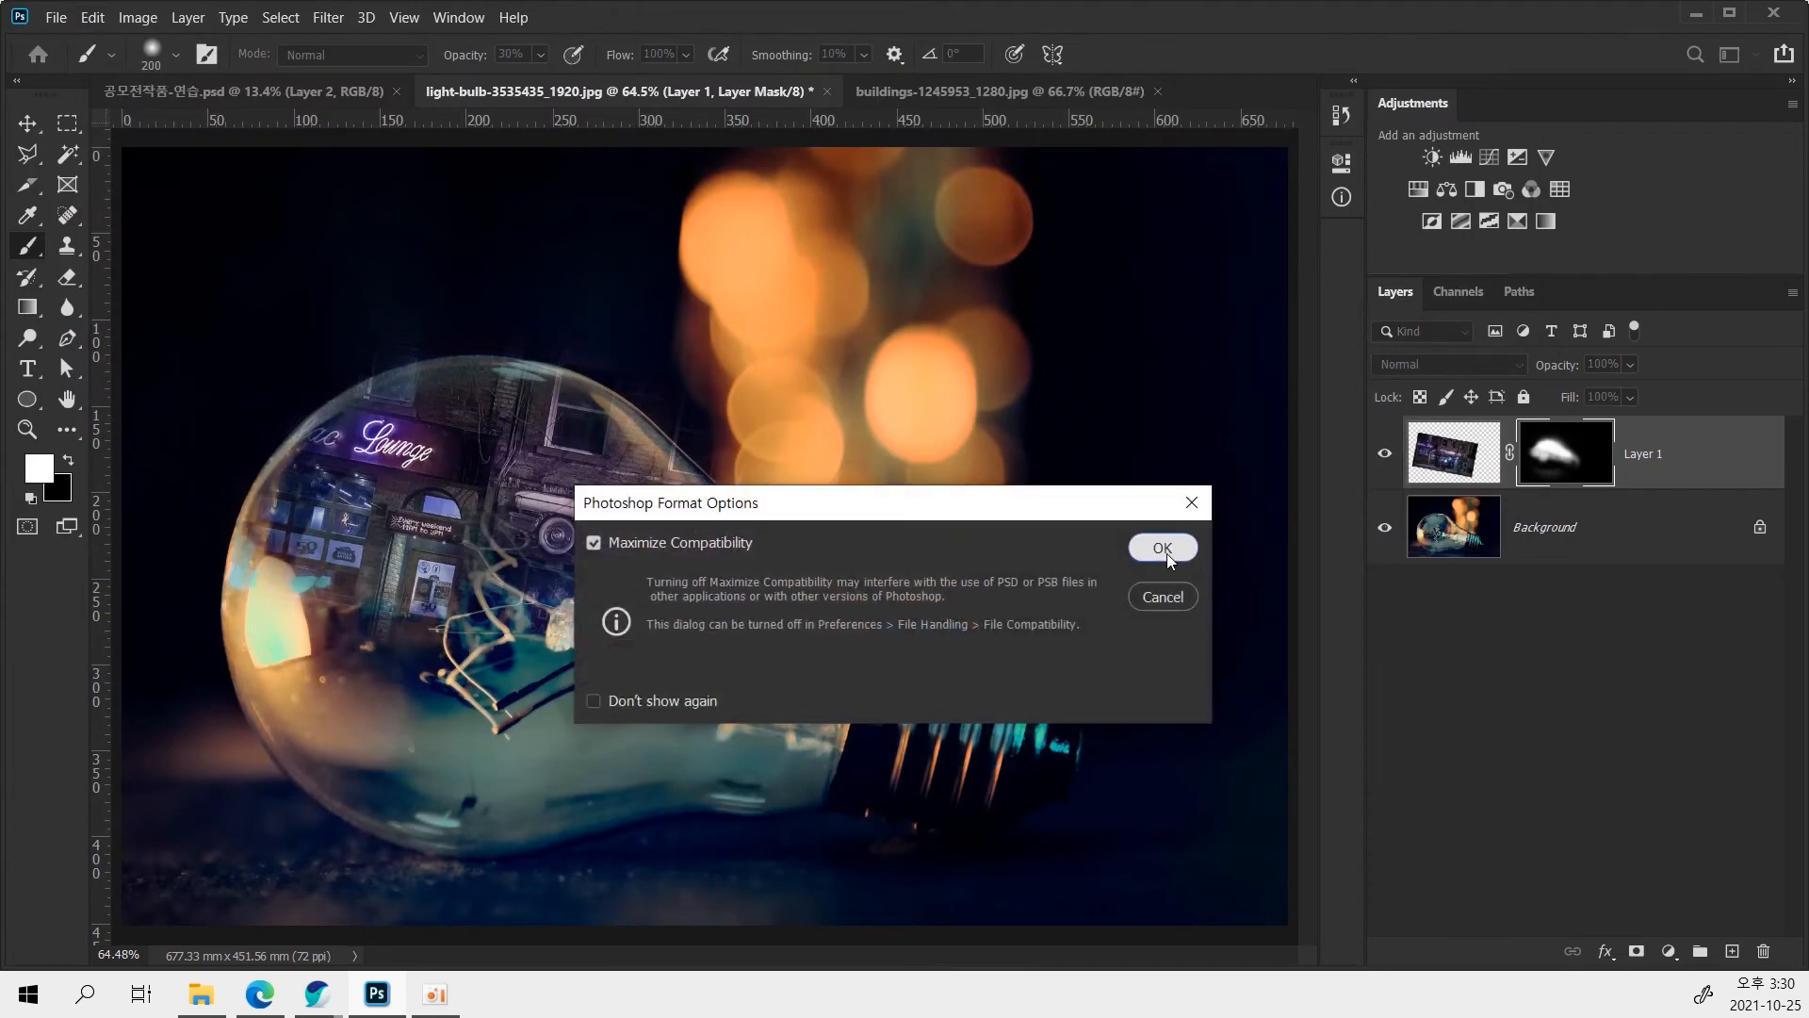
pyautogui.click(1162, 549)
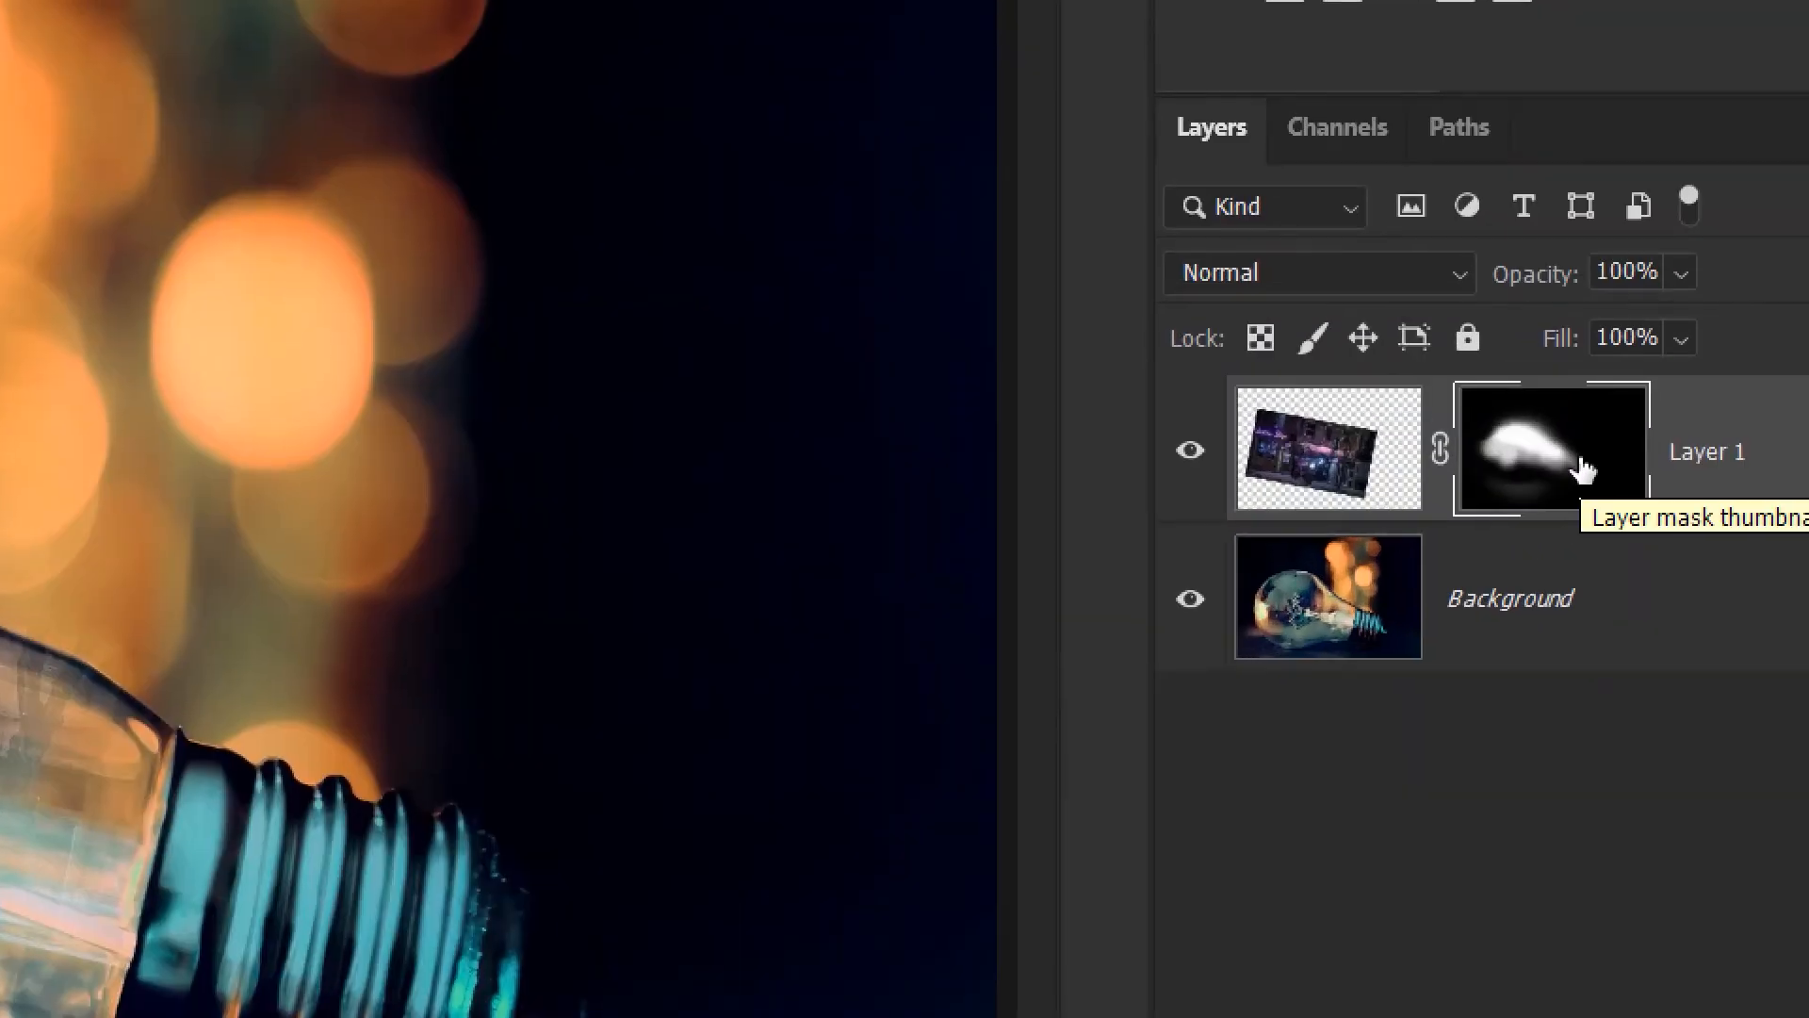
pyautogui.rightClick(1557, 459)
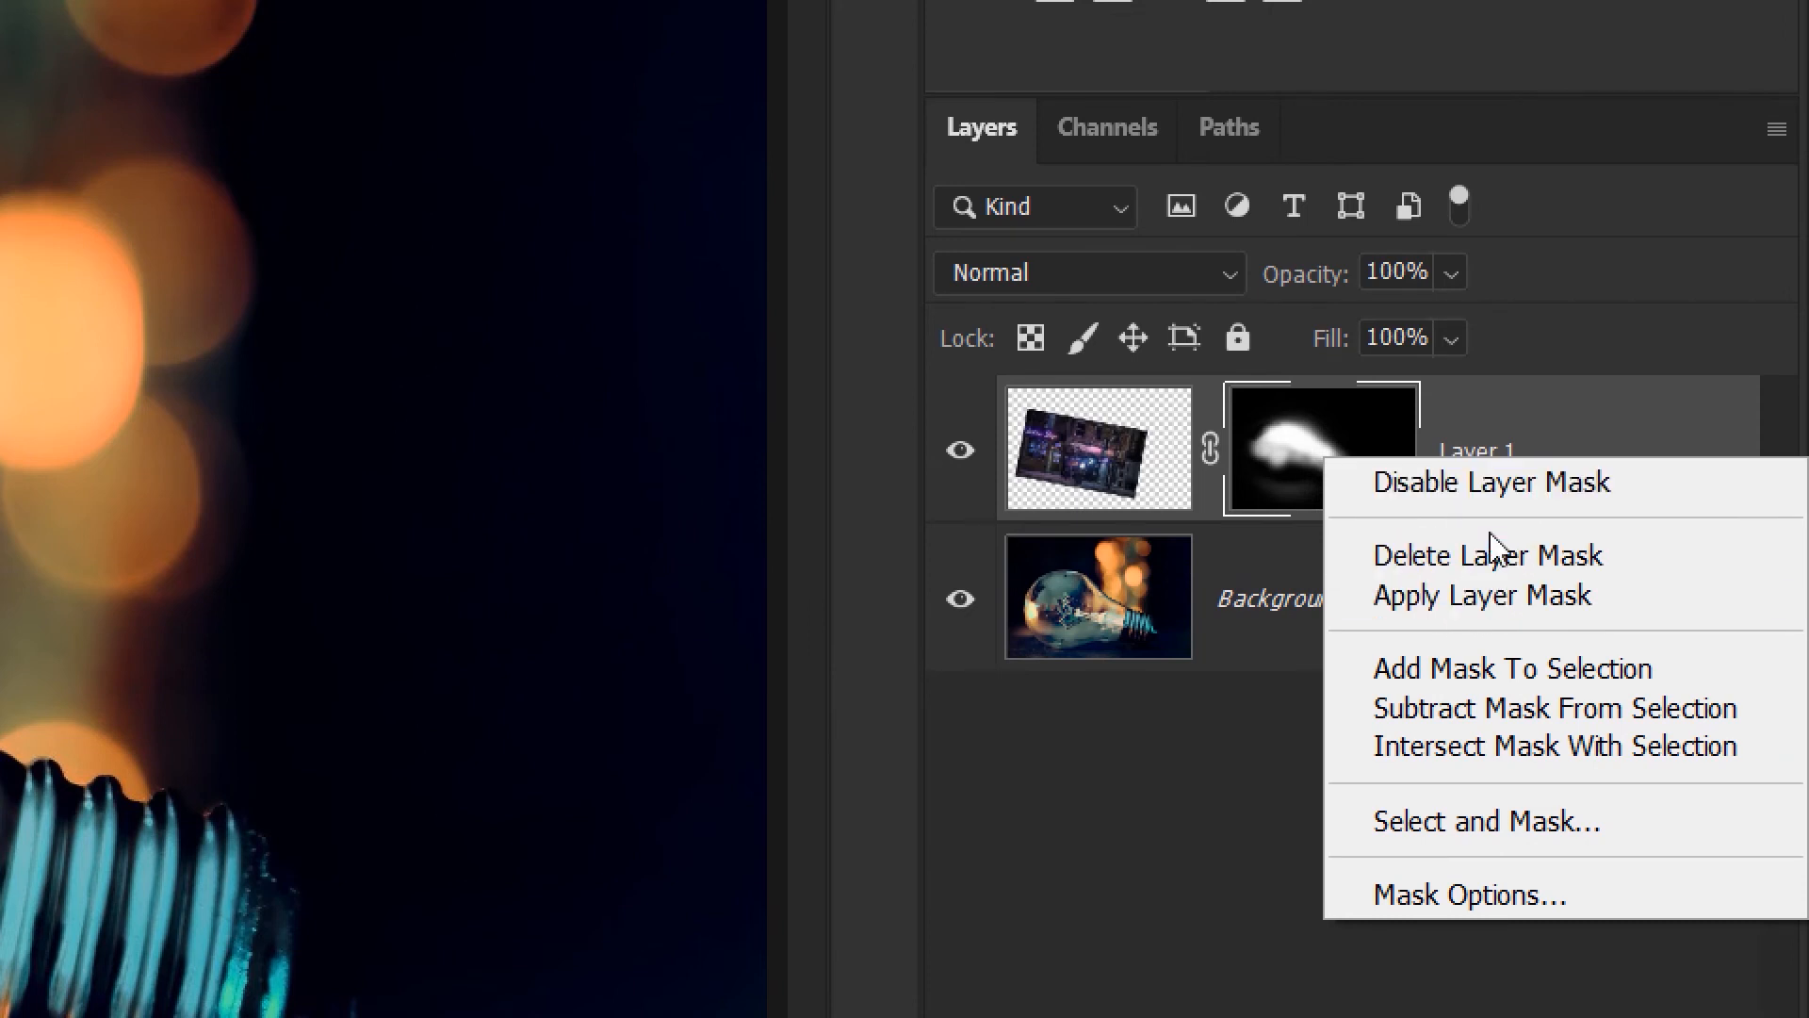
pyautogui.click(1301, 419)
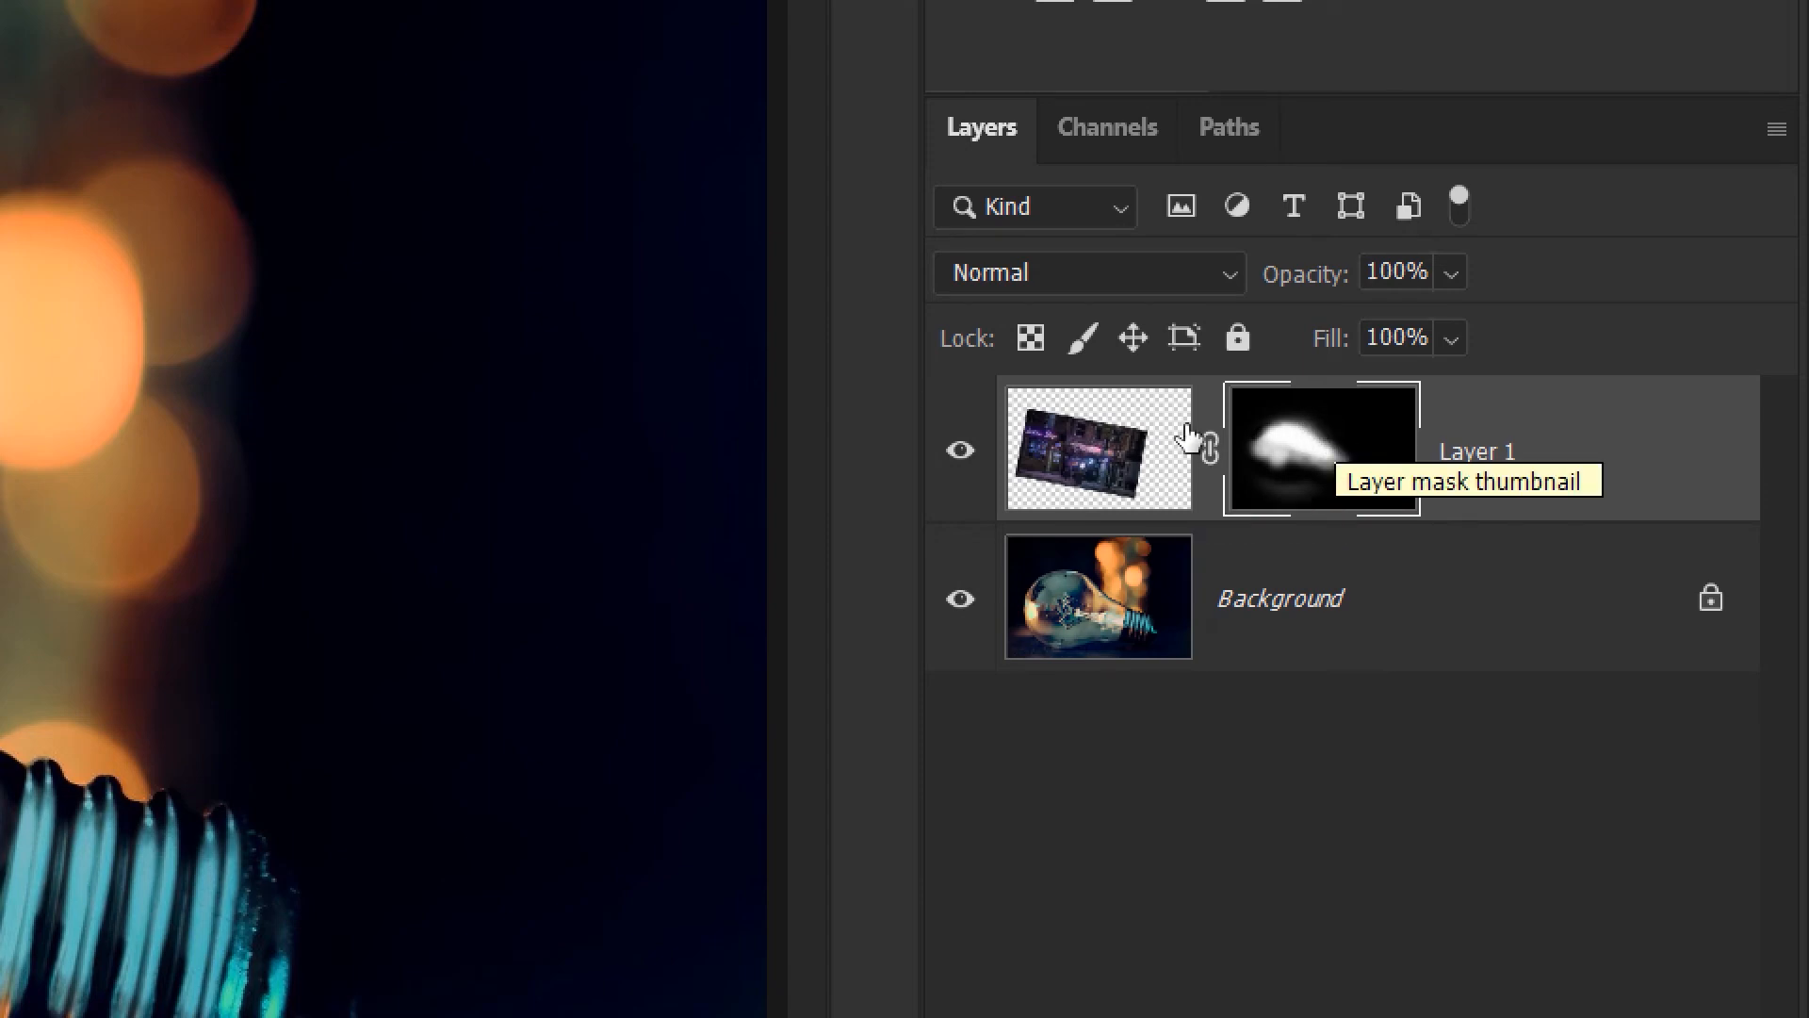
pyautogui.click(1098, 445)
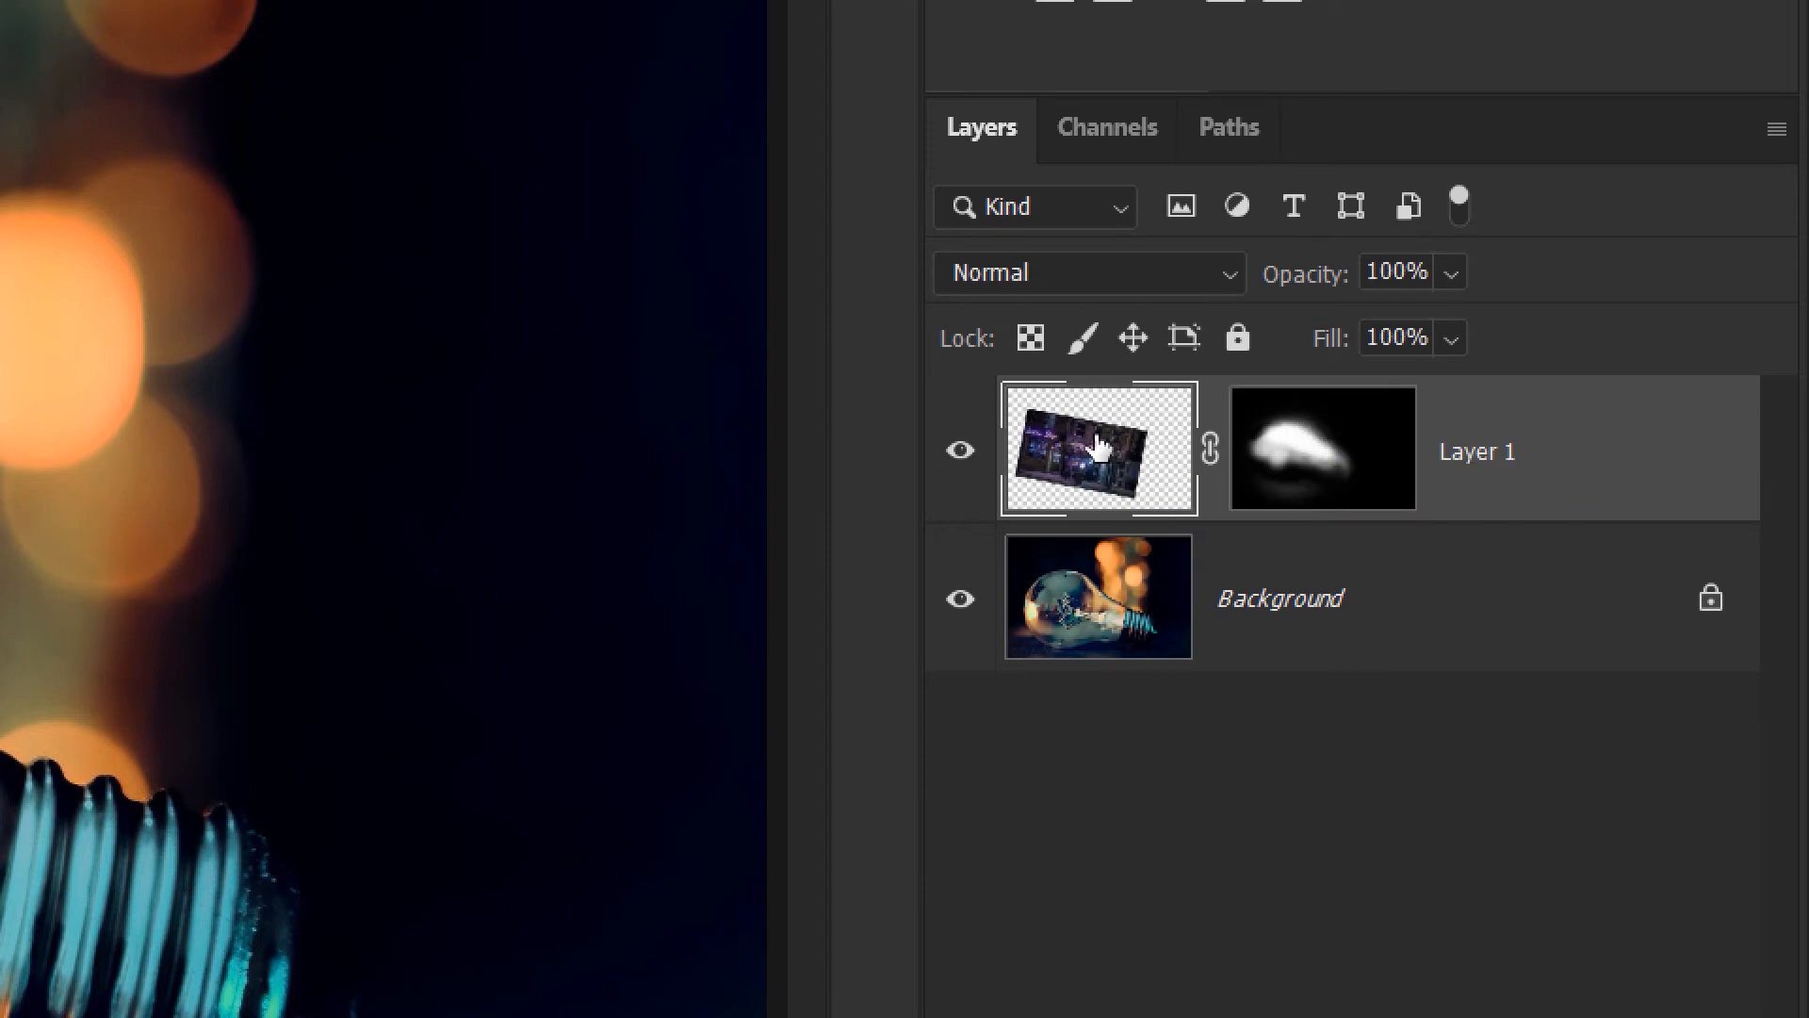
pyautogui.click(1296, 440)
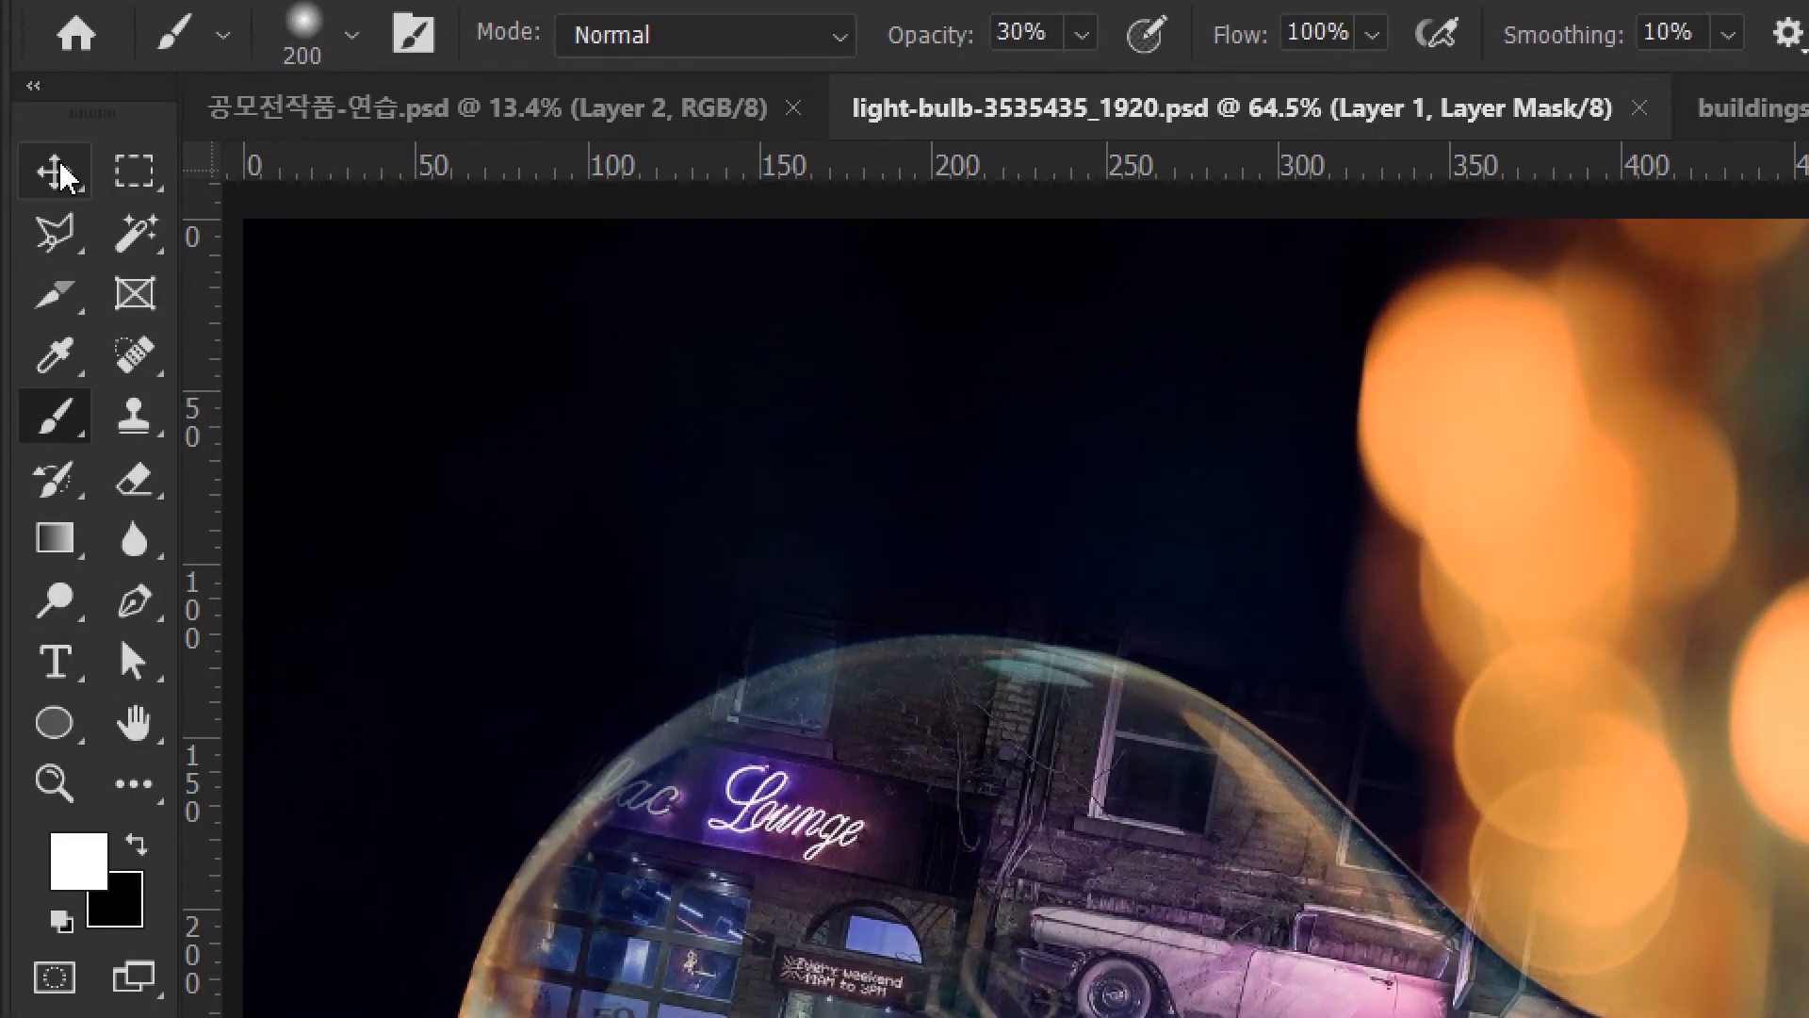
# Choose the Move tool and try moving Layer 1's street photo together with its linked mask.
pyautogui.click(58, 170)
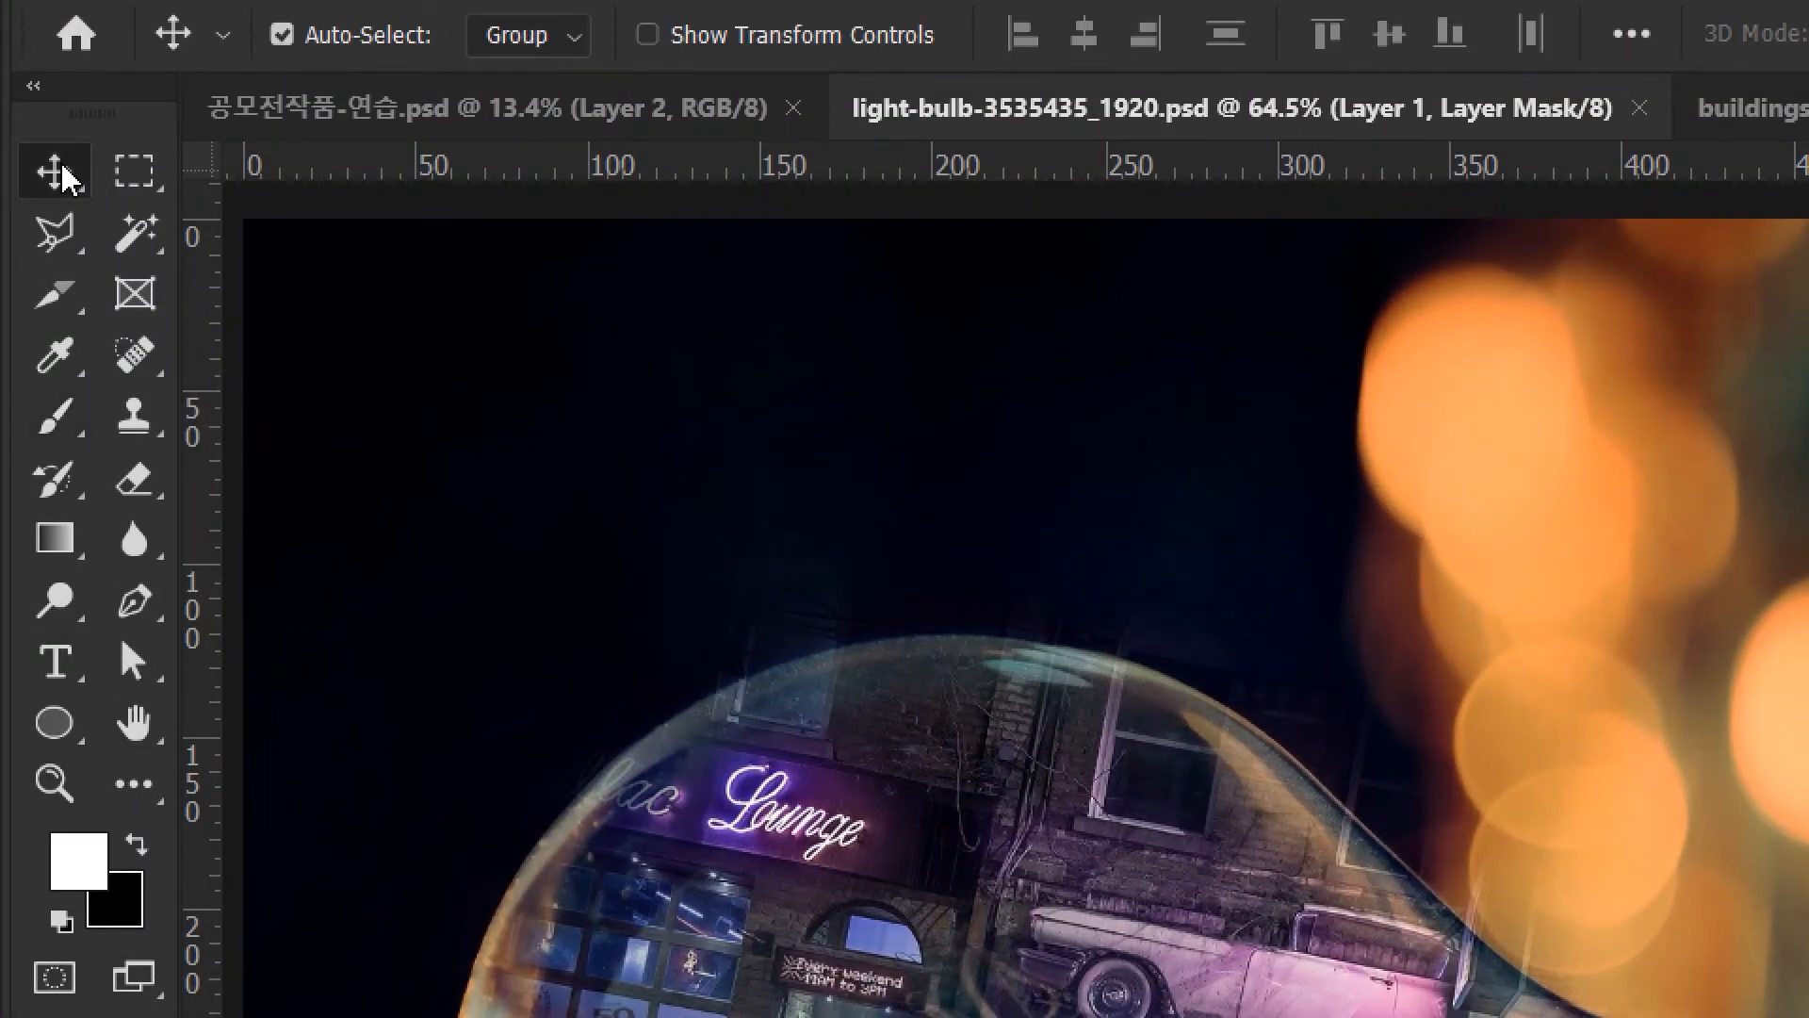
pyautogui.moveTo(540, 507); pyautogui.dragTo(804, 299)
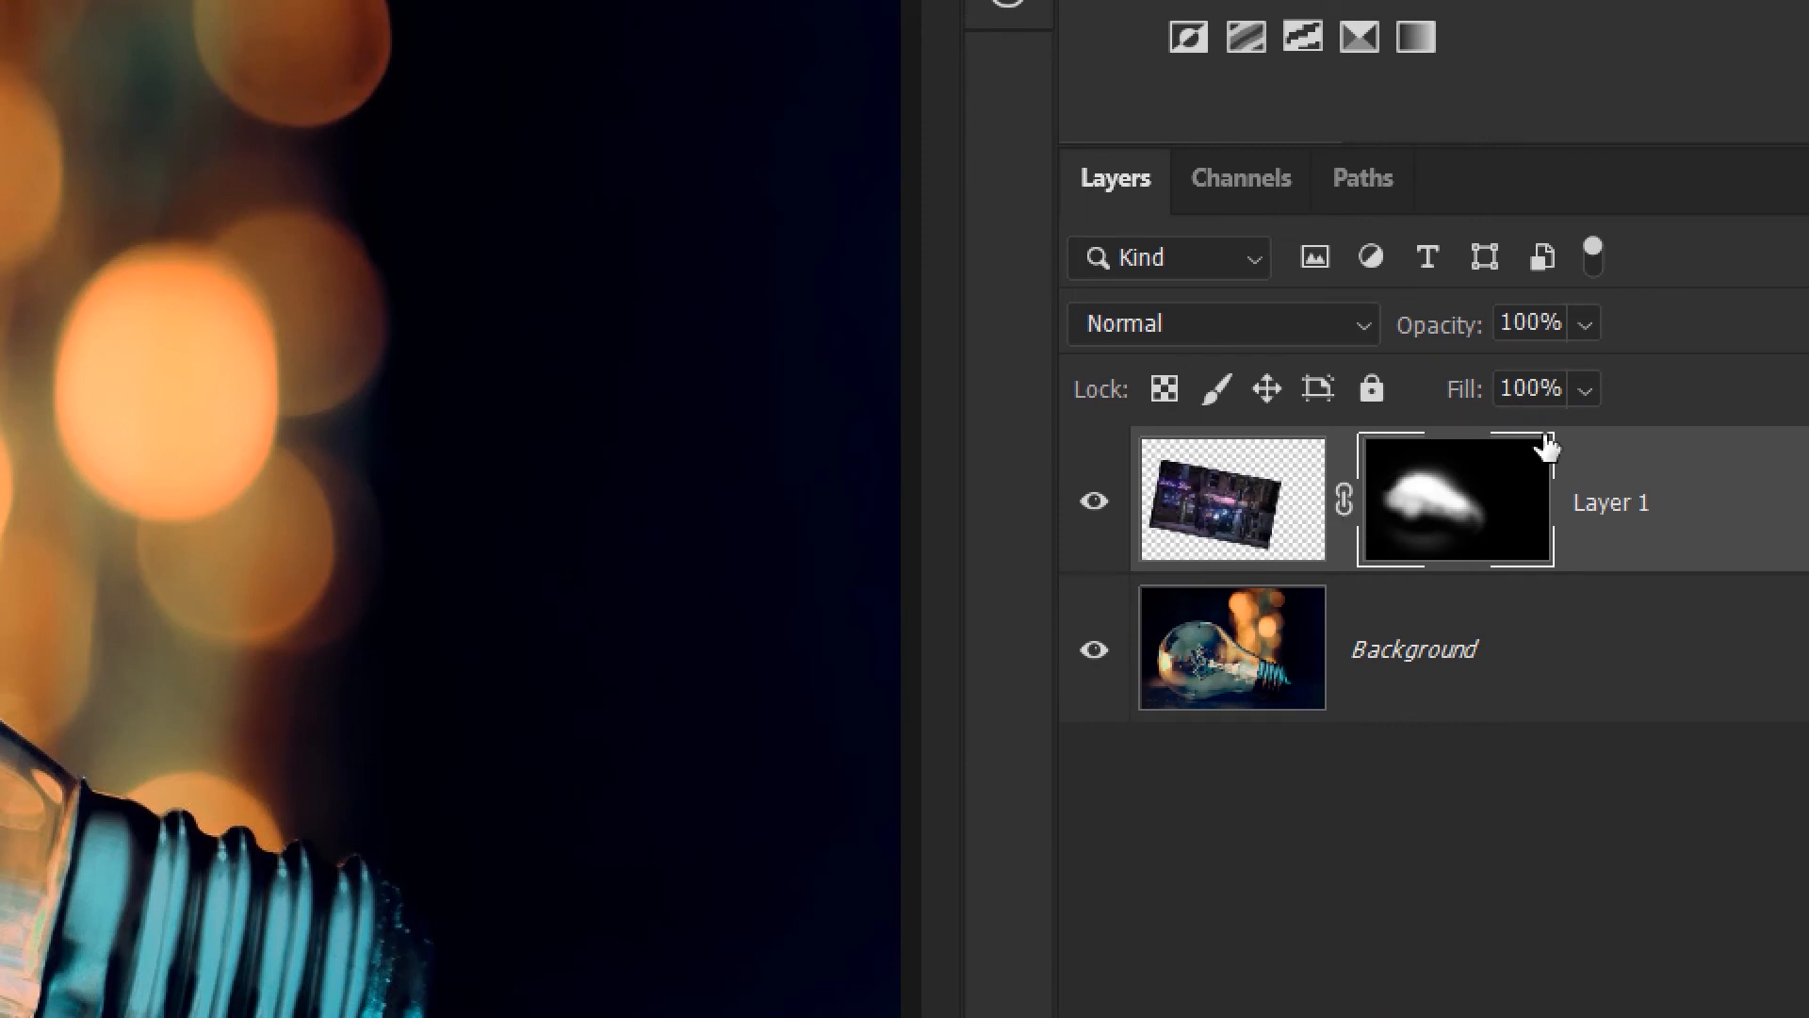
# Unlink Layer 1's image from its mask and move only the street photo to a new position within the bulb.
pyautogui.click(1342, 512)
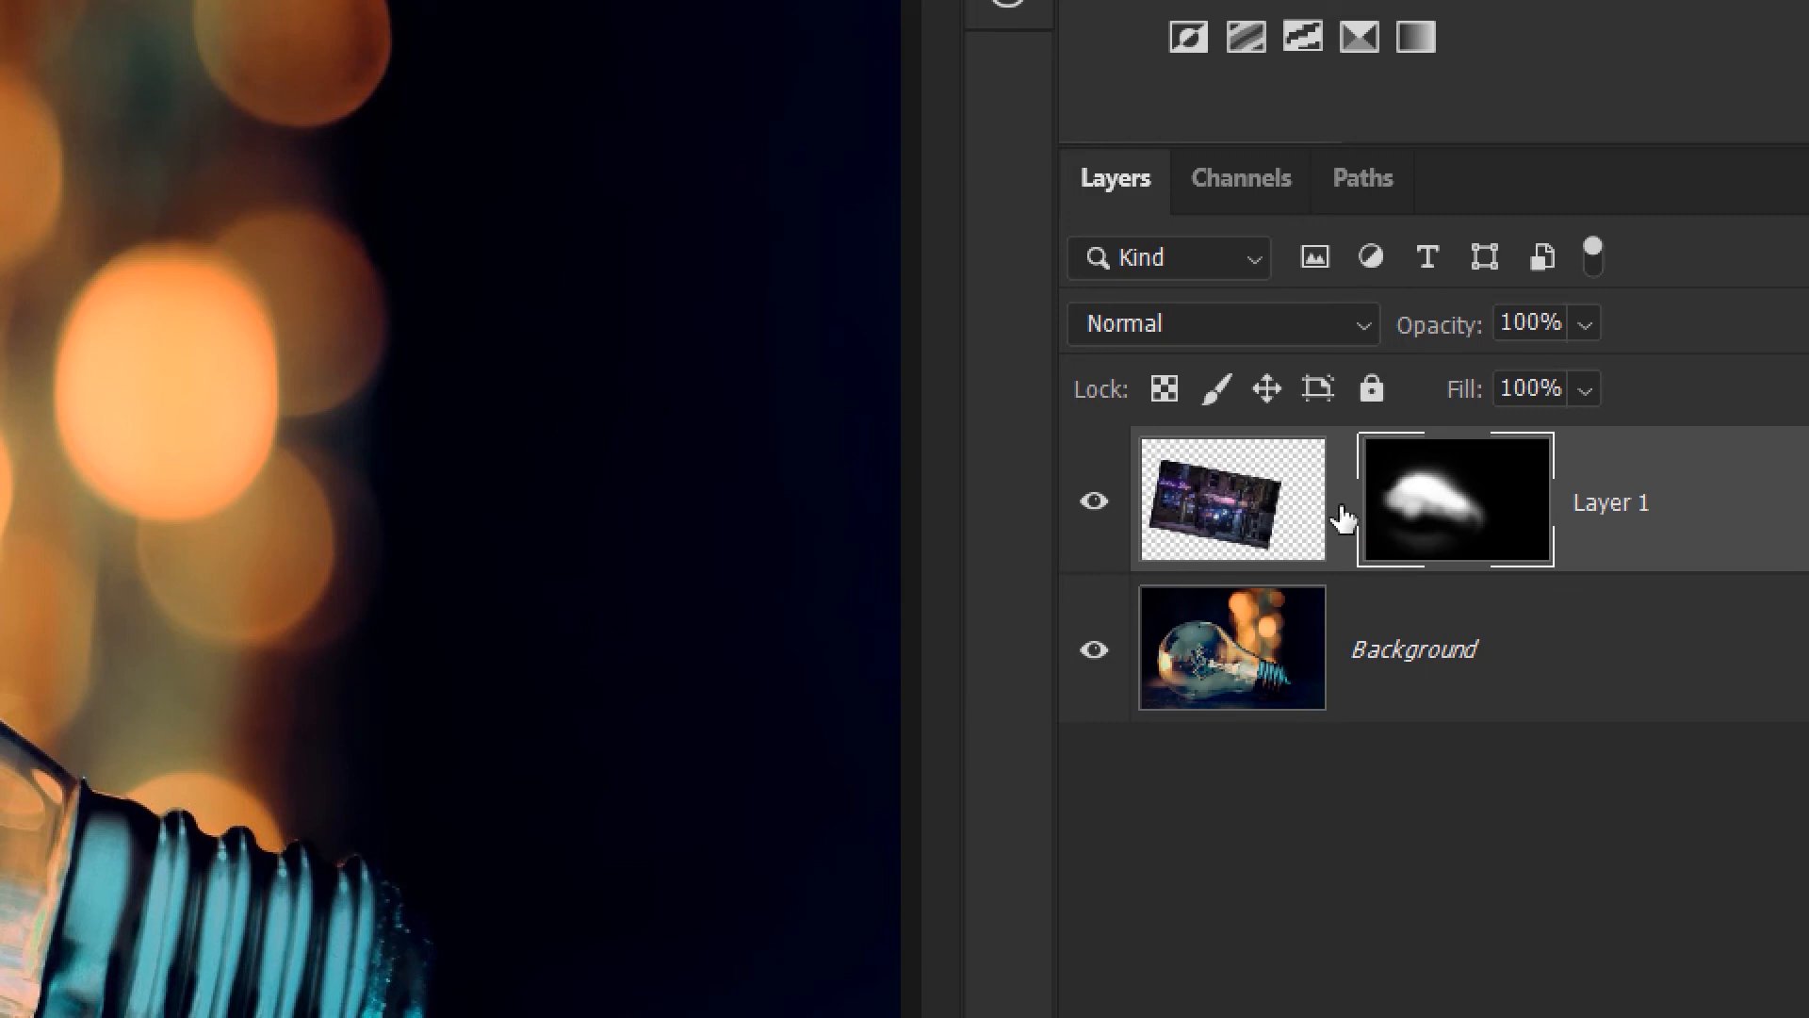
pyautogui.click(1258, 497)
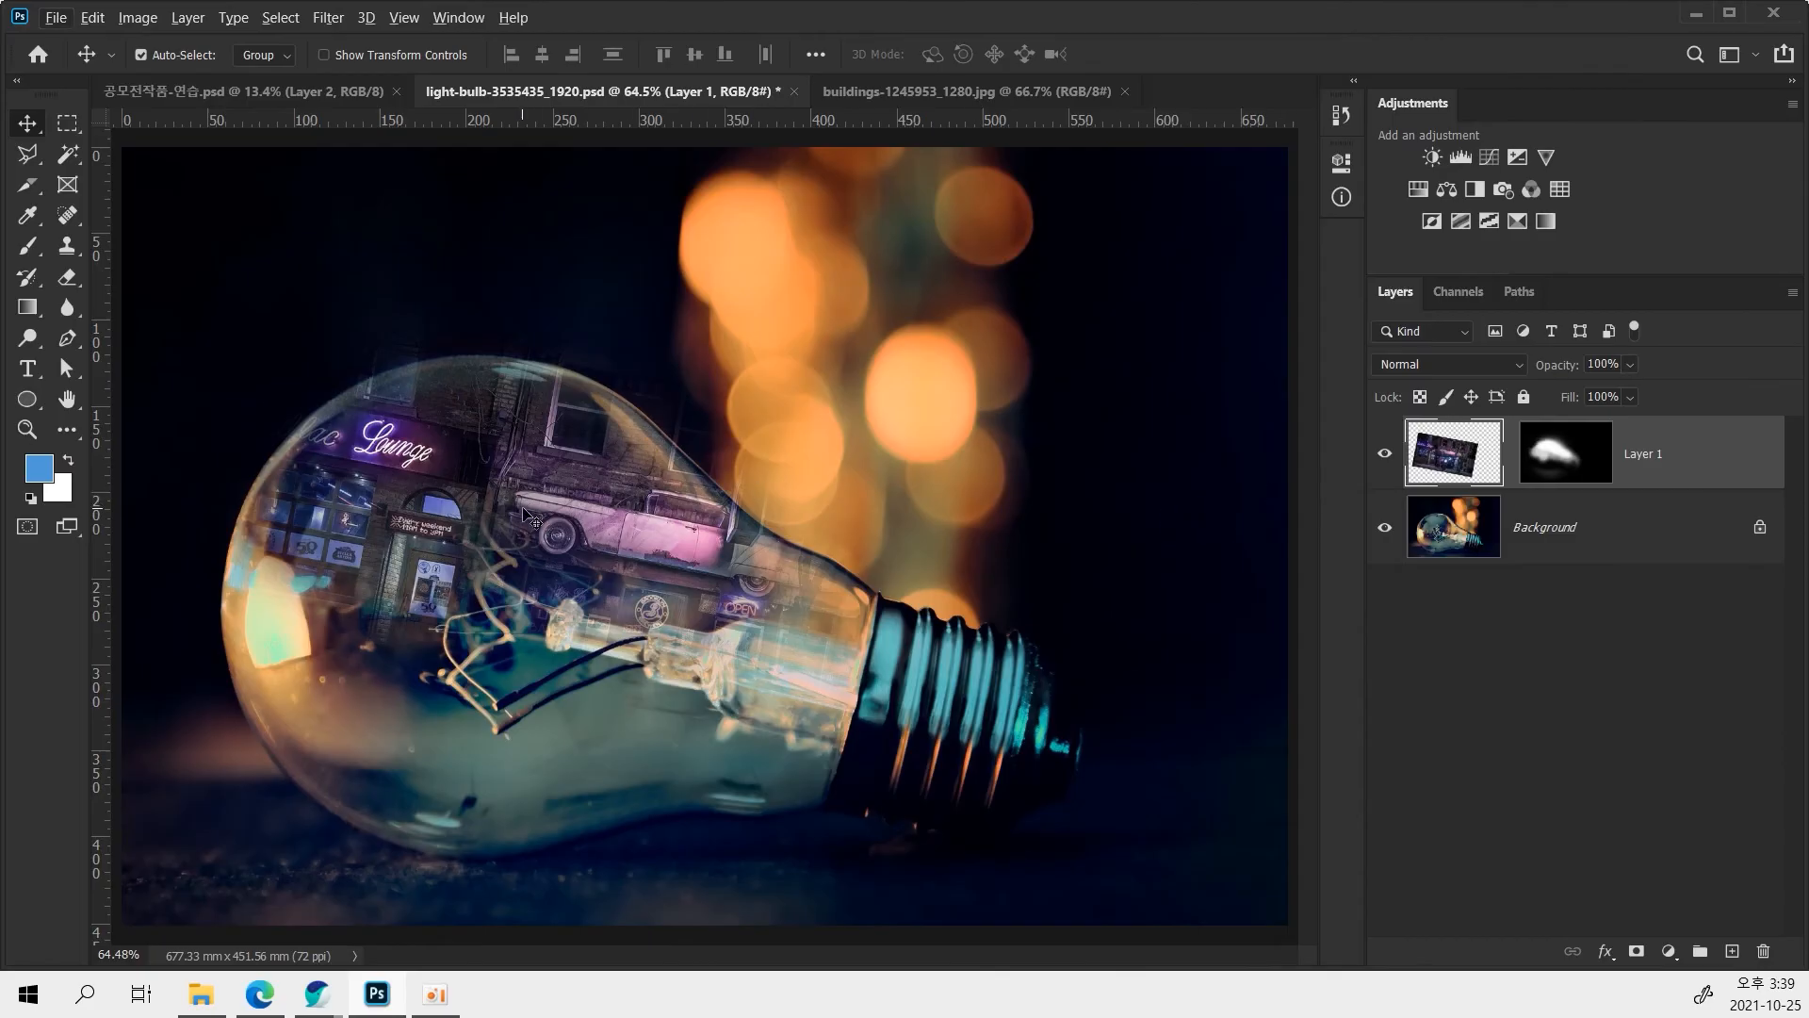
pyautogui.moveTo(530, 518); pyautogui.dragTo(532, 593)
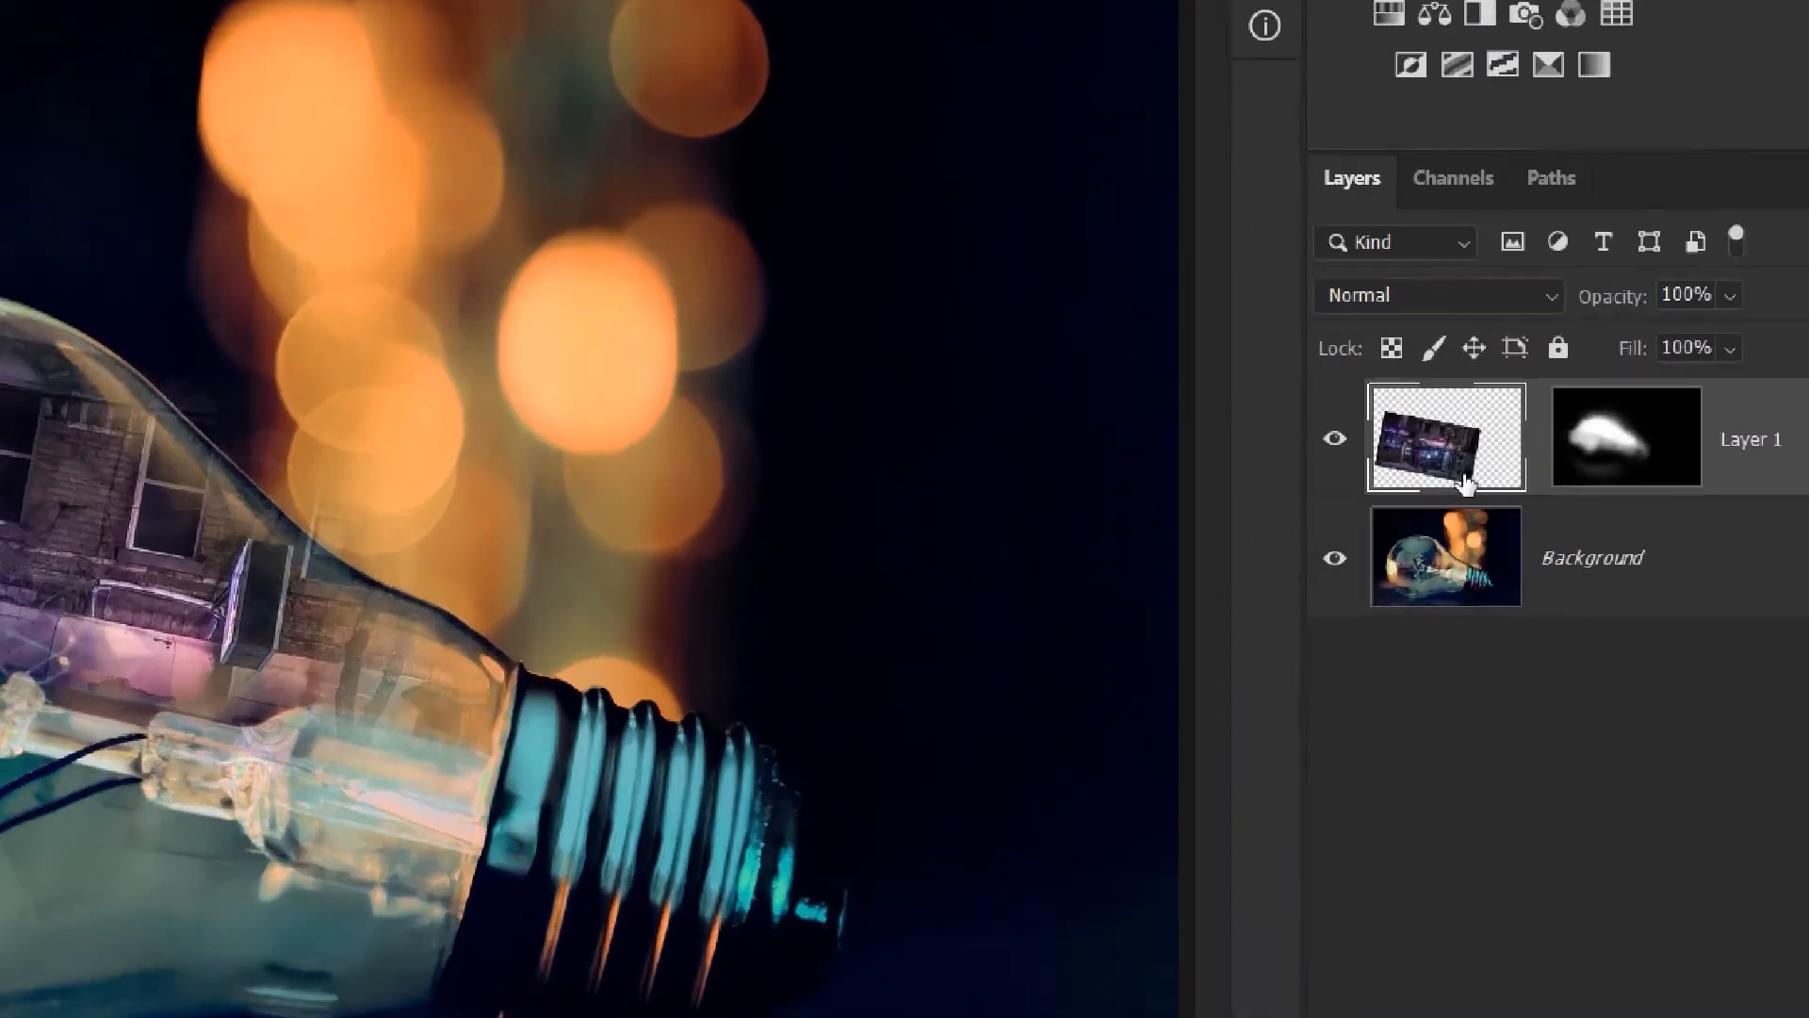
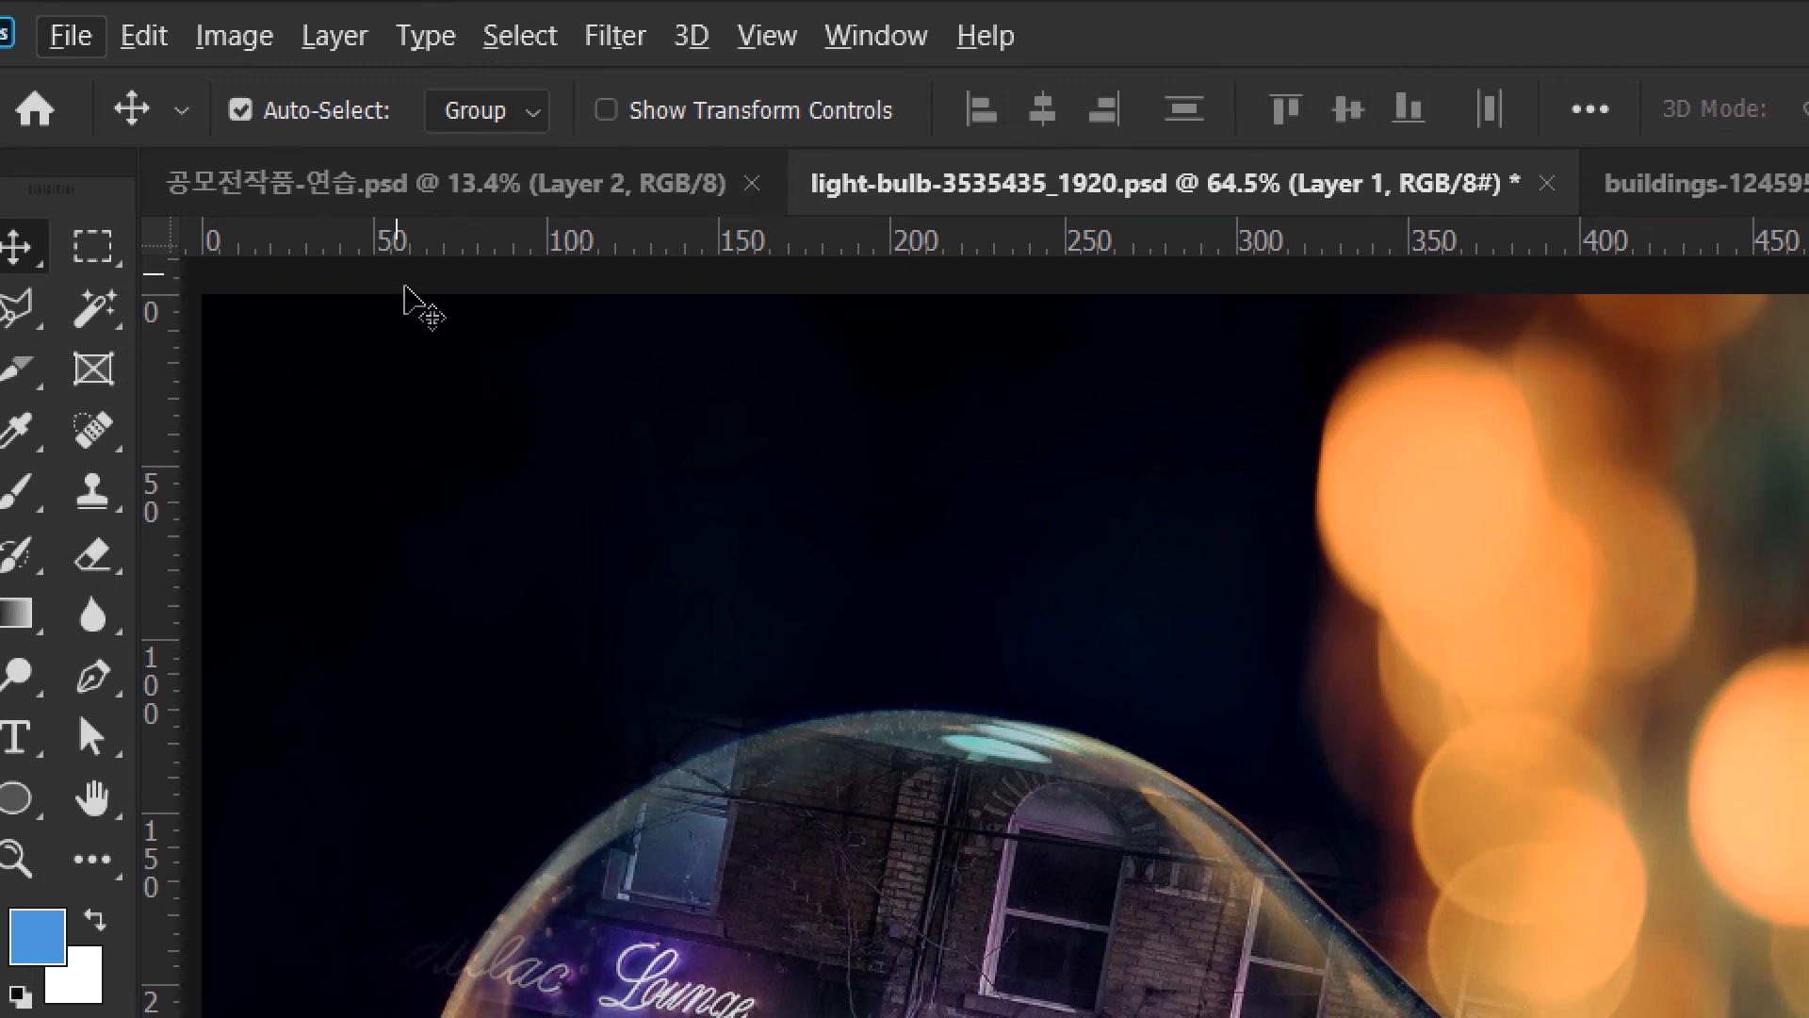
pyautogui.click(458, 402)
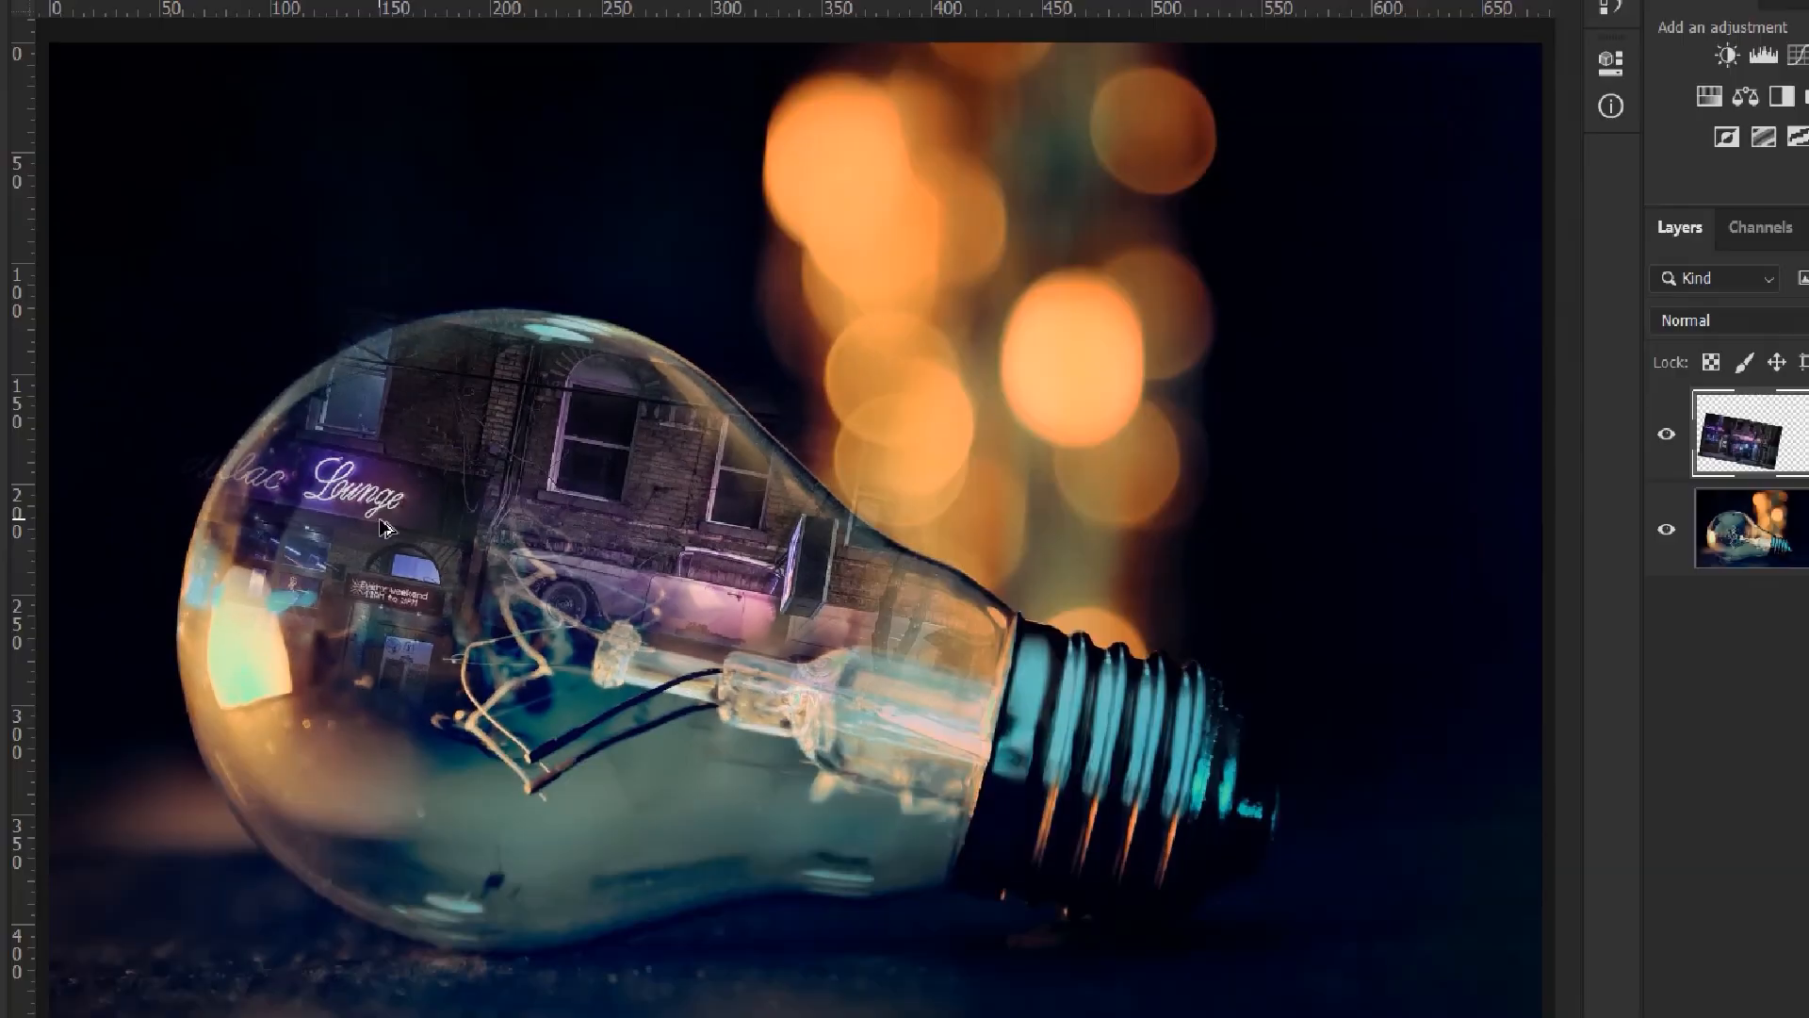
pyautogui.moveTo(751, 436); pyautogui.dragTo(811, 441)
pyautogui.moveTo(427, 538); pyautogui.dragTo(445, 530)
pyautogui.press('ctrl')
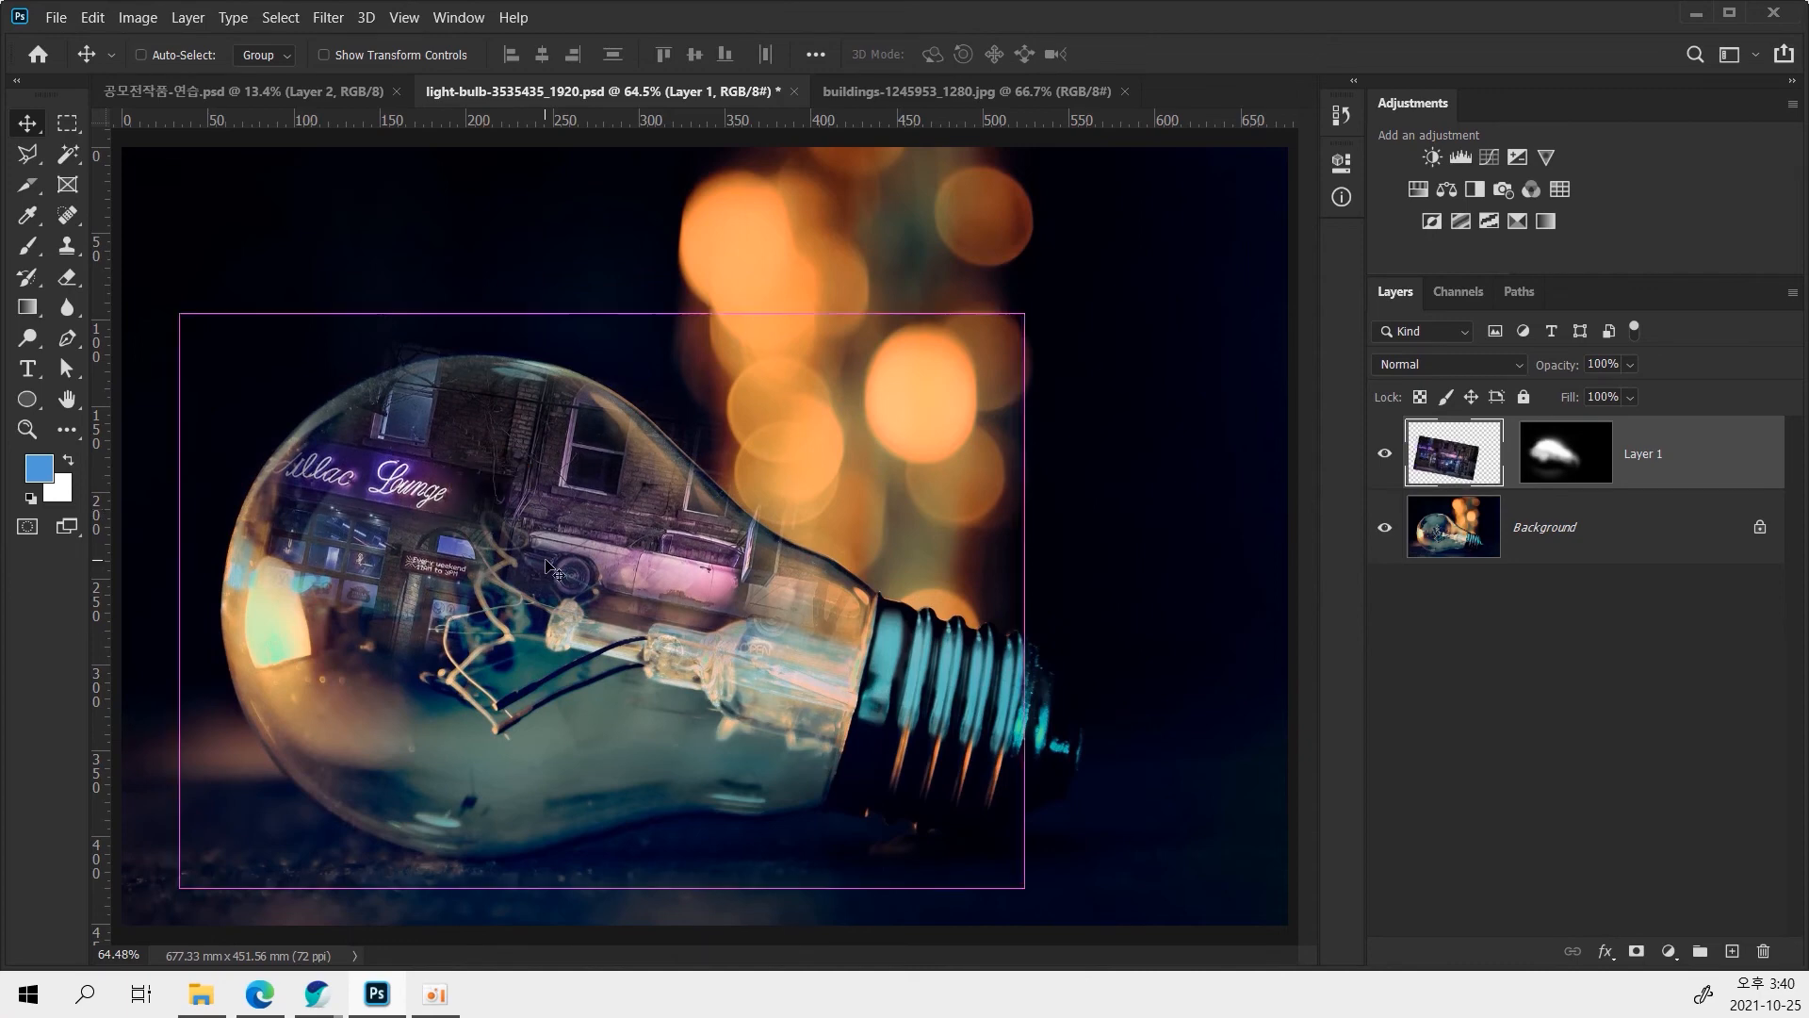
# Scale Layer 1's street photo to 123.15% with Free Transform and shift it to reposition the Lounge sign inside the bulb.
pyautogui.hotkey('ctrl', 't')
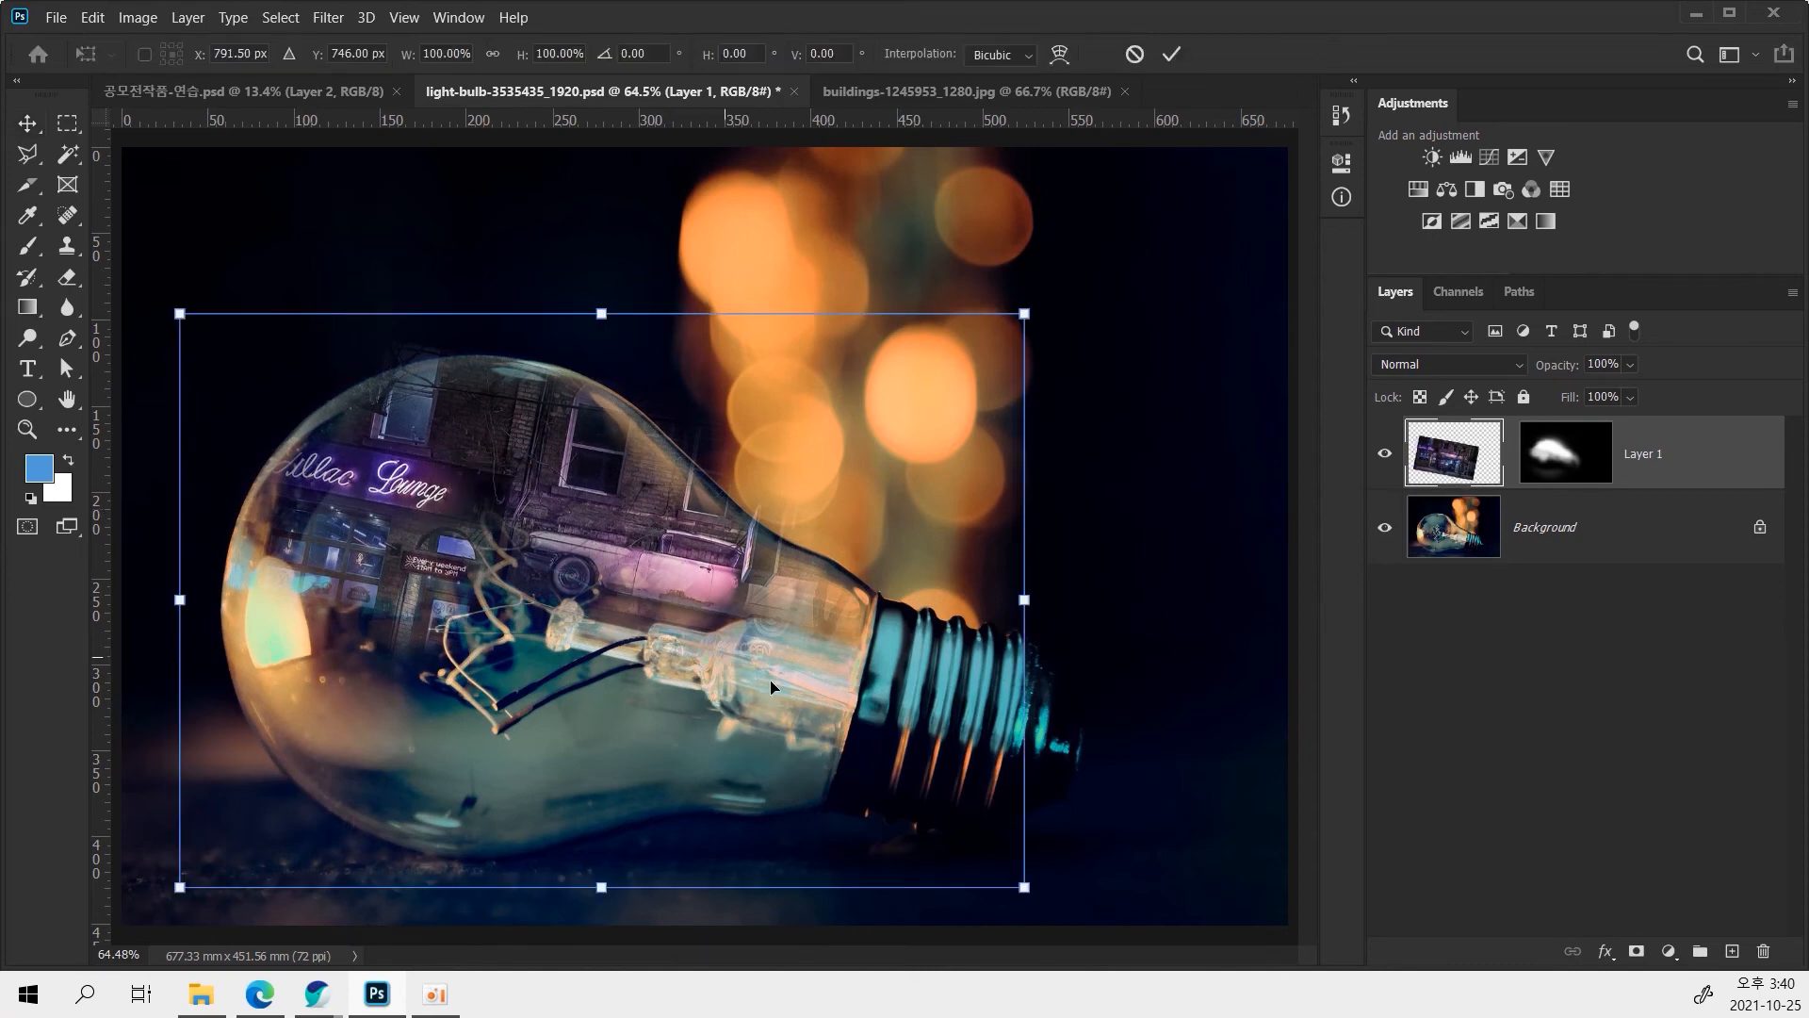
pyautogui.moveTo(1025, 888); pyautogui.dragTo(1121, 965)
pyautogui.moveTo(874, 771); pyautogui.dragTo(860, 767)
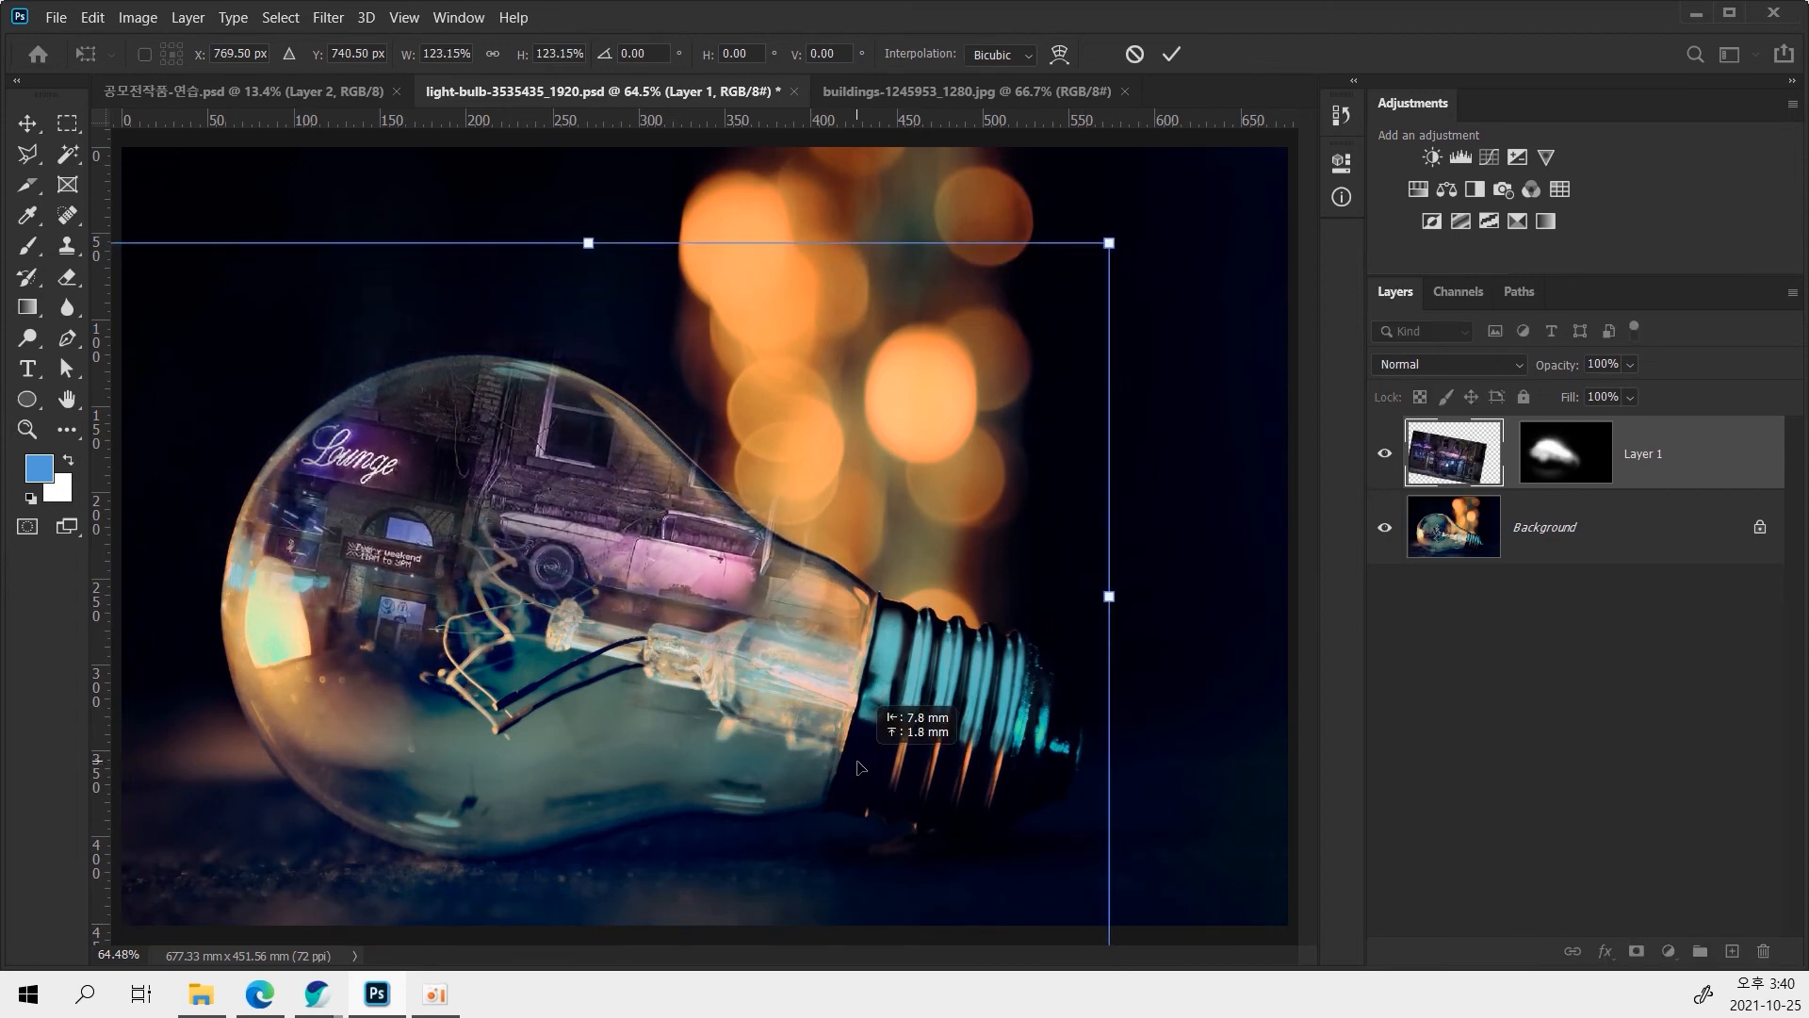
pyautogui.moveTo(860, 767); pyautogui.dragTo(859, 767)
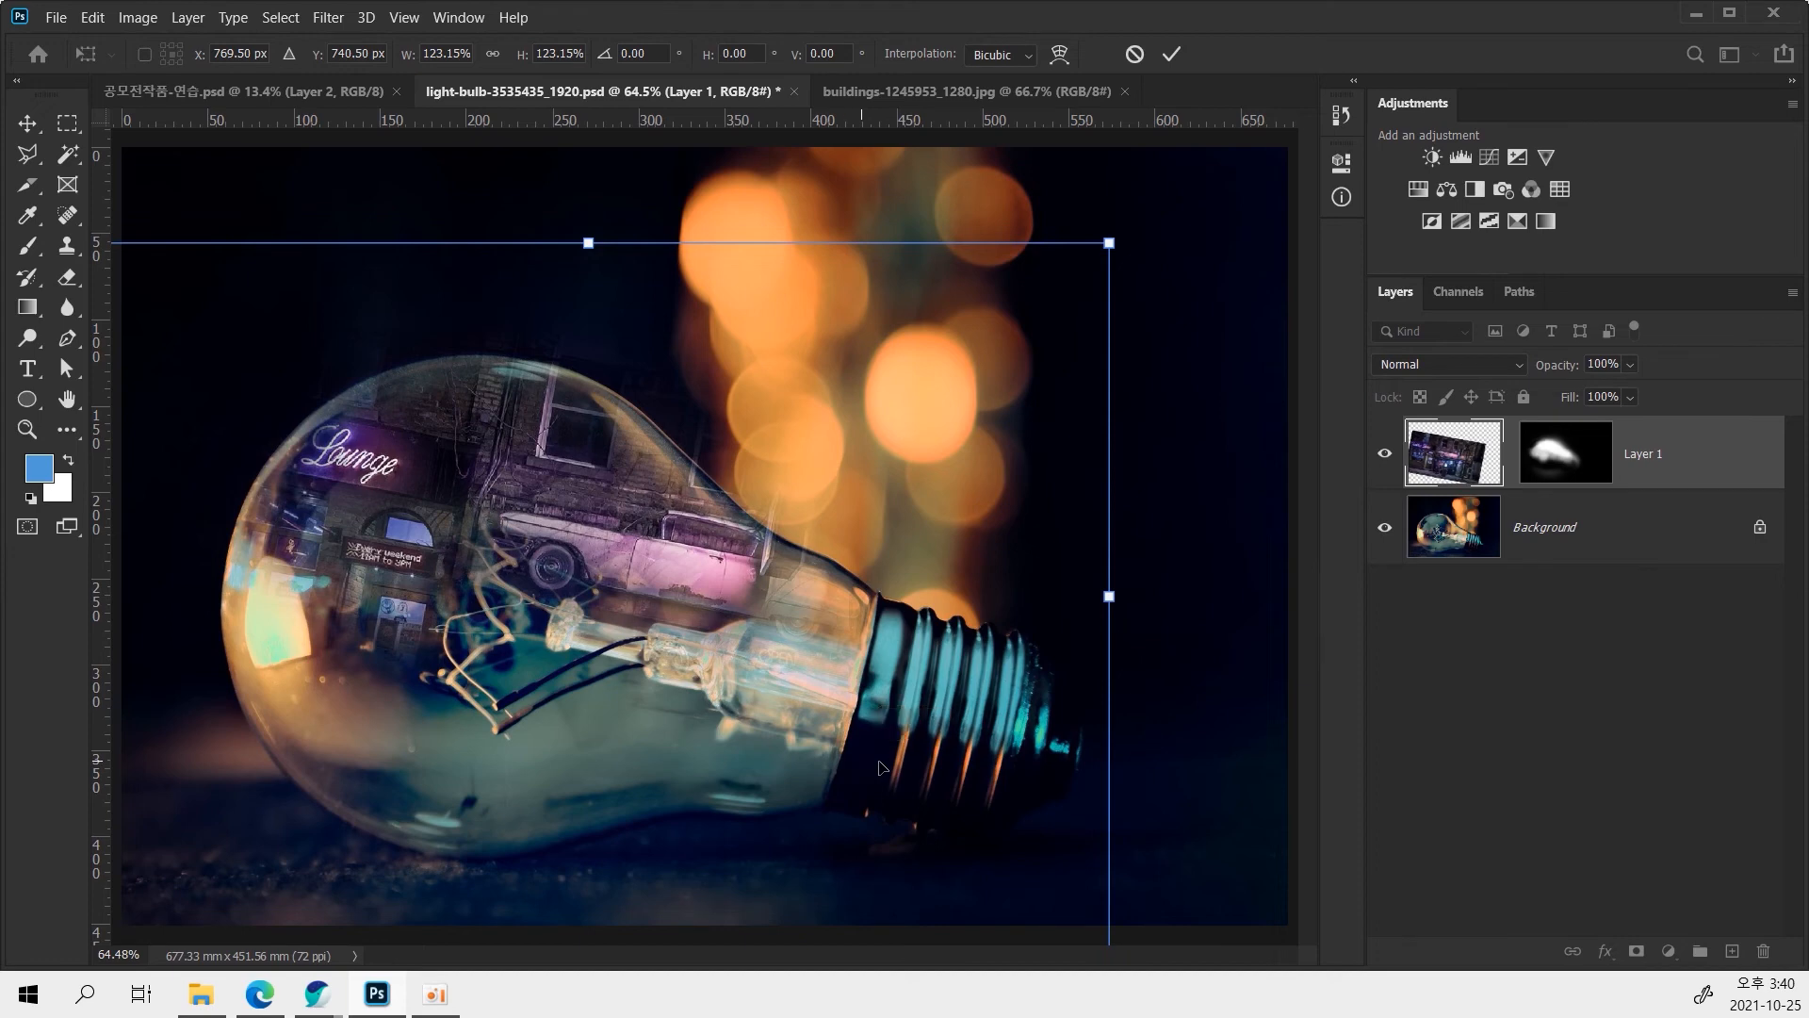
pyautogui.press('Return')
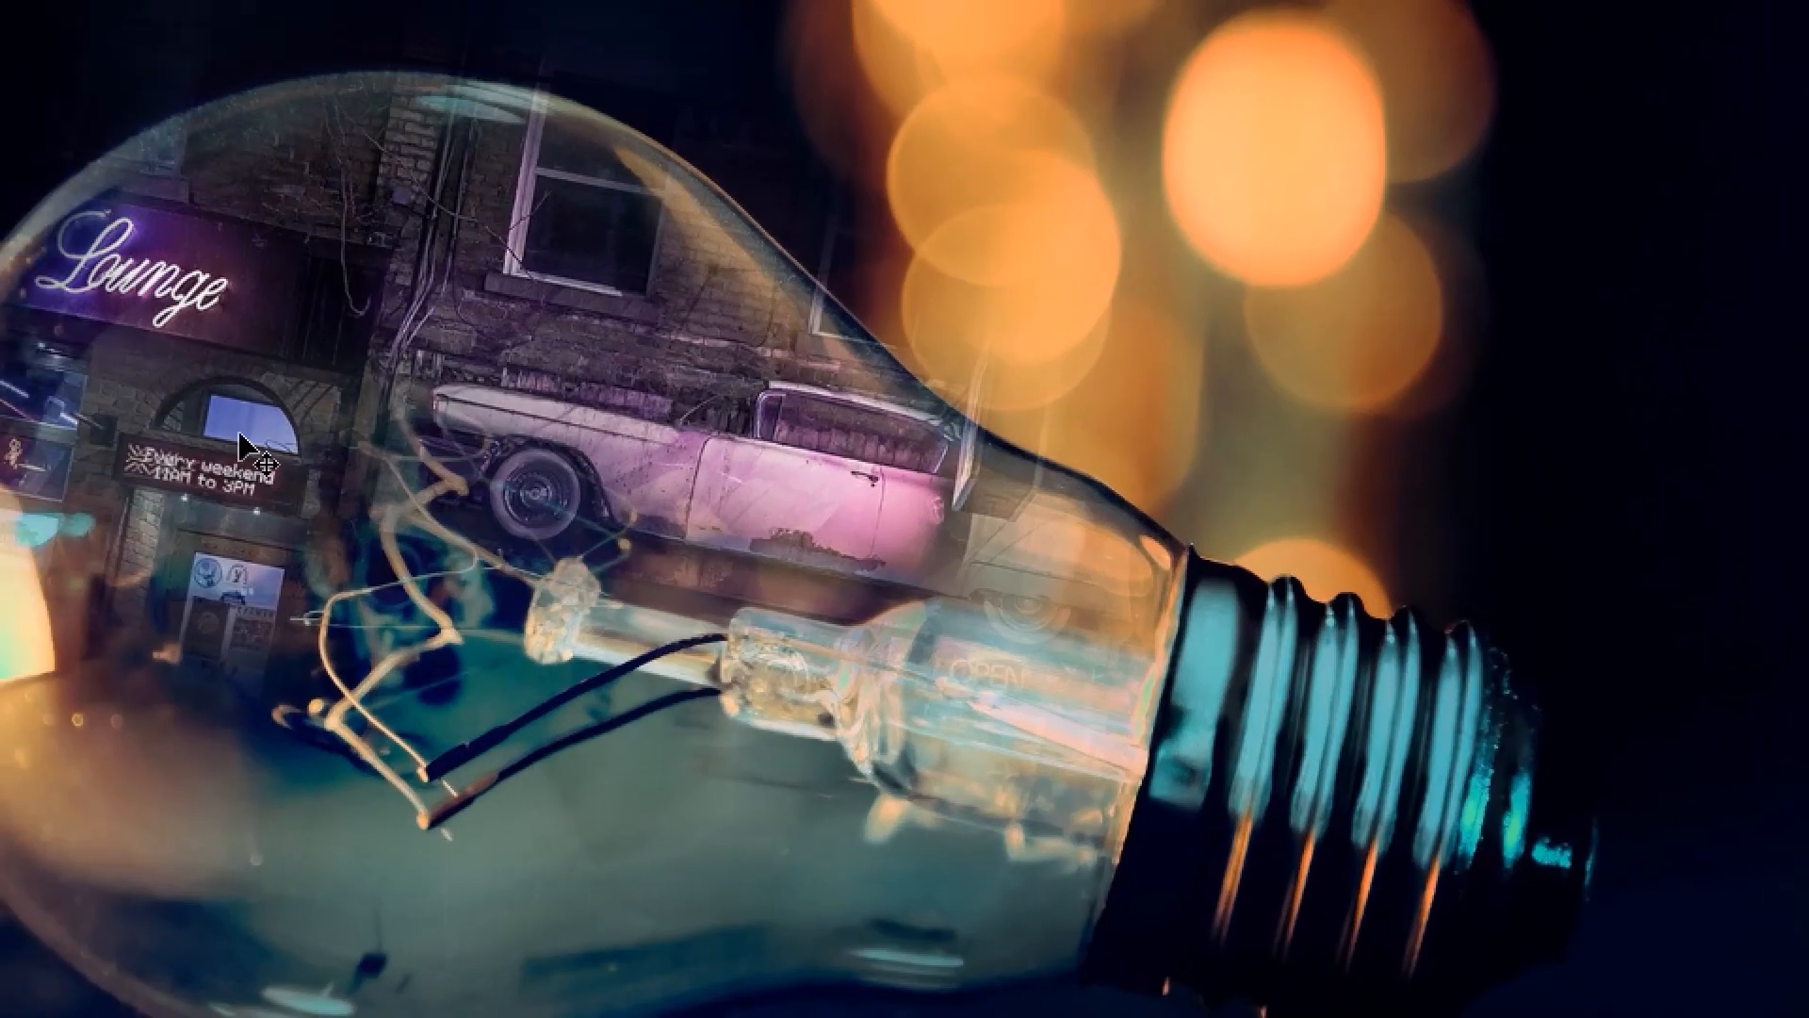
pyautogui.moveTo(410, 520); pyautogui.dragTo(425, 519)
pyautogui.moveTo(290, 410); pyautogui.dragTo(409, 411)
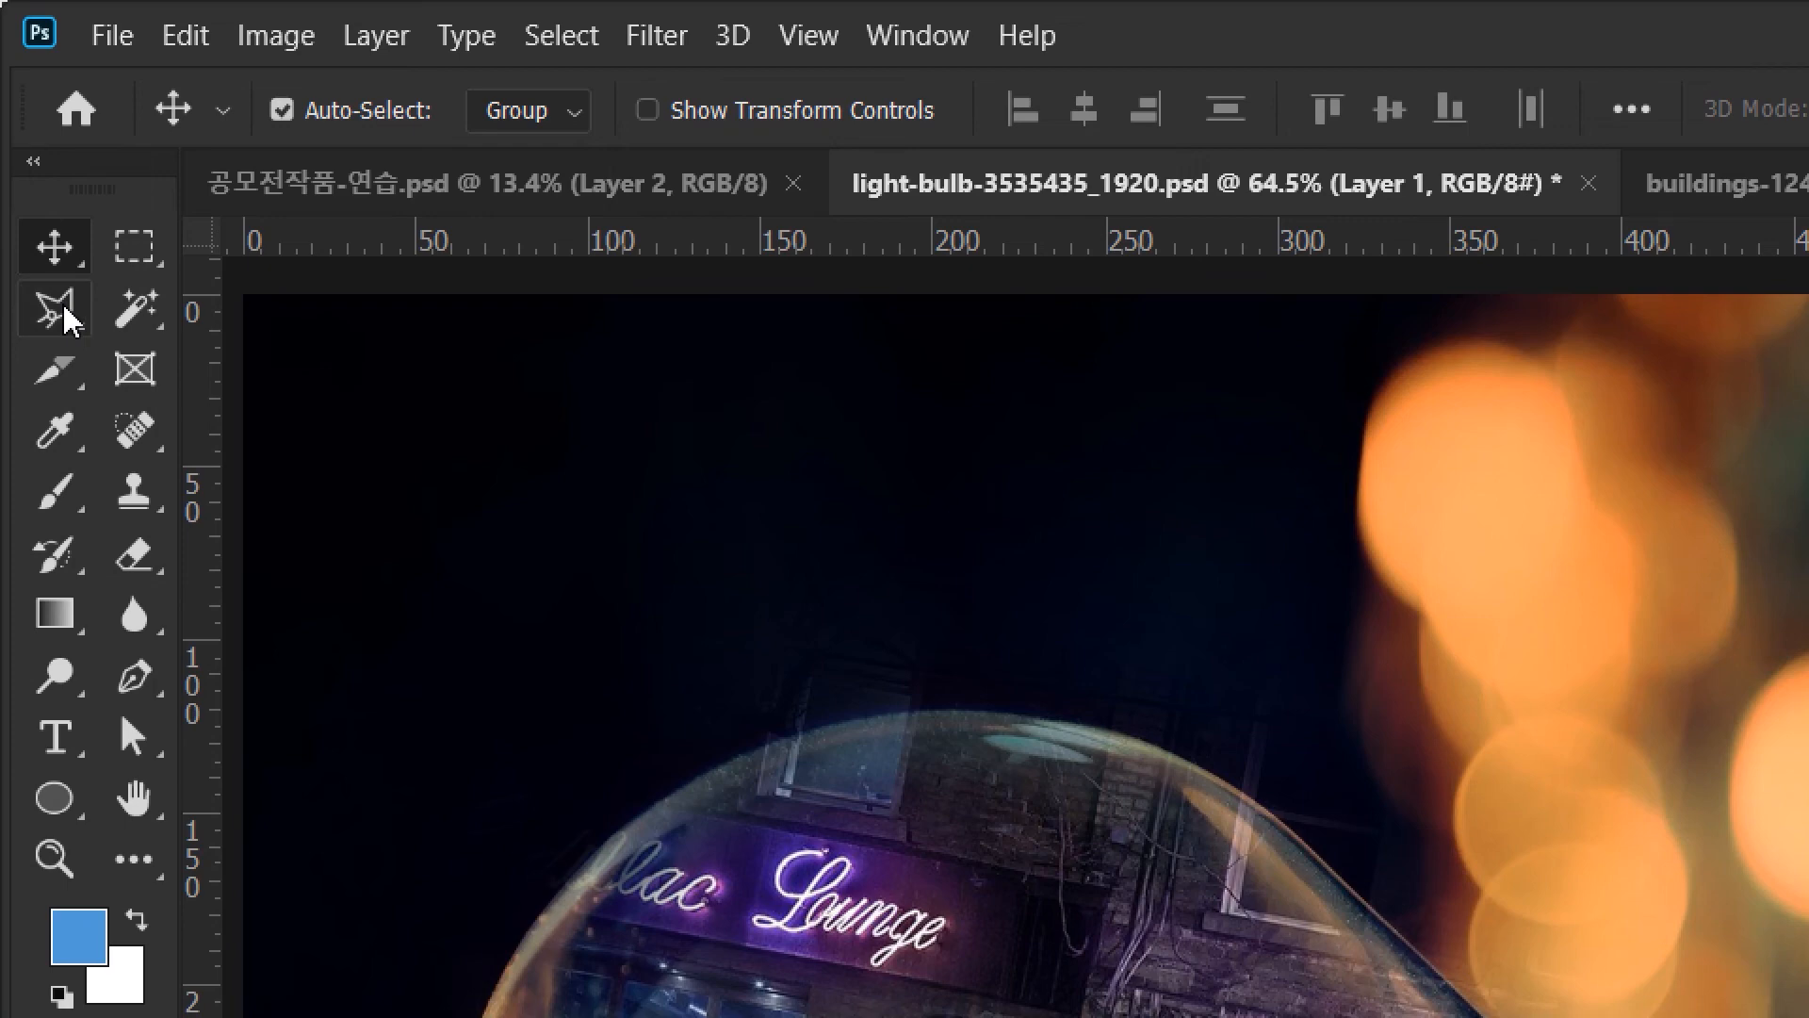
# Draw a four-sided Polygonal Lasso selection from the bokeh lights into the dark area, with Layer 1's mask active.
pyautogui.click(66, 319)
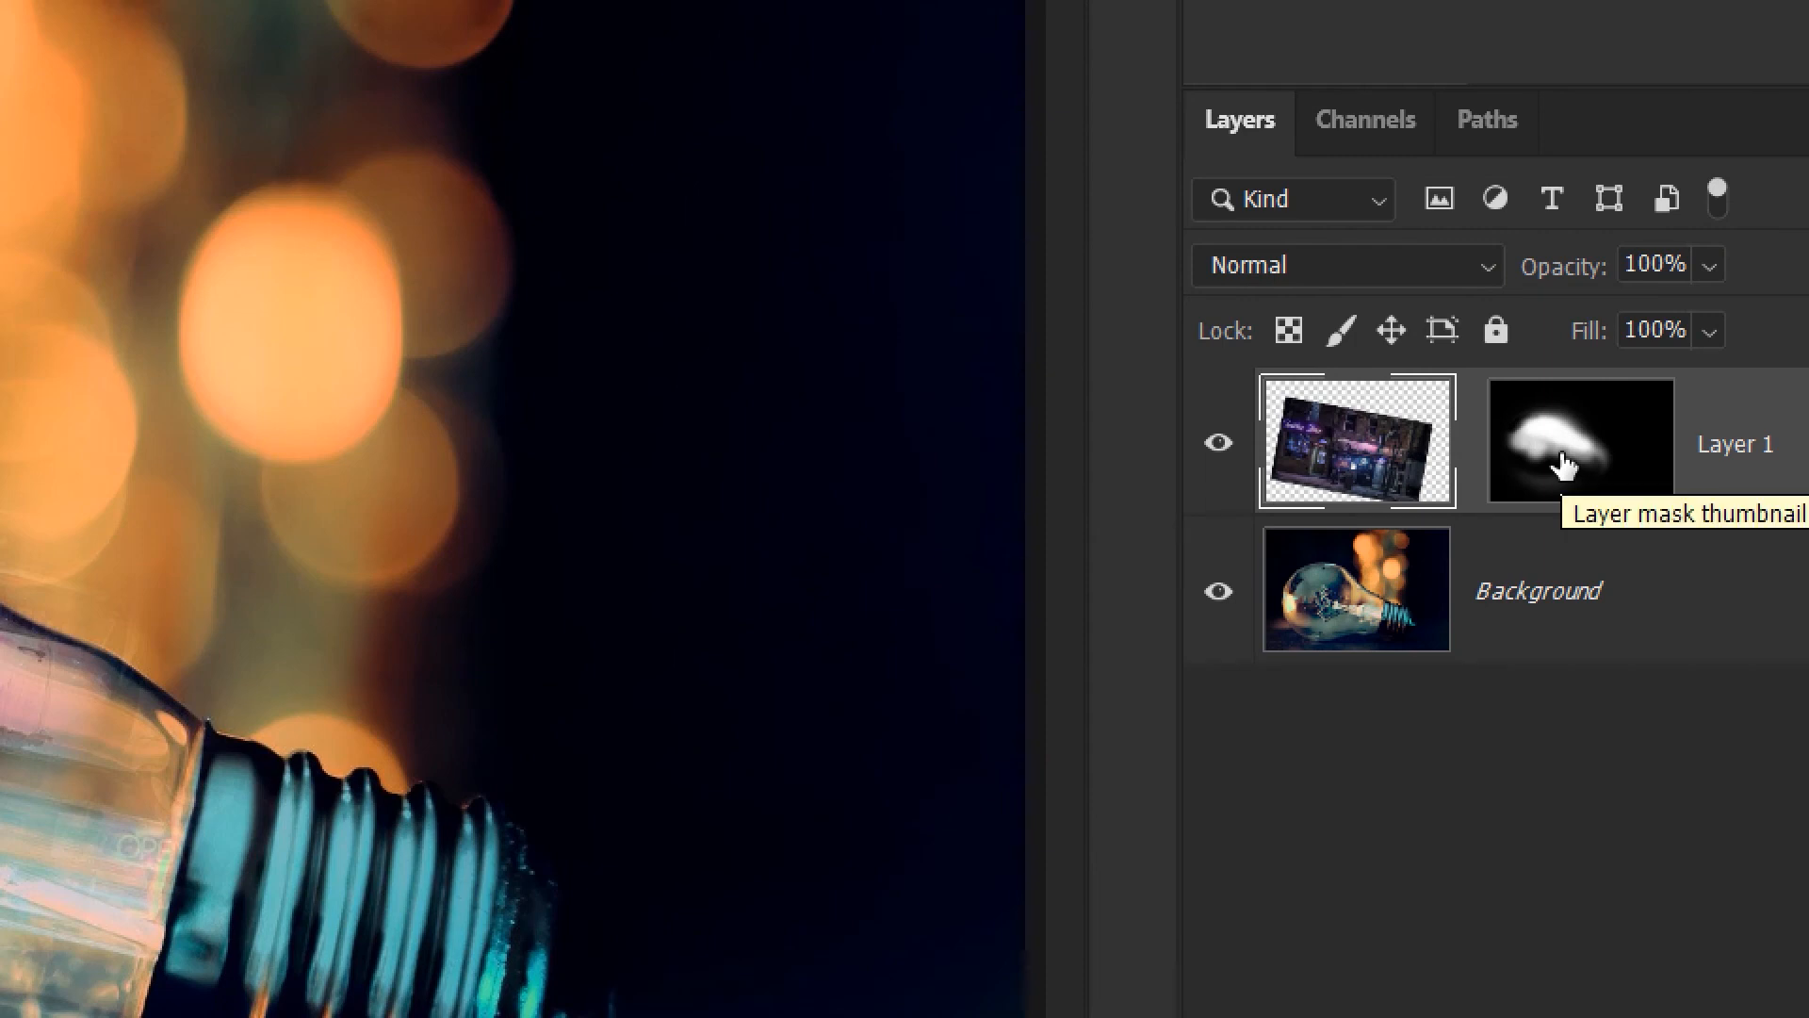
pyautogui.click(1564, 464)
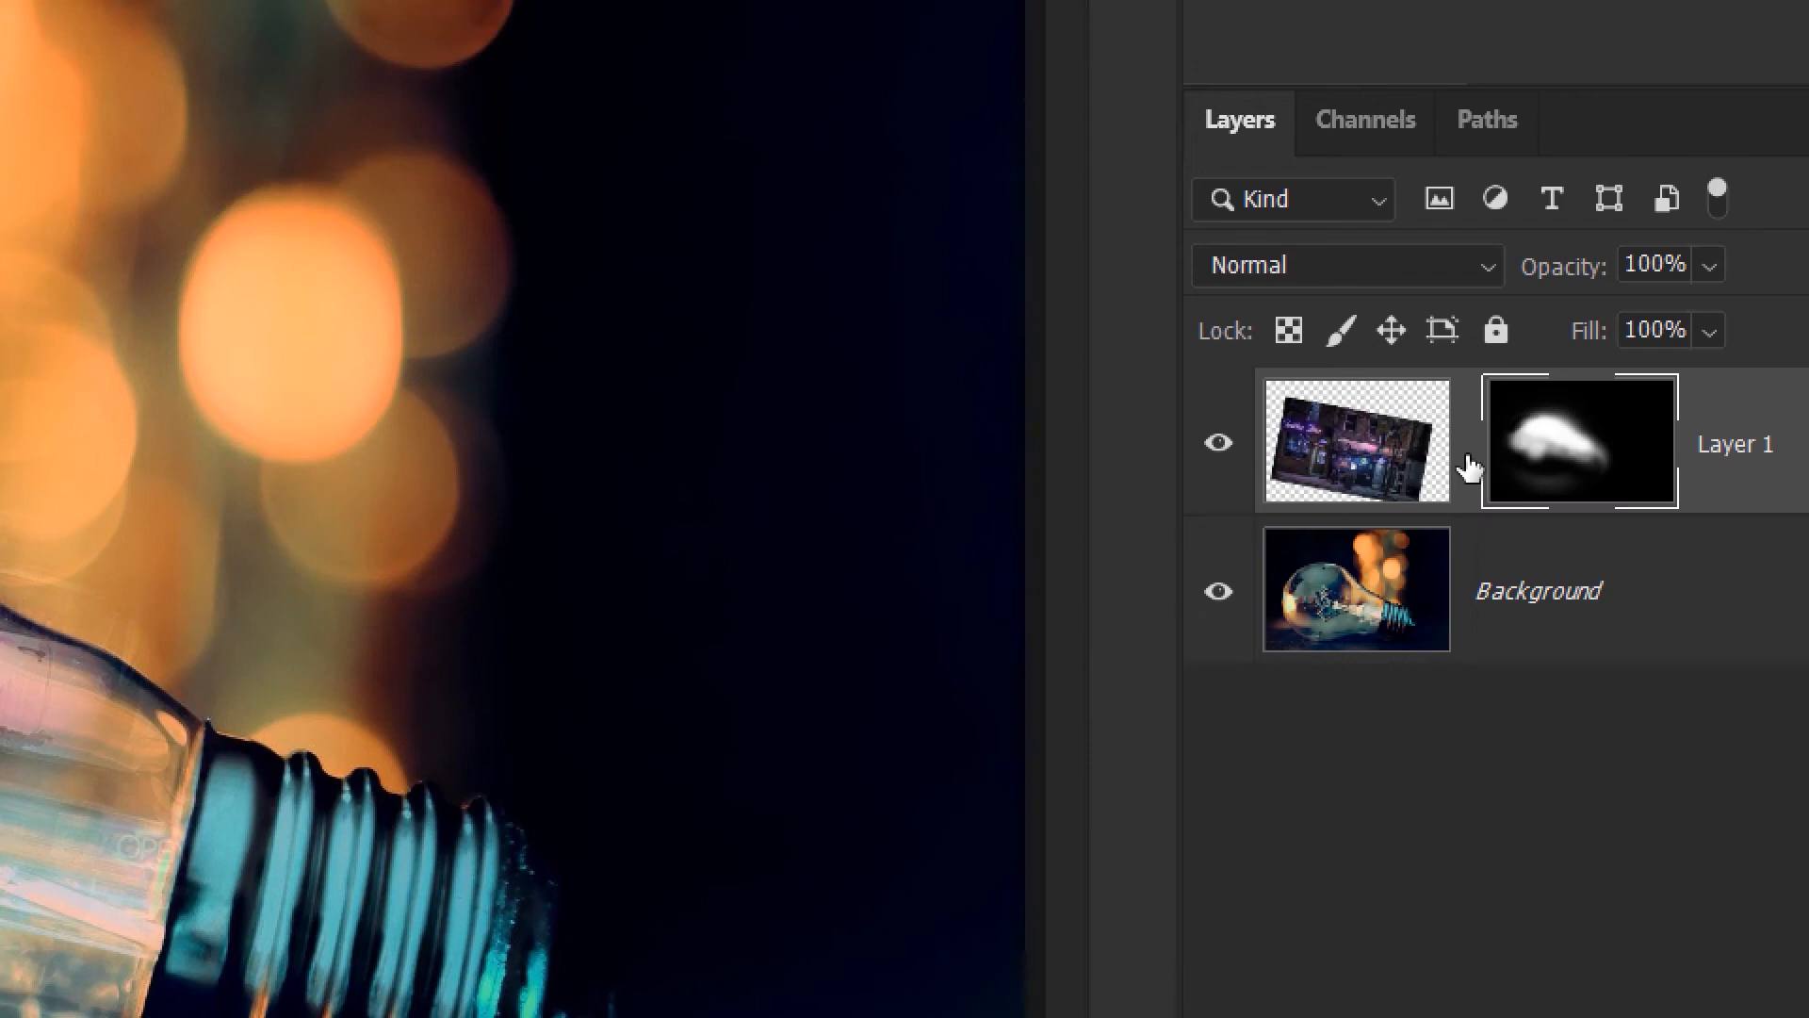
pyautogui.click(301, 282)
pyautogui.click(670, 157)
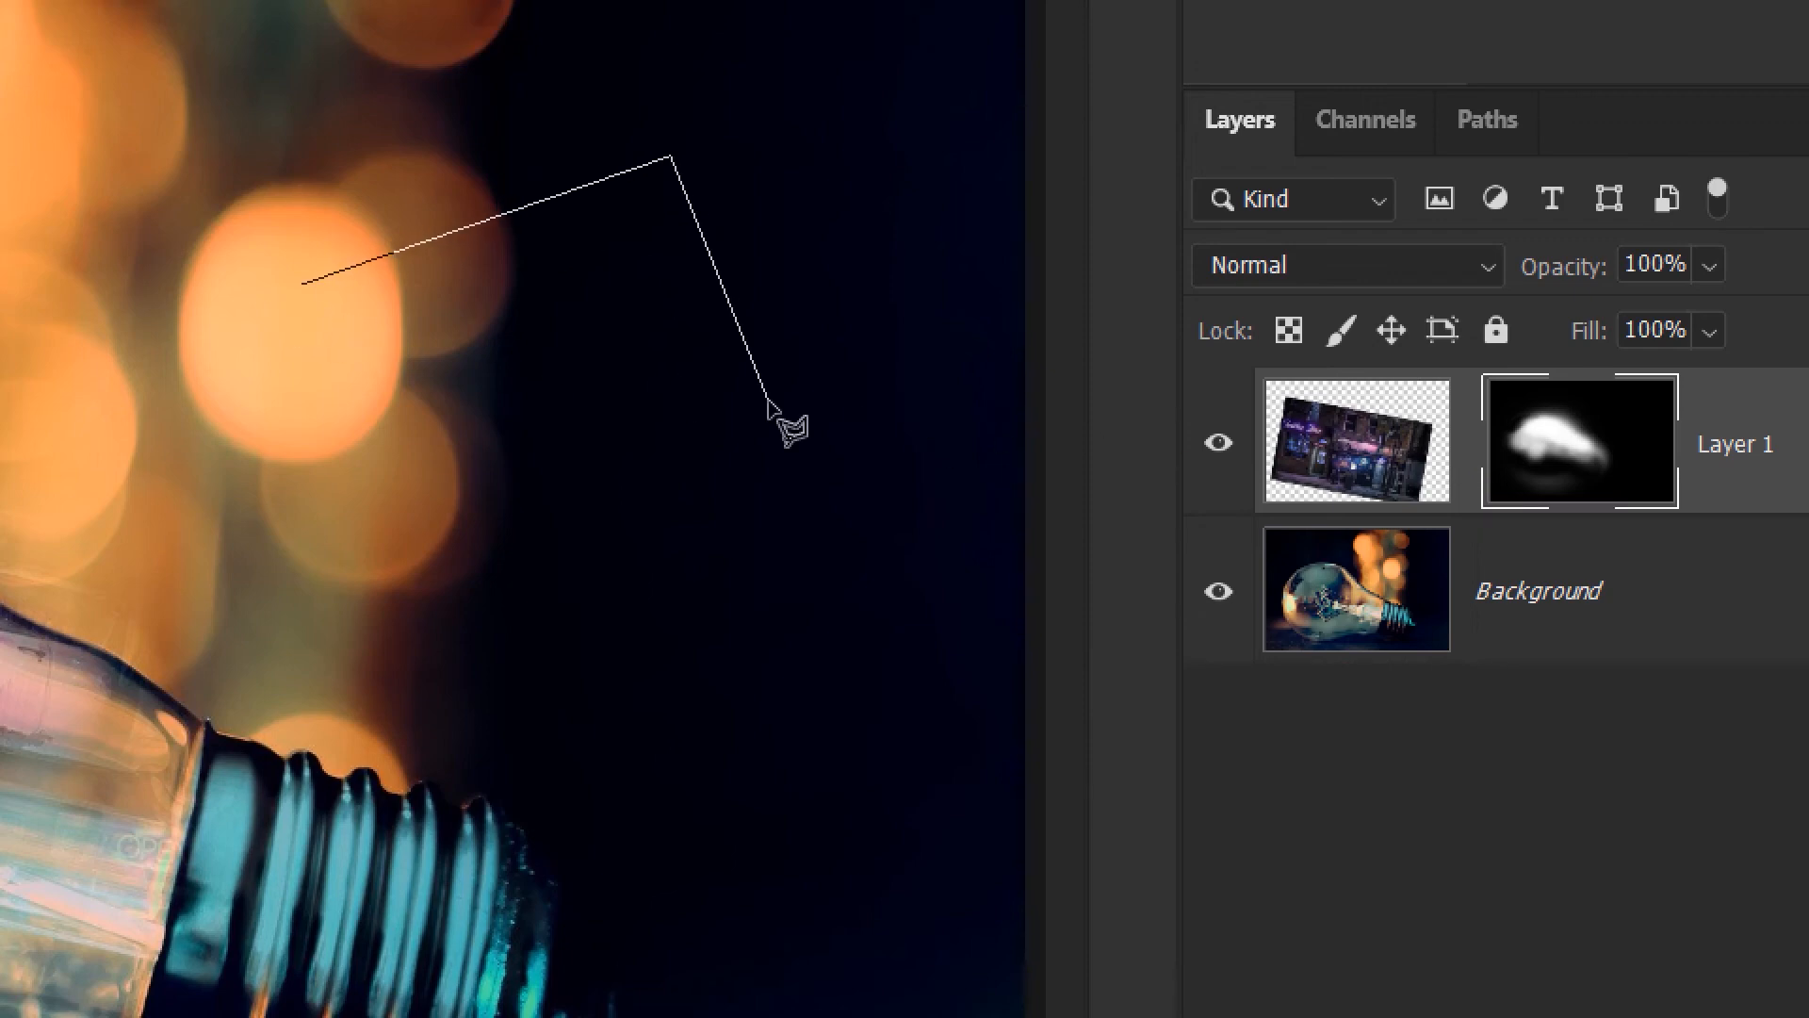
pyautogui.click(787, 591)
pyautogui.doubleClick(323, 499)
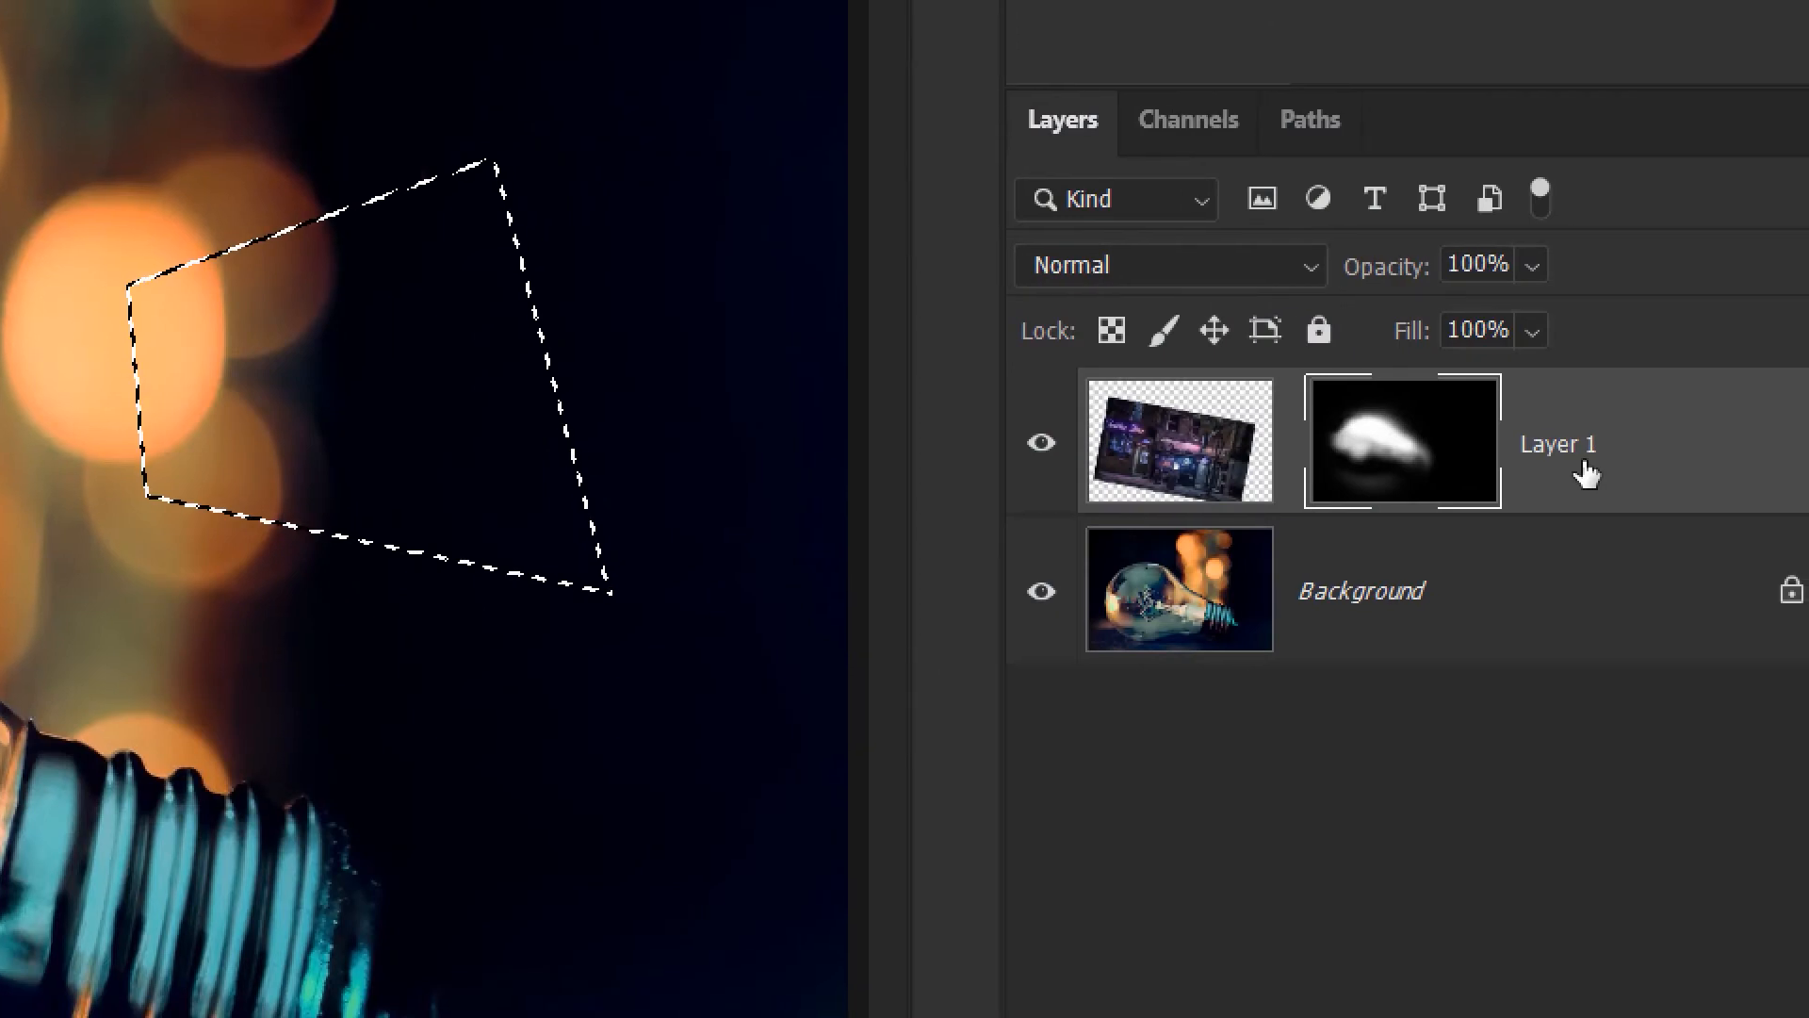
# Try filling the selected area of Layer 1's mask with white, undo the fill and deselect.
pyautogui.hotkey('alt', 'BackSpace')
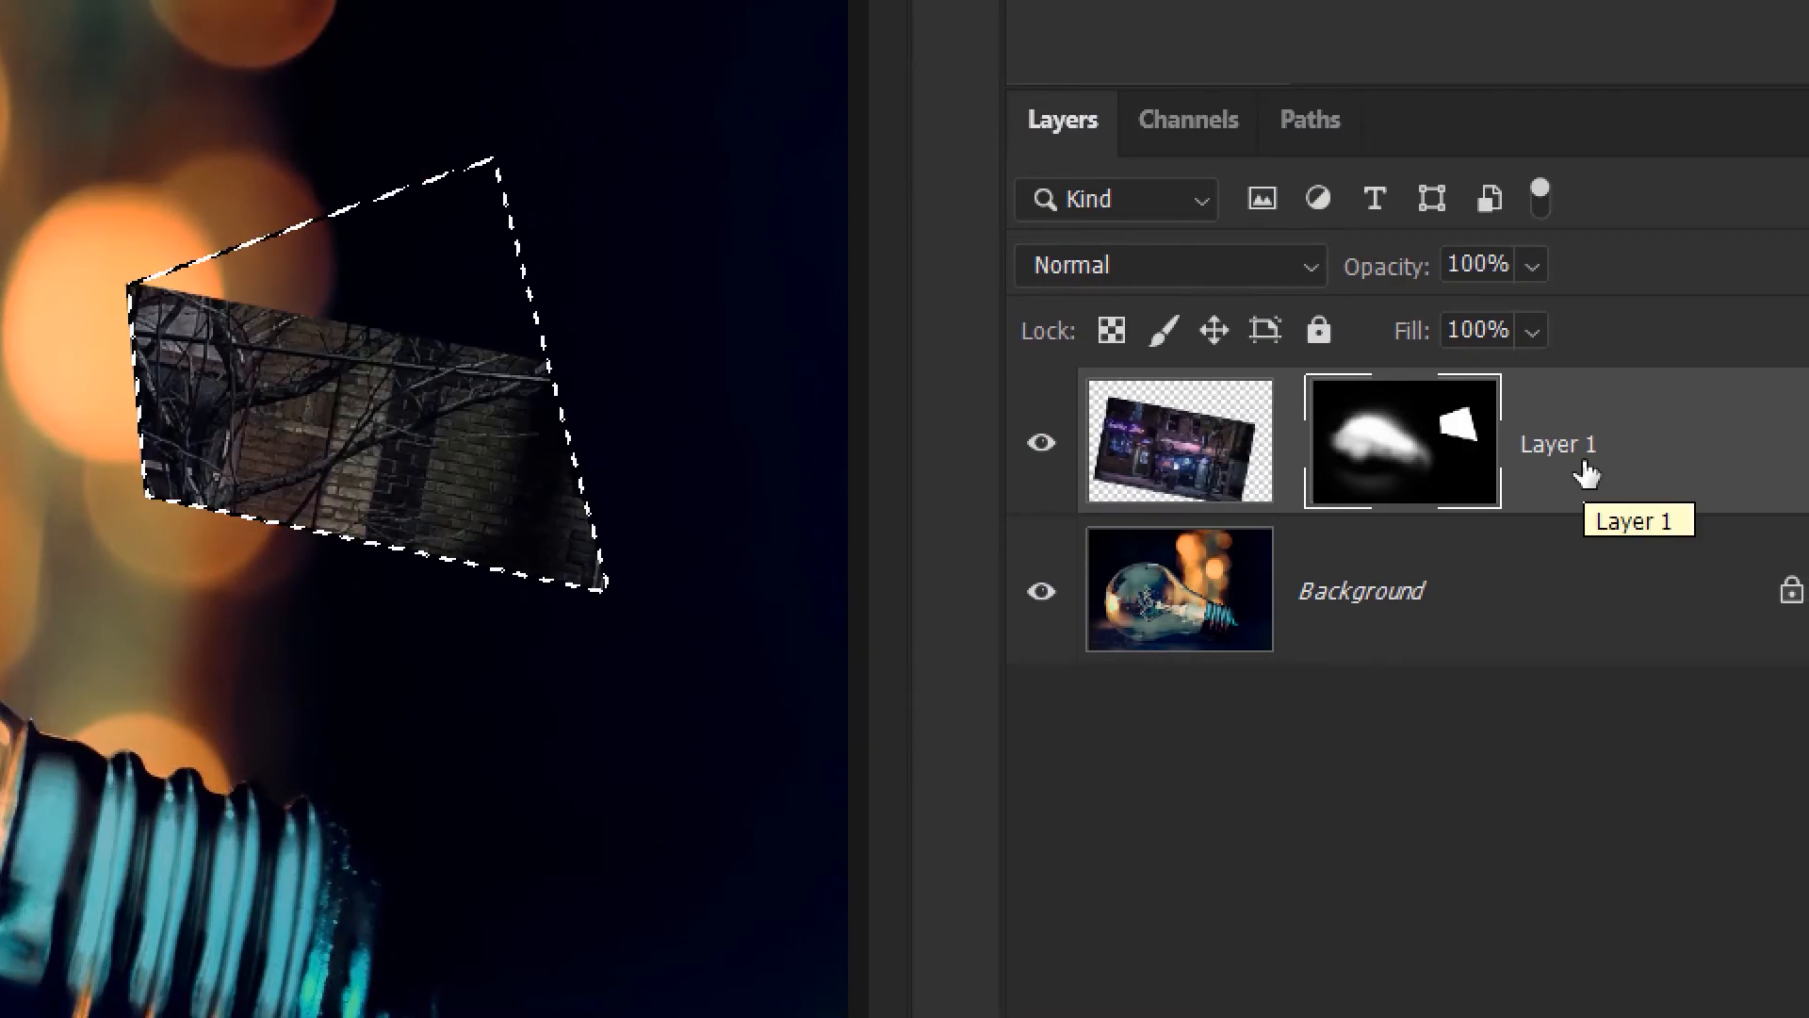
pyautogui.hotkey('ctrl', 'z')
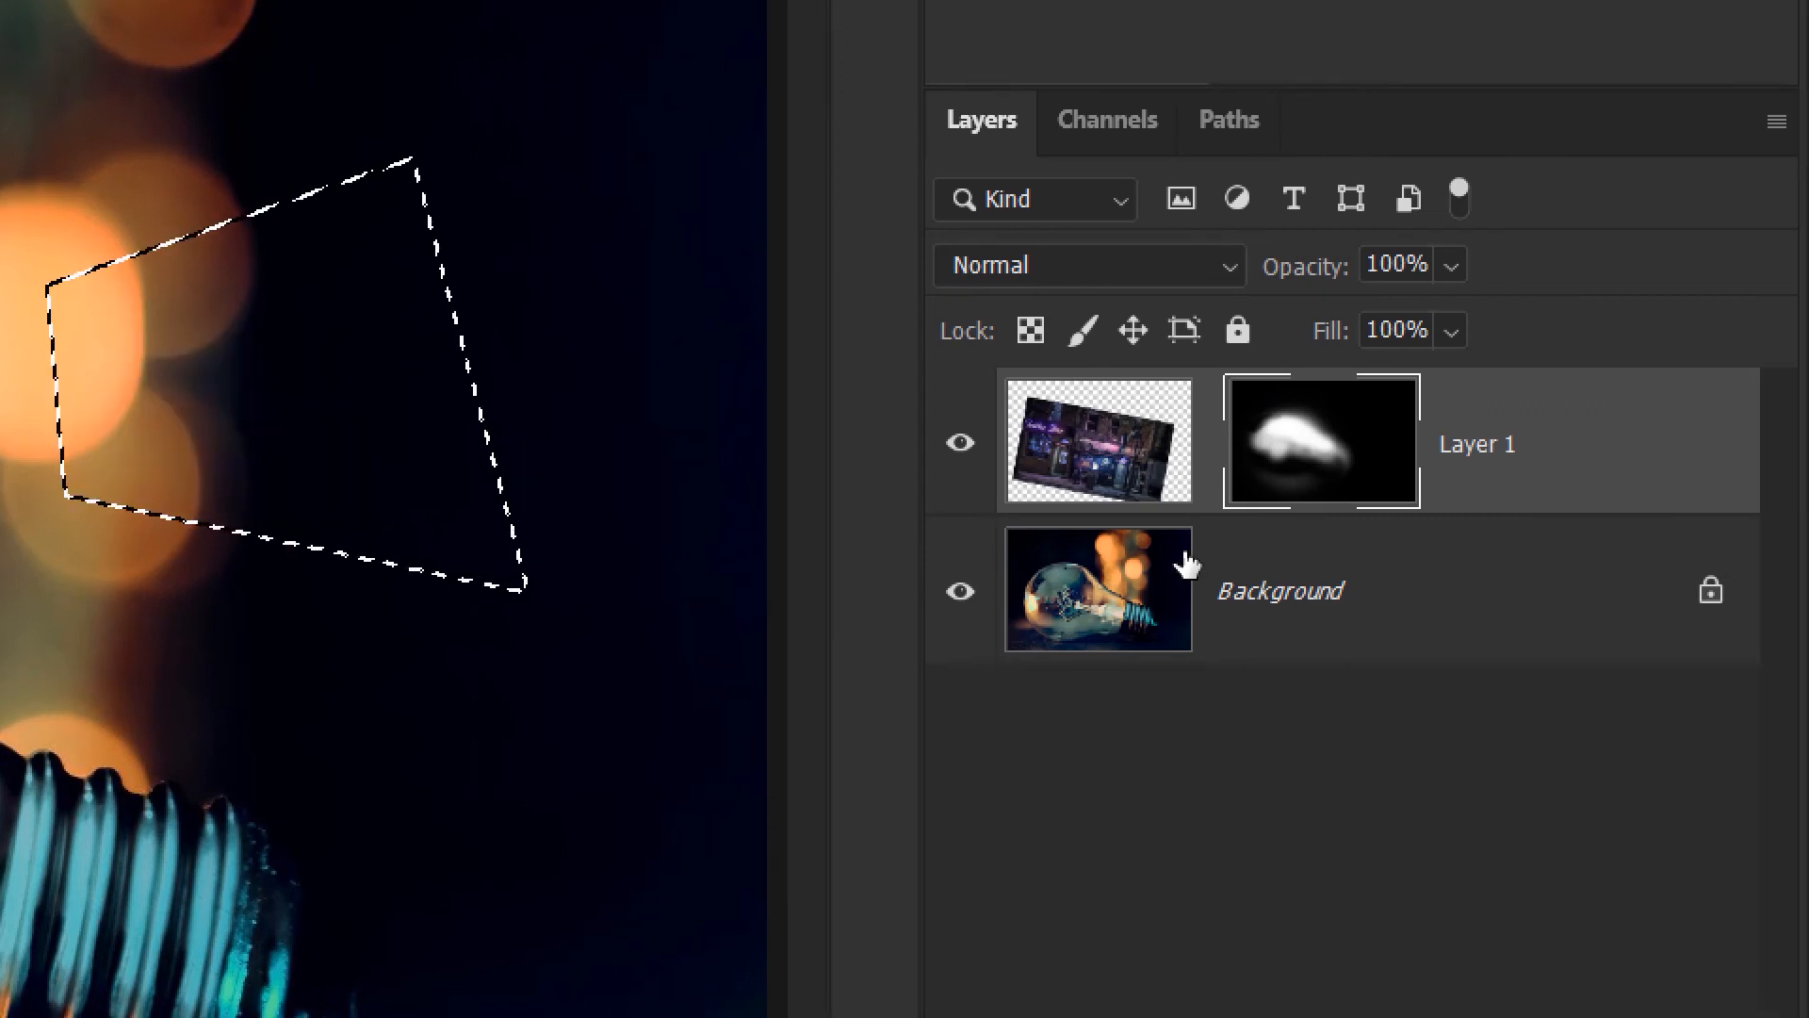
pyautogui.hotkey('ctrl', 'd')
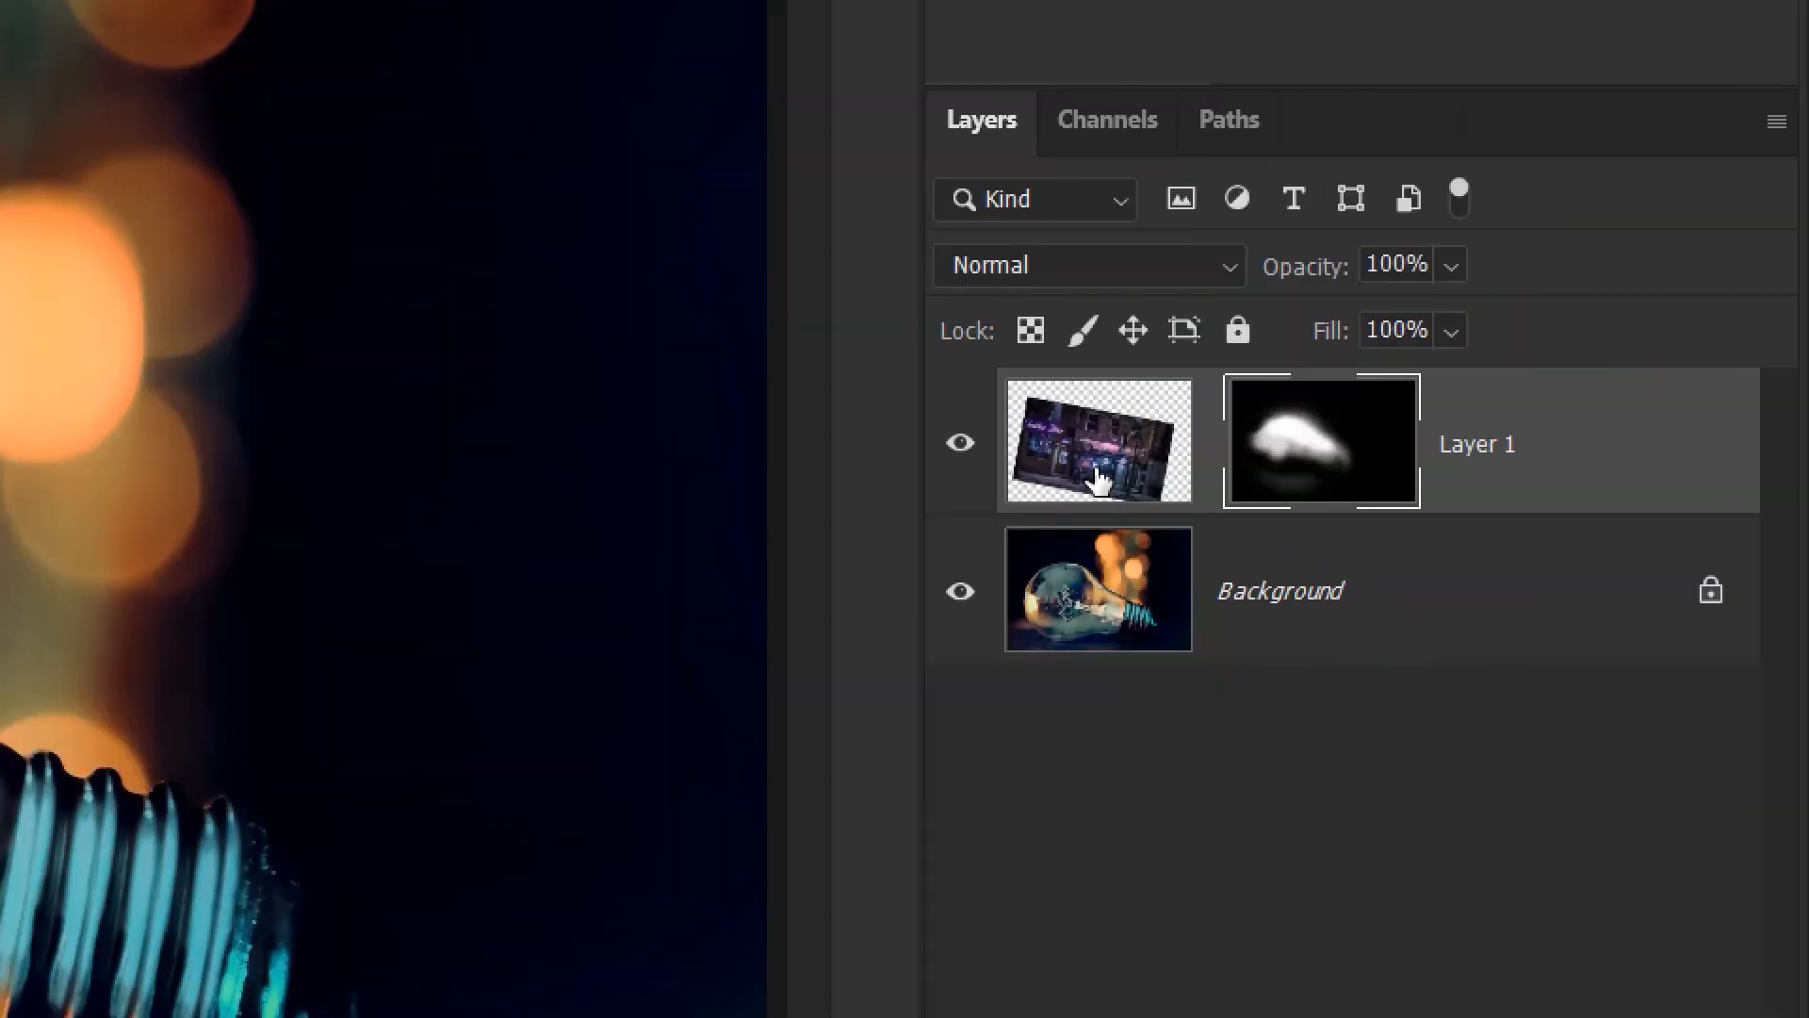
# Select the area outside the bulb's upper edge with the Magnetic Lasso tool and fill it with black on Layer 1's mask.
pyautogui.click(960, 443)
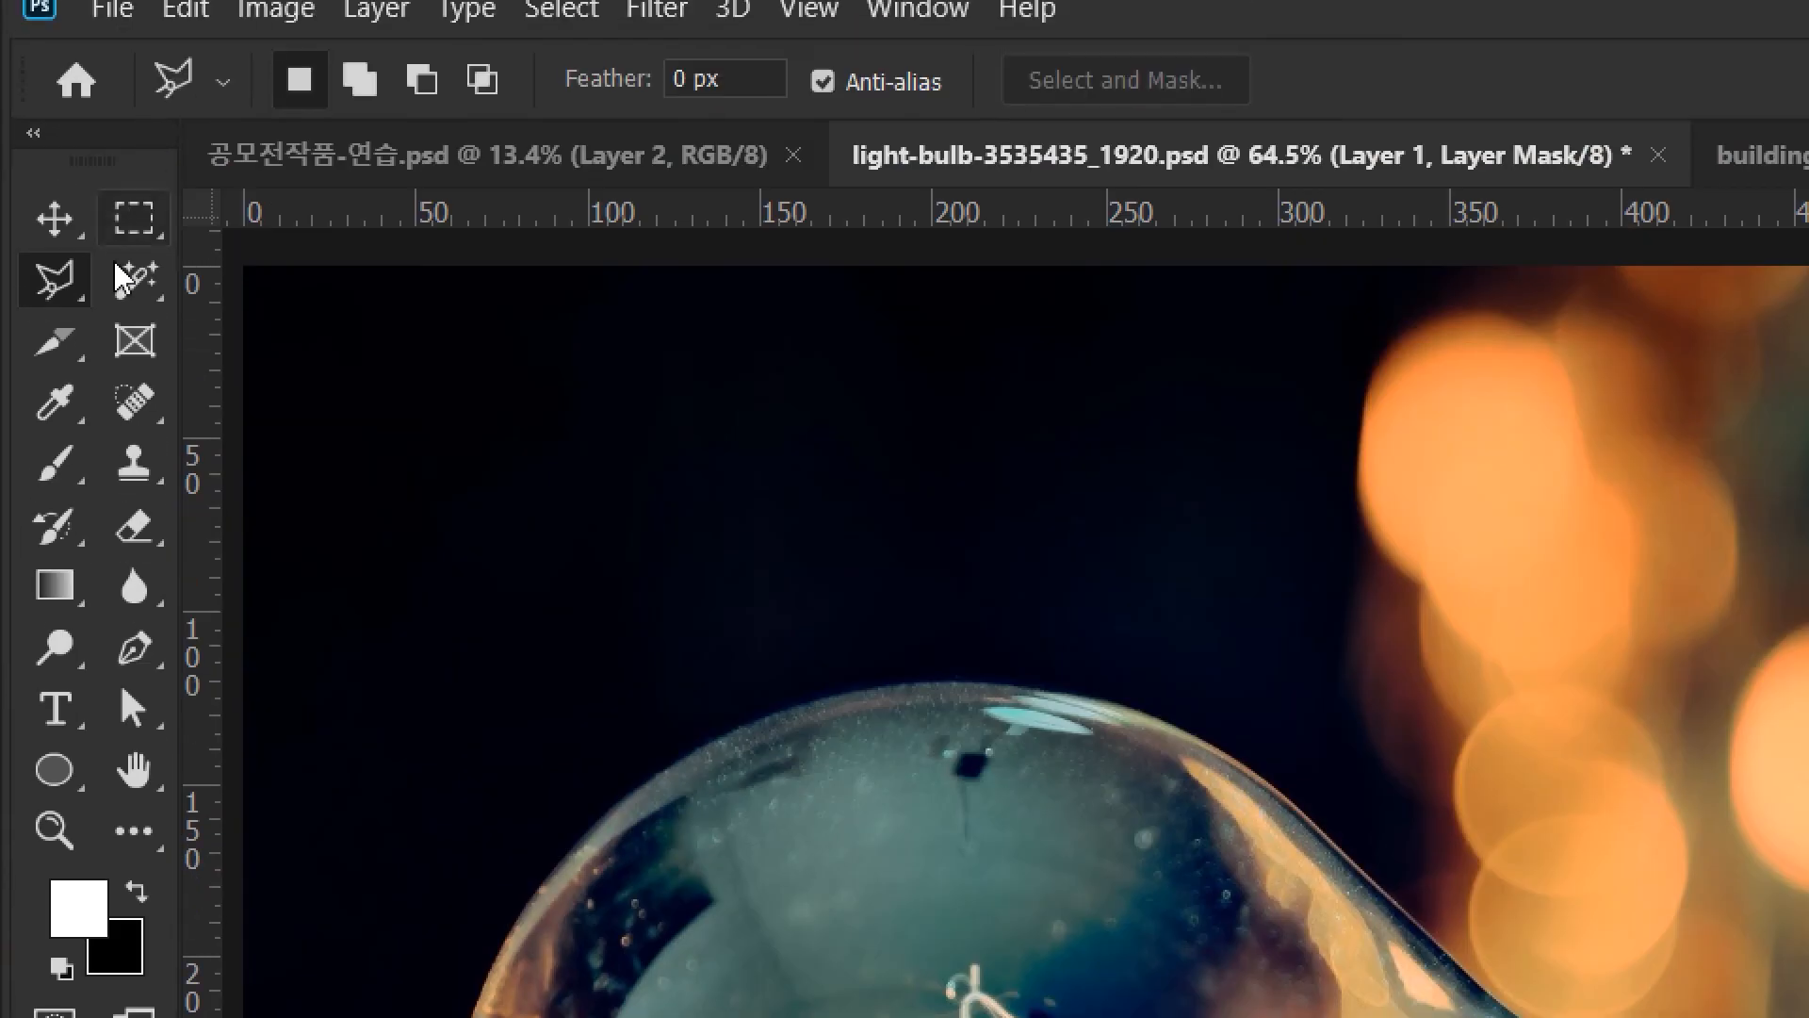
pyautogui.rightClick(58, 300)
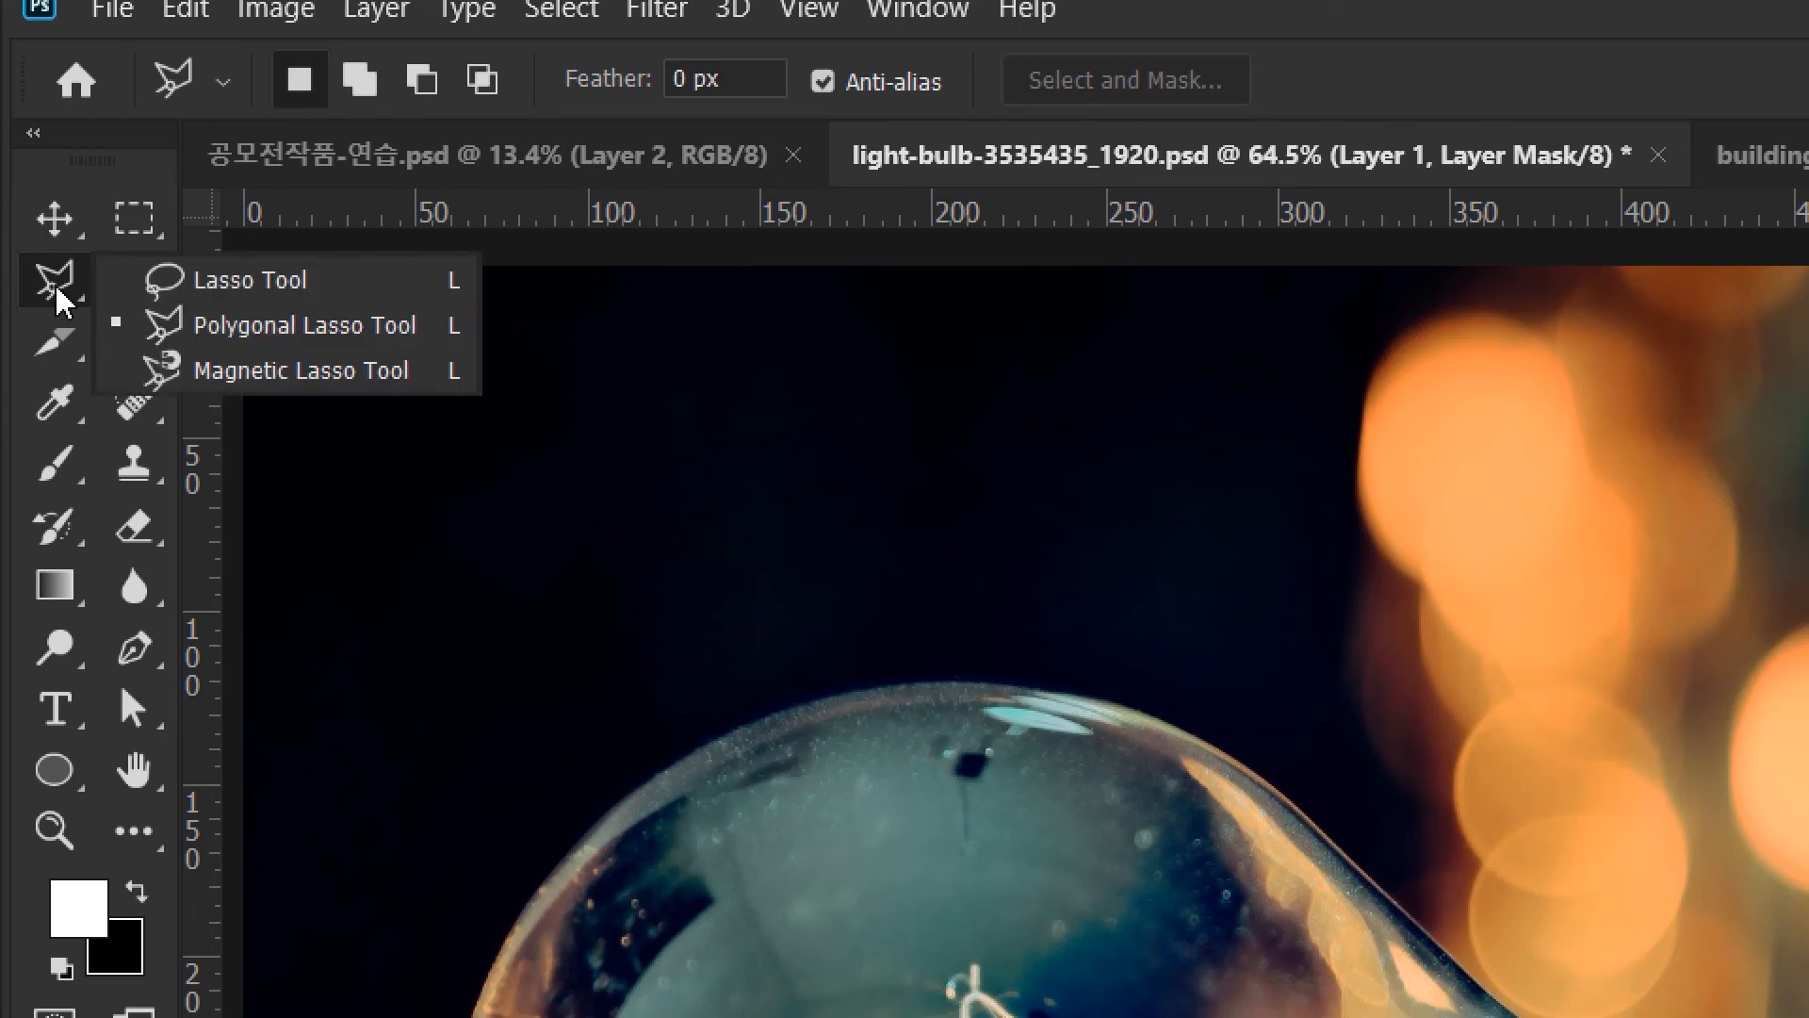
pyautogui.click(194, 375)
pyautogui.click(576, 836)
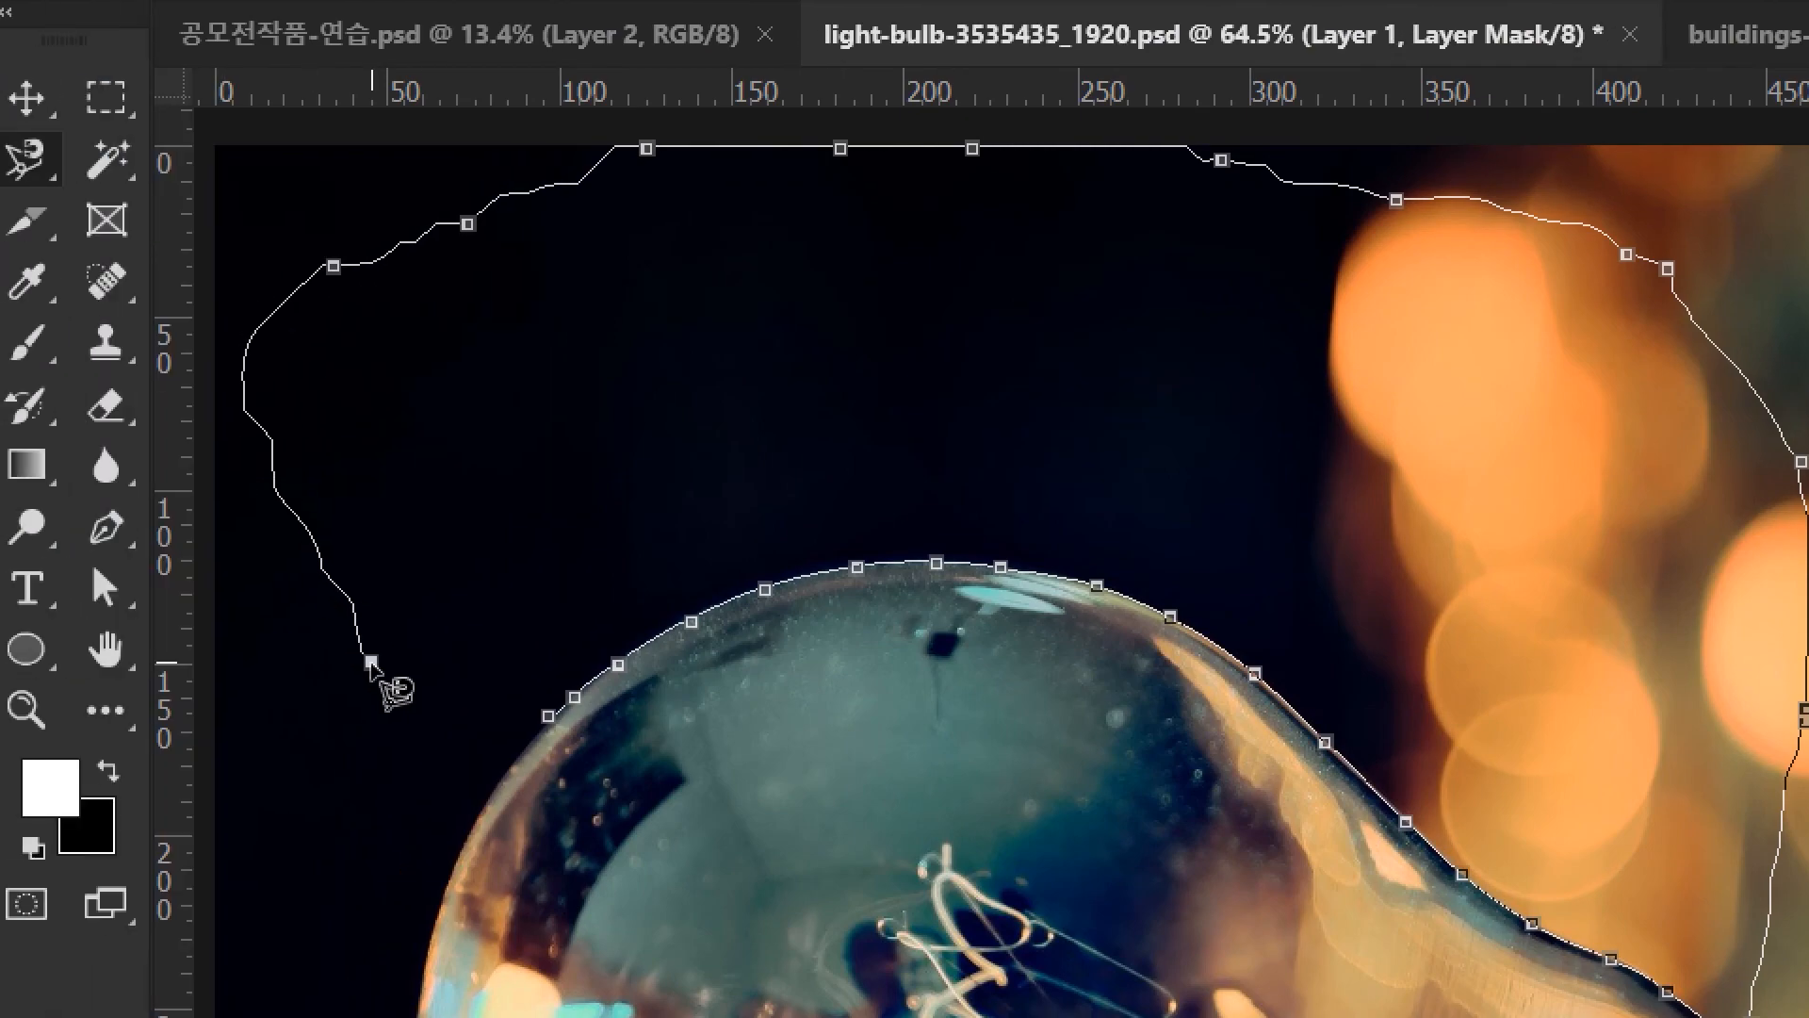
pyautogui.doubleClick(133, 653)
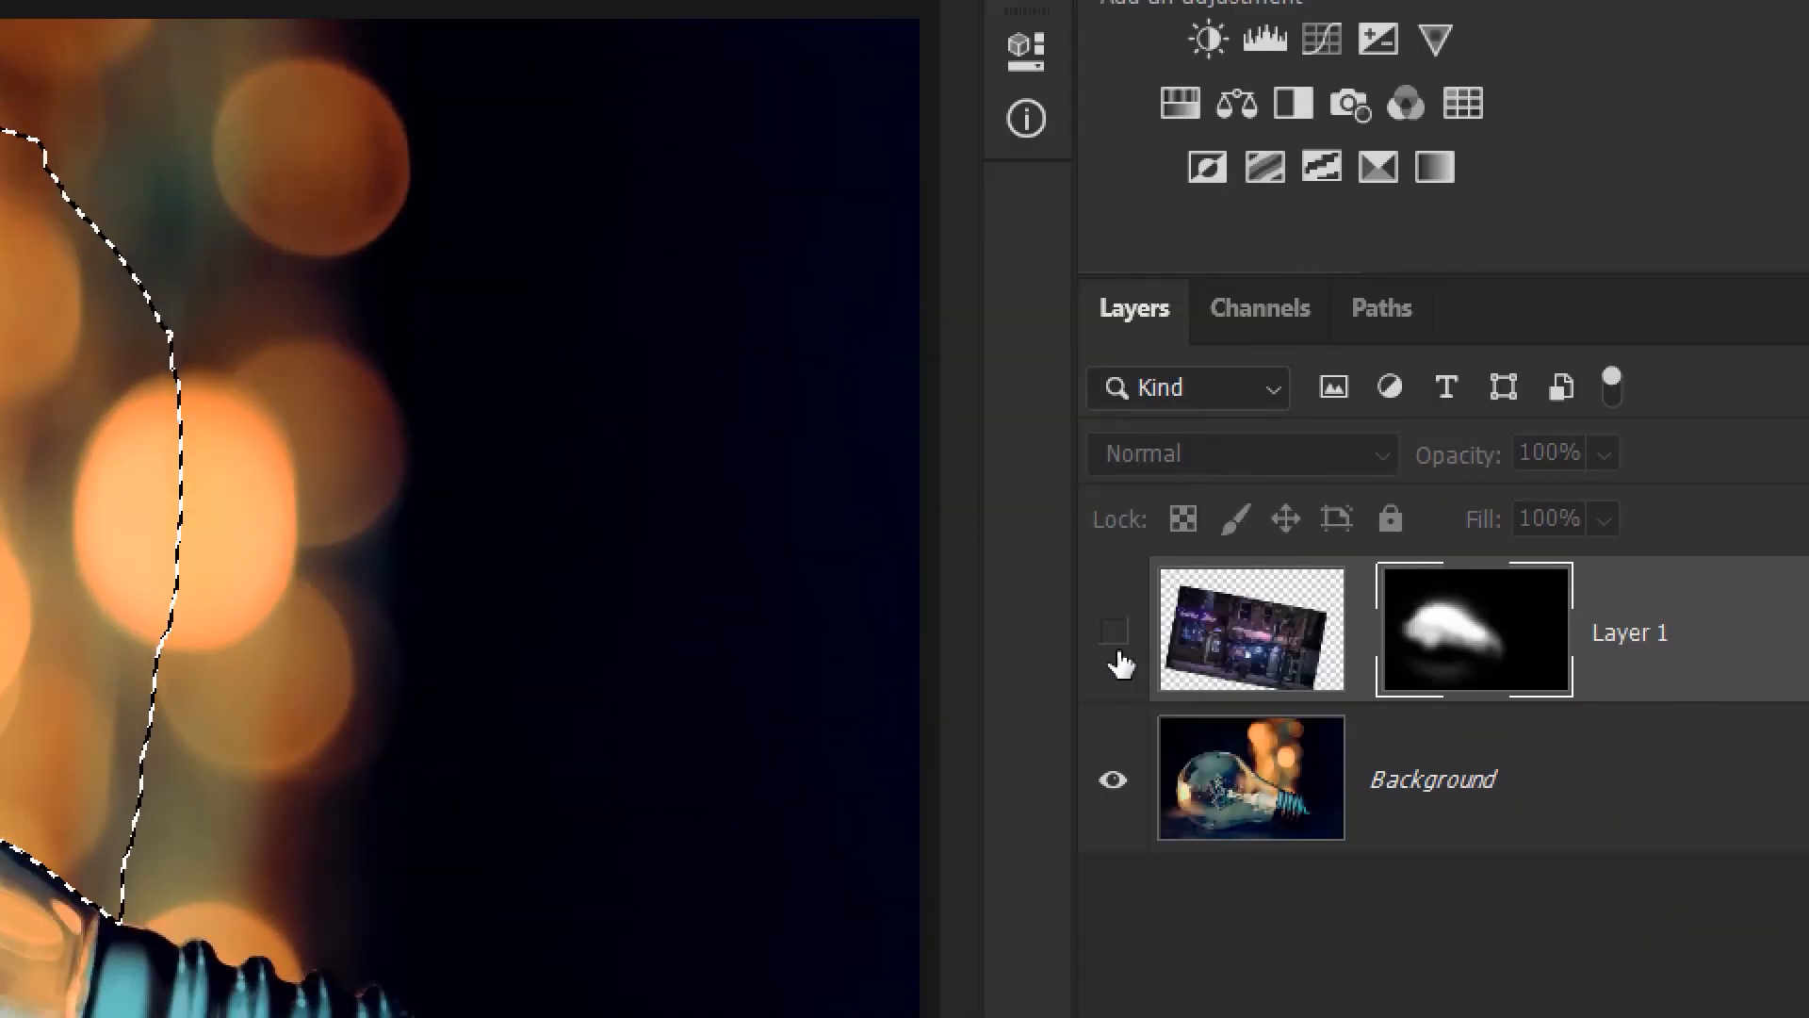
pyautogui.click(1119, 642)
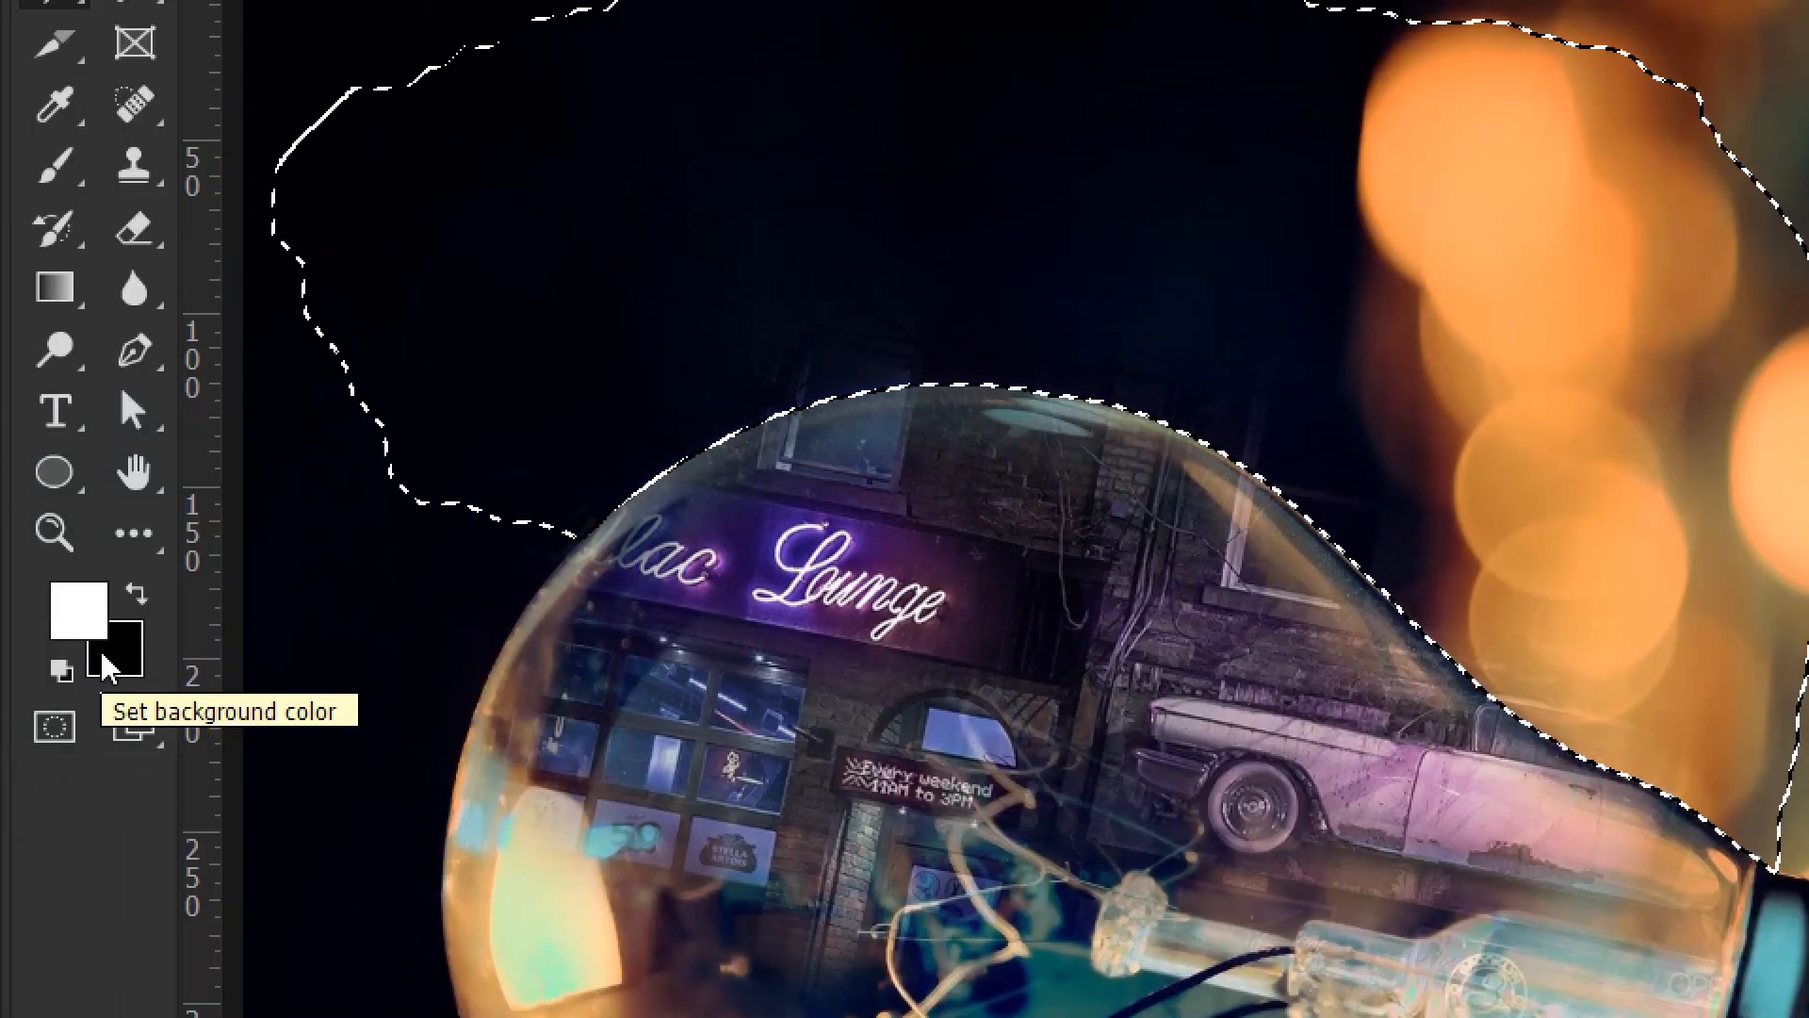
pyautogui.hotkey('ctrl', 'd')
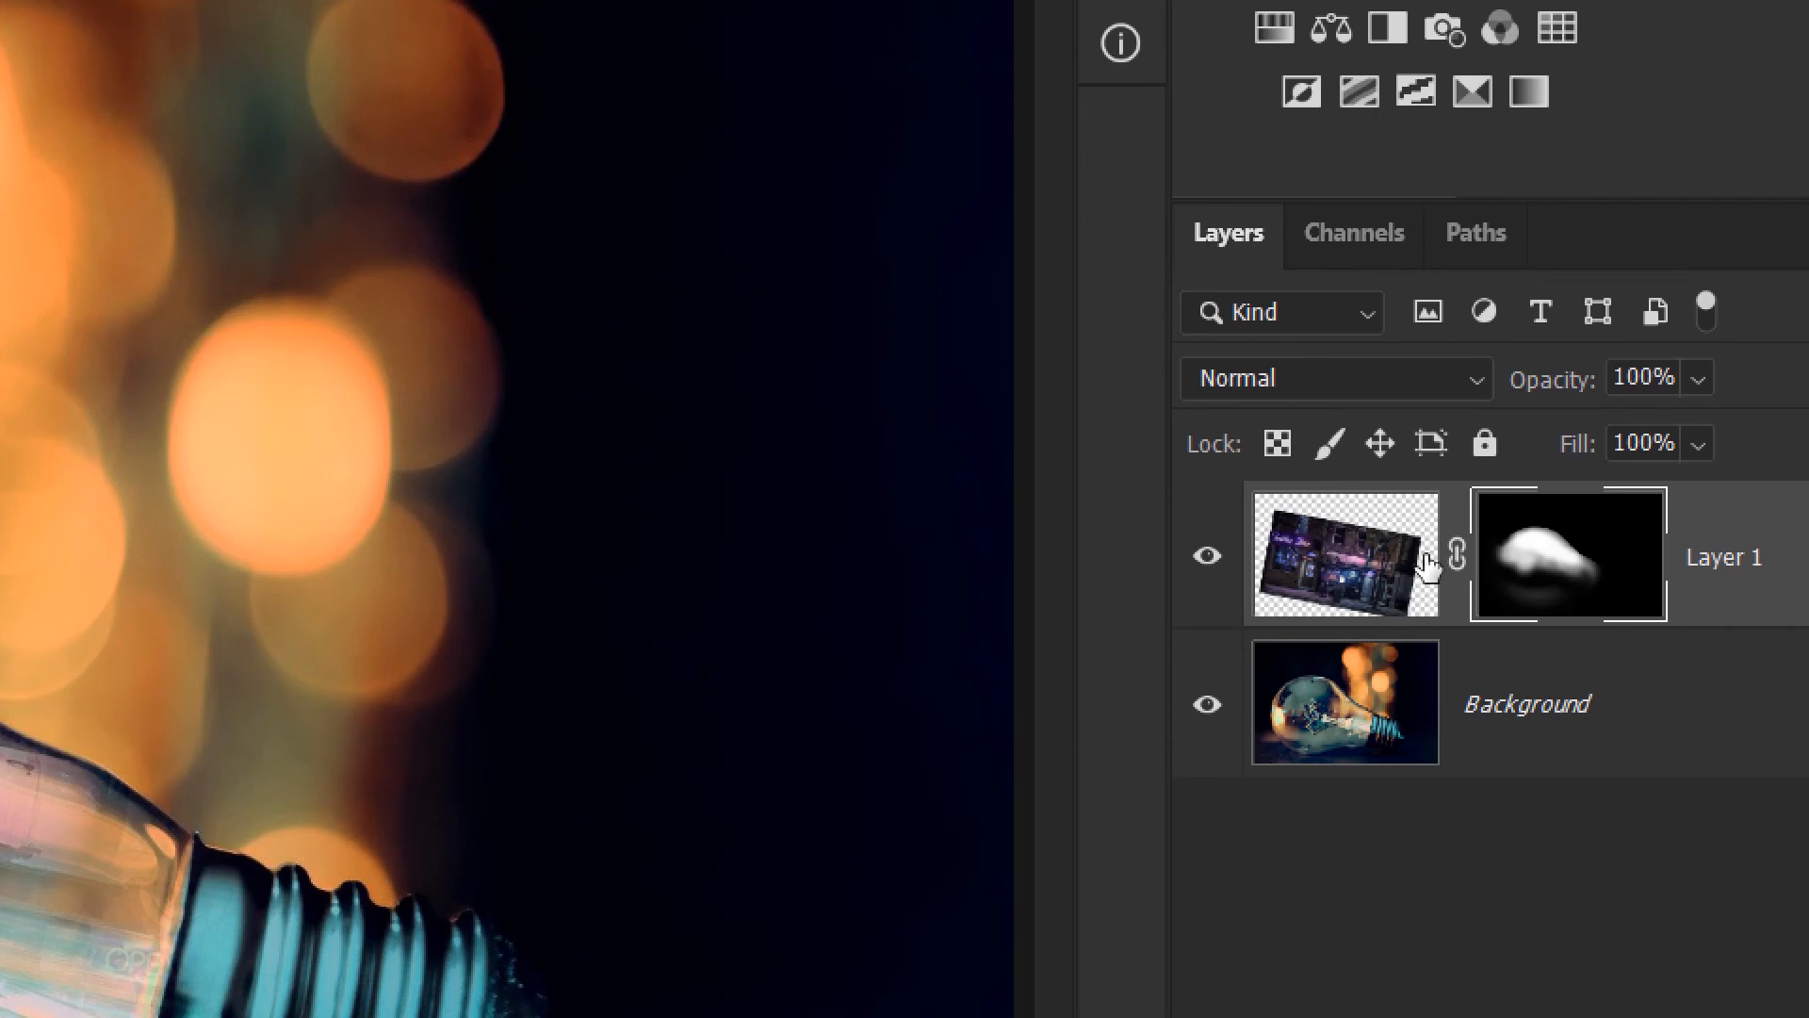
# Duplicate the Background layer and hide the original, leaving Layer 1 and the duplicate selected together.
pyautogui.click(1536, 740)
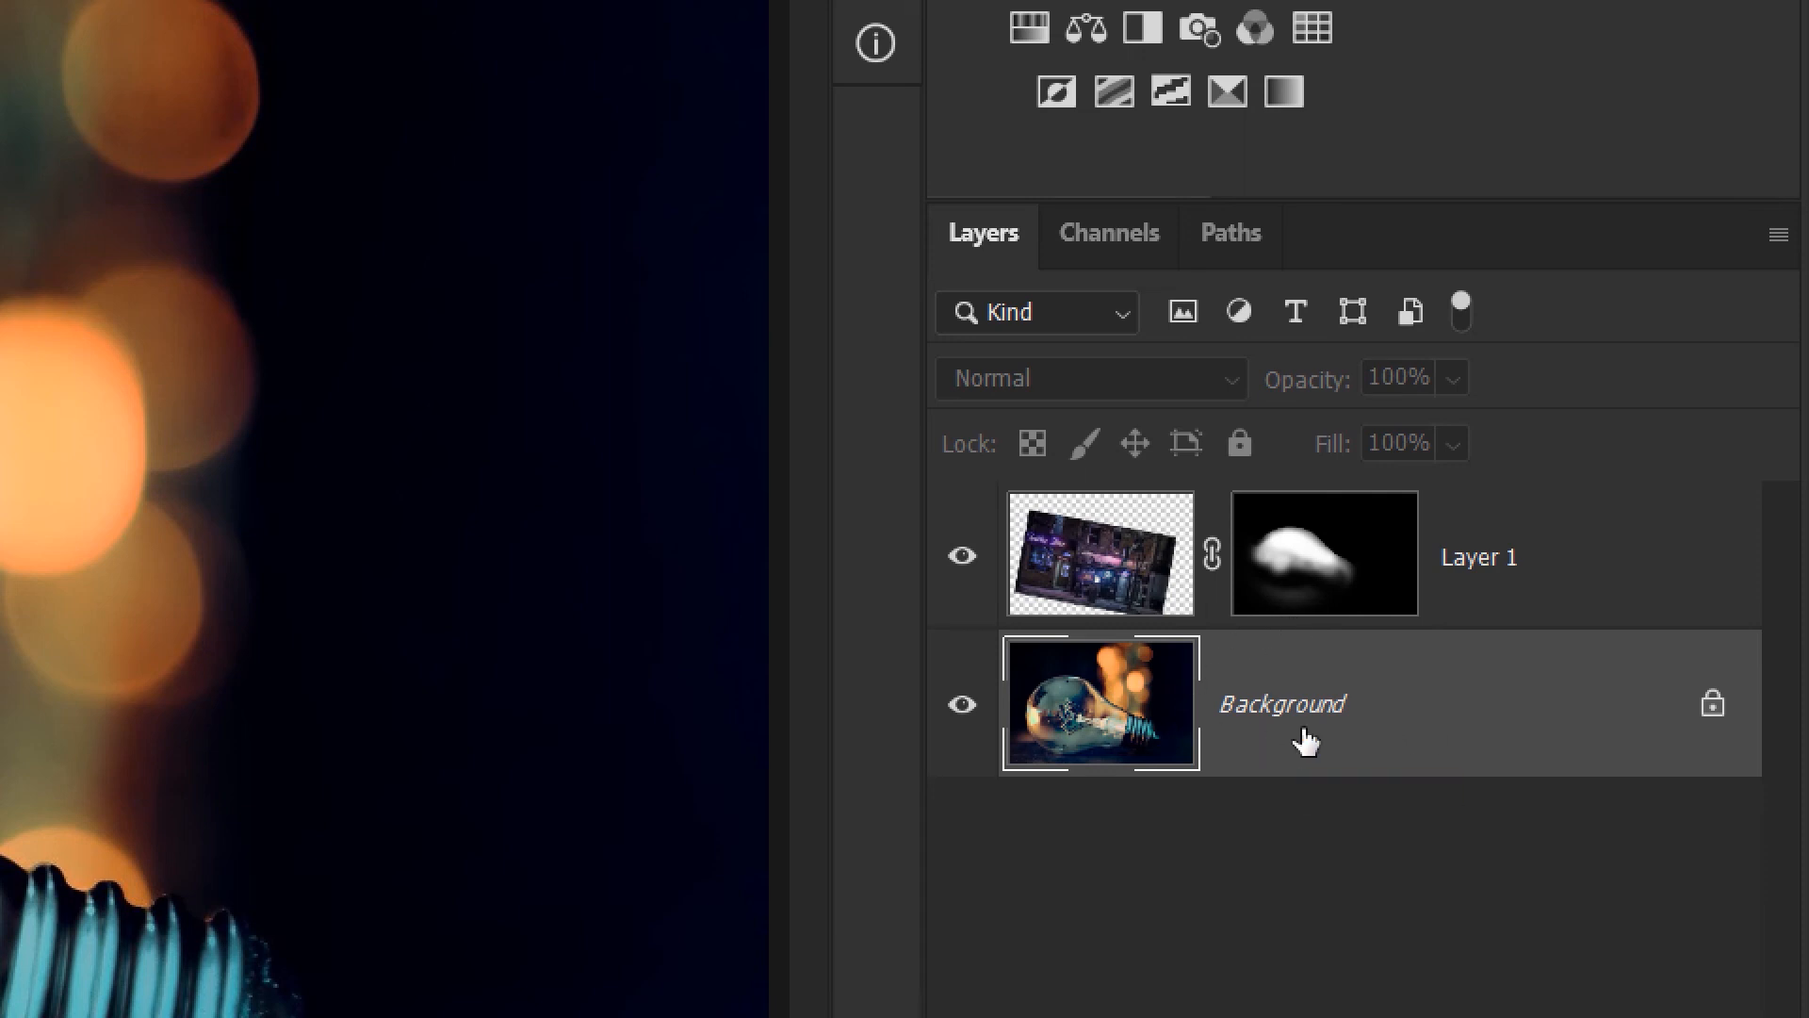
pyautogui.hotkey('ctrl', 'j')
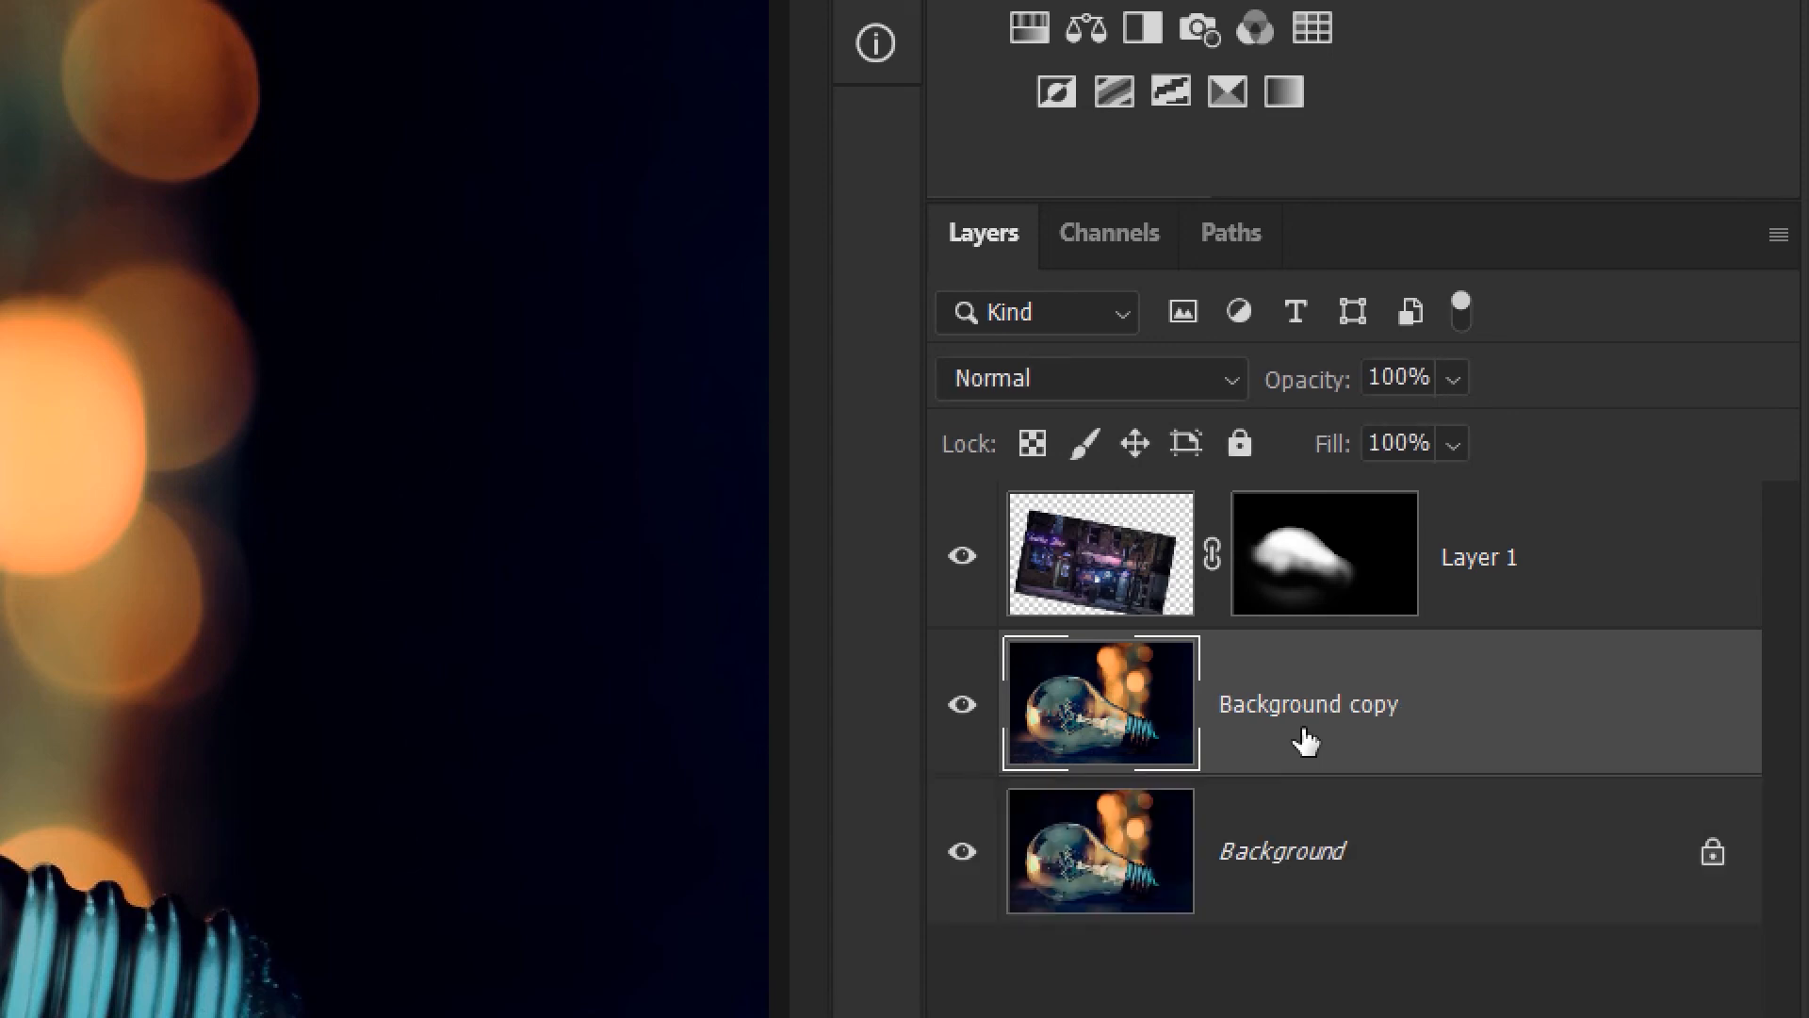
pyautogui.click(965, 858)
pyautogui.click(1557, 535)
pyautogui.keyDown('shift'); pyautogui.click(1510, 721); pyautogui.keyUp('shift')
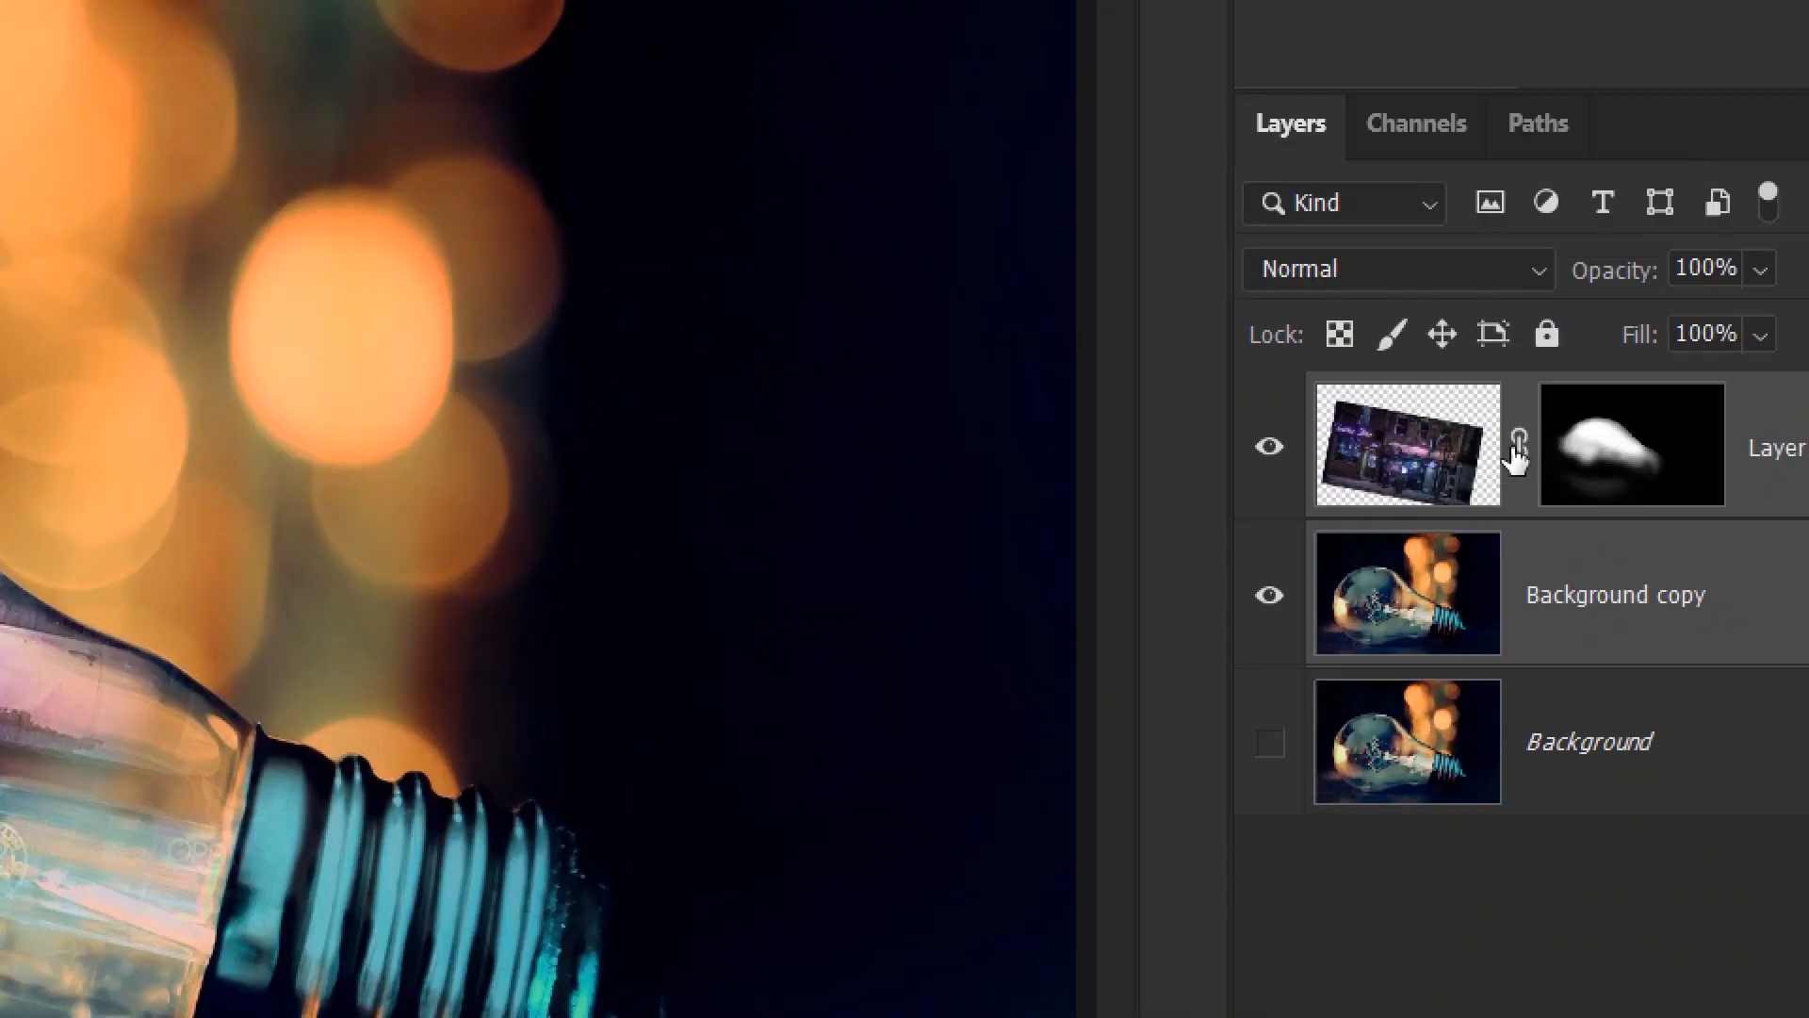
# Unlink Layer 1's photo from its mask and move only the street photo so the Lounge sign sits near the bulb's left edge.
pyautogui.click(1442, 485)
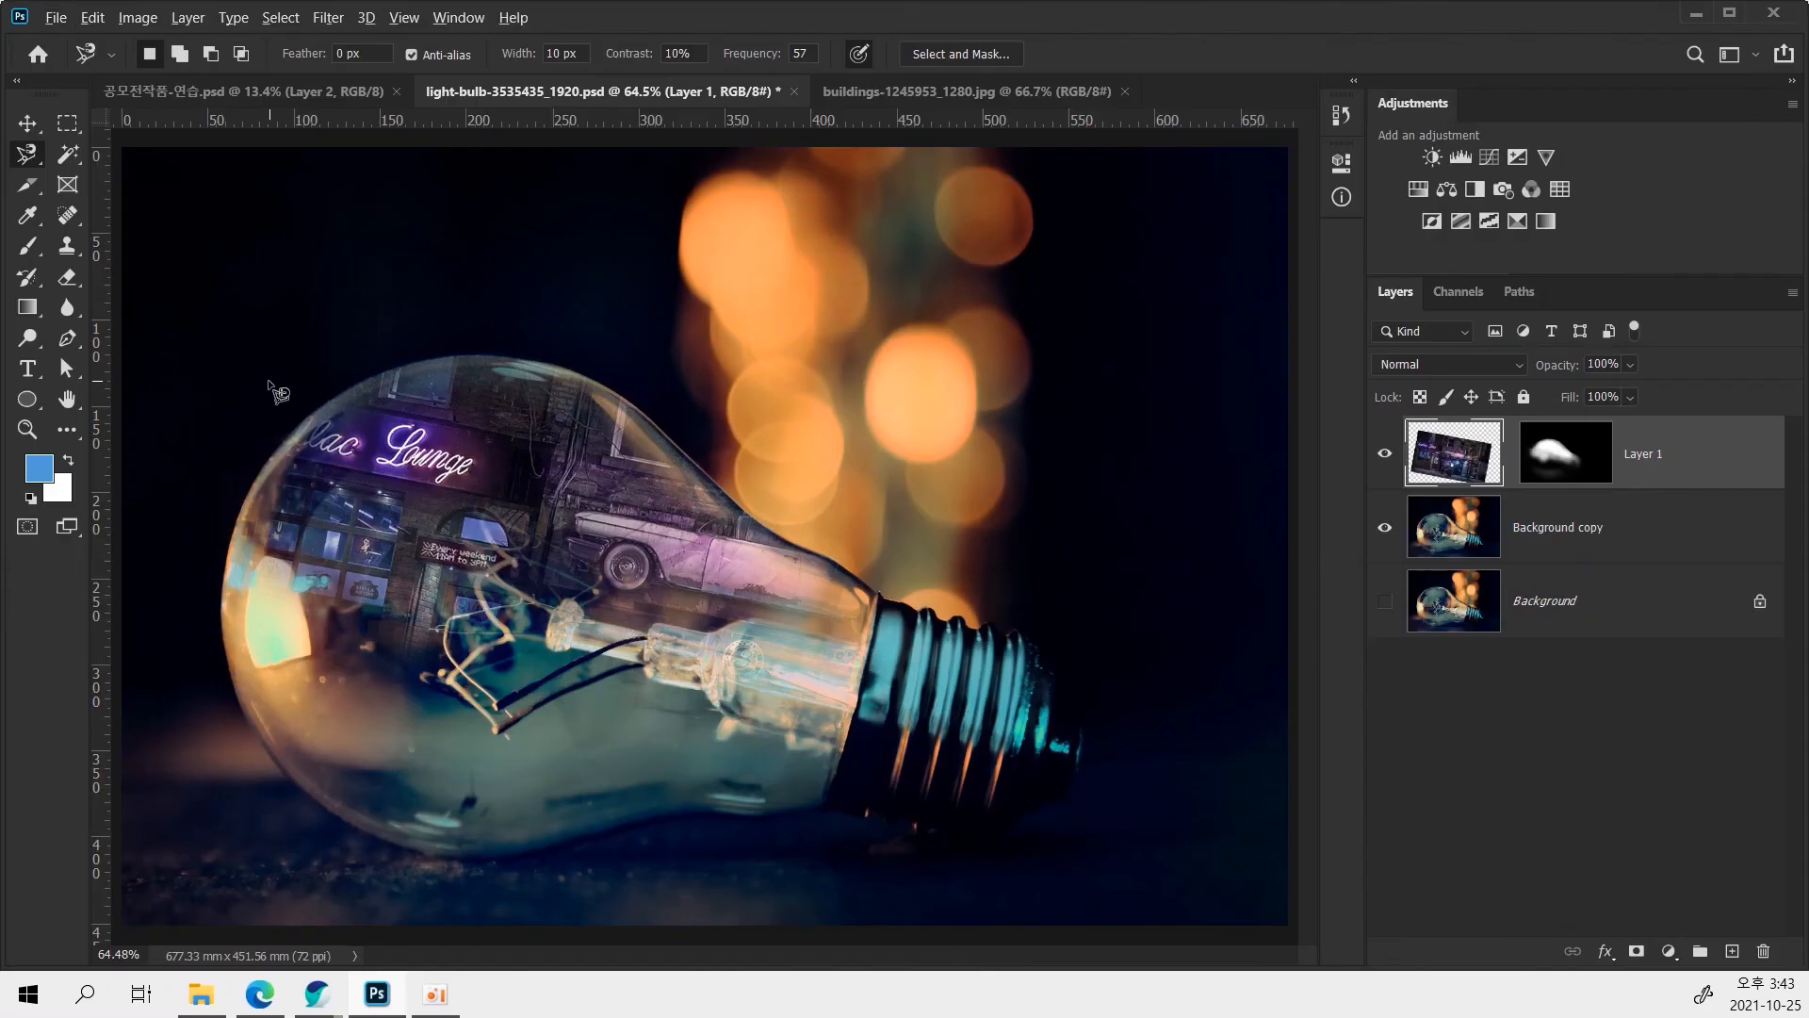
pyautogui.click(27, 123)
pyautogui.moveTo(512, 513); pyautogui.dragTo(353, 577)
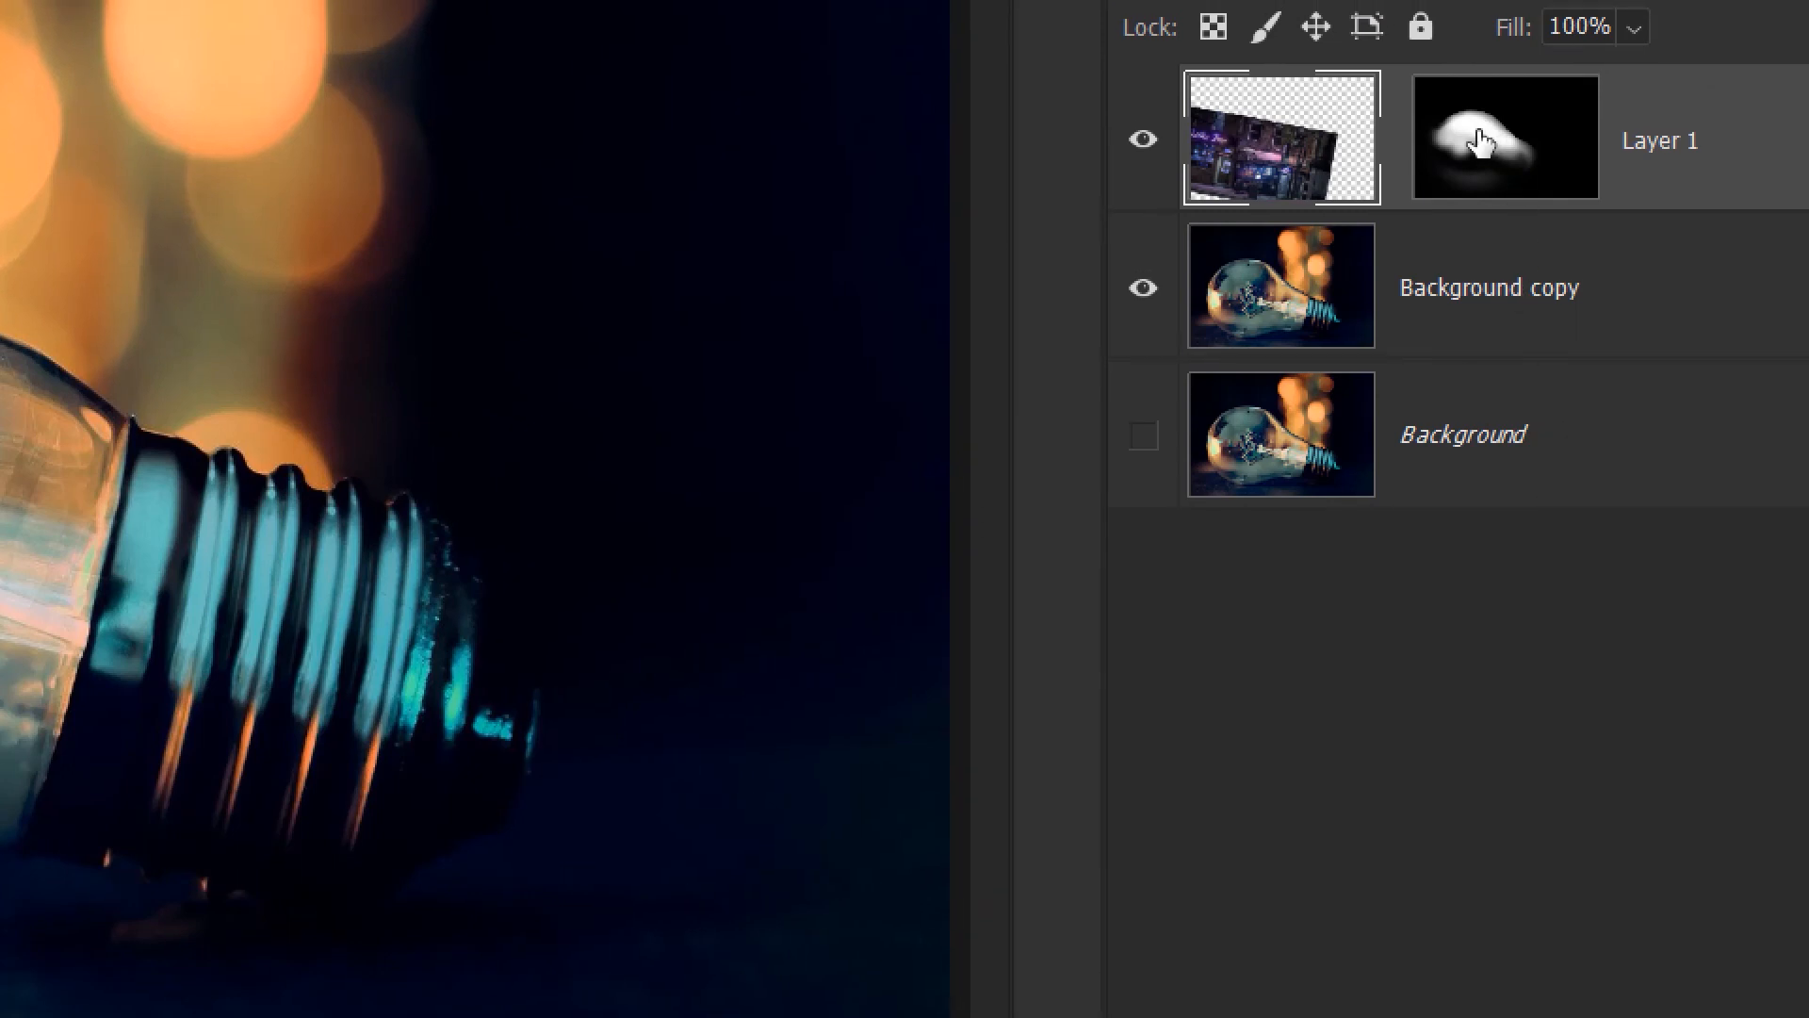
# Relink Layer 1's photo and mask, try moving them together over the bokeh lights, and undo the move.
pyautogui.click(1403, 158)
pyautogui.click(1501, 160)
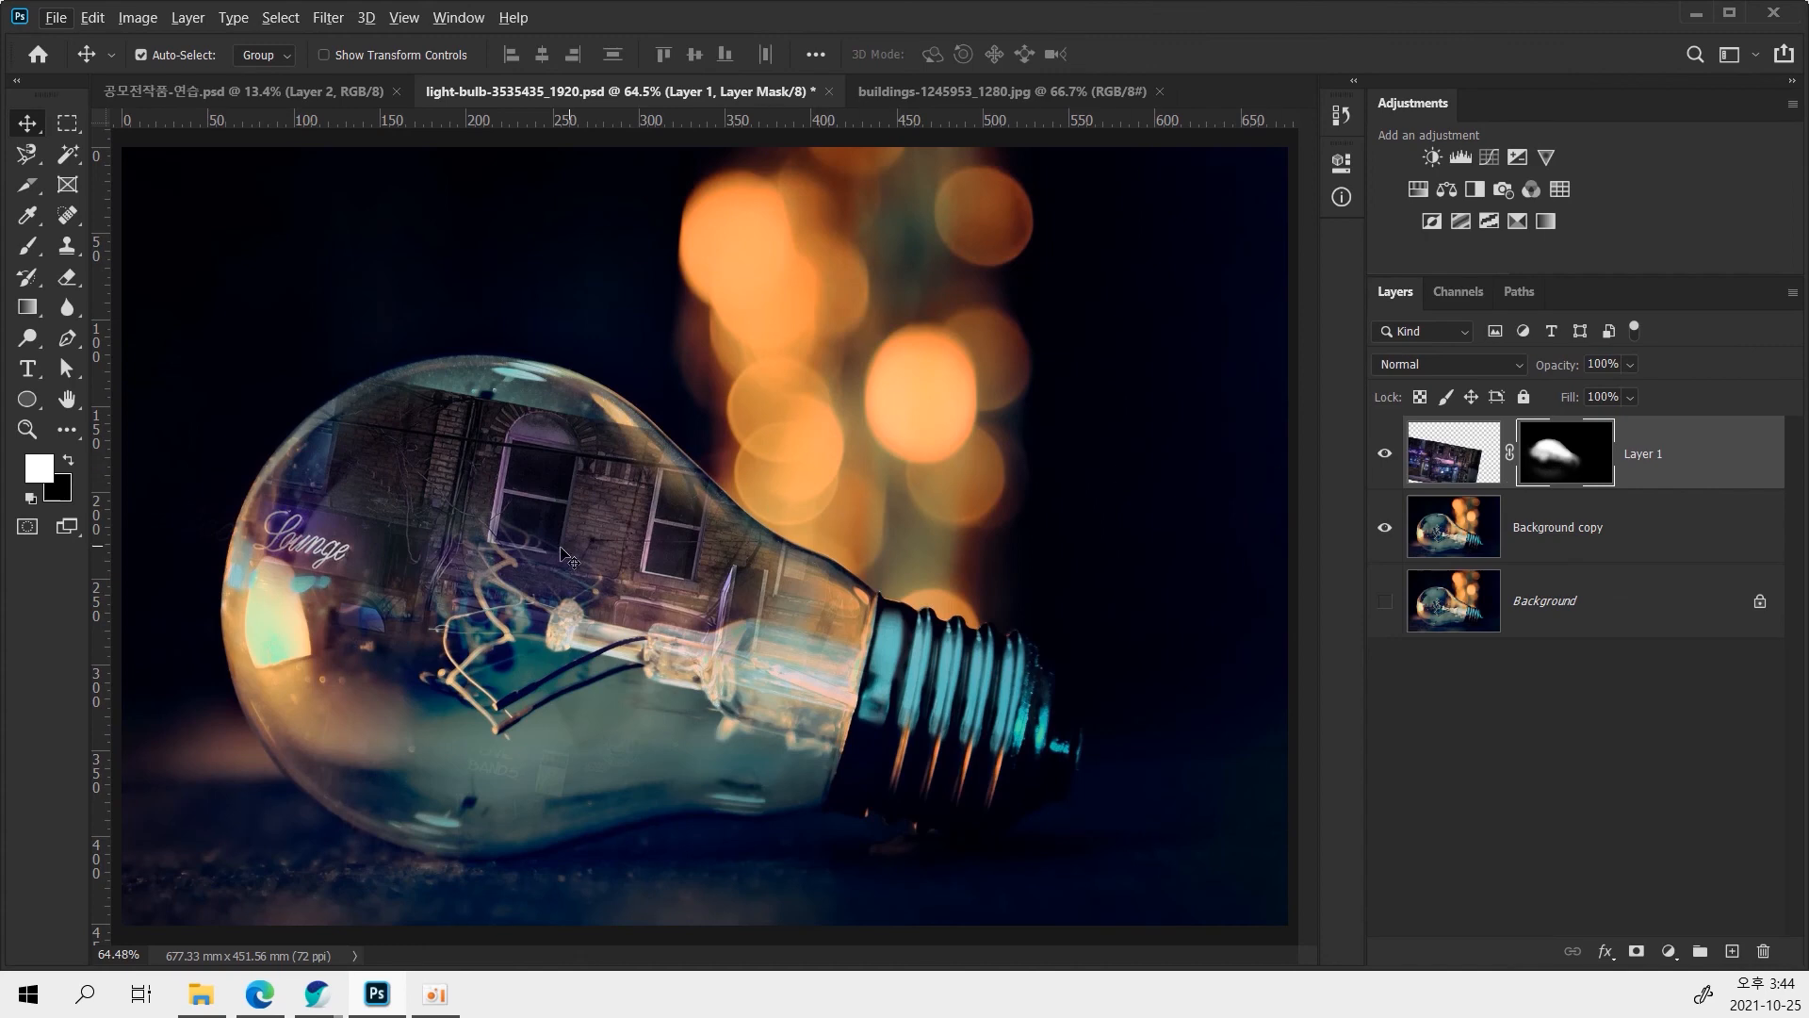
pyautogui.moveTo(562, 555); pyautogui.dragTo(834, 424)
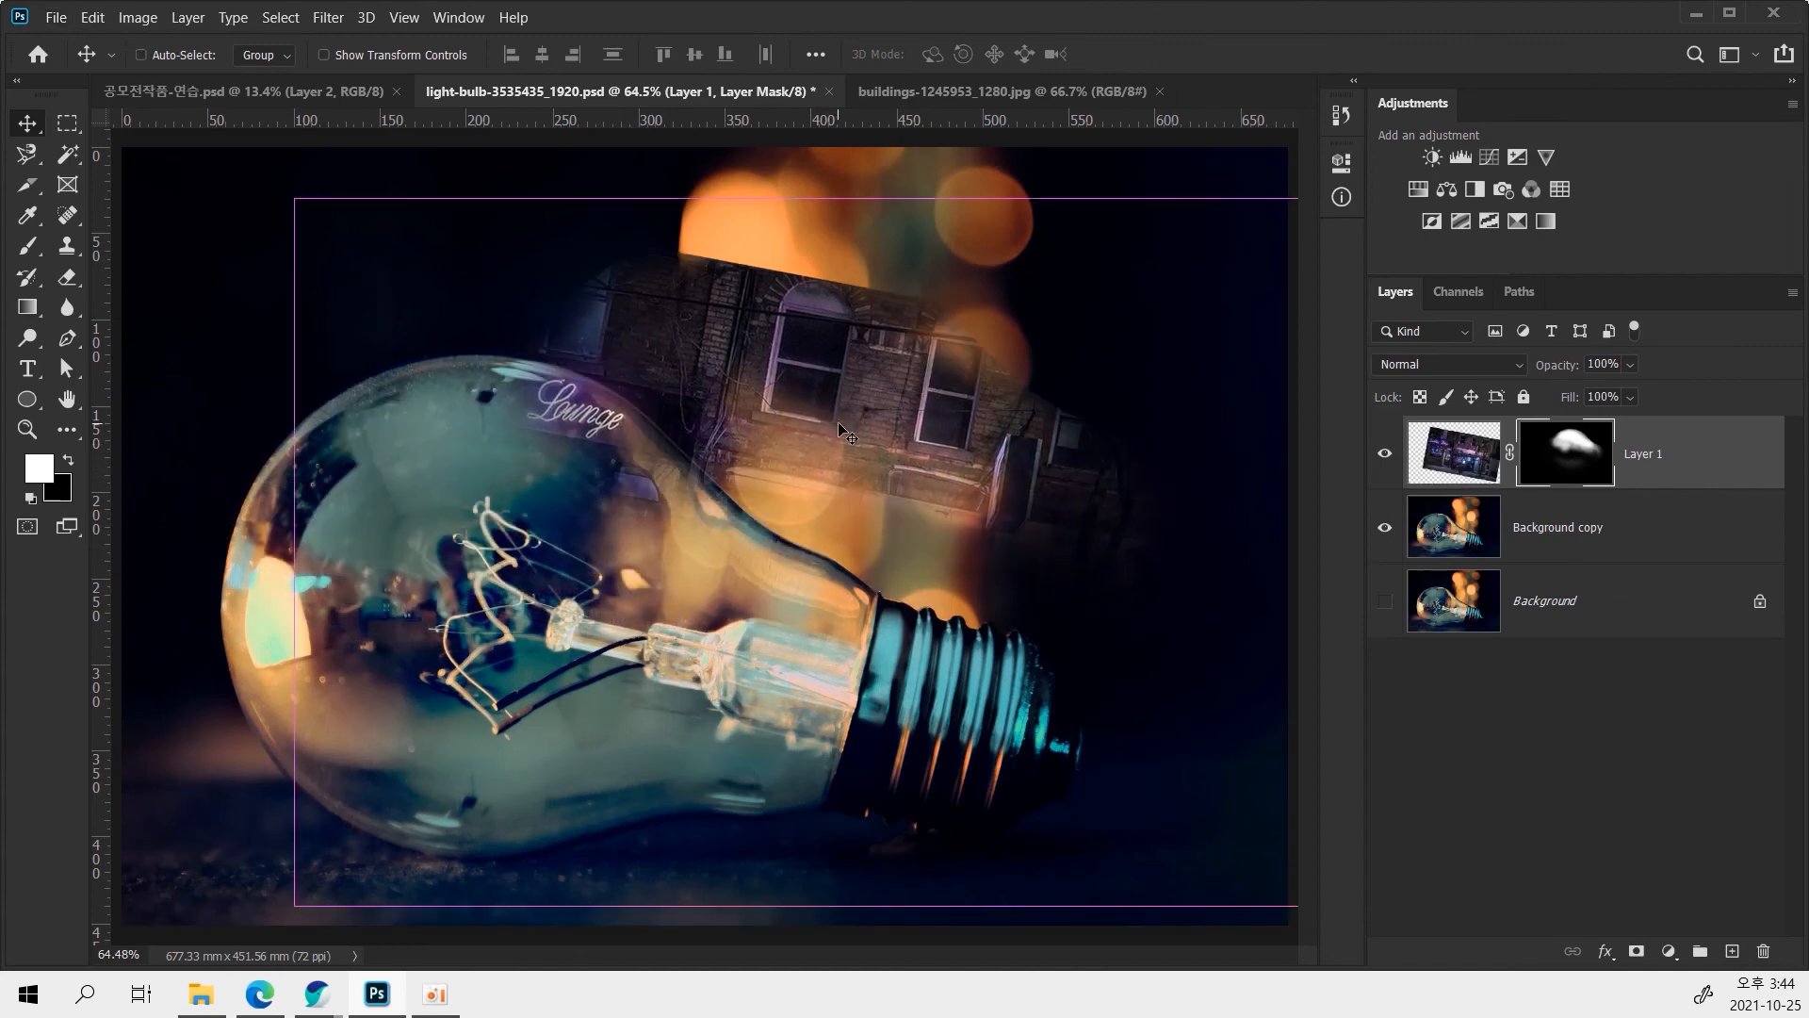
pyautogui.hotkey('ctrl', 'z')
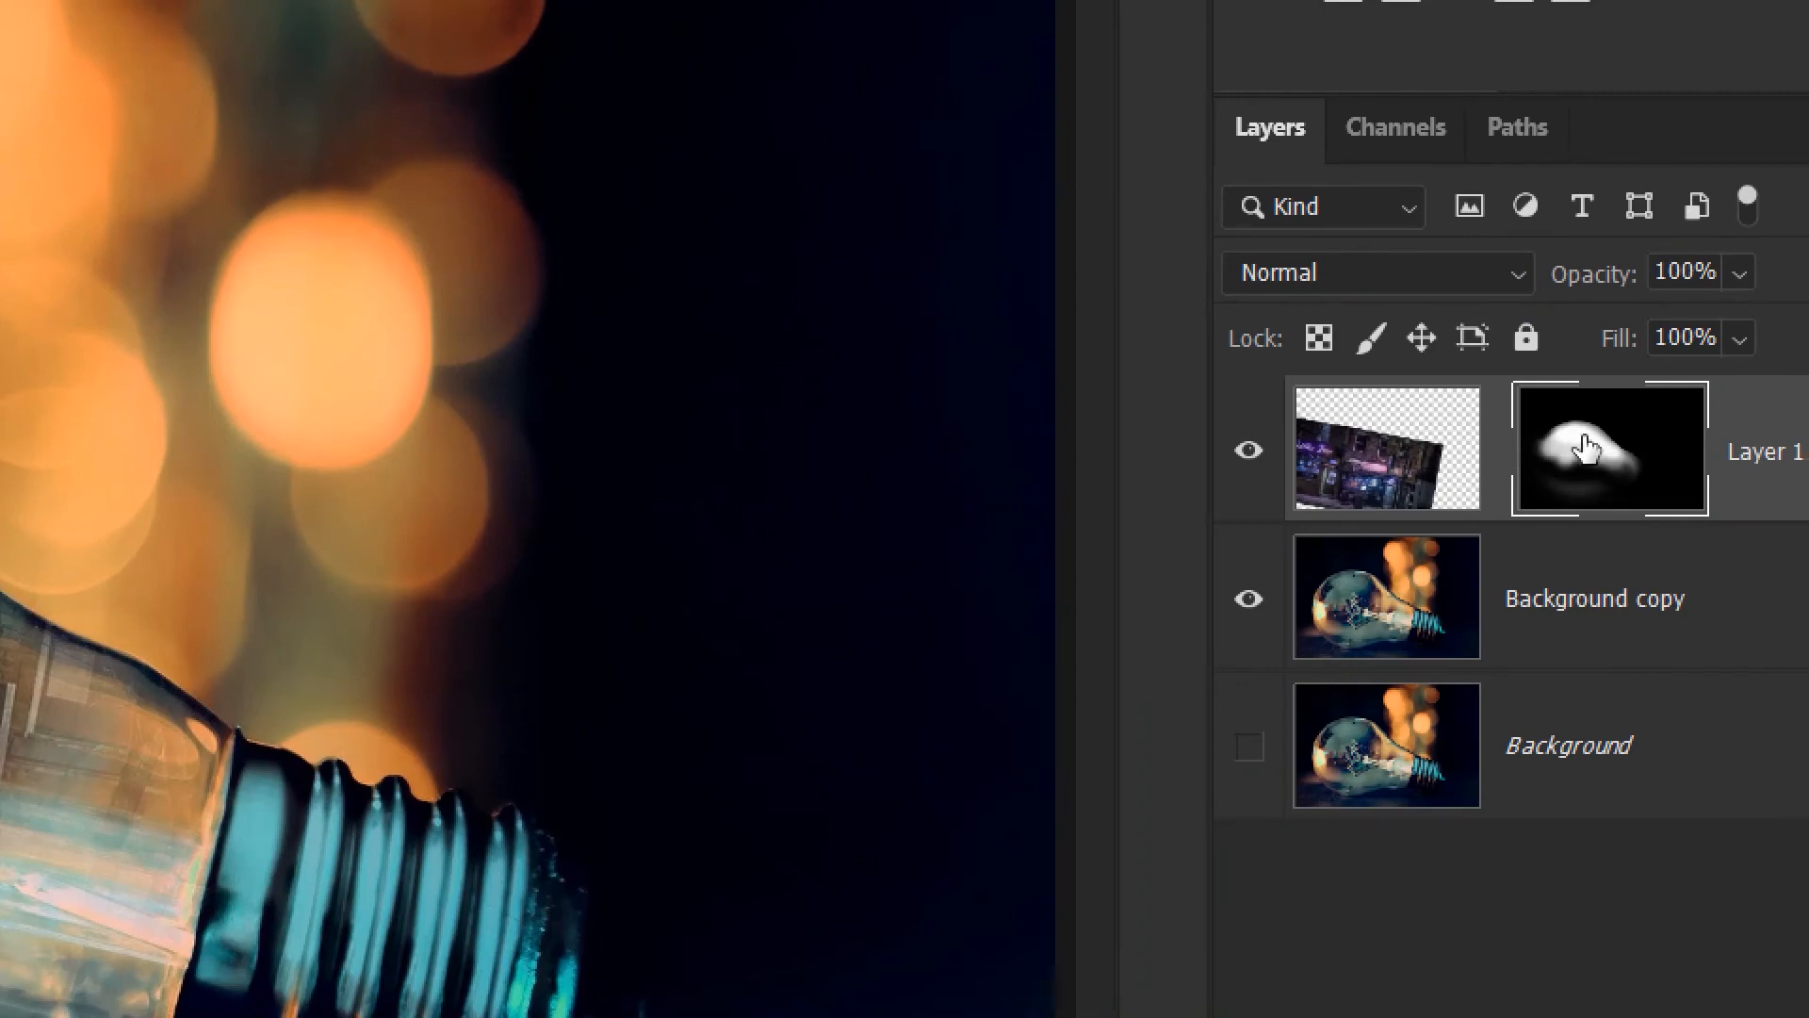
# Reposition Layer 1's street photo and rotate it level with Free Transform so the Cadillac Lounge sign sits inside the bulb.
pyautogui.click(1390, 466)
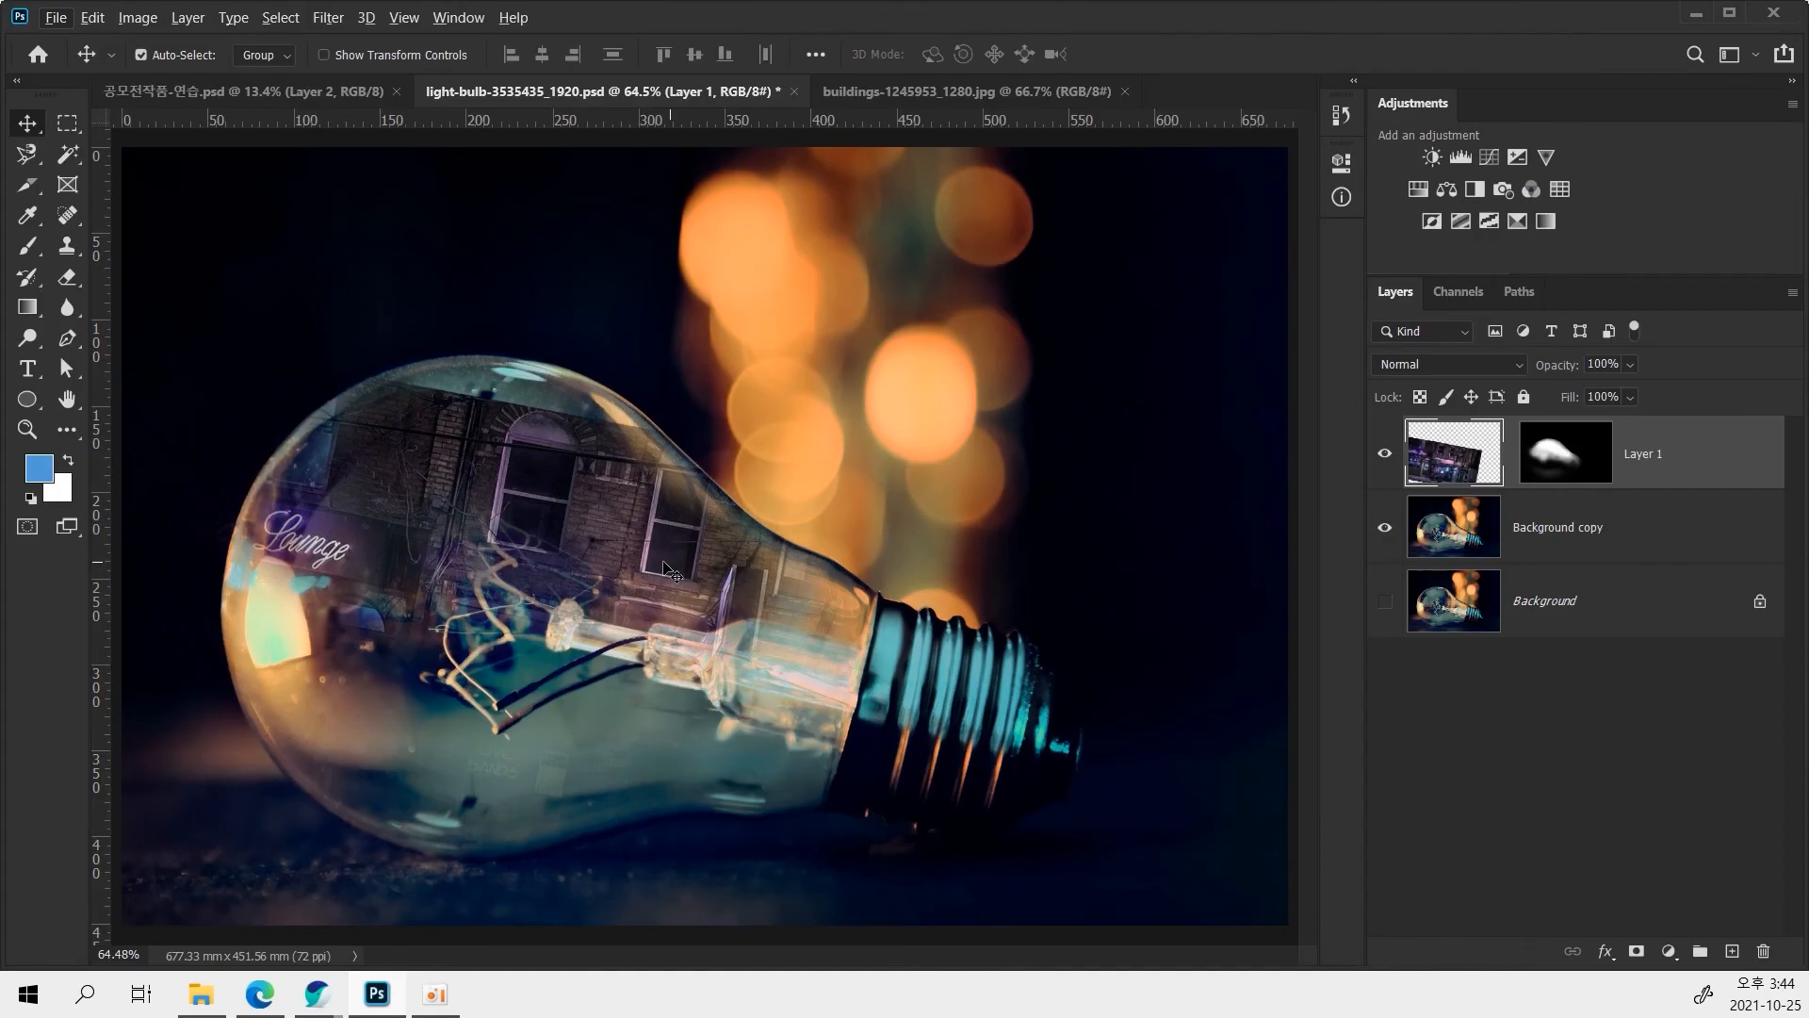
pyautogui.moveTo(671, 570); pyautogui.dragTo(693, 506)
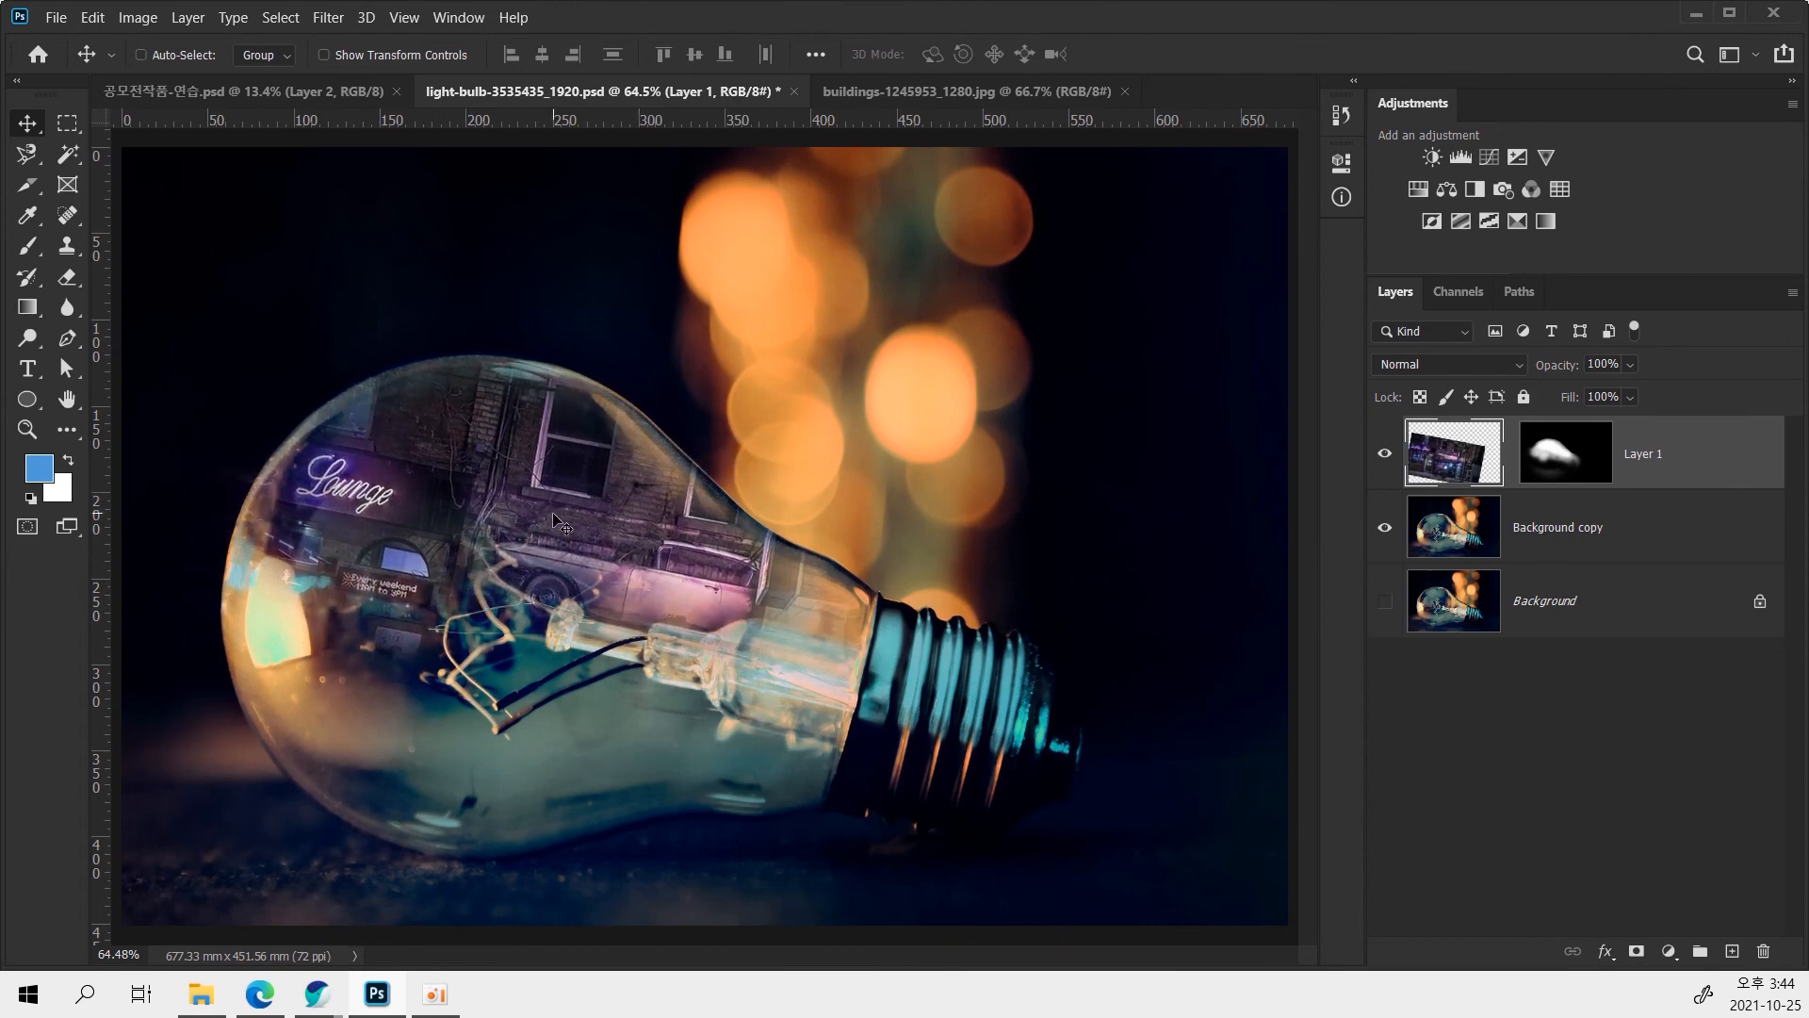
pyautogui.hotkey('ctrl', 't')
pyautogui.moveTo(1124, 266); pyautogui.dragTo(1040, 164)
pyautogui.moveTo(829, 402); pyautogui.dragTo(977, 348)
pyautogui.press('Return')
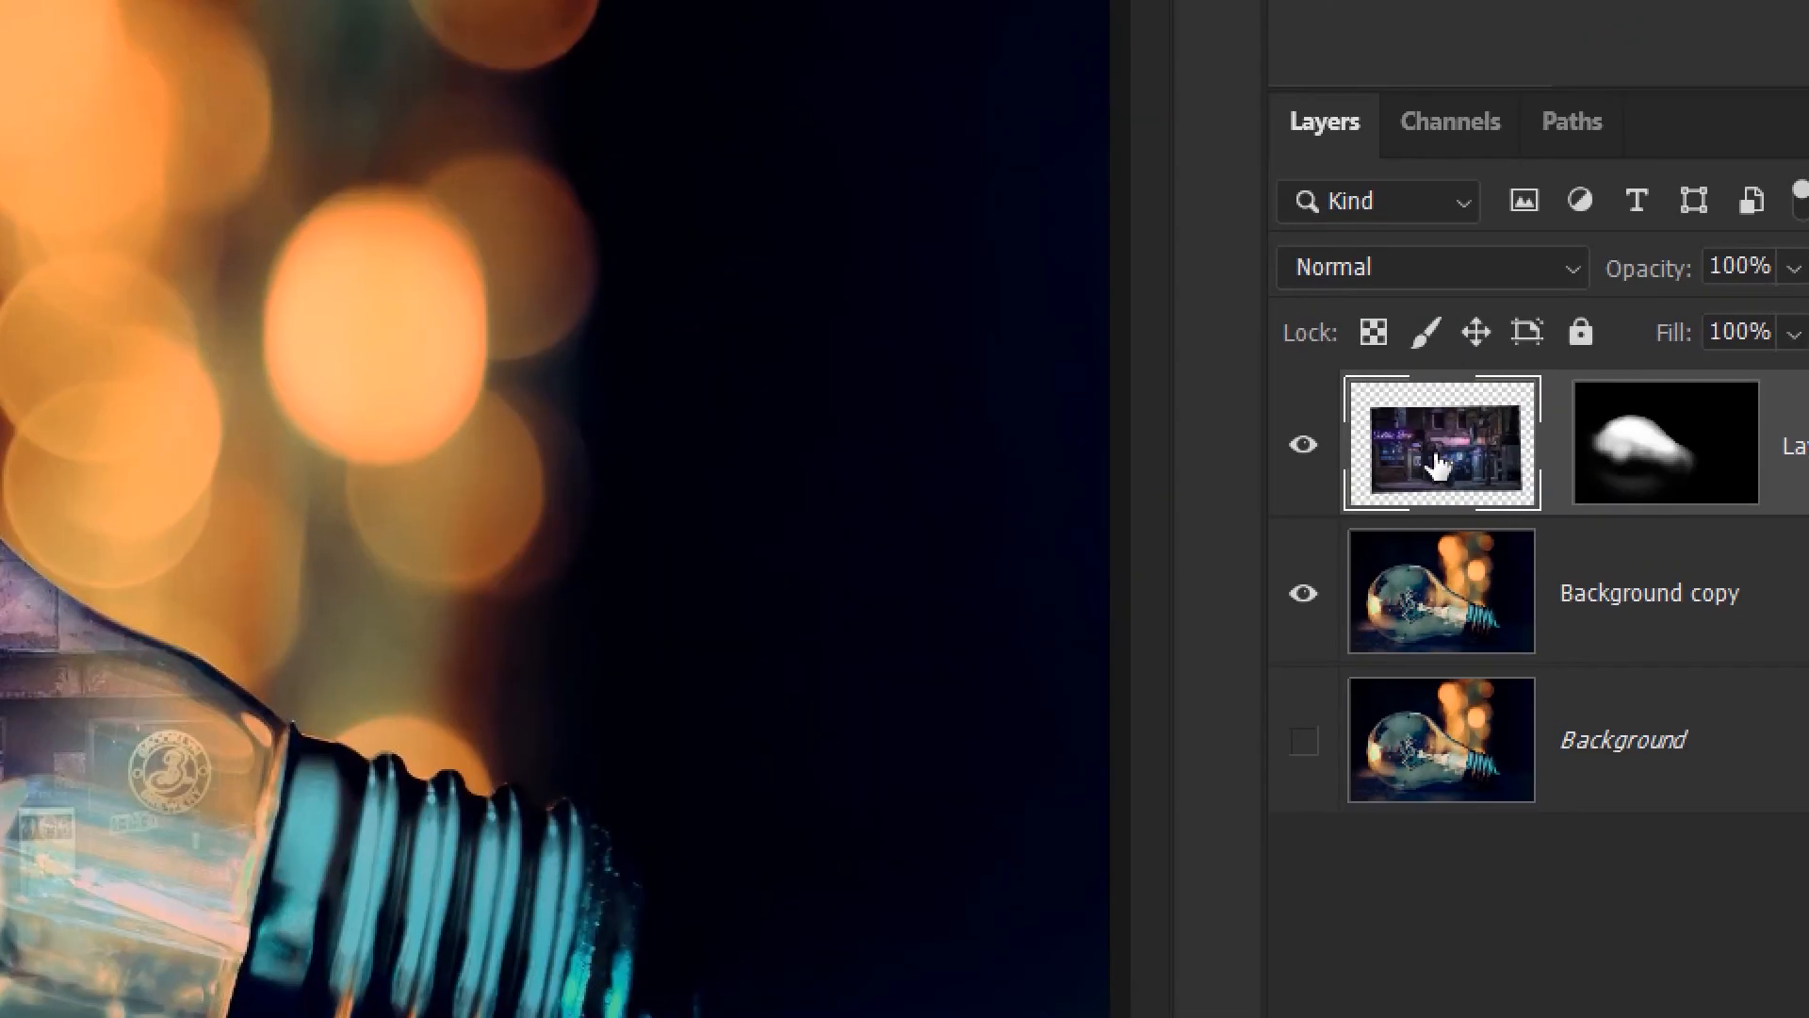
# Relink Layer 1's photo and mask and save the document.
pyautogui.click(1622, 457)
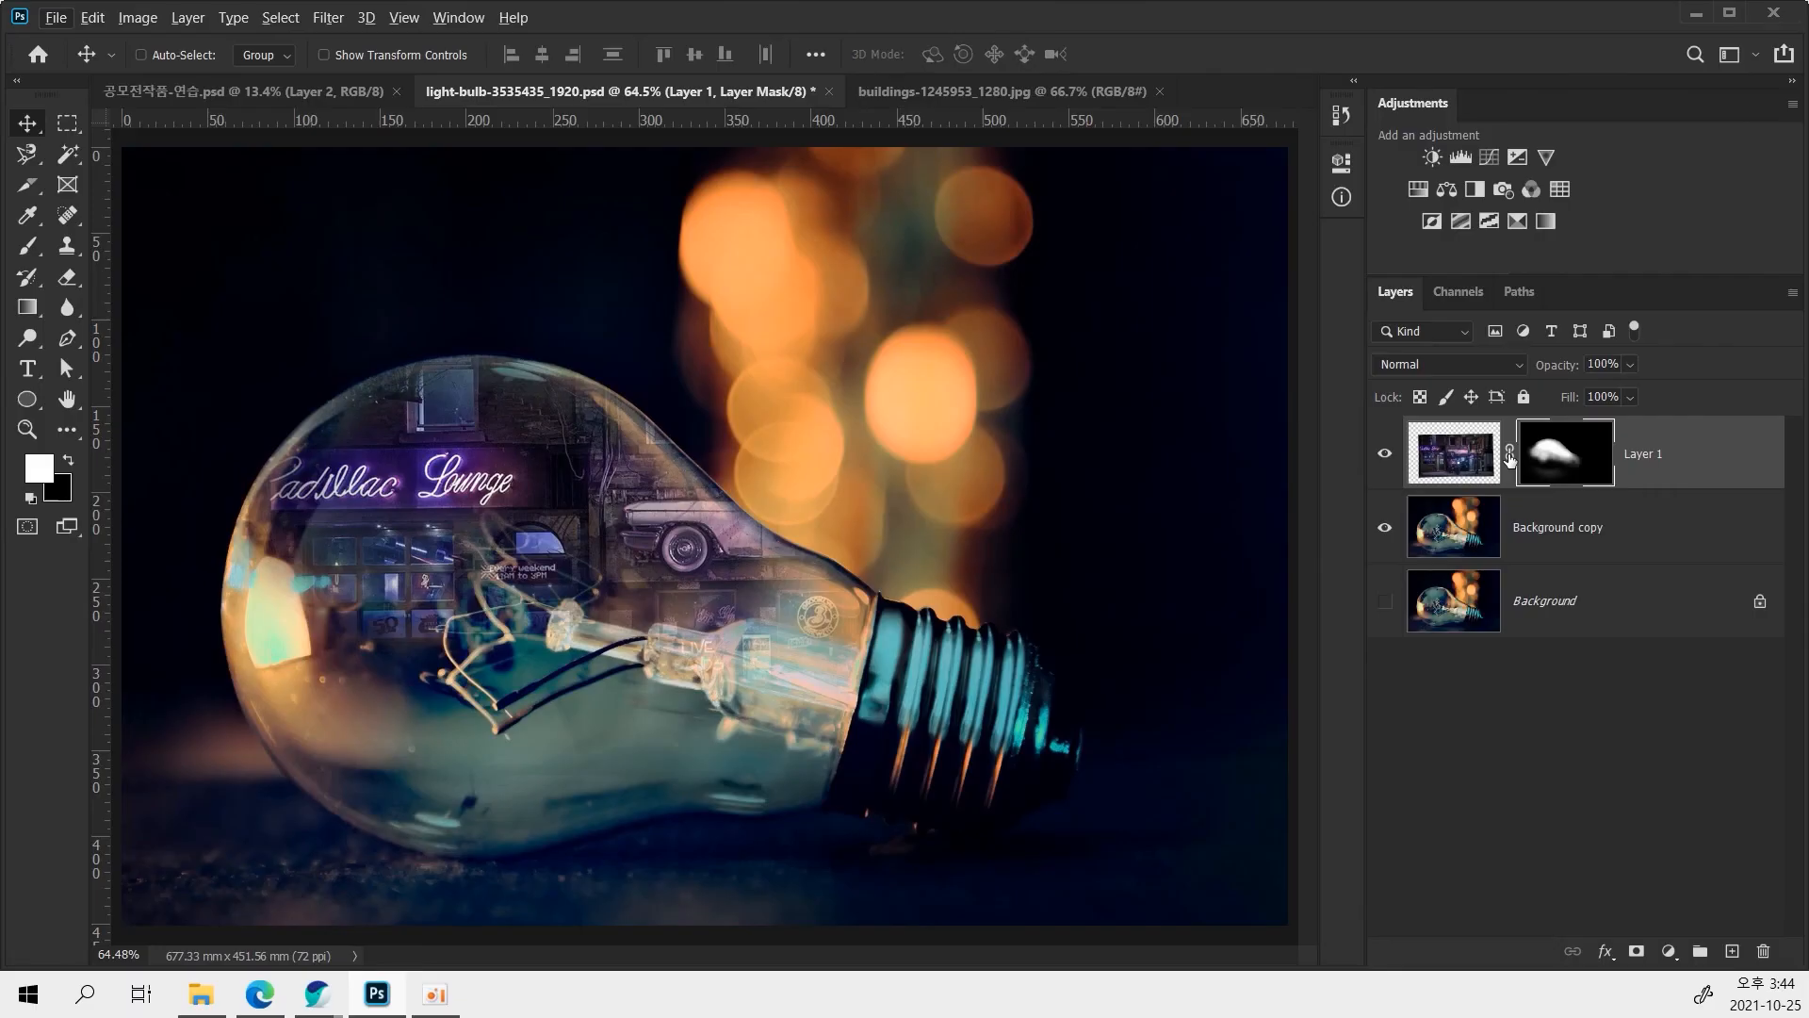
pyautogui.hotkey('ctrl', 's')
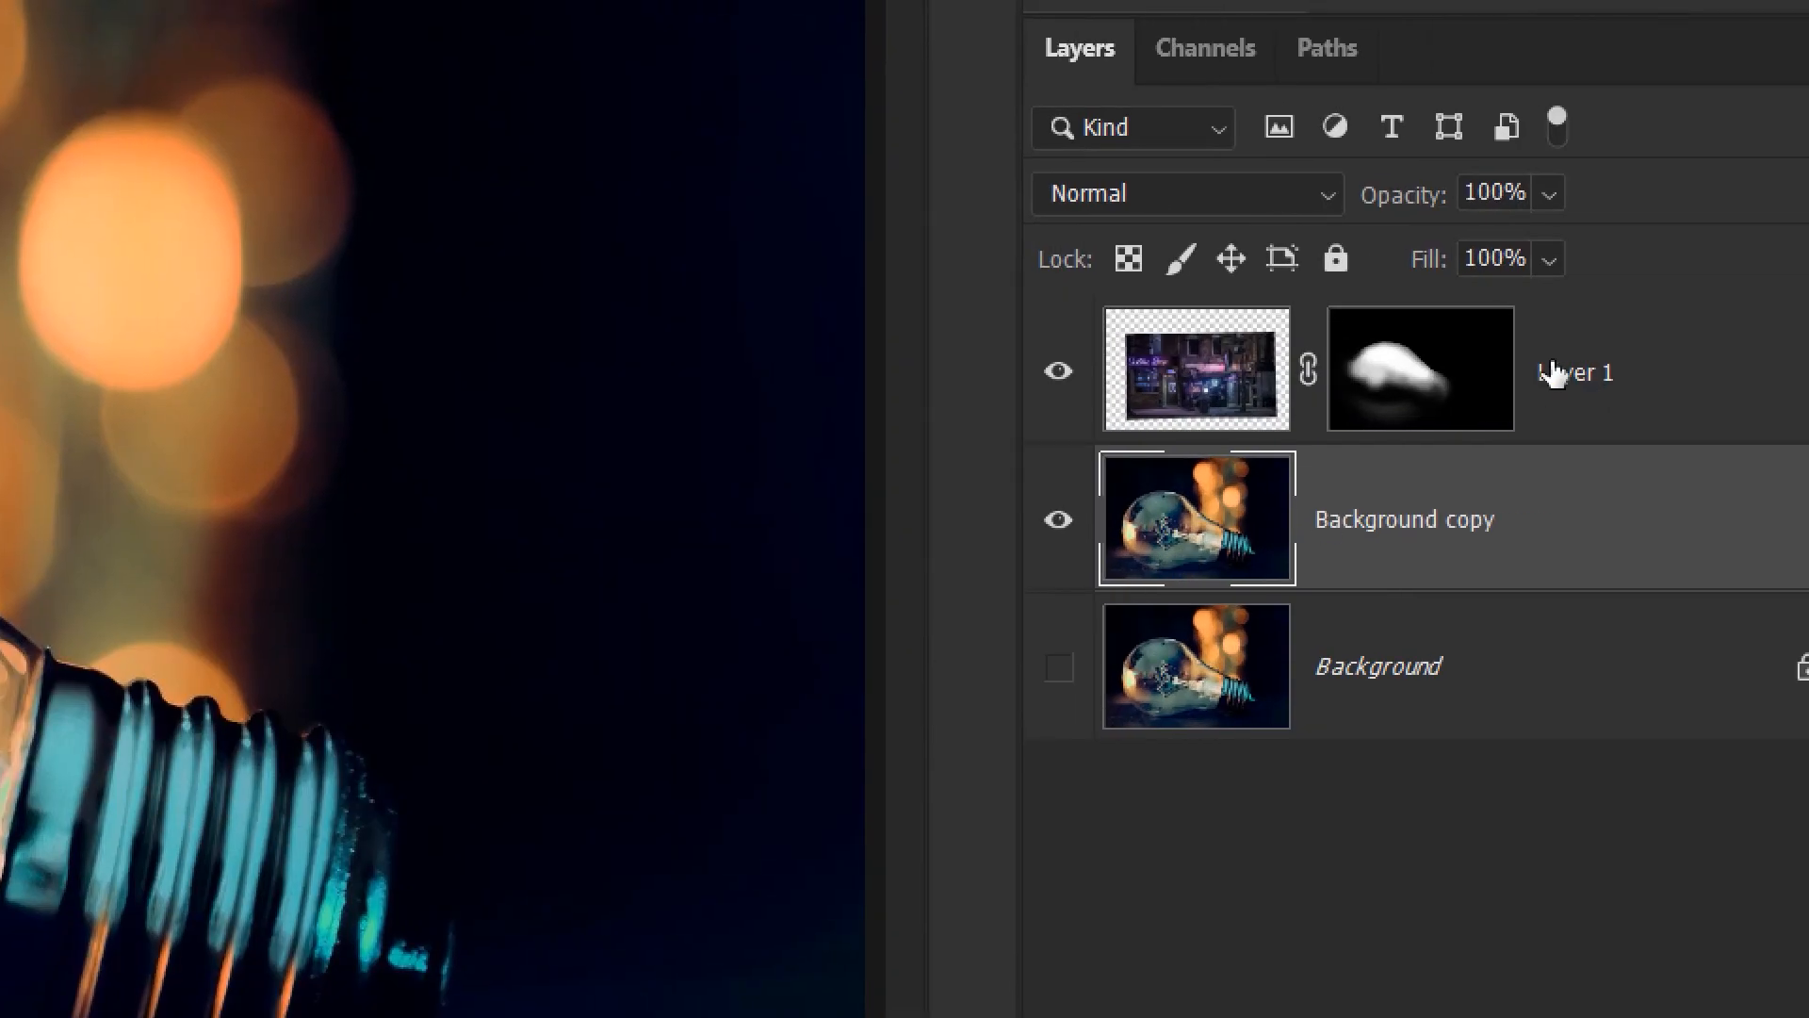
# Duplicate Layer 1 together with its mask and hide the duplicate as a backup.
pyautogui.click(1462, 376)
pyautogui.rightClick(1435, 377)
pyautogui.press('Escape')
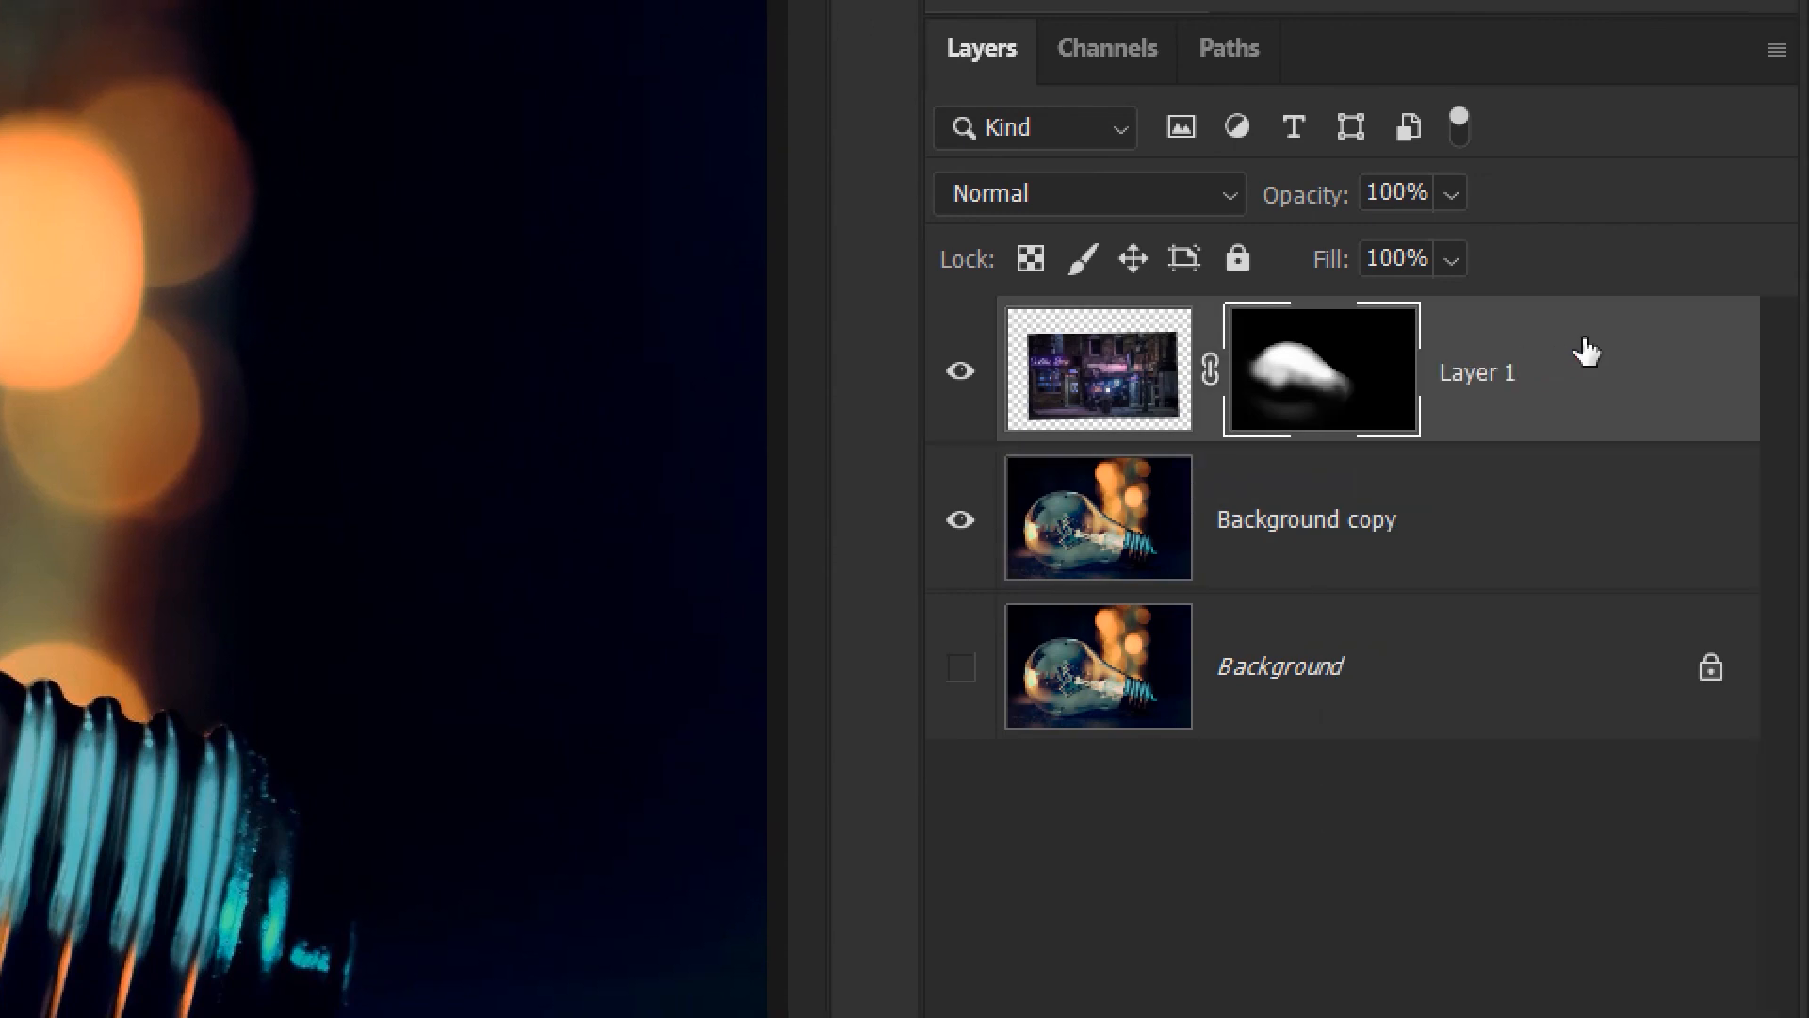
pyautogui.hotkey('ctrl', 'j')
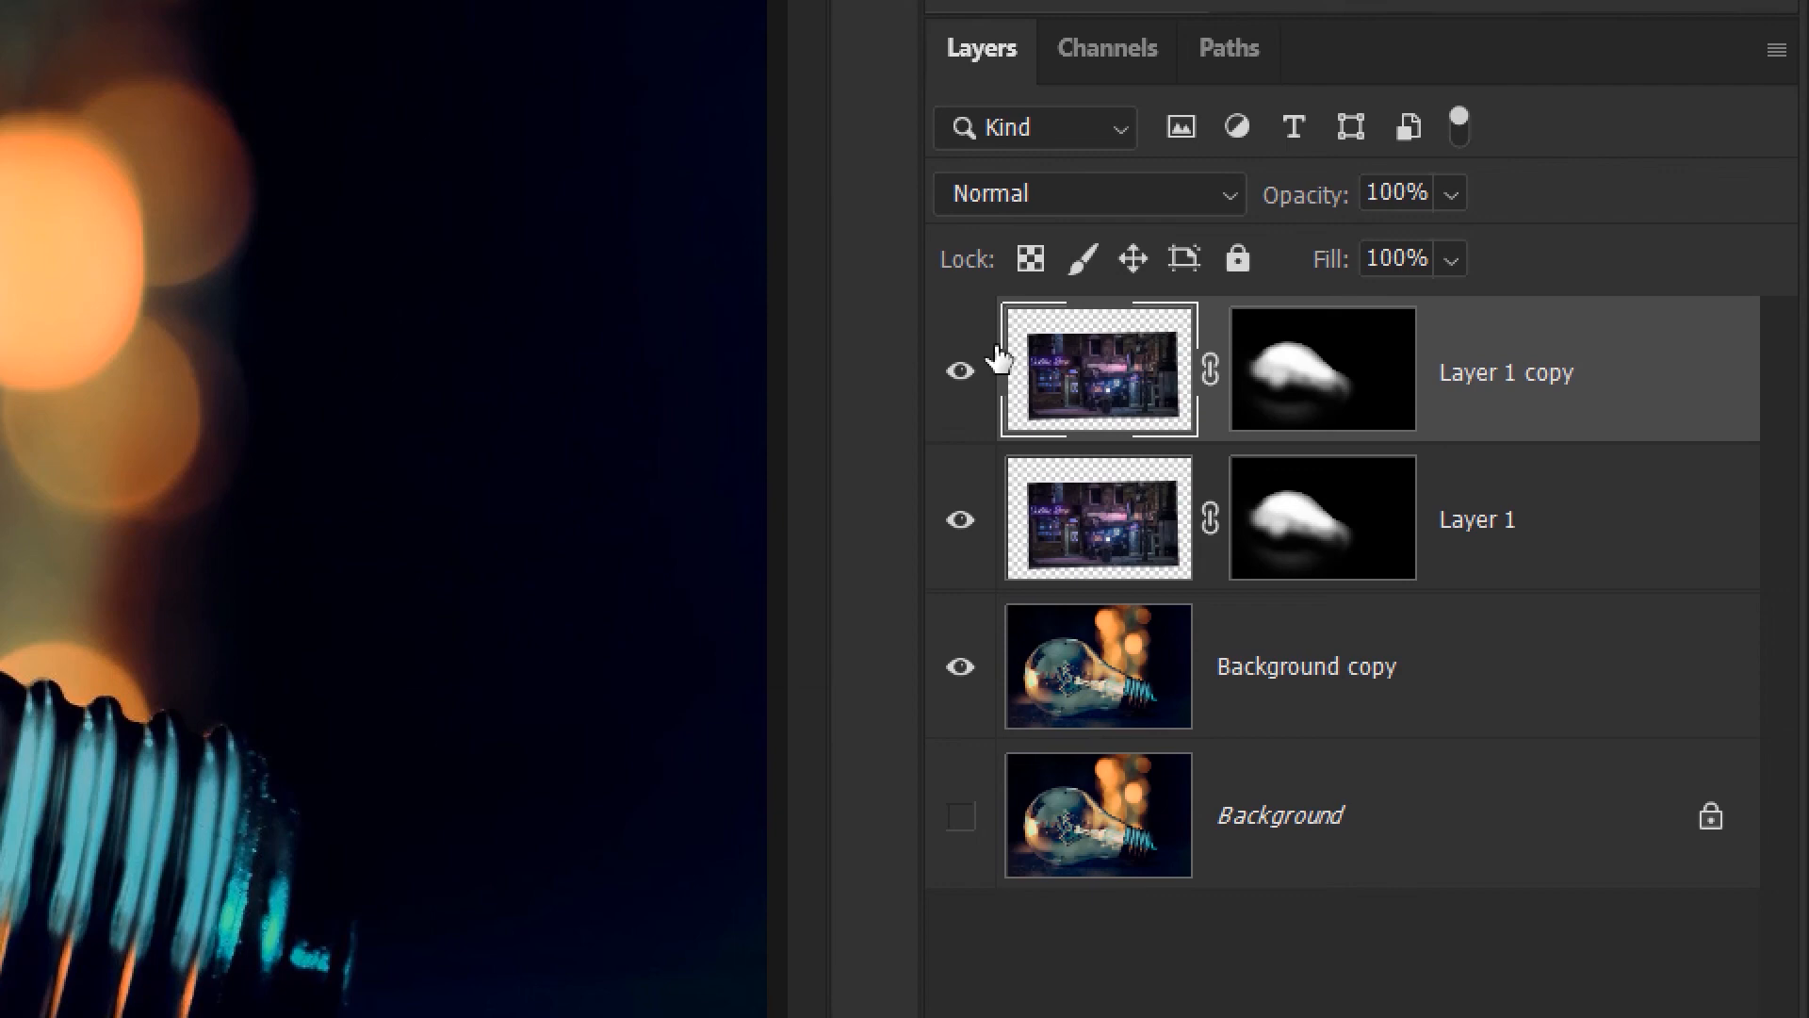
pyautogui.click(960, 372)
# Delete the layer mask from the original Layer 1 and hide that layer.
pyautogui.rightClick(1292, 517)
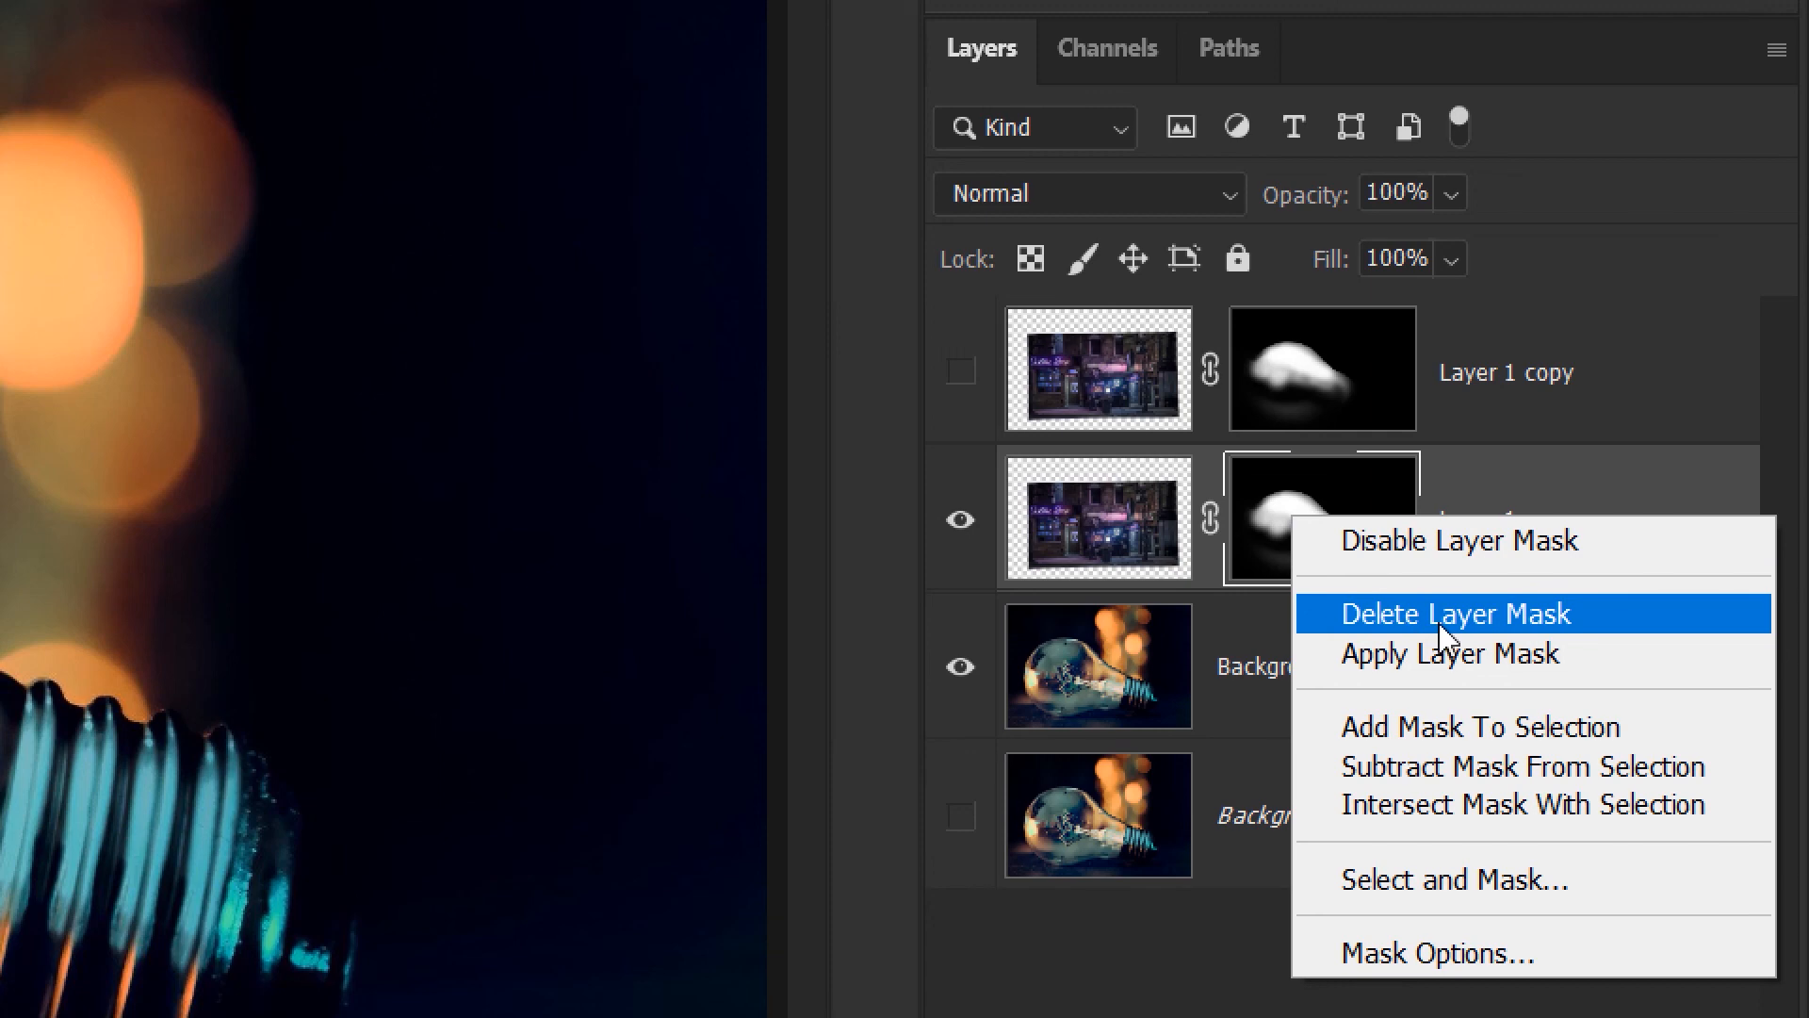
pyautogui.click(1442, 622)
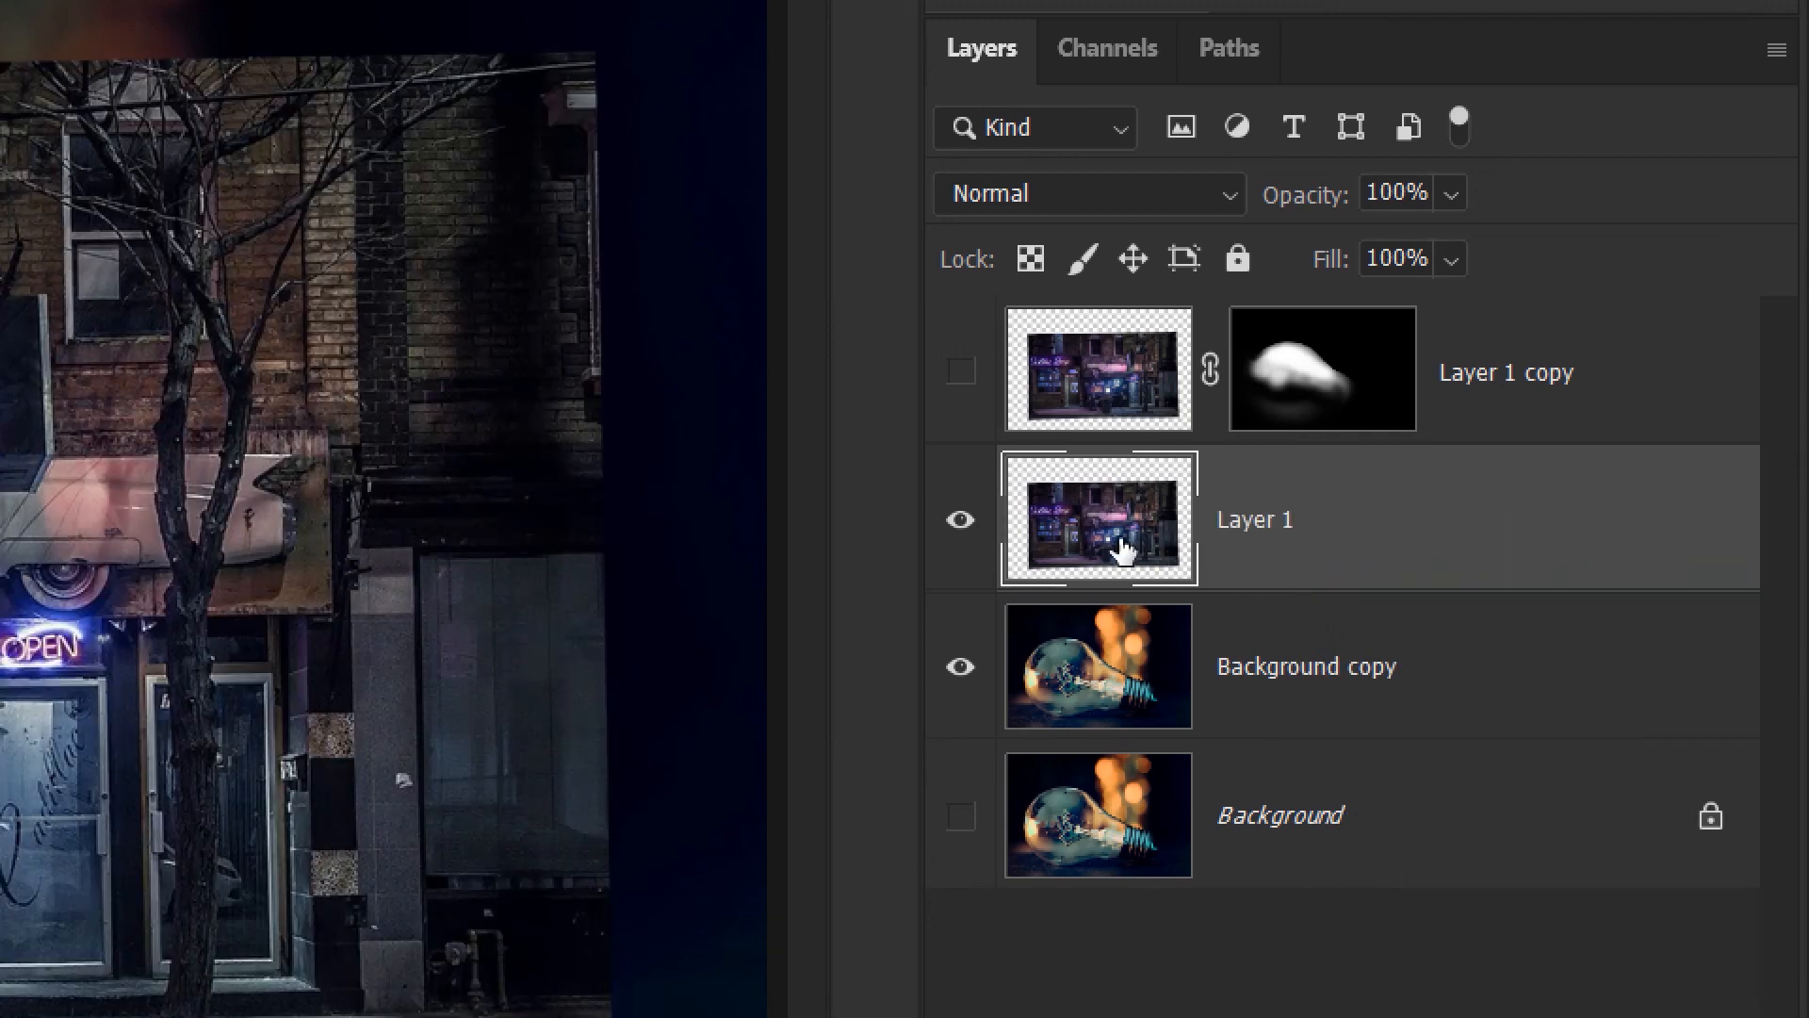
pyautogui.click(960, 519)
# On the Background copy layer, trace the glass part of the bulb as a closed selection with the Magnetic Lasso.
pyautogui.click(1096, 663)
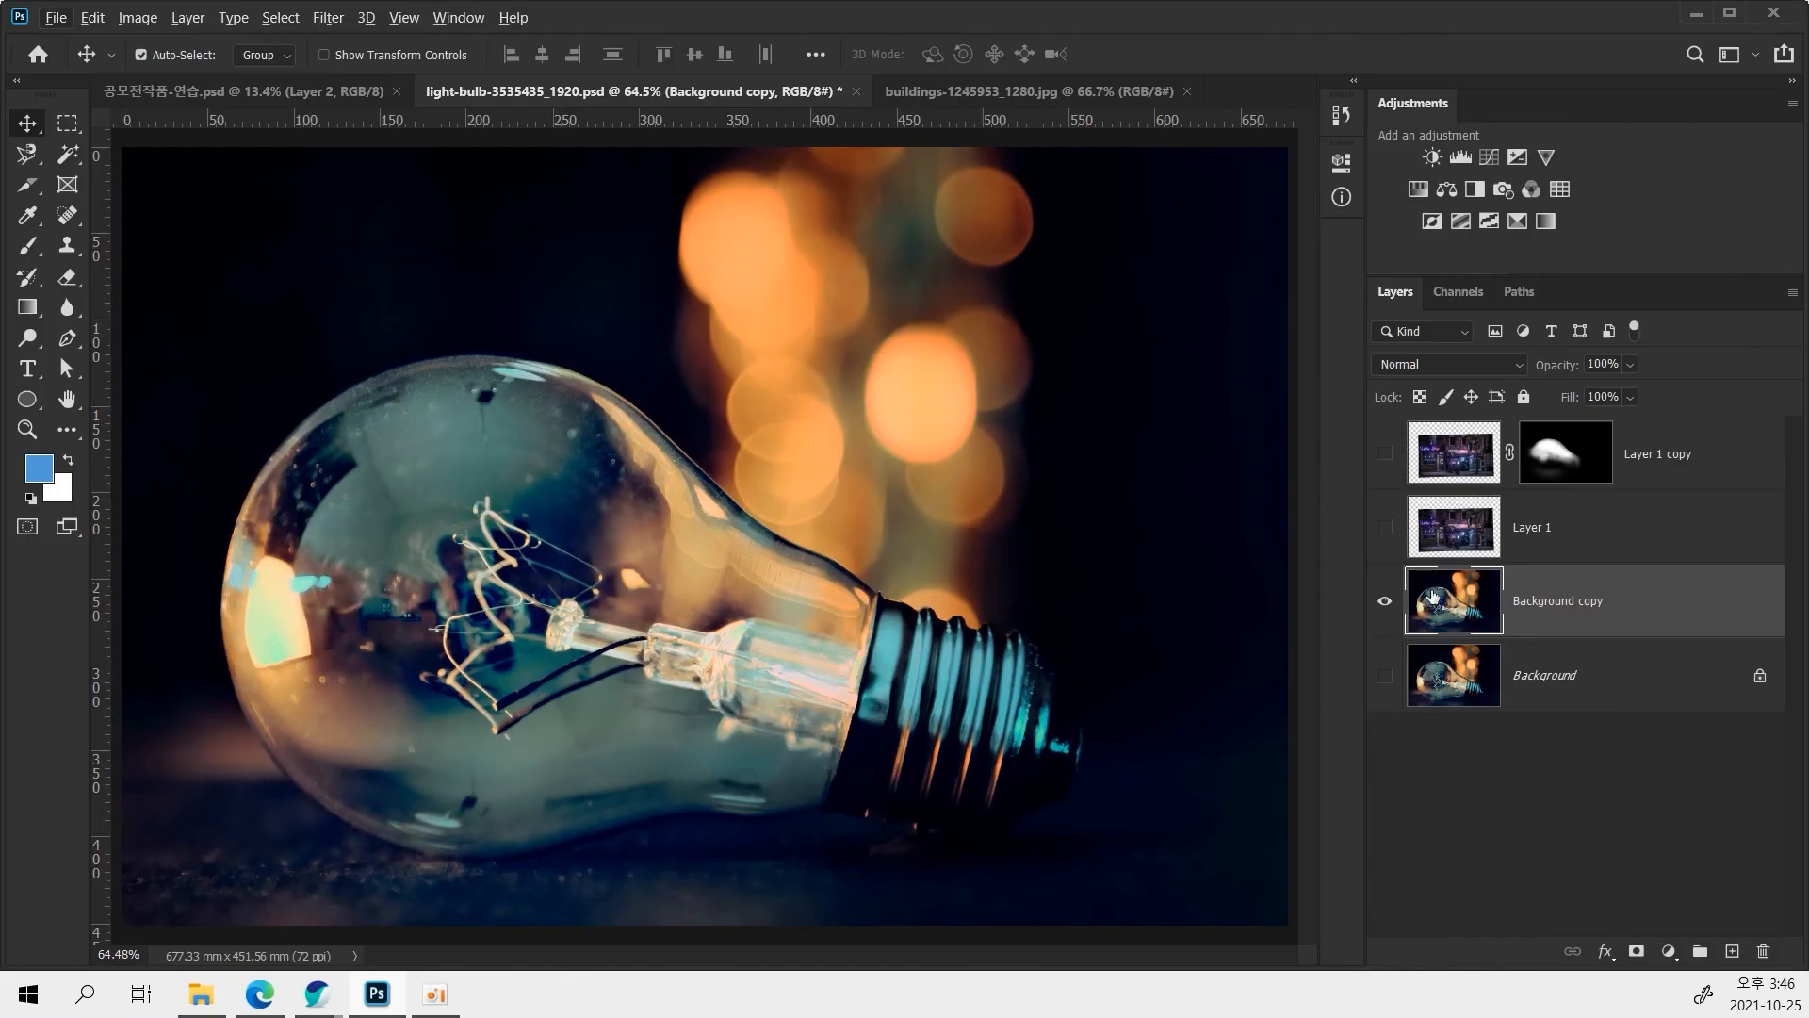
pyautogui.click(28, 156)
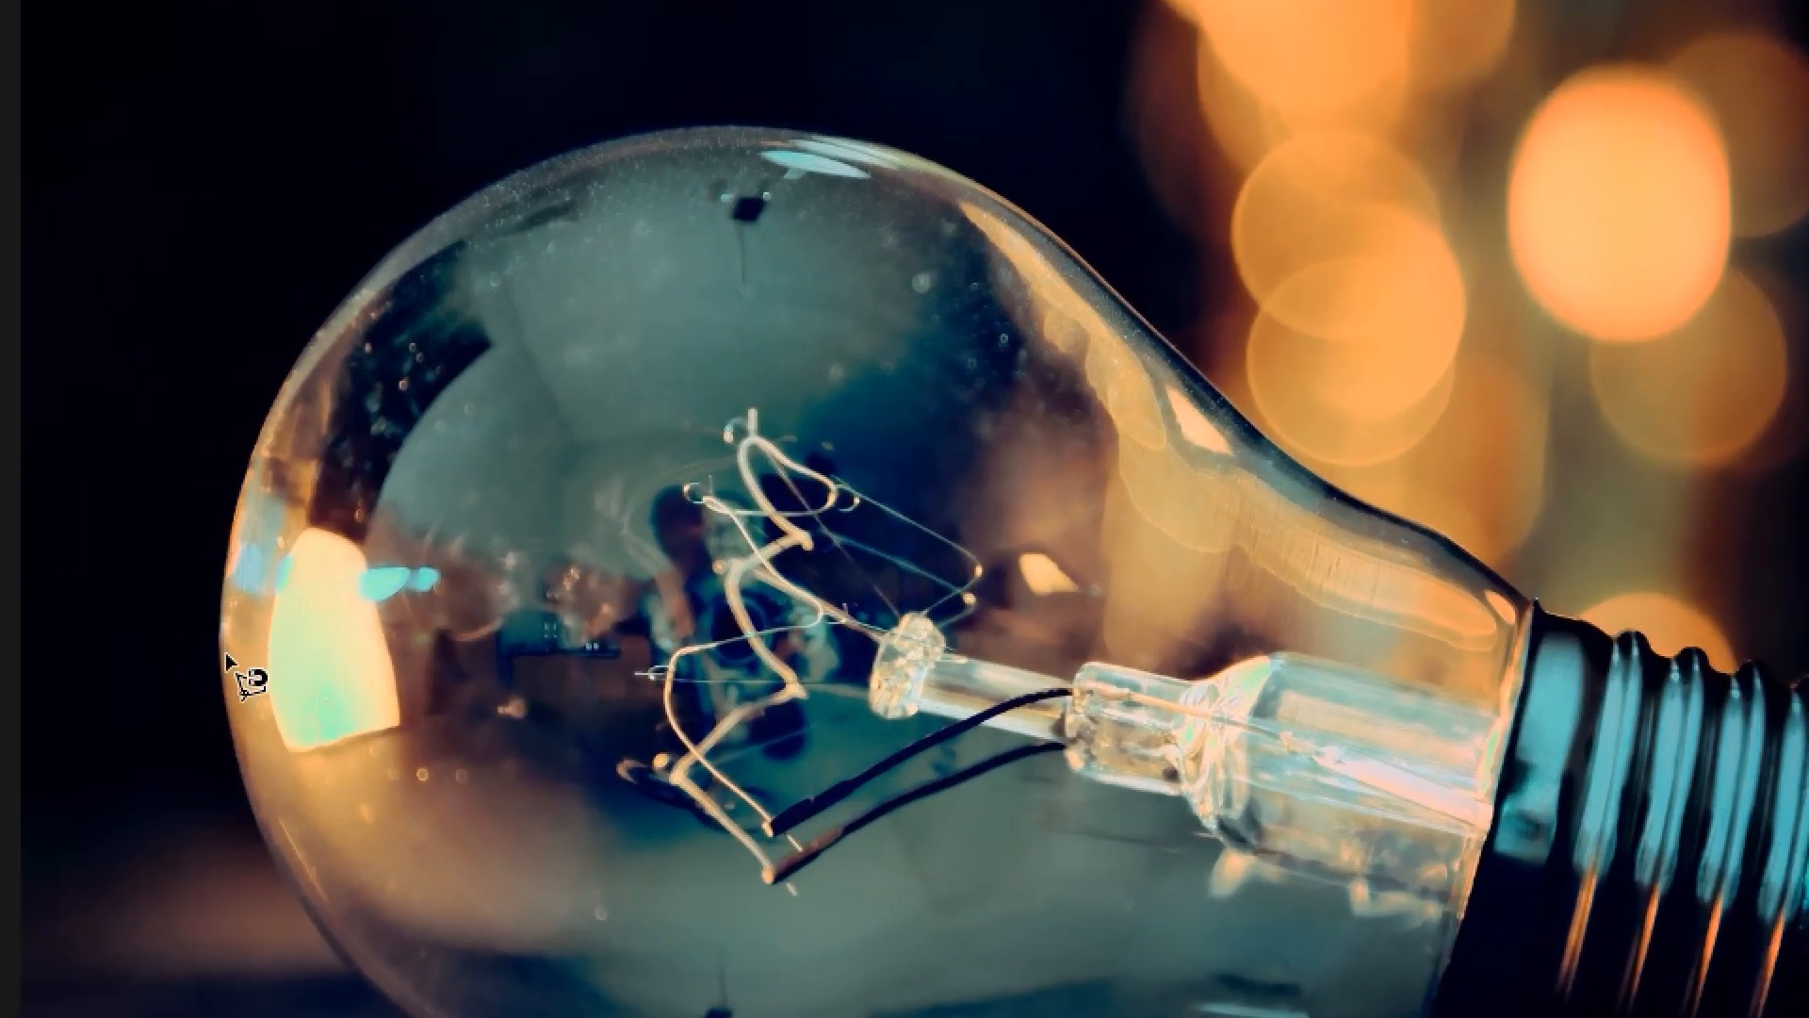
pyautogui.click(179, 652)
pyautogui.click(178, 665)
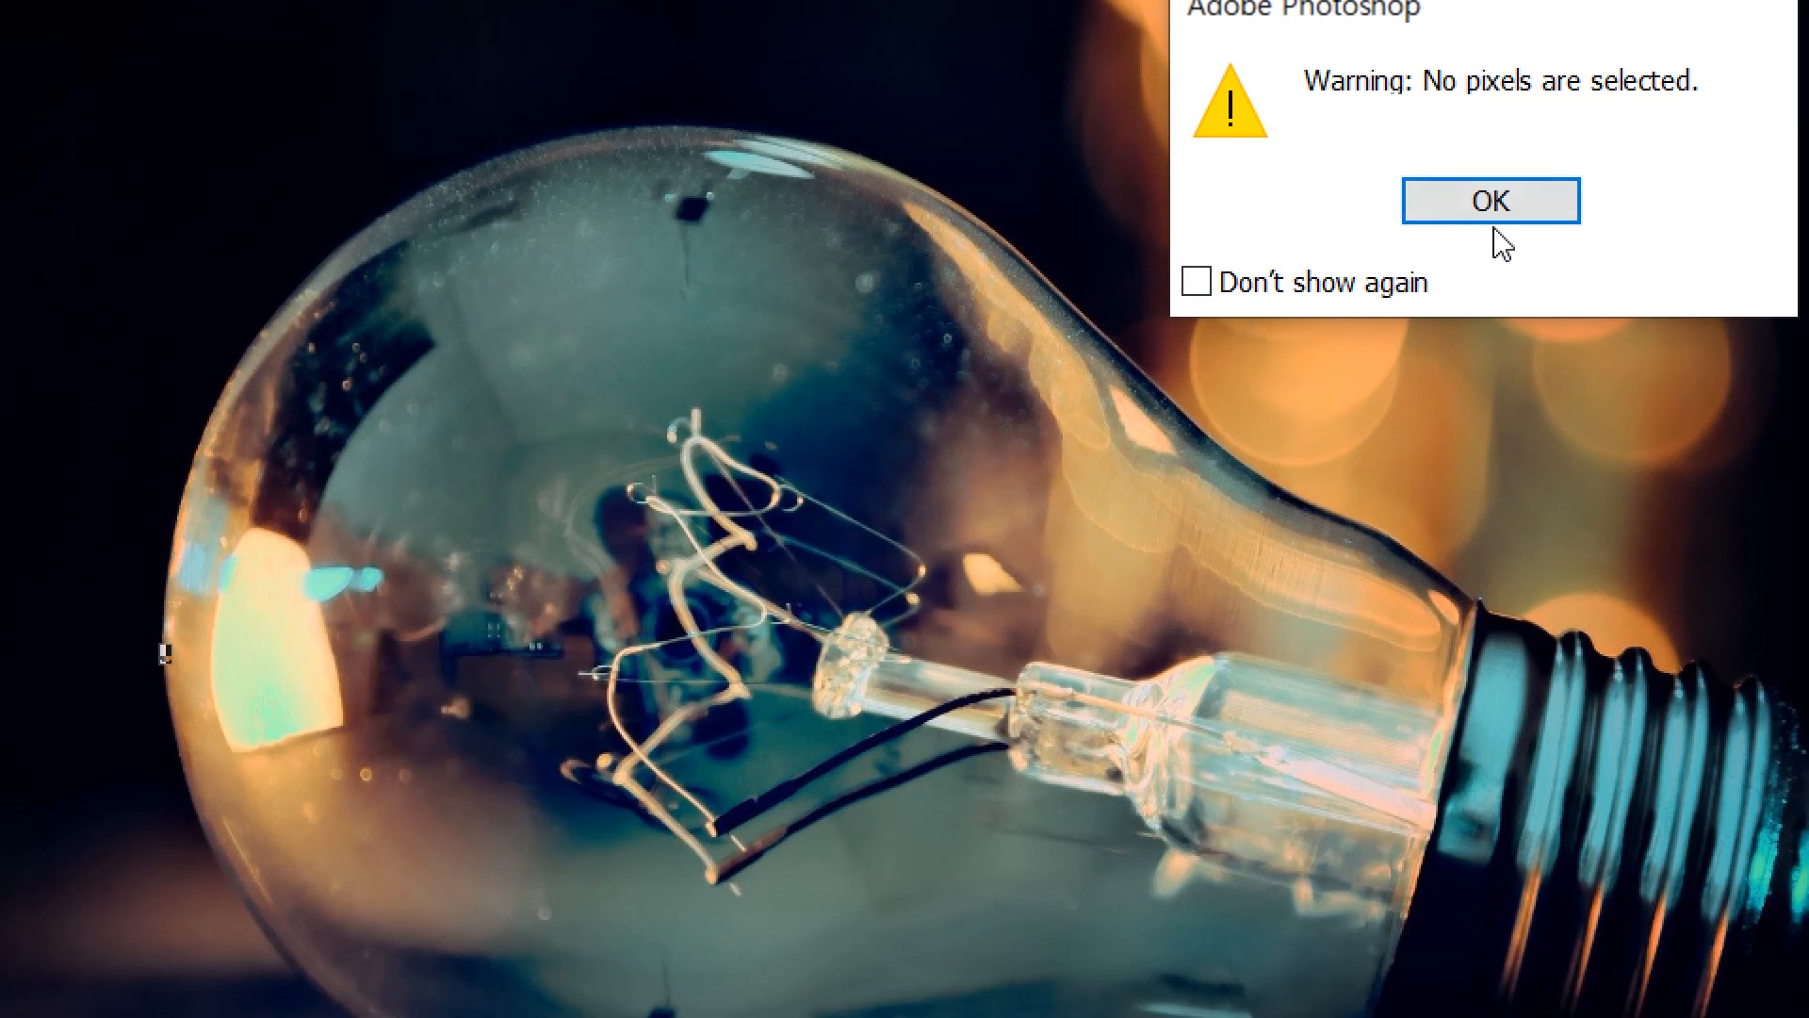
pyautogui.click(1497, 215)
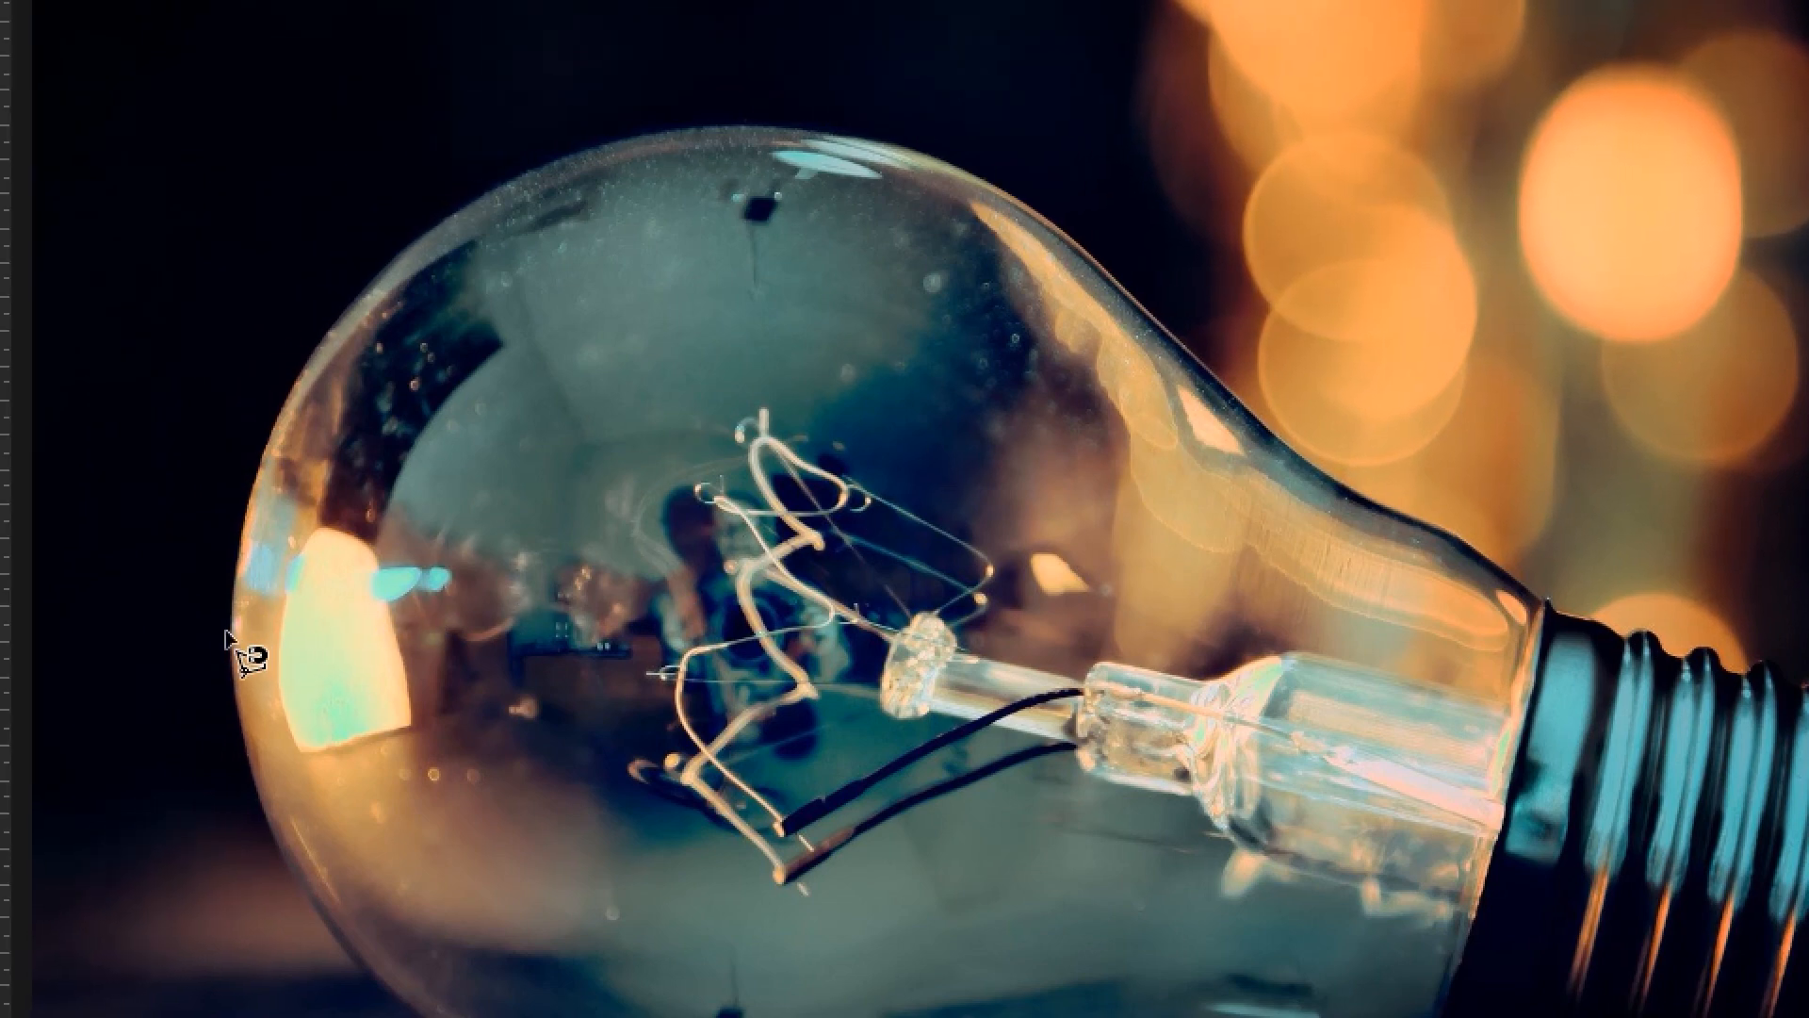
pyautogui.click(157, 631)
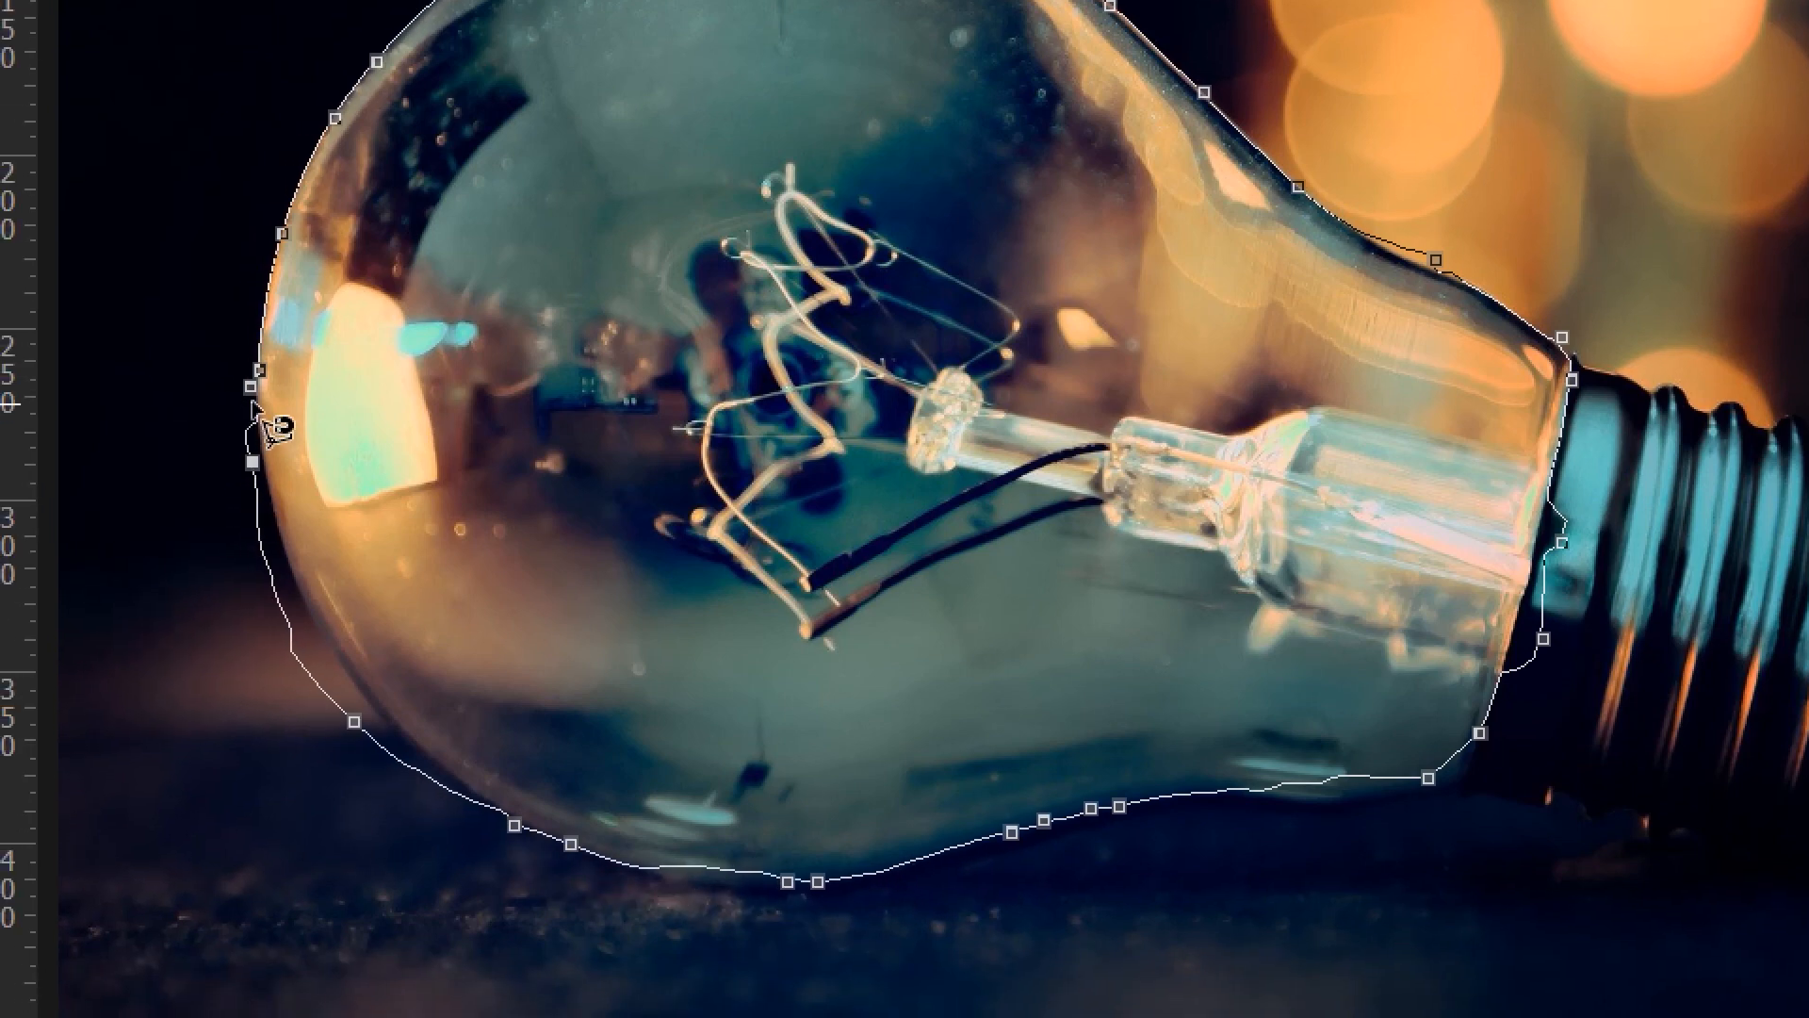
pyautogui.click(254, 398)
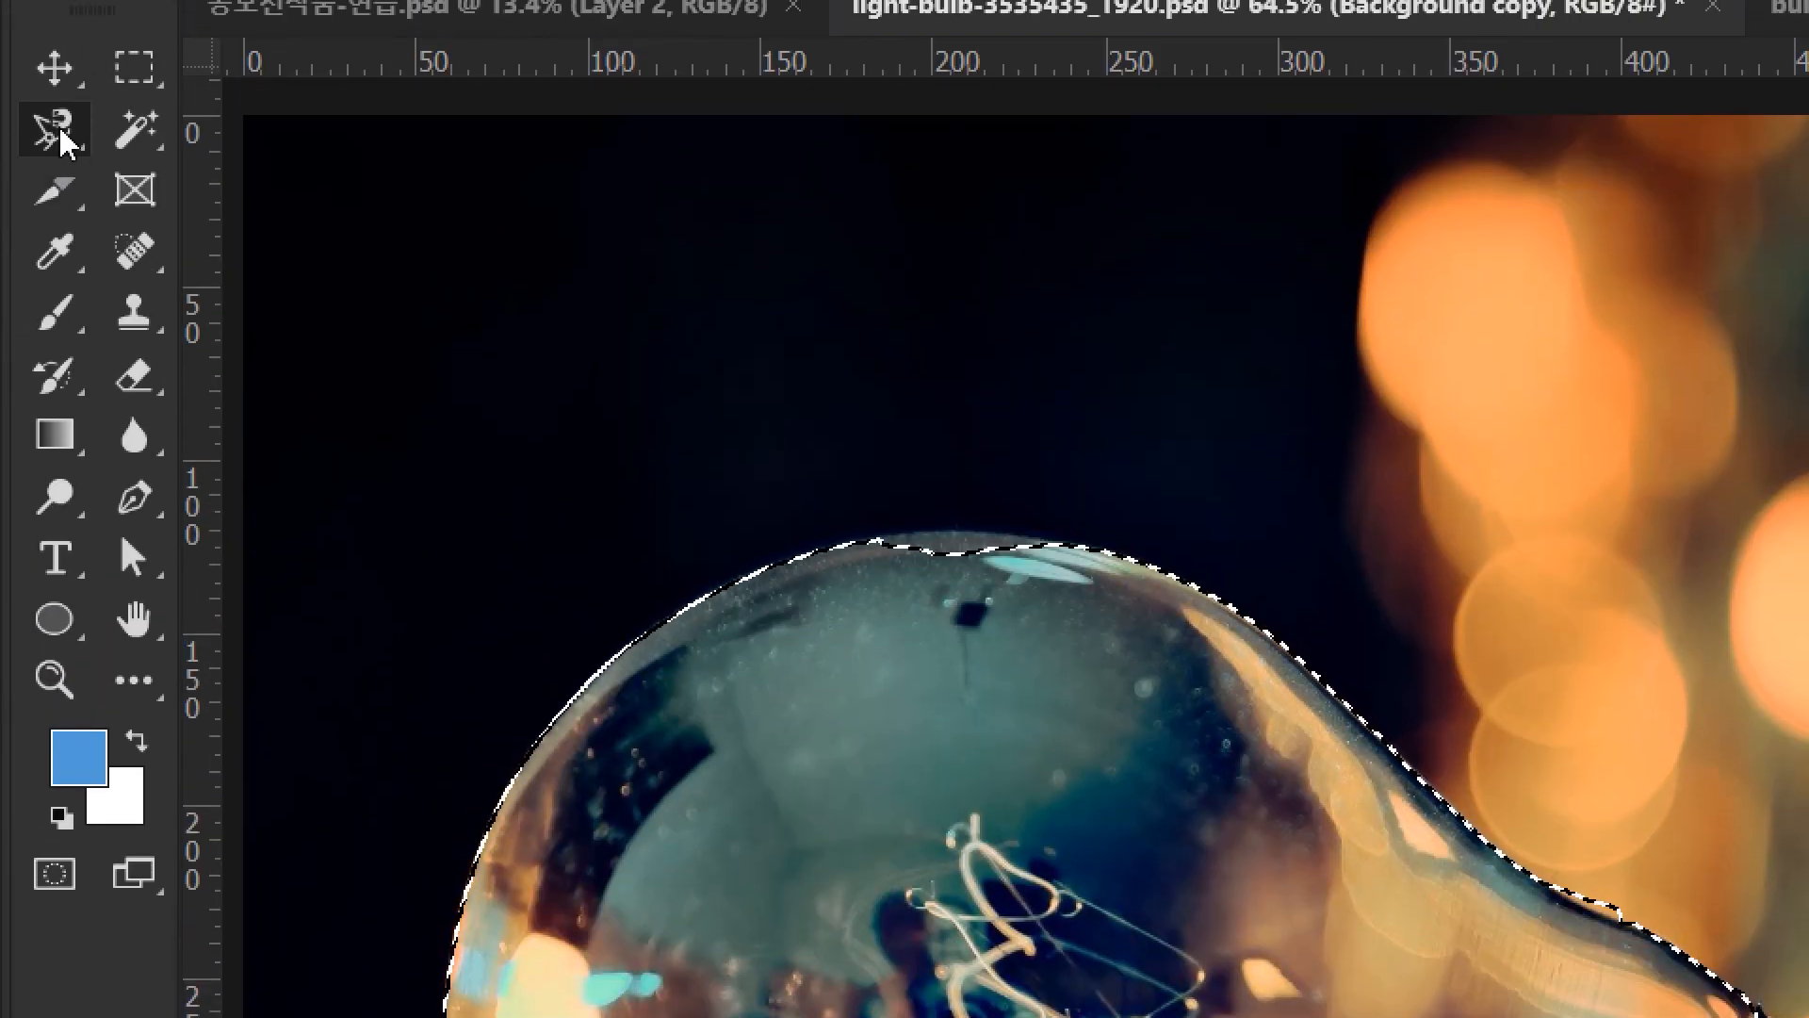
# Subtract the excess strip outside the glass along the bulb's lower-left edge from the selection with the Polygonal Lasso.
pyautogui.rightClick(58, 132)
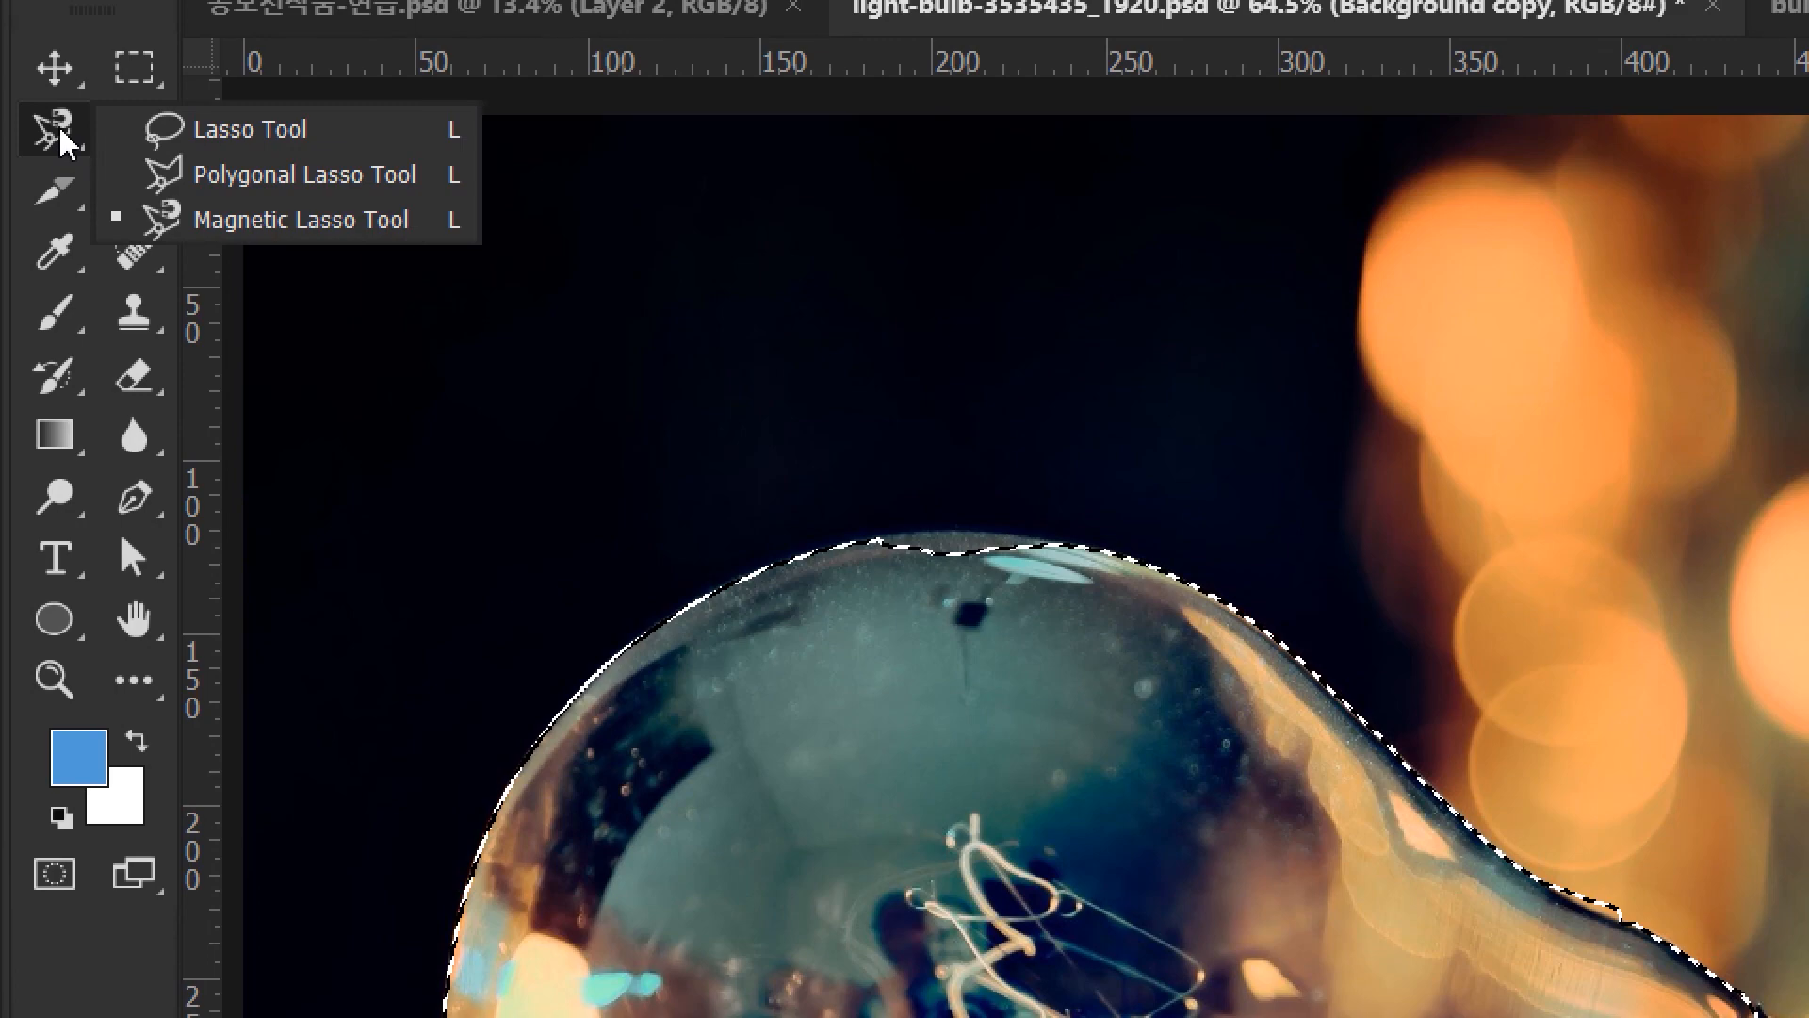
pyautogui.click(188, 175)
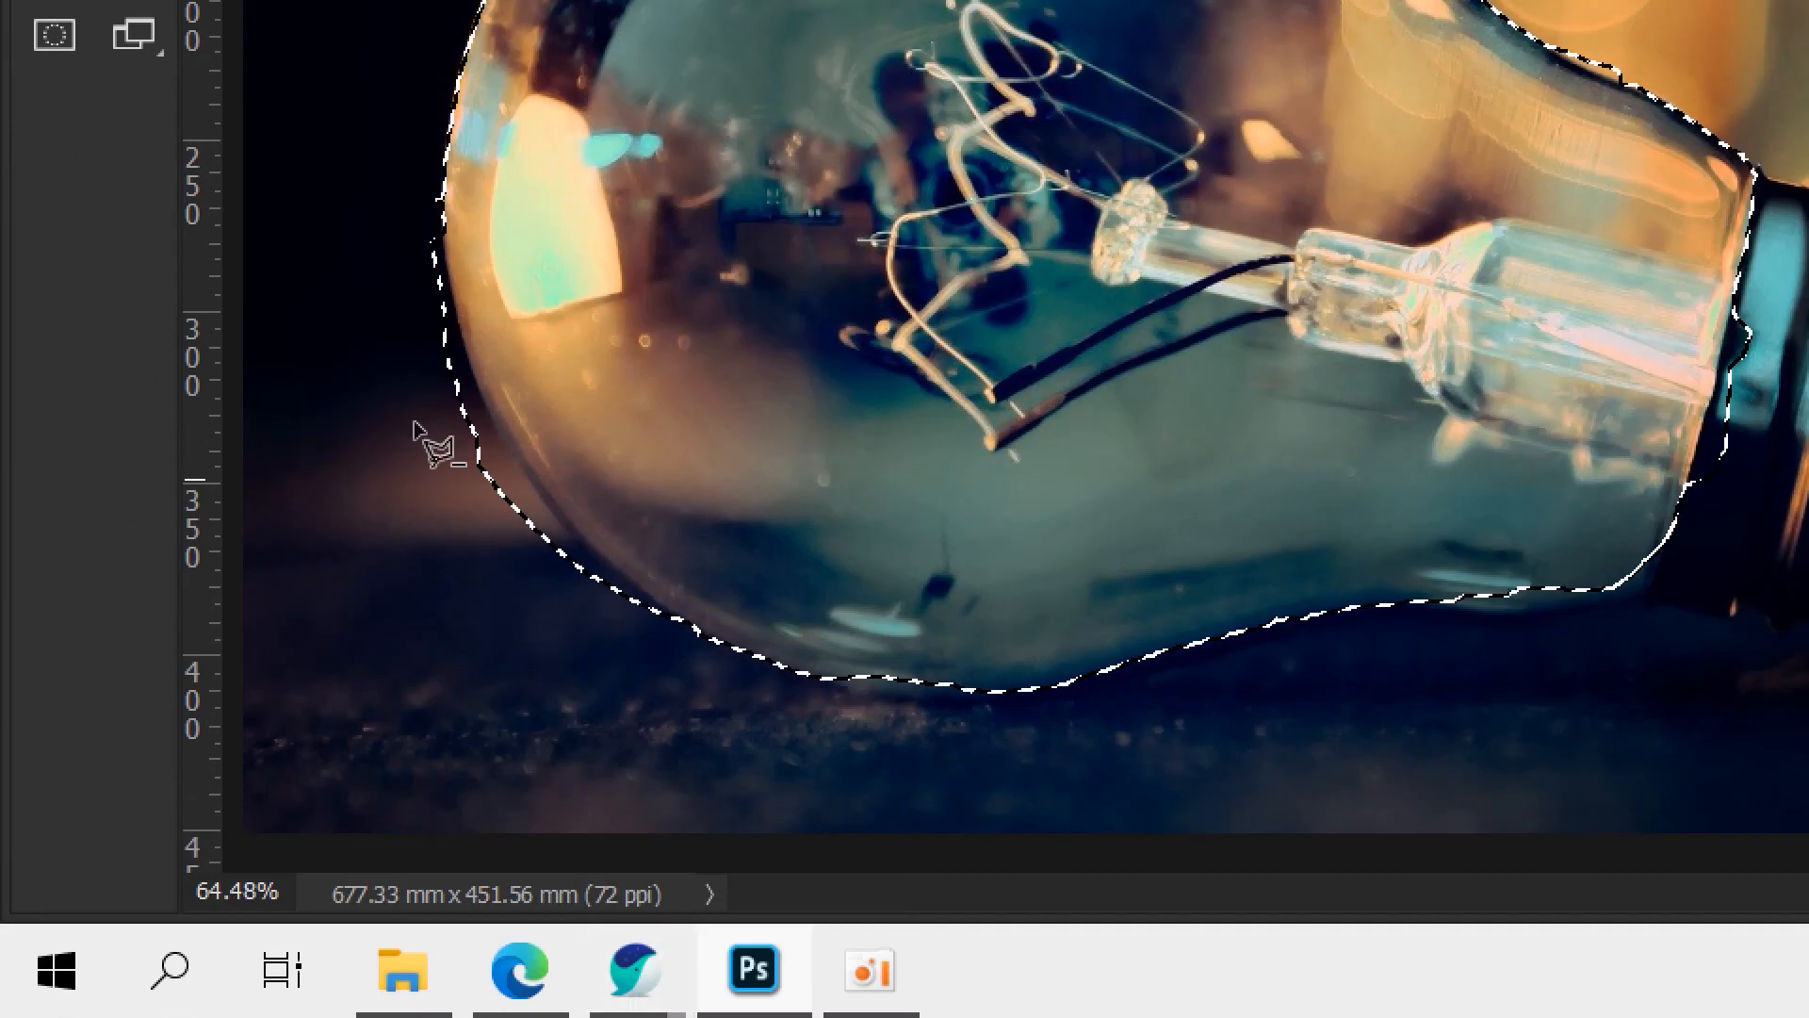
pyautogui.click(396, 148)
pyautogui.click(442, 233)
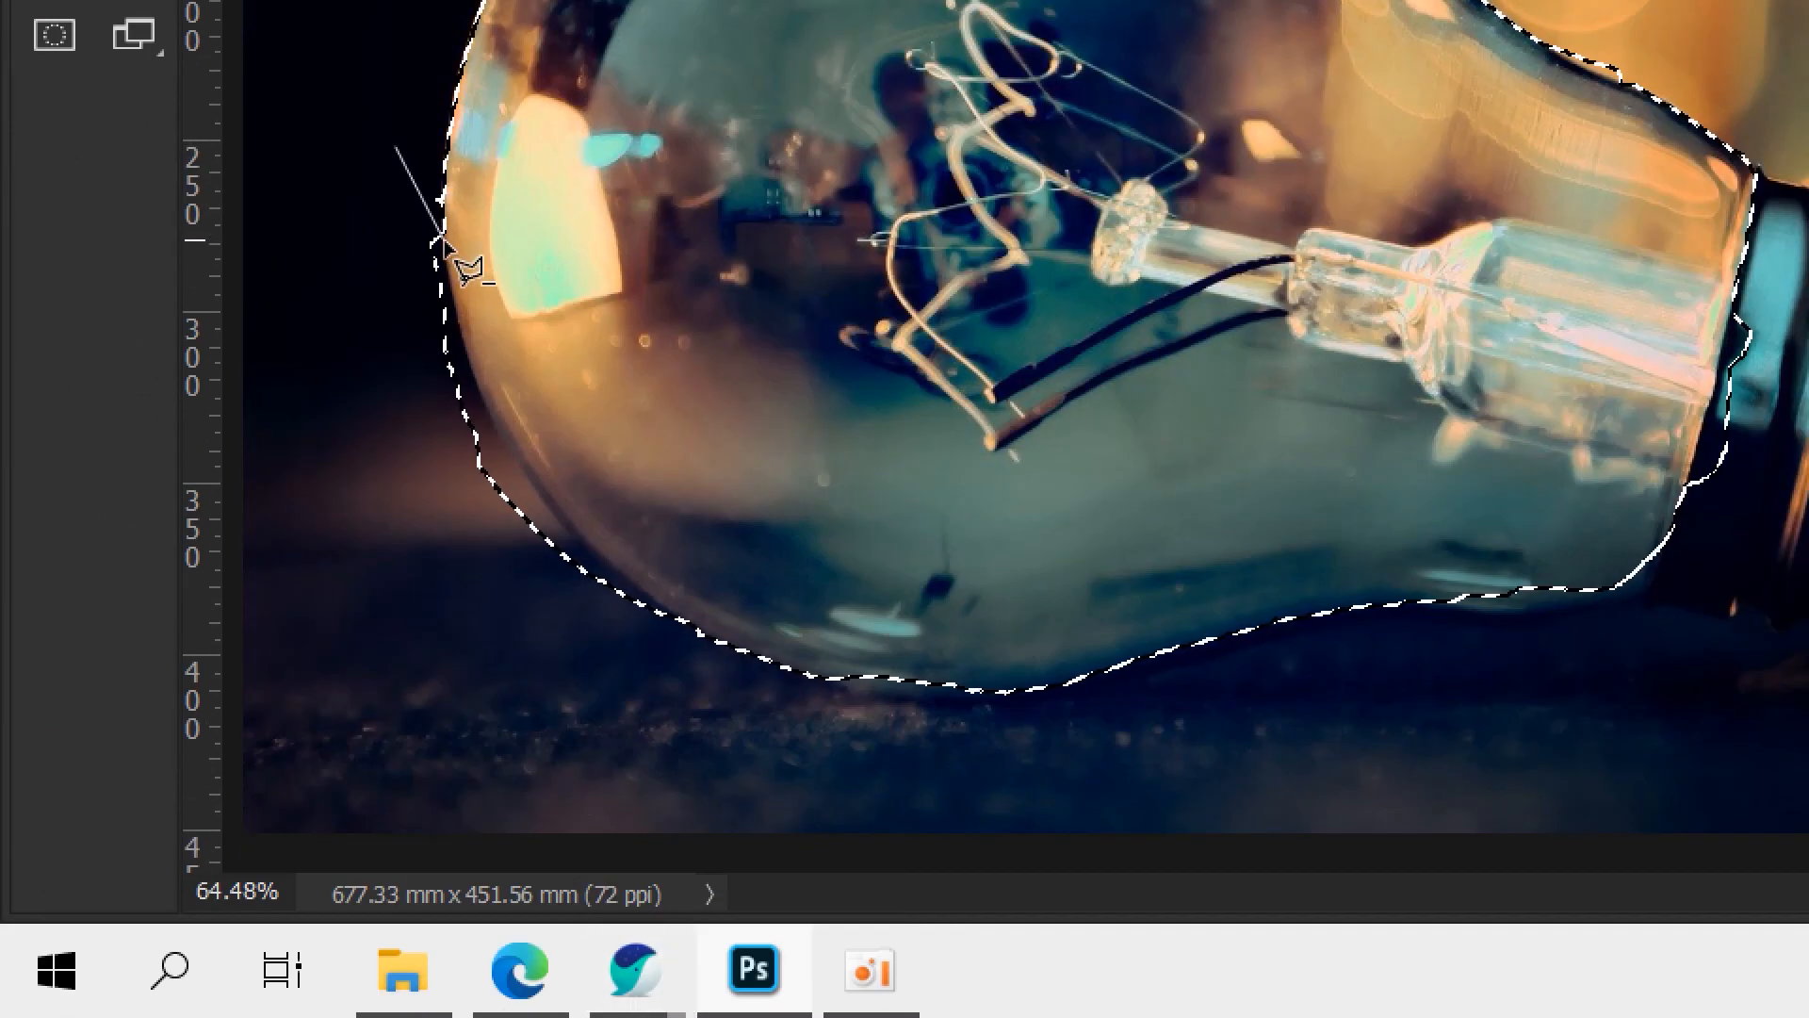
pyautogui.click(487, 411)
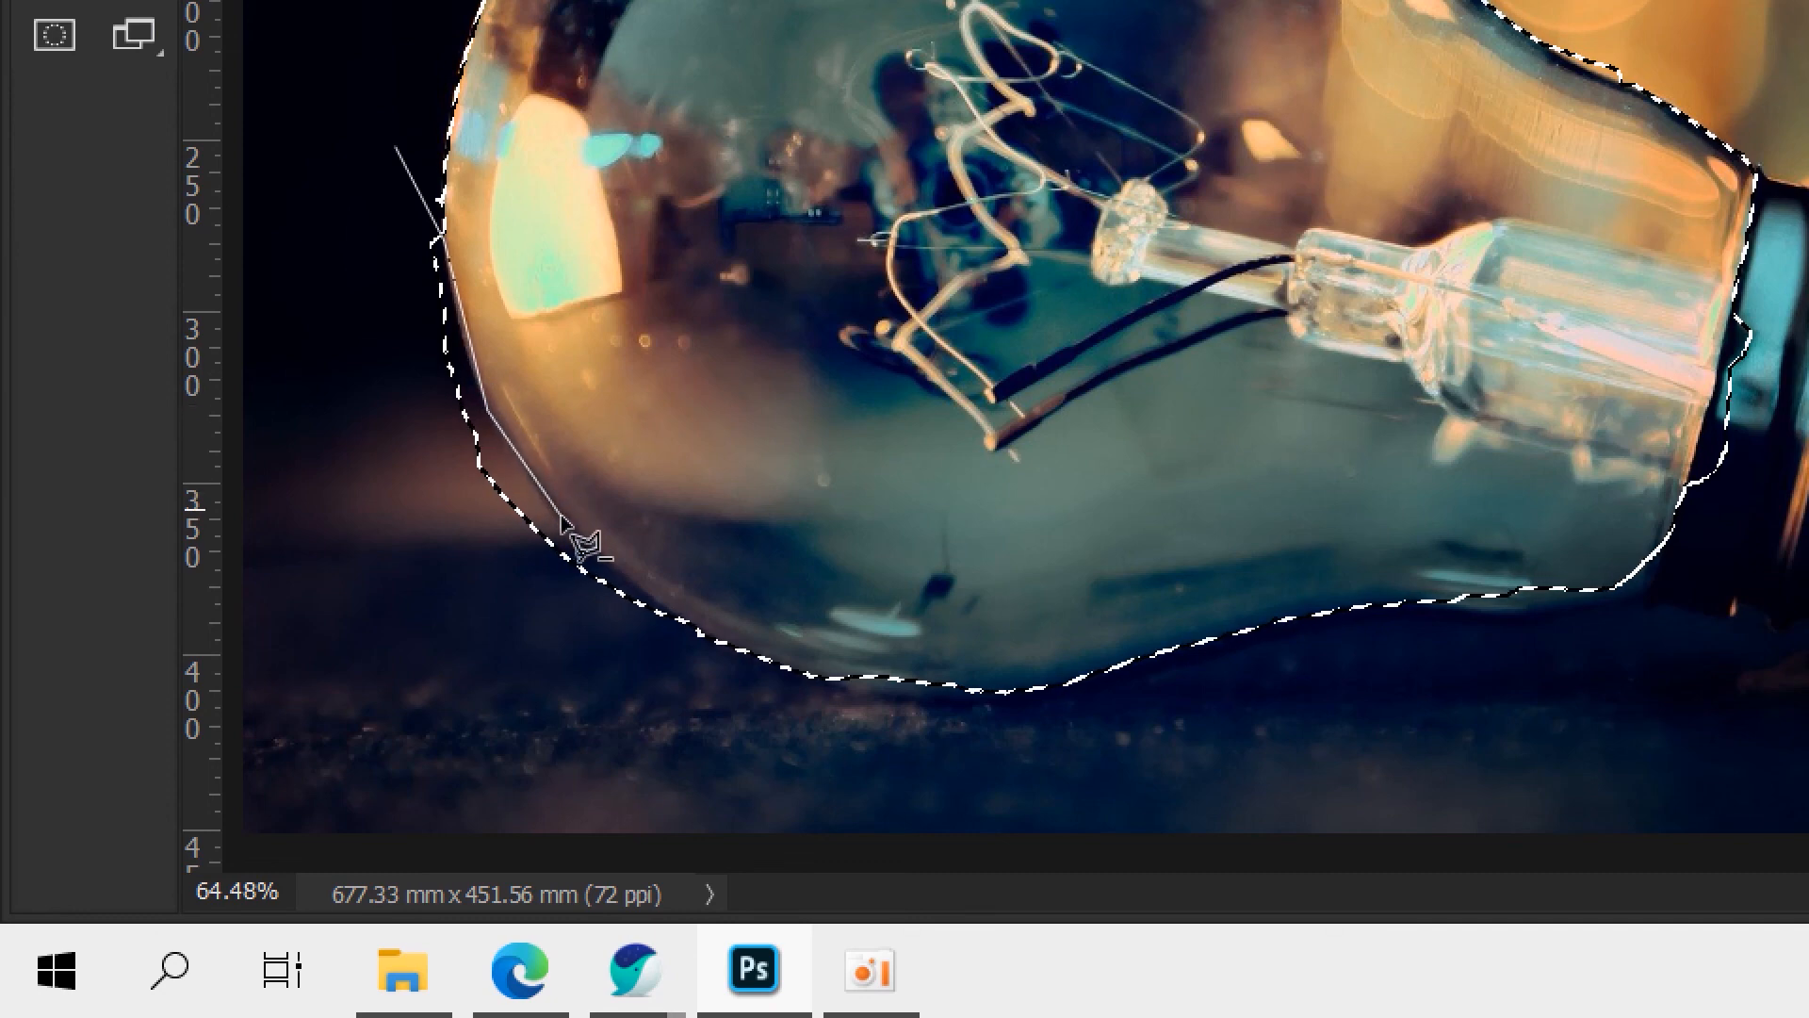
pyautogui.click(563, 516)
pyautogui.click(693, 637)
pyautogui.click(387, 599)
pyautogui.doubleClick(262, 105)
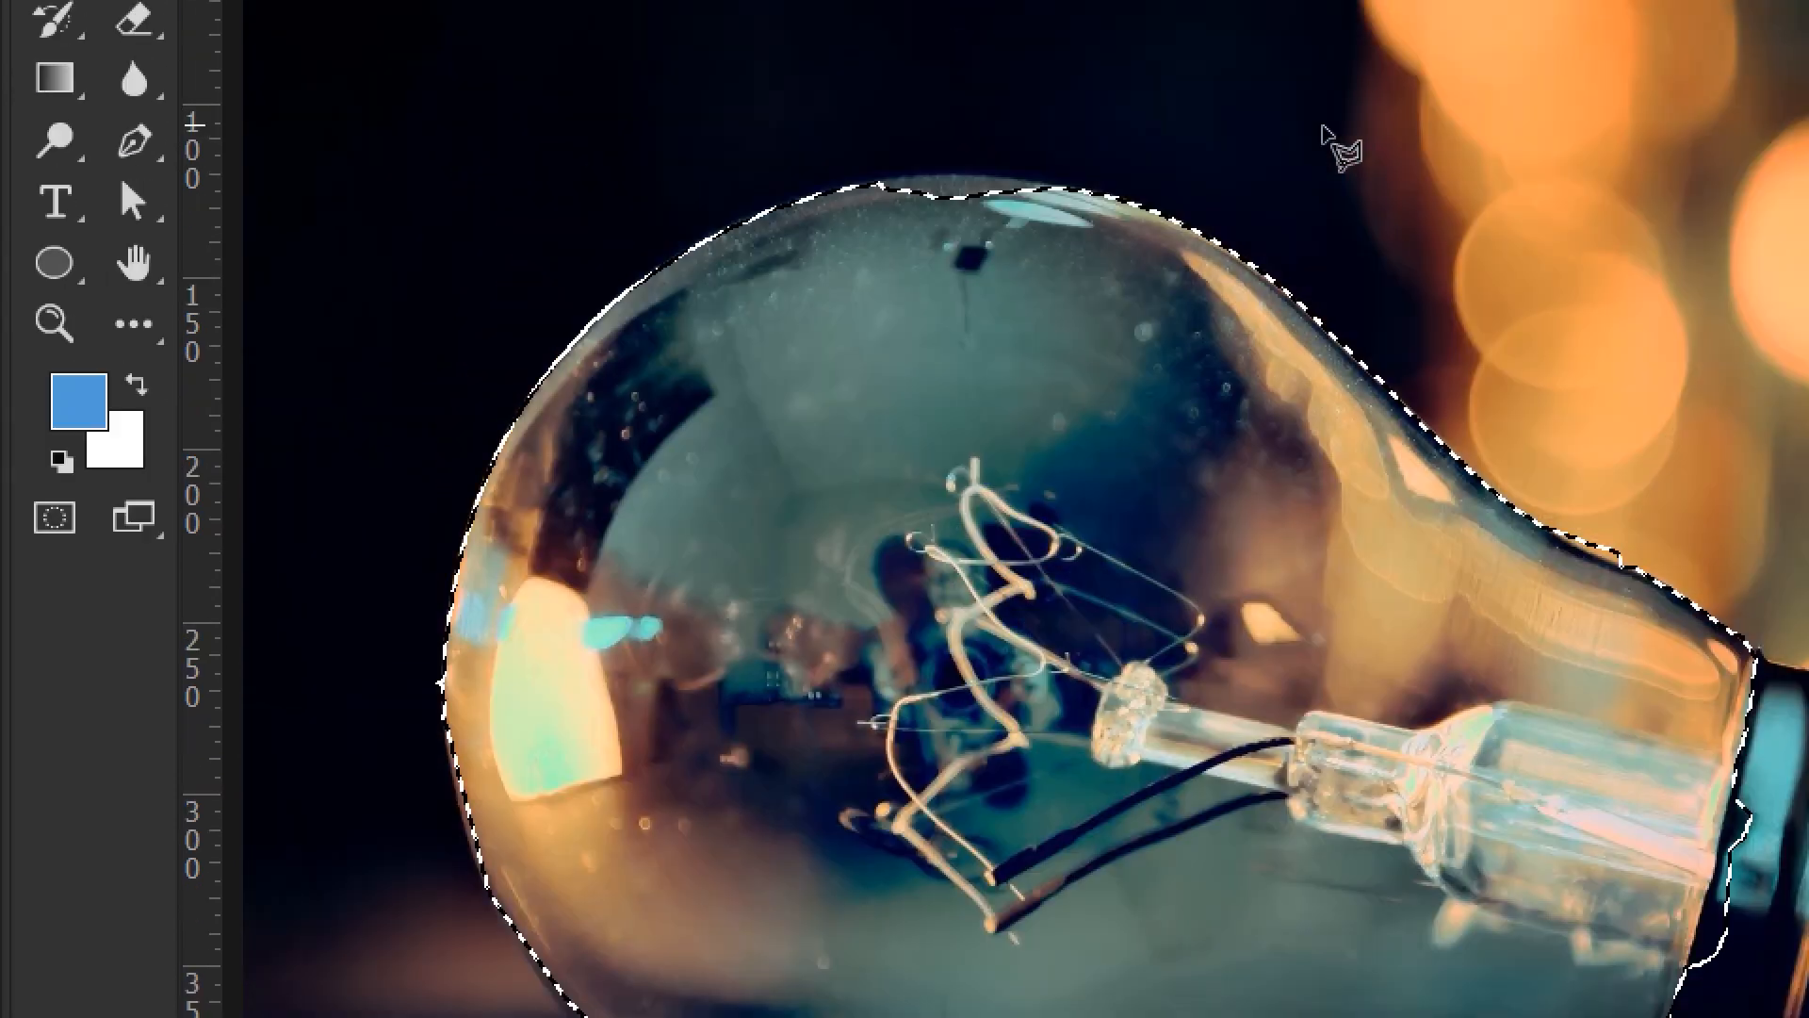
# Add the missed sliver along the bulb's upper edge to the selection with the Polygonal Lasso.
pyautogui.click(881, 184)
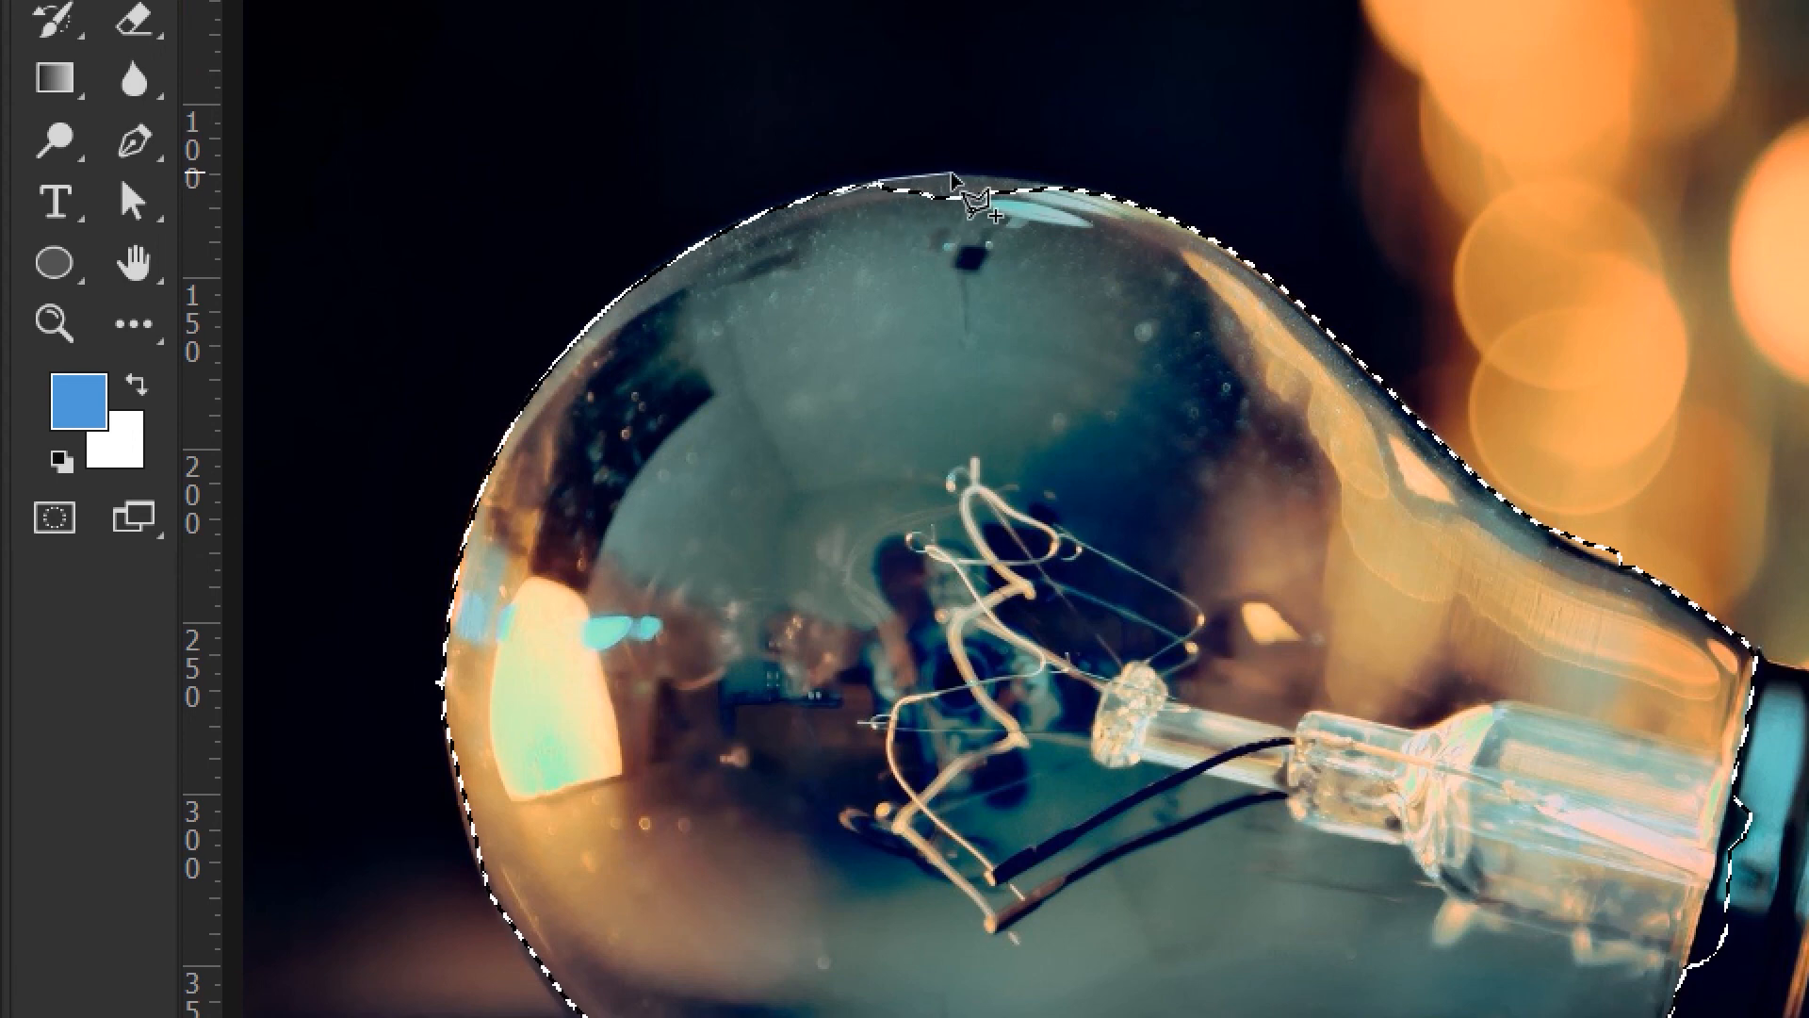
pyautogui.click(1064, 185)
pyautogui.click(1131, 268)
pyautogui.doubleClick(891, 292)
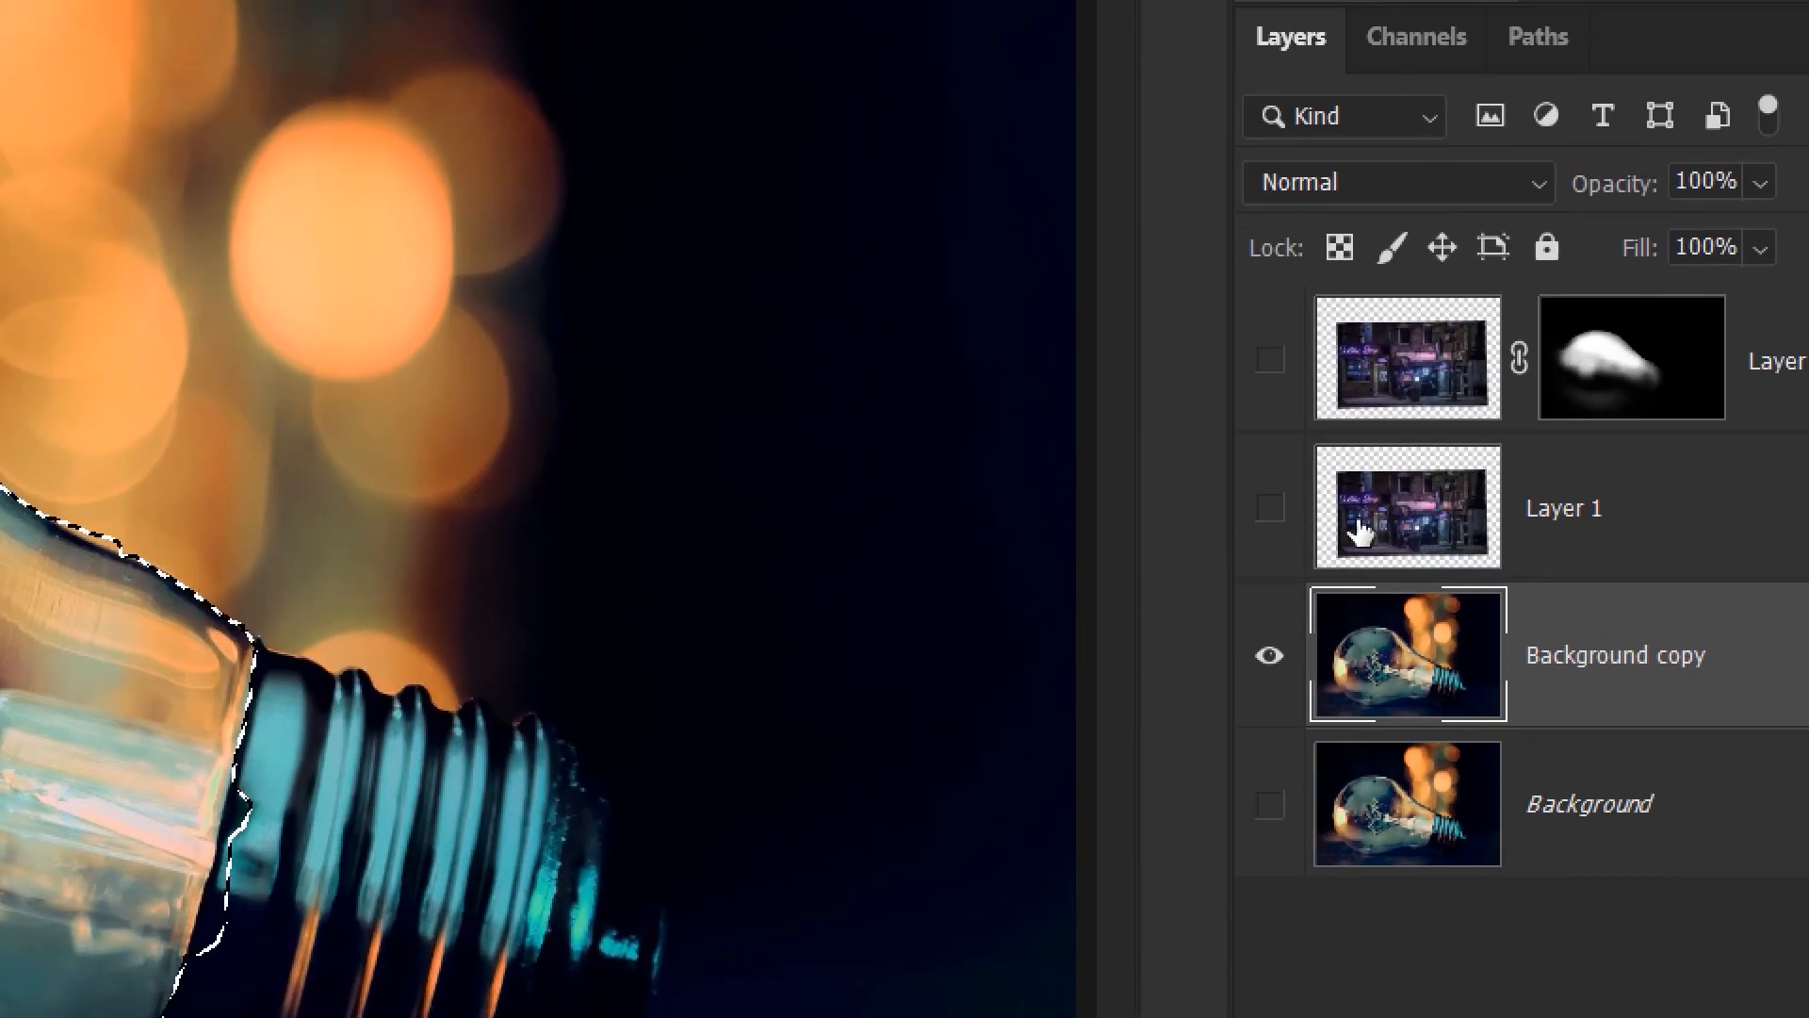
# Show Layer 1, add a layer mask to it from the bulb selection, and unlink the mask from the photo.
pyautogui.click(1272, 518)
pyautogui.click(1427, 516)
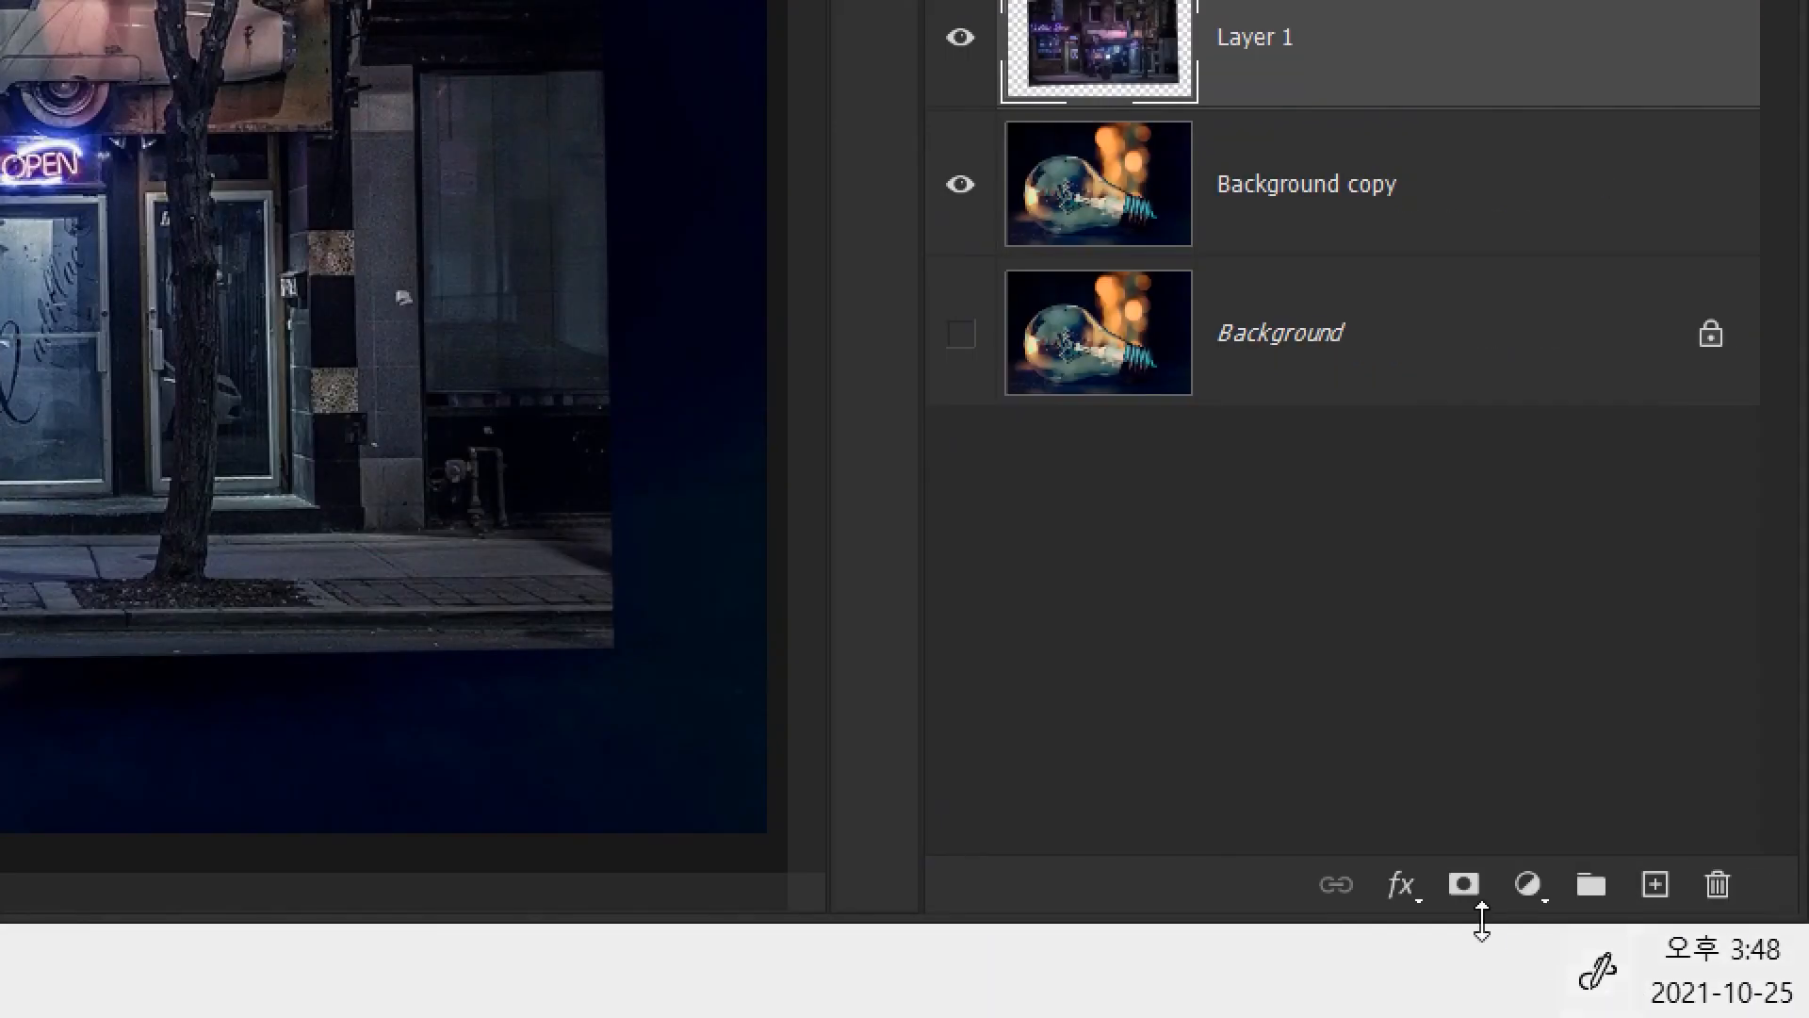
pyautogui.click(1462, 886)
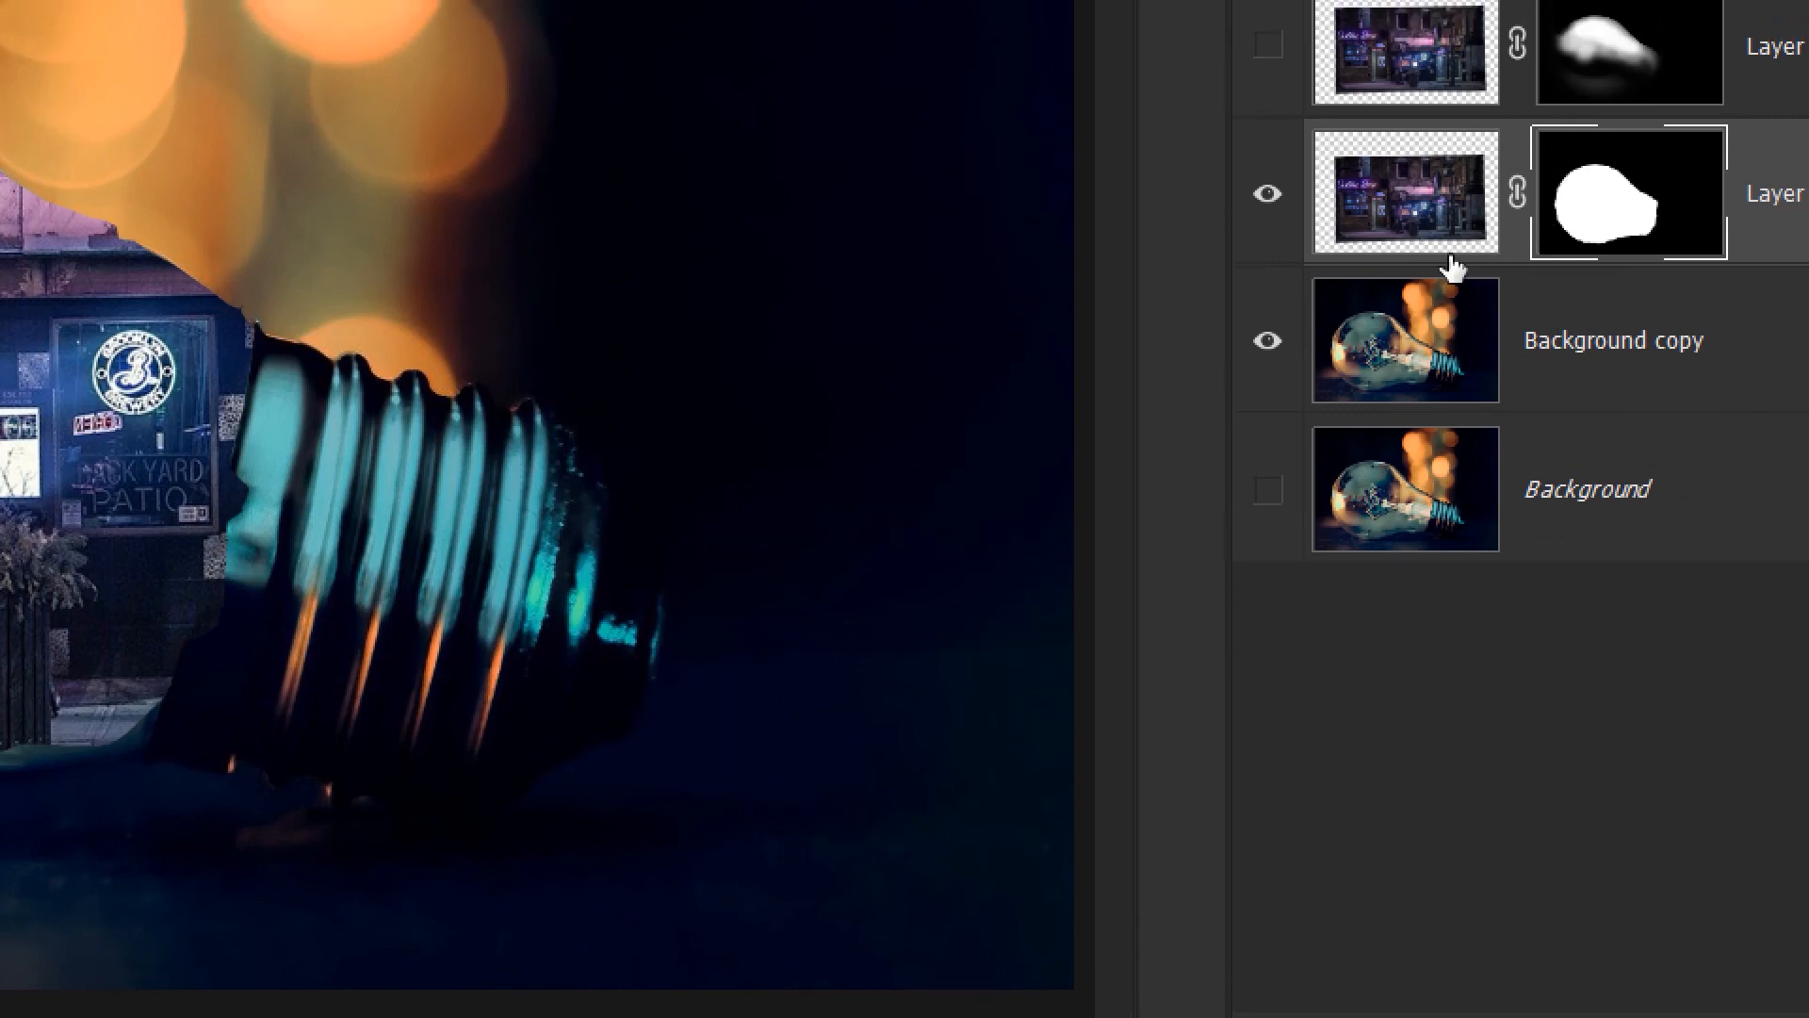
pyautogui.click(1517, 209)
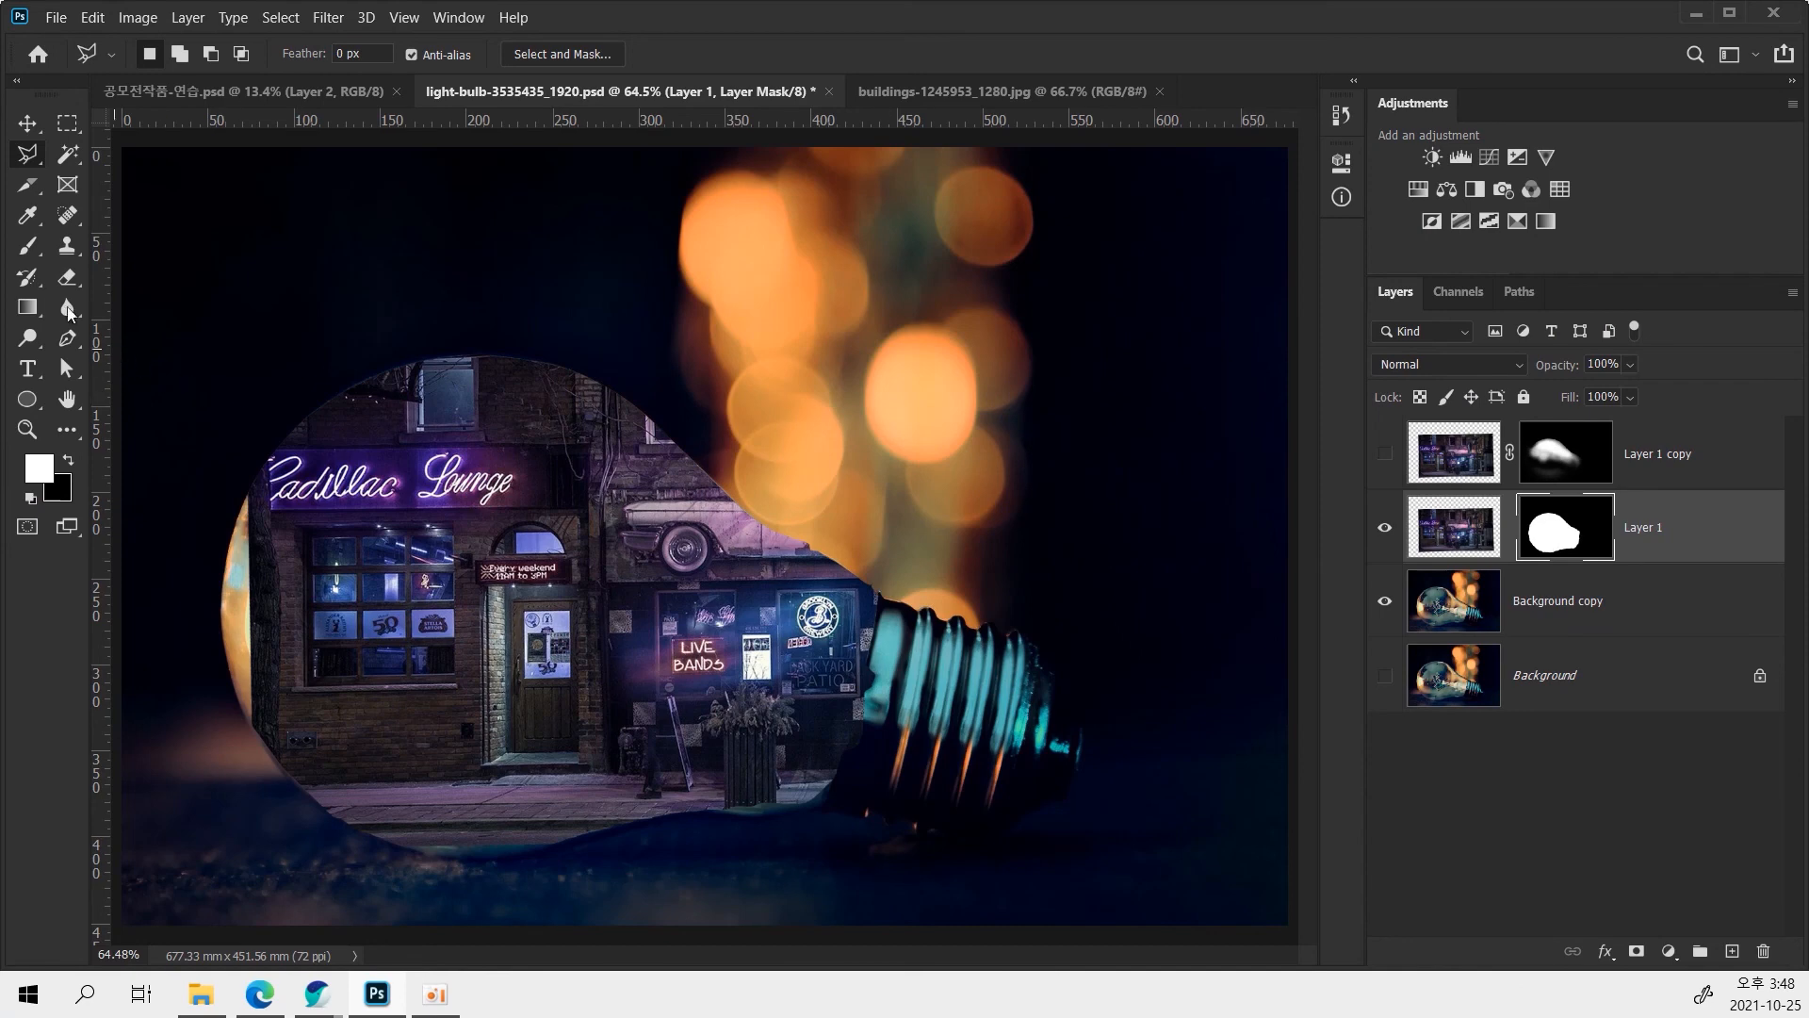
# Set up the Brush tool with the Soft Round tip from General Brushes after comparing it with Hard Round.
pyautogui.click(30, 251)
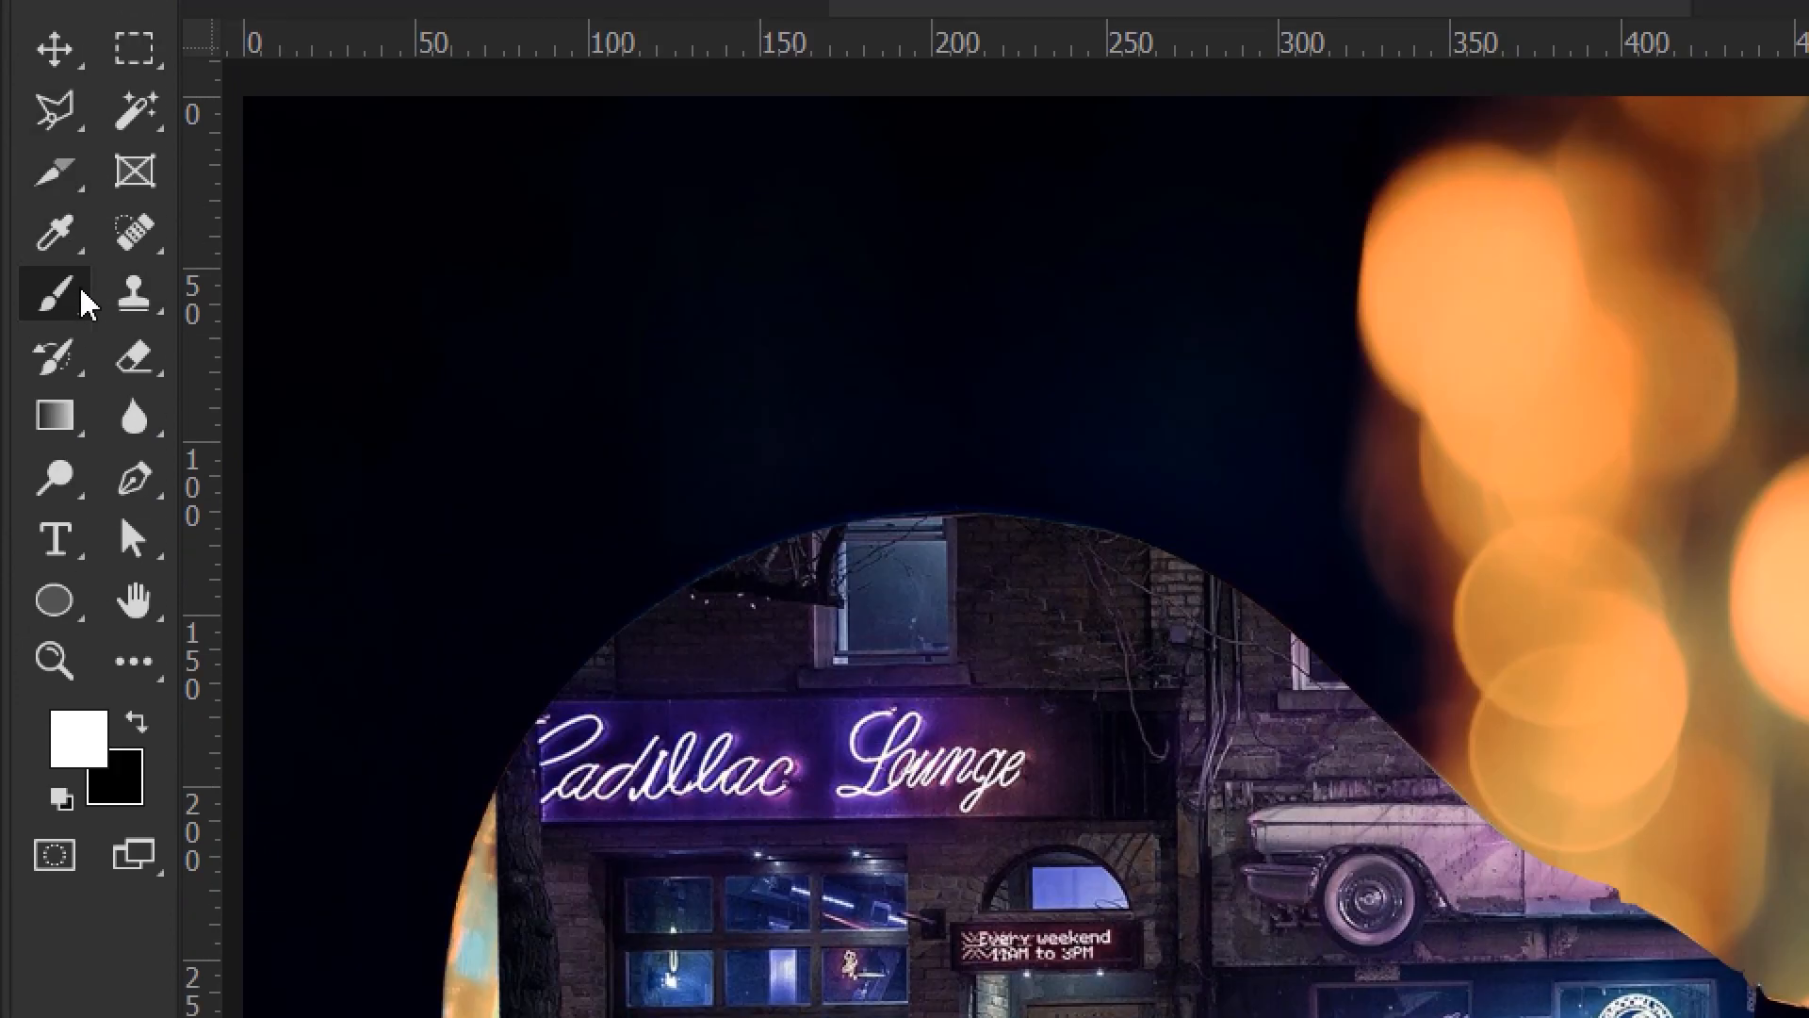
pyautogui.press('x')
pyautogui.press('x')
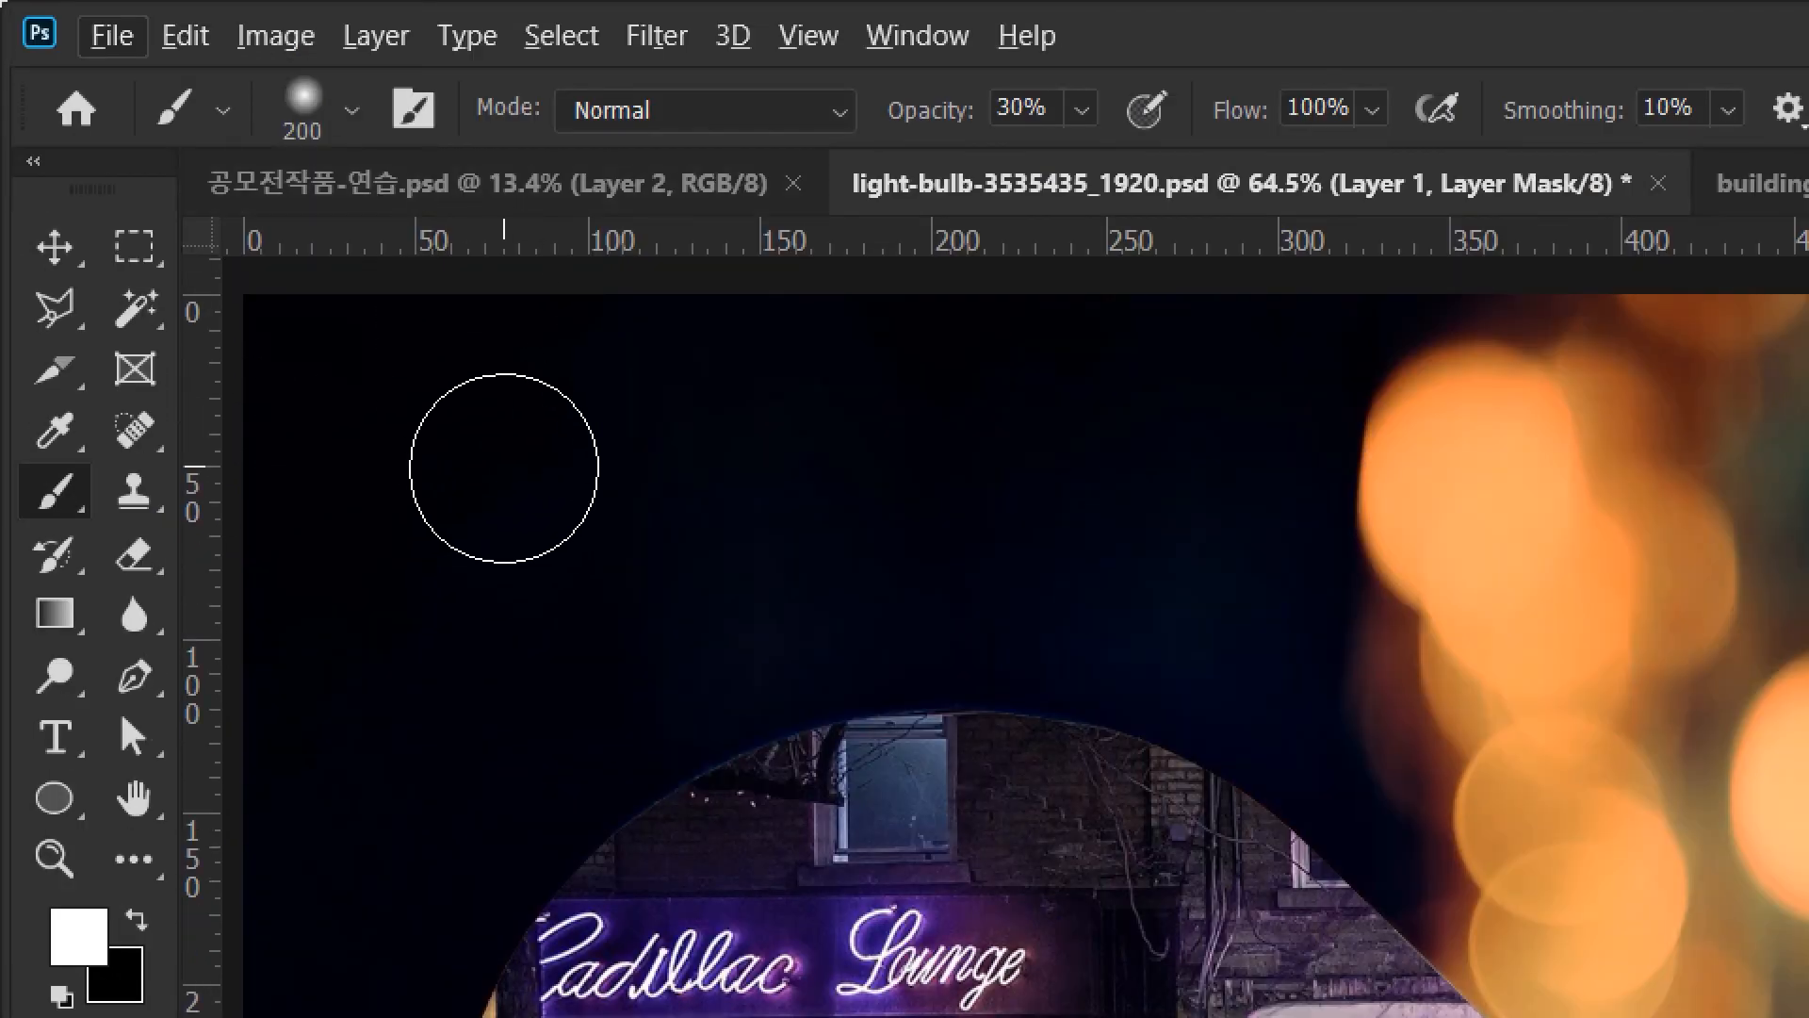
pyautogui.click(354, 110)
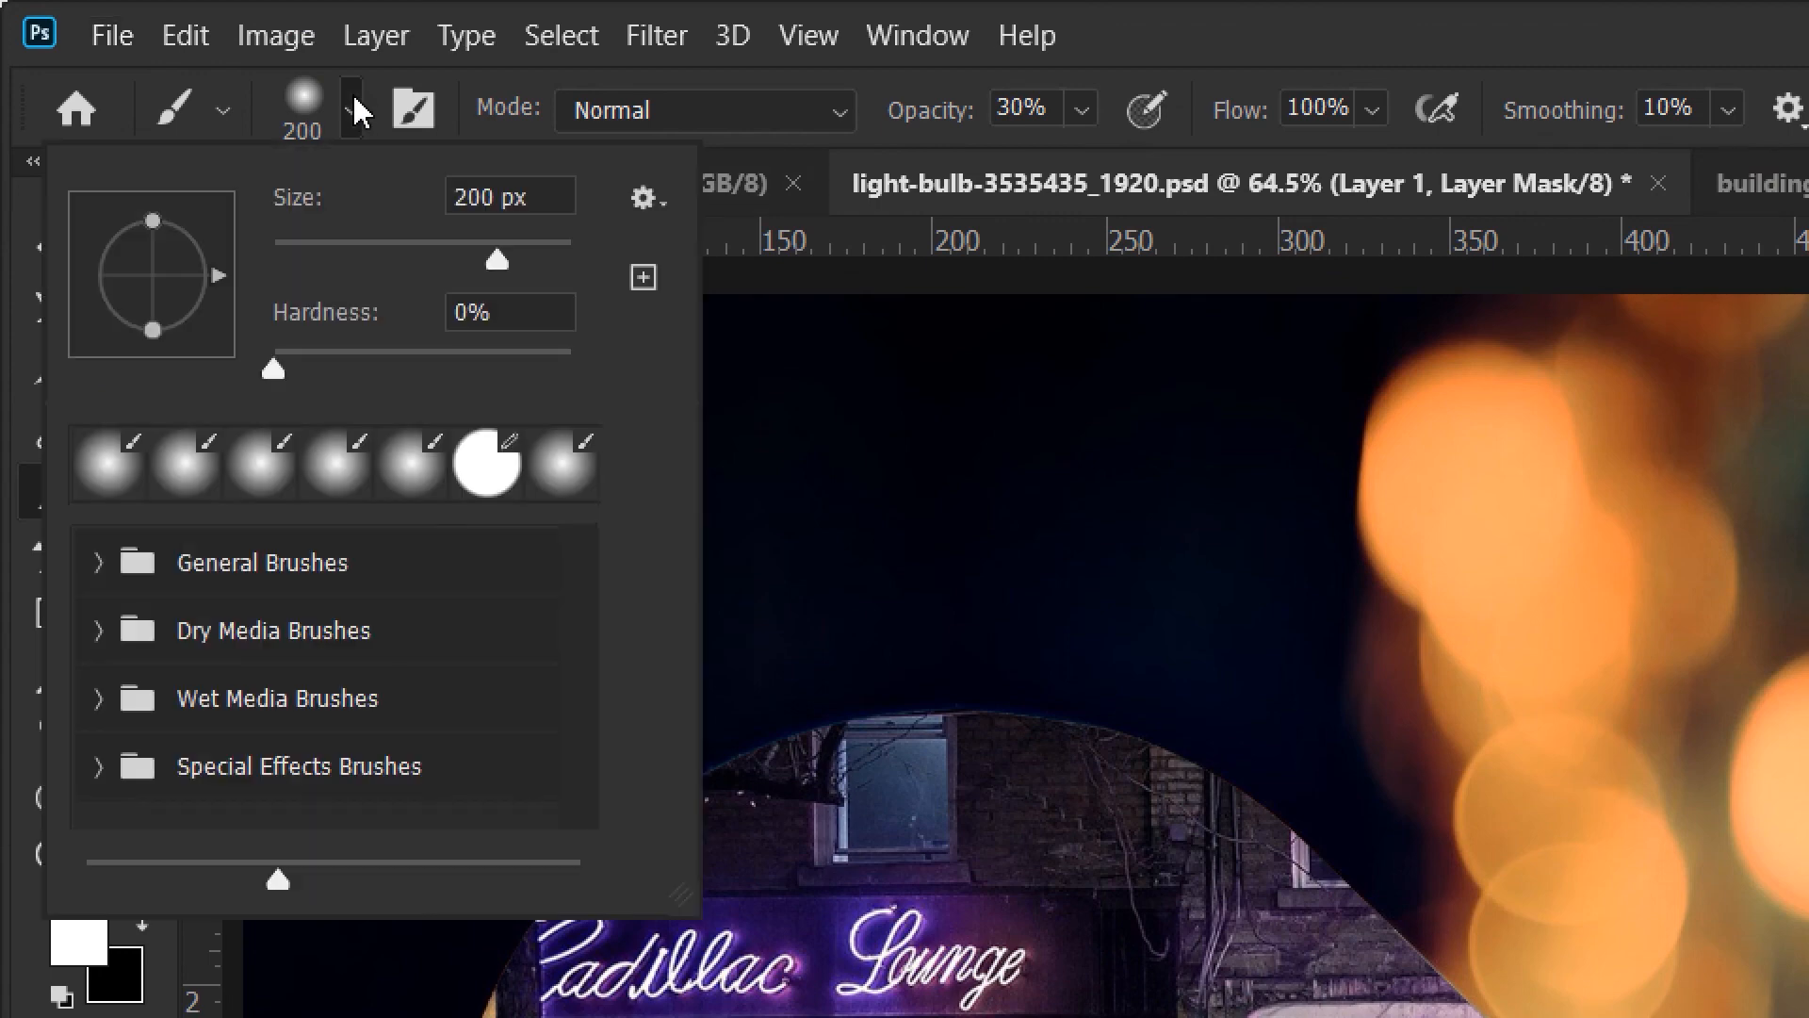
pyautogui.click(101, 568)
pyautogui.click(323, 639)
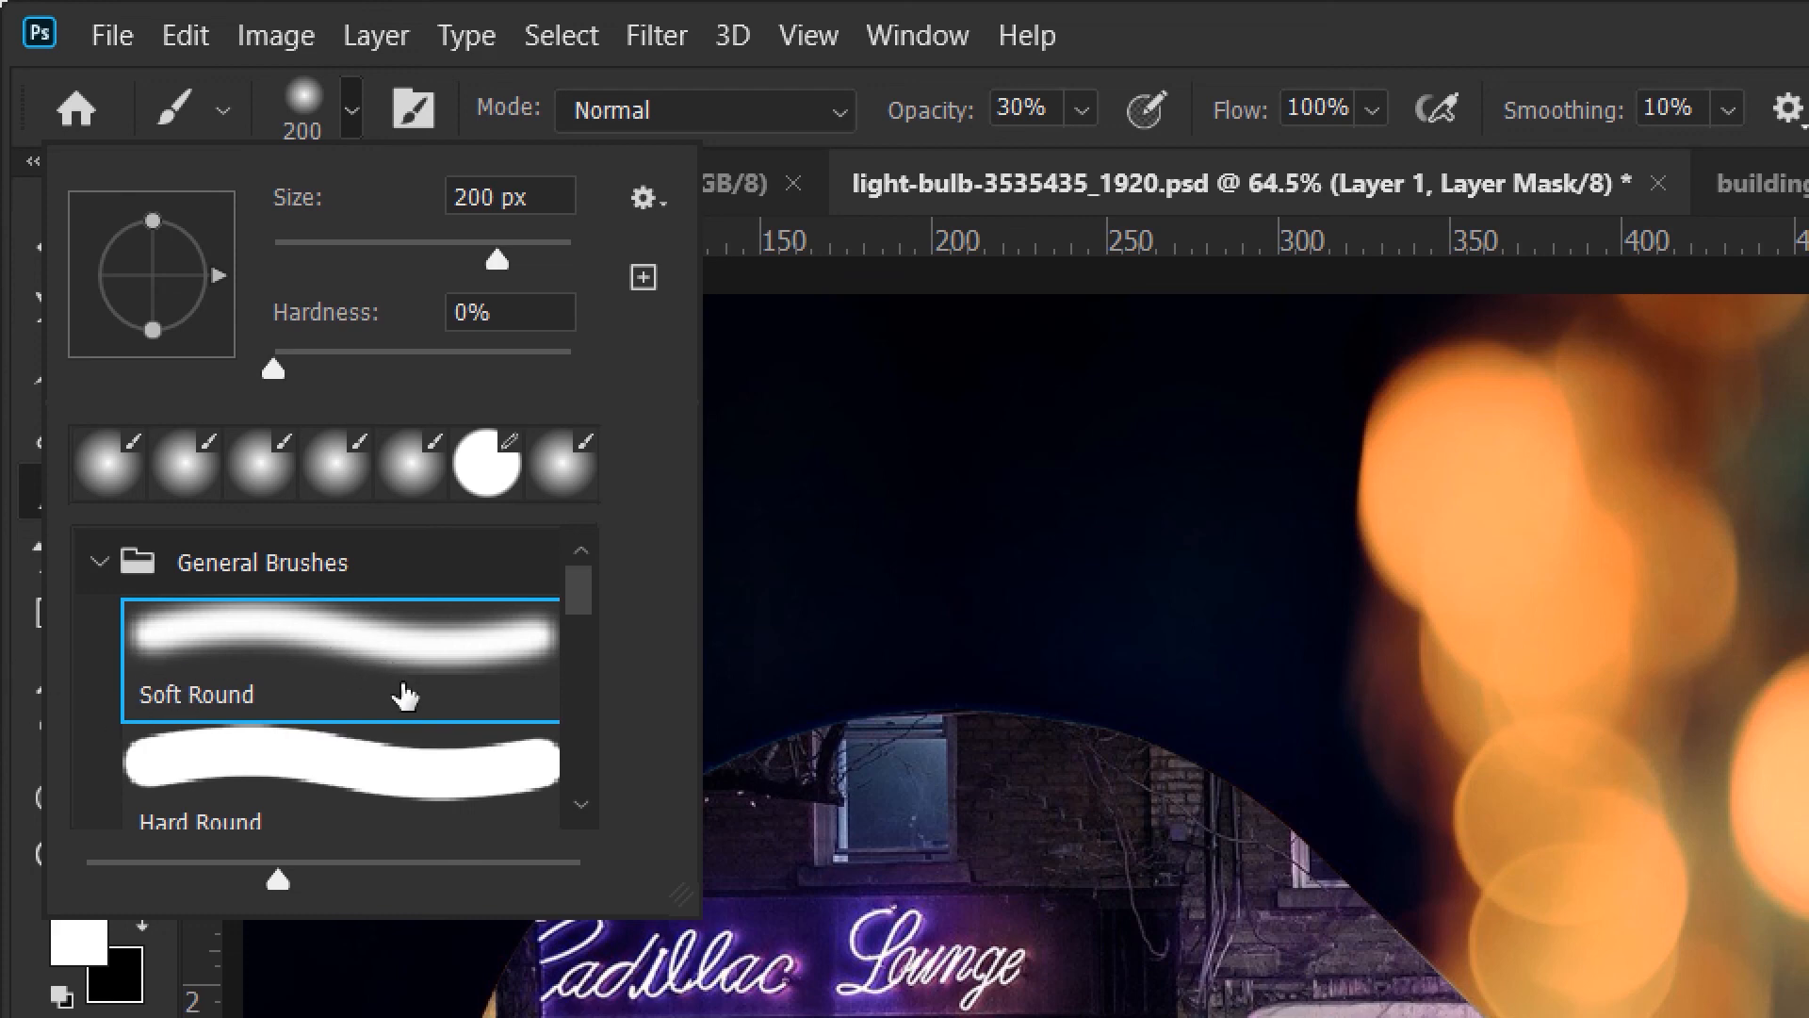
pyautogui.click(382, 761)
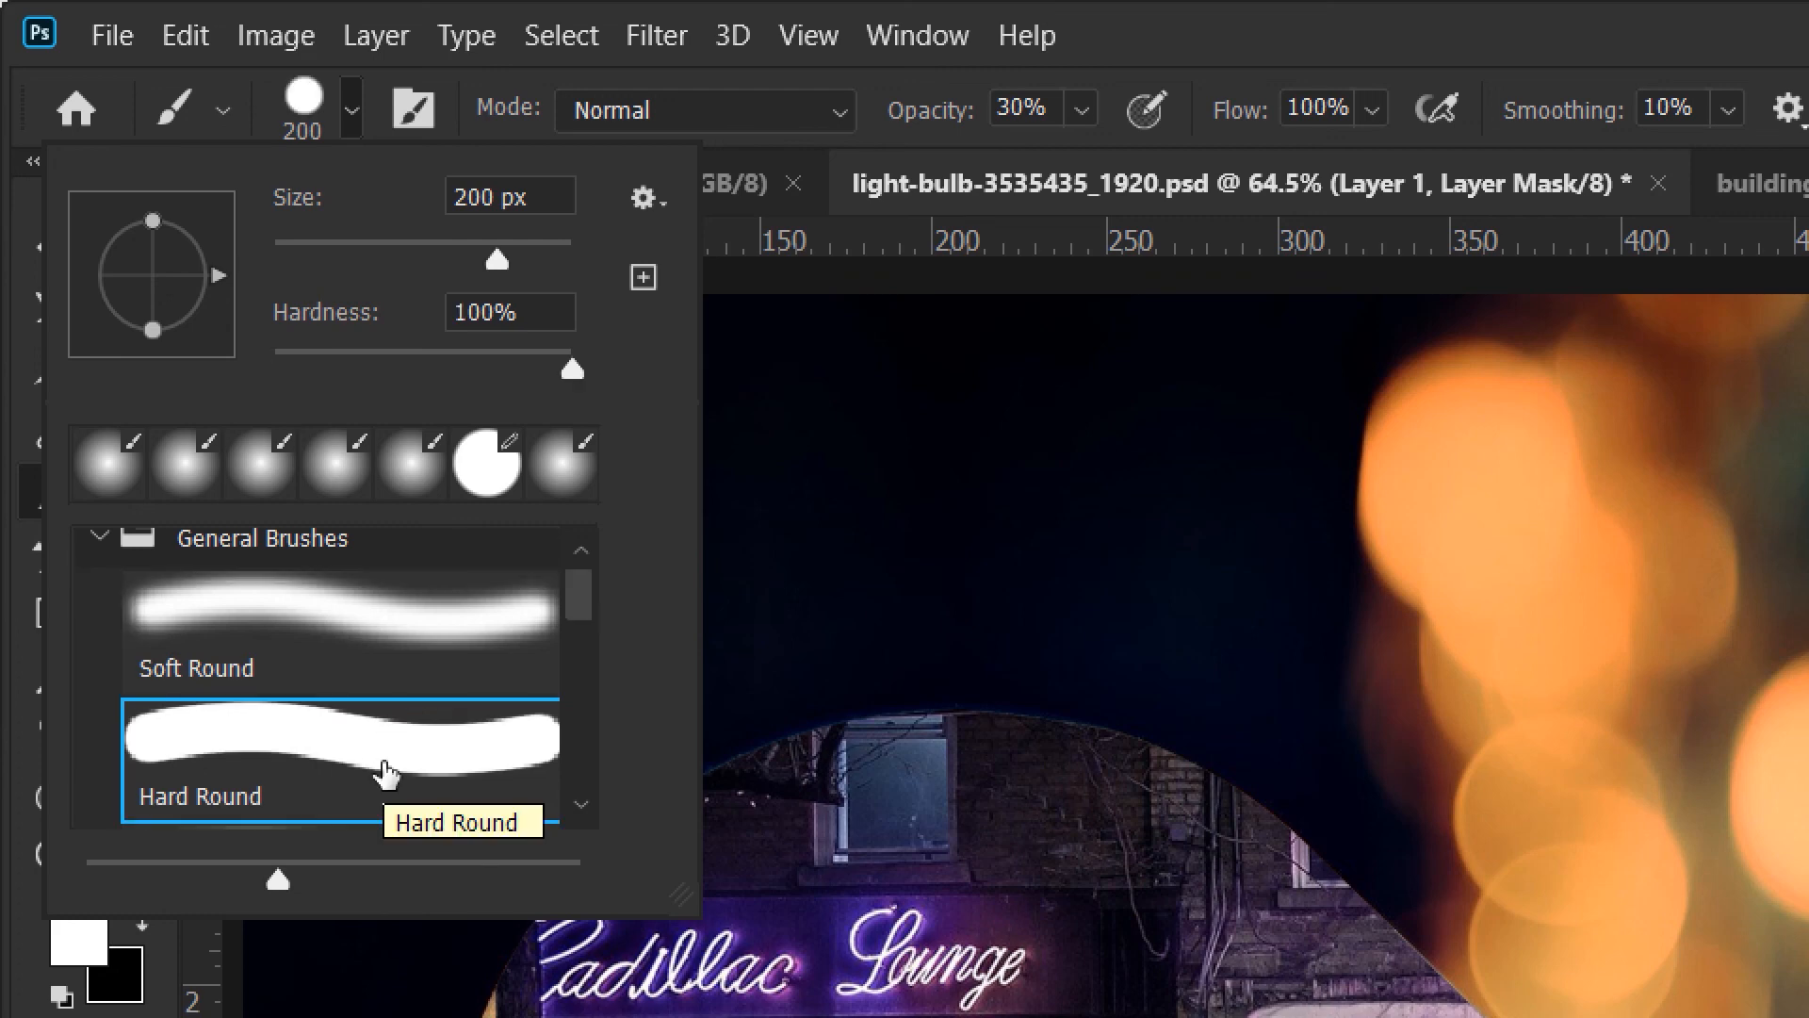
pyautogui.click(383, 621)
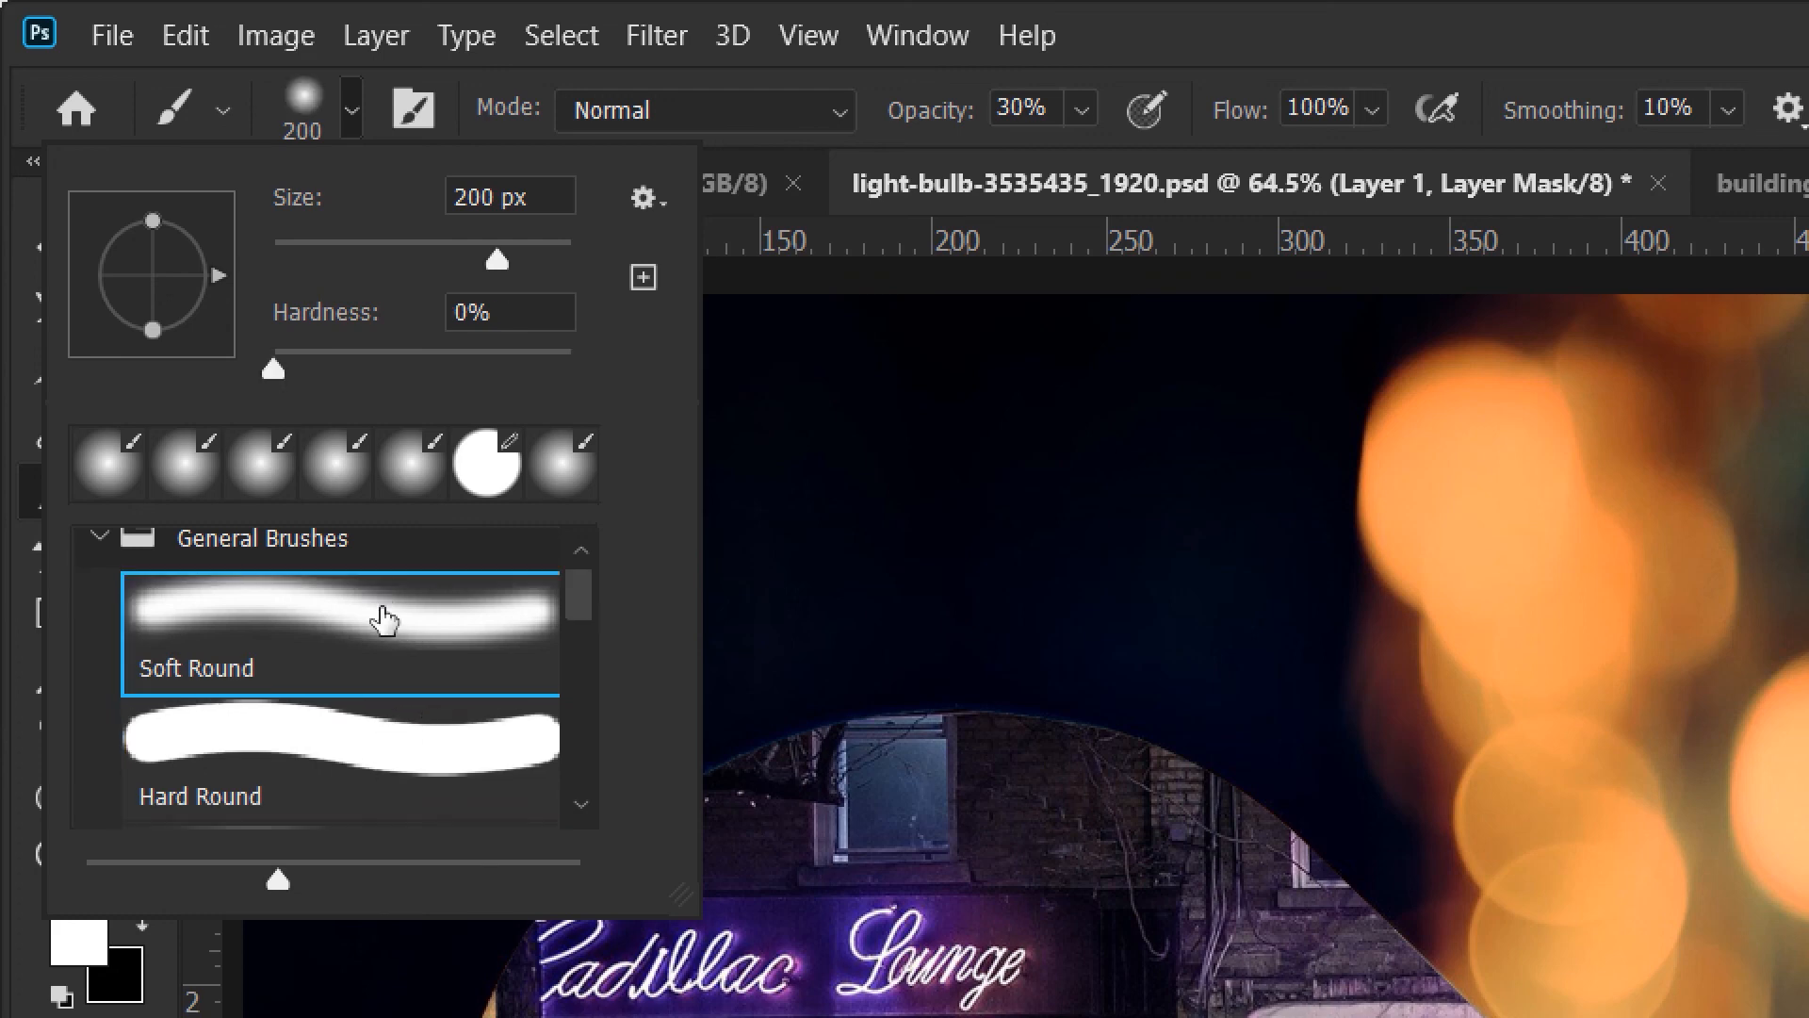
pyautogui.click(99, 539)
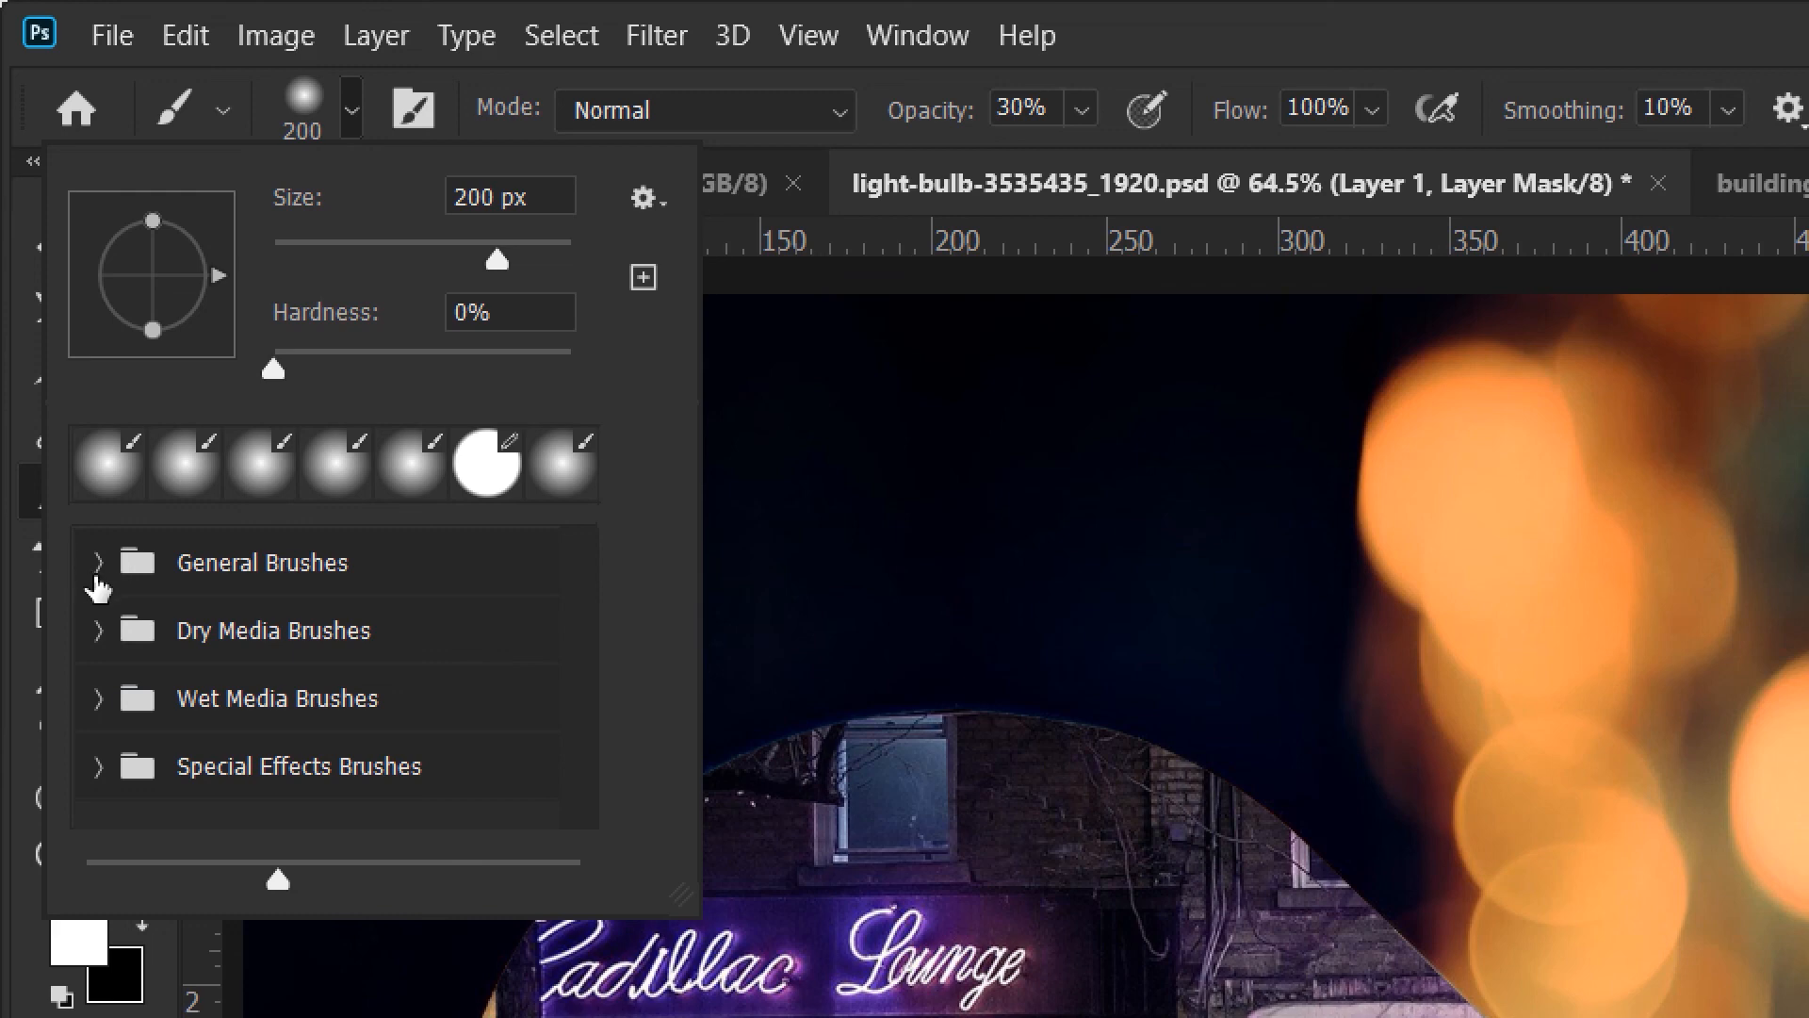
pyautogui.click(93, 566)
pyautogui.click(214, 634)
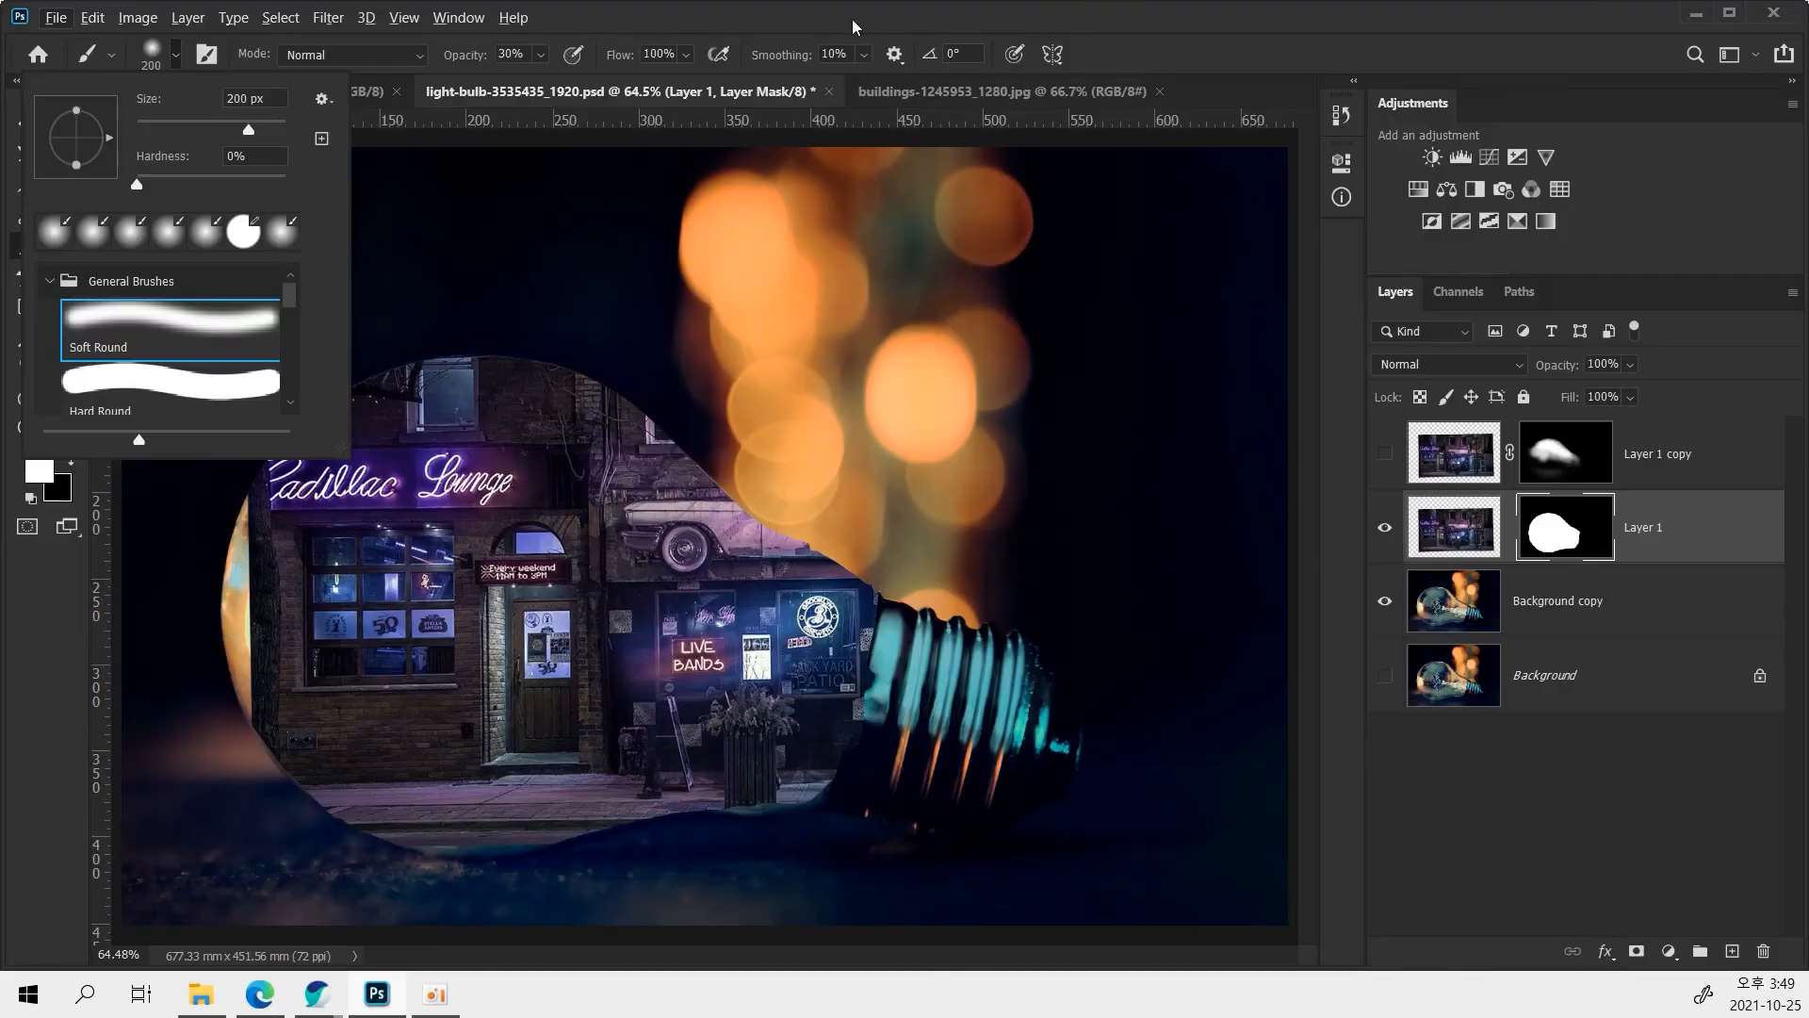
pyautogui.click(853, 27)
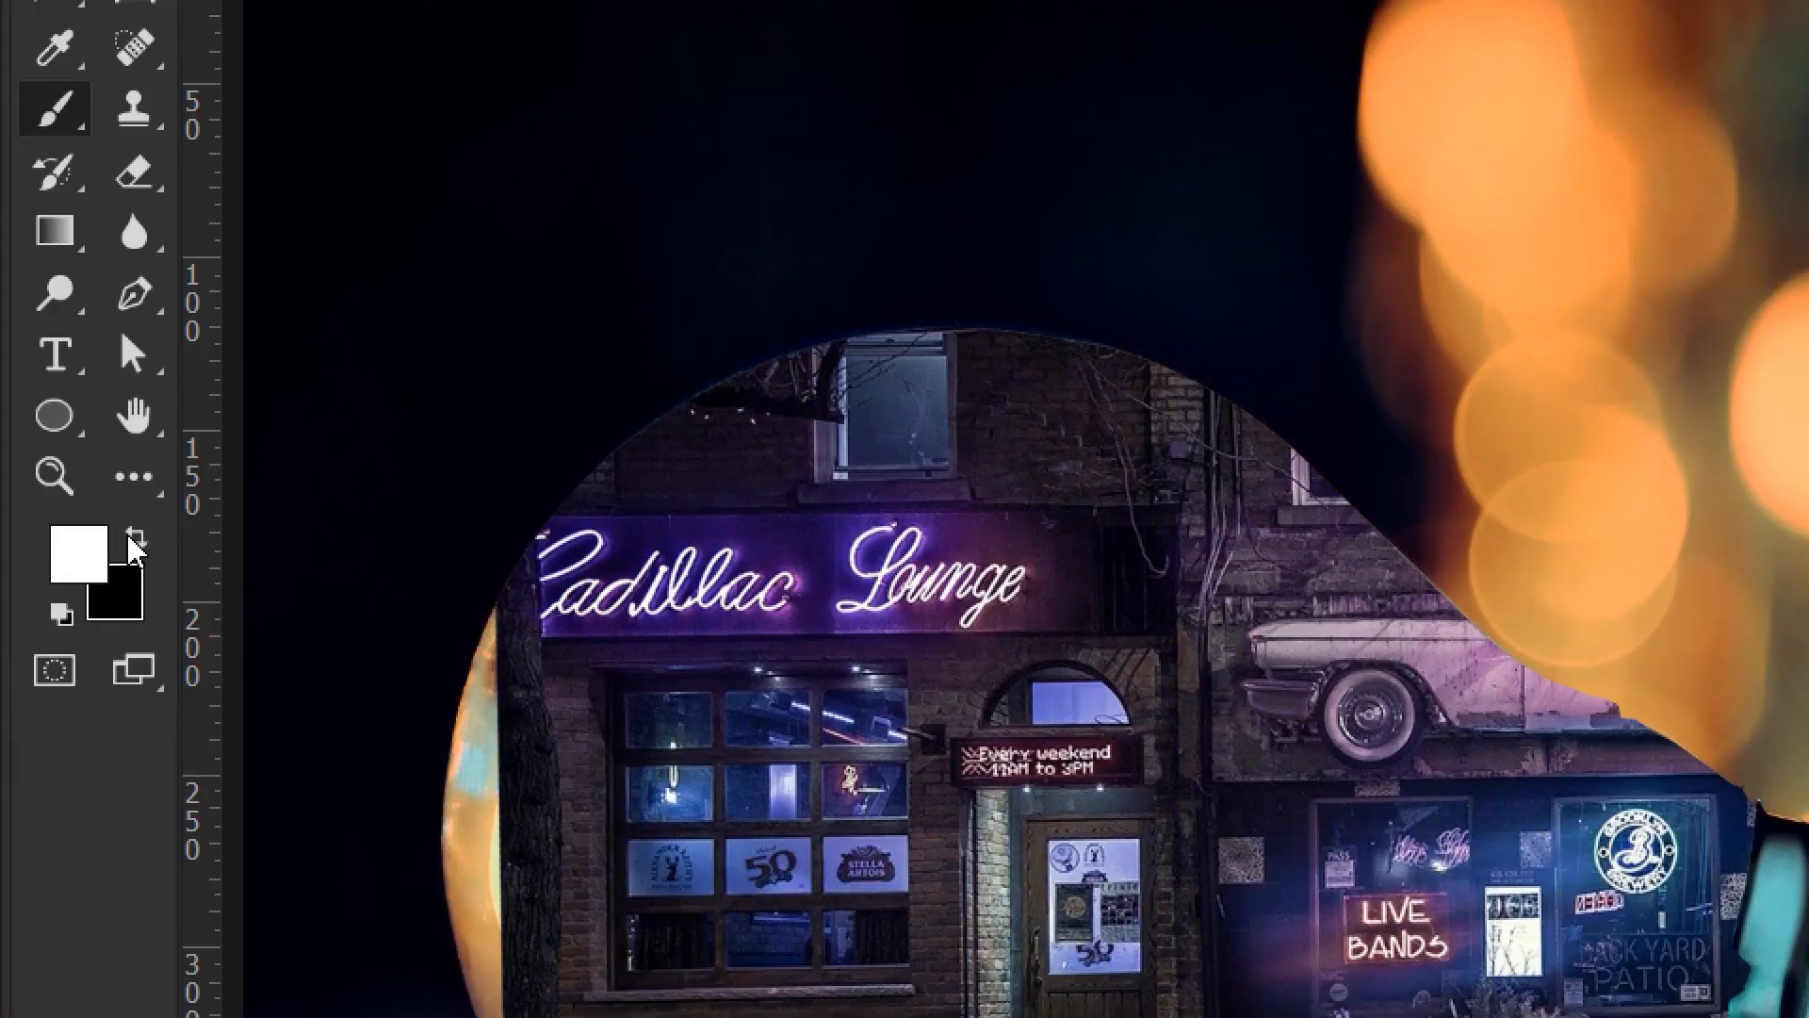
# Paint black on Layer 1's mask with a 400 px soft brush, fading the street photo around the bulb's edges, filament and lower glass.
pyautogui.click(132, 539)
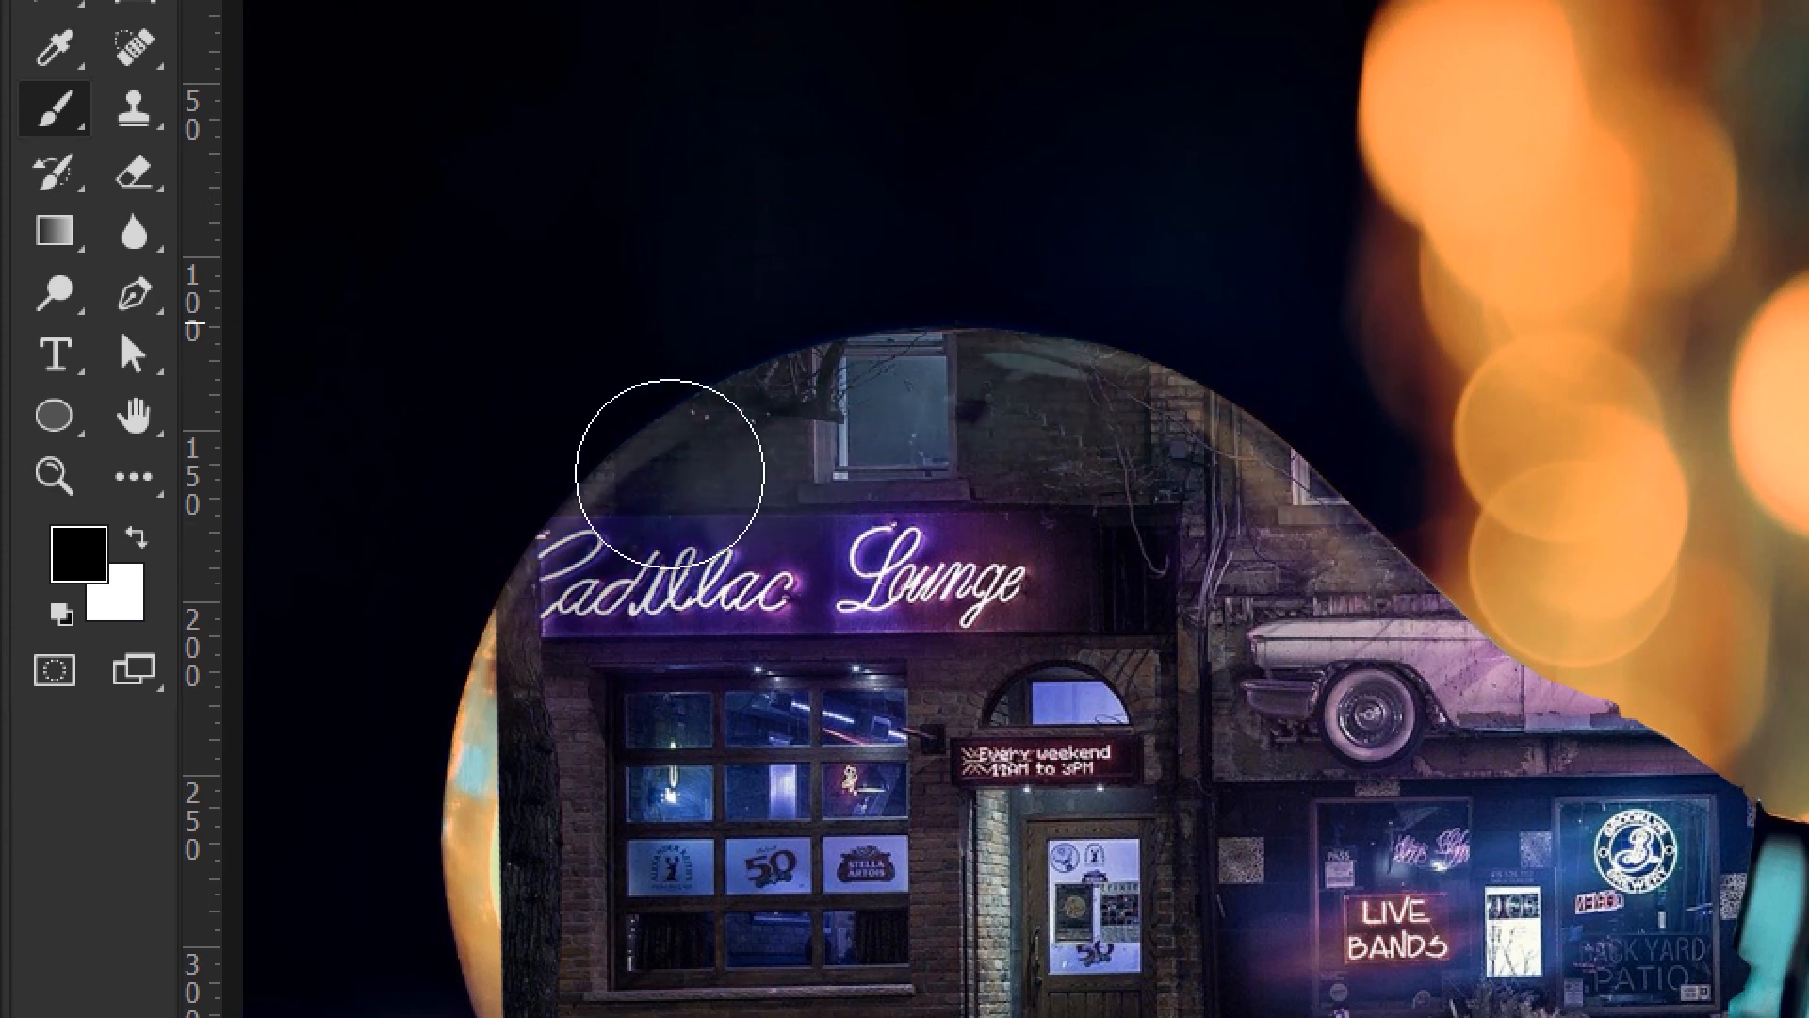
pyautogui.press(']')
pyautogui.moveTo(593, 489)
pyautogui.mouseDown()
pyautogui.moveTo(540, 486)
pyautogui.moveTo(883, 334)
pyautogui.moveTo(1385, 419)
pyautogui.moveTo(1460, 489)
pyautogui.moveTo(1187, 348)
pyautogui.moveTo(1583, 571)
pyautogui.mouseUp()
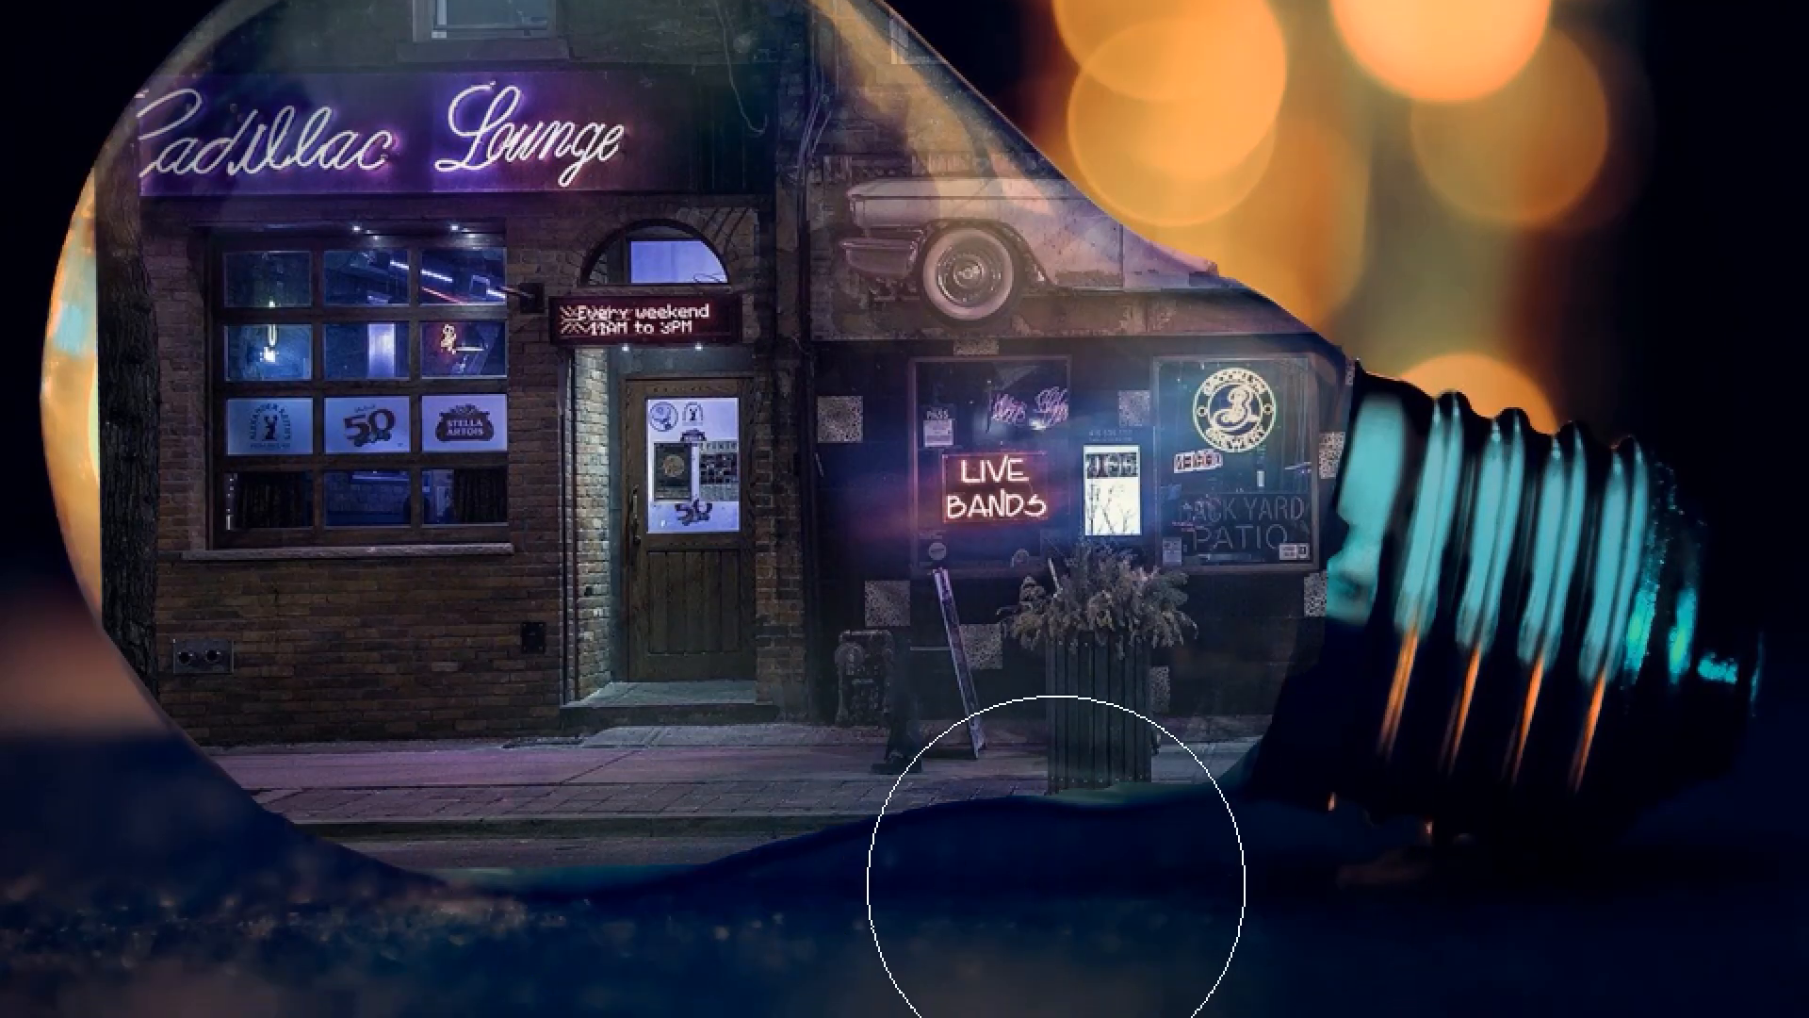
pyautogui.moveTo(487, 704)
pyautogui.mouseDown()
pyautogui.moveTo(765, 652)
pyautogui.moveTo(555, 651)
pyautogui.moveTo(872, 697)
pyautogui.moveTo(741, 608)
pyautogui.moveTo(875, 640)
pyautogui.mouseUp()
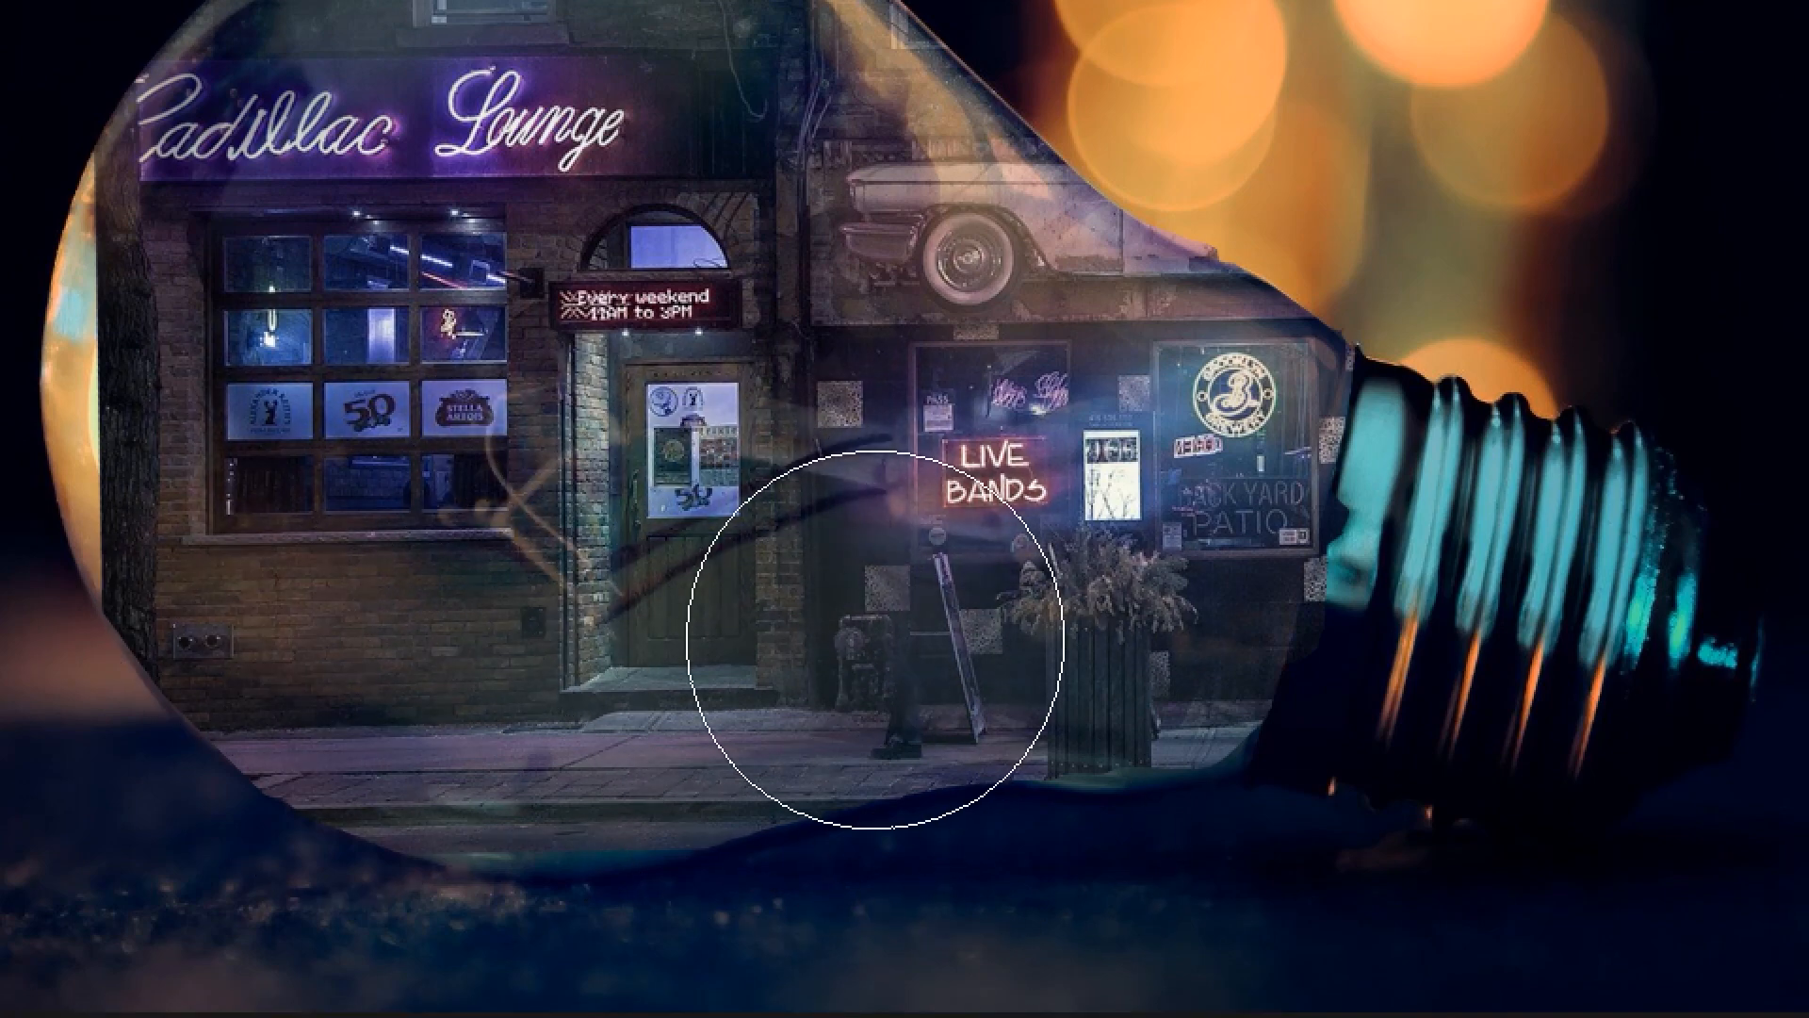
pyautogui.click(519, 666)
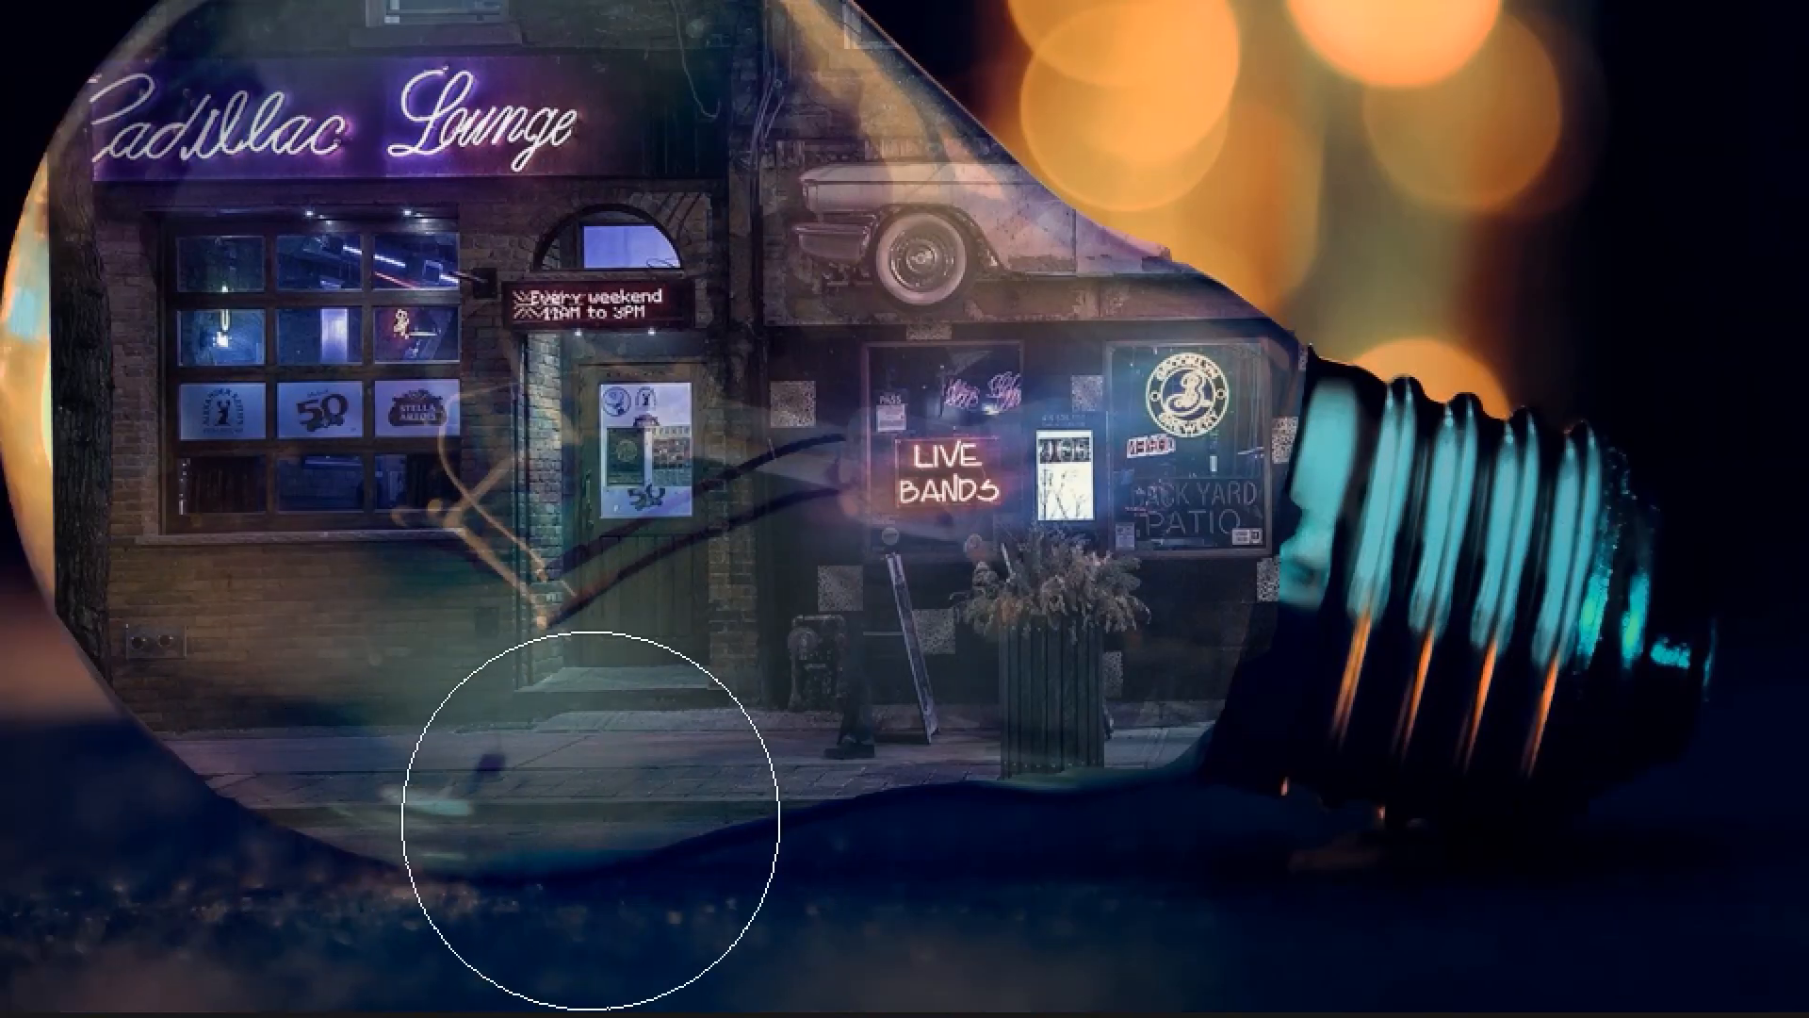
pyautogui.moveTo(590, 821)
pyautogui.mouseDown()
pyautogui.moveTo(618, 880)
pyautogui.moveTo(1127, 856)
pyautogui.moveTo(849, 864)
pyautogui.moveTo(781, 832)
pyautogui.mouseUp()
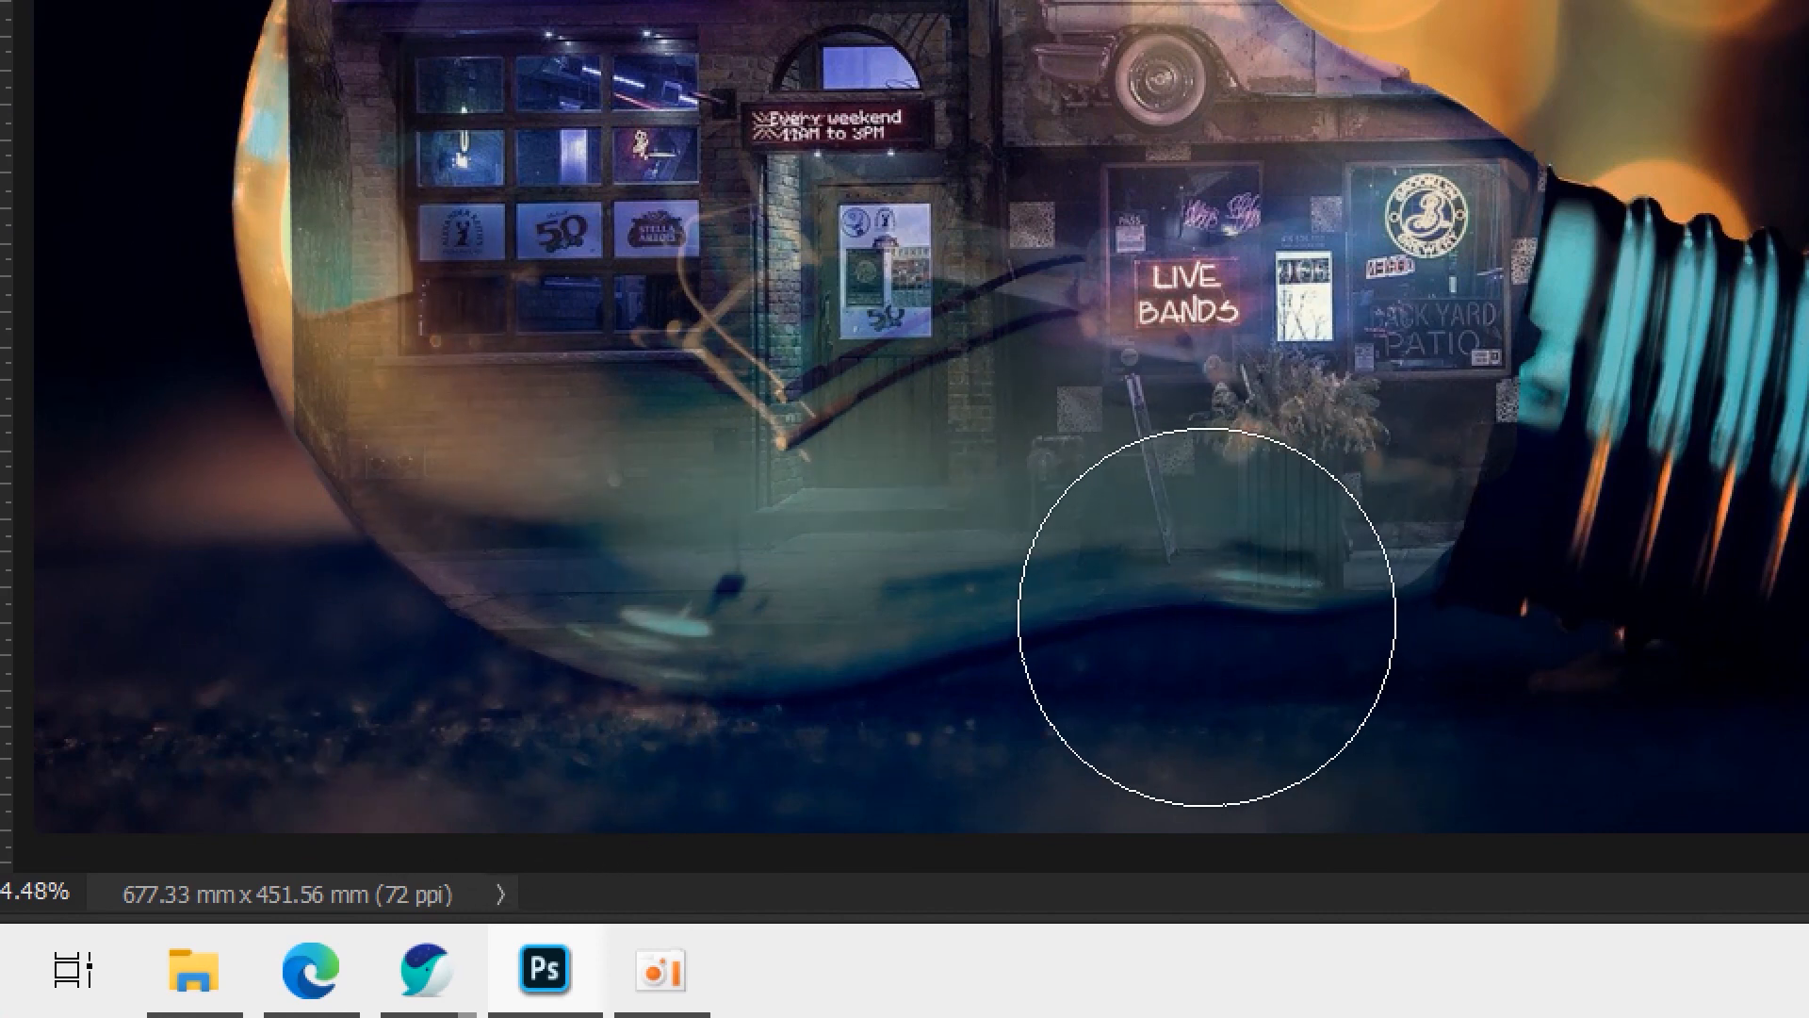
pyautogui.moveTo(1207, 618)
pyautogui.mouseDown()
pyautogui.moveTo(1486, 642)
pyautogui.moveTo(1036, 542)
pyautogui.moveTo(636, 521)
pyautogui.moveTo(746, 471)
pyautogui.moveTo(1290, 540)
pyautogui.mouseUp()
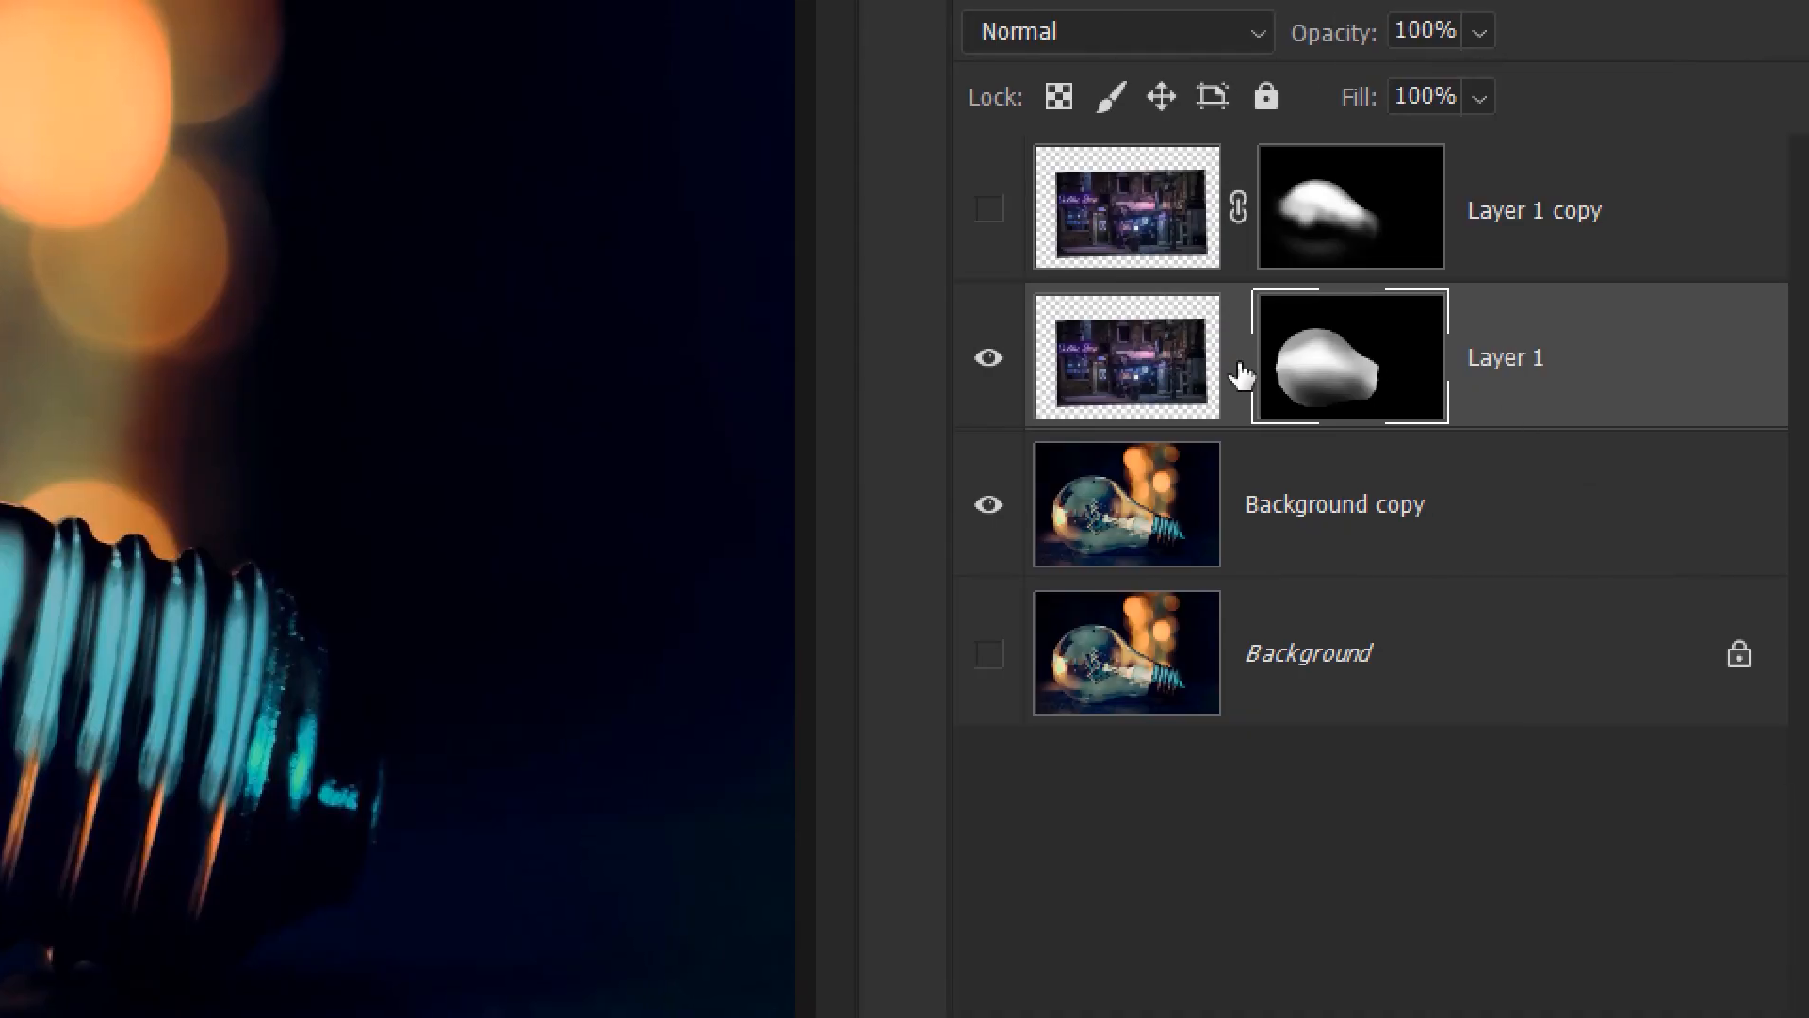
# Reposition Layer 1's street photo independently of its mask and tilt it clockwise along the bulb with Free Transform.
pyautogui.click(1148, 375)
pyautogui.click(1300, 375)
pyautogui.click(1189, 369)
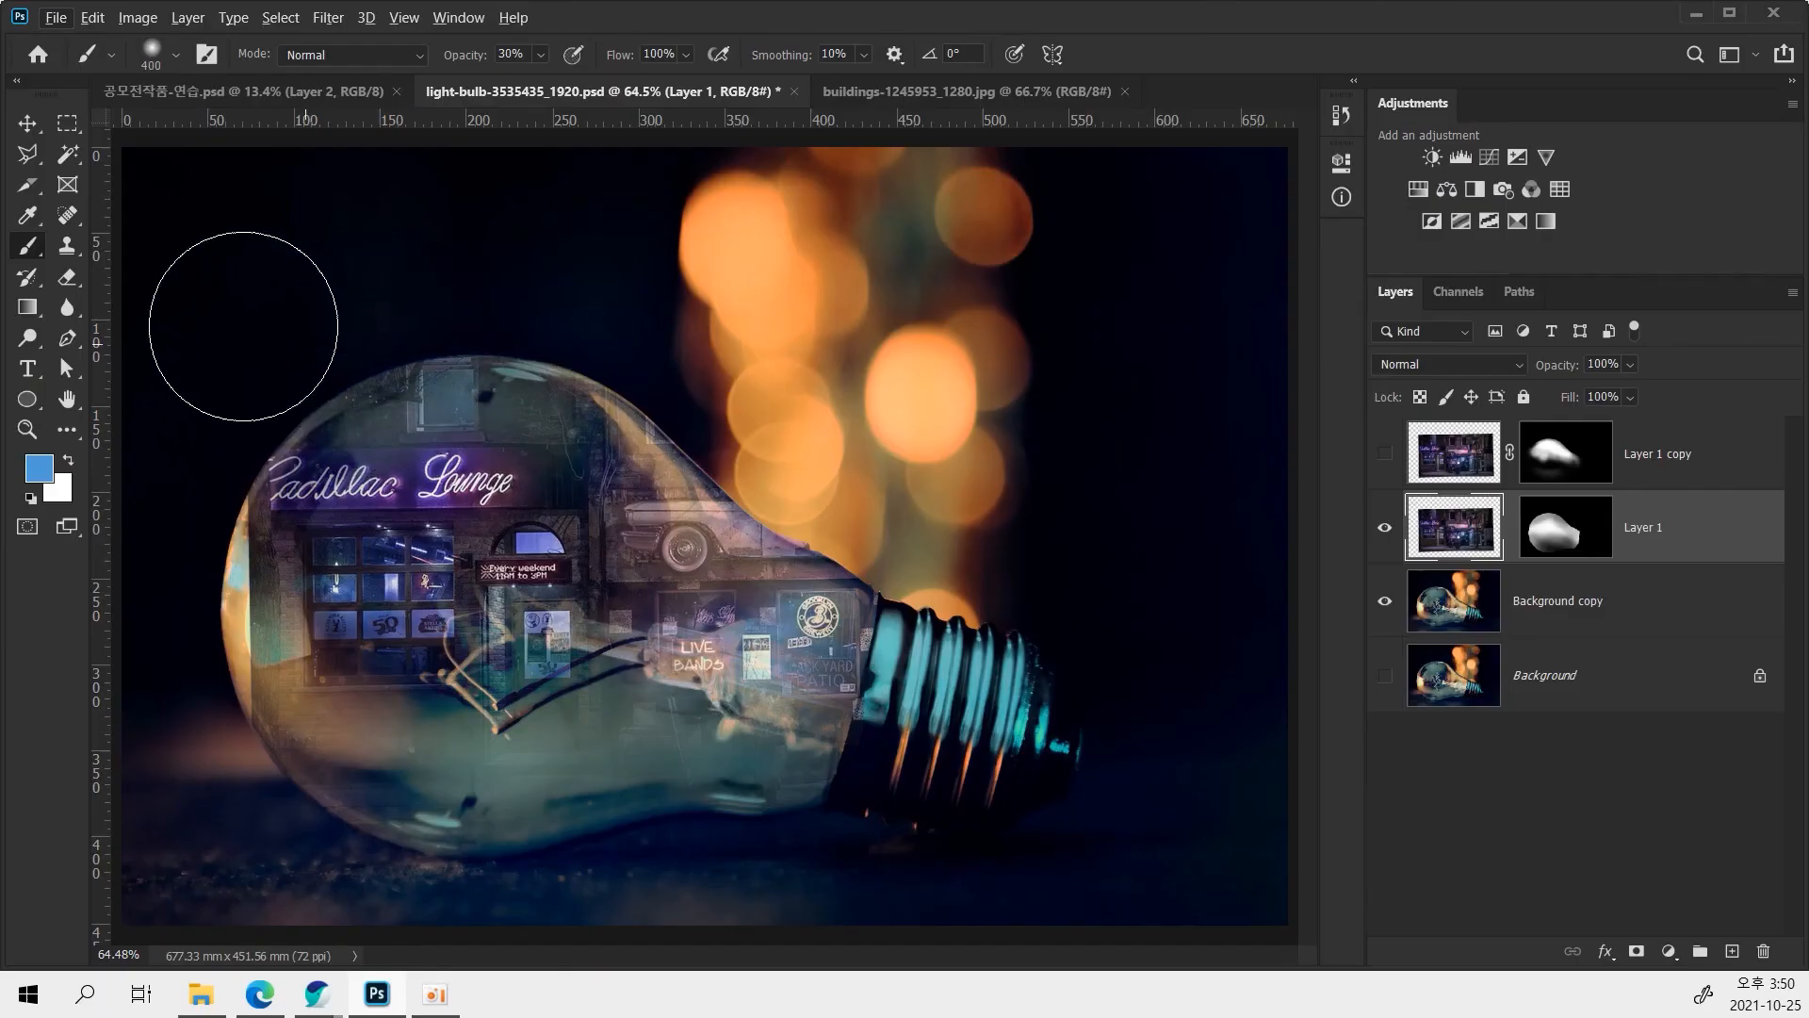
pyautogui.press('v')
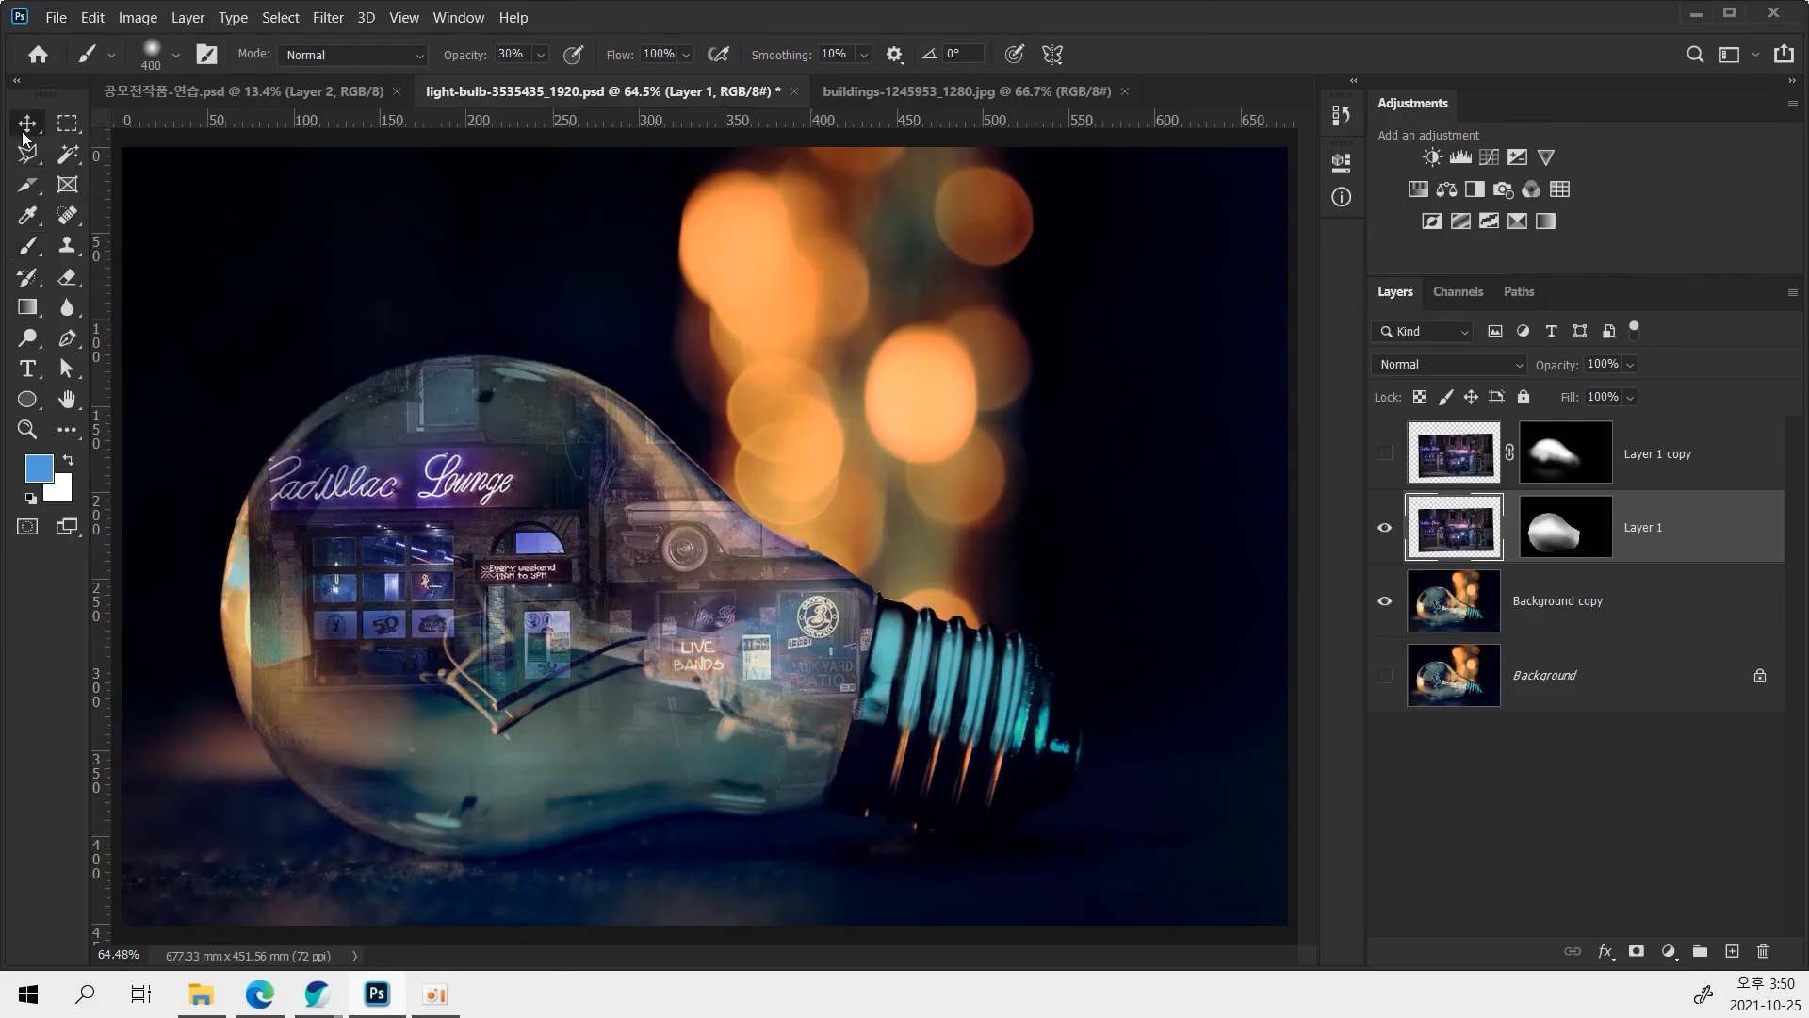
pyautogui.moveTo(430, 570); pyautogui.dragTo(362, 571)
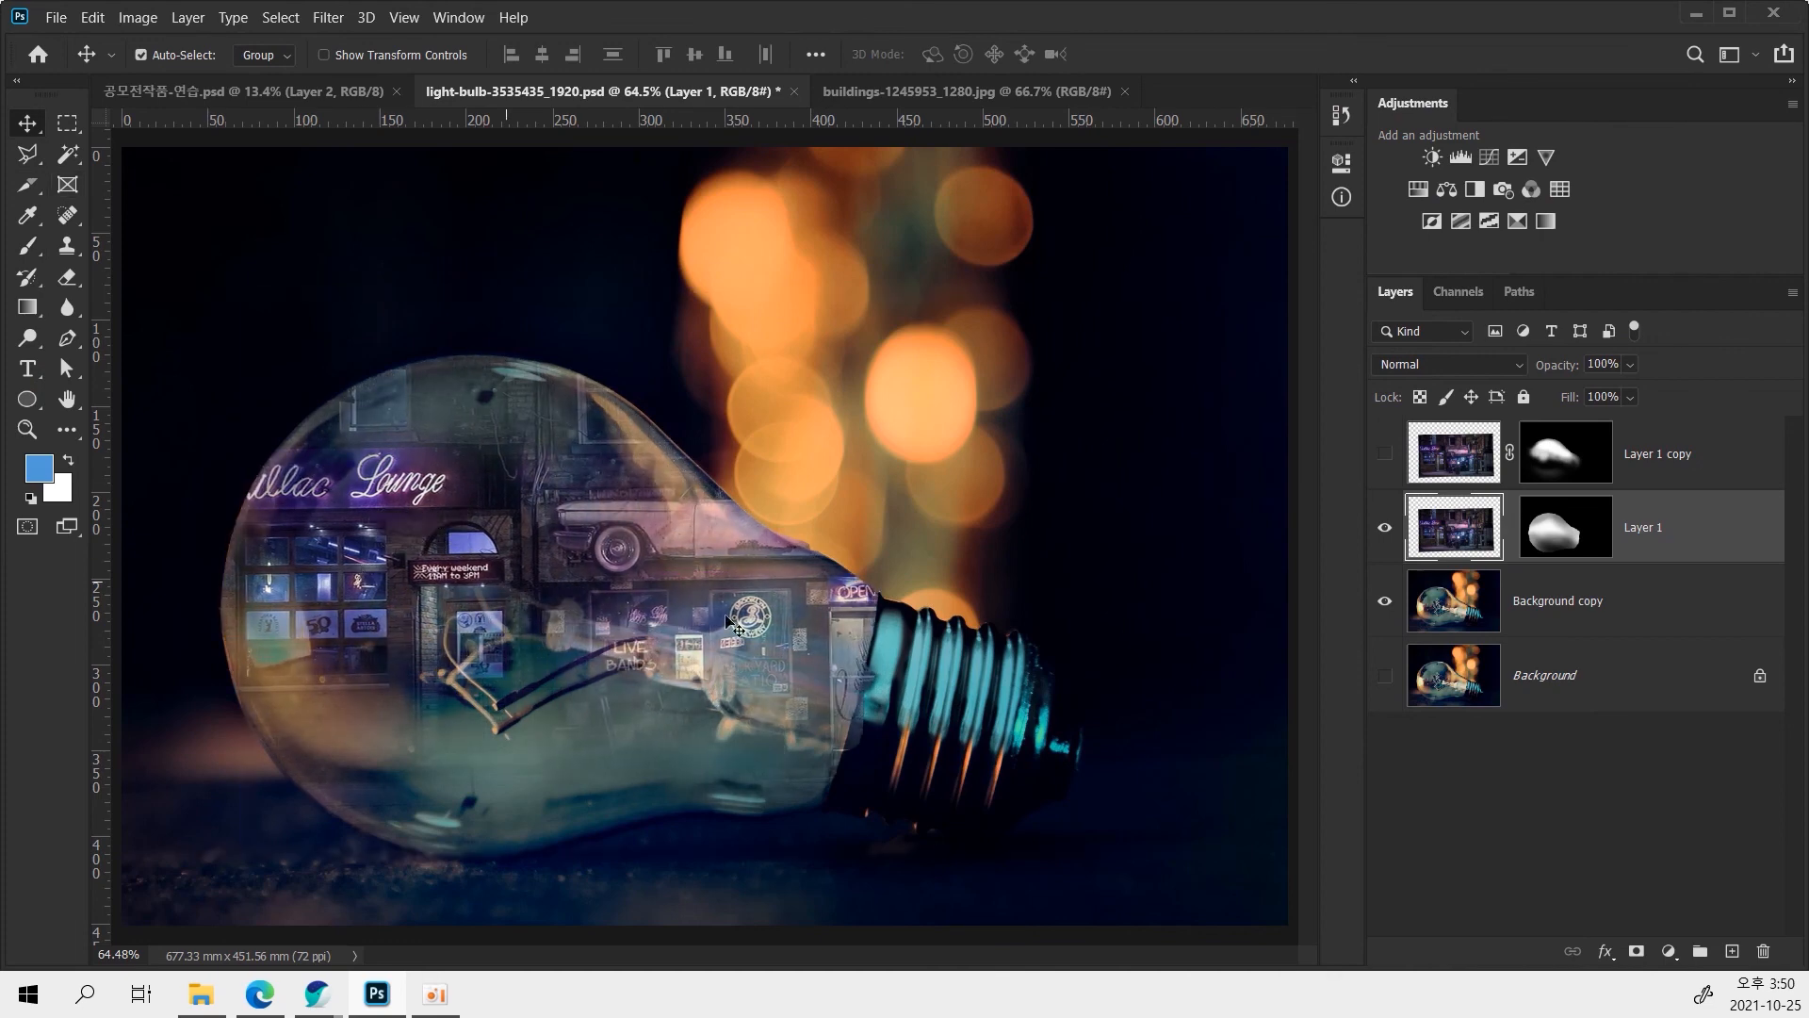
pyautogui.hotkey('ctrl', 't')
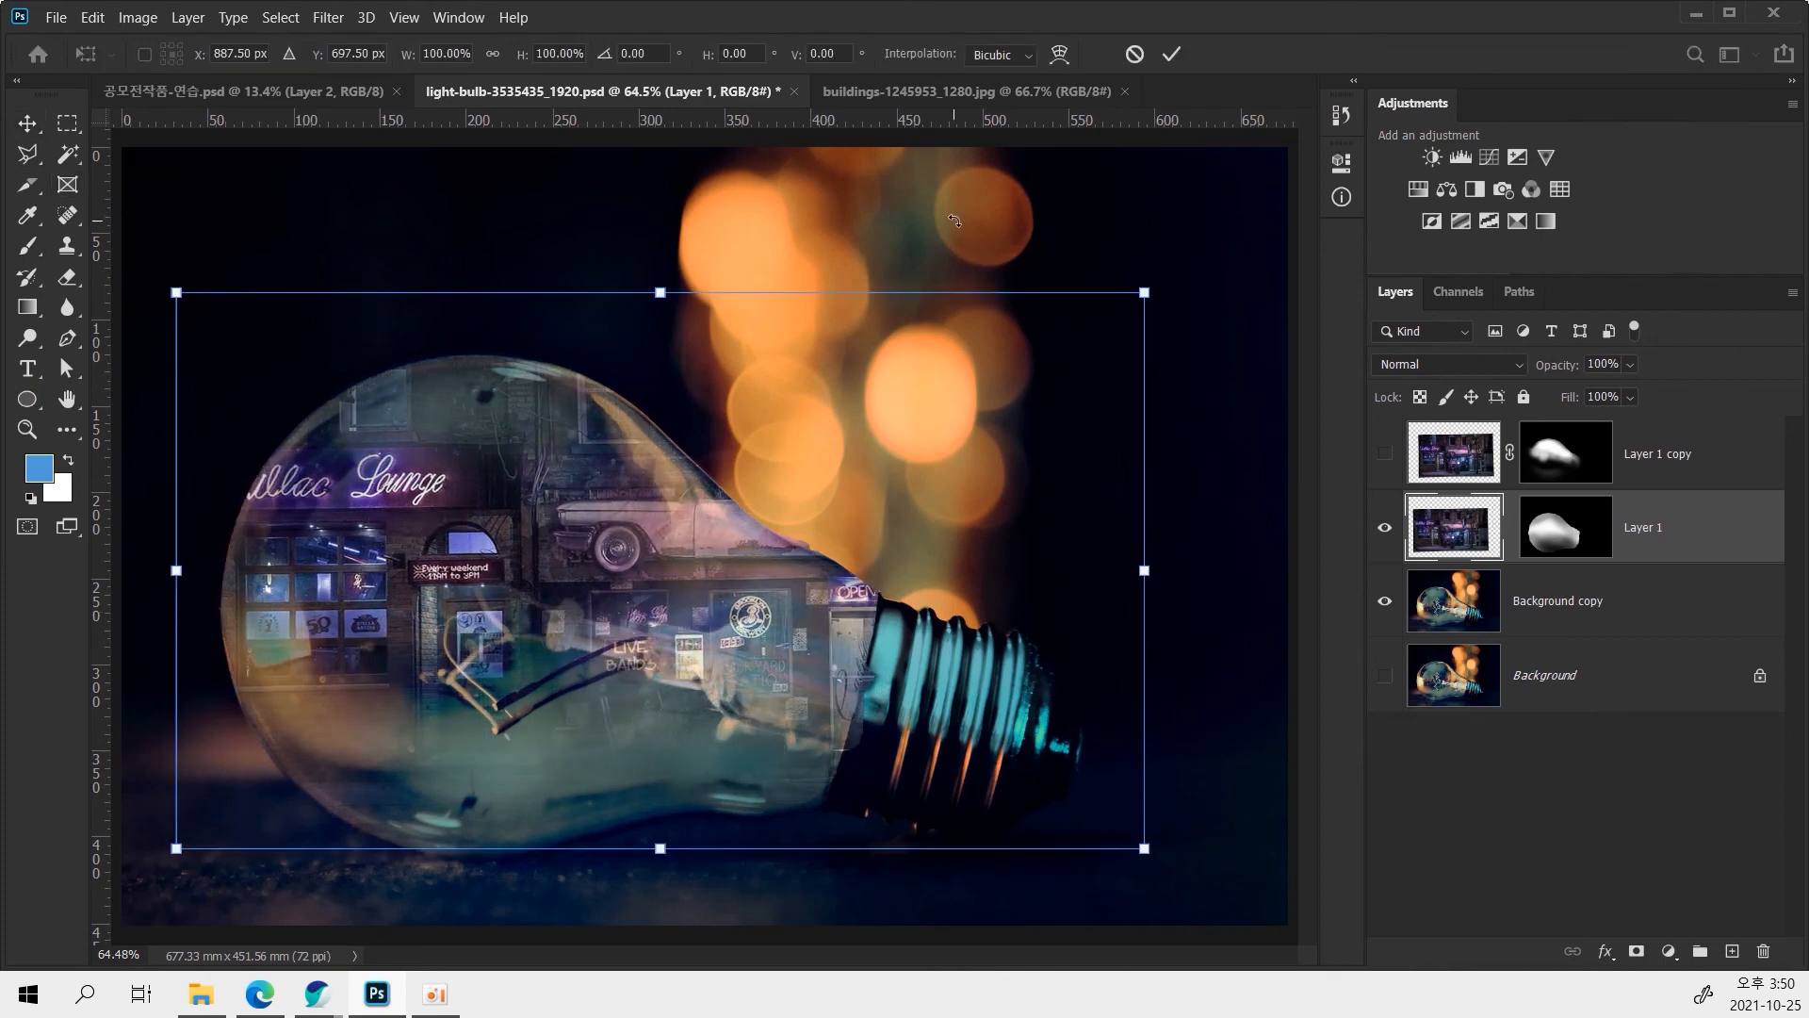
pyautogui.moveTo(955, 226); pyautogui.dragTo(1084, 268)
pyautogui.moveTo(978, 519); pyautogui.dragTo(995, 599)
pyautogui.press('Return')
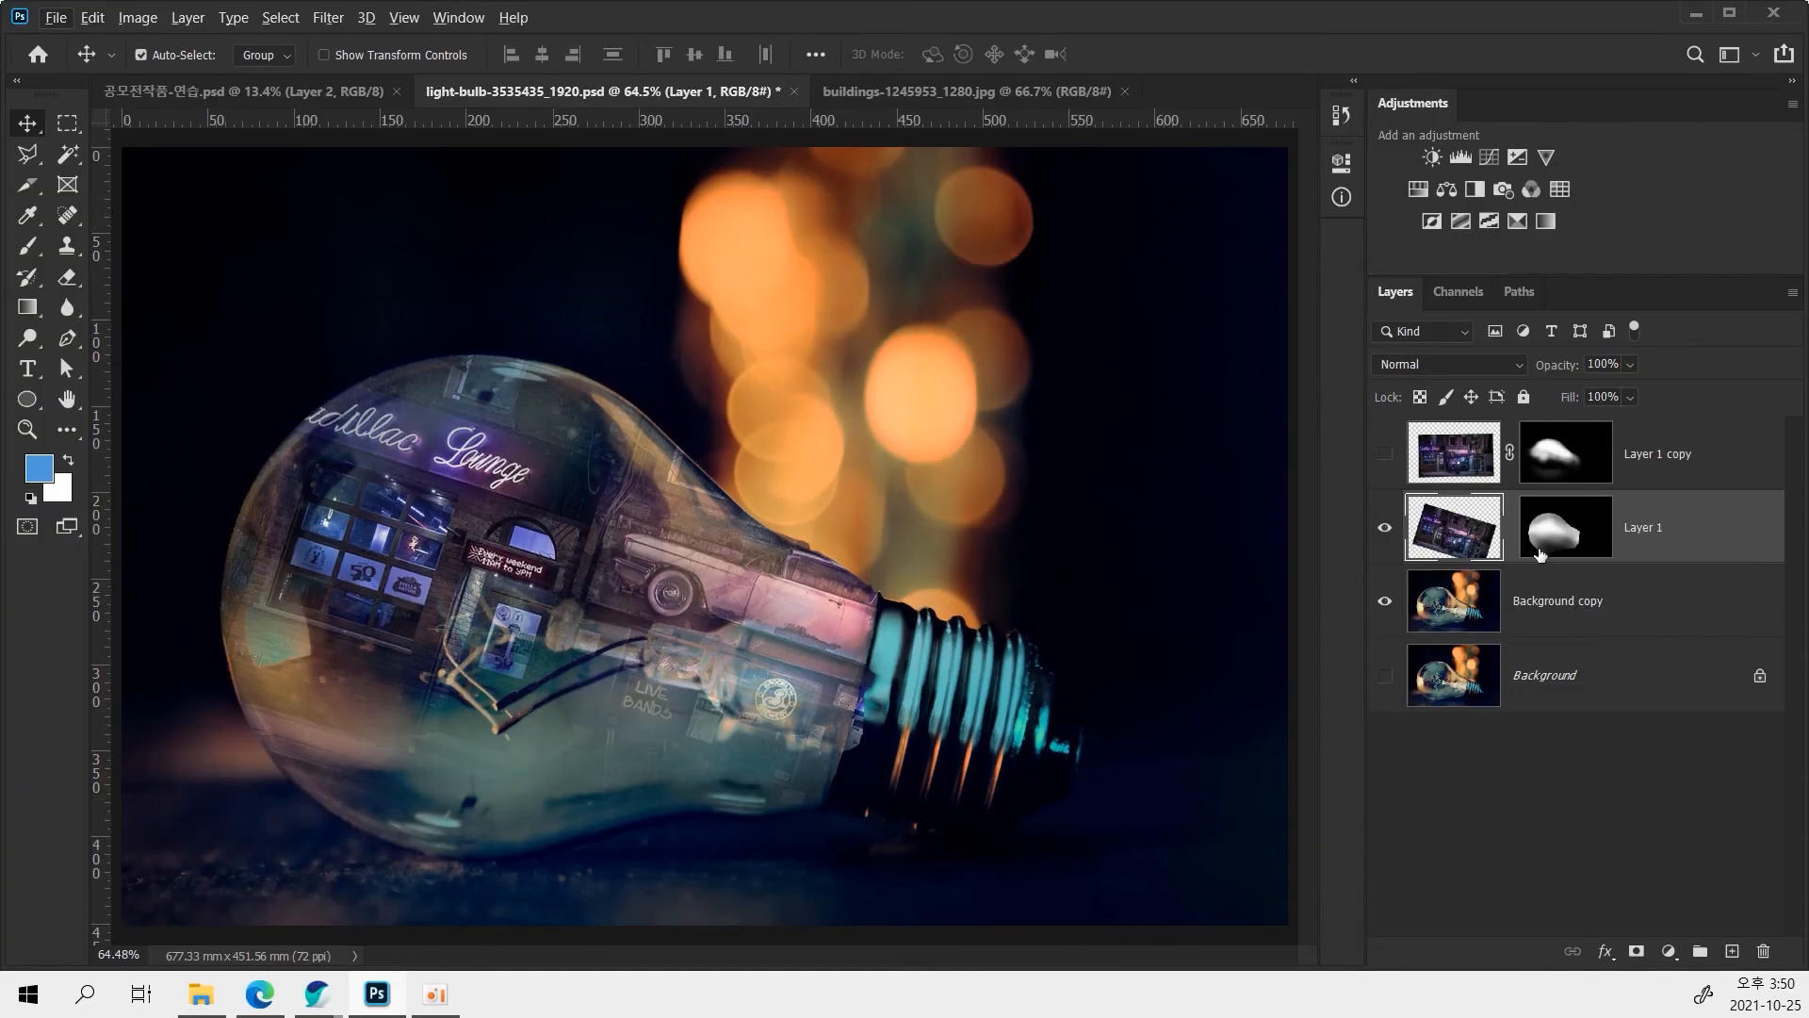
# Make Layer 1's mask active and save the document.
pyautogui.click(1556, 539)
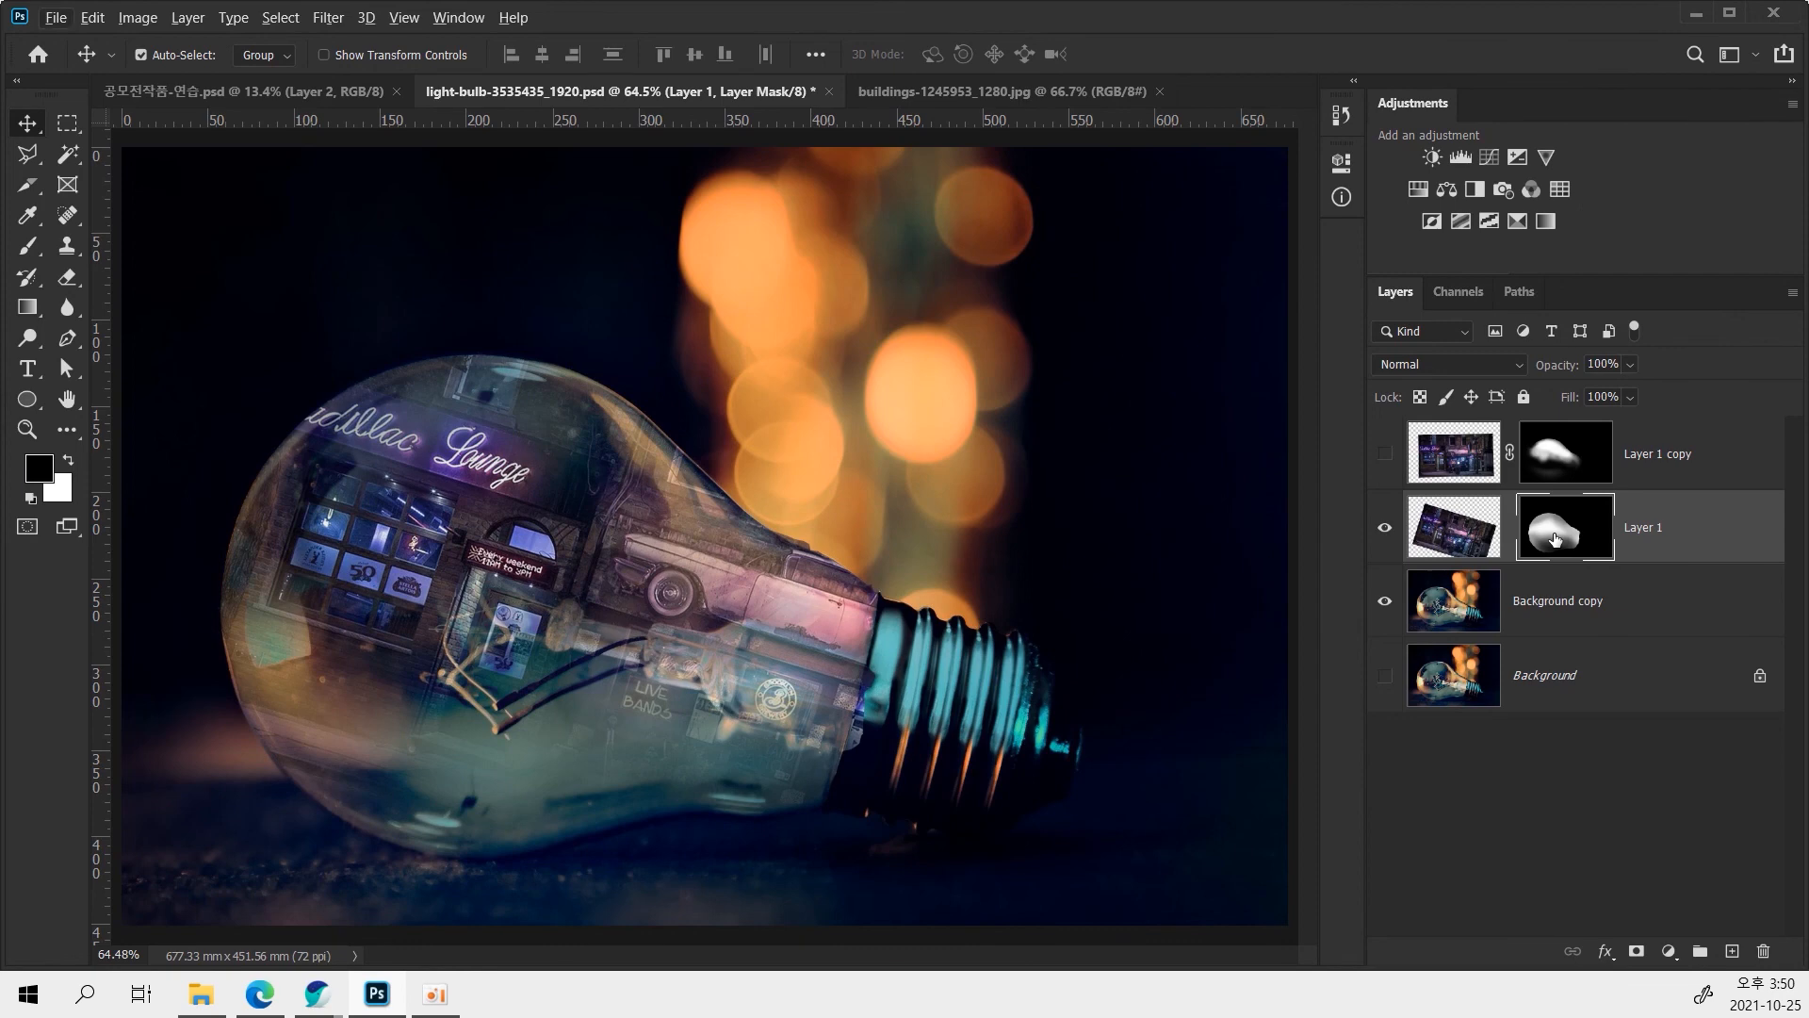
pyautogui.press('ctrl')
pyautogui.hotkey('ctrl', 's')
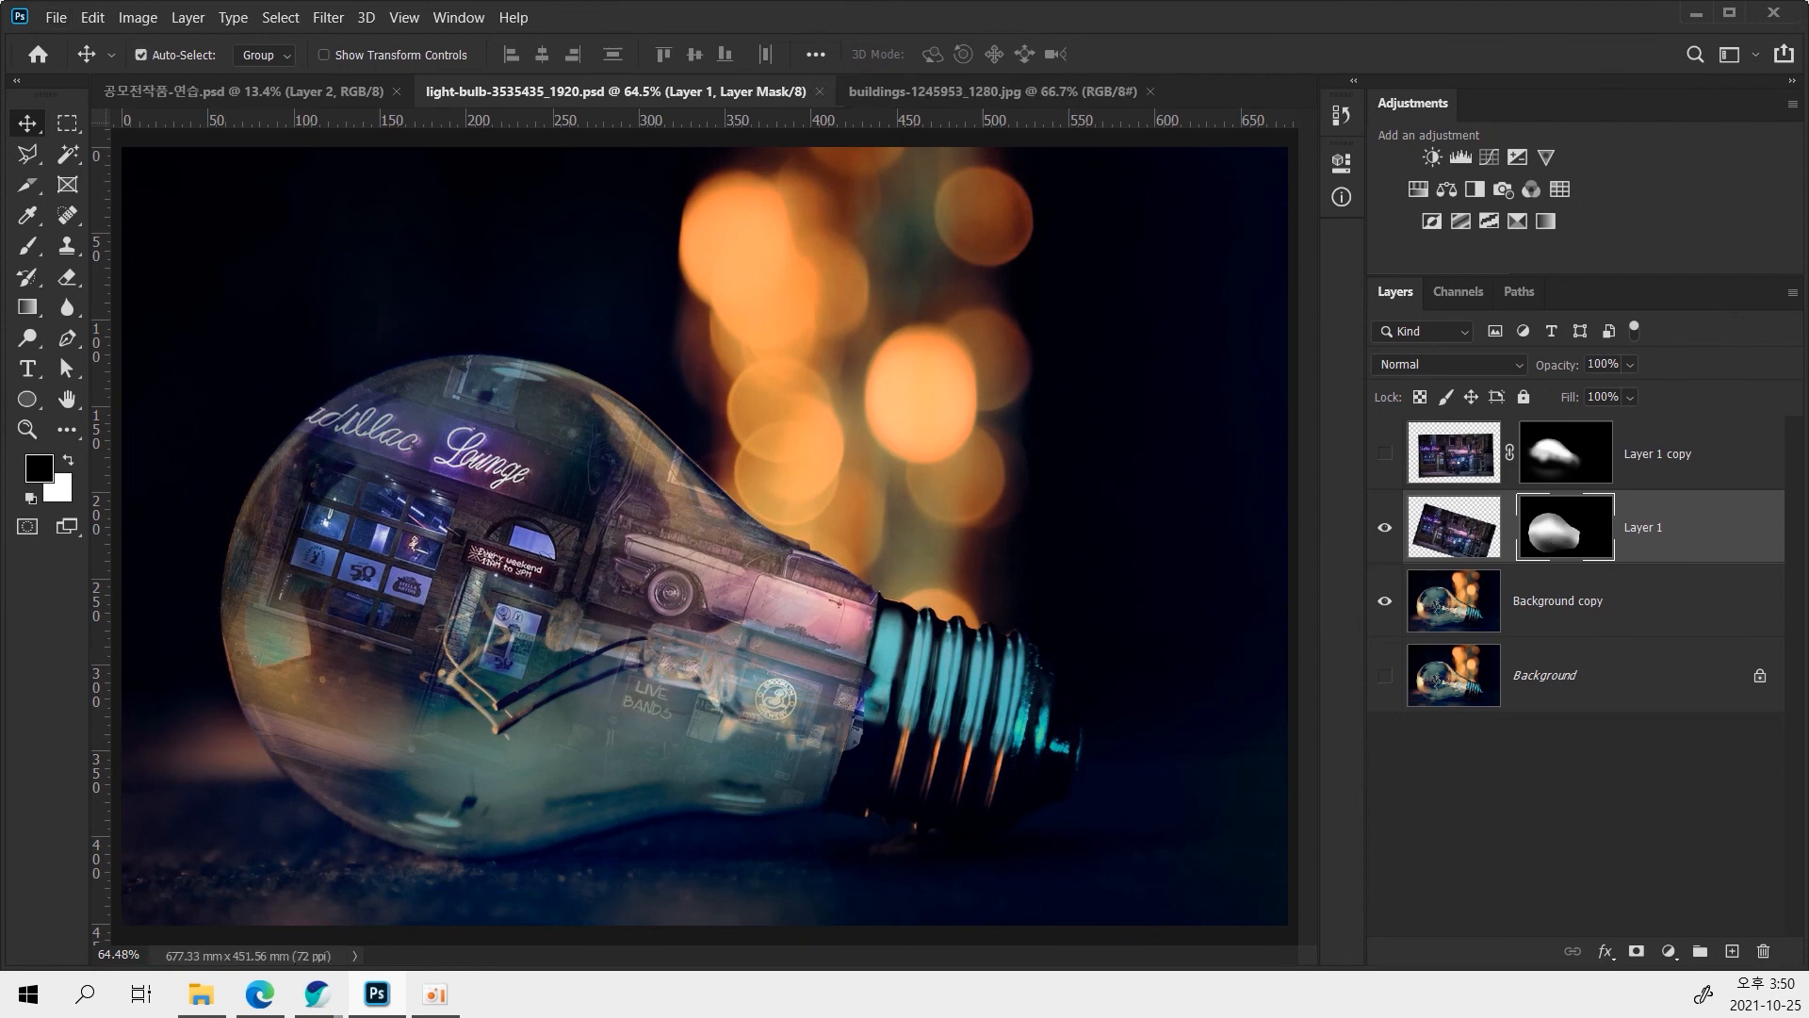